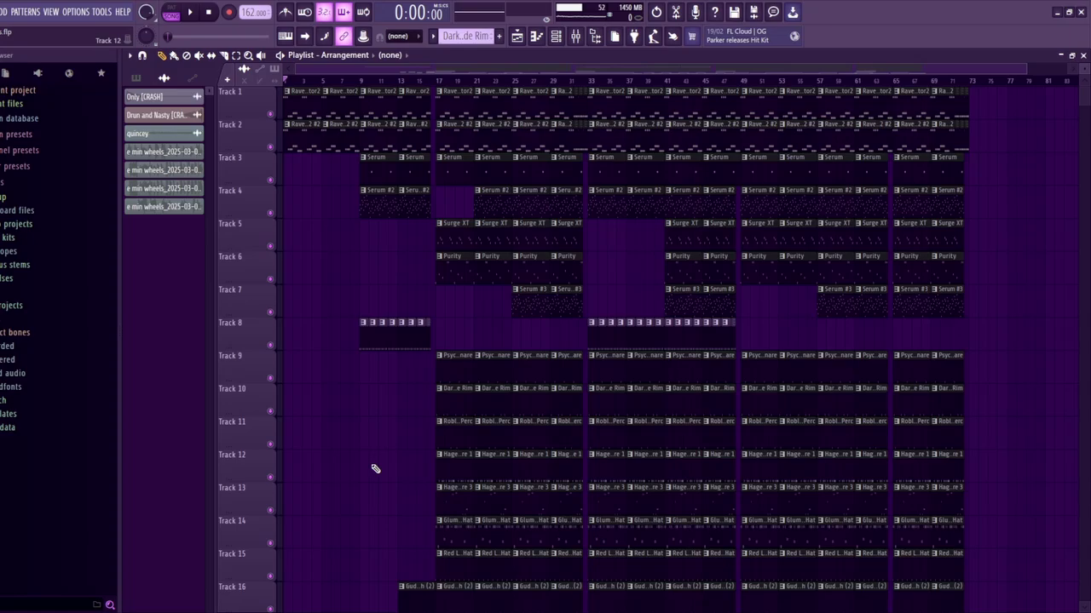
Add the audio file "01 til the wheels fall off v2" to the playlist and align it with the start of Track 25
click(136, 78)
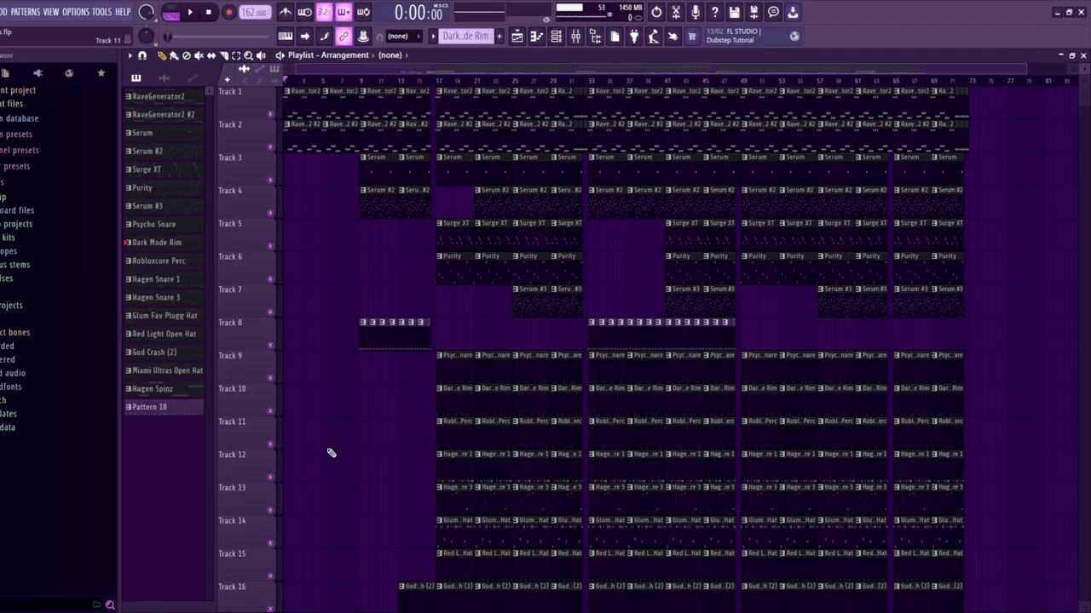
scroll(330, 452, down, 8)
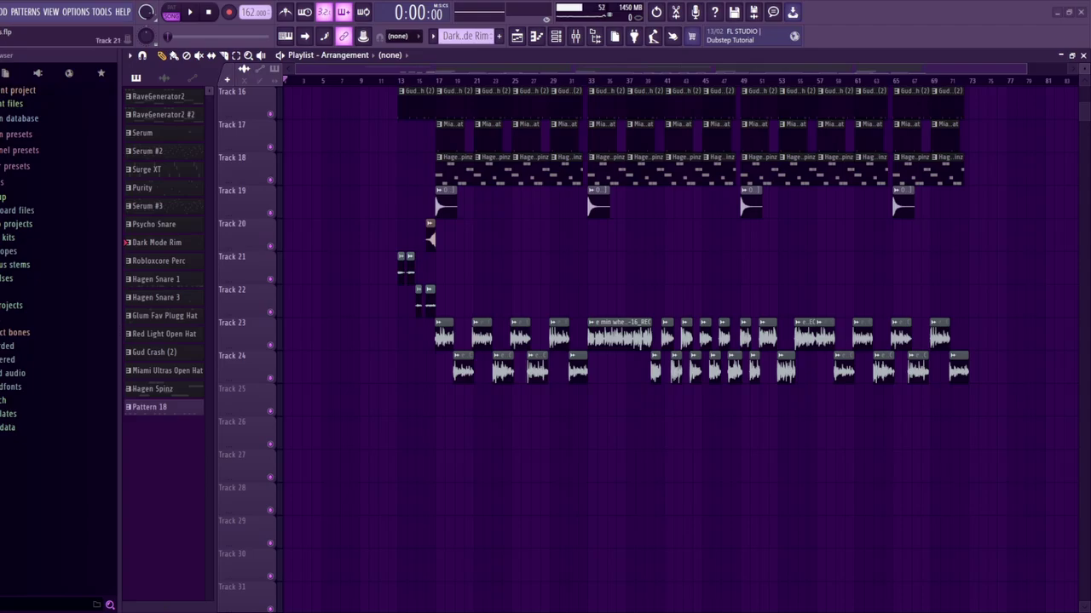
drag(388, 400, 329, 433)
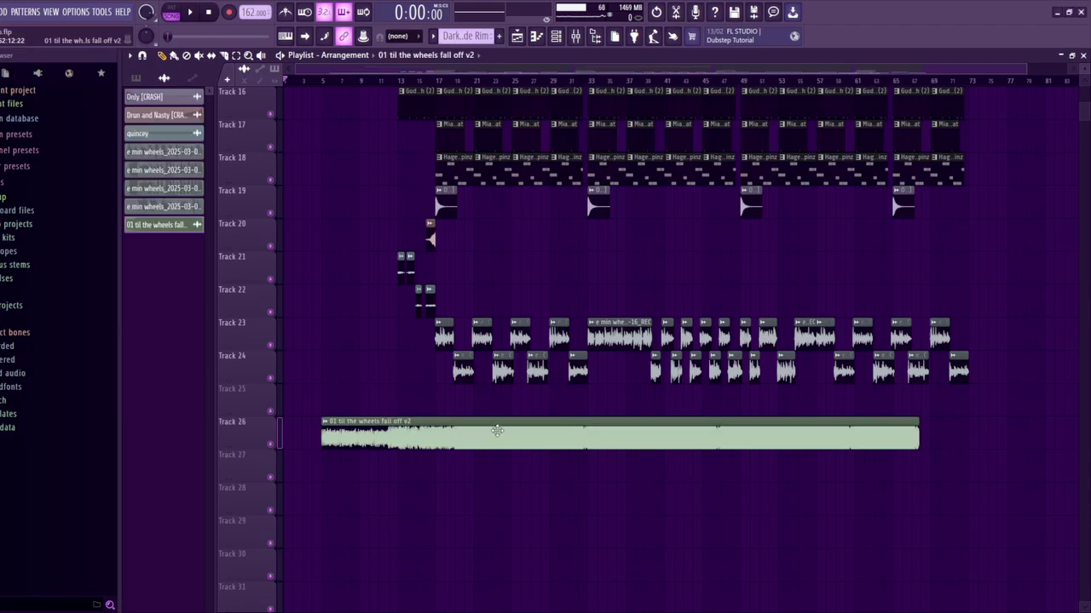
drag(457, 435, 418, 402)
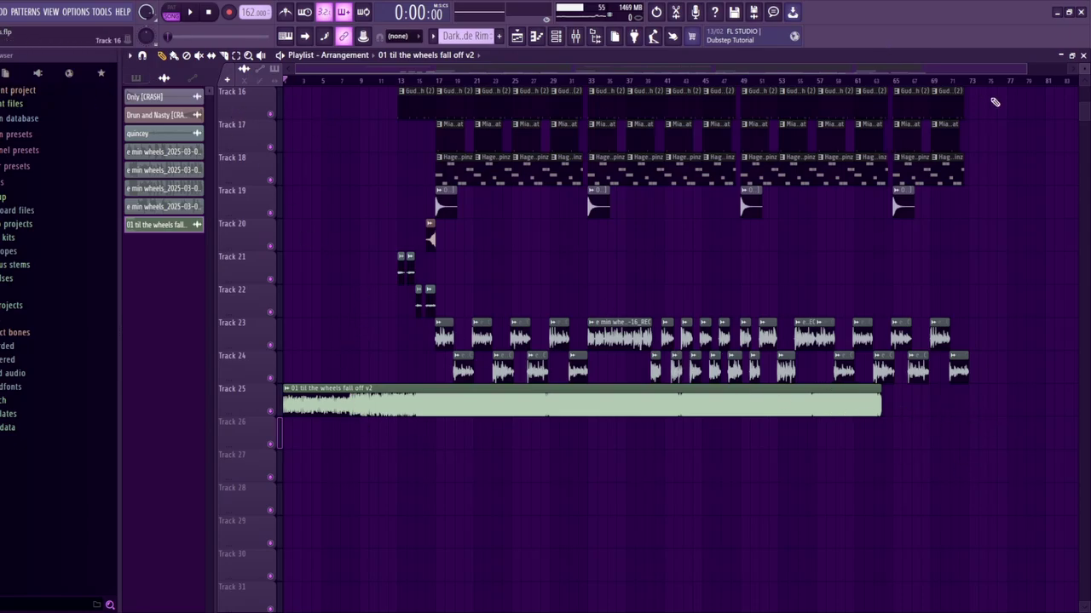
Compare the length of the clip on Track 25 with the rest of the arrangement and remove the clip
scroll(1002, 291, up, 8)
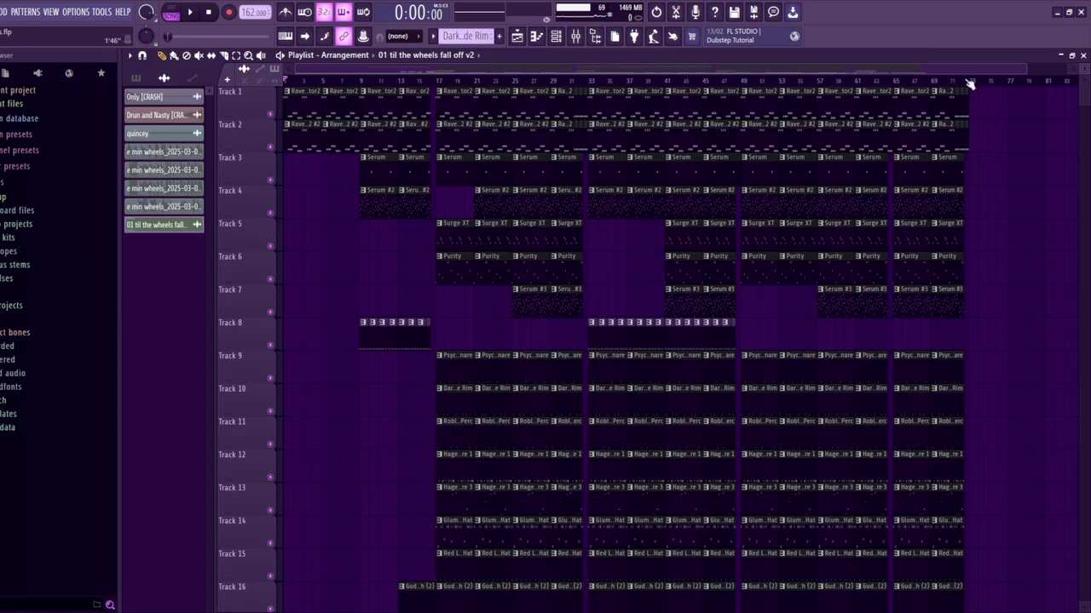
scroll(998, 288, down, 12)
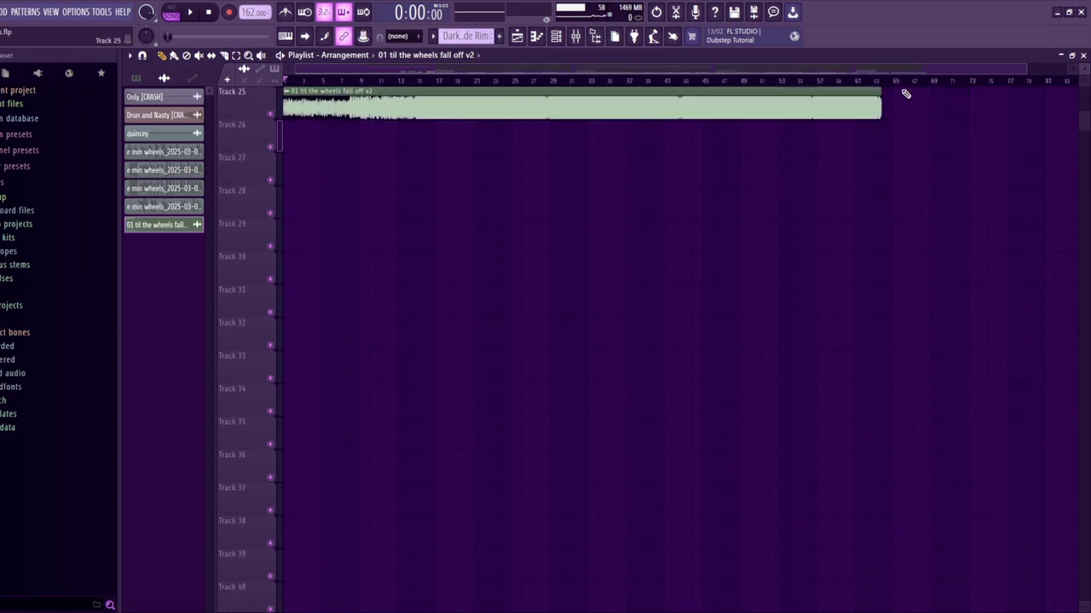
scroll(864, 258, up, 12)
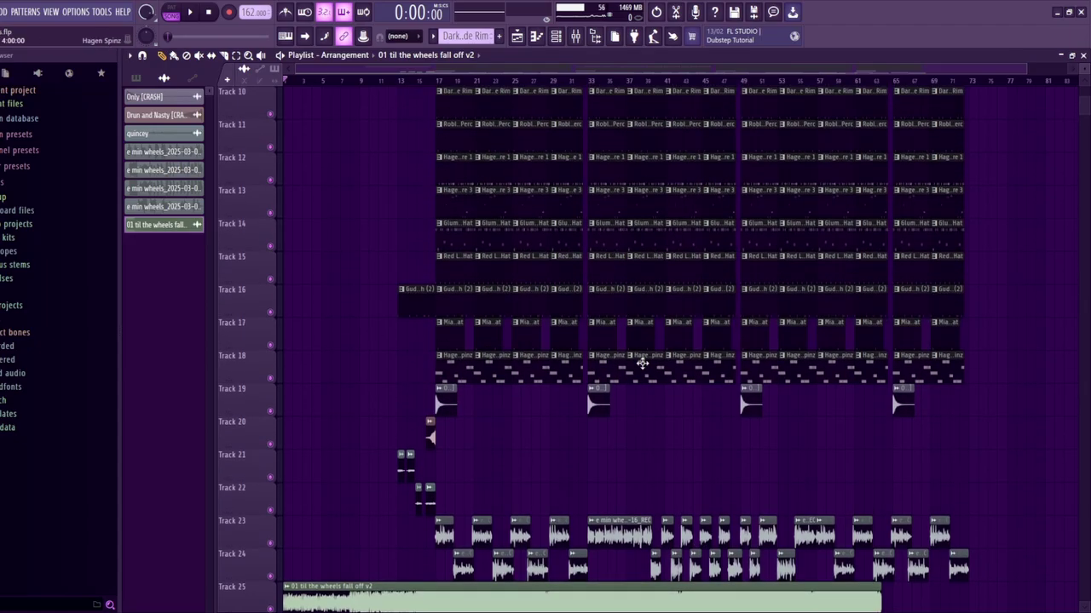
scroll(392, 374, down, 8)
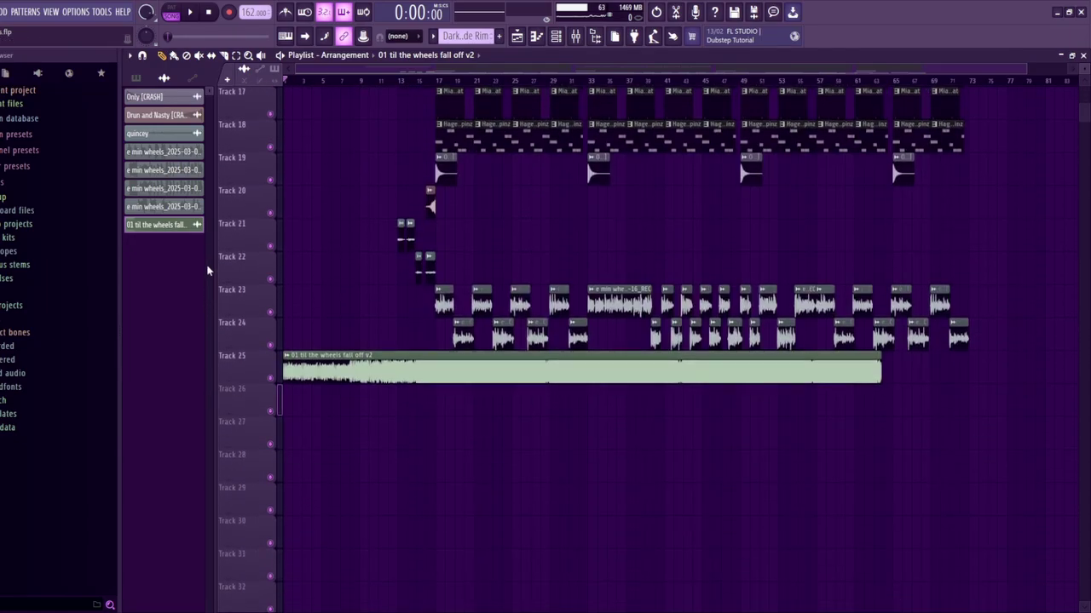
click(214, 368)
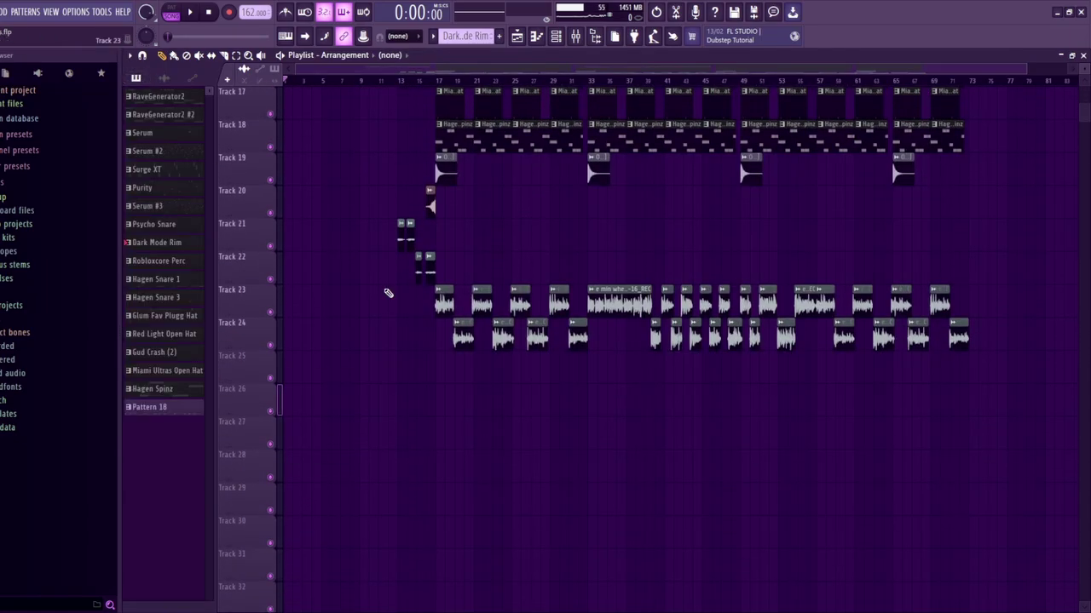
Open the RaveGenerator2 pattern's notes in the piano roll, fit all four bars in view and play the melody
scroll(314, 192, up, 8)
click(150, 96)
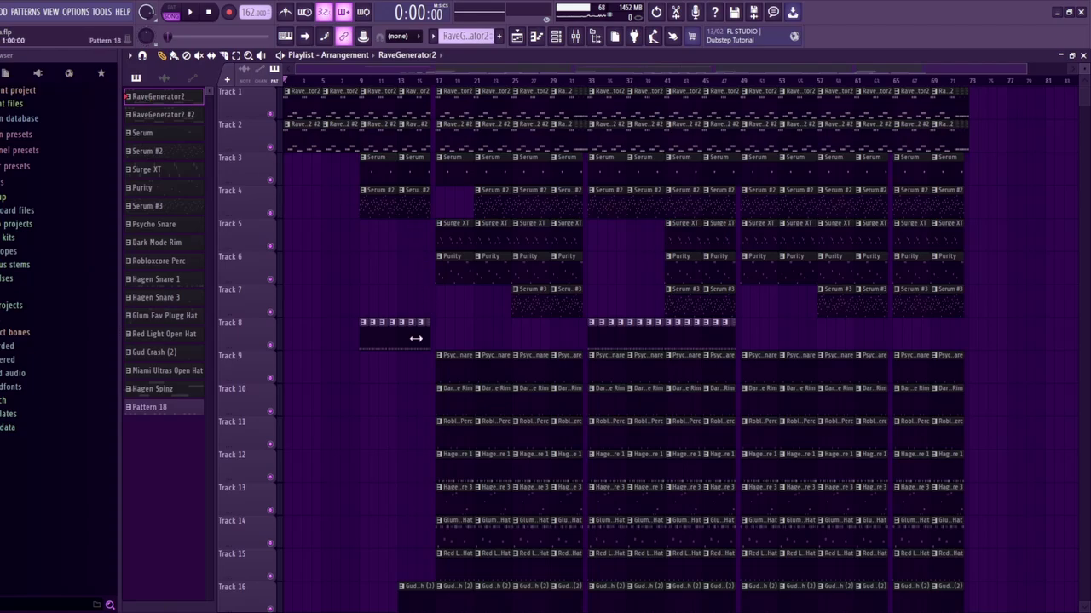
click(555, 36)
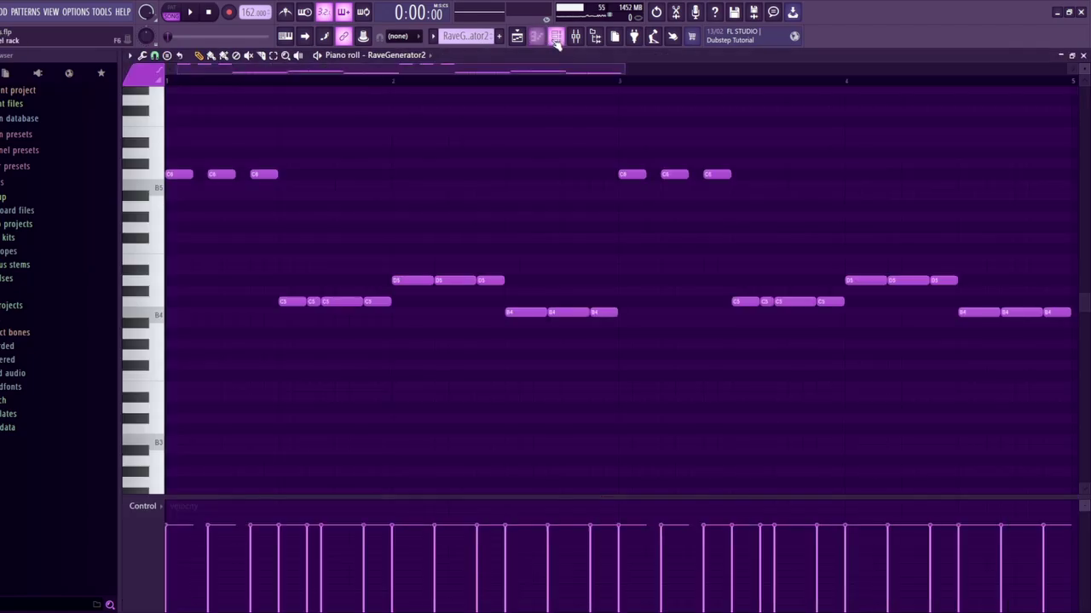
click(555, 40)
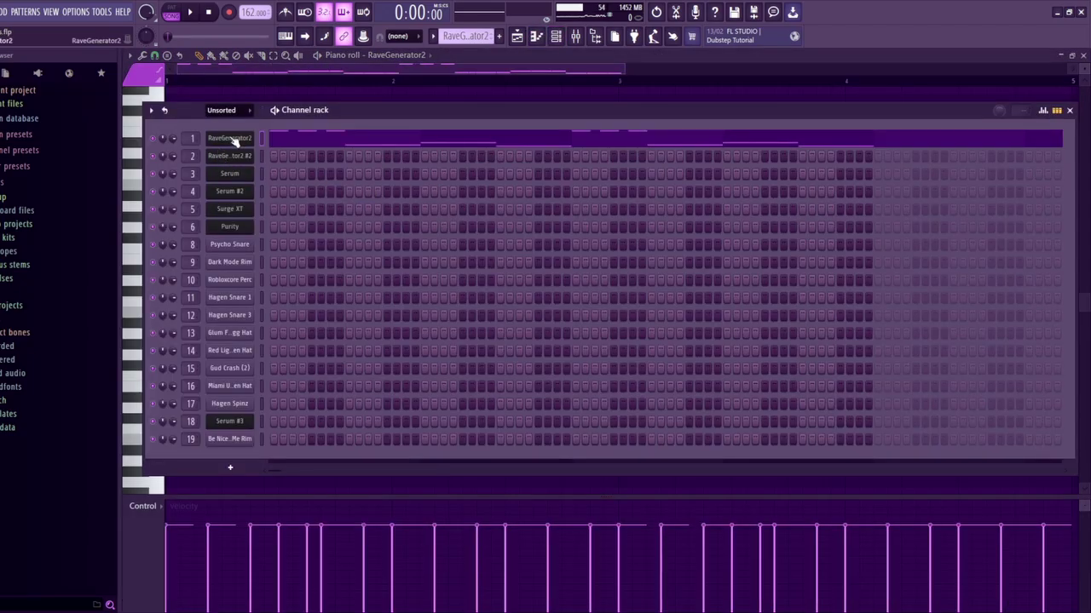
click(716, 218)
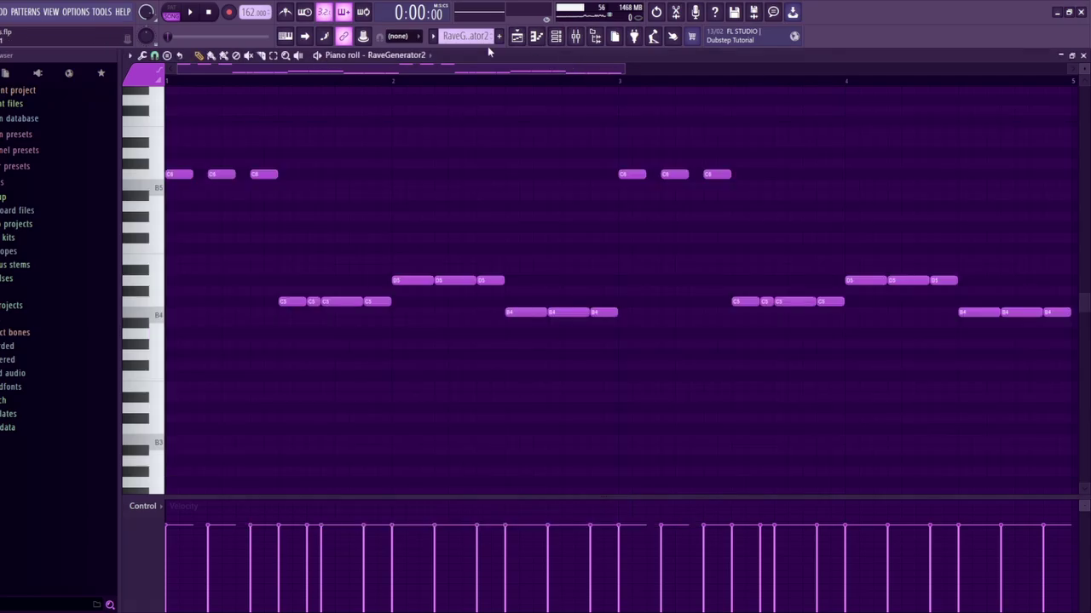
click(487, 50)
drag(627, 67, 724, 65)
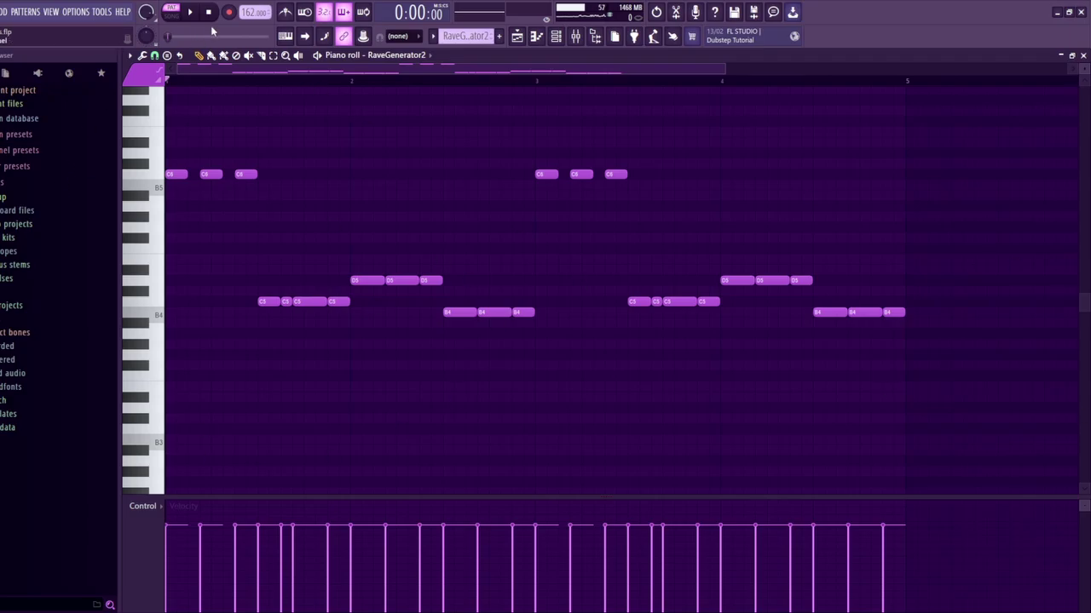
click(190, 14)
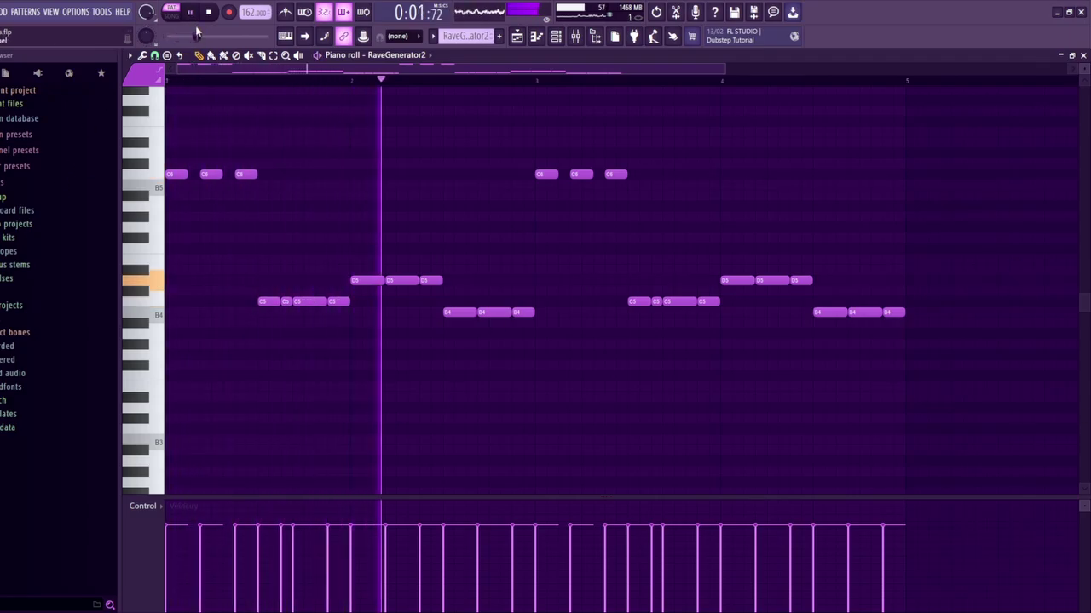
Stop playback and inspect the ValhallaVintageVerb, Fruity Delay 3 and Fruity parametric EQ 2 effects on mixer Insert 1
click(575, 35)
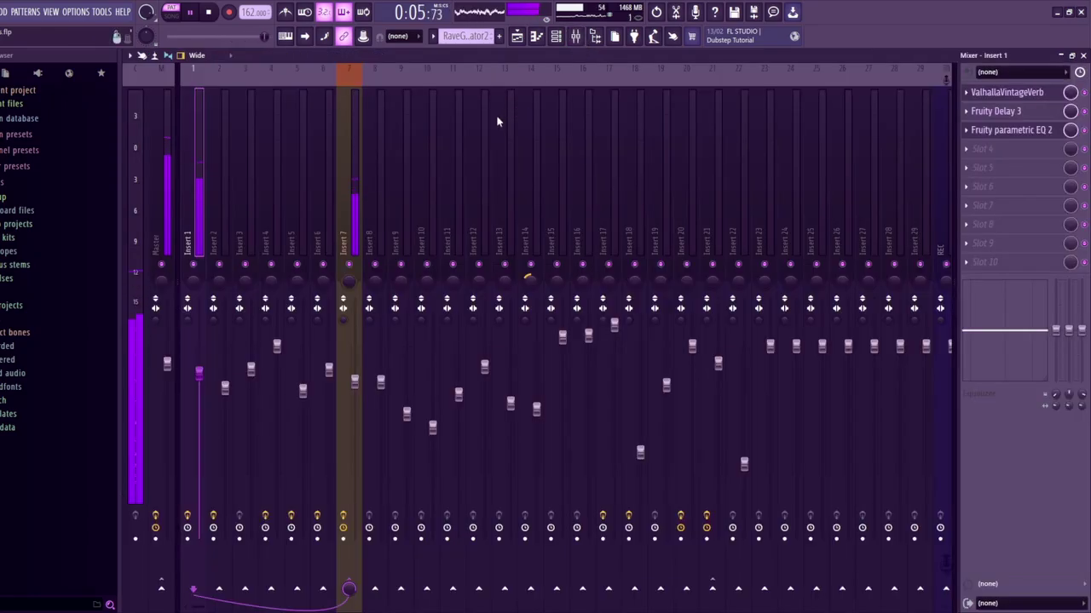
key(space)
click(1026, 101)
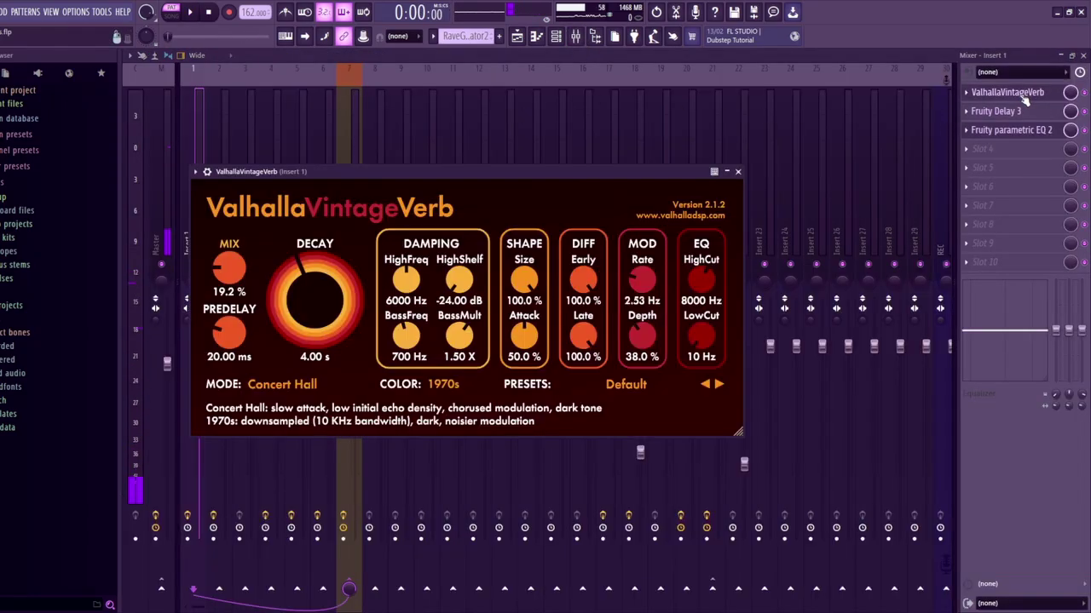
click(1000, 113)
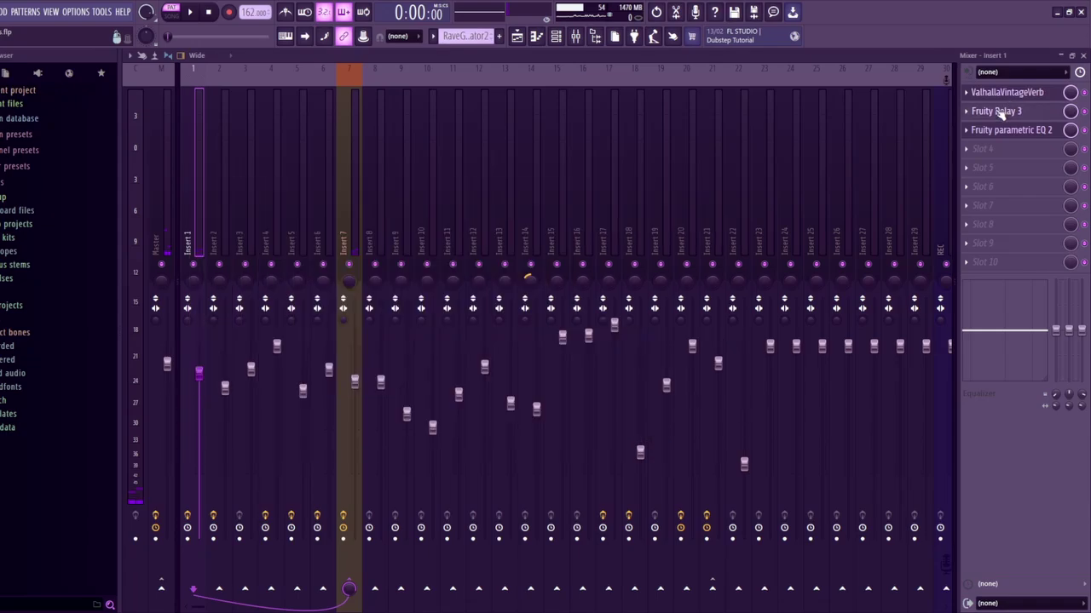
click(1002, 113)
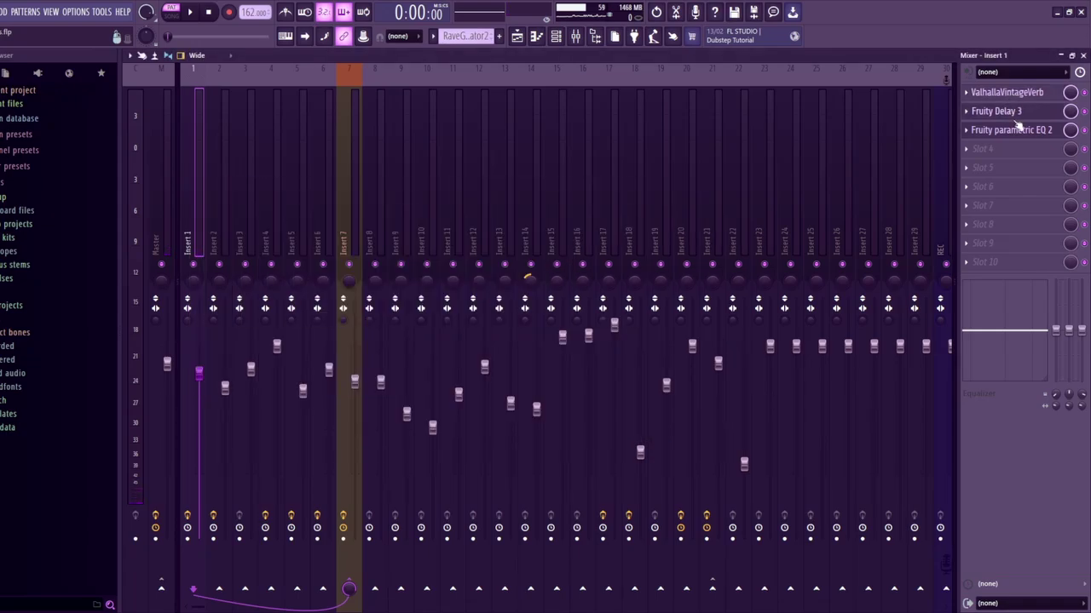
click(1005, 129)
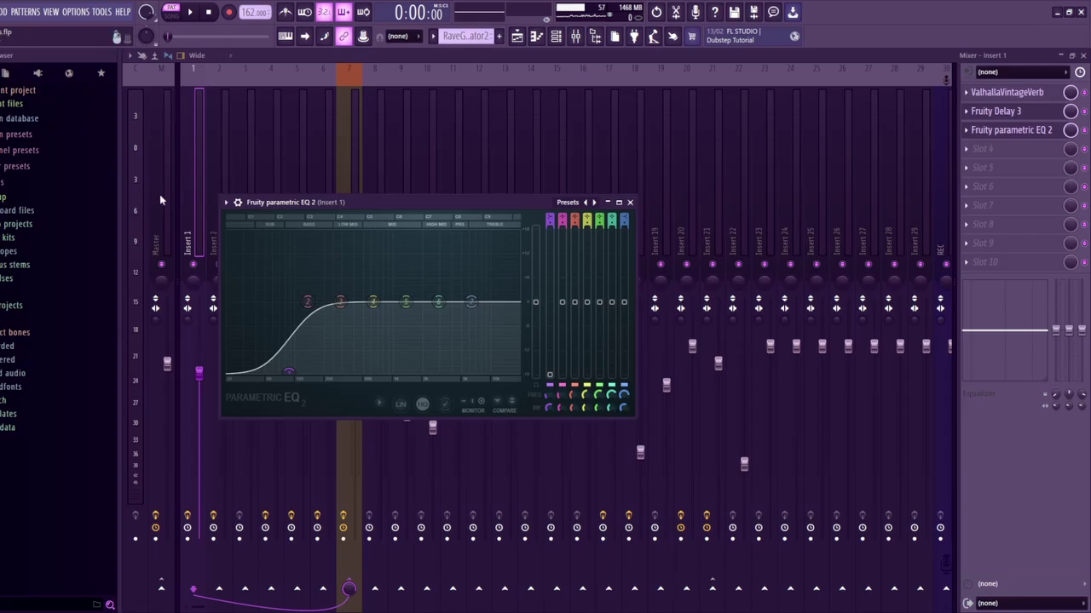
Inspect the Fruity soft clipper, Distructor and The God Particle effects on the Master mixer channel
click(170, 219)
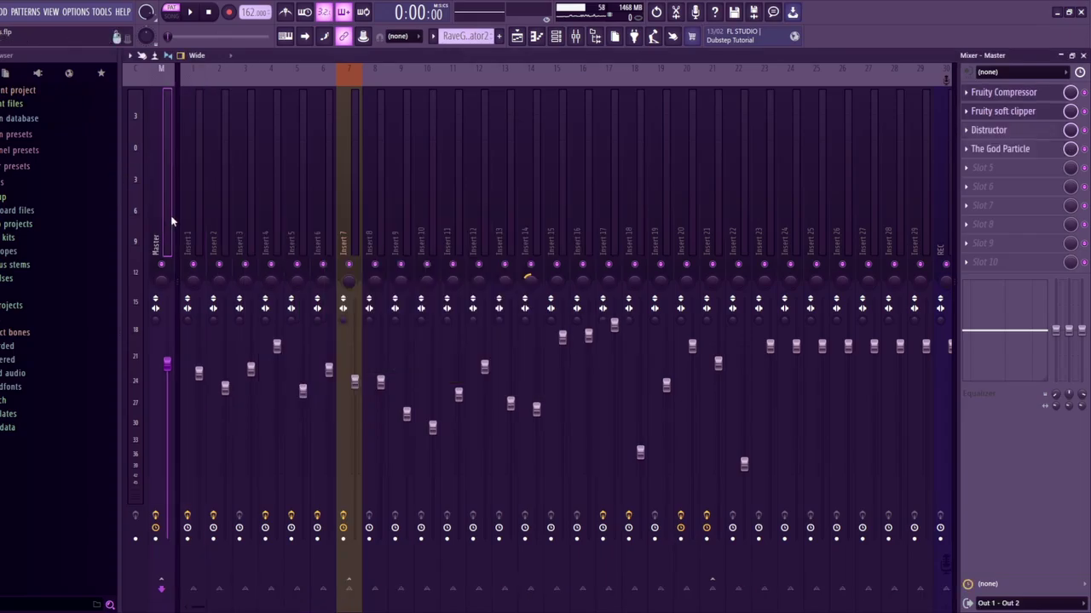
click(1016, 115)
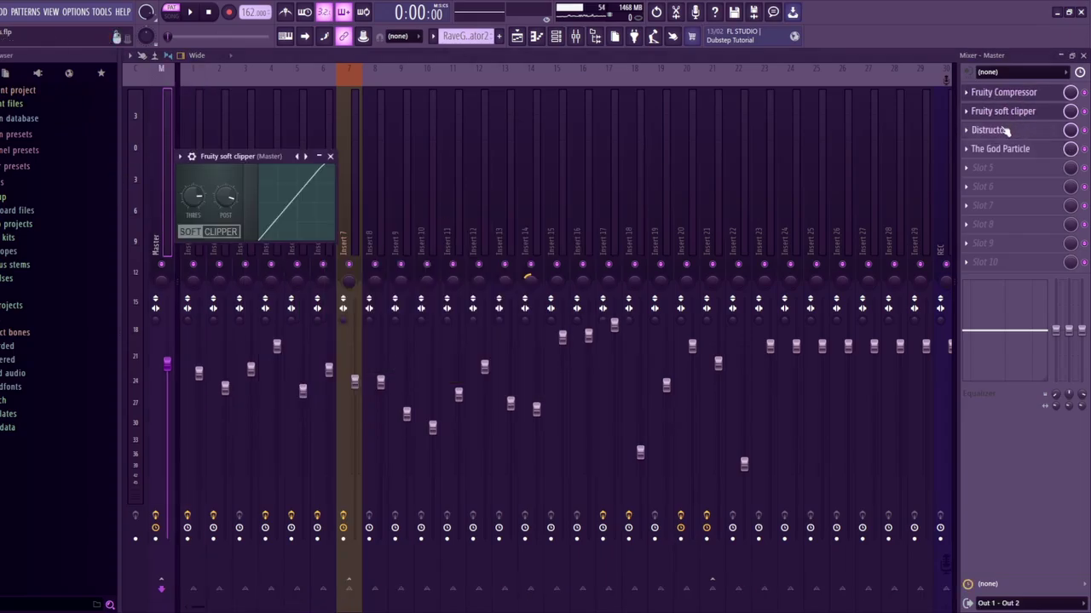
click(1005, 130)
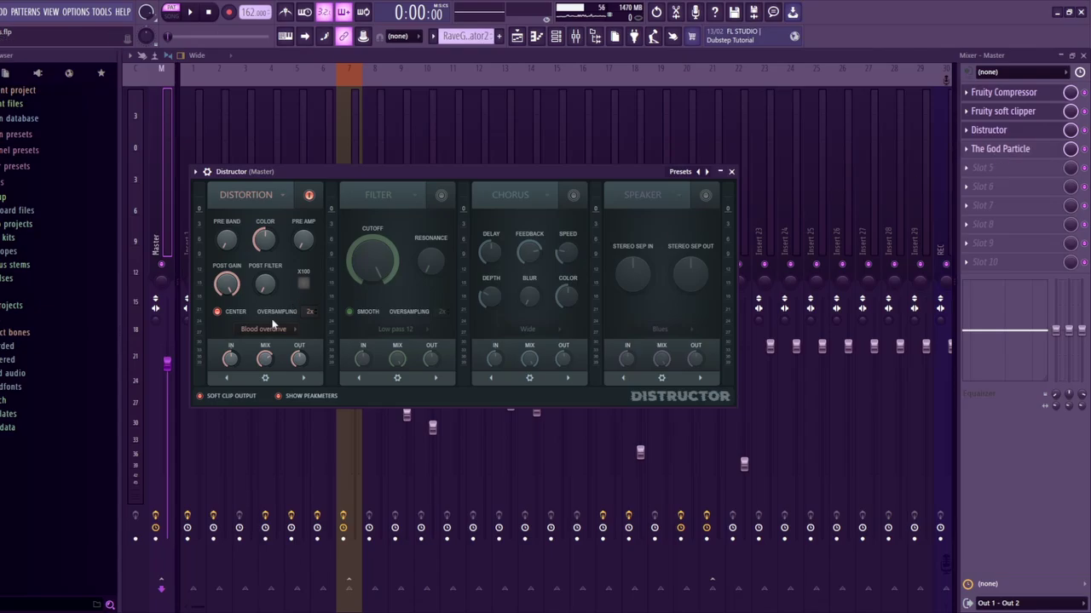
click(992, 153)
click(990, 152)
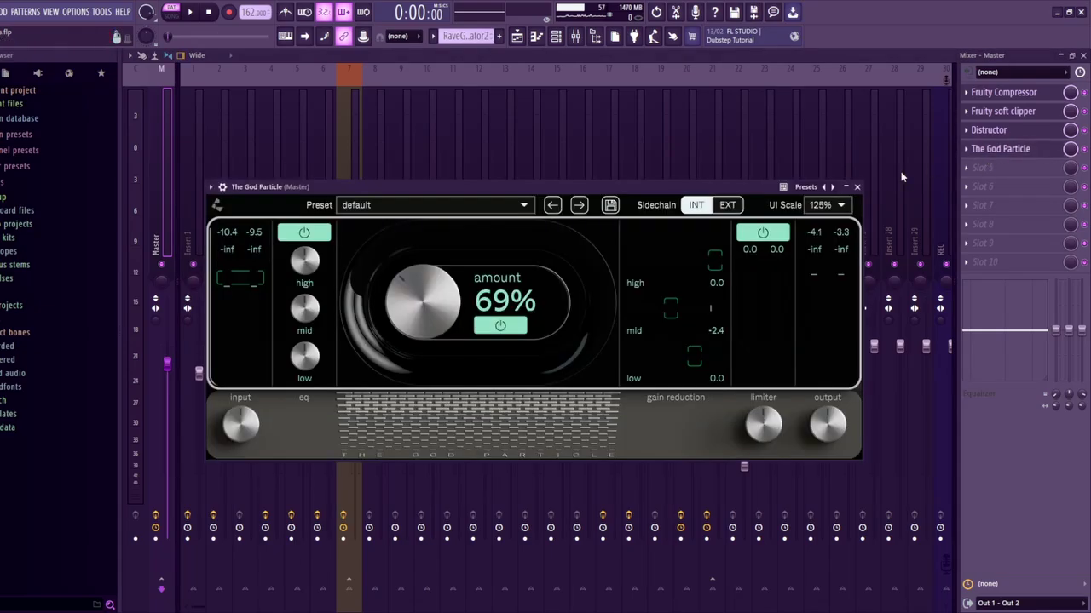
click(997, 149)
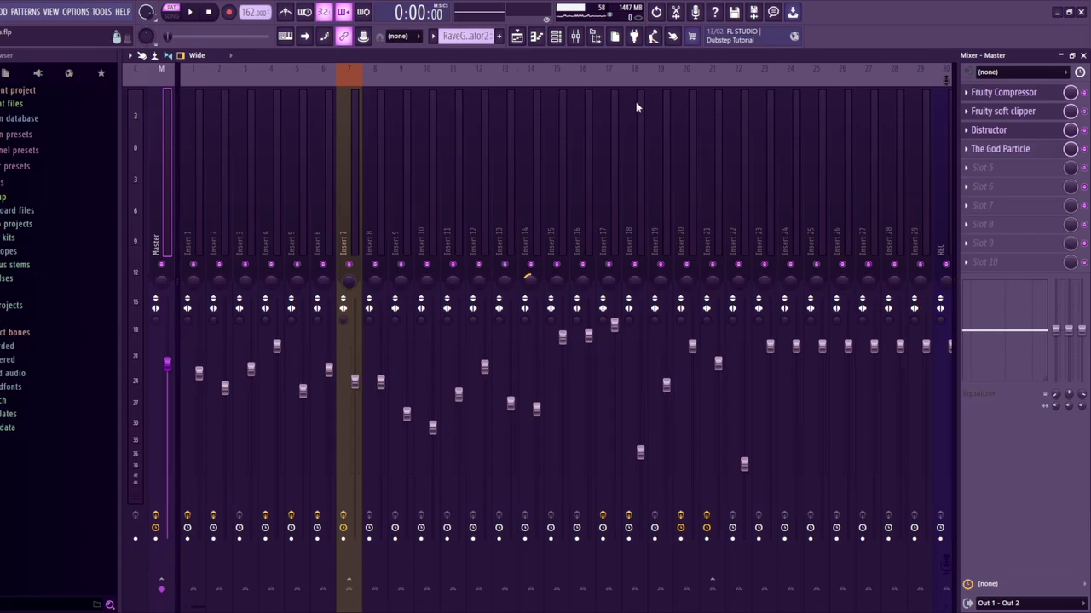
click(1008, 151)
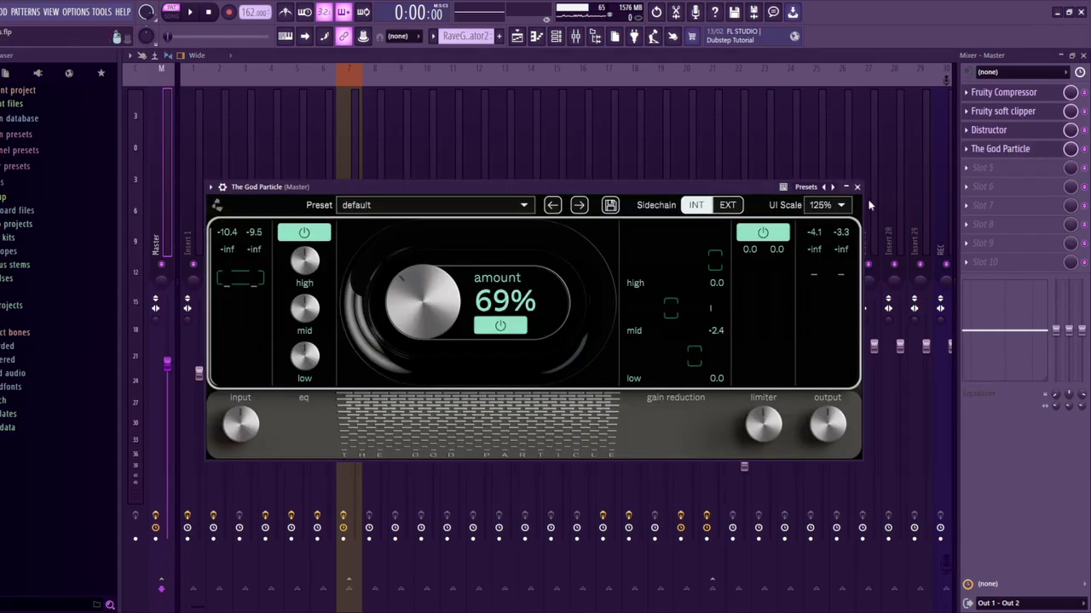
click(855, 188)
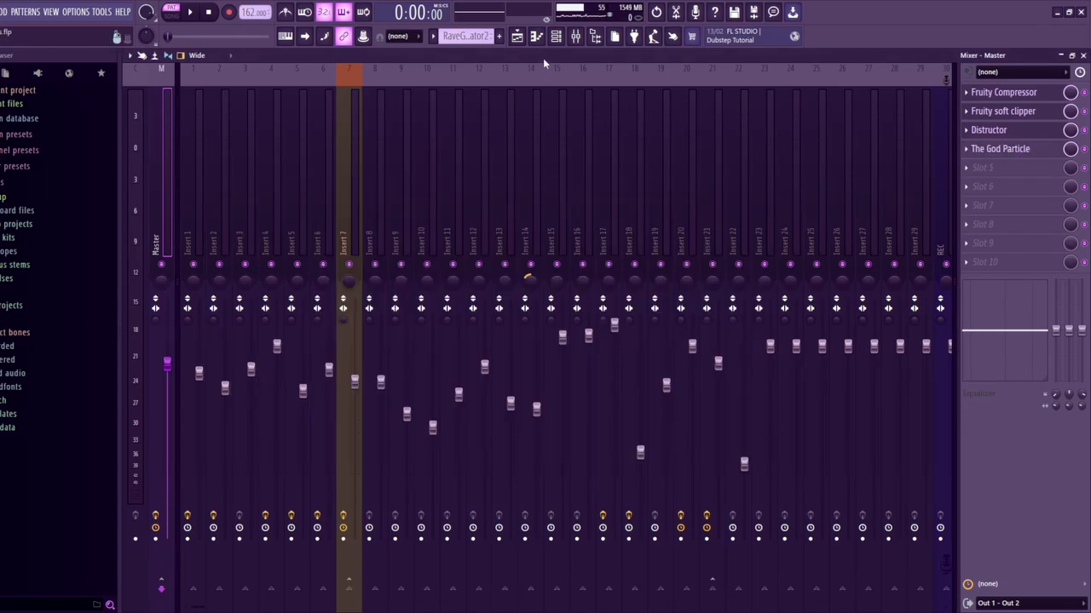
Show the RaveGenerator2 #2 pattern's notes in the piano roll and play the melody
click(536, 37)
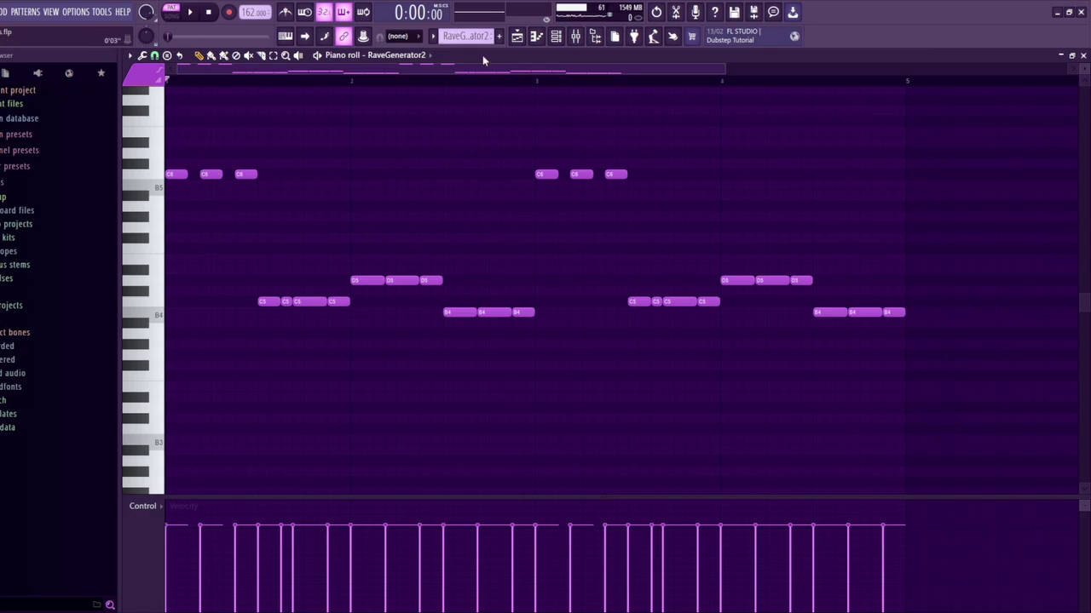
click(499, 35)
click(555, 38)
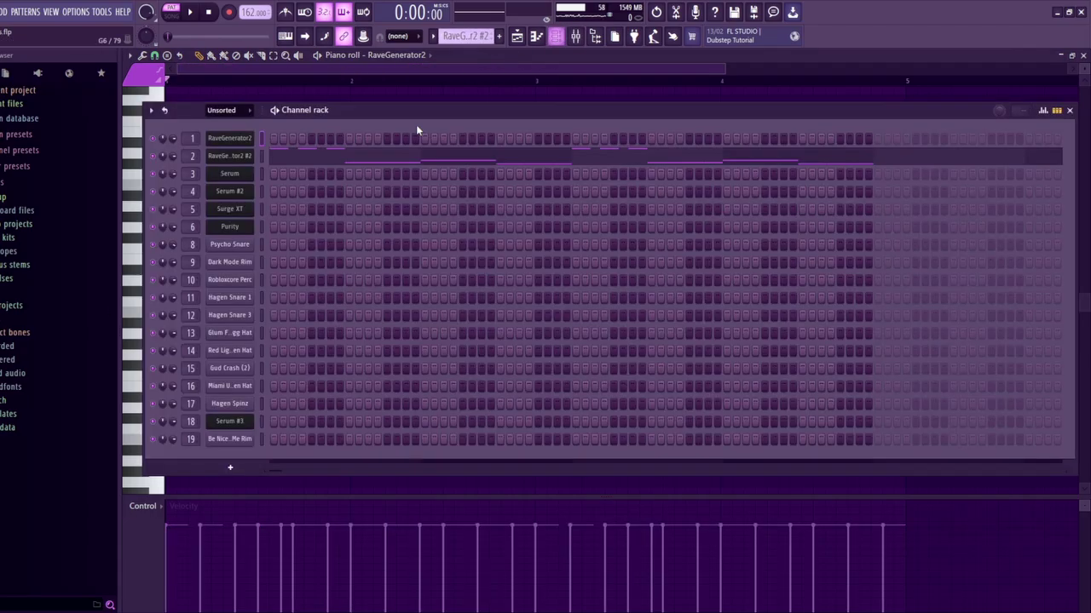
click(230, 156)
click(420, 66)
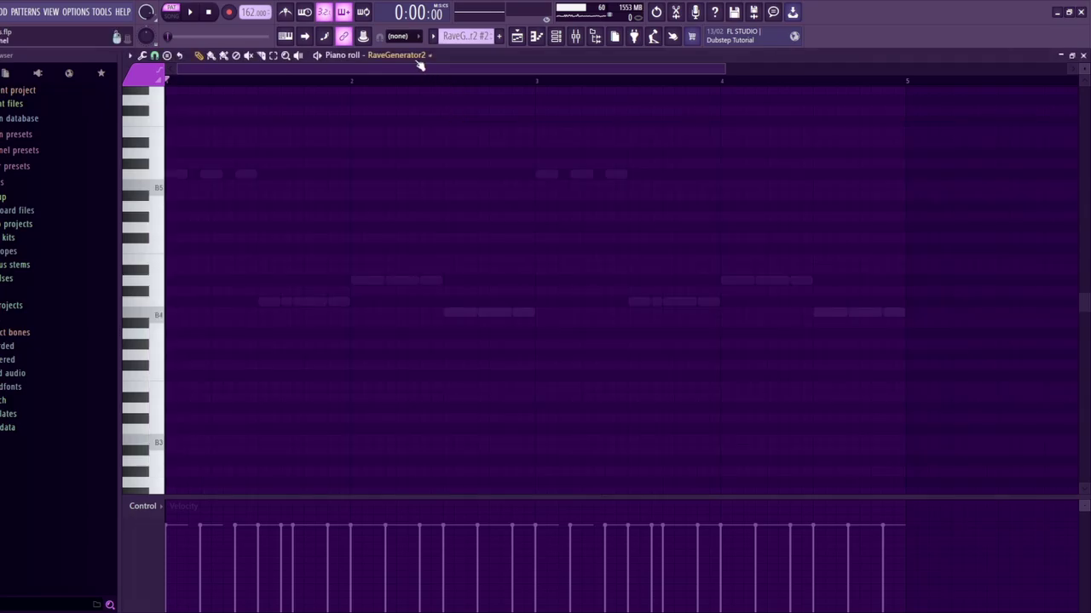
key(space)
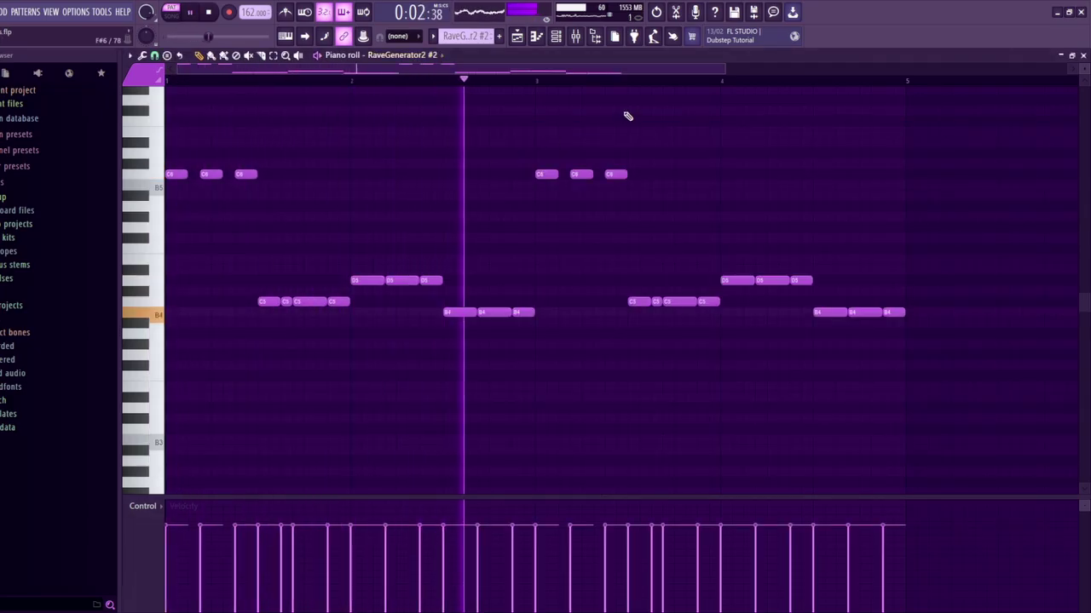
key(space)
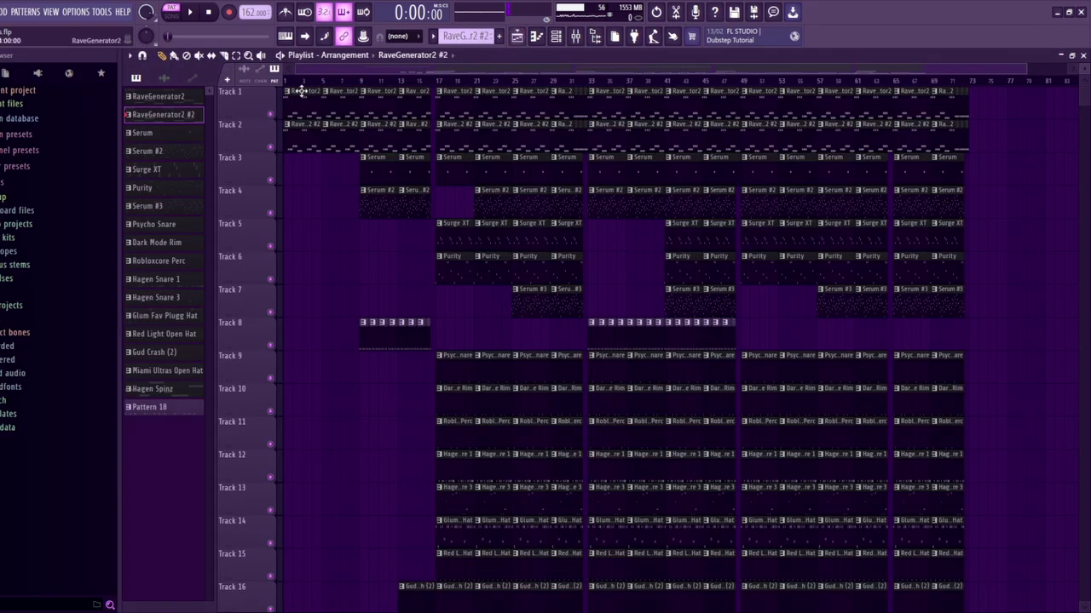
Solo Tracks 1 and 2 in the playlist and play both melodies together while checking their levels in the mixer
click(517, 36)
click(271, 116)
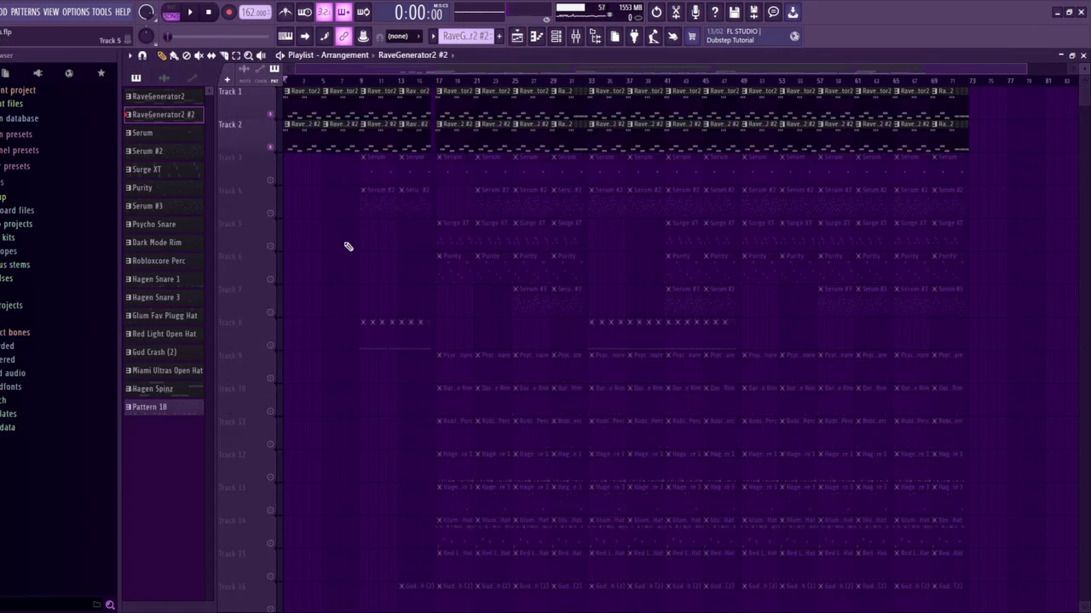
key(space)
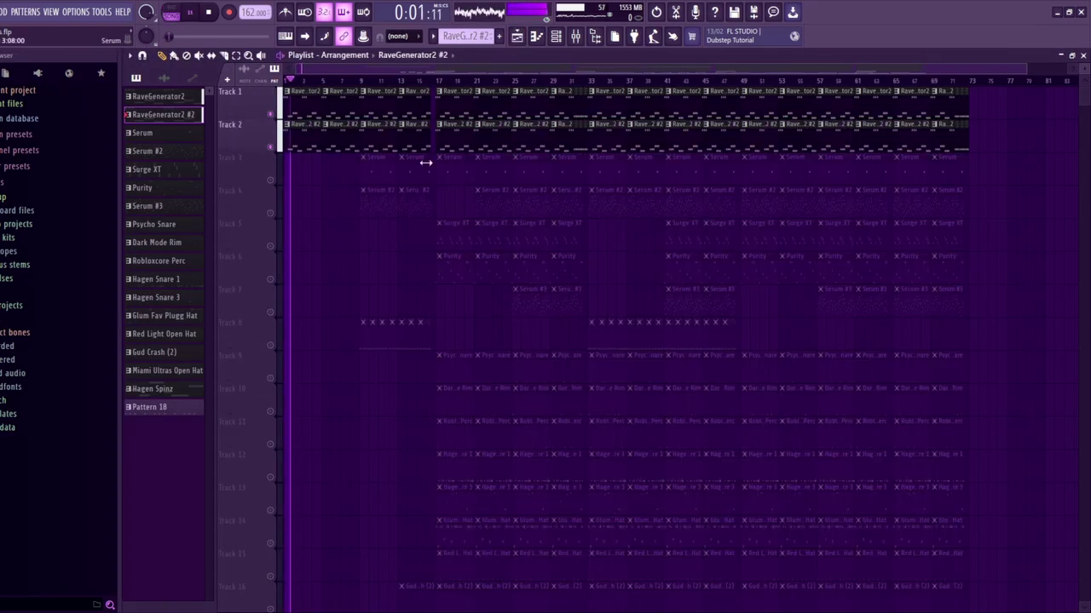
click(575, 36)
key(space)
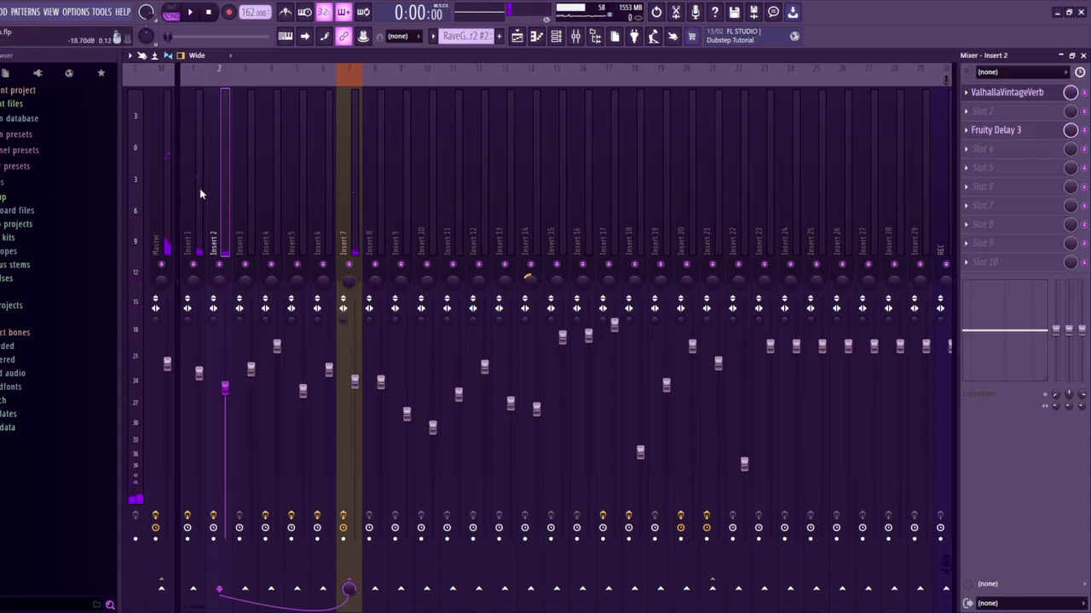
Inspect the ValhallaVintageVerb and Fruity Delay 3 effects on mixer Insert 2
click(1029, 93)
click(993, 127)
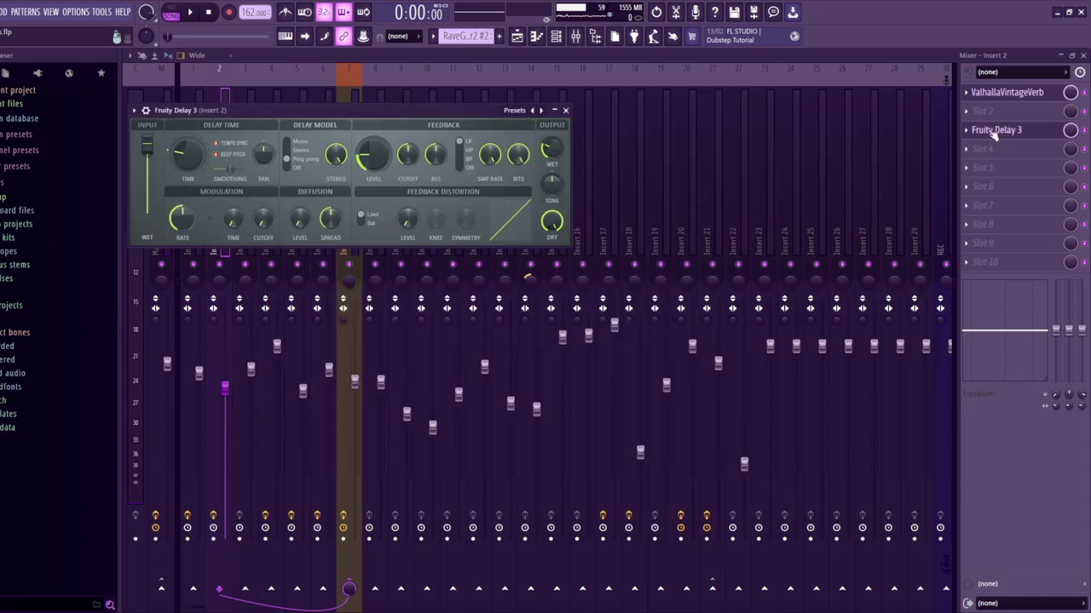
click(993, 128)
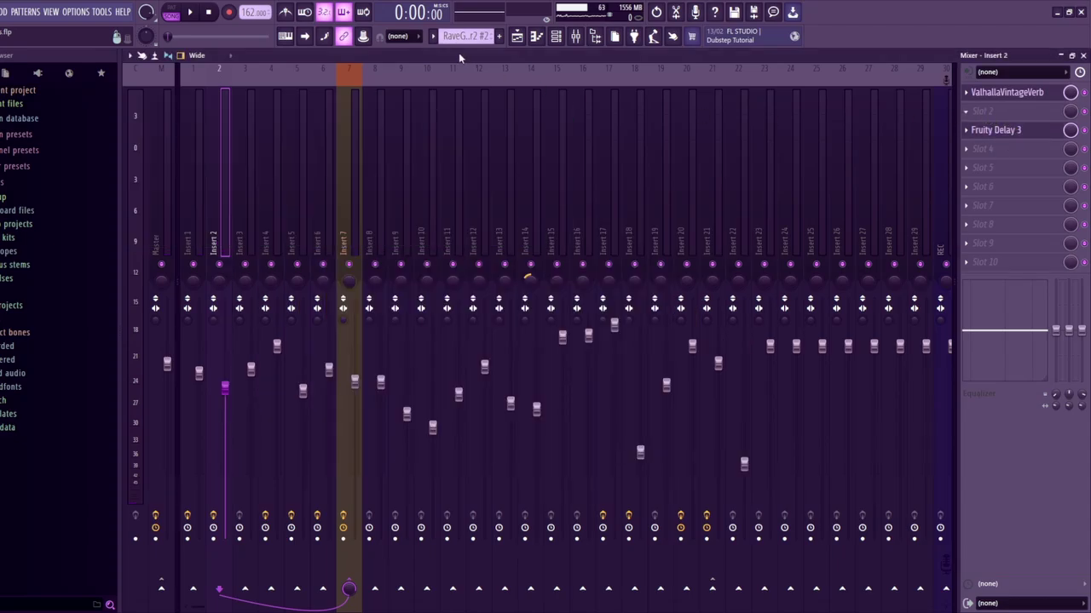
Play Tracks 1 and 2 together in the playlist, stop playback and unmute all the other tracks
click(516, 36)
key(space)
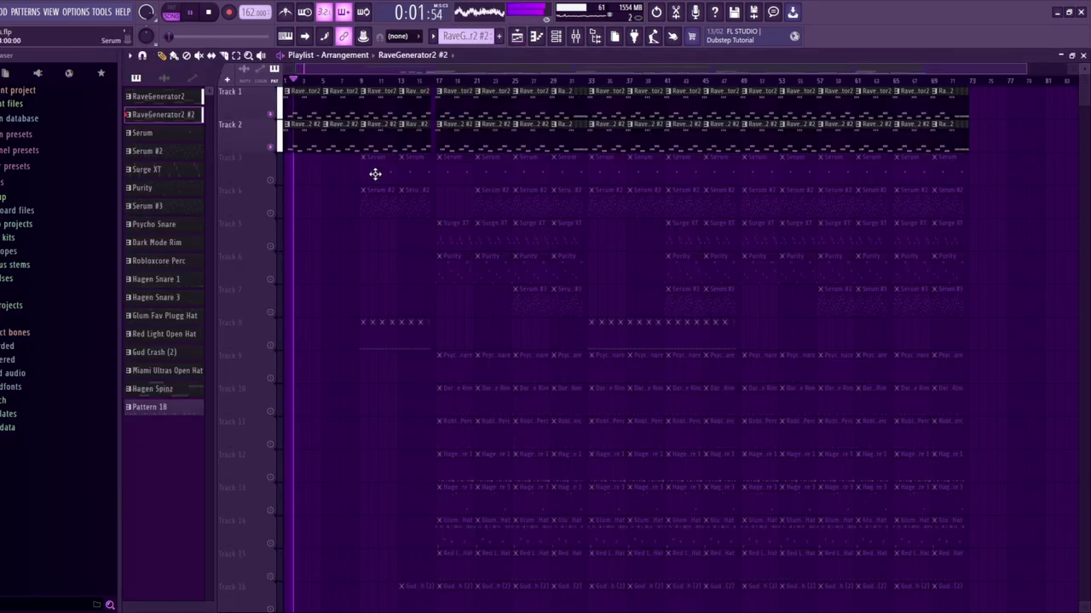
key(space)
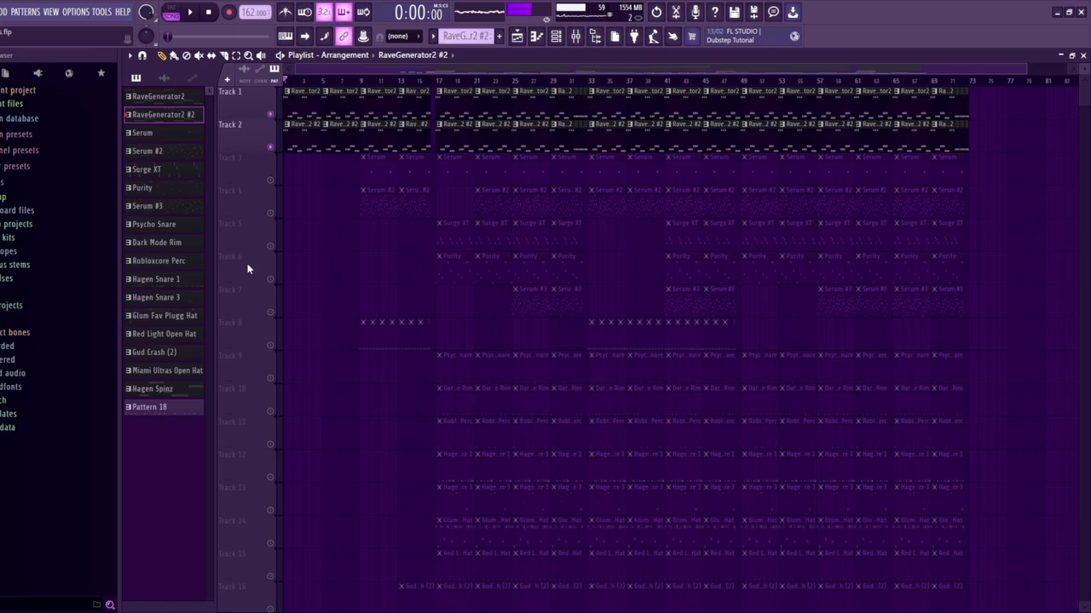
click(275, 152)
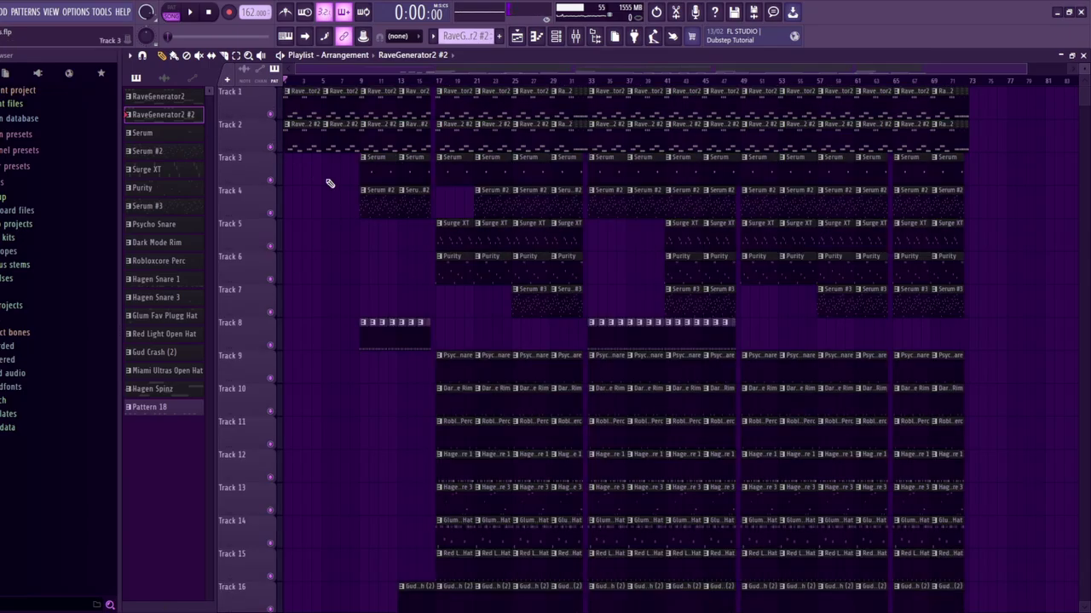
Pick the Serum pattern from Track 3 in pattern mode and show its notes in the piano roll
click(369, 178)
click(172, 12)
click(556, 36)
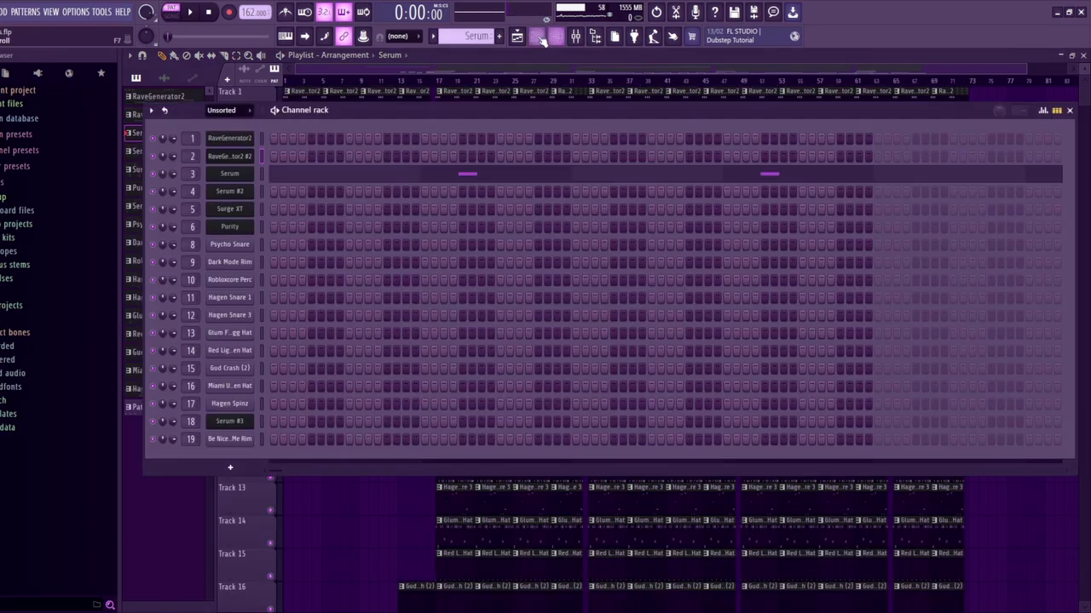
click(536, 36)
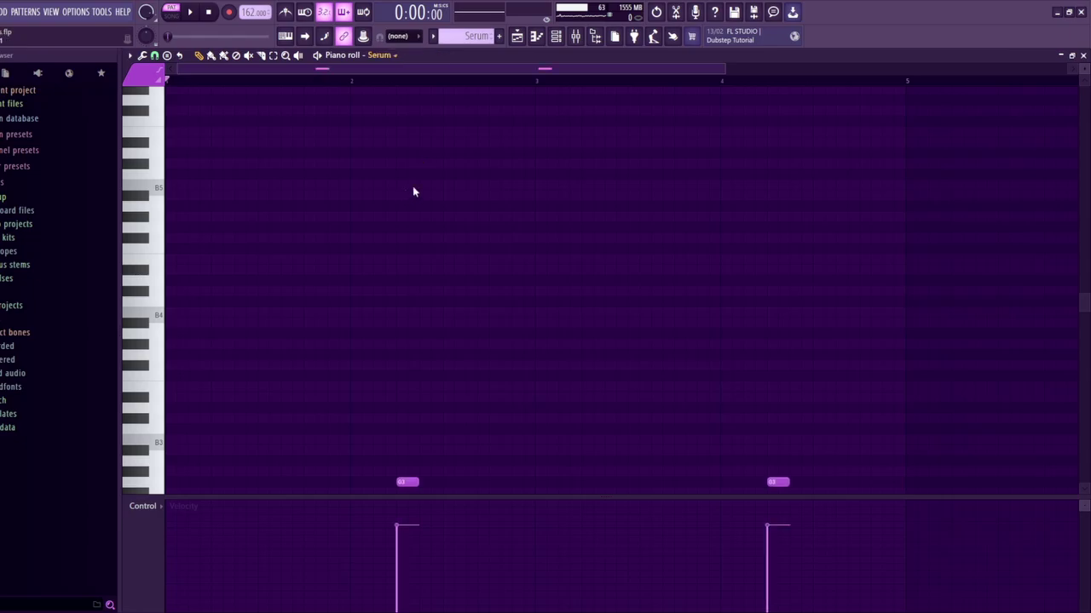
Open the Serum channel's instrument and dismiss its missing LFO Shapes folder alert to view the oscillator settings
click(555, 36)
click(230, 175)
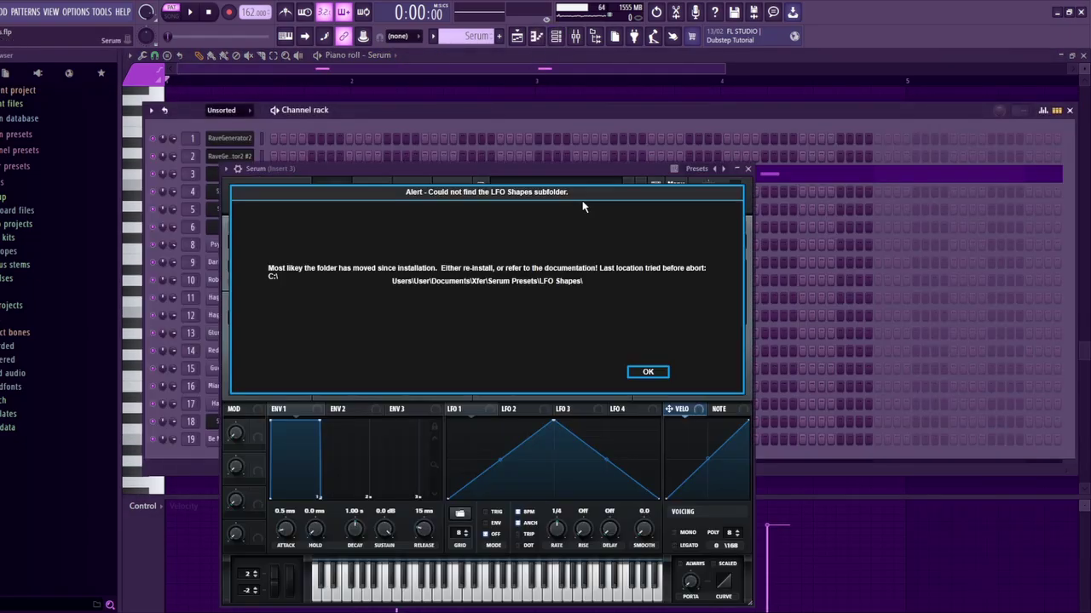
click(646, 372)
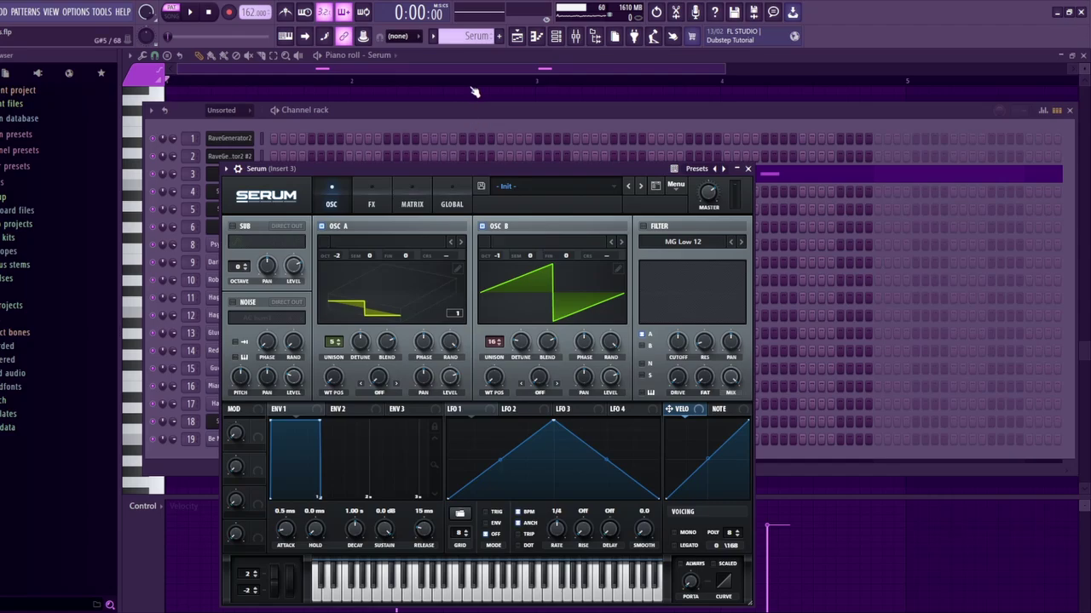
Play the Serum pattern's melody in the piano roll and check Insert 3 in the mixer for effects
click(461, 61)
key(space)
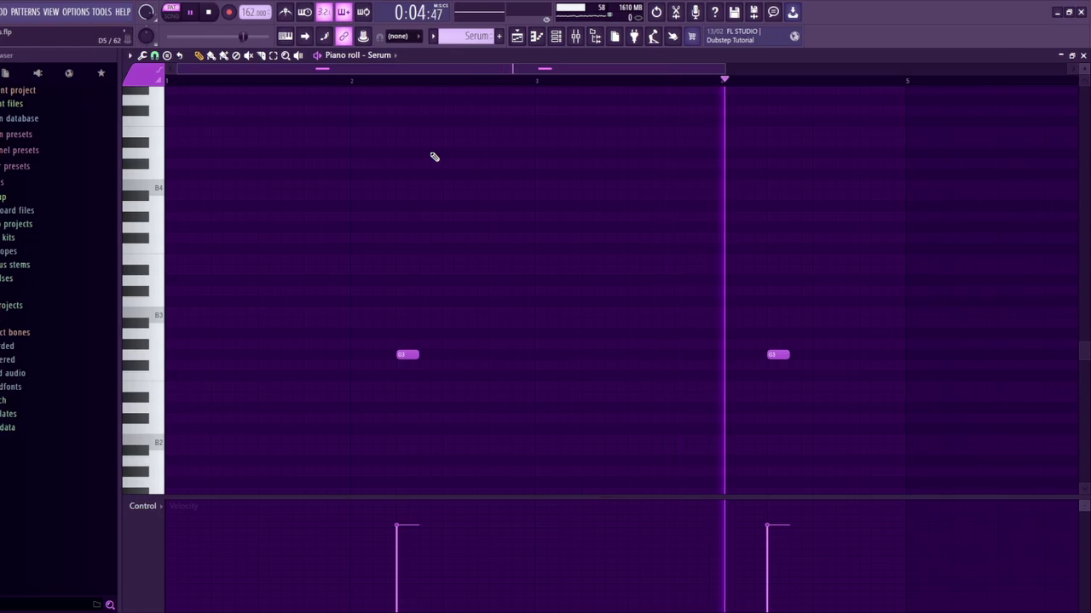
key(space)
key(F9)
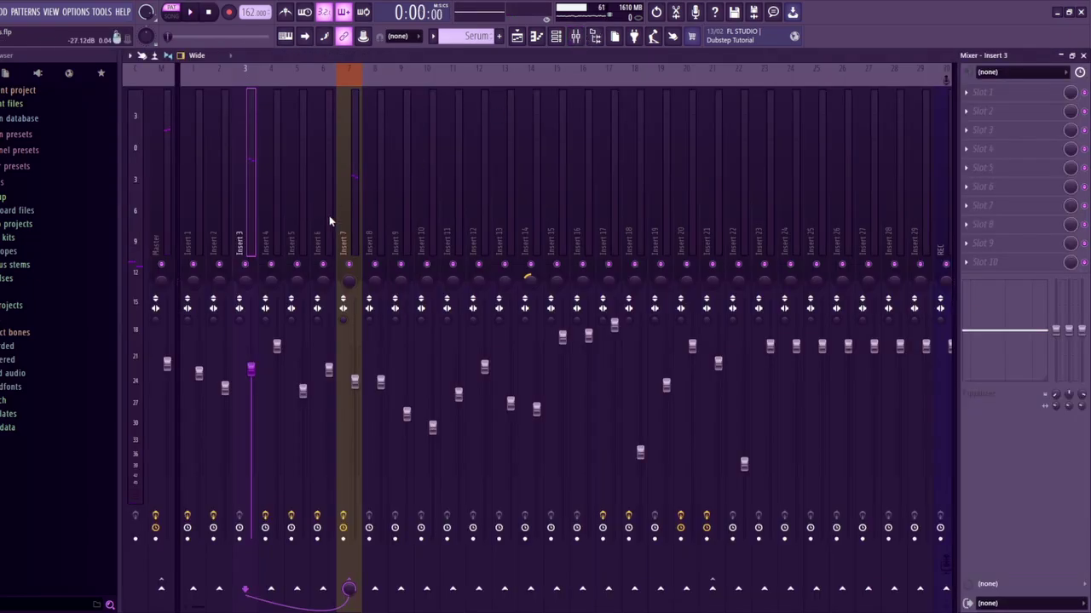
Reopen the Serum instrument from the channel rack, review its oscillator page and close the plugin
click(556, 36)
click(241, 175)
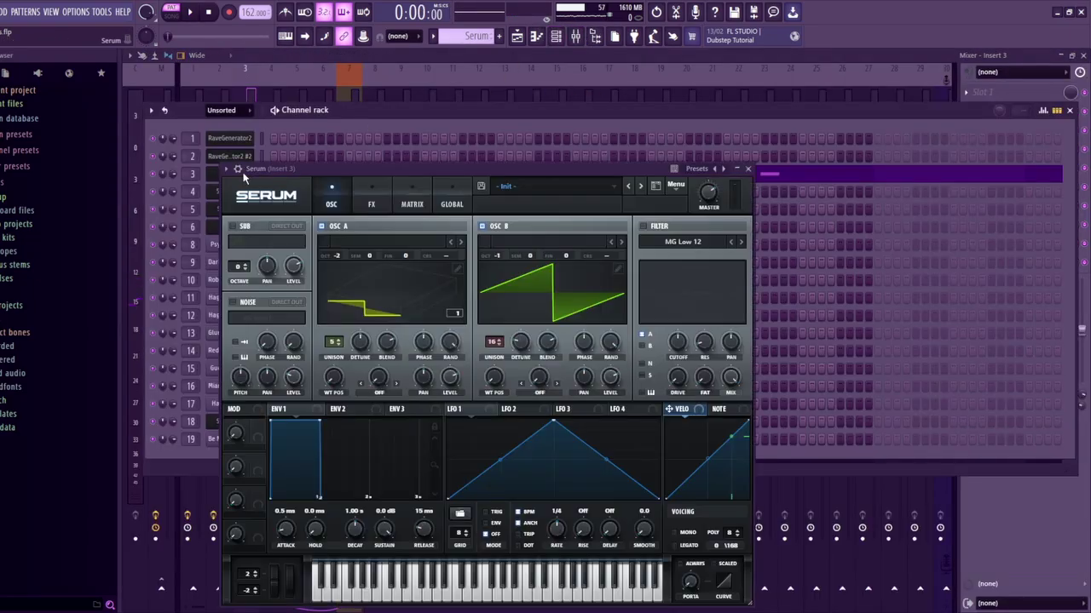
click(358, 203)
click(331, 206)
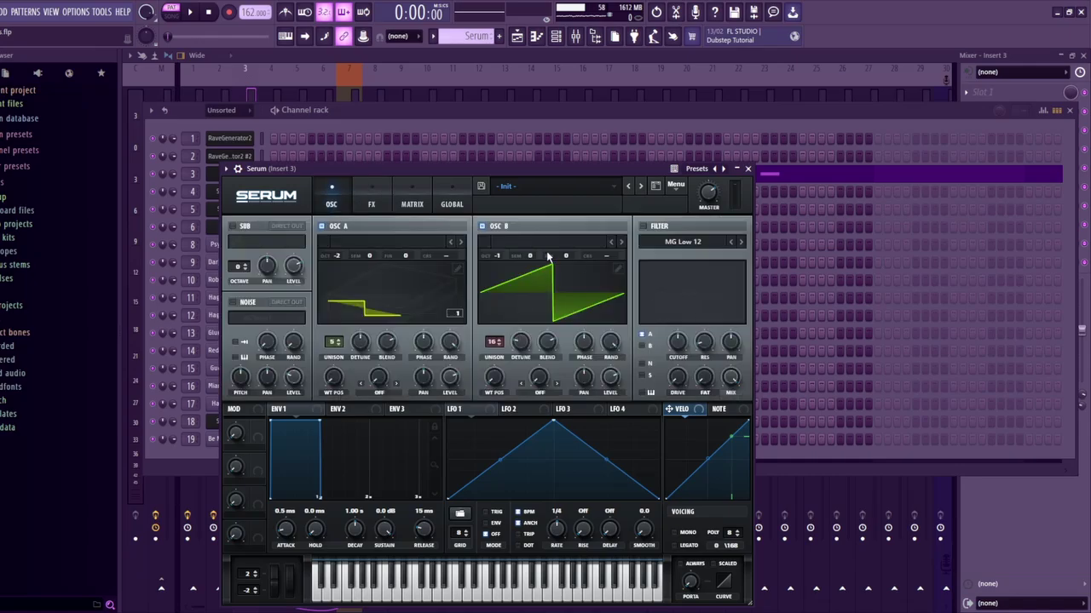
click(748, 168)
Show the Serum #2 pattern's notes in the piano roll and inspect the Serum #2 and Serum instruments
click(536, 36)
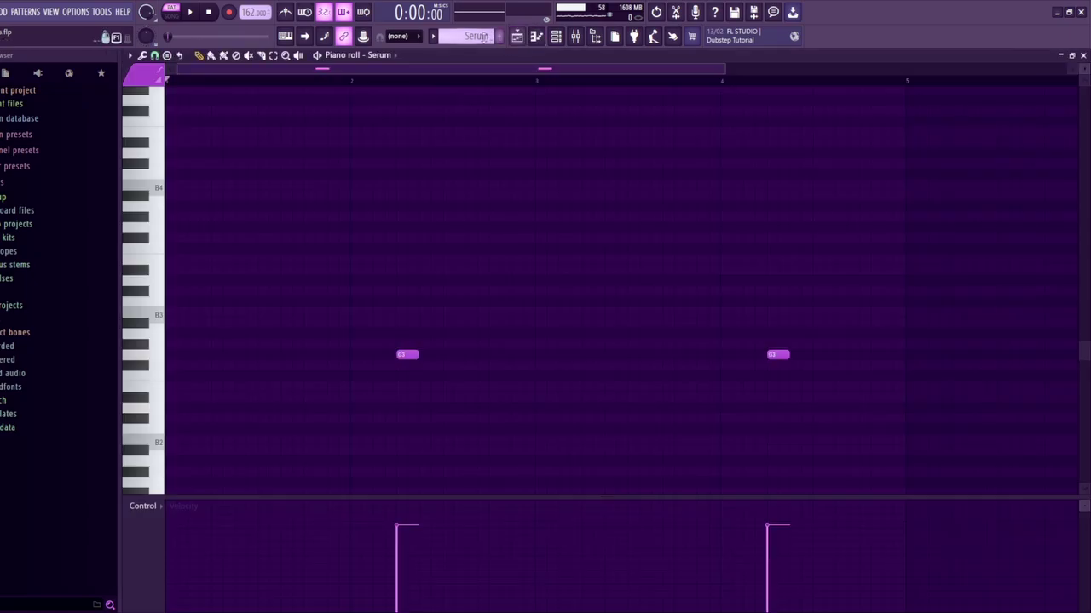
scroll(465, 36, down, 1)
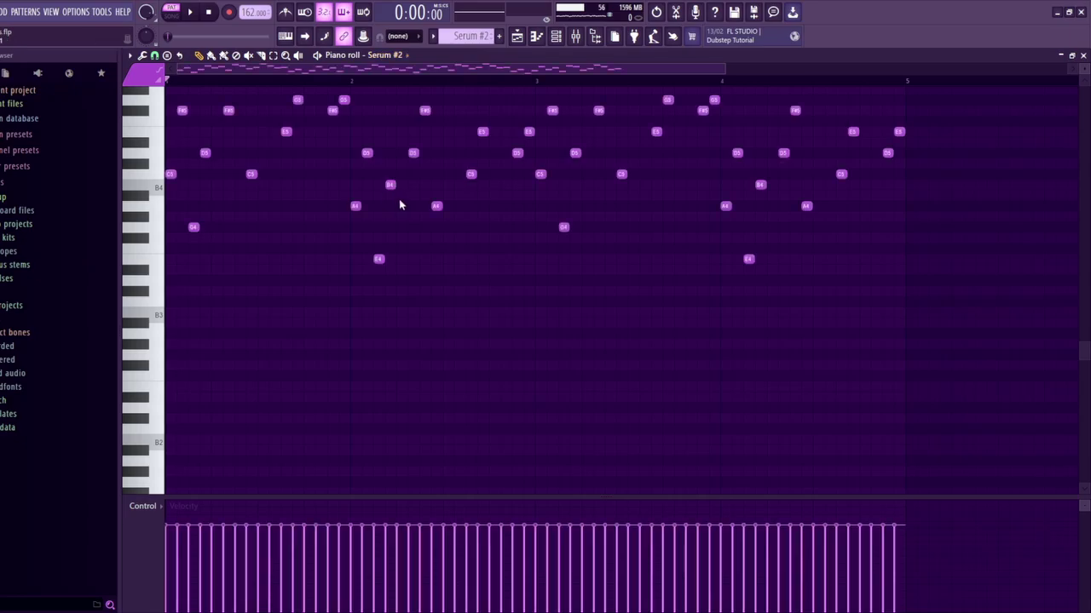
key(F6)
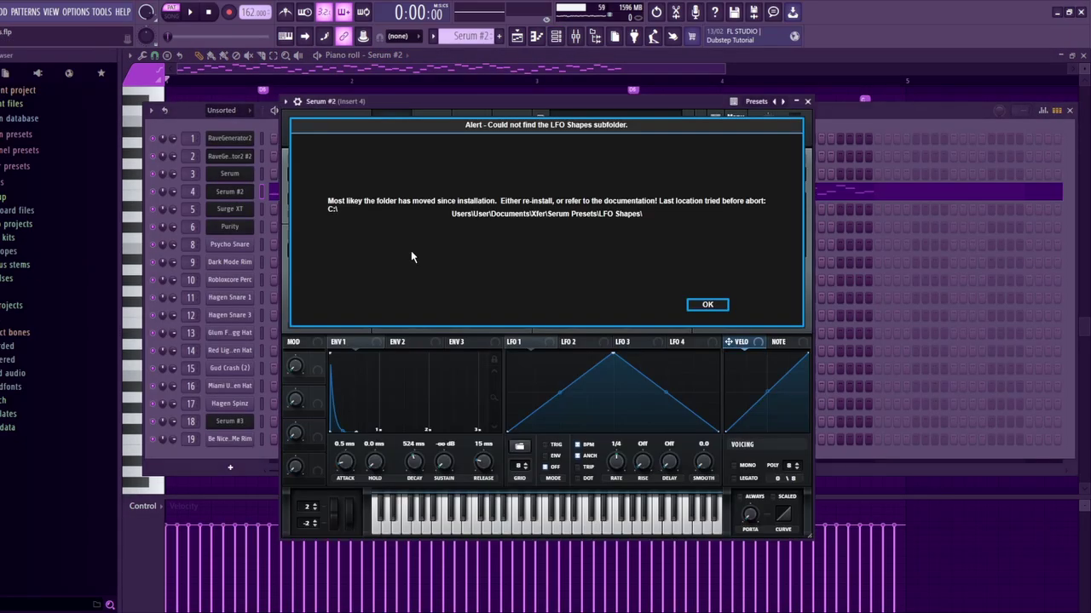
click(712, 305)
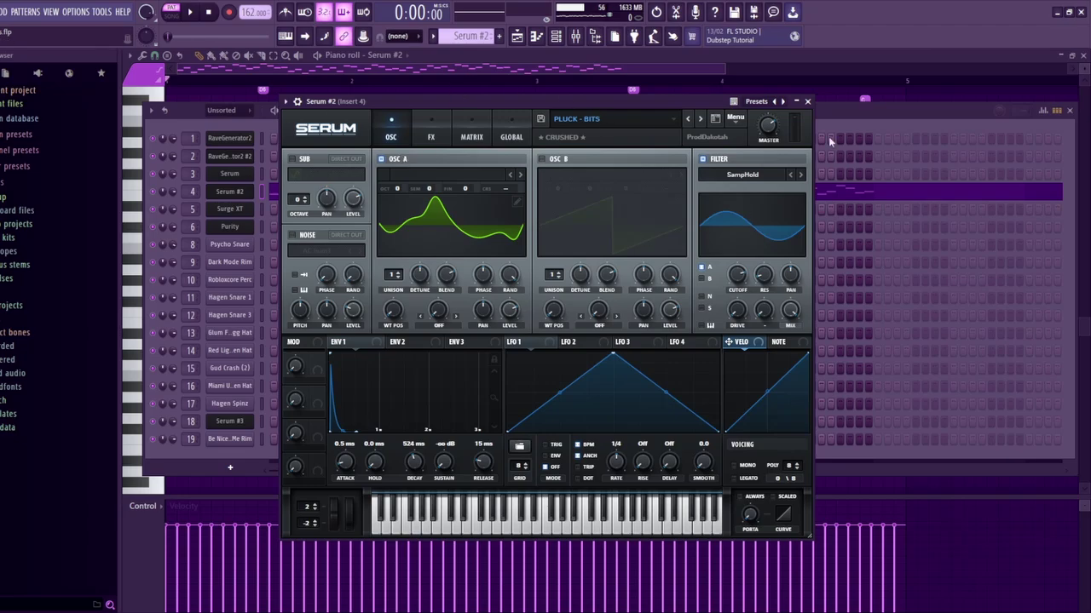
click(230, 176)
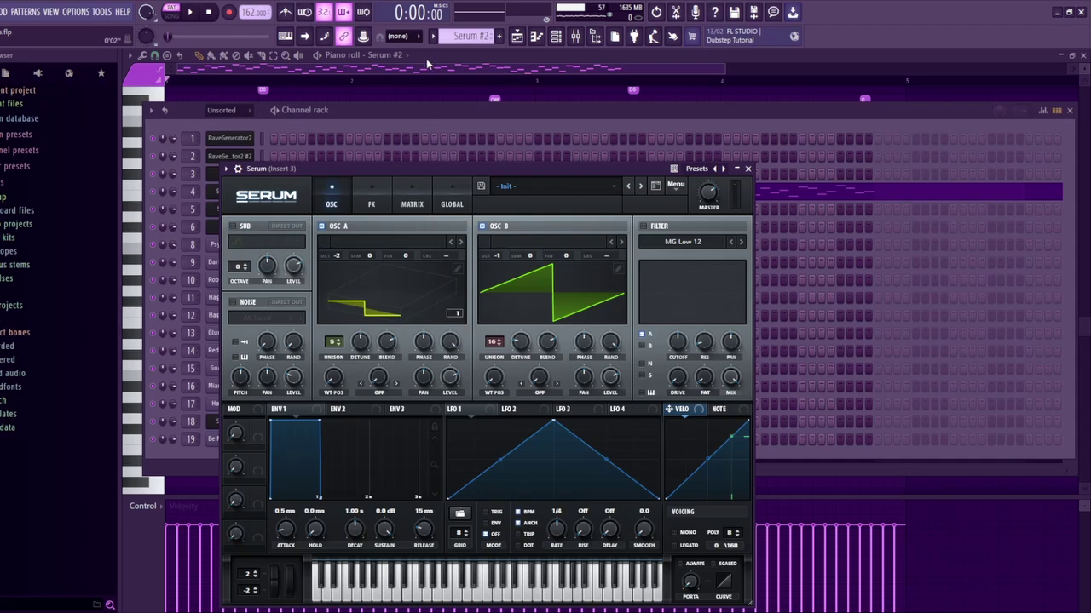
Return to the Serum #2 notes in the piano roll and play the melody
click(428, 64)
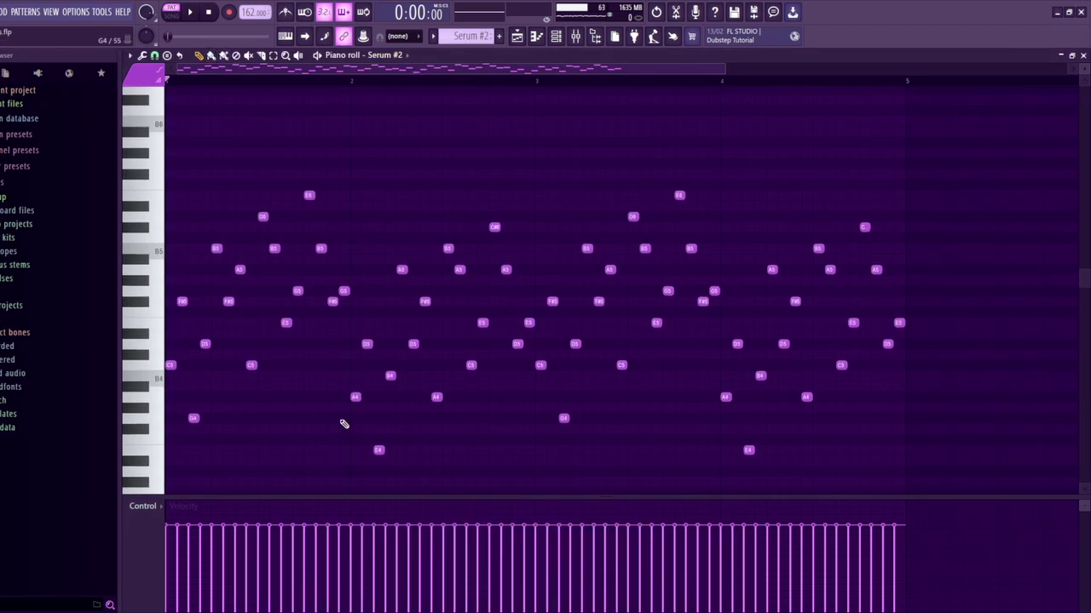
click(193, 13)
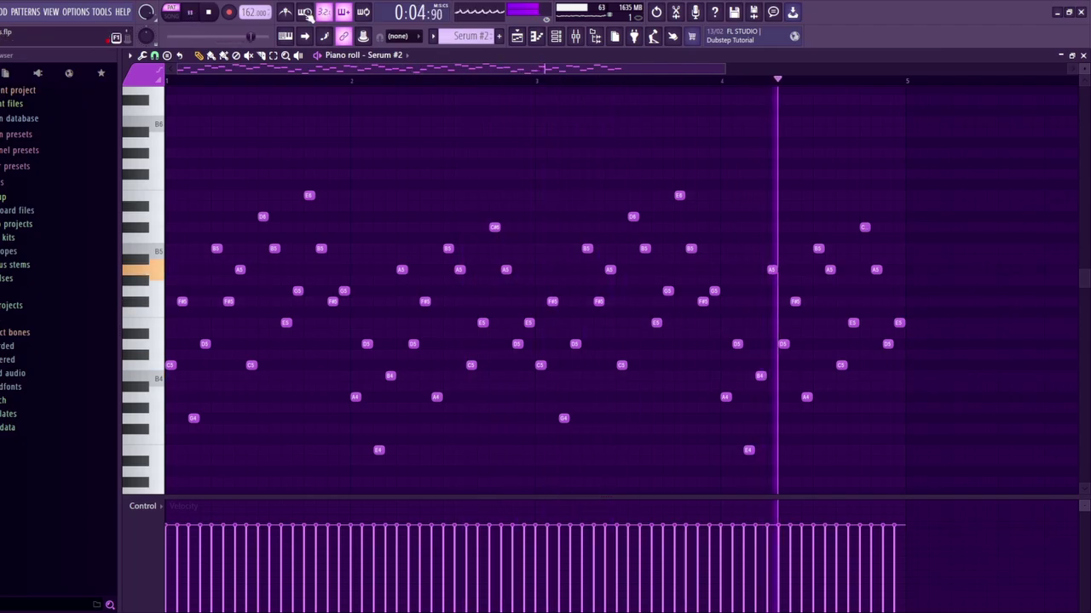
key(space)
Inspect the Fruity Reeverb 2 effect on mixer Insert 4 and close its window
click(576, 36)
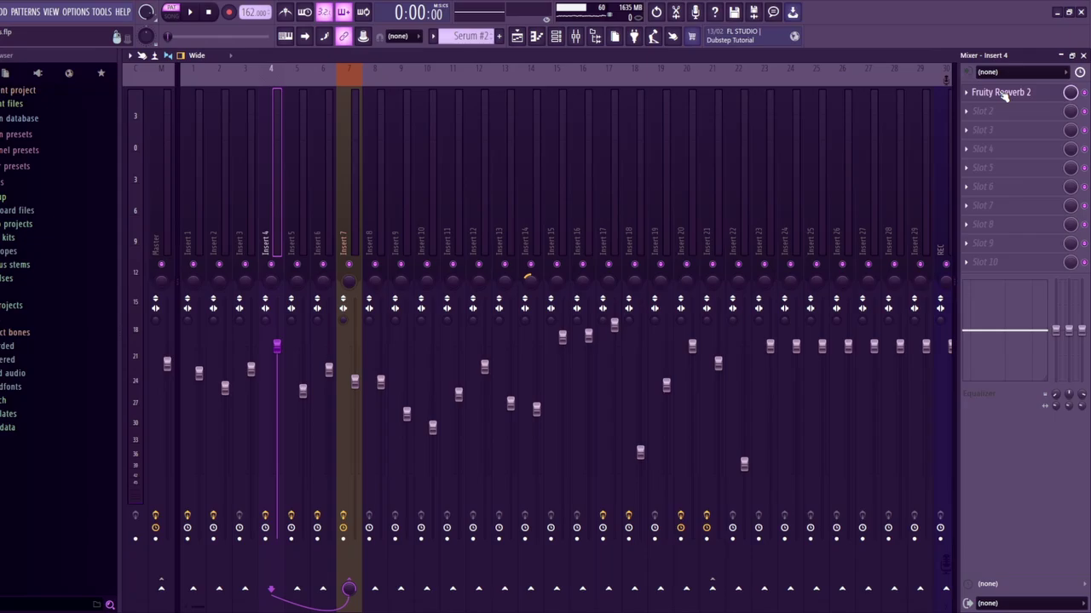
click(1006, 94)
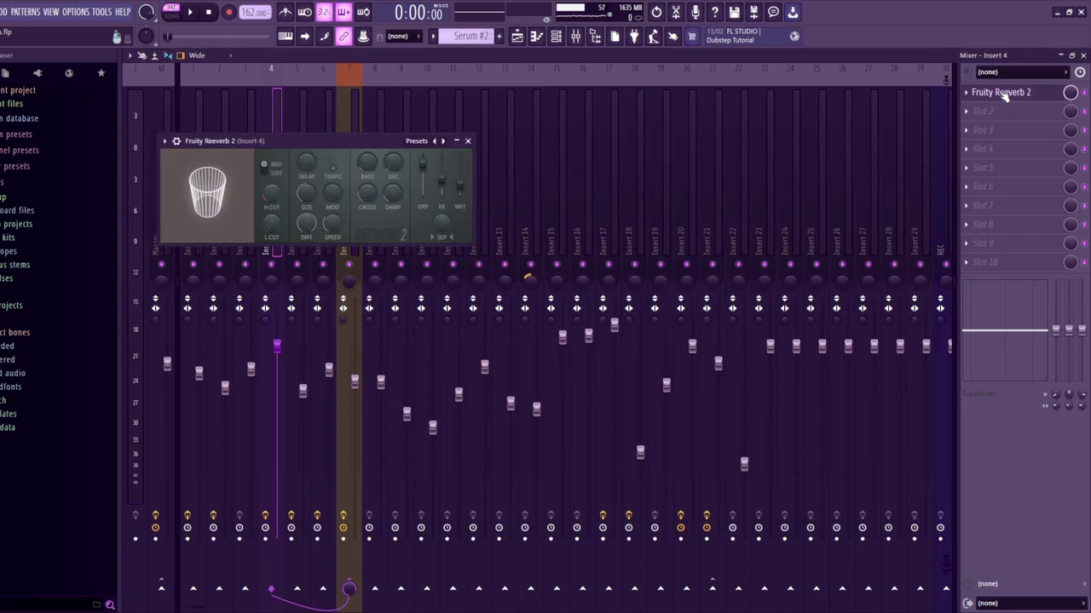
click(469, 139)
Switch to the Surge XT pattern and inspect the Surge XT instrument's patch
click(556, 36)
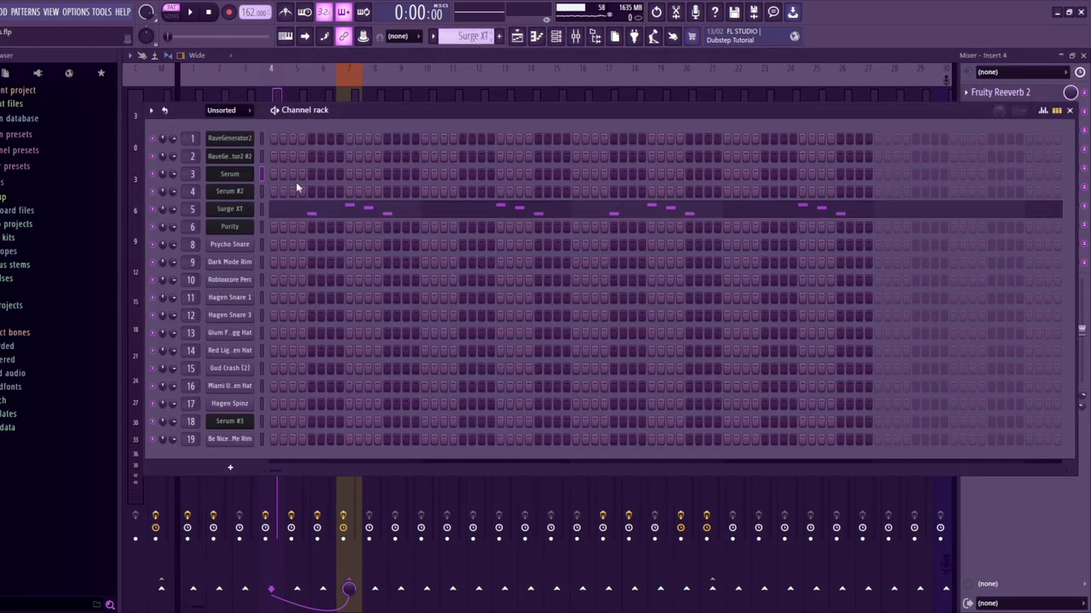
click(237, 208)
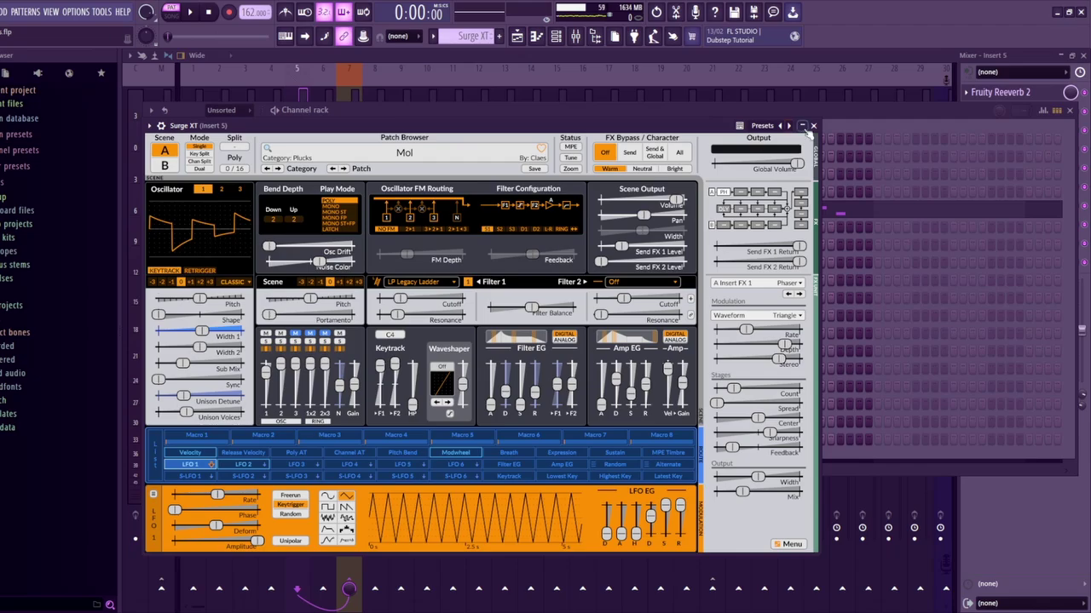
click(809, 126)
Show the Surge XT pattern's notes in the piano roll and play the melody
click(479, 210)
scroll(442, 247, down, 5)
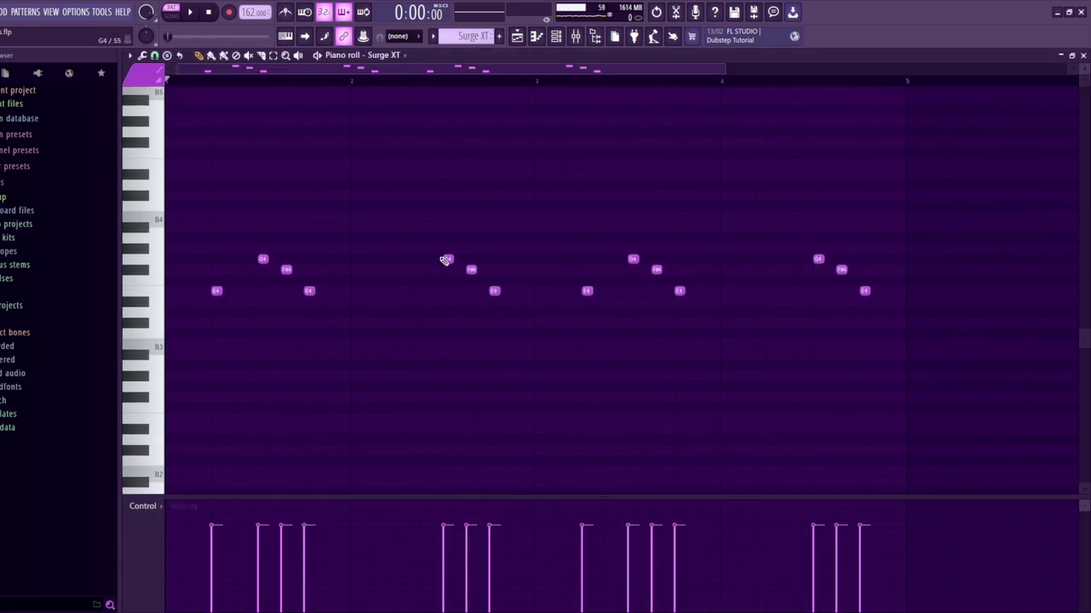
key(space)
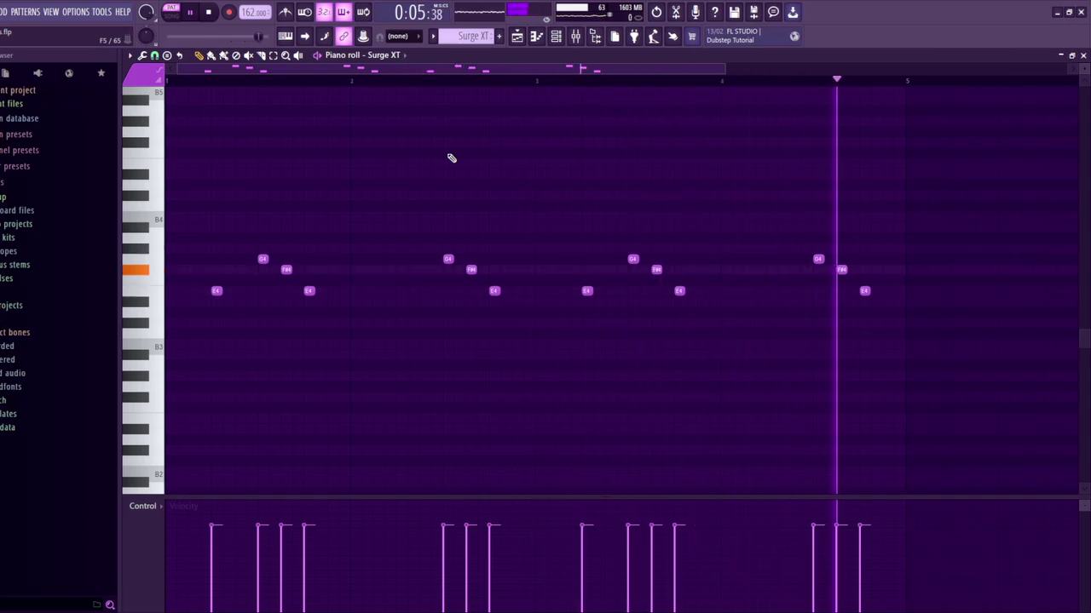
key(space)
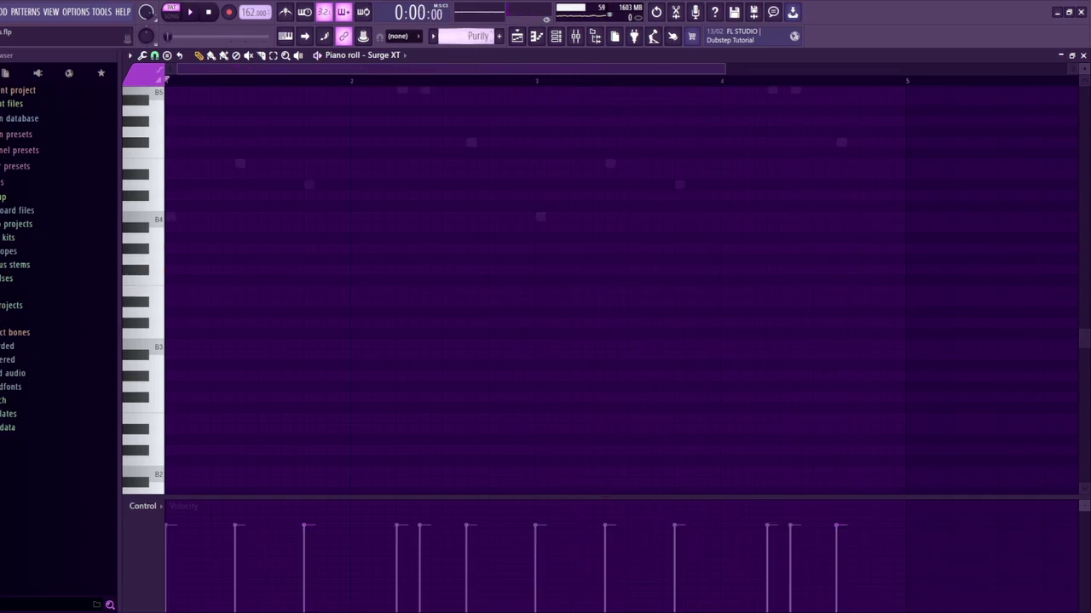
Inspect the Purity instrument's preset from the channel rack and close the plugin
click(555, 36)
click(233, 224)
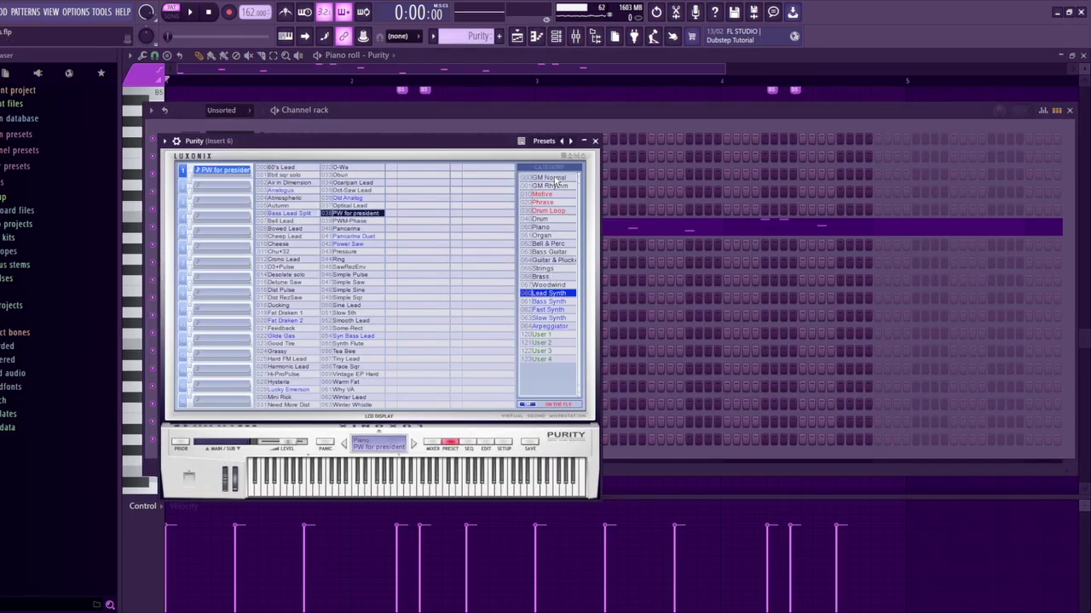
click(596, 142)
Show the Purity pattern's notes in the piano roll and play the melody twice
click(528, 67)
scroll(555, 137, up, 5)
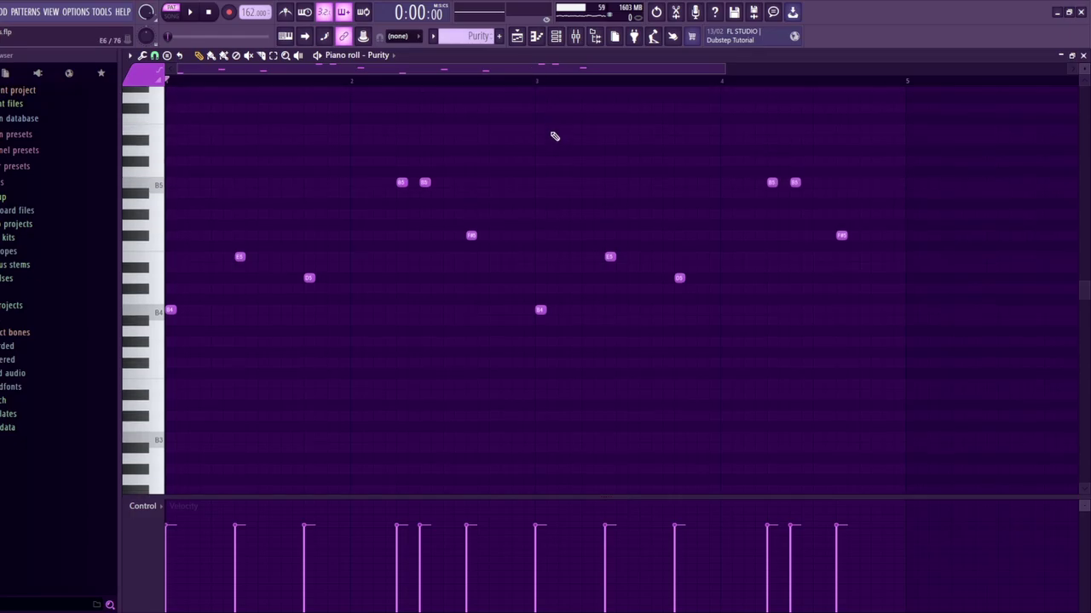
key(space)
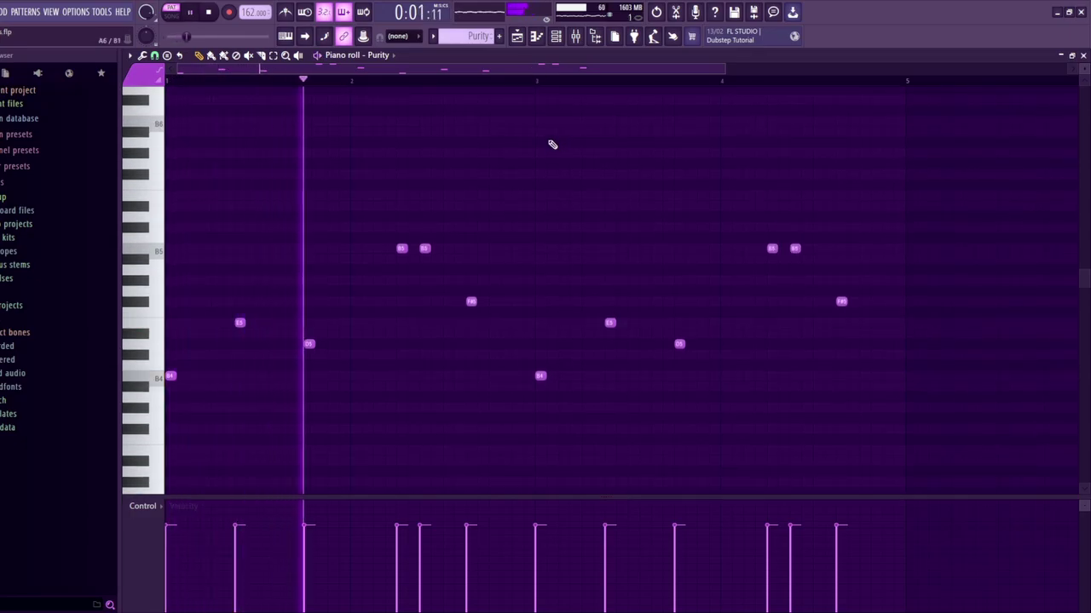
key(space)
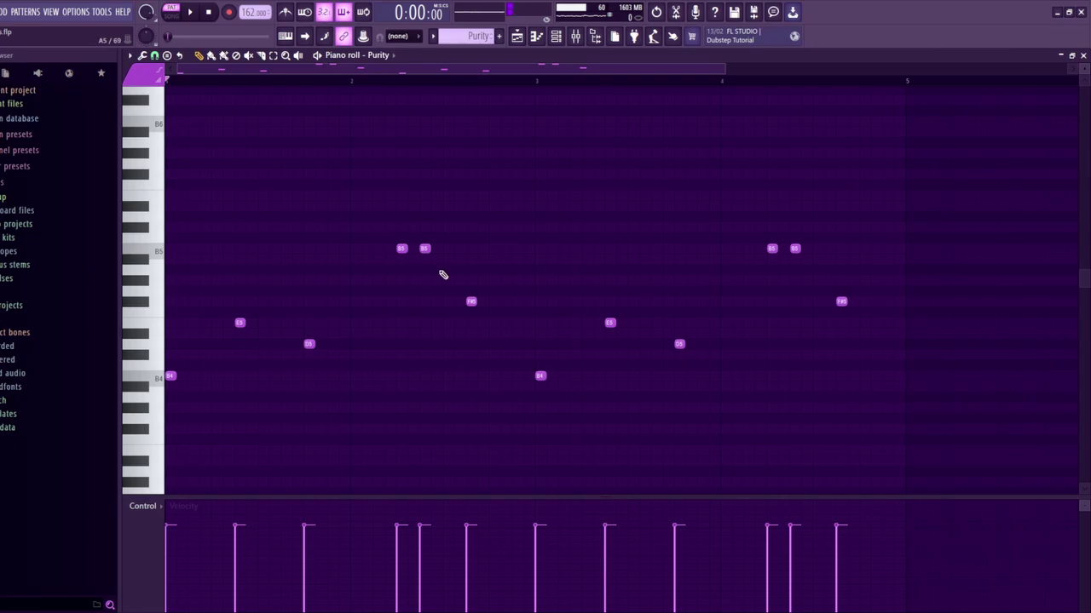
key(space)
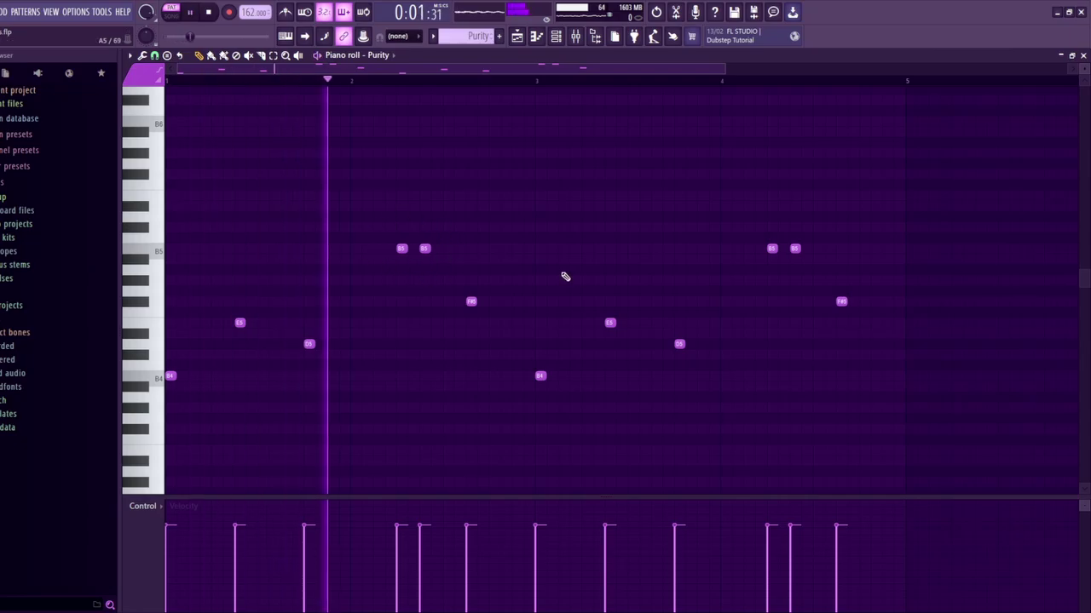
key(space)
Inspect the ValhallaVintageVerb and Fruity Delay 3 effects on mixer Insert 6, and select Insert 7 to view its effects
key(F9)
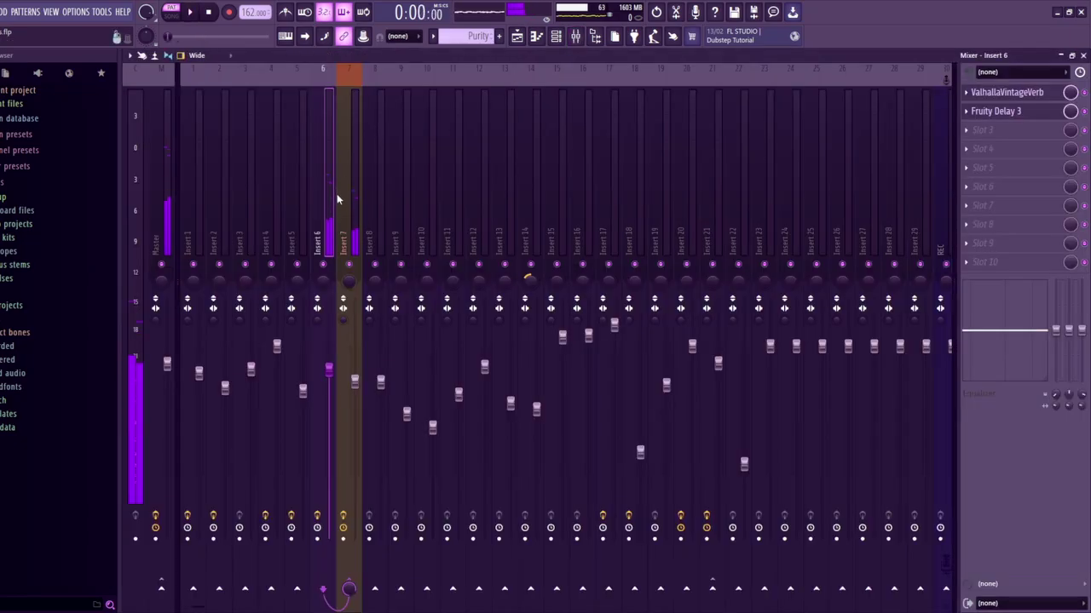
click(1014, 110)
click(1010, 93)
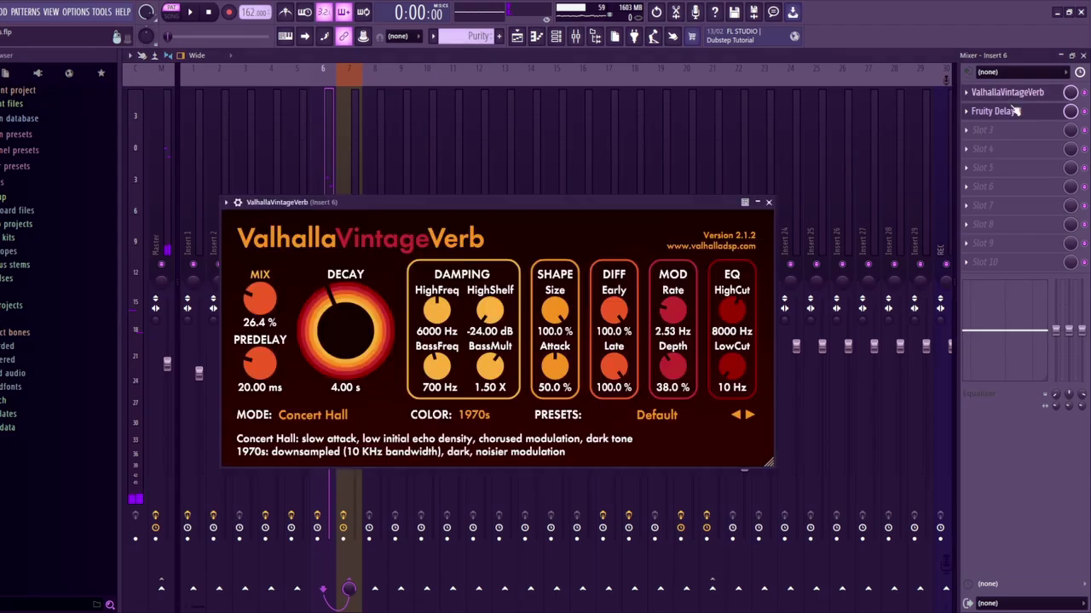
click(349, 160)
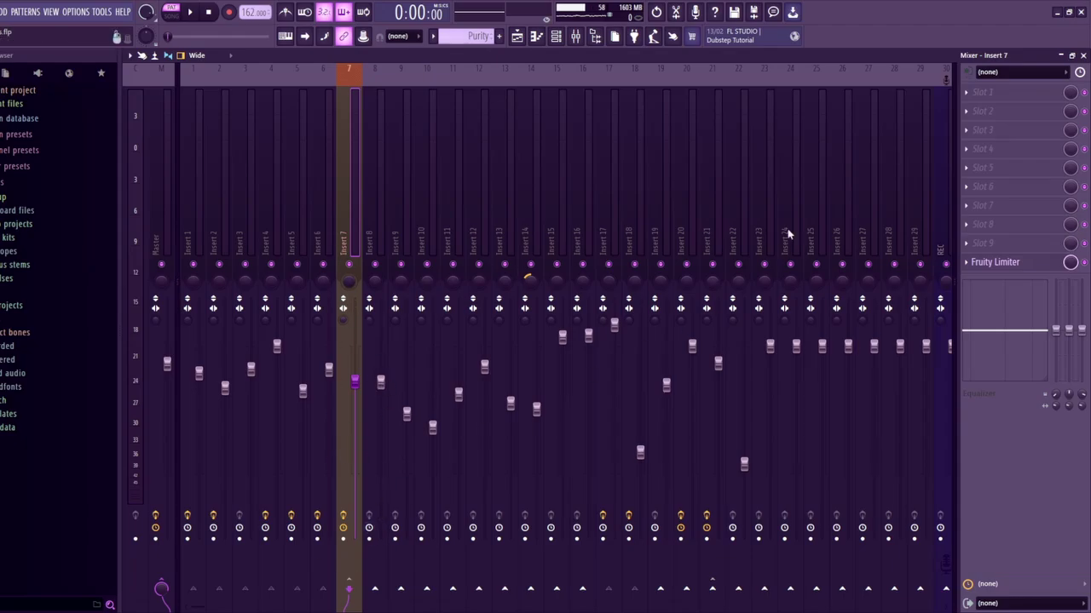
Select the Serum #3 pattern, inspect its Serum instrument from the channel rack, and view the effects on mixer Insert 18
click(518, 36)
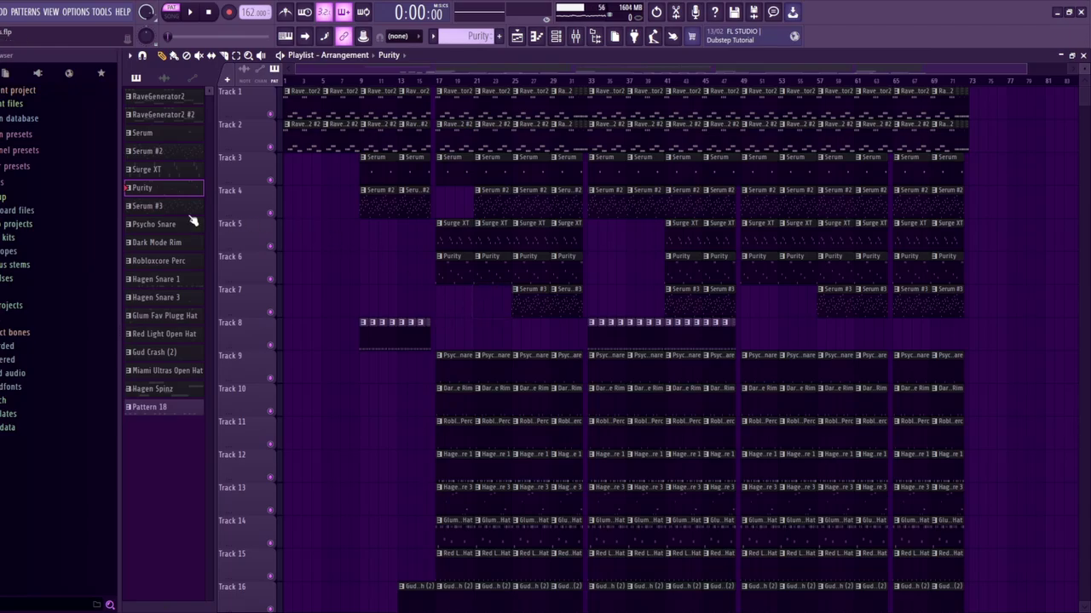
click(189, 209)
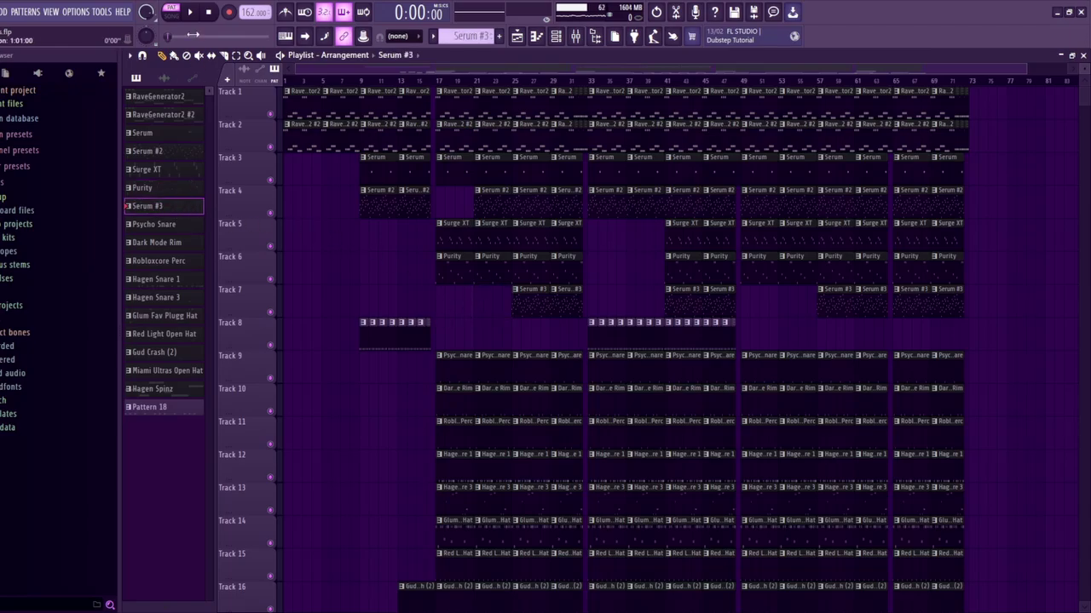
click(558, 36)
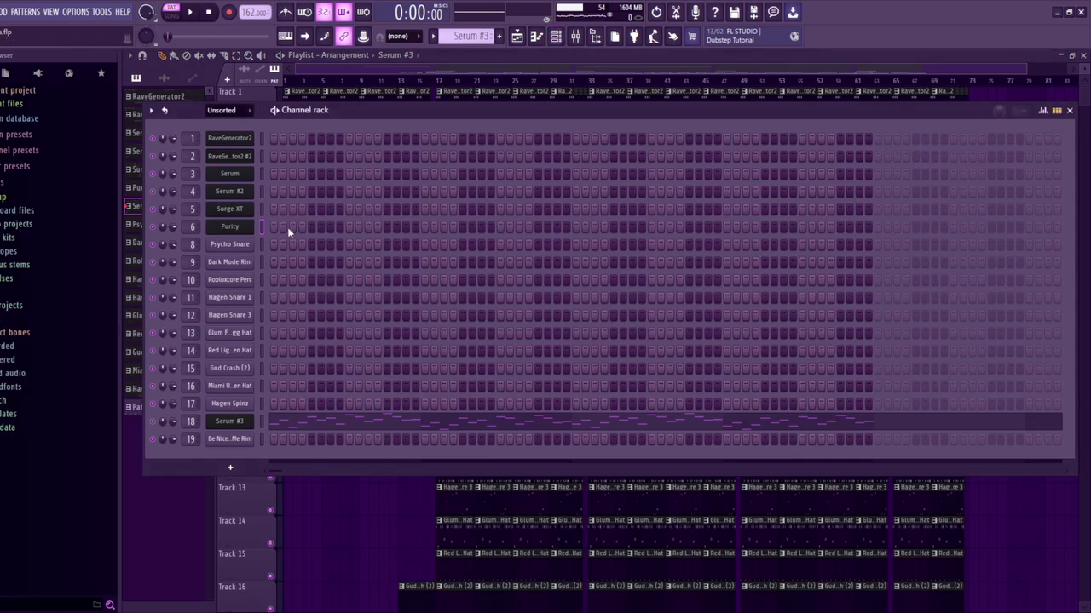
click(225, 422)
click(648, 406)
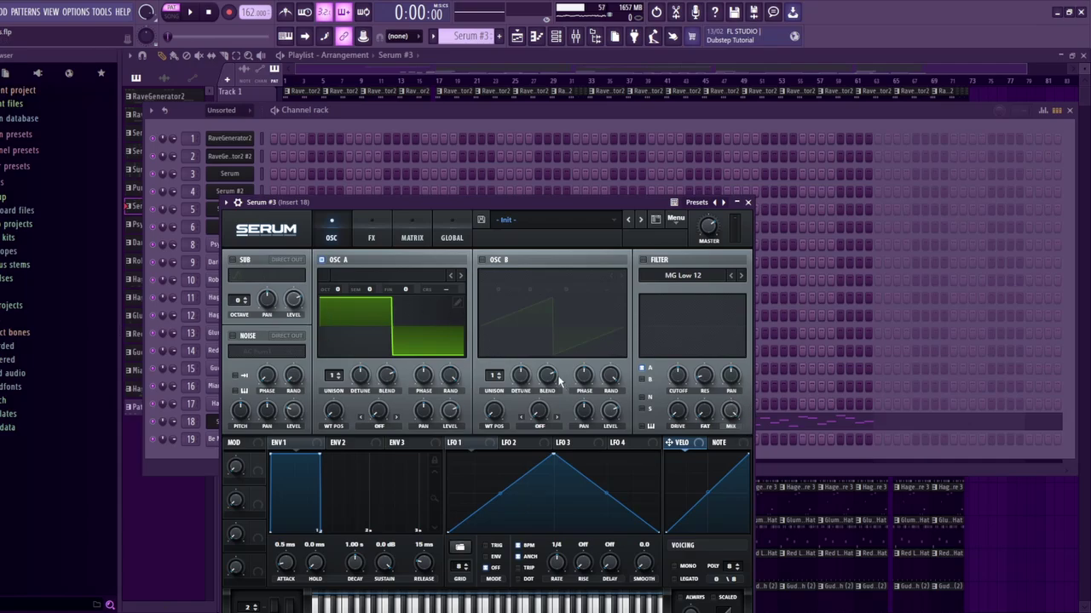
click(338, 230)
key(F9)
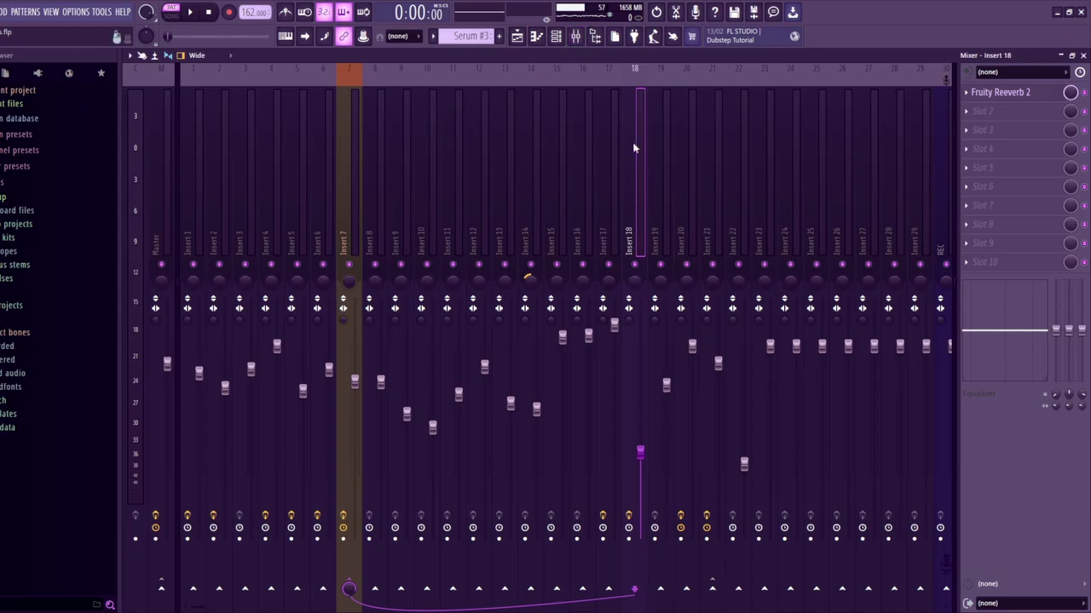
Show the Serum #3 pattern's notes in the piano roll and play the melody
click(536, 38)
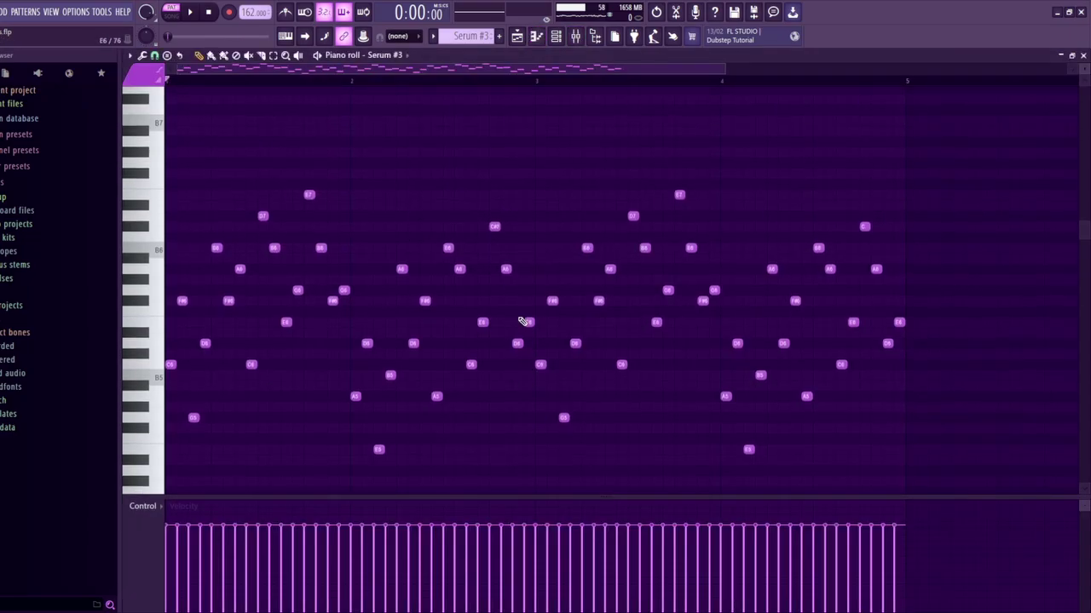
key(space)
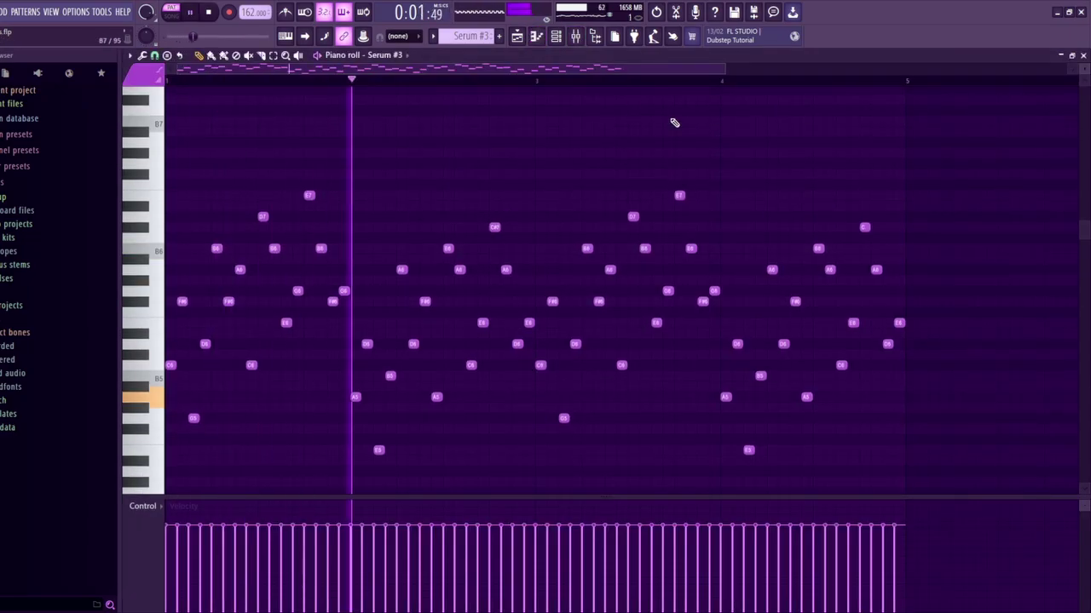
key(space)
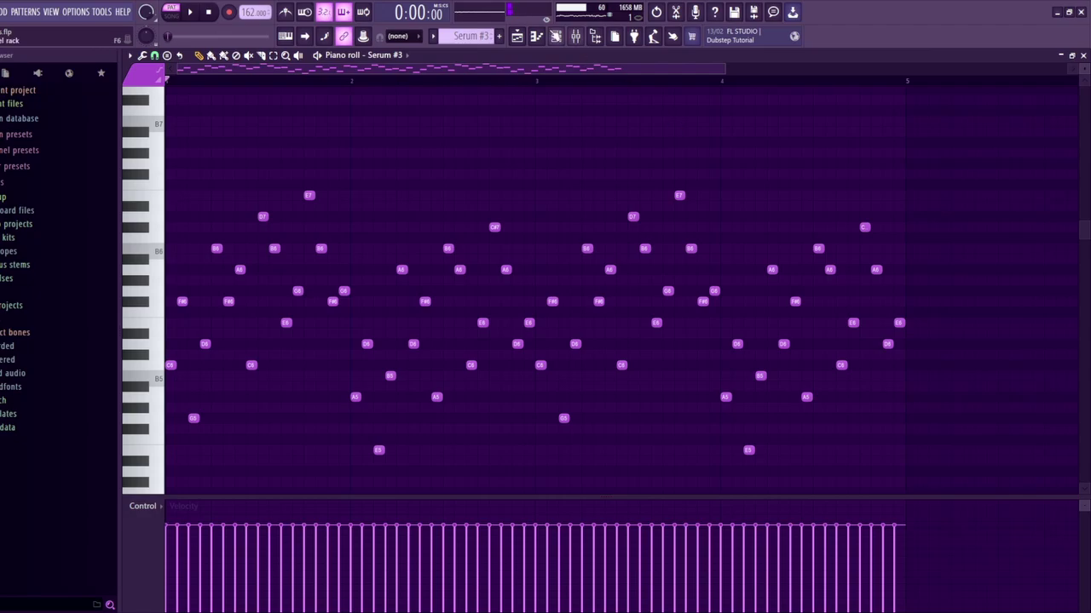
Select Pattern 18 in pattern mode and show the Be Nice 2 Me Rim notes in the piano roll
click(517, 37)
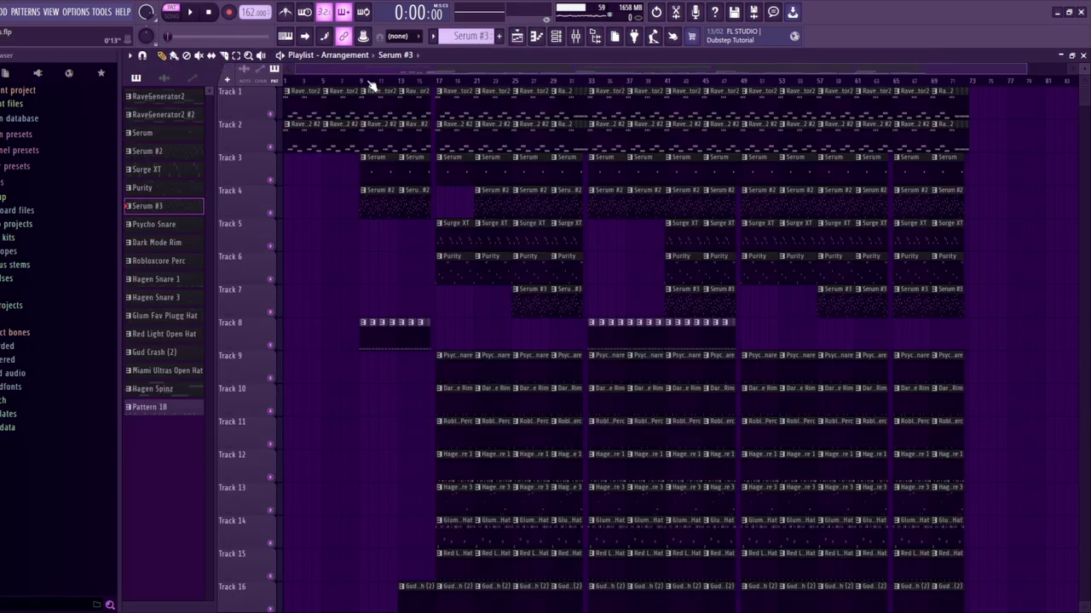
click(369, 83)
click(177, 403)
click(173, 10)
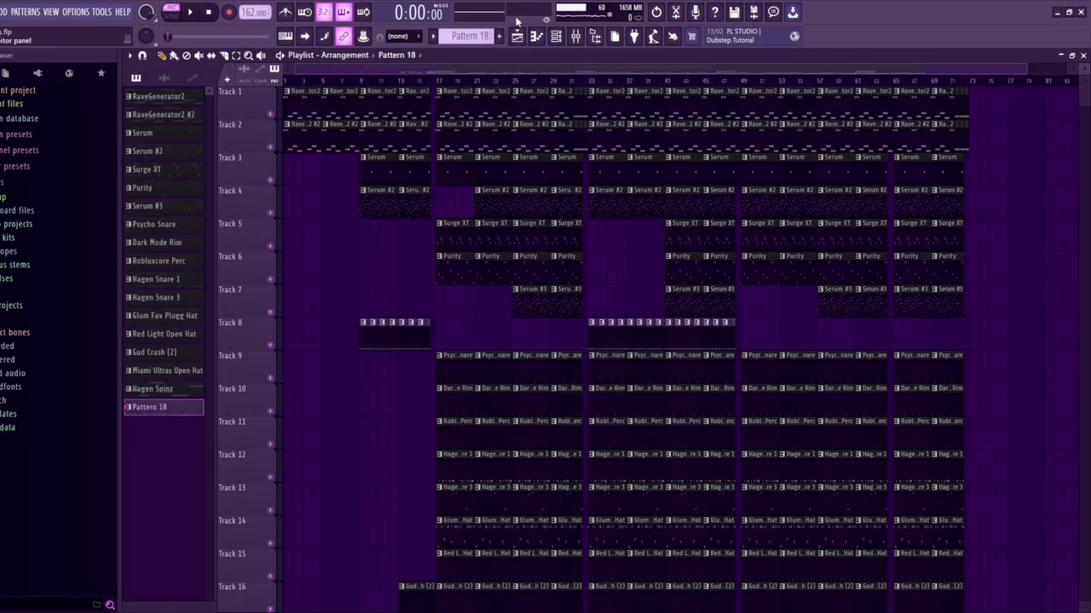
click(556, 36)
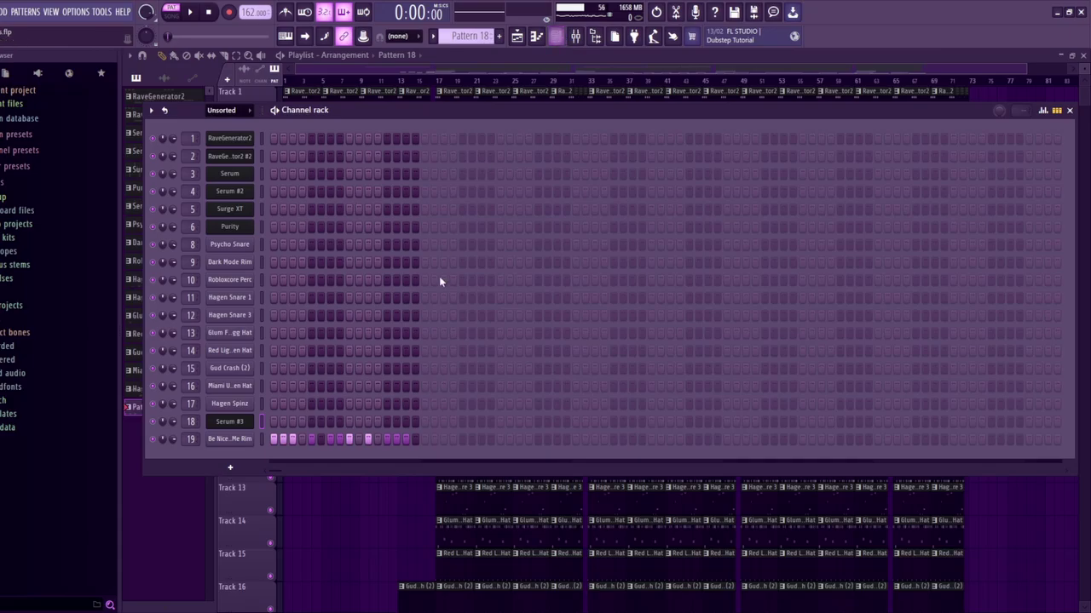
click(536, 38)
scroll(352, 438, down, 5)
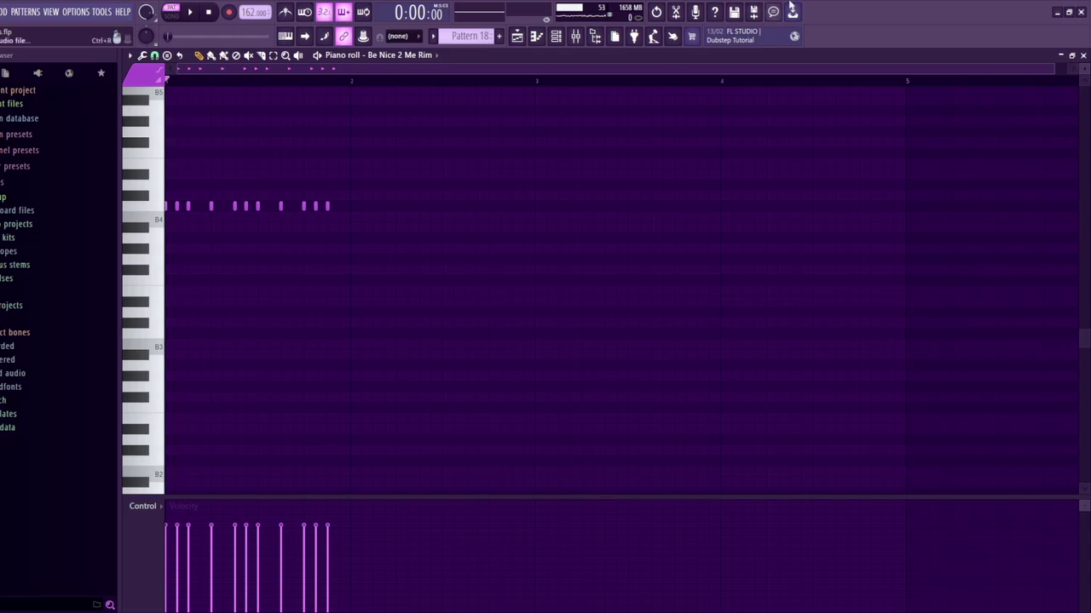
Check the mixer and channel rack for Pattern 18, and play its rim notes in the piano roll
click(575, 37)
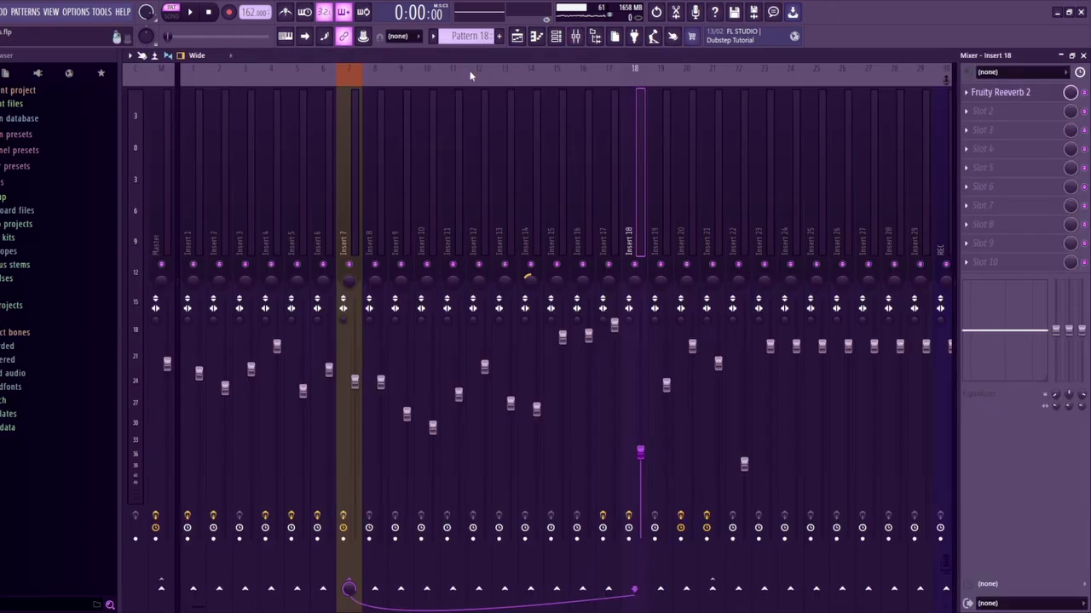
click(555, 37)
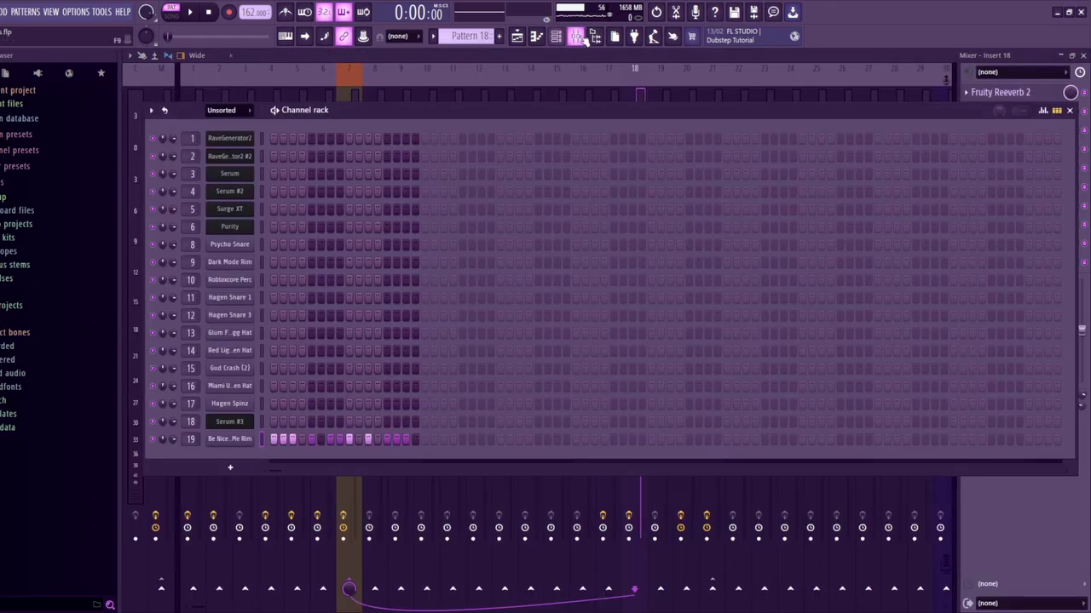
click(579, 38)
click(536, 37)
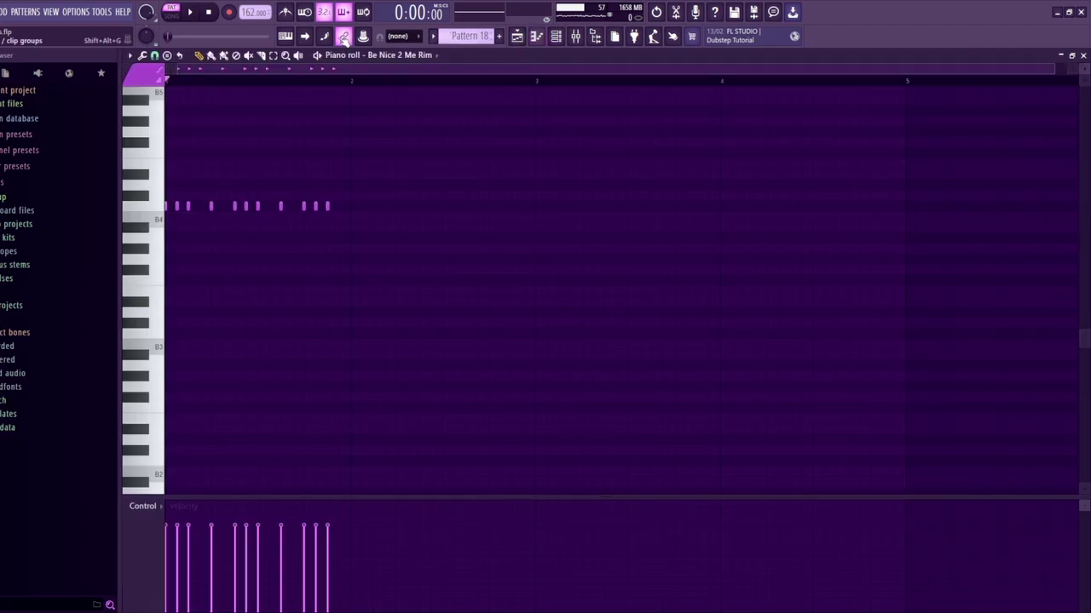
click(190, 13)
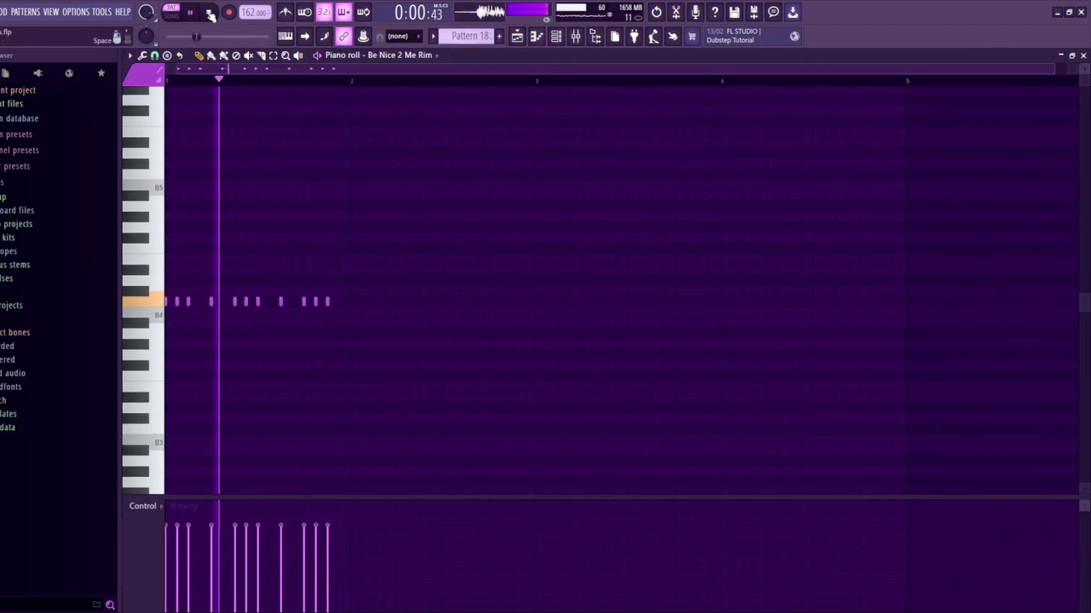
click(208, 12)
Solo the percussion tracks in the playlist, leaving only Track 9 through Track 17 audible
click(517, 37)
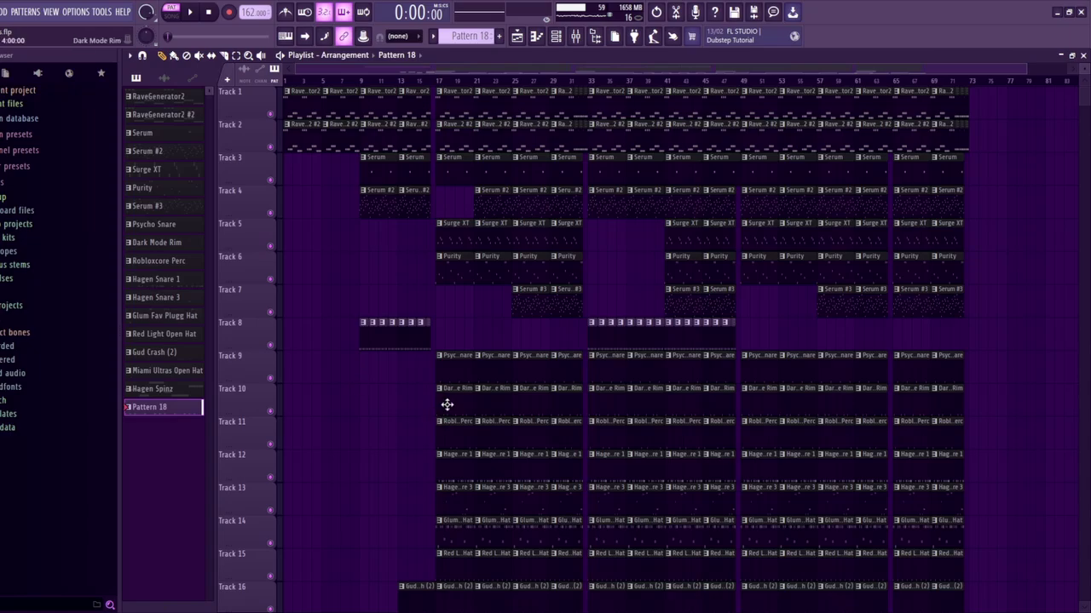
scroll(559, 461, down, 5)
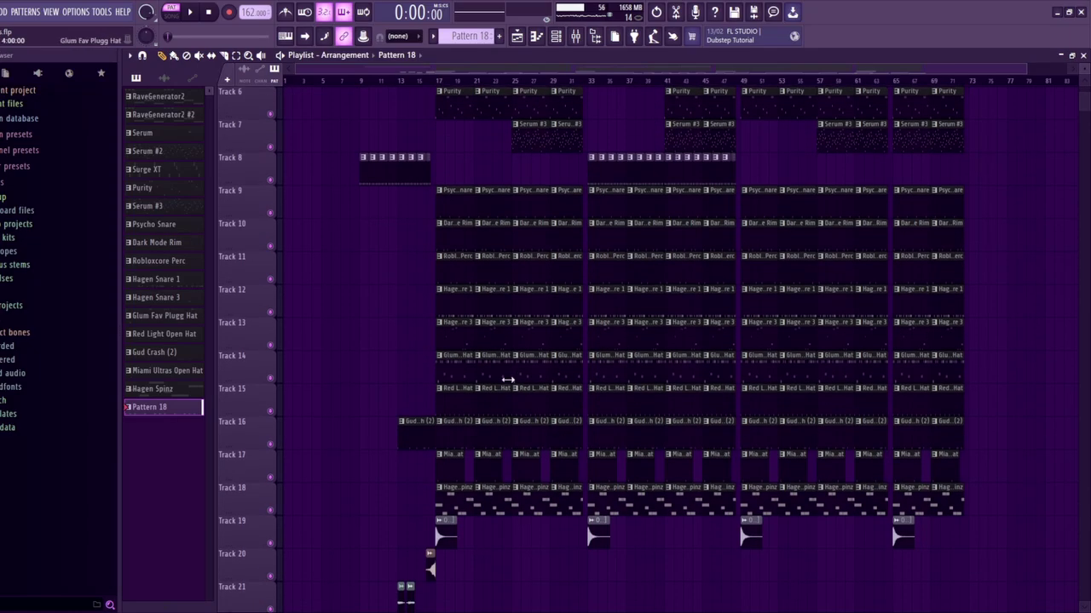
ctrl+scroll(449, 470, up, 4)
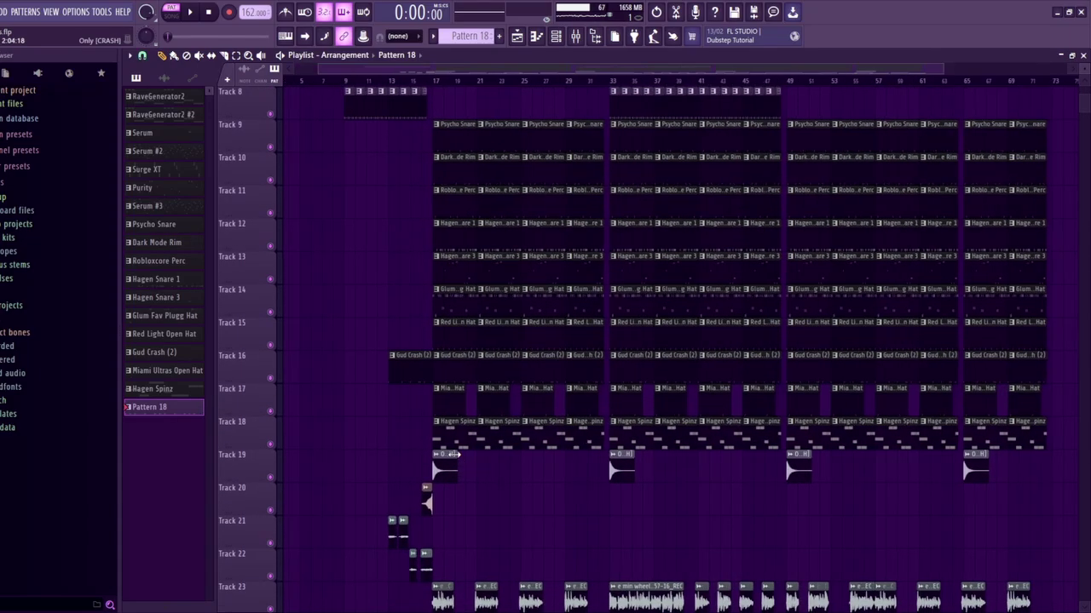
scroll(441, 426, down, 1)
ctrl+scroll(441, 426, up, 4)
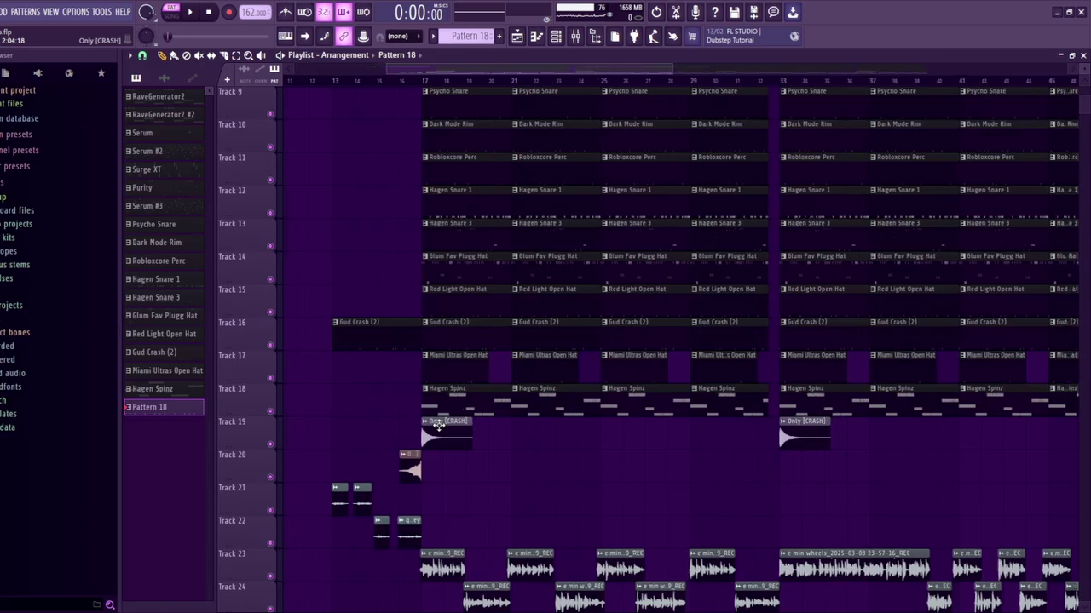
scroll(502, 446, up, 4)
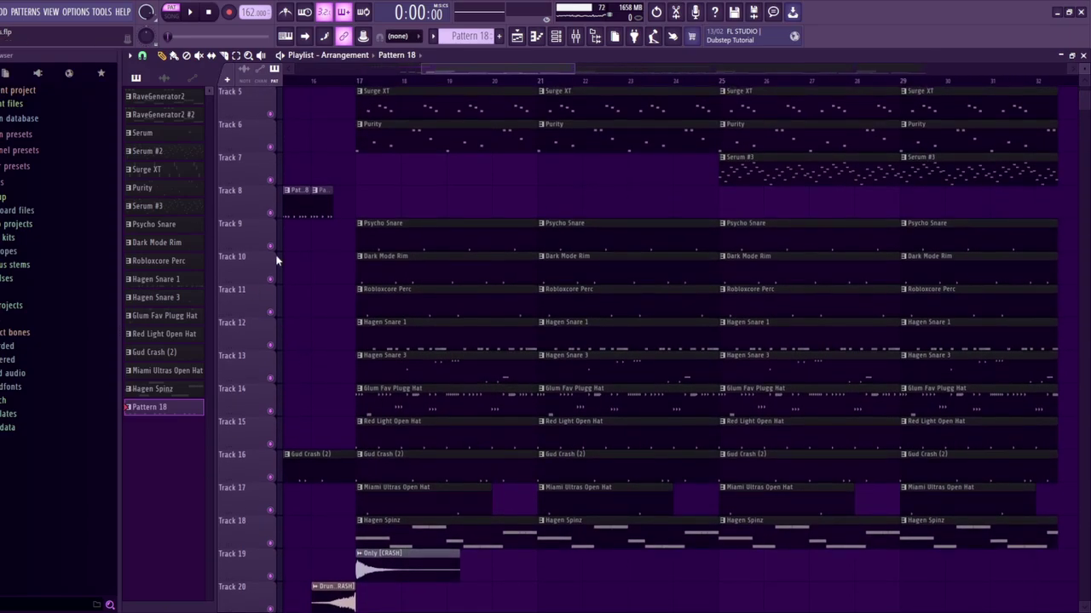
ctrl+click(271, 247)
click(270, 278)
click(271, 312)
click(271, 345)
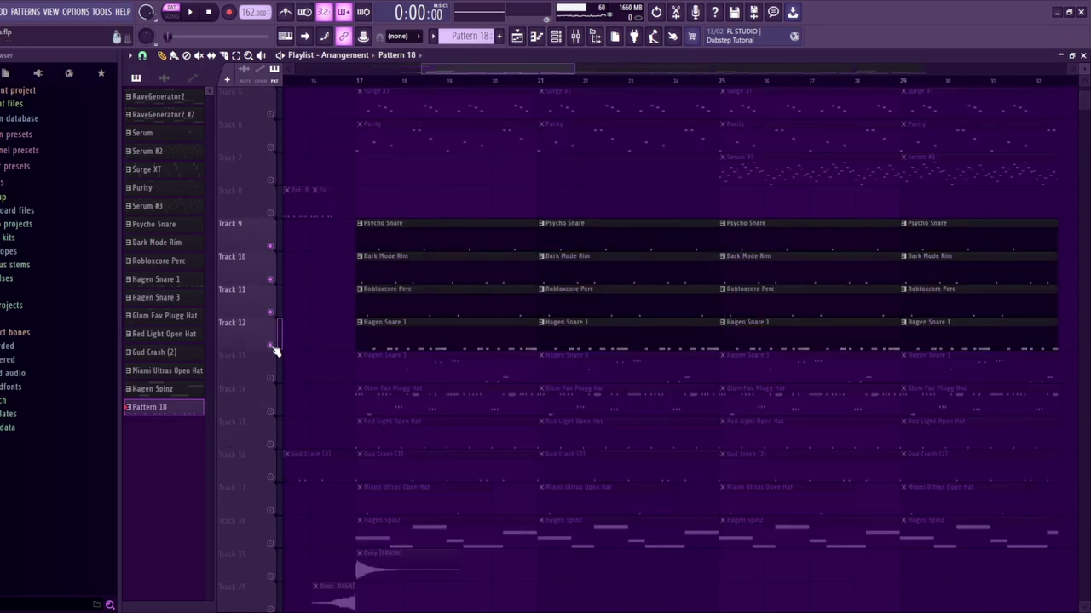
click(271, 378)
click(271, 412)
click(271, 444)
click(271, 477)
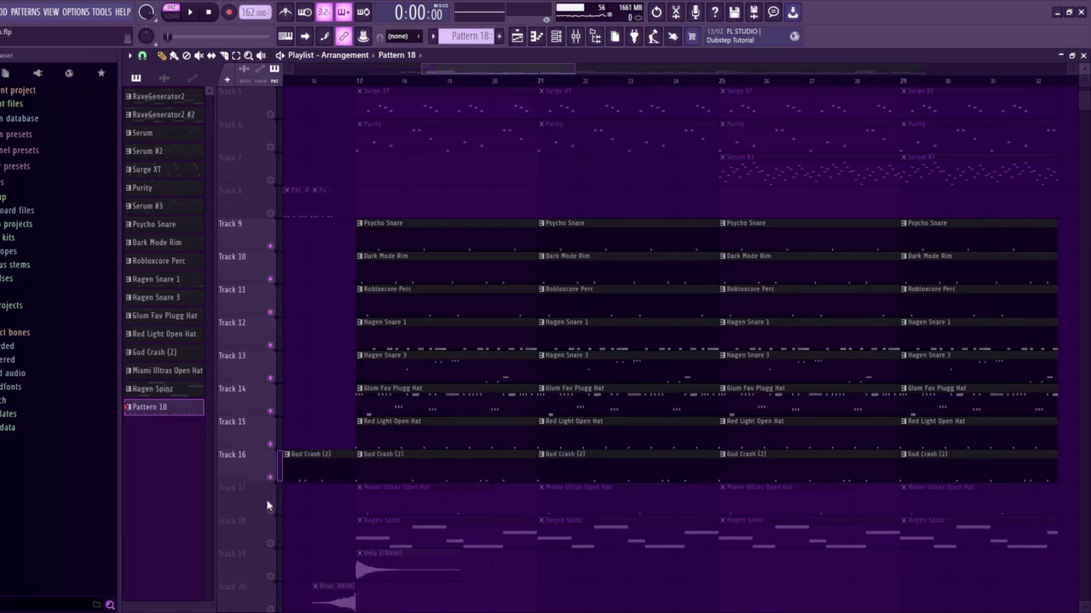
click(270, 509)
Play the soloed drum tracks in the arrangement from bar 17 and stop playback
click(363, 83)
key(space)
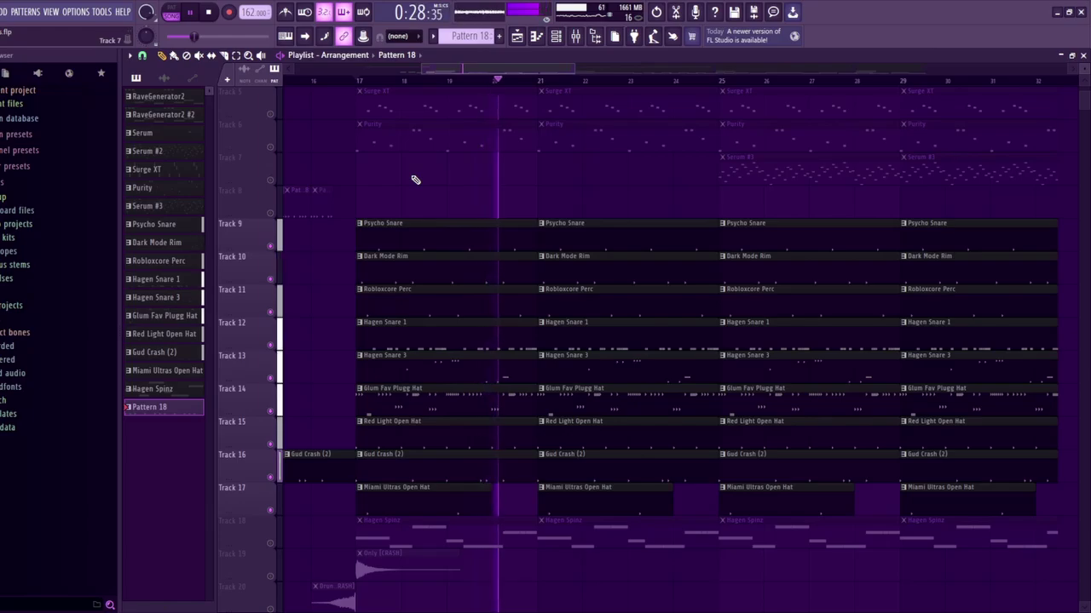
key(space)
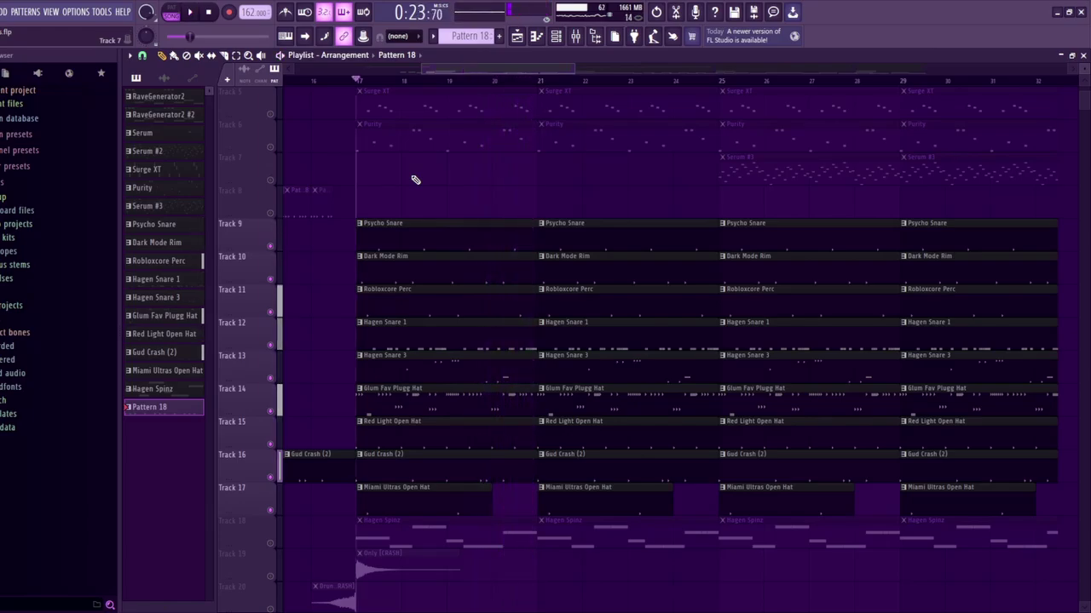
Select the Psycho Snare pattern and unmute all playlist tracks again
click(394, 230)
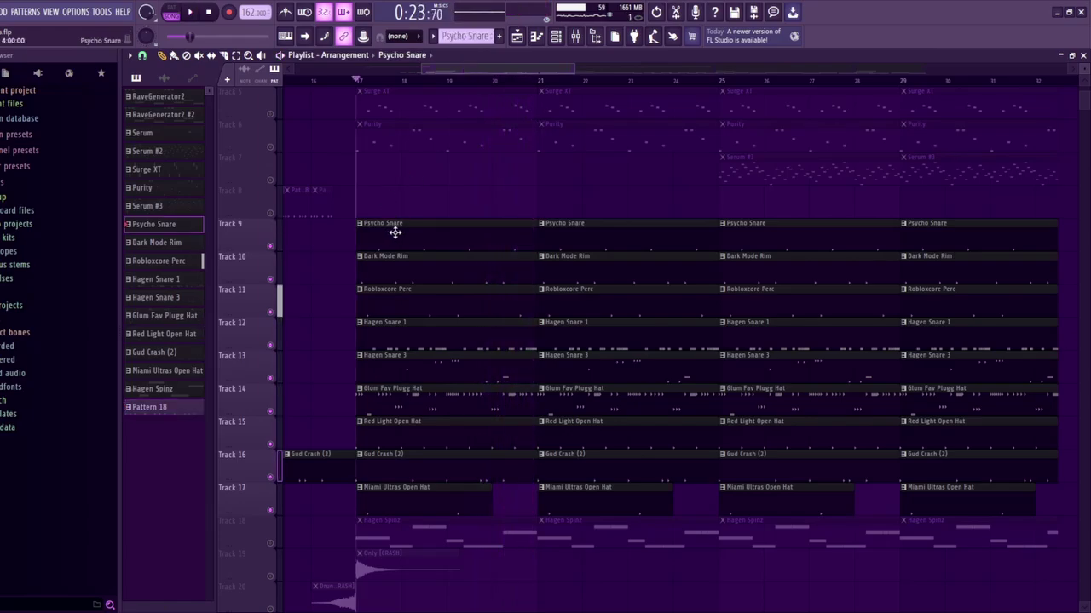
ctrl+click(270, 246)
ctrl+click(270, 246)
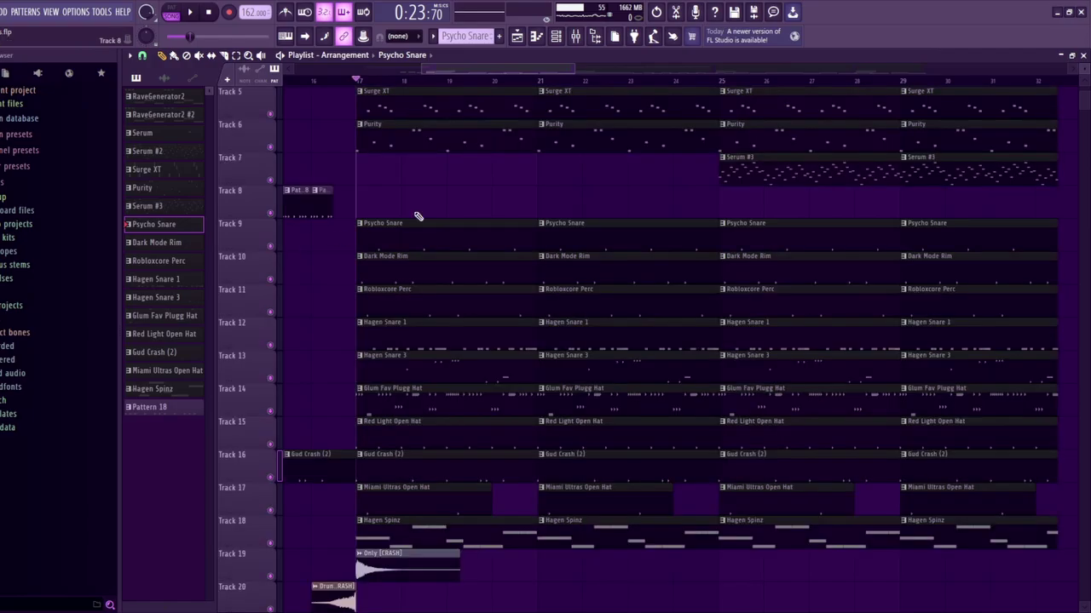
Play the Psycho Snare pattern's notes in the piano roll and check its mixer Insert 9 and channel rack steps
double_click(433, 232)
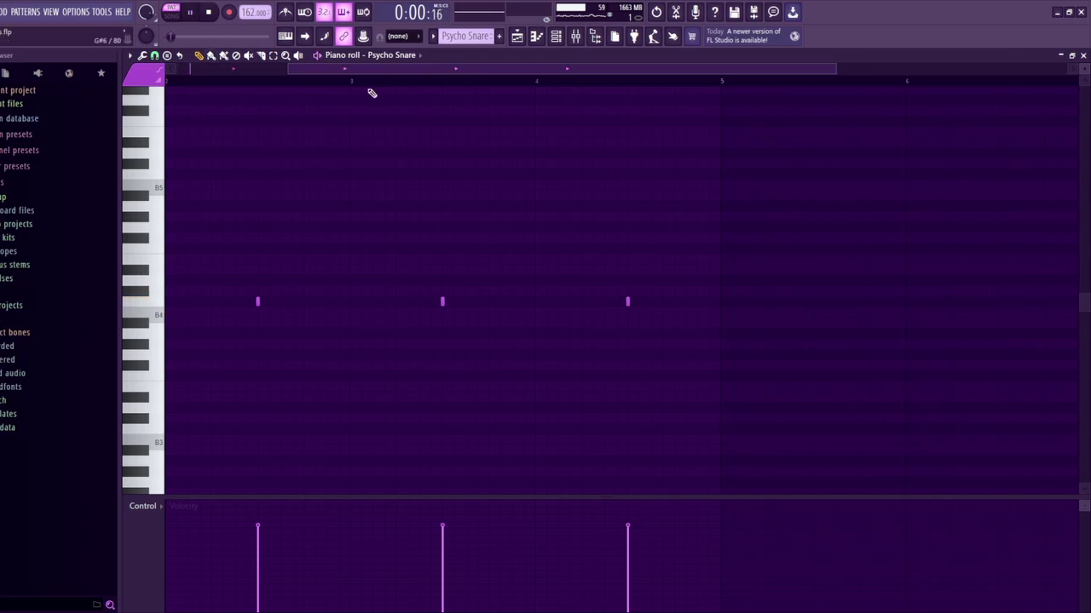
key(space)
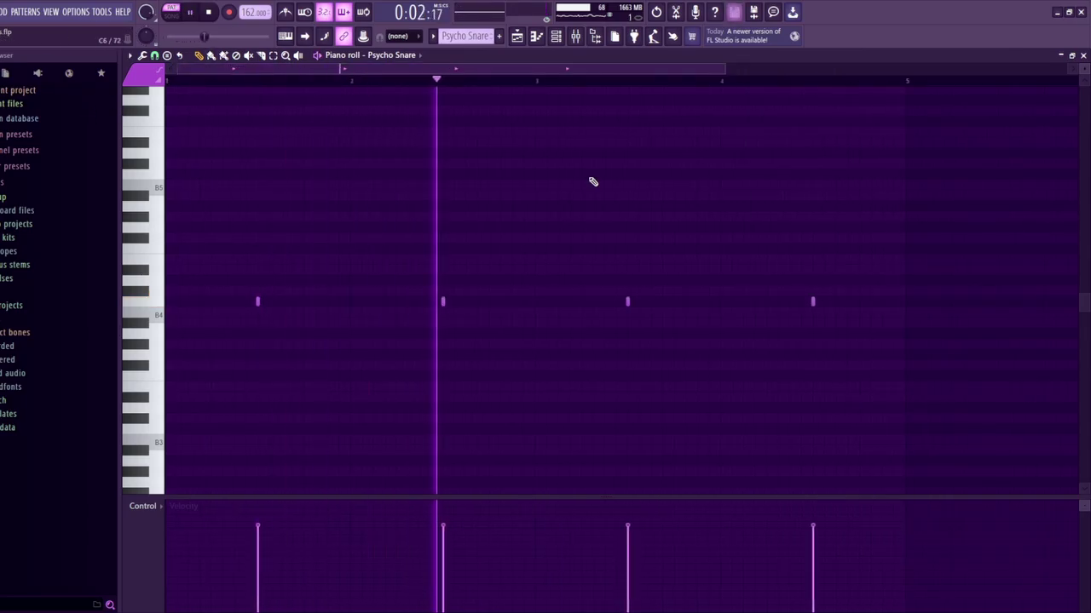
click(576, 38)
key(space)
key(F6)
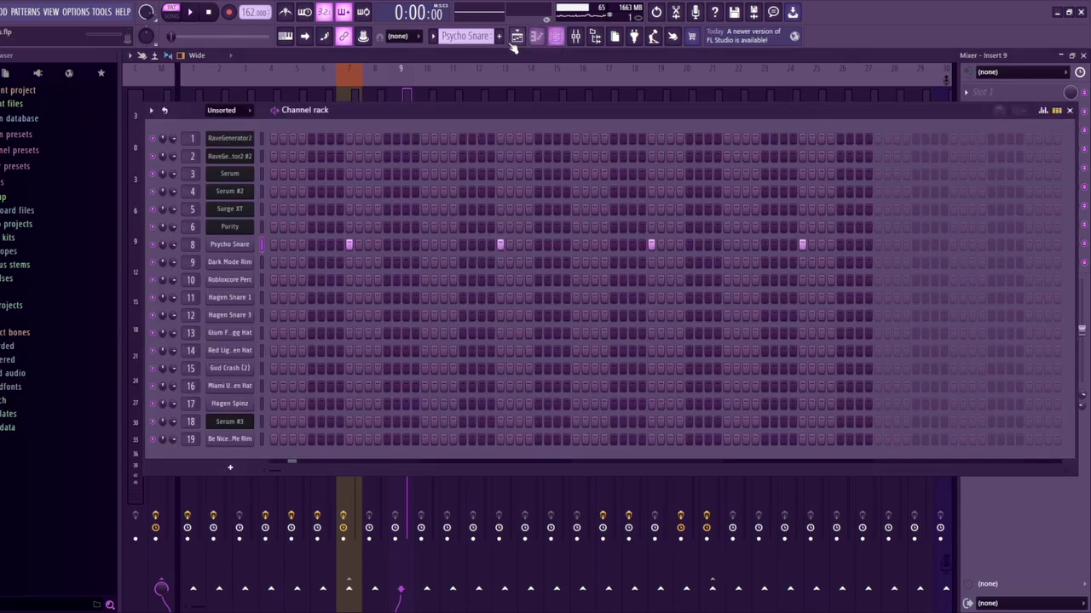
Show the Dark Mode Rim pattern's notes in the piano roll and play them
key(F7)
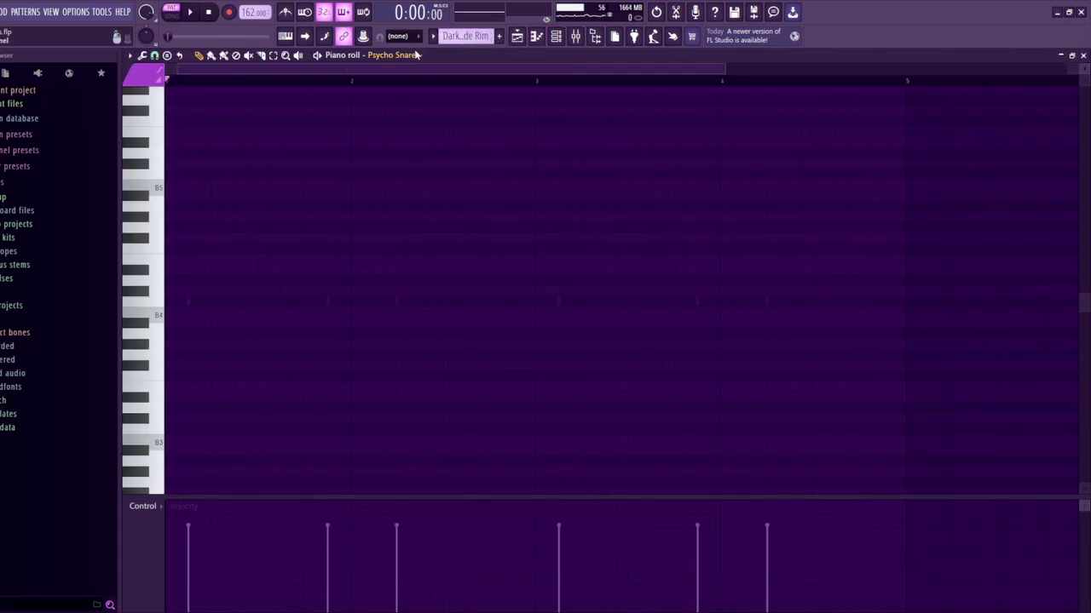
key(space)
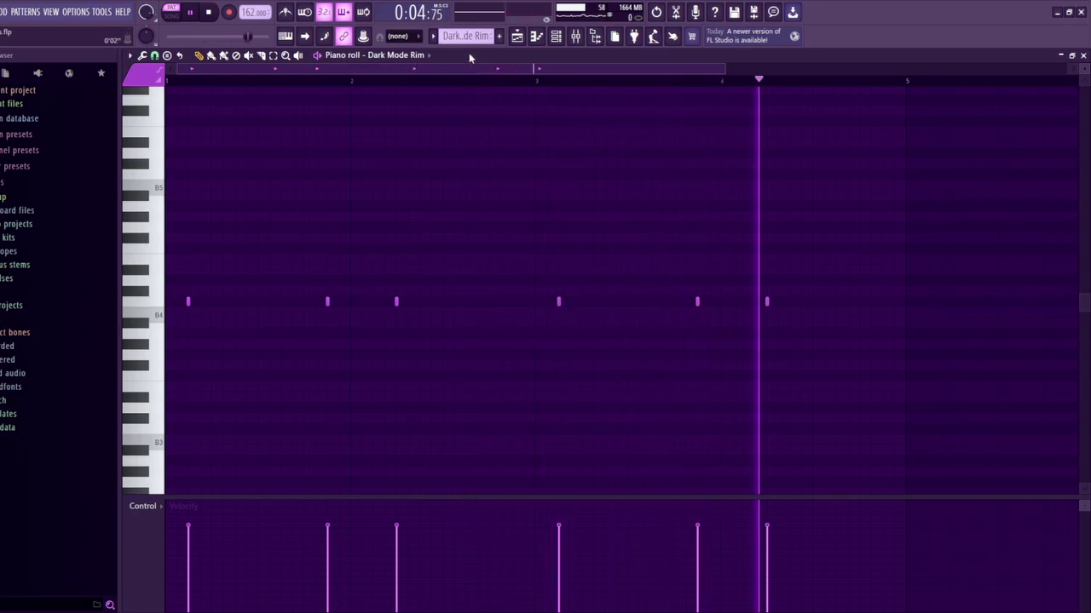
key(space)
Switch the piano roll to the Robloxcore Perc pattern and play its notes
scroll(467, 36, down, 1)
key(space)
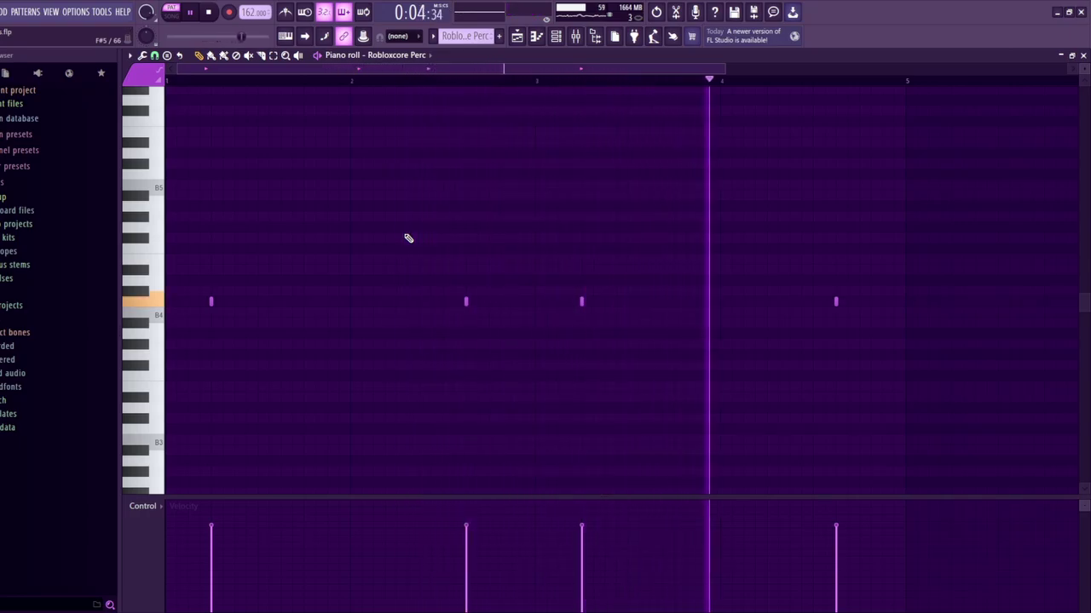
key(space)
Play the Hagen Snare 1 pattern's notes in the piano roll, and those of the Hagen Snare 3 pattern
scroll(464, 36, down, 1)
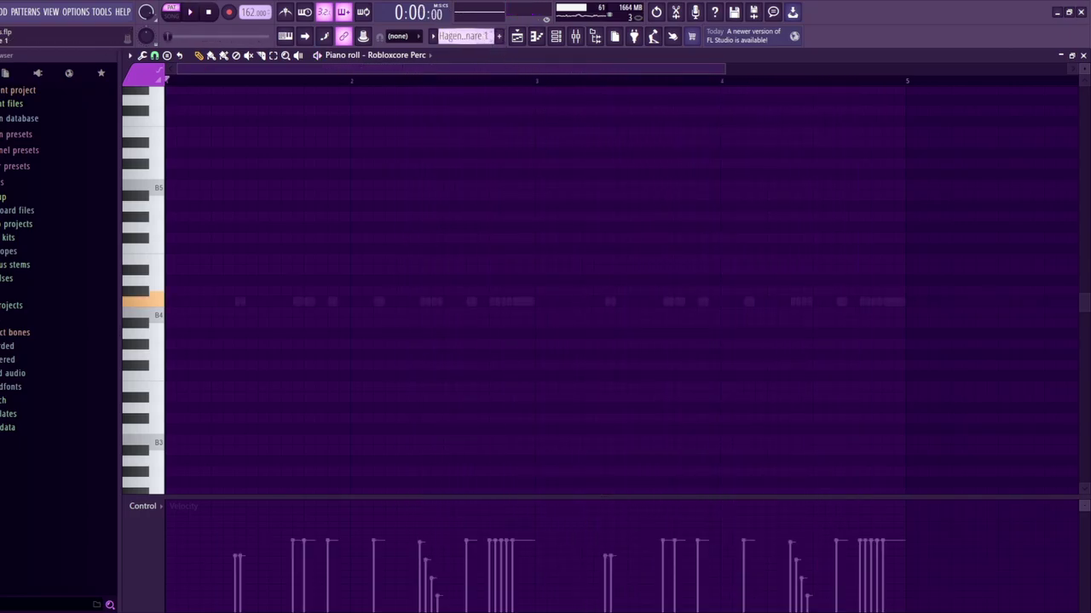
key(space)
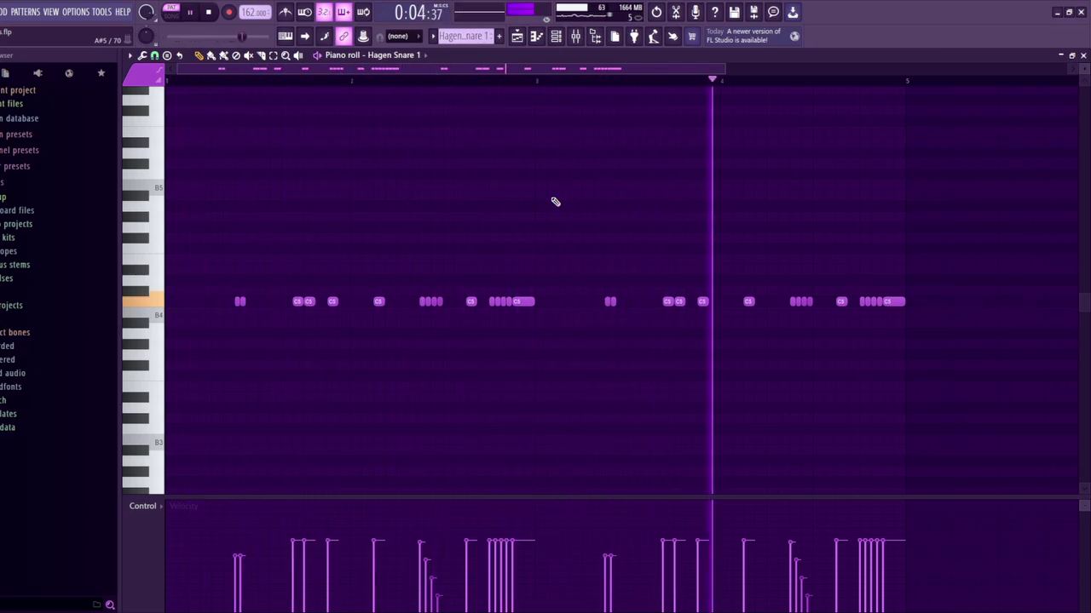
key(space)
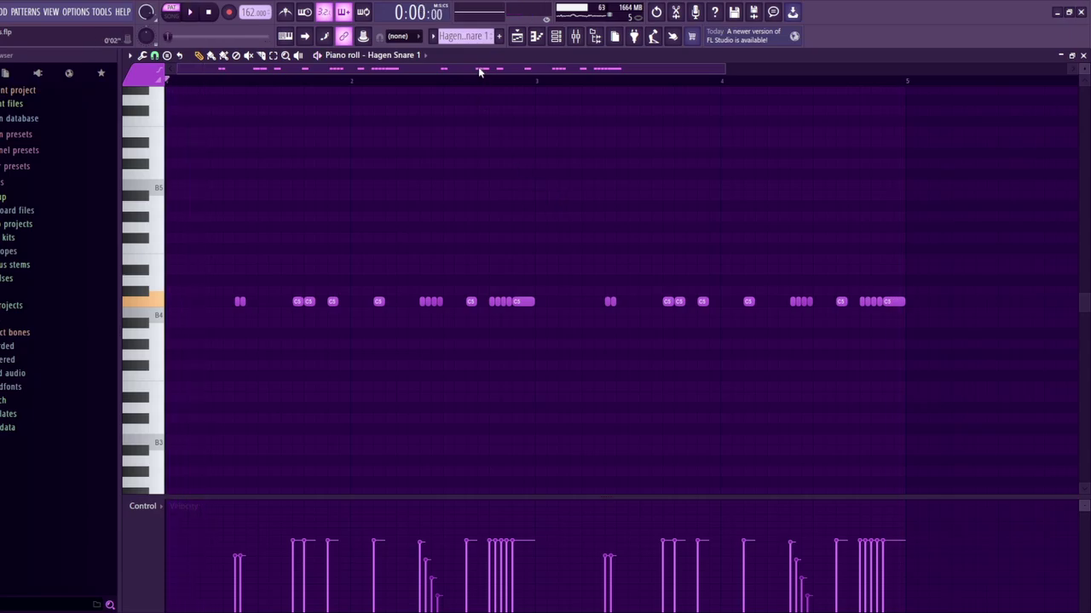
scroll(464, 36, down, 2)
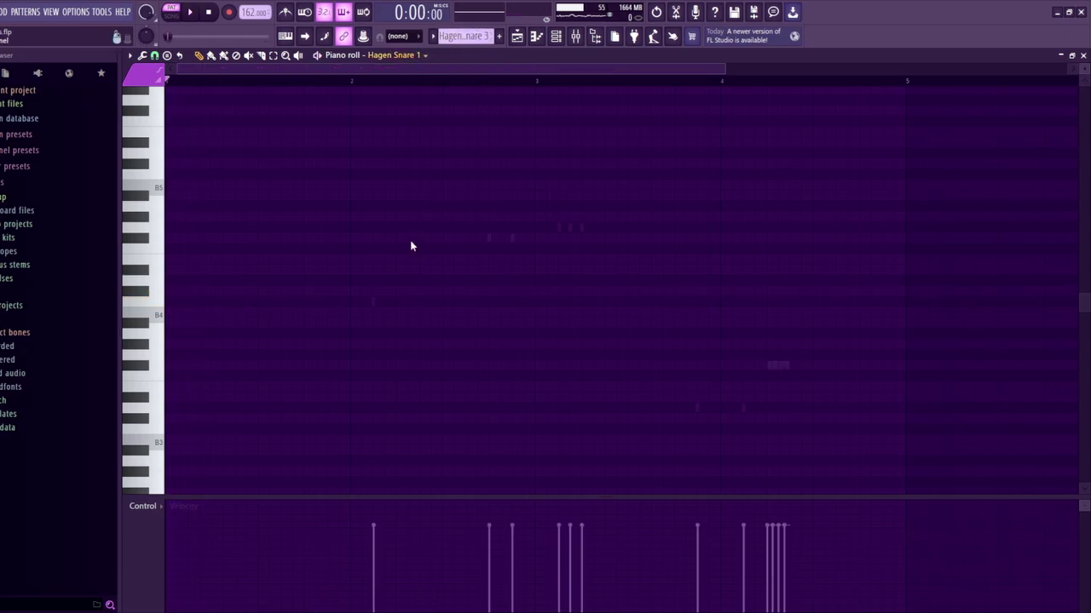
key(space)
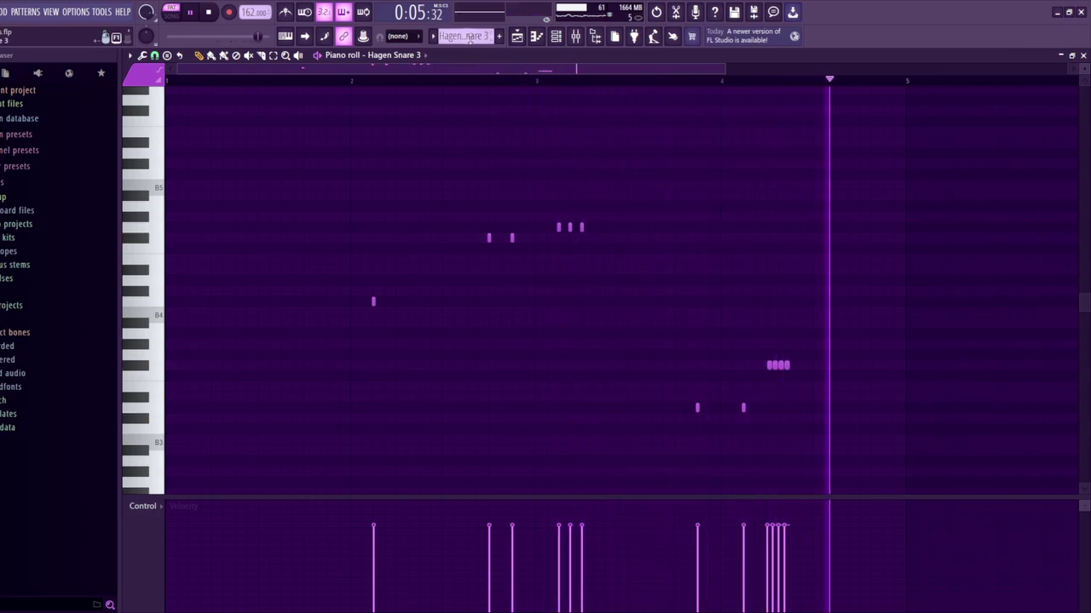
key(space)
Switch the piano roll to the Glum Fav Plugg Hat pattern and play its notes
scroll(444, 44, down, 1)
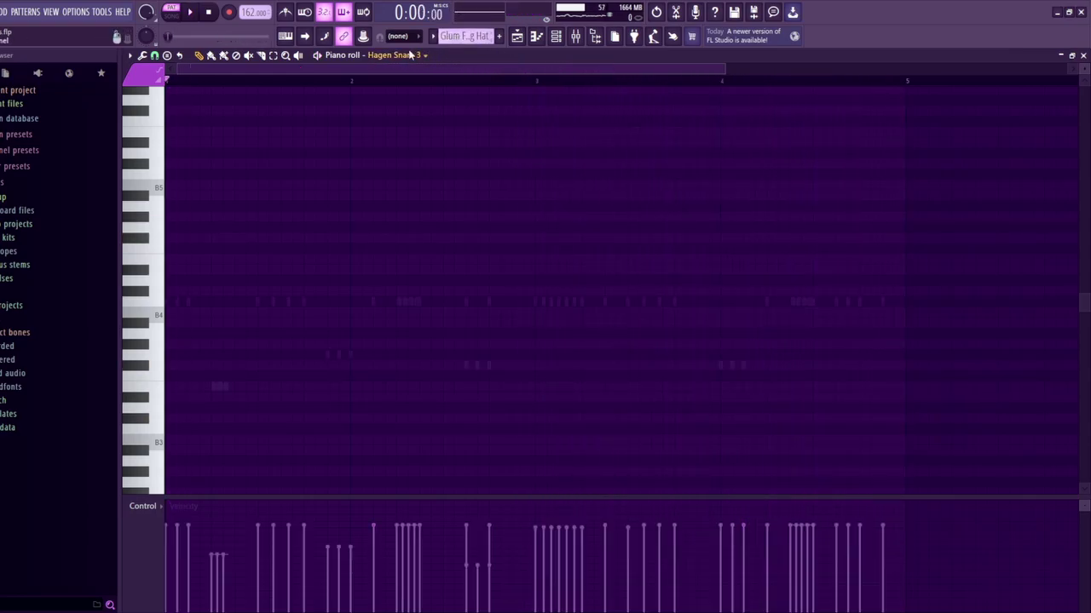
click(412, 302)
key(space)
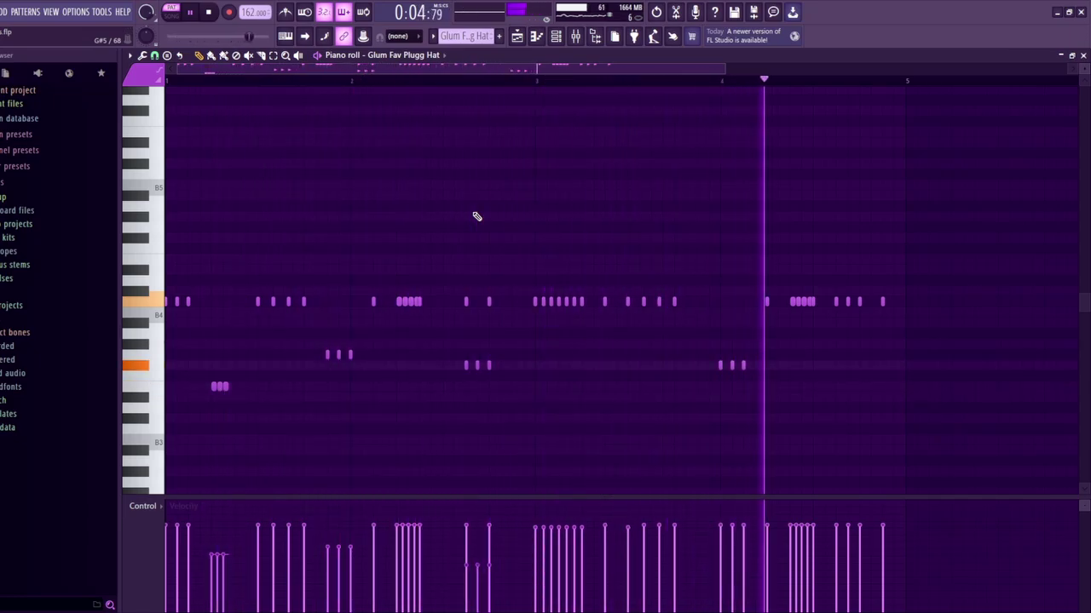
key(space)
Play the Red Light Open Hat pattern and check its channel rack steps and mixer Insert 14
scroll(460, 36, down, 1)
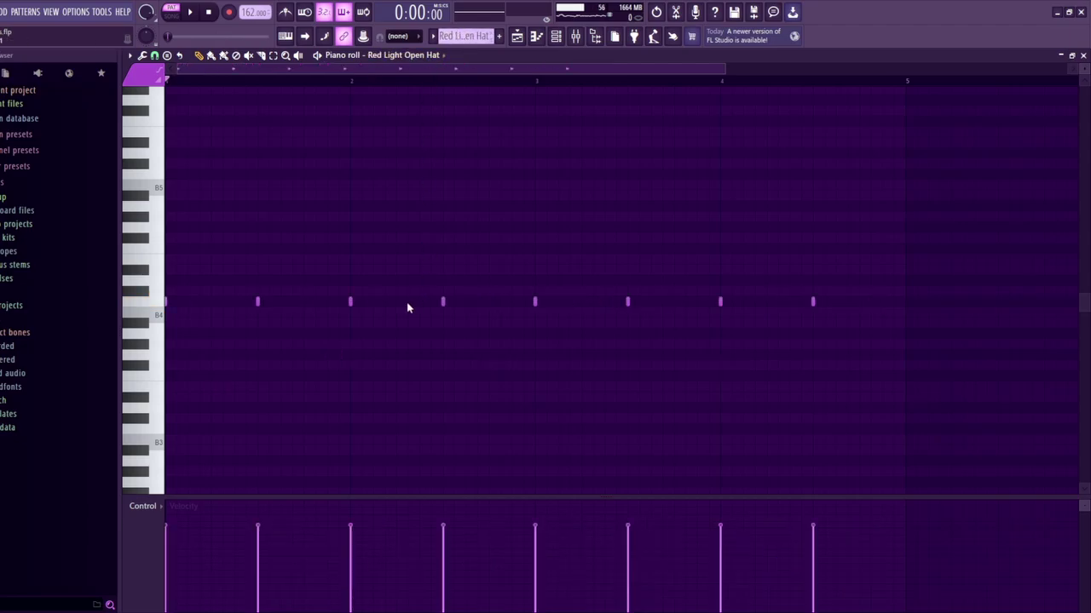
key(space)
click(555, 36)
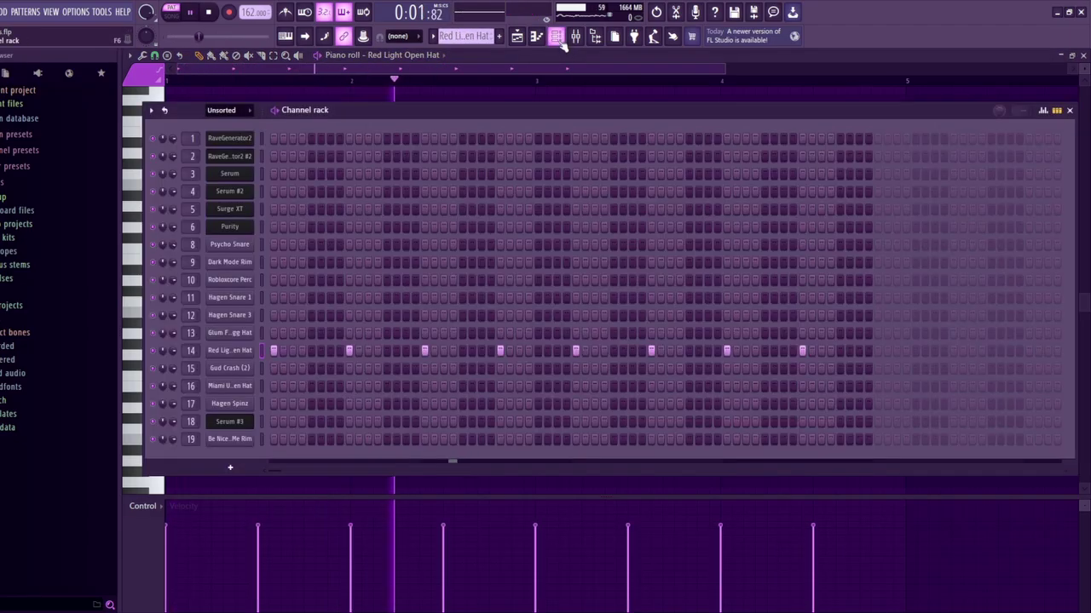
click(575, 36)
click(550, 98)
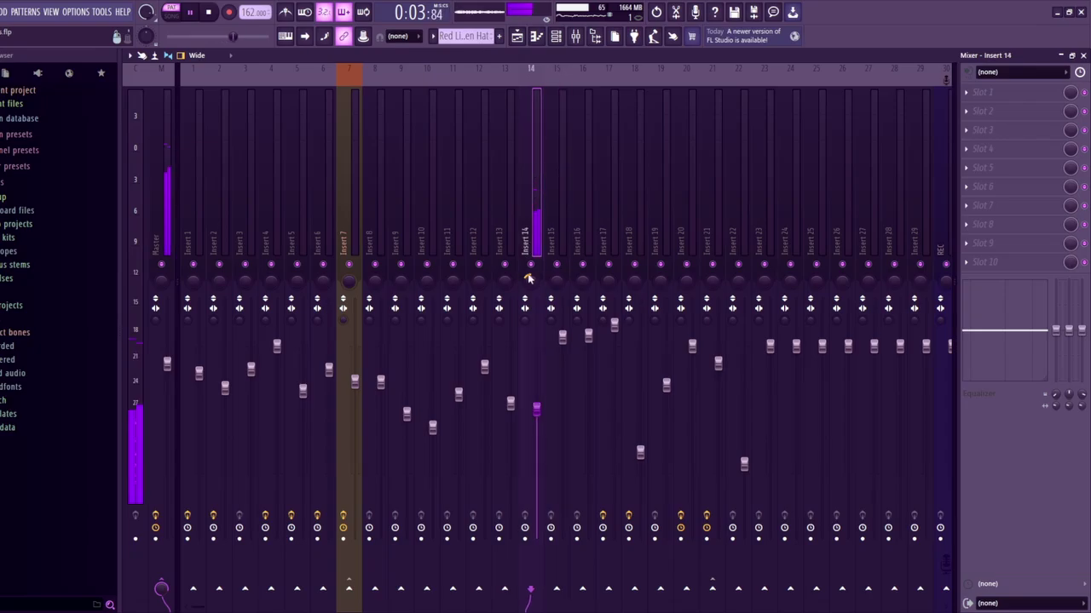
key(F7)
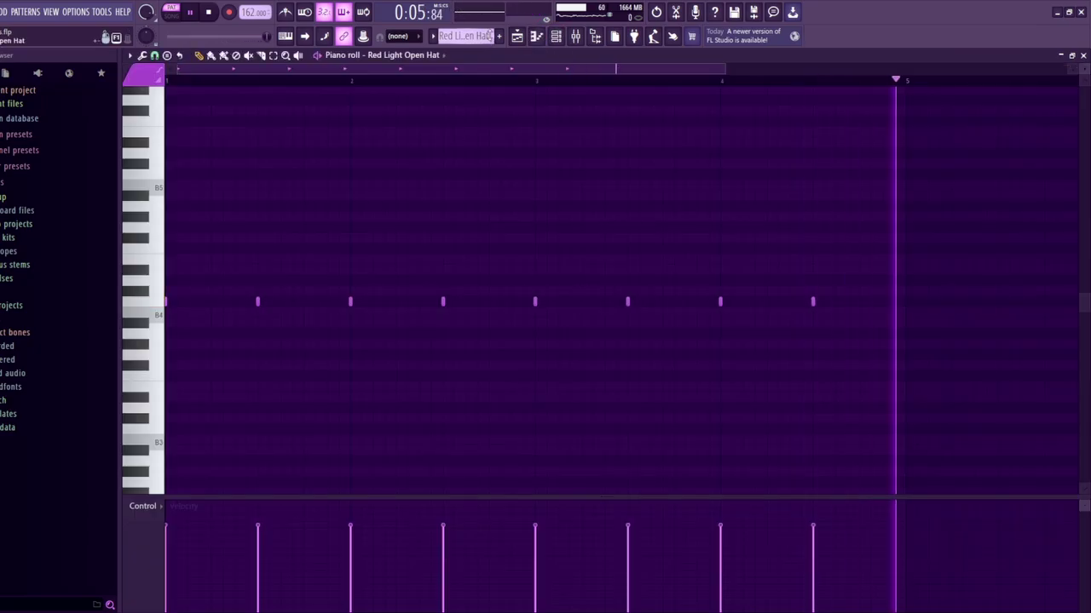
key(space)
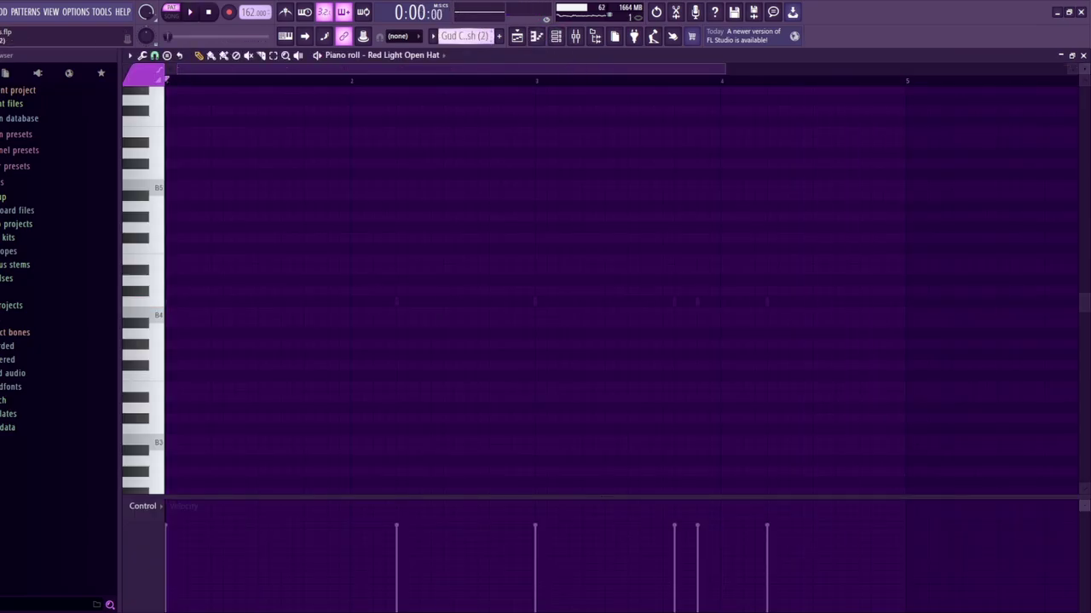
Play the Gud Crash (2) pattern and check its playlist clips, and play the Miami Ultras Open Hat pattern in the piano roll
double_click(396, 301)
key(space)
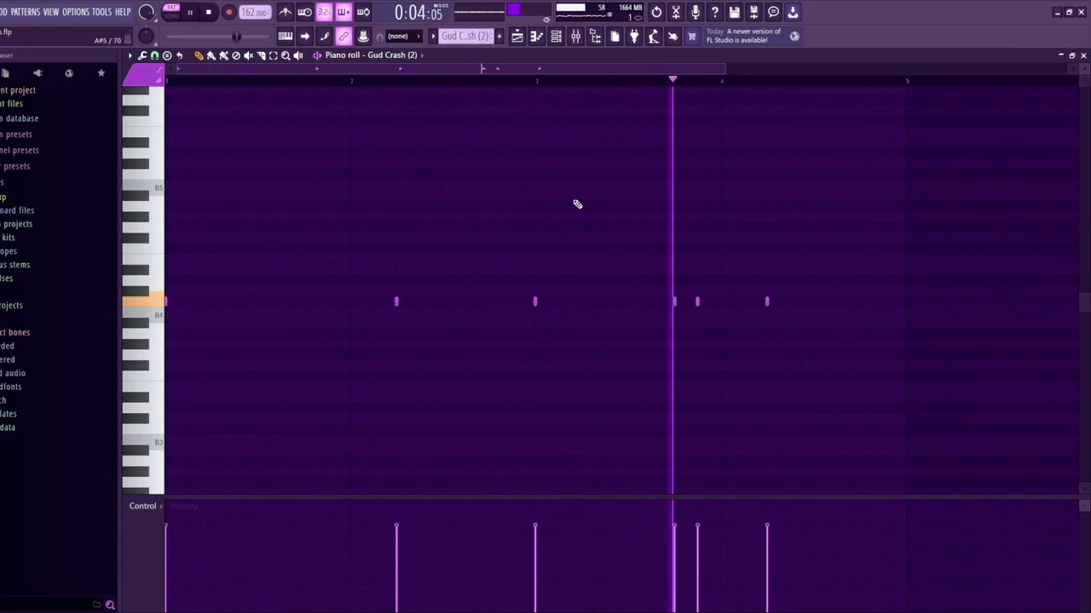
click(517, 36)
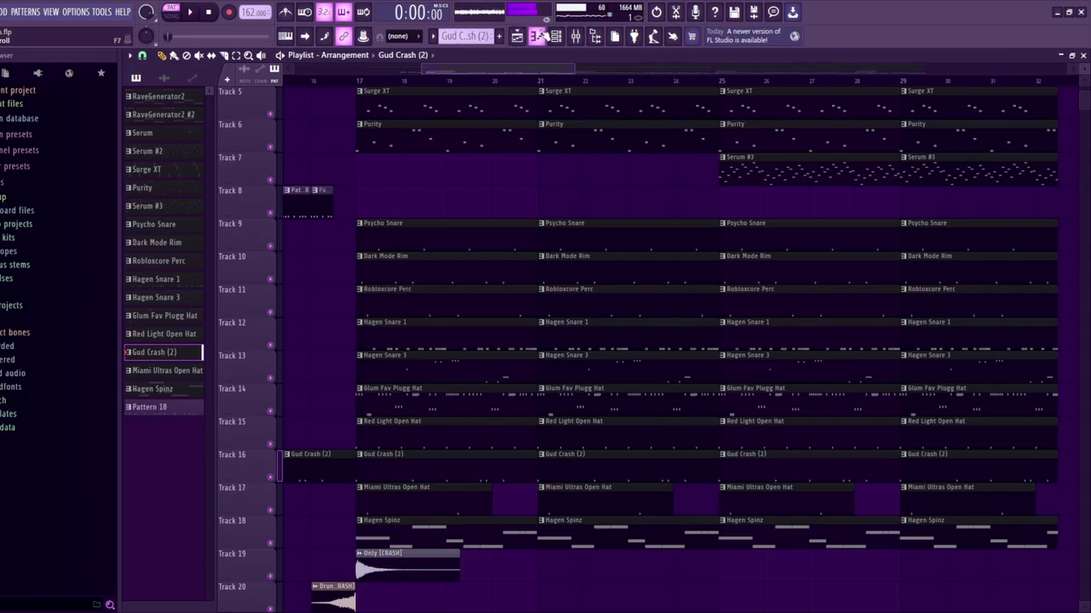
click(557, 36)
key(space)
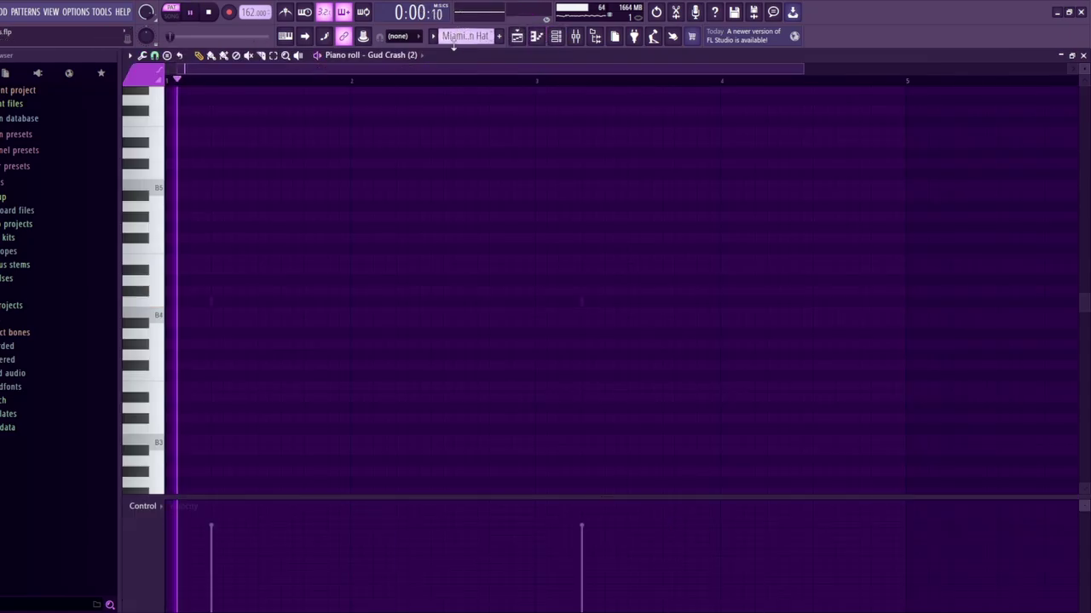
key(space)
Play the Hagen Spinz pattern's notes and inspect the Fruity Blood Overdrive effect on its mixer Insert 17
scroll(465, 36, down, 1)
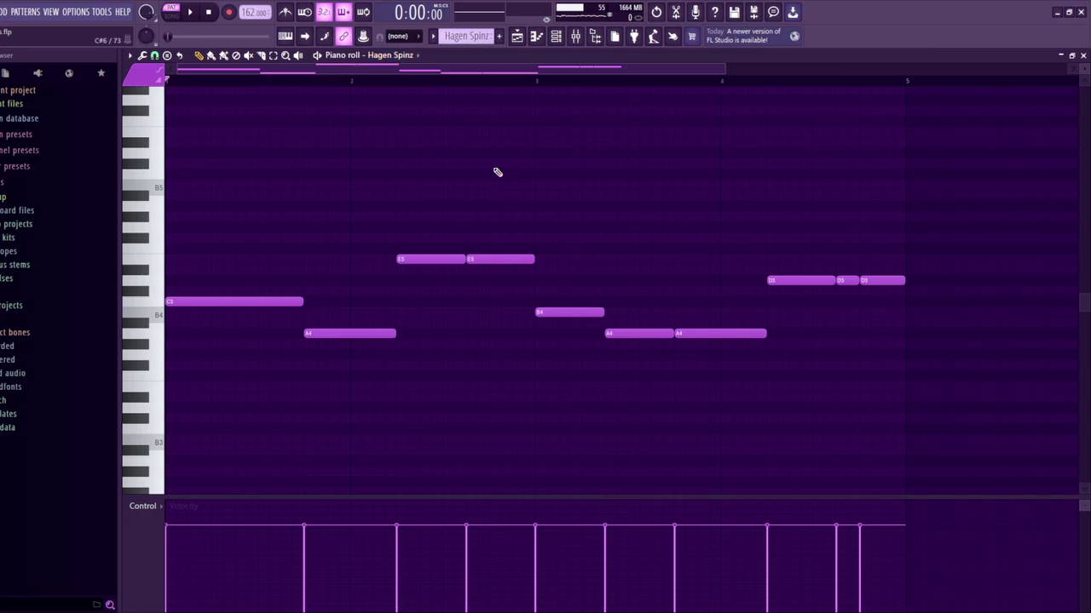
key(space)
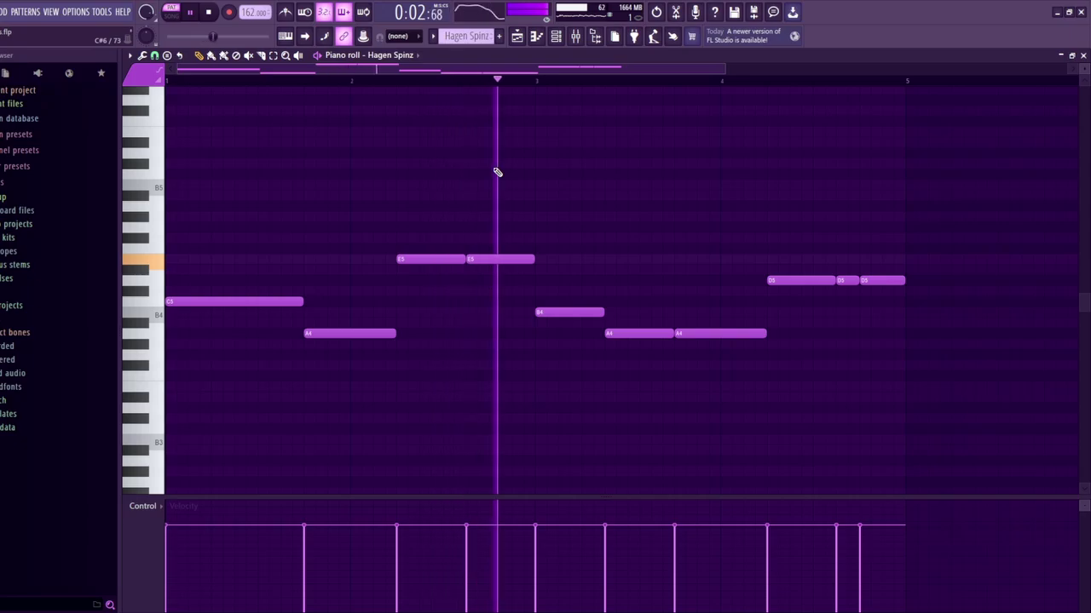
key(F9)
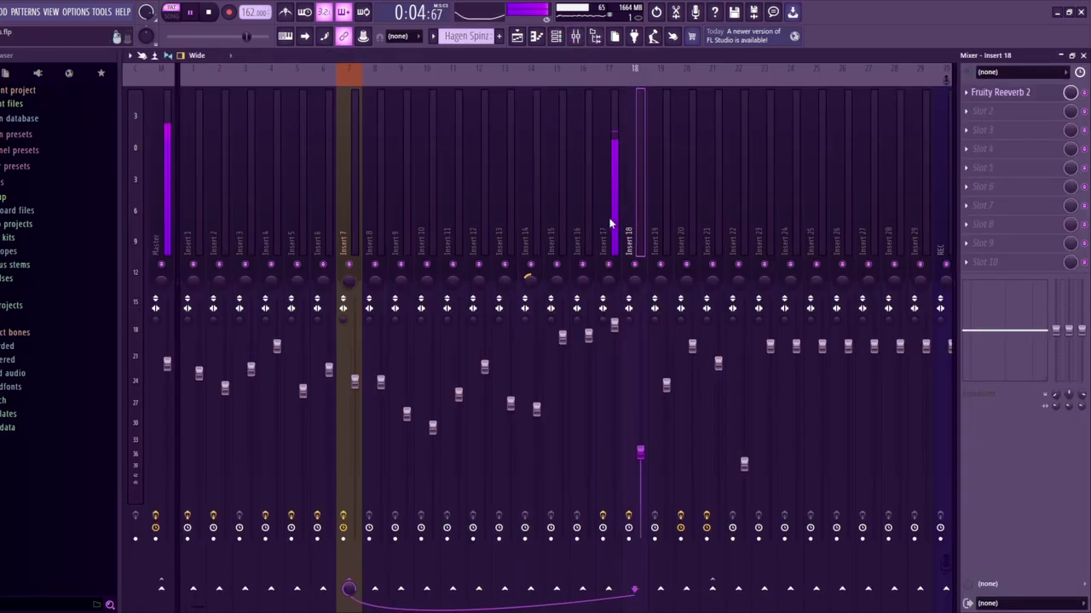
click(608, 232)
click(1001, 94)
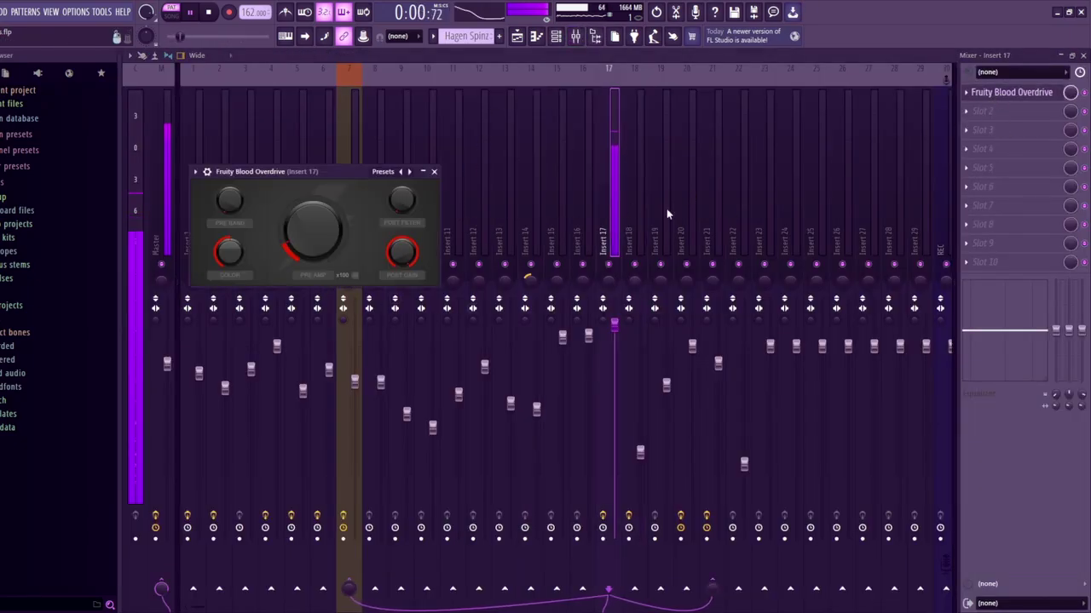
click(1011, 92)
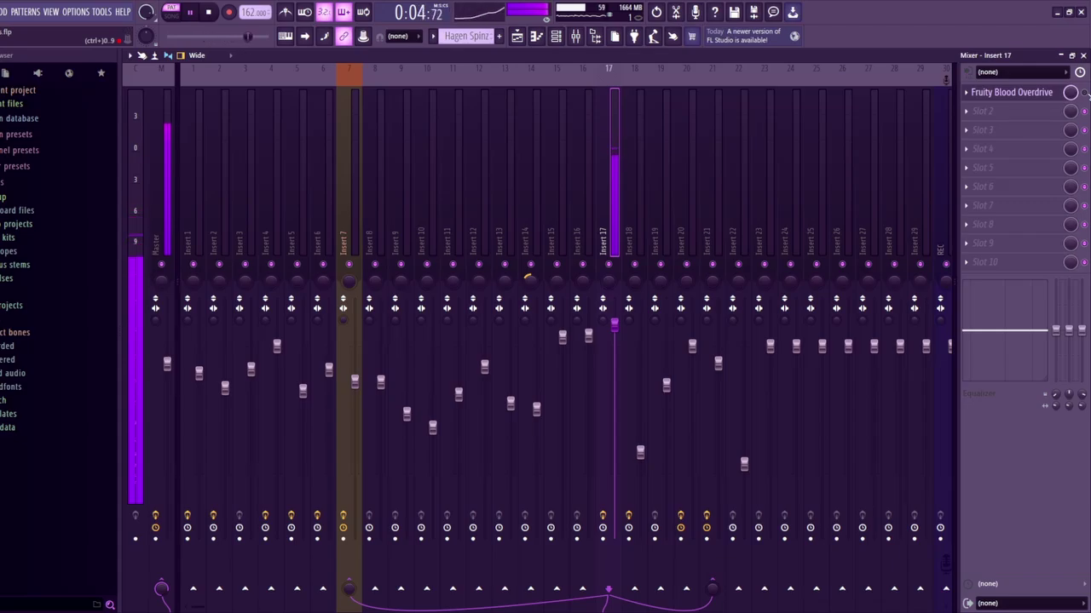
key(space)
Inspect the Fruity Limiter's settings on mixer Insert 7
click(349, 281)
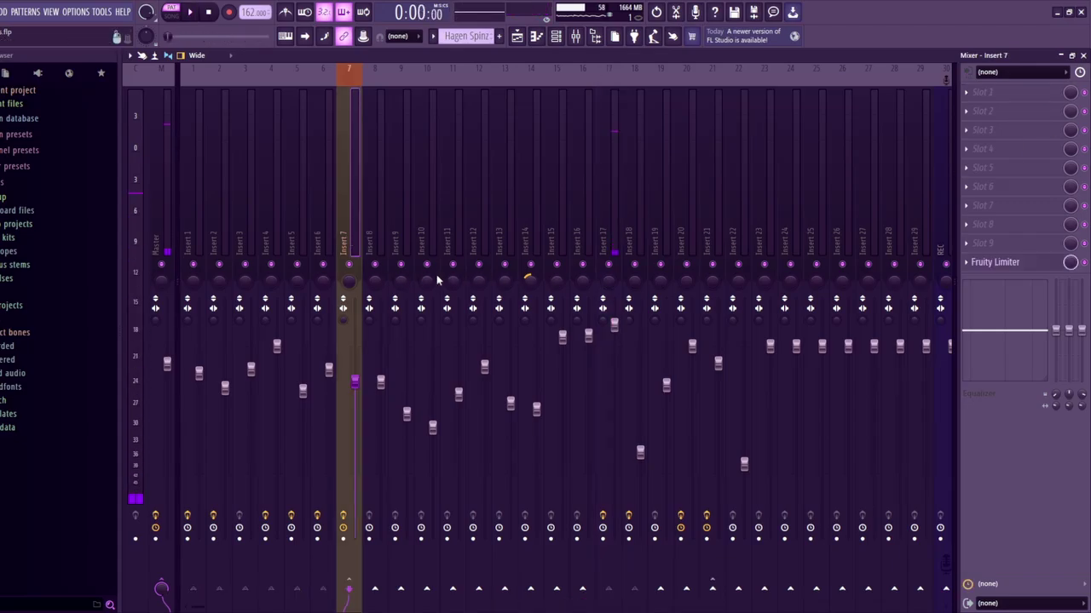
click(1000, 264)
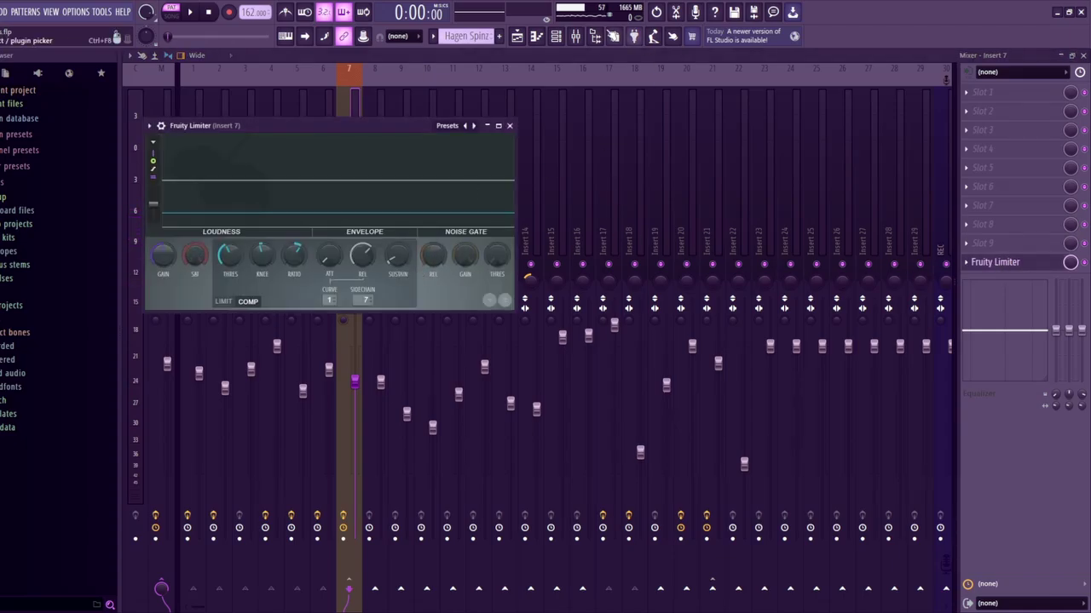
click(536, 35)
In the playlist, solo Tracks 21 and 22 and play their quincey vocal clips from bar 13
click(517, 36)
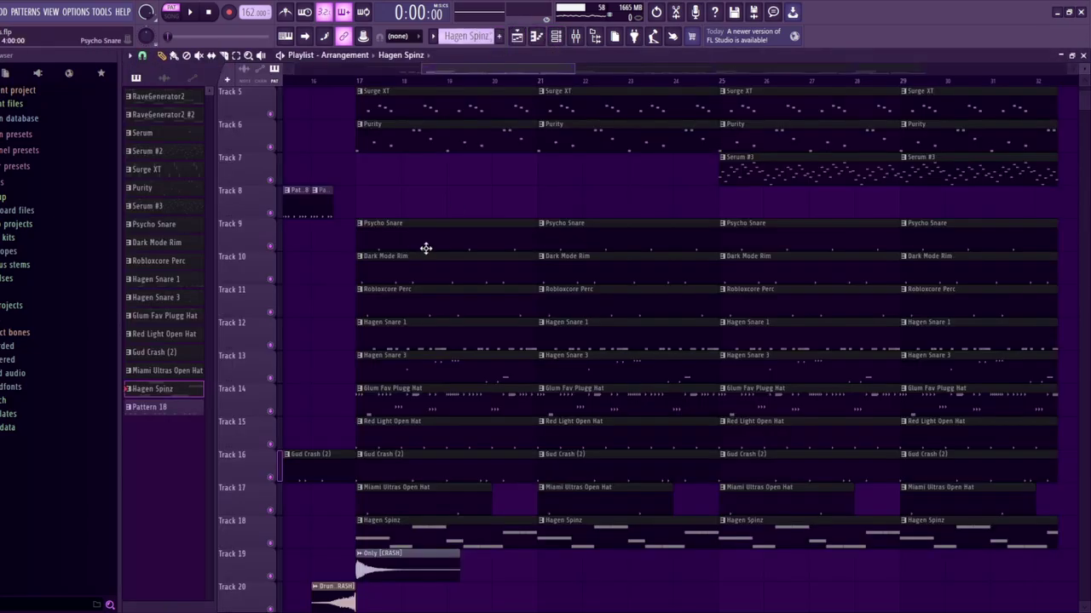
scroll(426, 248, down, 5)
scroll(426, 110, left, 5)
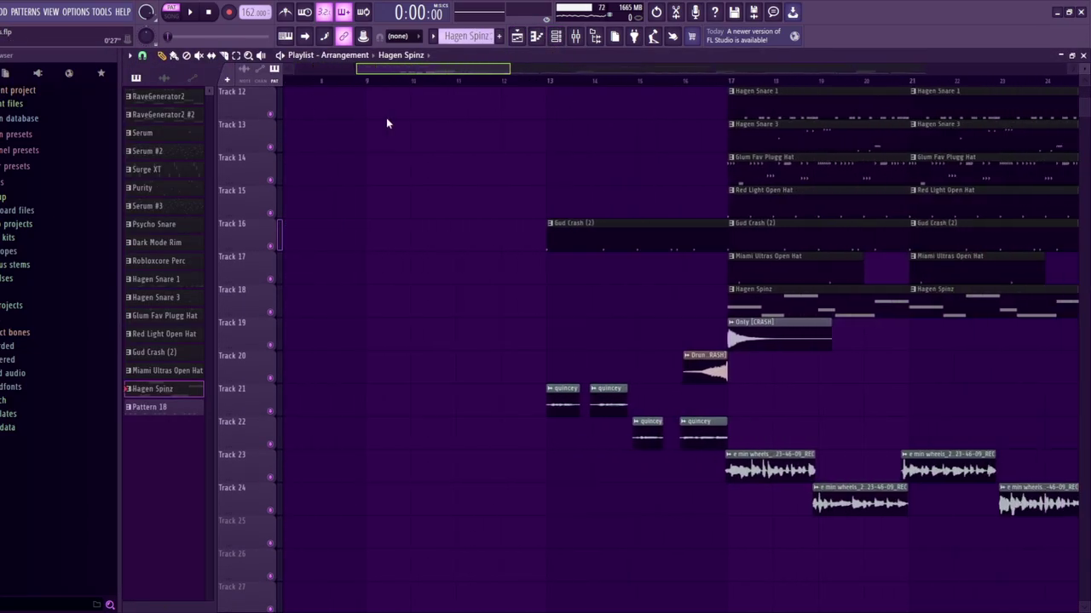
scroll(387, 132, left, 4)
scroll(414, 68, right, 6)
click(372, 80)
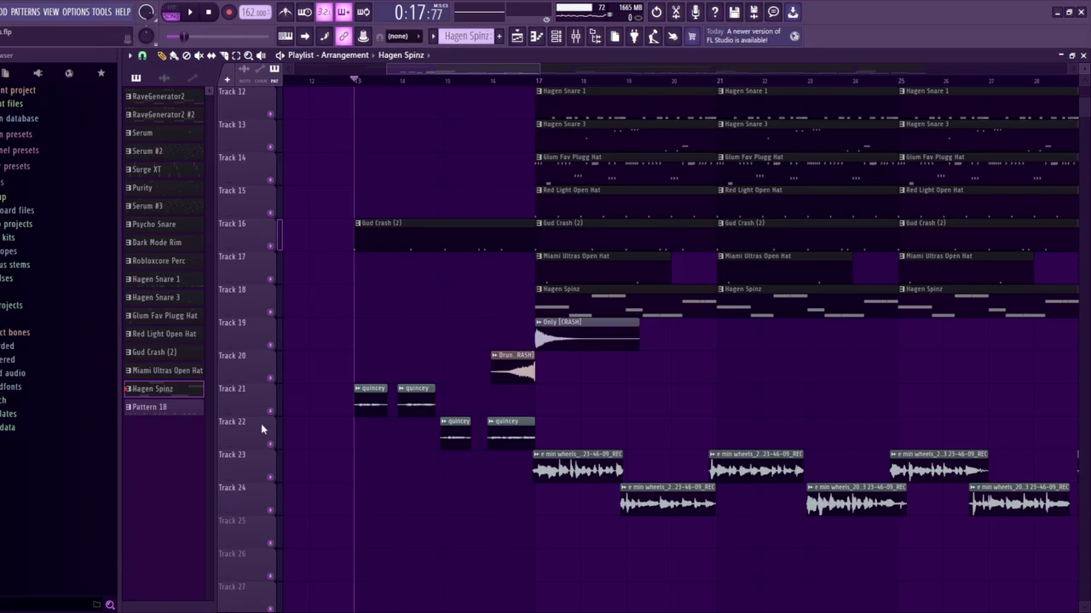
right_click(270, 411)
click(270, 443)
key(space)
Check the quincey clip's sample settings and the effects on its mixer Insert 20
double_click(366, 405)
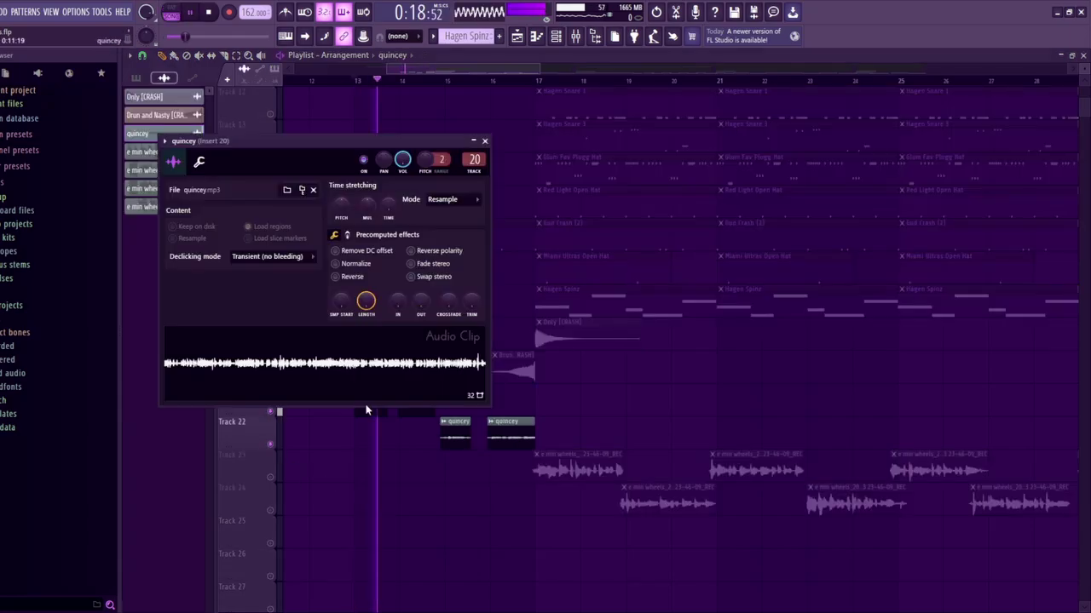
key(space)
click(576, 39)
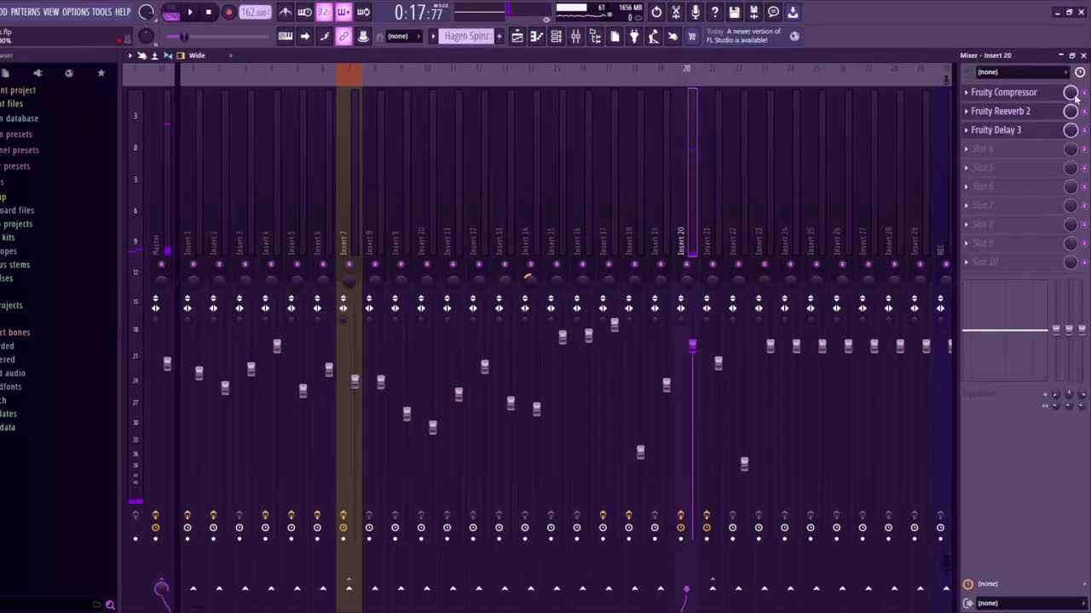
click(681, 516)
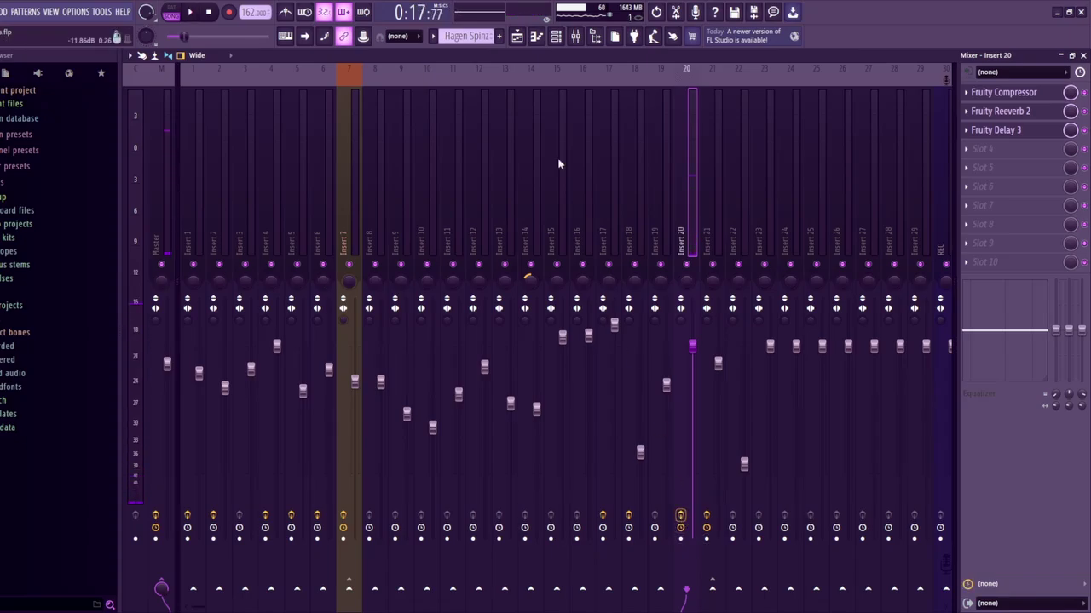
Mute the recorded audio clips on playlist Tracks 23 and 24
click(517, 37)
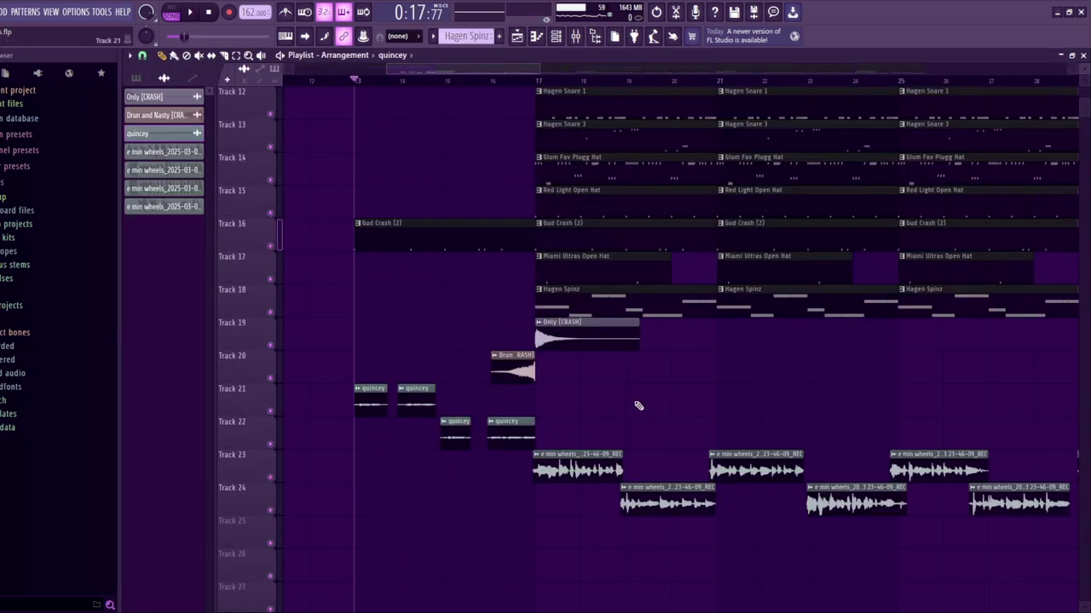
scroll(261, 479, down, 5)
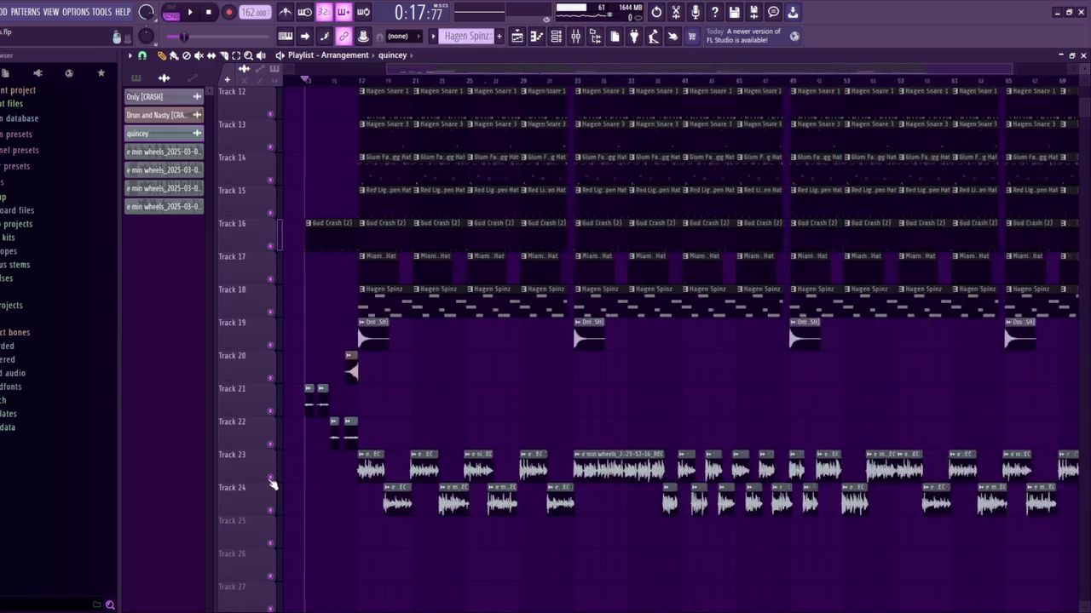
drag(270, 478, 273, 512)
scroll(453, 304, up, 3)
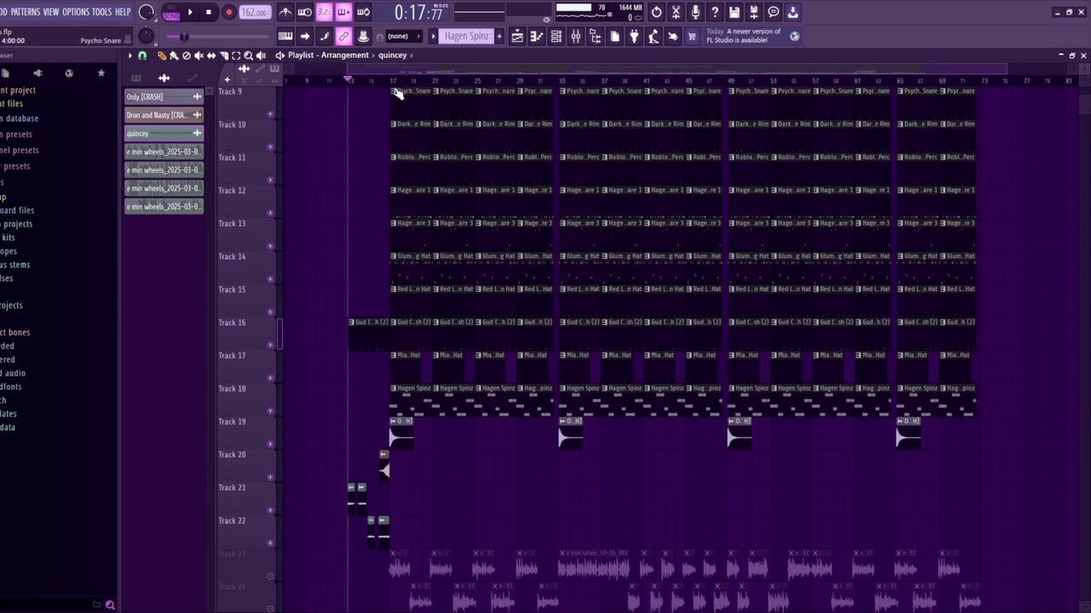
Play the full arrangement from bar 17, and set the song position to bar 33
click(397, 80)
key(space)
scroll(574, 536, up, 6)
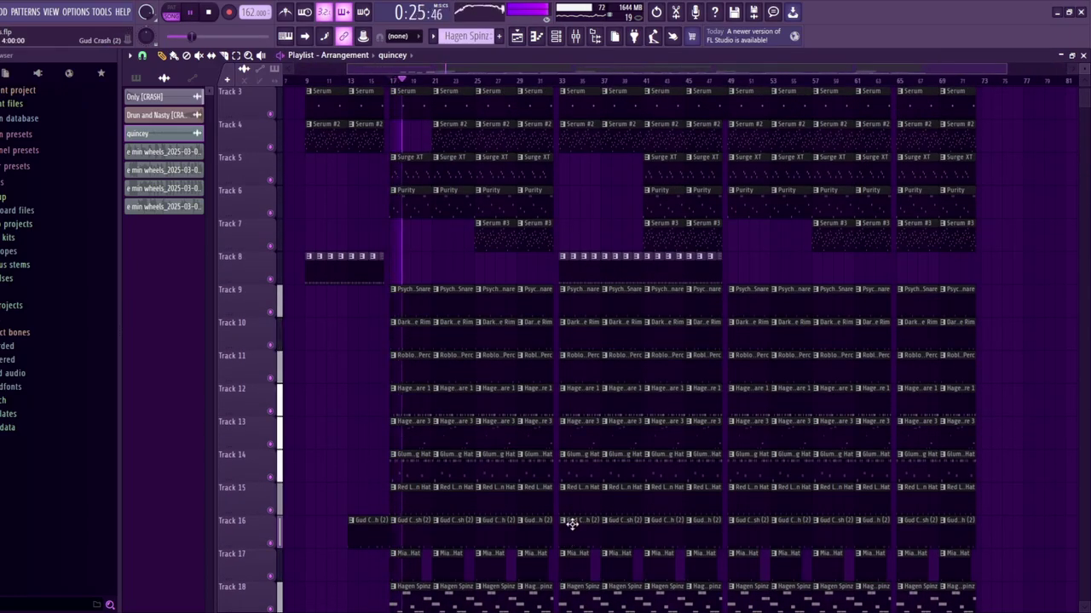
scroll(571, 523, up, 2)
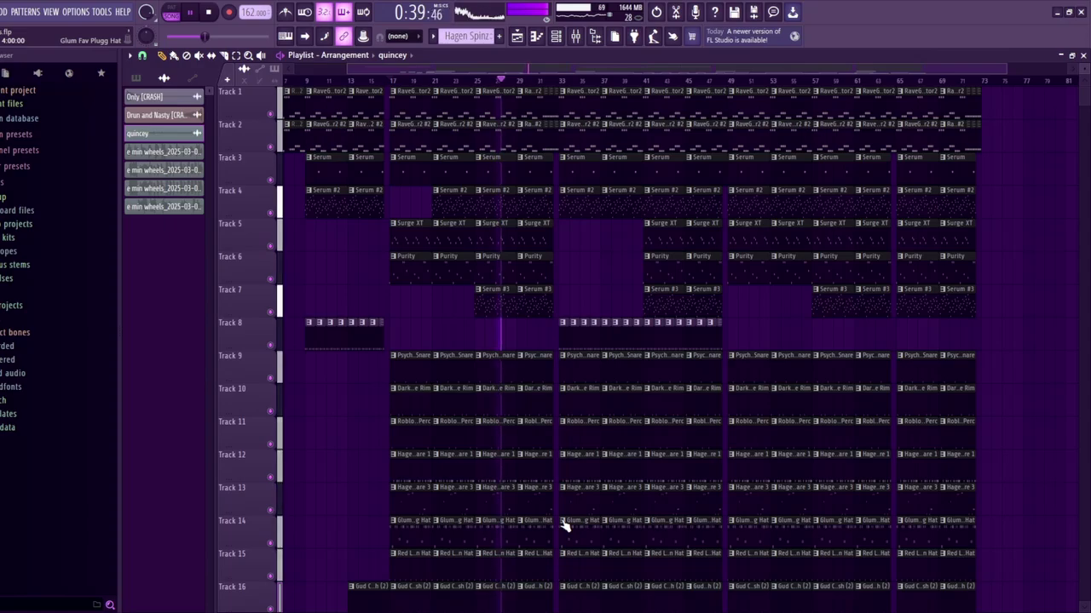
key(space)
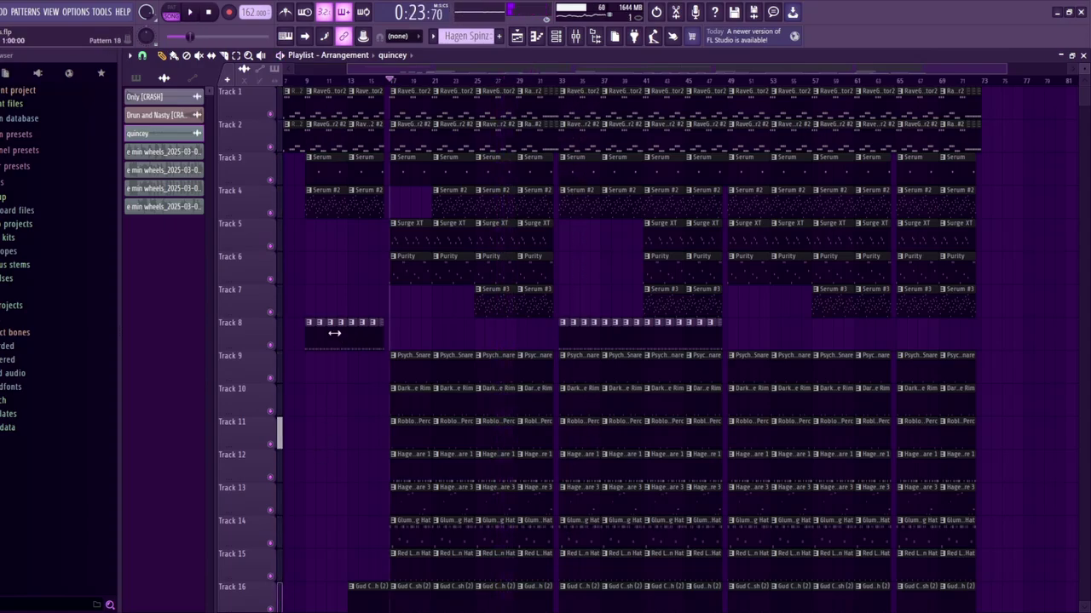
click(564, 80)
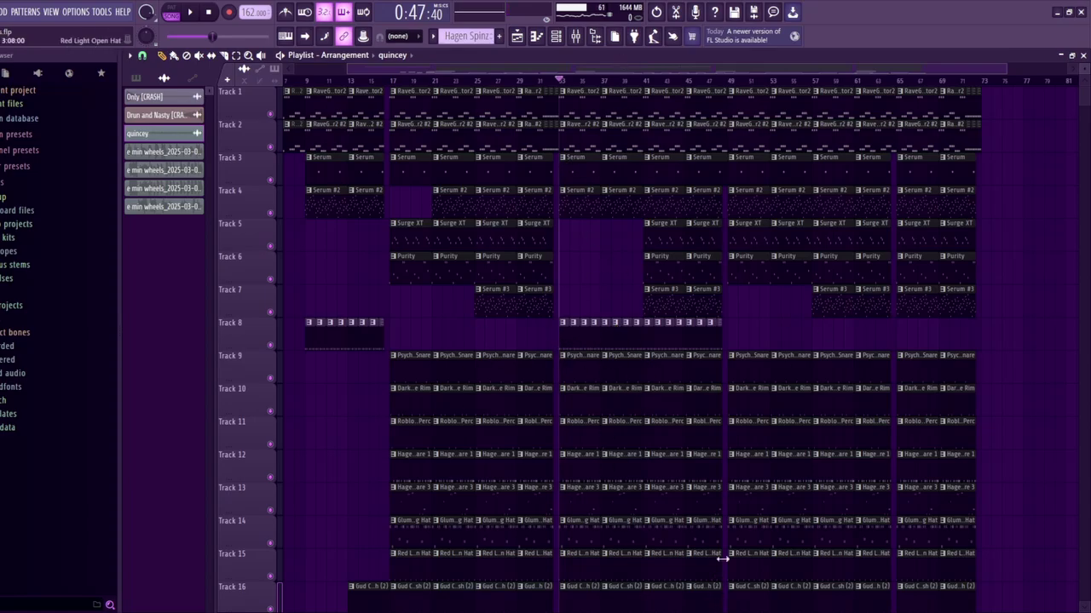
Unmute only the drum and bass Tracks 8 to 18 in the playlist and play them from bar 33
key(space)
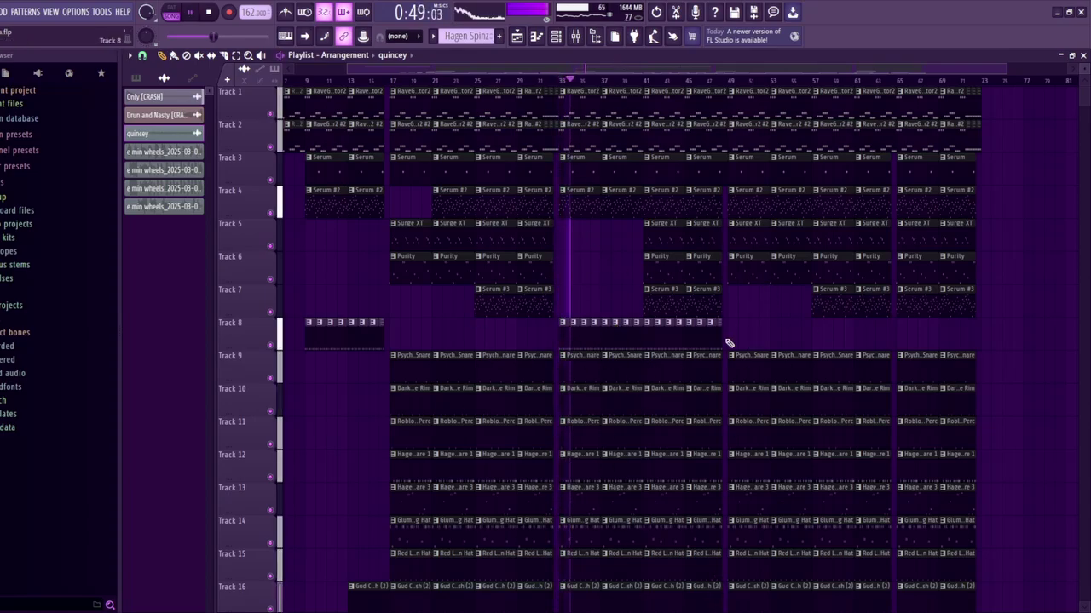
key(space)
scroll(265, 314, down, 3)
ctrl+click(270, 246)
click(270, 279)
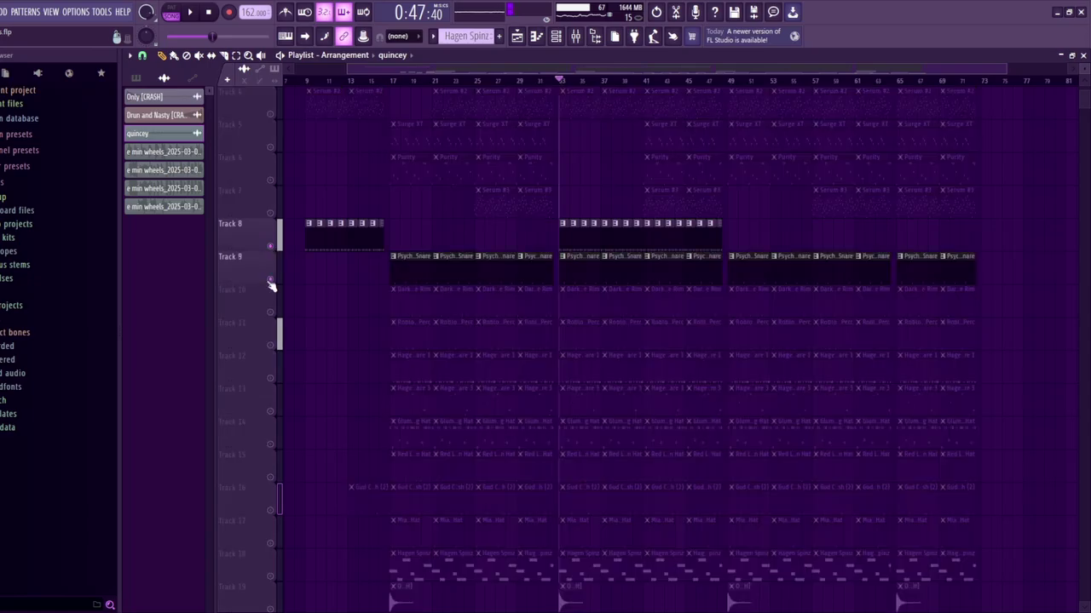
drag(273, 315, 271, 580)
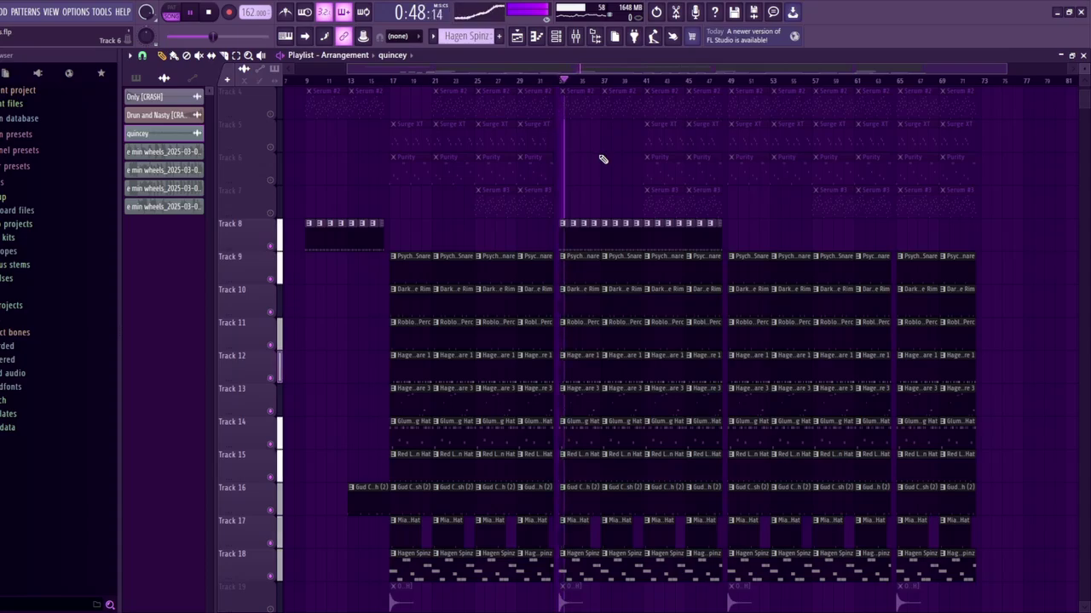
scroll(601, 165, up, 3)
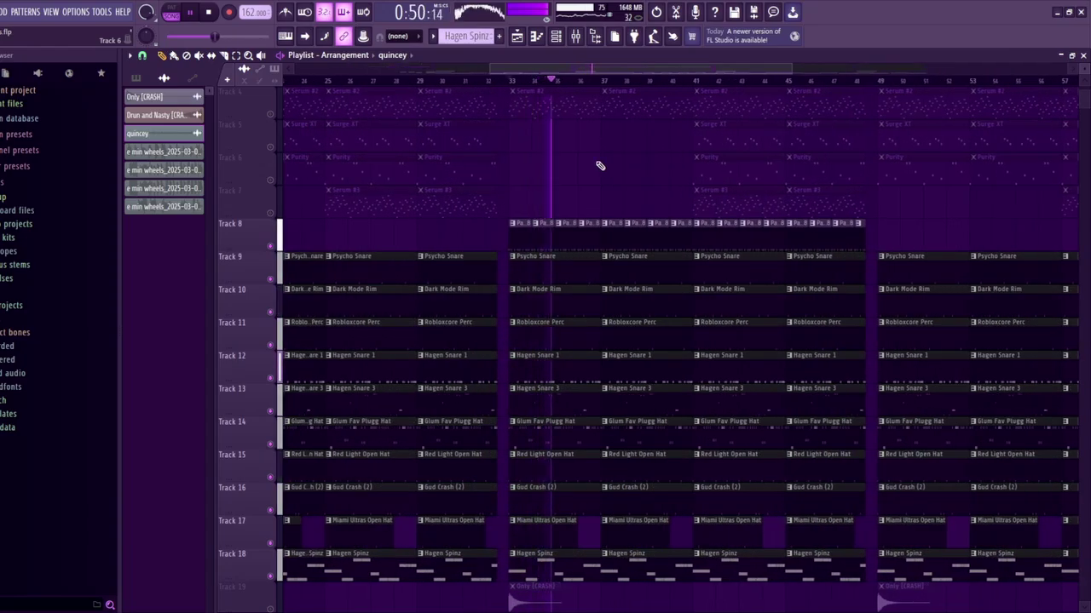
scroll(601, 170, down, 5)
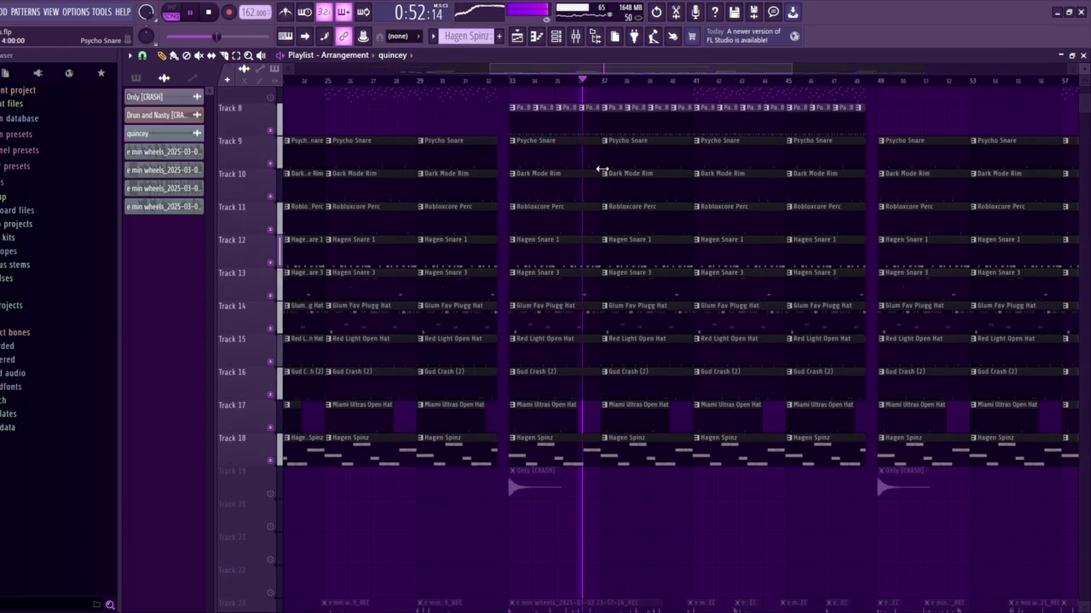
key(space)
Unmute Track 19, play its Only [CRASH] clip with the drums from bar 33, and mute the track again
click(271, 378)
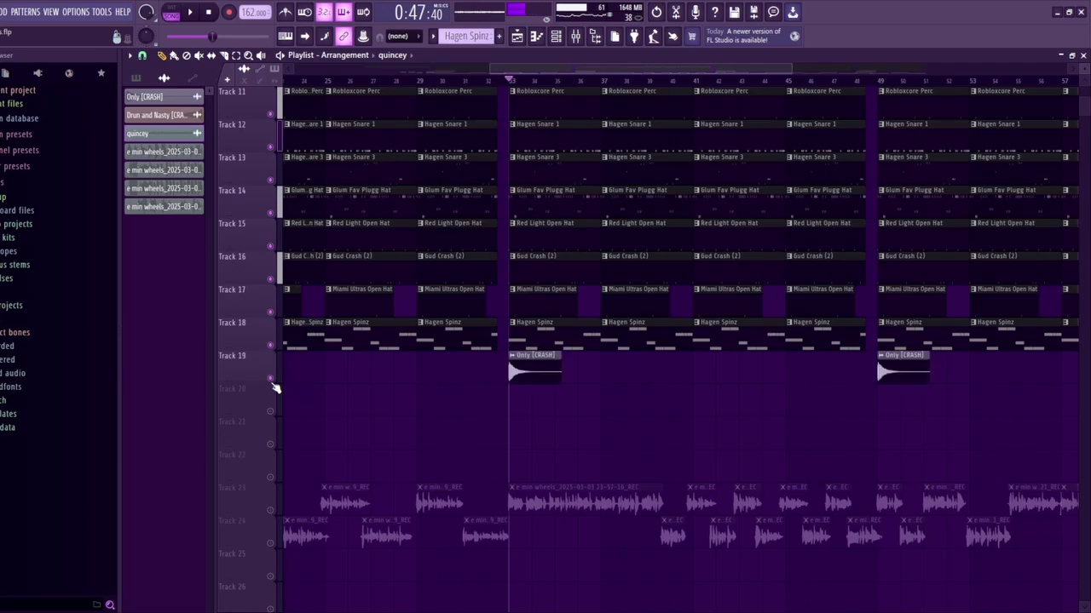
key(space)
click(273, 384)
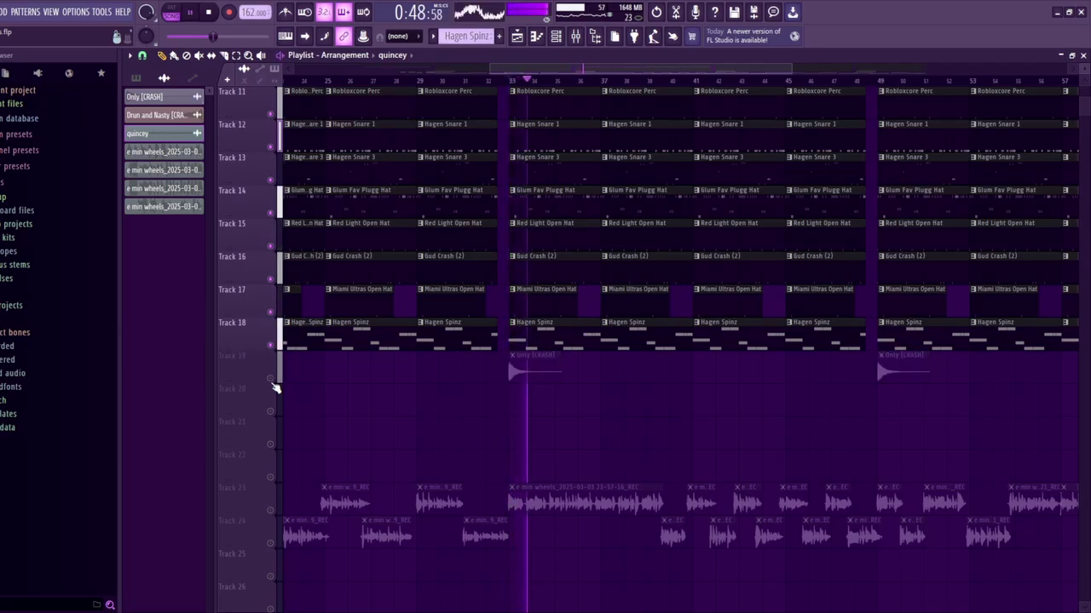
Unmute Track 20 and play its reversed crash clip from bar 16, and turn all playlist tracks back on
scroll(276, 387, down, 6)
scroll(545, 384, up, 7)
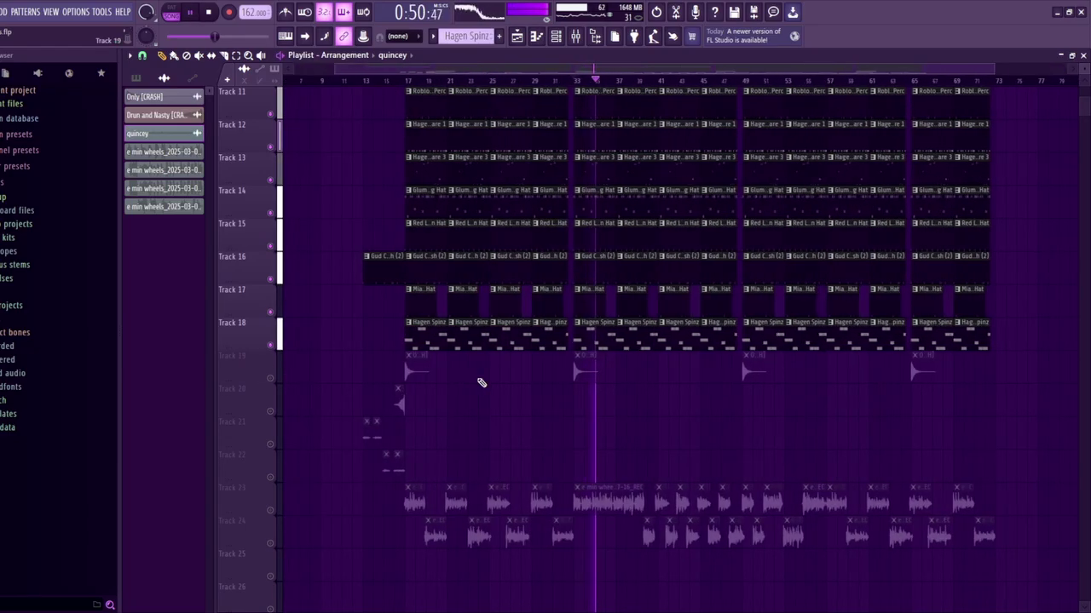
click(341, 82)
click(272, 411)
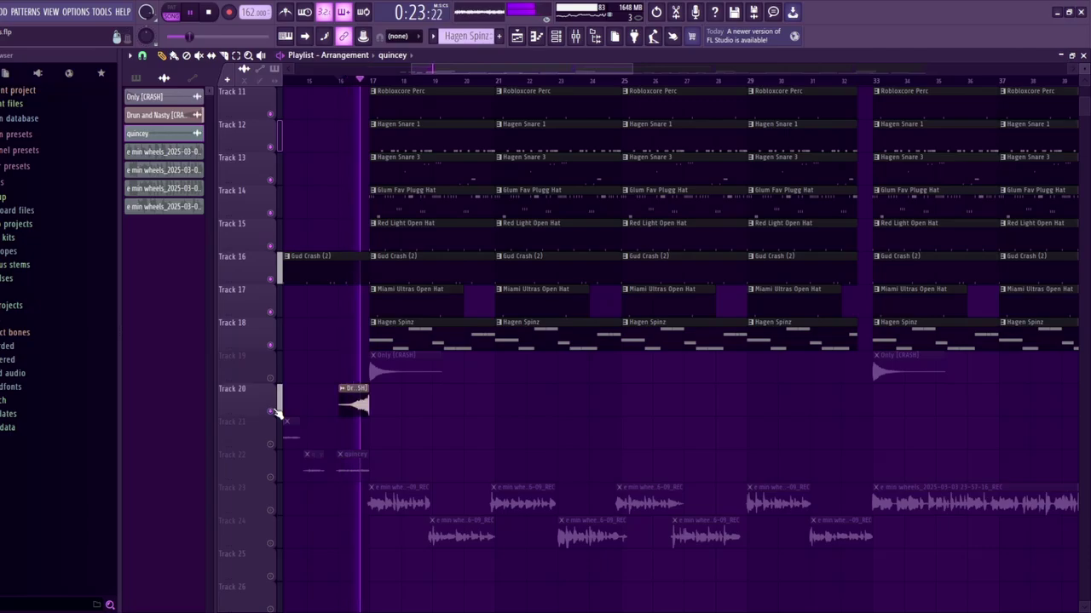
key(space)
right_click(272, 412)
right_click(272, 411)
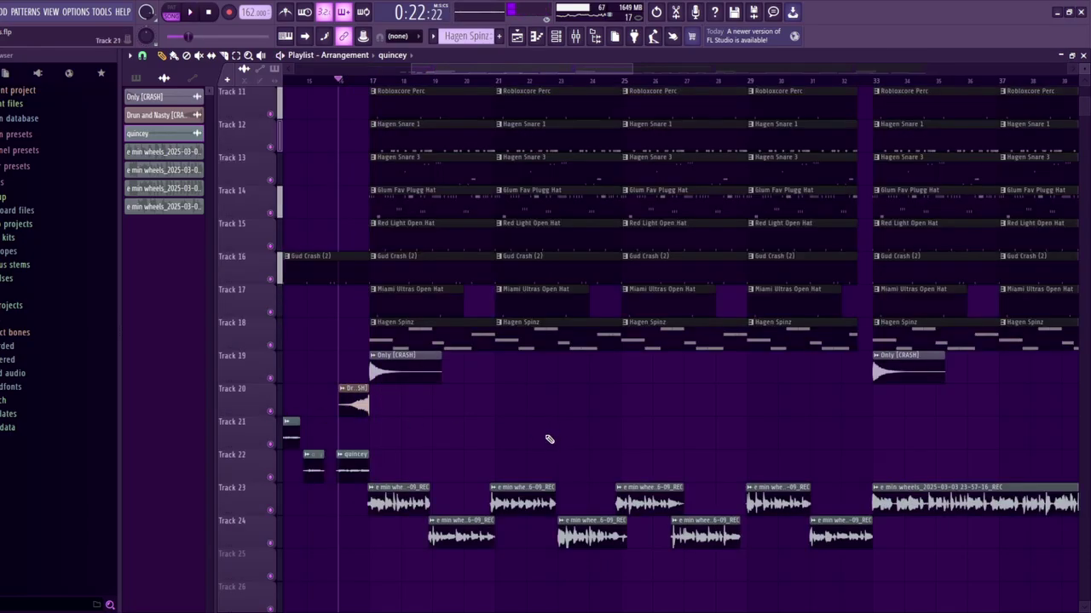
Review the effects on mixer Inserts 17 to 21, and check the Fruity Limiter settings on Insert 21
scroll(409, 456, down, 2)
click(575, 36)
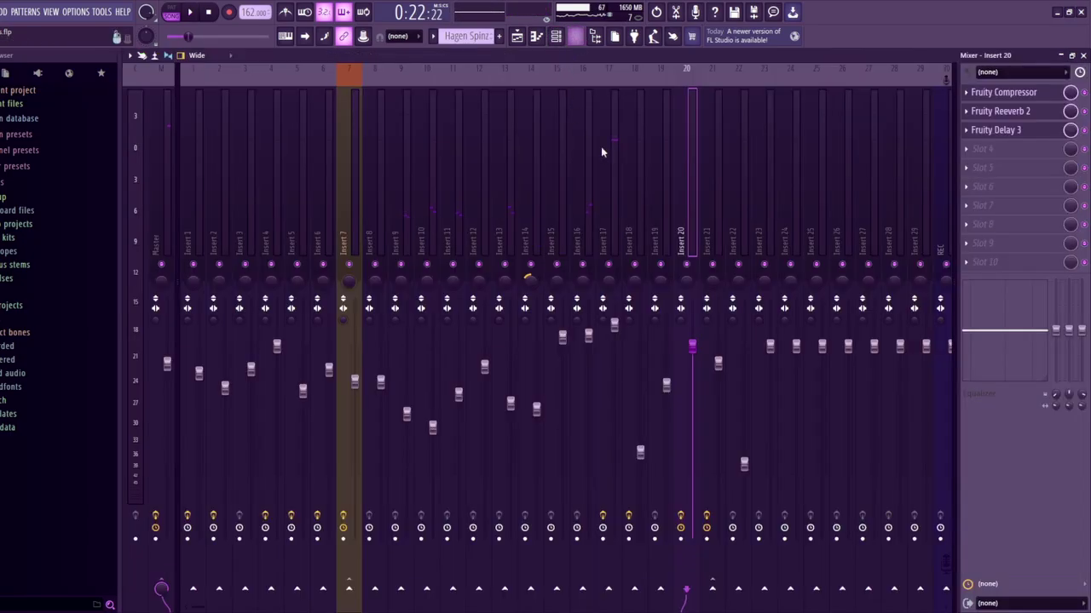
click(603, 234)
click(629, 236)
click(656, 236)
click(687, 236)
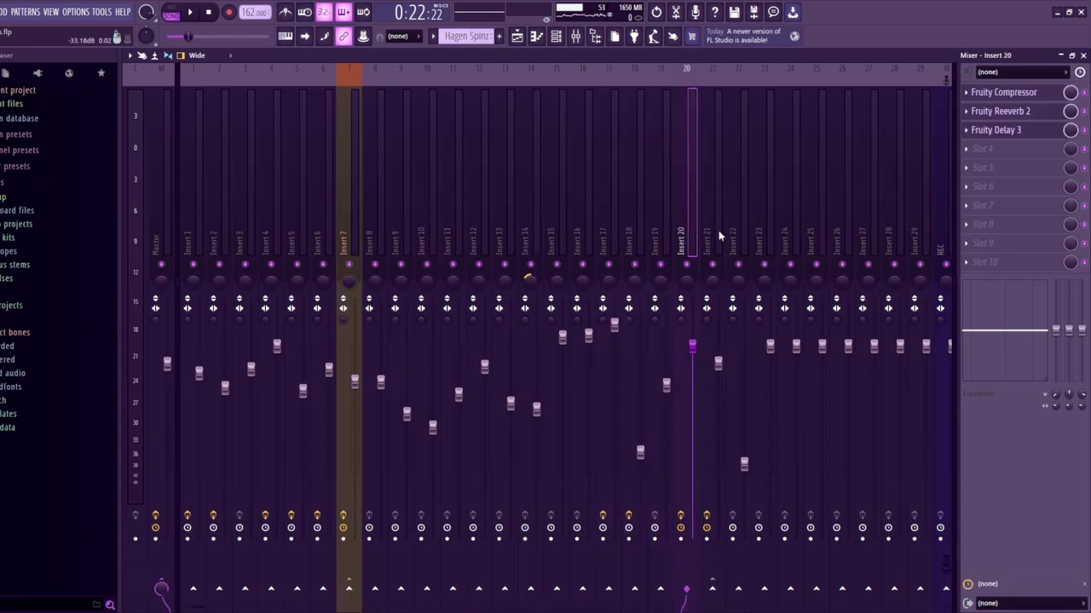
click(712, 236)
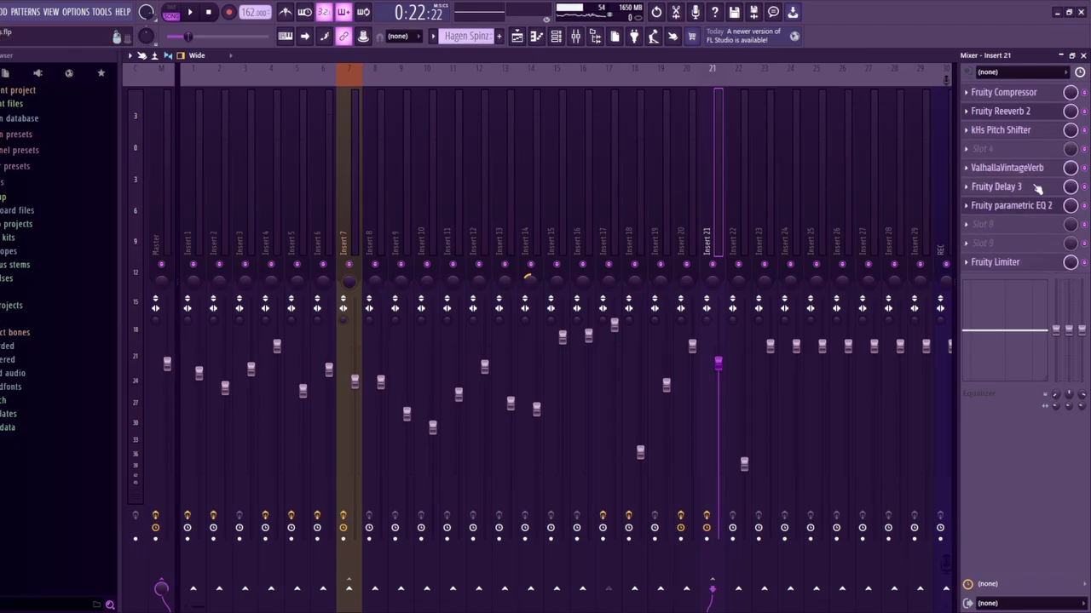
click(994, 262)
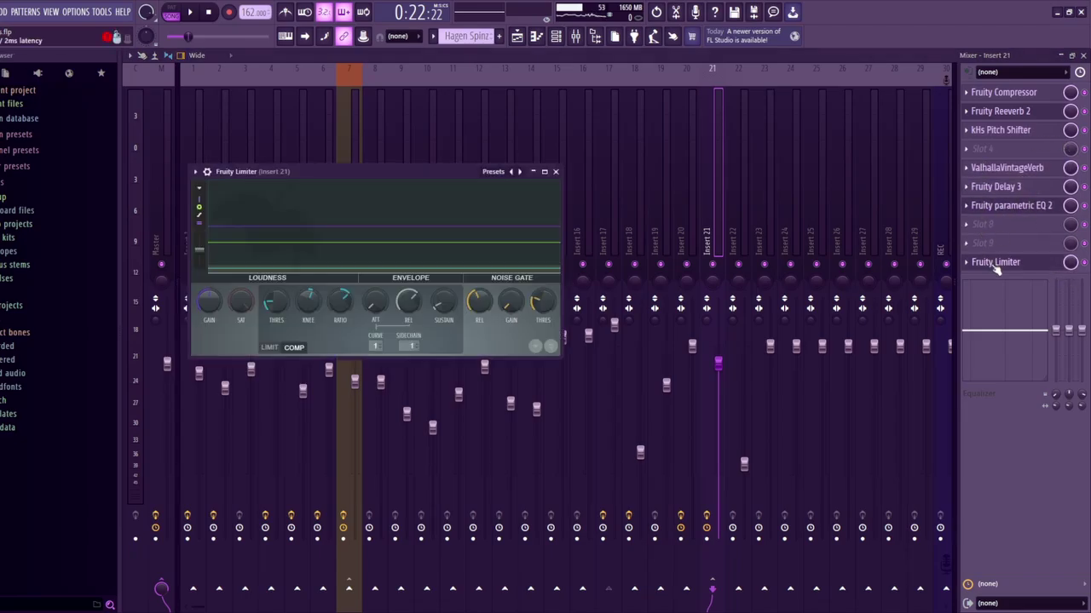
click(556, 172)
Return to the playlist, dismiss the plugin windows, and show the full arrangement
click(517, 36)
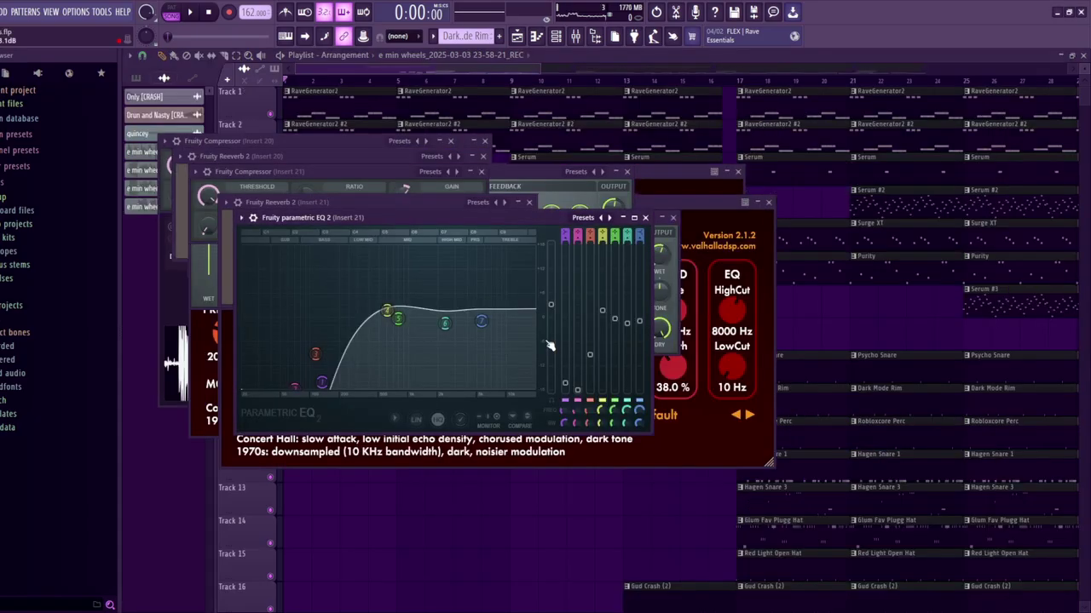
click(857, 330)
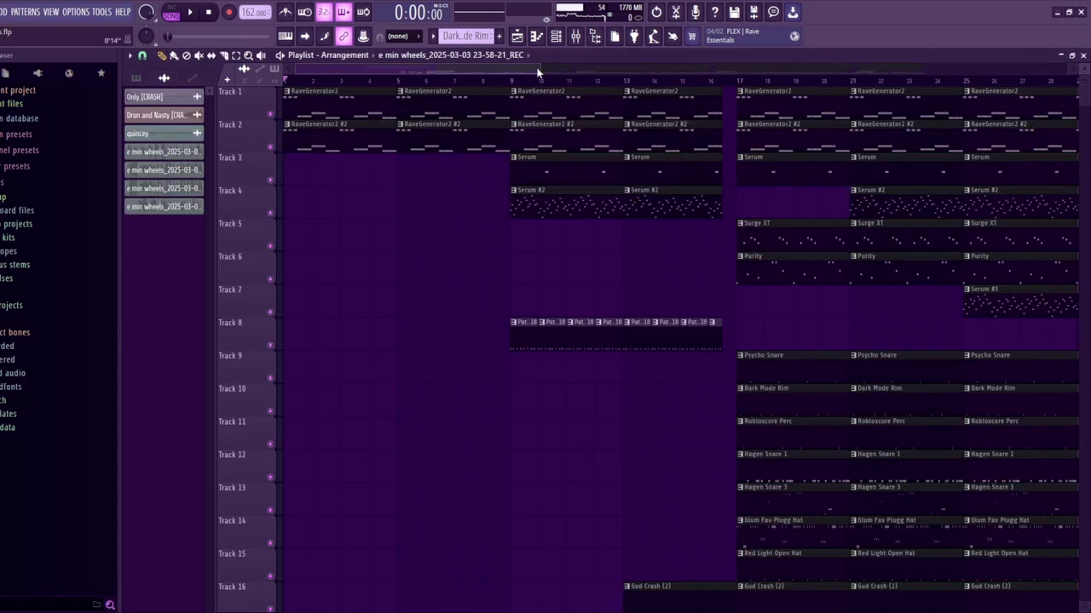
drag(537, 69, 957, 271)
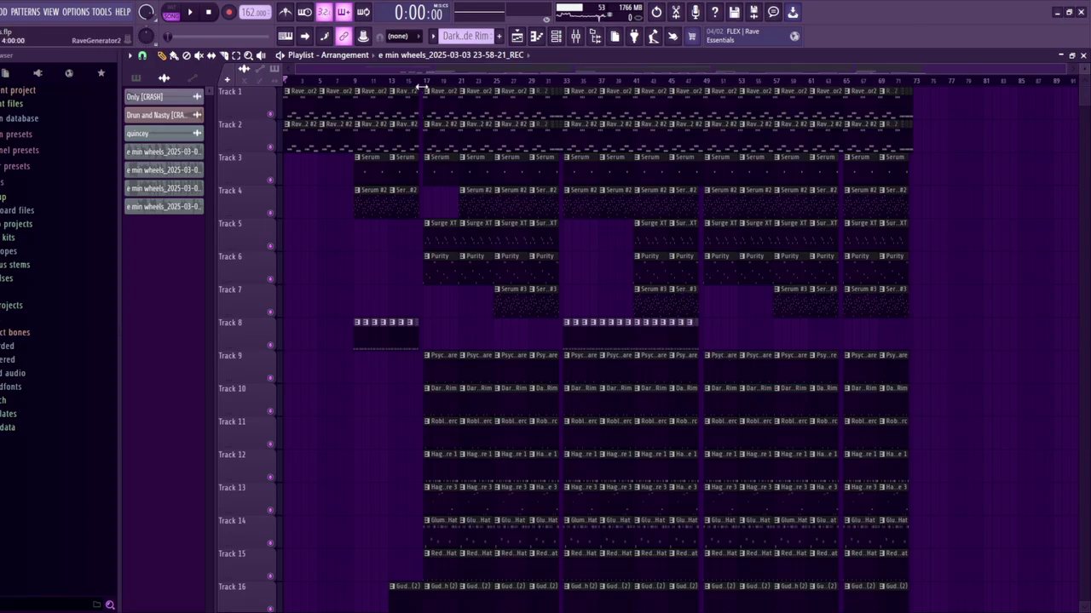
Unmute only the melody Tracks 1 to 7 in the playlist and play them from bar 17
drag(430, 94, 514, 136)
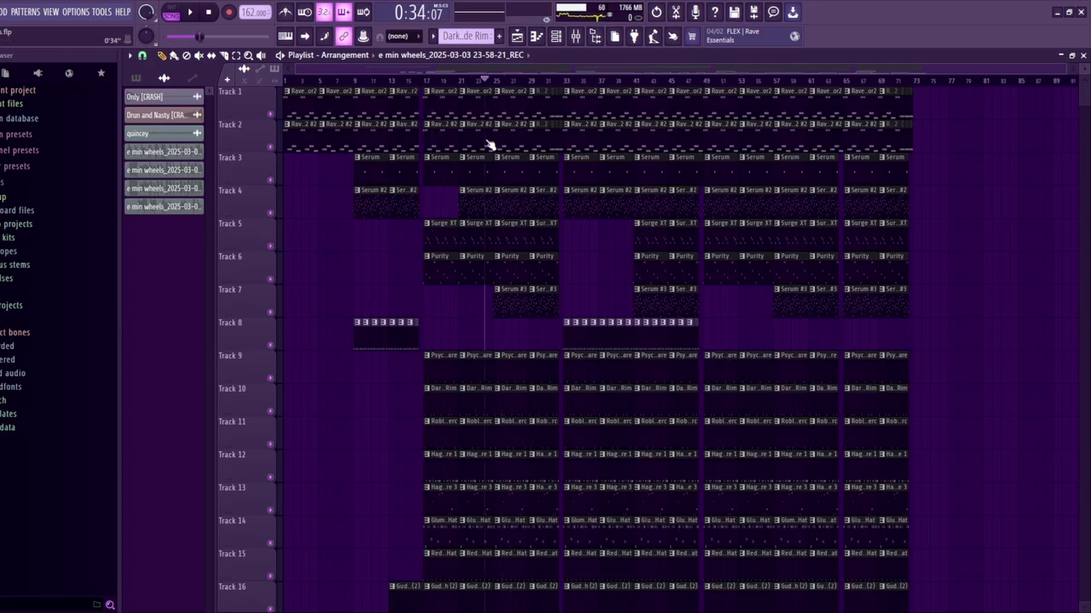
drag(270, 279, 263, 102)
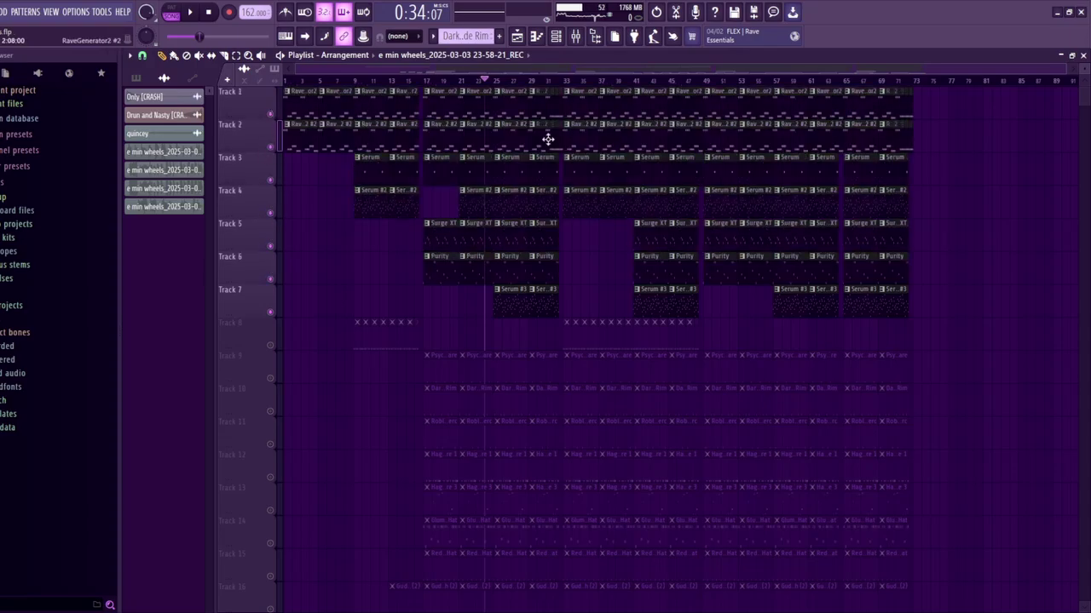
drag(495, 80, 404, 343)
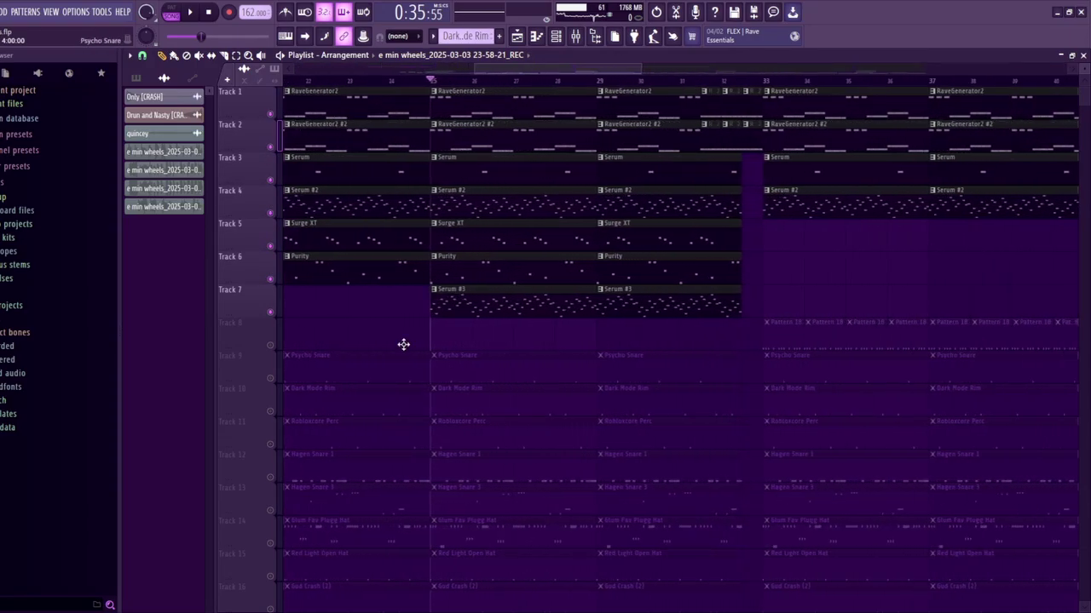
drag(487, 64, 431, 77)
click(344, 80)
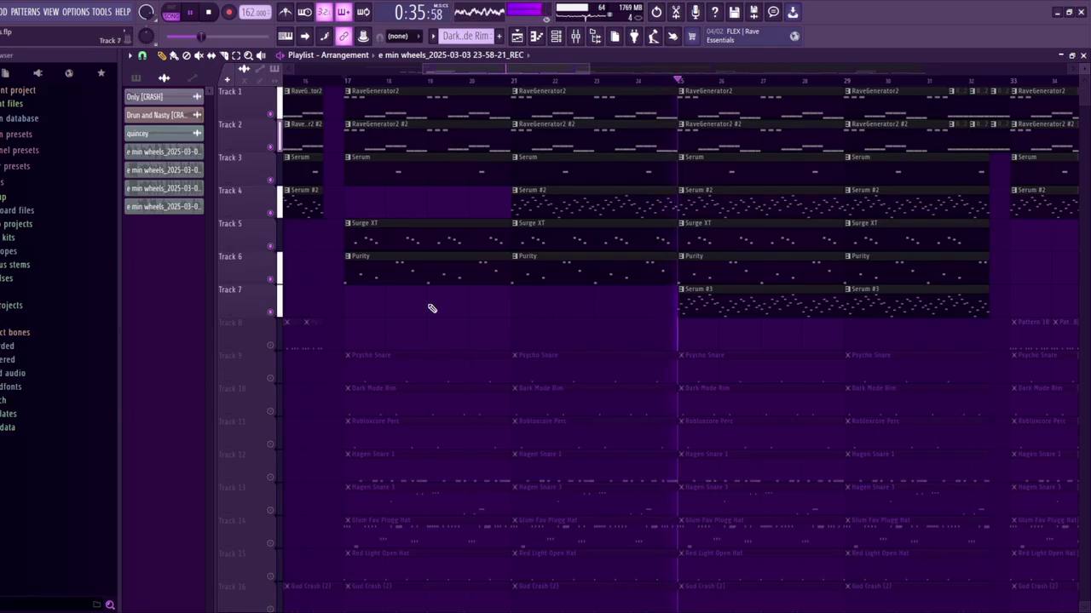
drag(457, 71, 503, 63)
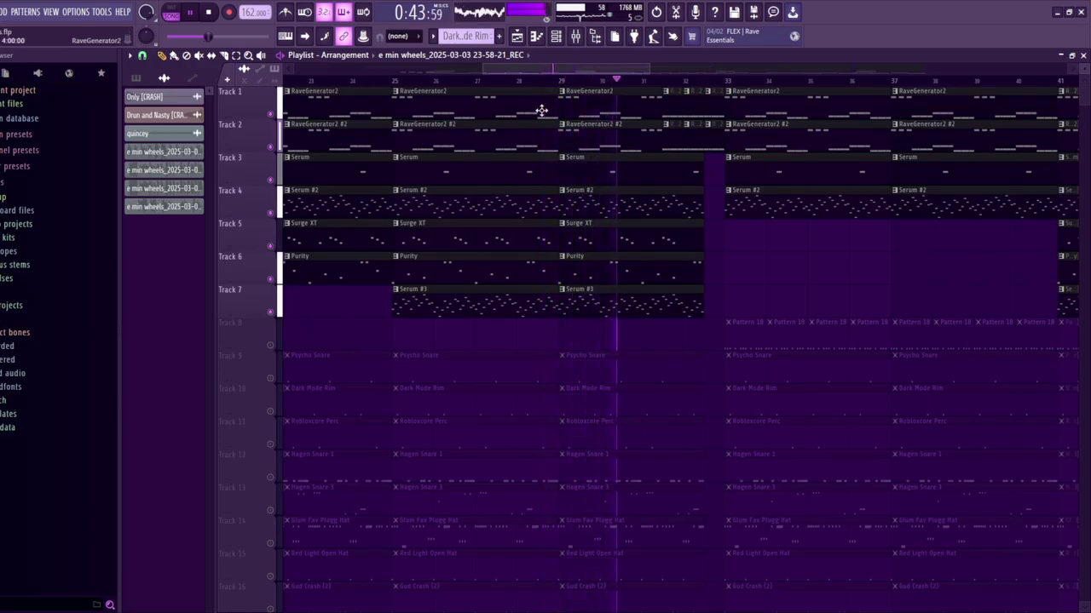
scroll(644, 77, right, 1)
drag(643, 76, 662, 74)
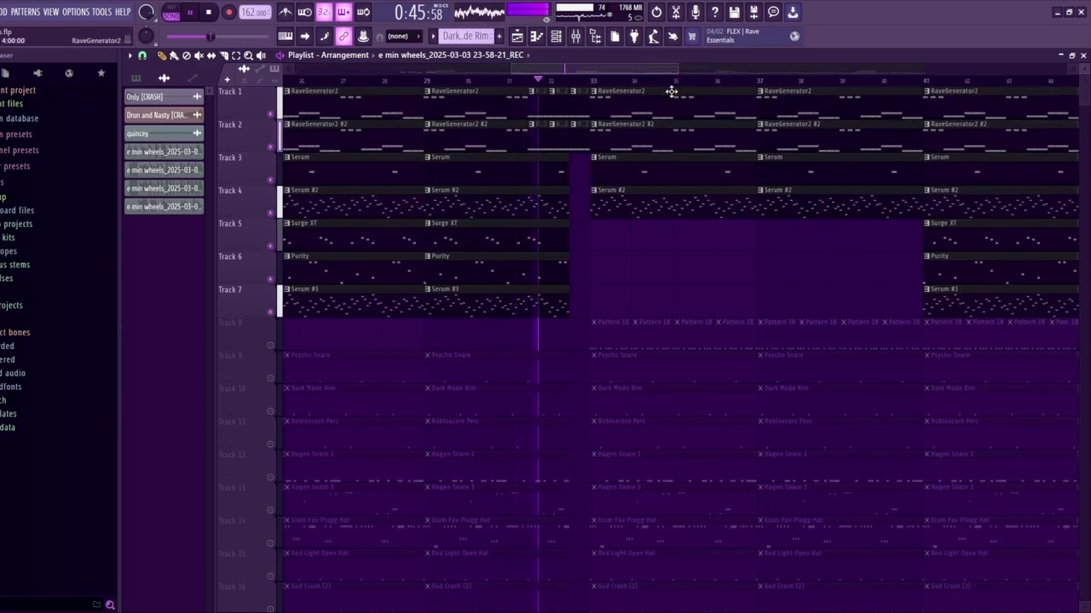
key(space)
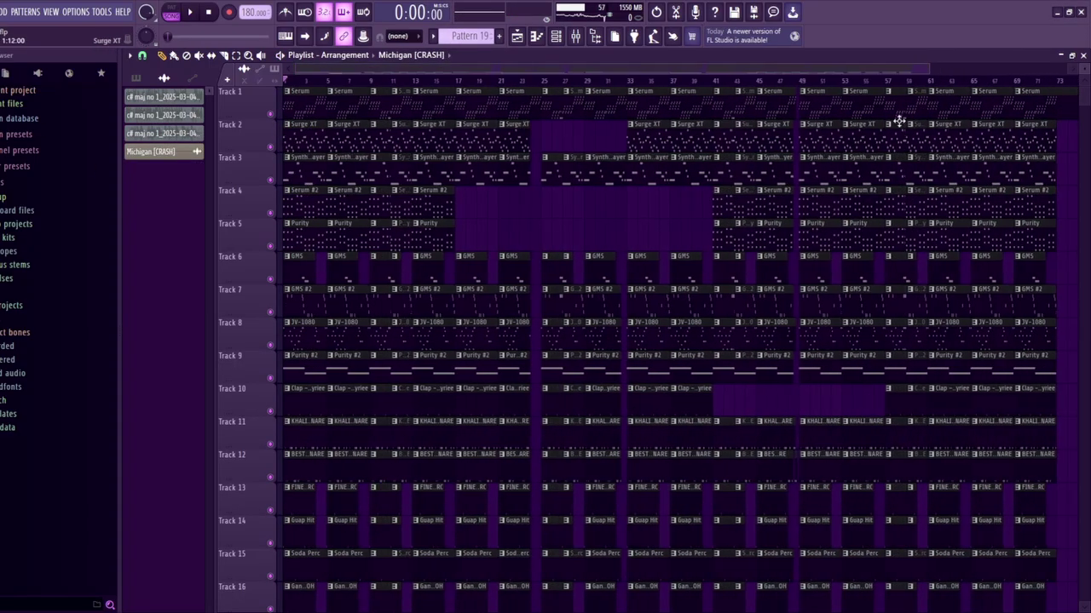
Look over the full playlist arrangement of the 180 BPM project and show its list of patterns
scroll(730, 248, down, 3)
scroll(730, 249, down, 4)
scroll(809, 319, up, 10)
drag(1021, 74, 1011, 271)
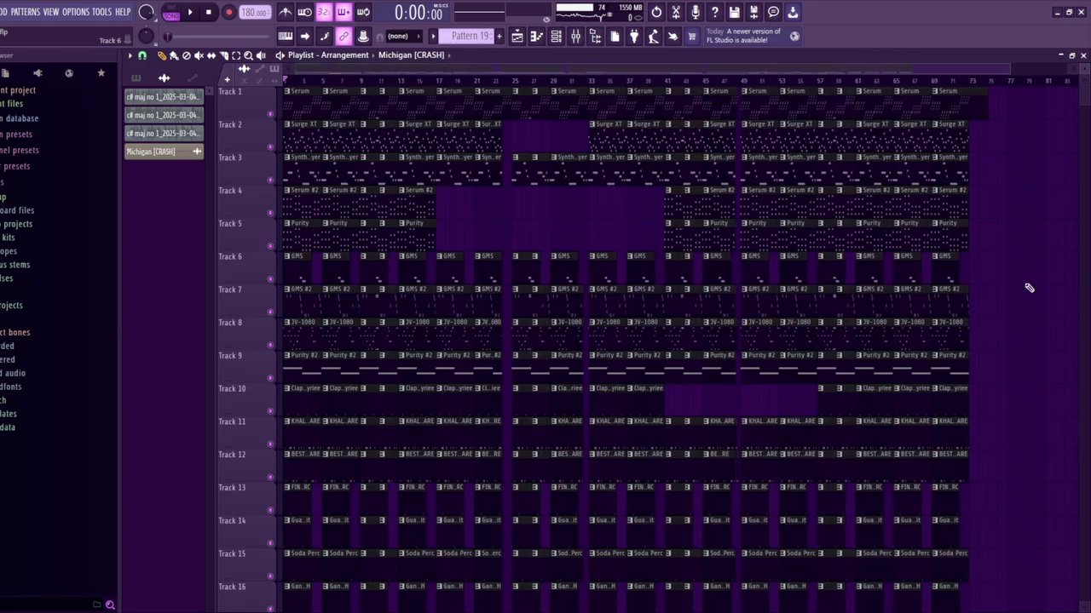
click(136, 78)
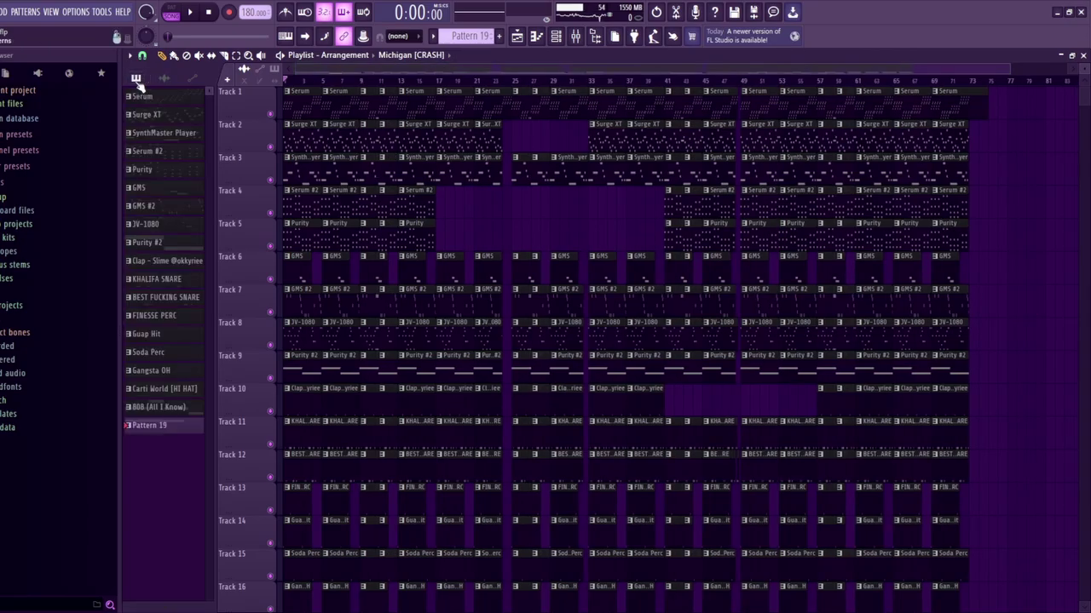
Check the Serum channel's synth settings, and view and play its pattern notes in the piano roll
click(575, 36)
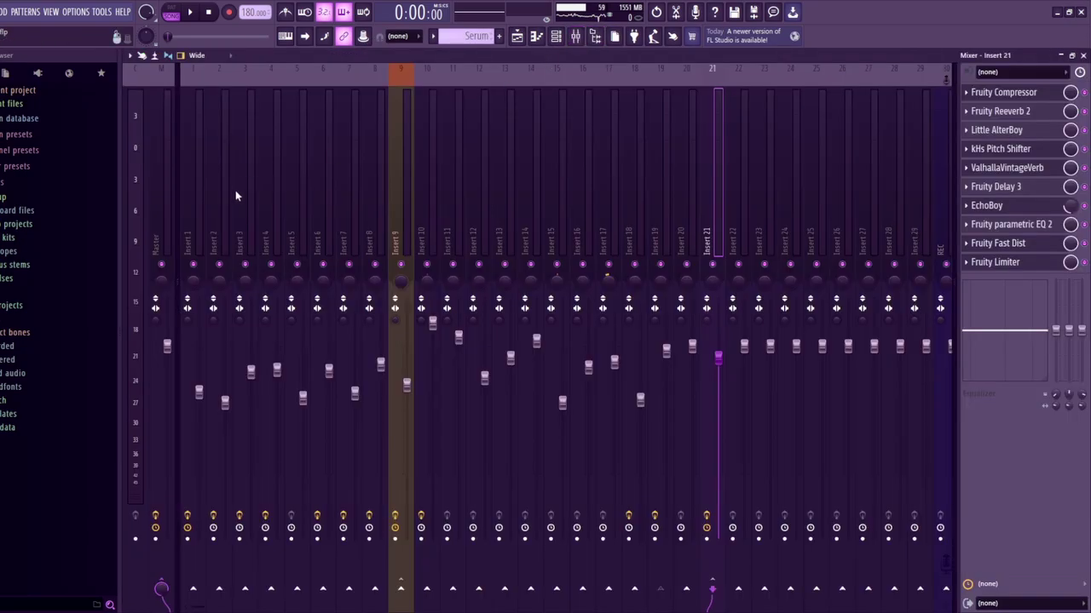
click(517, 37)
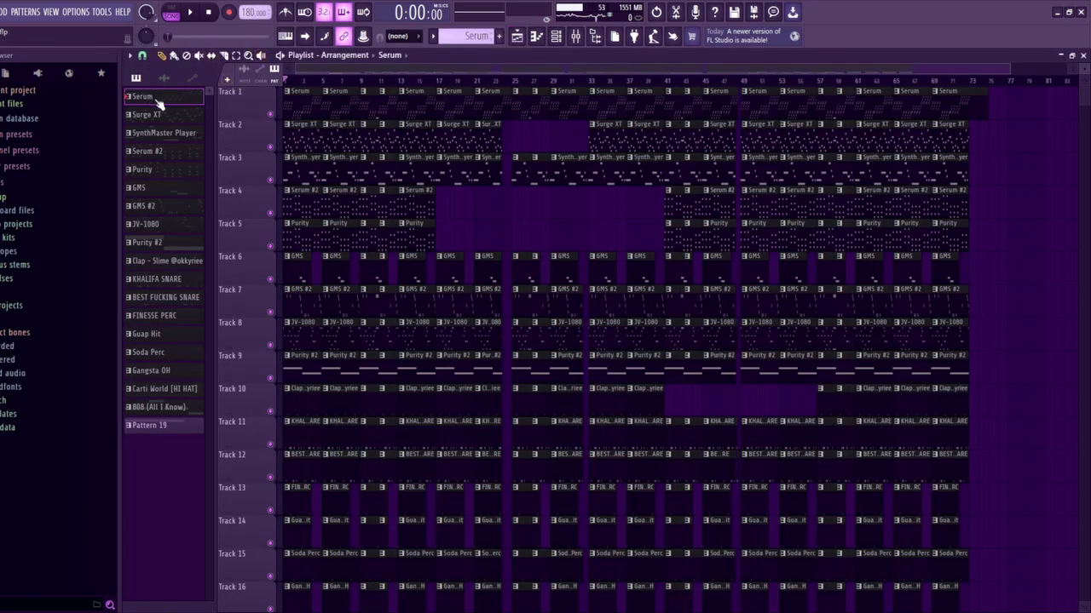
click(536, 36)
click(556, 36)
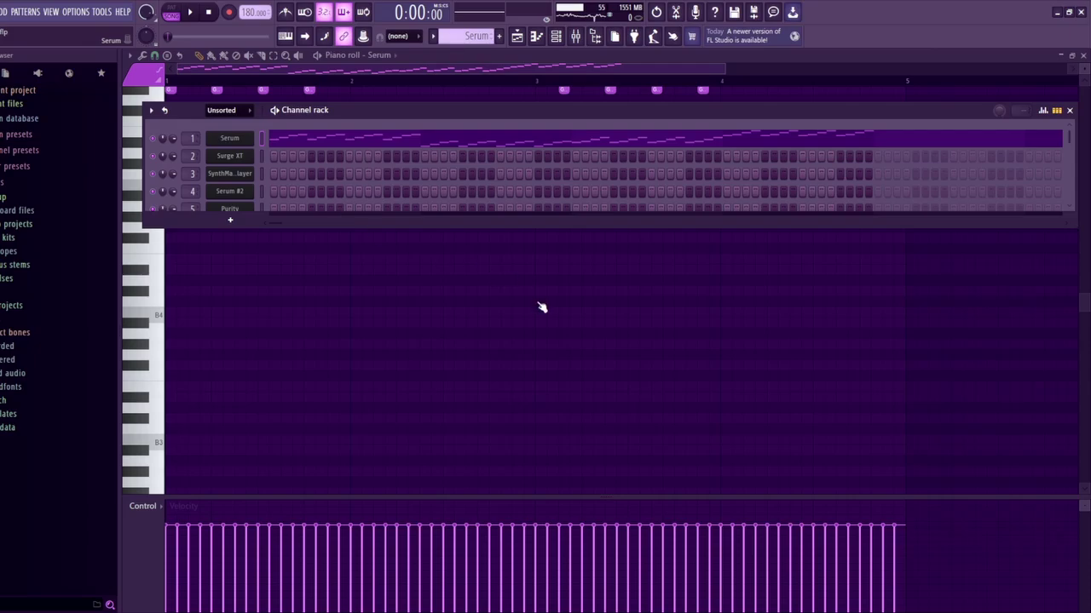
click(676, 421)
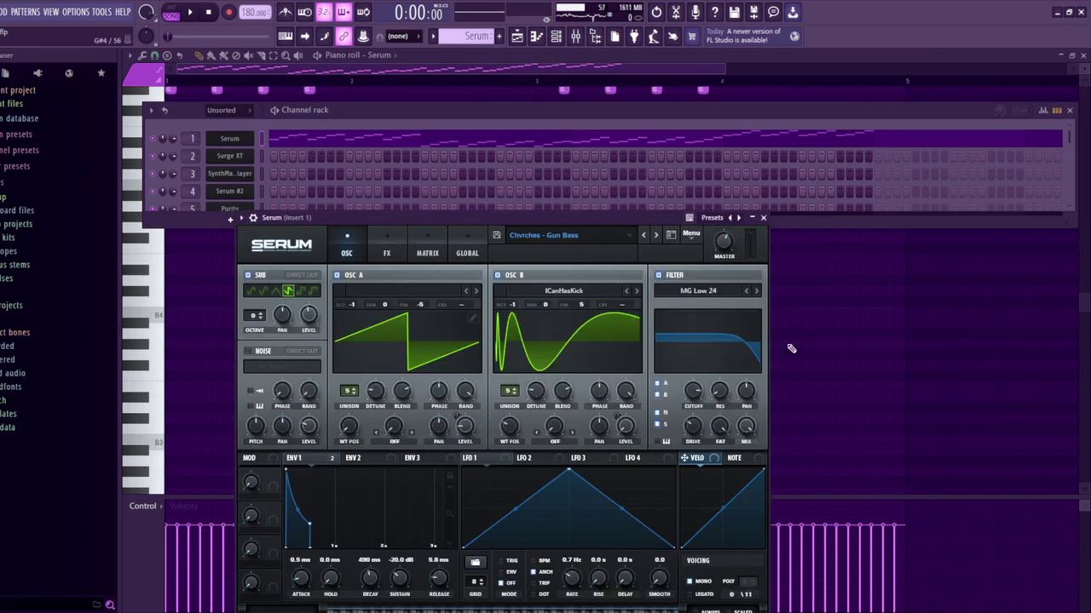
click(855, 334)
scroll(317, 163, up, 3)
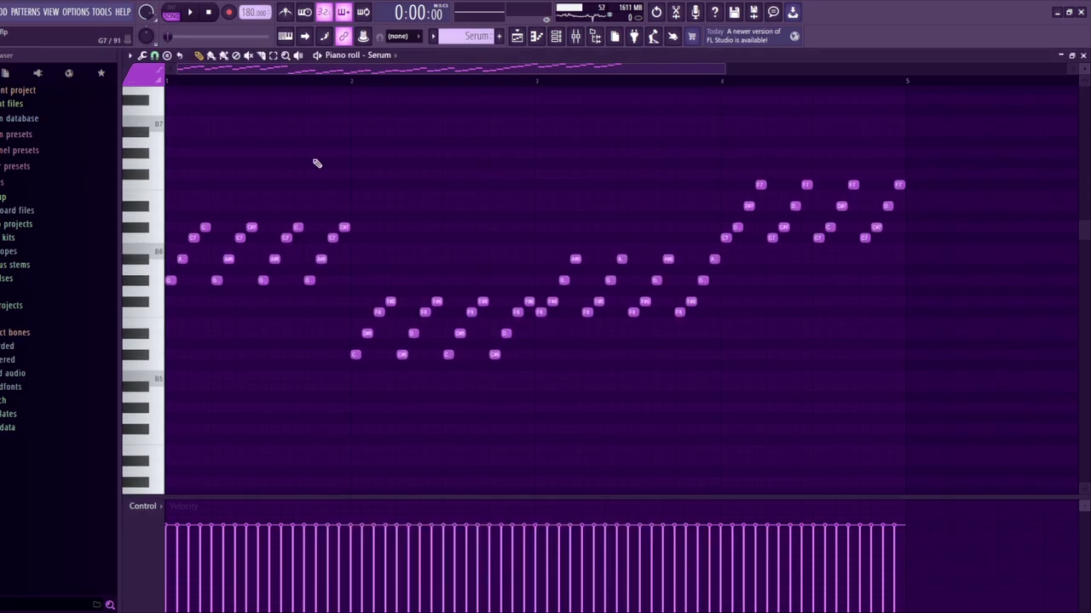
click(177, 11)
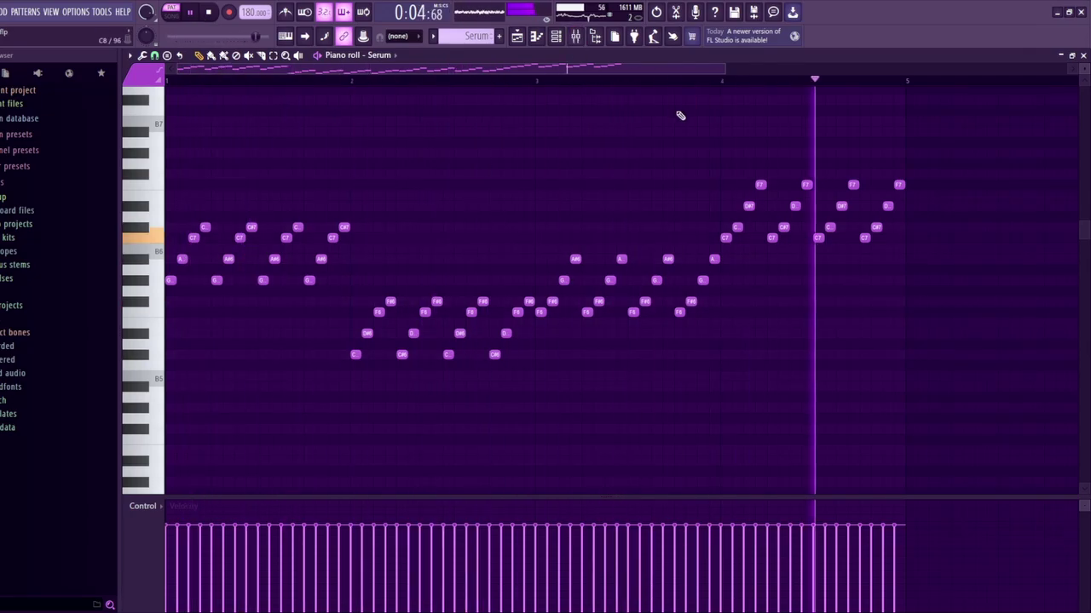
key(space)
Check the ValhallaVintageVerb settings on the Serum channel's mixer Insert 1
key(F9)
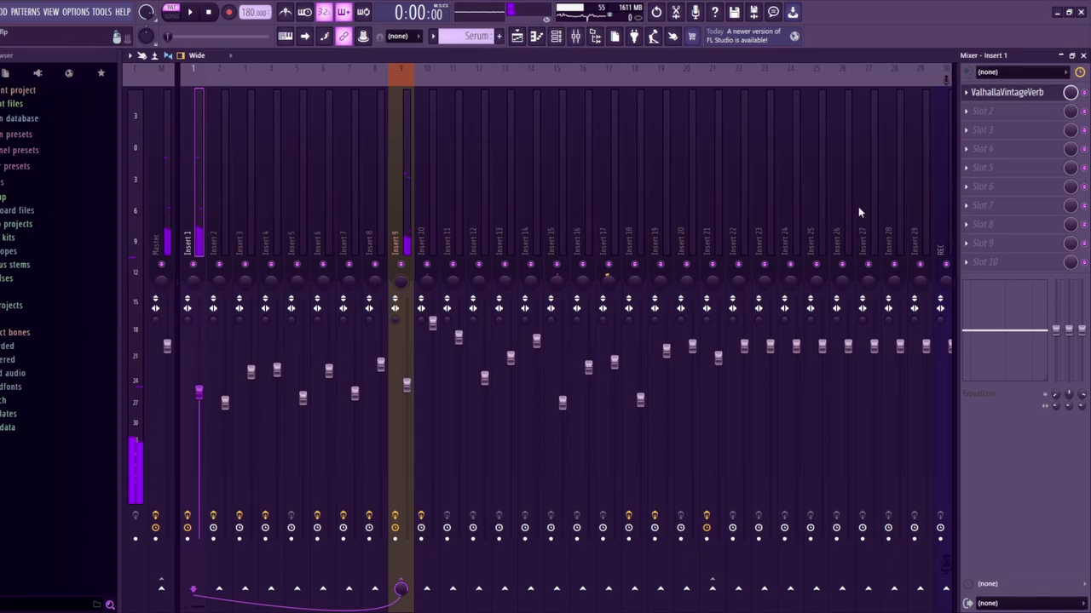
click(1026, 93)
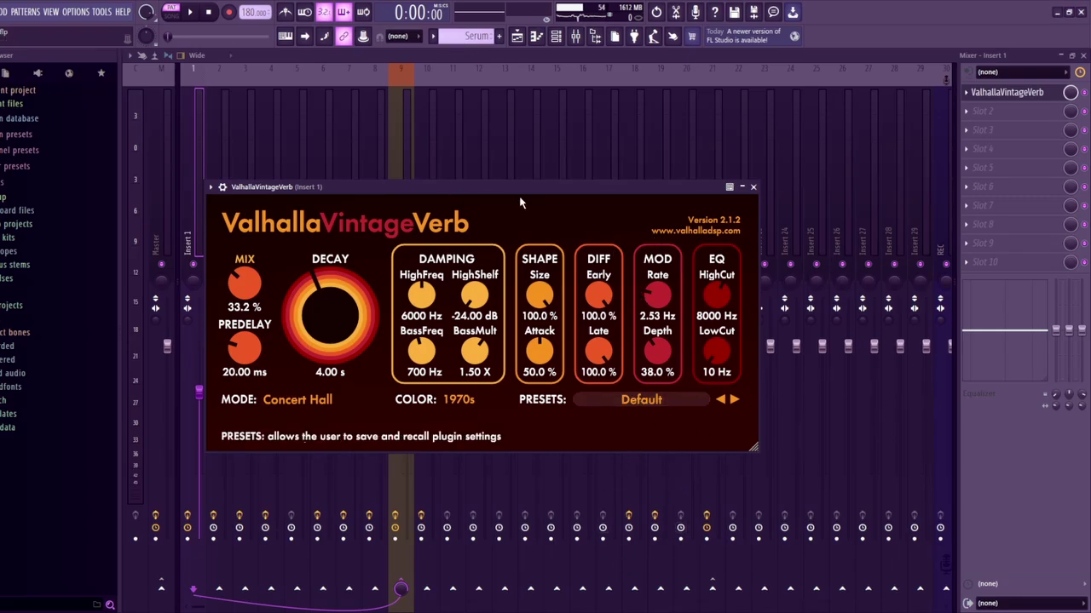
click(752, 187)
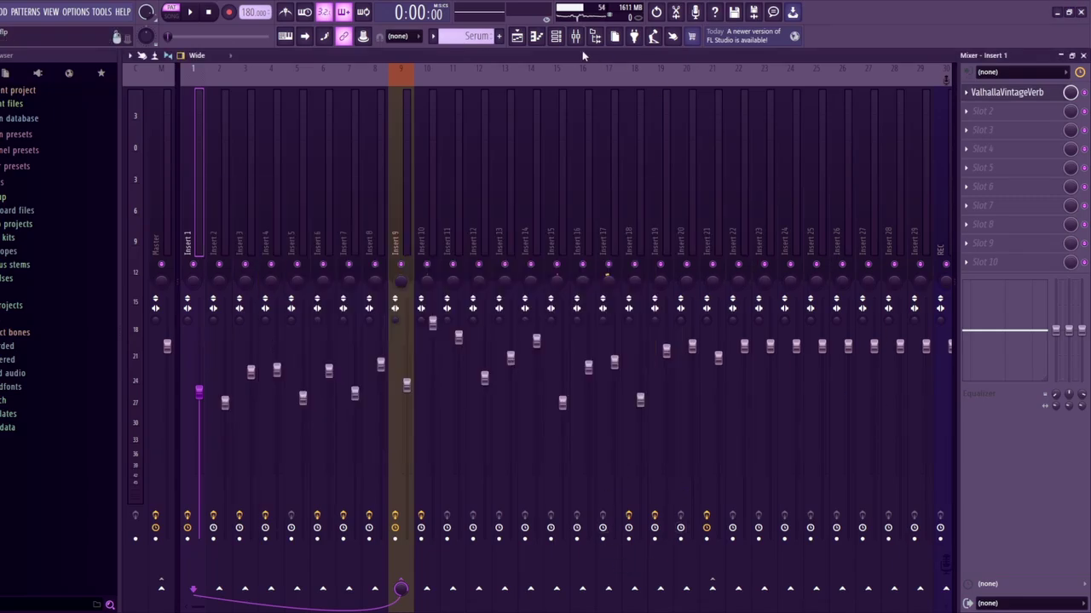
Show the Surge XT pattern's notes in the piano roll and check the Surge XT channel's synth patch settings
click(517, 36)
click(536, 35)
scroll(476, 36, down, 1)
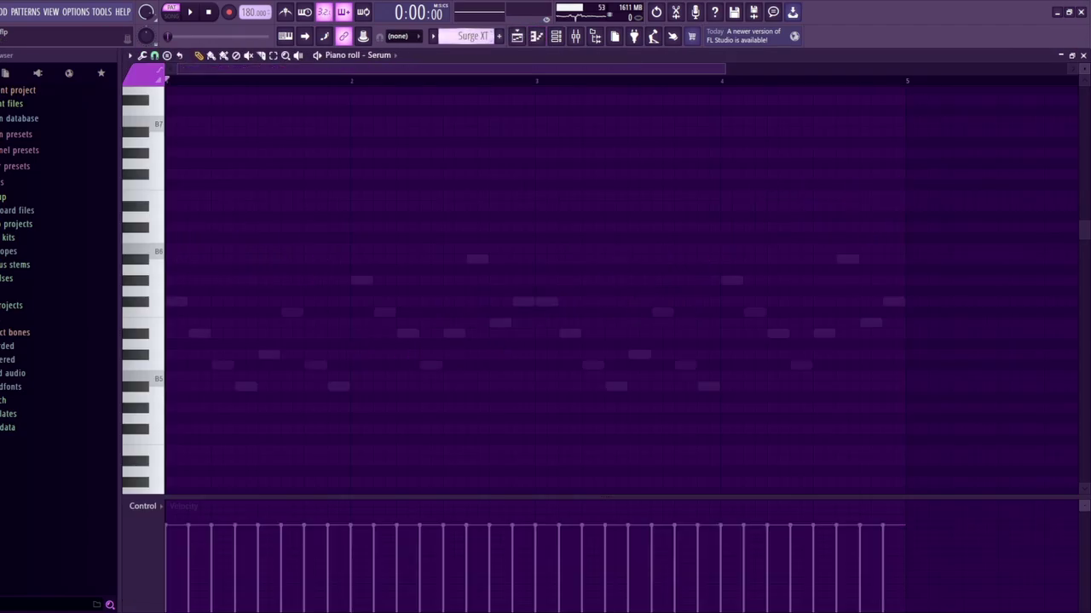
click(555, 36)
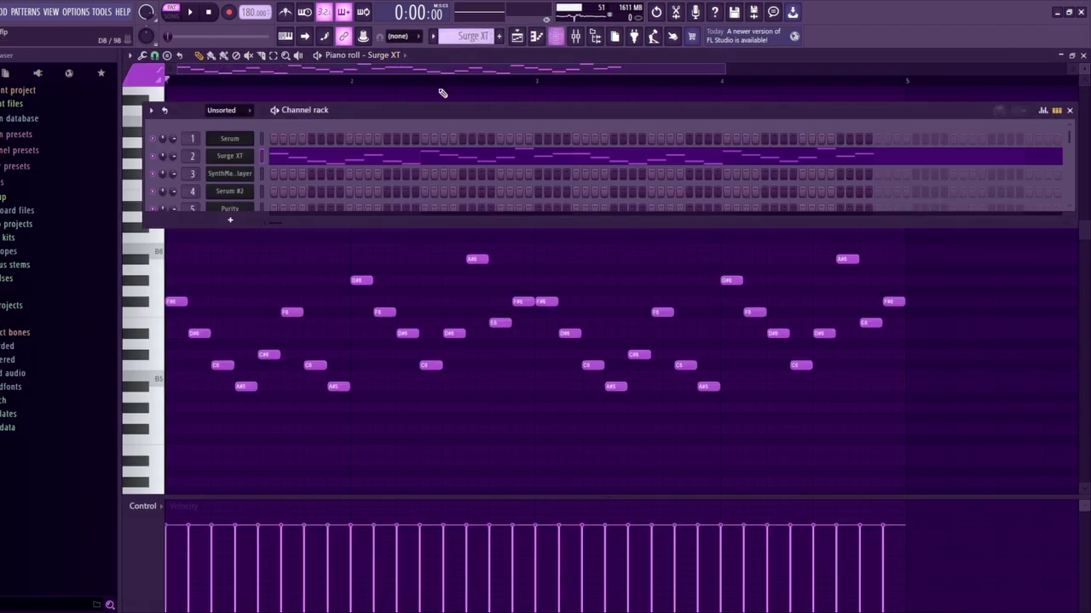
click(215, 161)
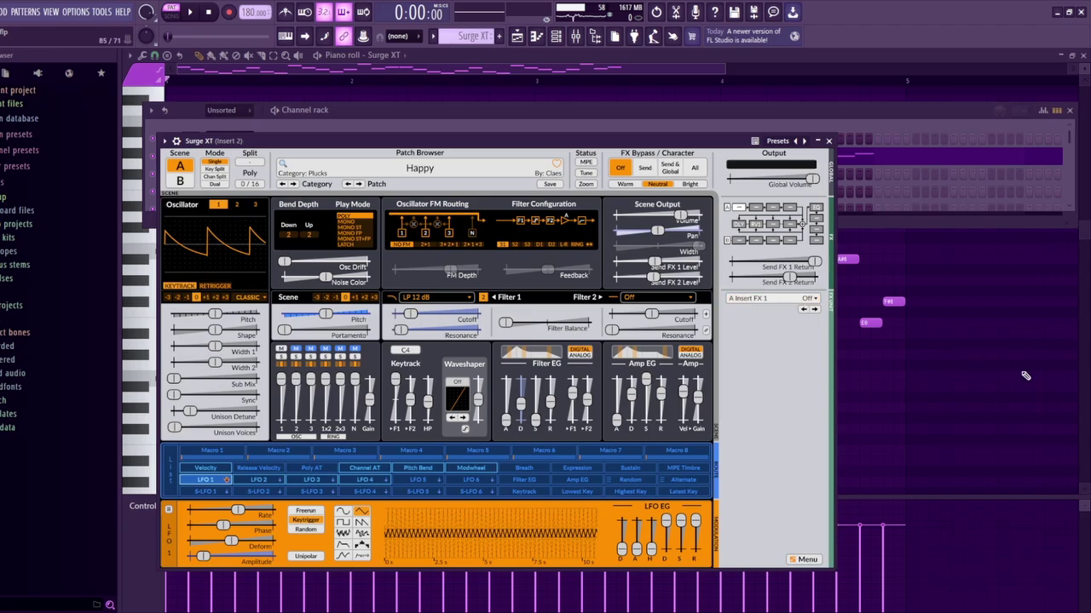
Play the Surge XT pattern repeatedly in the piano roll and examine its melody notes
key(F7)
key(space)
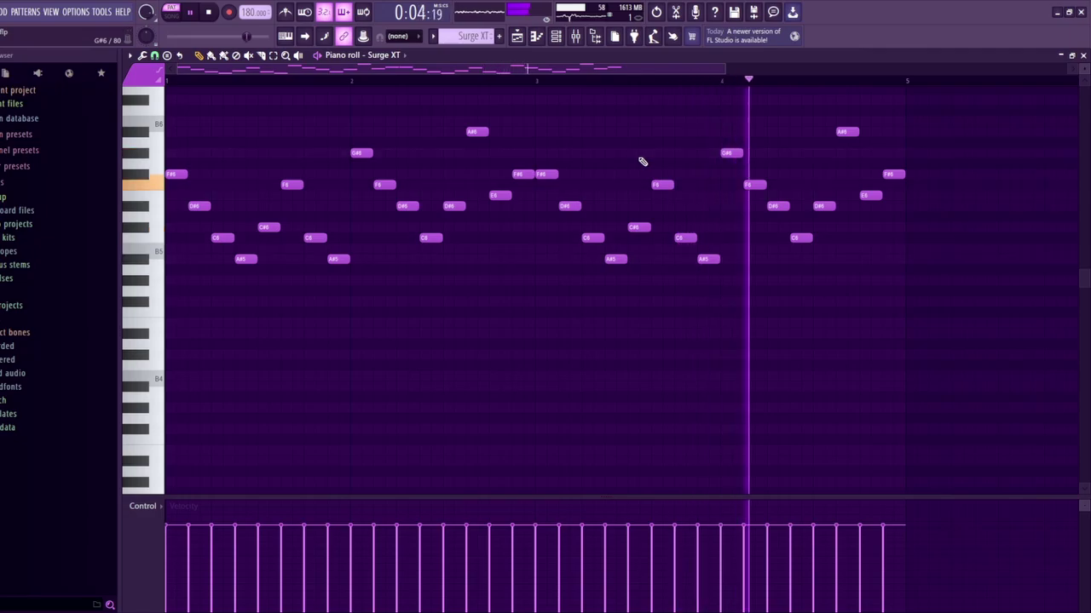
click(208, 14)
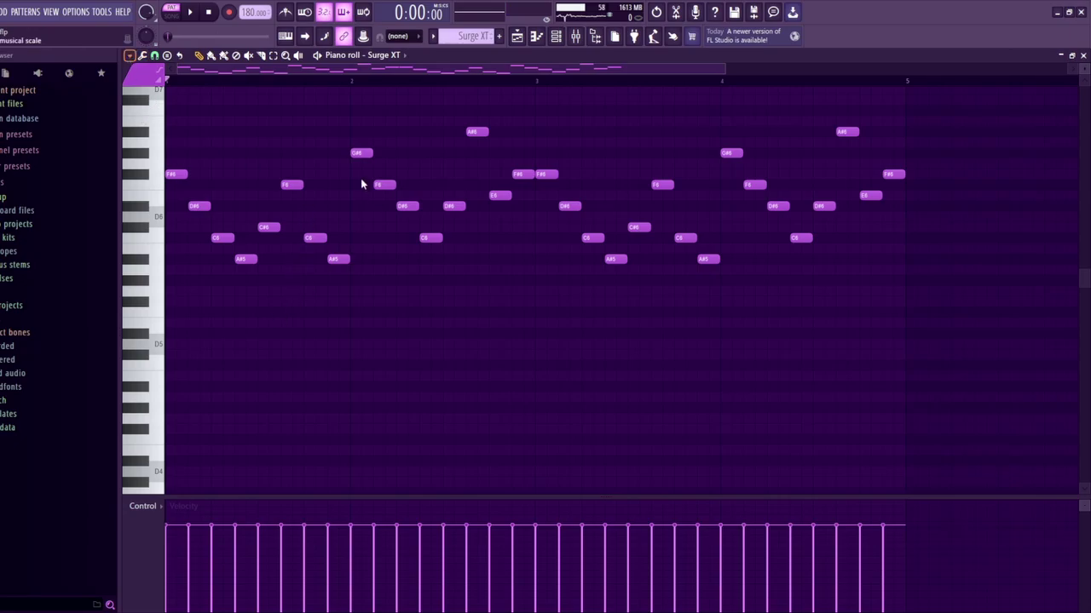
scroll(389, 140, up, 3)
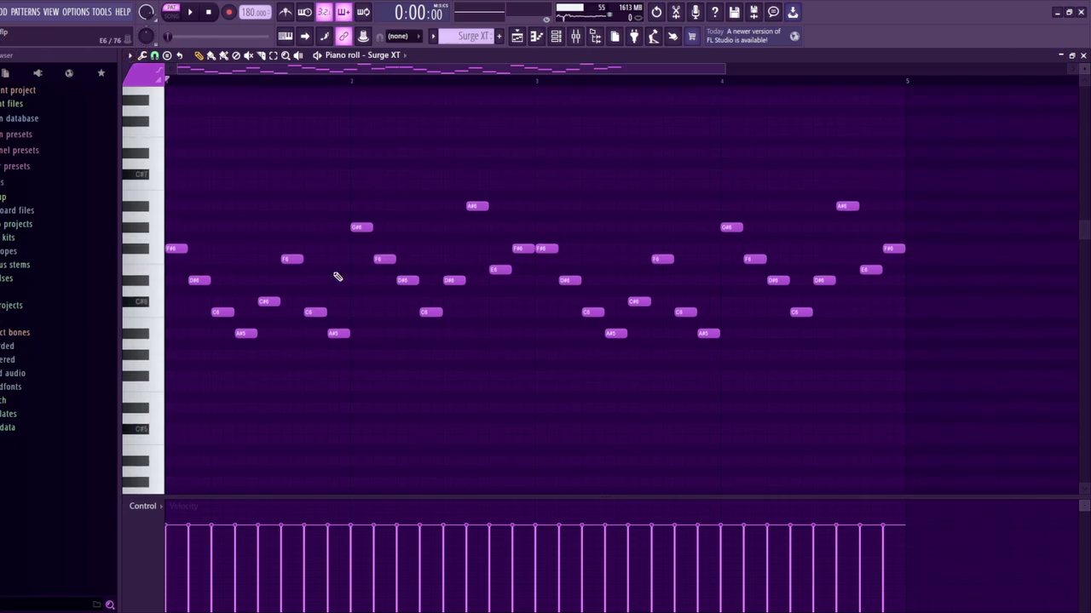
key(space)
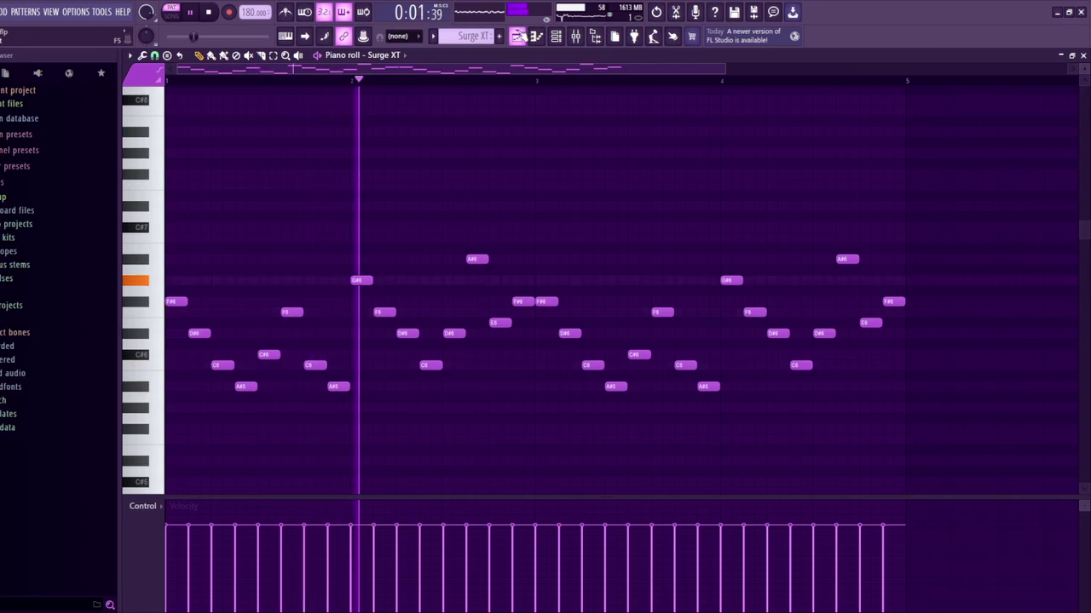
key(space)
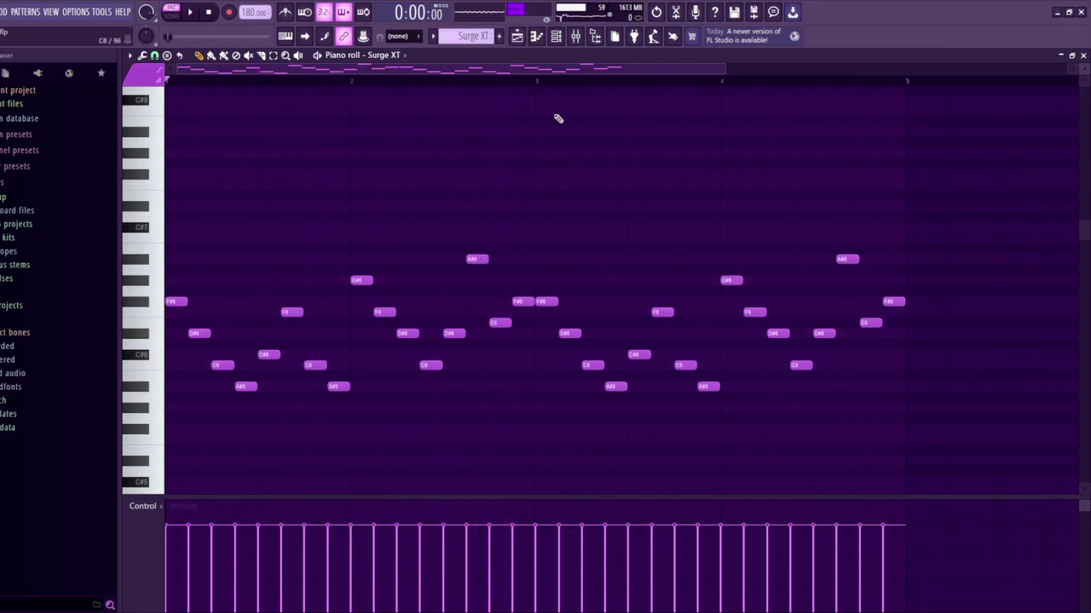
mouse_move(496, 324)
mouse_down()
mouse_move(497, 312)
mouse_move(497, 322)
mouse_up()
click(191, 13)
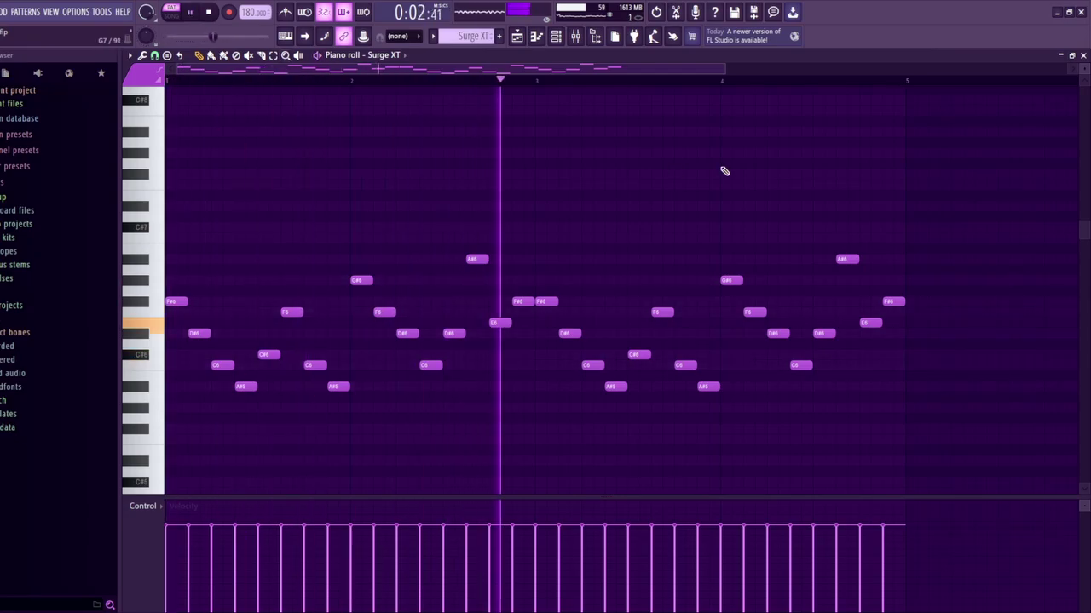
key(space)
Look over the playlist arrangement and show the SynthMaster Player pattern's notes in the piano roll
click(517, 35)
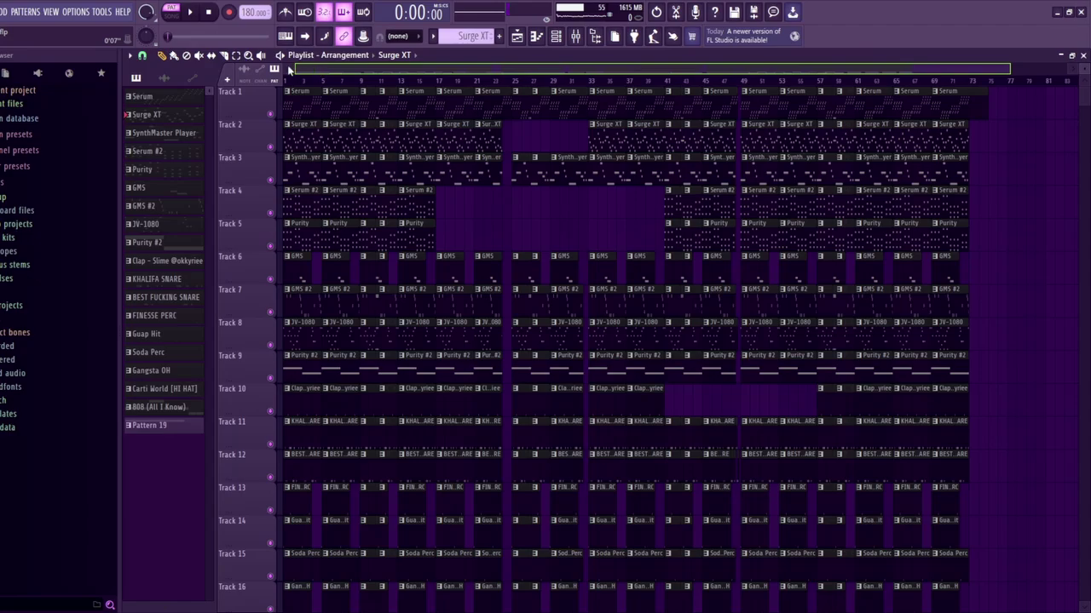
click(536, 36)
key(ctrl+z)
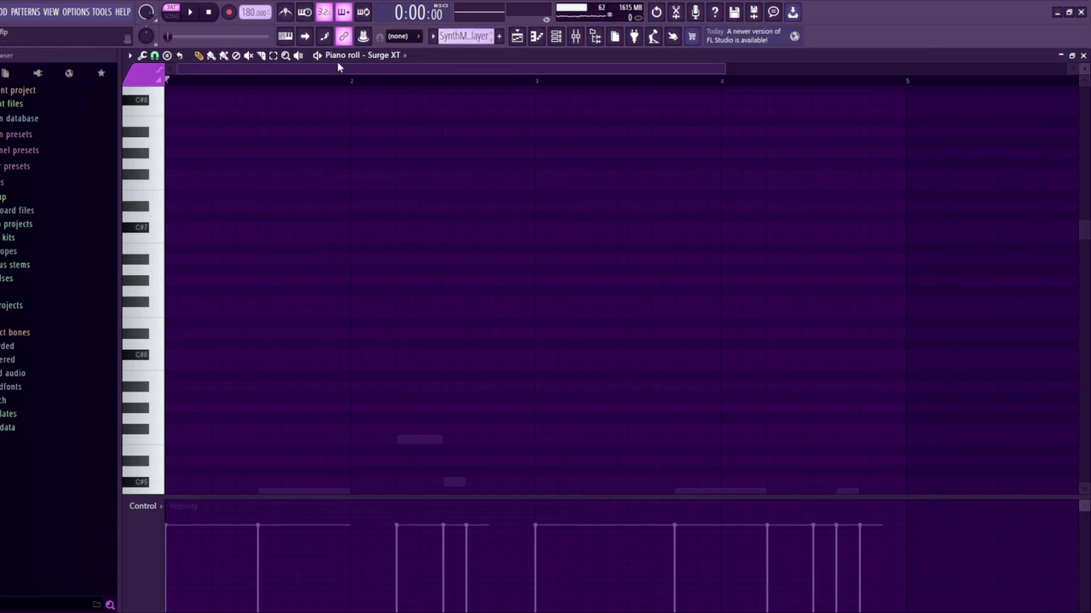
key(ctrl+z)
scroll(448, 351, down, 5)
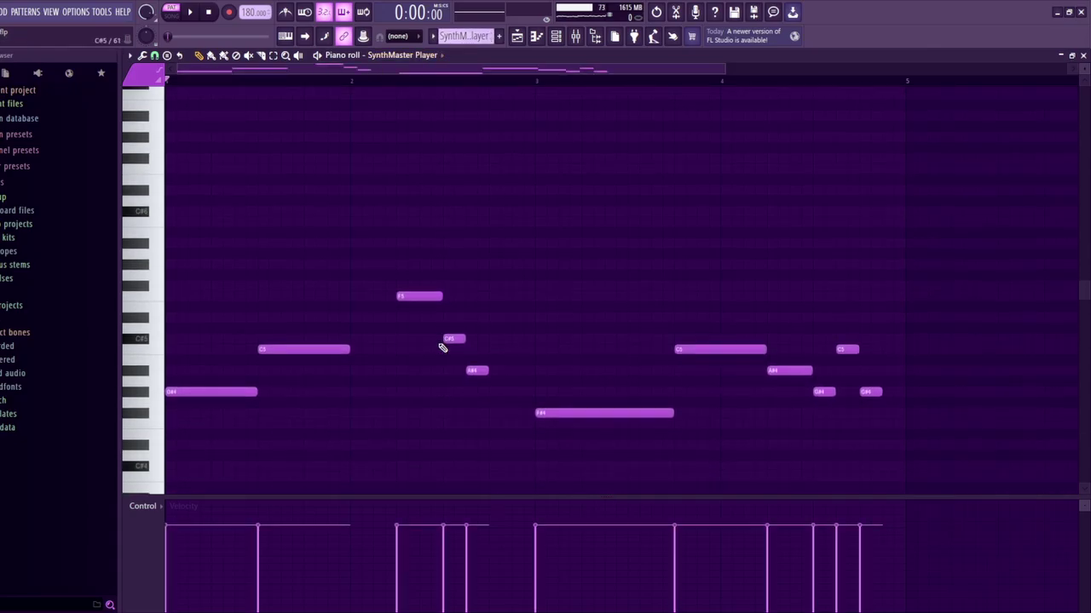
Check the preset and effects routing of the SynthMaster Player channel from the channel rack
click(555, 36)
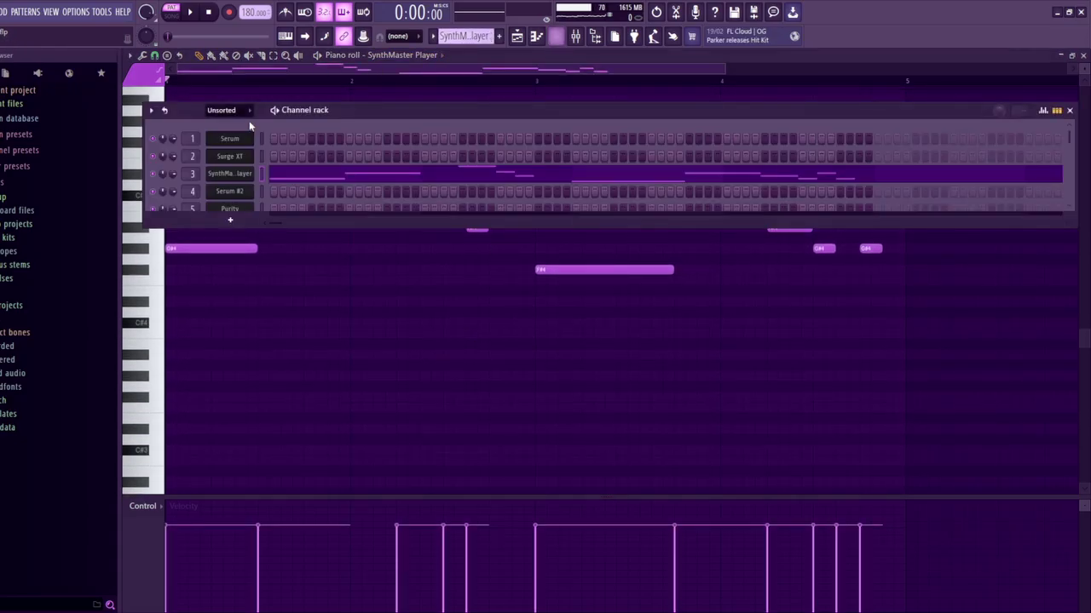
click(229, 173)
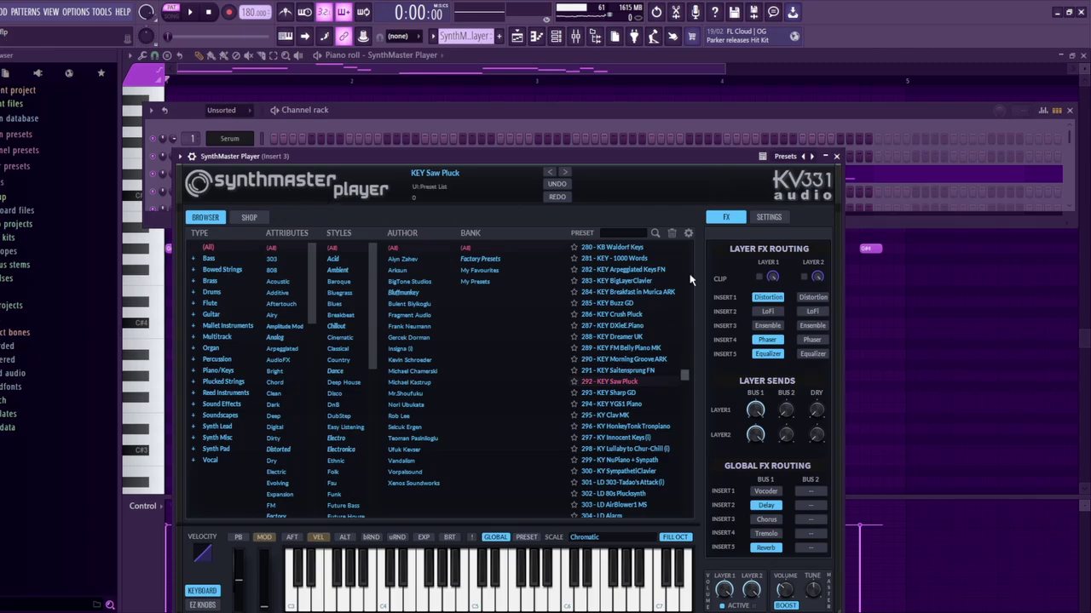
drag(573, 147, 558, 100)
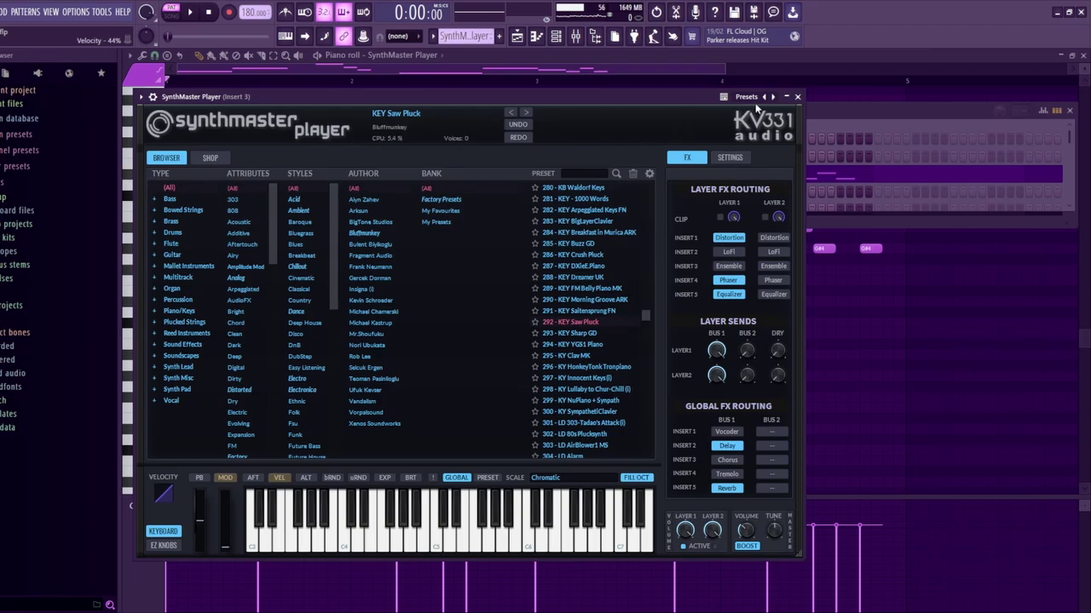
key(Escape)
key(Escape)
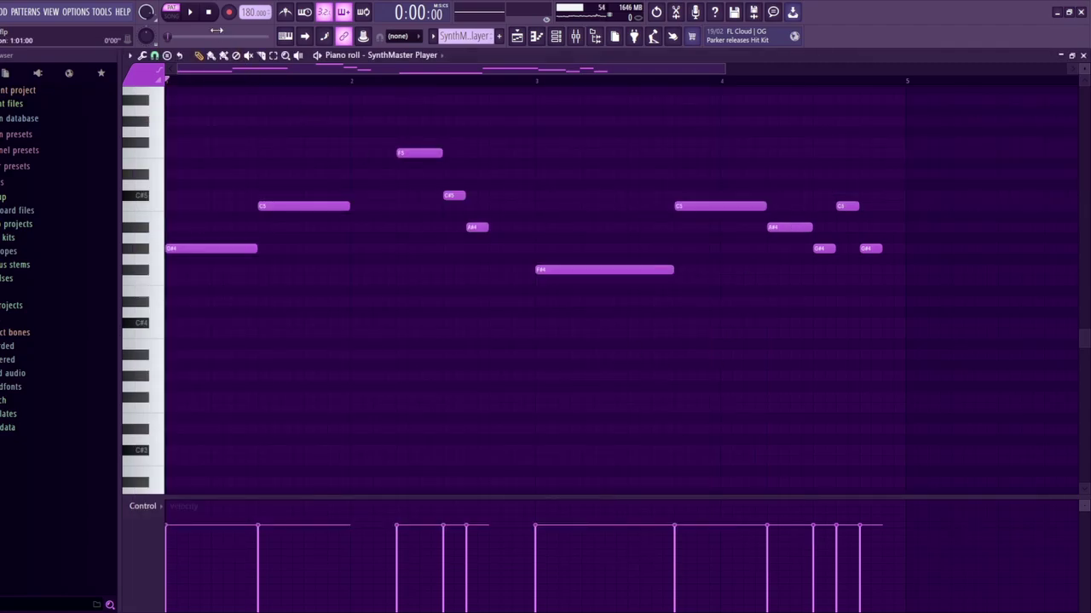
Check the Fruity Delay 3 settings on mixer Insert 3 and the effects chain on Insert 2
click(575, 36)
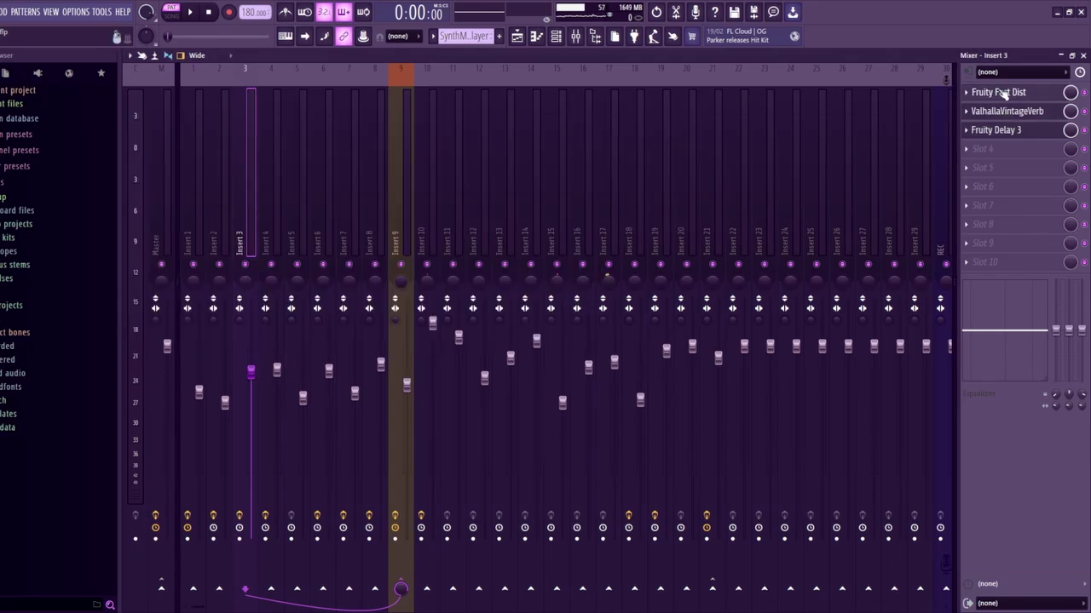
mouse_move(998, 94)
click(995, 130)
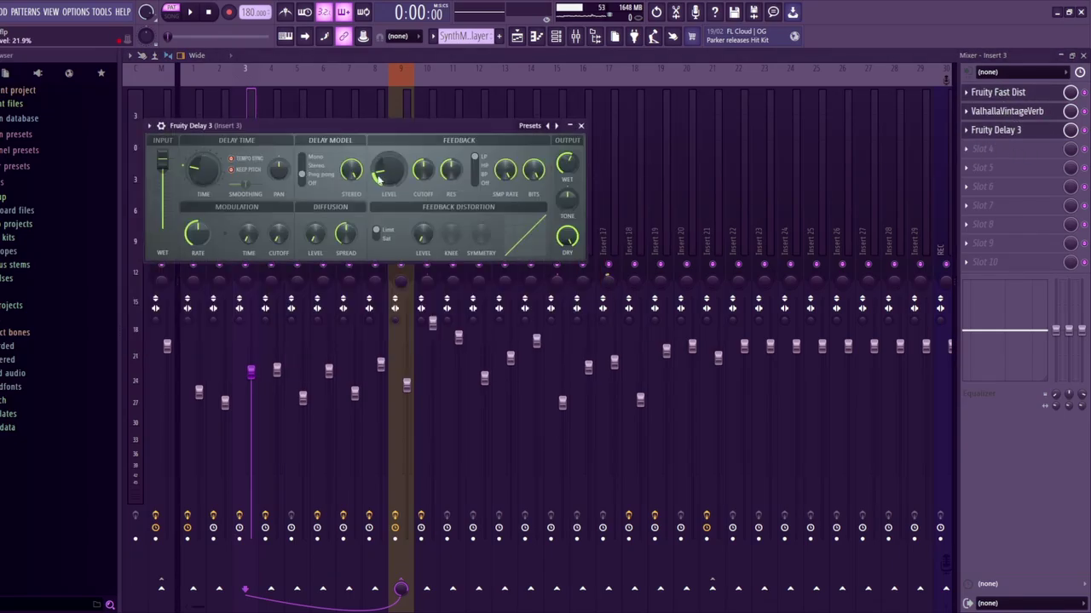
click(213, 112)
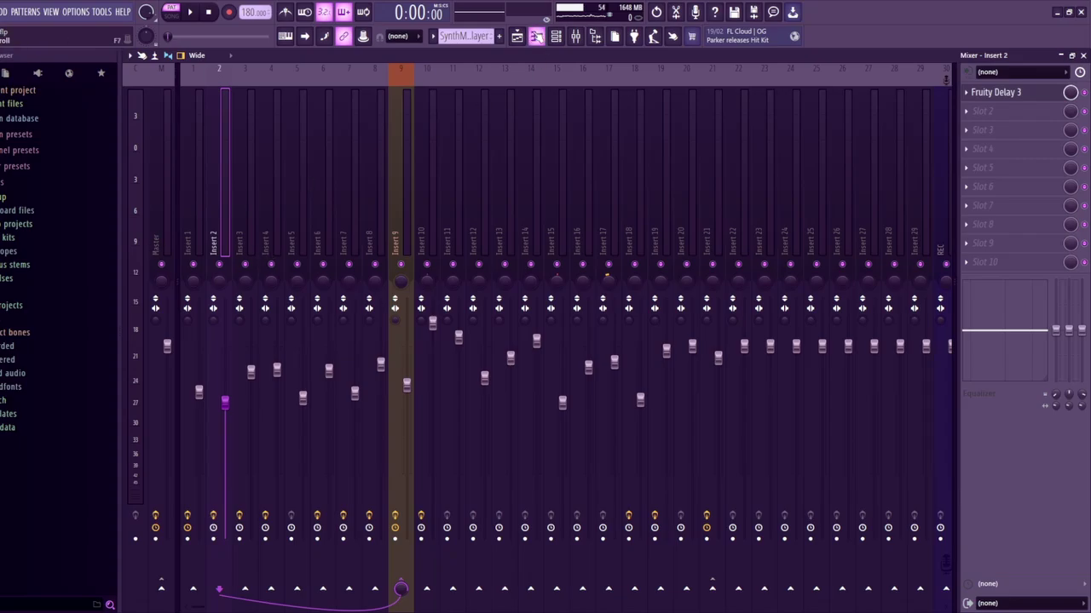
click(242, 155)
Play the SynthMaster Player pattern in the piano roll
key(F7)
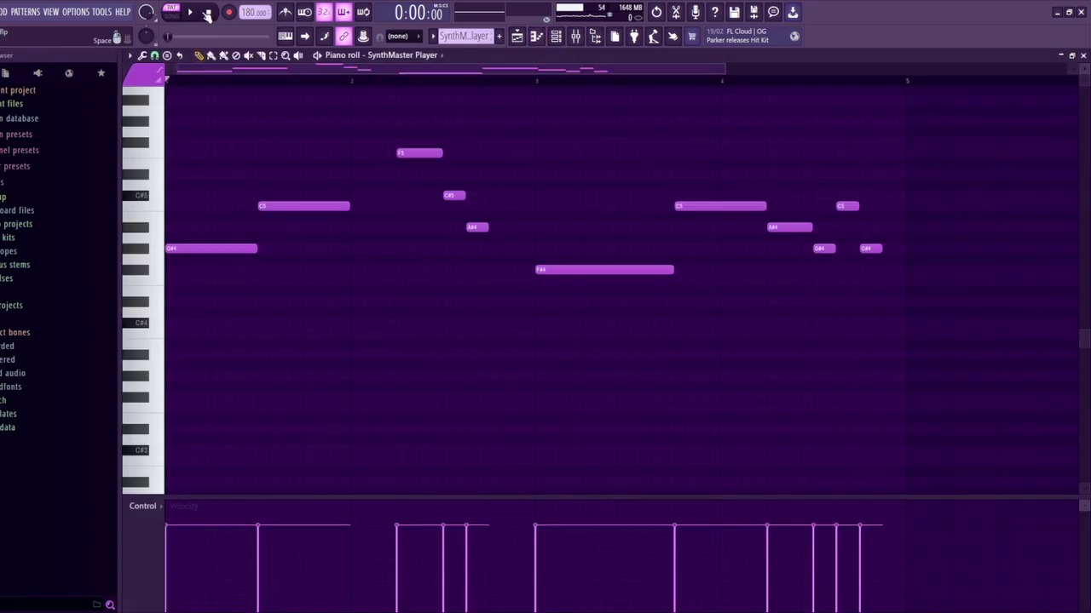
click(191, 12)
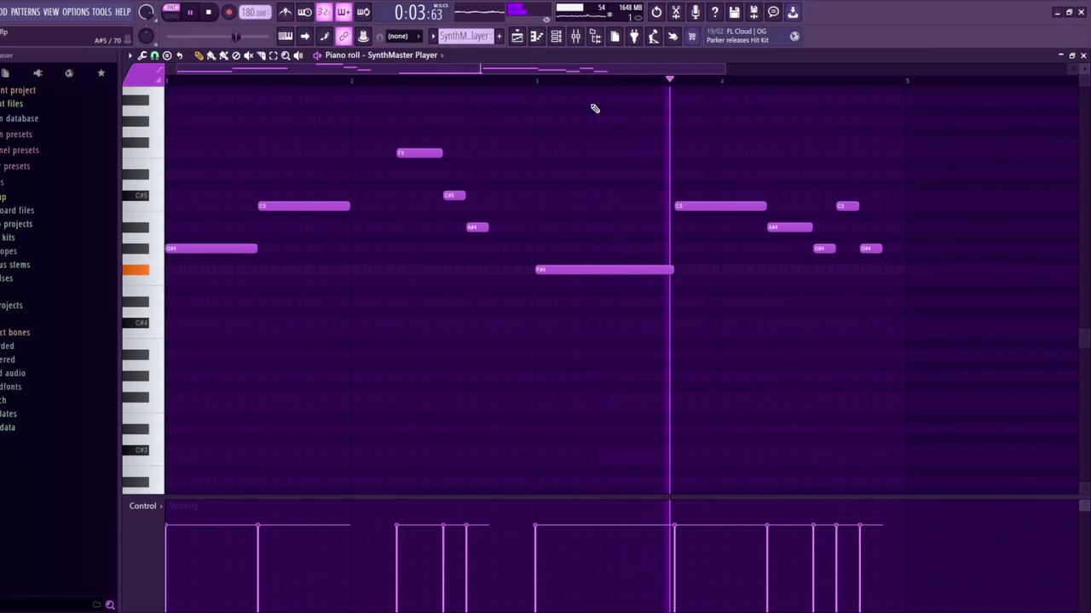
key(space)
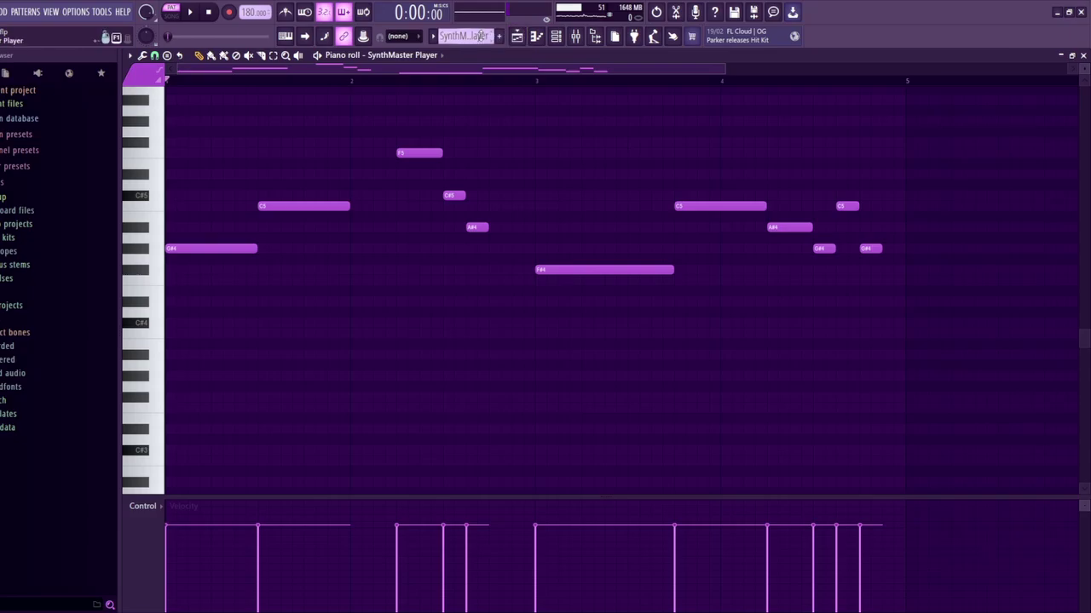
Show the Serum #2 pattern's notes in the piano roll and check the Serum #2 channel's synth settings
scroll(465, 36, down, 1)
scroll(396, 58, down, 1)
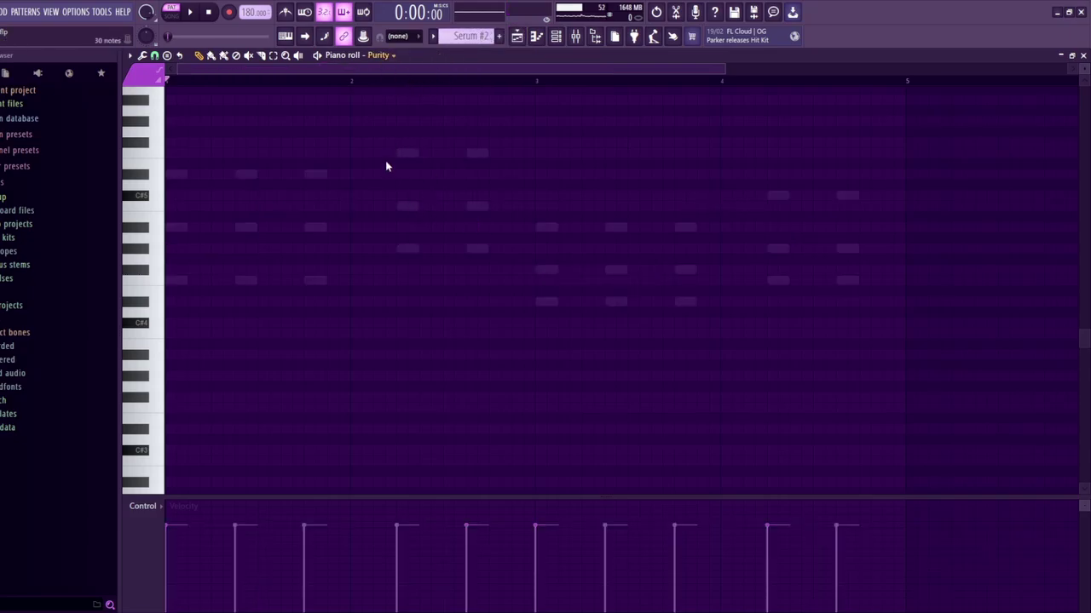
key(F6)
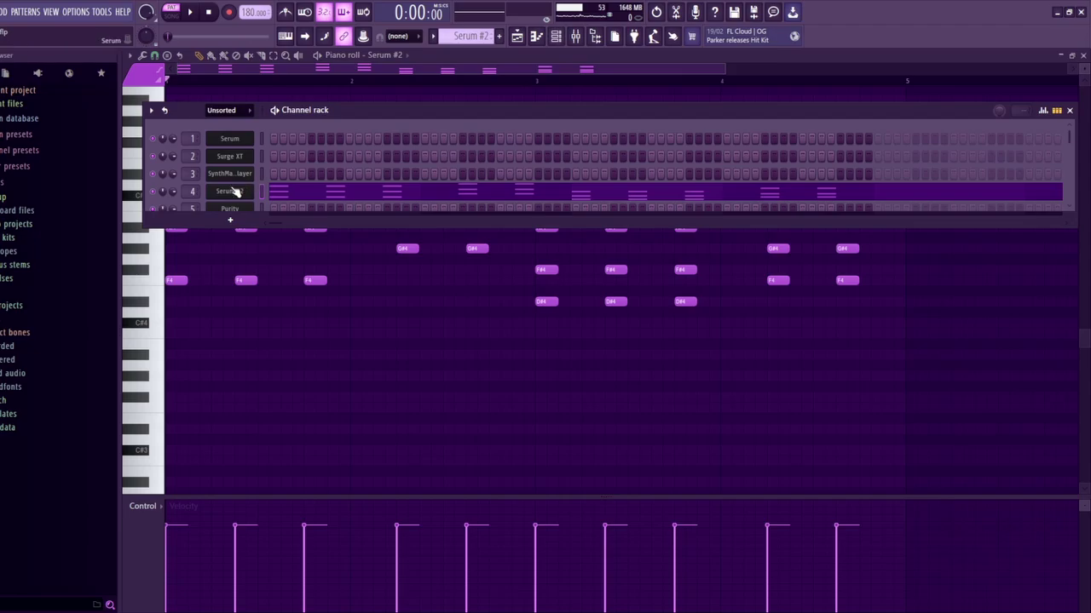
click(229, 191)
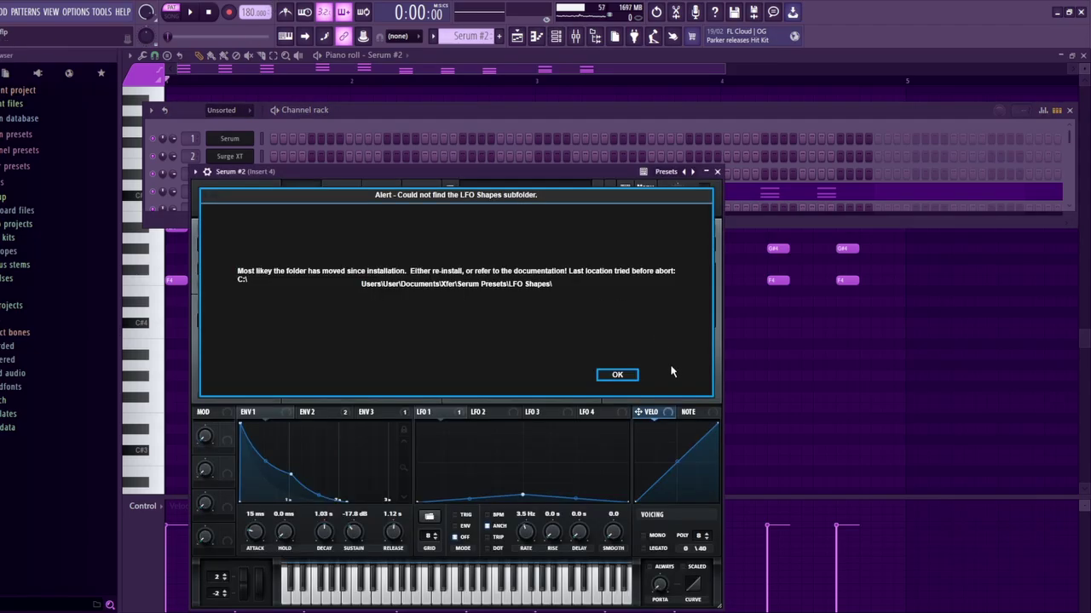
click(613, 372)
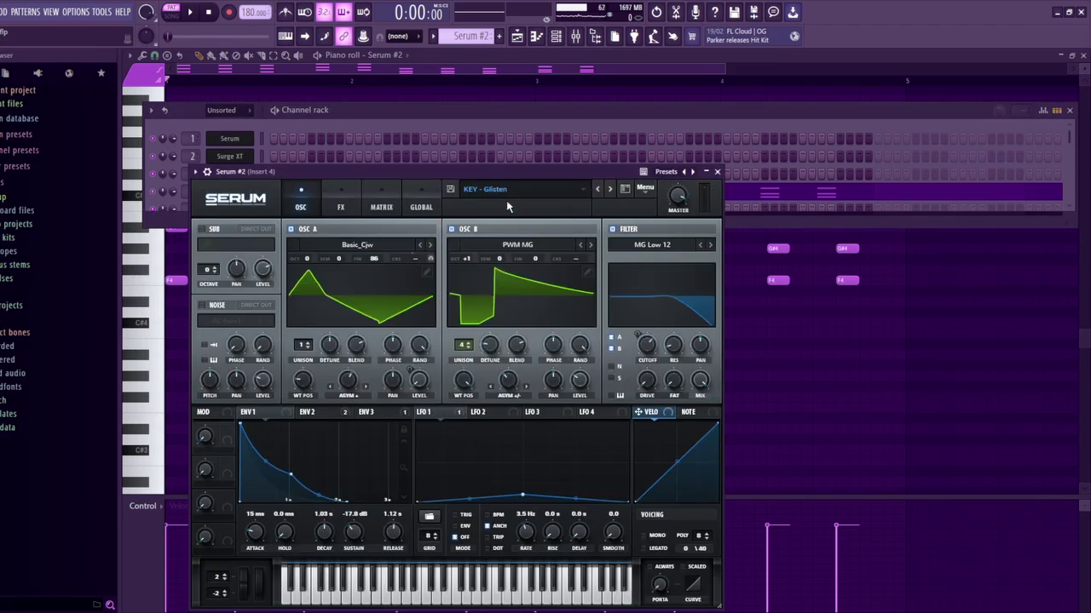
Play the Serum #2 chord pattern in the piano roll
key(F7)
key(space)
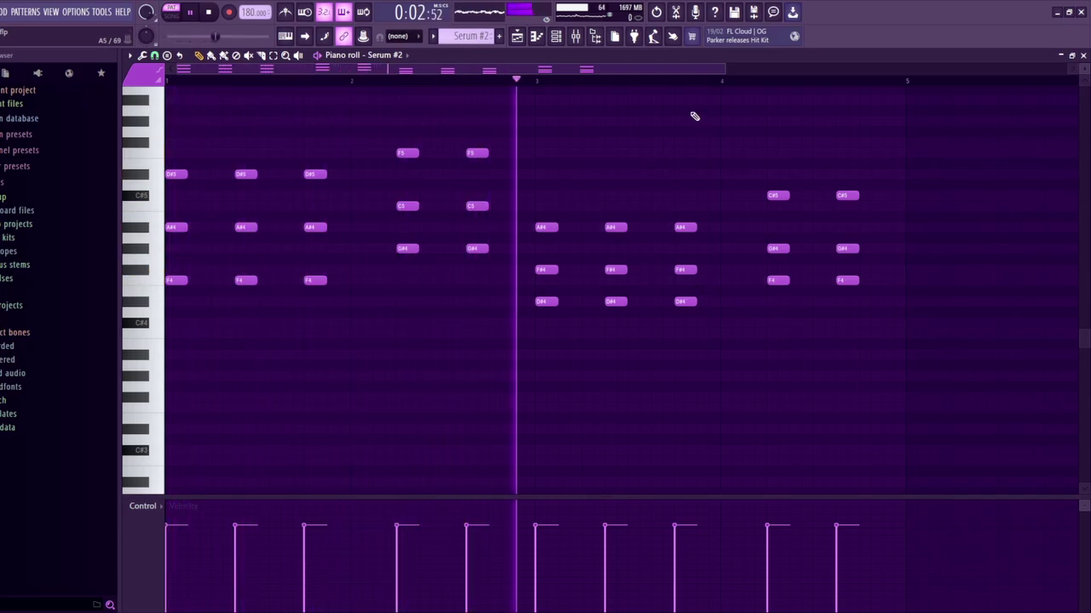
key(space)
Check the ValhallaVintageVerb and Fruity Delay 3 settings on mixer Insert 4
click(576, 38)
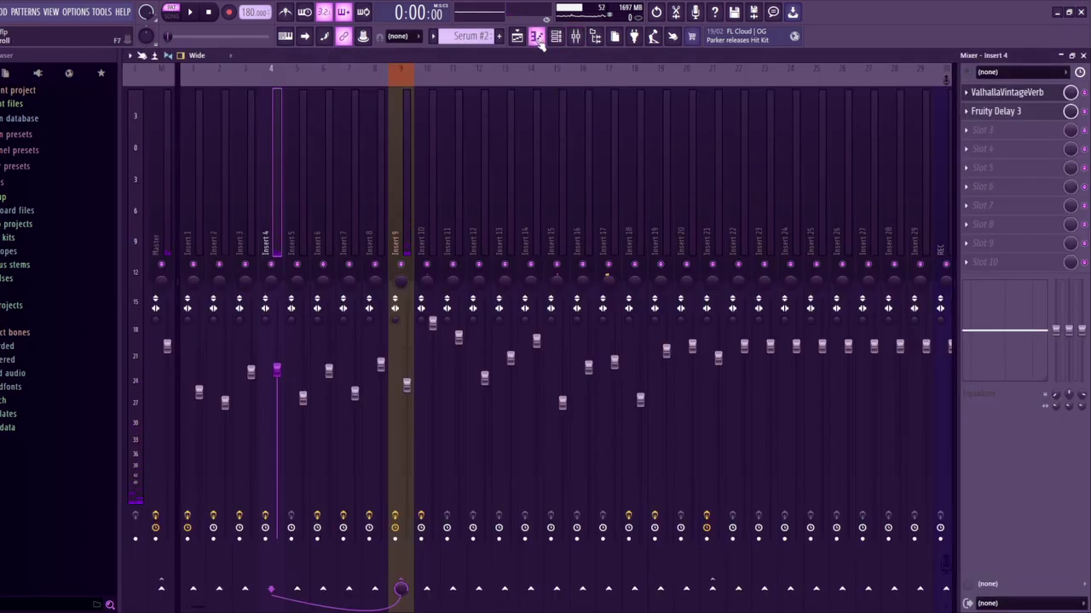
click(1011, 92)
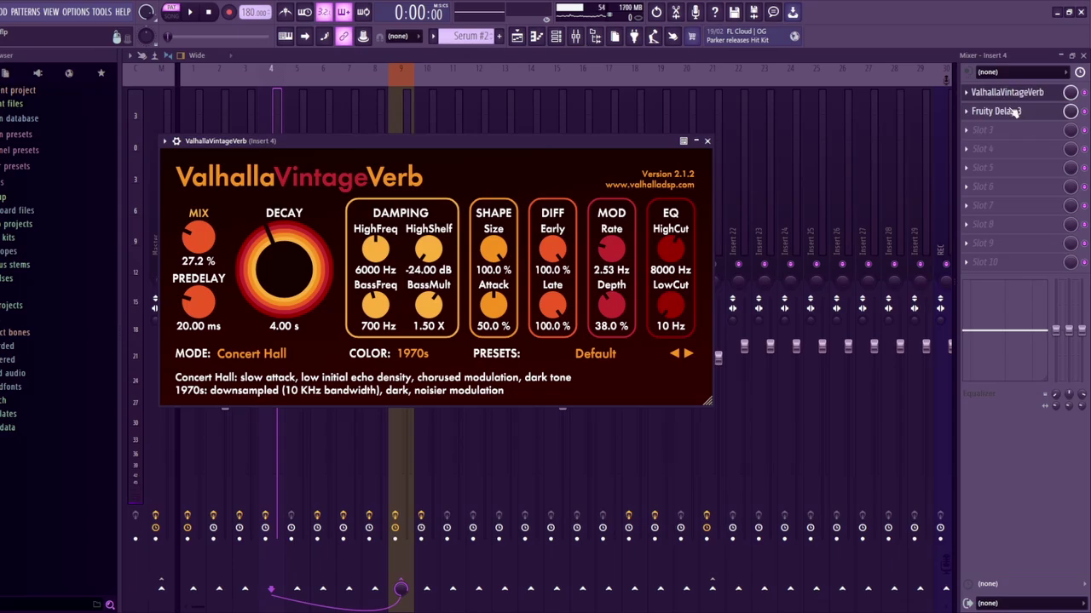
click(1014, 120)
click(1011, 122)
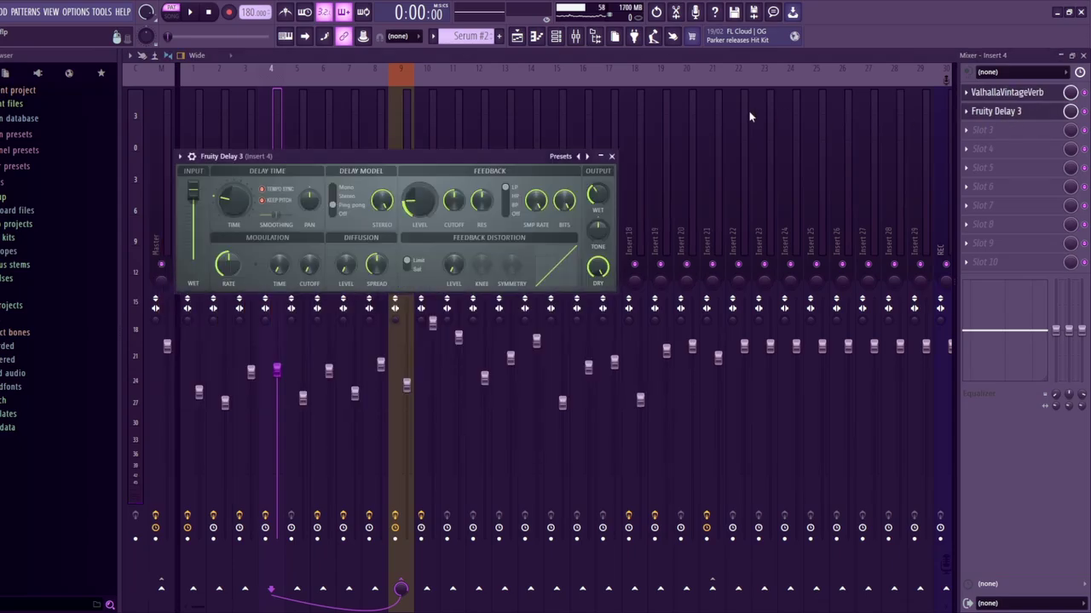
Show the Purity pattern's chords in the piano roll and play them
click(536, 36)
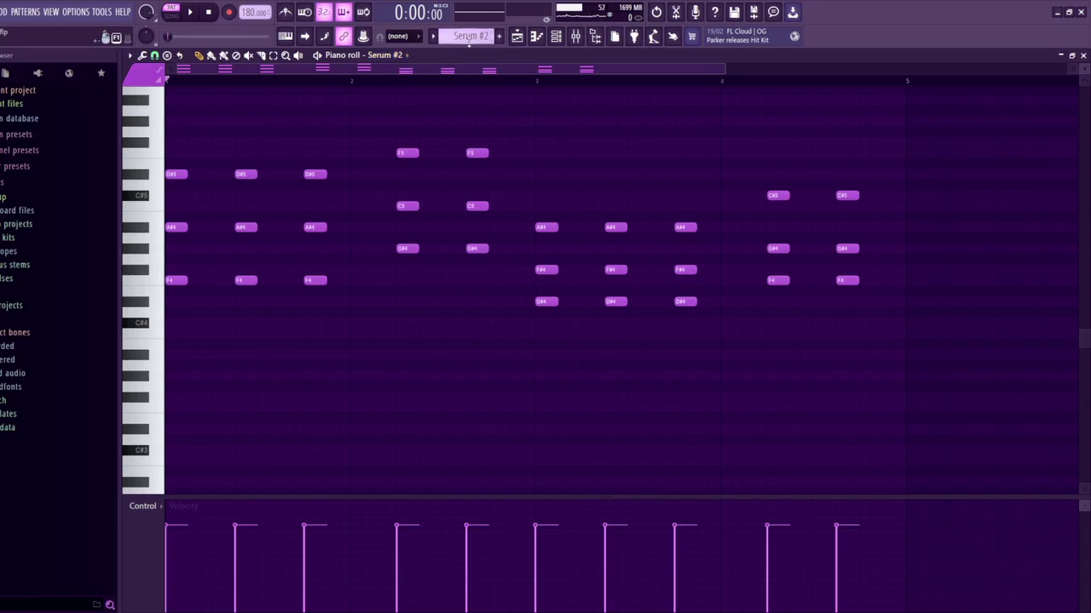
click(471, 35)
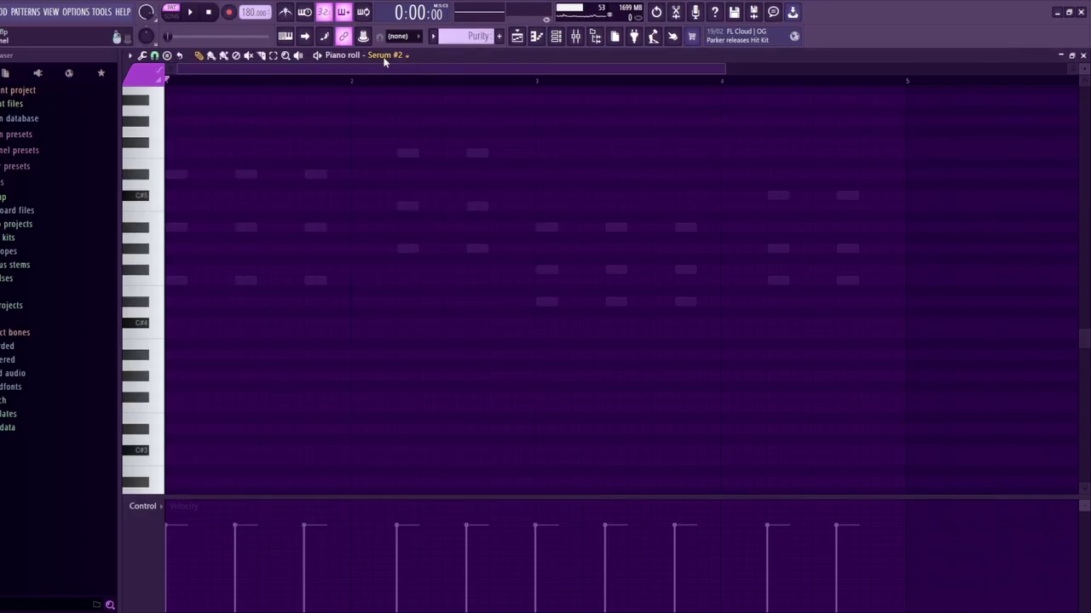
key(ctrl+v)
key(space)
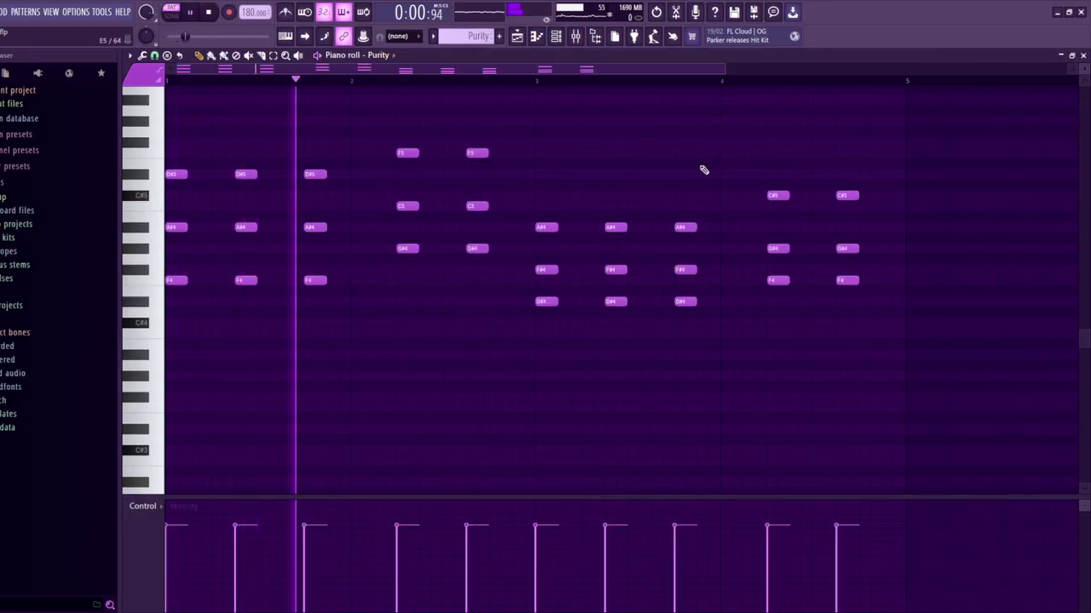
key(space)
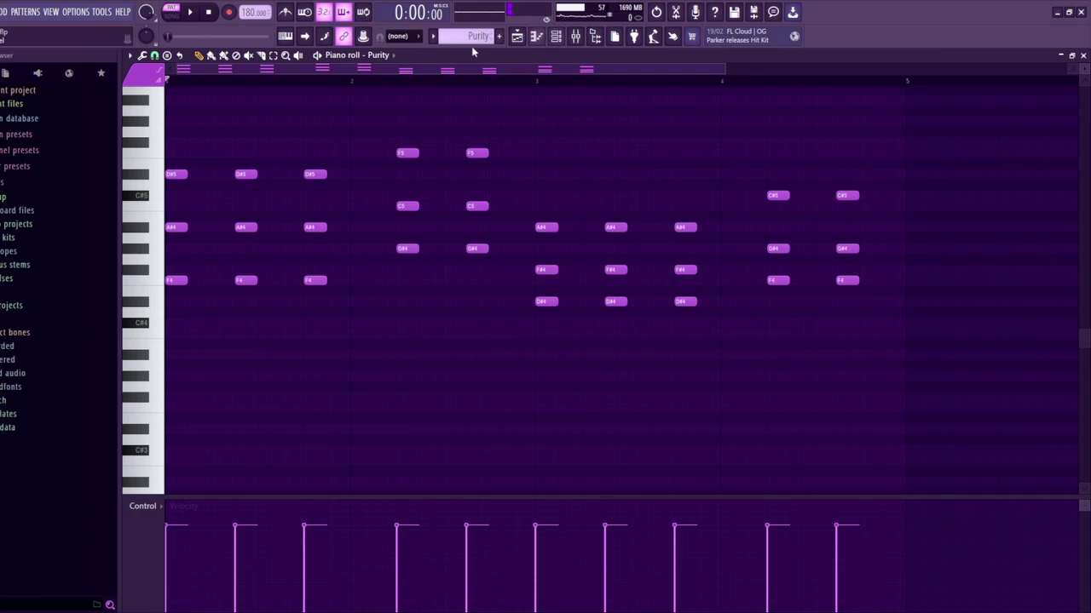
Show the GMS pattern's notes in the piano roll
key(ctrl+z)
click(376, 58)
click(390, 191)
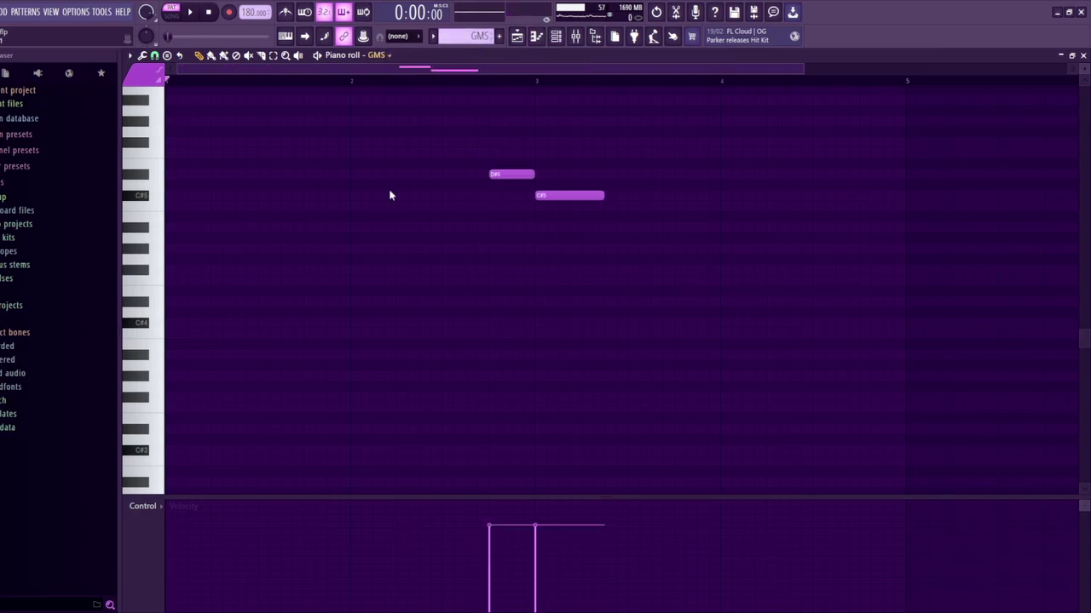
Inspect the GMS instrument's settings from the channel rack and browse its presets library
click(556, 36)
scroll(247, 183, down, 3)
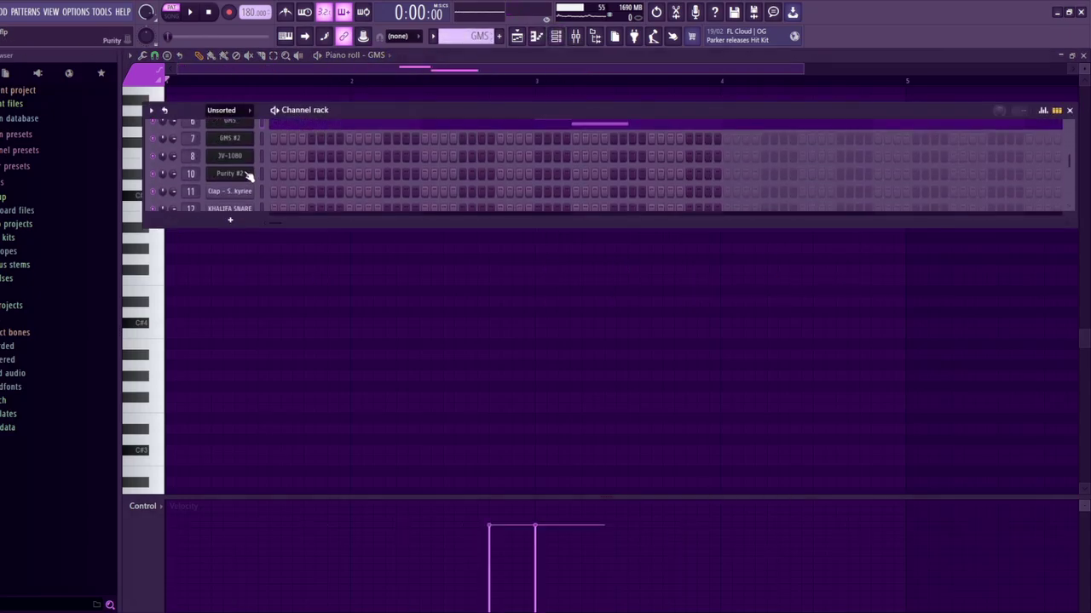
click(242, 173)
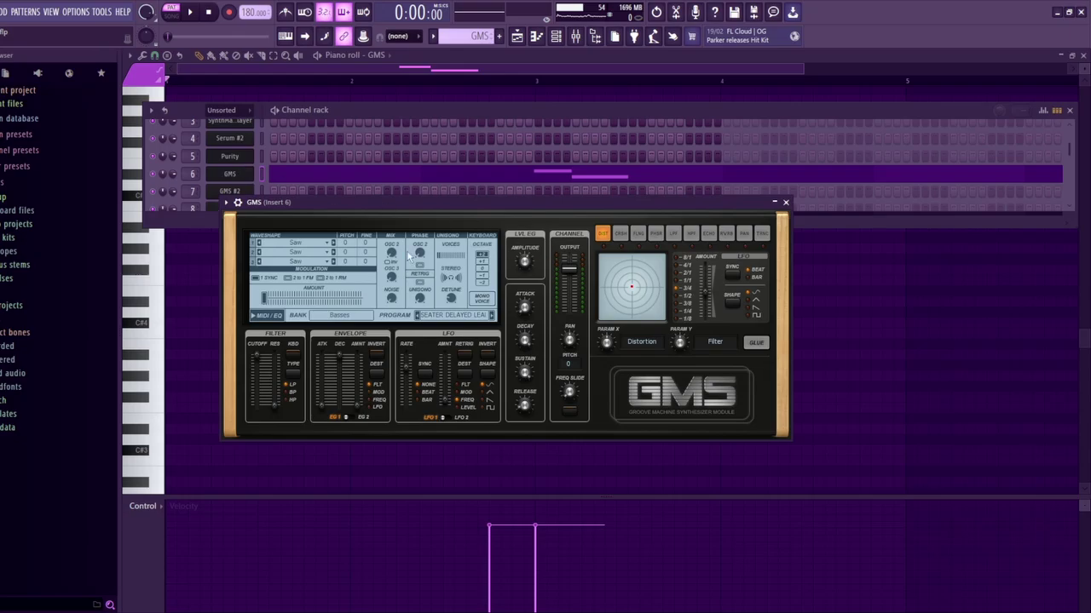
click(447, 317)
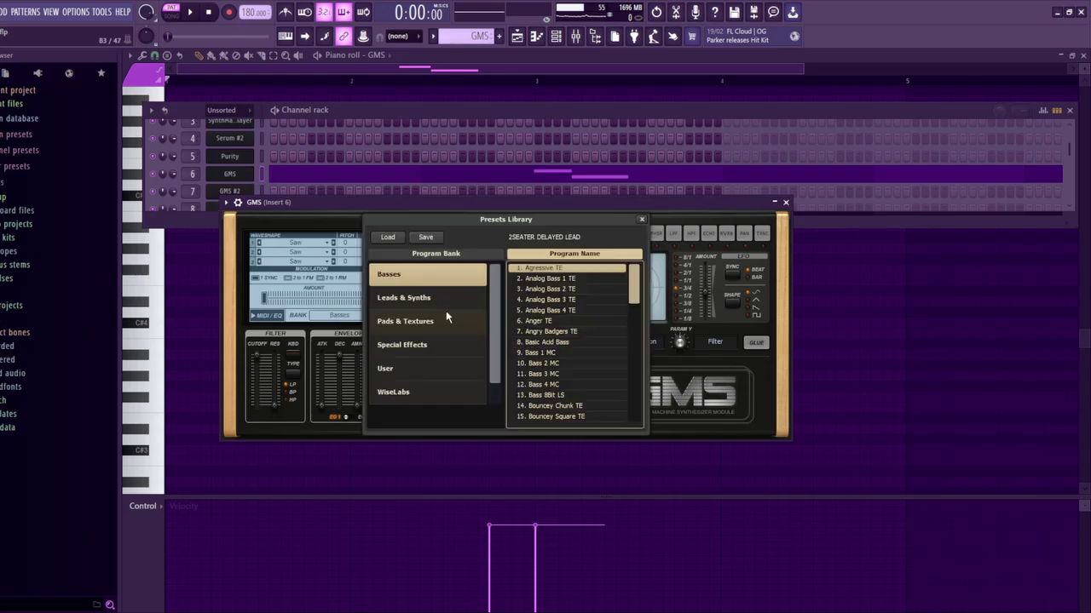
drag(494, 367, 494, 409)
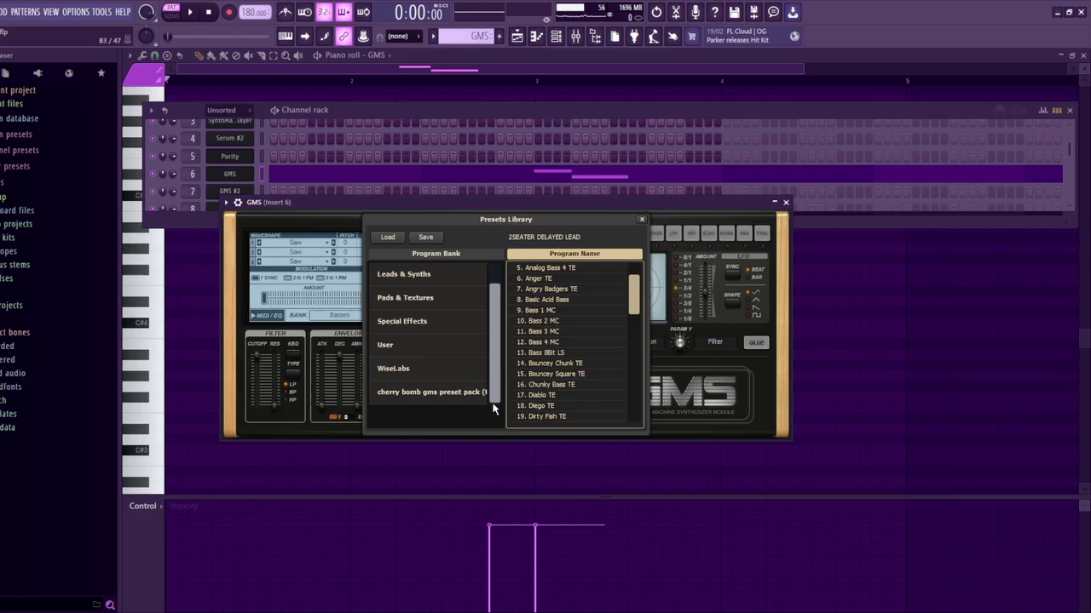
click(641, 220)
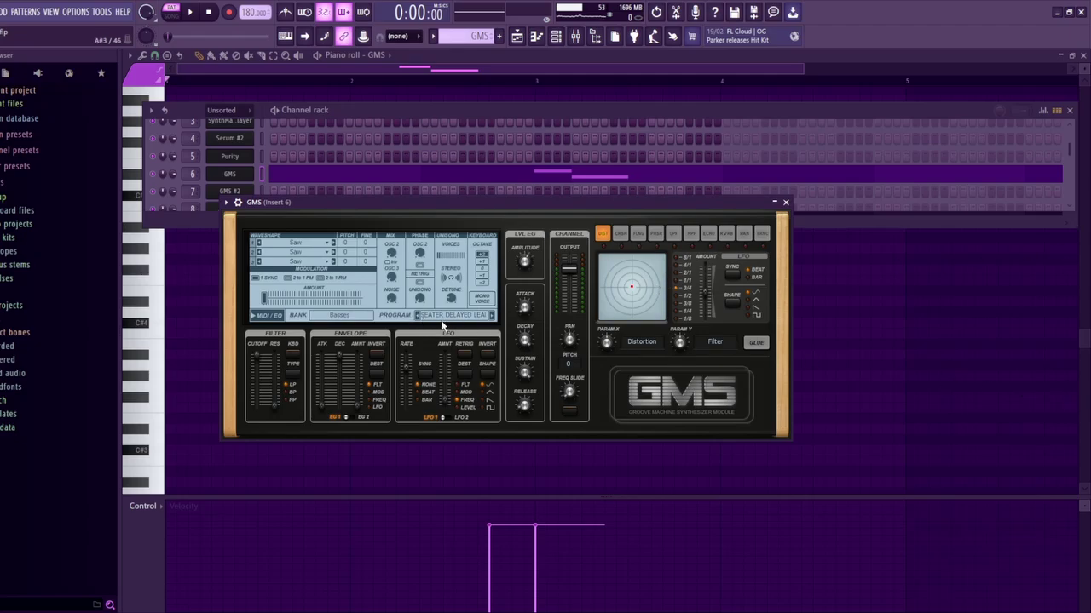
Play the GMS pattern in the piano roll and check the effects on mixer Insert 6
key(F7)
key(space)
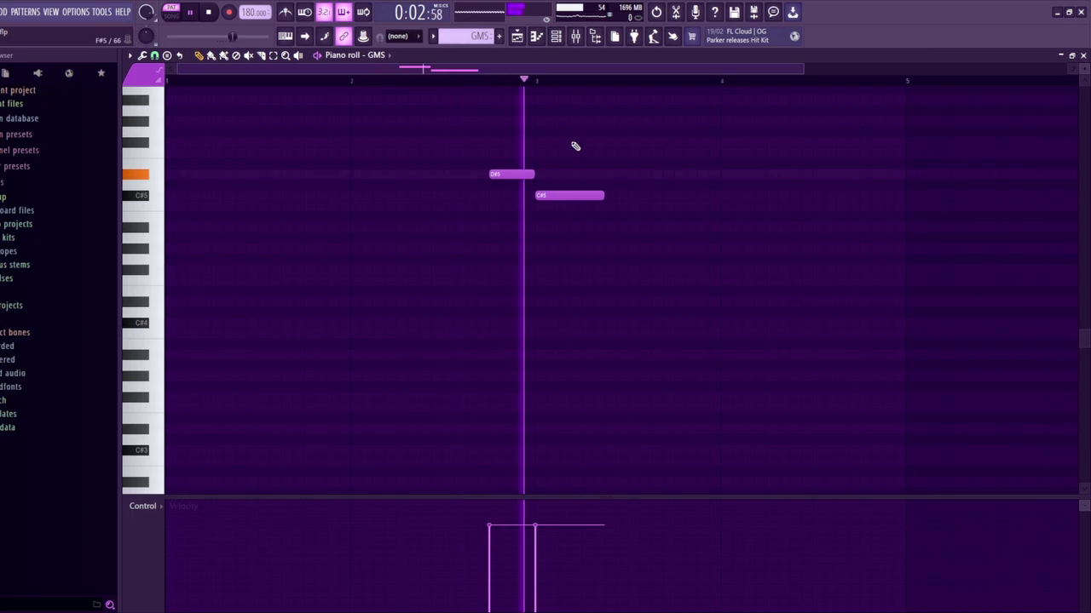
key(space)
key(F9)
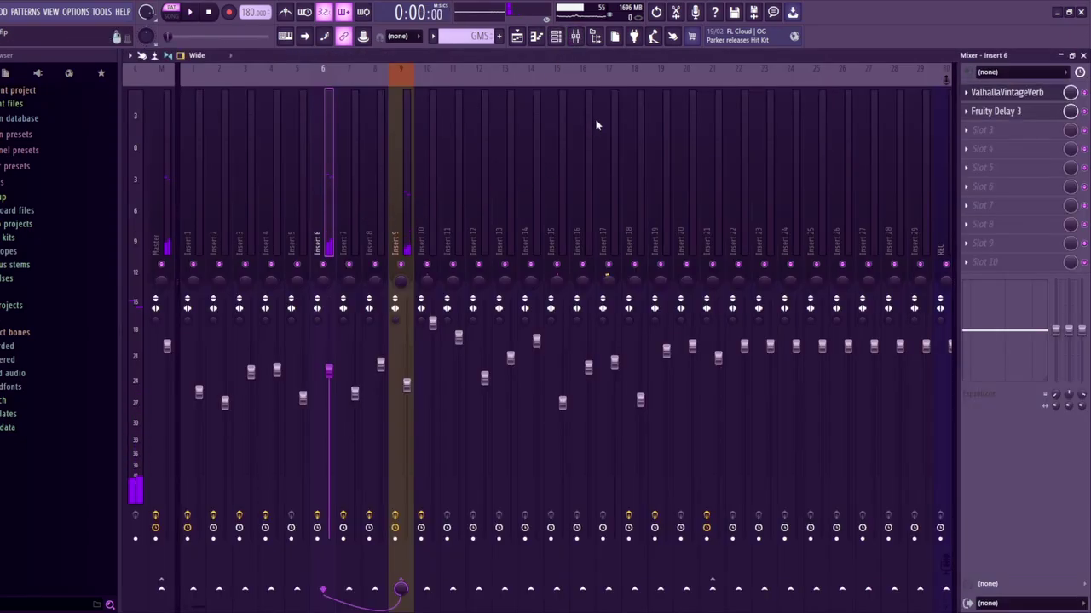
Show the GMS #2 pattern's notes in the piano roll
click(539, 37)
scroll(448, 36, down, 1)
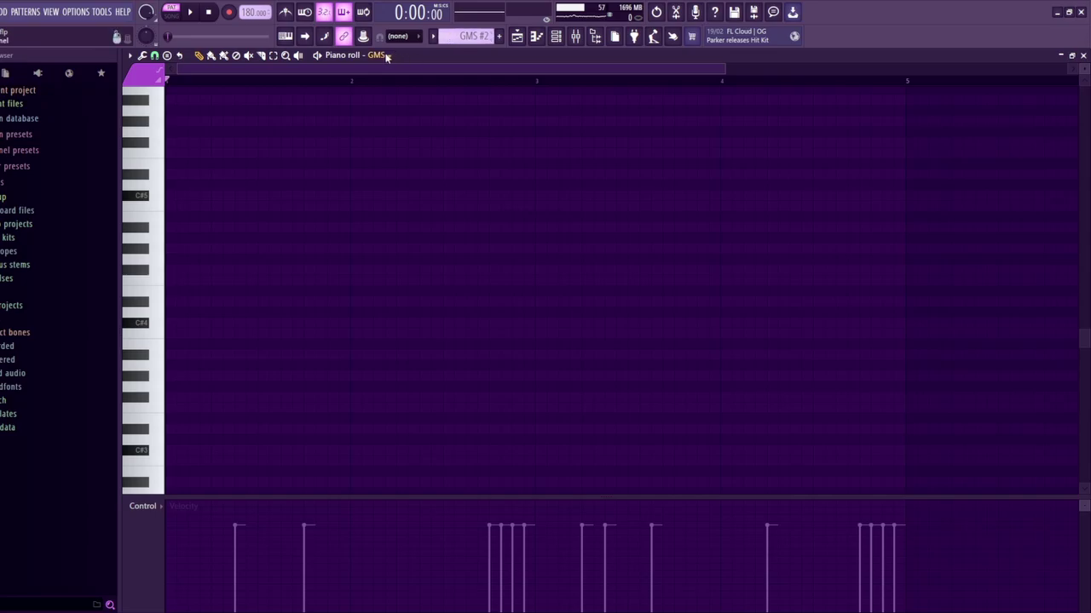
scroll(392, 256, up, 4)
Check the GMS #2 instrument's settings and play its pattern
click(555, 36)
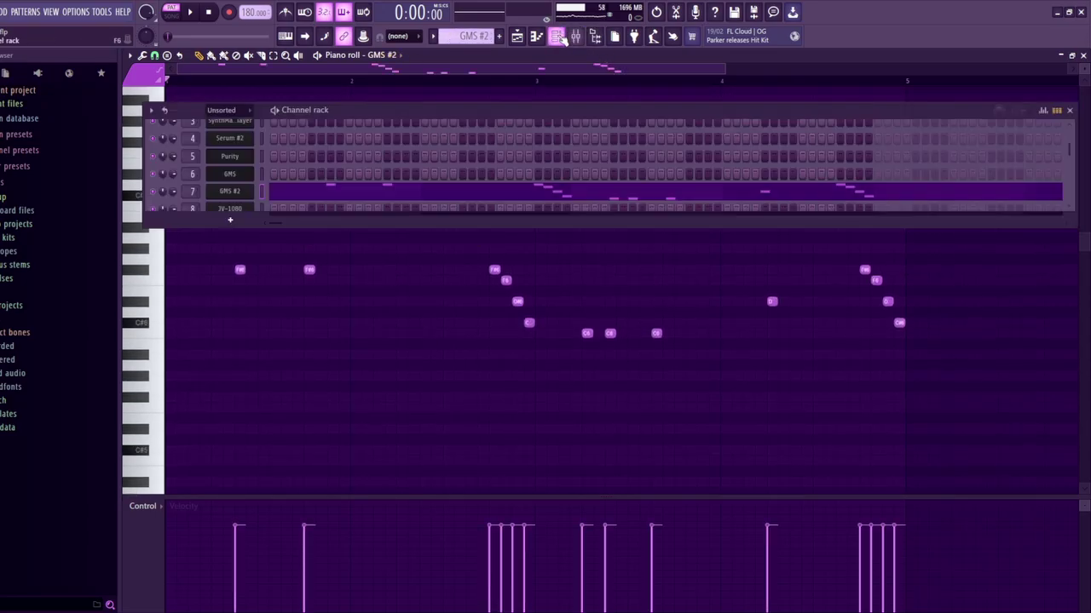
click(232, 192)
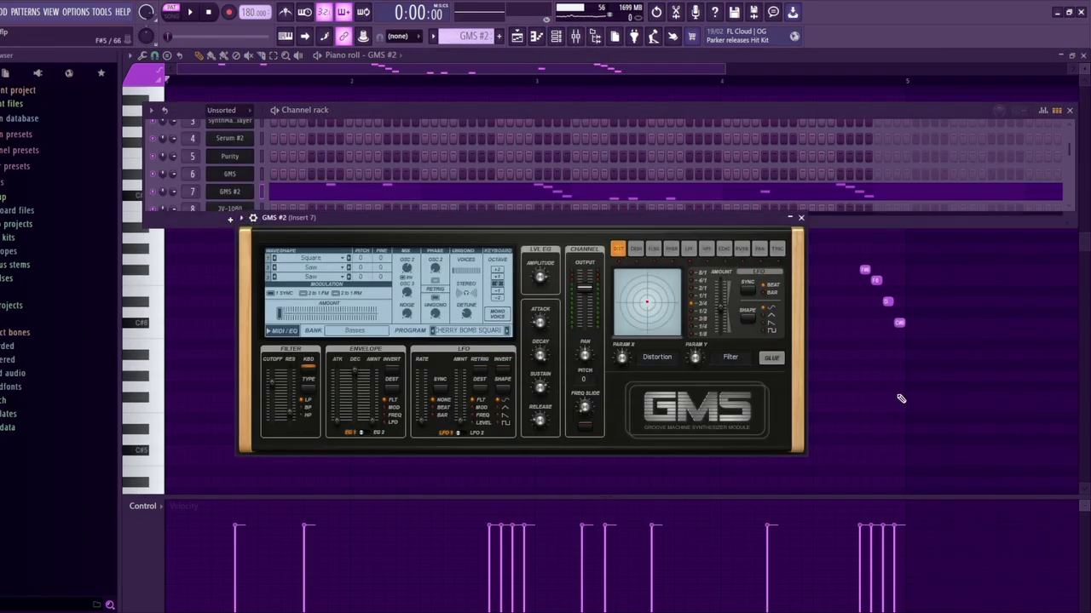
key(space)
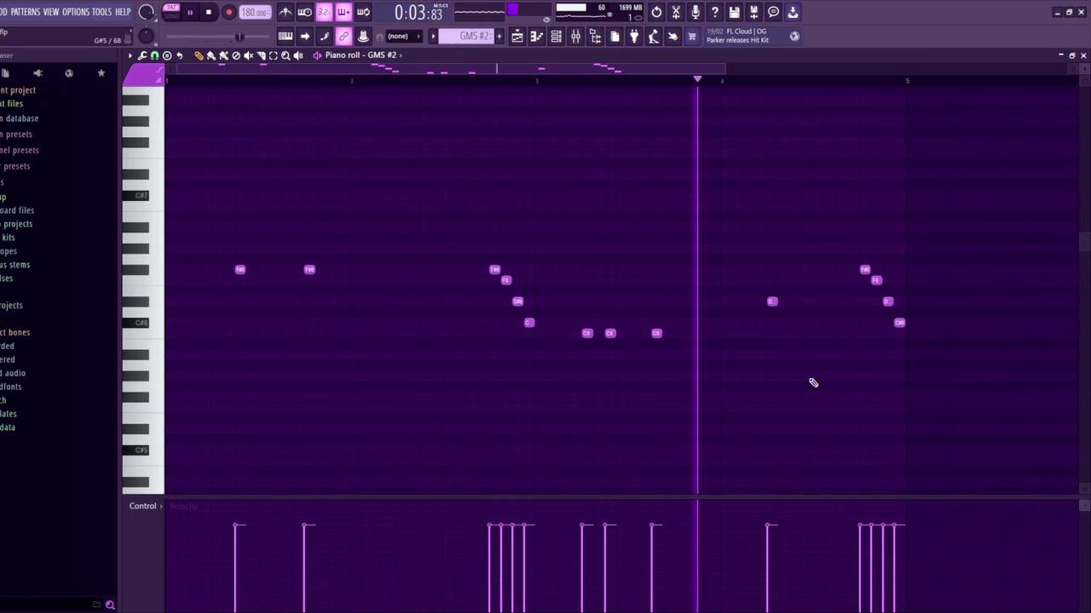
key(space)
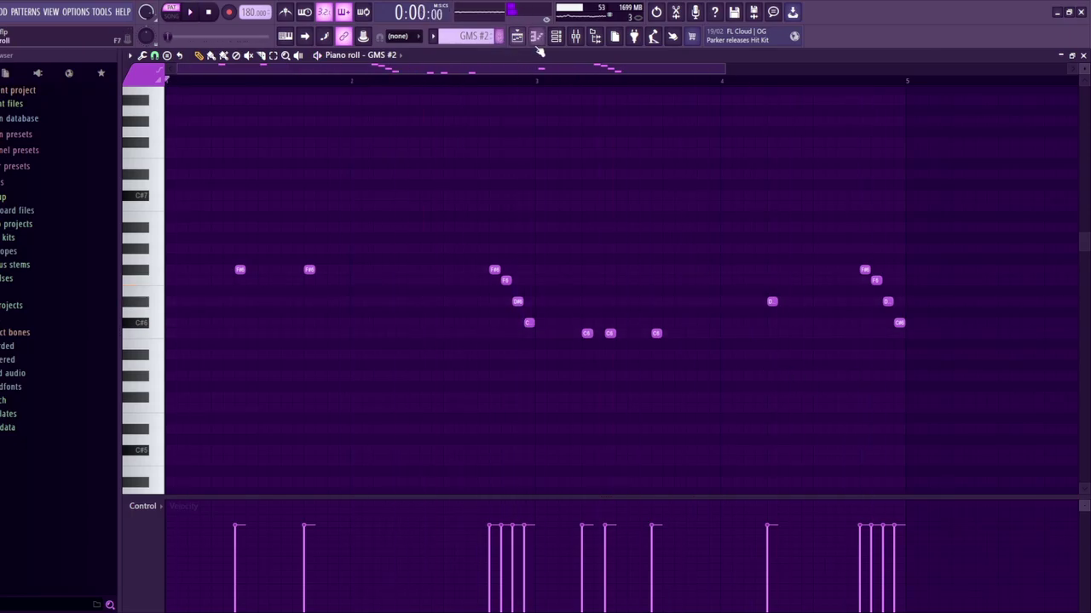
Select the JV-1080 pattern and show its notes in the piano roll
key(F6)
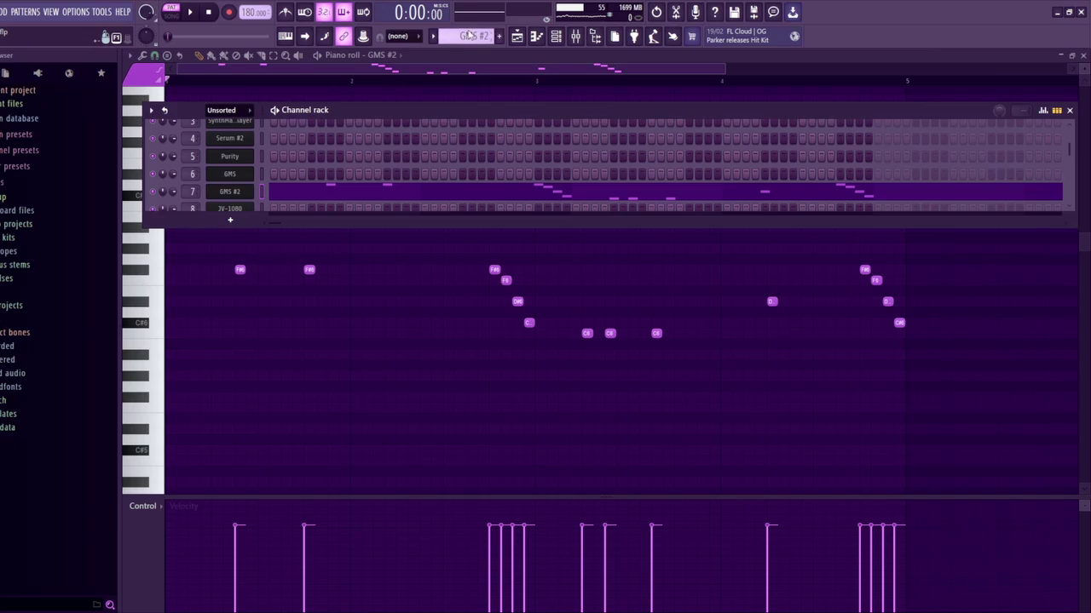
scroll(275, 170, down, 3)
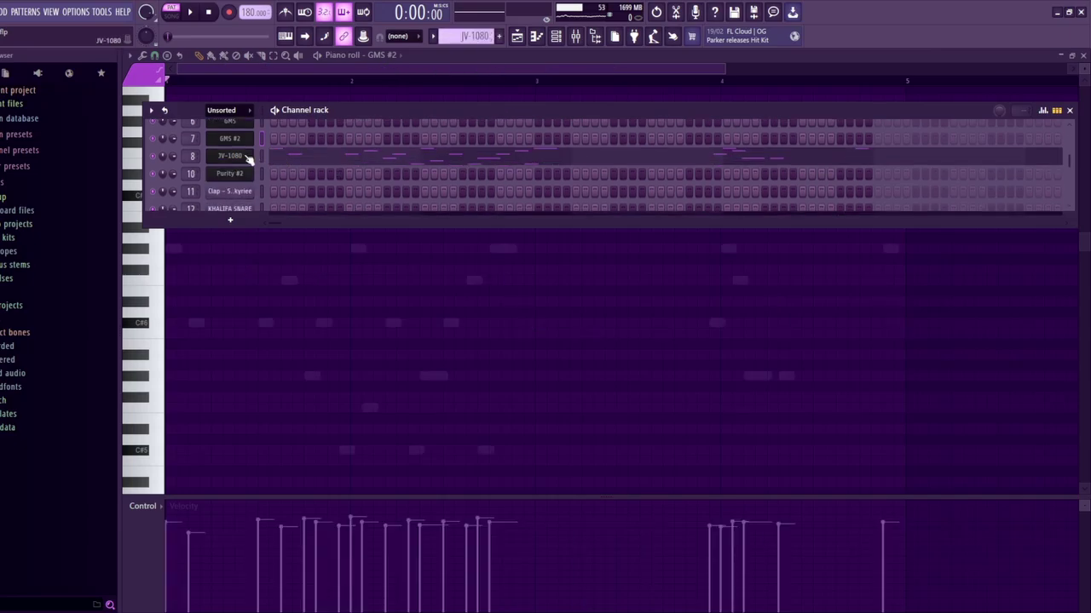
click(247, 157)
key(F7)
scroll(486, 297, down, 1)
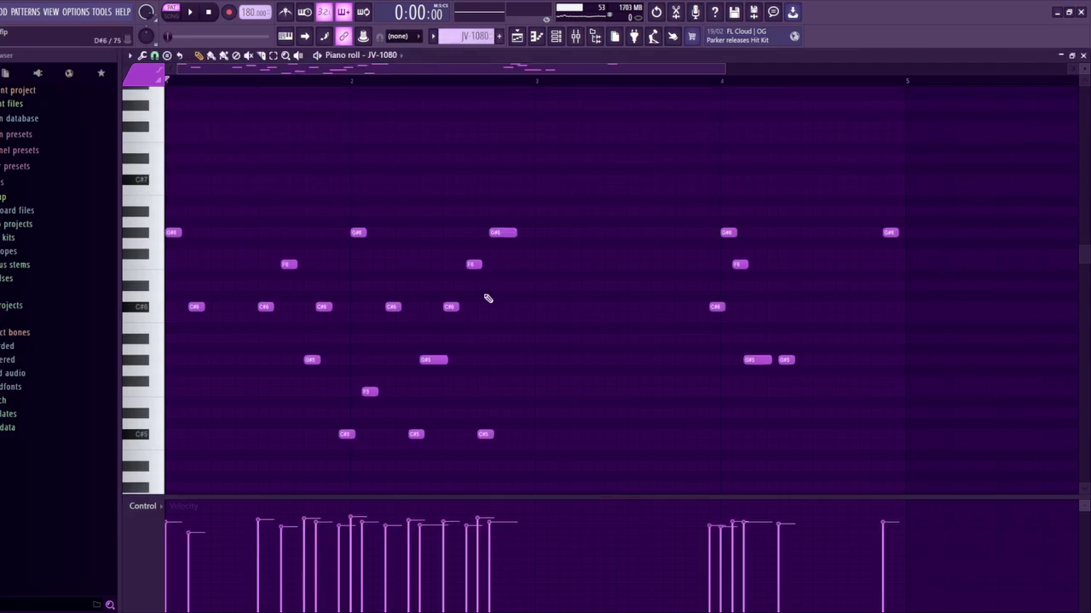
scroll(444, 341, up, 1)
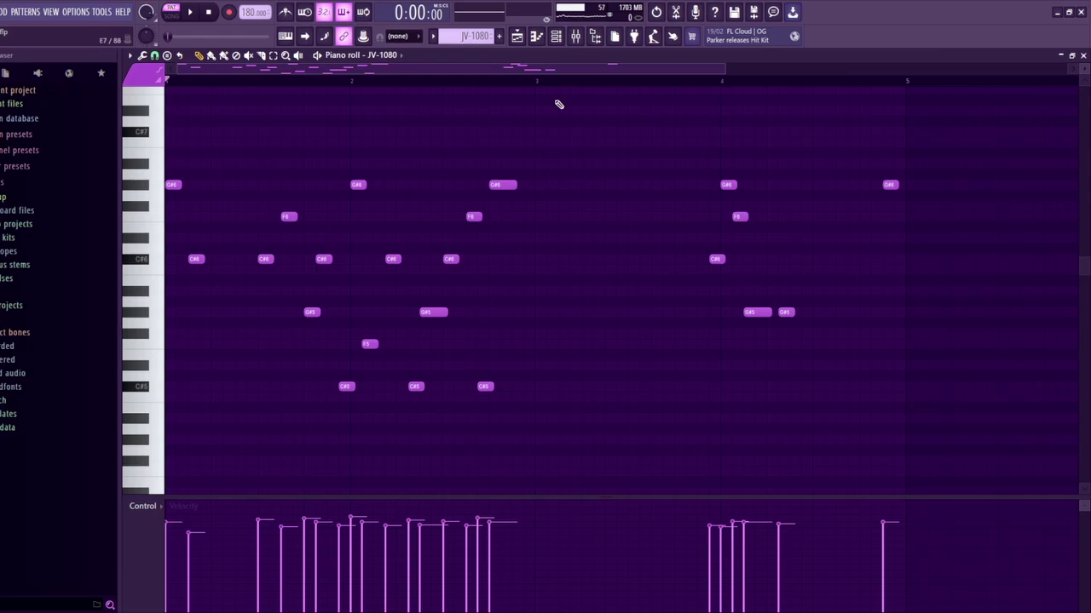
Check the effects on mixer Insert 8 and play the JV-1080 pattern in the piano roll
click(576, 36)
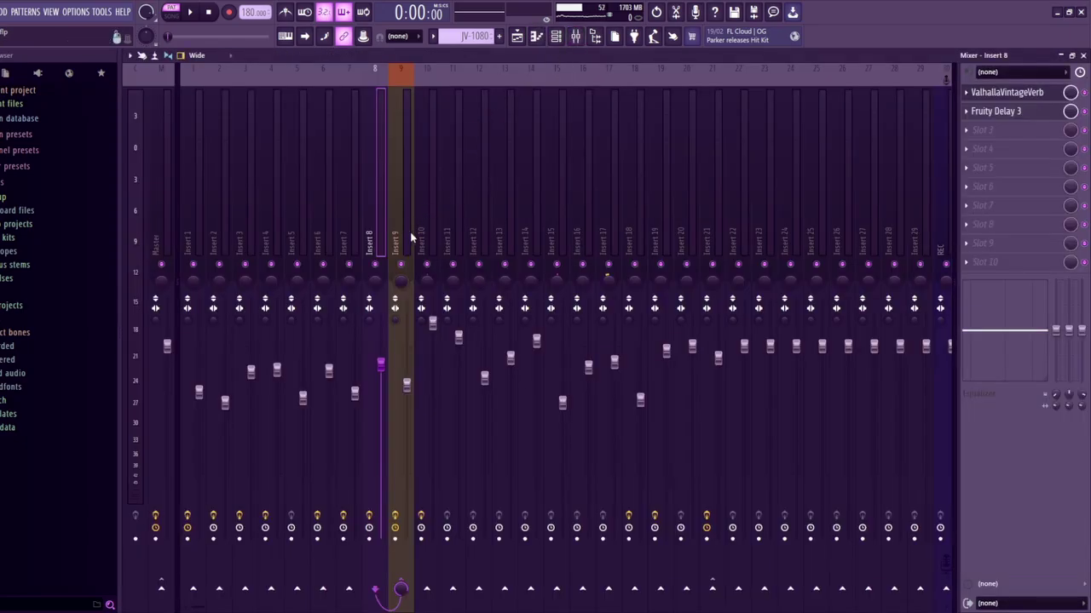
click(535, 36)
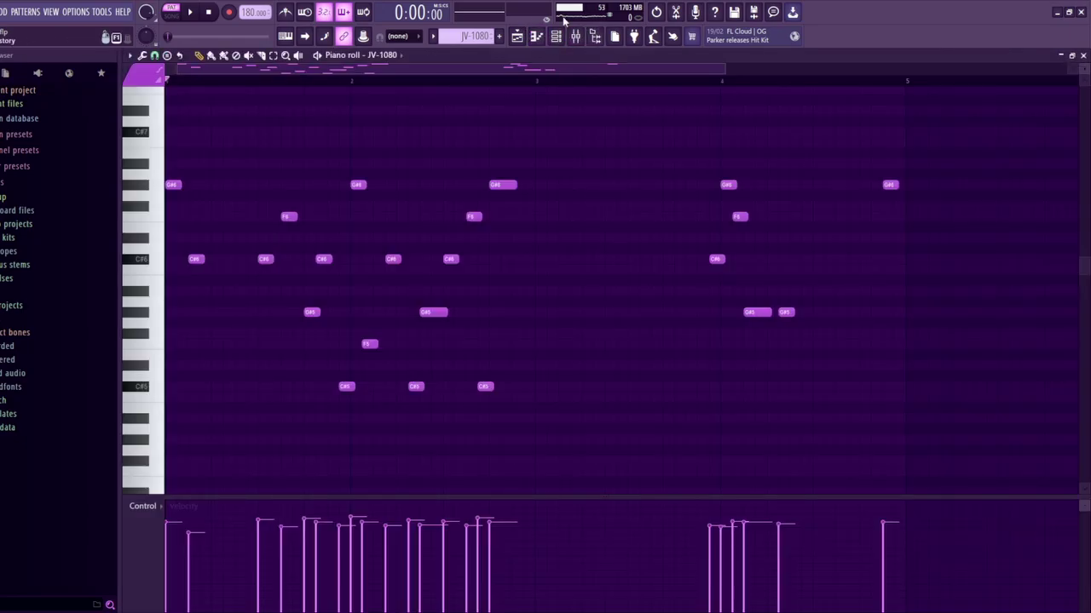
key(space)
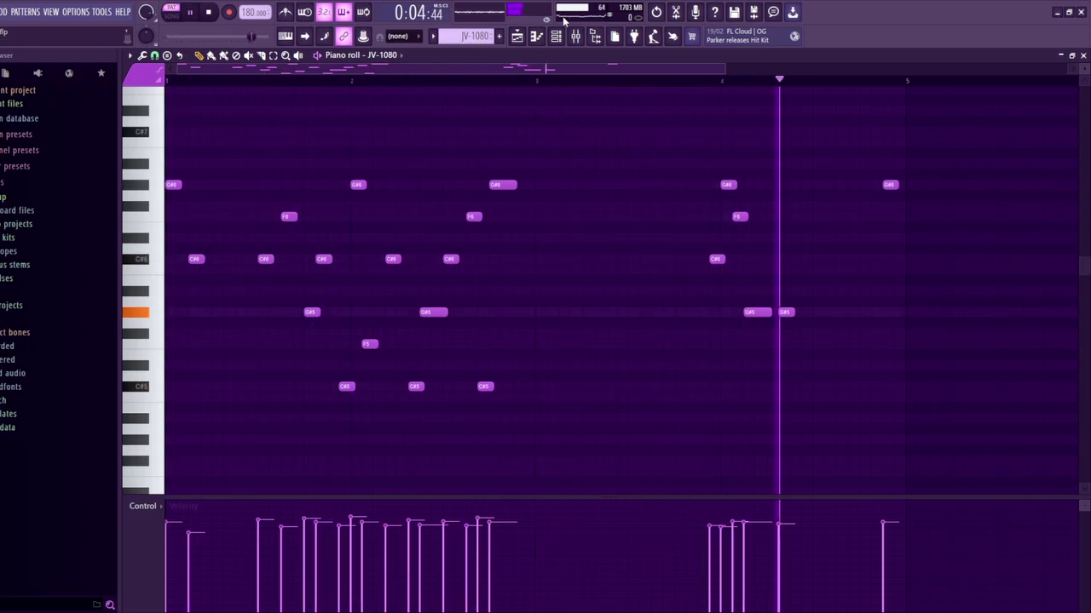
key(space)
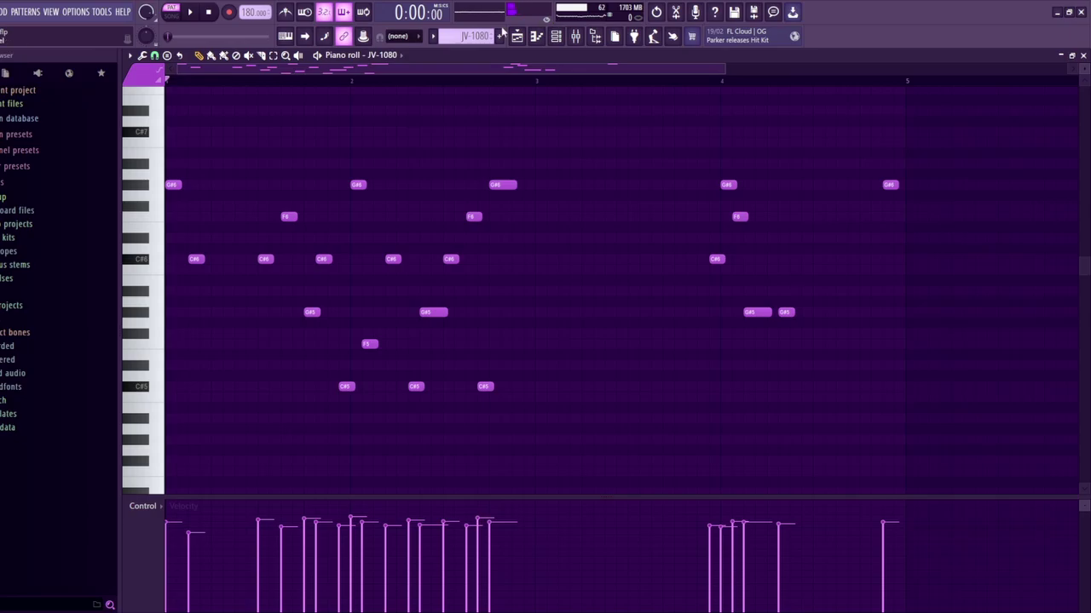
Select the Purity #2 pattern and channel, and show the two long notes in the piano roll
scroll(472, 36, down, 1)
click(556, 36)
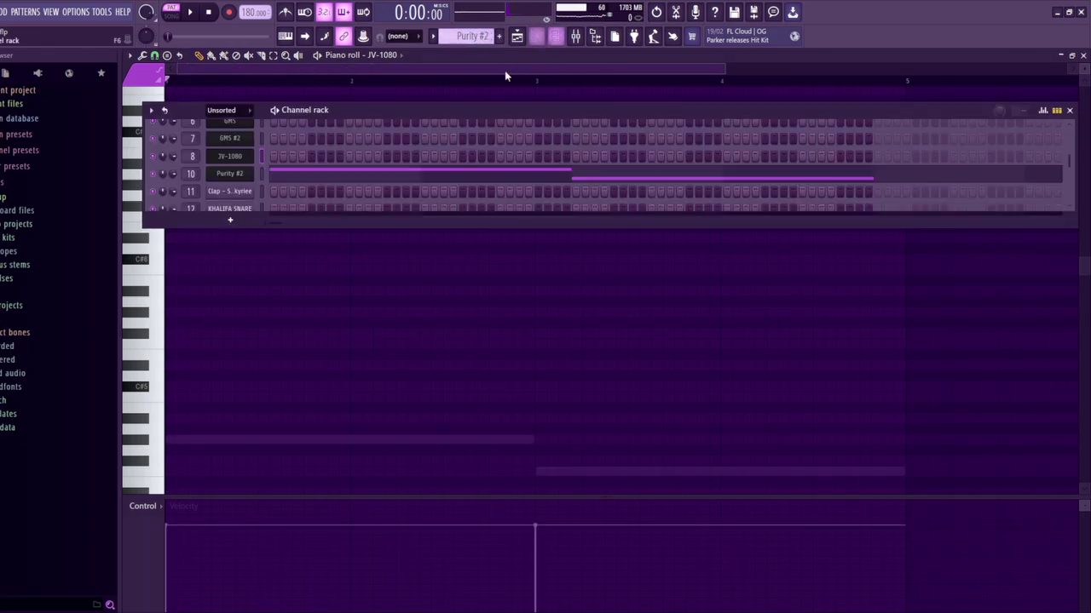
click(237, 182)
click(581, 200)
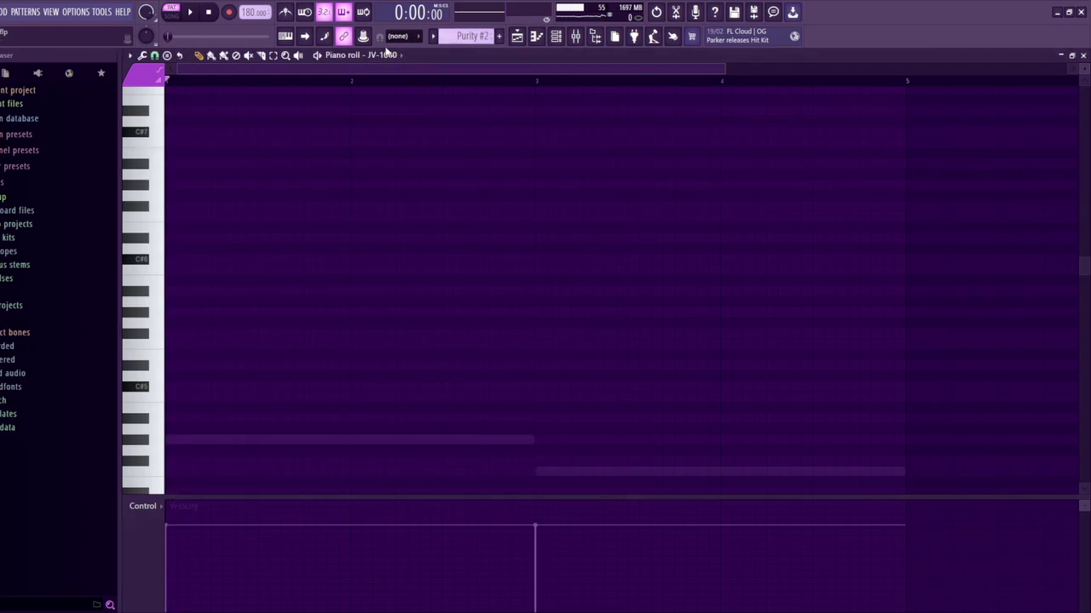
scroll(536, 361, down, 4)
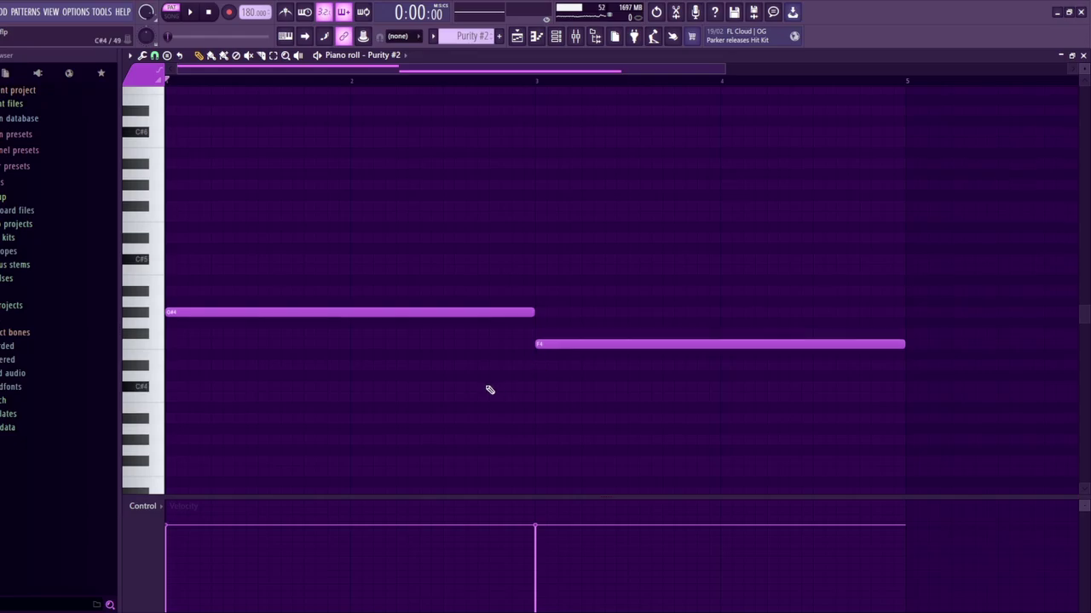
Play the Purity #2 pattern and check the effects on mixer Insert 10
key(space)
click(576, 36)
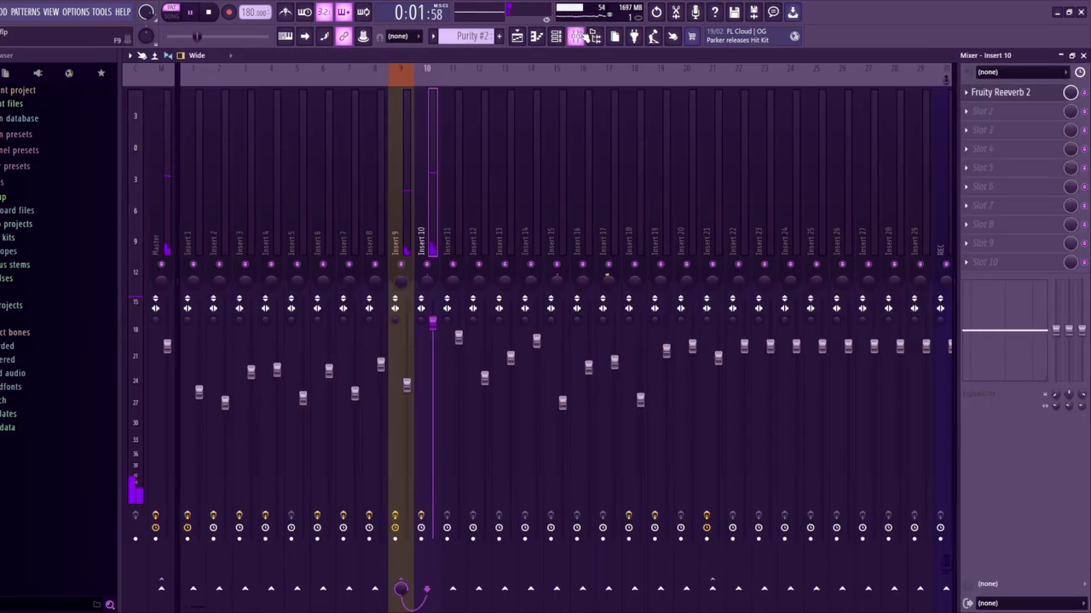
click(537, 36)
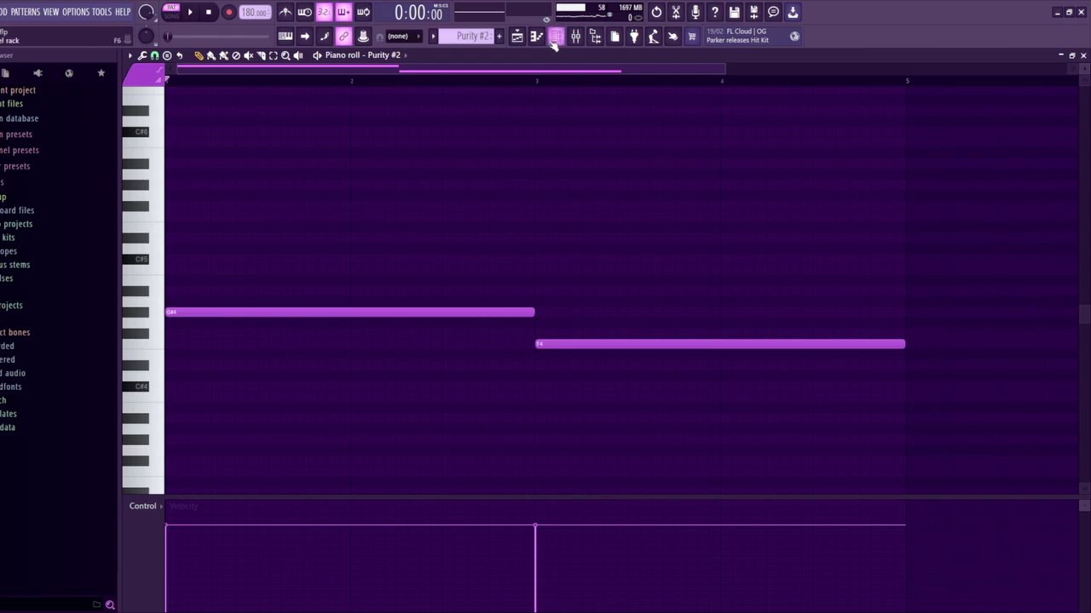
Leave only playlist Tracks 1 to 9 unmuted and play the melody arrangement in song mode
click(517, 36)
right_click(269, 377)
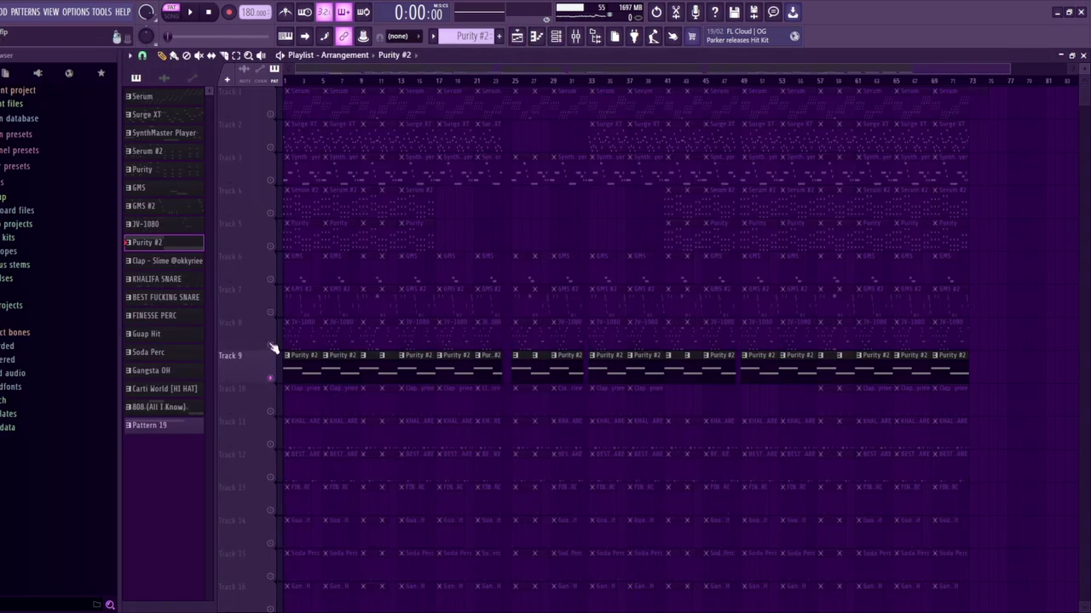
click(271, 346)
click(271, 312)
click(270, 279)
click(271, 245)
click(271, 212)
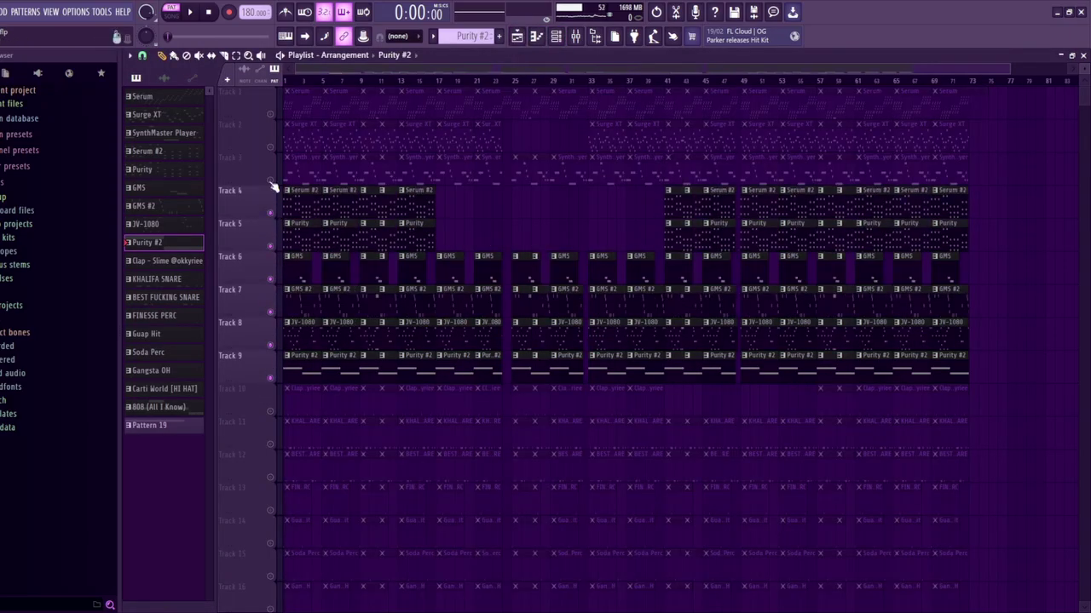
click(271, 179)
click(271, 146)
click(271, 113)
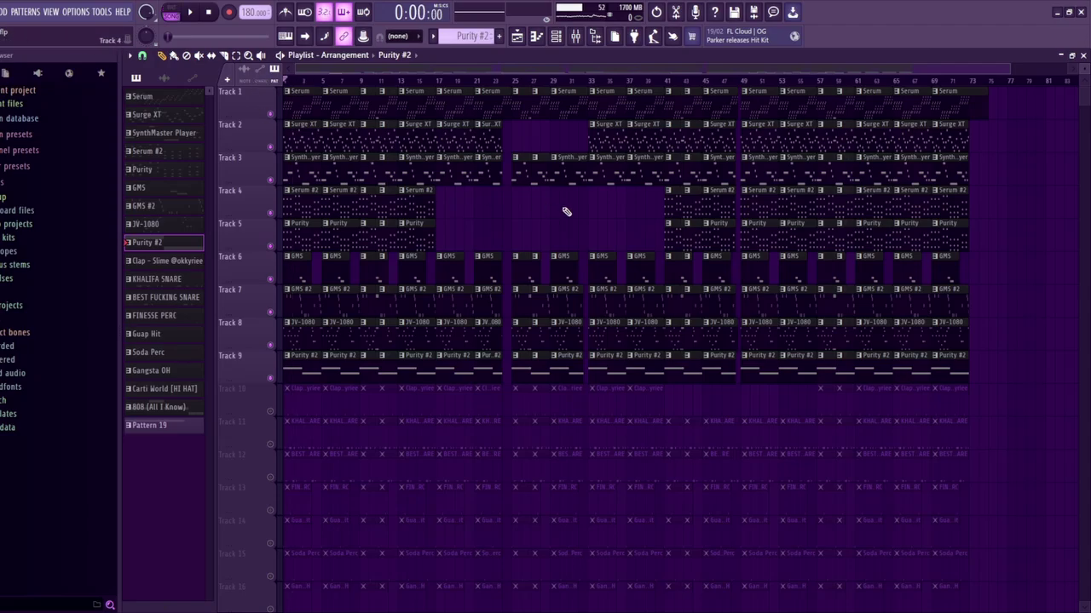
key(space)
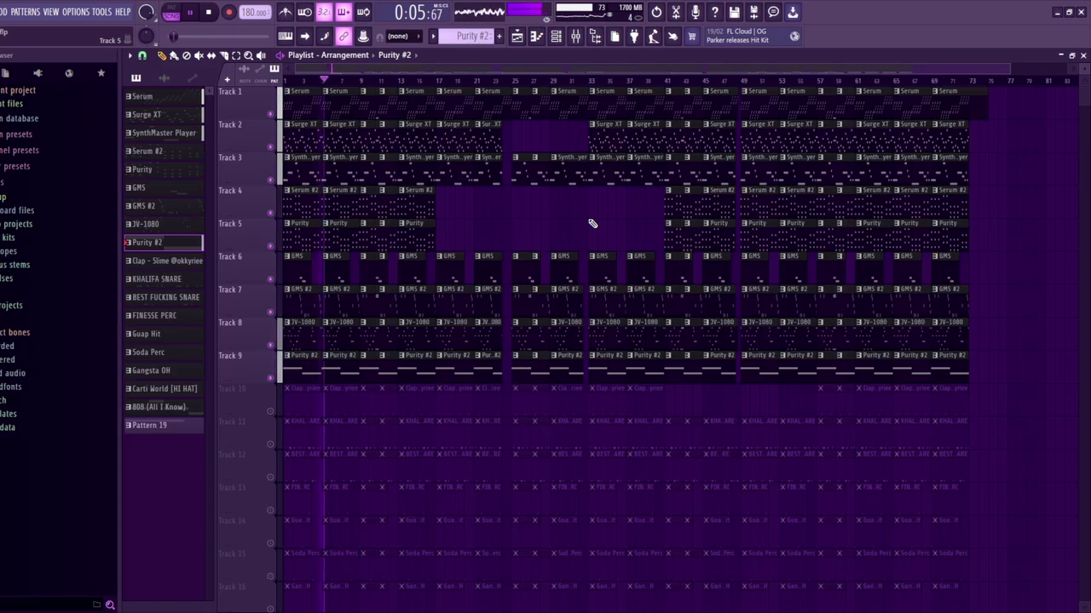
key(space)
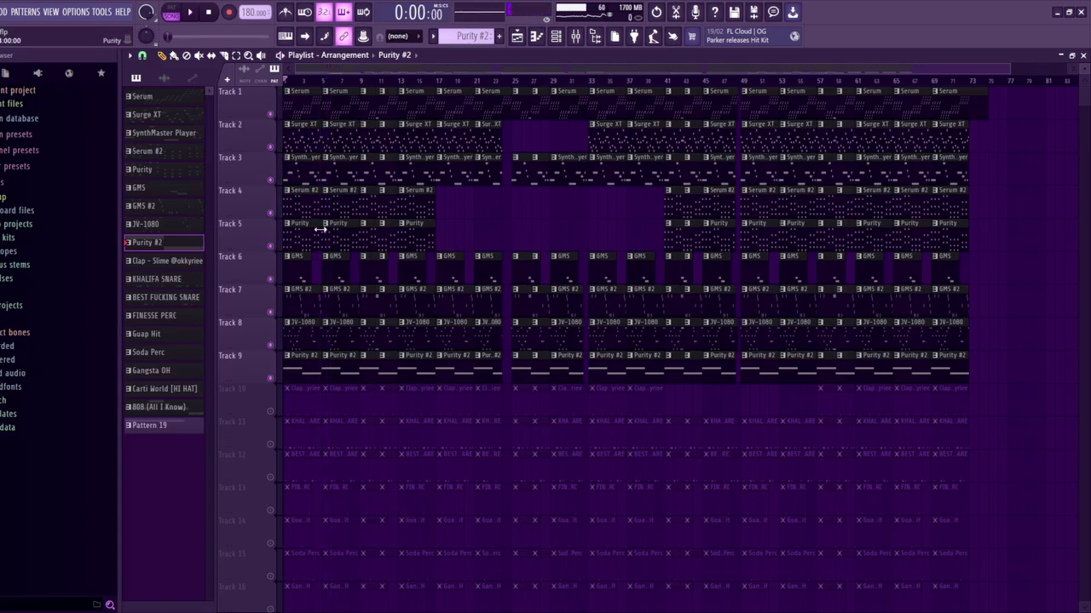
Solo the clap on playlist Track 10 and unmute the percussion on Tracks 11 to 17
scroll(277, 247, down, 6)
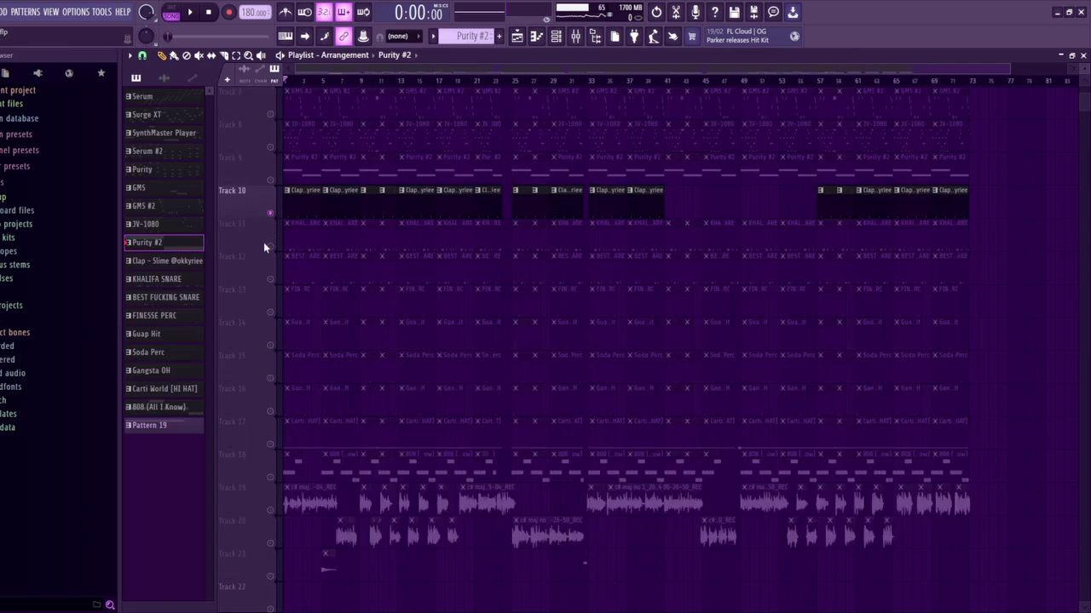
click(270, 246)
click(271, 278)
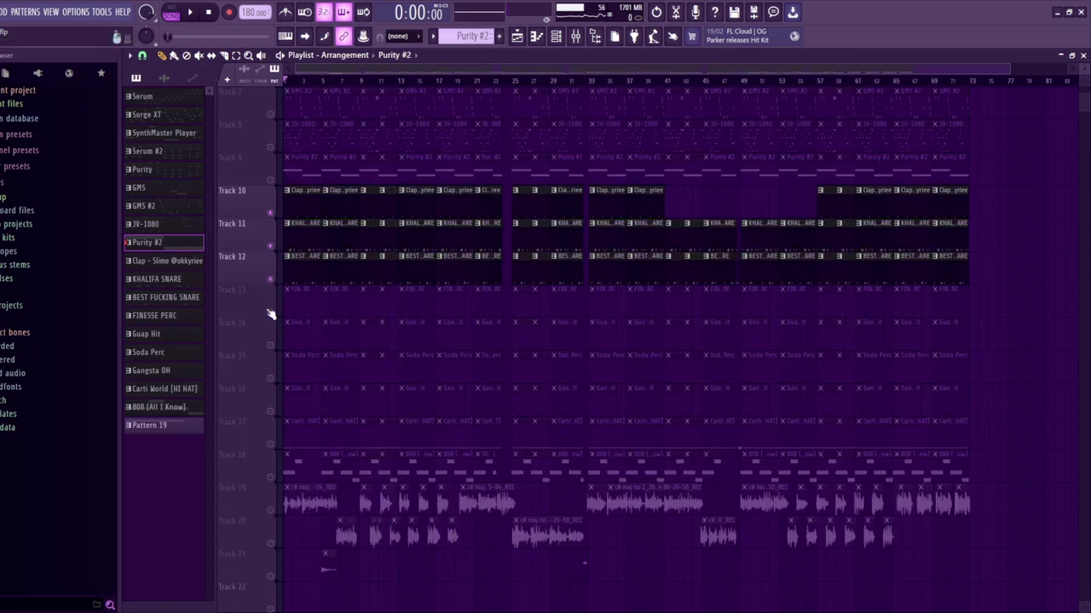
click(271, 312)
click(271, 345)
click(271, 379)
click(270, 411)
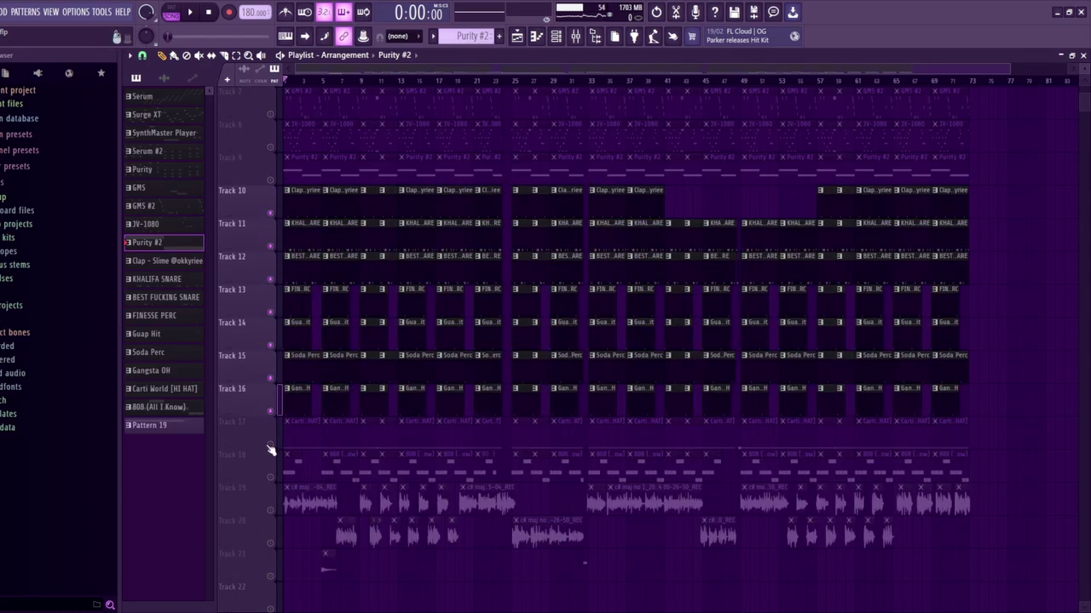
click(270, 443)
Play the drum tracks from the start of the arrangement with the first bars shown close up
key(Page_Up)
key(Page_Up)
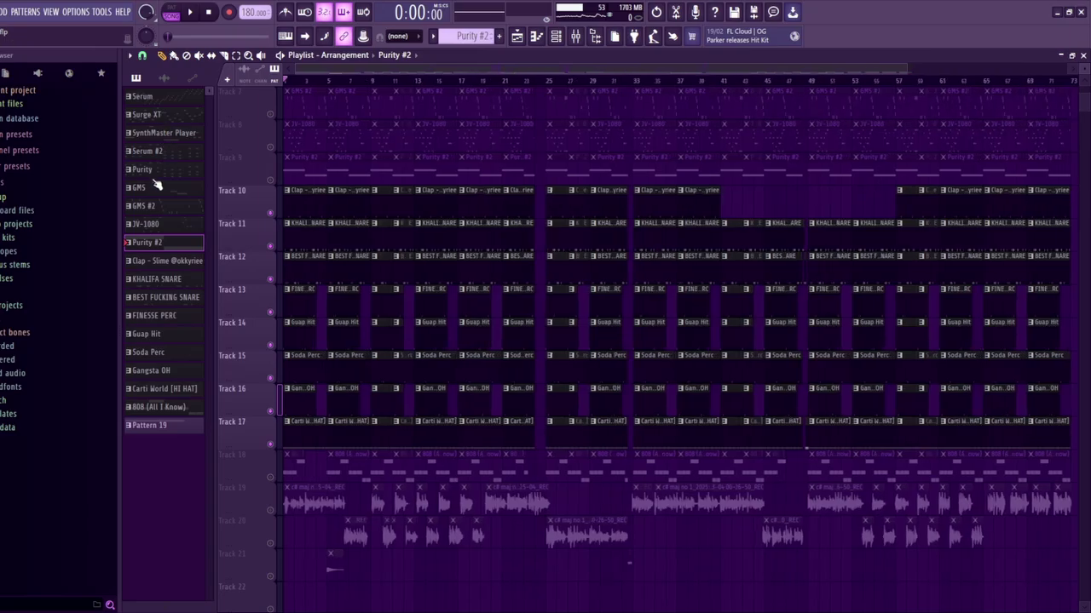
key(Page_Up)
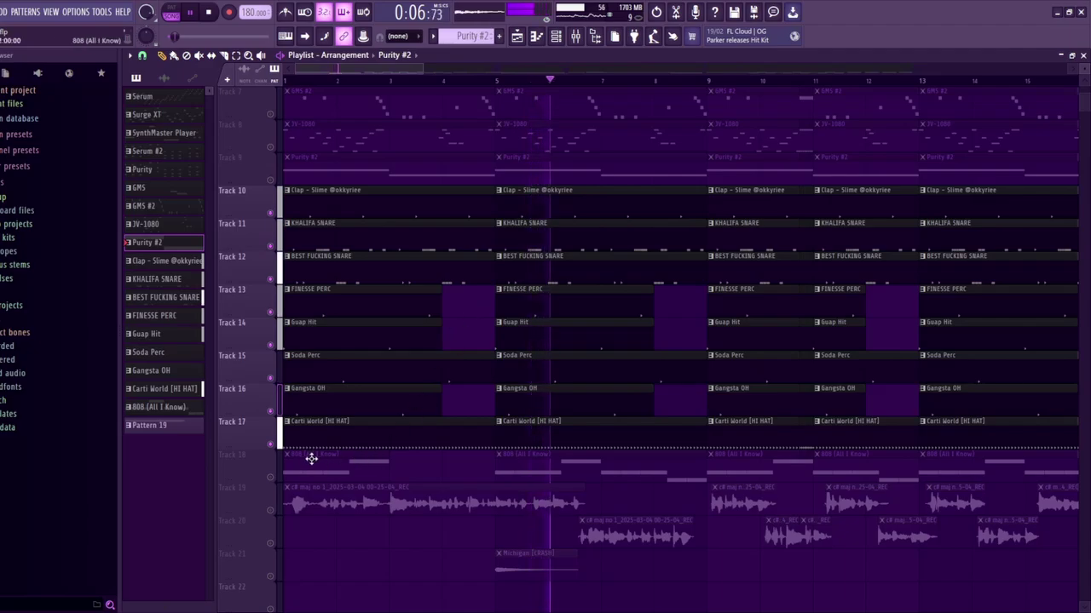
Unmute the 808 on playlist Track 18 and play it together with the drum tracks, with more bars in view
click(271, 479)
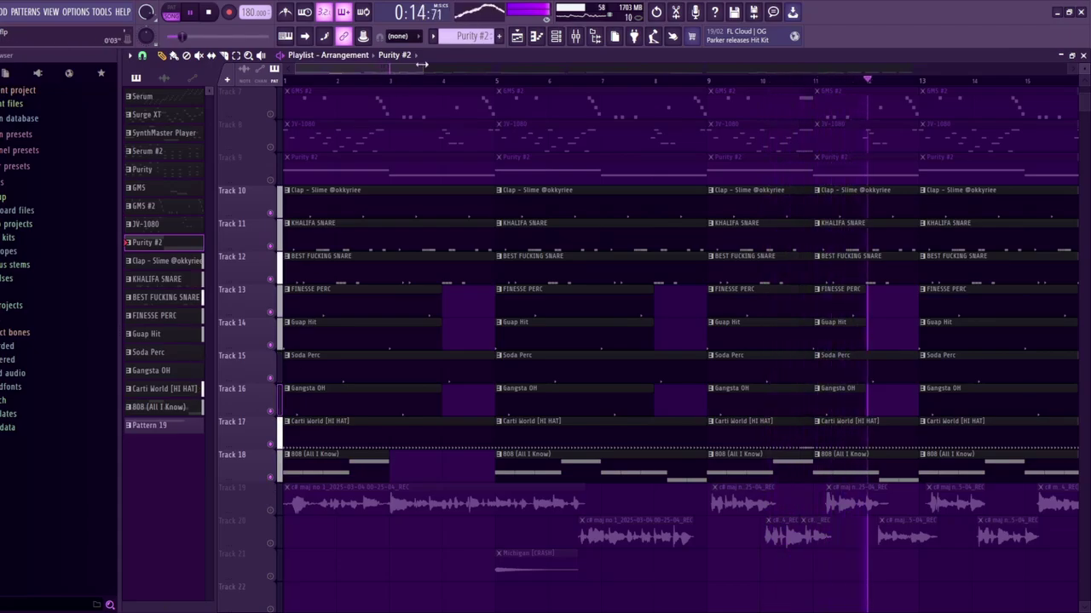
drag(420, 64, 465, 64)
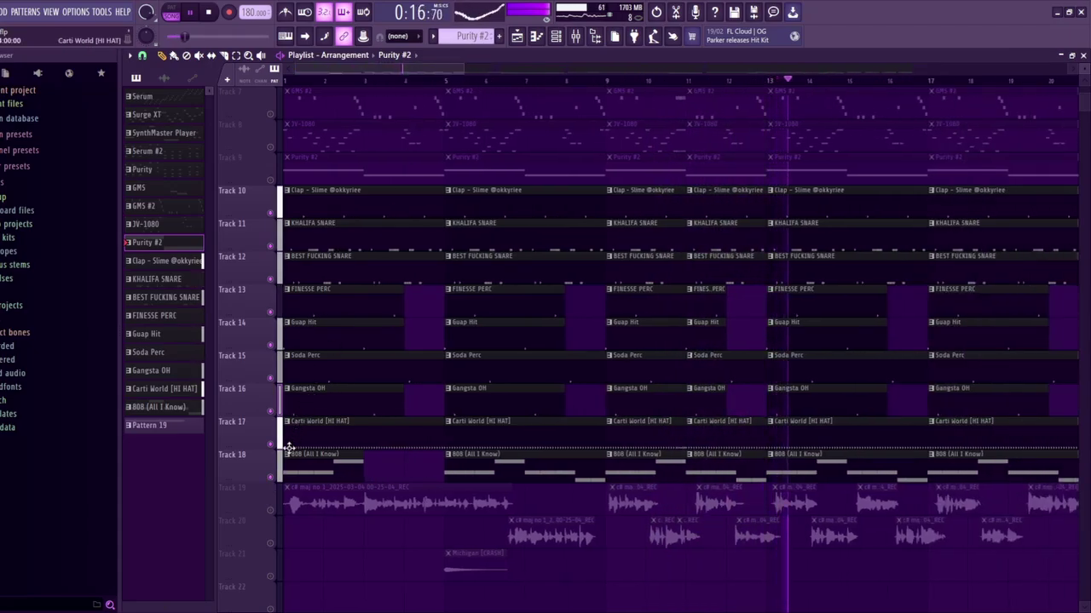
key(space)
Examine the playlist arrangement on Tracks 1 to 16, both as a whole and close up around the short clips before bar 11
scroll(735, 260, up, 6)
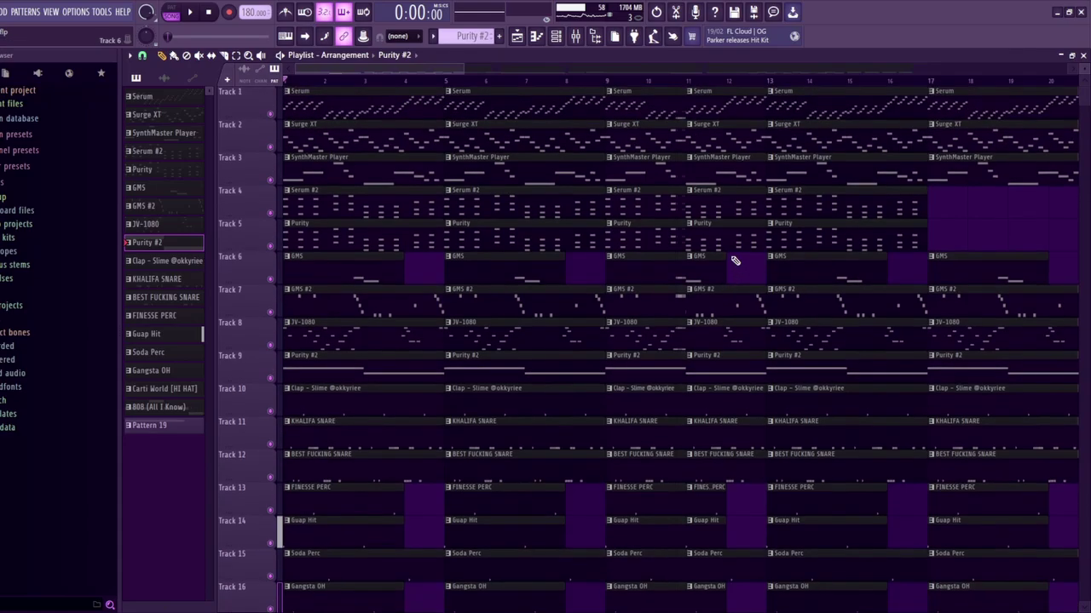
scroll(798, 112, up, 4)
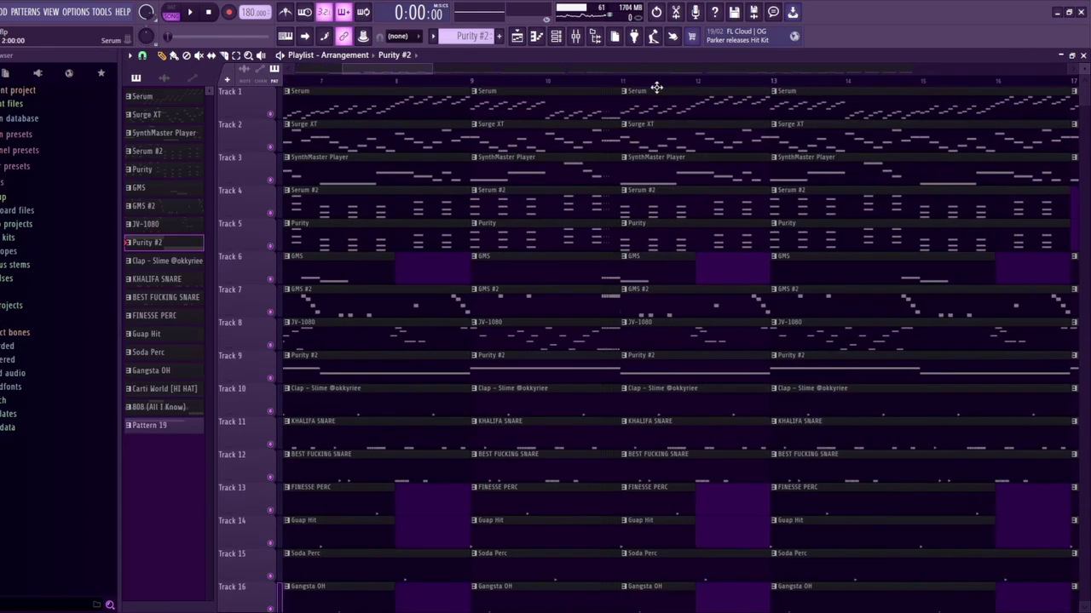
scroll(695, 166, down, 8)
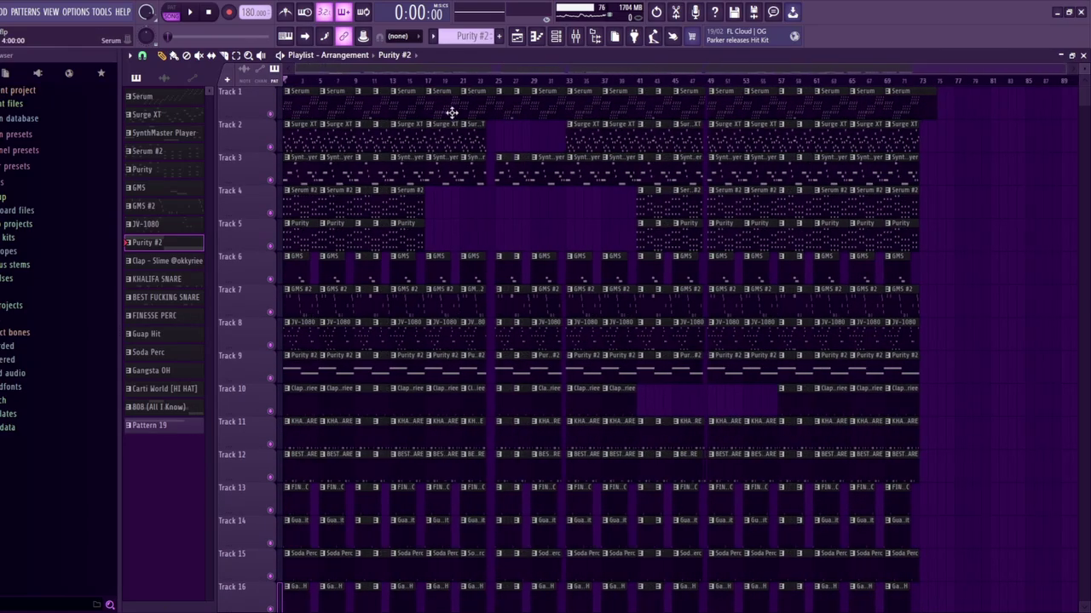
scroll(362, 89, up, 10)
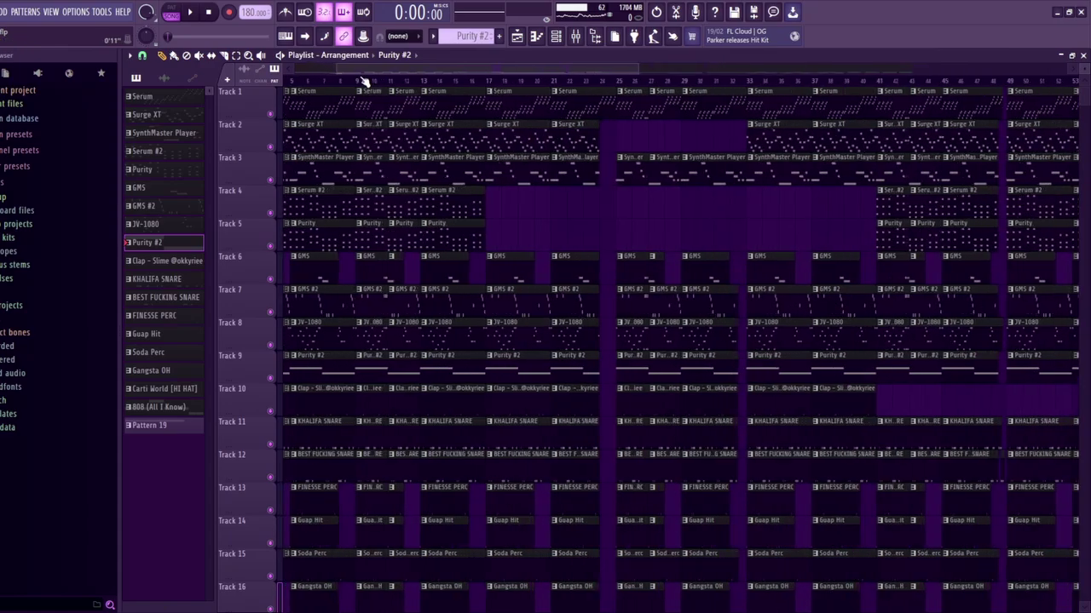
scroll(504, 107, down, 8)
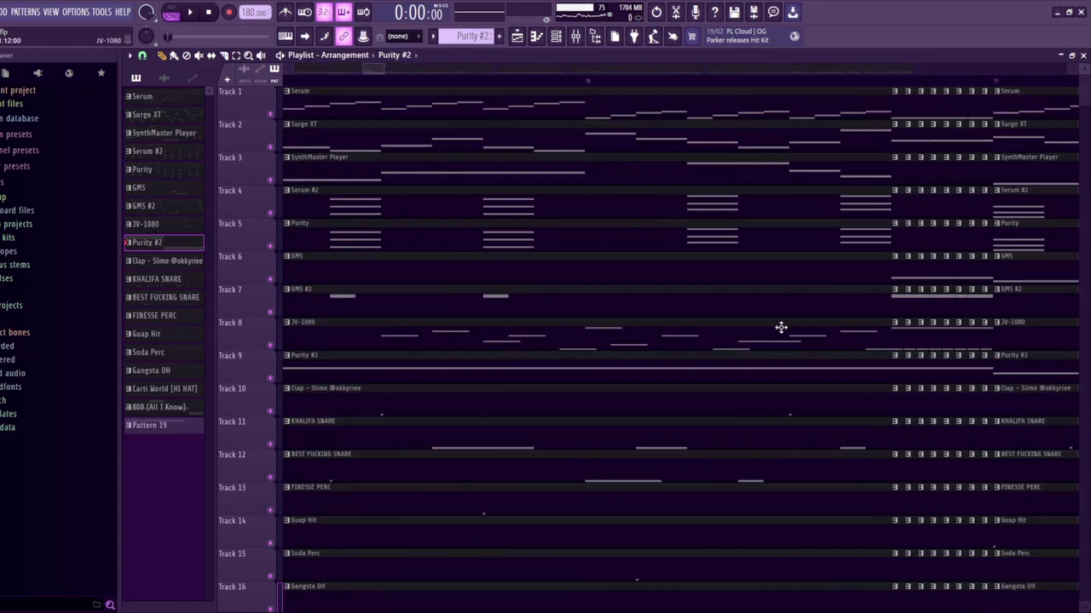
scroll(554, 242, down, 2)
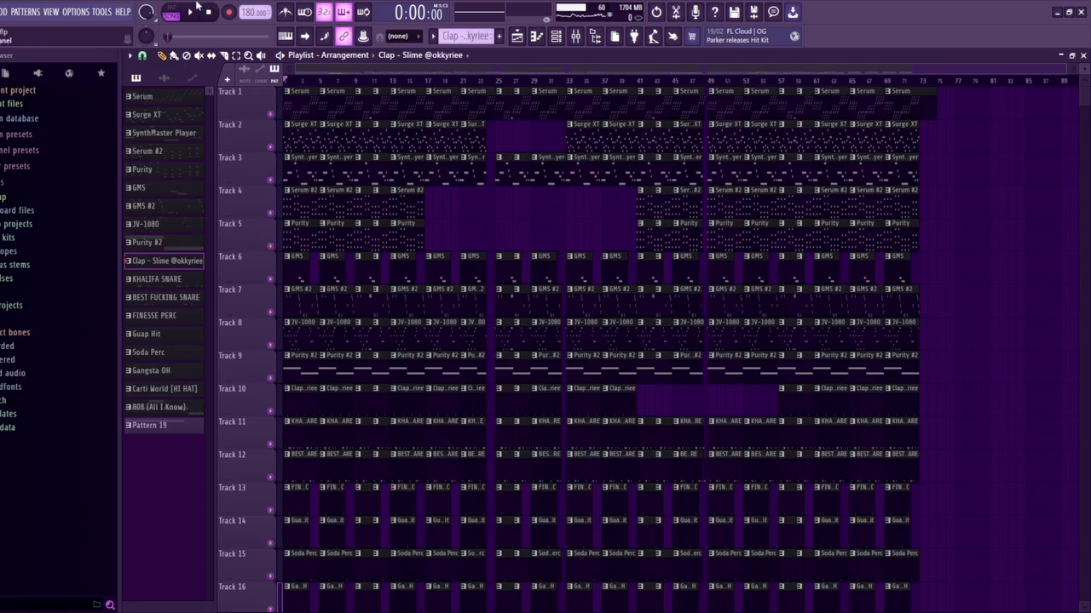
Play the Clap - Slime and KHALIFA SNARE patterns and review their notes in the piano roll
click(562, 38)
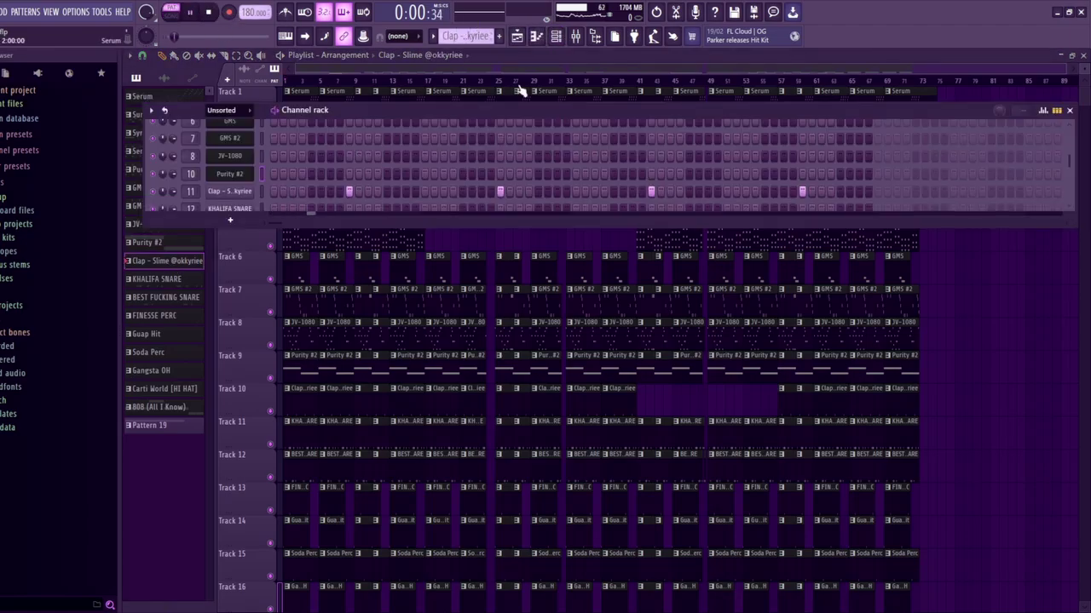
key(F7)
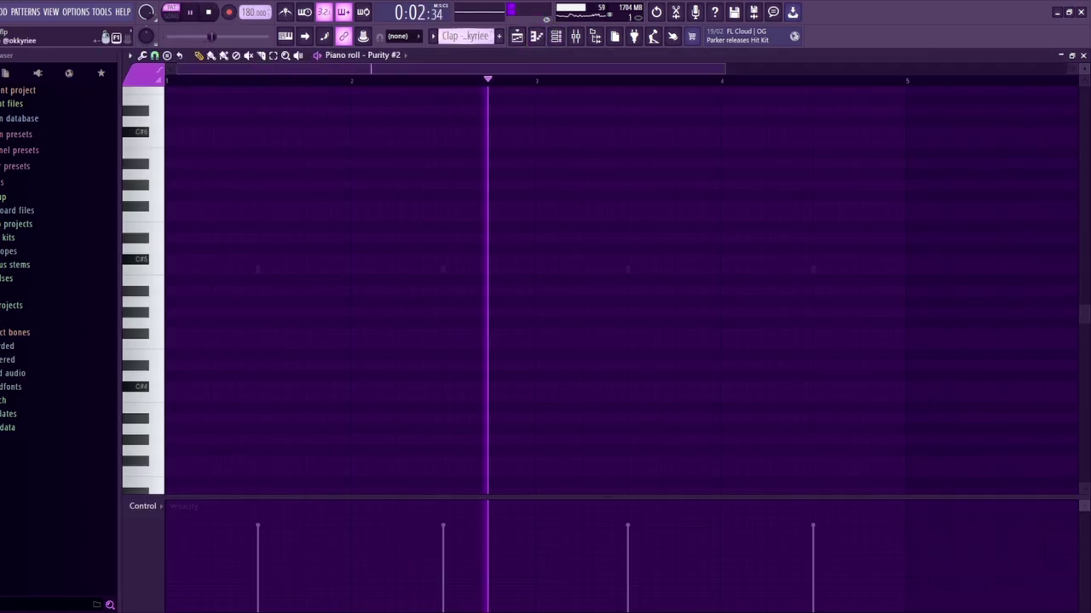
key(Down)
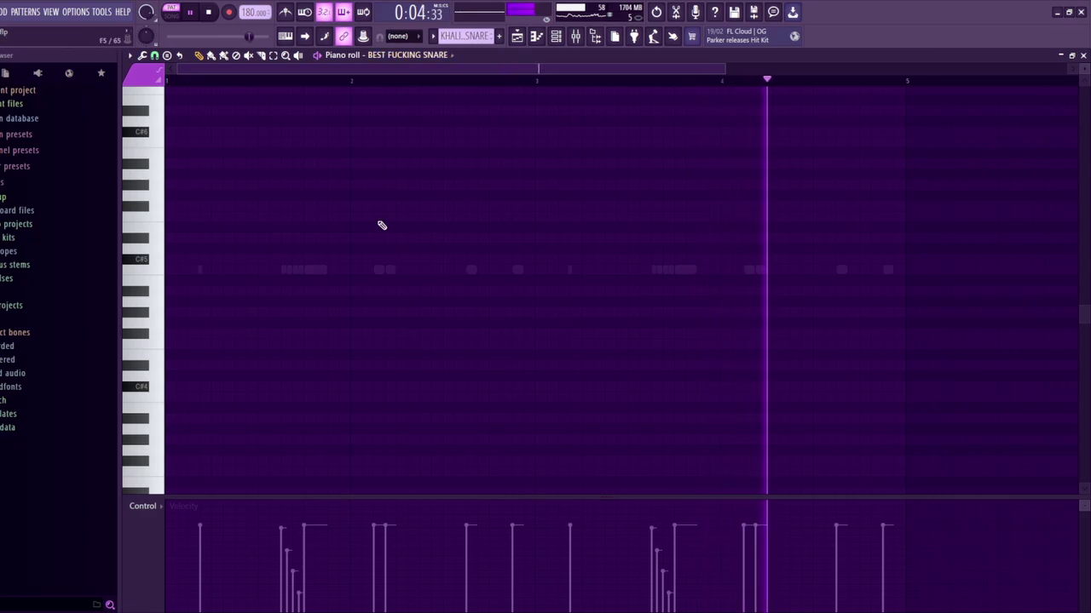
key(Down)
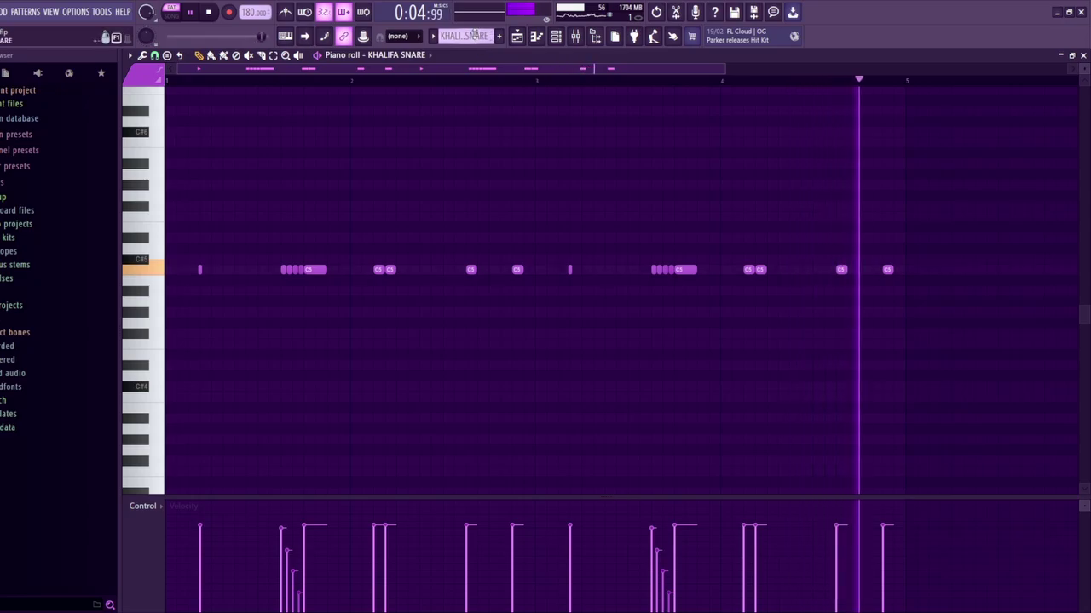
Play the BEST FUCKING SNARE pattern and review its notes in the piano roll
key(Up)
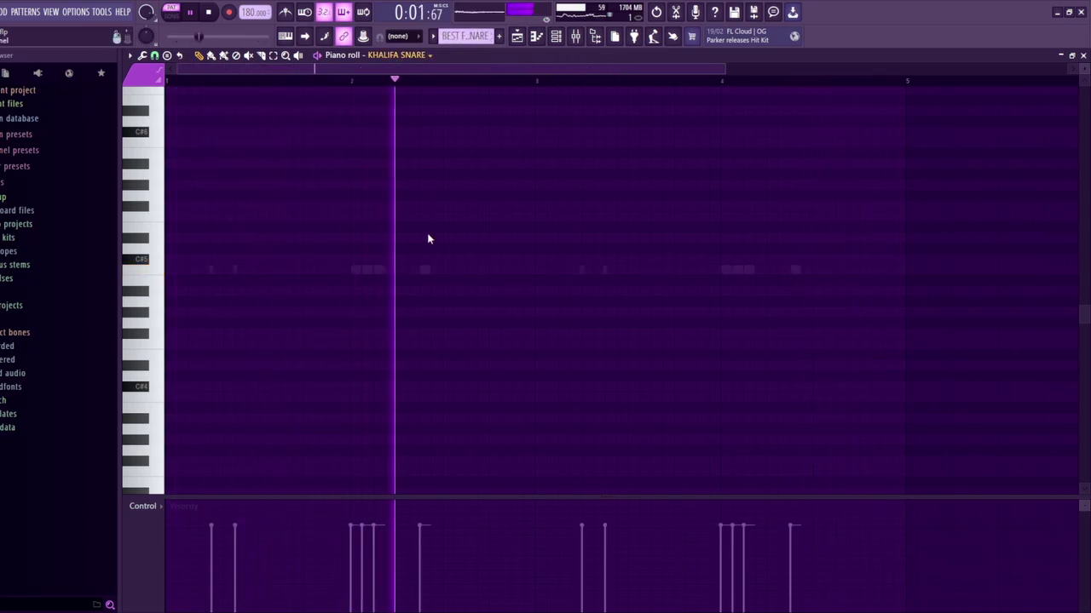
key(Down)
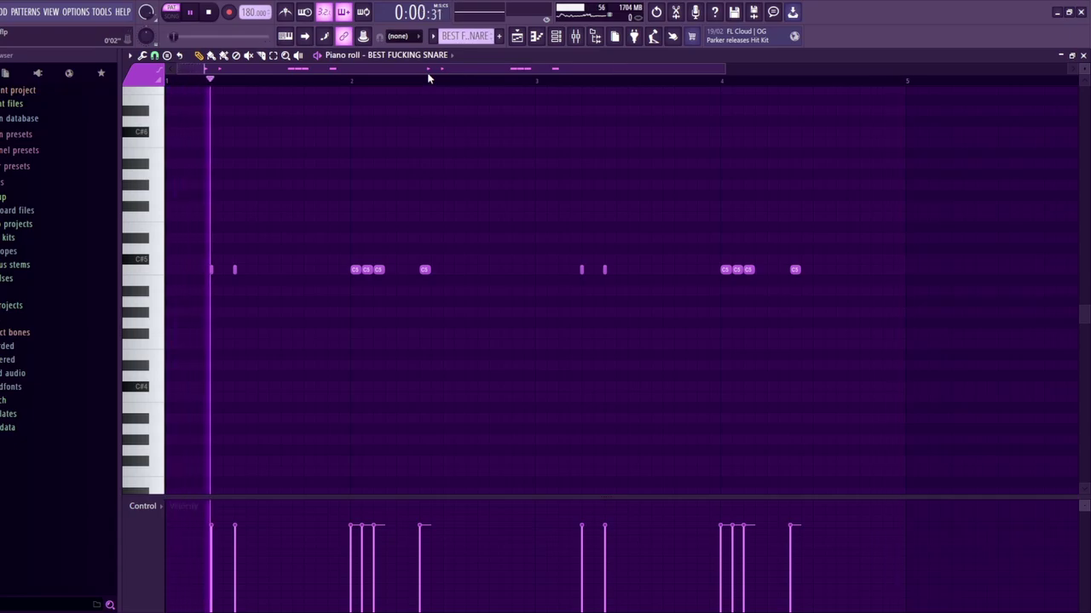
key(space)
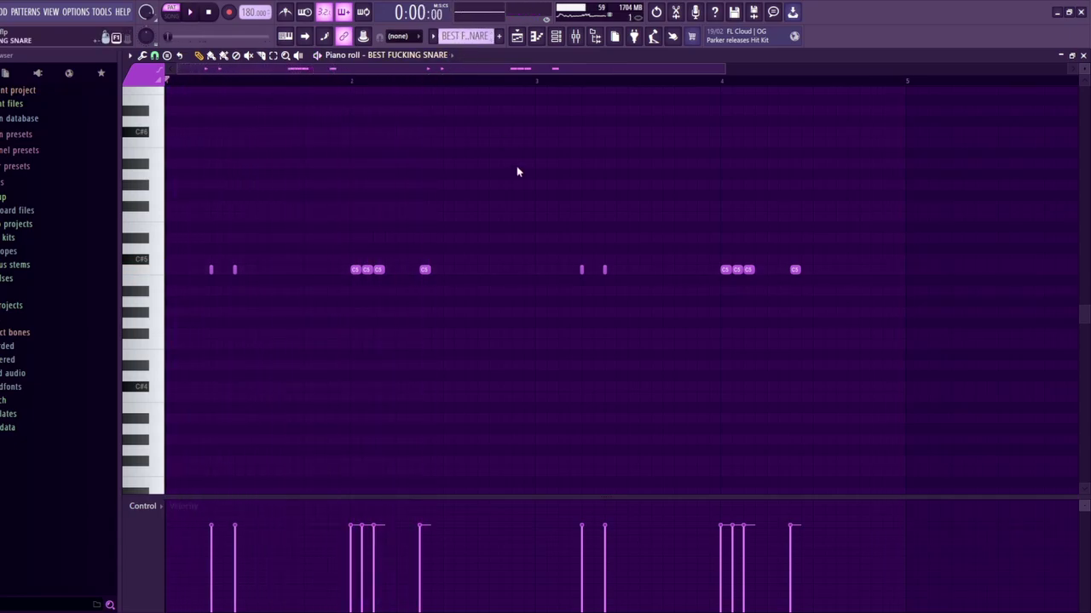
Play the FINESSE PERC and Guap Hit patterns one after the other and review their notes
key(Down)
key(space)
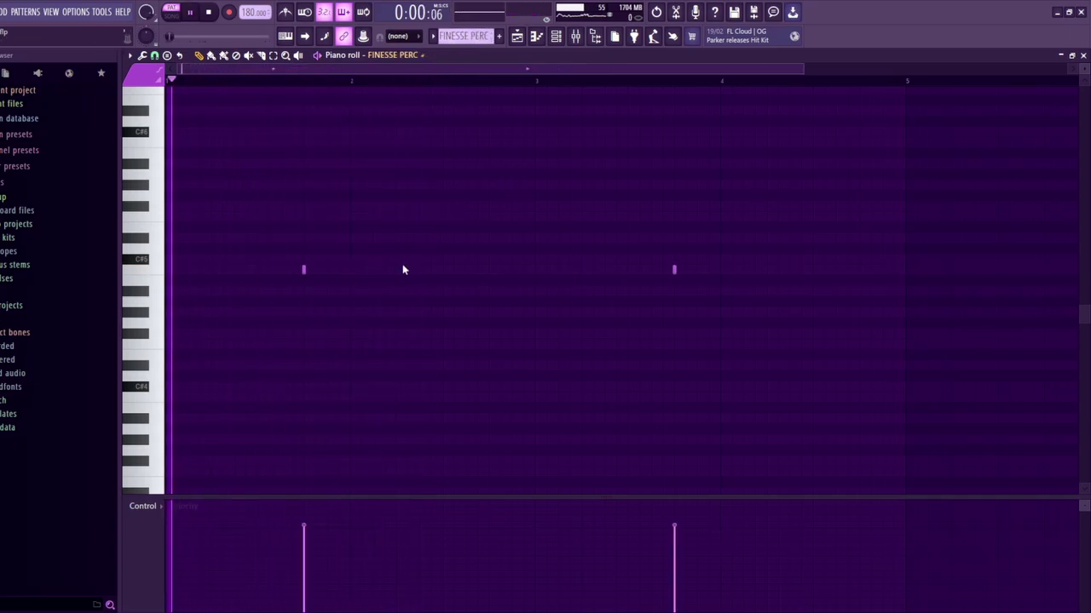
key(space)
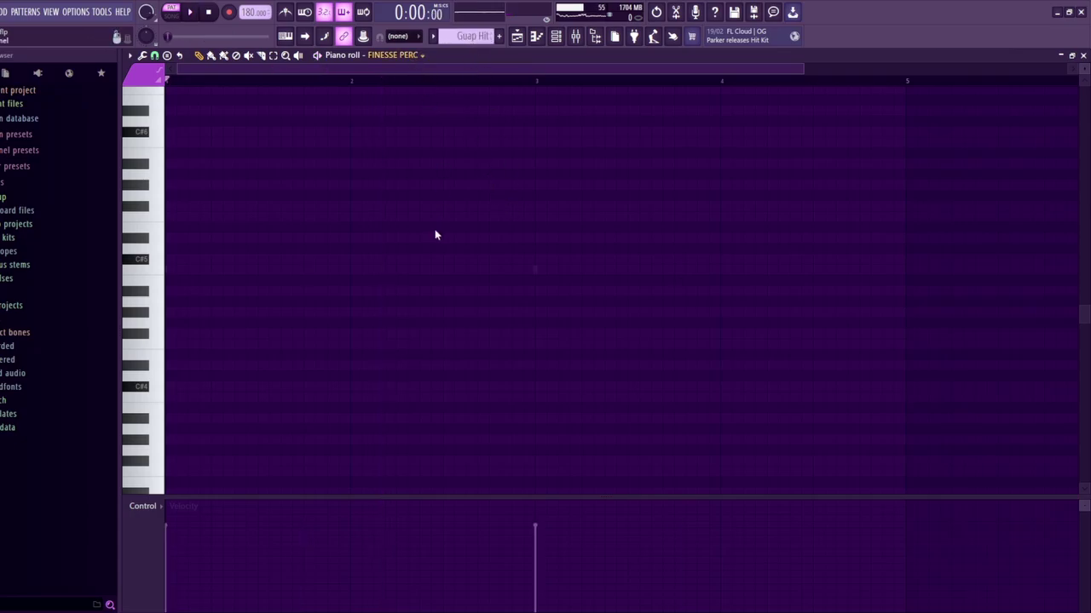
key(Down)
key(space)
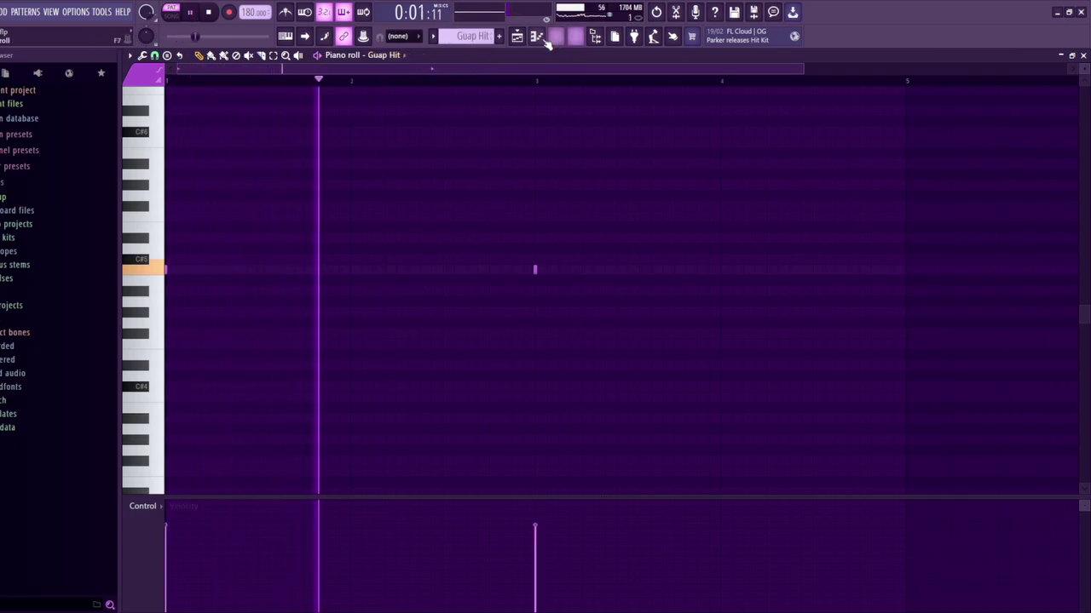
key(space)
Play the Soda Perc and Gangsta OH patterns one after the other and review their notes
key(Down)
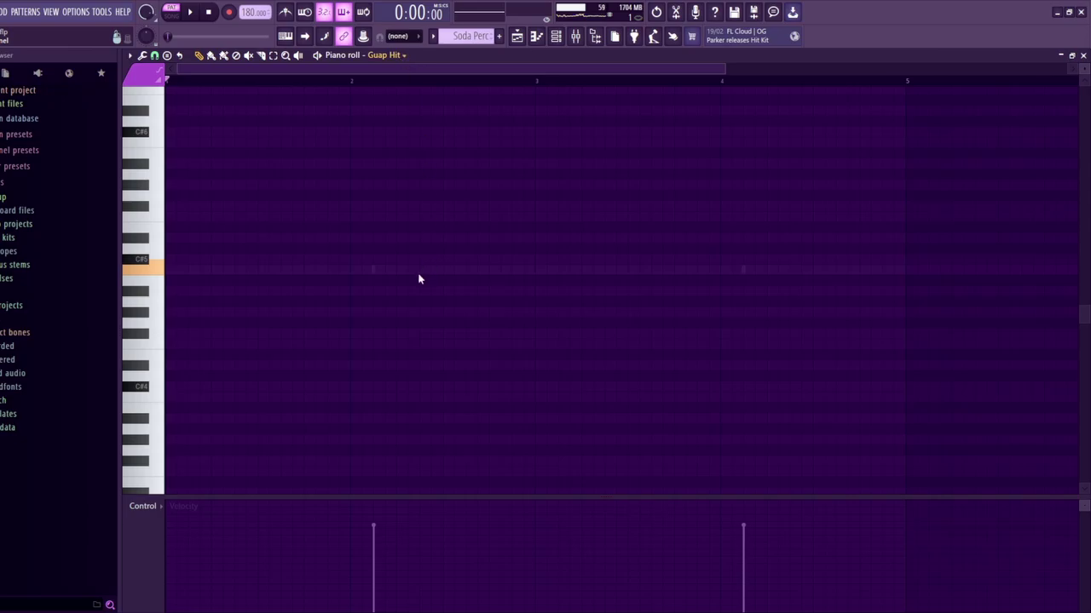
key(space)
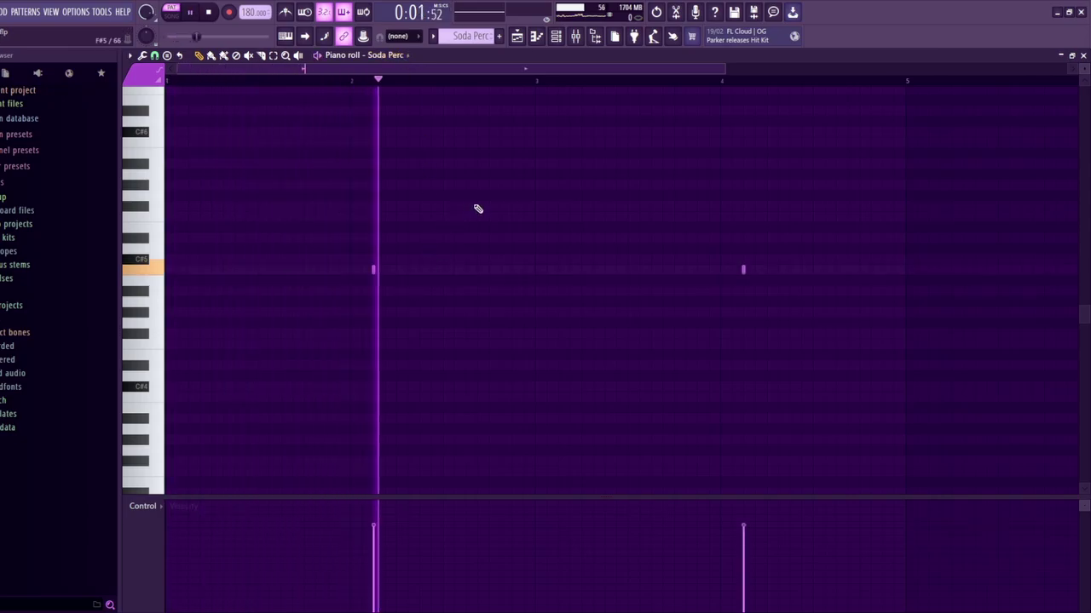
key(space)
key(Down)
key(space)
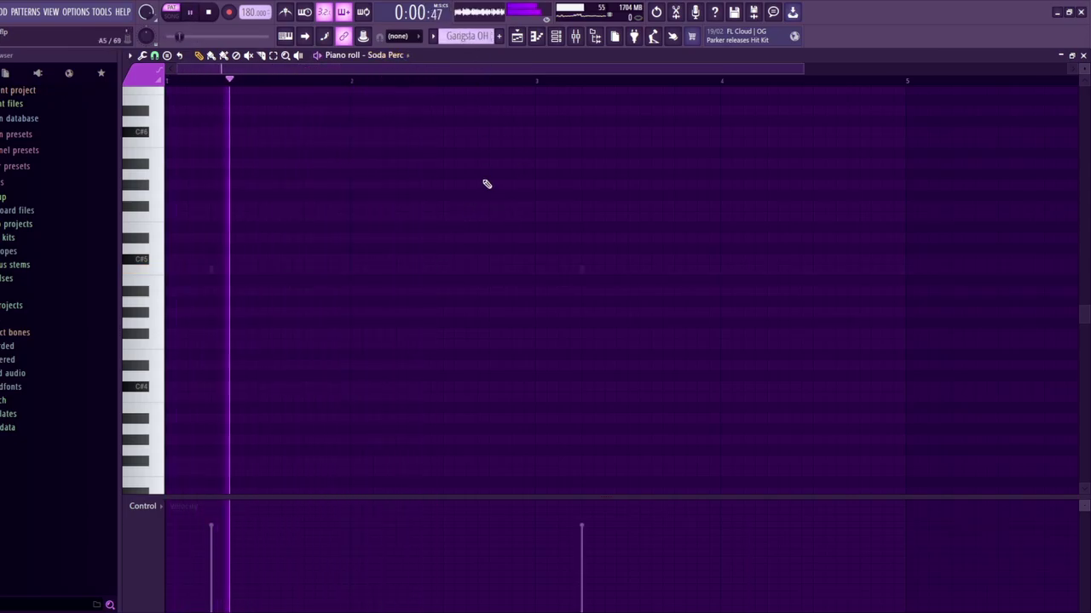
key(space)
Play the Carti World [HI HAT] and 808 (All I Know) patterns and review their notes
key(Down)
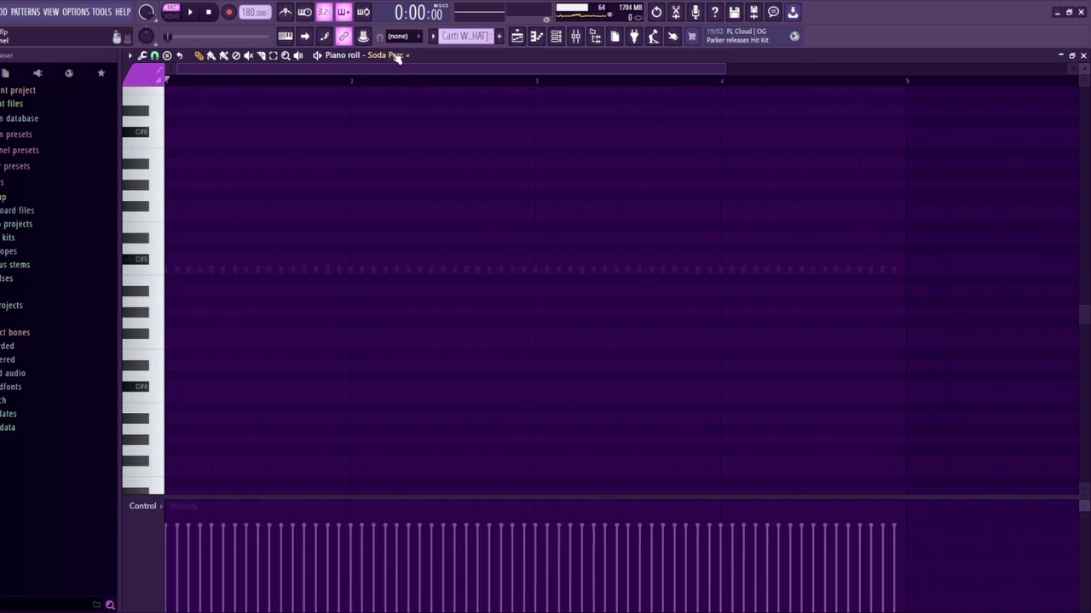
key(space)
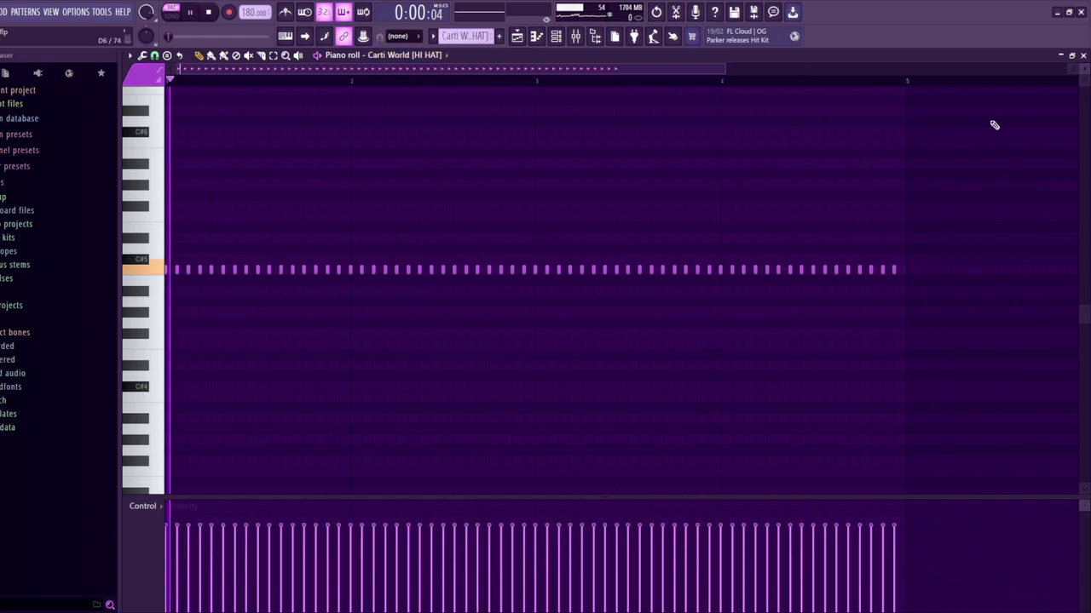
key(Down)
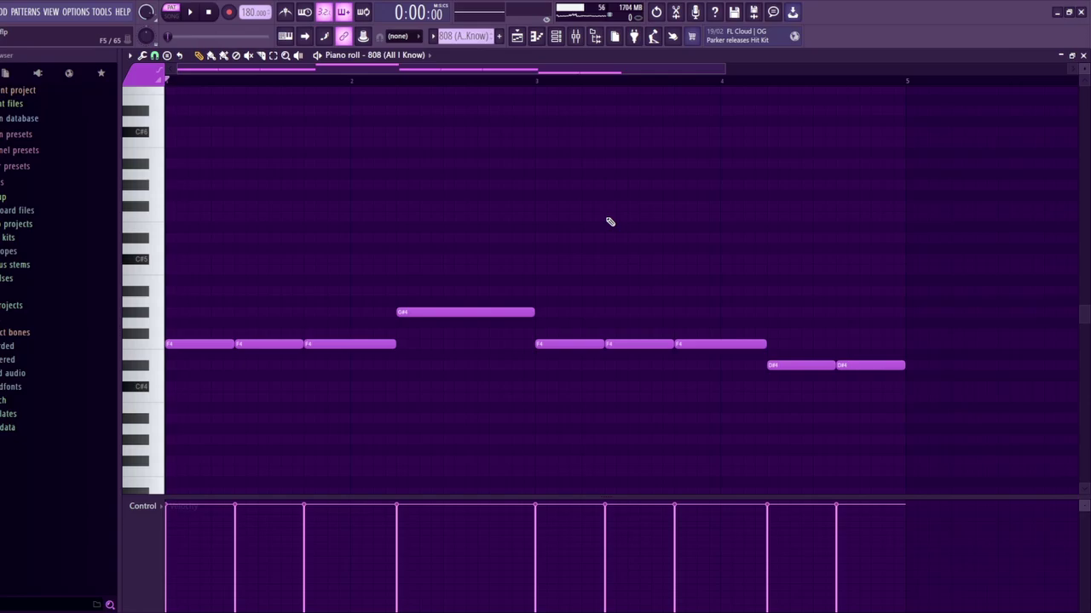
key(space)
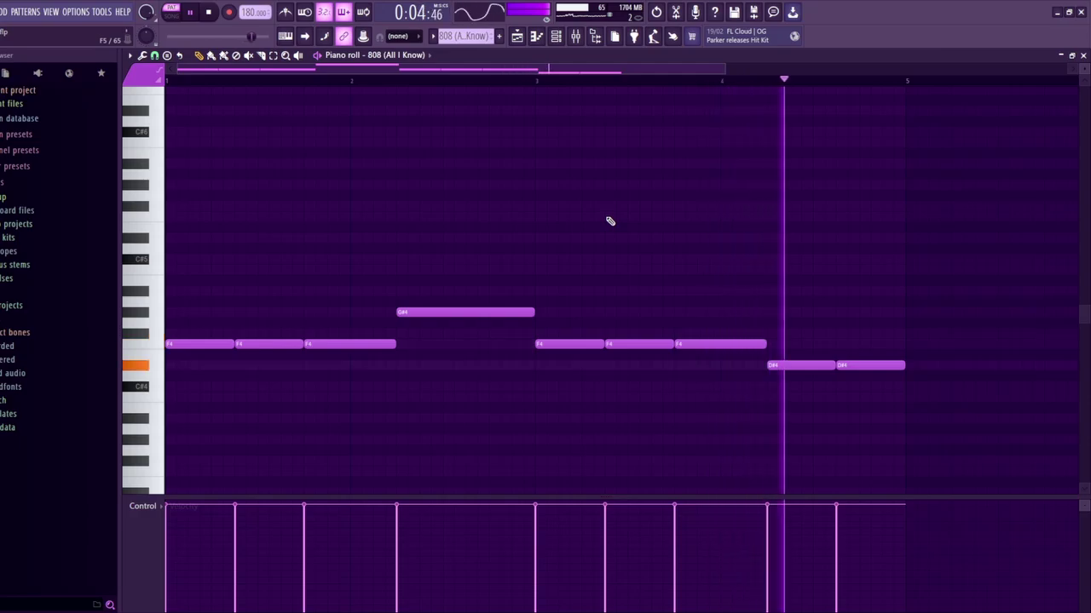
key(space)
Select Pattern 19 and review its Carti World [HI HAT] notes in the piano roll
key(F4)
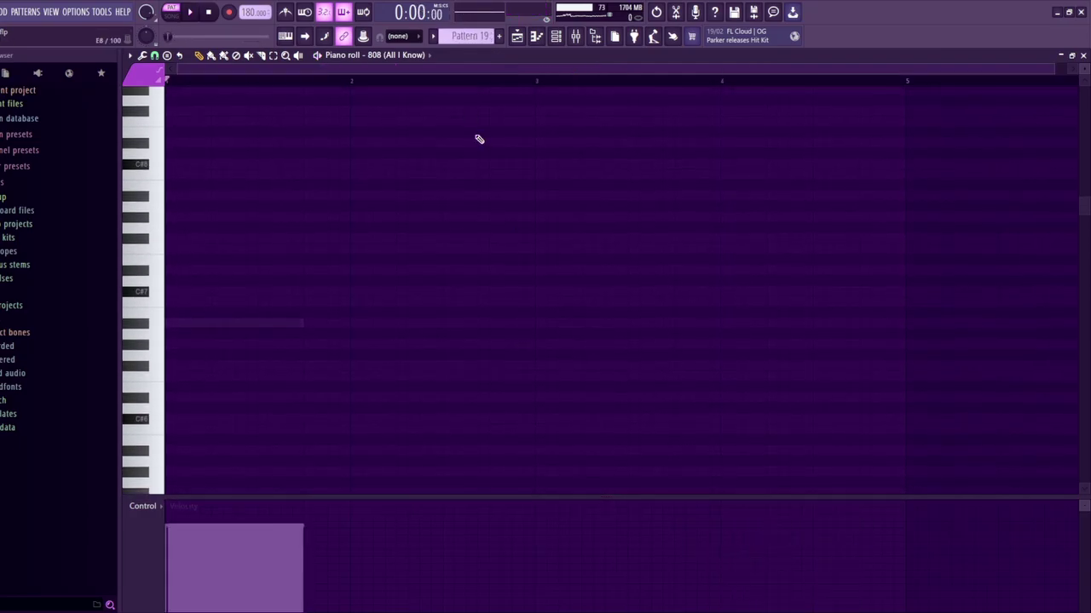
key(space)
key(space)
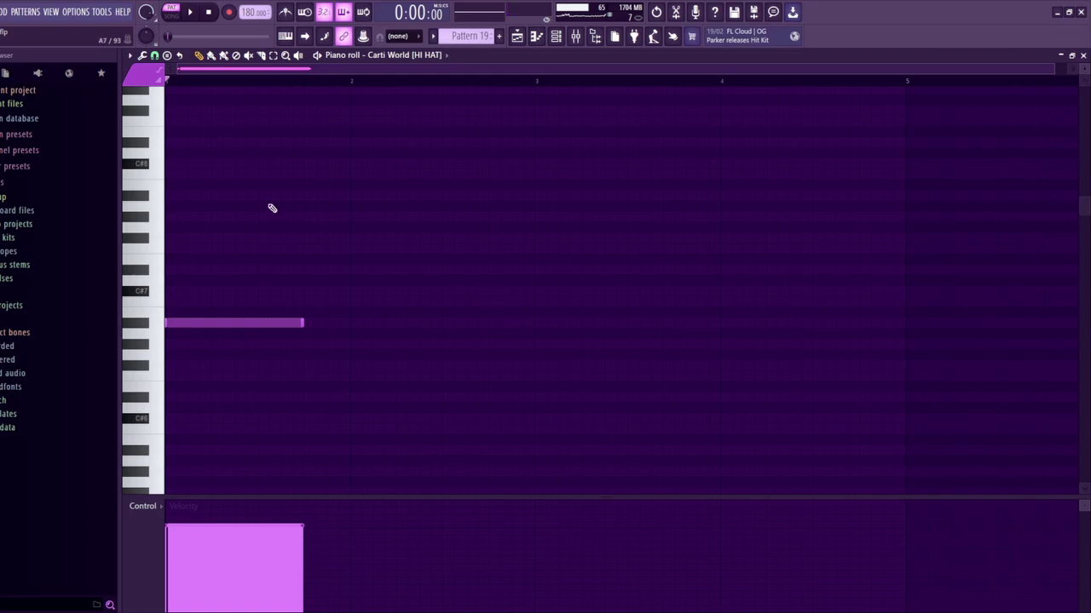
click(549, 42)
click(550, 42)
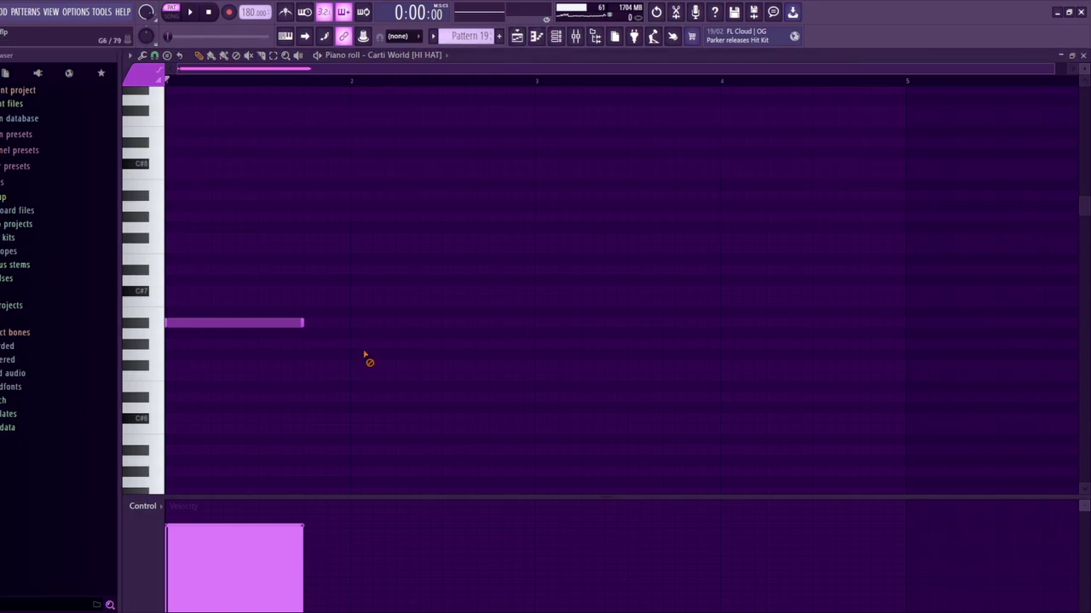
Look over the lower playlist tracks, down to the recorded audio clips on Tracks 19 and 20
click(519, 40)
scroll(800, 522, down, 5)
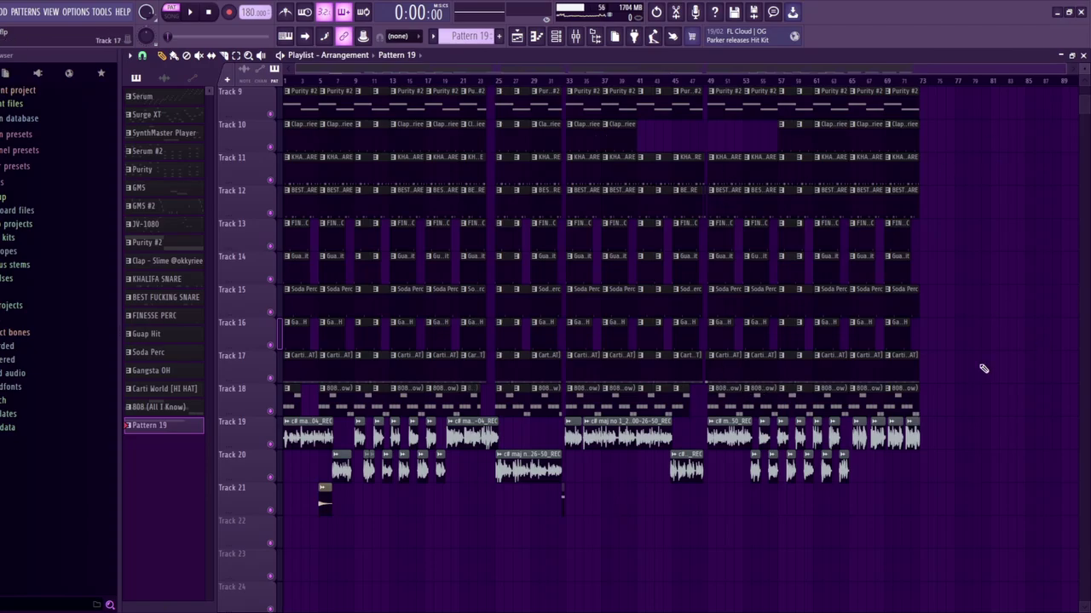
scroll(852, 358, up, 5)
Inspect the hi-hat roll of Pattern 19 close up in the piano roll, then restore the wider view
click(536, 36)
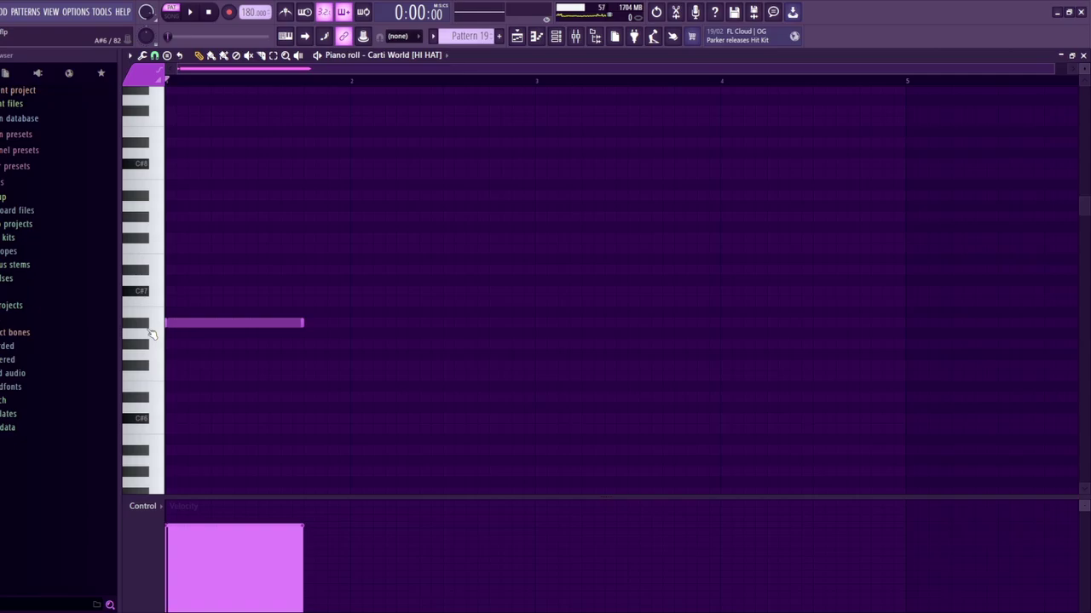
drag(303, 323, 1078, 323)
key(ctrl+u)
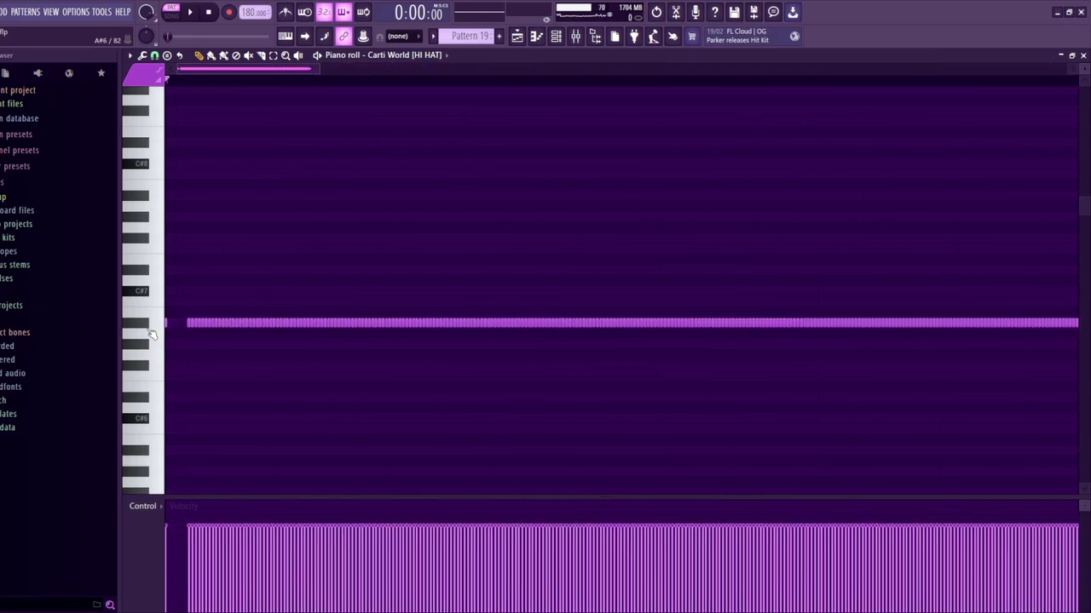
key(ctrl+z)
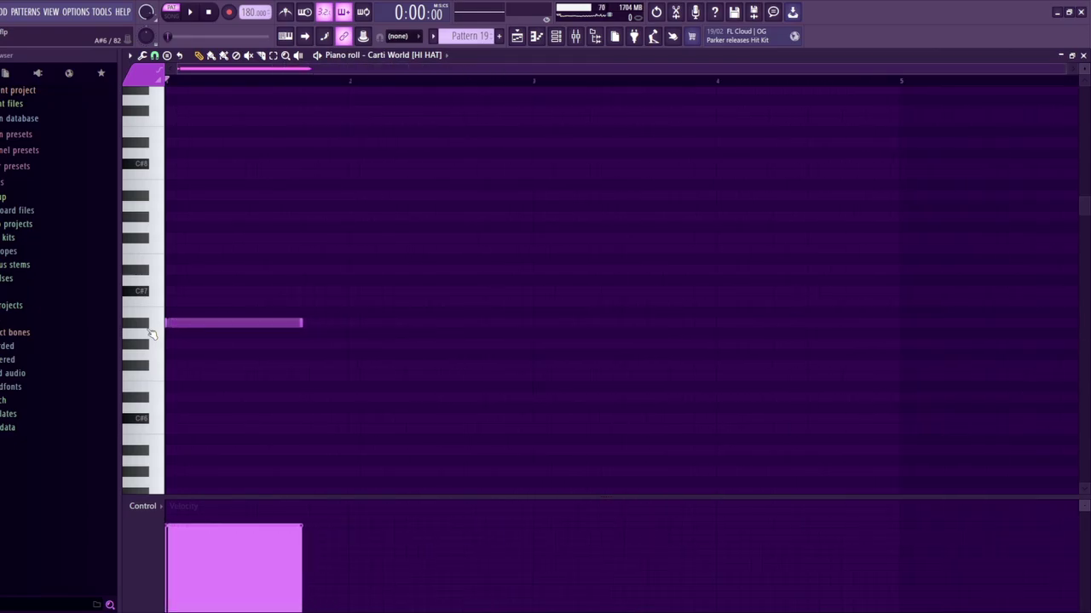
Mute the recorded audio clips on playlist Tracks 19 and 20
click(513, 40)
click(271, 543)
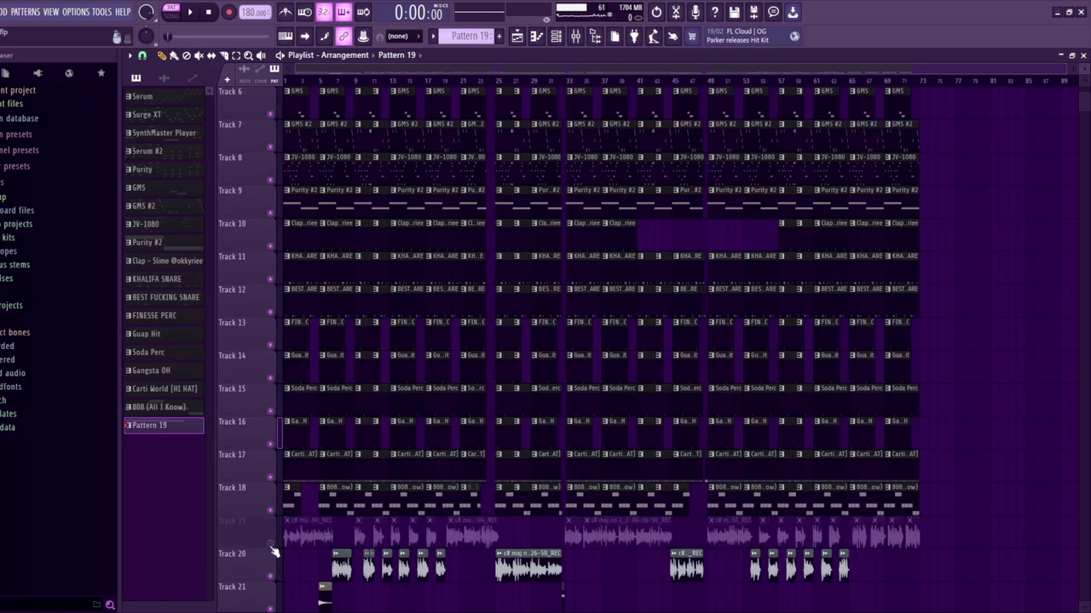
click(272, 576)
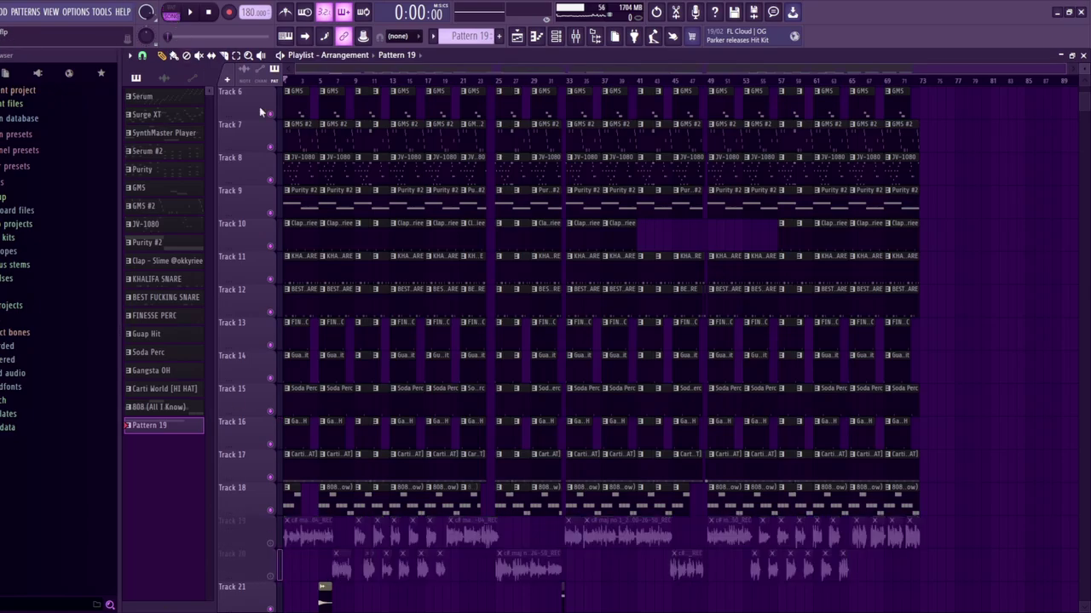
Play the full beat arrangement from the start in song mode and follow it from Track 1 down
scroll(352, 334, down, 5)
key(space)
scroll(360, 395, up, 10)
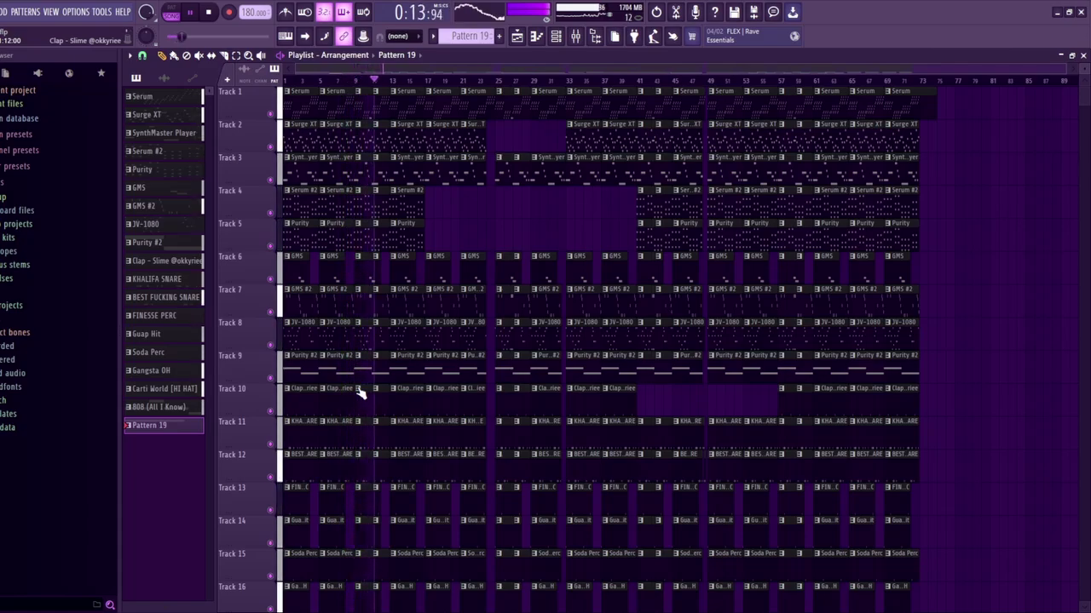
Stop the full beat and look through the effect chains of mixer Inserts 18 to 21
key(space)
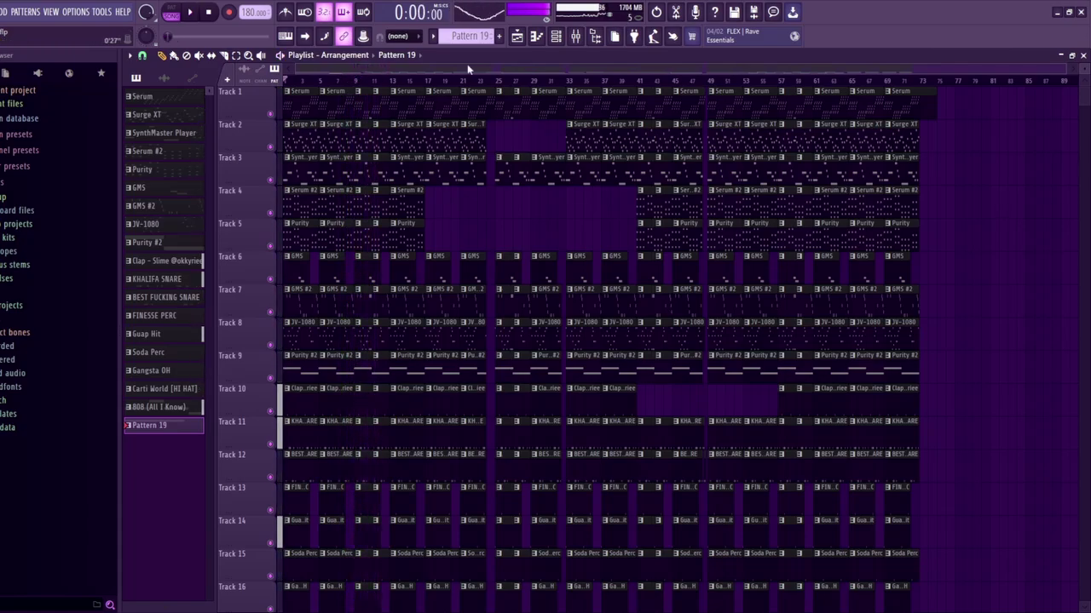
click(576, 37)
click(647, 186)
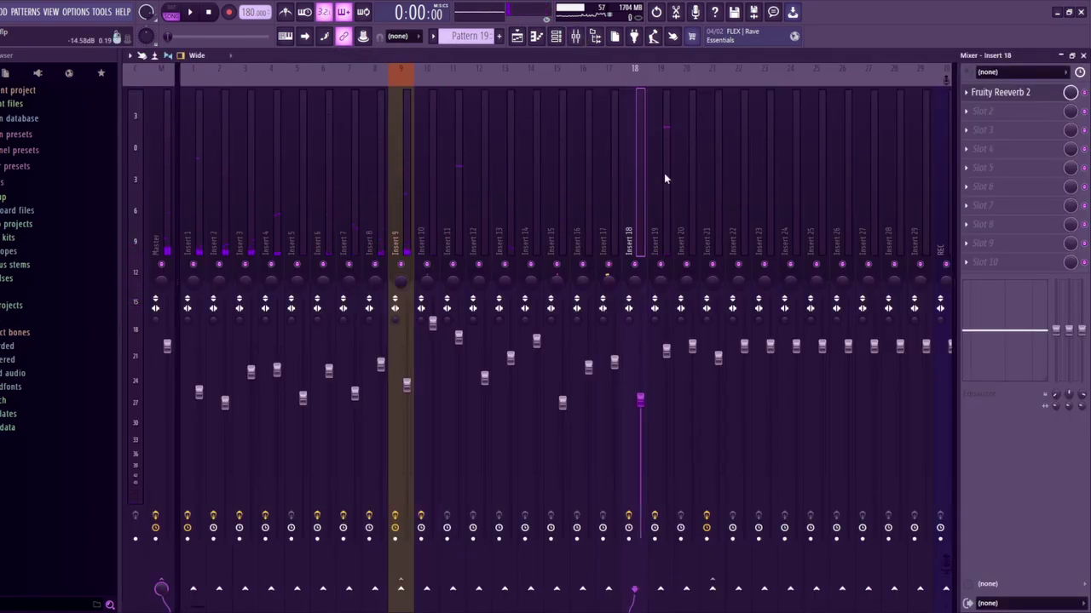
click(665, 179)
click(686, 147)
click(715, 173)
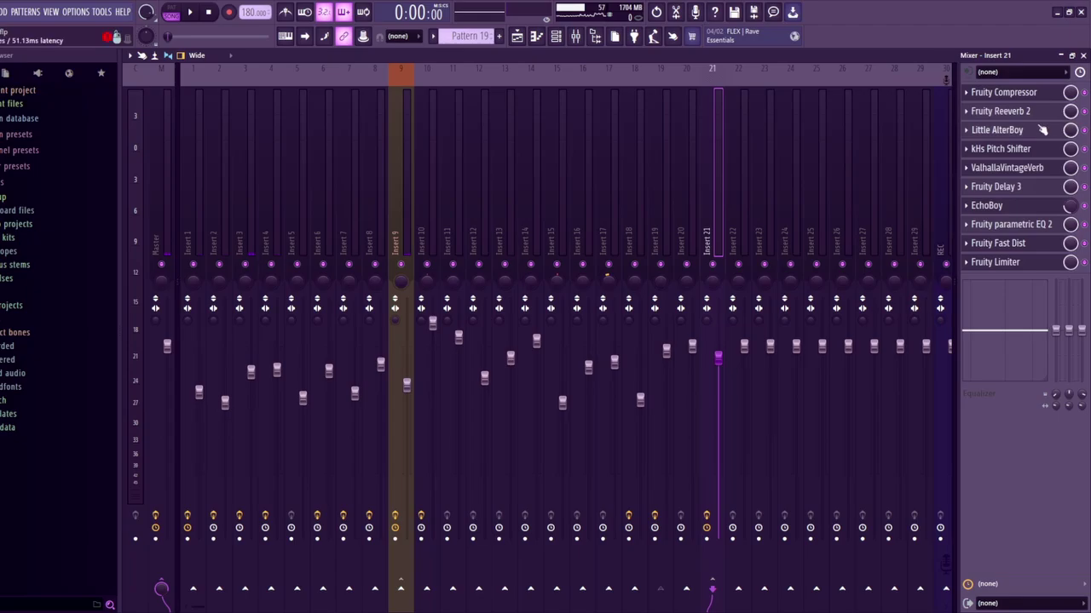
Inspect Insert 21's effects from Little AlterBoy down through the pitch shifter, reverb and Fruity Delay 3 to EchoBoy
click(994, 131)
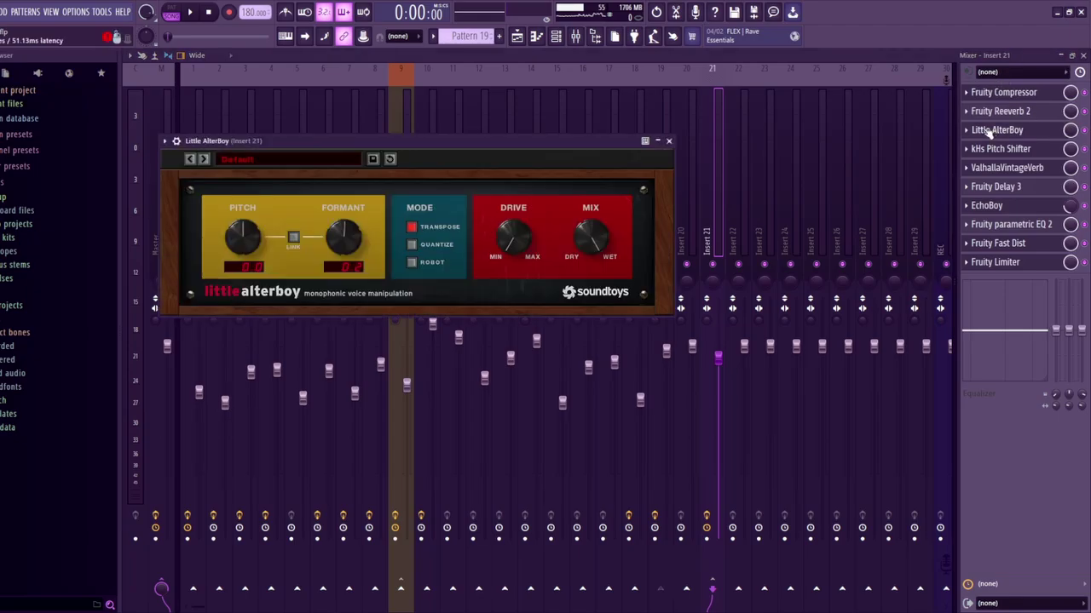
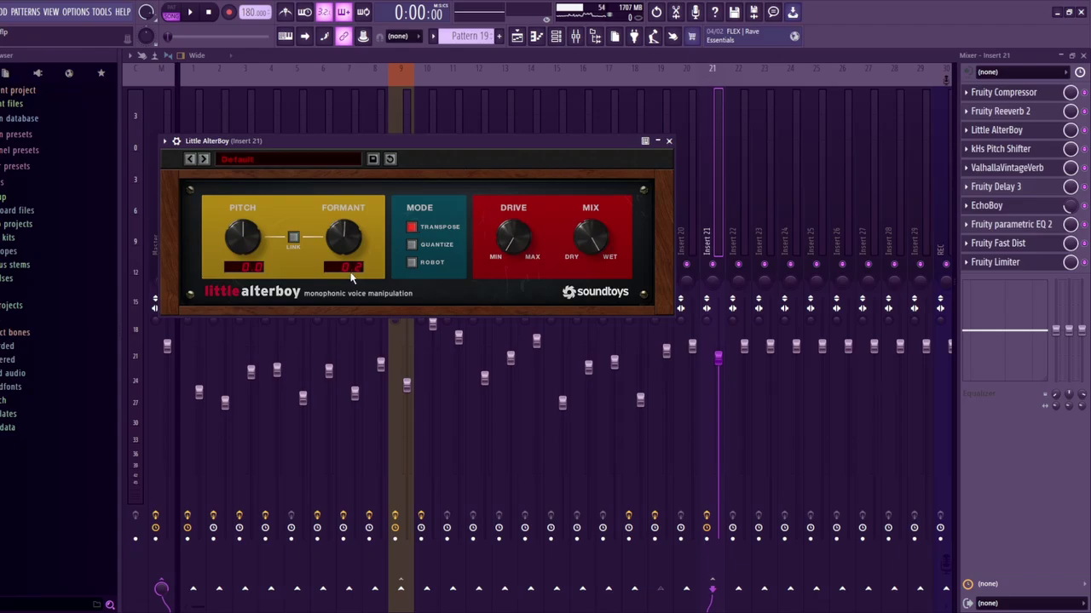
click(668, 141)
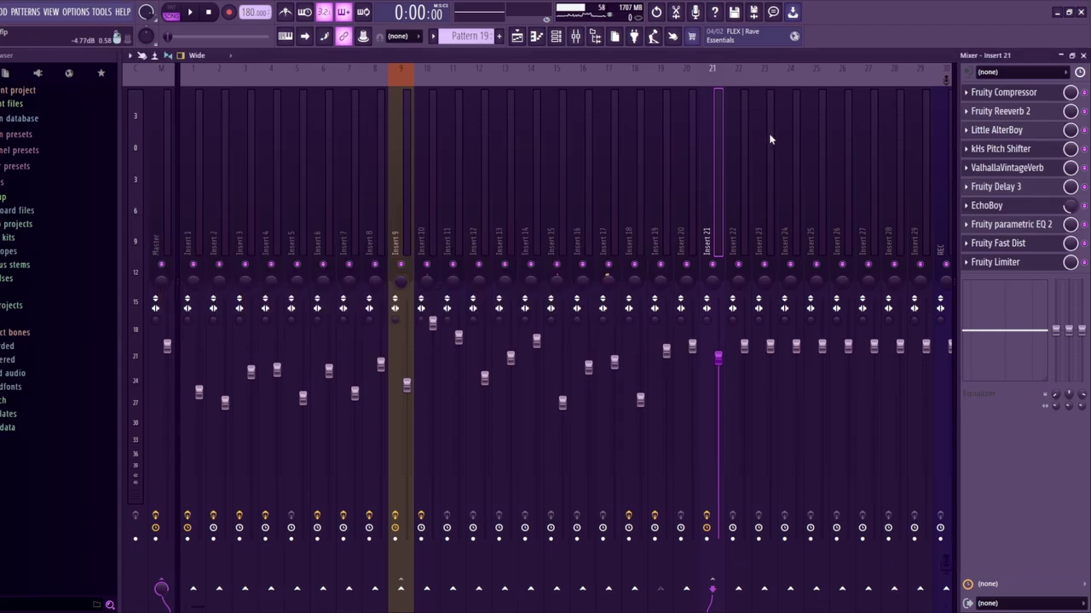
click(1001, 149)
click(1007, 168)
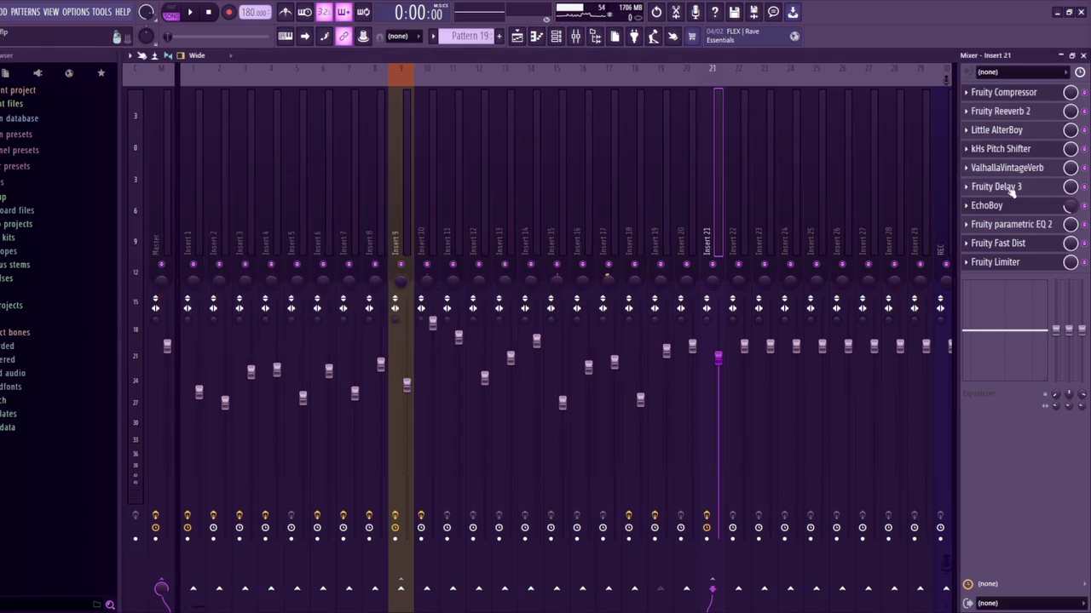
click(1009, 187)
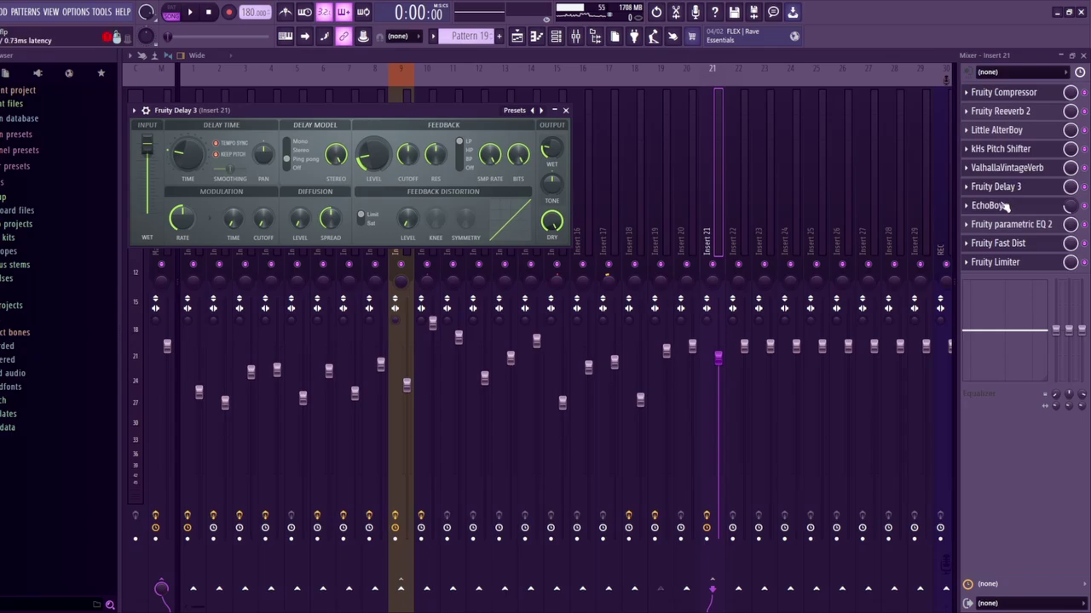
click(1006, 206)
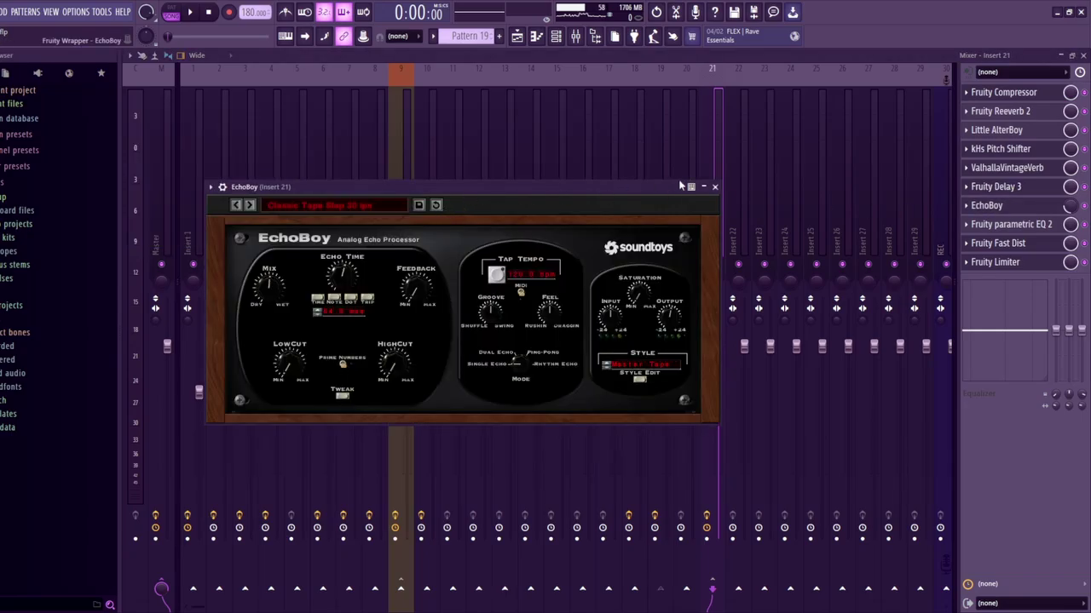
click(714, 187)
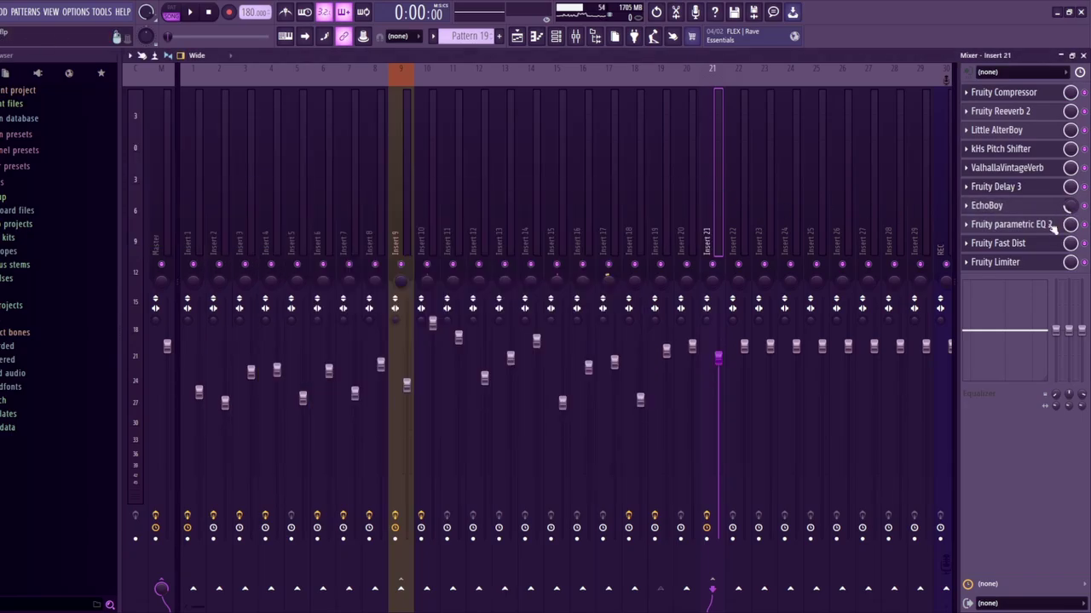
Inspect Fruity Fast Dist and Fruity Limiter on Insert 21, and return to Insert 18
click(1011, 244)
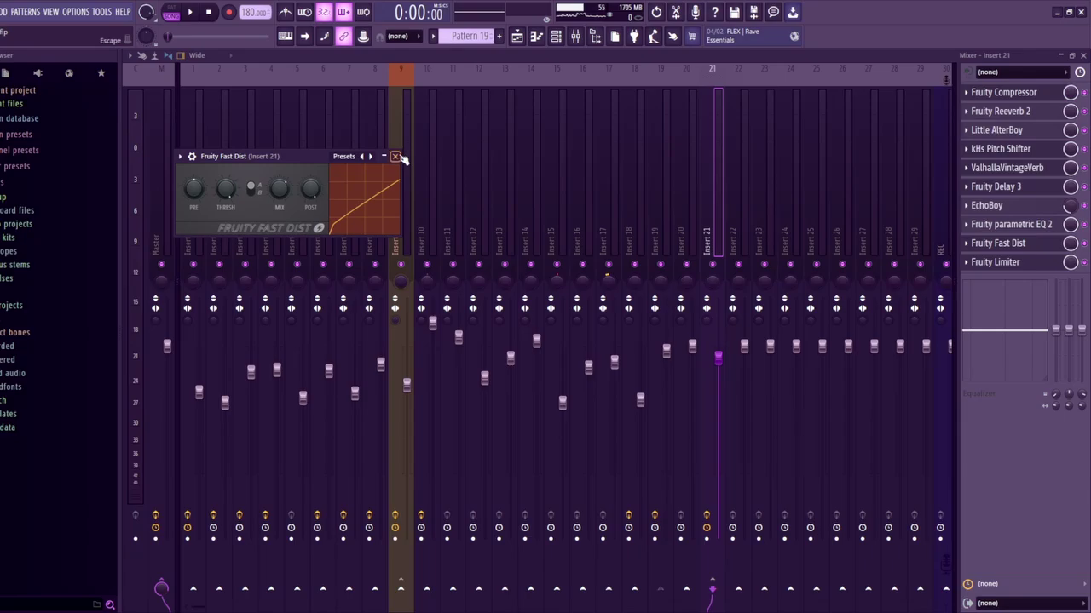
click(396, 157)
click(994, 262)
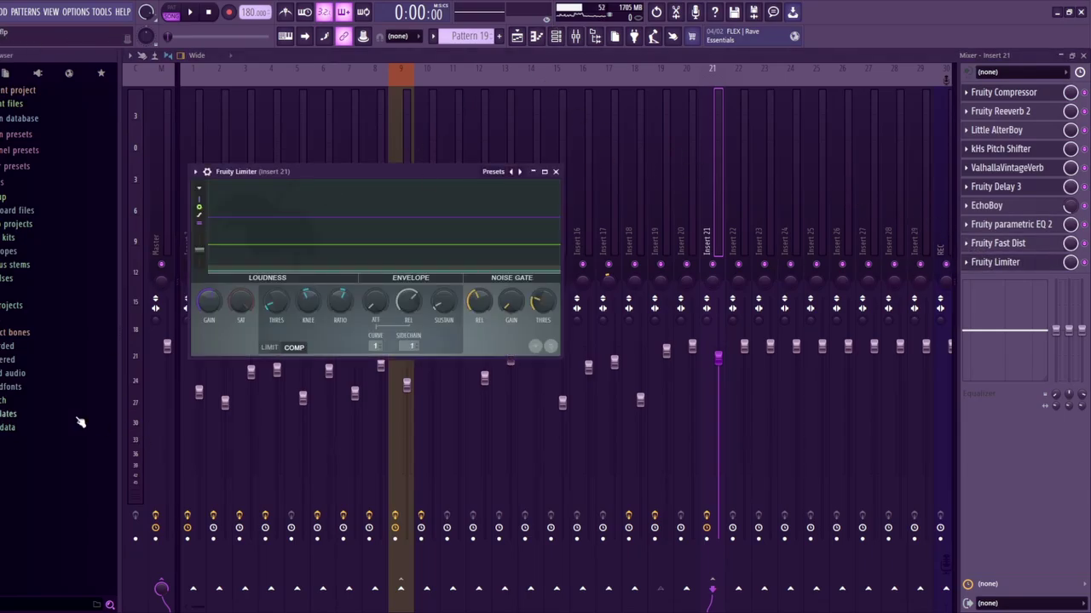
click(644, 235)
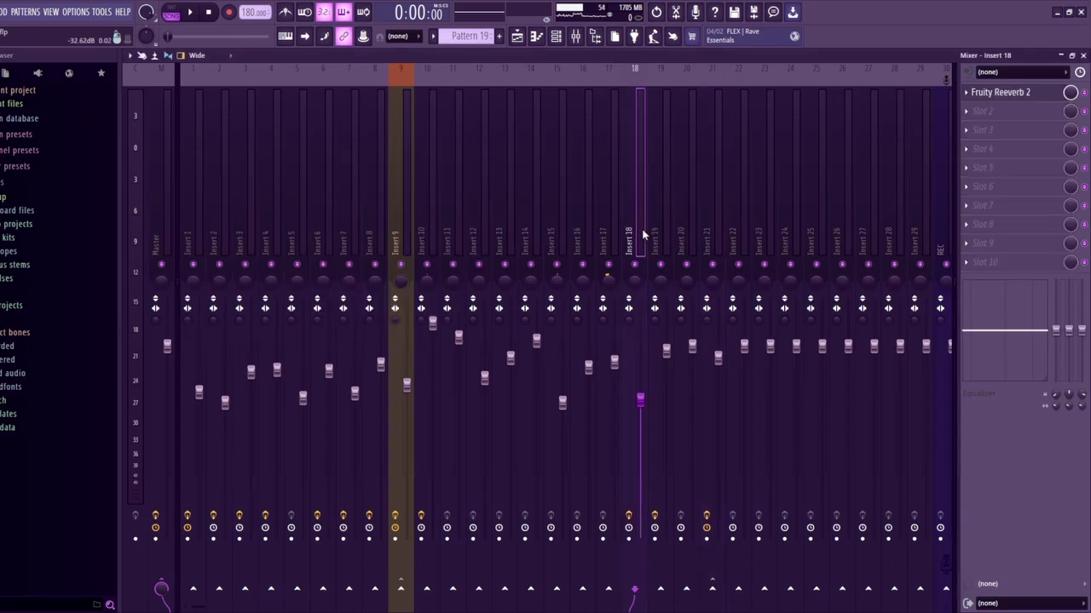
click(652, 244)
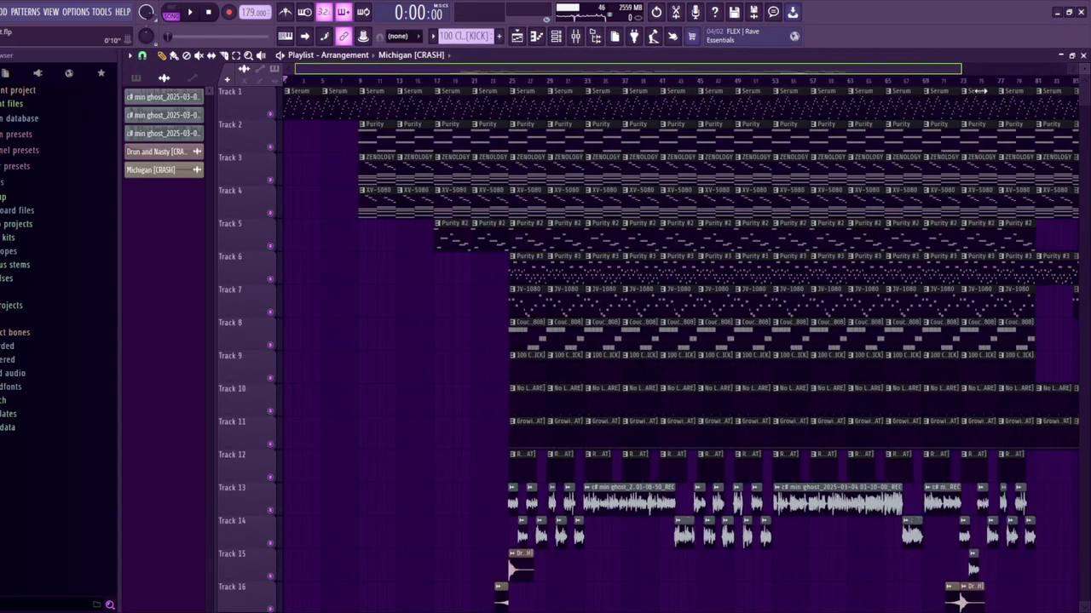
Look over the next beat's whole playlist arrangement, pattern list, channel rack and mixer
scroll(980, 91, down, 2)
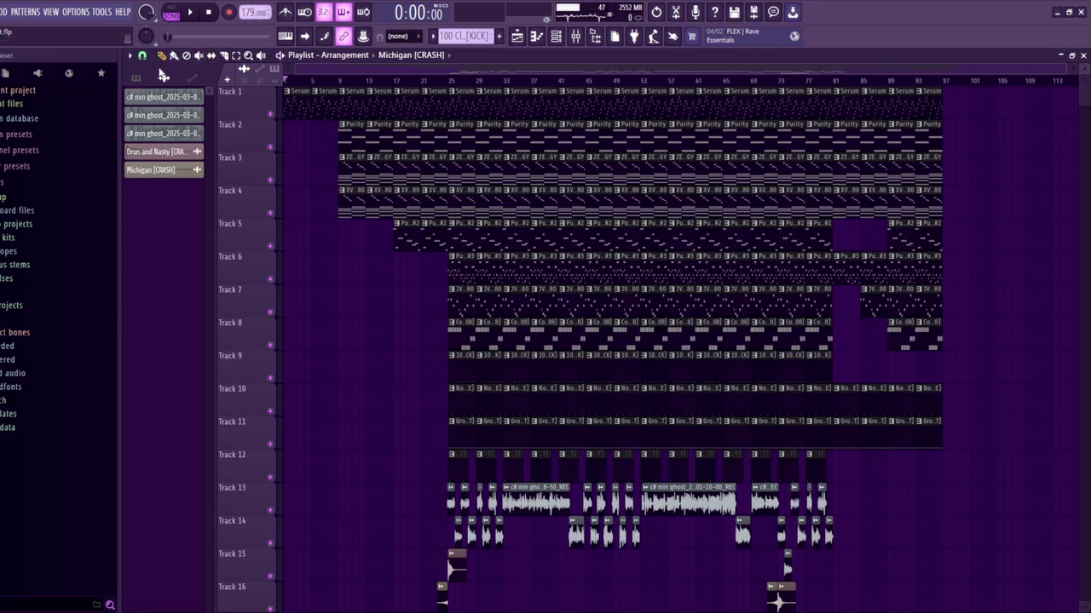
click(137, 77)
key(F6)
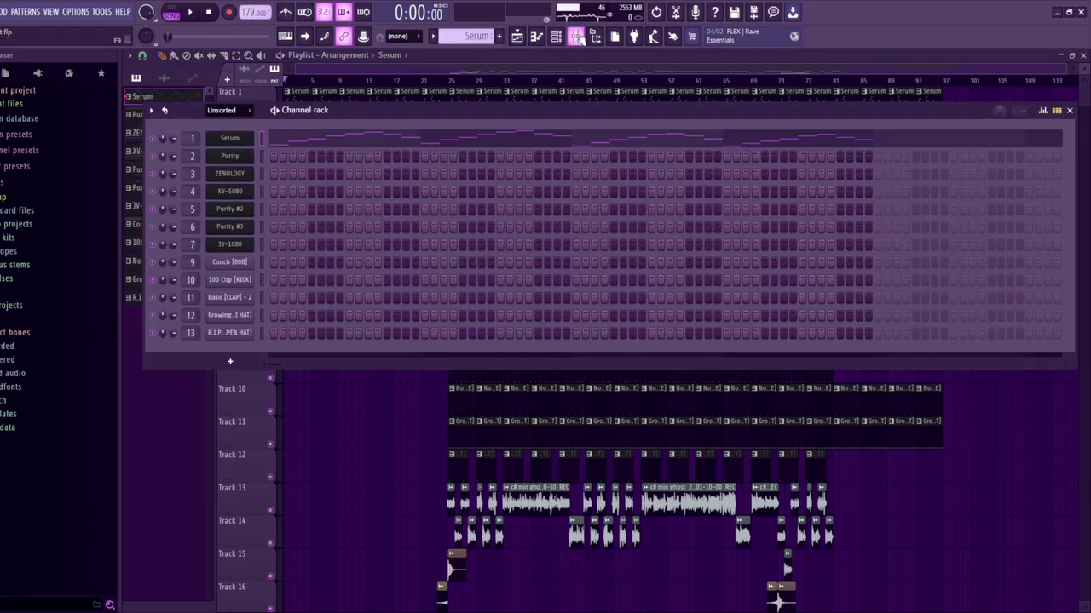
key(F9)
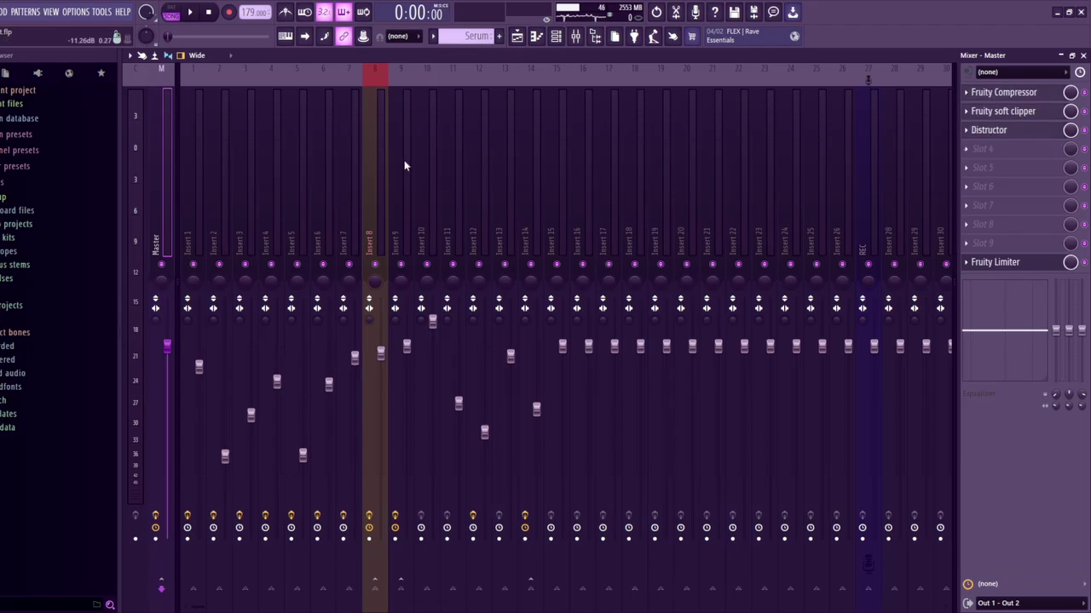
key(F7)
key(F5)
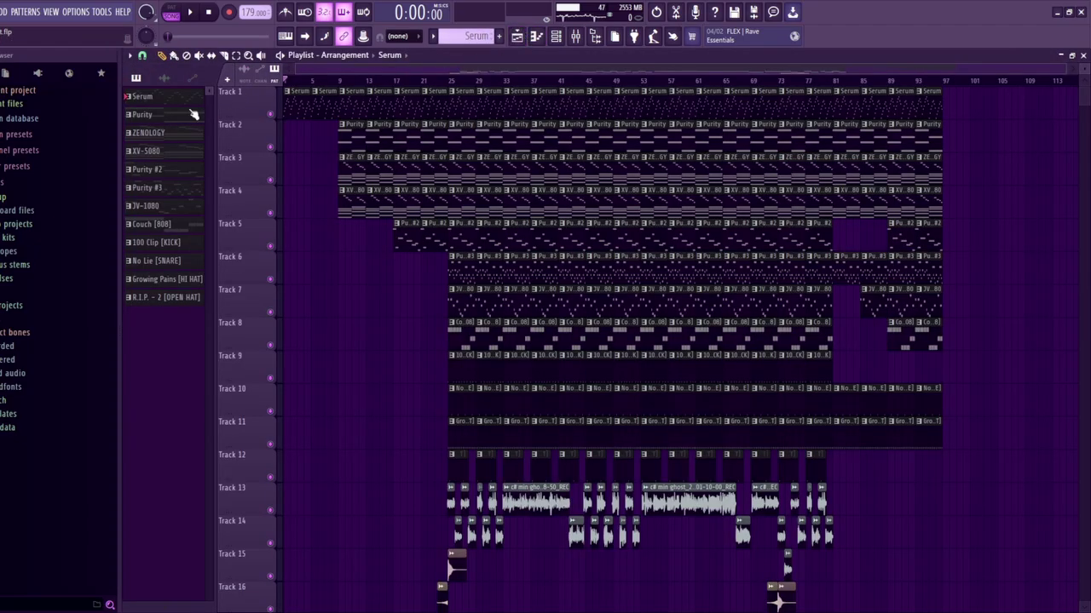
Open the Serum pattern's notes and instrument, dismiss the LFO Shapes folder alert, and return to the piano roll
key(F7)
key(F6)
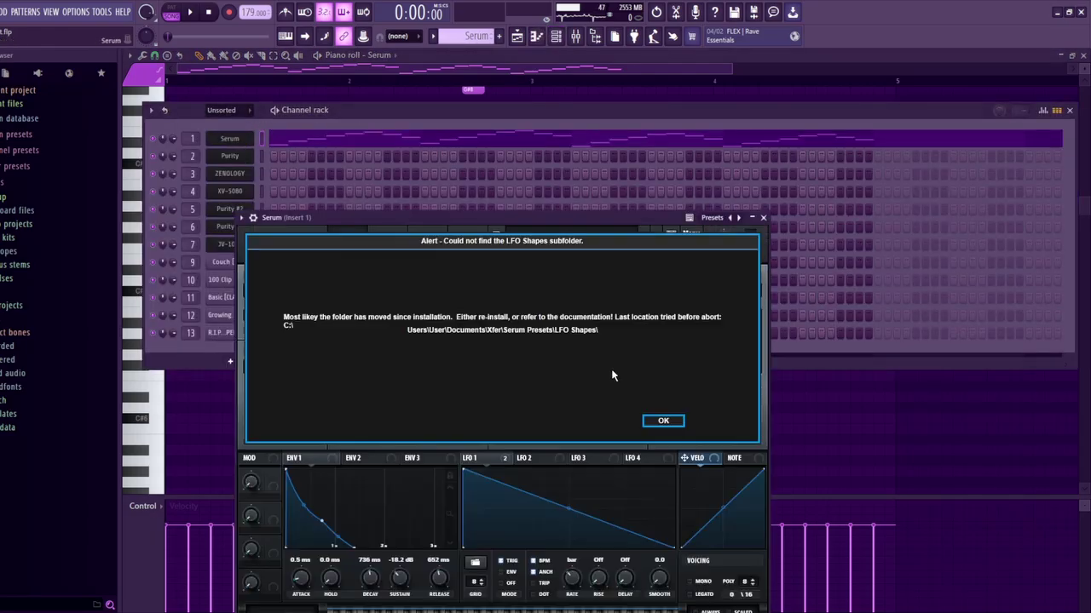
click(665, 419)
click(927, 455)
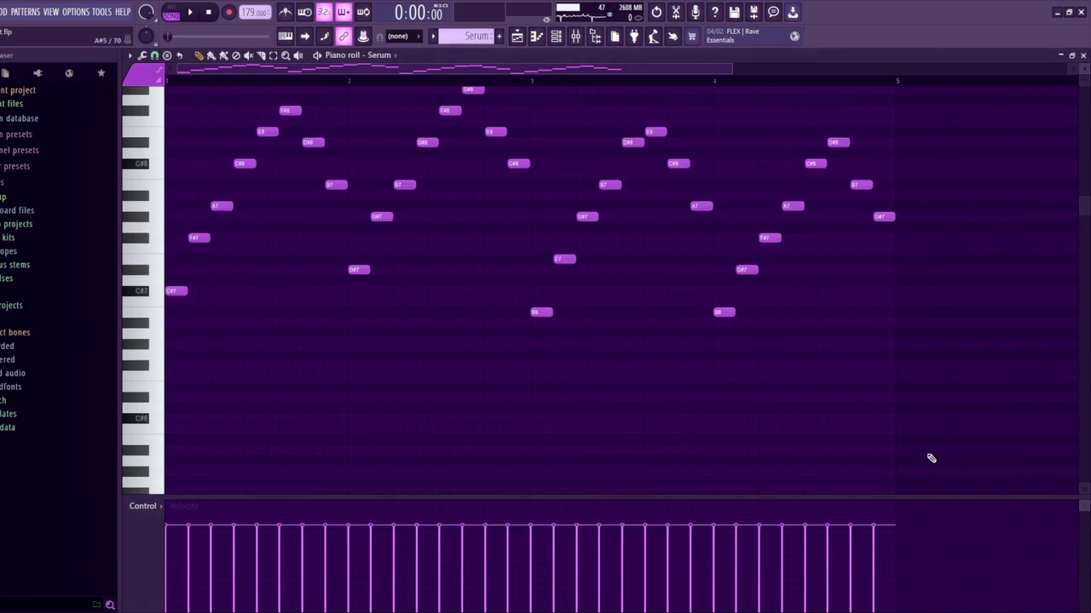
Play the Serum melody with all of its notes in view in the piano roll
scroll(256, 97, up, 4)
scroll(255, 97, down, 3)
key(space)
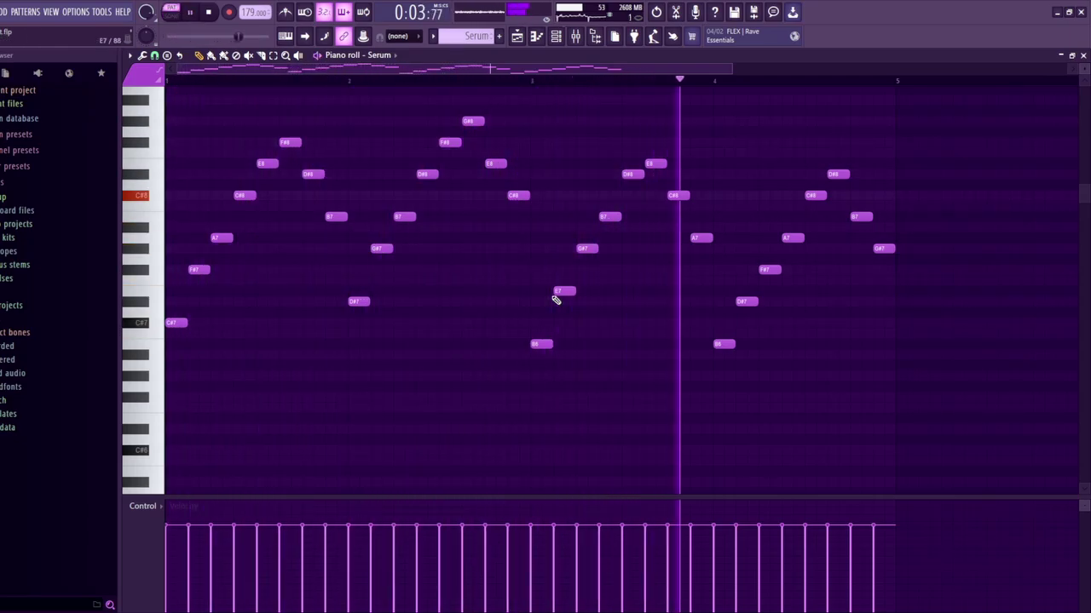
key(space)
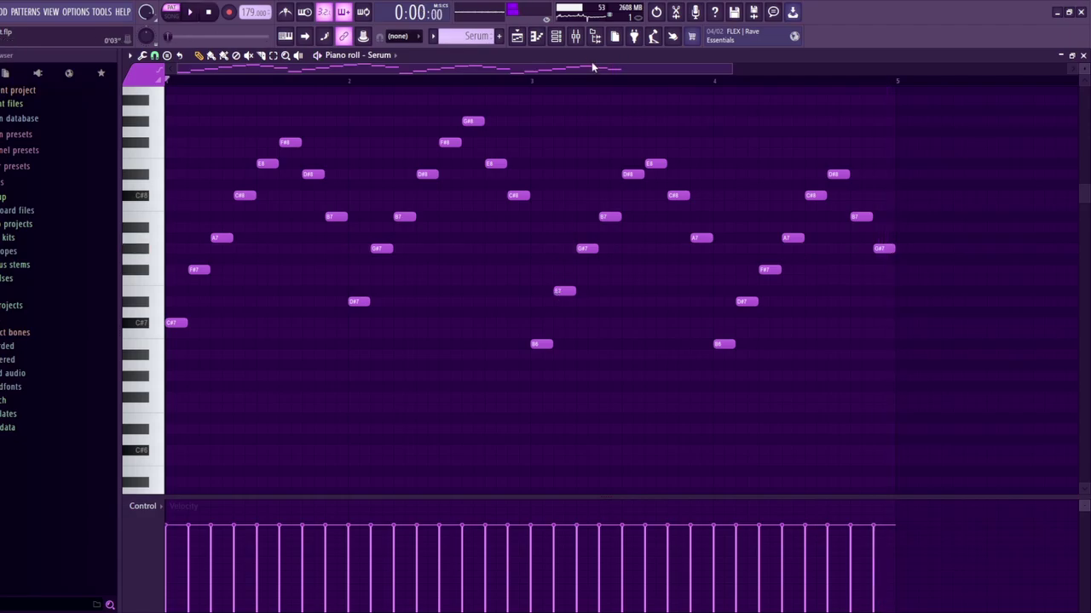
Open the mixer at Insert 1 and inspect the Fruity parametric EQ 2 on the Serum melody
click(575, 36)
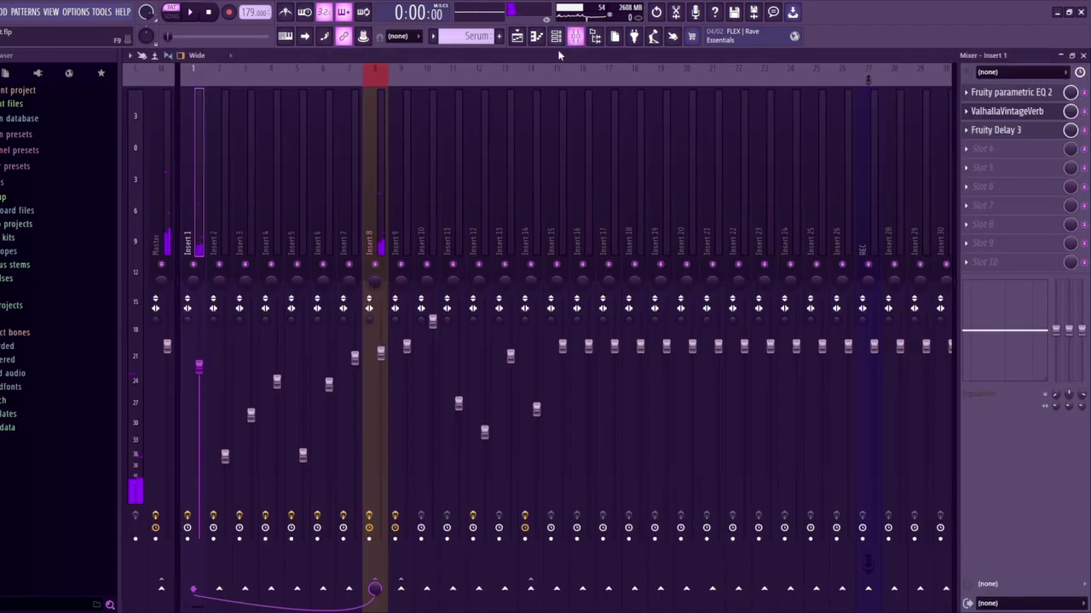
click(1054, 100)
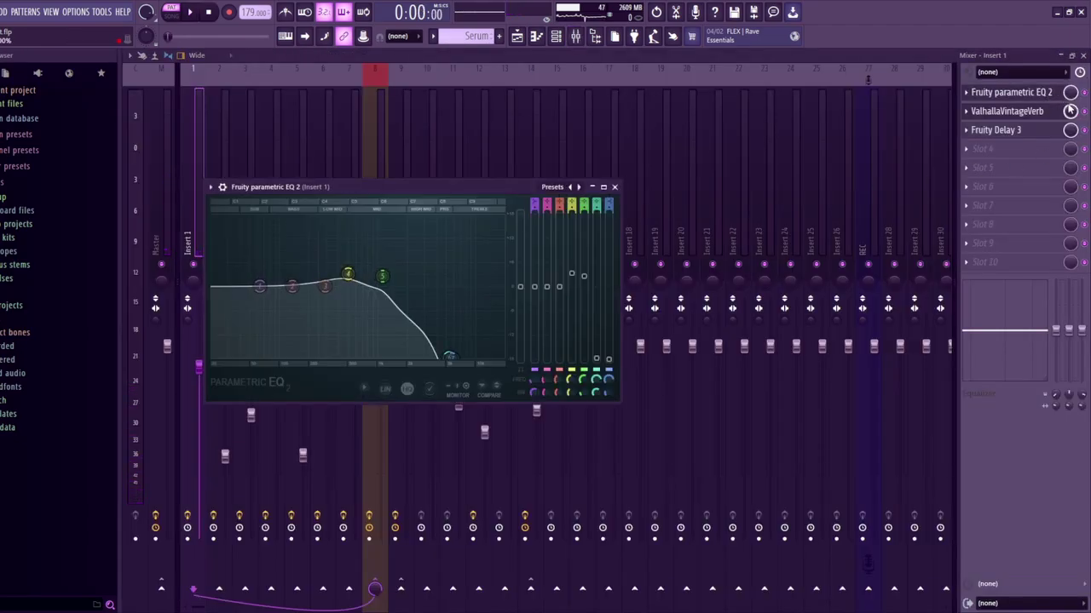
click(1055, 102)
Compare the Serum melody with Insert 1's EQ, reverb and delay bypassed and with all three enabled again
click(1043, 112)
click(1043, 113)
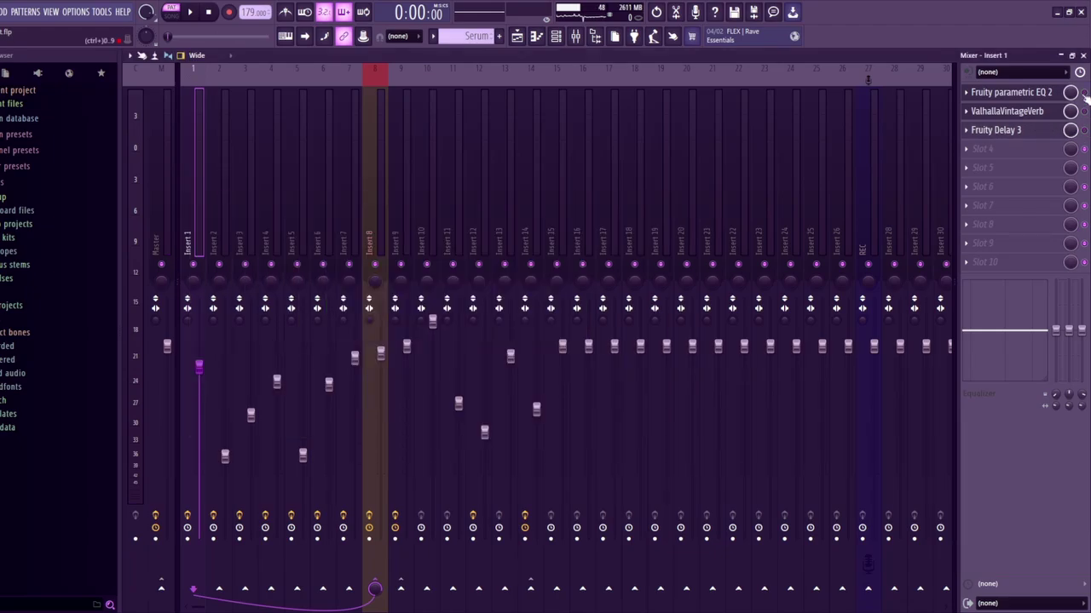
key(space)
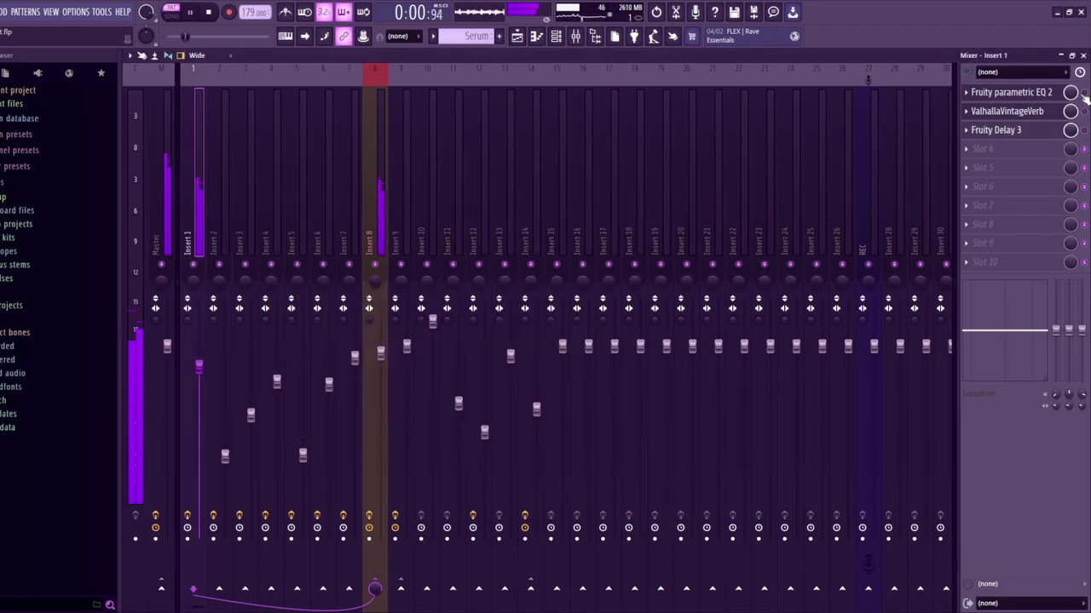
key(space)
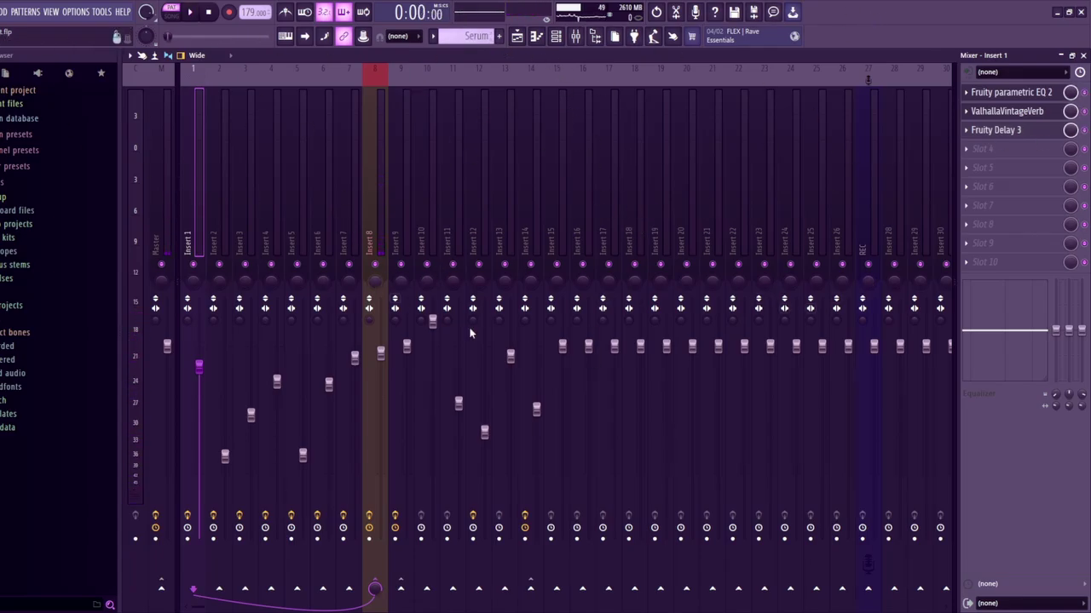
key(space)
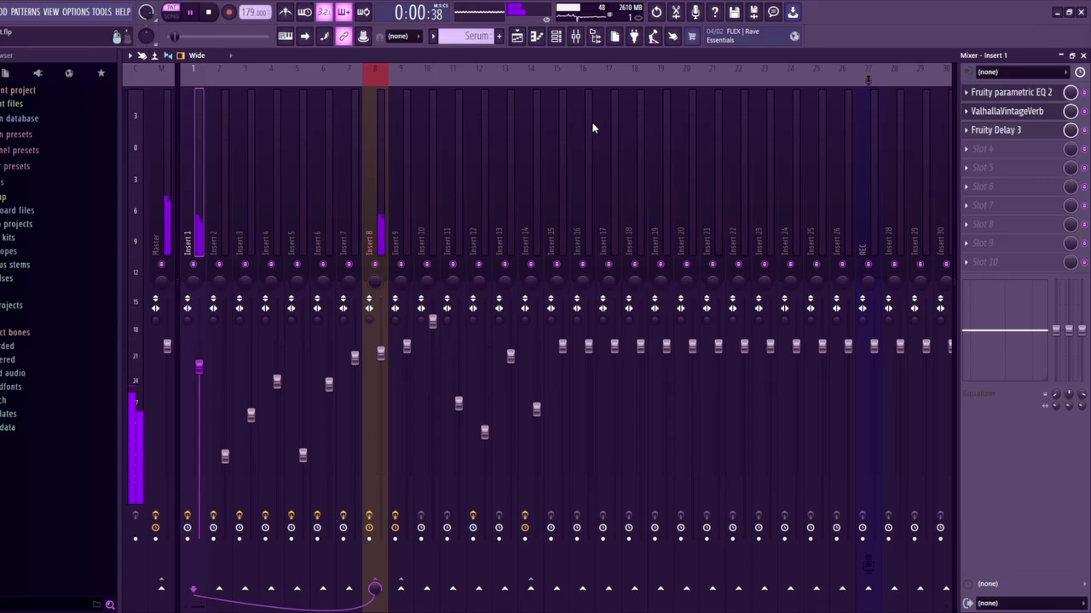
key(space)
Select the Purity pattern, show its Bell Pad Station preset in the instrument, and open its notes in the piano roll
click(536, 35)
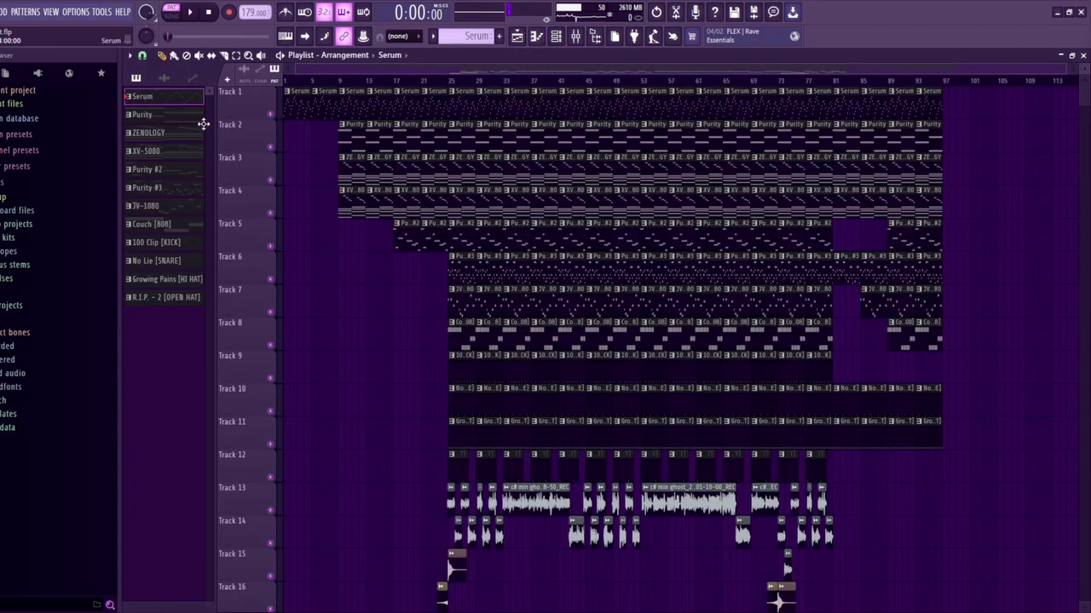
click(143, 114)
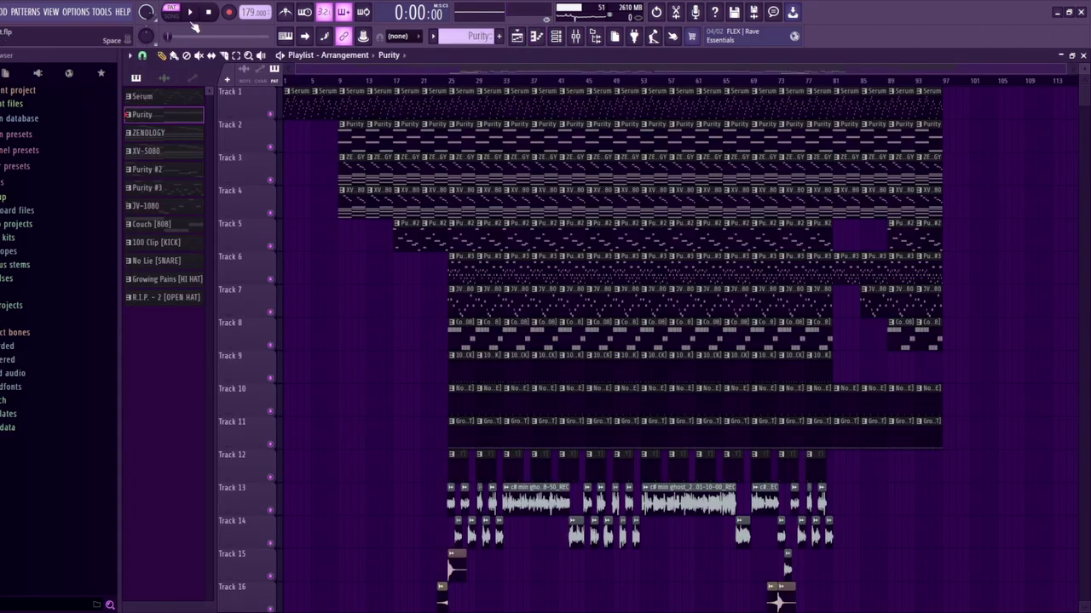
click(555, 36)
click(229, 156)
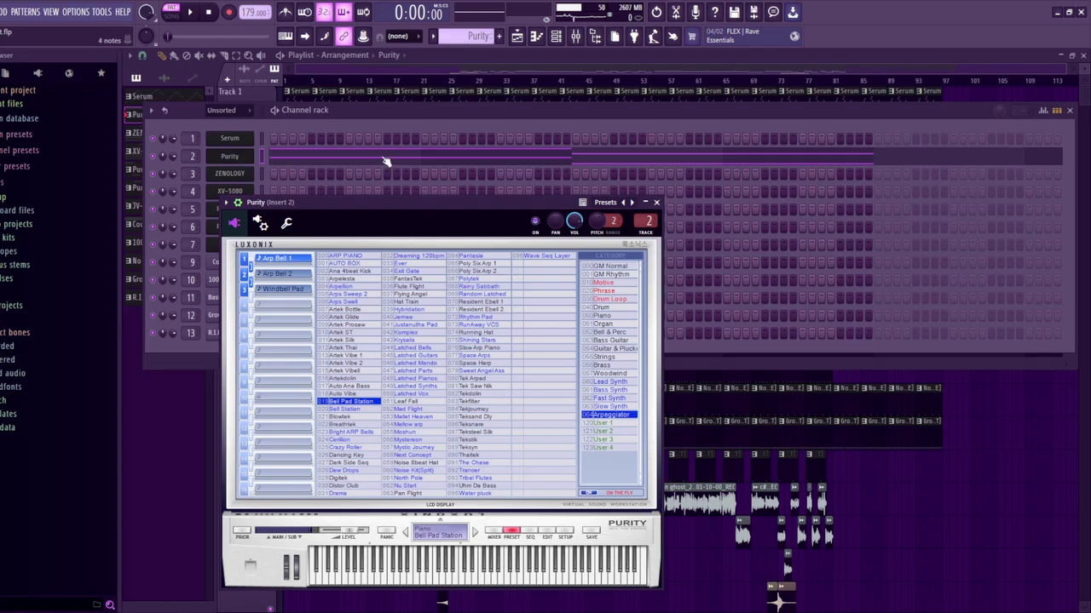
click(345, 159)
Play the Purity pattern and bring its upper and lower sustained notes into view
key(space)
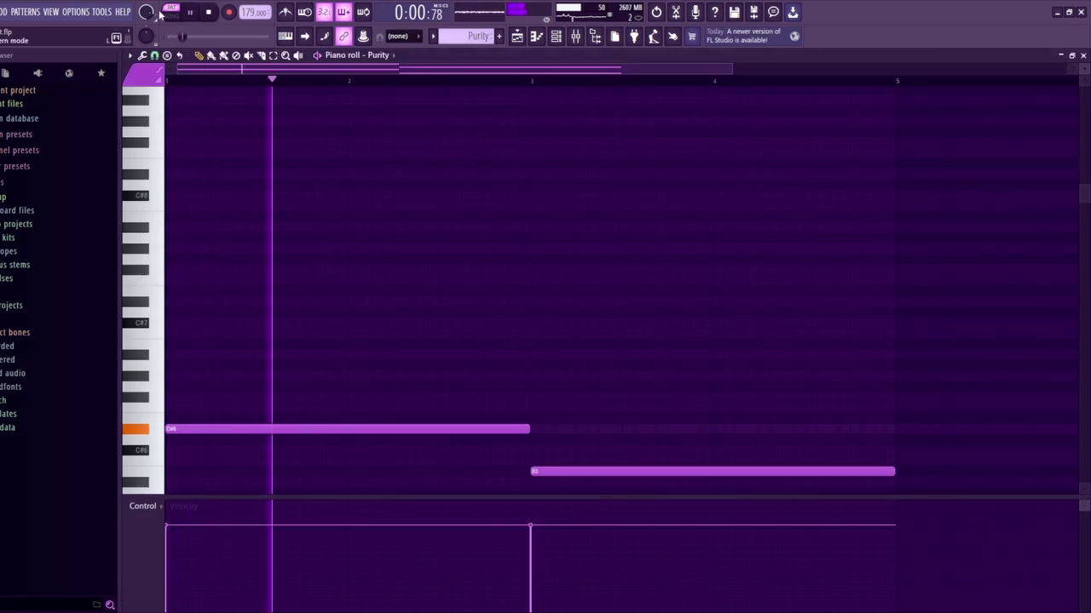
key(space)
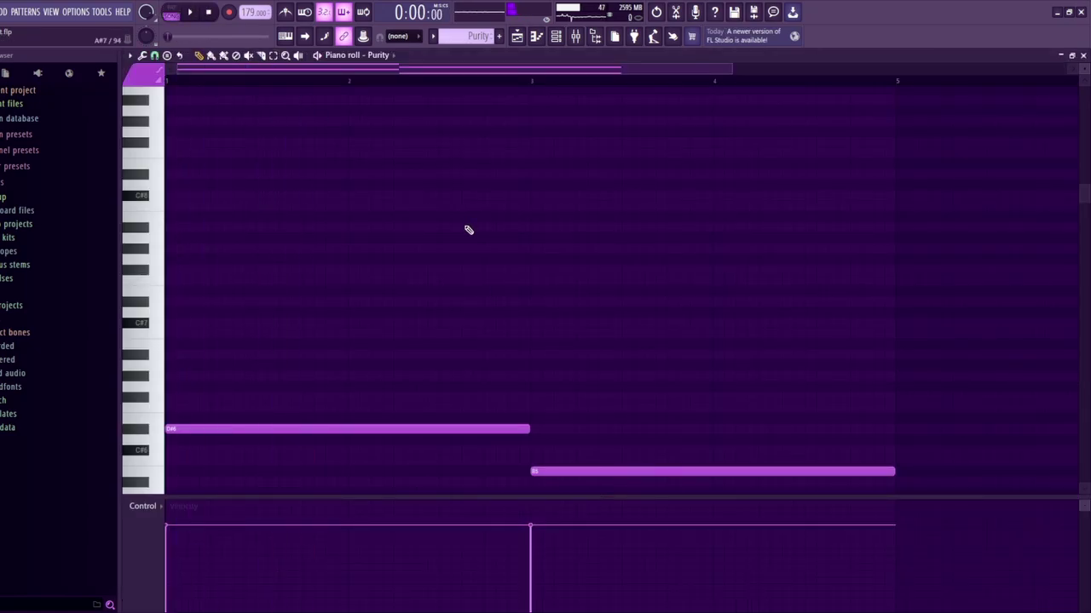
scroll(424, 264, down, 2)
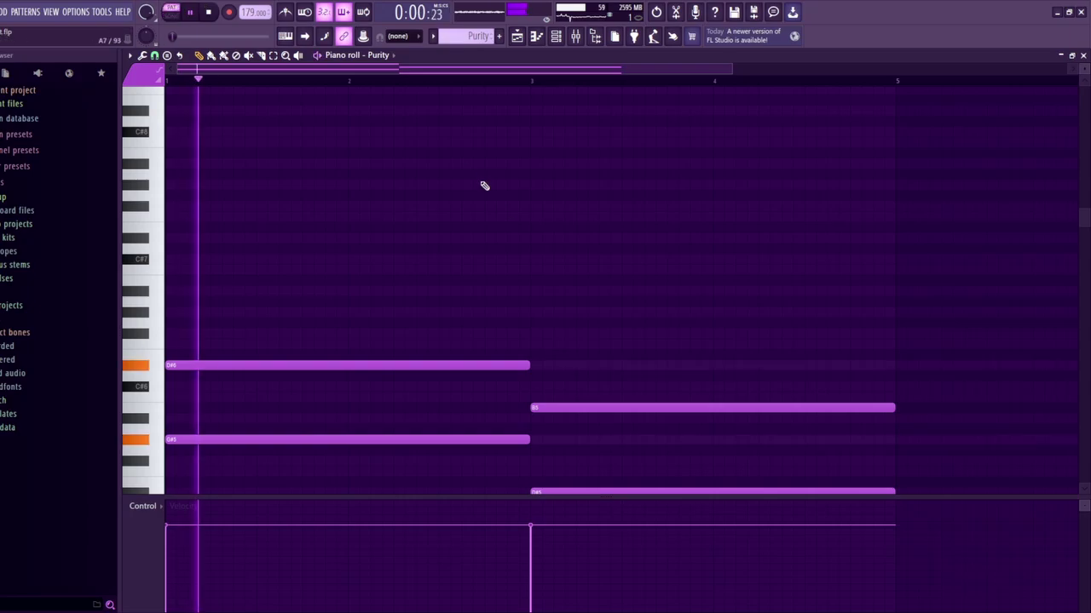
scroll(546, 238, down, 3)
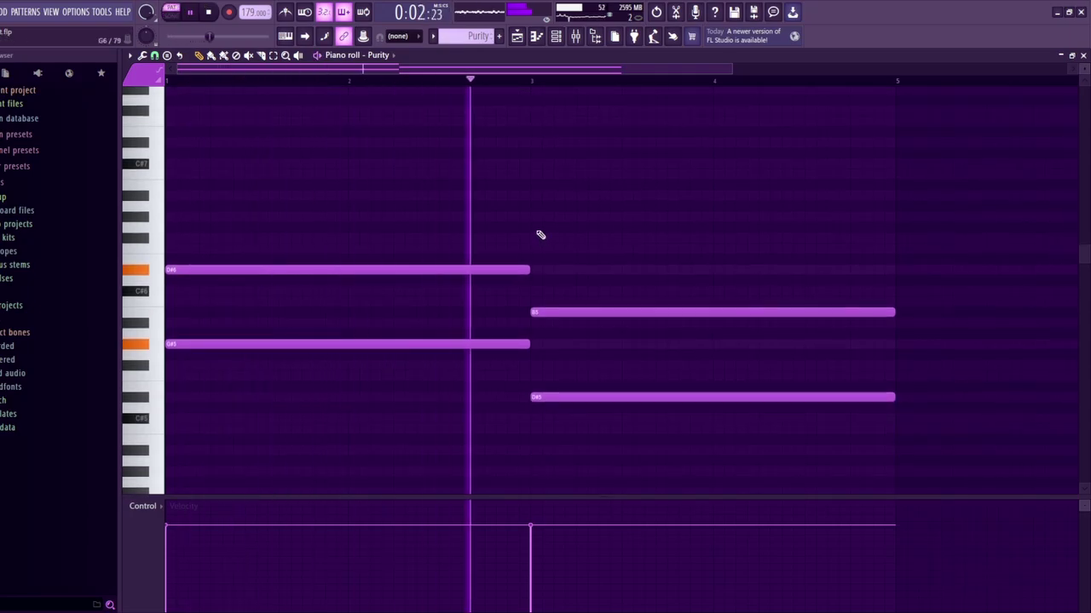
Inspect the effects on the Purity part's Insert 2 in the mixer and stop playback
click(575, 38)
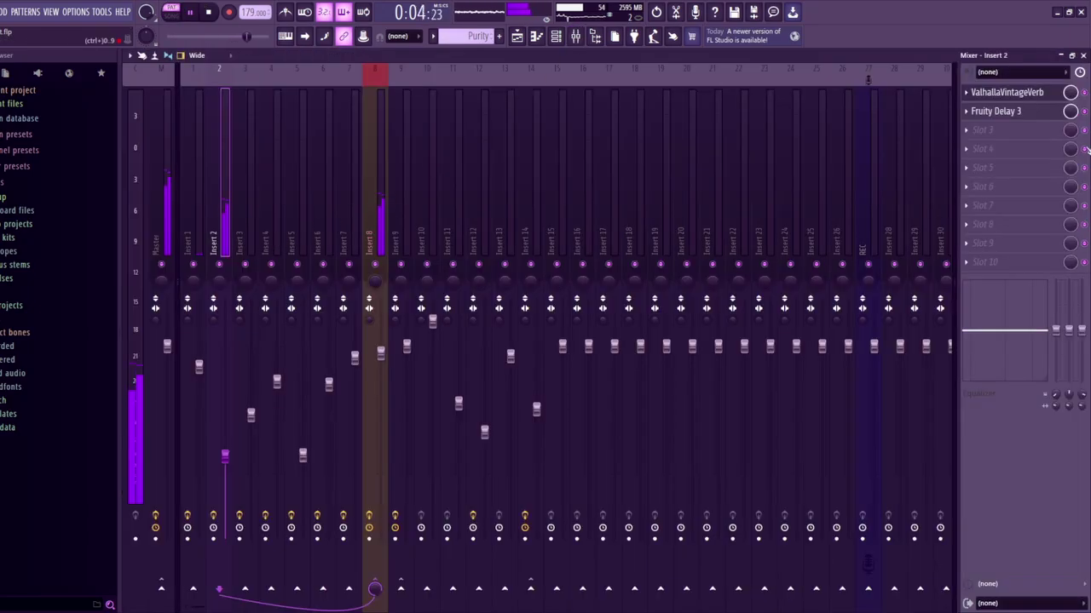
key(space)
click(575, 38)
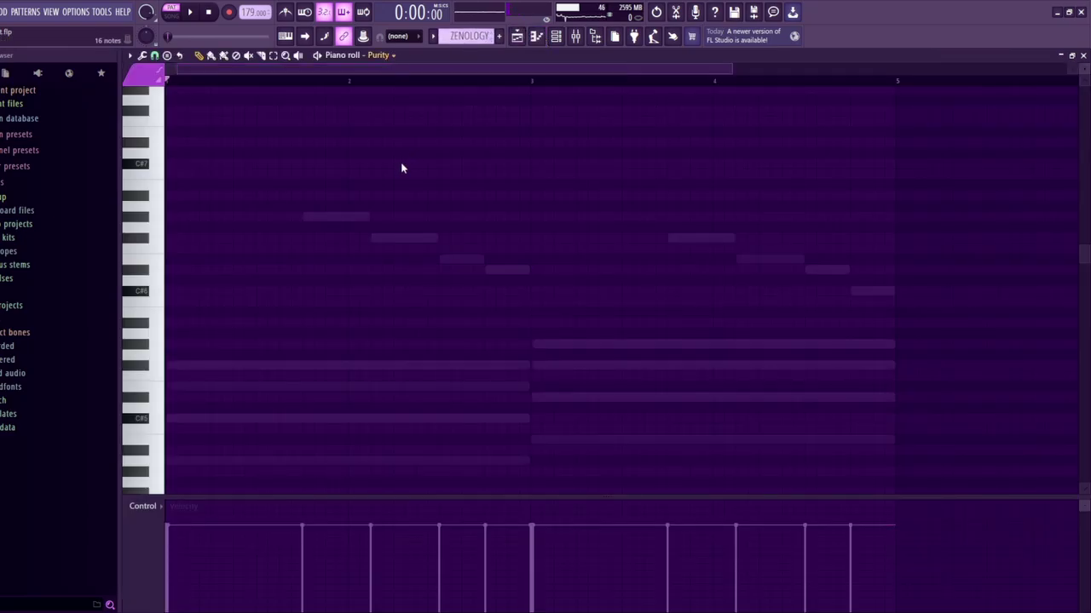
Show the ZENOLOGY pattern's instrument and play through its chords and upper melody notes in the piano roll
click(556, 36)
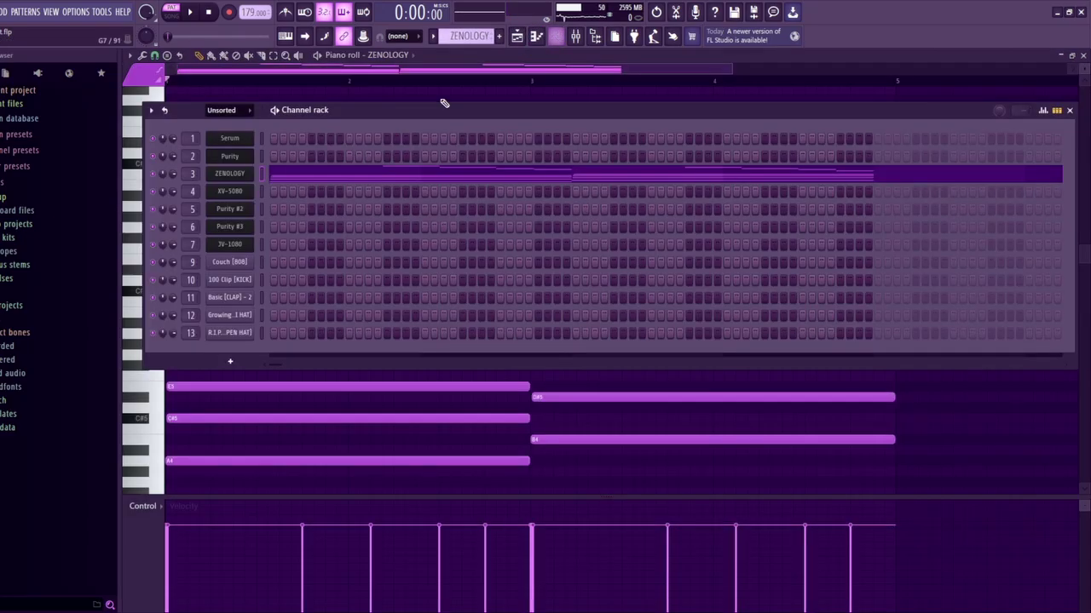
click(228, 176)
click(536, 101)
scroll(567, 133, down, 3)
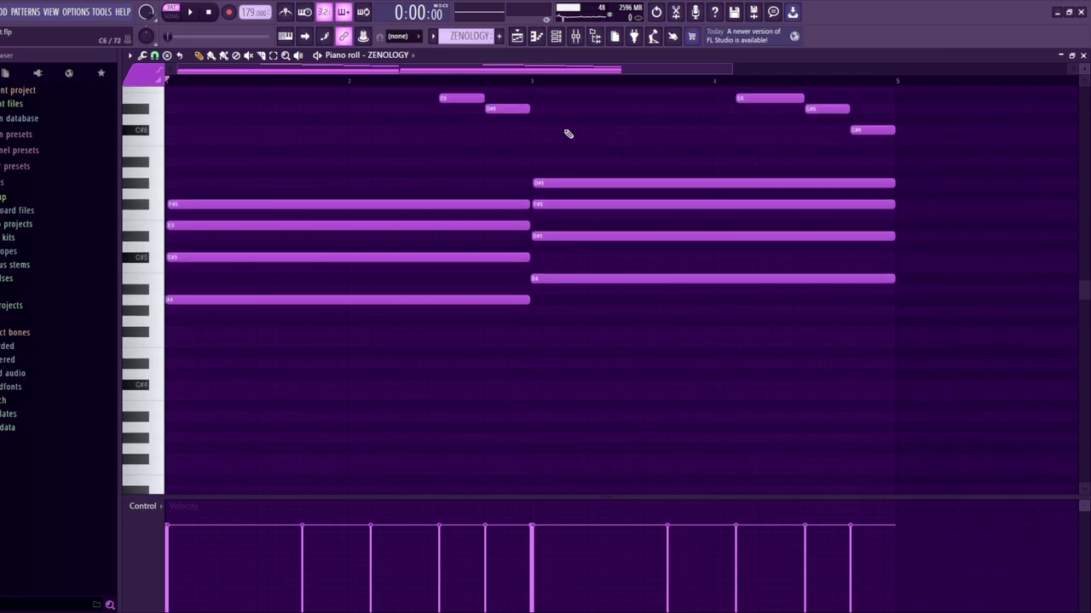
scroll(567, 134, up, 2)
key(space)
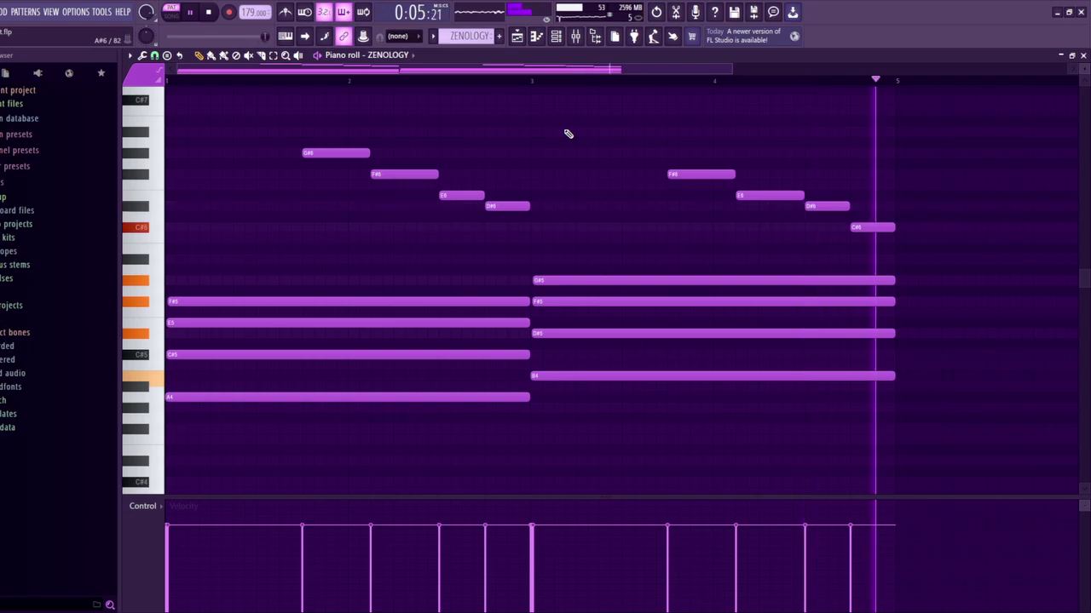
key(space)
Inspect the ZENOLOGY part's effects on Insert 3 in the mixer and return to the piano roll
click(555, 36)
click(576, 36)
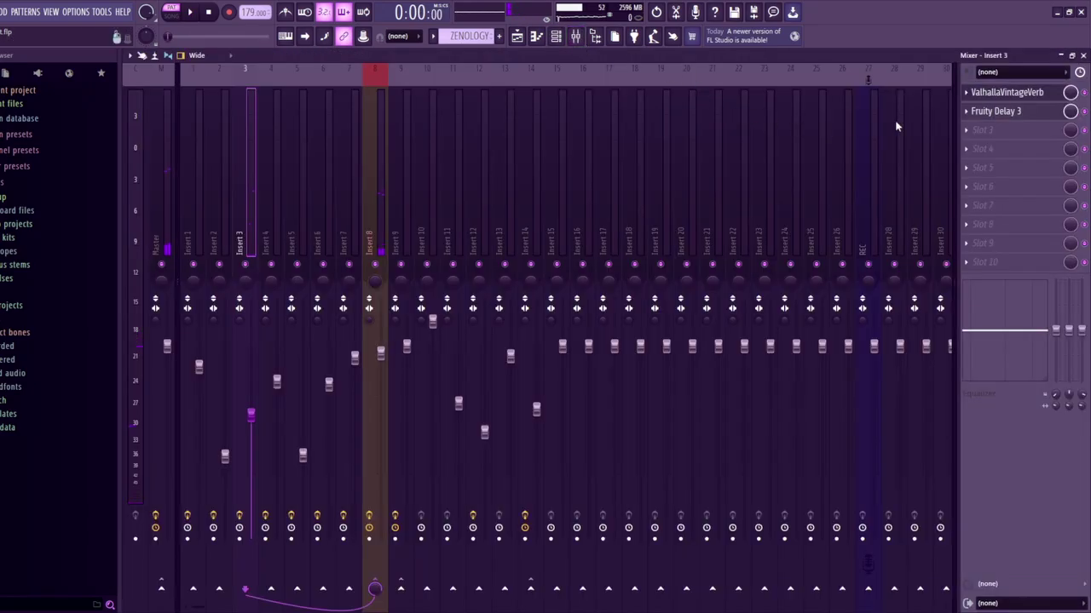
click(536, 36)
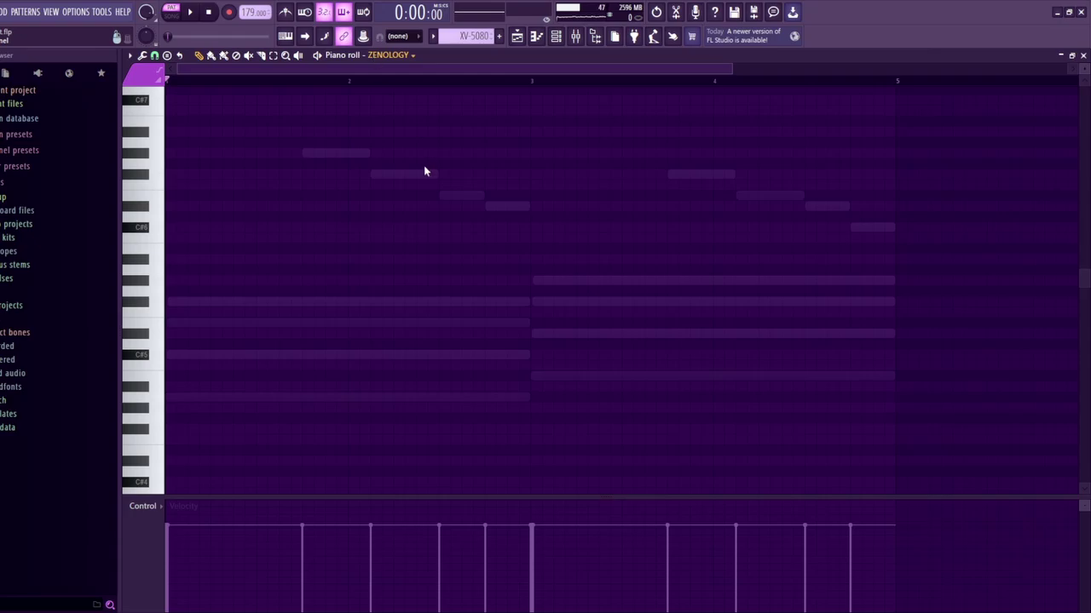
Show the XV-5080's Piano Thang preset and play its pattern in the piano roll
click(556, 36)
key(space)
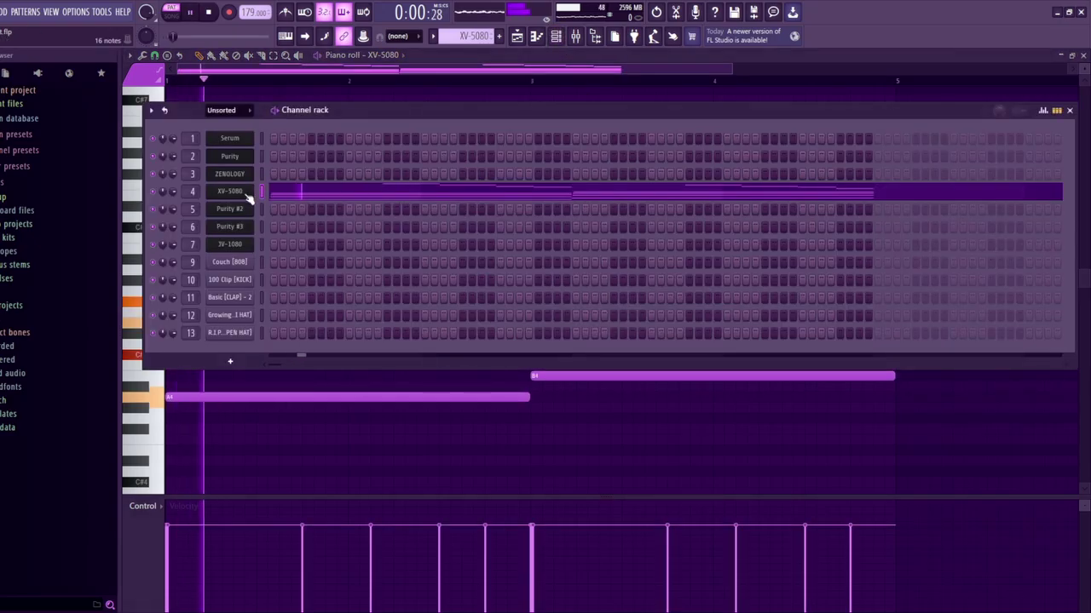
click(230, 191)
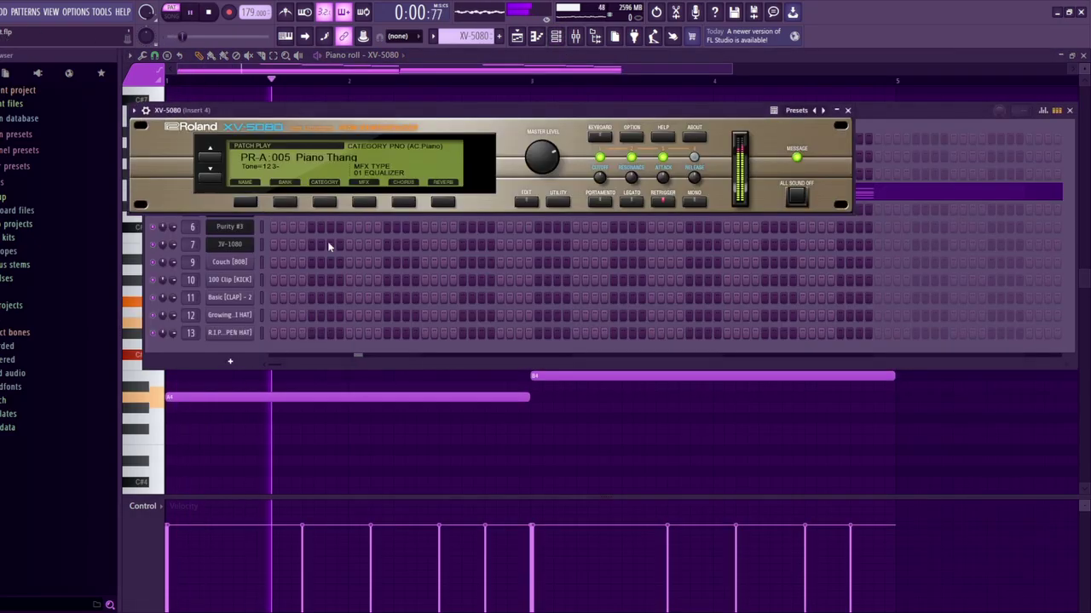
click(646, 443)
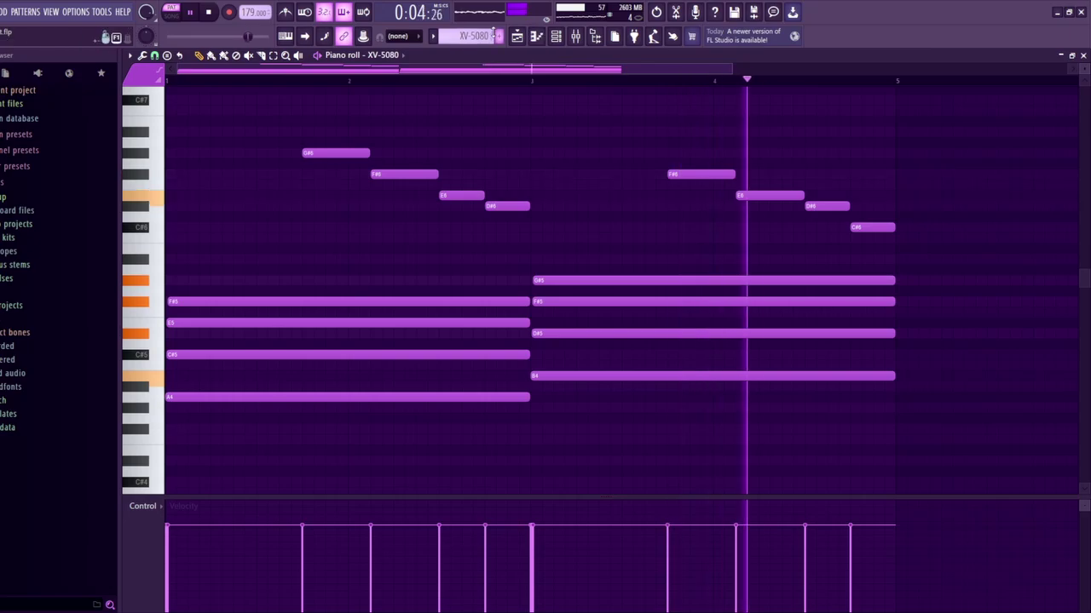
key(space)
Select the Purity #2 pattern, show its Simple Sine preset, and bring its notes into view in the piano roll
scroll(474, 35, down, 1)
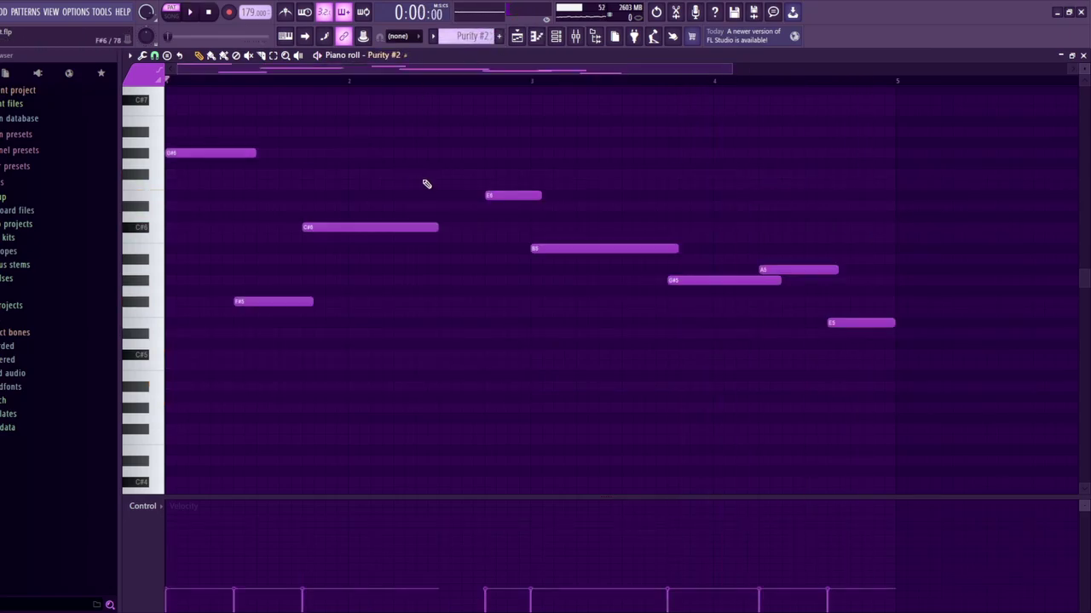
scroll(409, 184, up, 3)
key(F6)
click(237, 210)
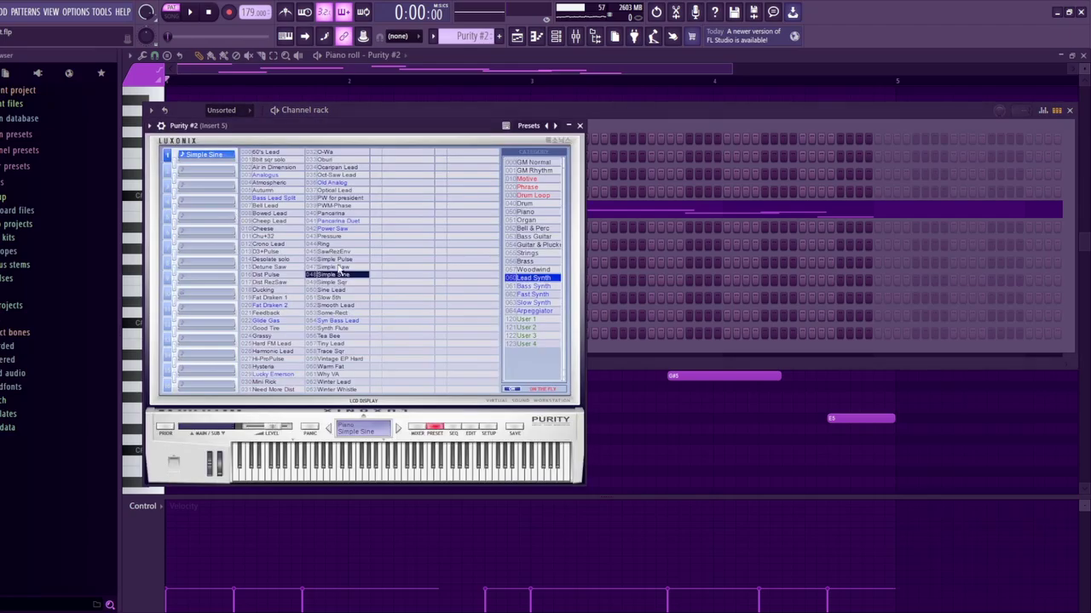
key(F7)
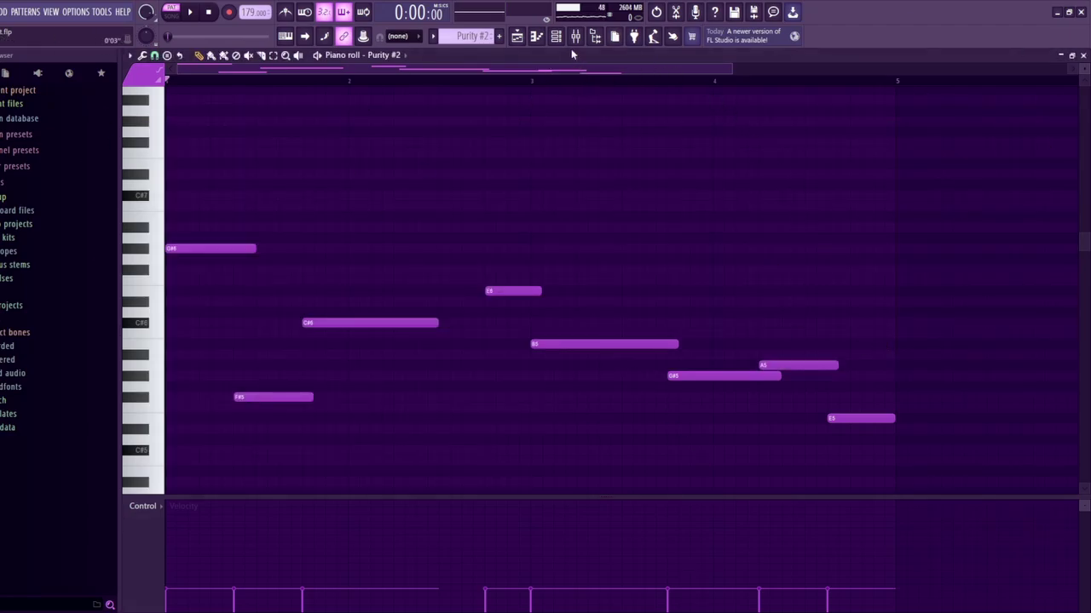
Play the Purity #2 pattern in the piano roll and inspect the effects on Insert 5 in the mixer
click(538, 36)
key(space)
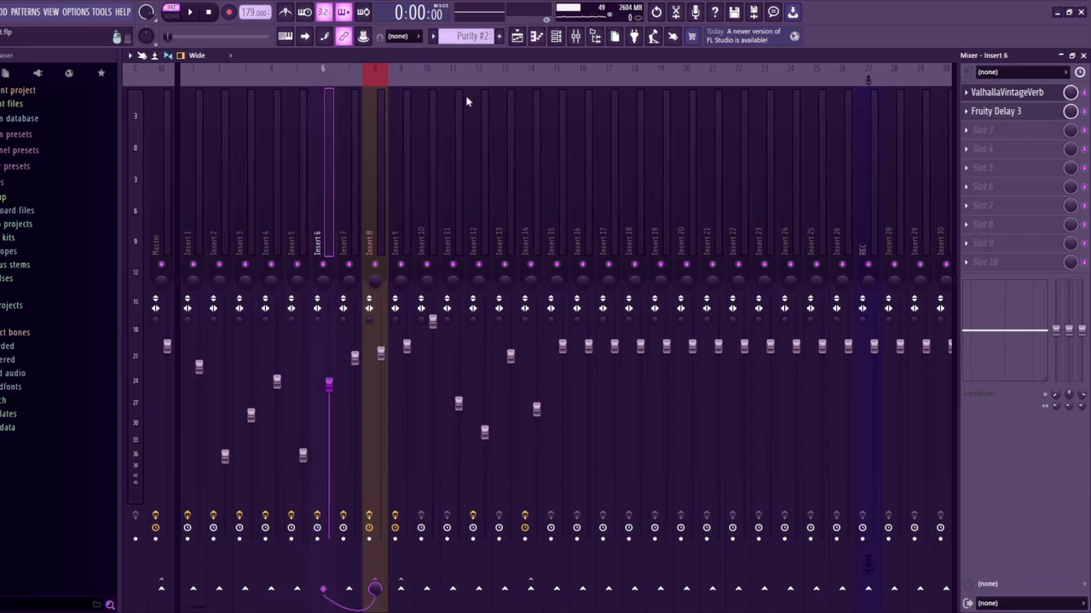
click(549, 42)
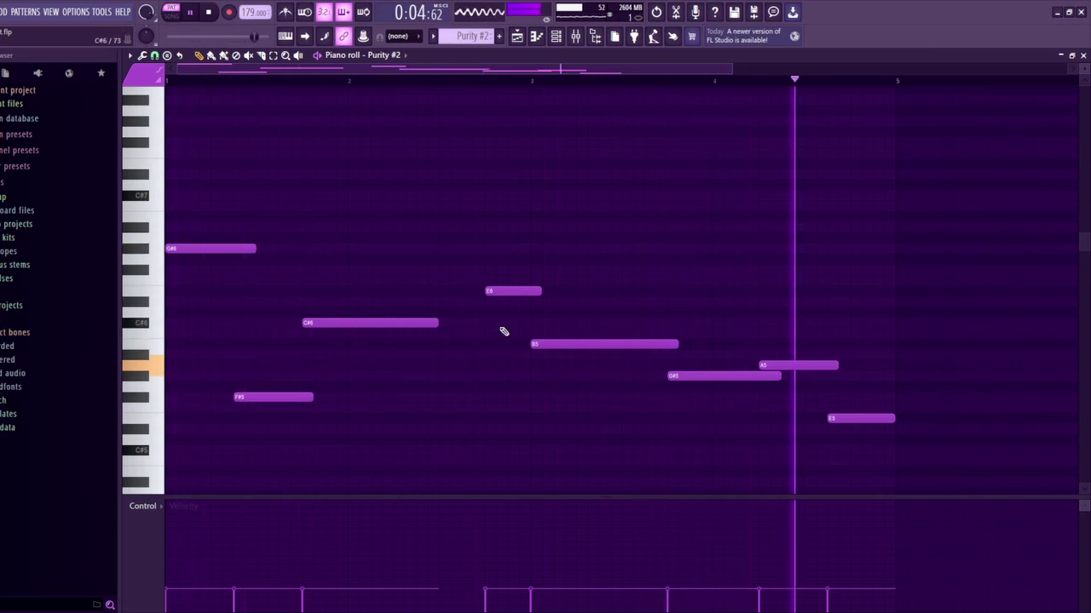
key(space)
click(555, 35)
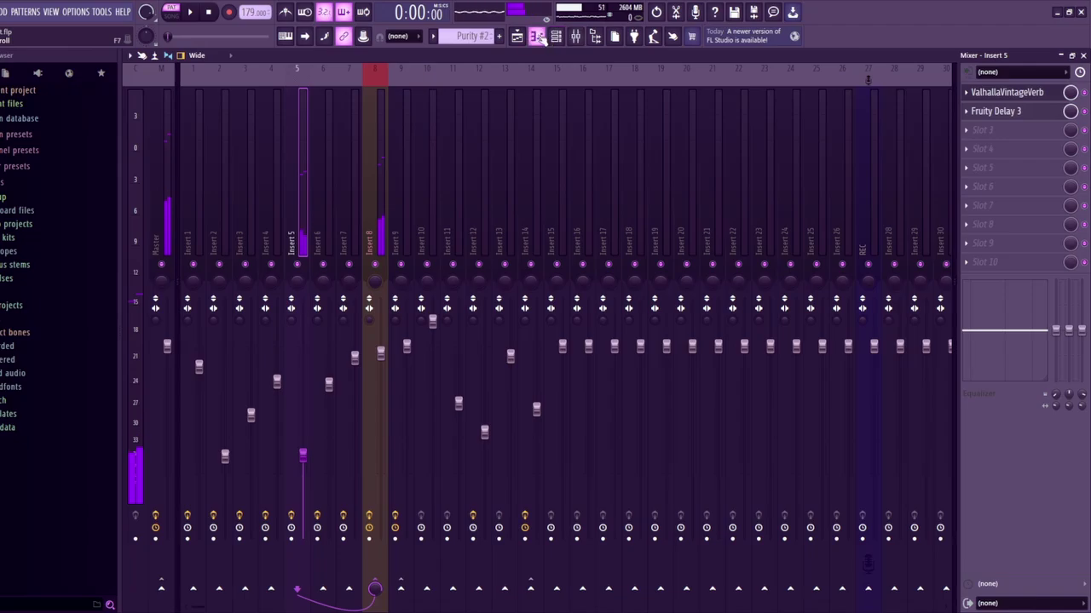
click(536, 35)
Select the Purity #3 pattern, show its Cute Pluck preset, and open its notes in the piano roll
scroll(472, 36, down, 1)
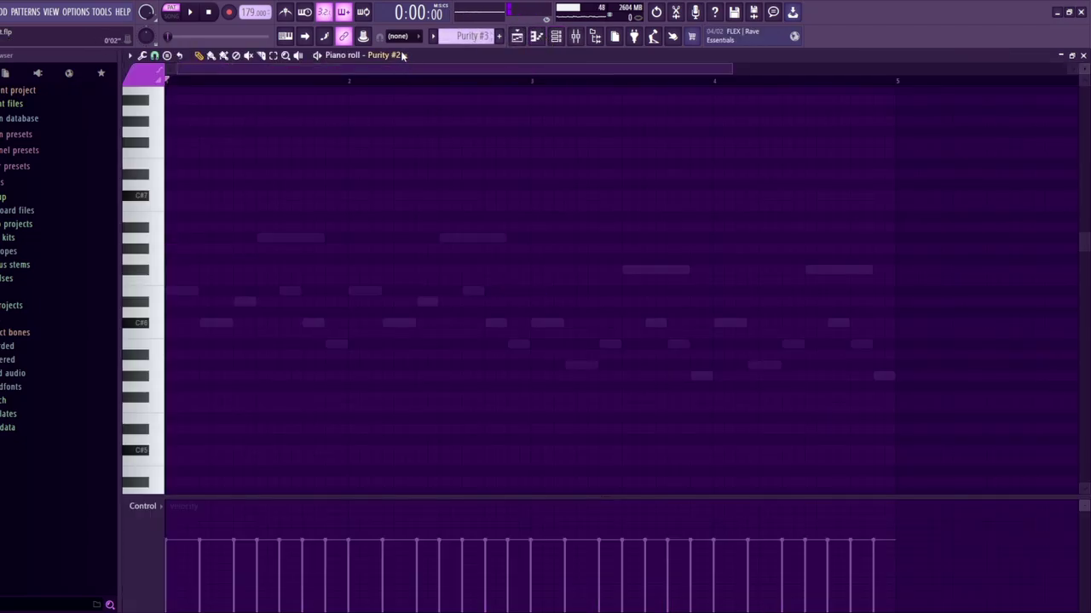
key(F6)
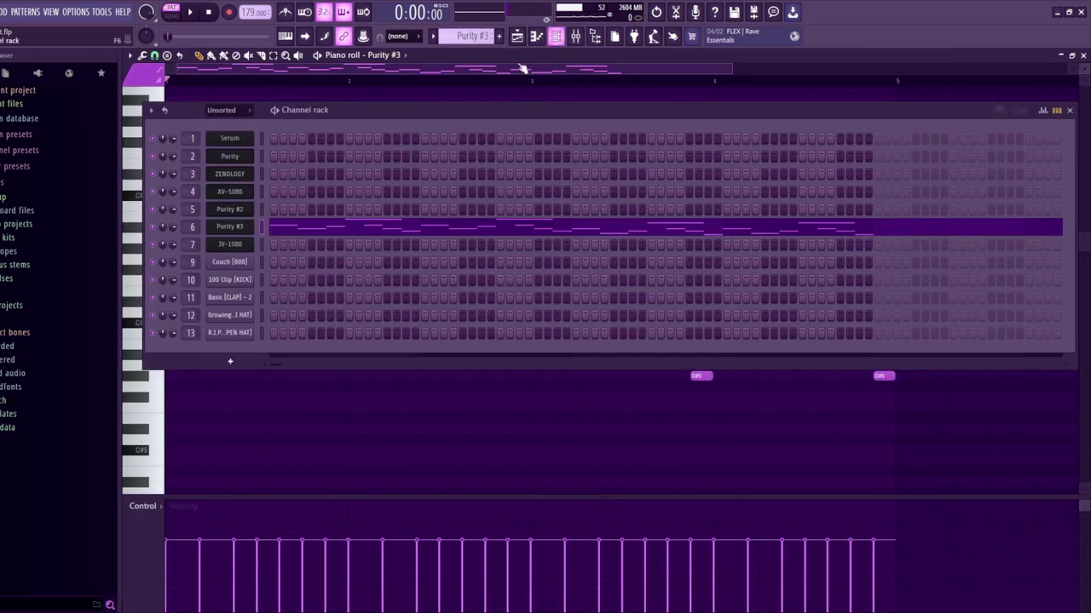
click(232, 228)
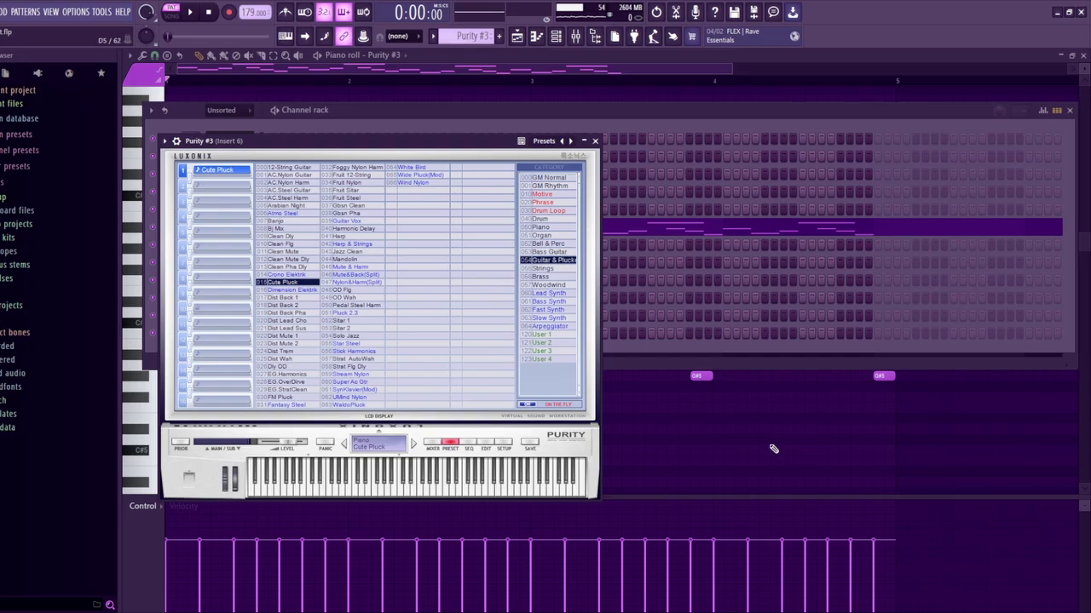
key(F7)
Play the Purity #3 pattern and inspect its effects on Insert 6 in the mixer
key(space)
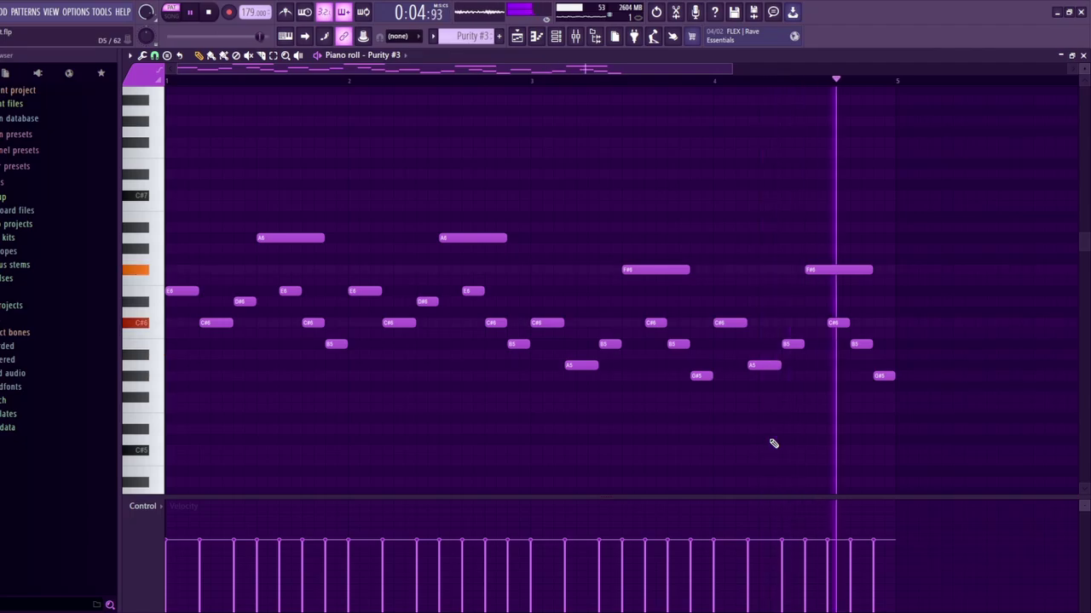
key(space)
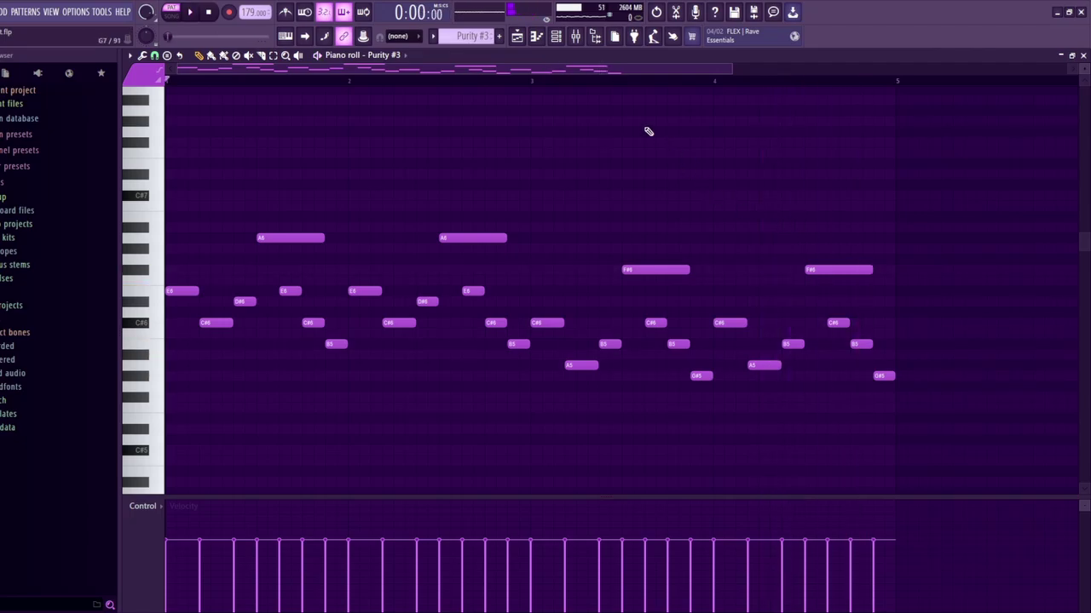
click(575, 36)
click(575, 36)
click(575, 36)
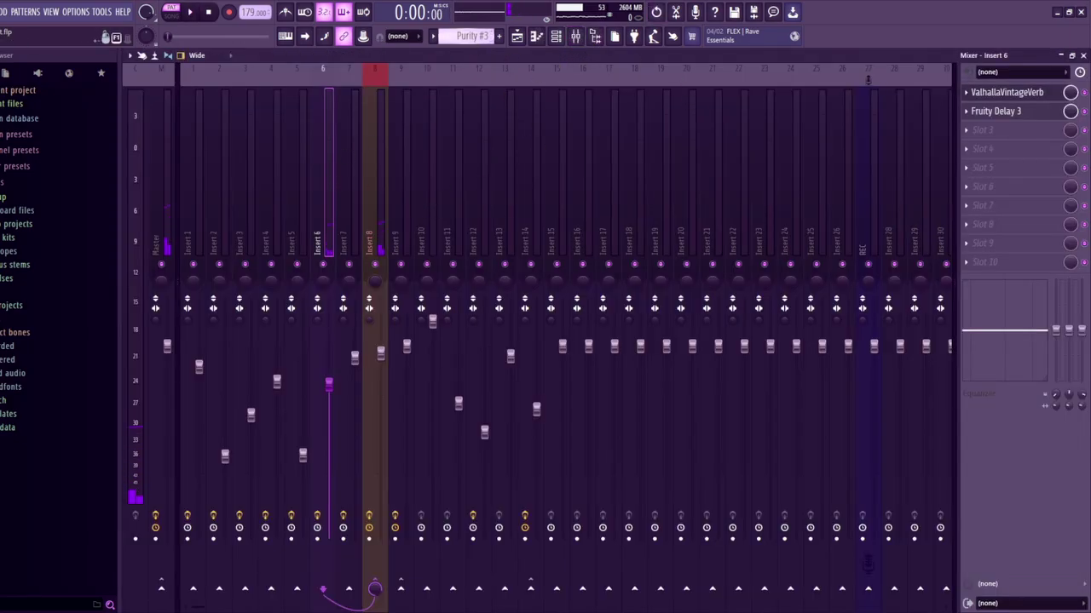
click(536, 35)
Show the JV-1080 instrument and play its pattern in the piano roll
click(555, 36)
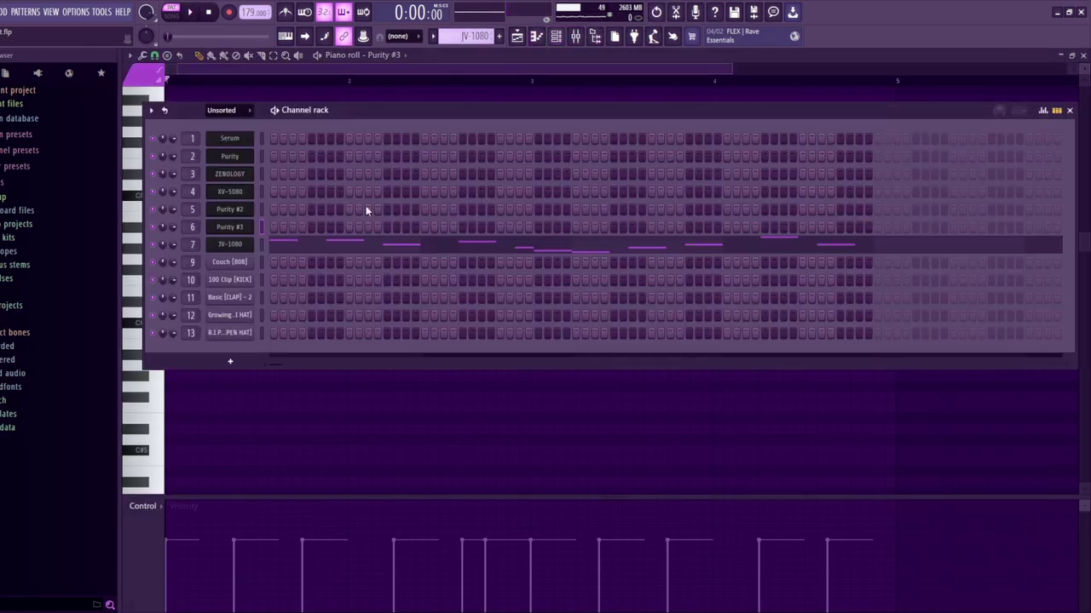
click(245, 246)
click(406, 123)
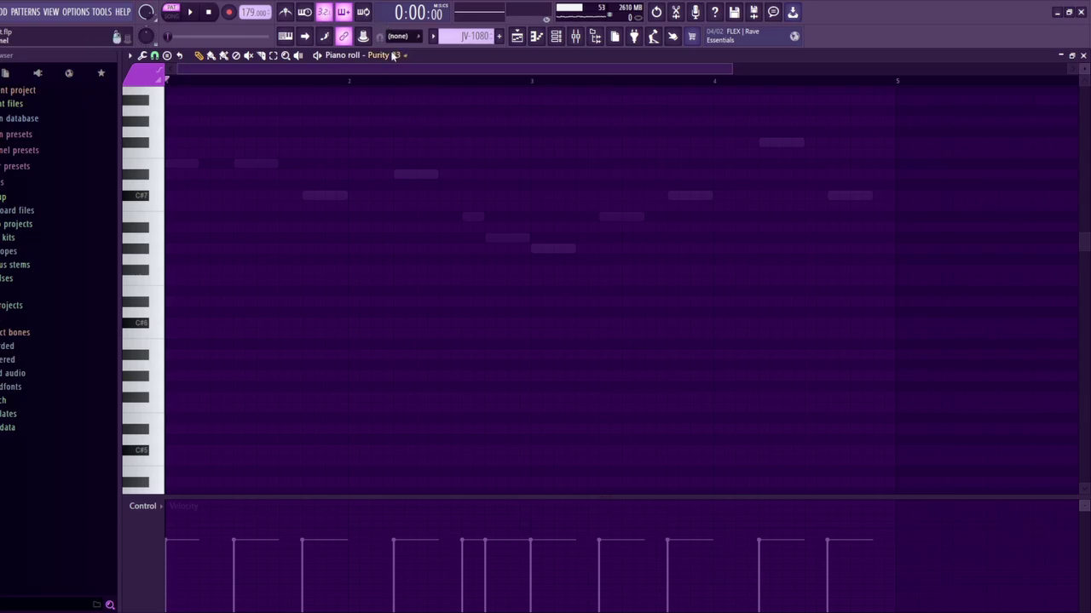
key(space)
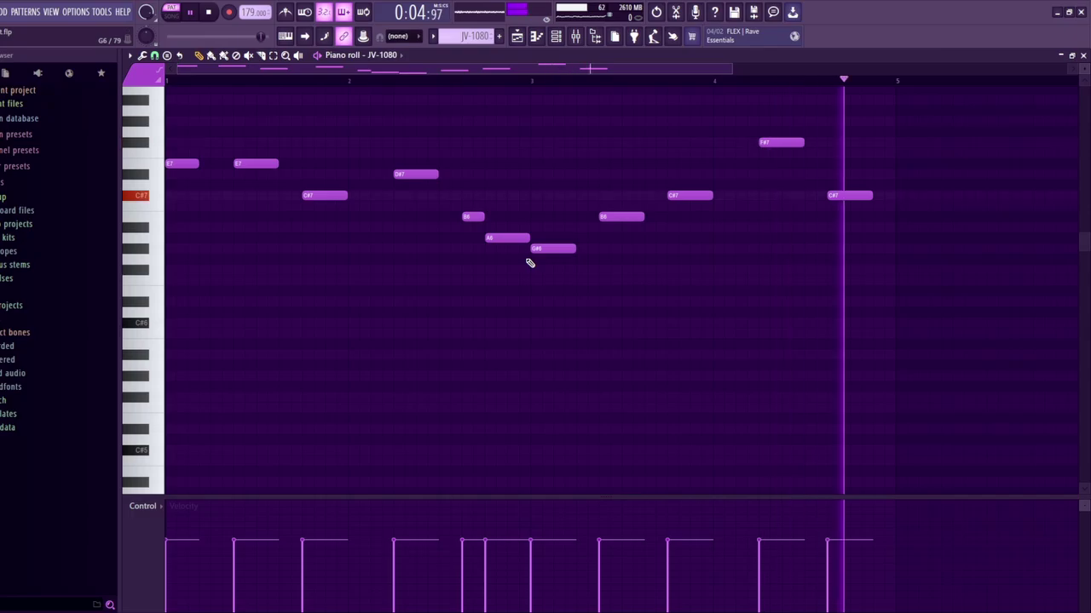
key(space)
Leave only melody tracks 1 to 7 unmuted in the playlist and play the melody arrangement from bar 25
click(518, 37)
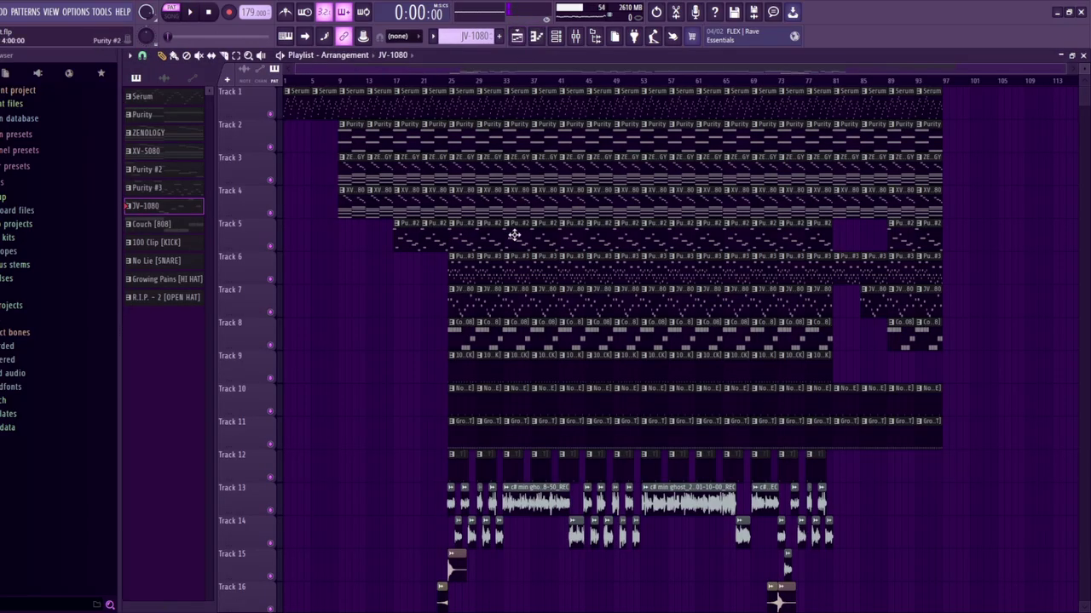
scroll(274, 280, up, 2)
drag(274, 279, 271, 95)
scroll(311, 209, up, 2)
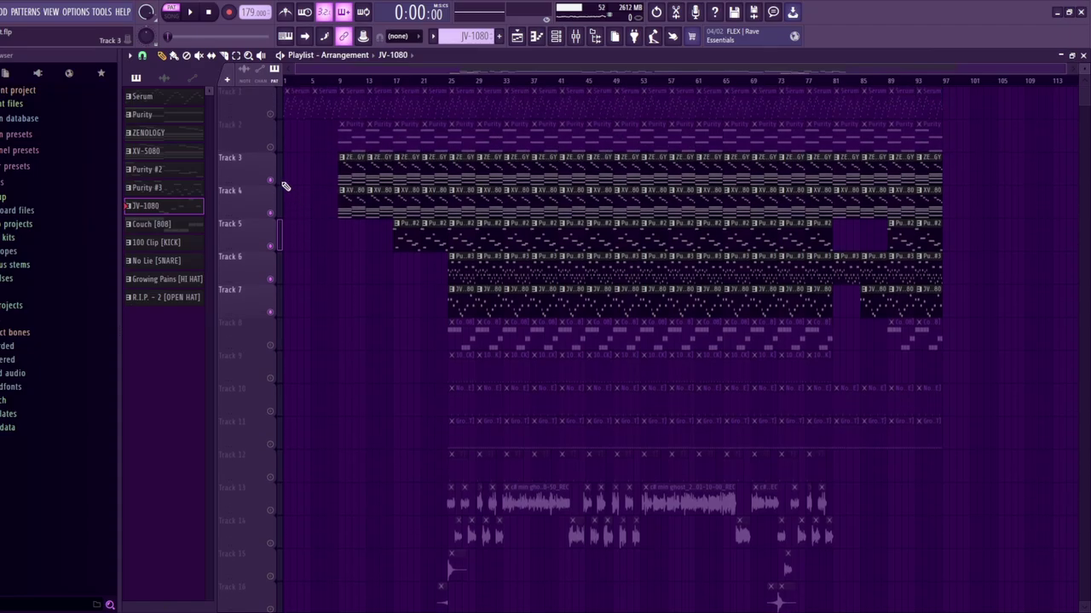
drag(272, 149, 271, 114)
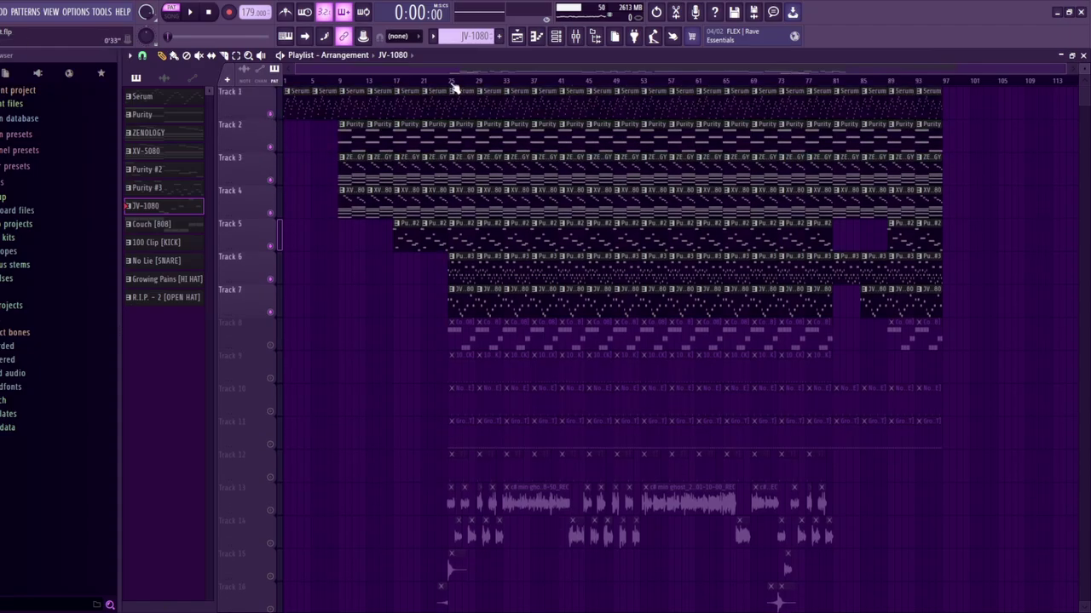
key(space)
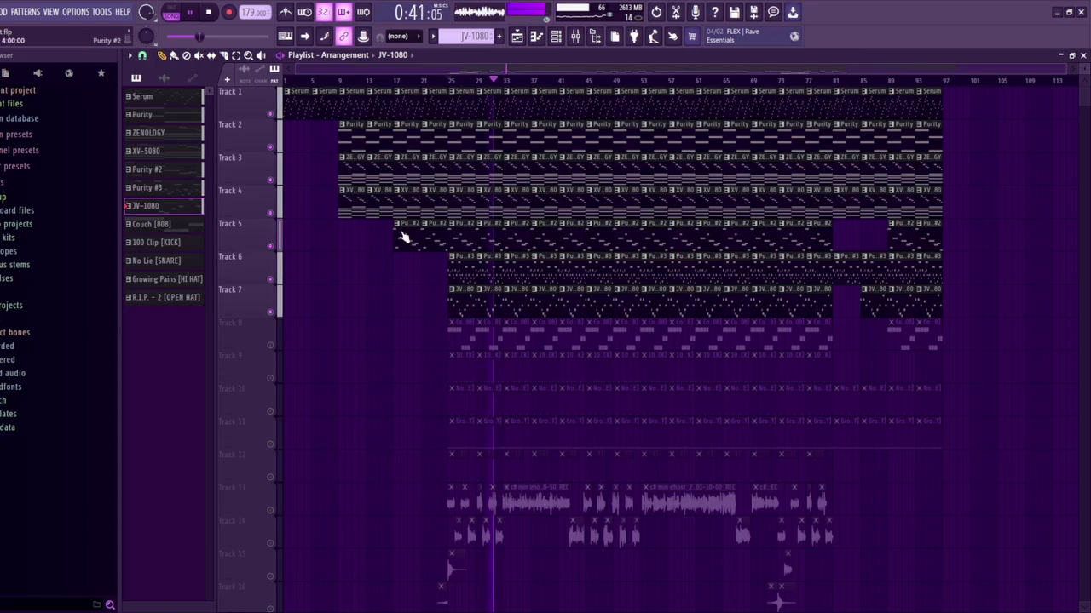
scroll(396, 238, down, 1)
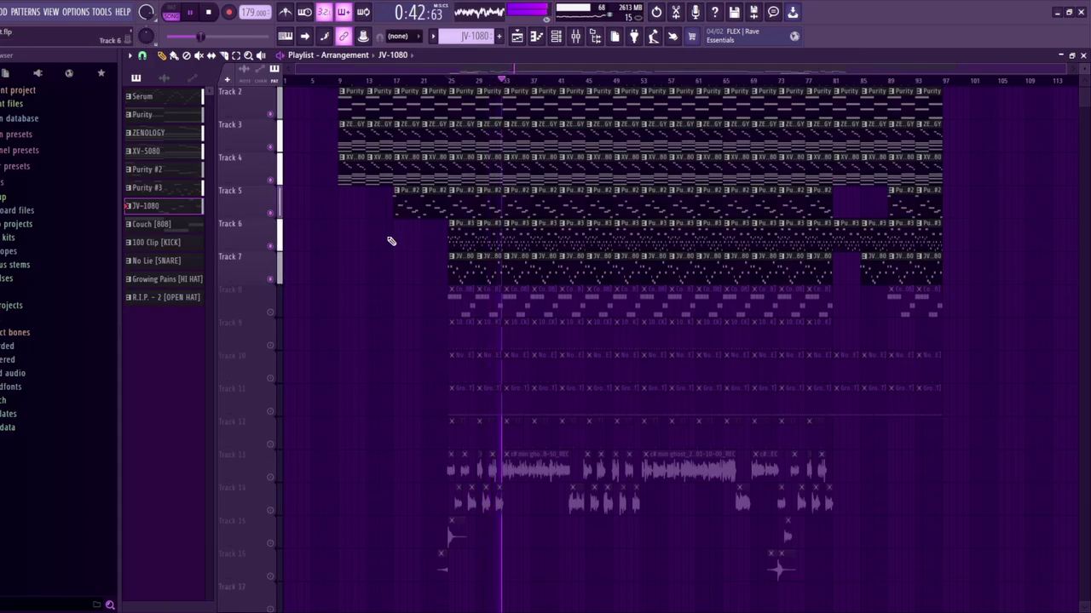
key(space)
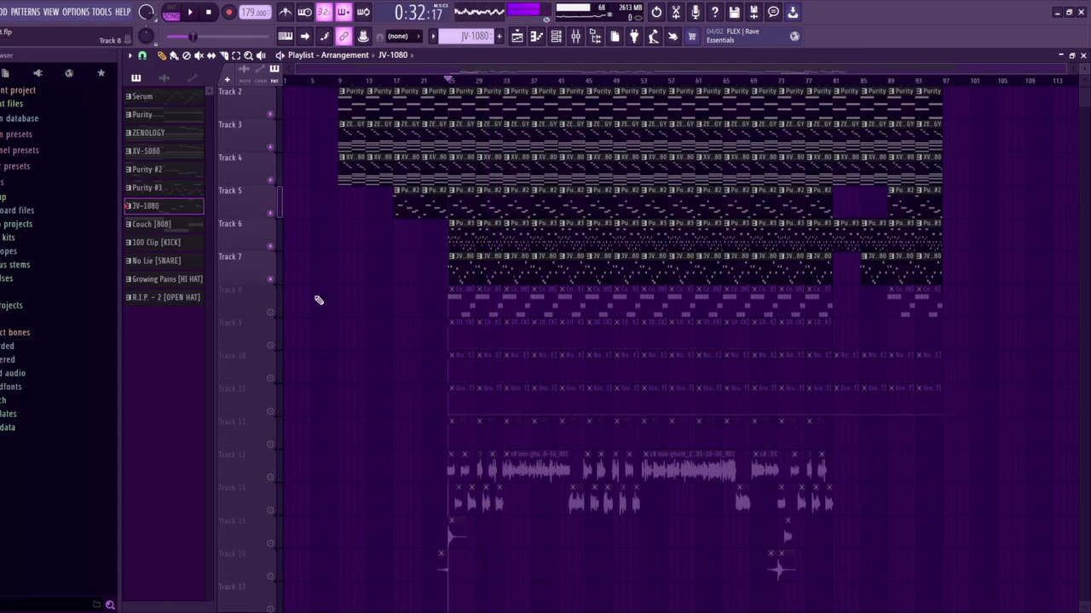
Mute the melody tracks, unmute drum tracks 8 to 12, and play the drum arrangement from bar 25
right_click(271, 312)
drag(273, 346, 279, 417)
click(271, 443)
key(space)
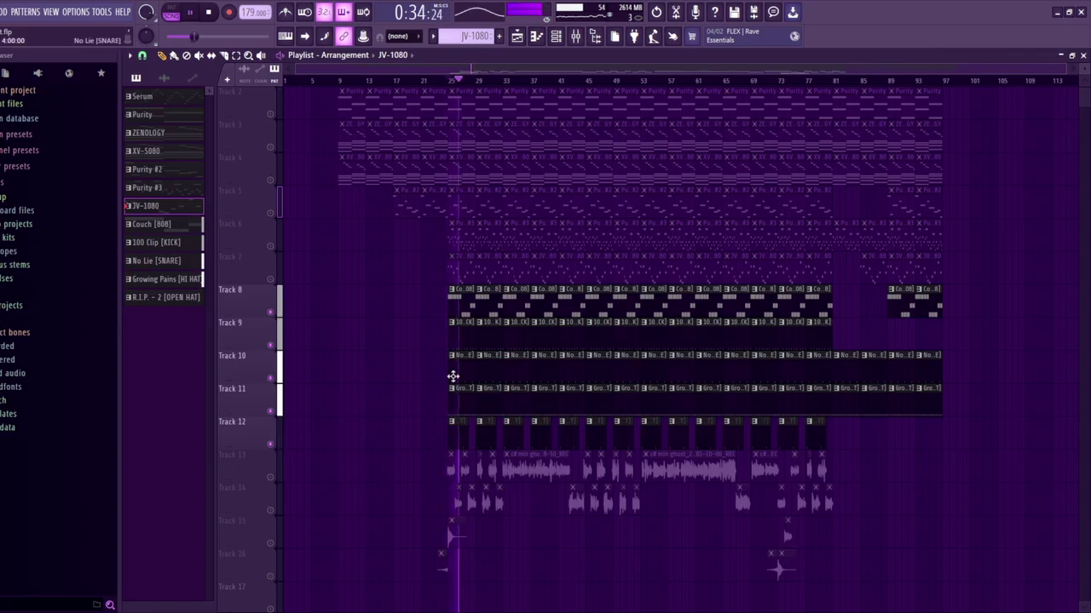
scroll(468, 375, up, 1)
scroll(468, 375, up, 4)
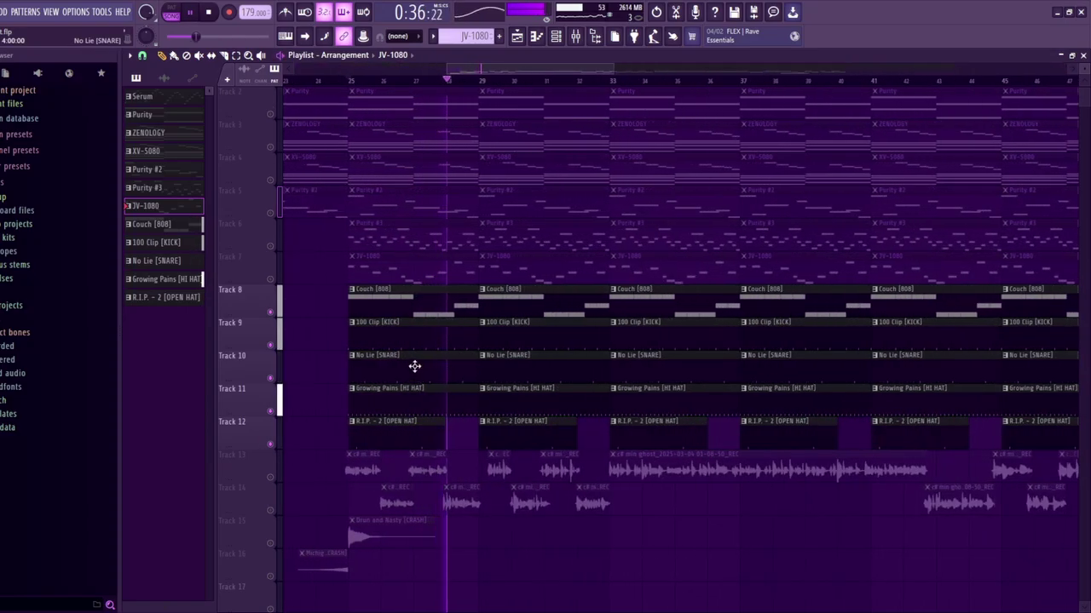
key(space)
Select the Couch [808] pattern, switch playback to pattern mode, and open its notes in the piano roll
click(189, 225)
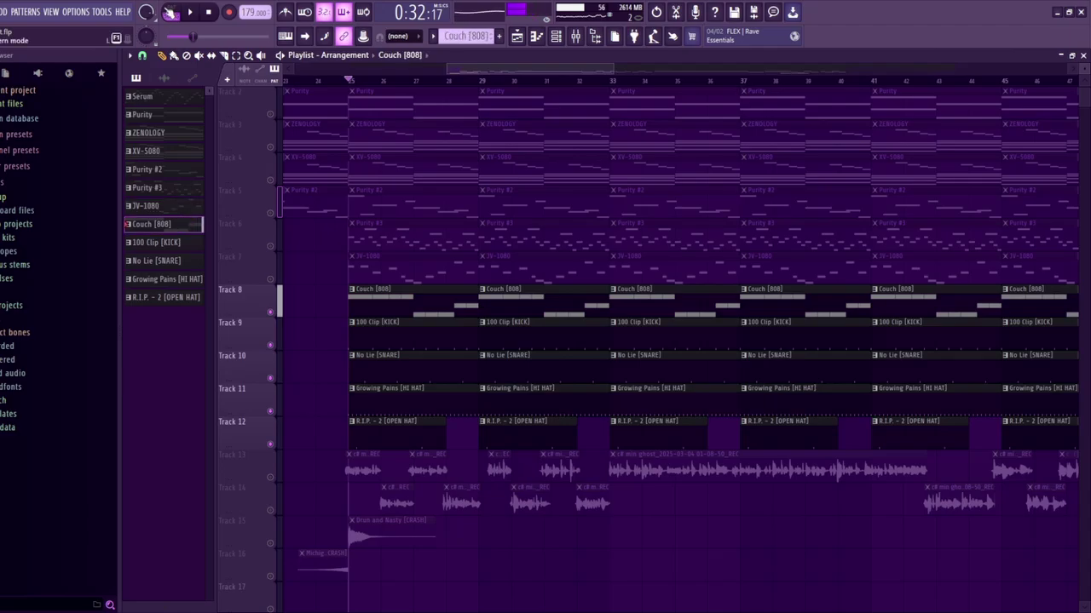
key(l)
key(F7)
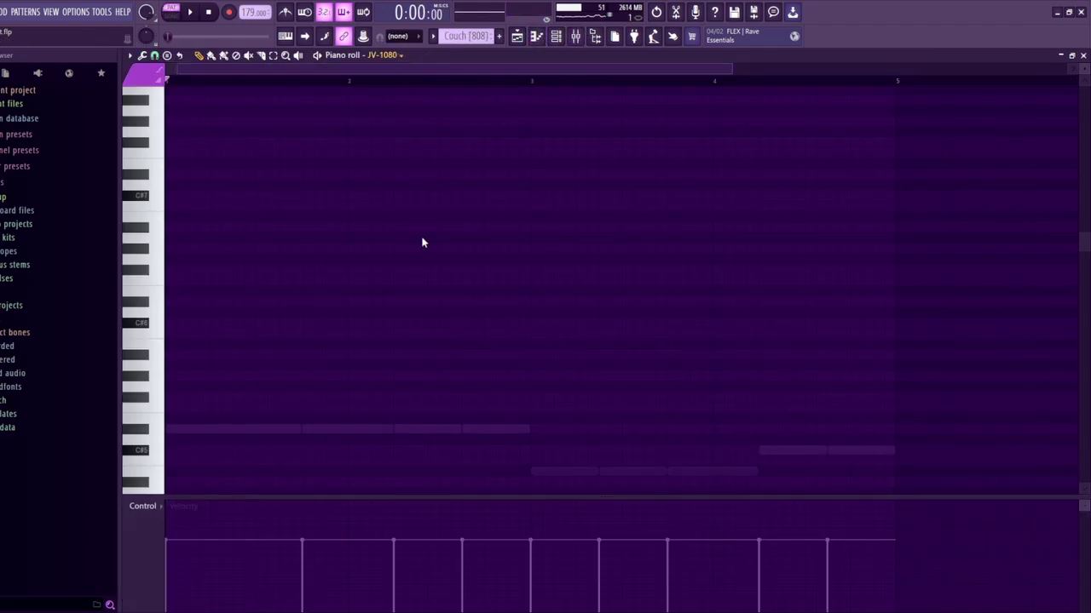
Play the Couch [808] notes and show the Fruity parametric EQ 2 on mixer insert 9
key(space)
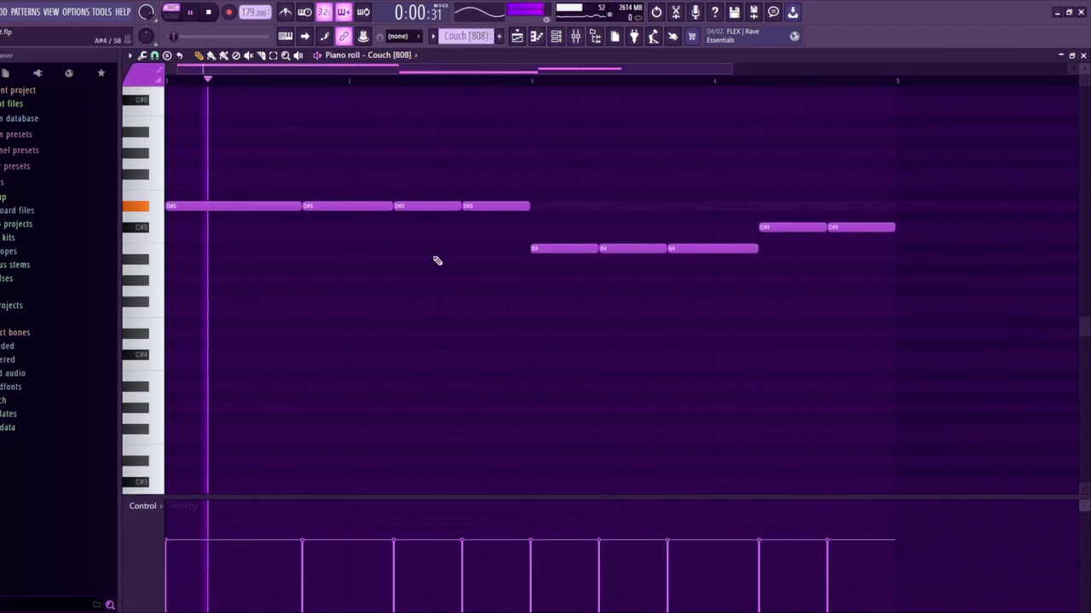
key(space)
click(576, 35)
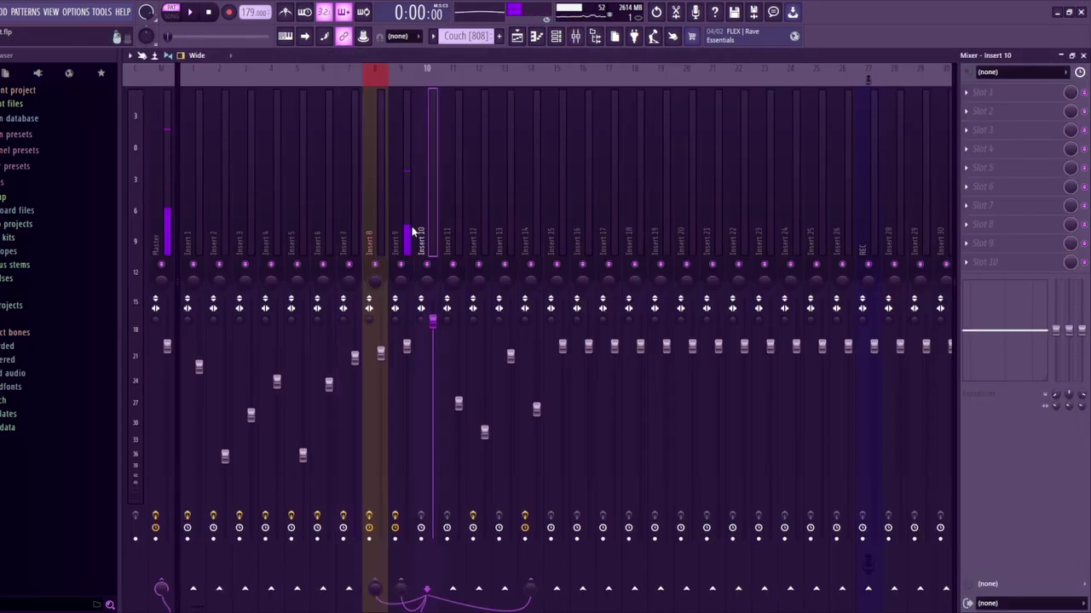
click(413, 231)
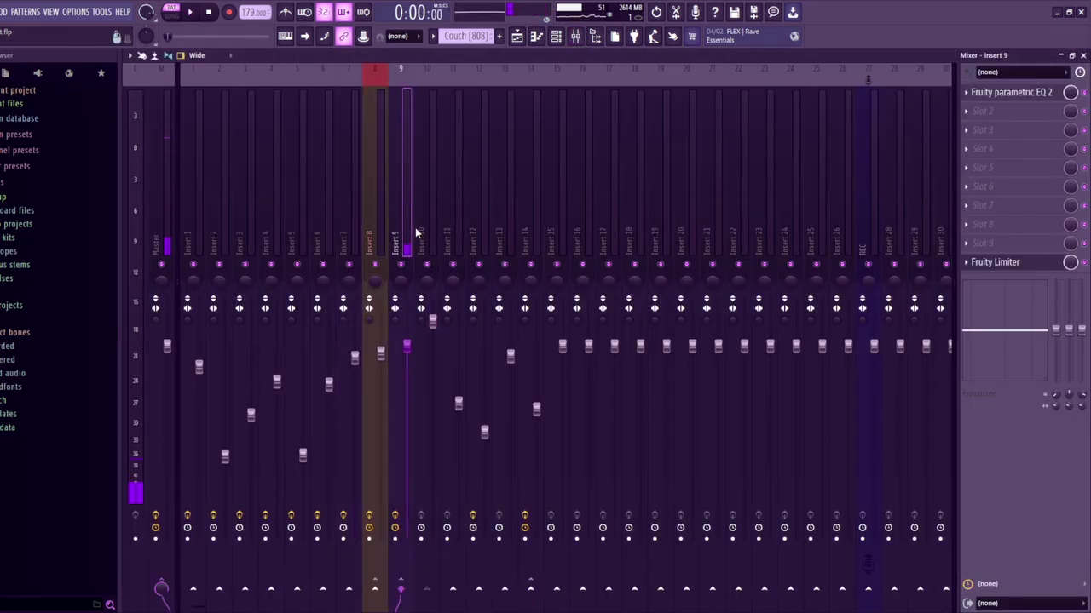
click(1022, 96)
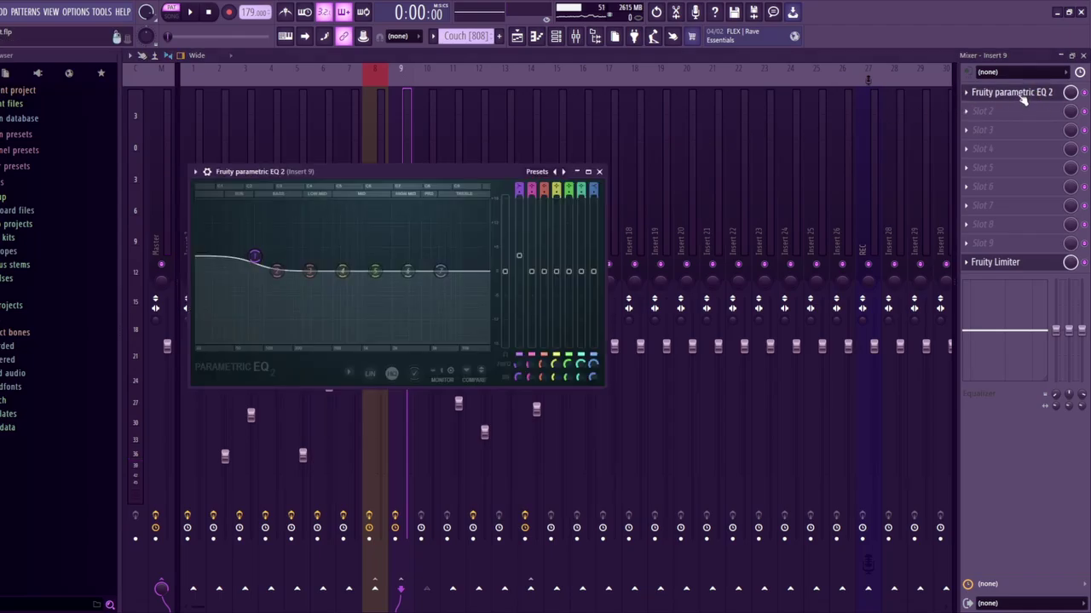
Select the 100 Clip [KICK] pattern, play its notes in the piano roll, and check mixer insert 10 for effects
click(518, 36)
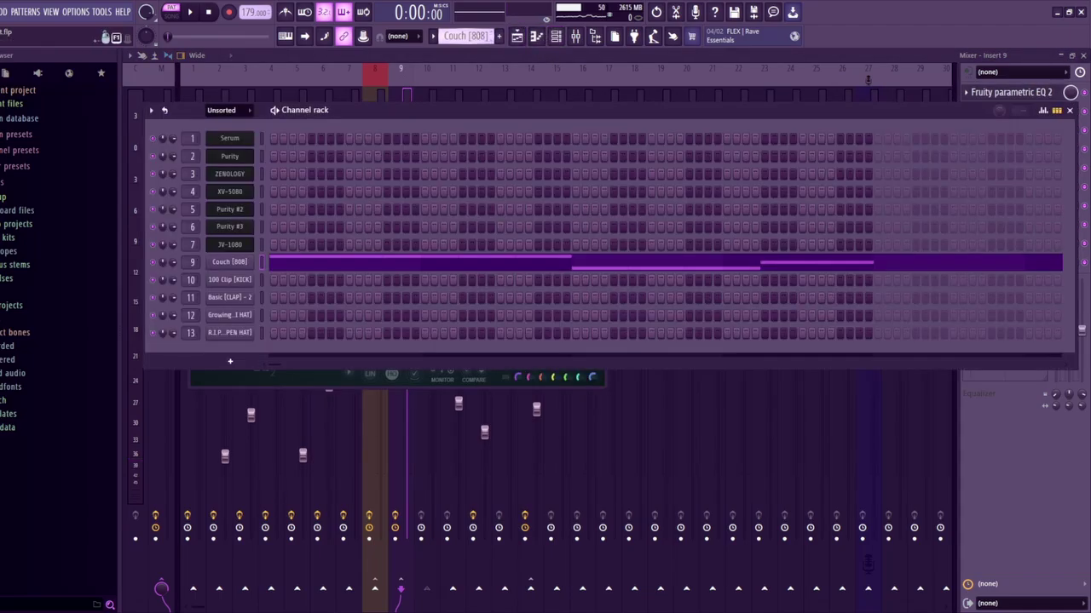
scroll(477, 35, down, 1)
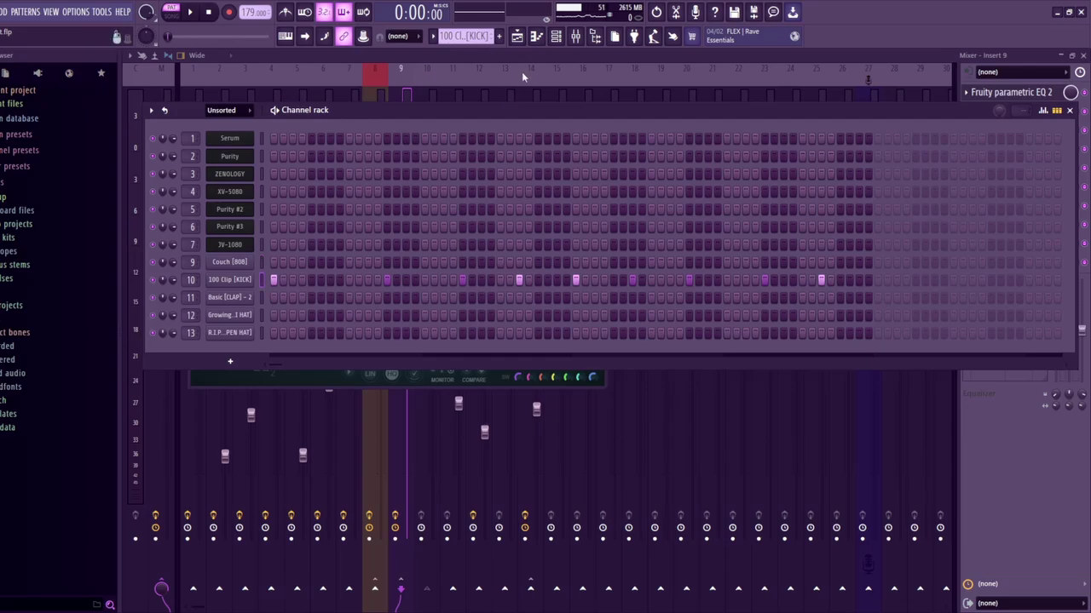
click(536, 36)
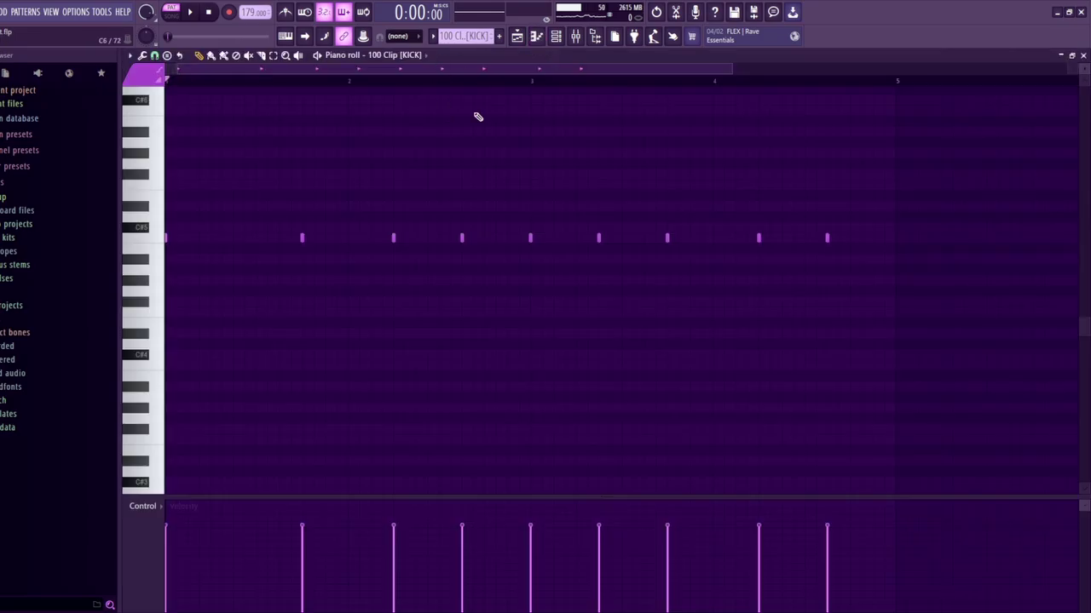
key(space)
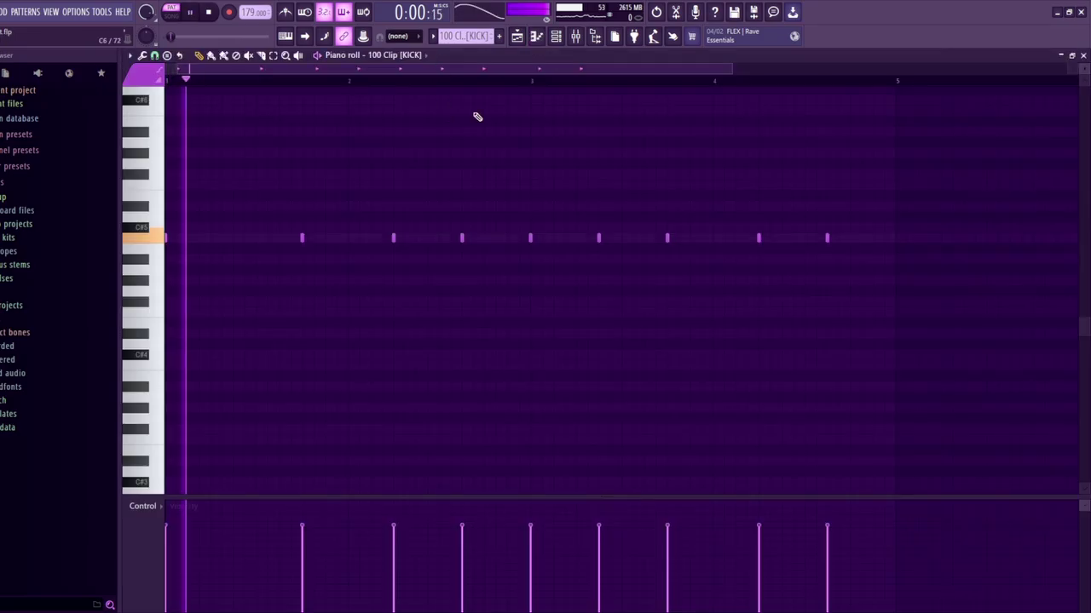
click(575, 36)
click(441, 188)
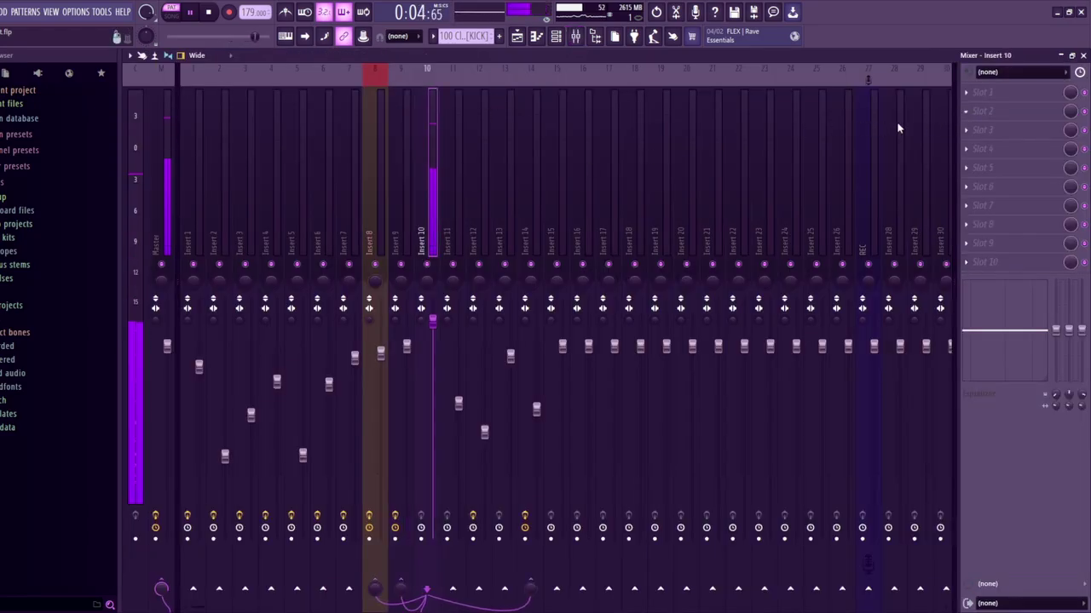
key(space)
Select the No Lie [SNARE] pattern and play its Basic [CLAP] - 2 notes in the piano roll
click(539, 37)
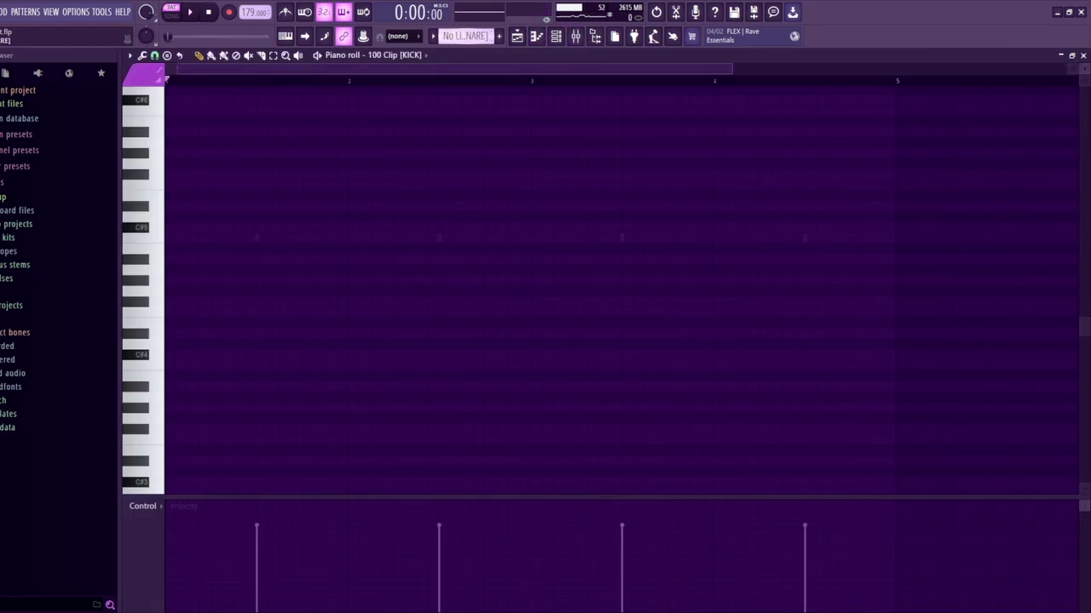
key(Down)
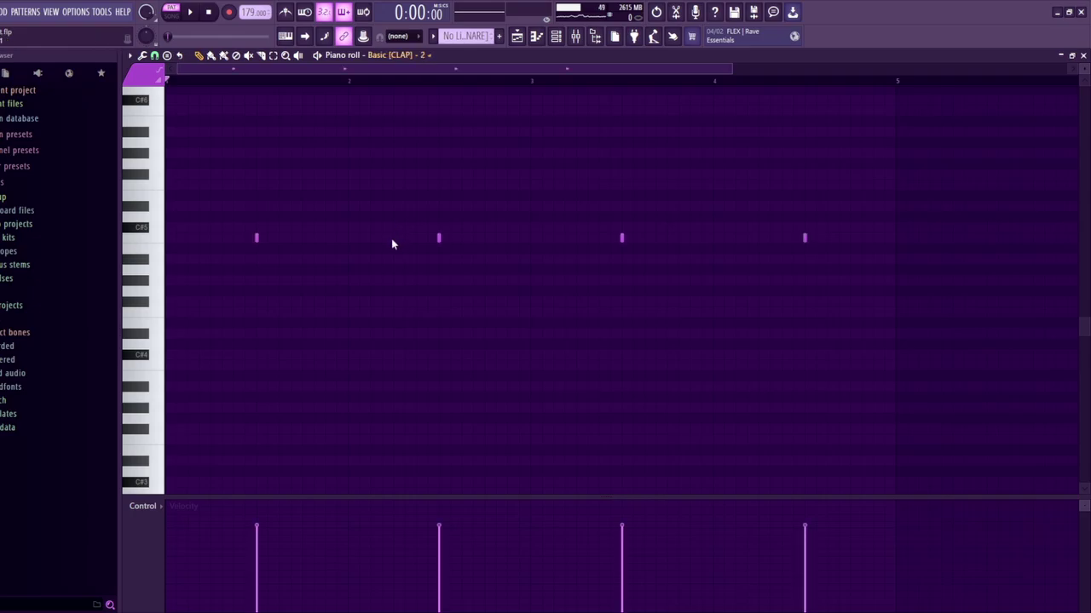
key(space)
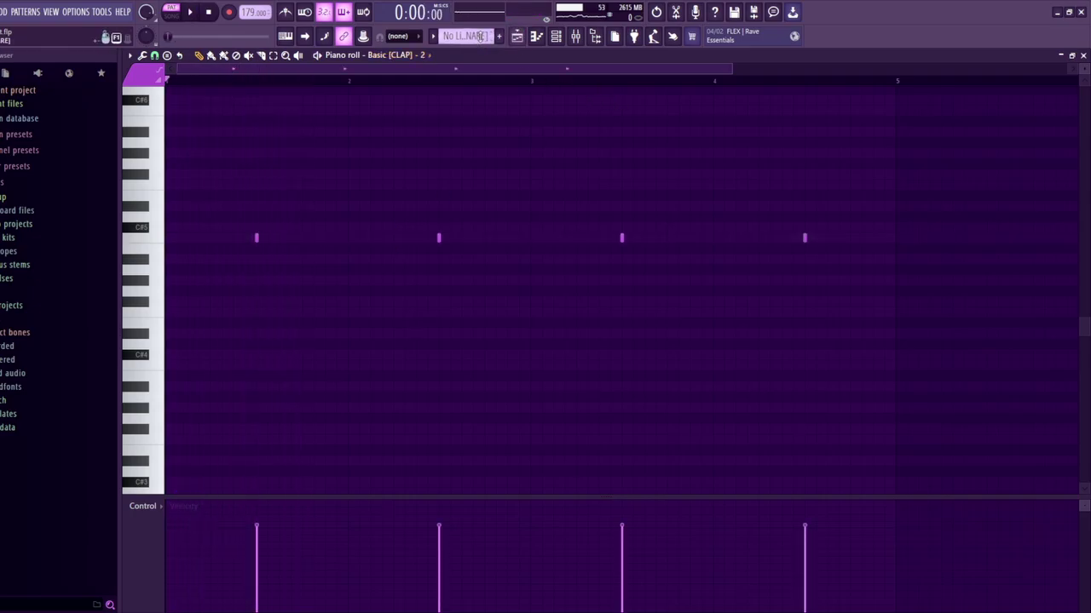
Select the Growing Pains [HI HAT] pattern and play its notes in the piano roll
scroll(480, 36, down, 1)
key(space)
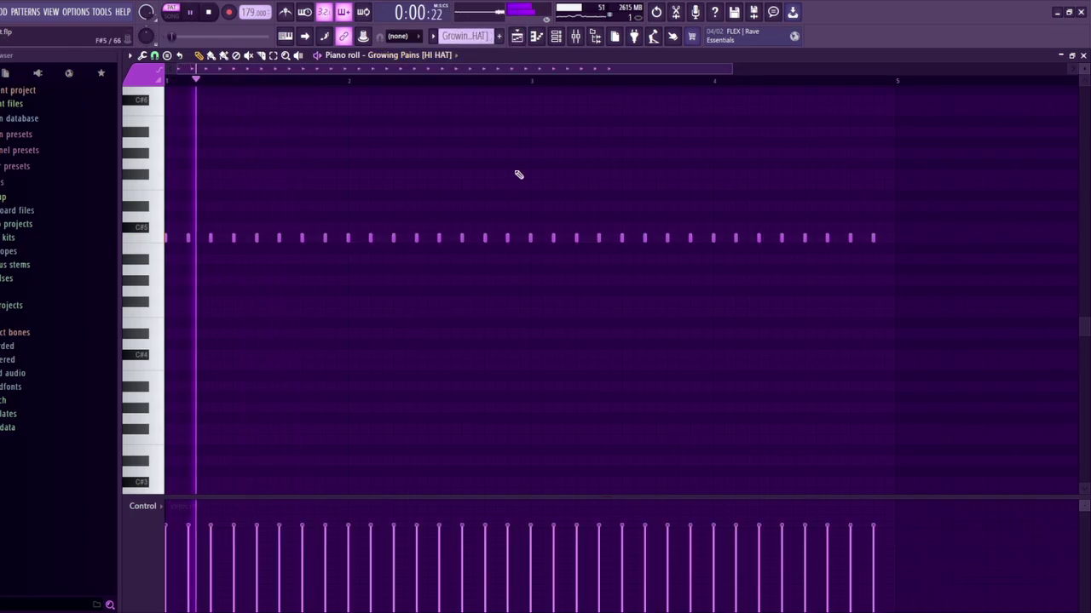
key(space)
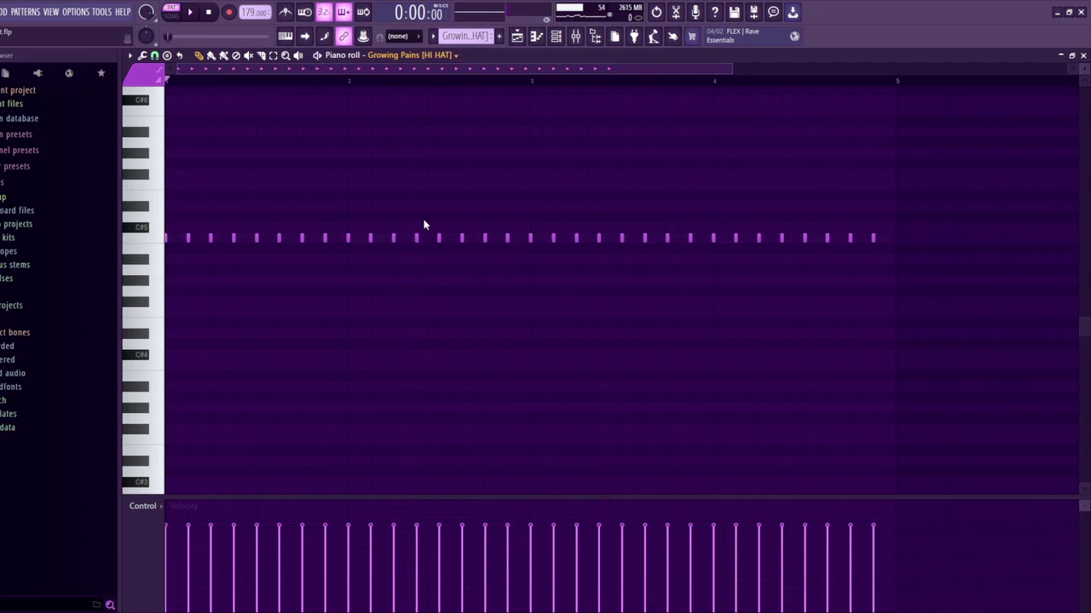
Select the R.I.P. - 2 [OPEN HAT] pattern and play its notes in the piano roll
key(Down)
scroll(461, 32, down, 1)
key(space)
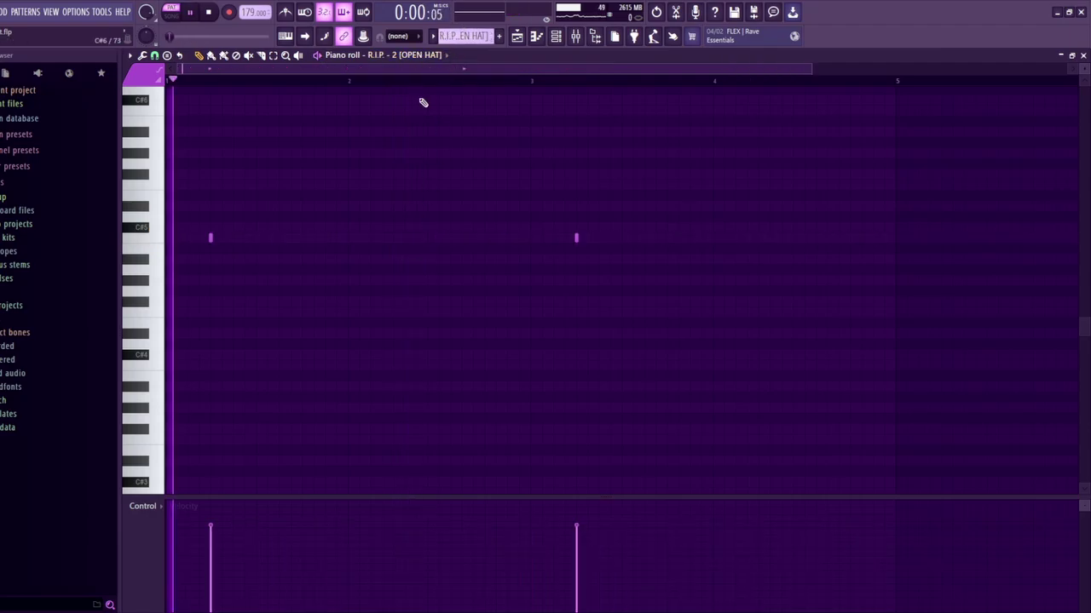
key(space)
Mute the recorded audio on playlist tracks 13 and 14 and play the full beat from bar 25
click(517, 37)
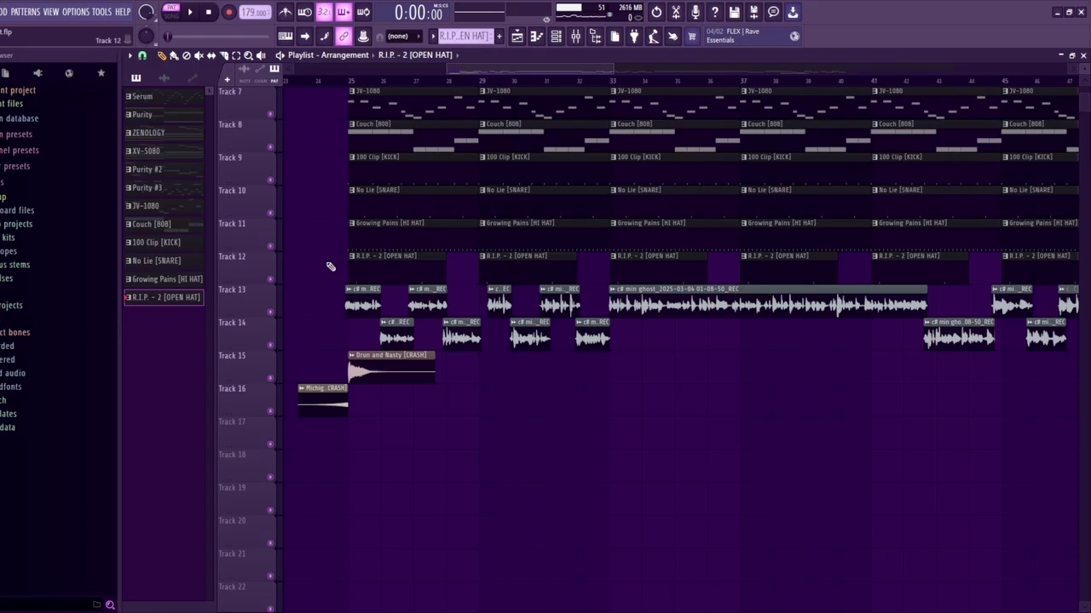
drag(275, 316, 273, 345)
key(space)
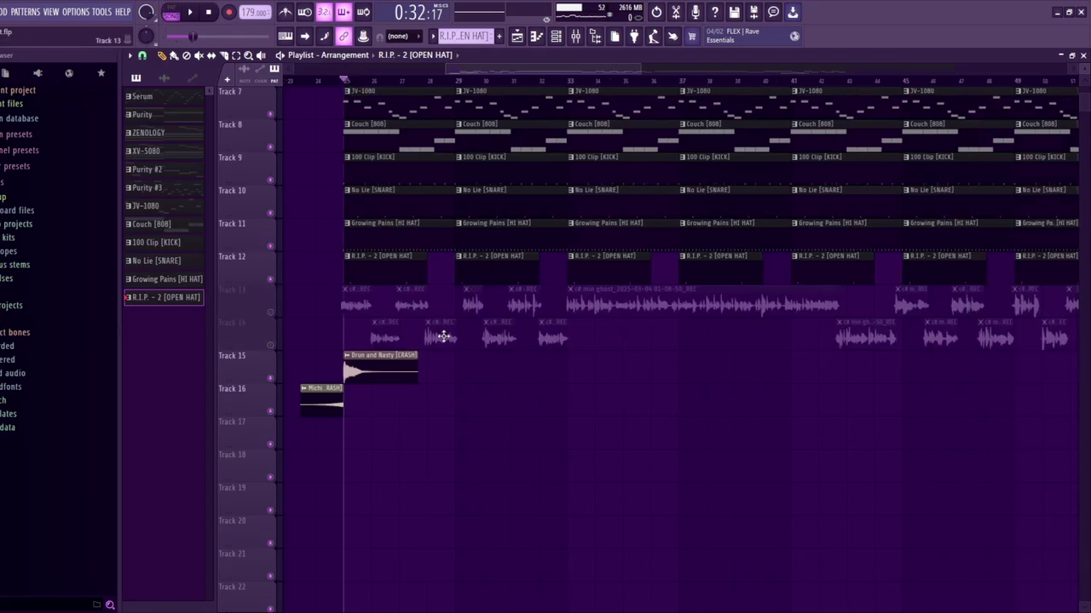
scroll(471, 421, up, 6)
scroll(416, 366, down, 5)
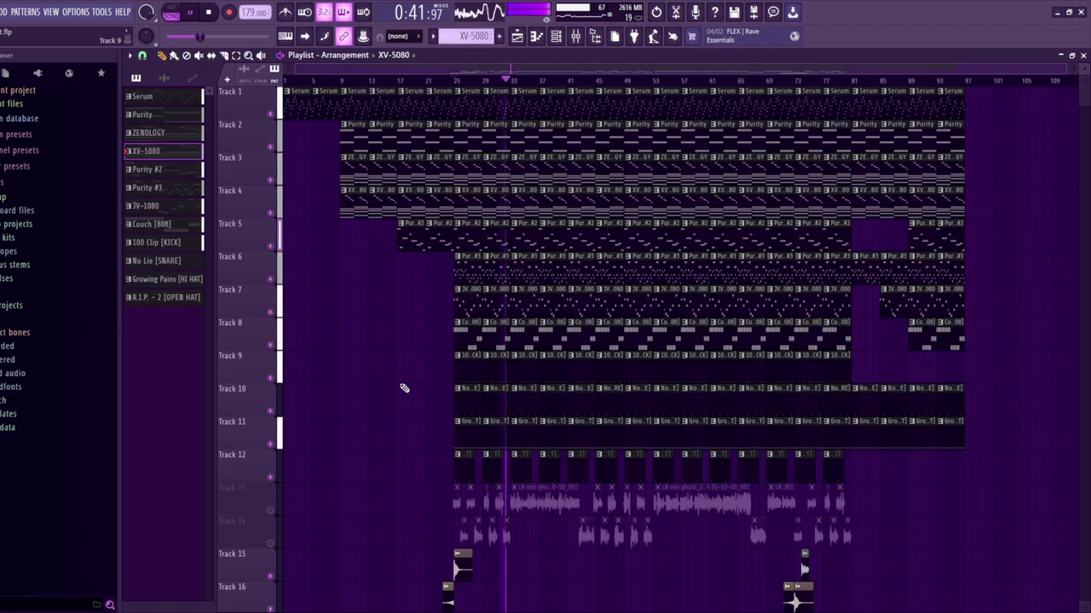
Unmute playlist tracks 13 and 14 and show the Fruity parametric EQ 2 and Fruity Limiter on mixer insert 14
click(270, 510)
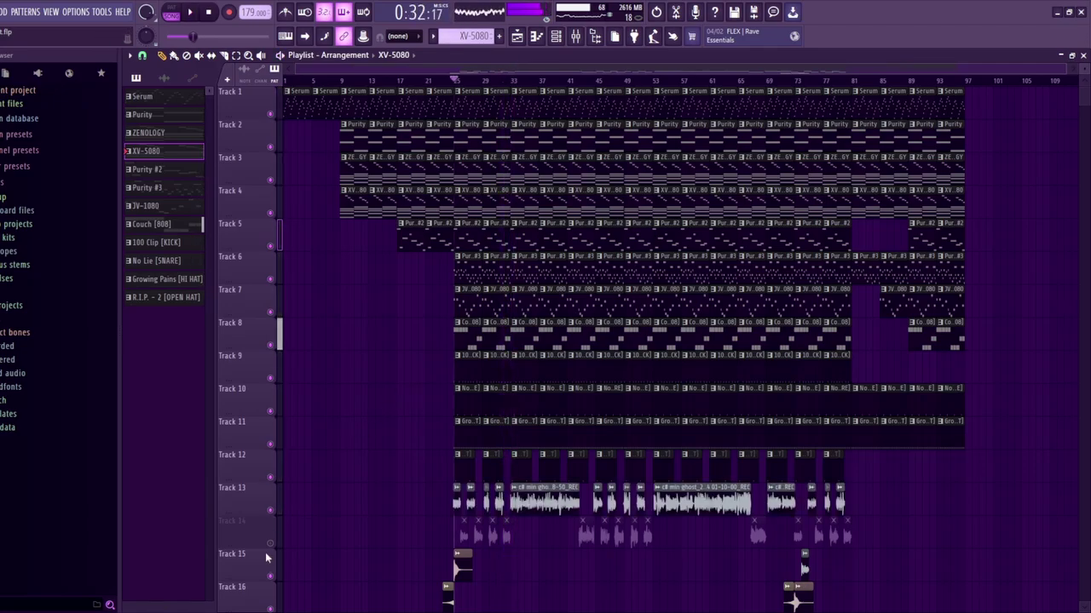
click(271, 543)
key(F9)
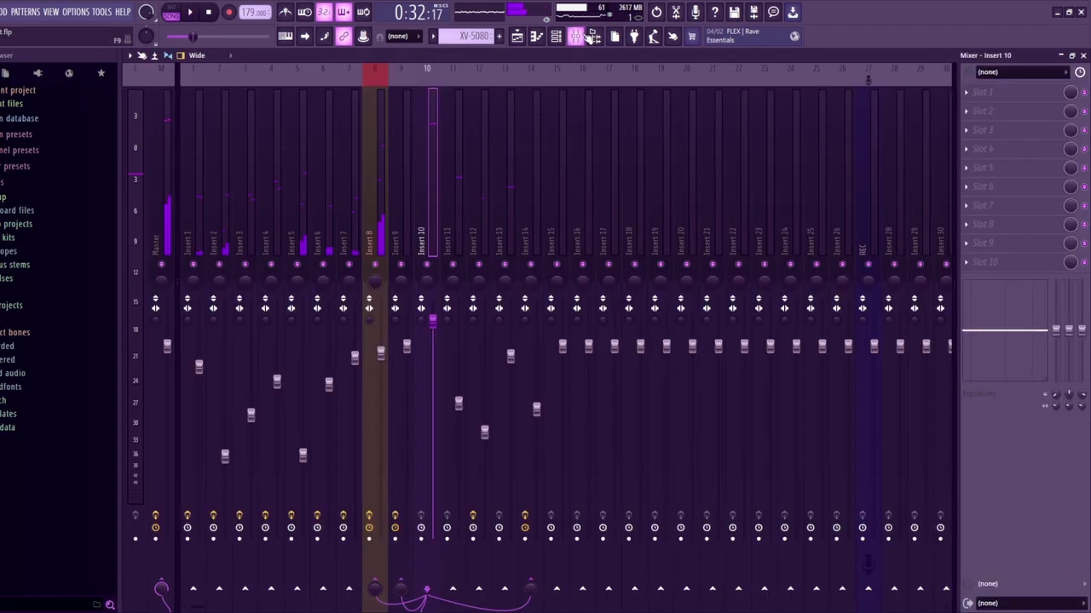
click(509, 228)
click(525, 235)
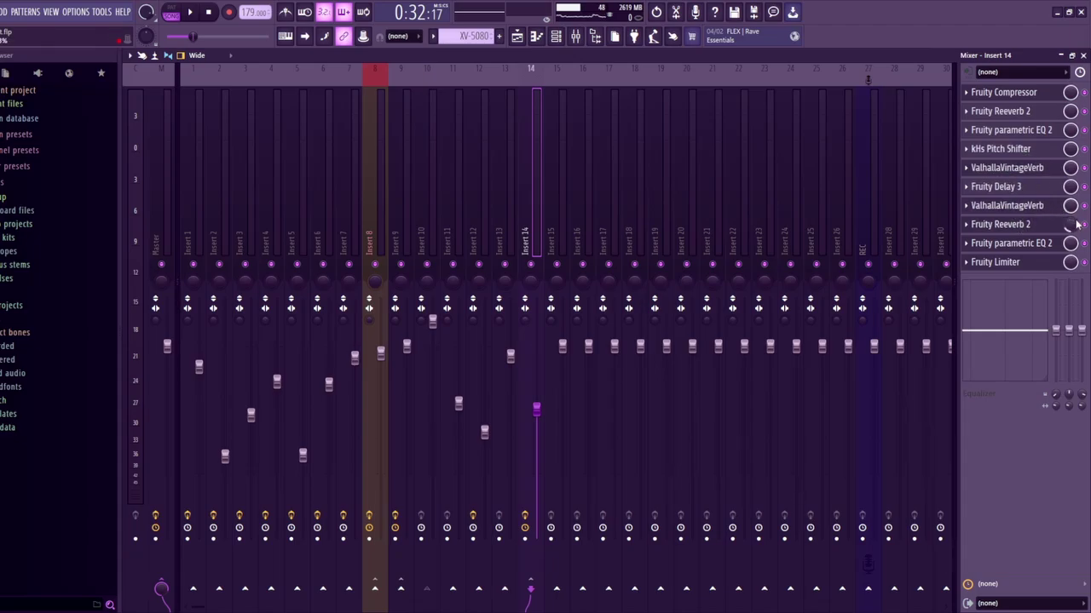
click(1034, 245)
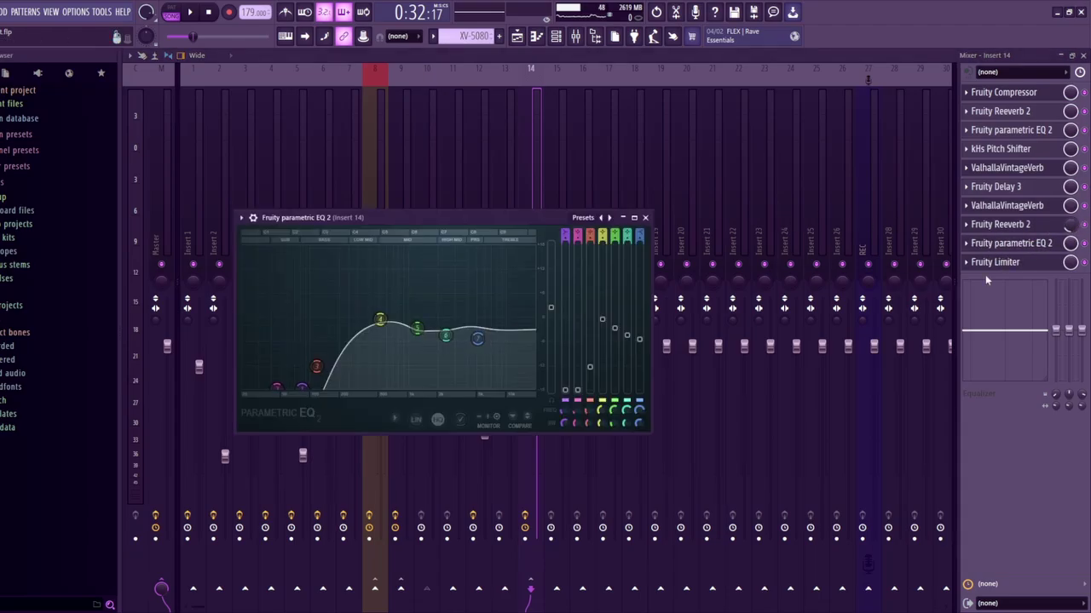
click(1001, 262)
click(535, 36)
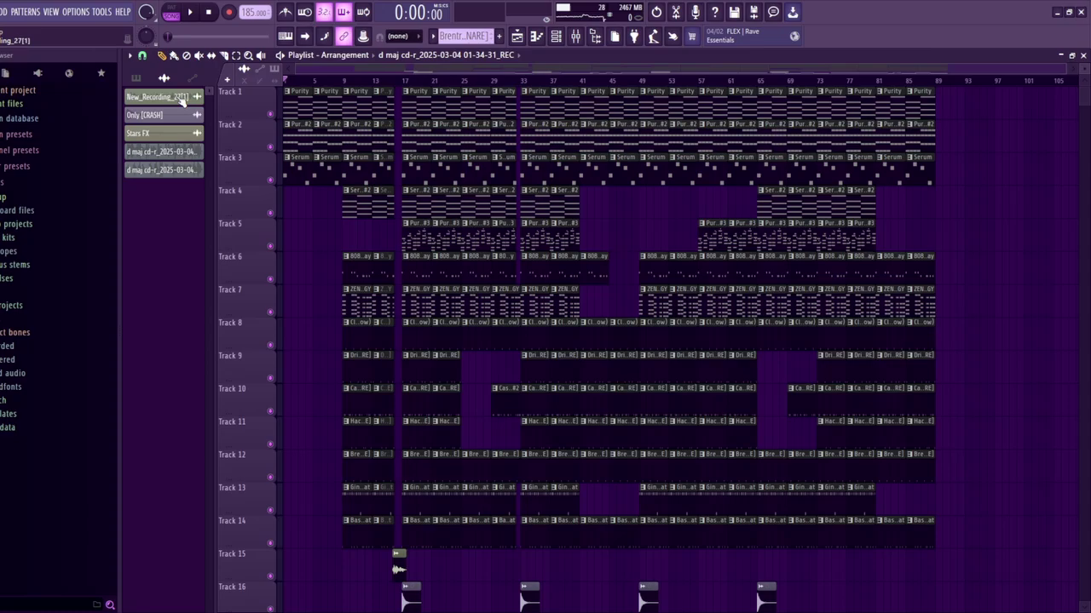
List the patterns of the 185 BPM project in the playlist and look over its arrangement
click(136, 77)
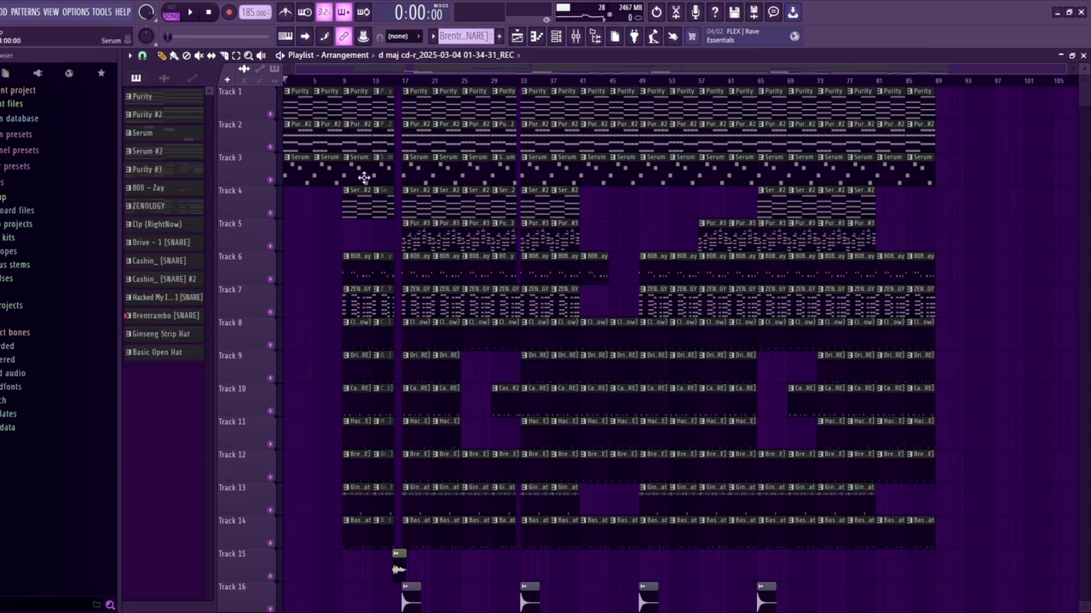
scroll(555, 285, down, 5)
scroll(597, 302, up, 5)
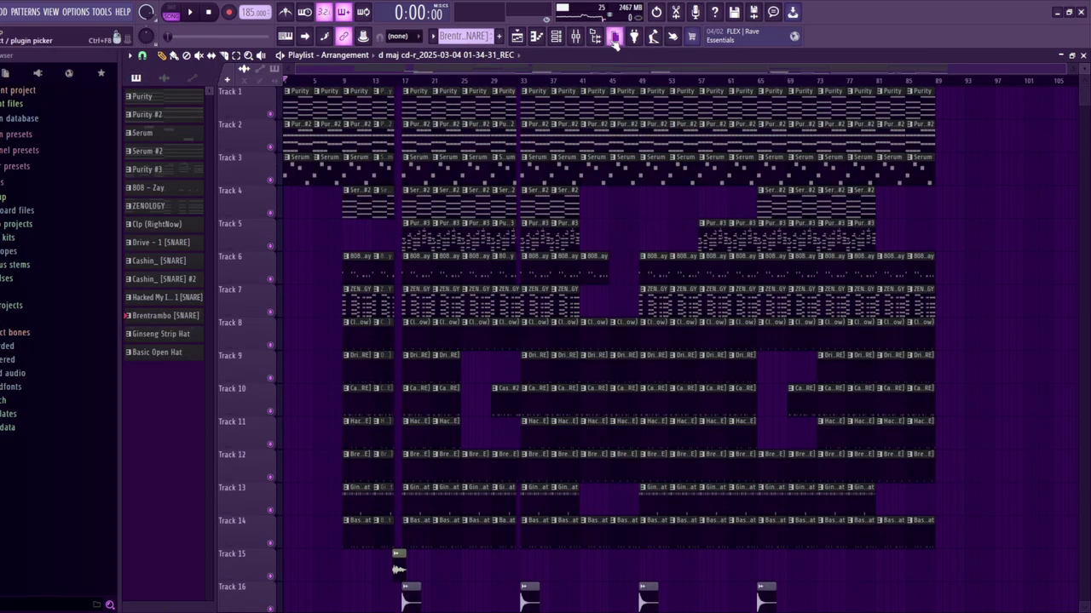
Show the Distructor and Fruity soft clipper effects on the Master mixer track
click(575, 35)
click(165, 196)
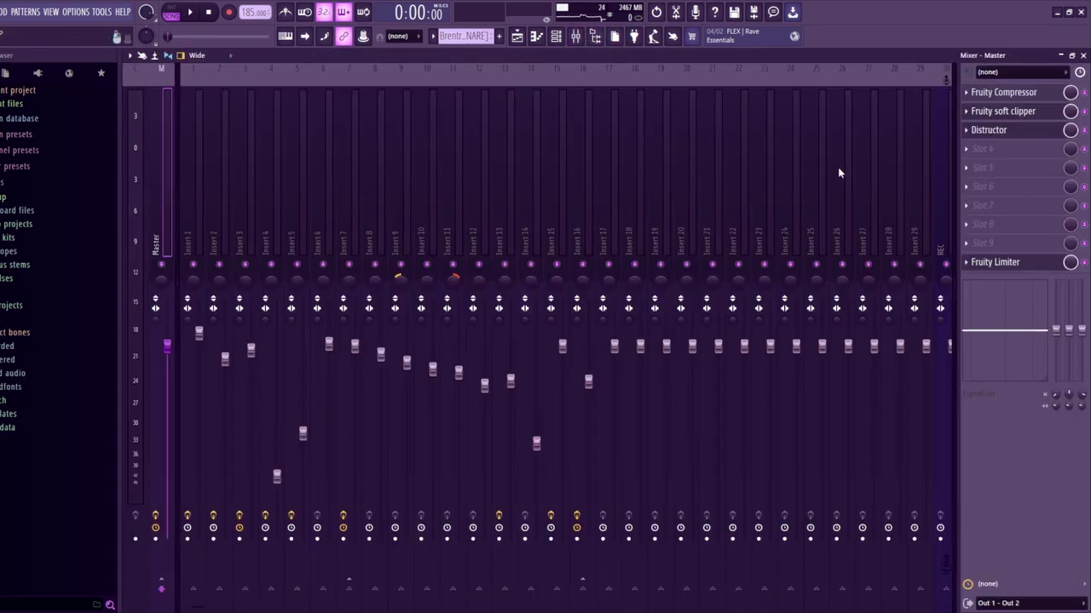
click(1009, 130)
click(1019, 119)
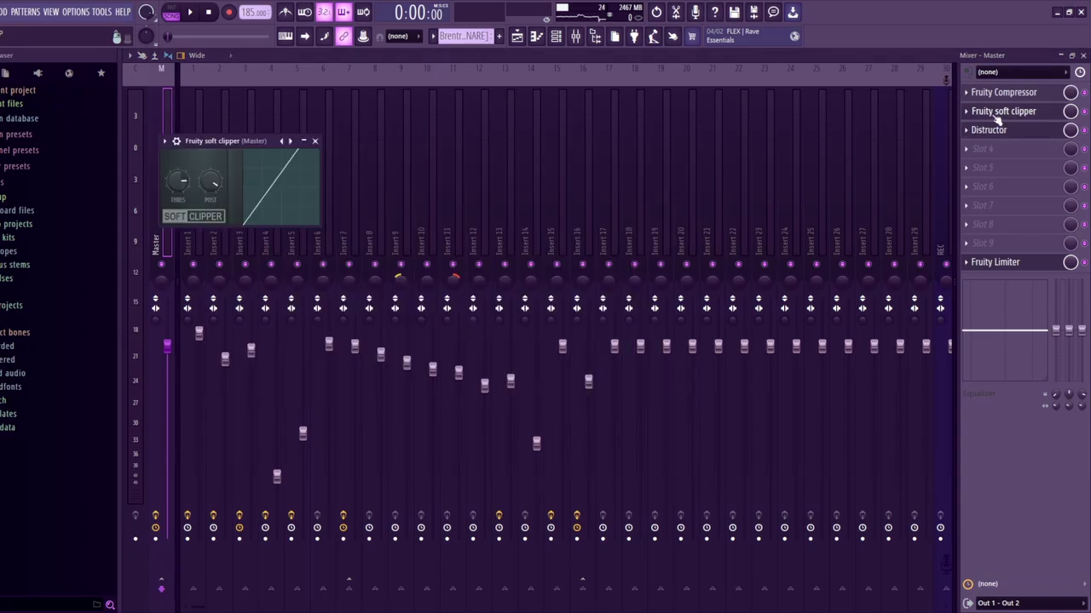
Review the Fruity Compressor and Fruity Limiter settings on the Master track, closing each plugin window
click(315, 141)
click(1018, 94)
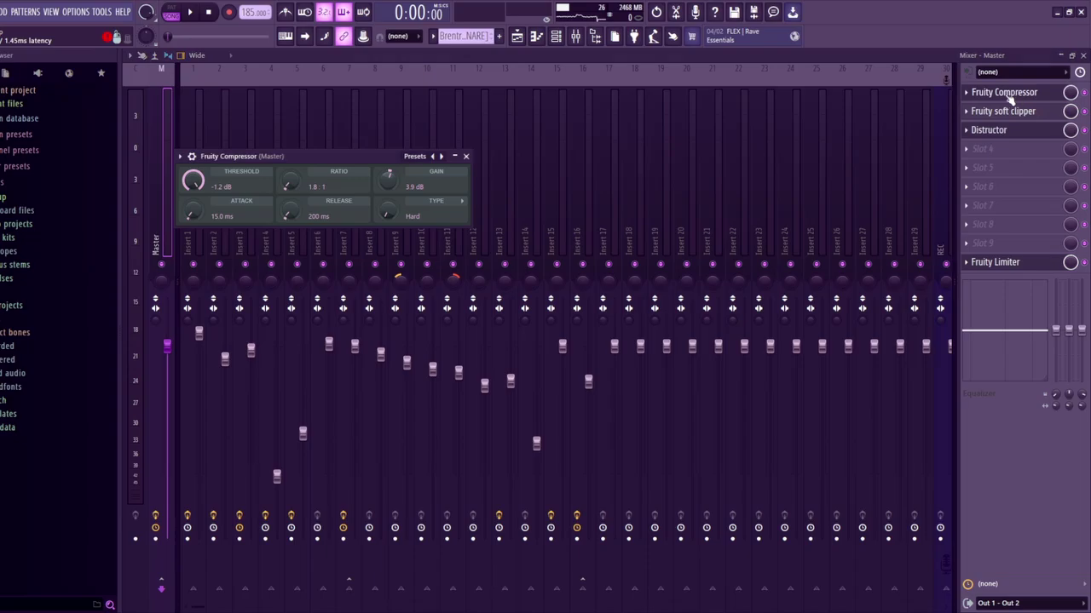
click(466, 157)
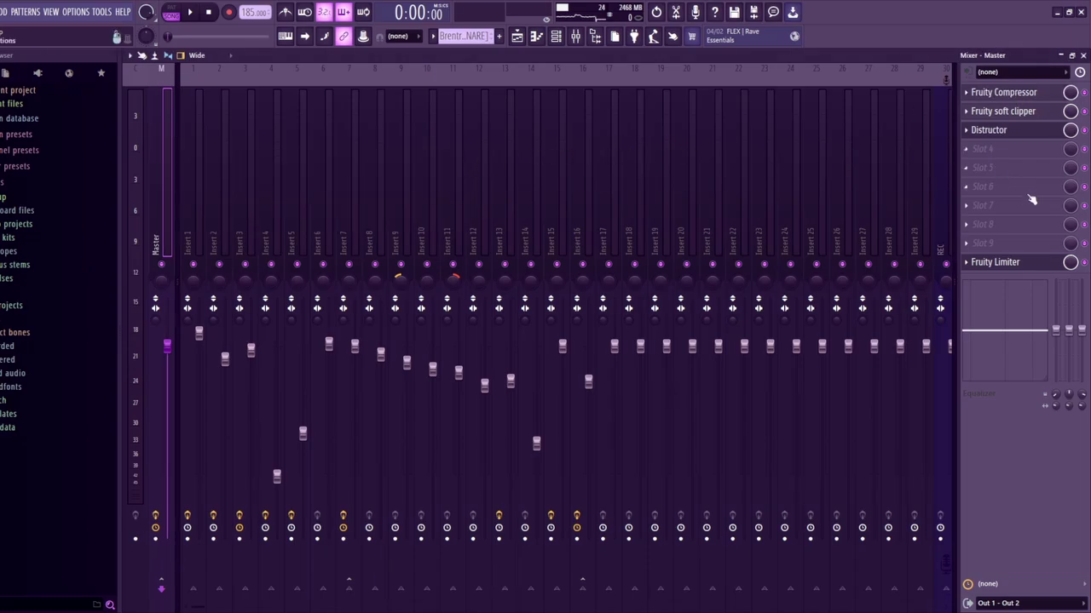
click(1026, 262)
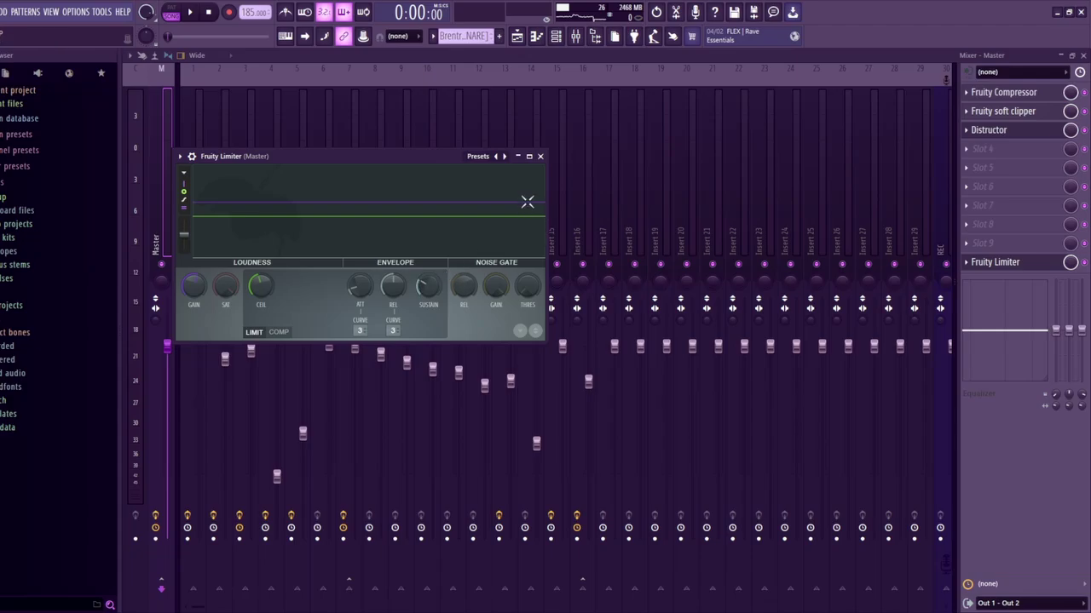
drag(450, 159, 663, 238)
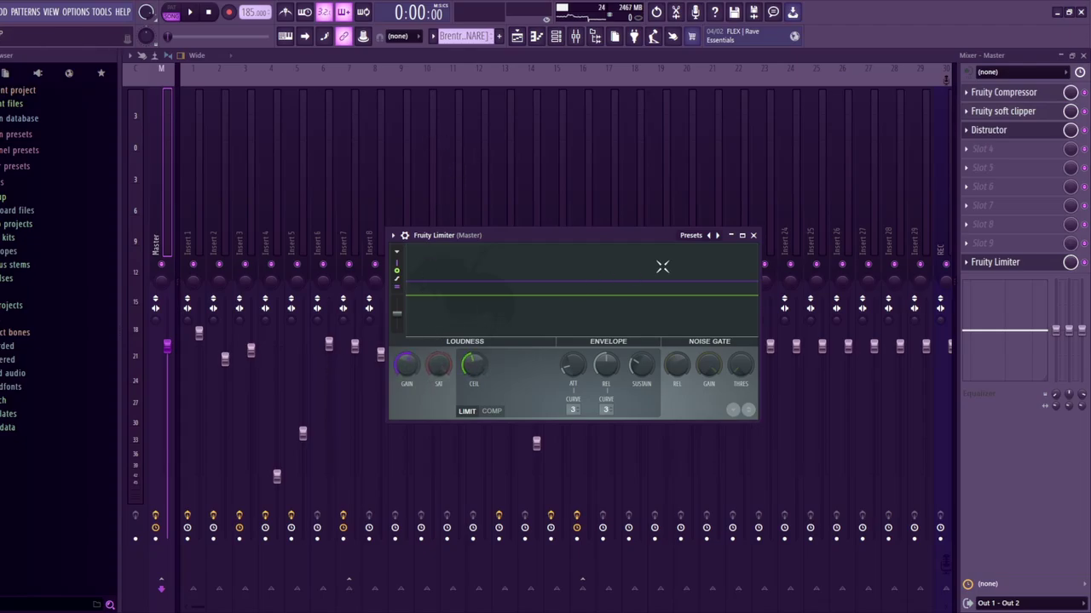
click(753, 235)
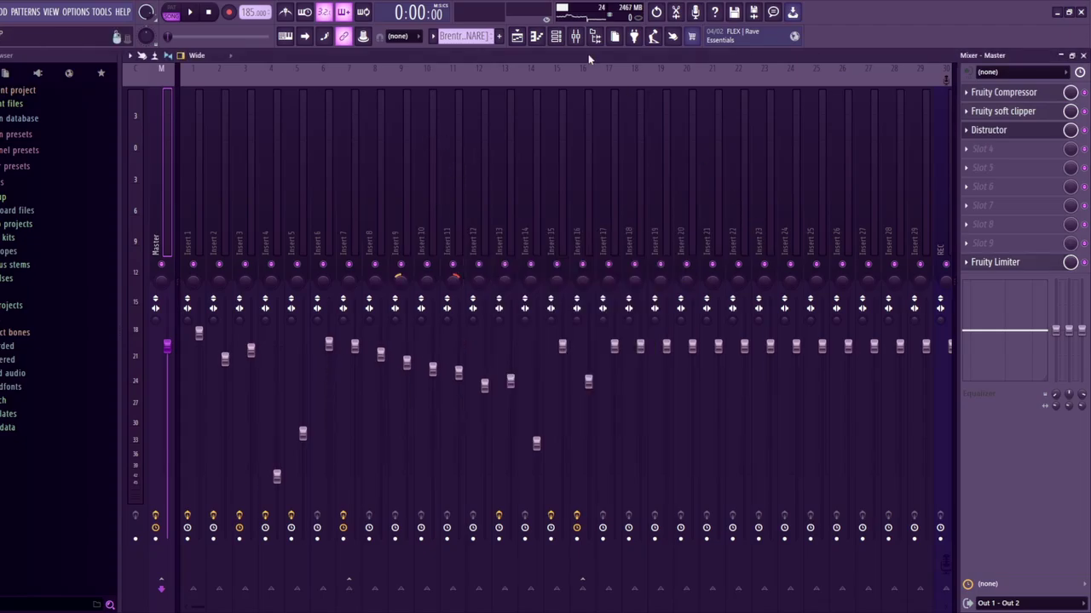
Select the Purity pattern in the playlist and view the preset loaded in the Purity channel's instrument
click(523, 36)
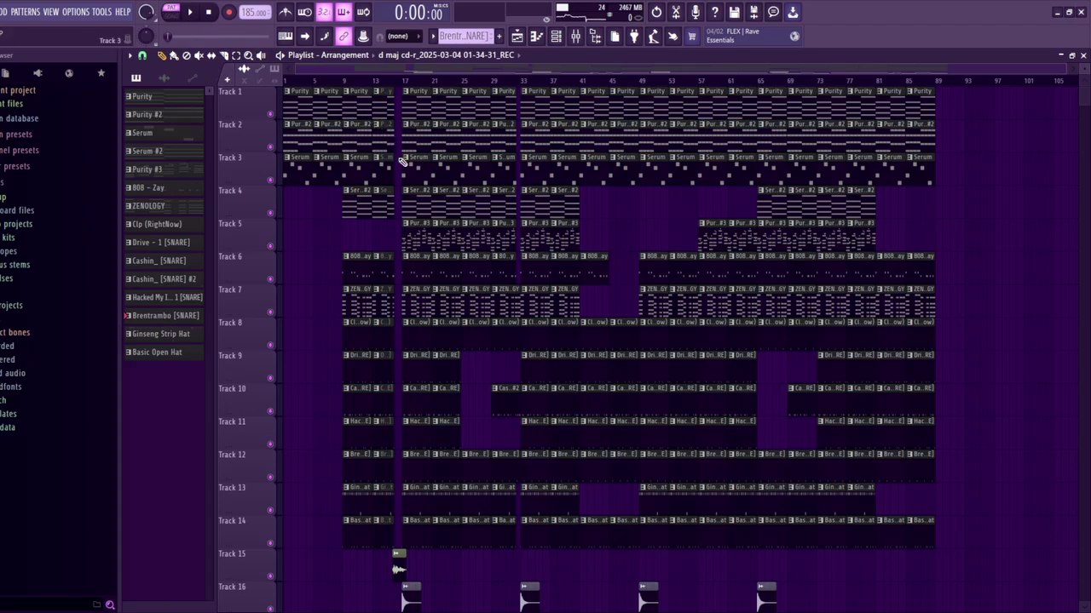
click(166, 97)
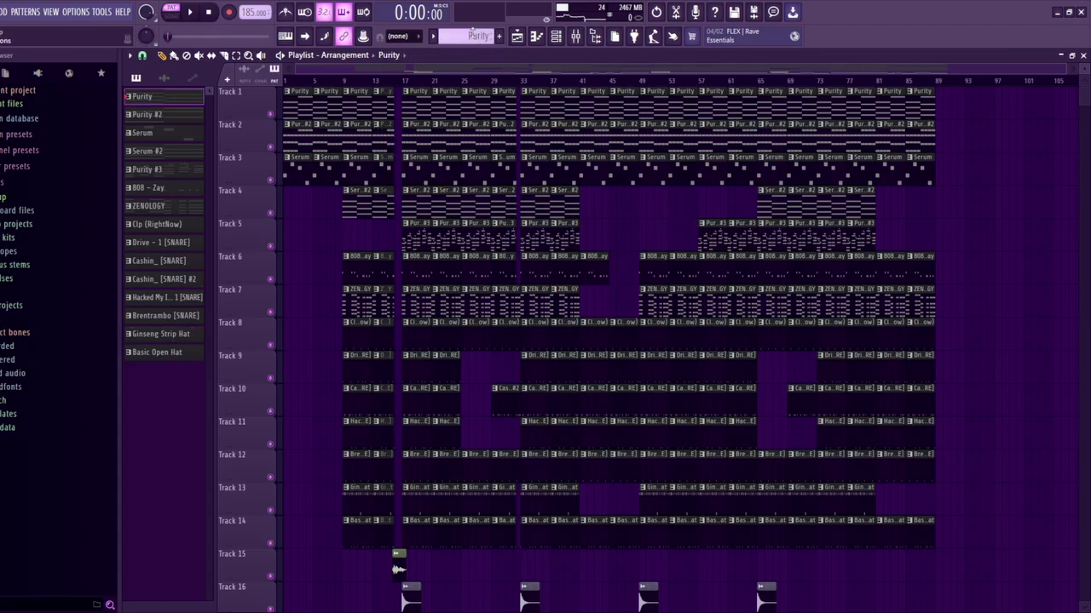
click(555, 36)
click(230, 138)
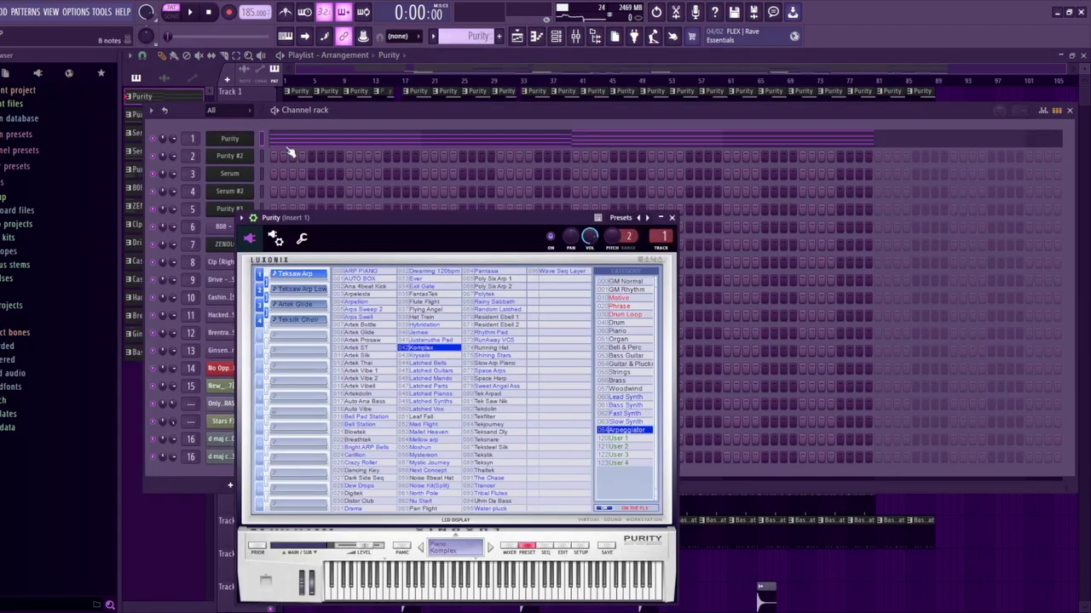
click(672, 219)
Open the Purity channel's notes in the piano roll and play the pattern
click(552, 142)
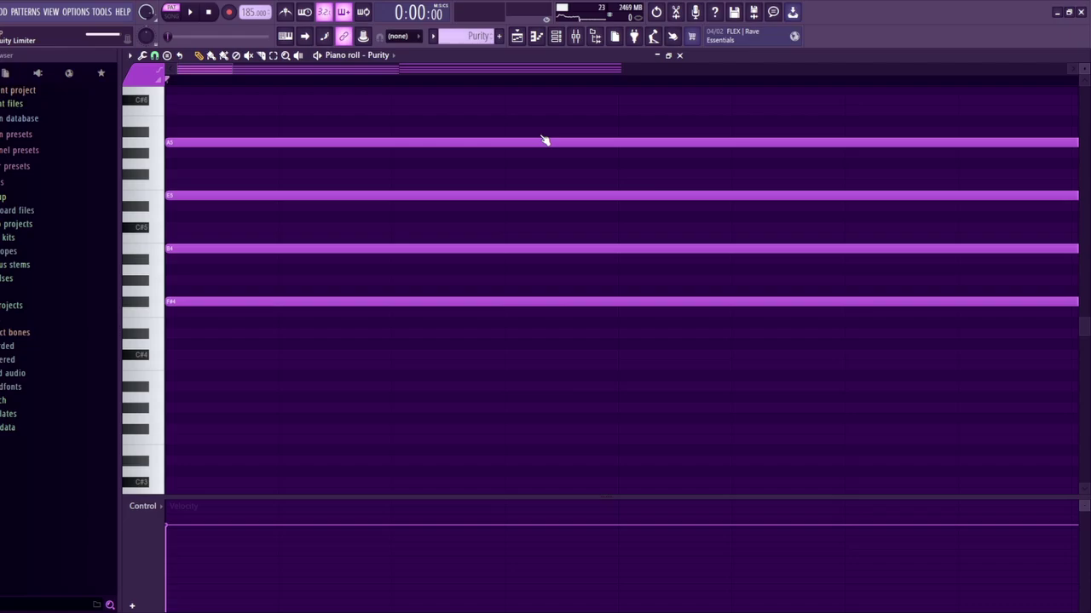
click(191, 12)
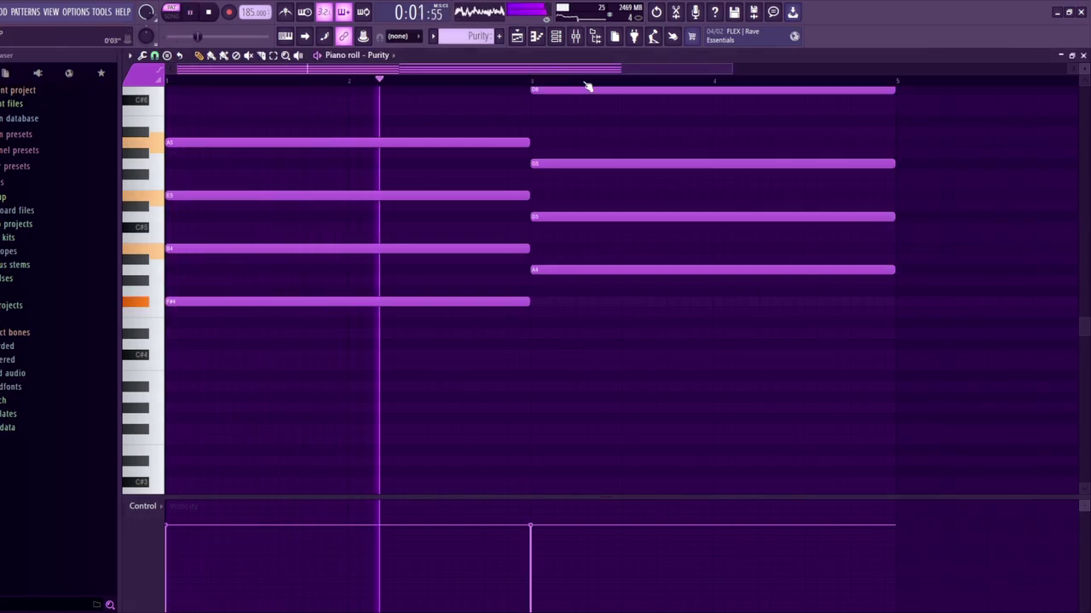
scroll(660, 132, up, 1)
scroll(659, 133, up, 1)
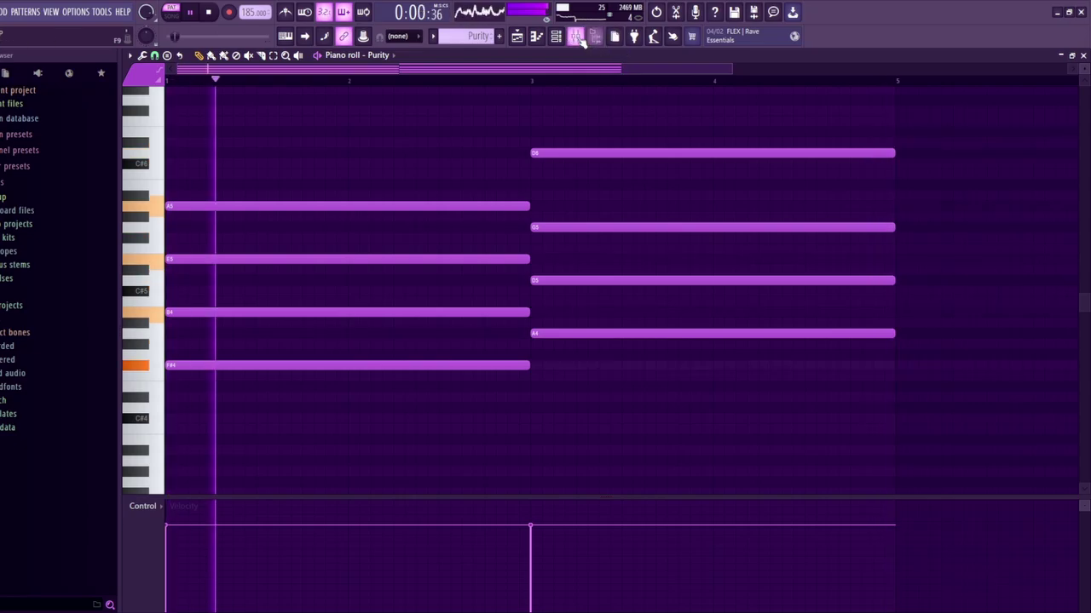
Show the Insert 1 effect chain in the mixer and examine its Fruity parametric EQ 2 curve
key(F9)
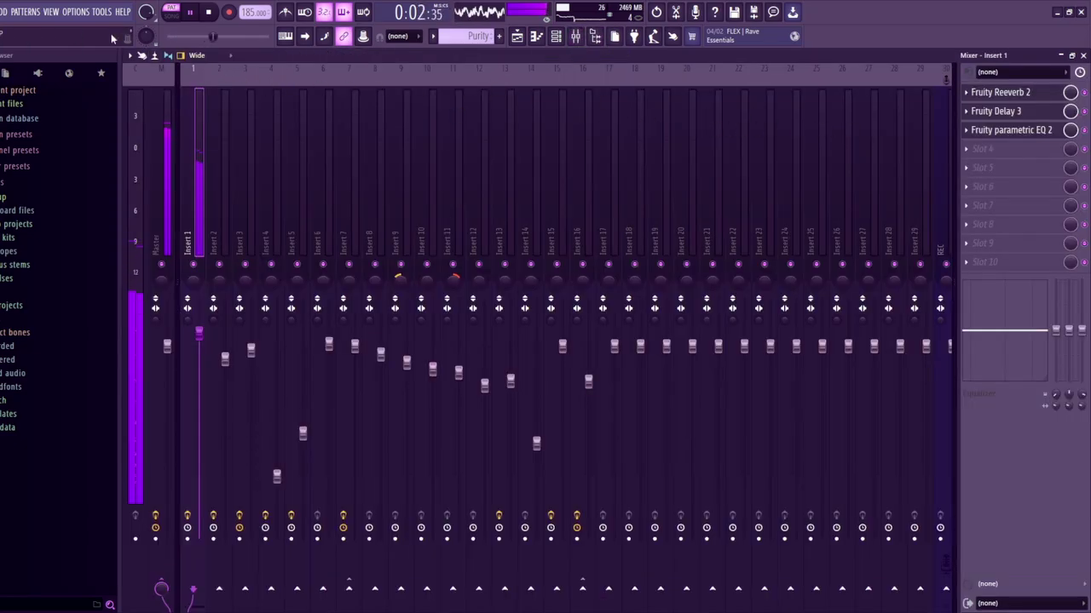
key(space)
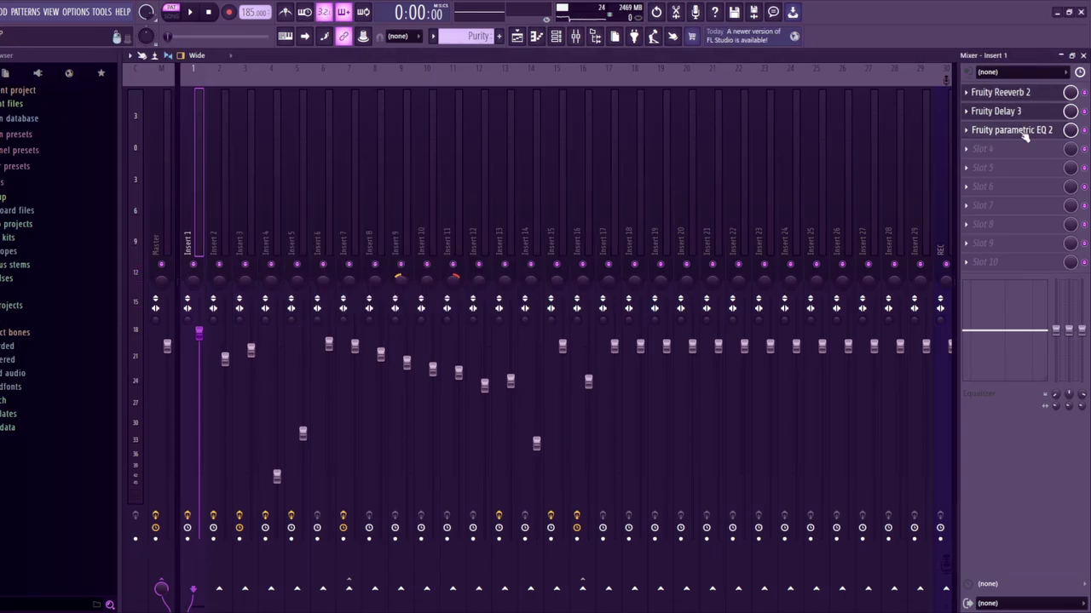
click(1025, 135)
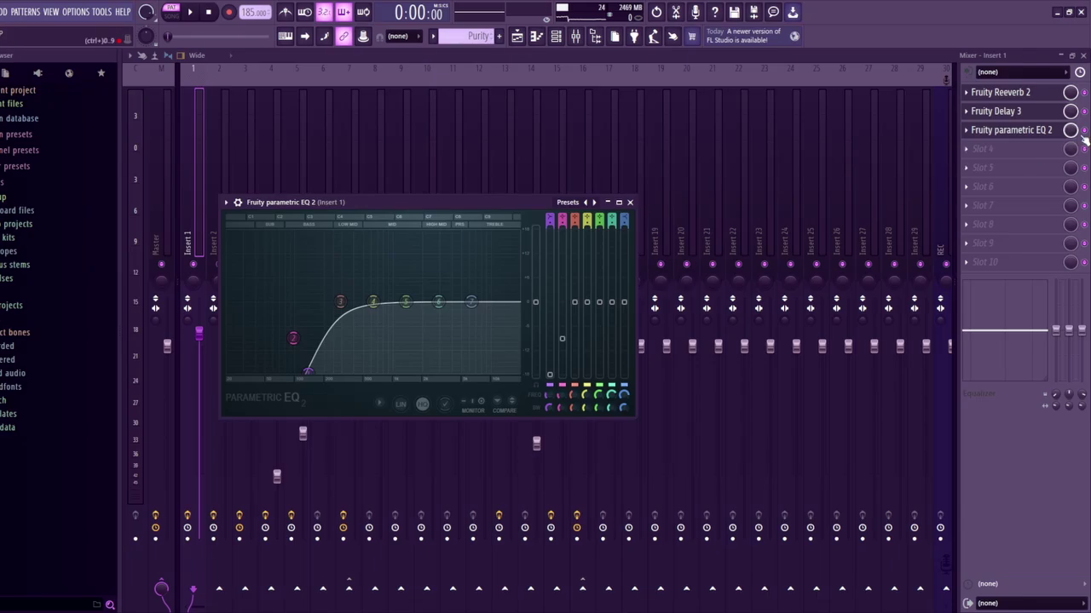
key(Escape)
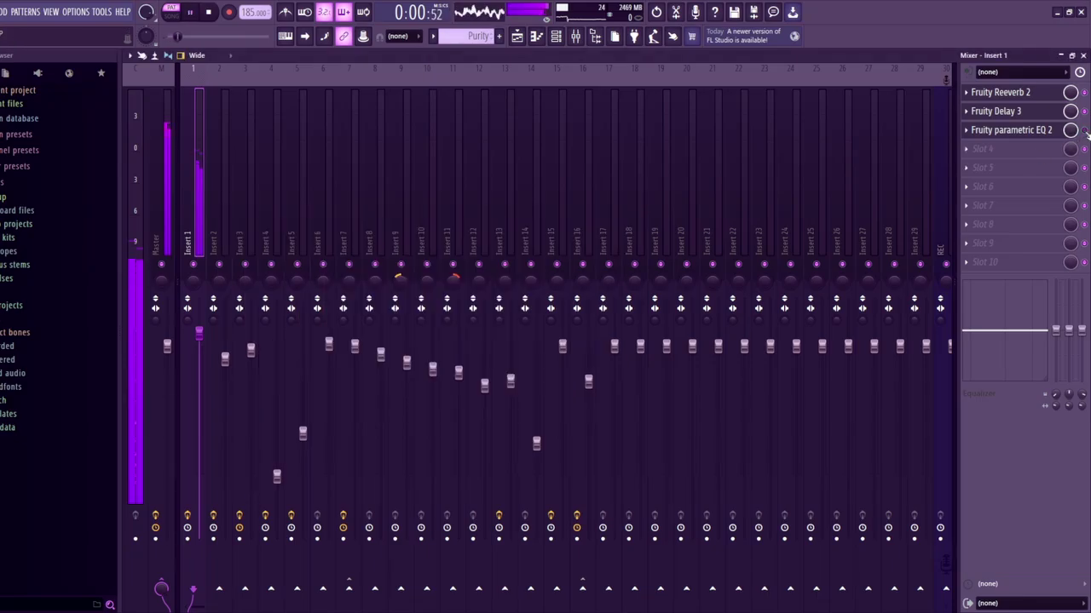
Bring up the Purity #2 pattern's notes in the piano roll and start playing them
click(555, 36)
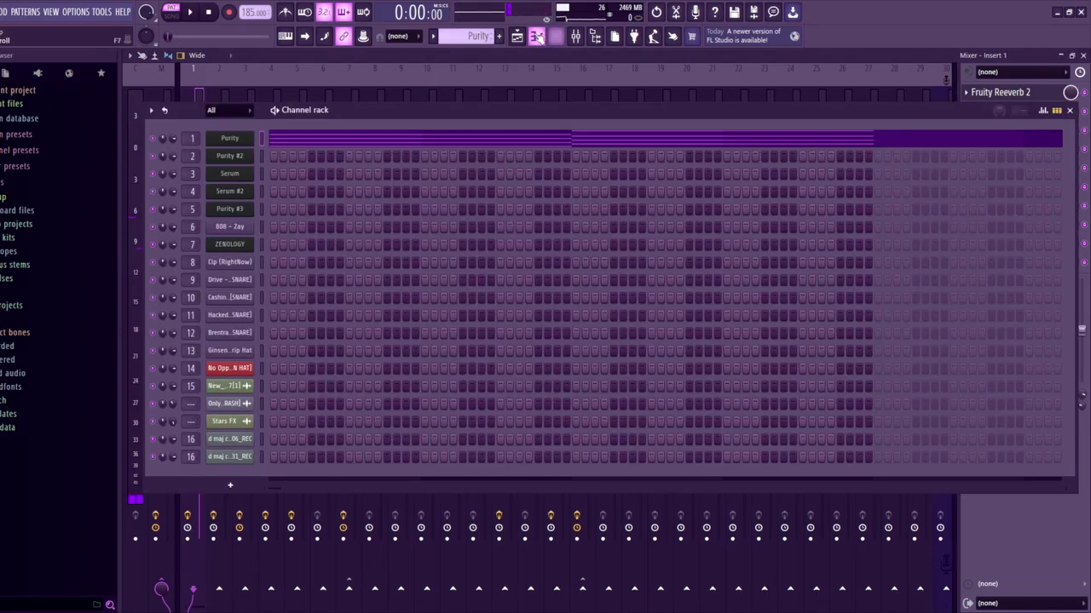
click(536, 35)
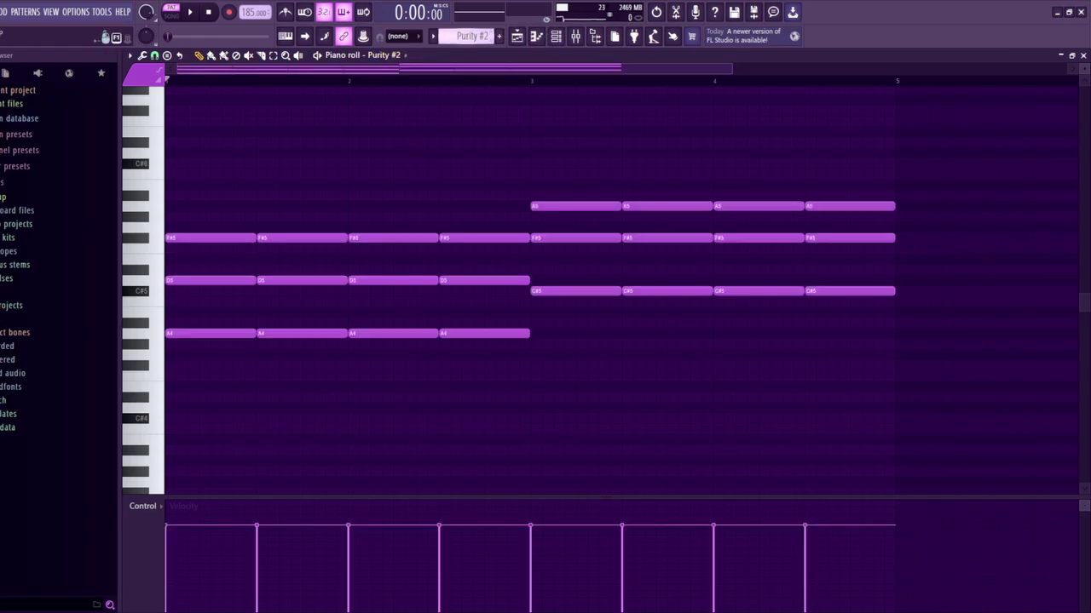
scroll(477, 36, down, 1)
scroll(477, 36, down, 1)
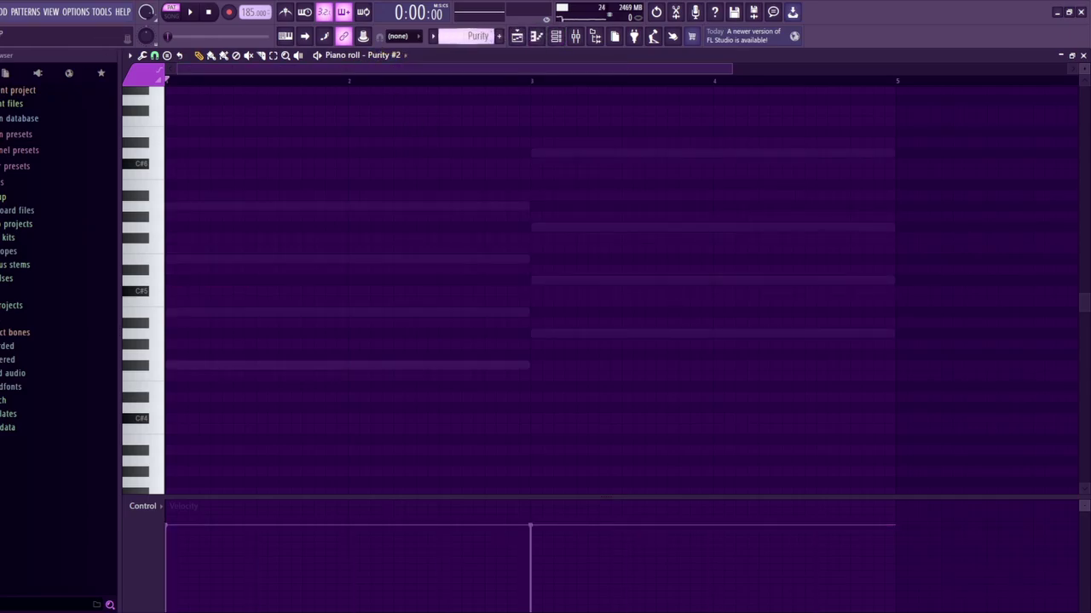
key(space)
View the Purity #2 instrument's preset during playback, return to its notes and stop playback
key(F6)
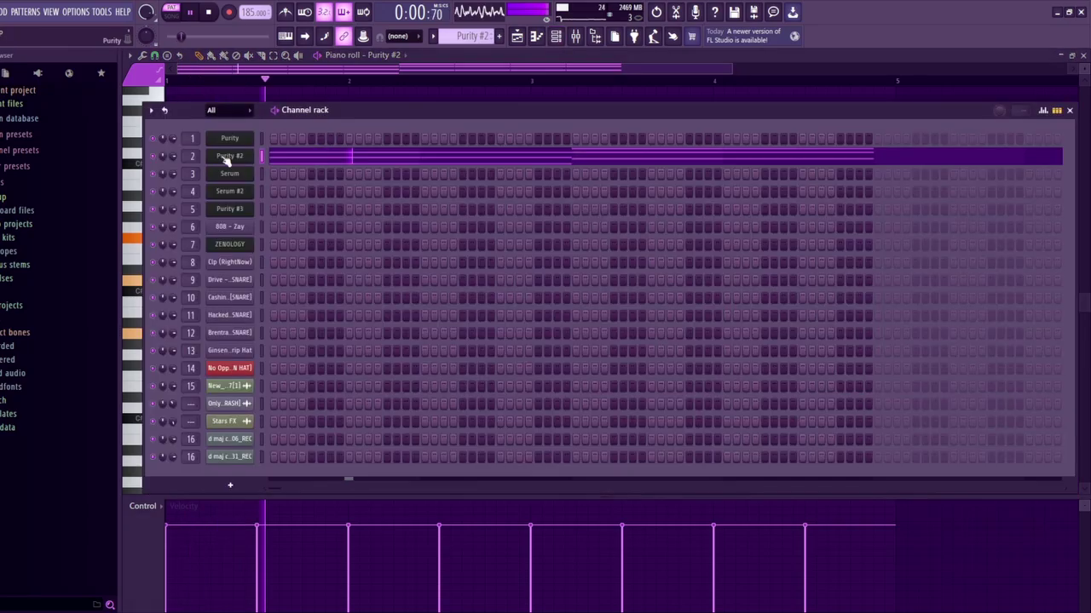
click(228, 157)
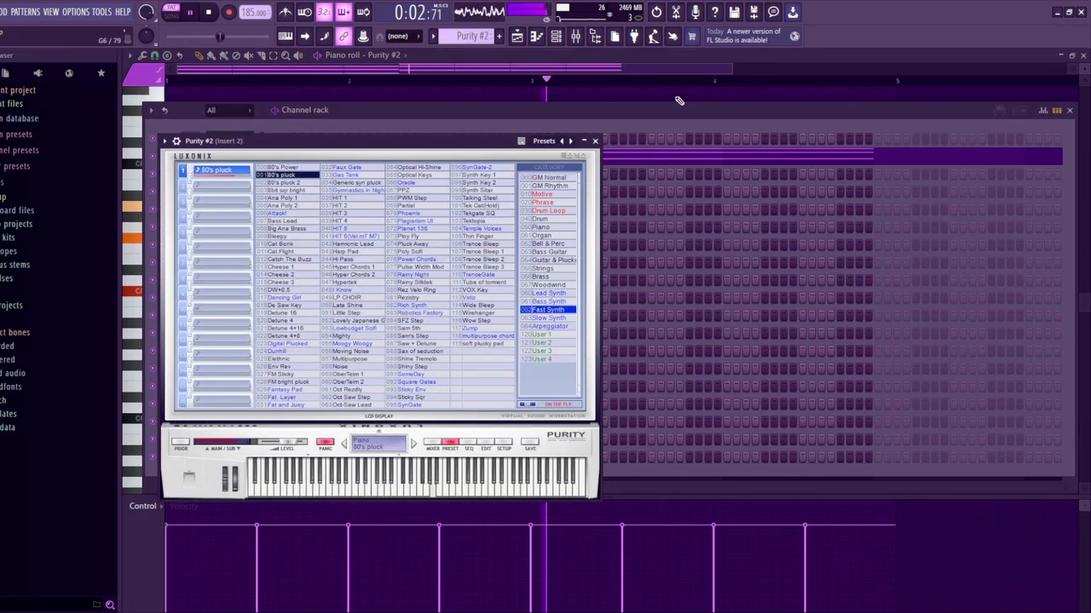
key(F7)
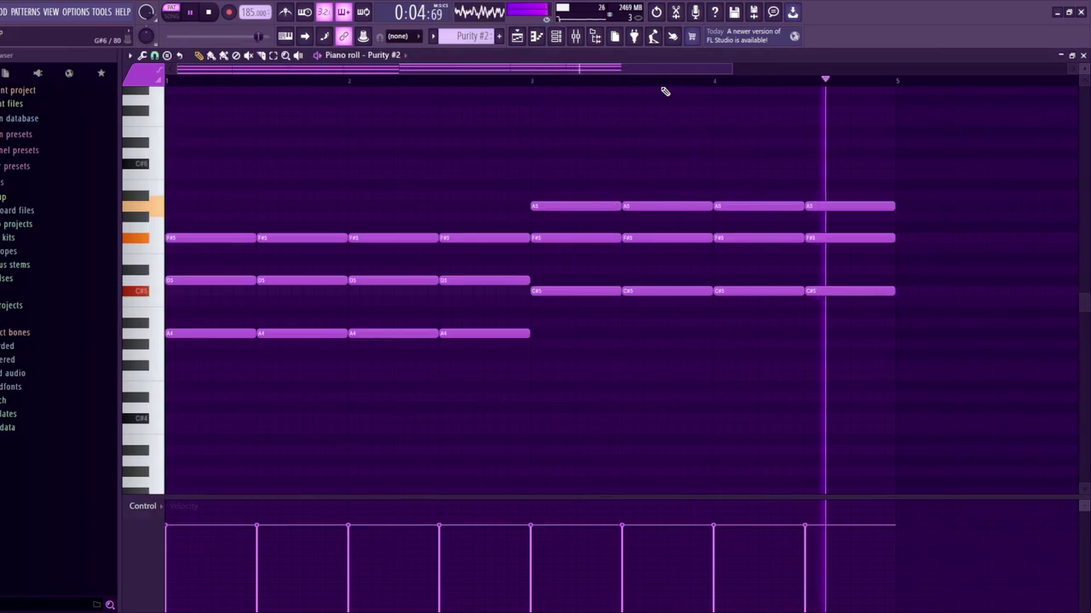
key(space)
Inspect the Fruity Reeverb 2 and Fruity Delay 3 effects on mixer track Insert 2
key(F9)
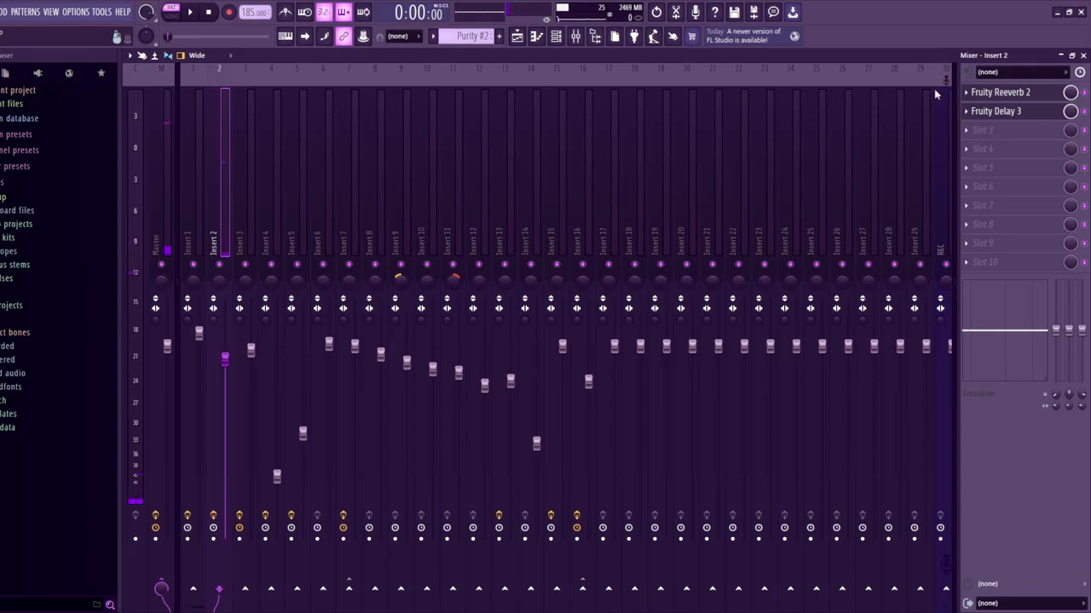
click(993, 92)
click(992, 94)
click(1005, 112)
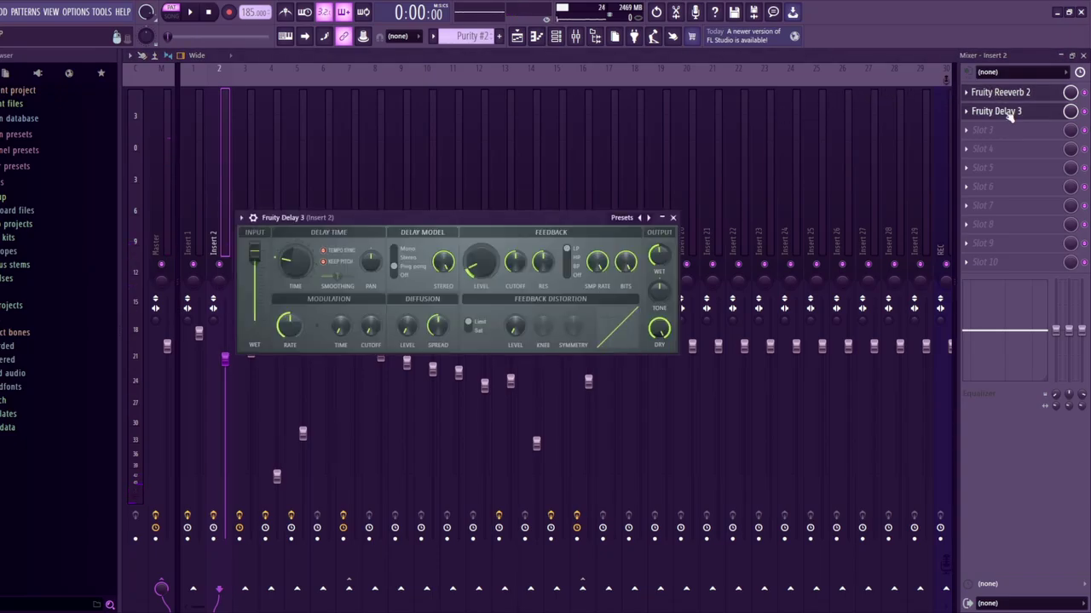
click(1008, 111)
click(998, 95)
click(998, 94)
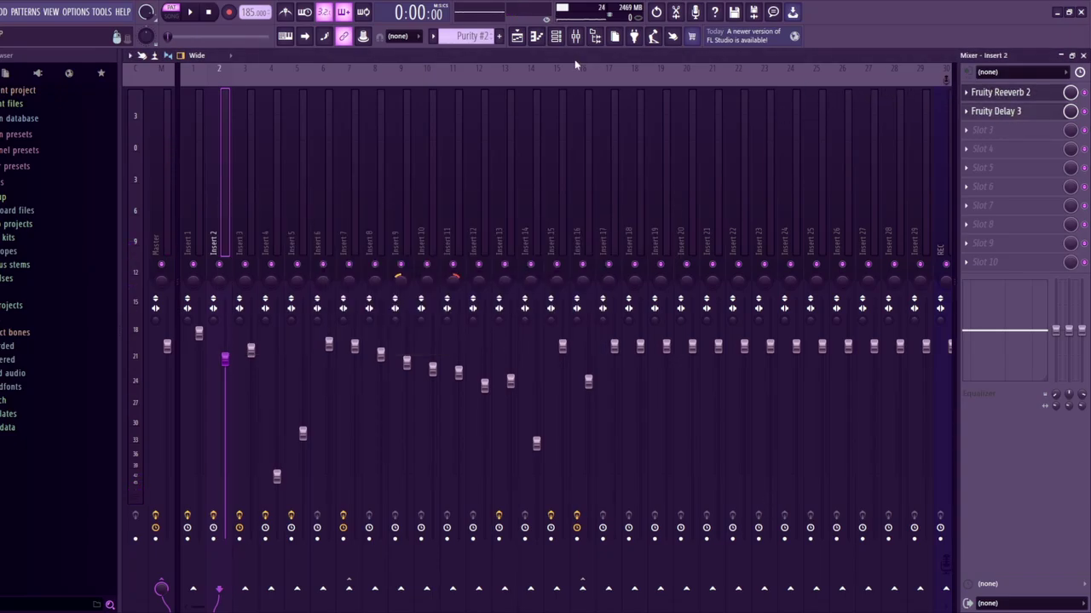
Switch to the Serum pattern and view the Serum channel's instrument, dismissing the LFO Shapes subfolder alert
key(F7)
key(KP_Add)
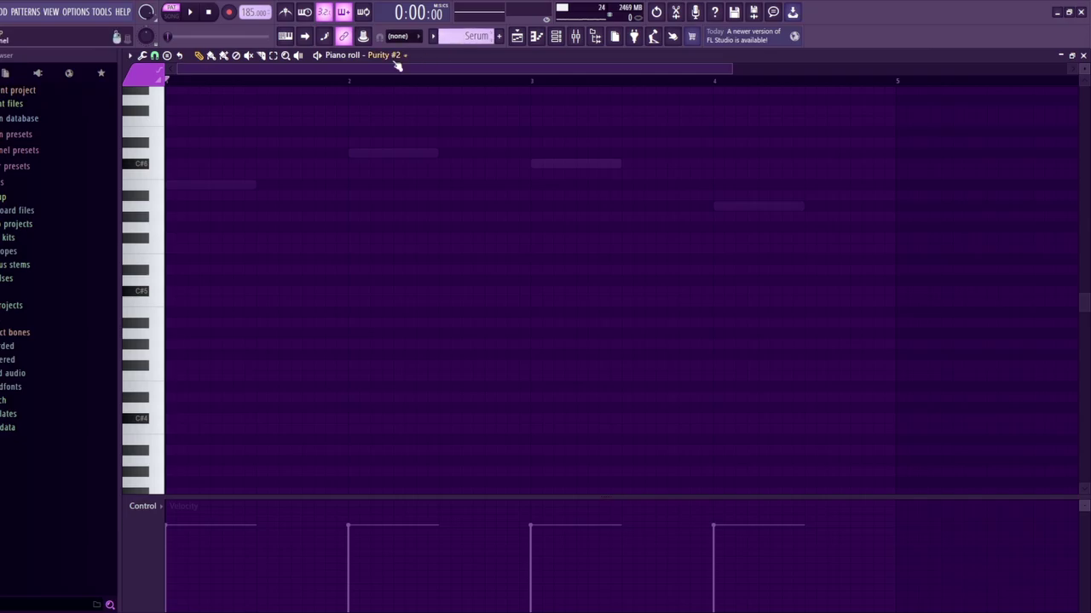
right_click(418, 155)
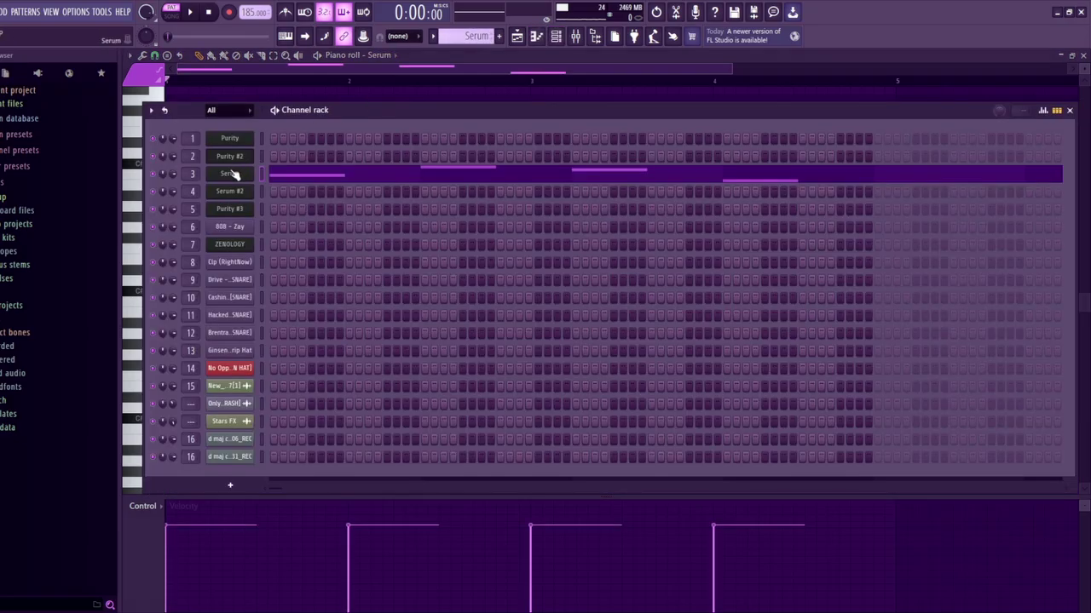
click(232, 174)
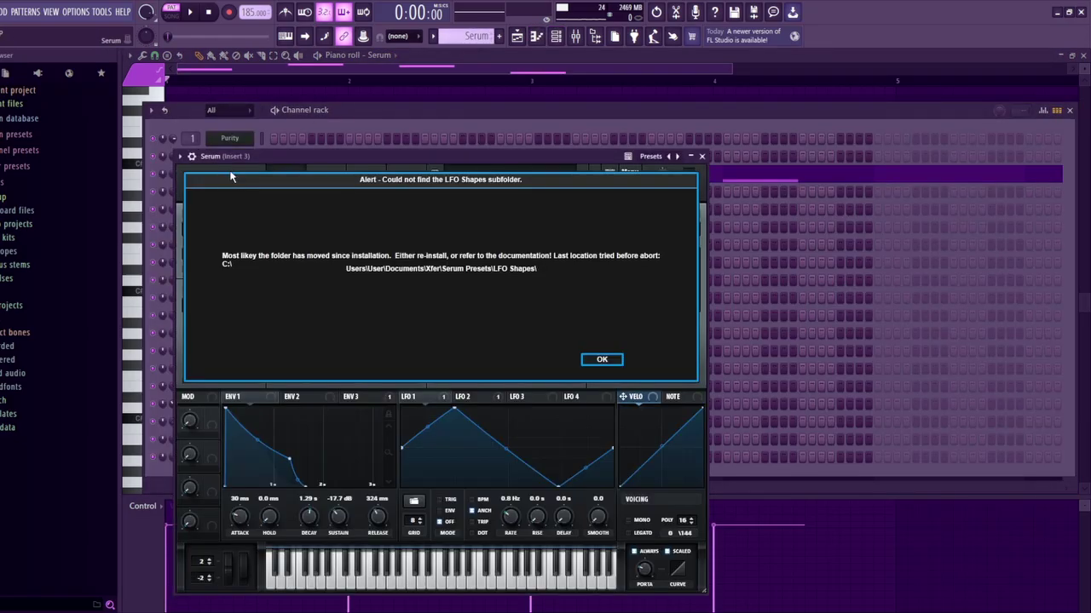
click(602, 359)
click(511, 104)
Play the Serum pattern through, stop it and show the effect chain on mixer track Insert 3
key(space)
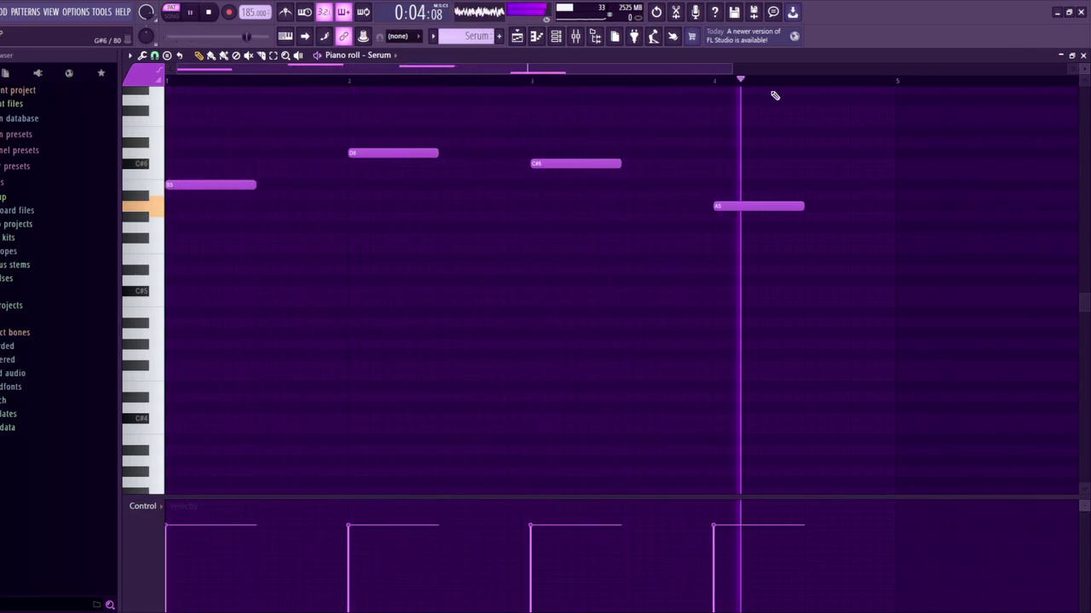
key(space)
click(575, 36)
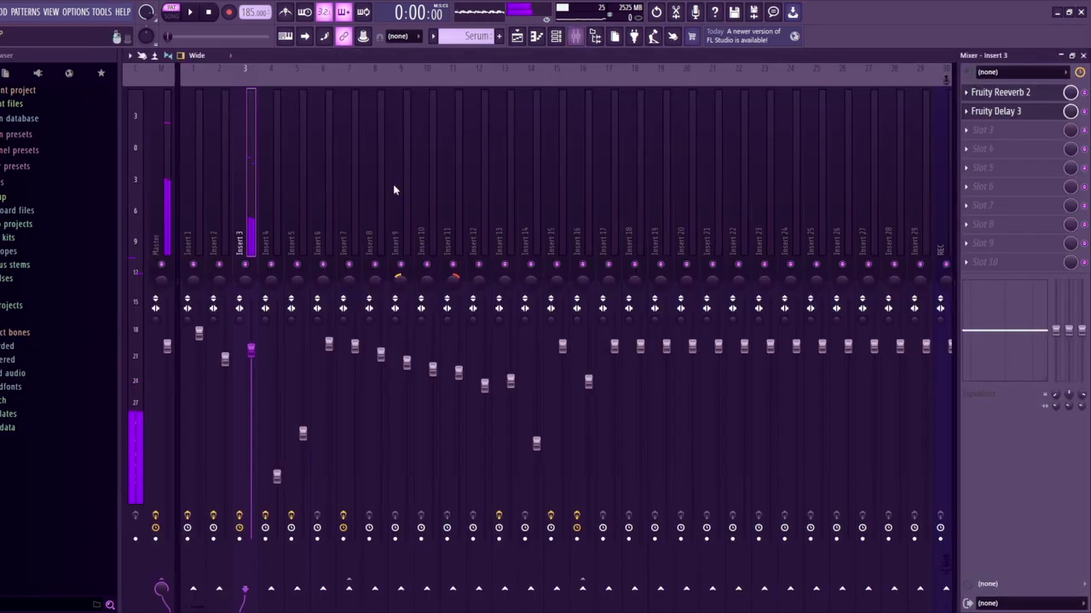
Switch to the Serum #2 pattern and open the Serum #2 instrument, dismissing its missing-folder alert
click(538, 36)
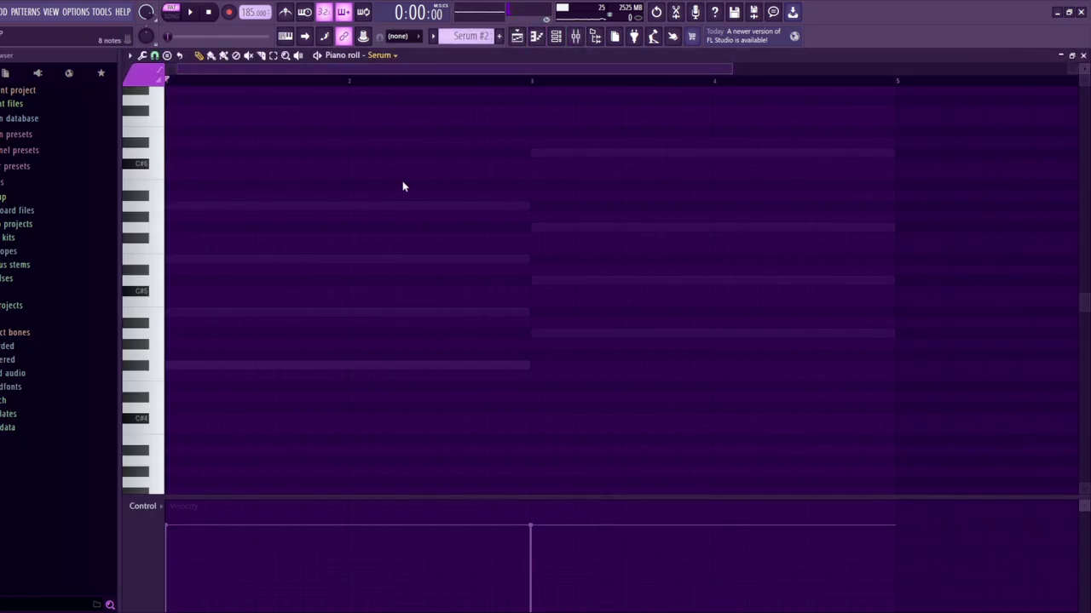
key(F9)
key(F9)
key(F6)
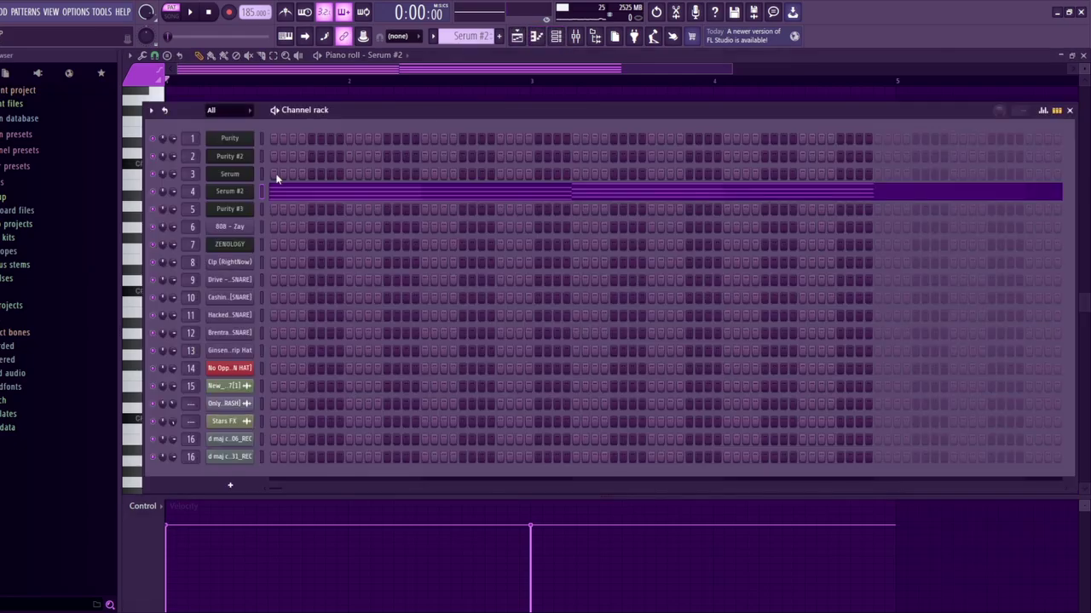
click(226, 193)
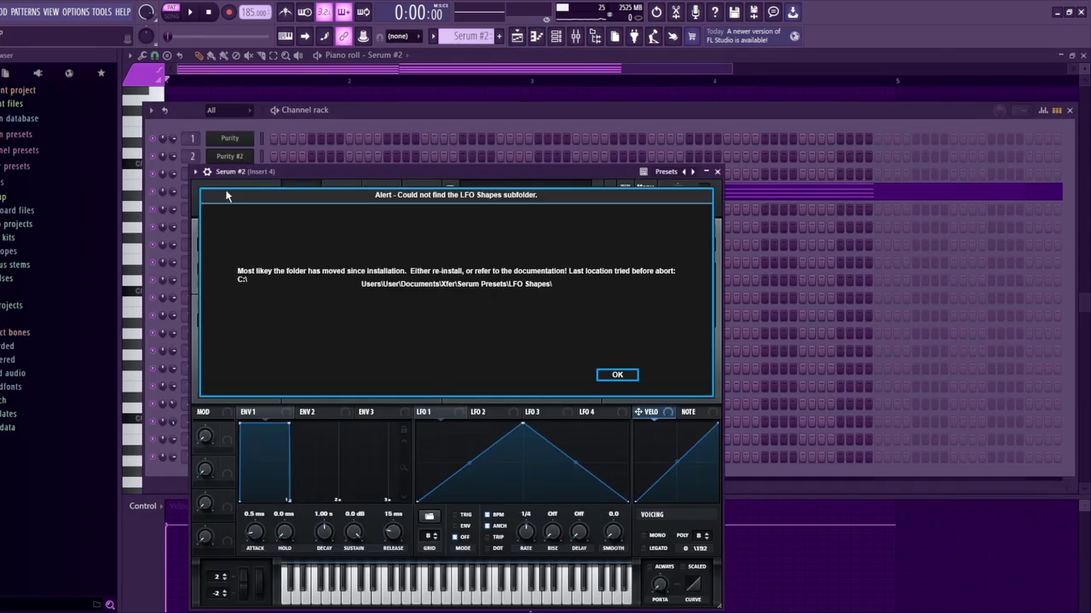
click(626, 374)
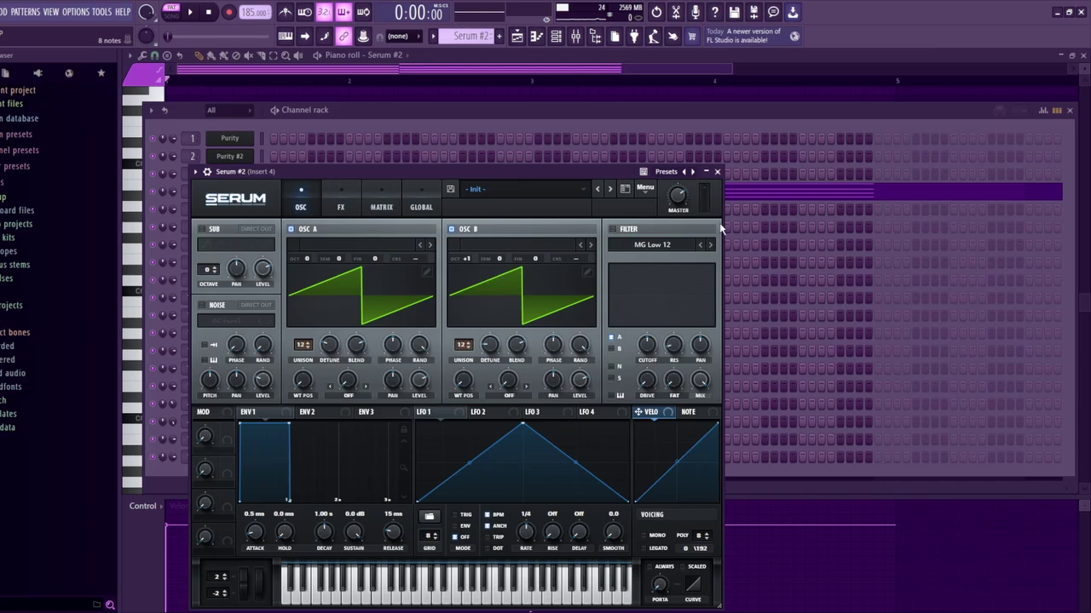
Play the Serum #2 notes in the piano roll, stop them and show the effects on mixer track Insert 4
key(F9)
click(761, 196)
key(space)
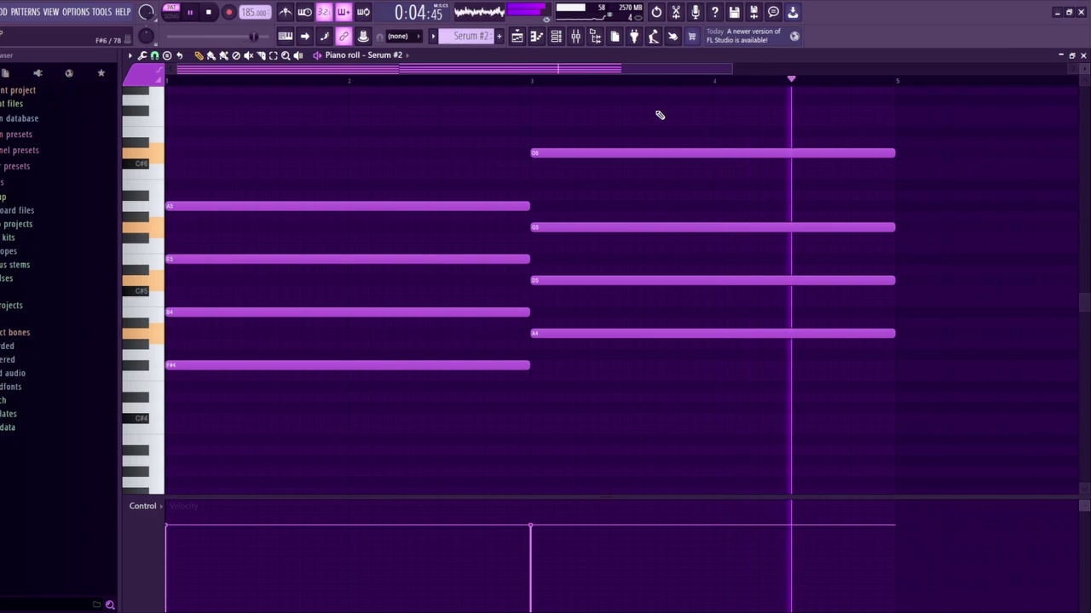
key(space)
click(575, 36)
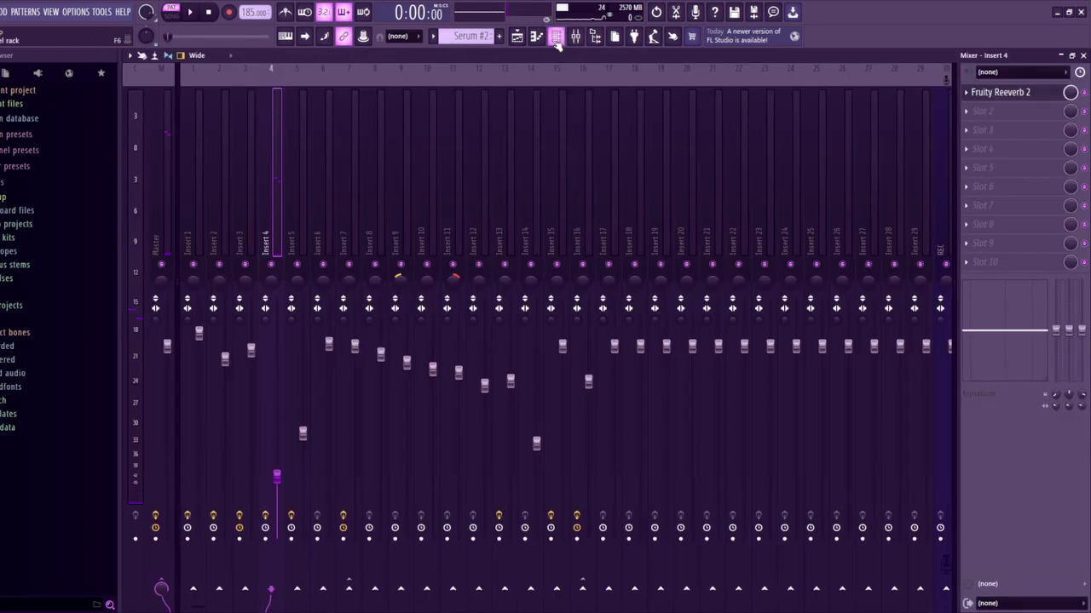
Switch to the Purity #3 pattern, show its notes in the piano roll and open the Purity #3 instrument
click(556, 38)
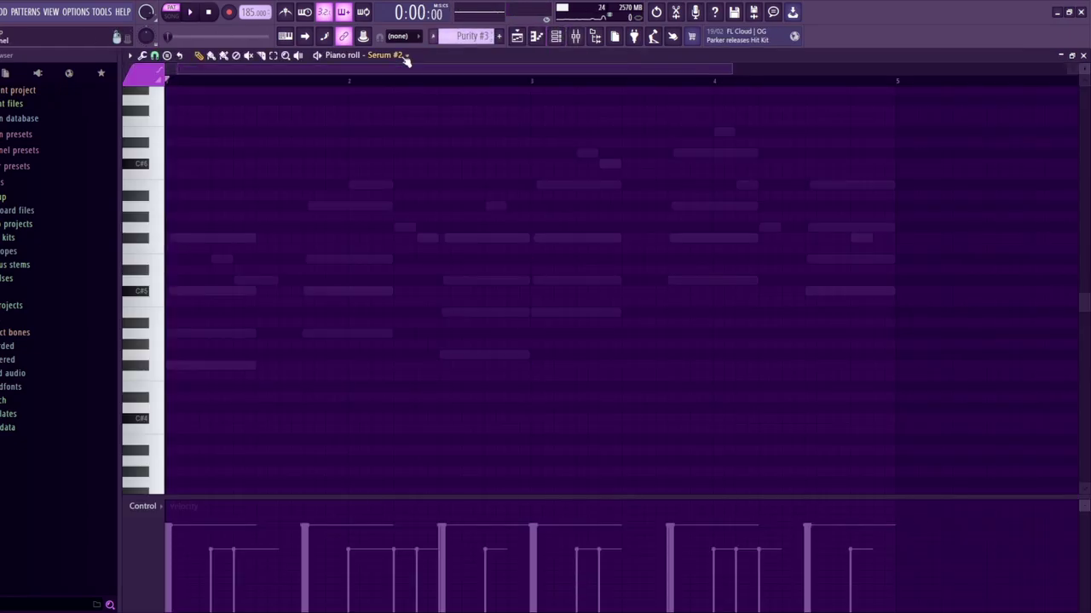
double_click(375, 184)
click(555, 36)
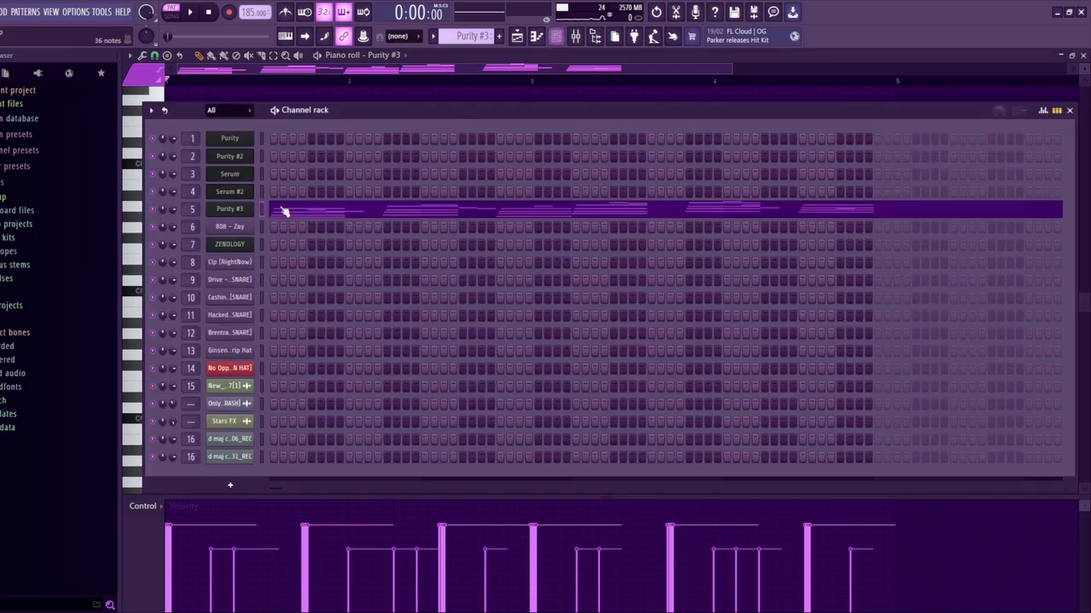
click(227, 210)
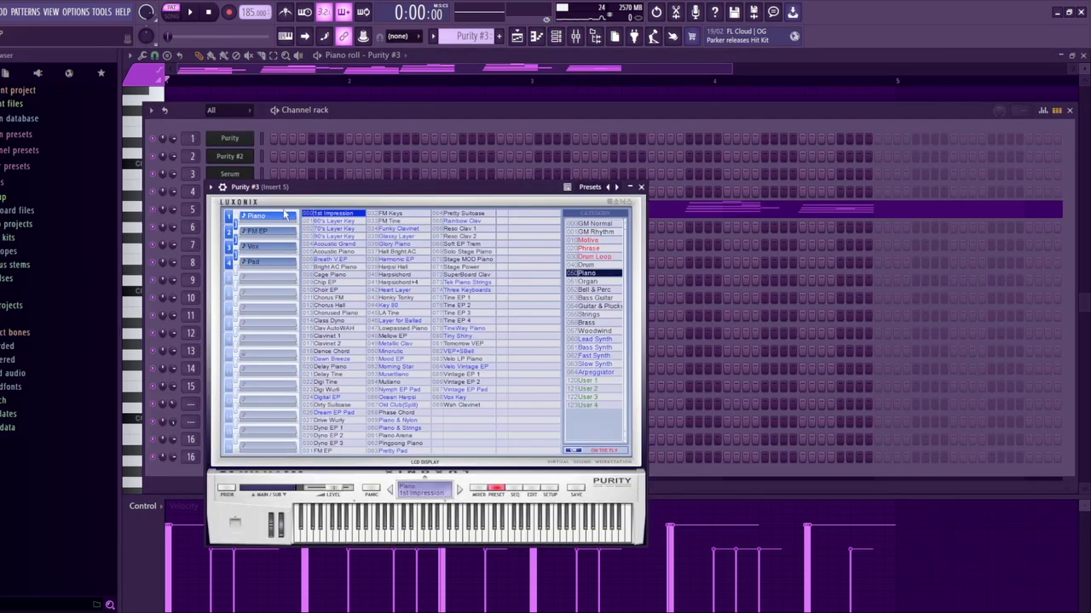
Play the Purity #3 notes through in the piano roll and stop them
click(586, 77)
key(space)
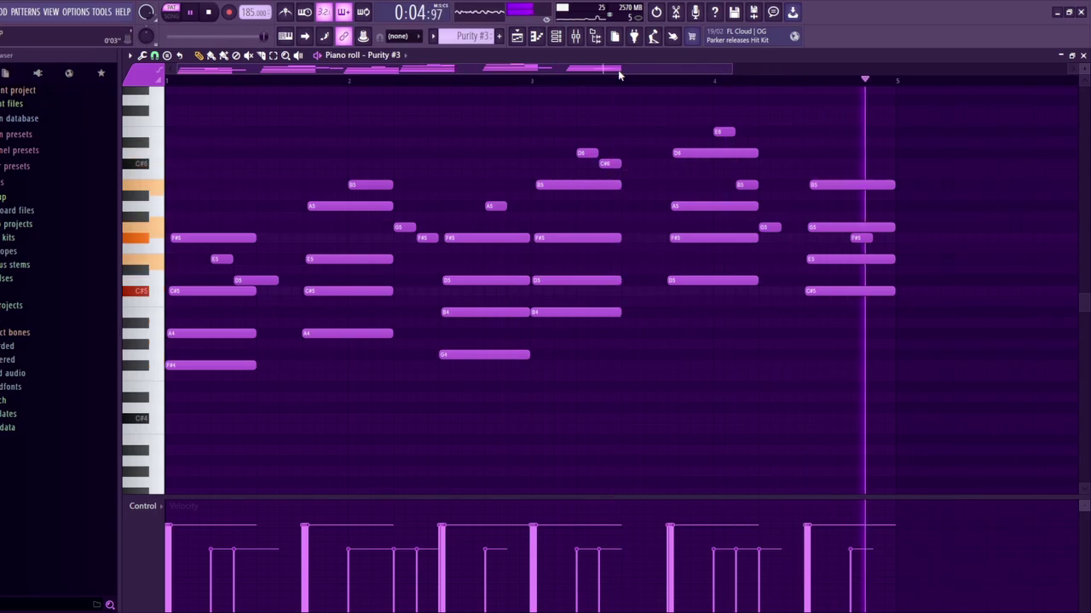
key(space)
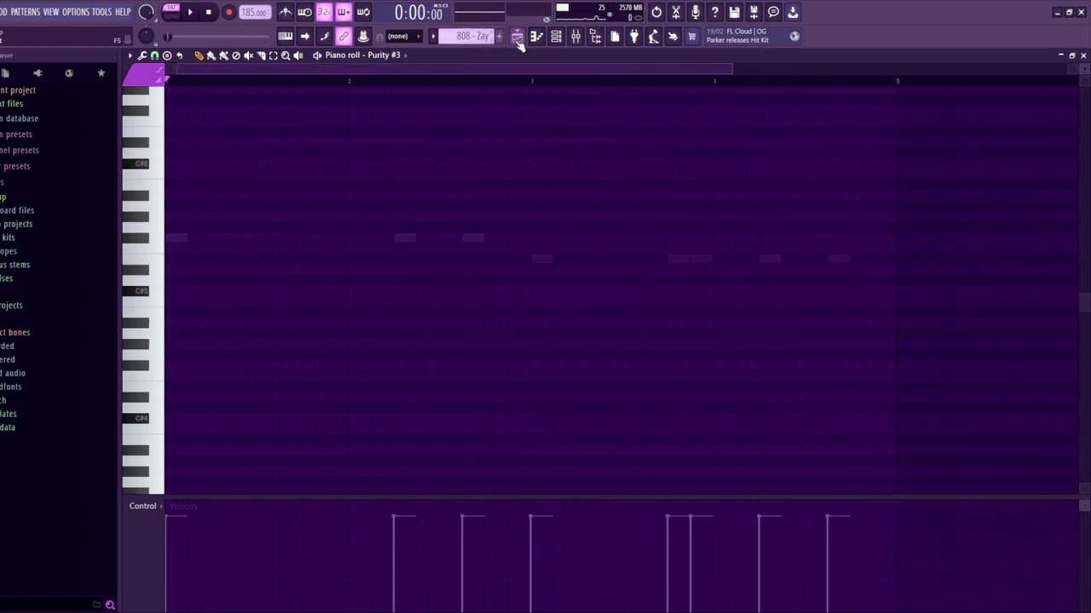
View the playlist arrangement, switch to the ZENOLOGY pattern and audition it briefly in the piano roll
click(516, 37)
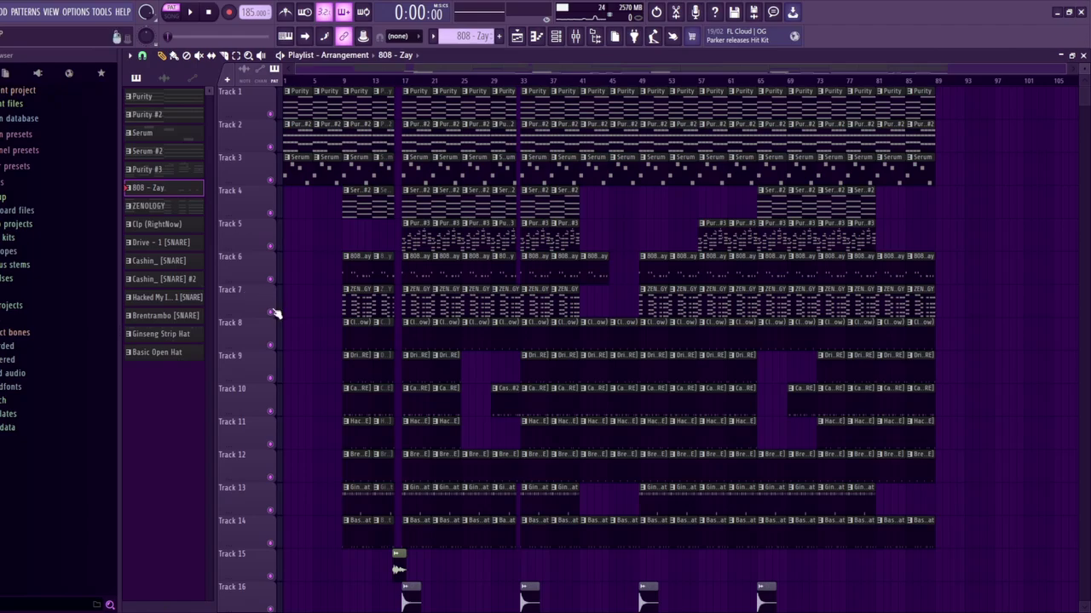
click(536, 37)
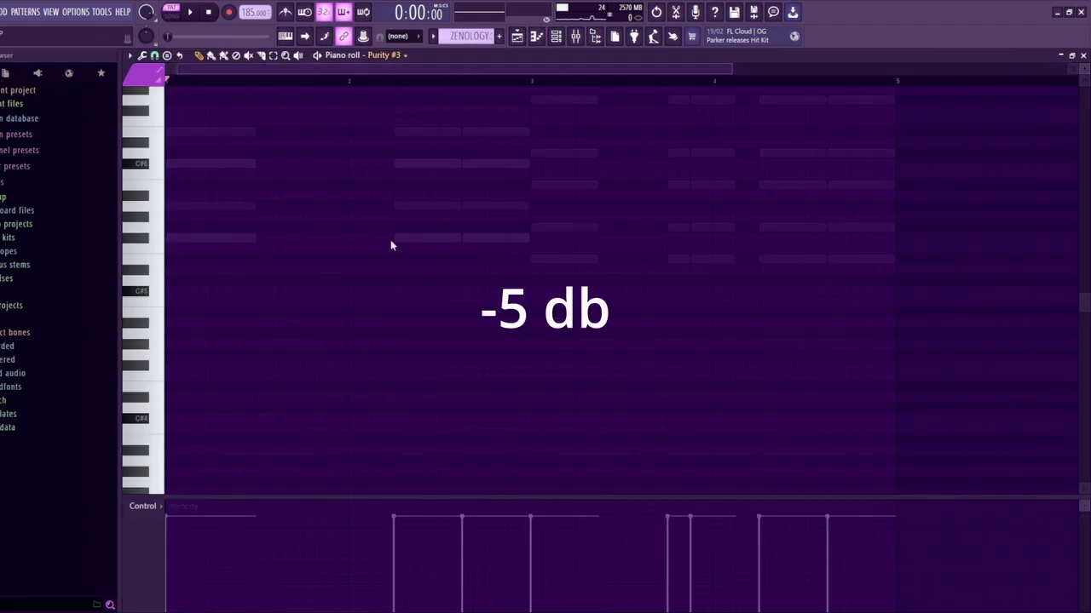
key(space)
key(space)
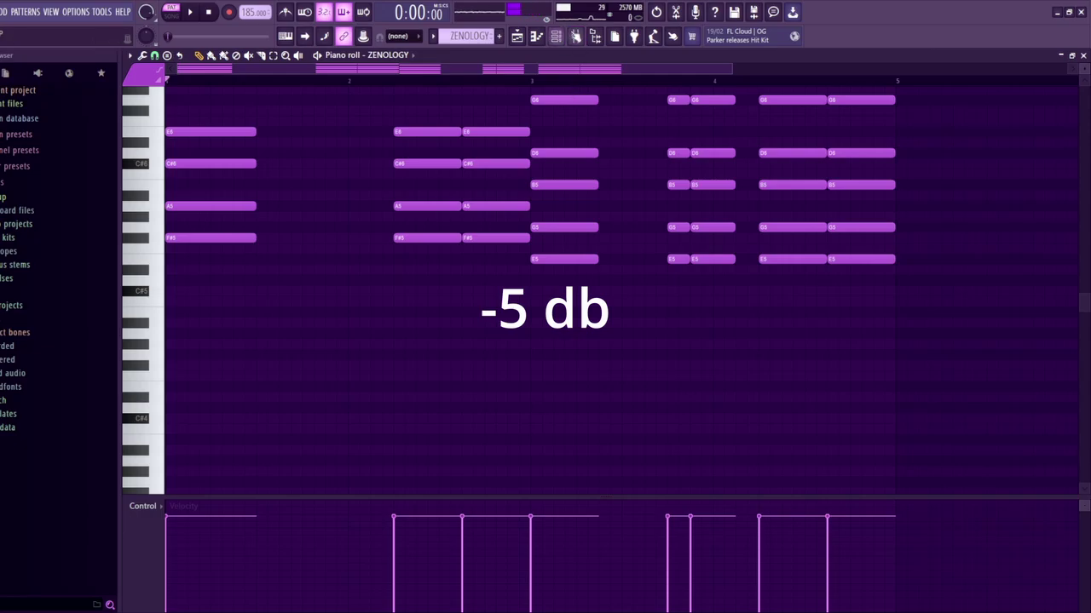
Show the effects on mixer track Insert 7 and view its Fruity Fast Dist and Fruity Limiter
click(556, 36)
click(358, 229)
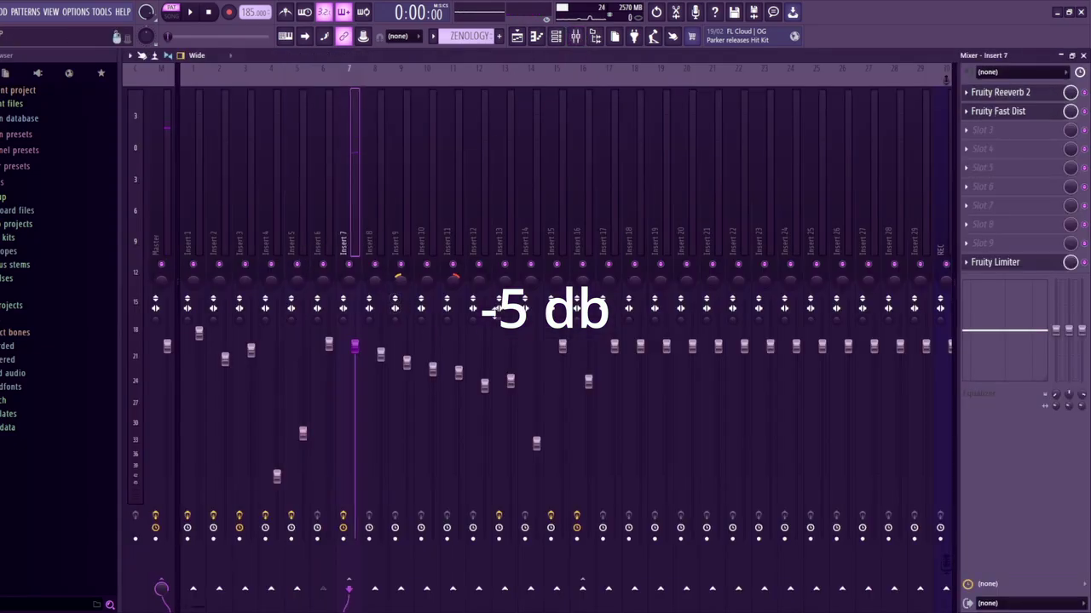
click(1006, 115)
click(1006, 111)
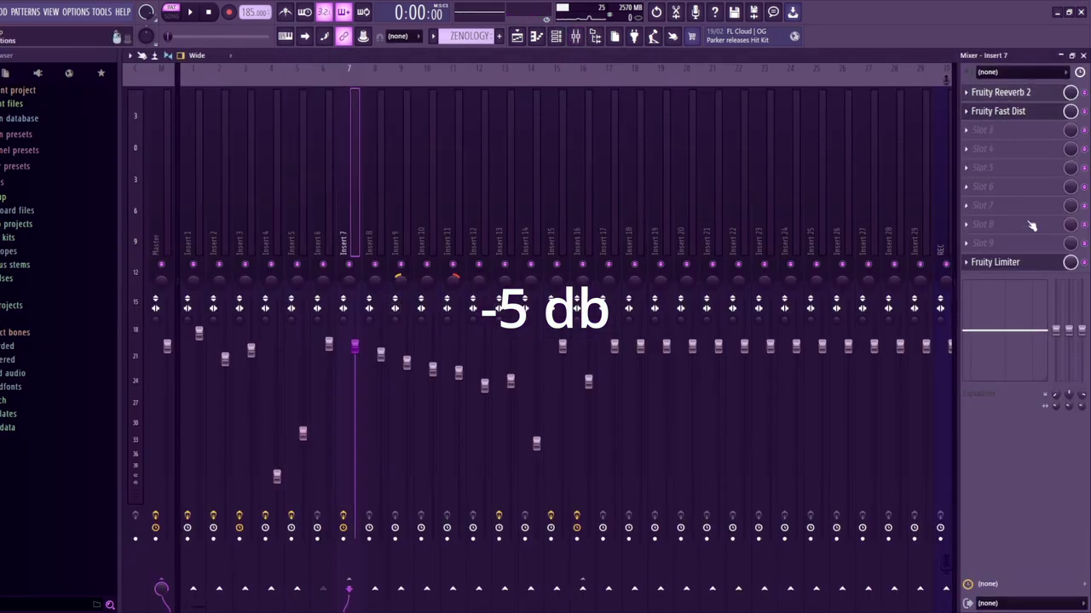
click(1012, 265)
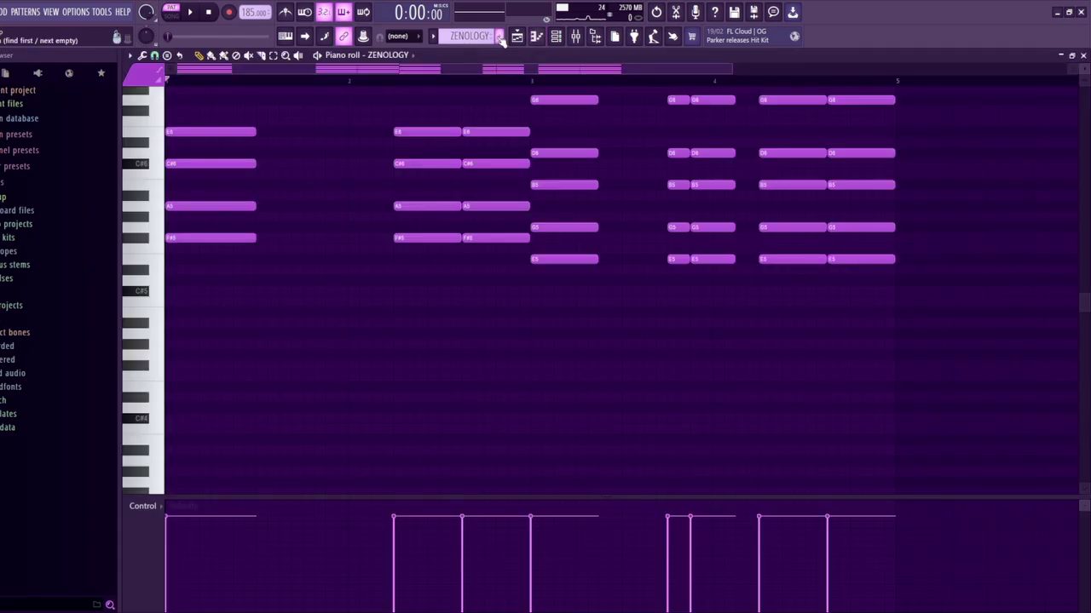
Play the ZENOLOGY chords in the piano roll and stop them
scroll(539, 264, up, 2)
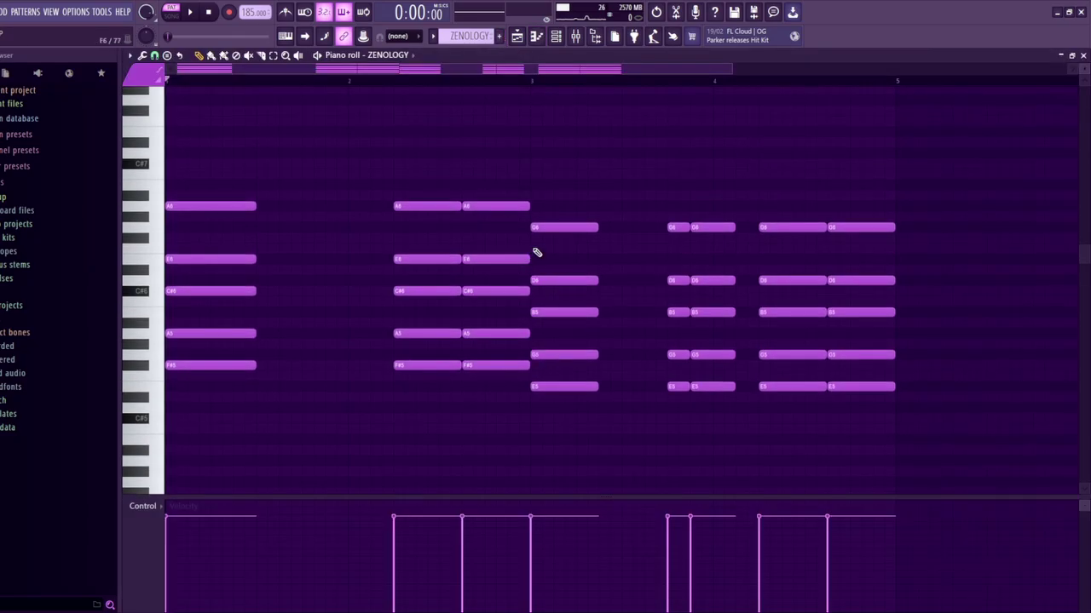
key(space)
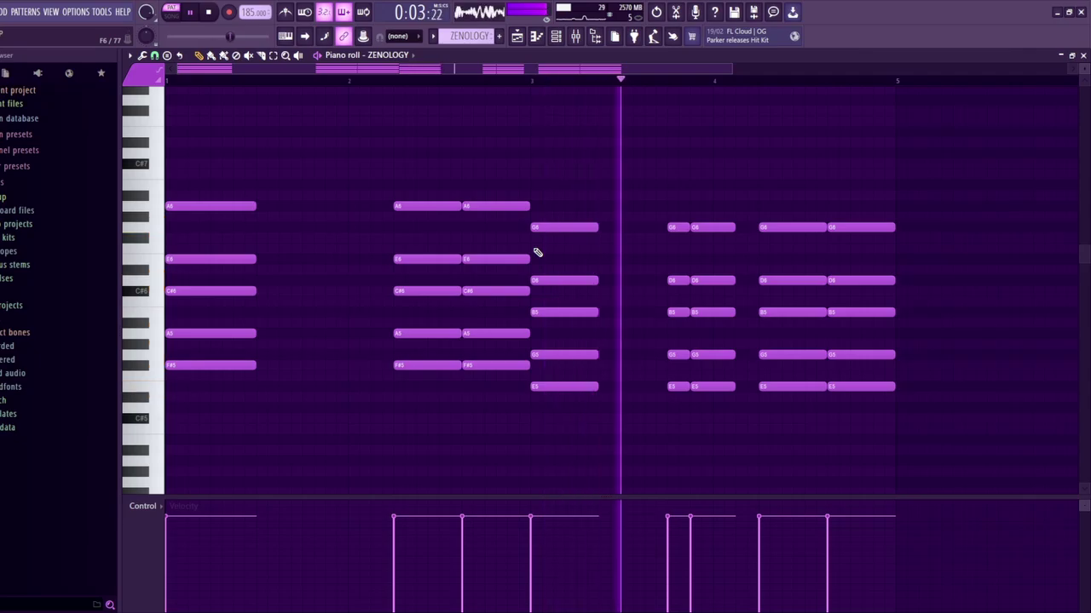
key(space)
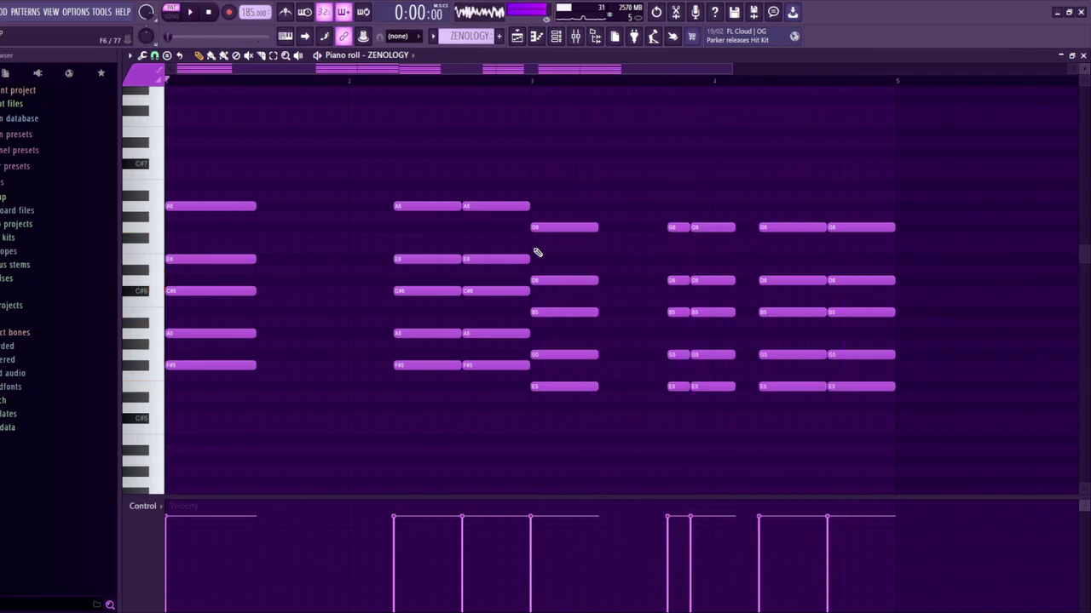
Show the playlist and isolate Tracks 1 to 5, leaving every other track muted
click(520, 37)
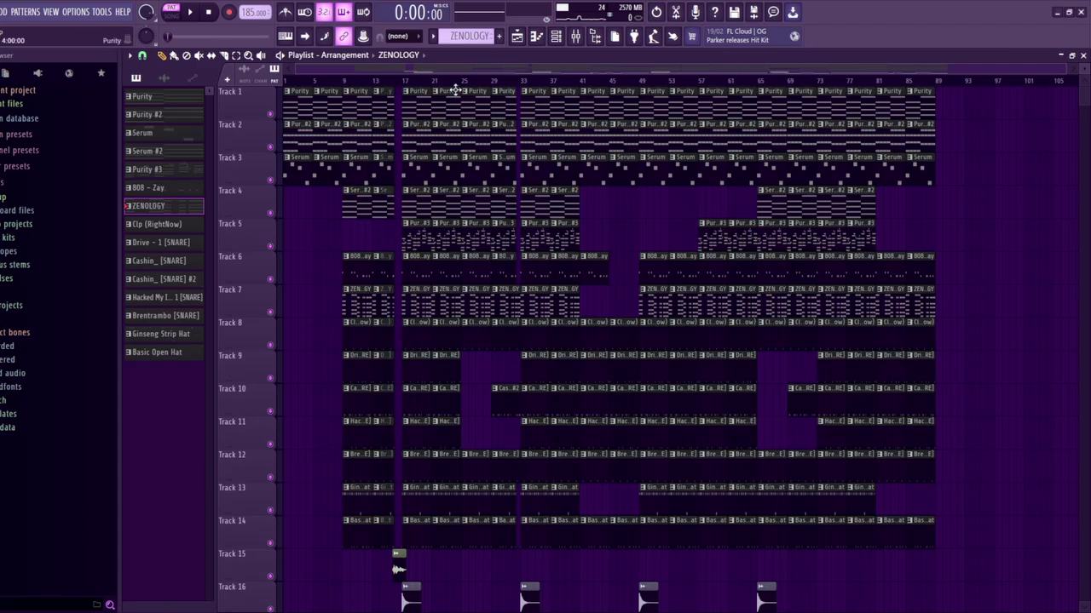
right_click(271, 113)
click(271, 147)
click(271, 180)
click(271, 213)
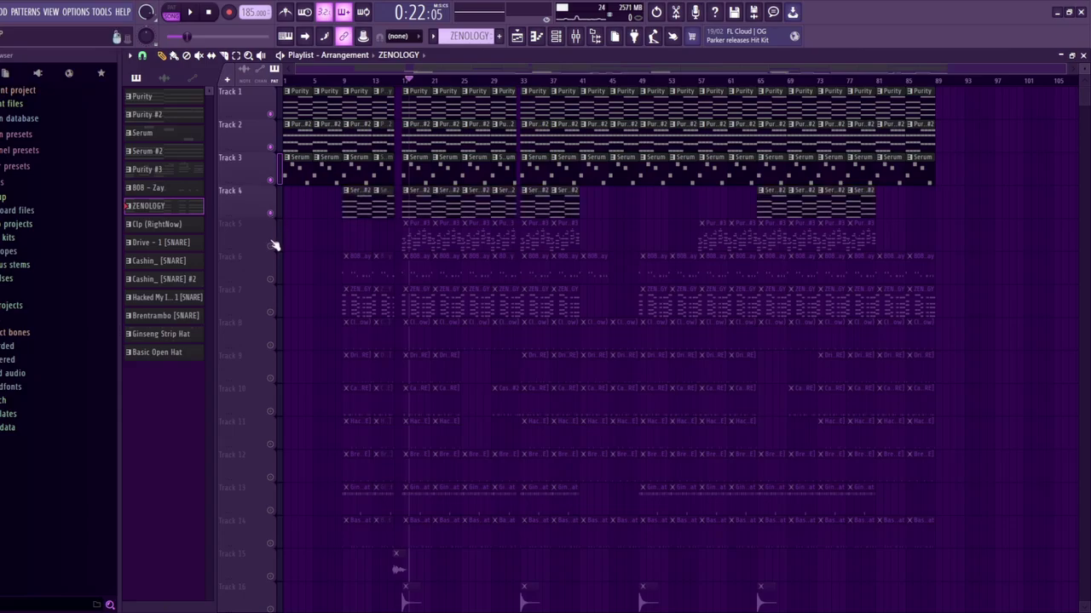
click(271, 246)
click(271, 312)
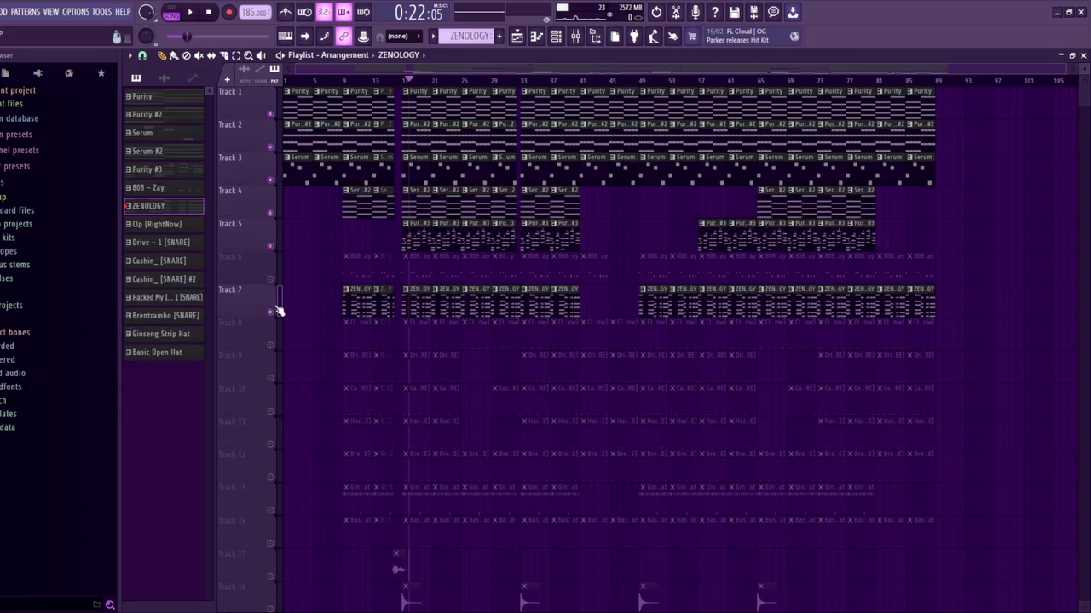
click(271, 312)
Play the isolated tracks from about bar 17 with Track 7 unmuted and muted for comparison, stop, and unmute all tracks
key(space)
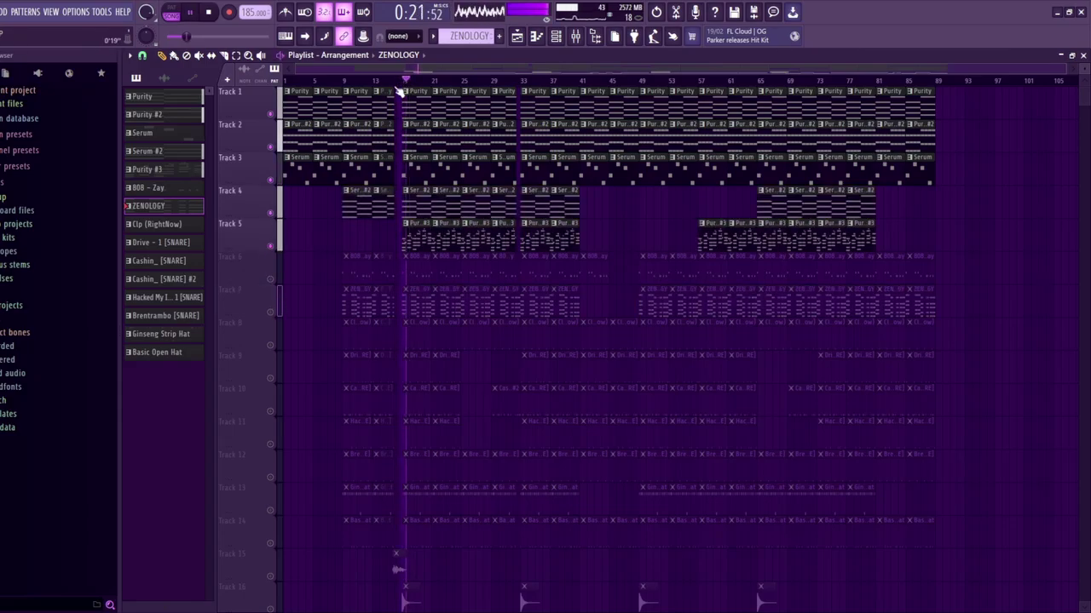
click(271, 312)
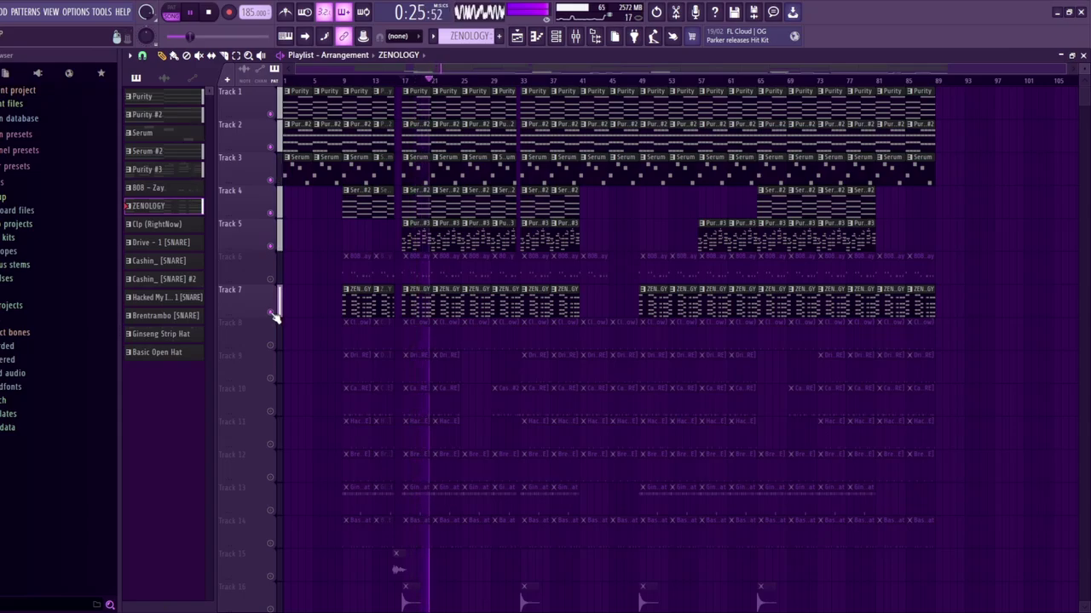
click(271, 311)
key(space)
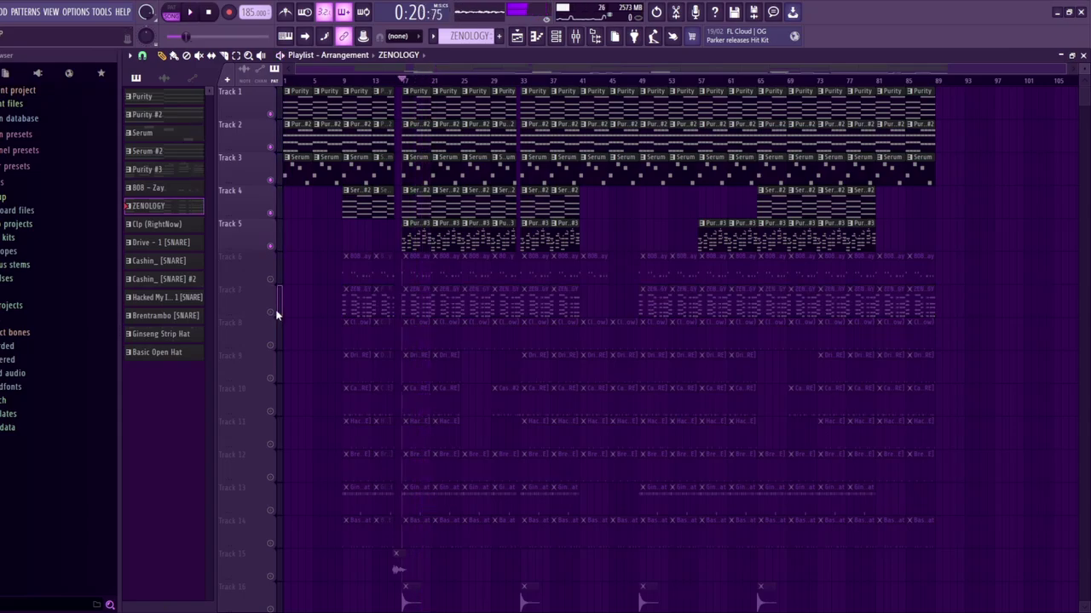
right_click(271, 247)
right_click(270, 247)
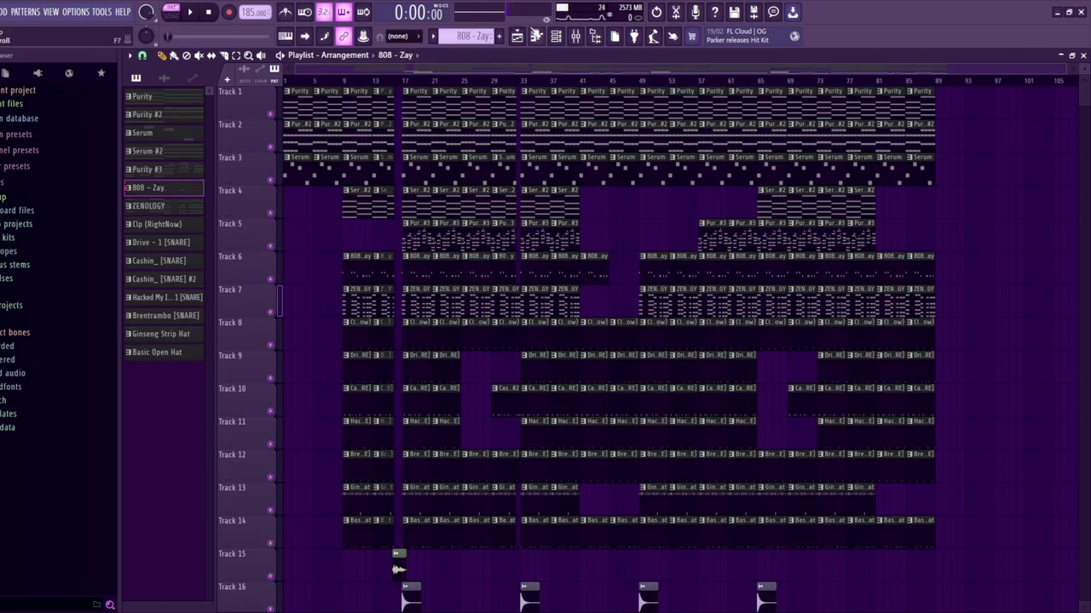
Play the 808 - Zay pattern in the piano roll, show mixer track Insert 6 during playback, and stop it
click(535, 39)
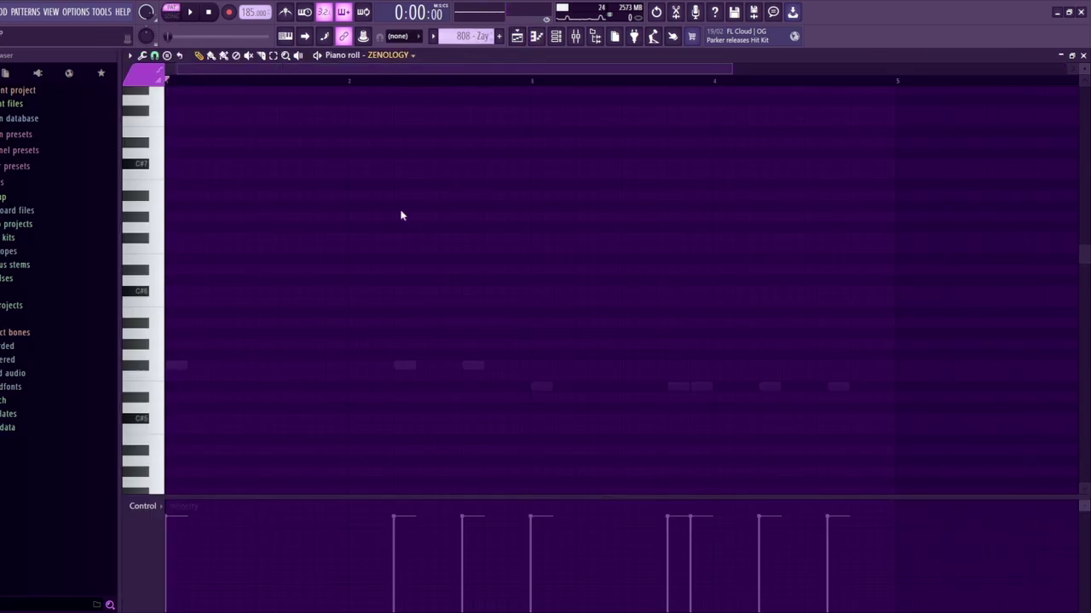
key(space)
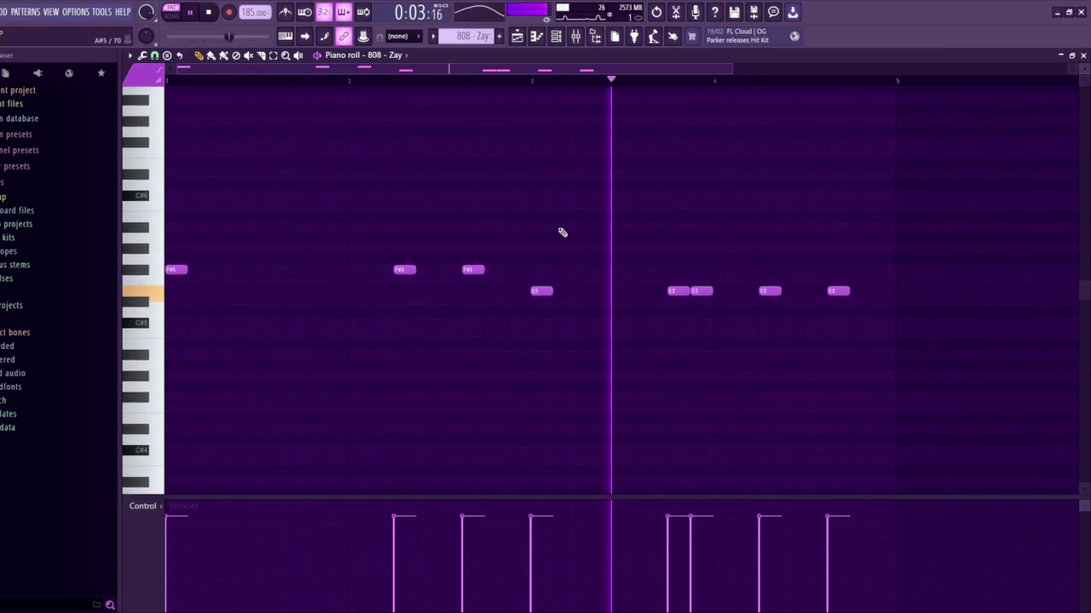
key(F9)
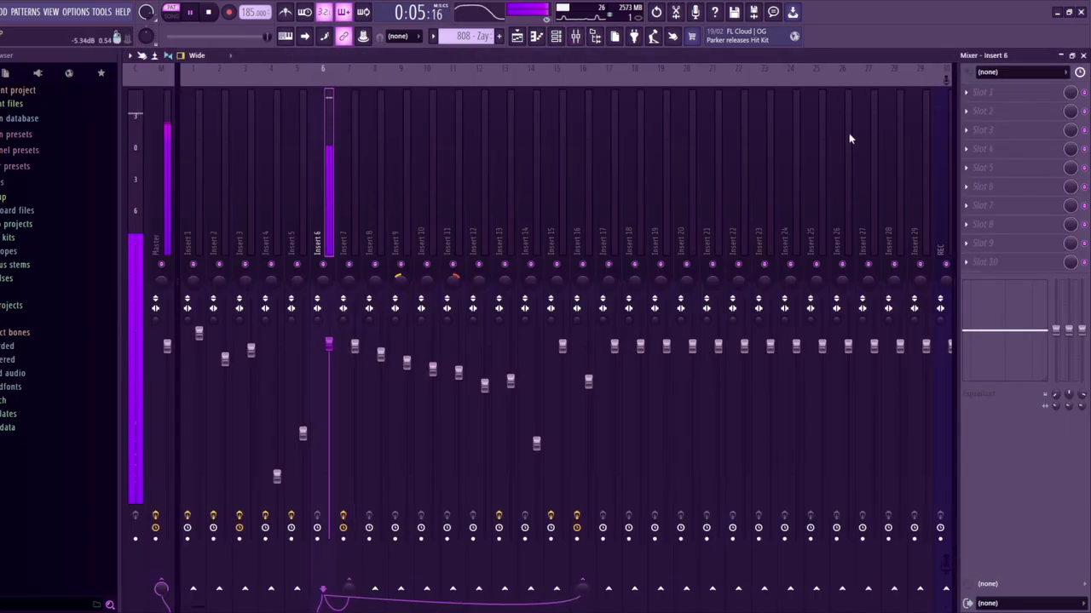
key(F7)
key(space)
Step through to the Clp (RightNow) and Drive - 1 [SNARE] patterns and listen to their notes in the piano roll
scroll(482, 37, down, 1)
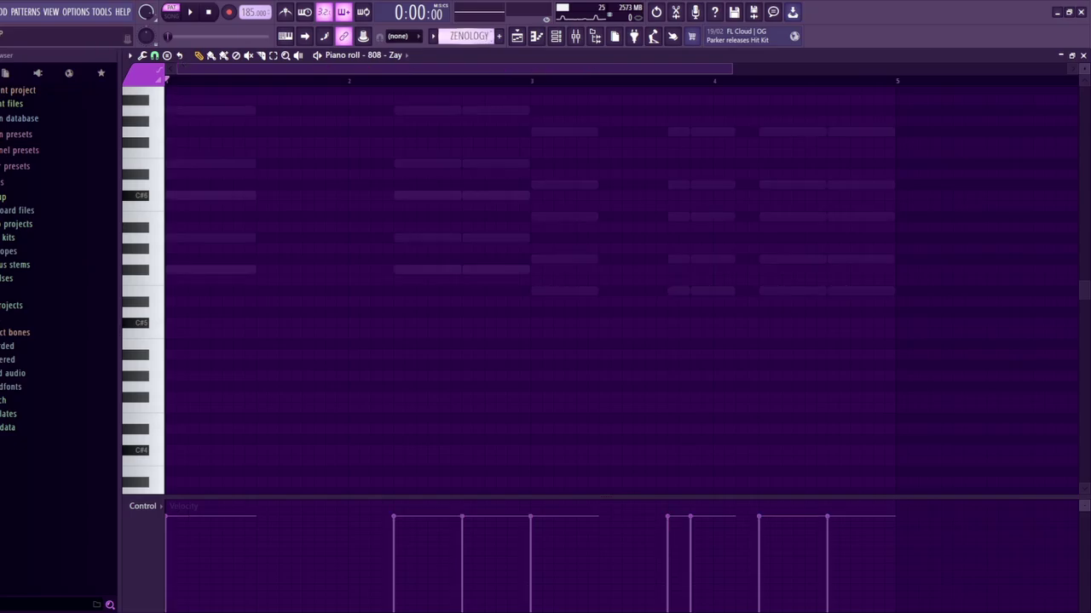
scroll(464, 38, down, 1)
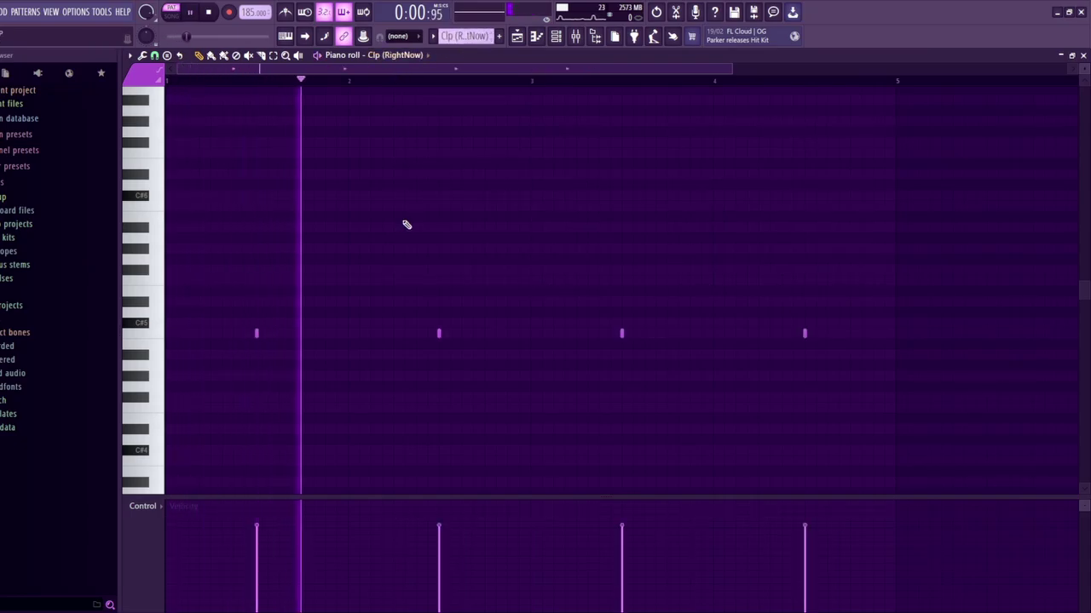
scroll(469, 37, down, 1)
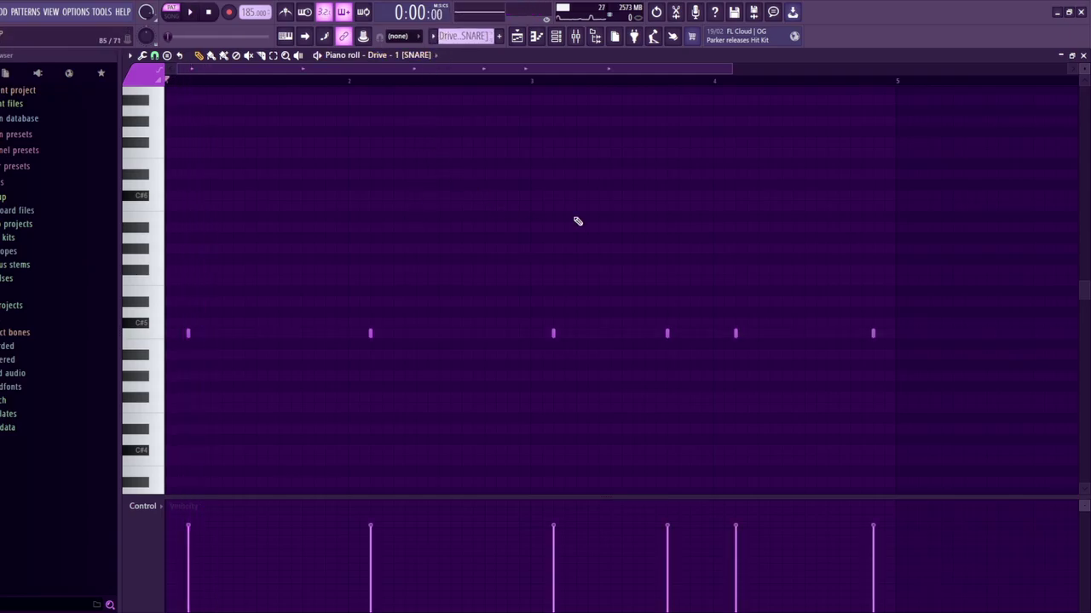
key(space)
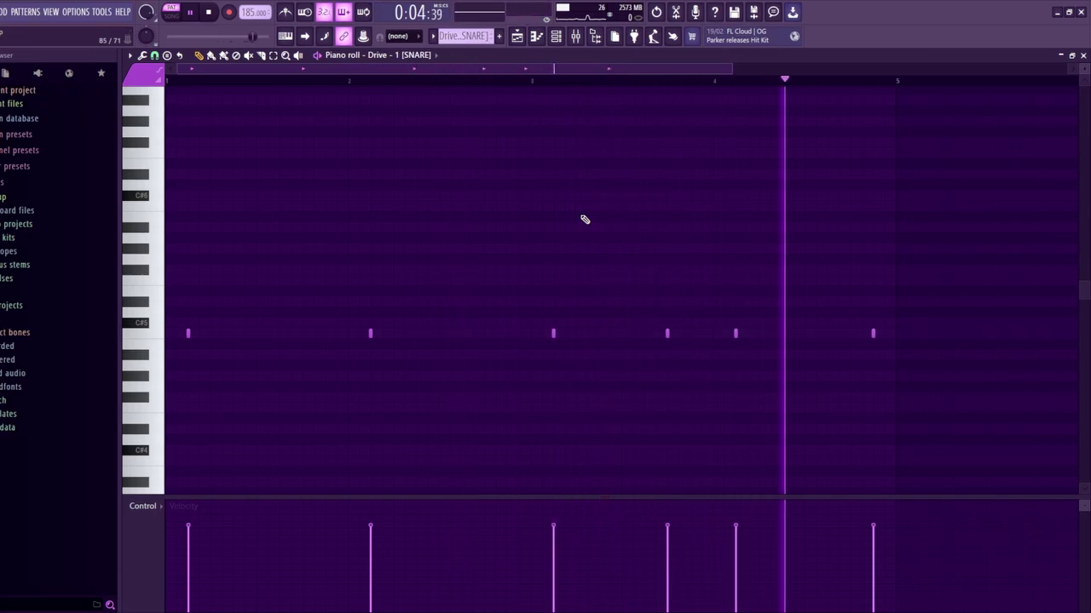
key(space)
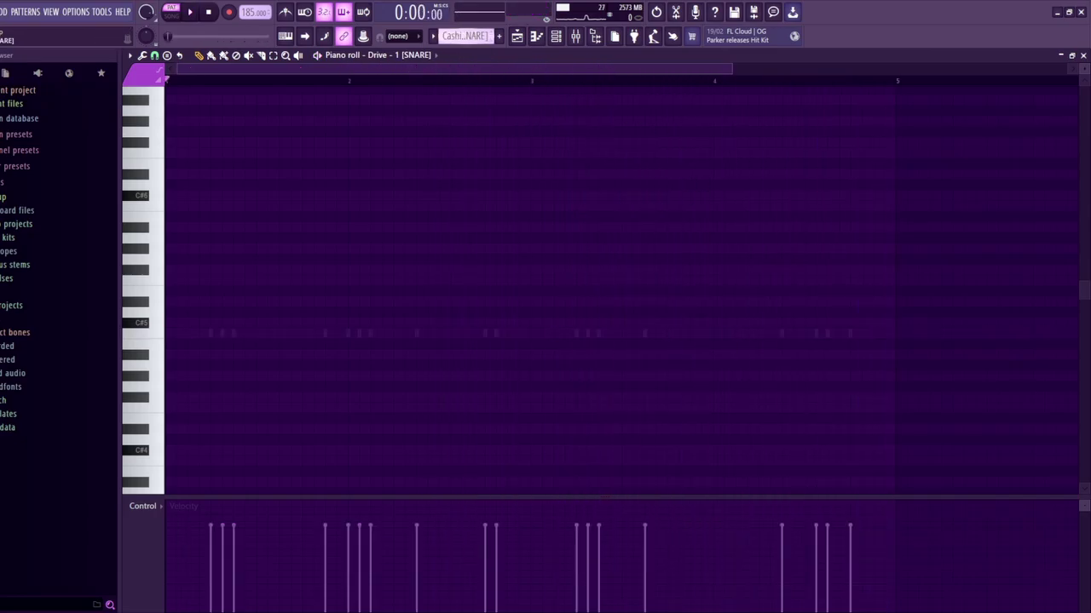
Play the Cashin_ [SNARE] pattern, and audition the Cashin_ [SNARE] #2 pattern from the middle of bar 4
key(space)
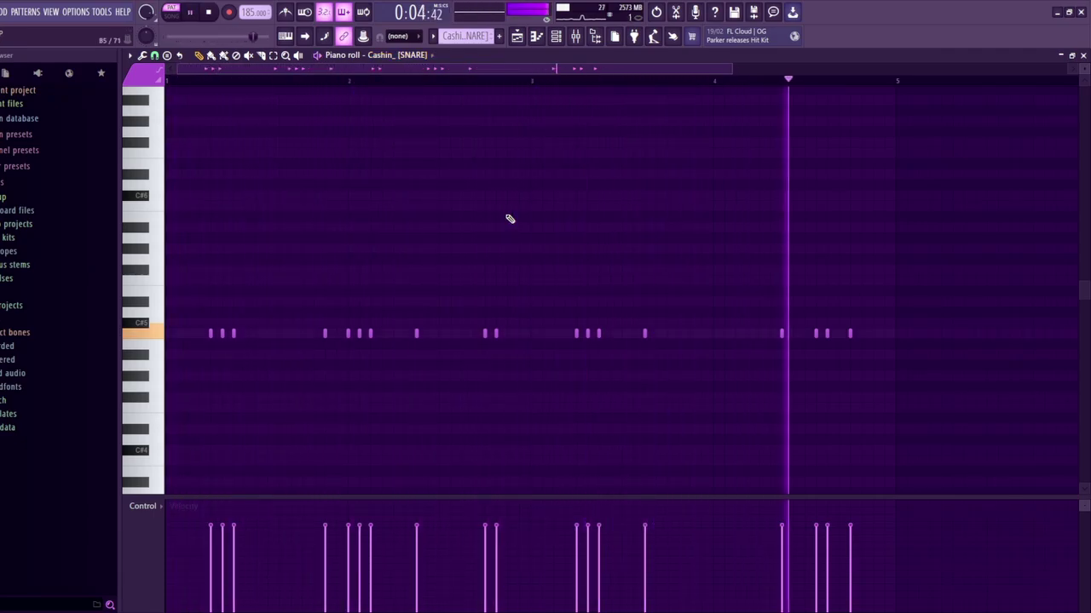
key(space)
scroll(465, 36, down, 1)
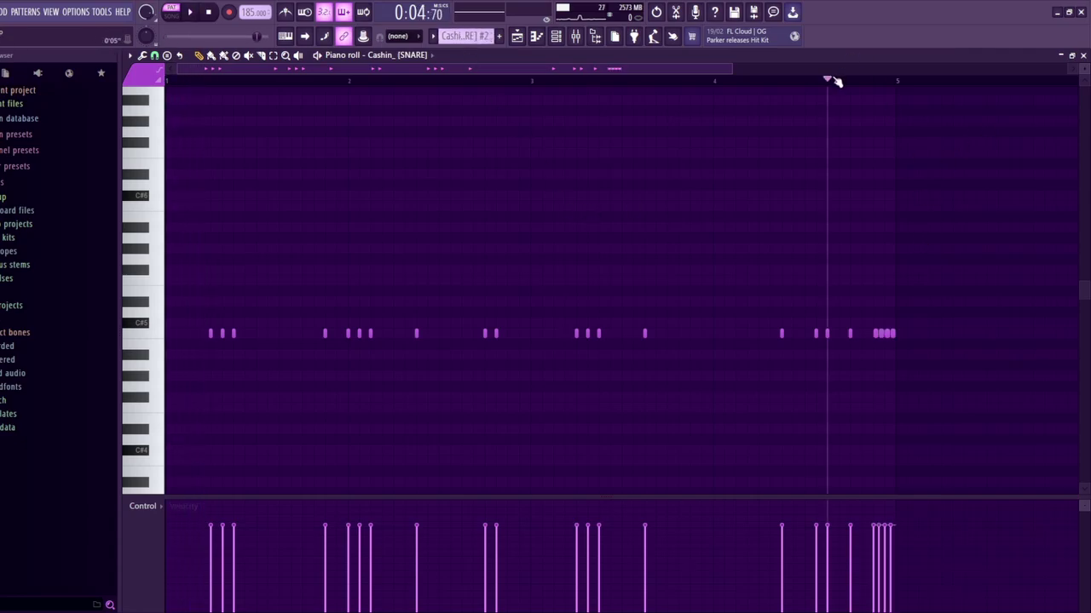
drag(835, 81, 803, 80)
key(space)
key(space)
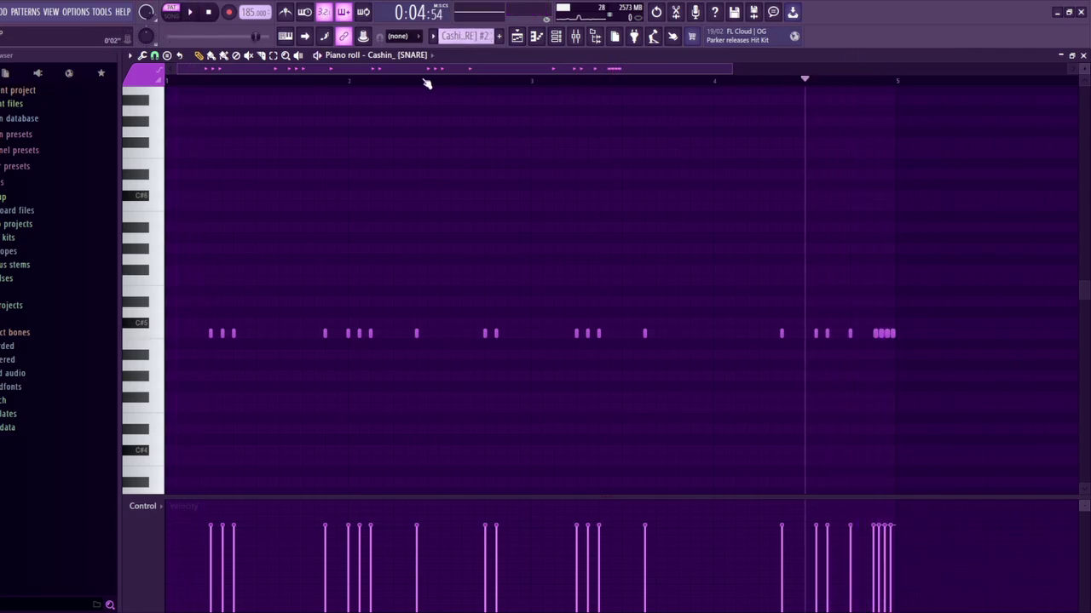
key(Home)
Play and stop the Hacked My Instagram pt. 1 [SNARE] pattern, and switch to the Brentrambo [SNARE] pattern
scroll(464, 36, down, 1)
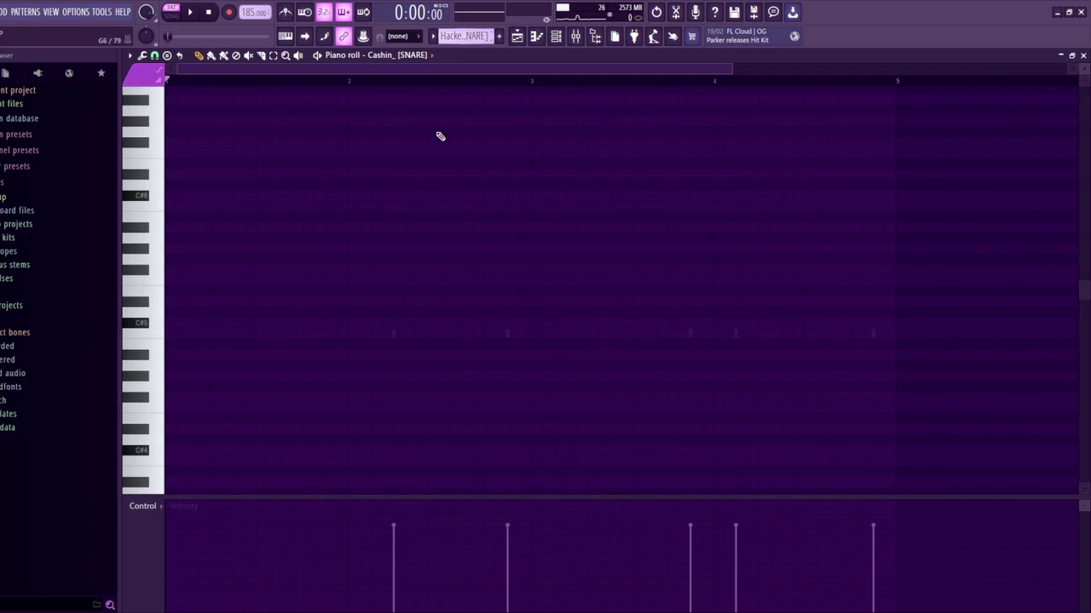
key(space)
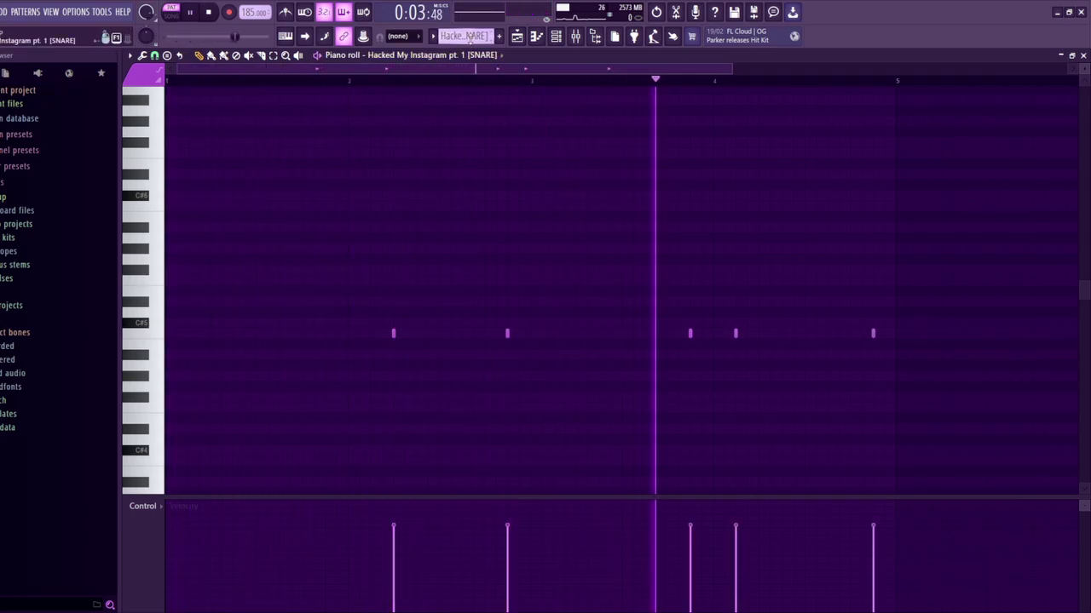
key(space)
scroll(464, 35, down, 1)
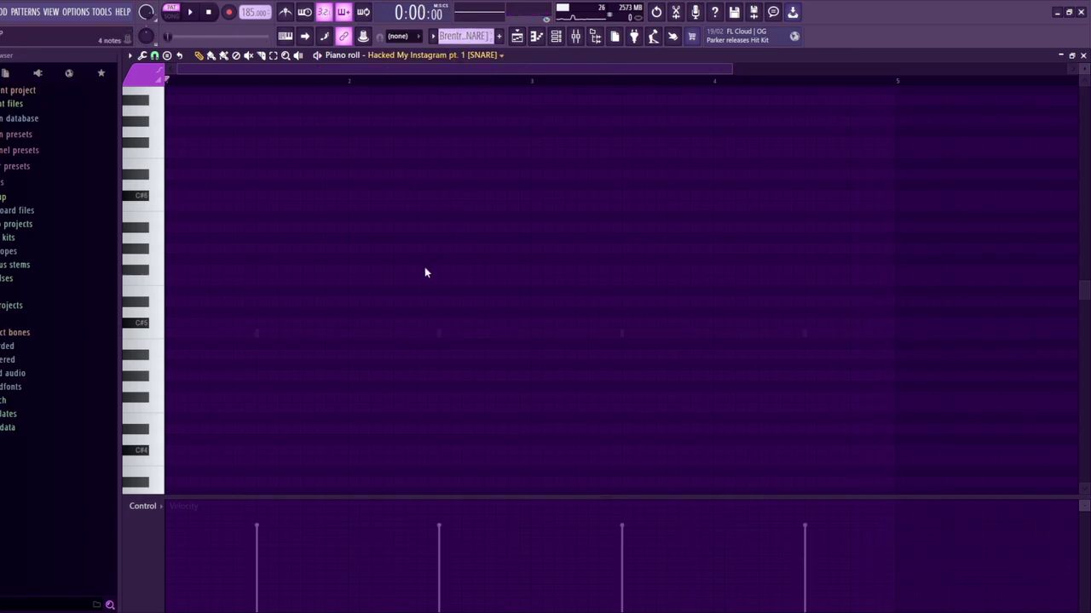
Play and stop the Brentrambo [SNARE] pattern, and switch to the Ginseng Strip Hat pattern
key(space)
key(space)
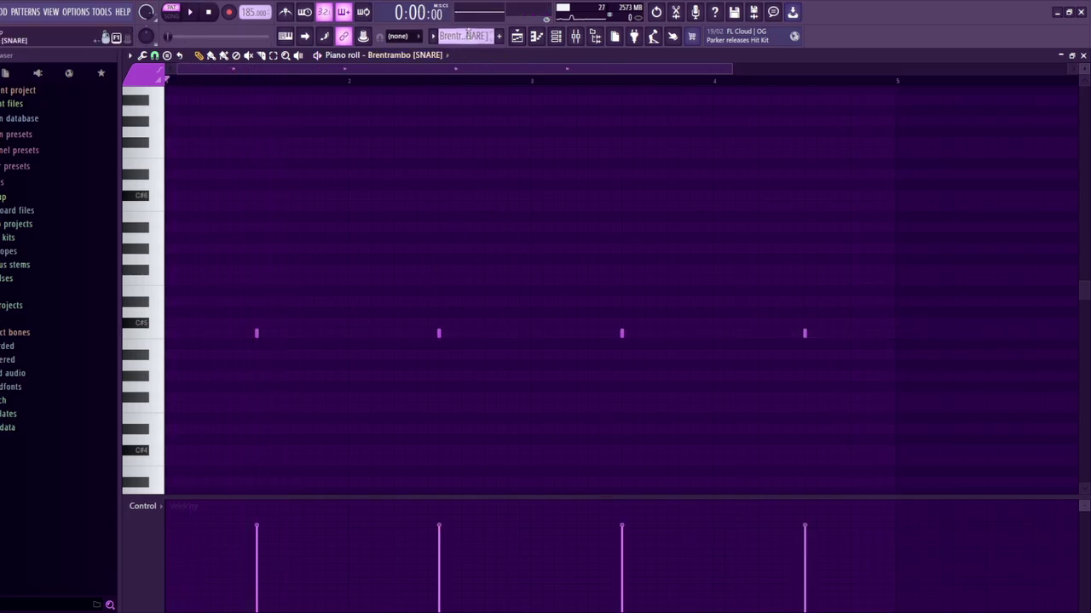
scroll(464, 35, down, 1)
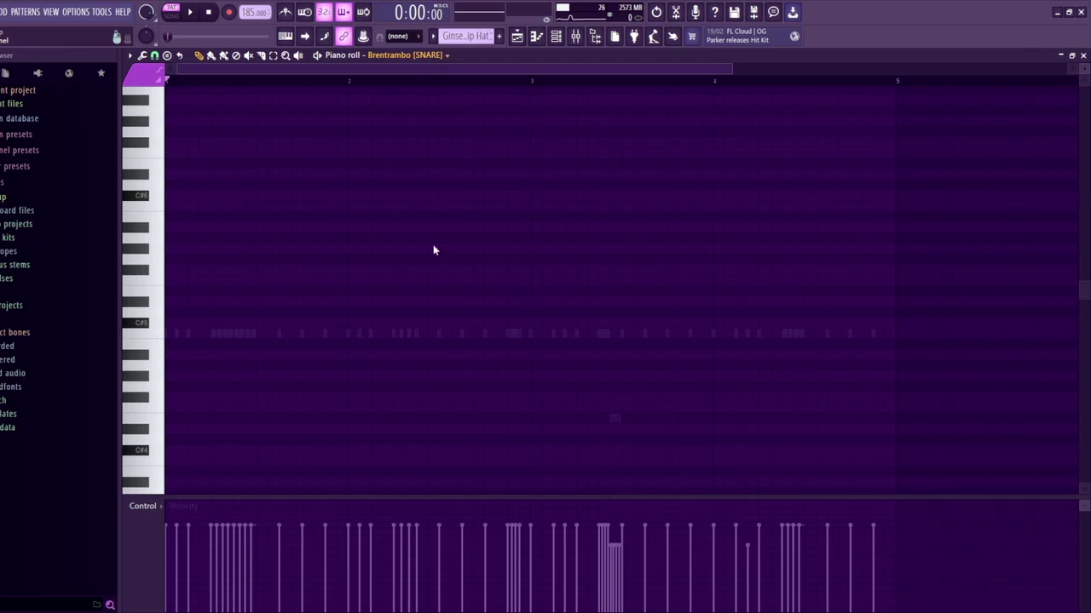
Briefly audition the Ginseng Strip Hat pattern, show mixer track Insert 13, and return to the pattern's piano roll
key(space)
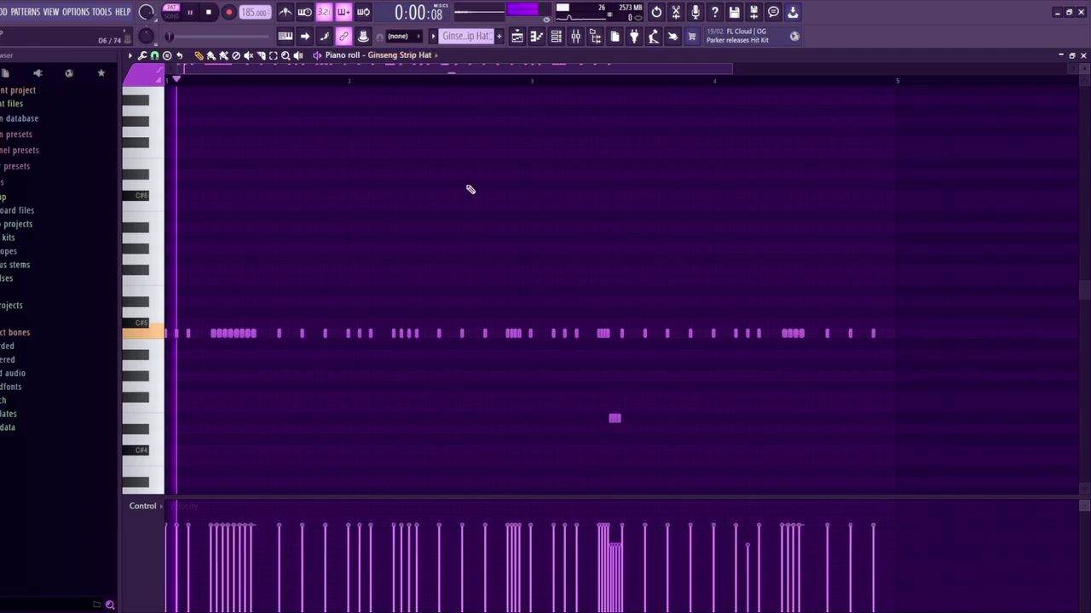
key(space)
click(576, 36)
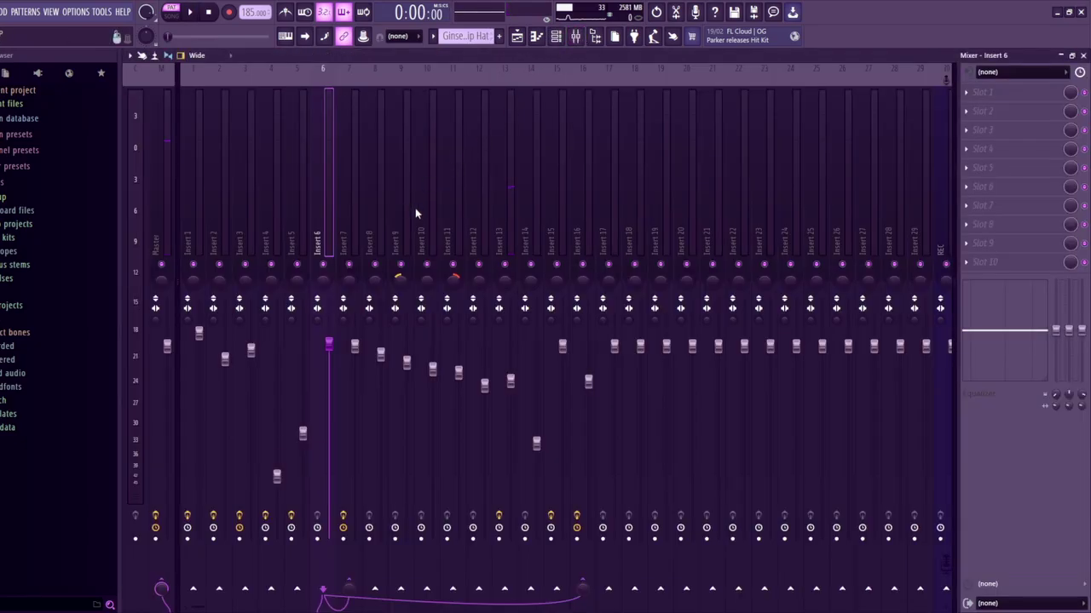
click(518, 213)
click(506, 213)
click(536, 36)
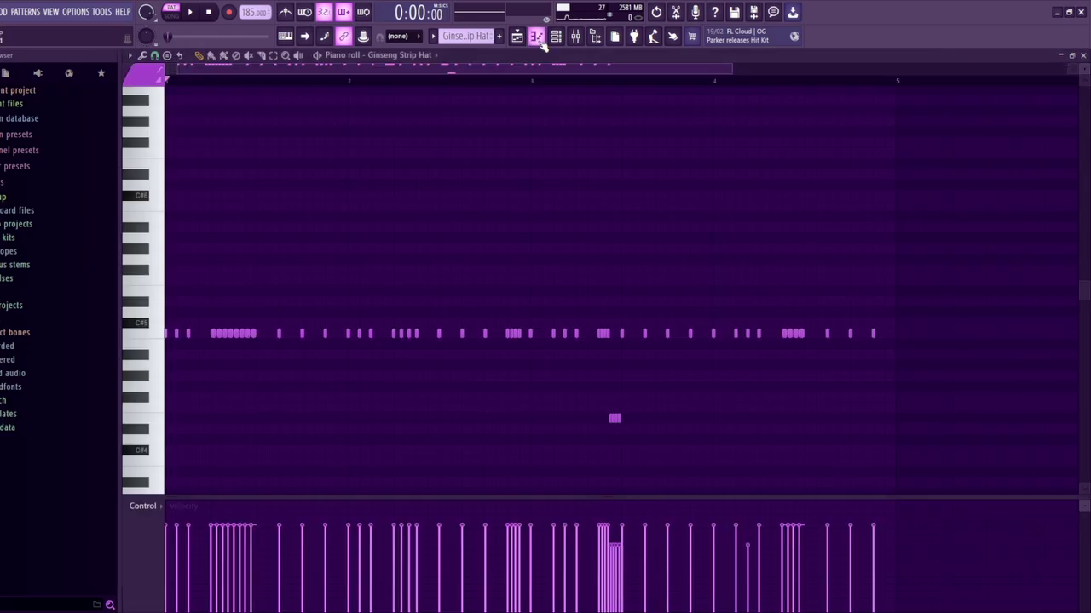
Play the Ginseng Strip Hat pattern through most of its four bars, and switch to and audition the Basic Open Hat pattern
key(space)
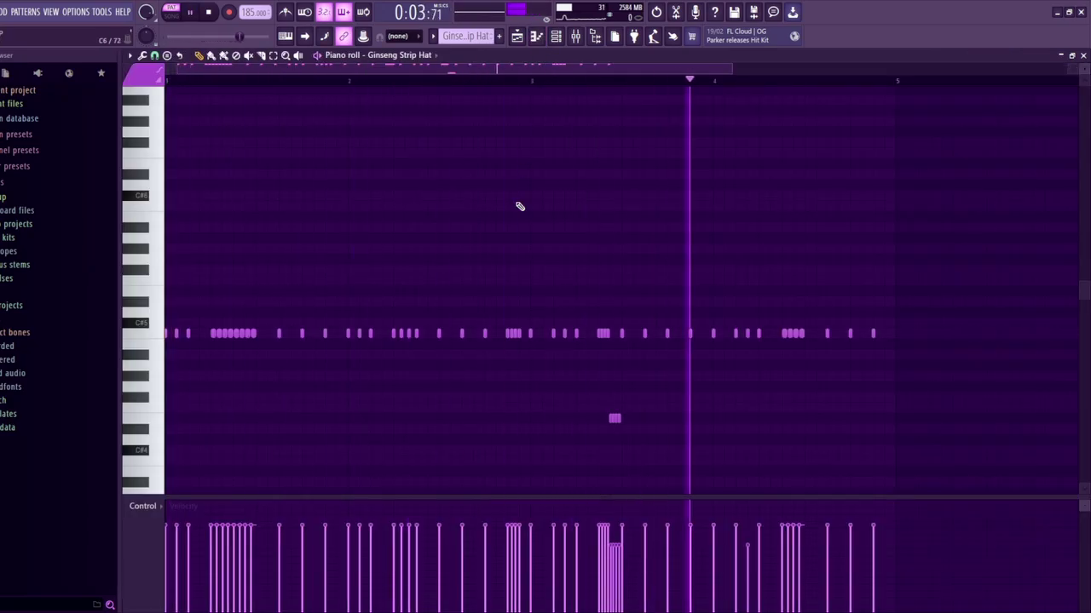
key(space)
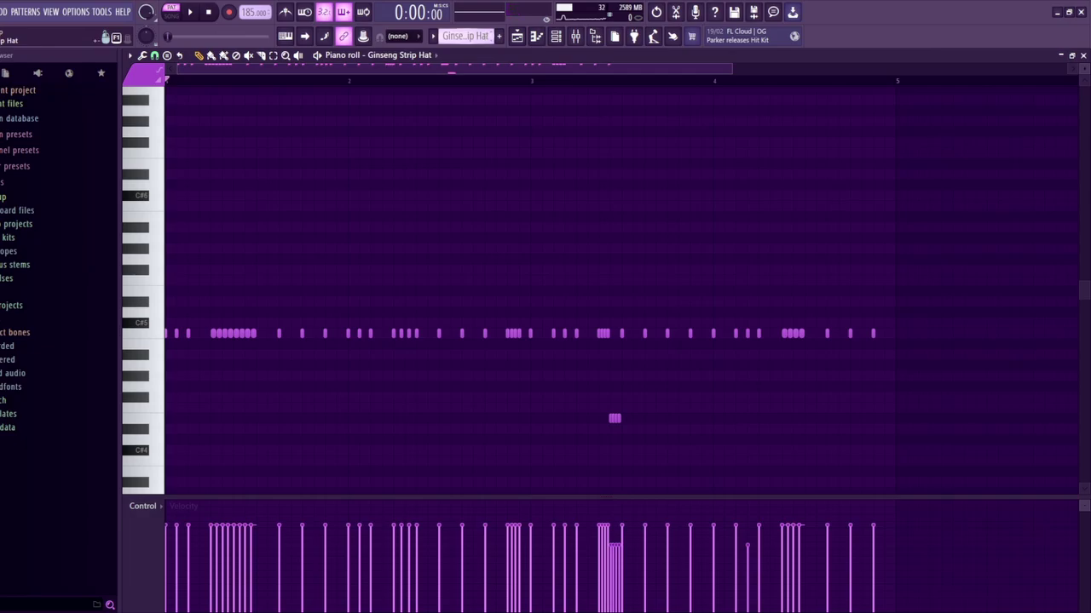
key(Down)
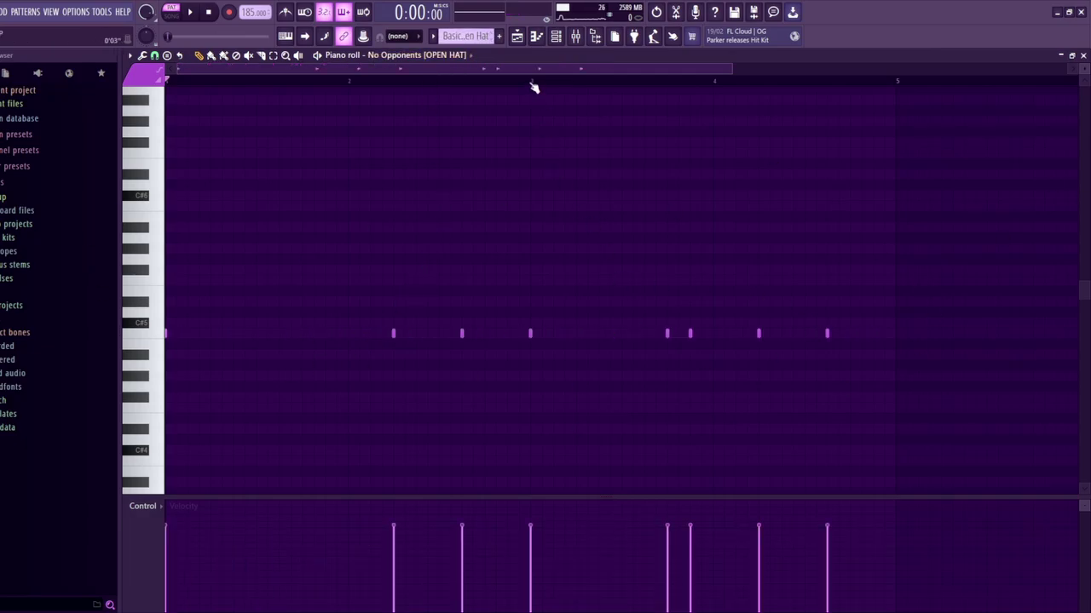
key(space)
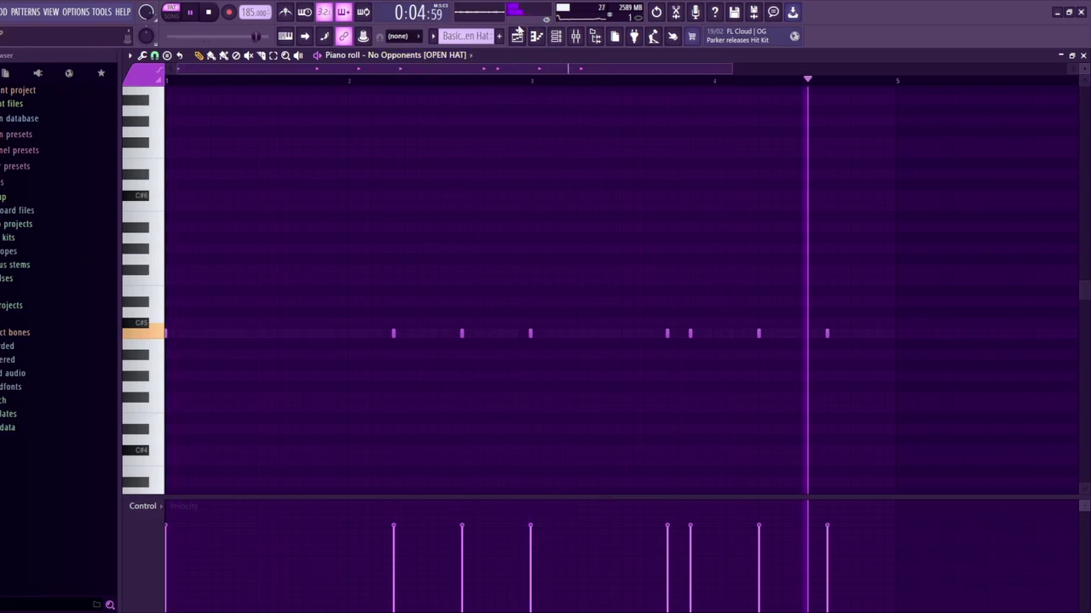
key(space)
Isolate Tracks 8 to 14 with the drum patterns in the playlist and play them from bar 9
click(516, 36)
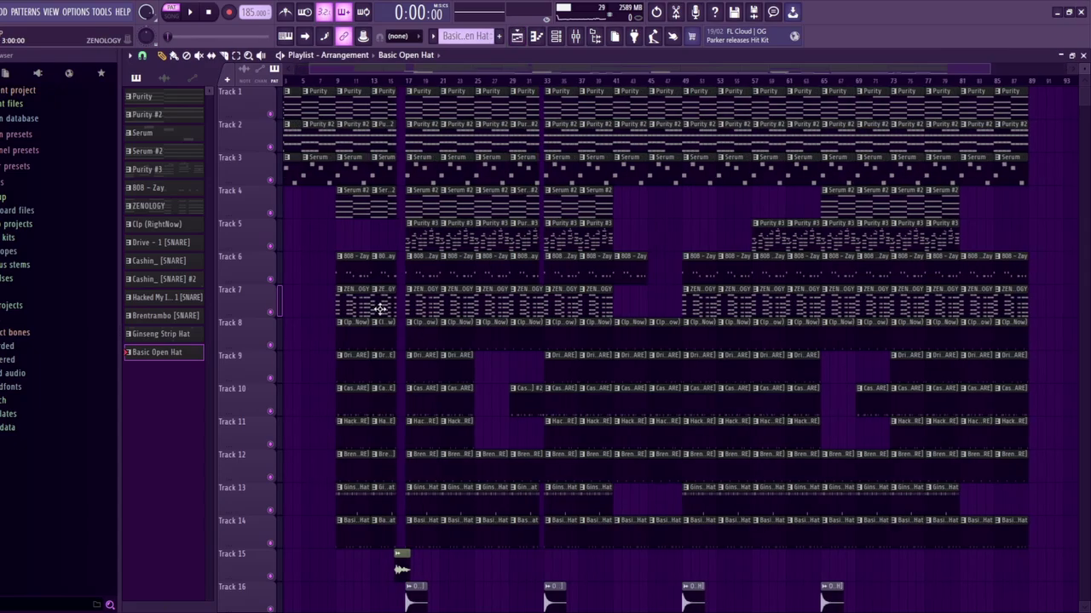
right_click(270, 345)
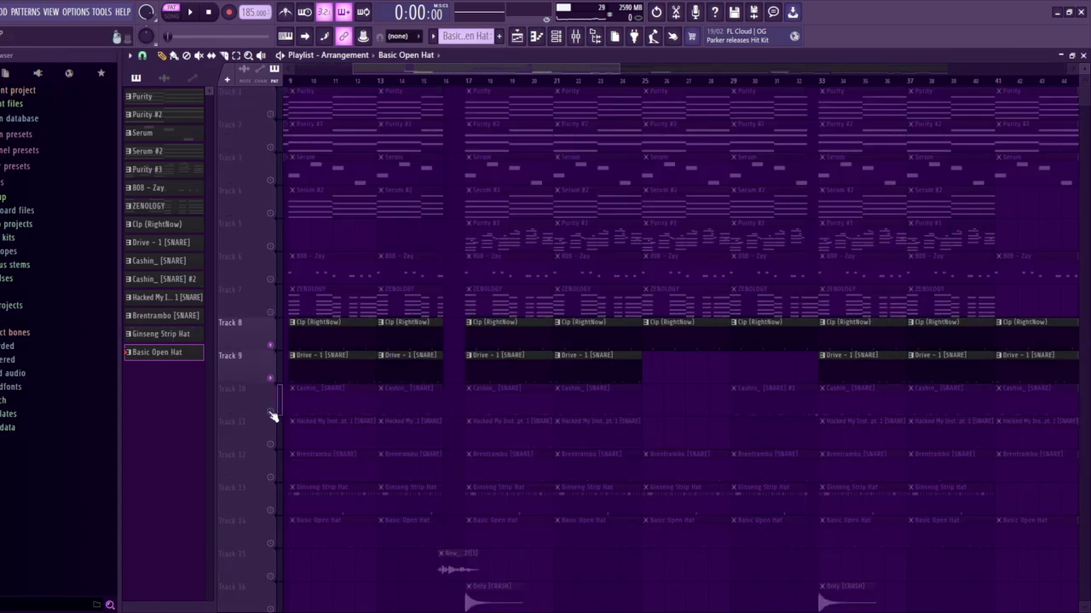
drag(273, 416, 271, 552)
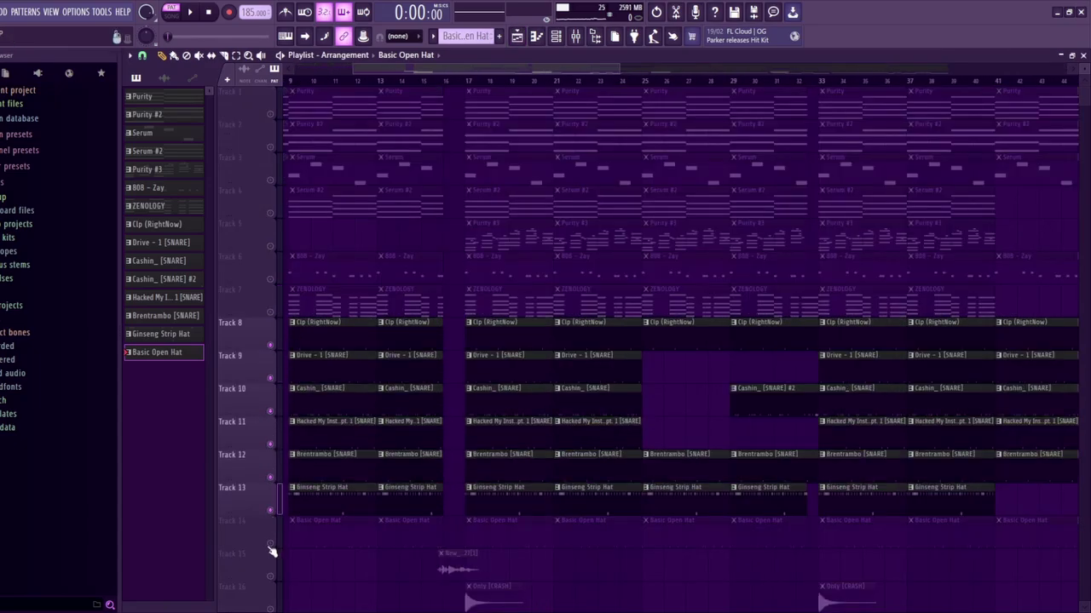
key(space)
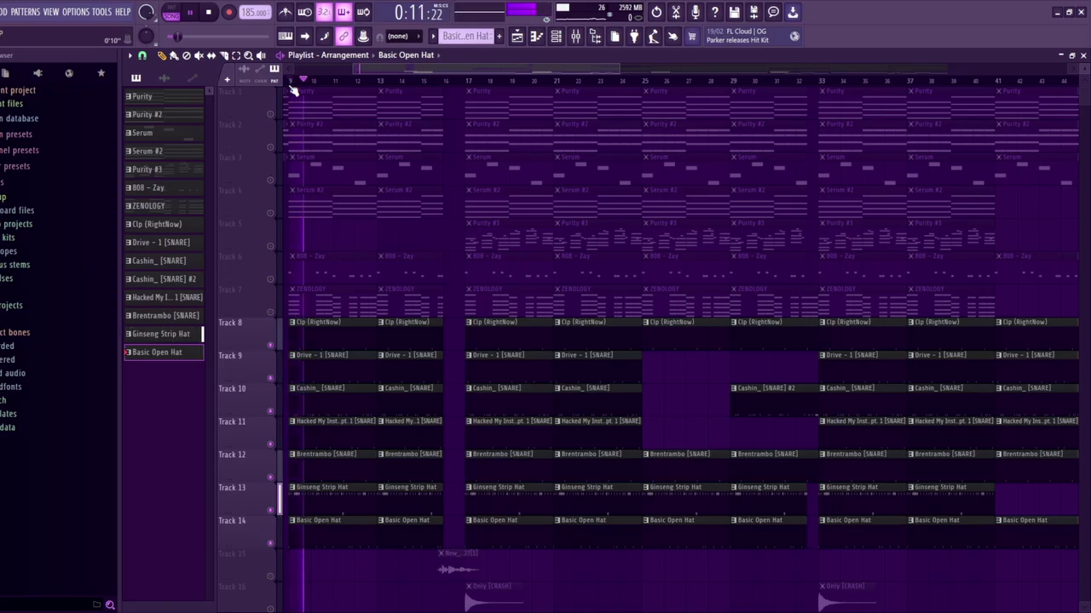
drag(387, 64, 366, 65)
scroll(567, 319, down, 4)
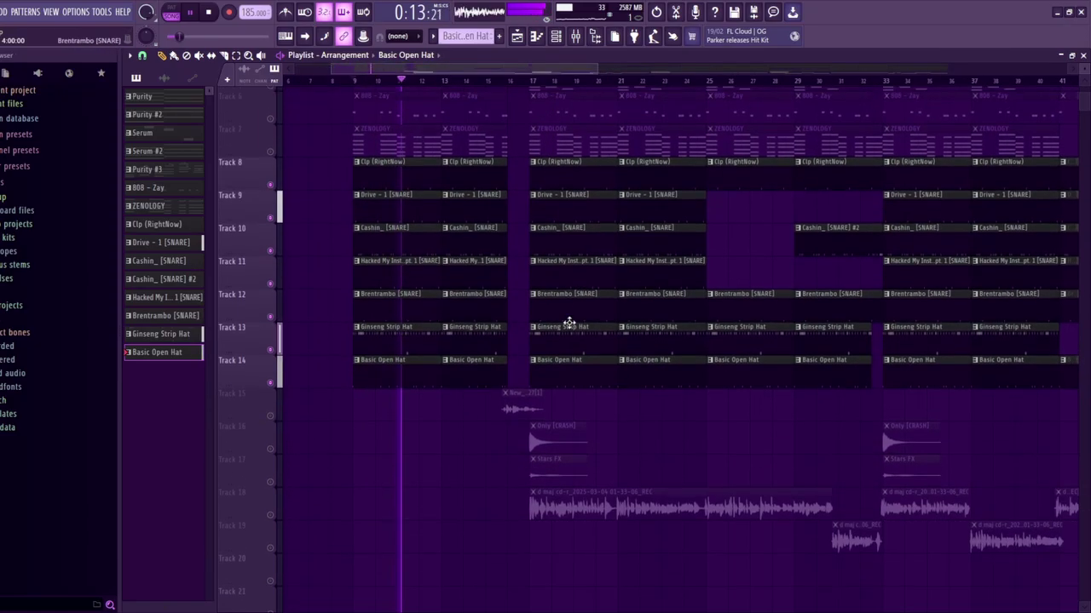
scroll(512, 328, up, 4)
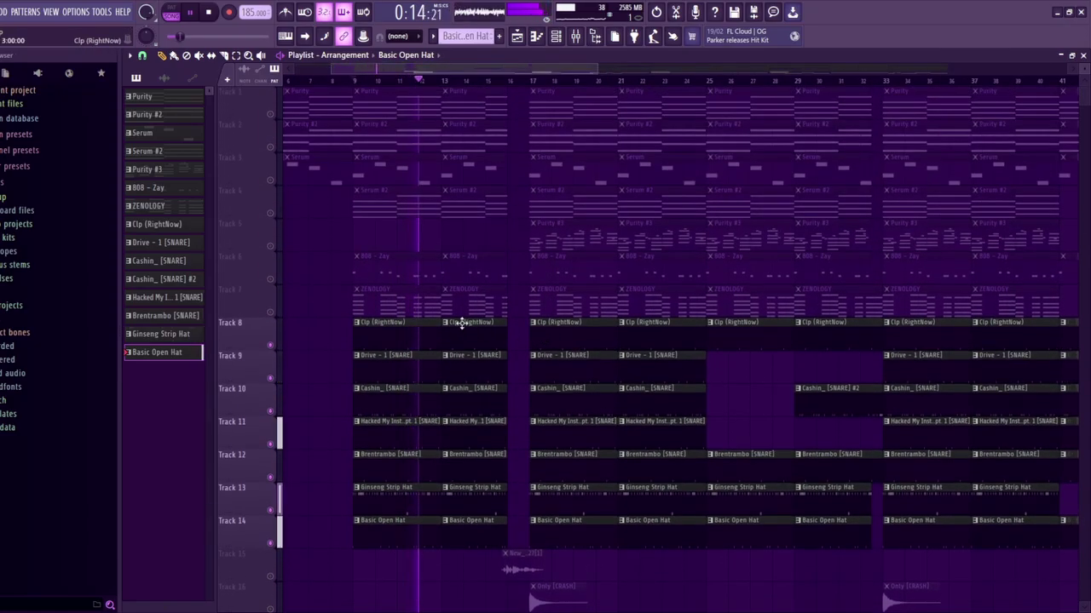
Add Track 6 with the 808 - Zay pattern to the isolated drums during playback, and re-enable all playlist tracks
click(271, 281)
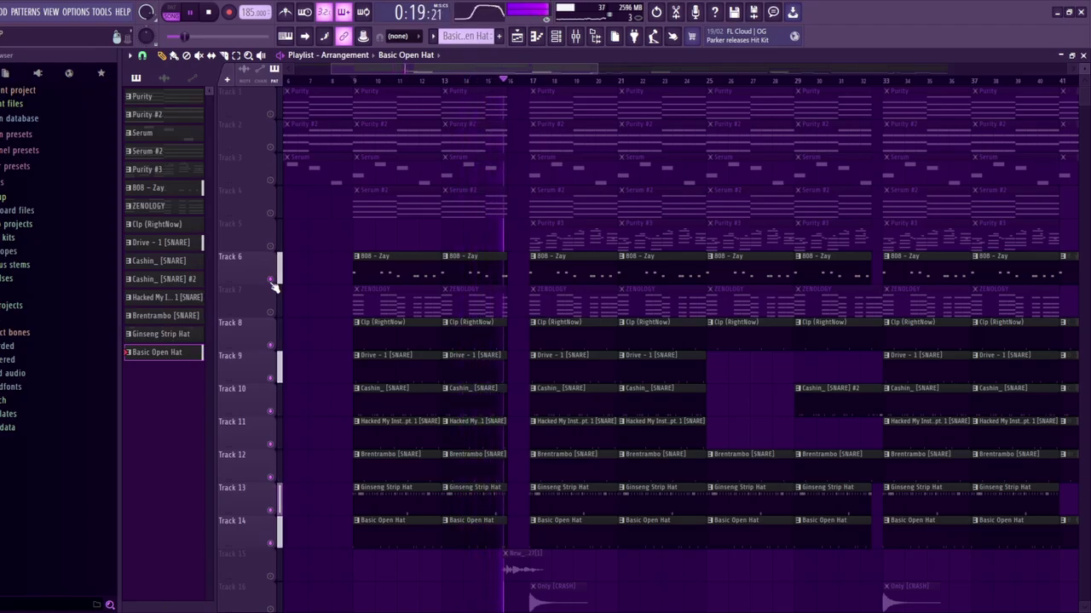
right_click(272, 282)
right_click(272, 282)
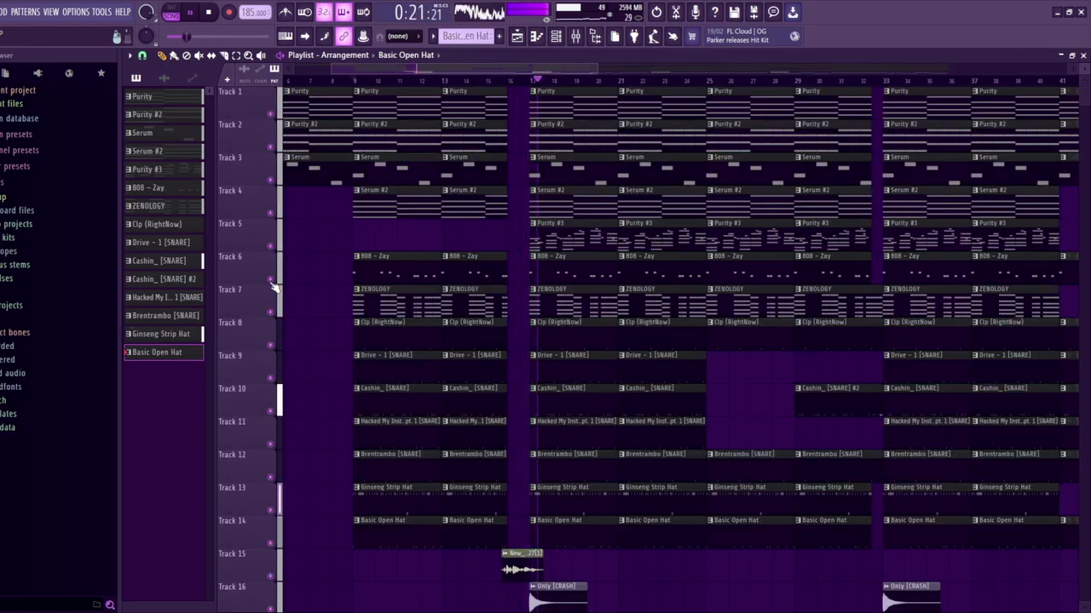
Mute the audio recordings on Tracks 18 and 19, and place the playhead at bar 17
scroll(362, 512, down, 3)
drag(271, 478, 275, 514)
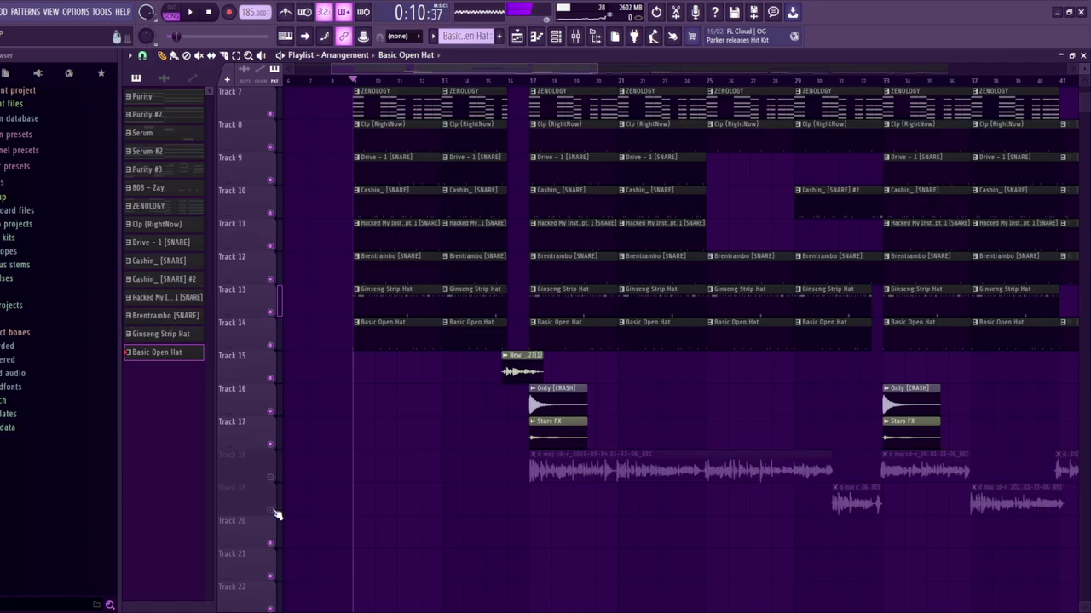
click(531, 81)
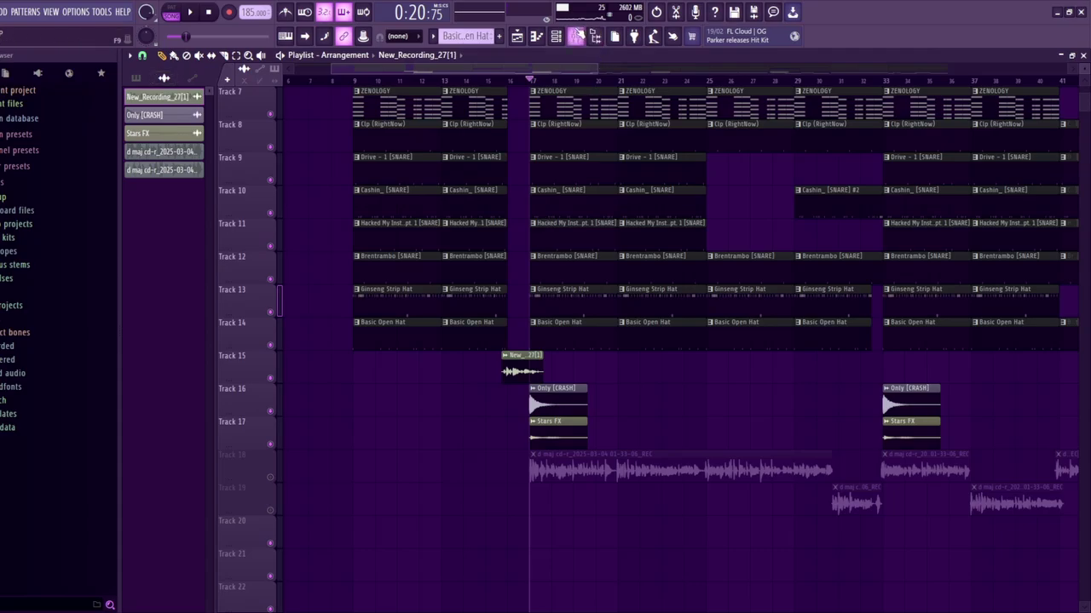
Check the effects on mixer track Insert 13, and return to the playlist to look over the arrangement
click(576, 36)
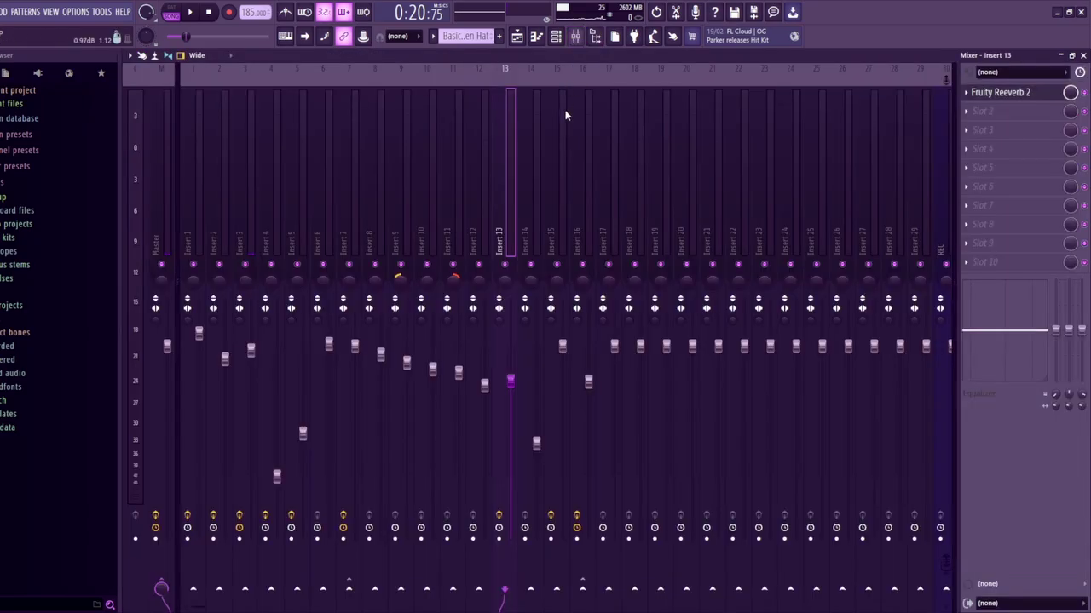
click(517, 35)
scroll(656, 372, up, 4)
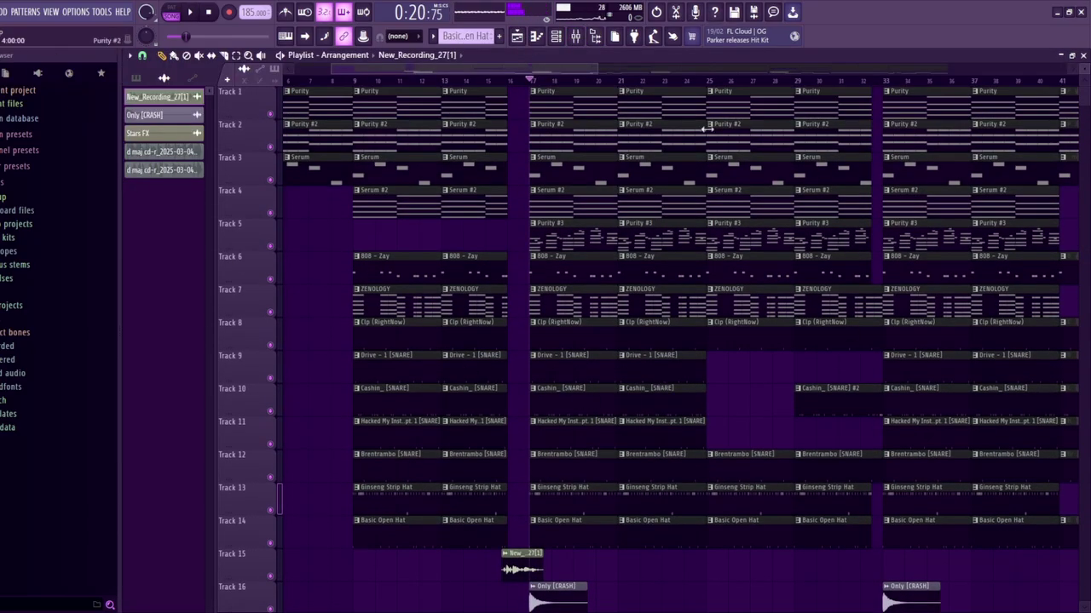
scroll(680, 443, down, 3)
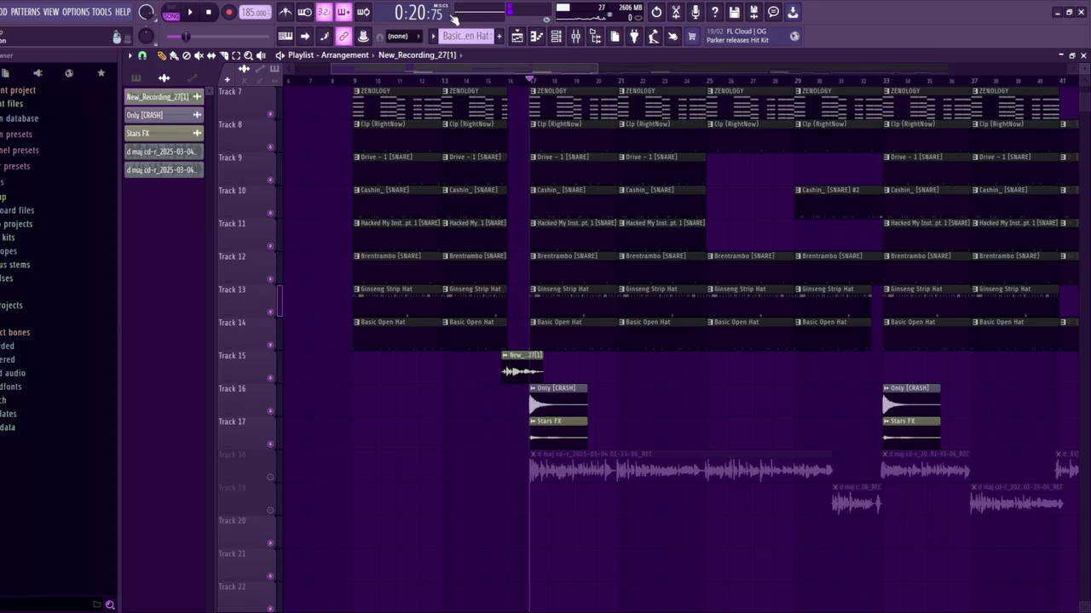
Play the arrangement from bar 17 without the recordings, following it up to about bar 33, and stop it
key(space)
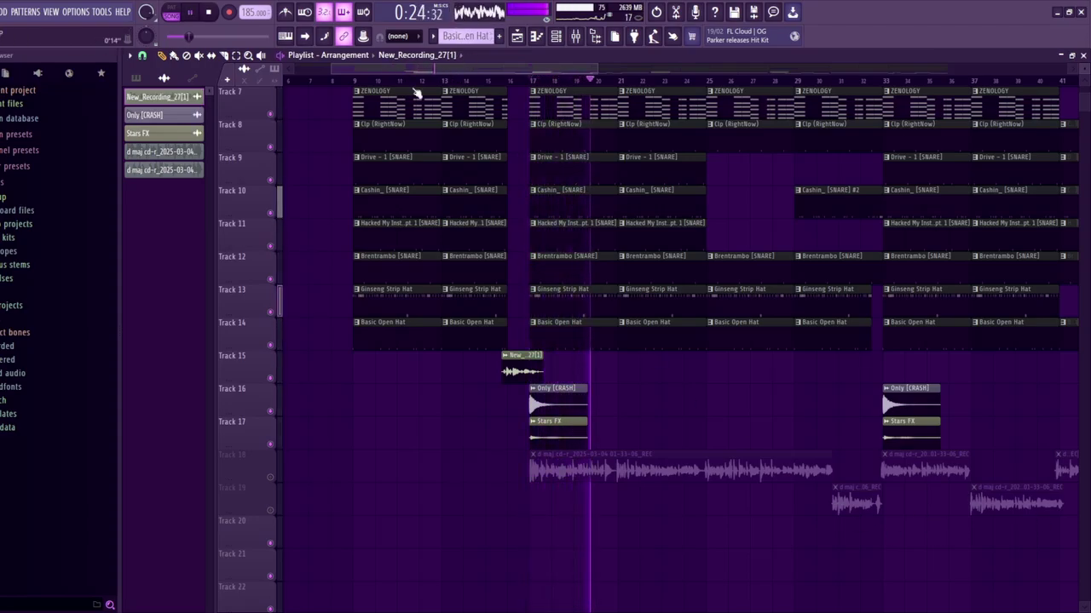
scroll(588, 520, up, 4)
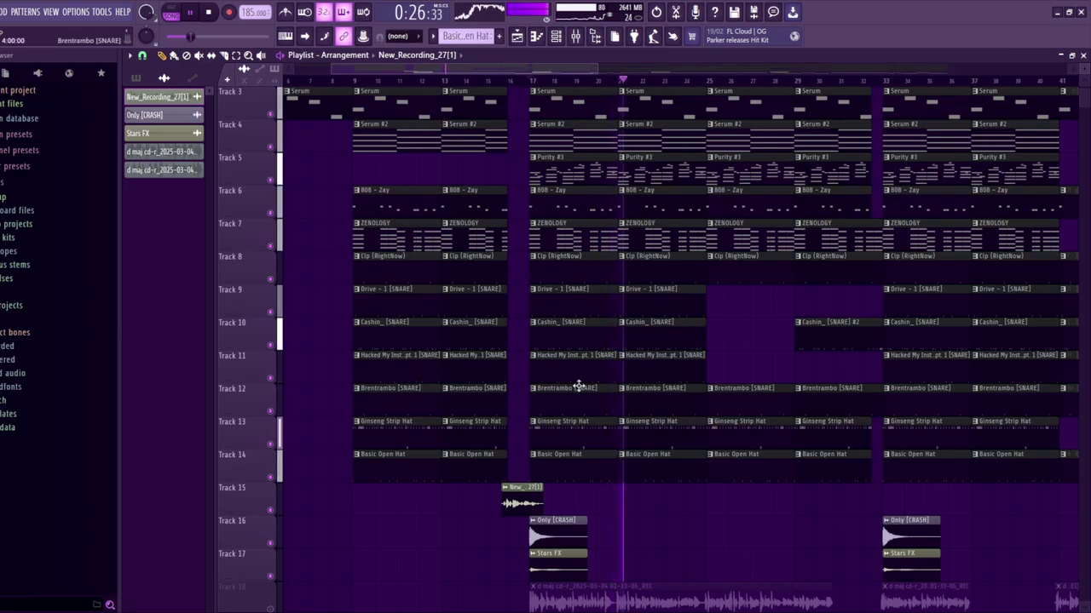
drag(462, 72, 565, 72)
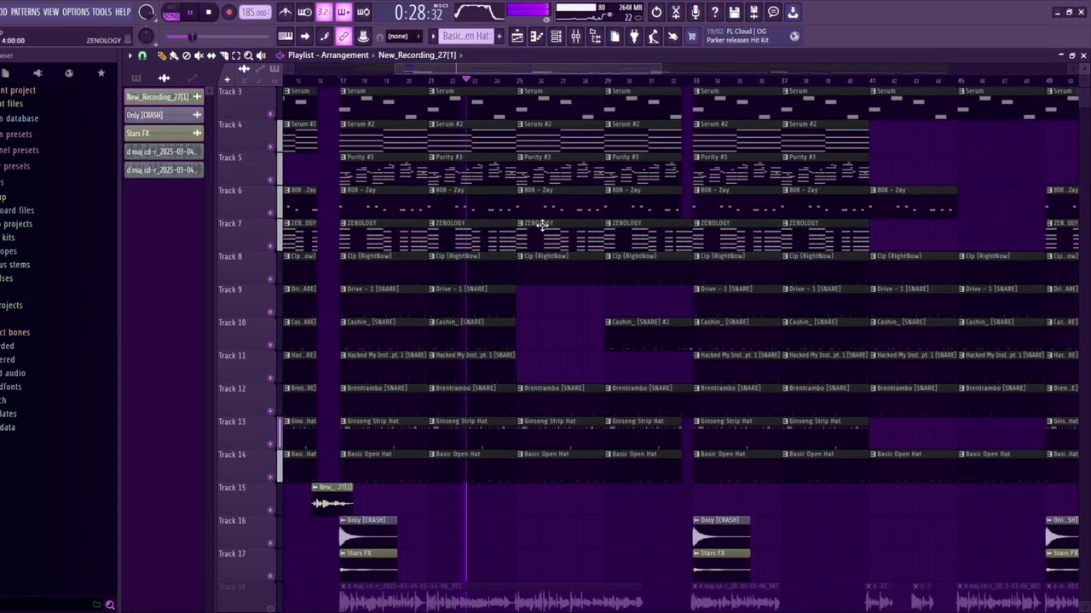
scroll(604, 361, up, 2)
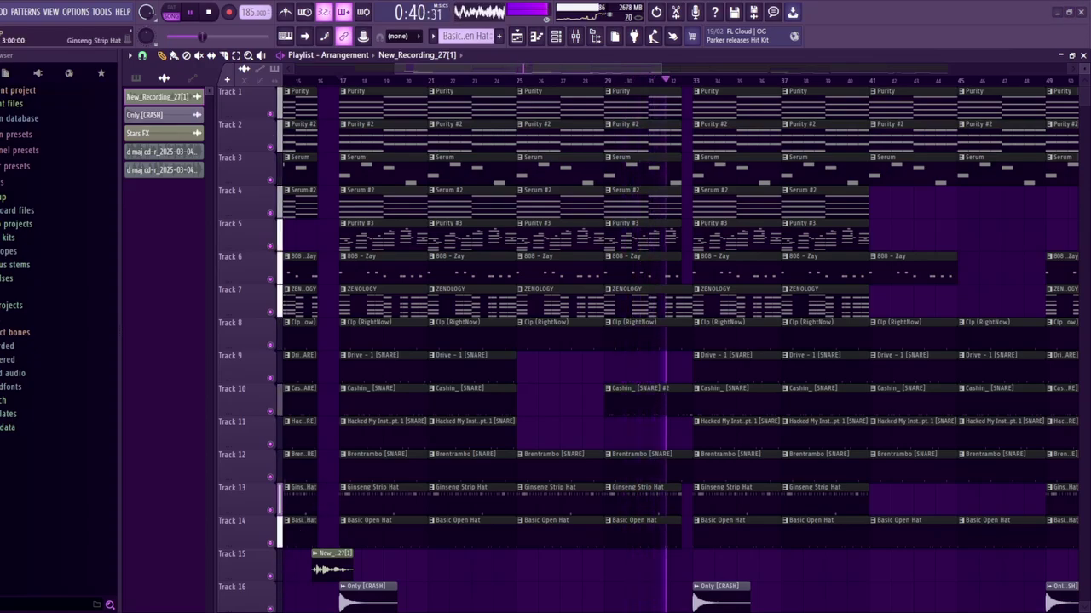
key(space)
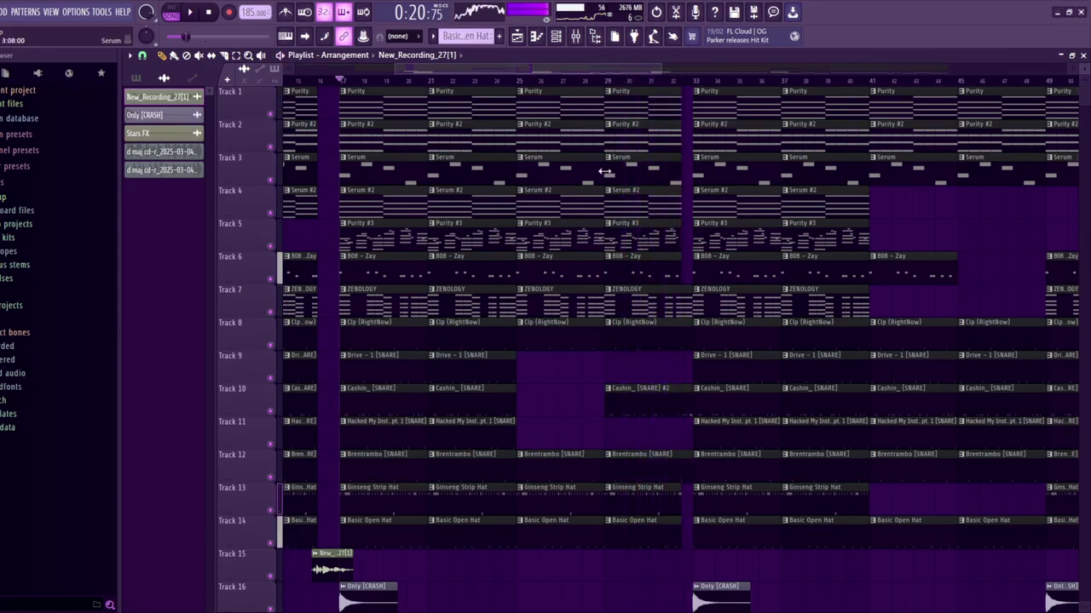
Unmute the audio recordings on Tracks 18 and 19 in the playlist
scroll(631, 322, right, 4)
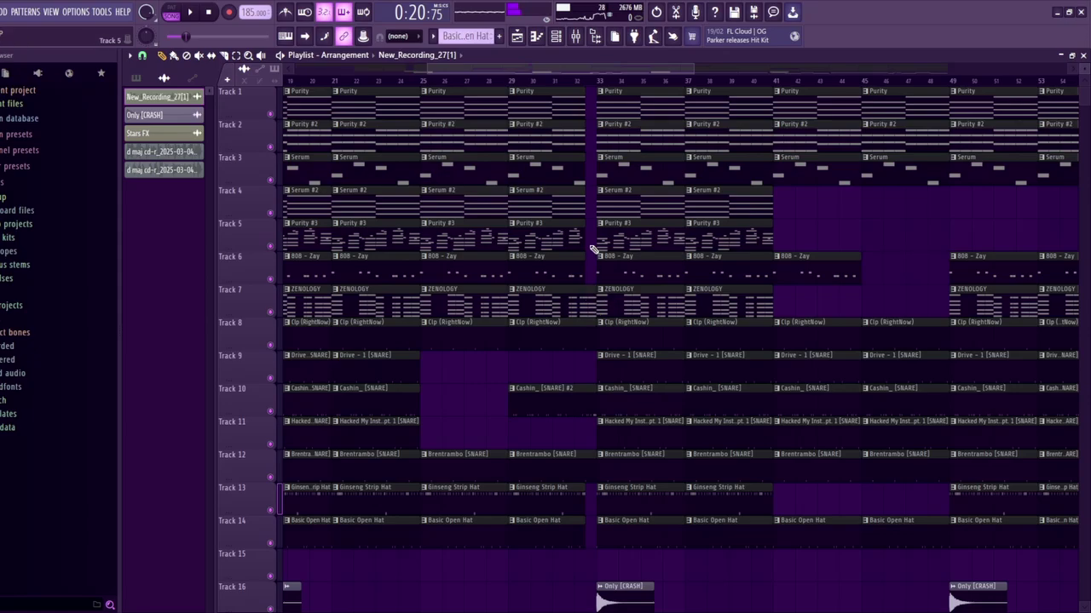
scroll(588, 460, down, 5)
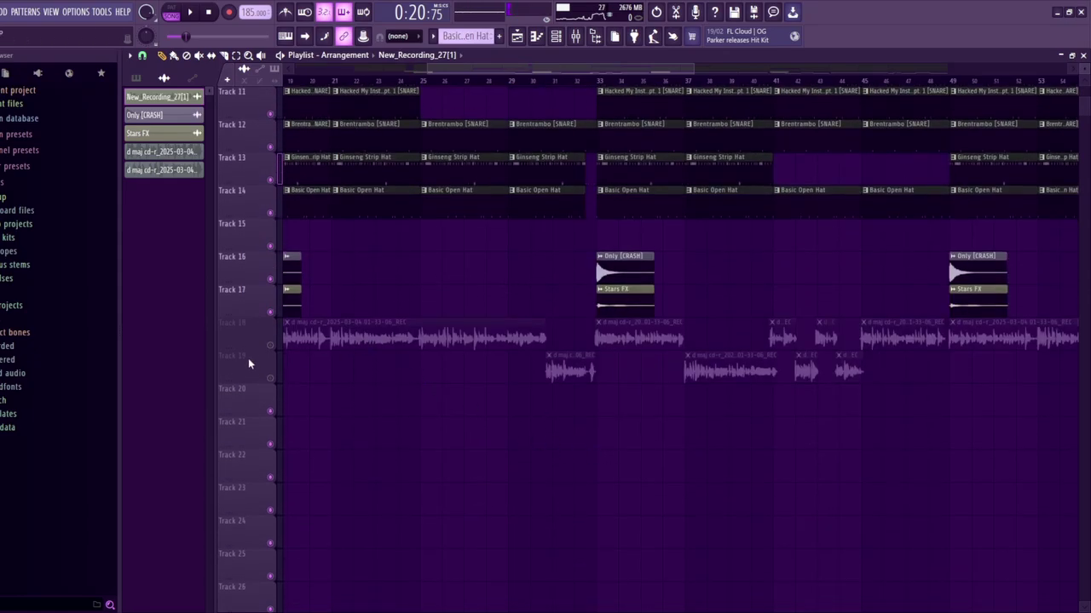
click(270, 345)
click(270, 378)
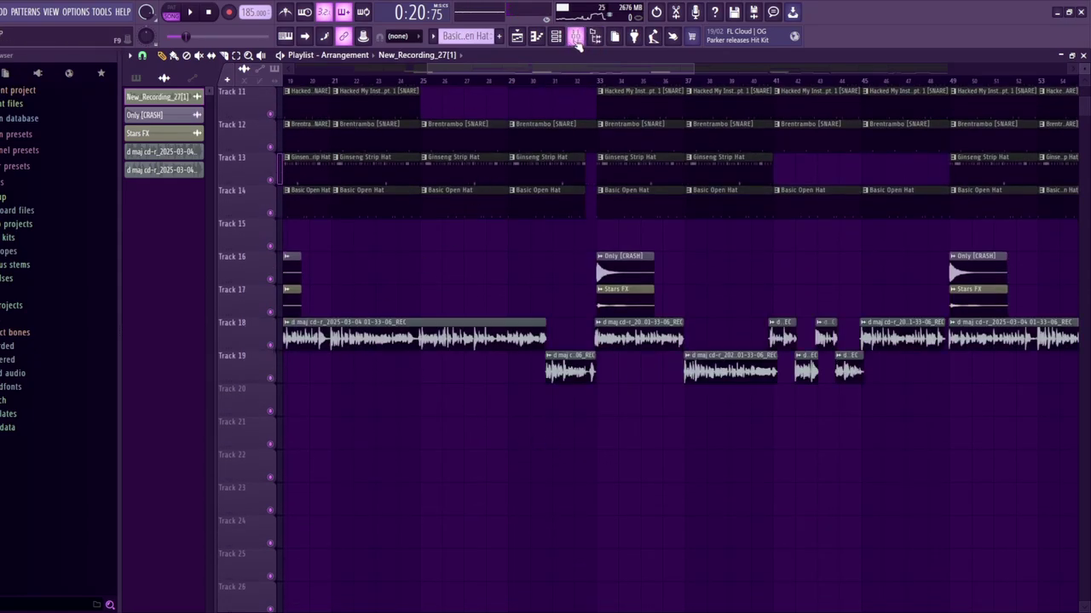
Look up the recordings' mixer routing in the channel rack, and show mixer track Insert 16 with its effects
click(575, 39)
click(555, 35)
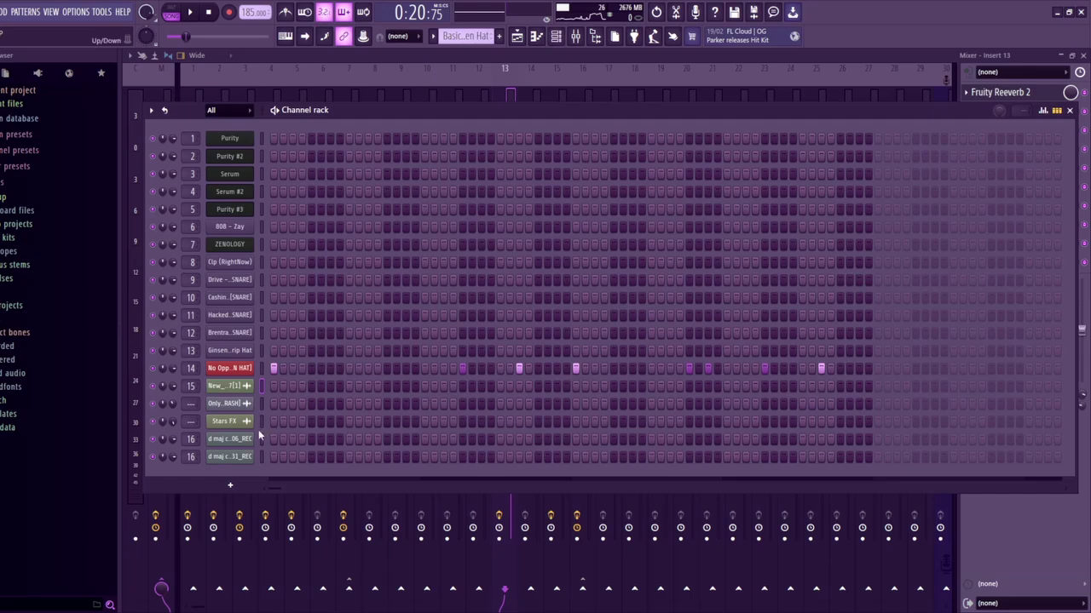
click(494, 55)
click(577, 145)
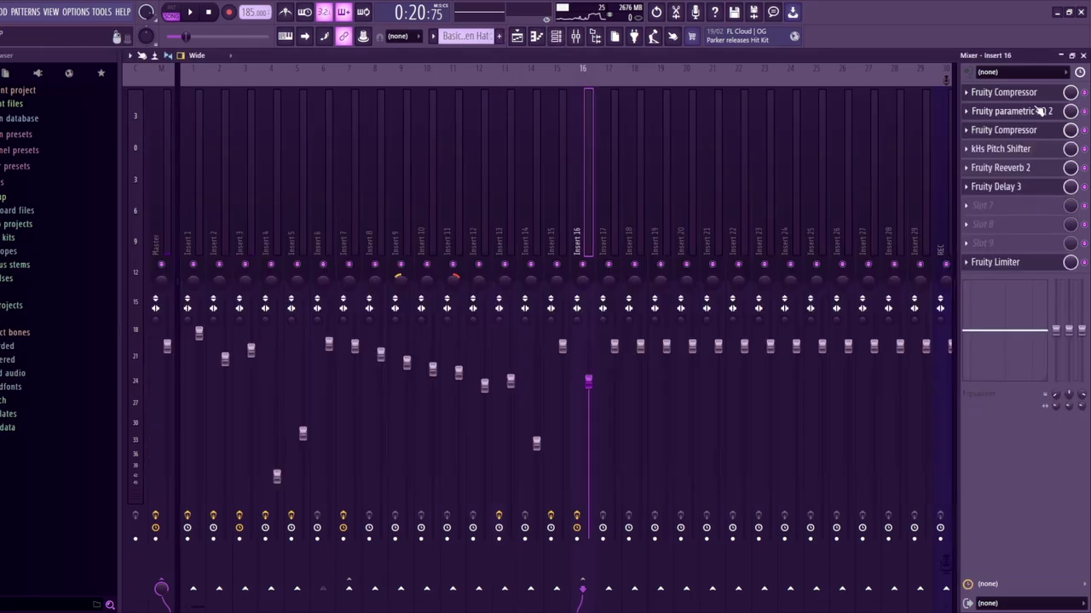
Inspect the kHs Pitch Shifter and Fruity Reeverb 2 on Insert 16, and return to the playlist
click(1016, 149)
click(1021, 170)
click(1021, 170)
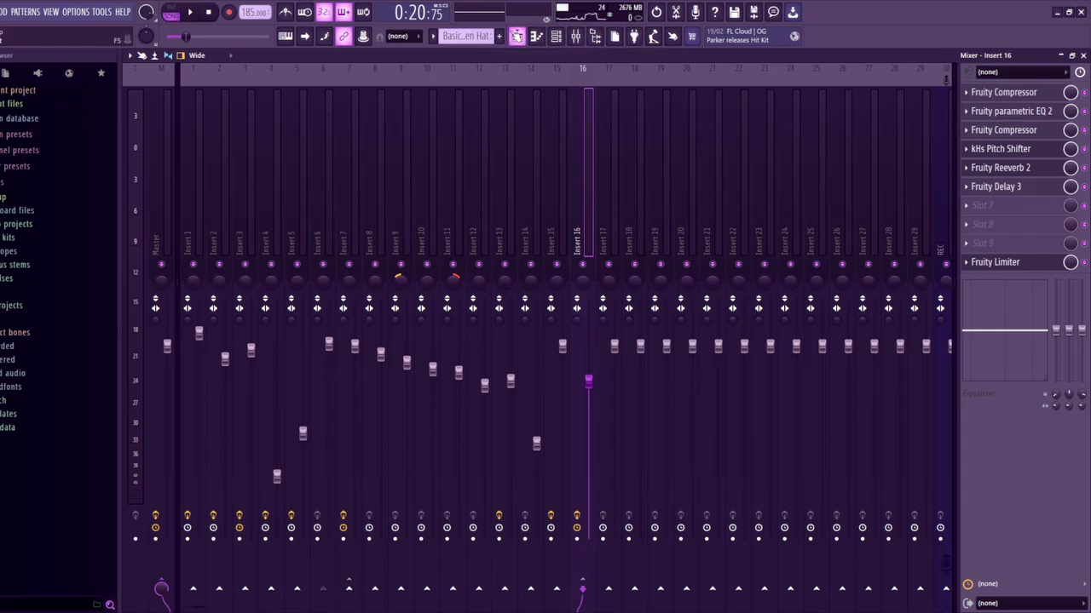
click(517, 35)
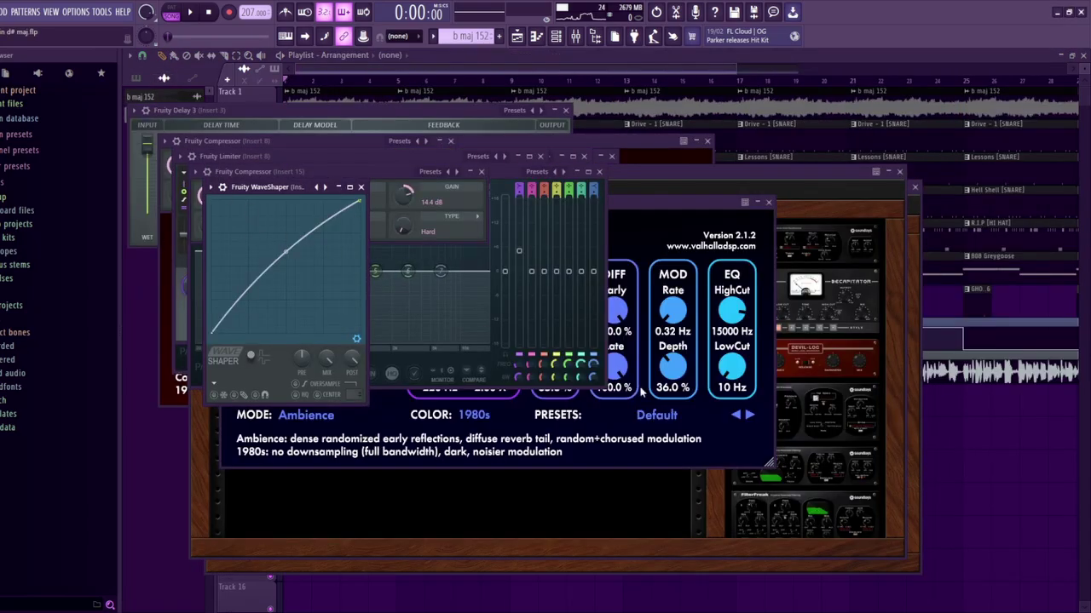
Close all open plugin windows in the b maj 152 project to reveal its playlist
key(F12)
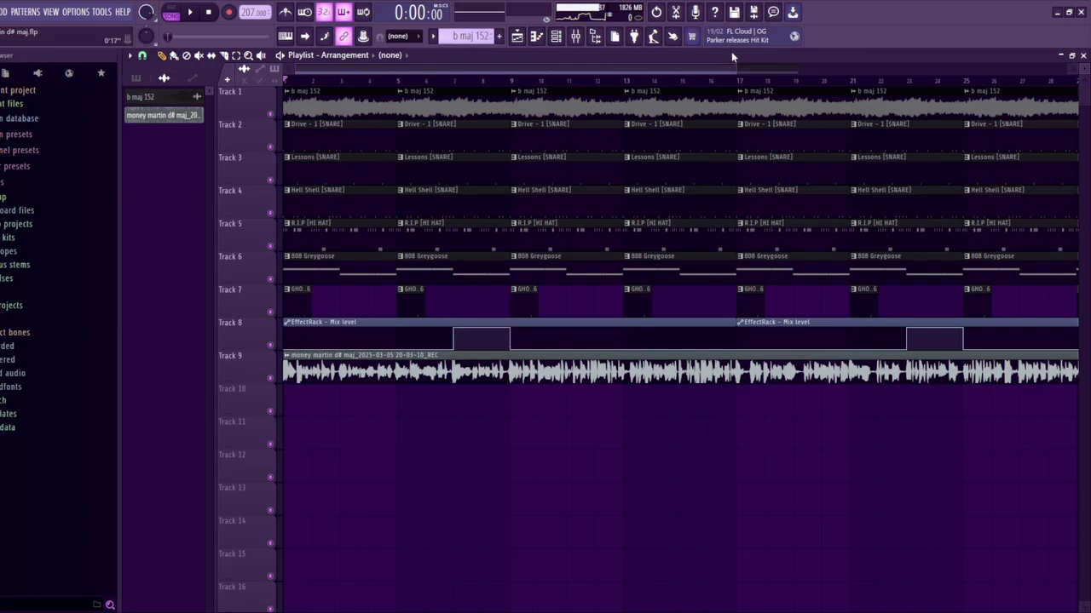
Mute the audio recording on Track 9 of the playlist and list the project's patterns
scroll(740, 71, down, 3)
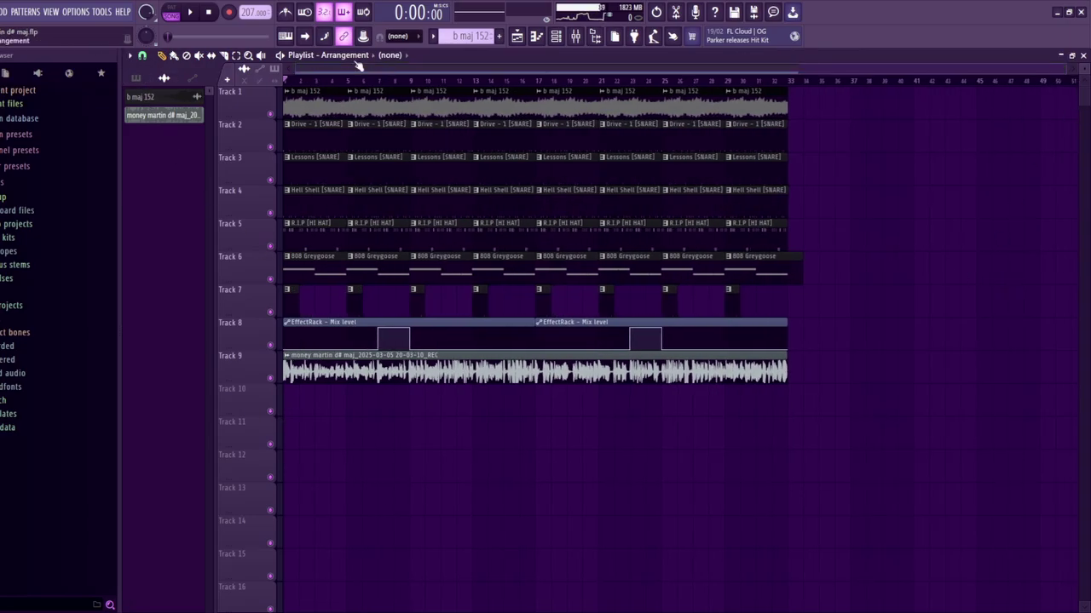
click(271, 378)
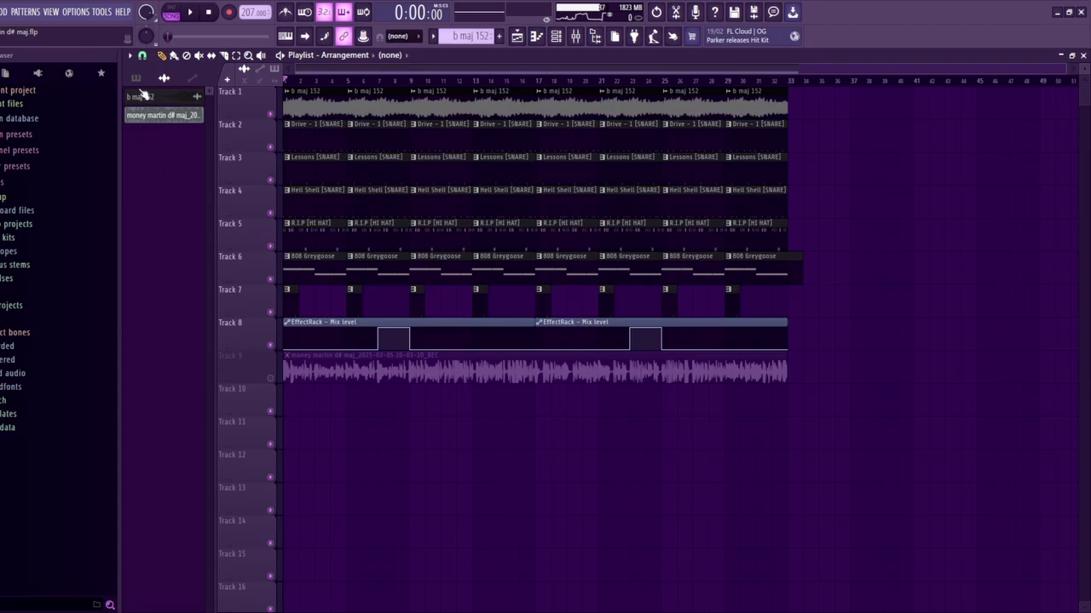
click(136, 78)
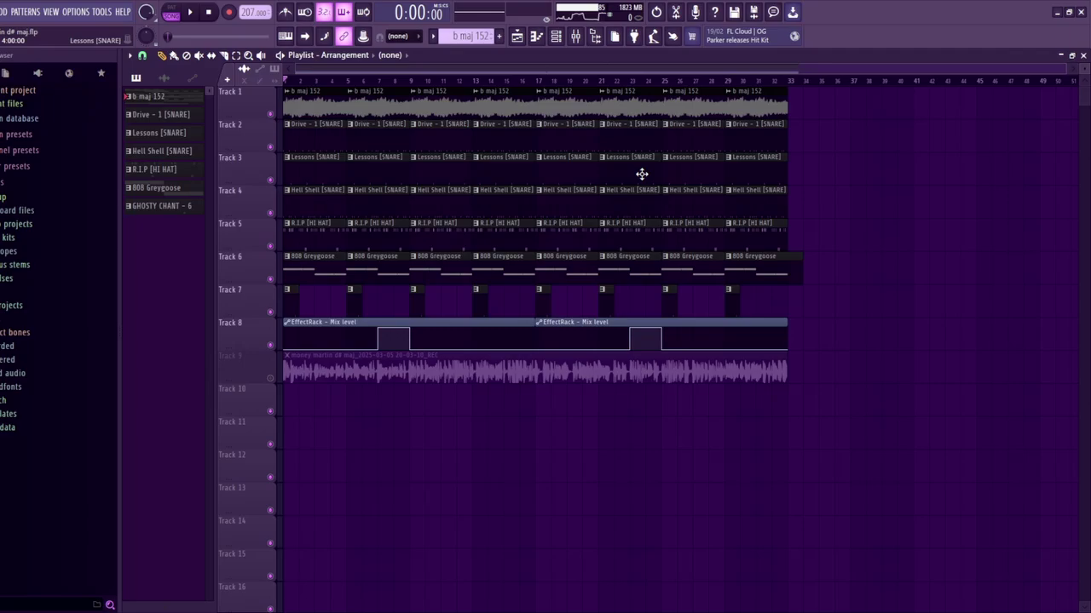
Open the b maj 152 pattern, inspect the first SynthMaster Player's preset, and audition that channel on its own
click(180, 100)
click(536, 36)
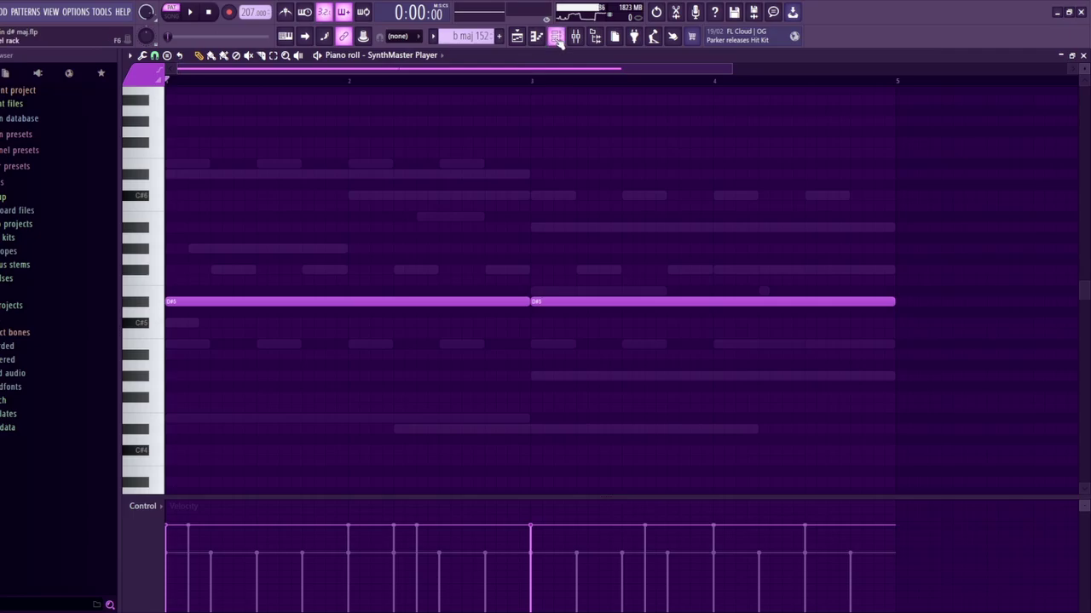
click(556, 35)
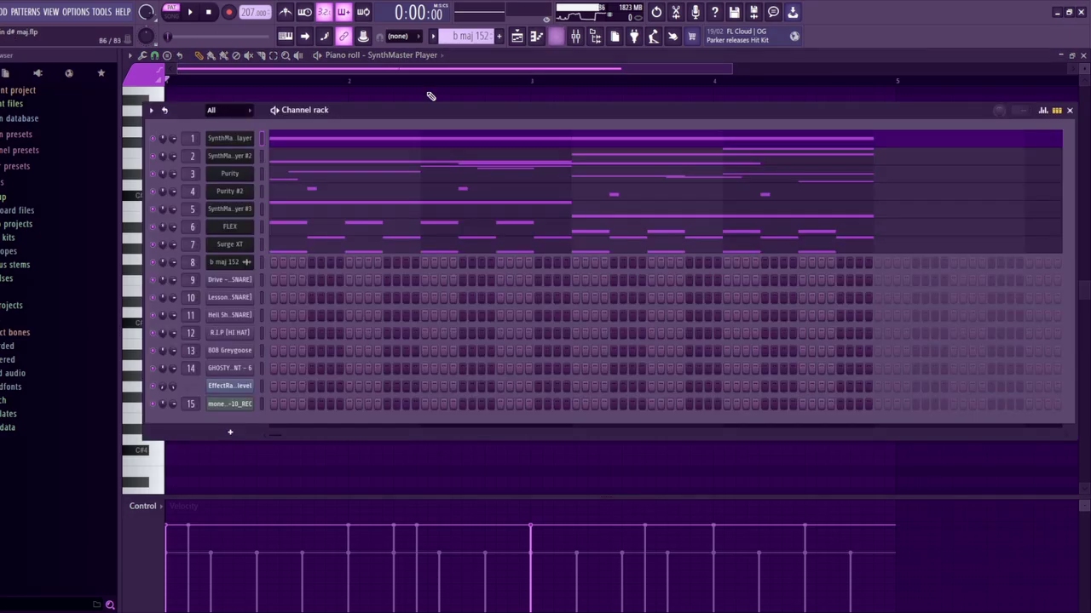
click(222, 141)
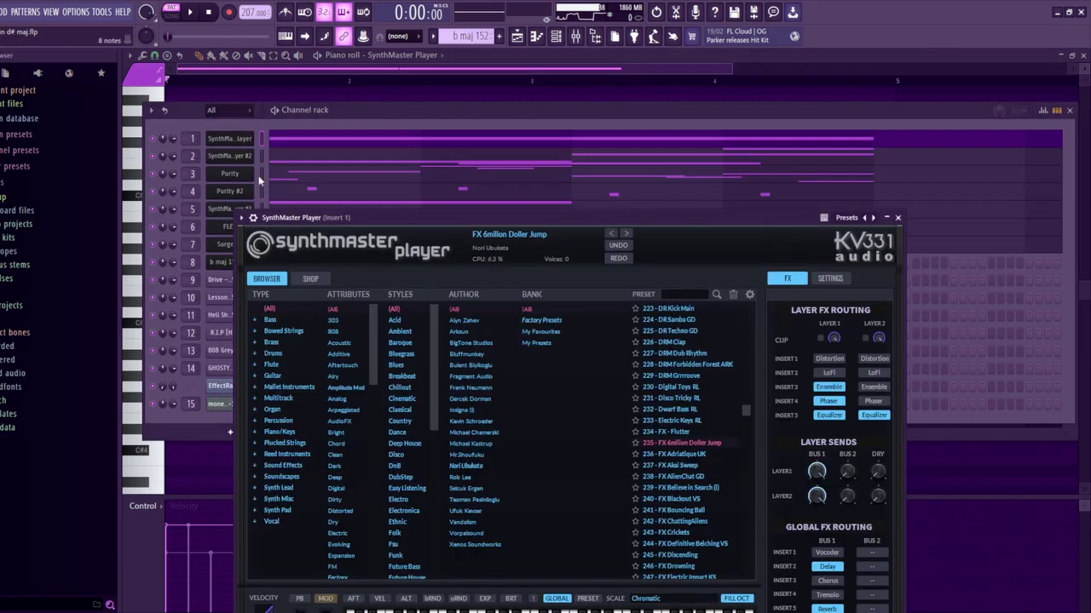
click(158, 145)
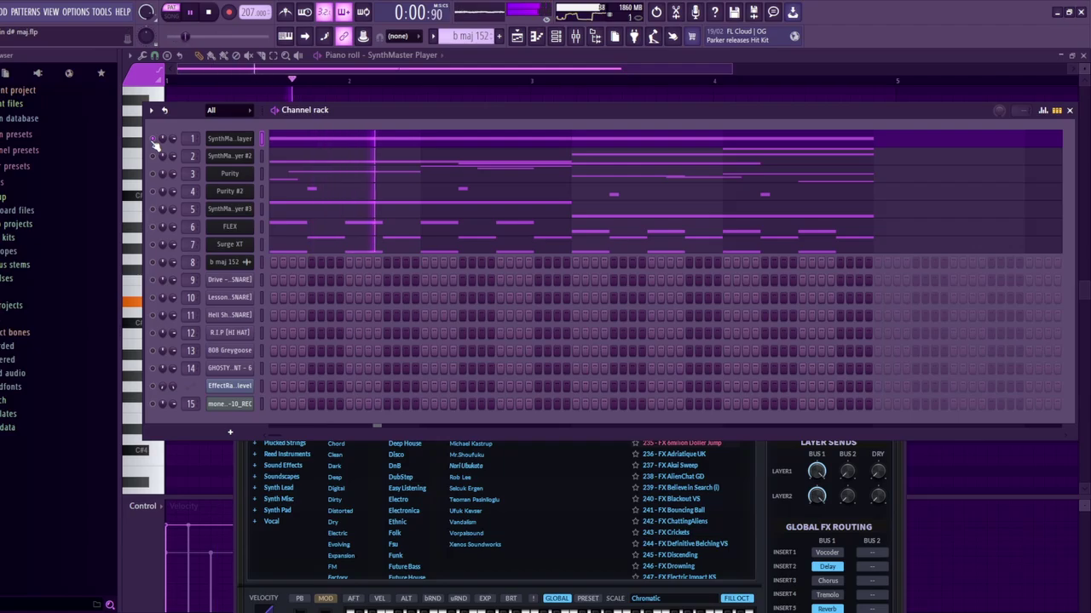
Inspect the SynthMaster Player #2 preset and audition that channel solo
click(215, 164)
key(space)
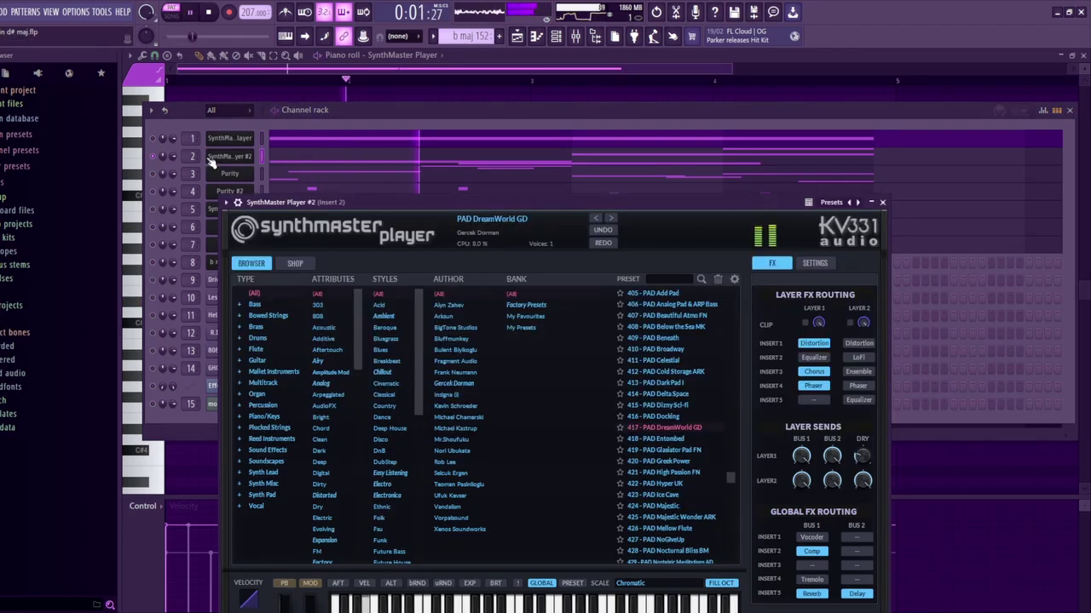
key(space)
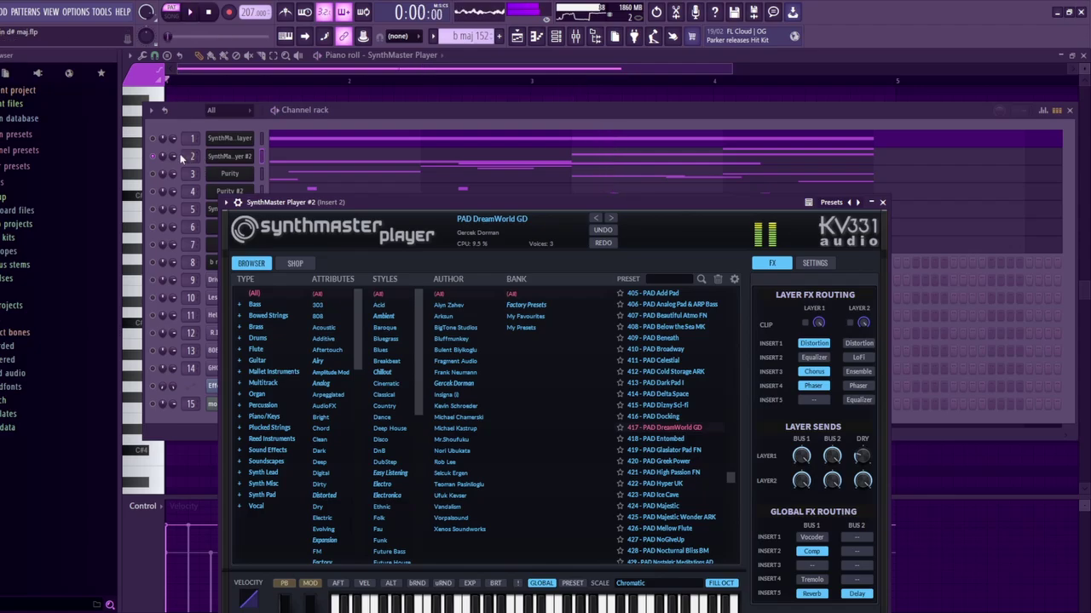
Inspect the EffectRack on the mixer's Master track, then close it
click(281, 126)
click(576, 39)
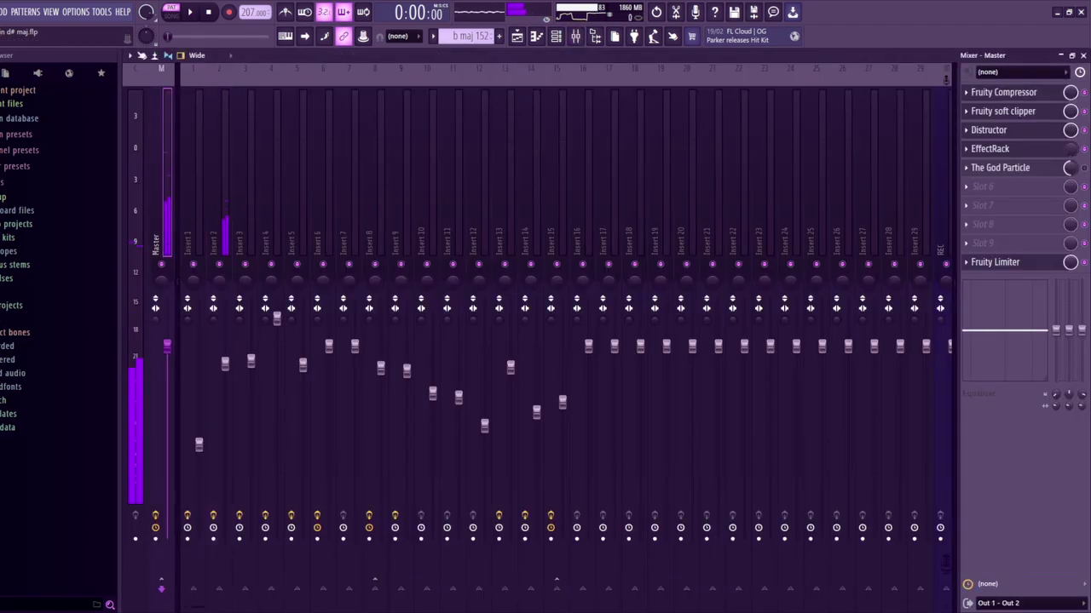
click(1031, 150)
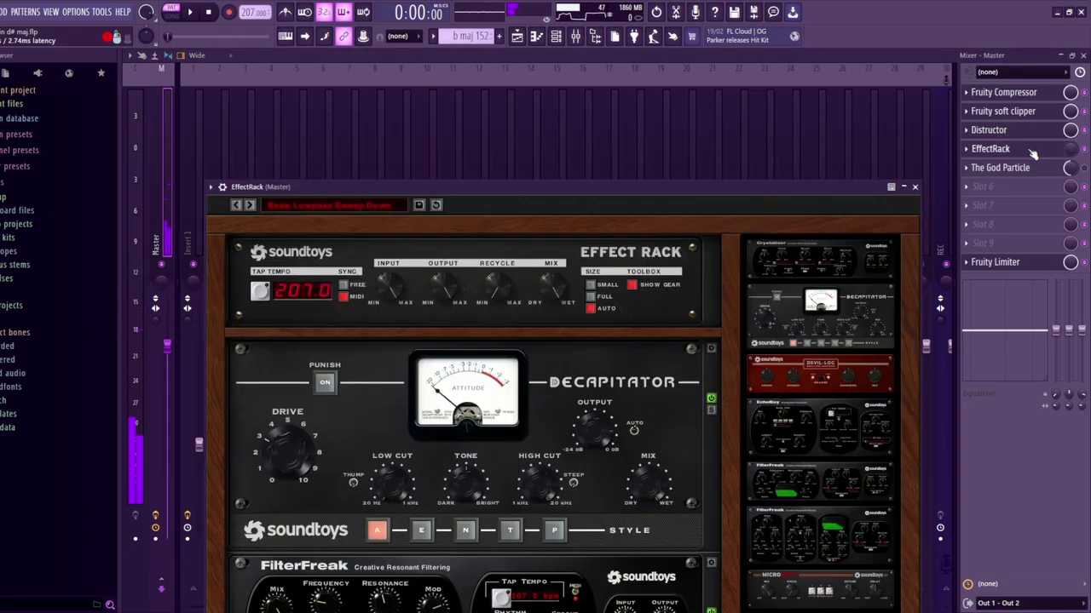
click(1031, 151)
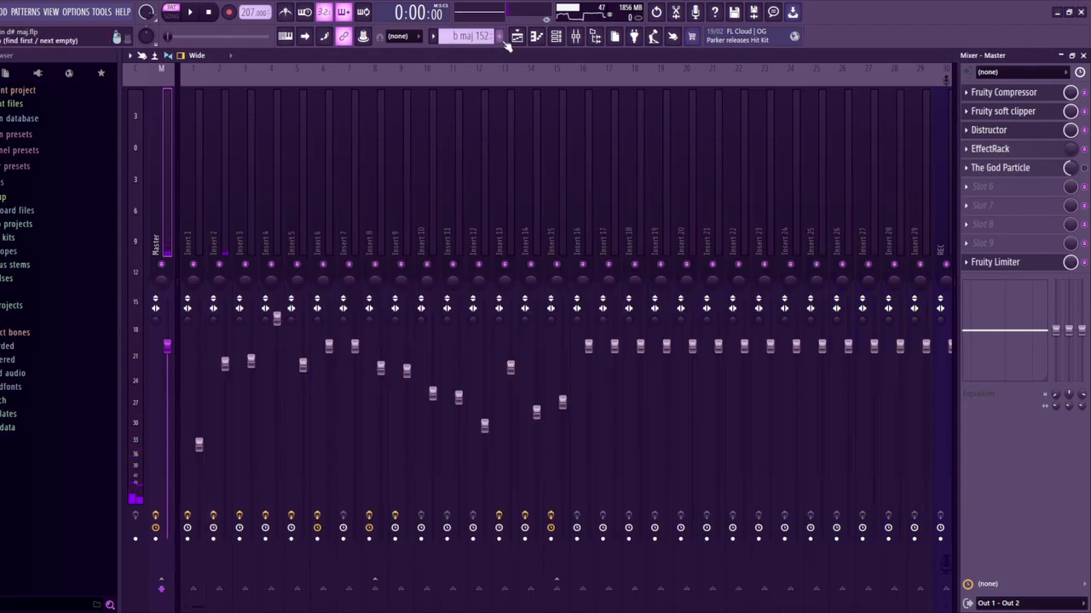
Review the SynthMaster Player #2 notes in the piano roll and play the channel solo
click(536, 36)
key(space)
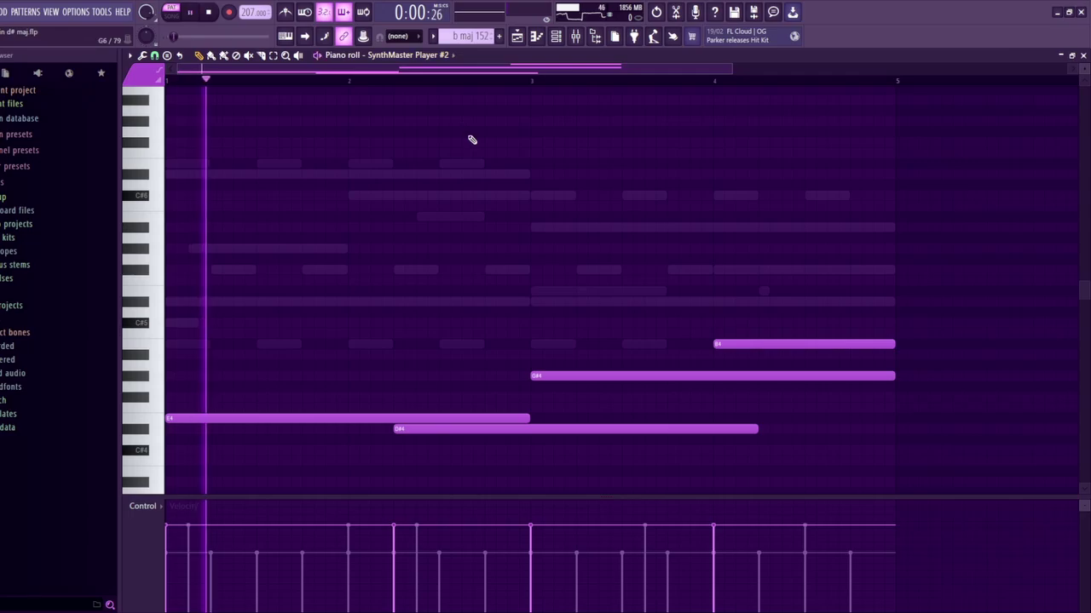
click(557, 37)
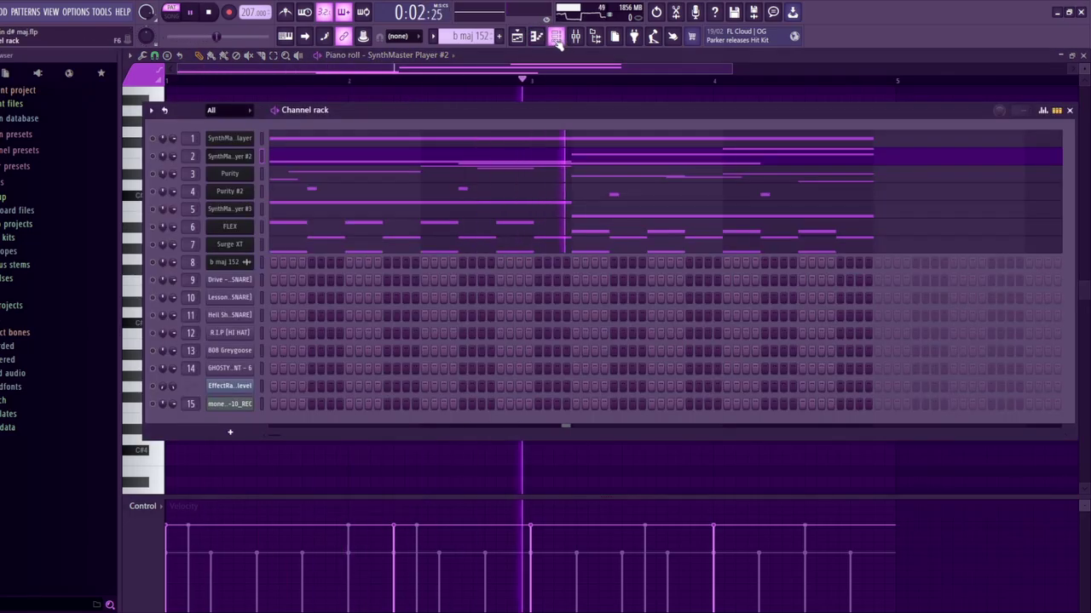
key(space)
key(space)
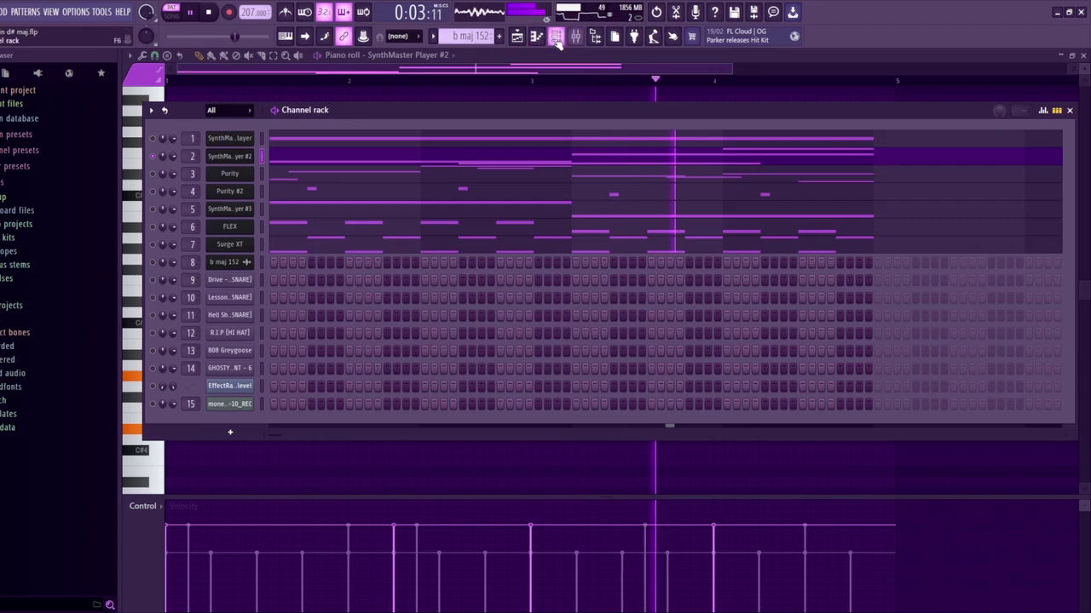
key(space)
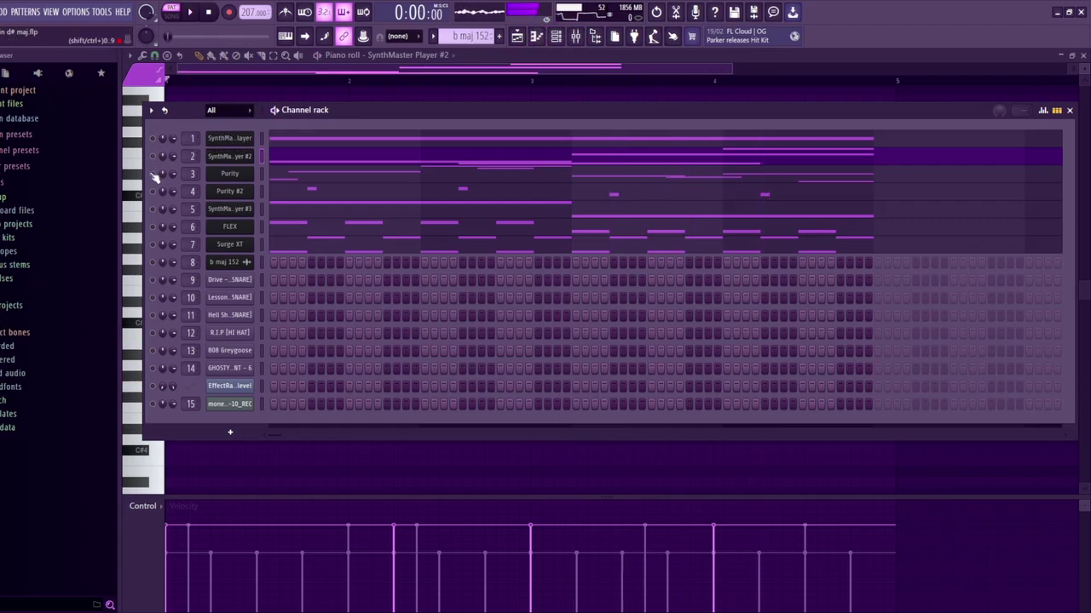
Inspect the Purity lead's preset on channel 3 and play its melody solo, viewing the notes in the piano roll
click(215, 175)
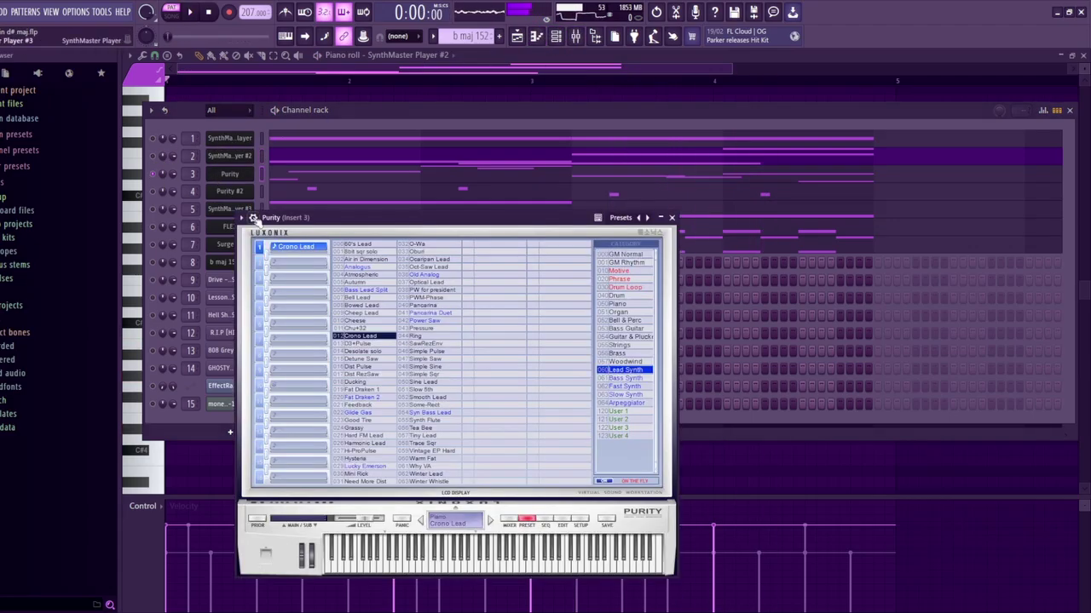
click(311, 179)
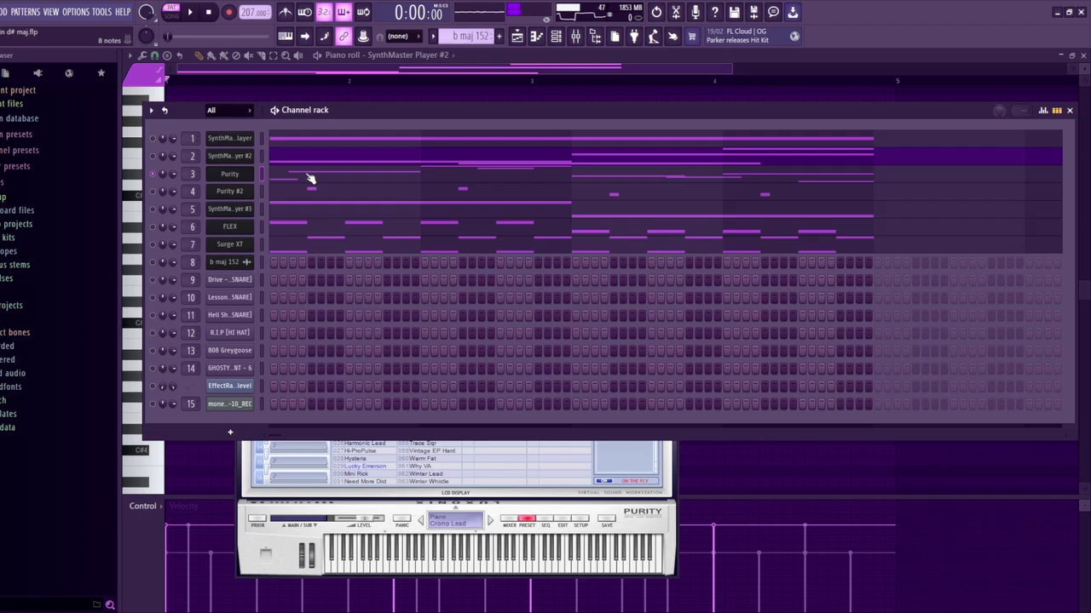
key(space)
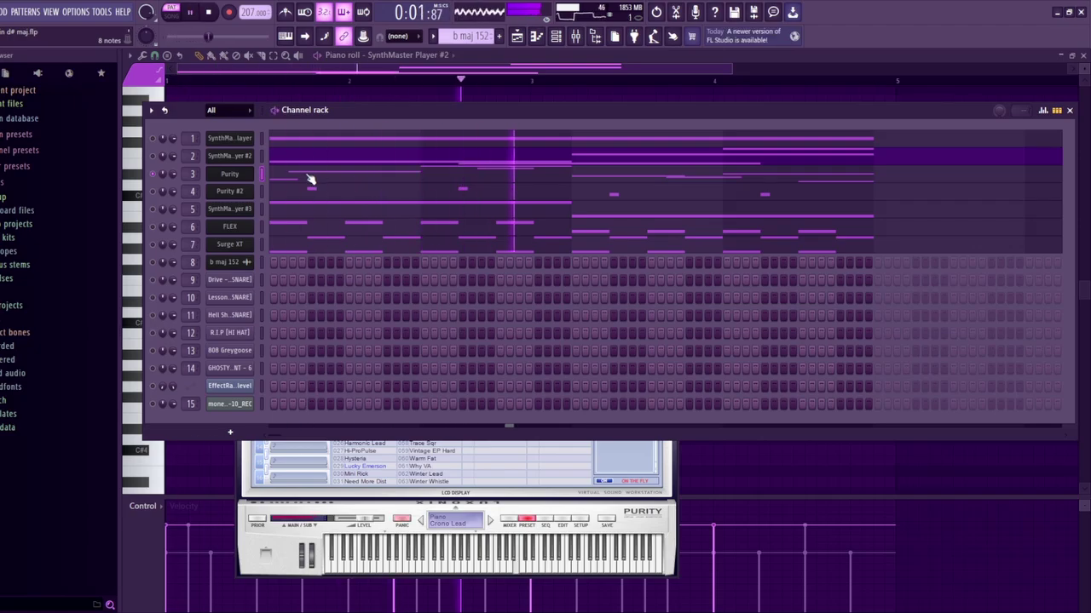
click(310, 179)
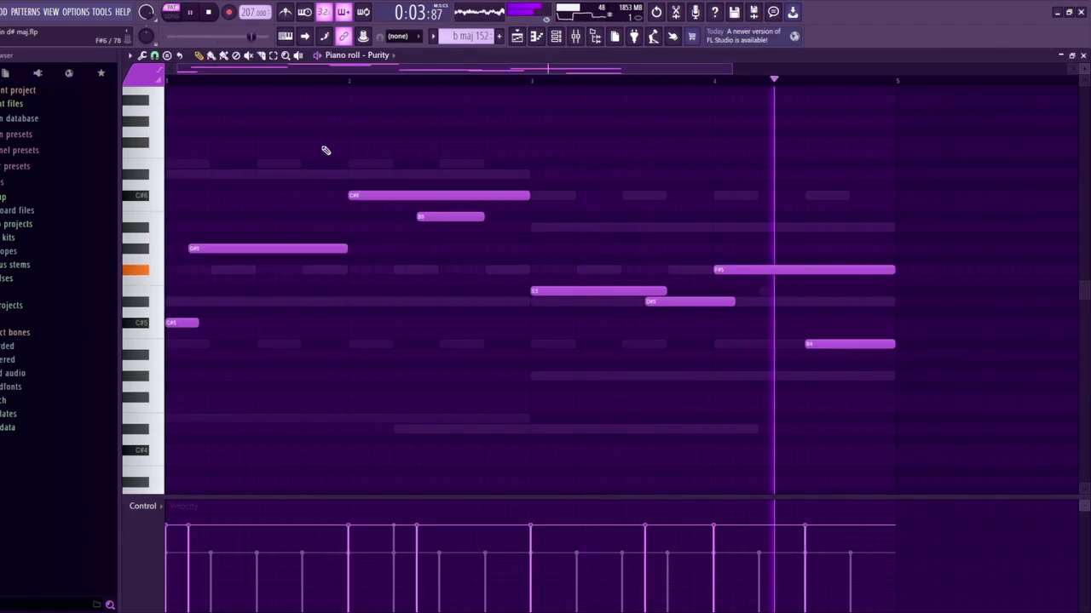
key(space)
Review the Purity #2 channel's notes and preset, and play its part solo
key(Down)
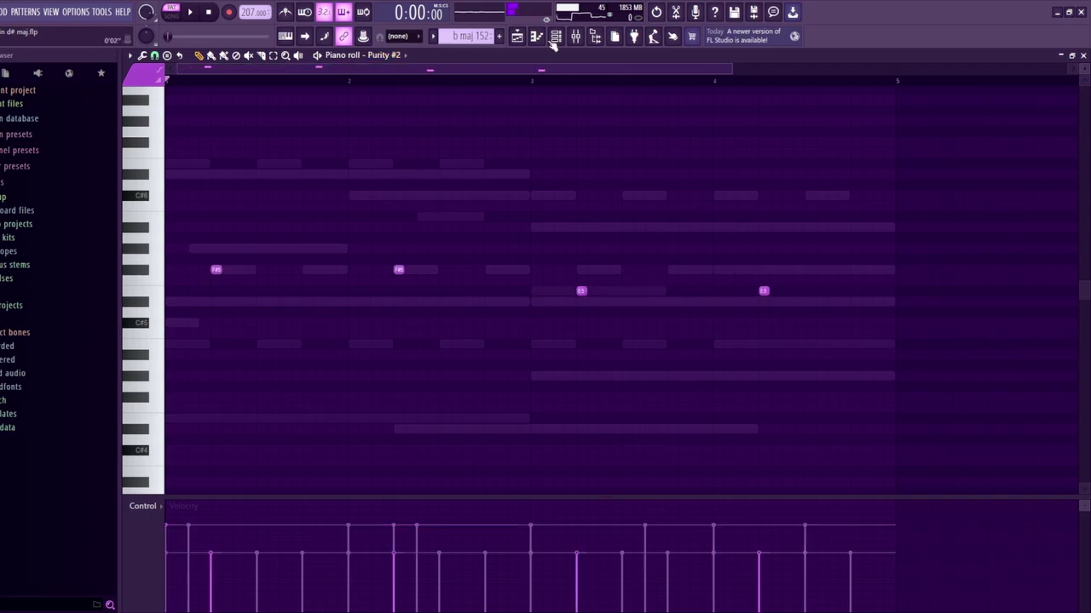
click(552, 39)
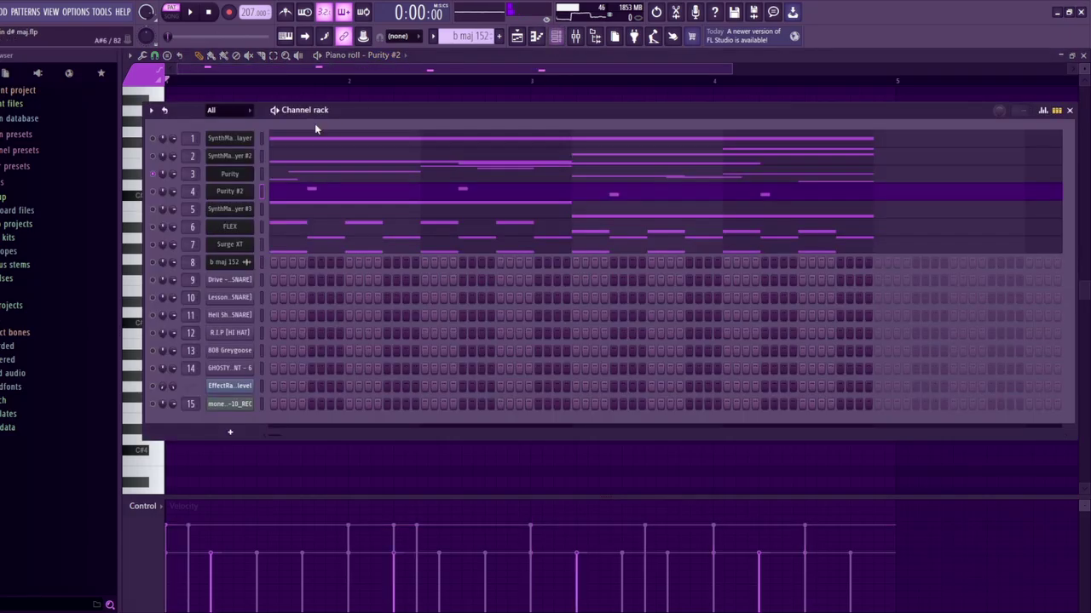
click(236, 195)
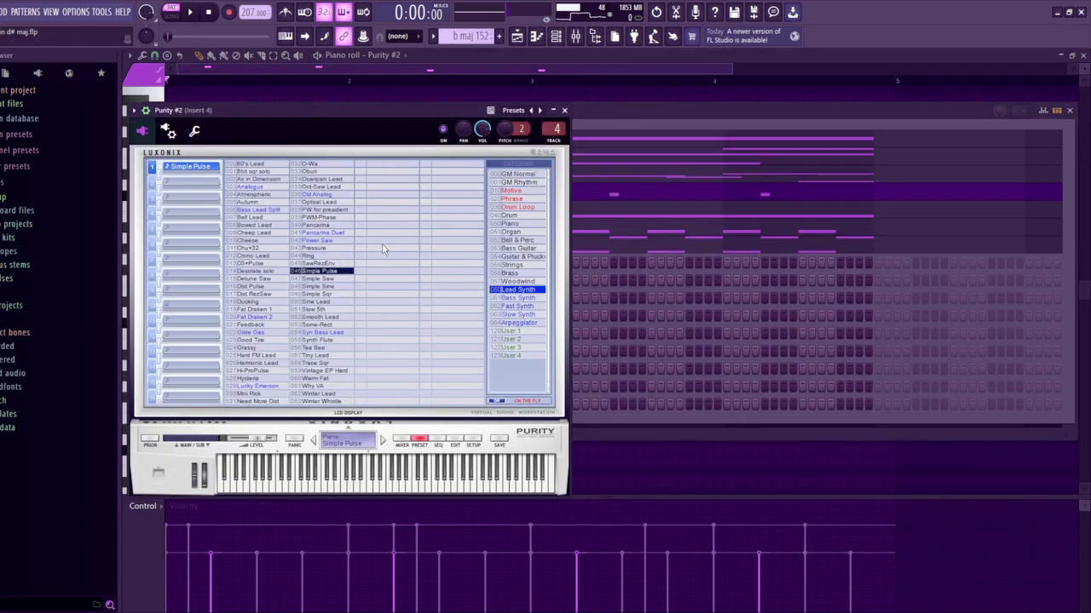
click(700, 458)
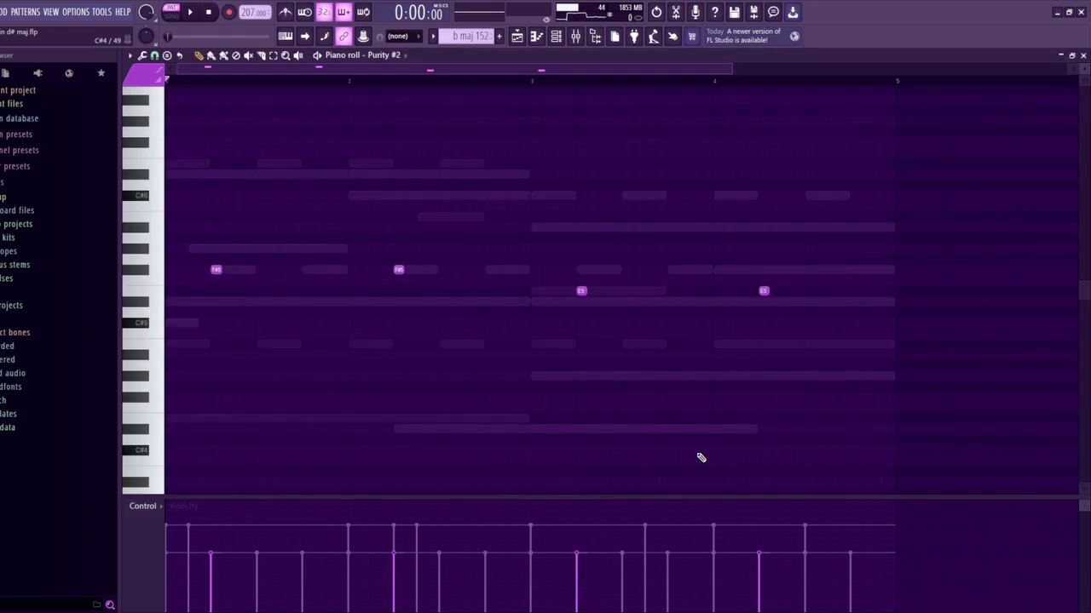
key(space)
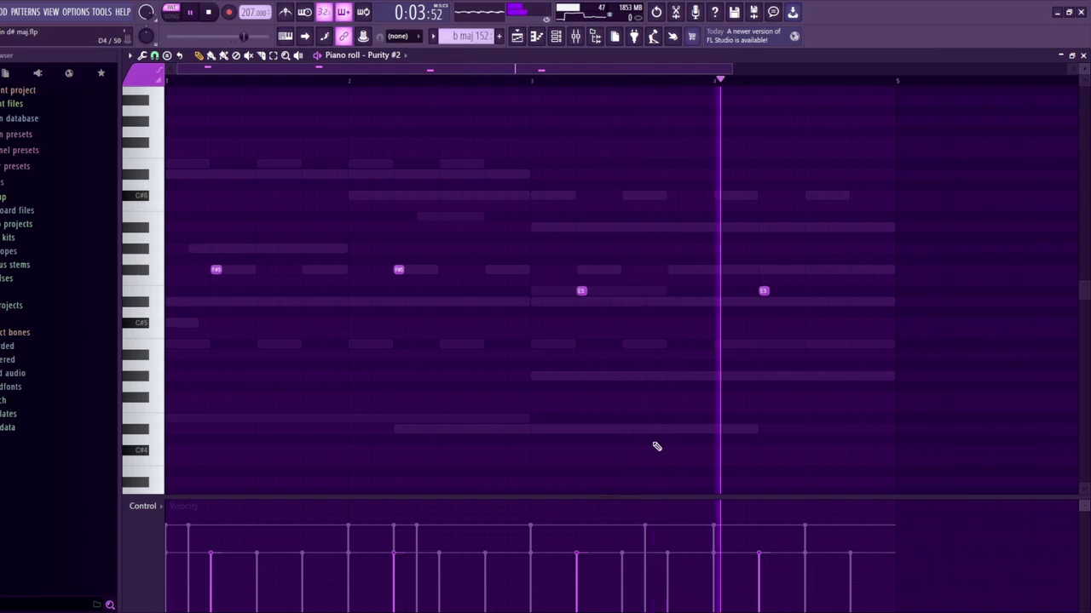
key(space)
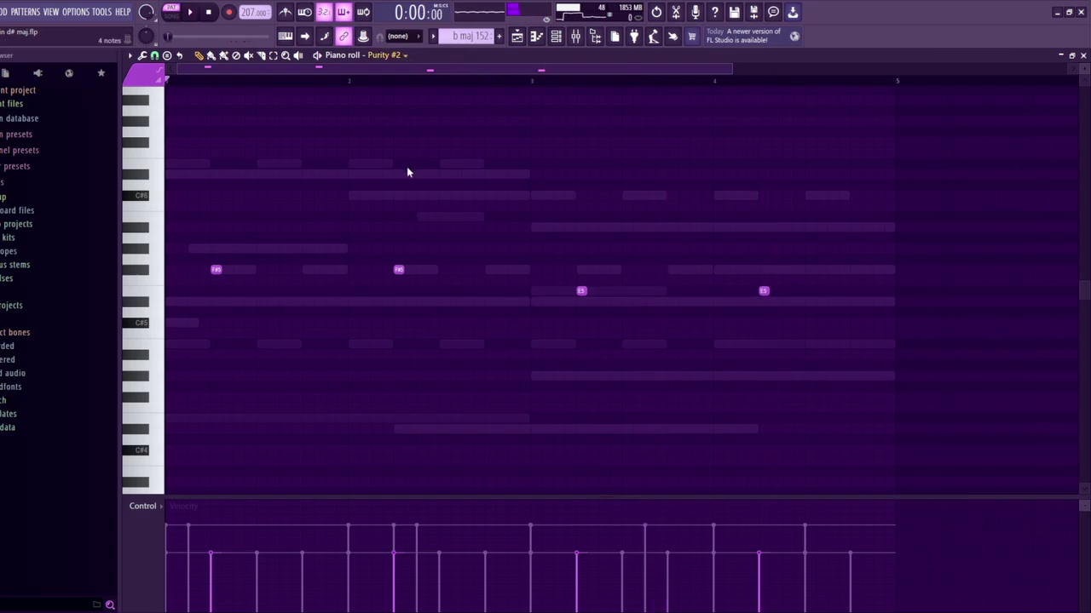
Inspect the SynthMaster Player #3 preset and play its notes solo in the piano roll
click(556, 36)
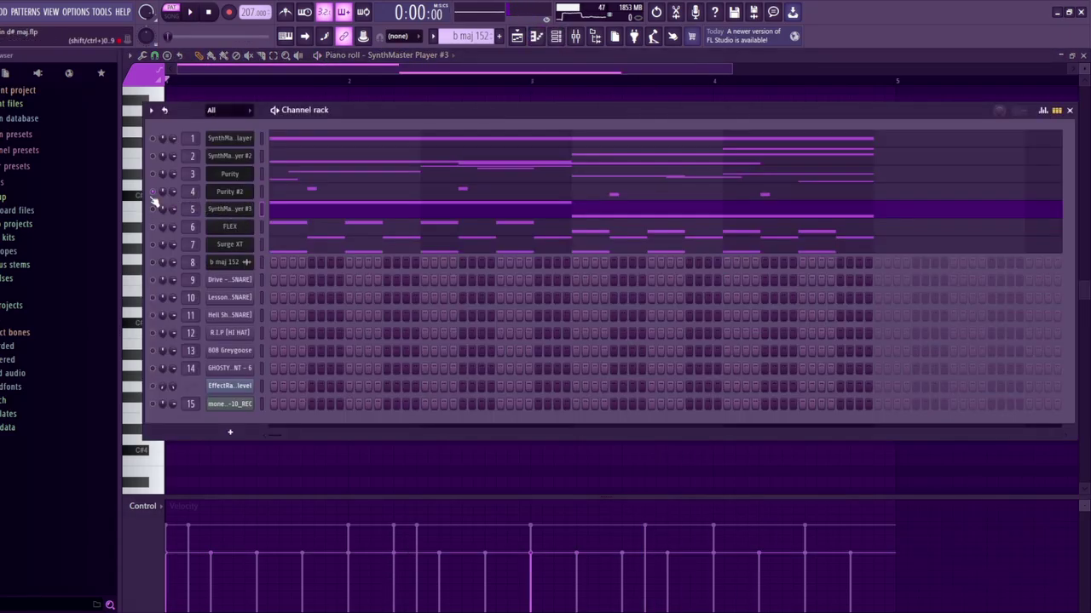
click(226, 223)
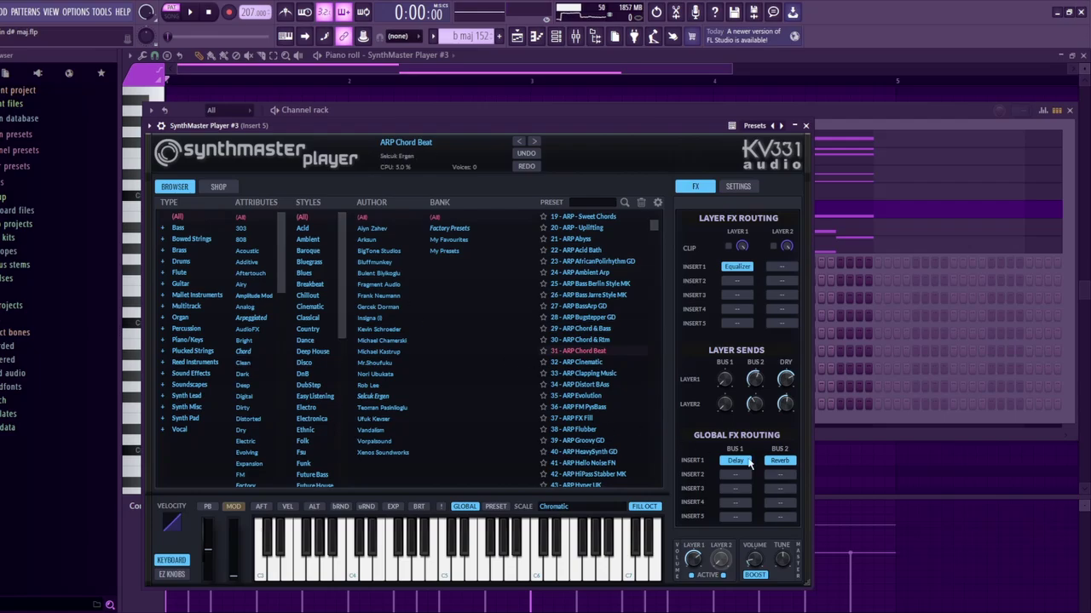
click(874, 475)
key(space)
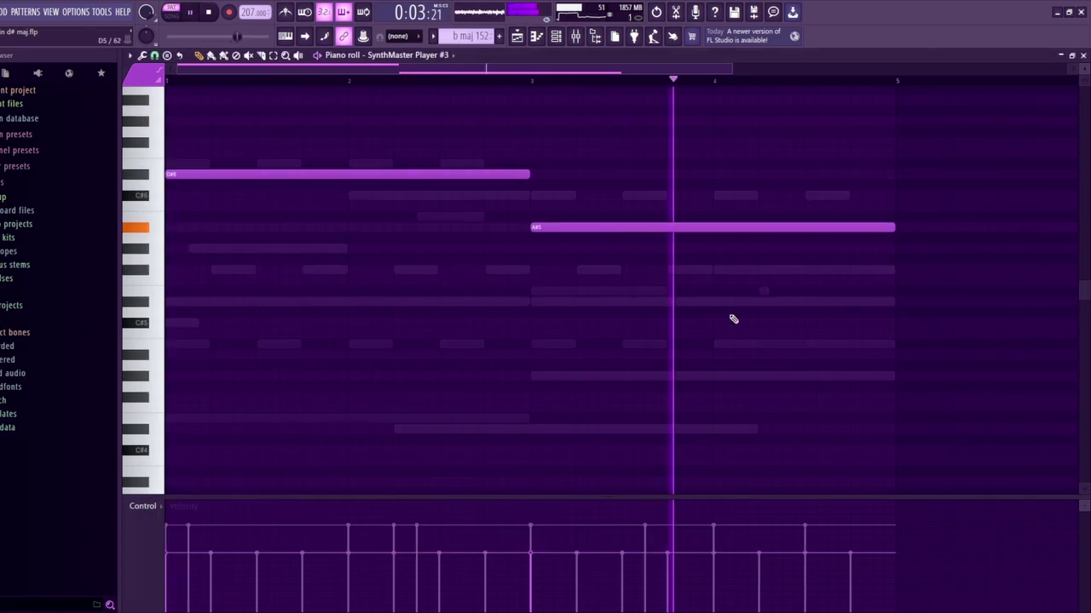
key(space)
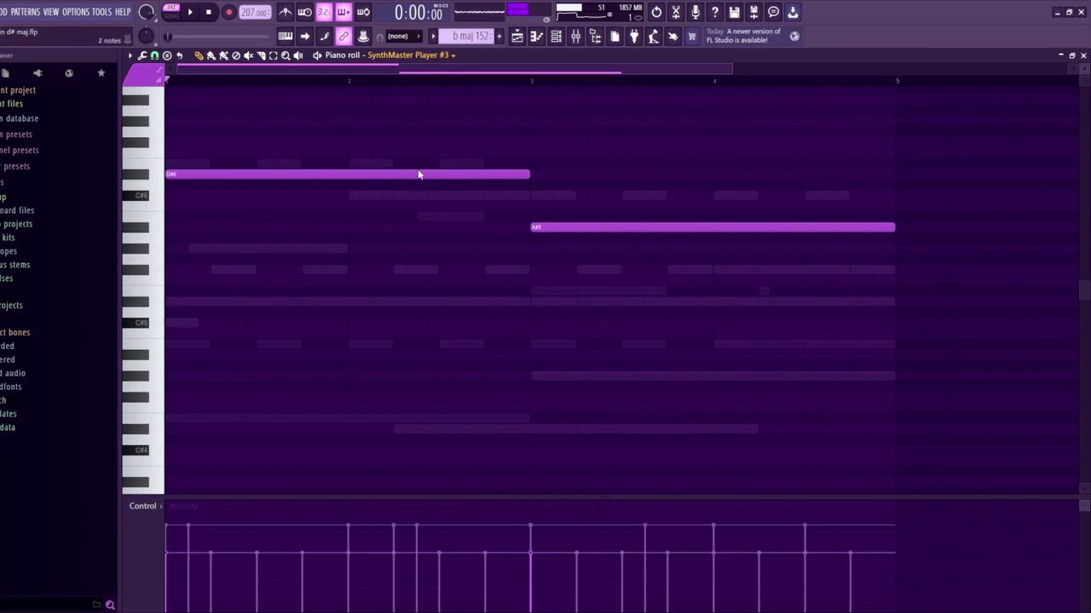
Look over the FLEX channel and play its notes solo in the piano roll
click(555, 36)
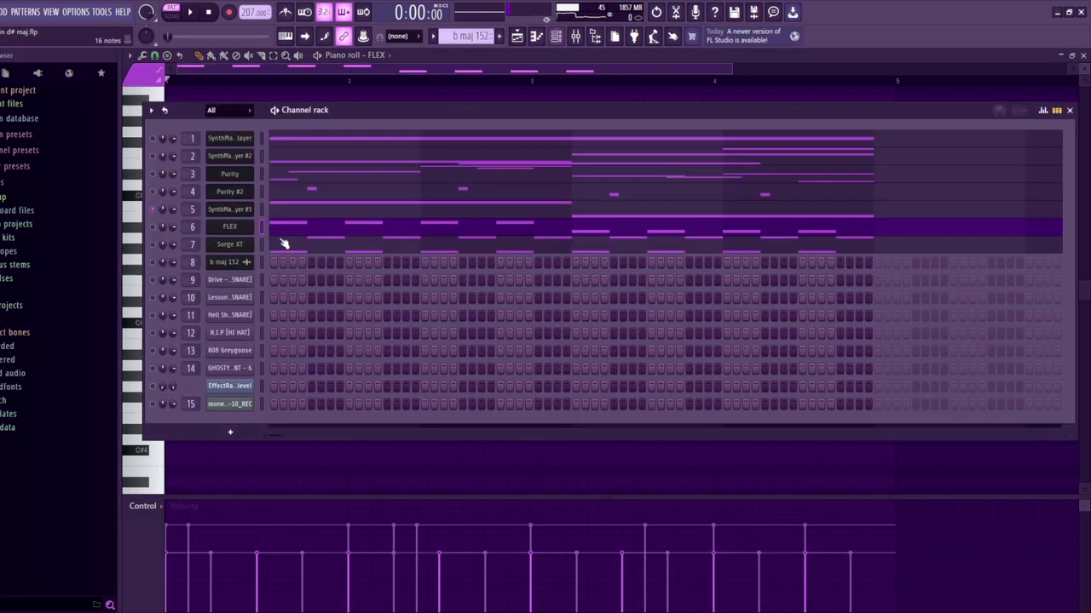
click(206, 227)
click(754, 142)
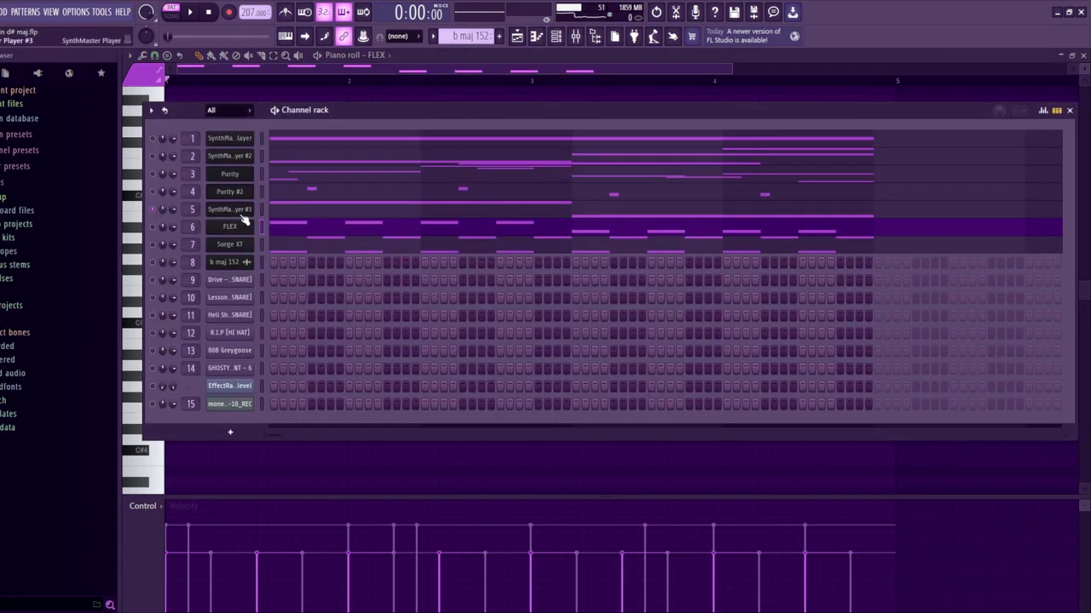
click(239, 244)
key(Escape)
key(Escape)
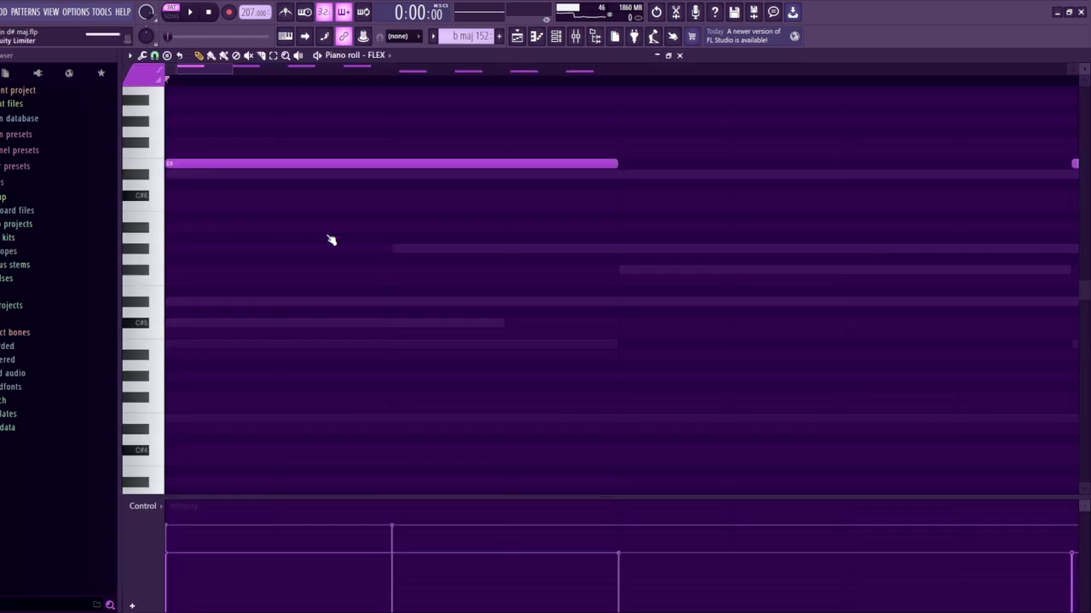
key(space)
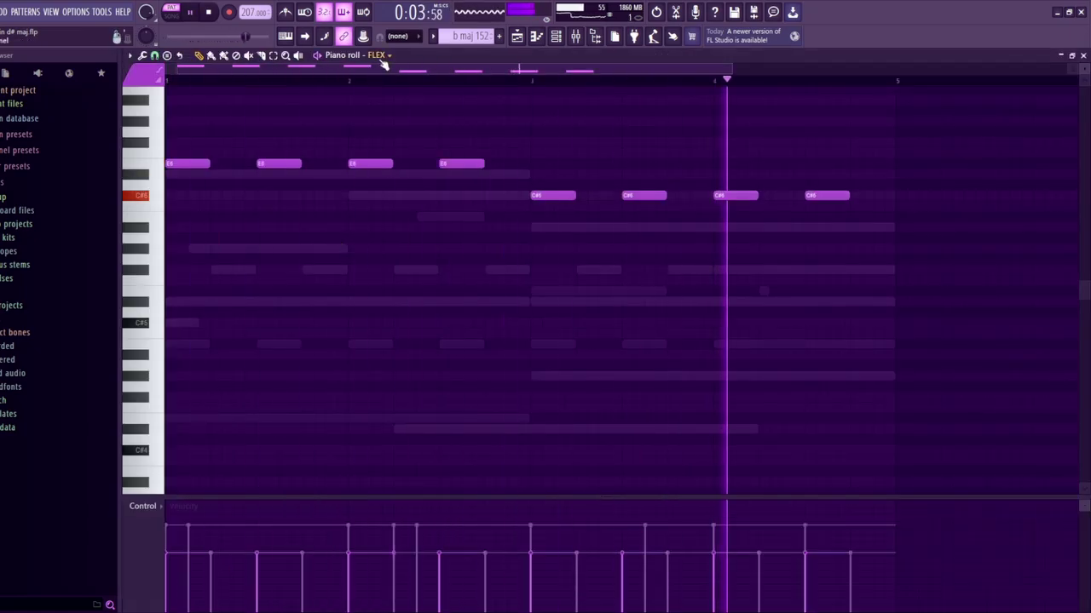
key(space)
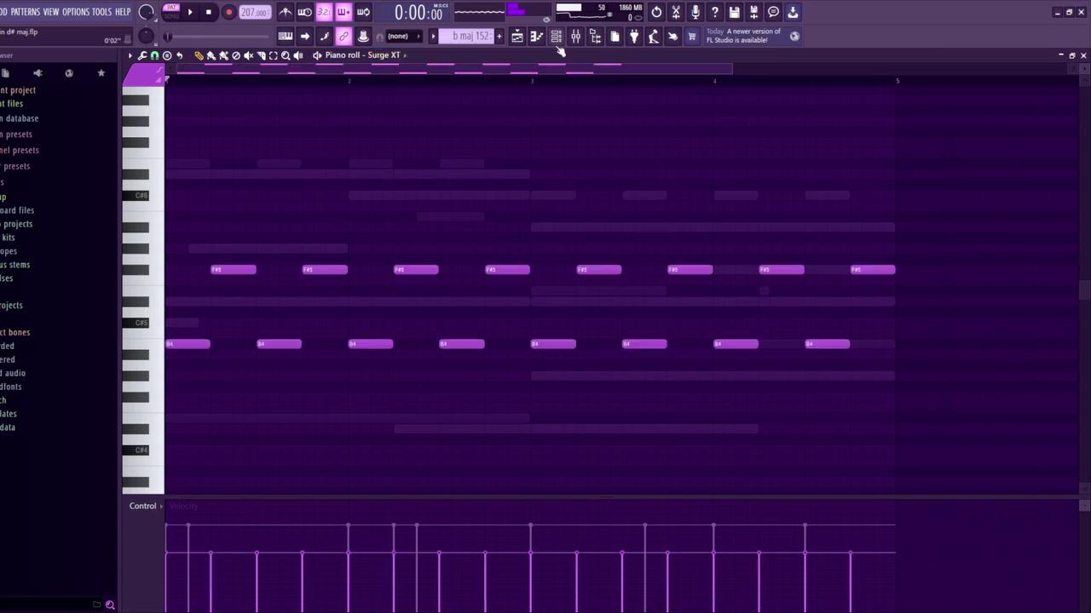
Inspect the Surge XT preset on channel 7 and play its notes solo in the piano roll
click(556, 36)
click(250, 247)
key(F6)
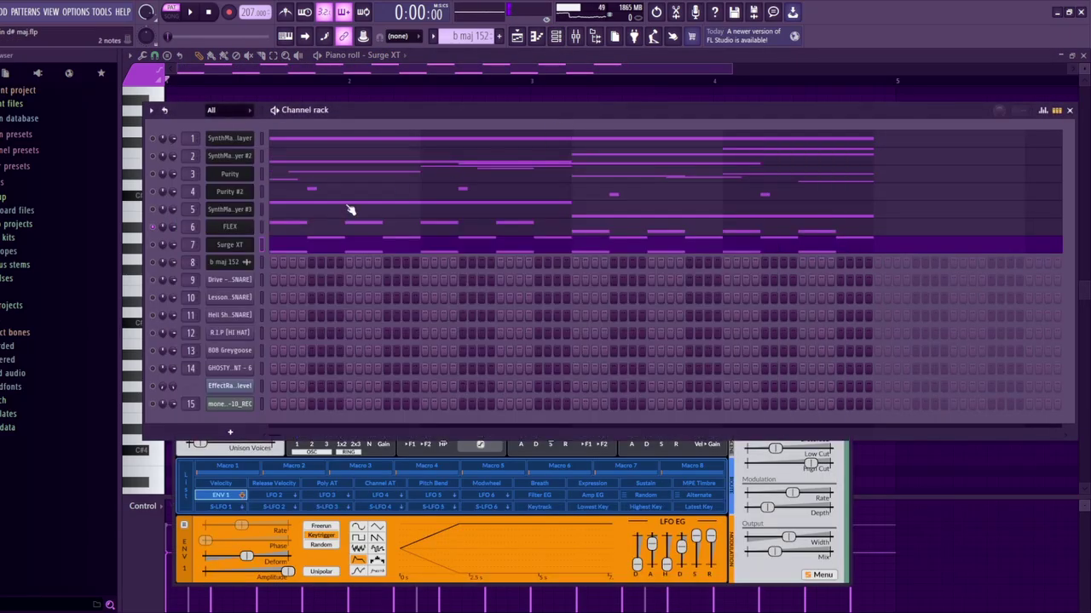
click(278, 245)
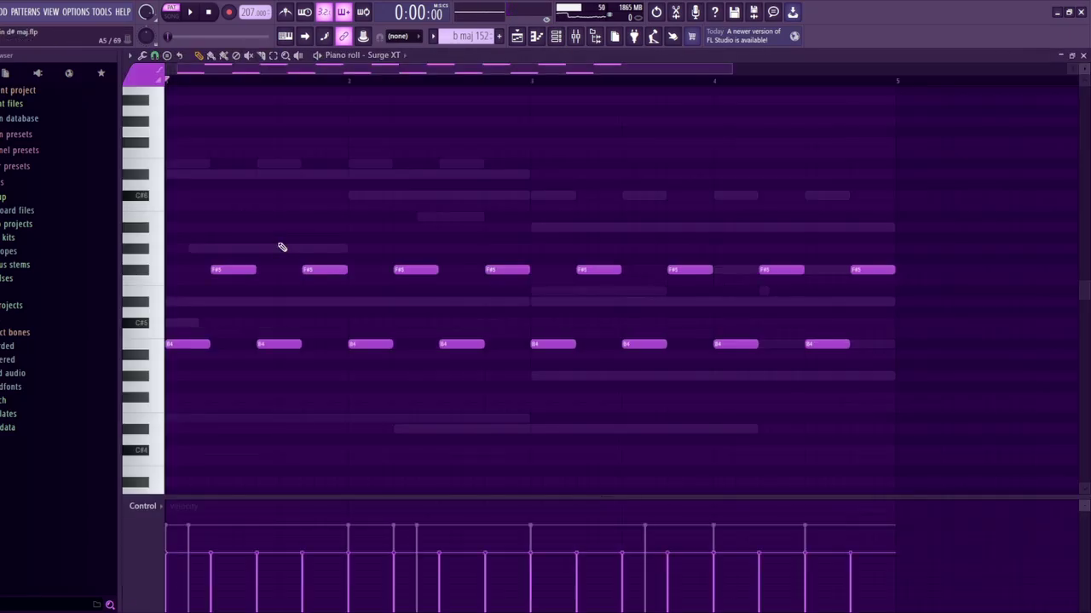
key(space)
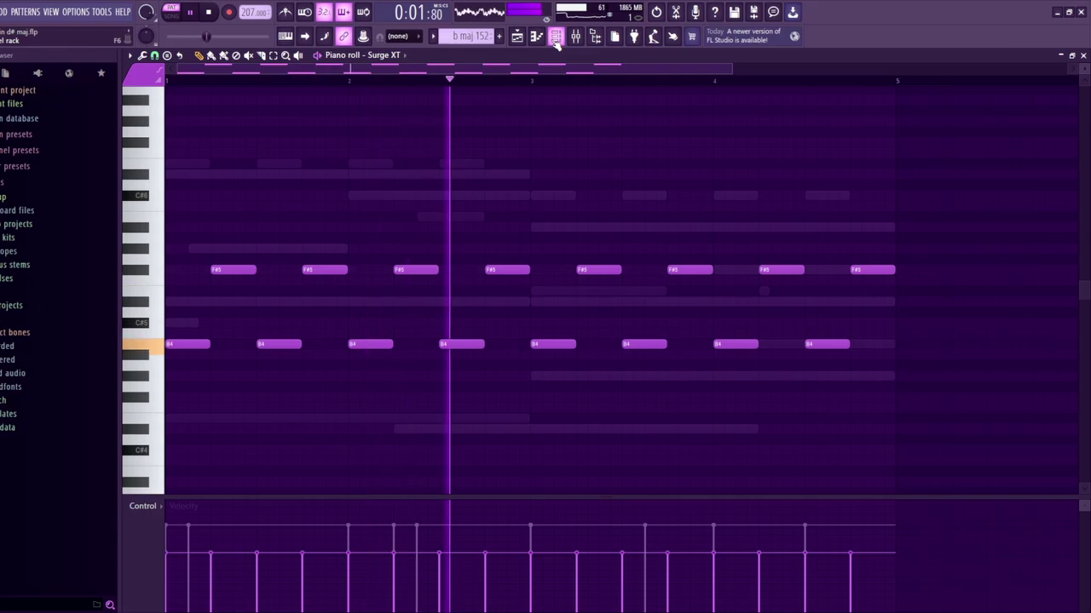
key(space)
Re-enable every channel in the rack and play all layers of the b maj 152 melody together
key(F6)
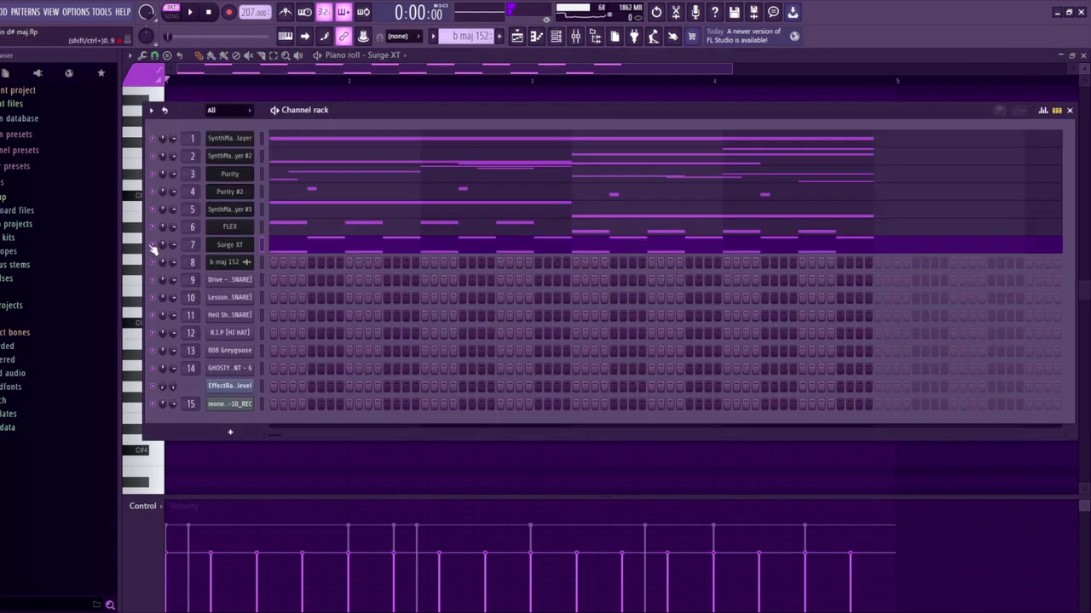
key(F6)
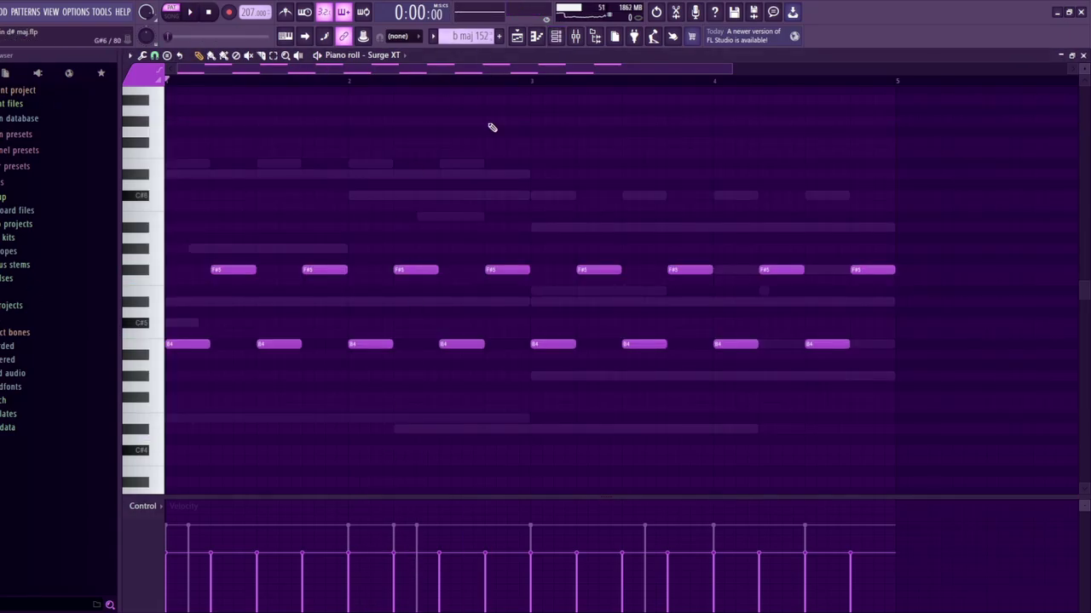
key(Down)
key(space)
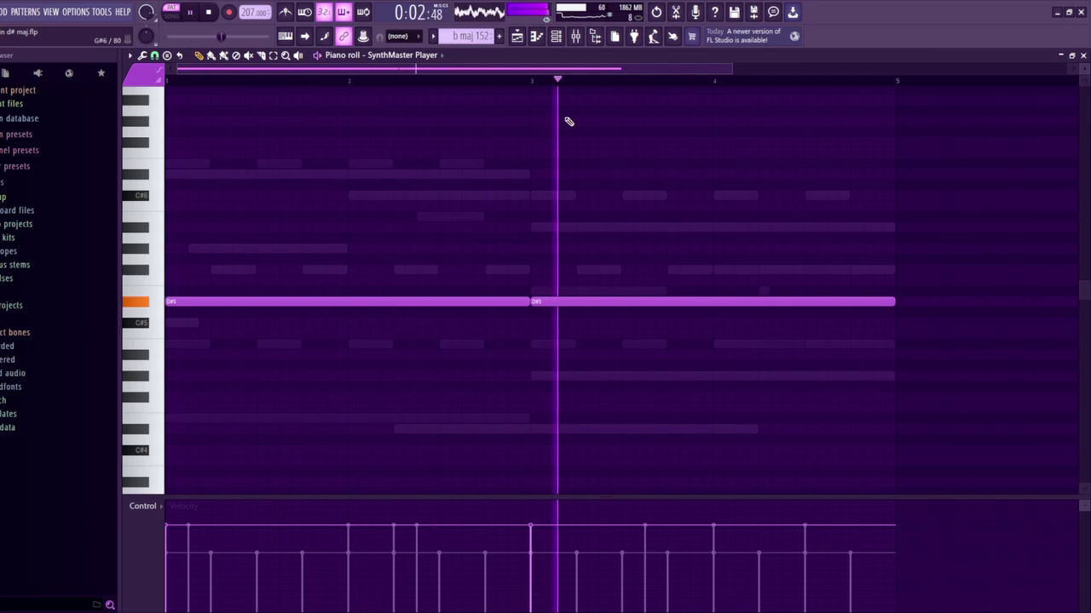
key(space)
Set the tempo to 152 BPM and play the full b maj 152 melody pattern
key(F9)
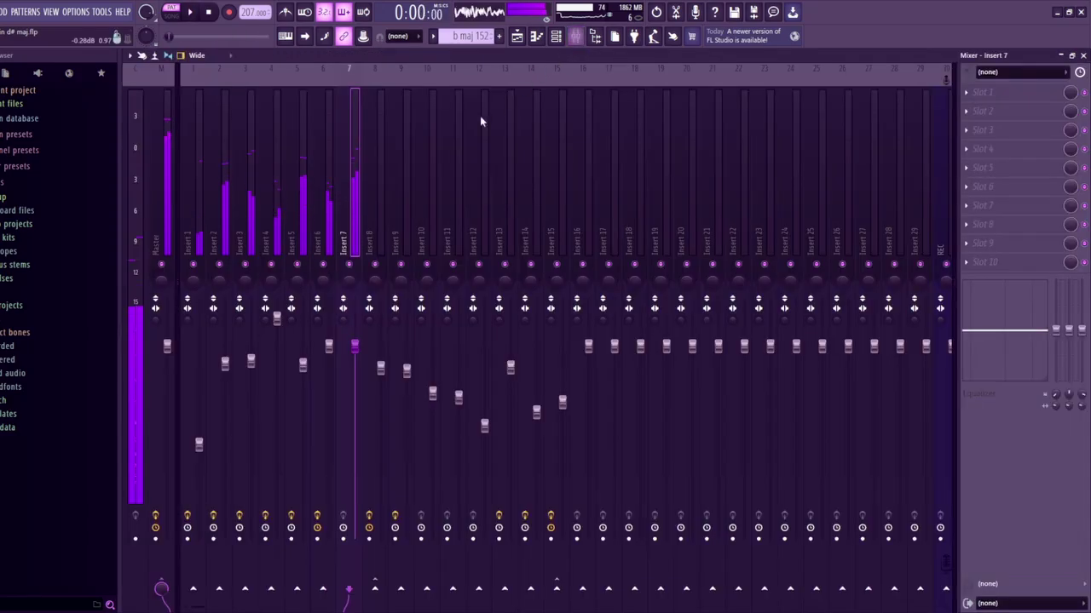
click(557, 38)
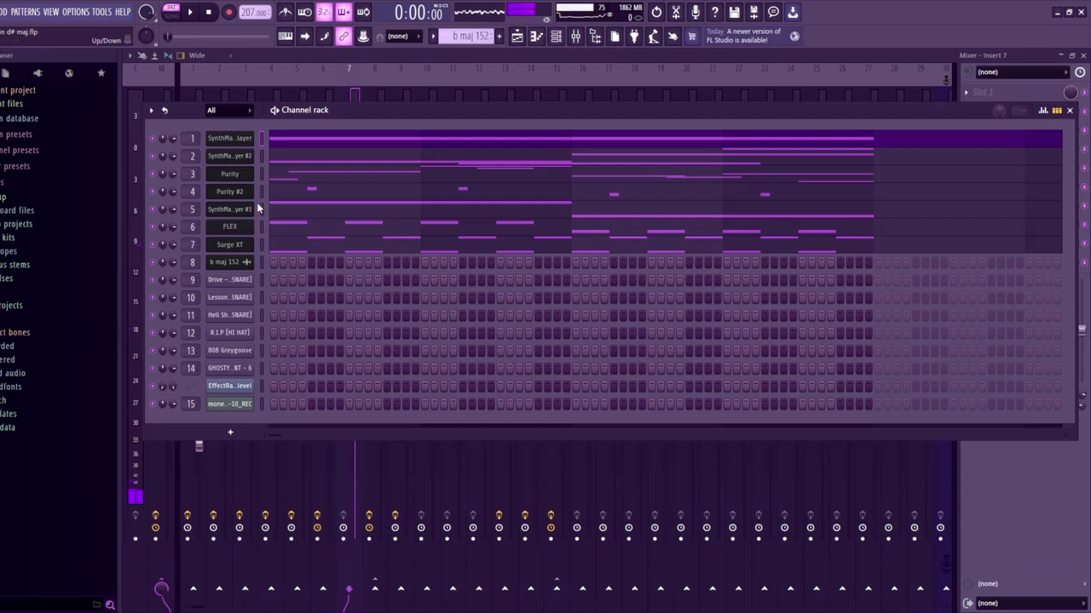
key(F6)
key(F5)
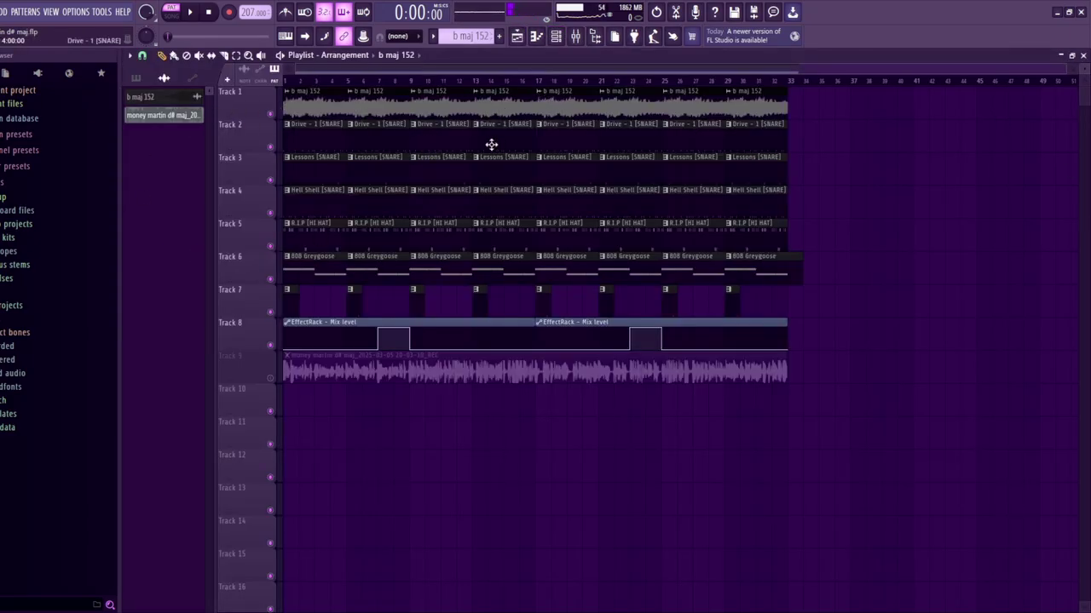
click(136, 78)
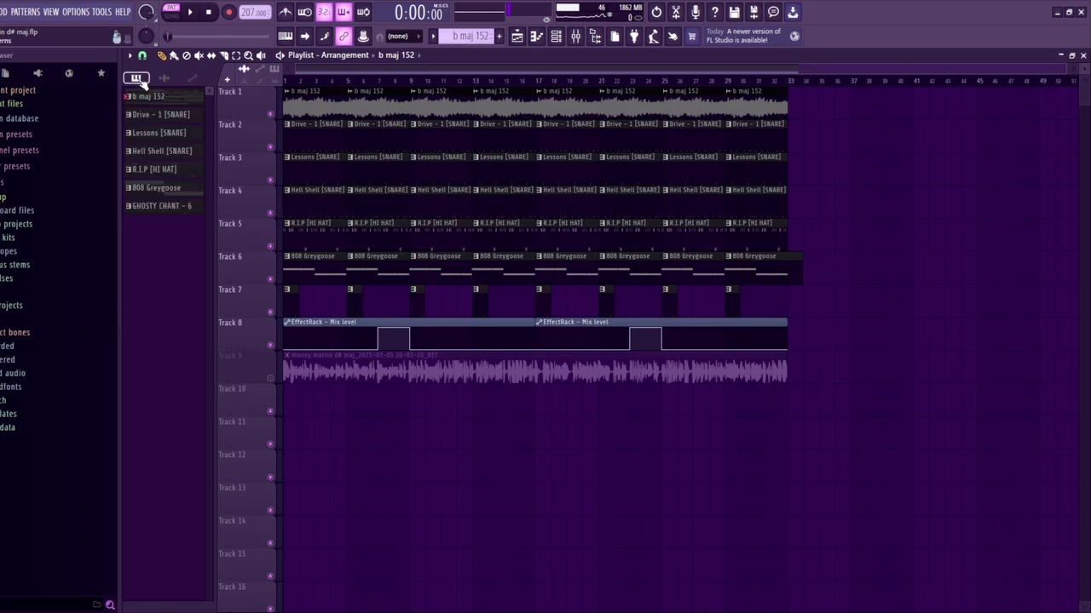
click(556, 36)
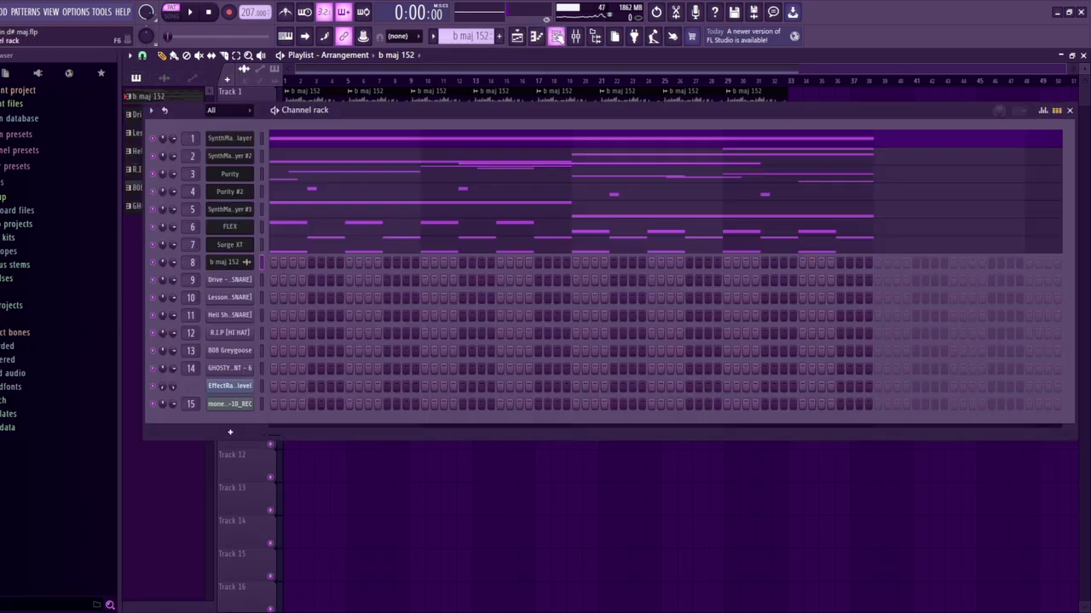
click(536, 36)
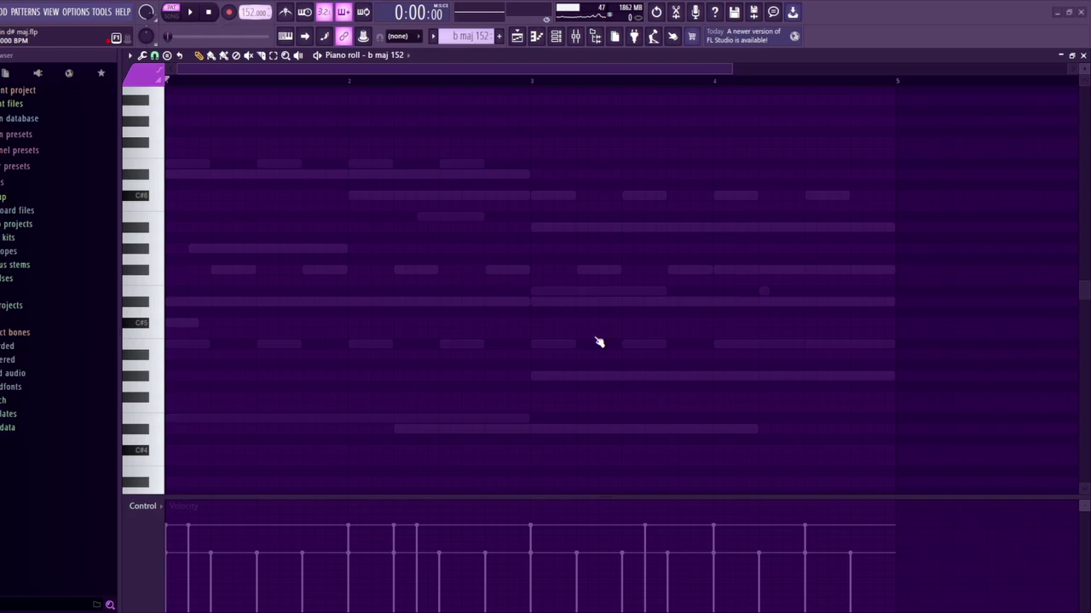
key(space)
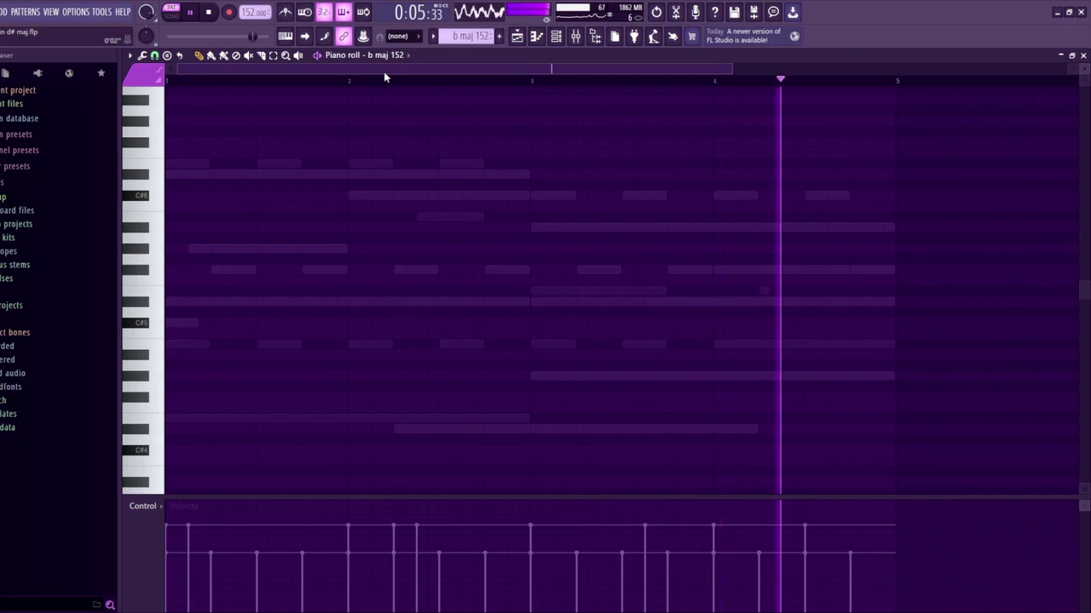
key(space)
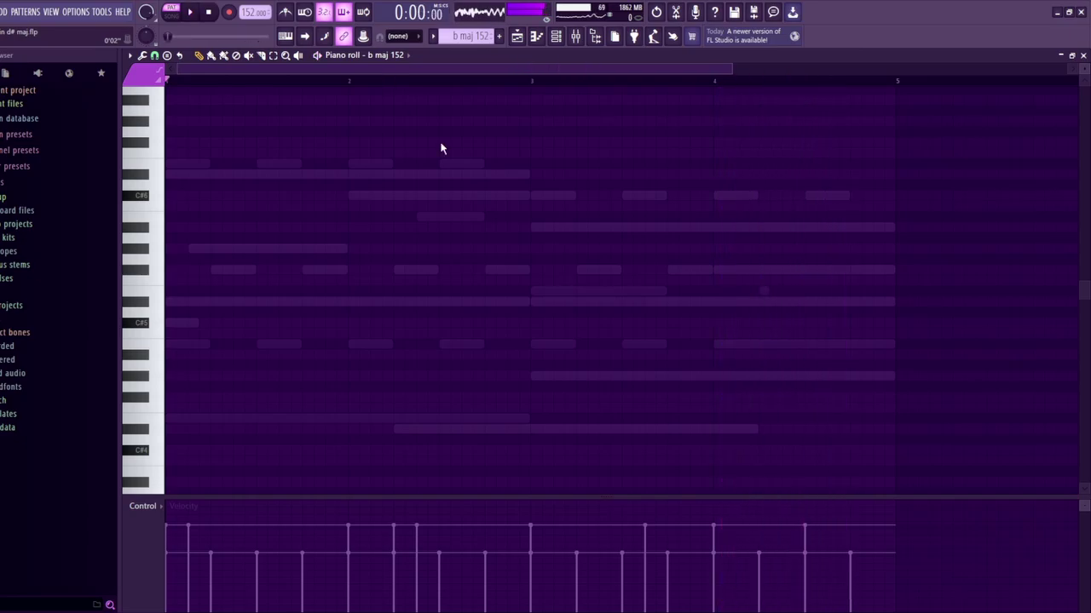
Review the b maj 152 audio clip's sample settings, and play it with only Tracks 1 and 8 active
click(518, 37)
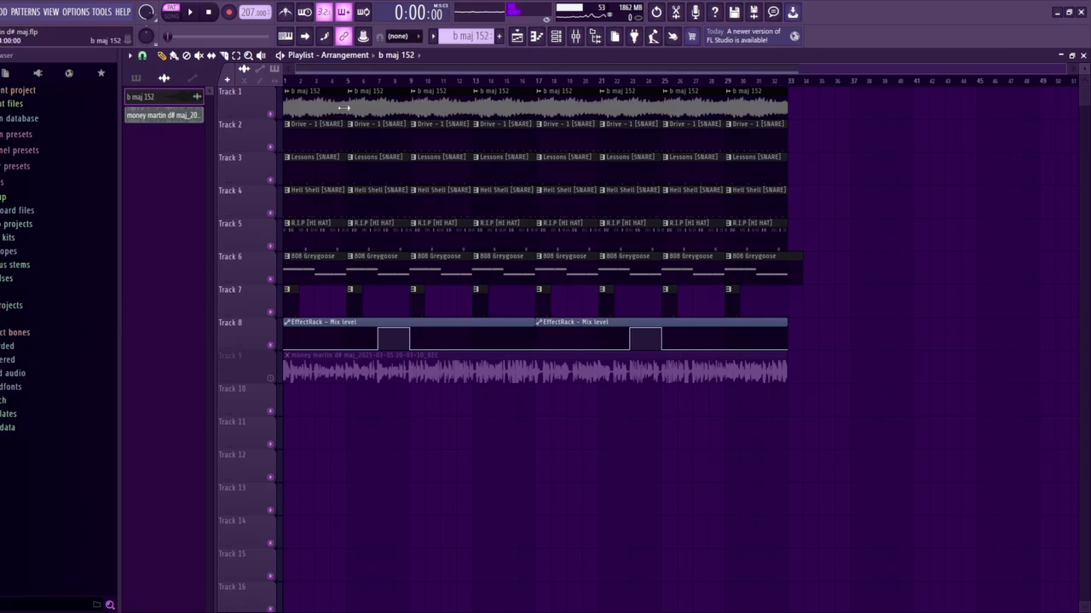
double_click(291, 113)
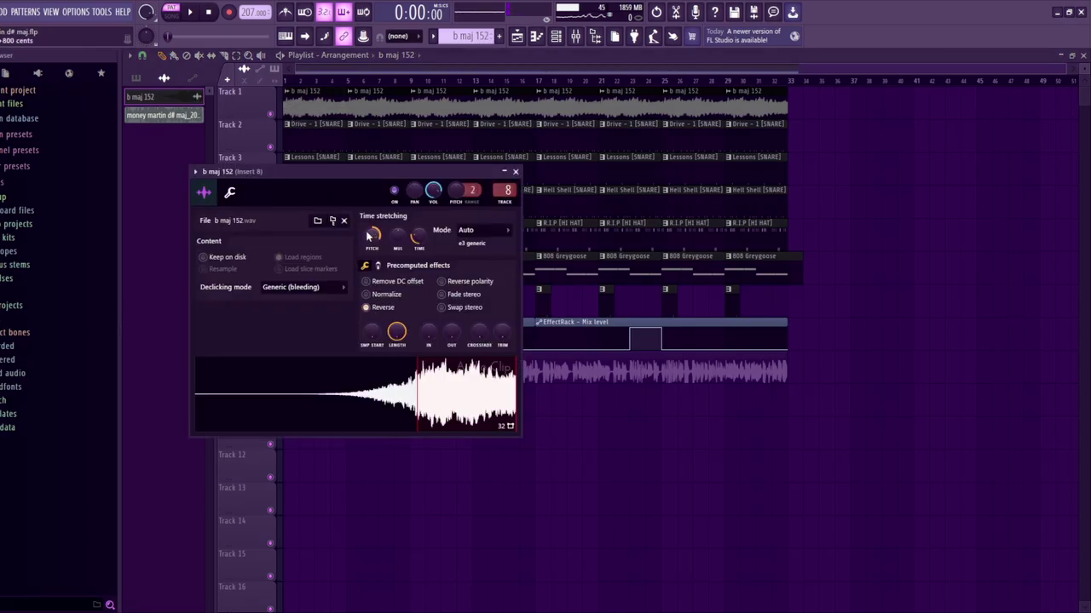
key(Escape)
right_click(270, 113)
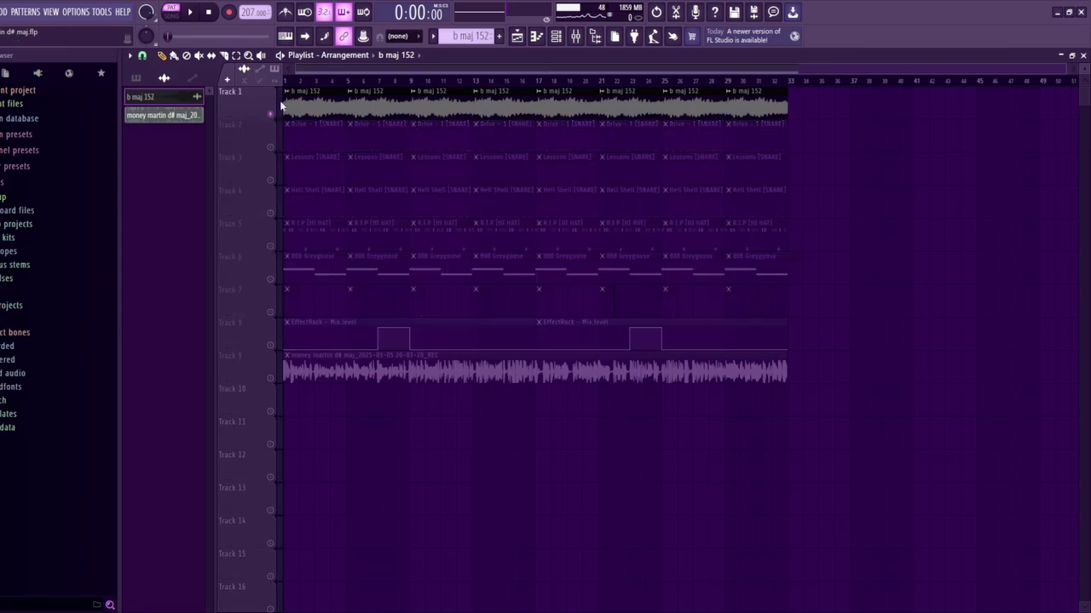
click(270, 345)
key(space)
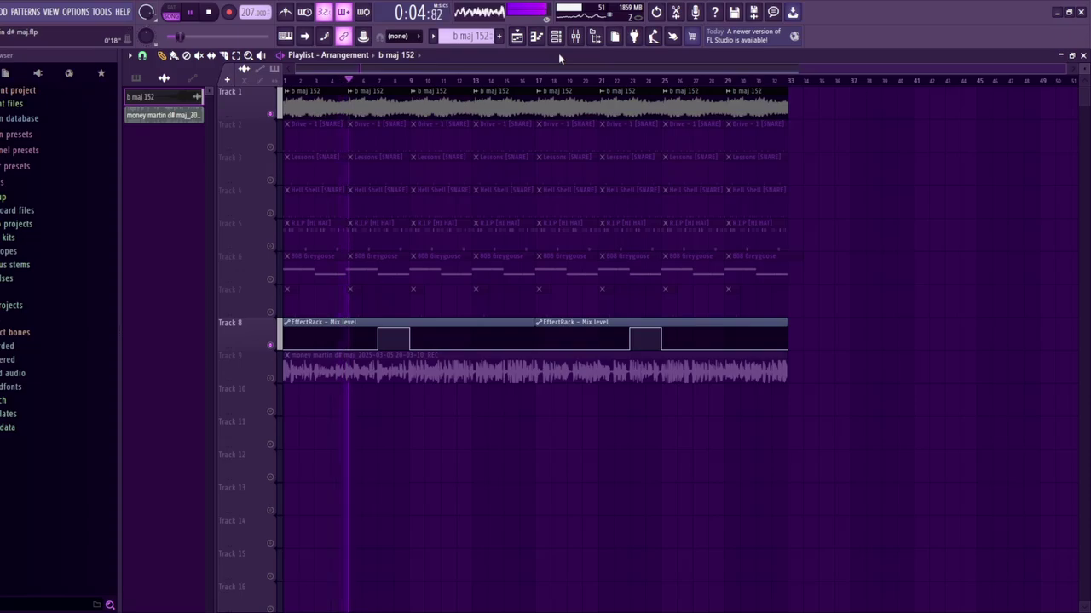
key(space)
Review Insert 8's compressor, EQ, EffectRack, ValhallaVintageVerb and Fruity Delay 3, and play the melody with the insert's effects bypassed
key(F9)
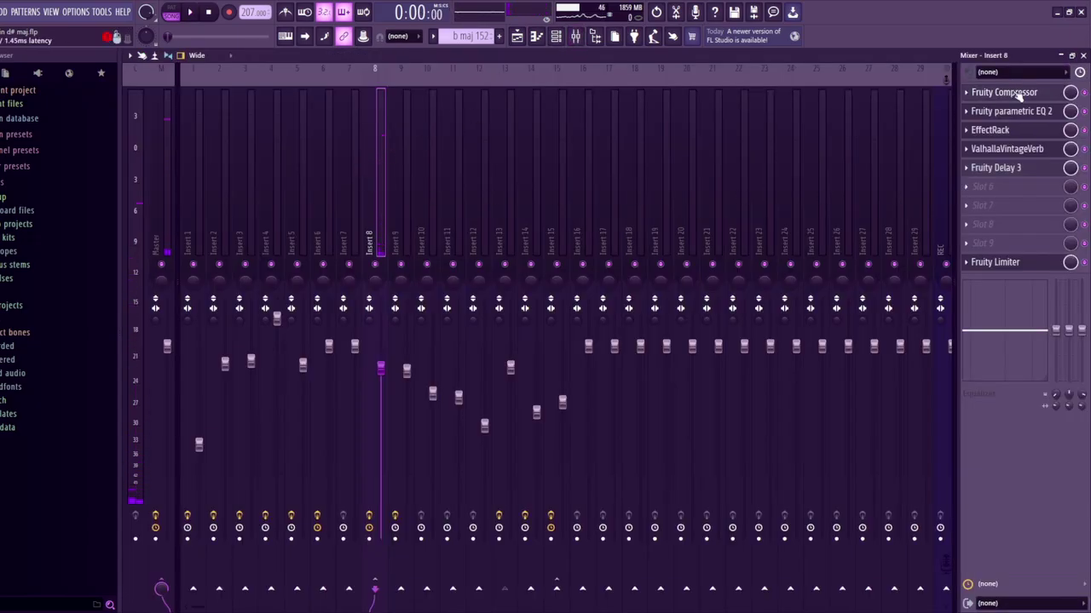
click(1011, 92)
click(1020, 111)
click(1017, 130)
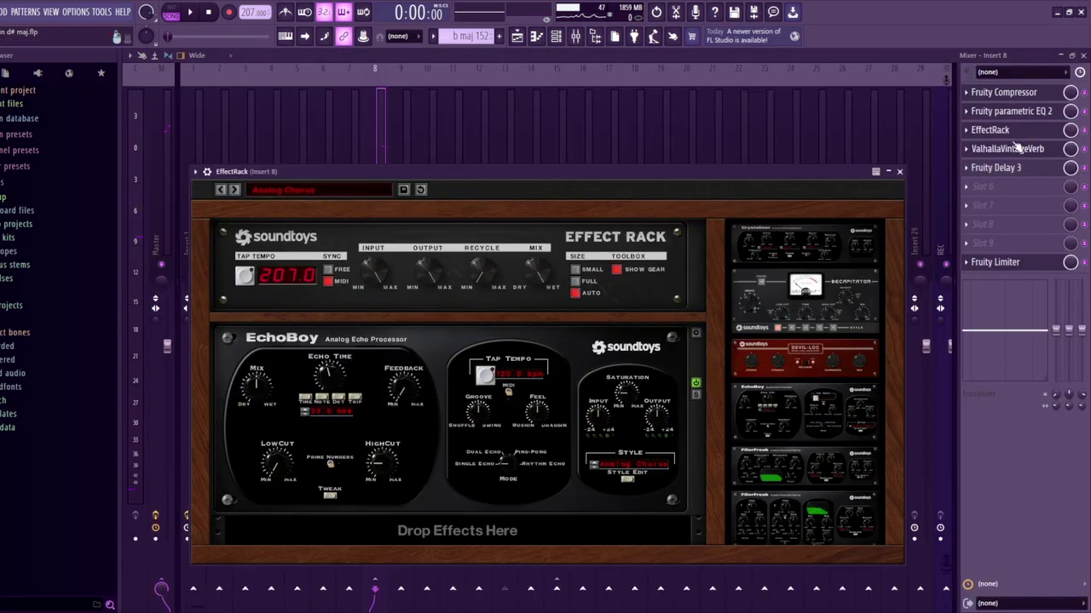
click(1018, 148)
click(1007, 168)
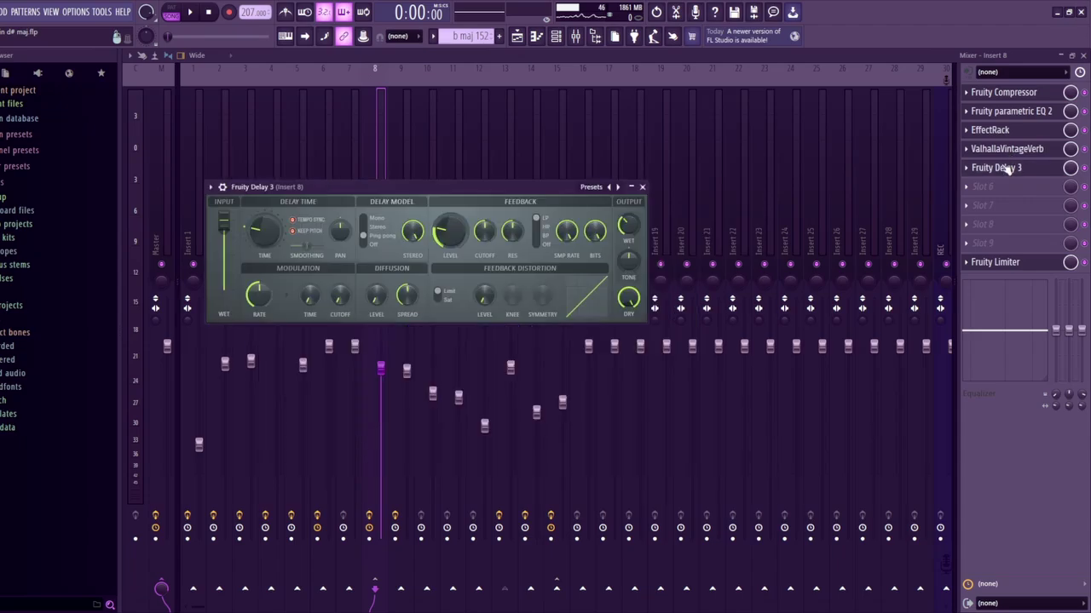
click(1008, 169)
click(1008, 169)
key(Escape)
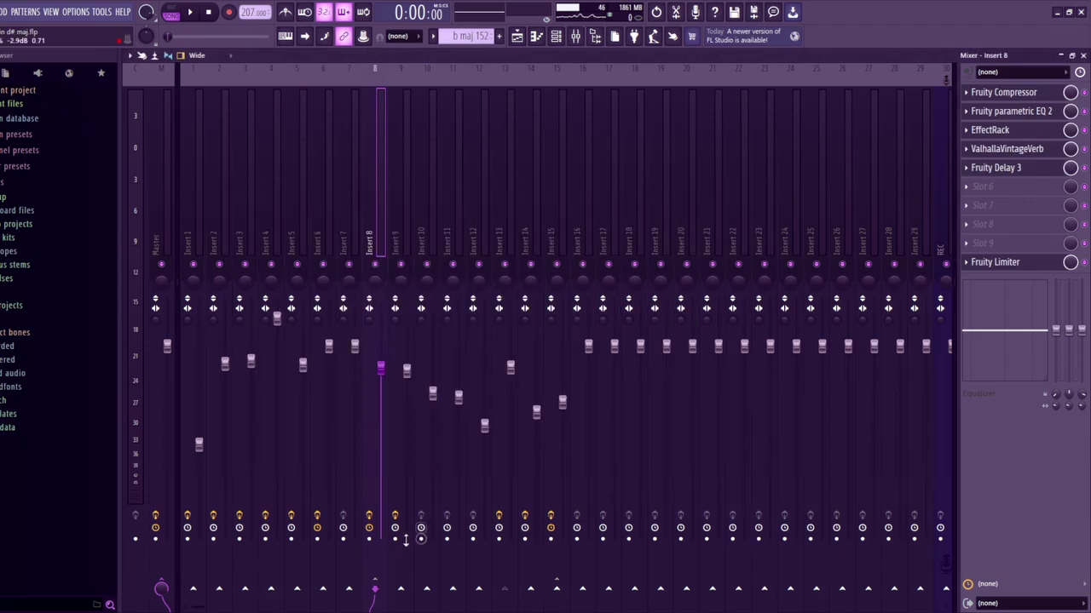
key(space)
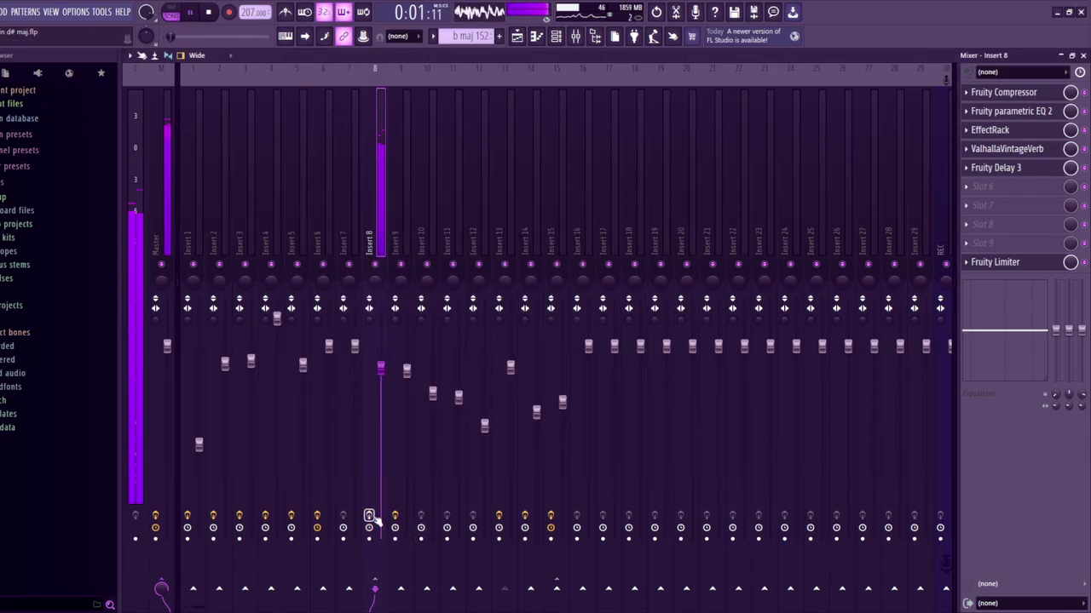
key(space)
Reopen the b maj 152 clip's sample settings and play the clip with its time-stretching pitch reset
click(536, 36)
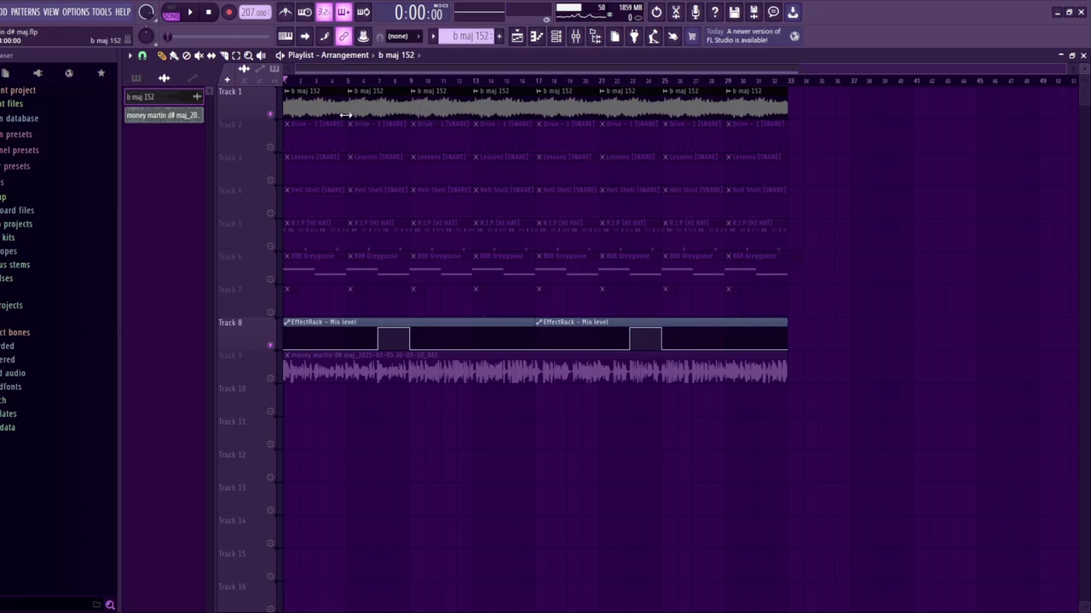
double_click(317, 106)
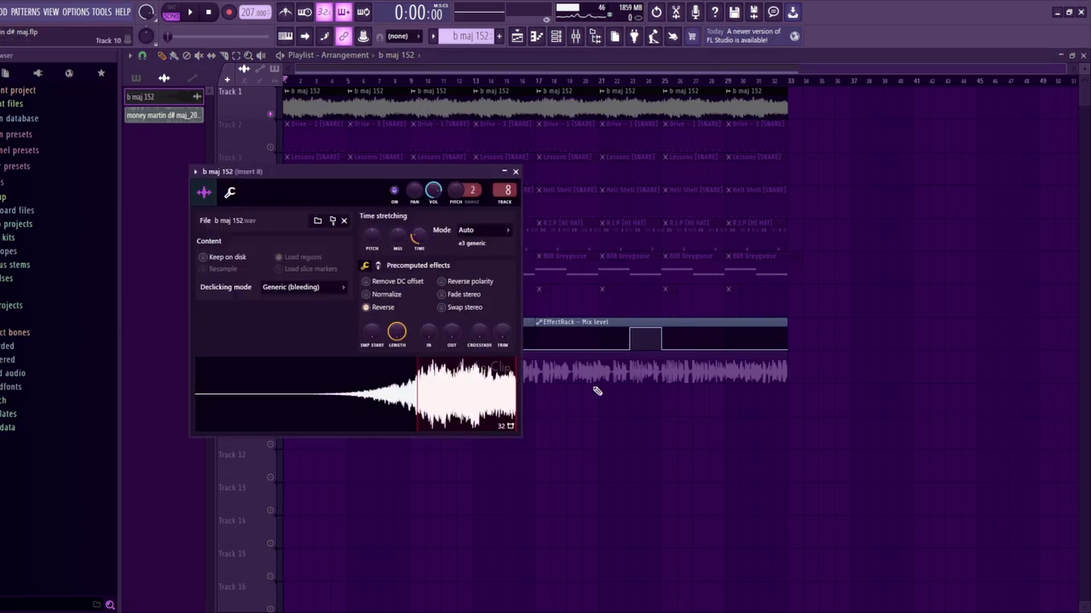
key(space)
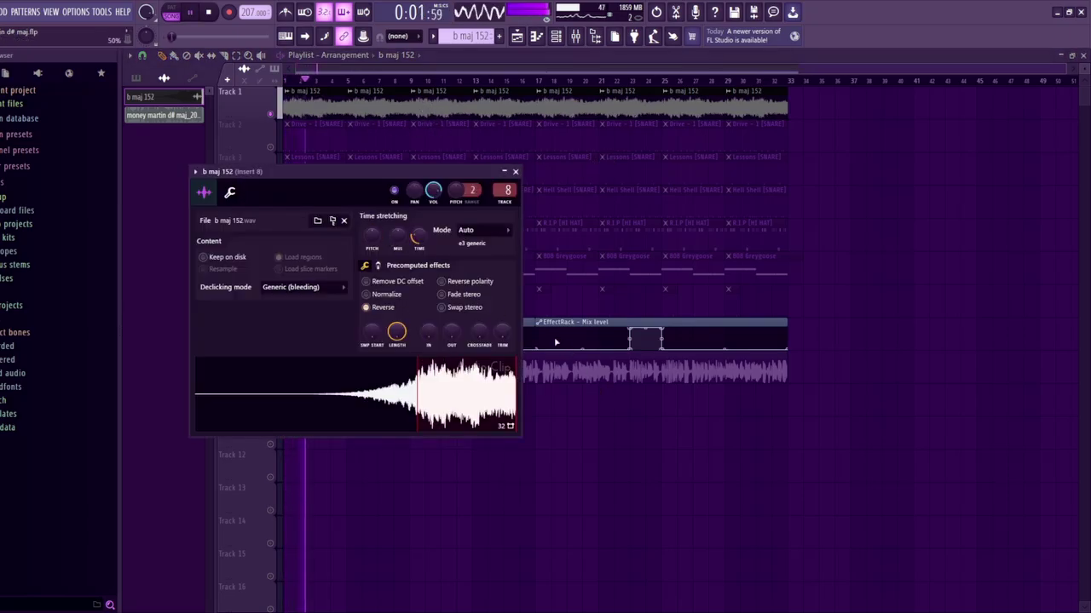
key(space)
click(516, 171)
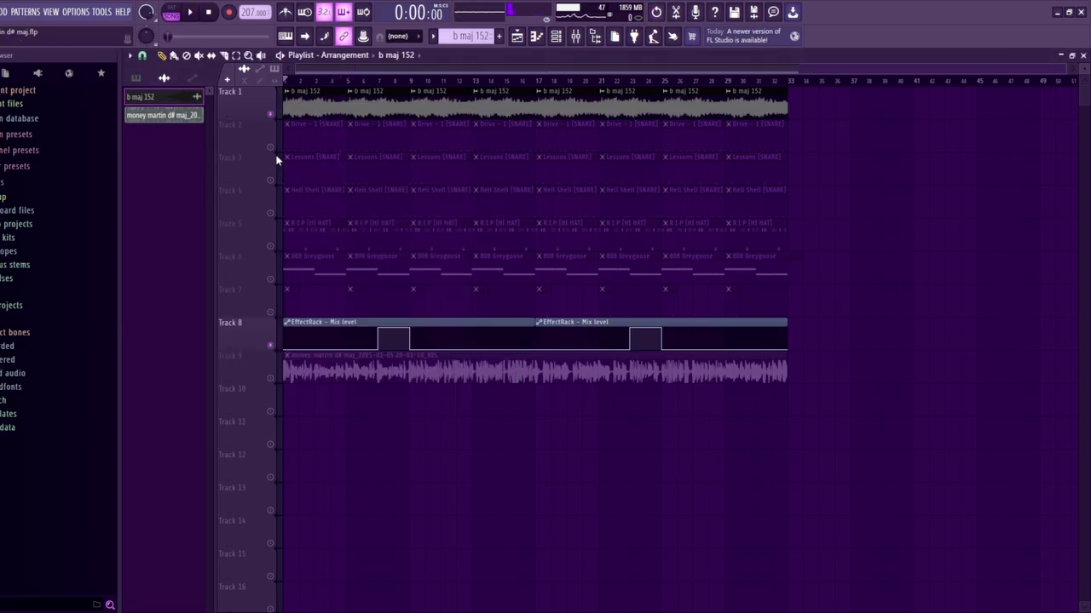
Isolate Tracks 2 to 8 and play the drum, 808 and chant patterns, viewing the opening bars up close
right_click(270, 146)
click(270, 179)
click(270, 213)
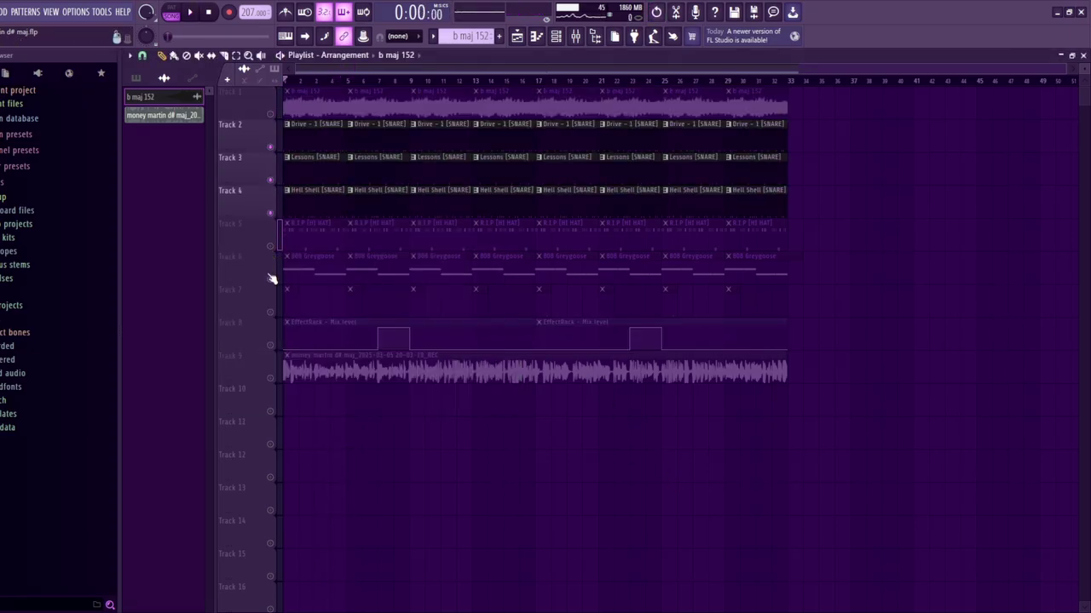
click(270, 279)
click(270, 312)
click(270, 246)
click(270, 345)
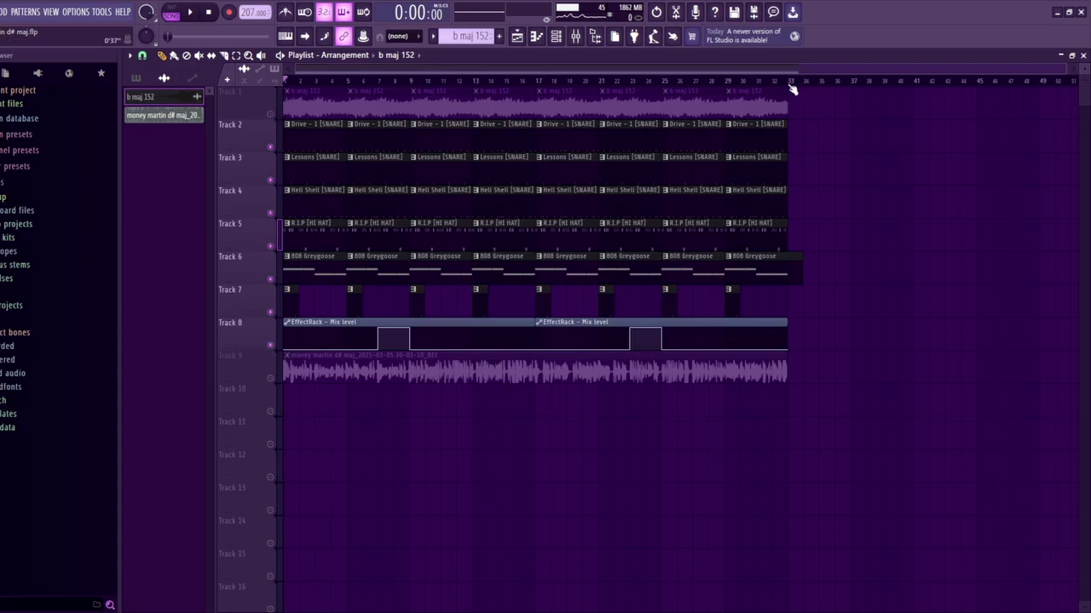
key(space)
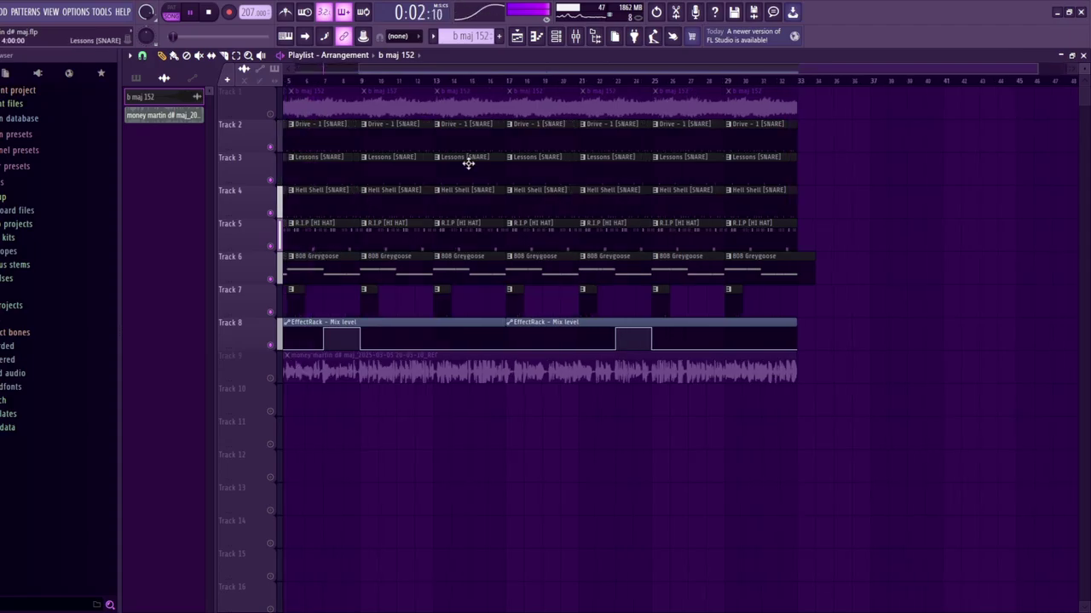
scroll(385, 66, up, 4)
scroll(384, 66, up, 4)
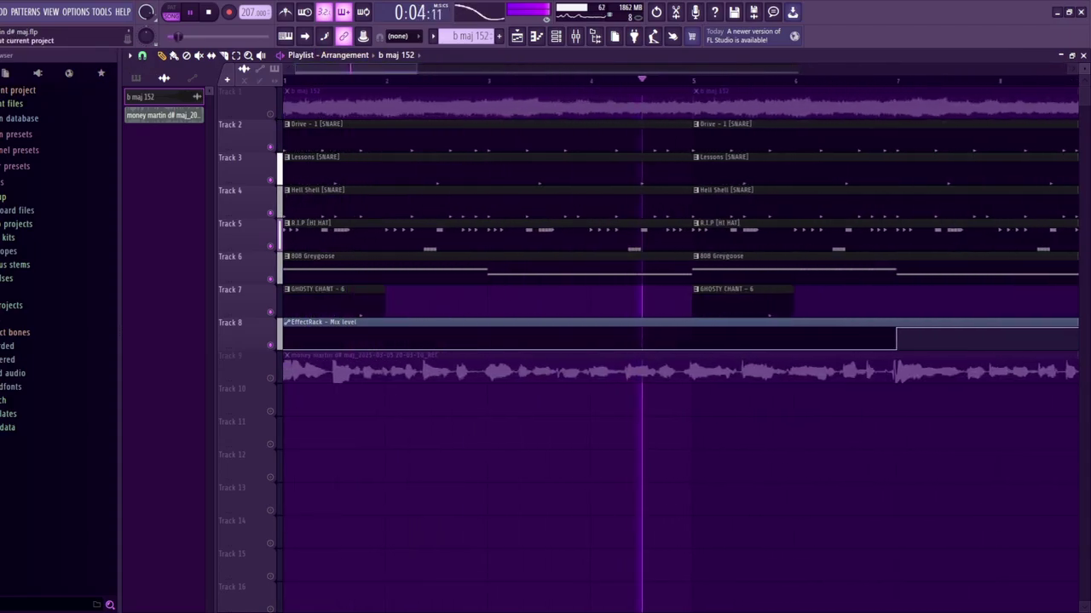
key(space)
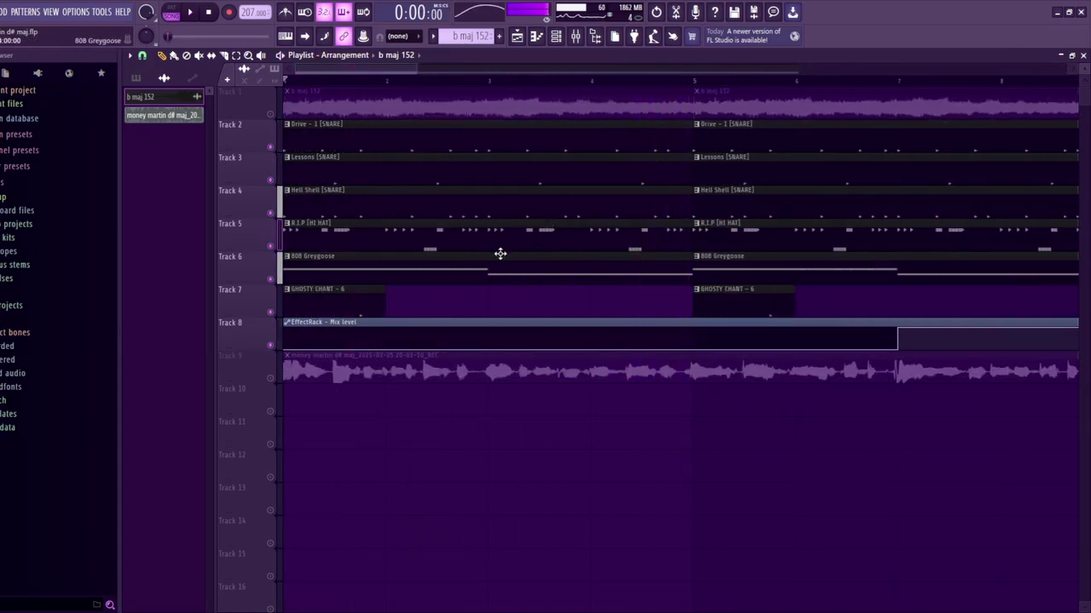
Select the Drive - 1 [SNARE] pattern in the playlist and unmute all the playlist tracks
click(436, 139)
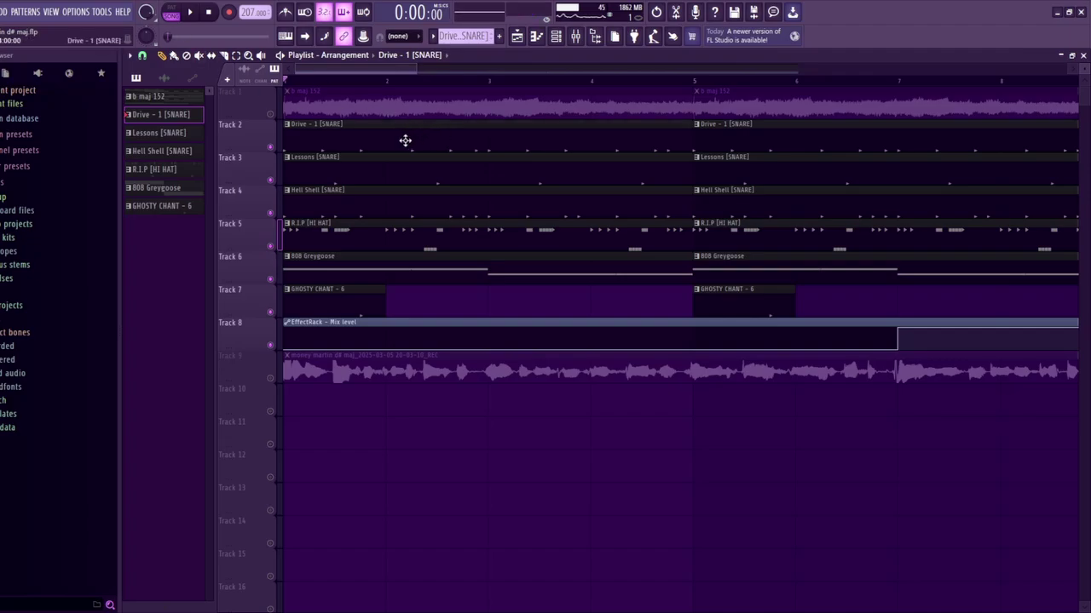
double_click(406, 140)
click(517, 35)
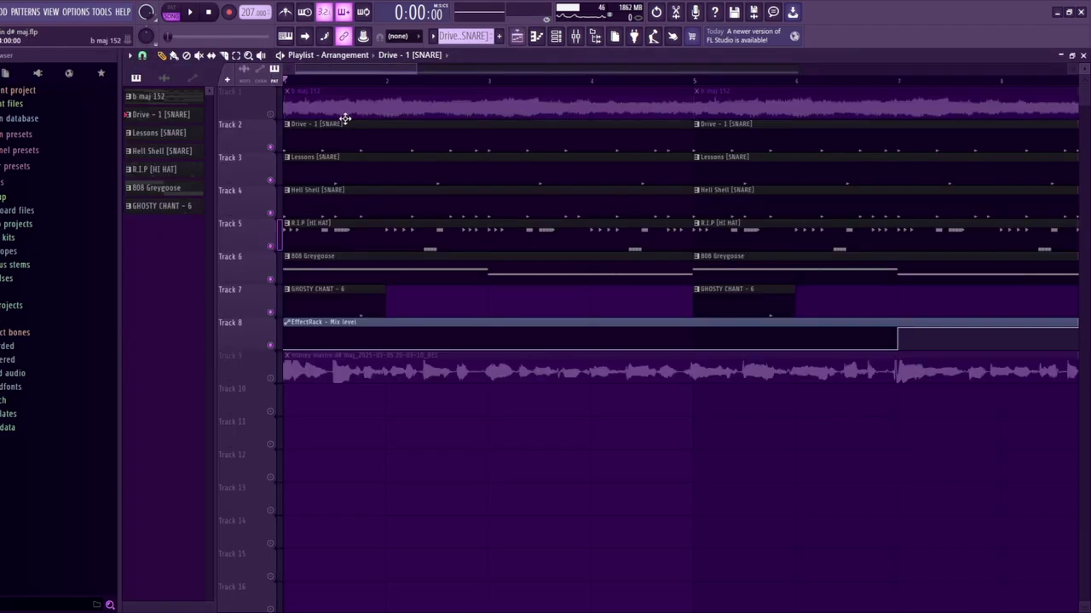
click(272, 148)
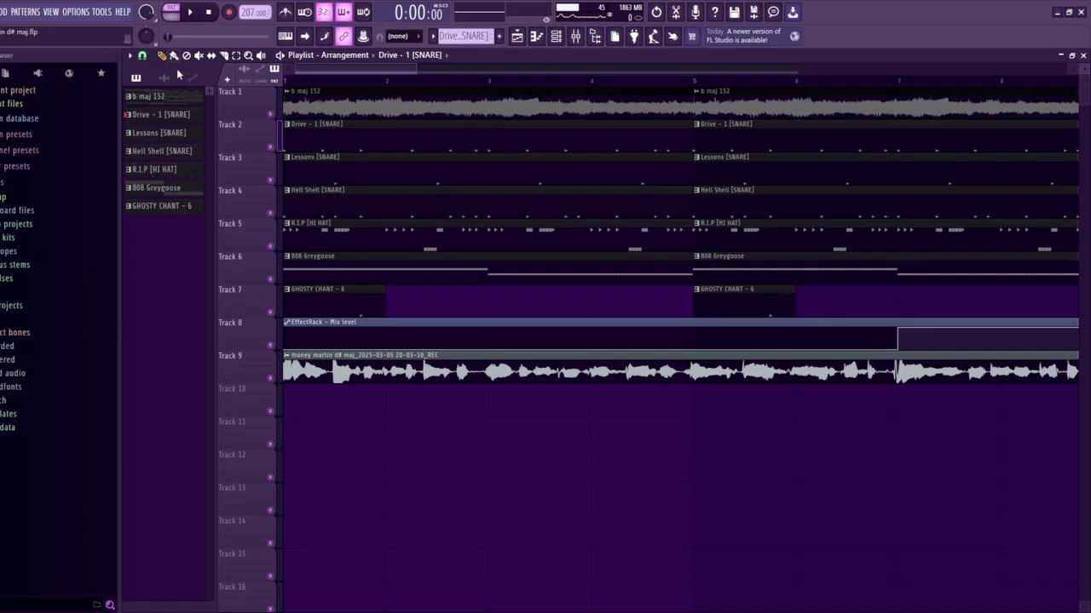
Play the Drive - 1 [SNARE] pattern in the piano roll and view the effects on mixer Insert 9
key(F7)
key(space)
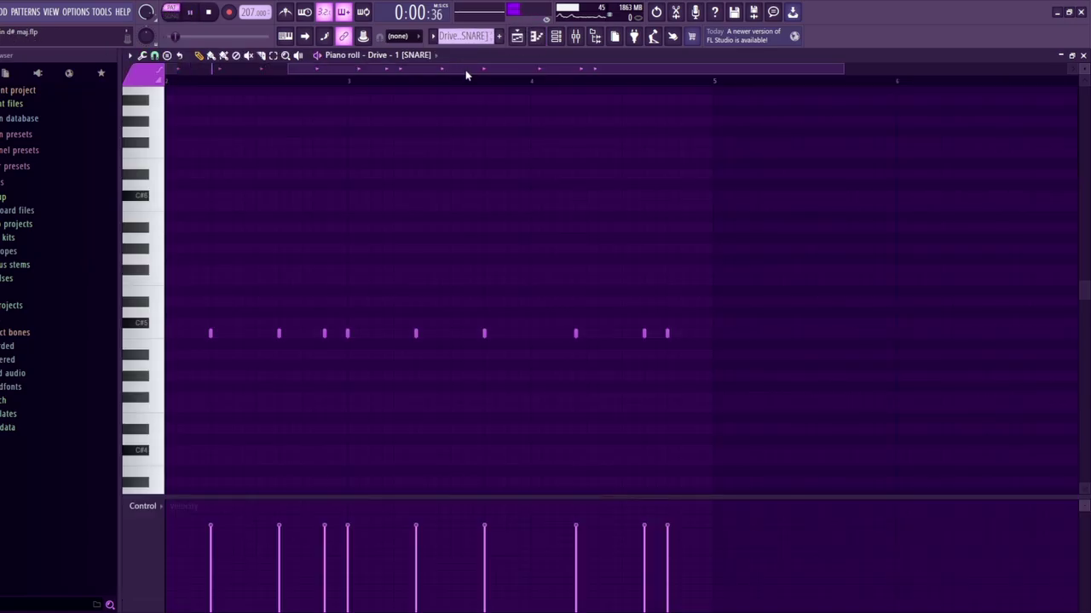
key(space)
click(574, 37)
click(406, 195)
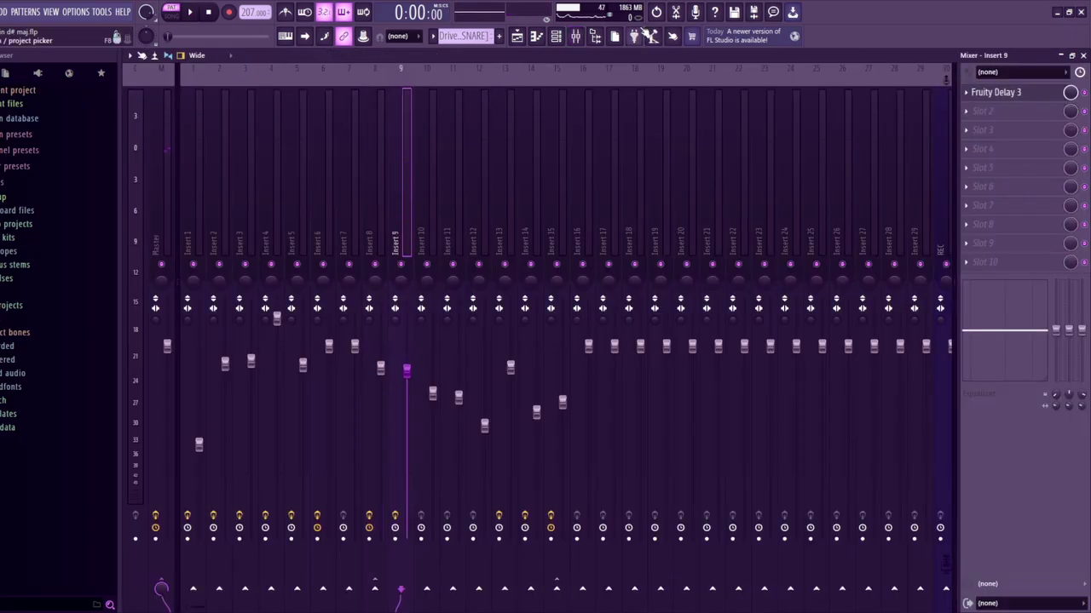
Review the Lessons [SNARE] notes in the piano roll and play the Hell Shell [SNARE] pattern
click(536, 36)
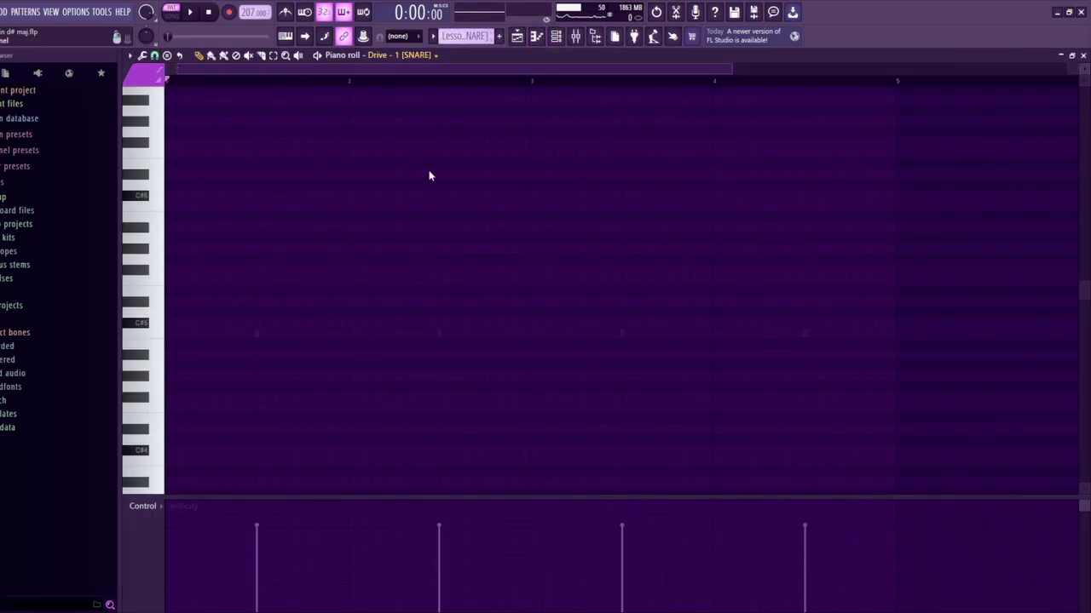
key(space)
key(space)
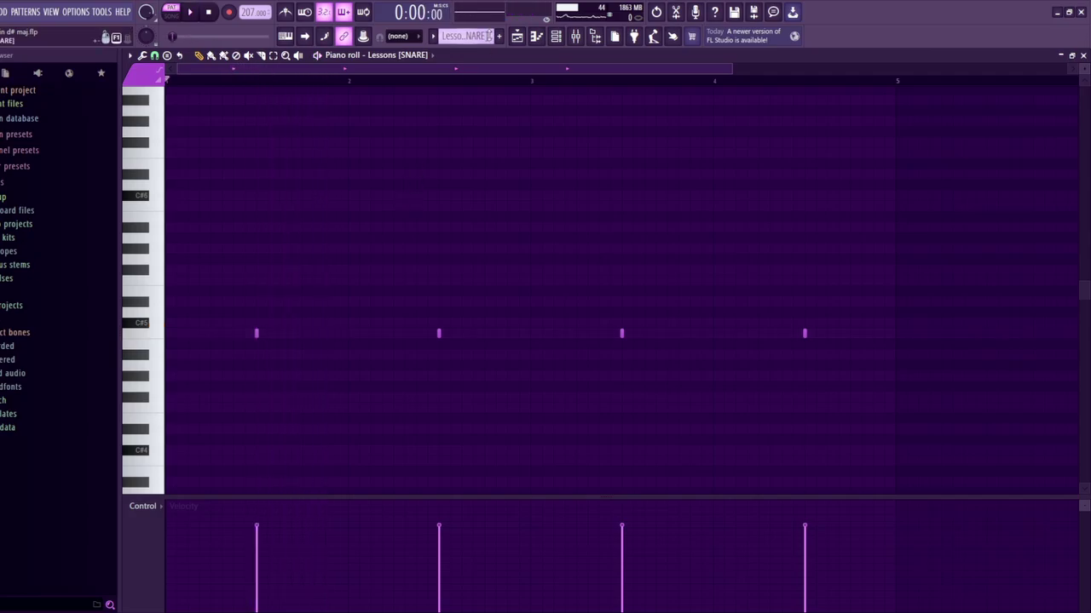
scroll(465, 35, down, 1)
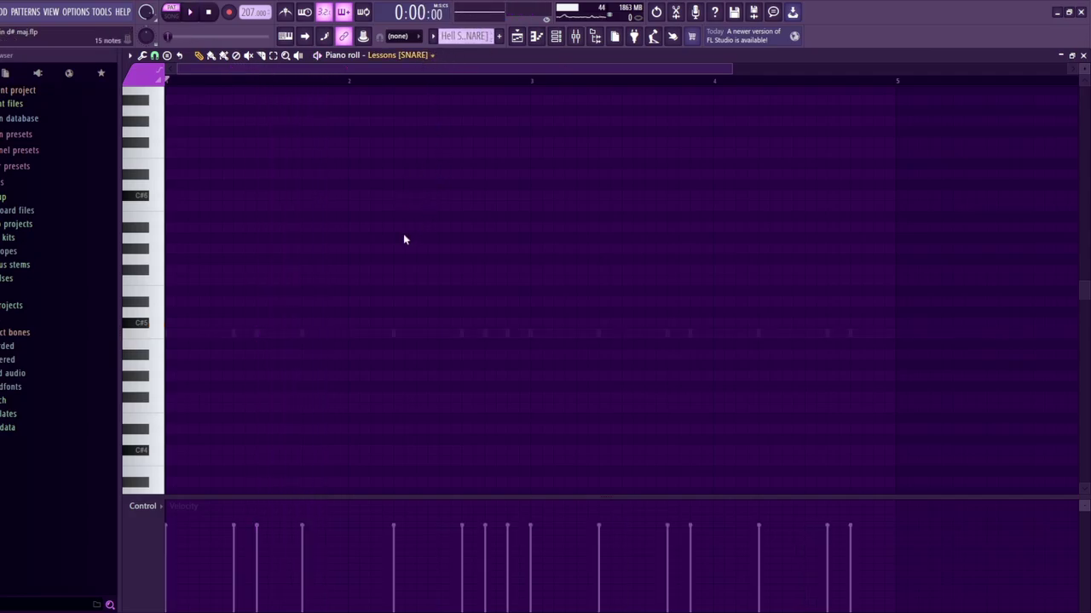
key(space)
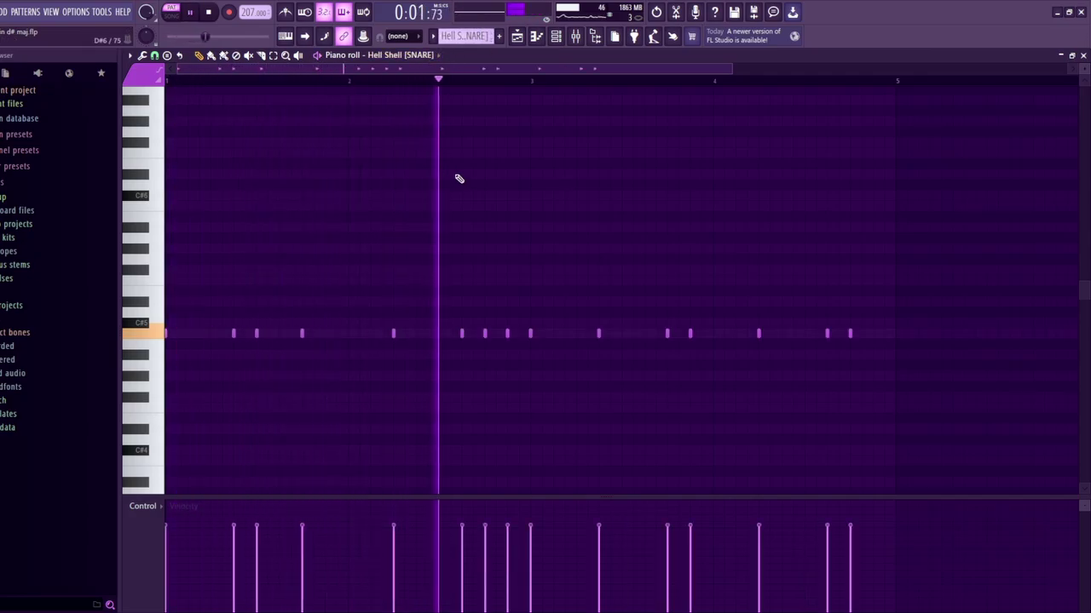
key(space)
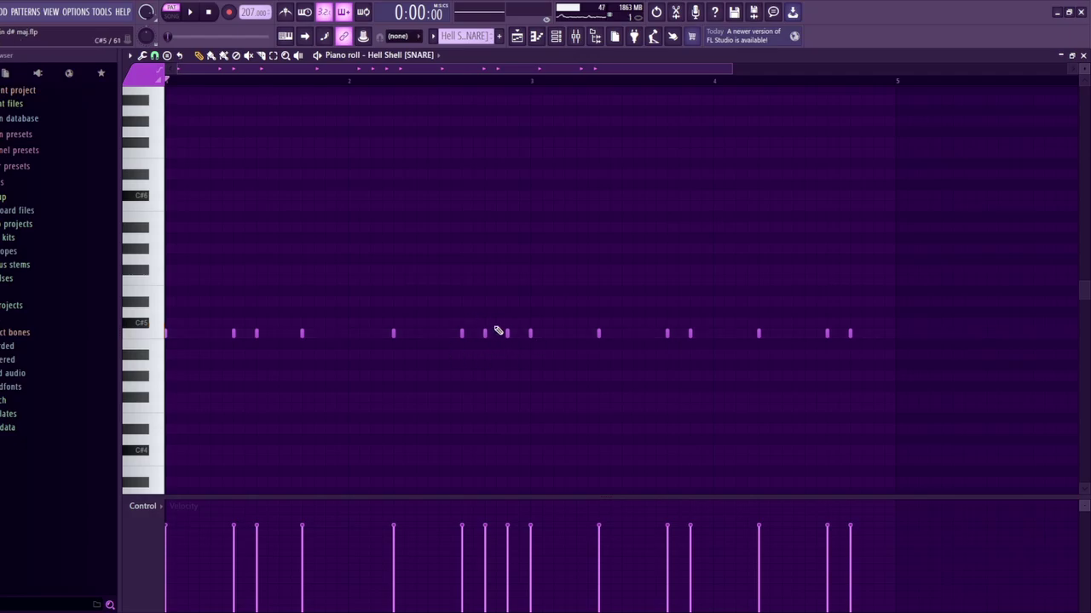
Play the R.I.P [HI HAT] and 808 Greygoose patterns in the piano roll
key(KP_Add)
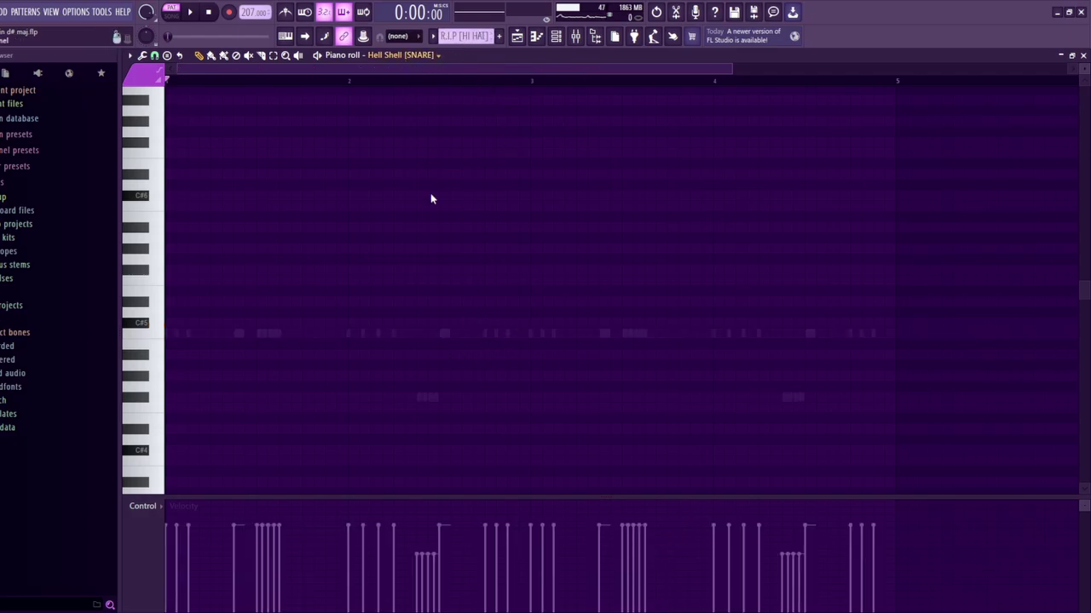
key(space)
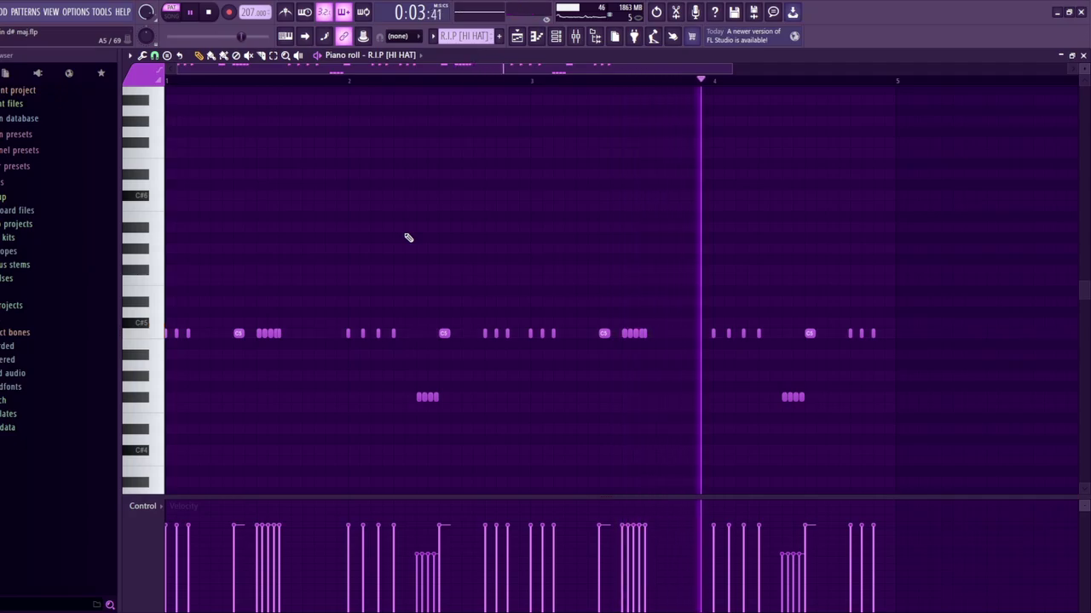
key(space)
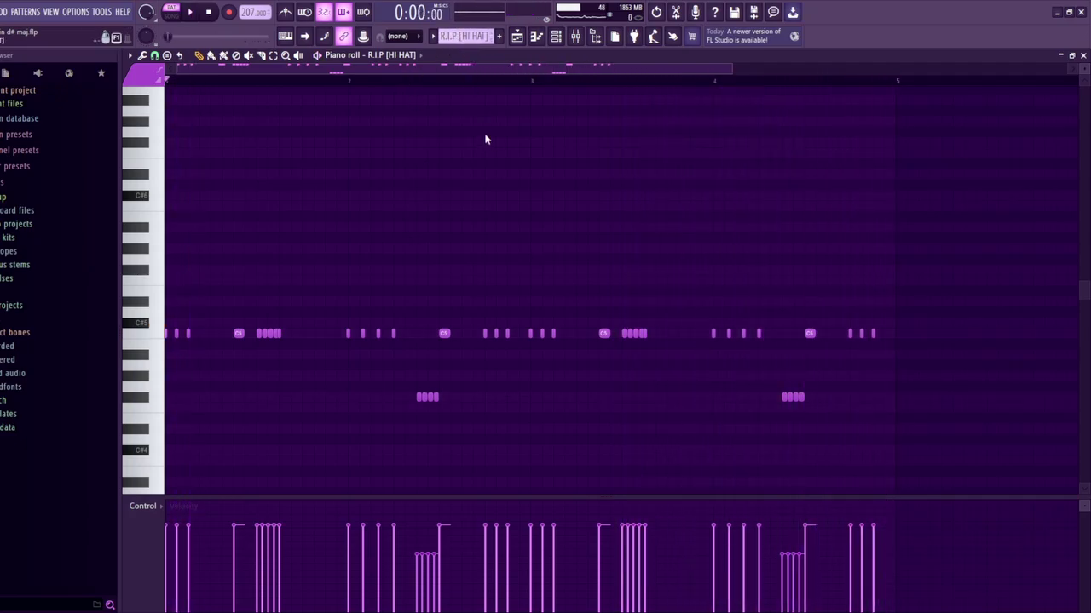
key(KP_Add)
key(space)
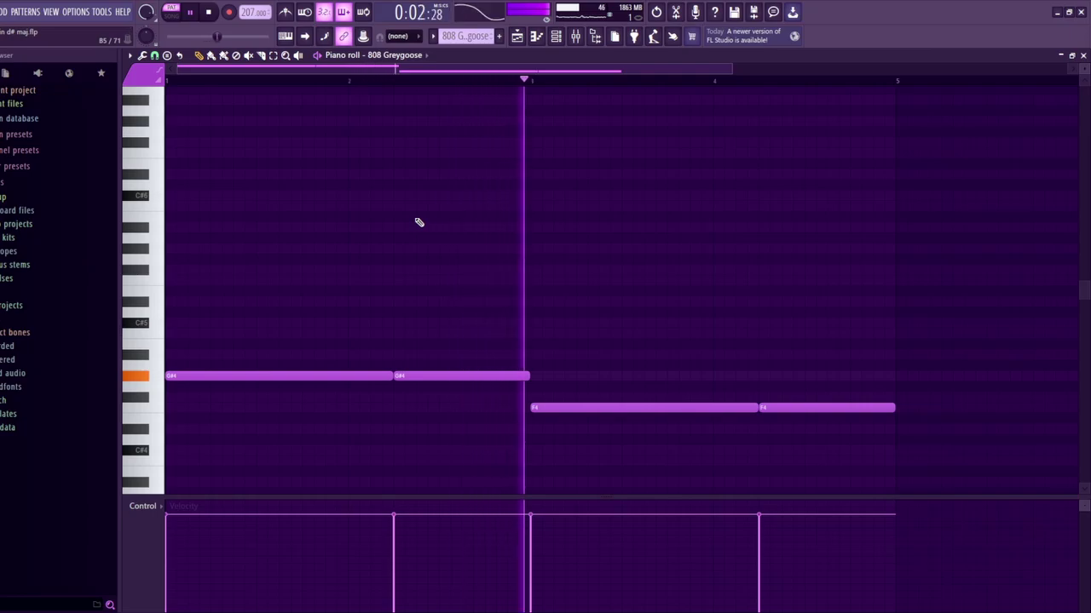
key(space)
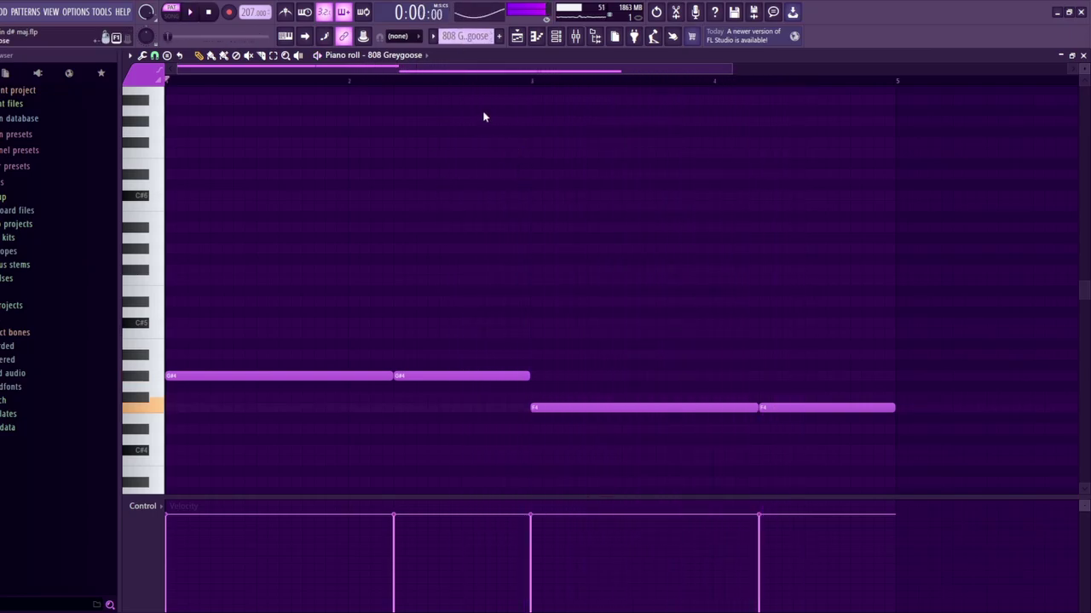
Play the GHOSTY CHANT - 6 pattern in the piano roll
key(KP_Add)
key(space)
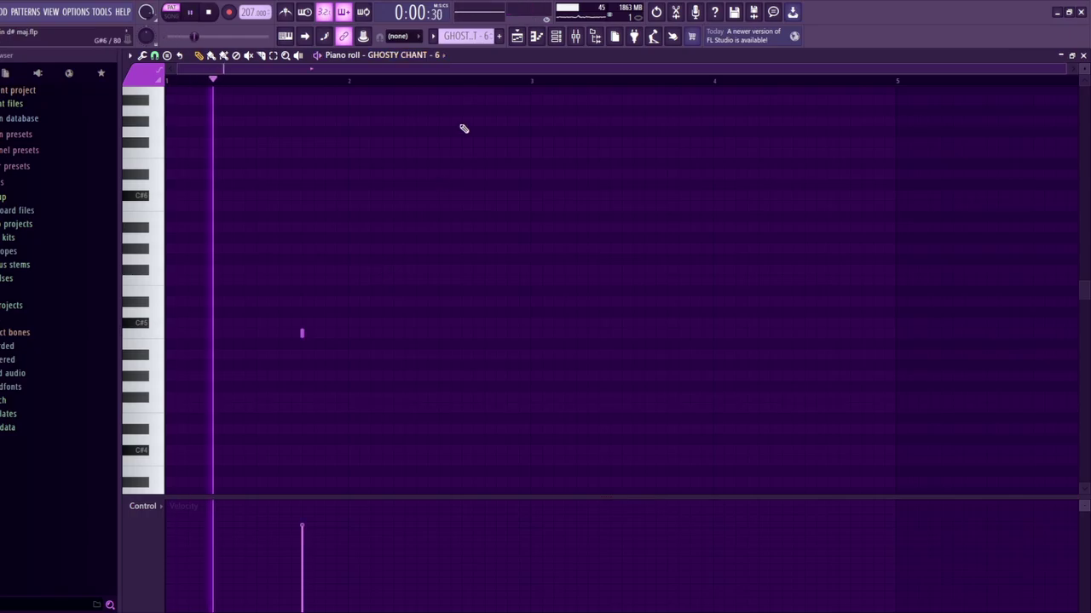
key(space)
Mute the audio recording on Track 9 and play the full arrangement with the EffectRack mix level automation in view
key(F5)
click(271, 115)
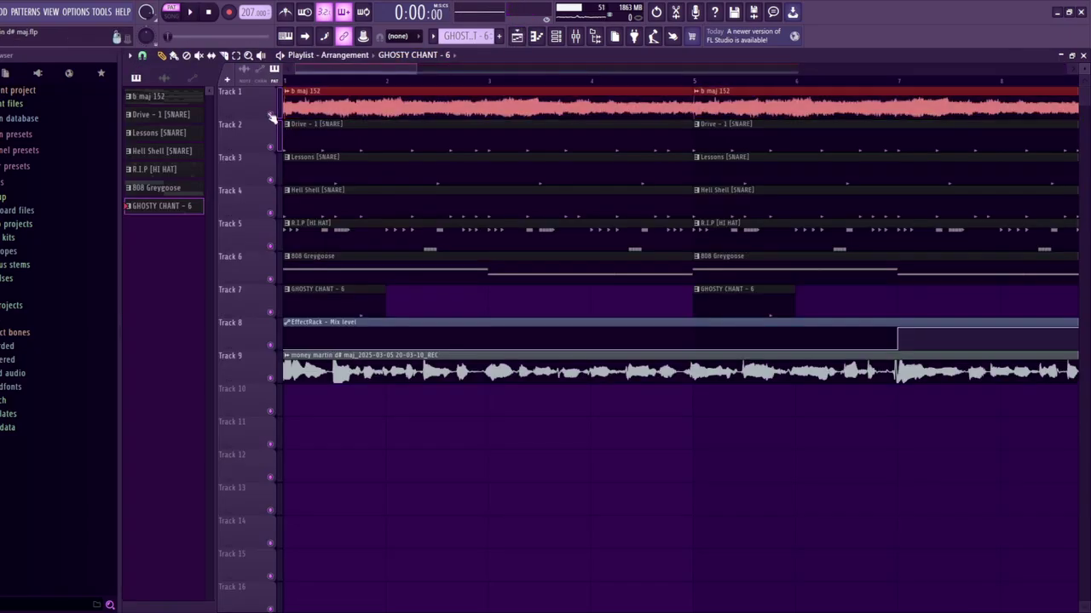
right_click(271, 115)
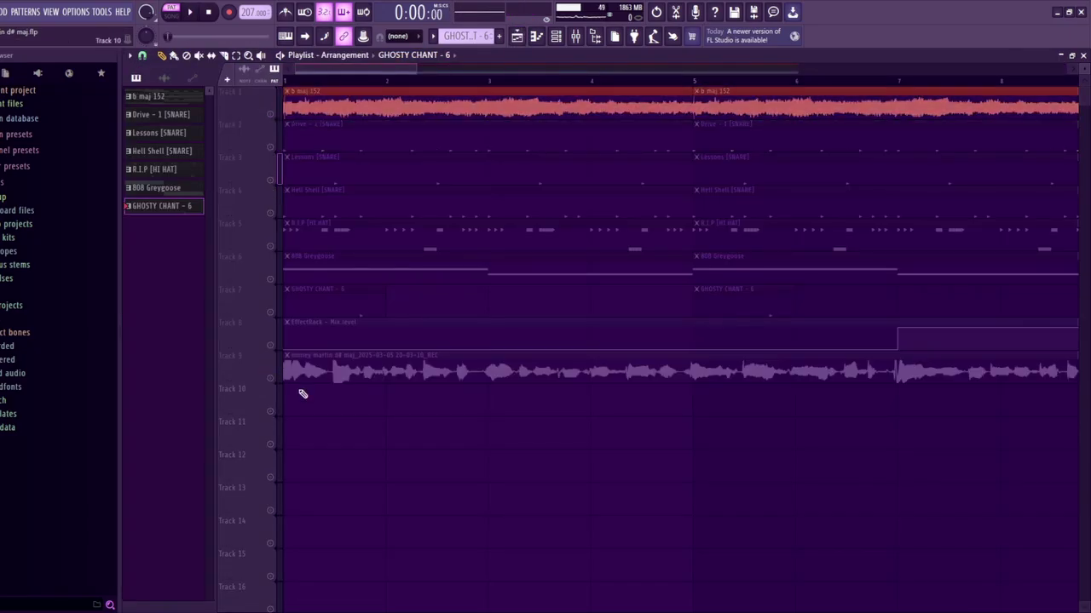
click(271, 378)
right_click(271, 379)
click(271, 378)
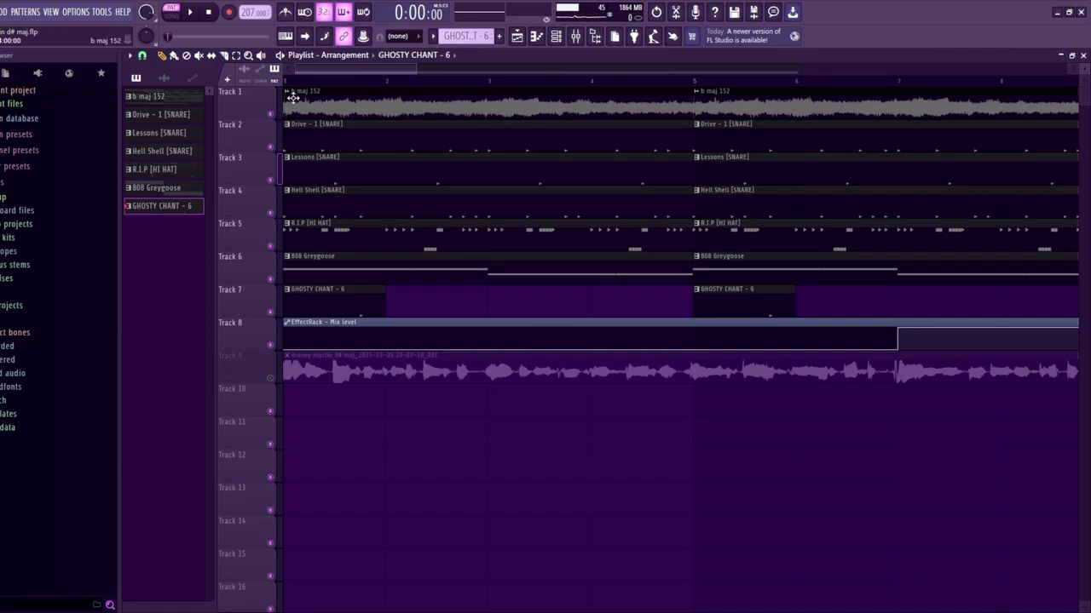
key(space)
scroll(410, 70, down, 5)
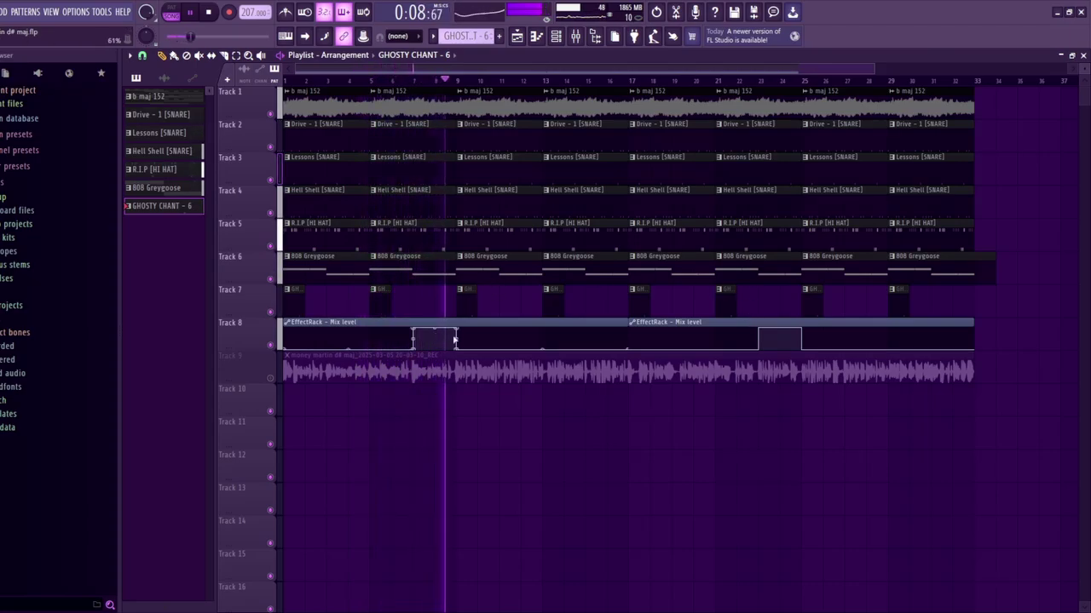
key(space)
Inspect the EffectRack settings on the mixer's Master track
key(F9)
click(156, 196)
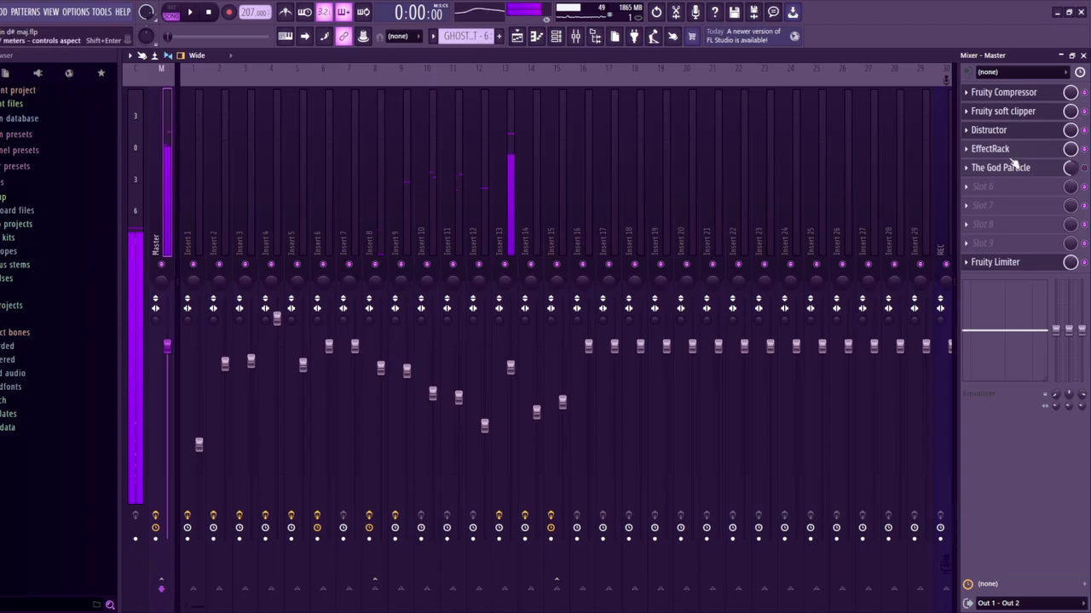
click(993, 150)
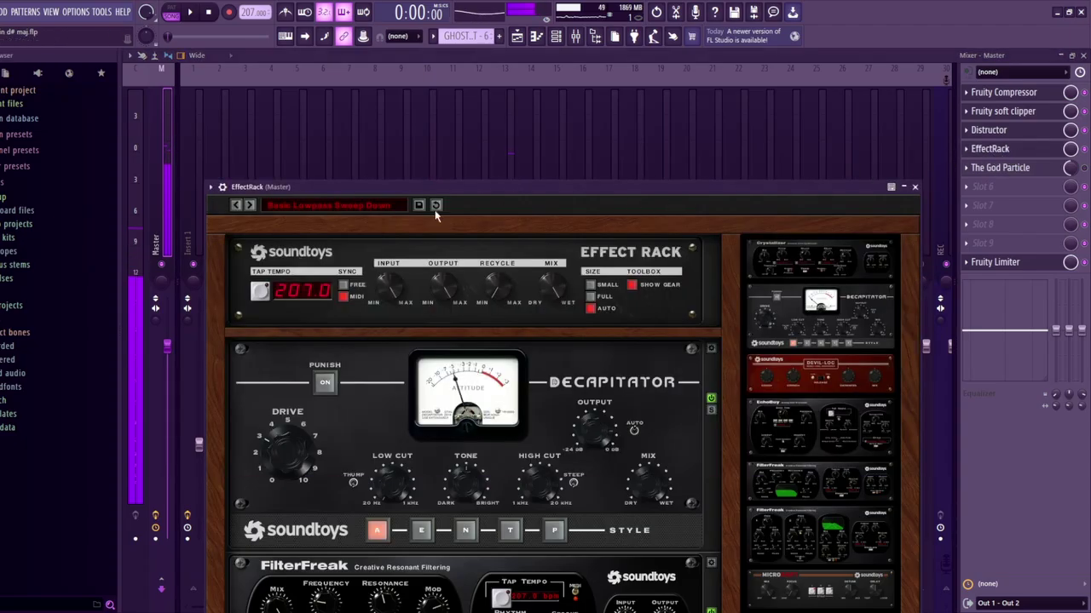
Review the Little AlterBoy, Fruity WaveShaper and Fruity Blood Overdrive settings on Insert 15
click(558, 128)
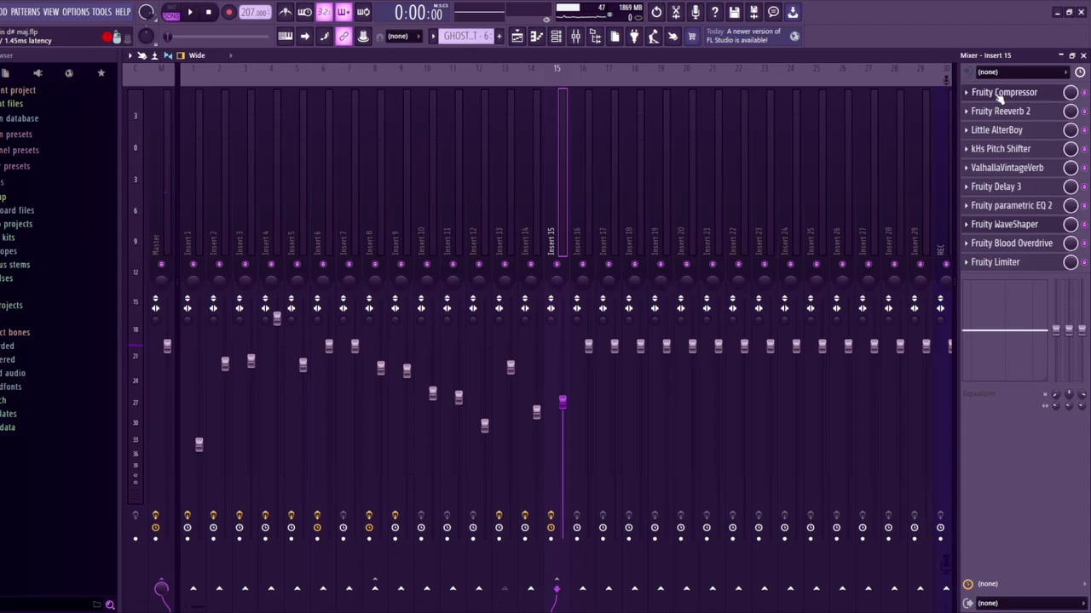
click(997, 130)
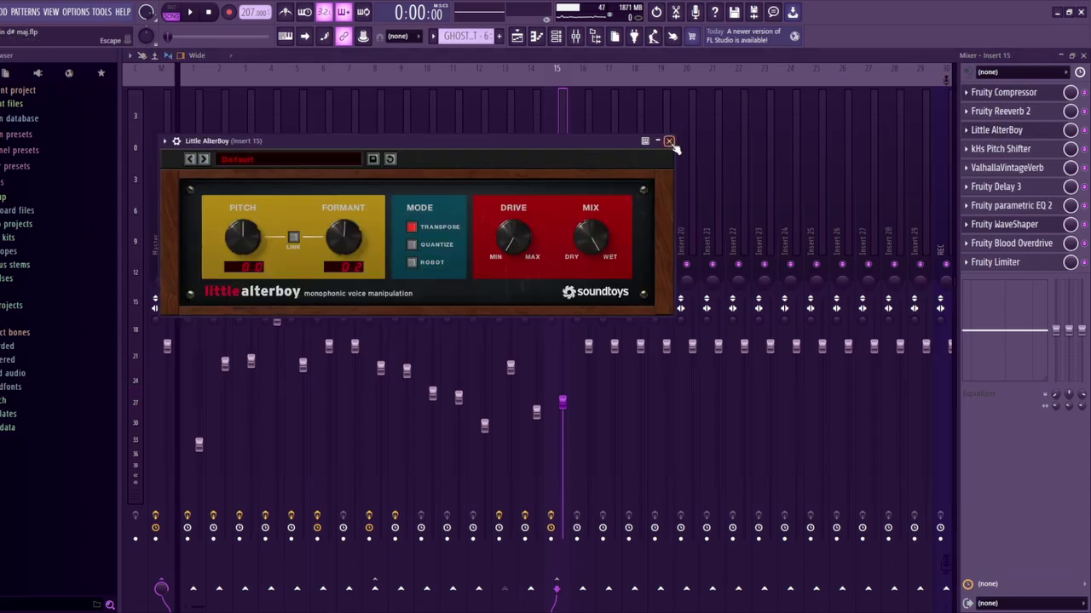
click(668, 141)
click(1017, 225)
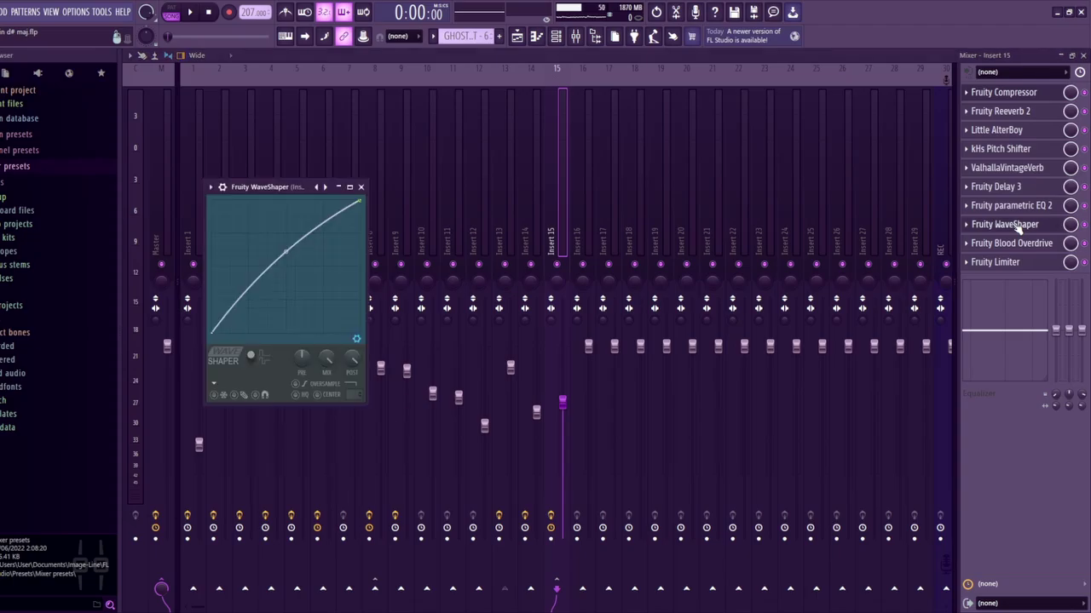
click(1022, 244)
click(1021, 244)
click(1022, 244)
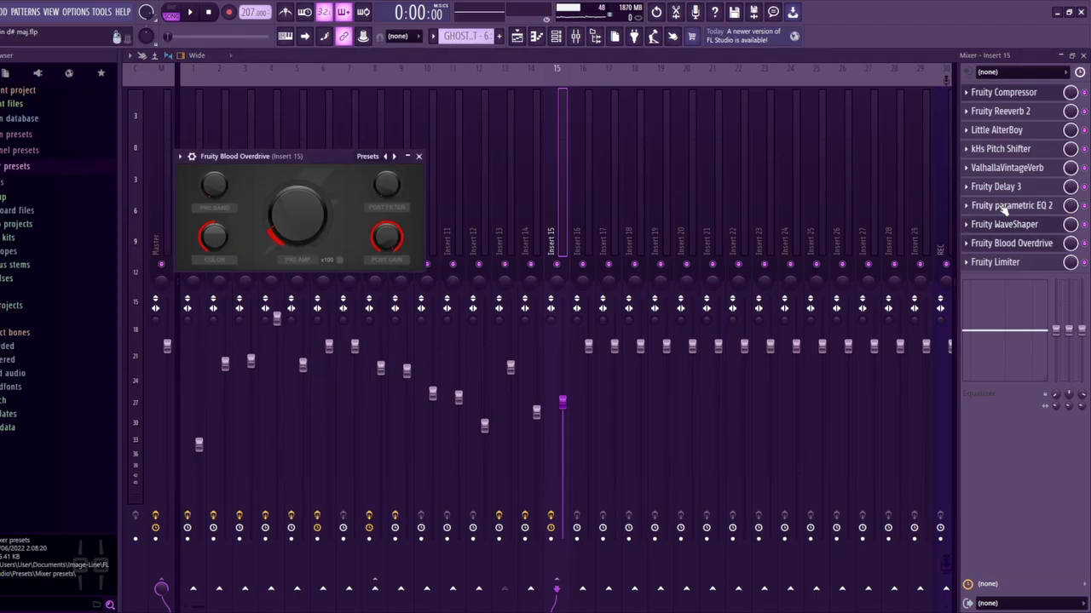
key(Escape)
View the sample settings of the recording on Track 9 in the playlist
click(517, 37)
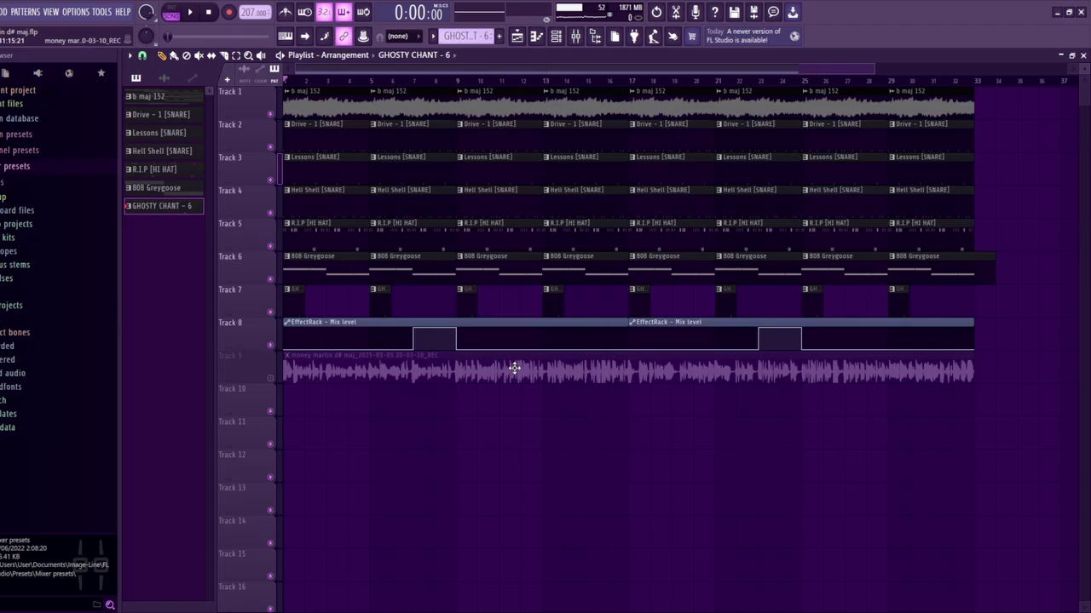
double_click(619, 364)
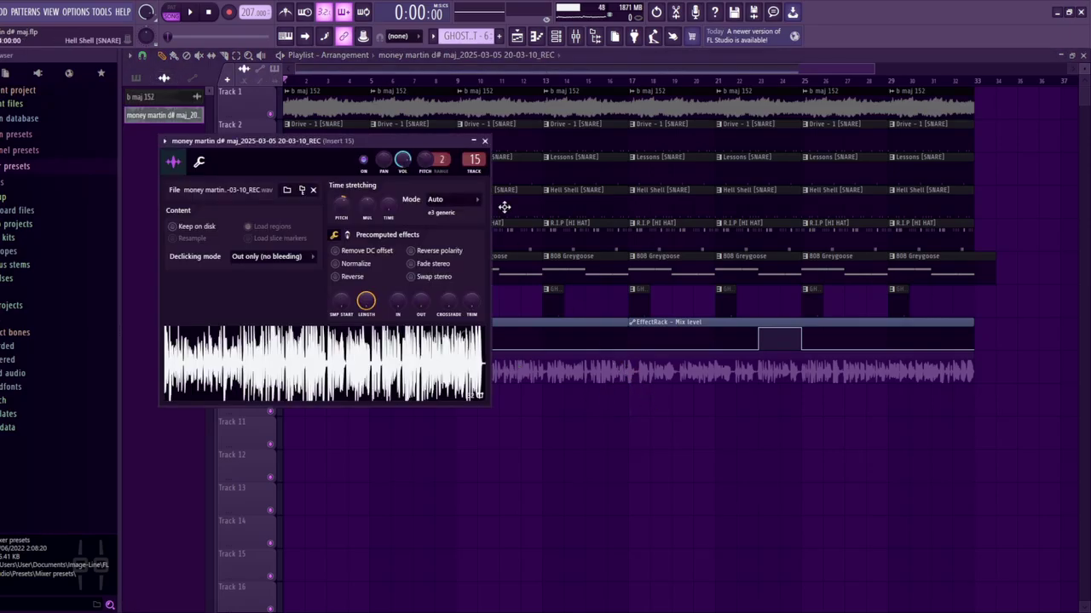
click(485, 142)
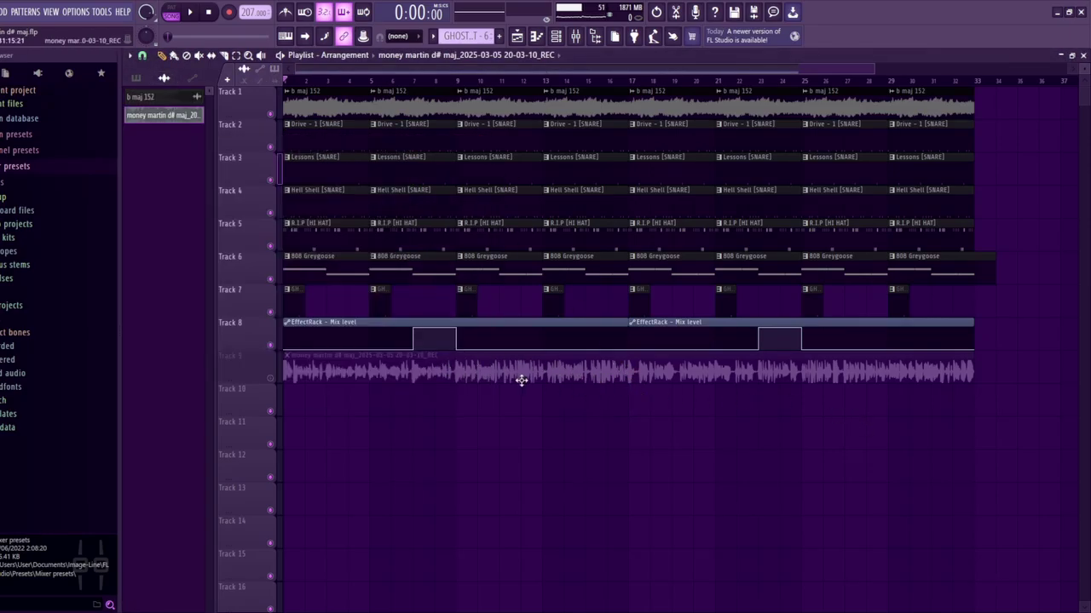
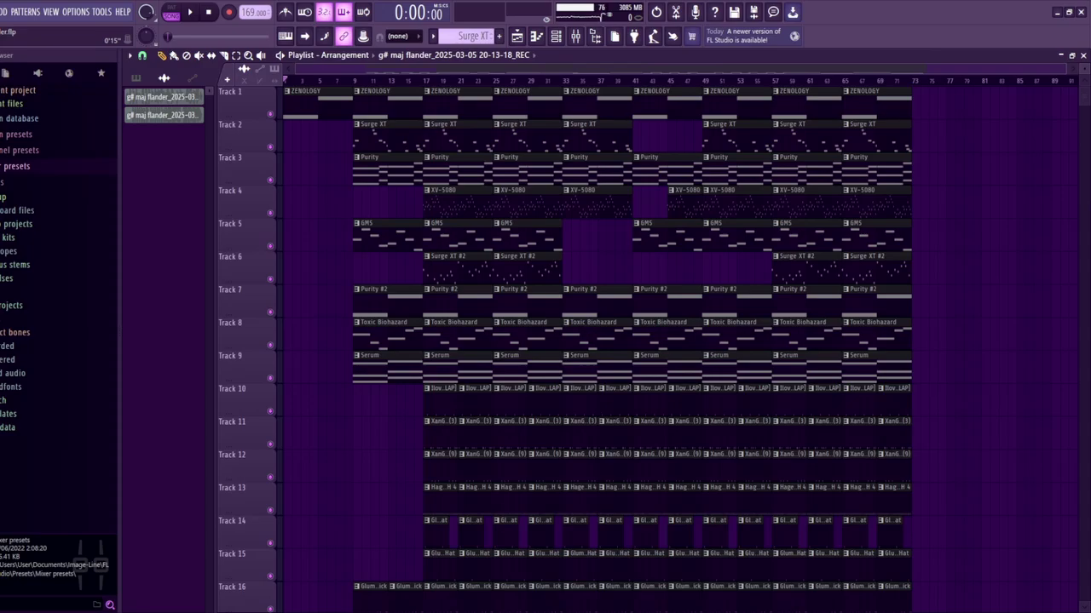
Look over the g# maj flander project's pattern list, Master effects and full arrangement down to the recordings
click(138, 78)
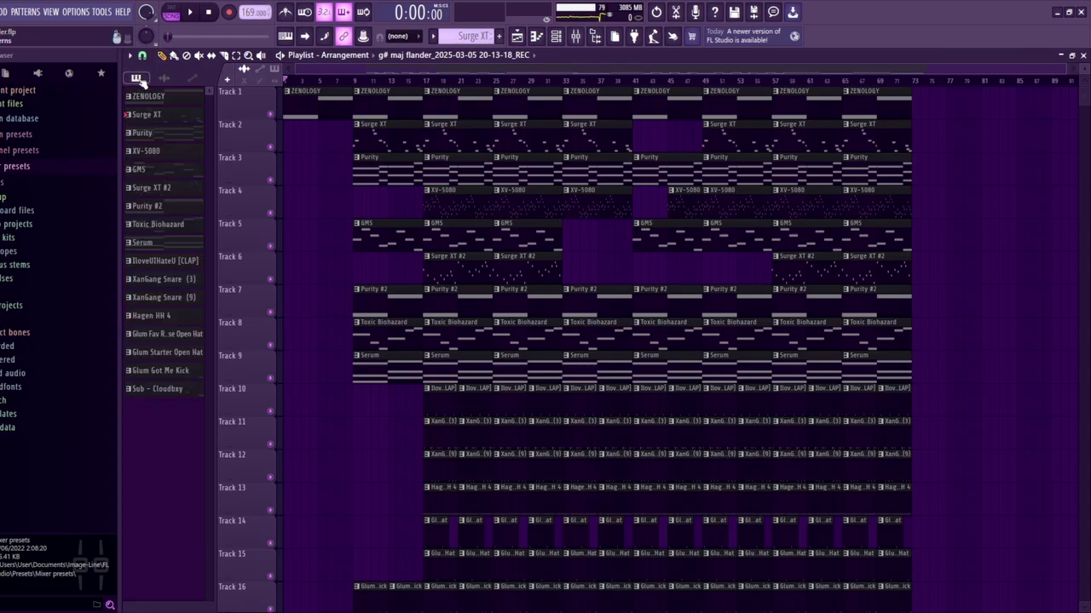
key(F9)
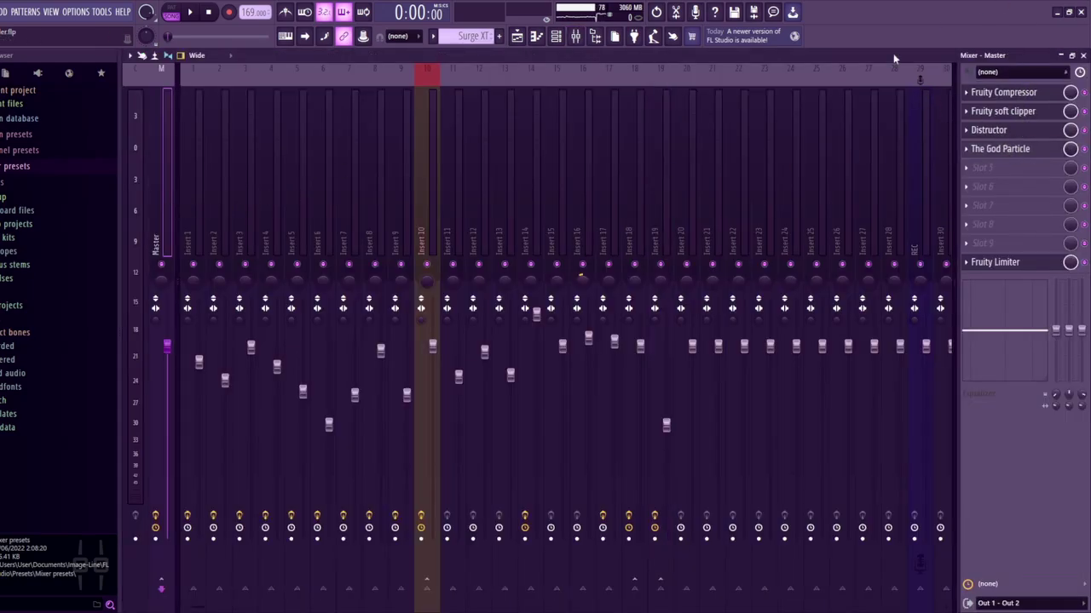
click(516, 36)
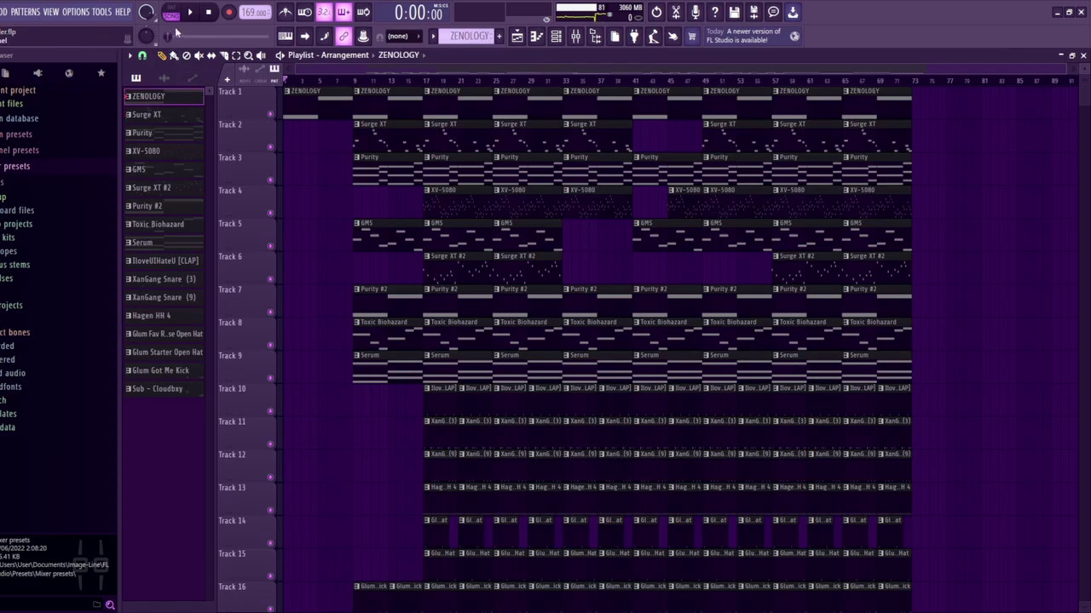
scroll(404, 377, down, 5)
scroll(360, 457, up, 5)
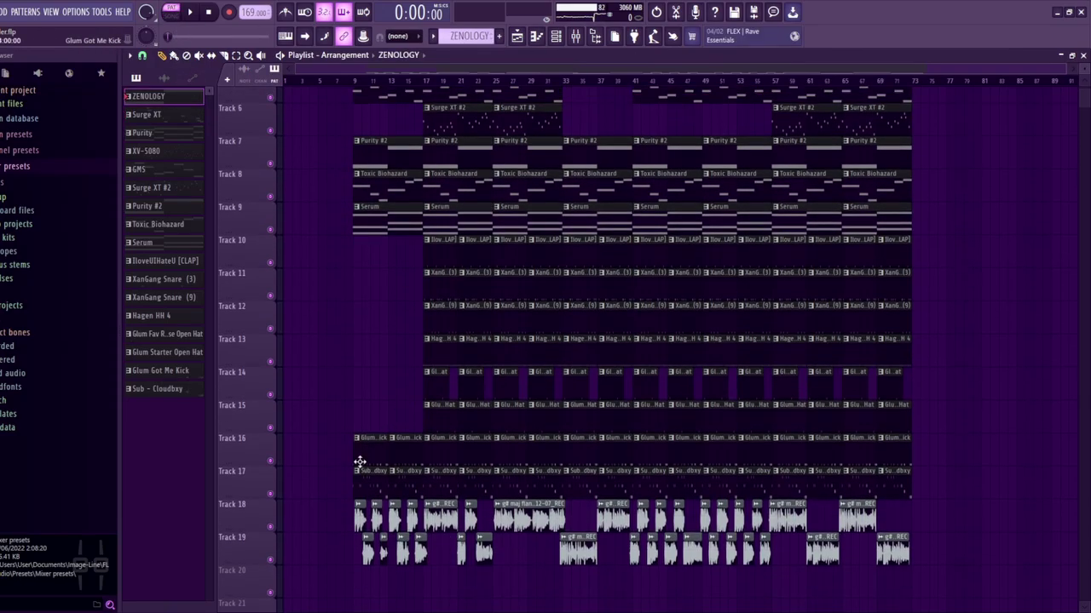
View the ZENOLOGY channel's Stepped Pad preset and play its pattern with all its notes in view in the piano roll
click(564, 36)
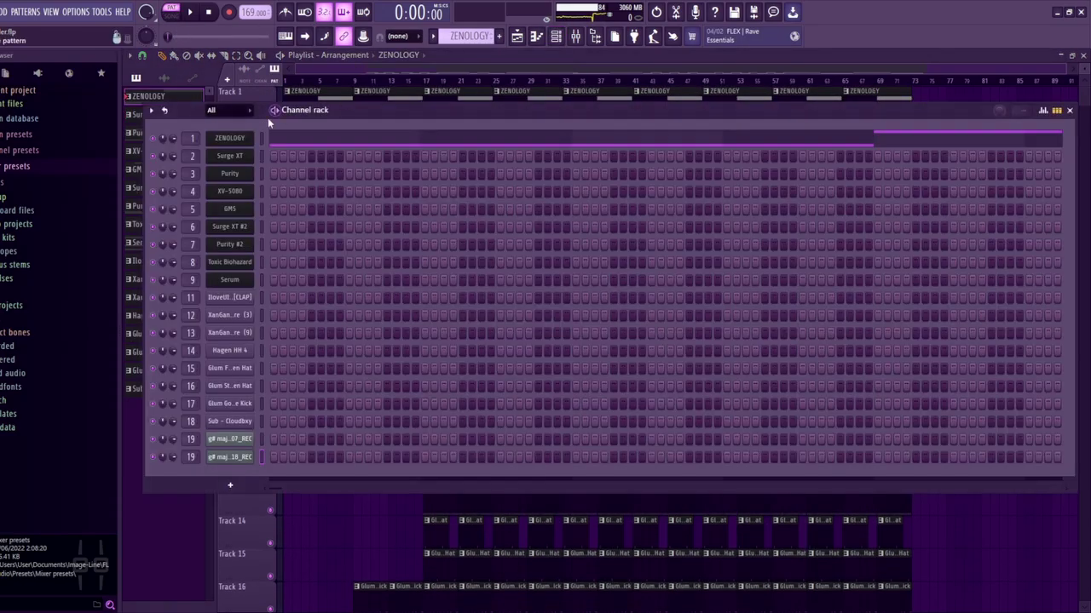
click(241, 137)
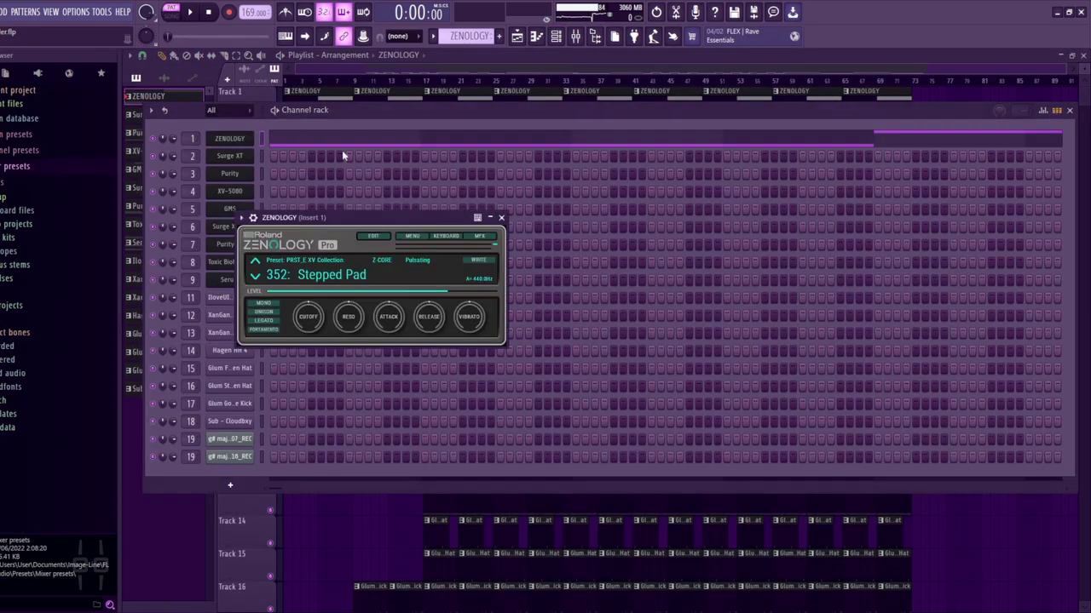
click(501, 219)
click(414, 141)
click(190, 12)
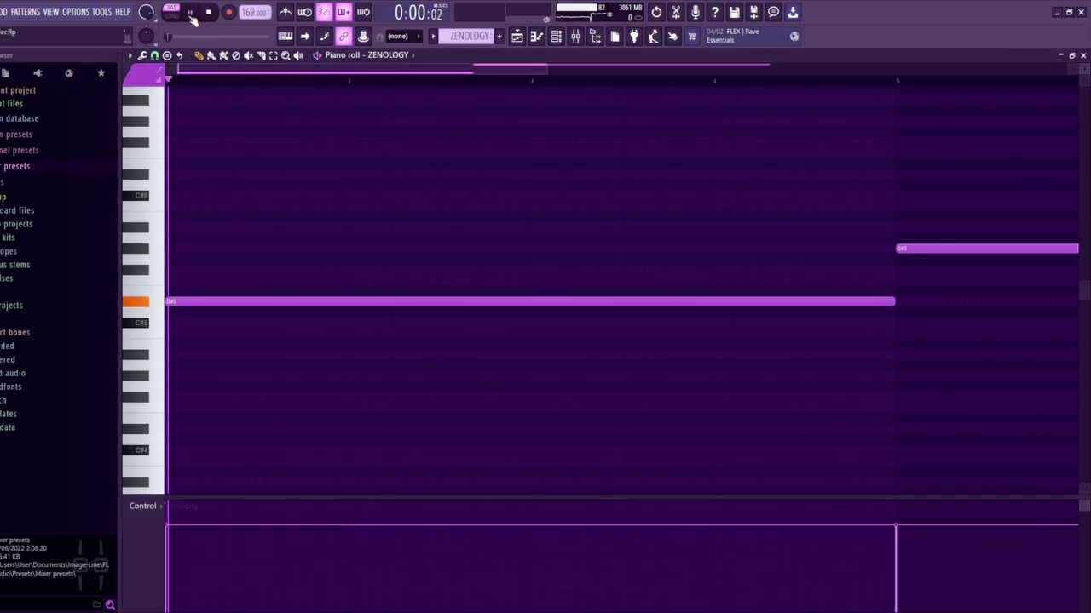
drag(548, 68, 1065, 68)
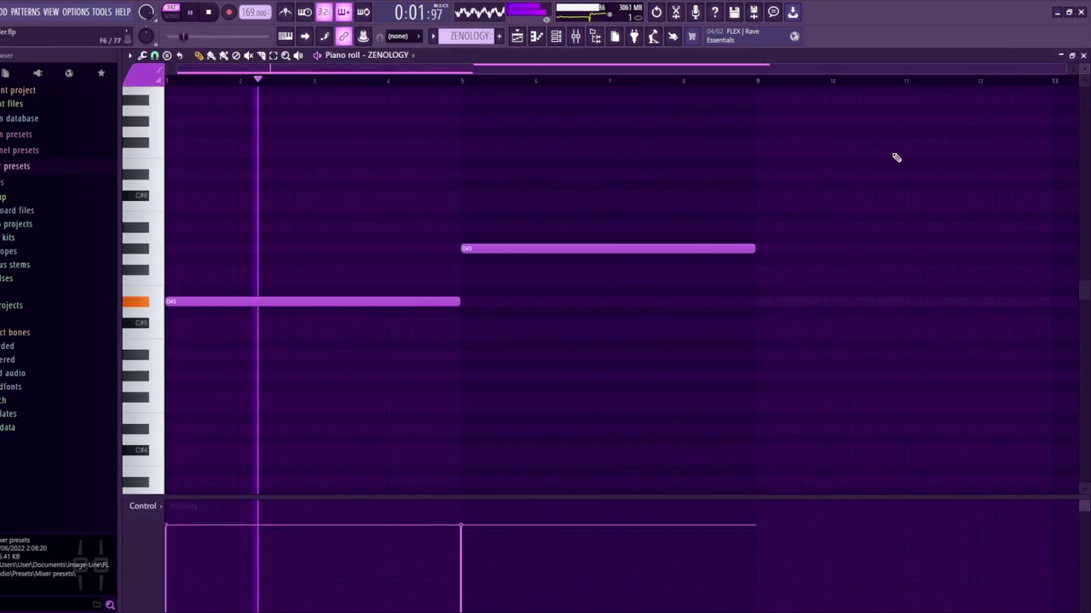
Switch off The God Particle on the Master track and play the ZENOLOGY pattern with the mixer in view
key(space)
key(F9)
key(Left)
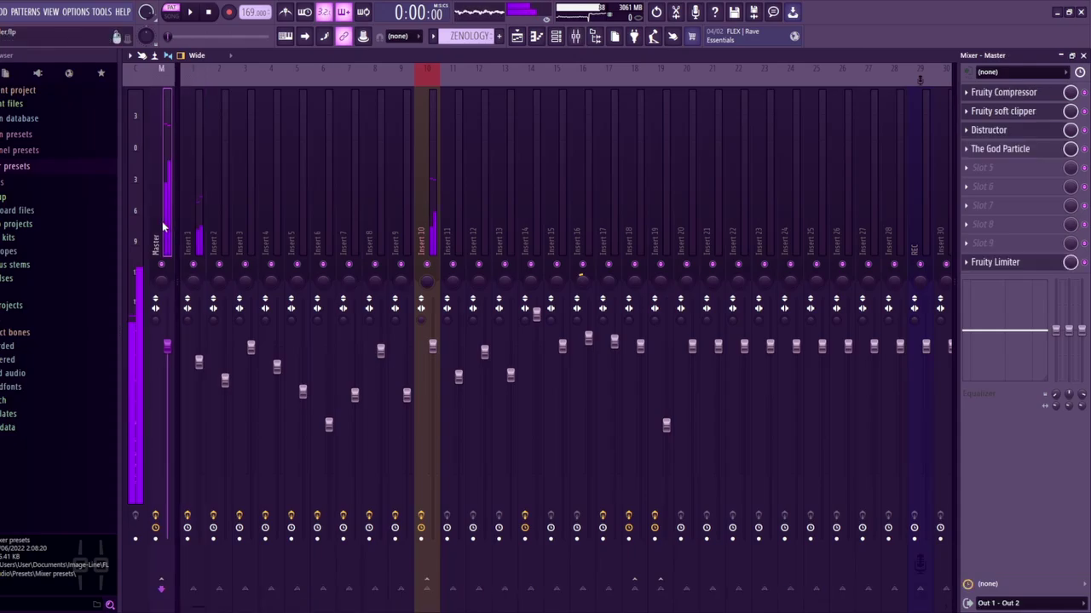
key(space)
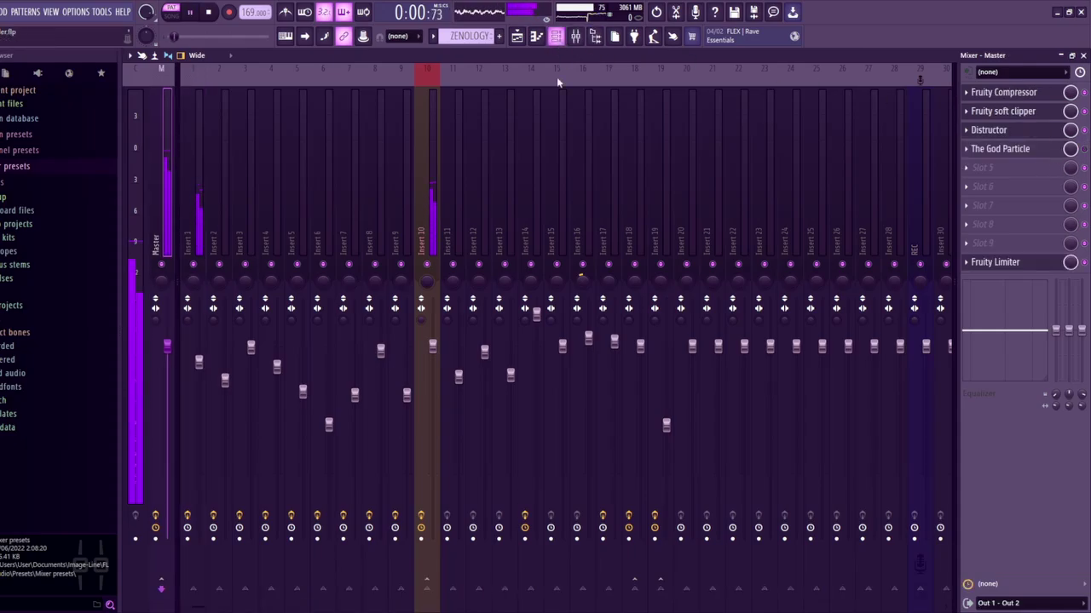
View Insert 1's effects and play the ZENOLOGY pattern through in the piano roll
key(Right)
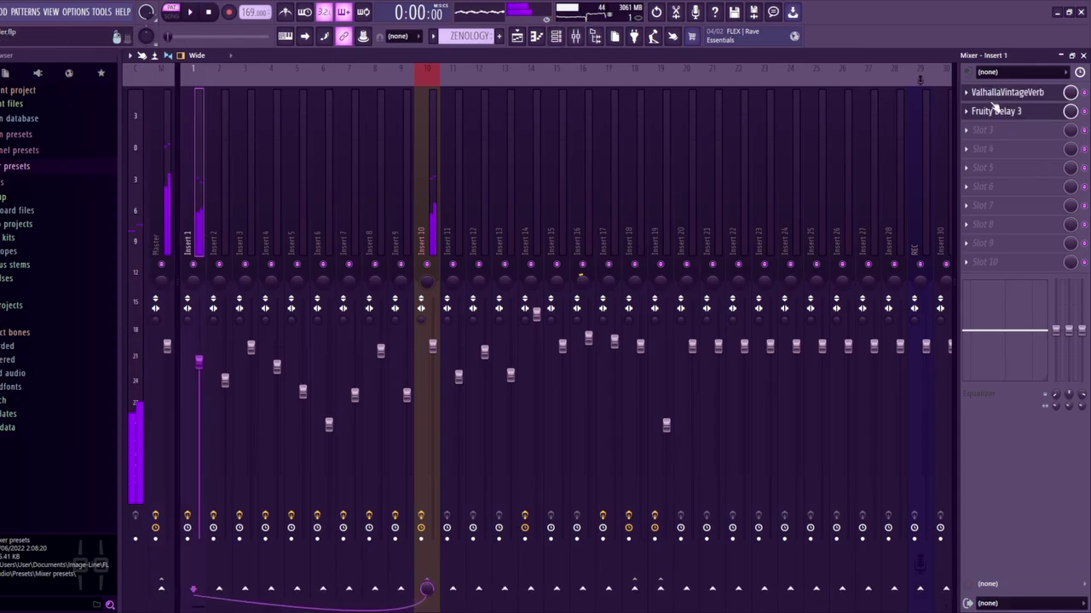
key(F7)
key(space)
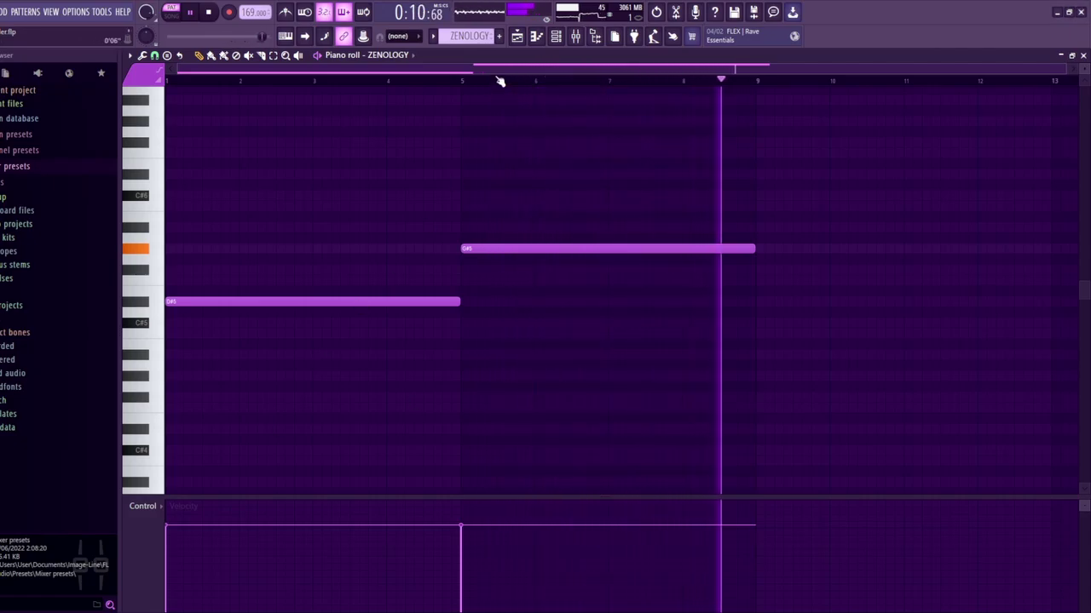
key(space)
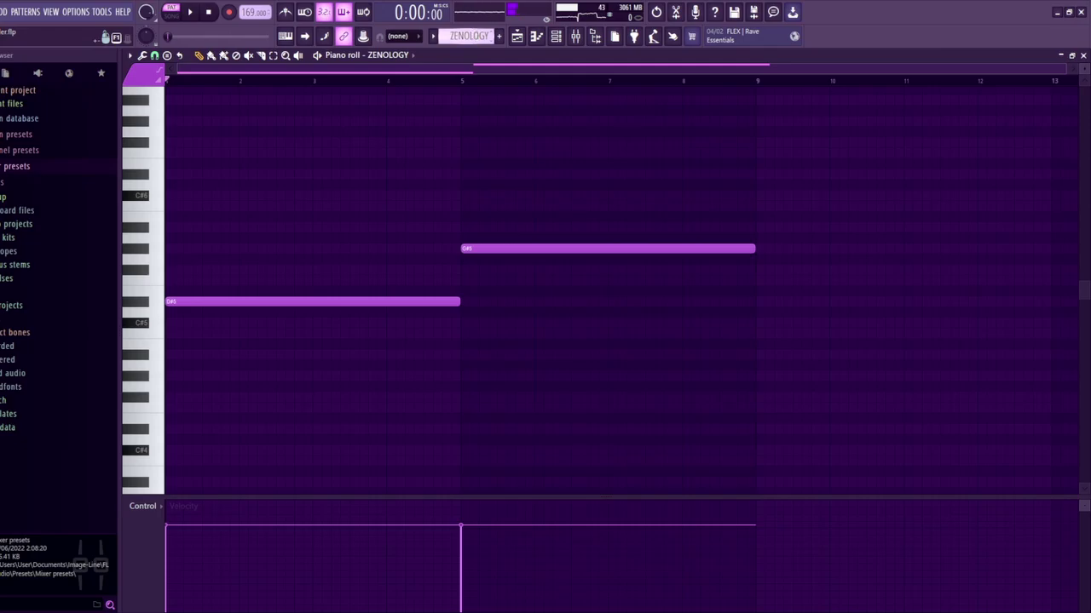
Select the Surge XT pattern, view its Butter preset and show its notes in the piano roll
click(516, 36)
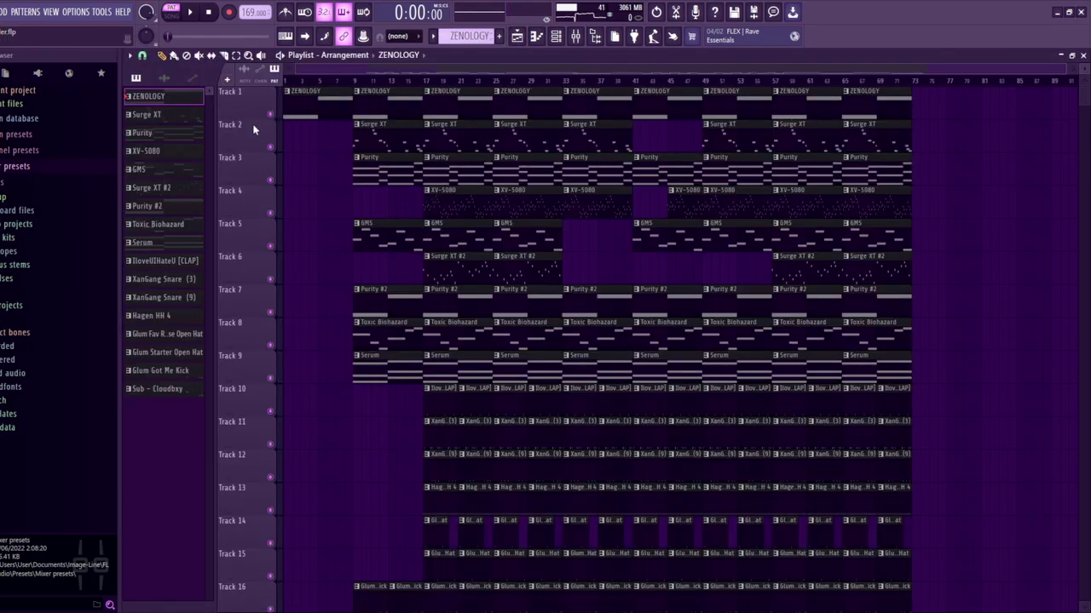
click(149, 114)
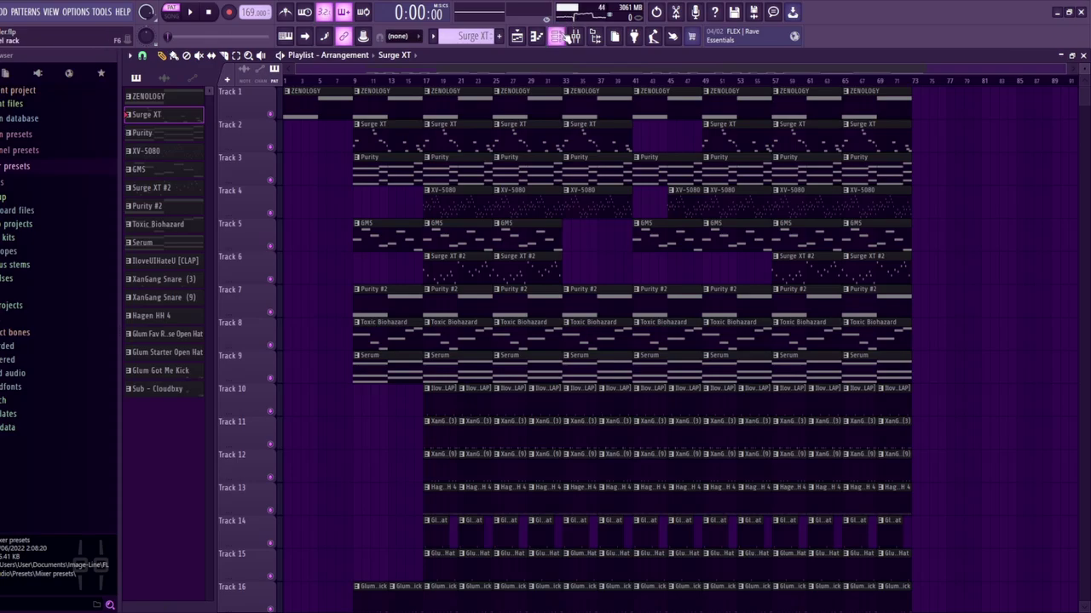
click(558, 36)
click(240, 155)
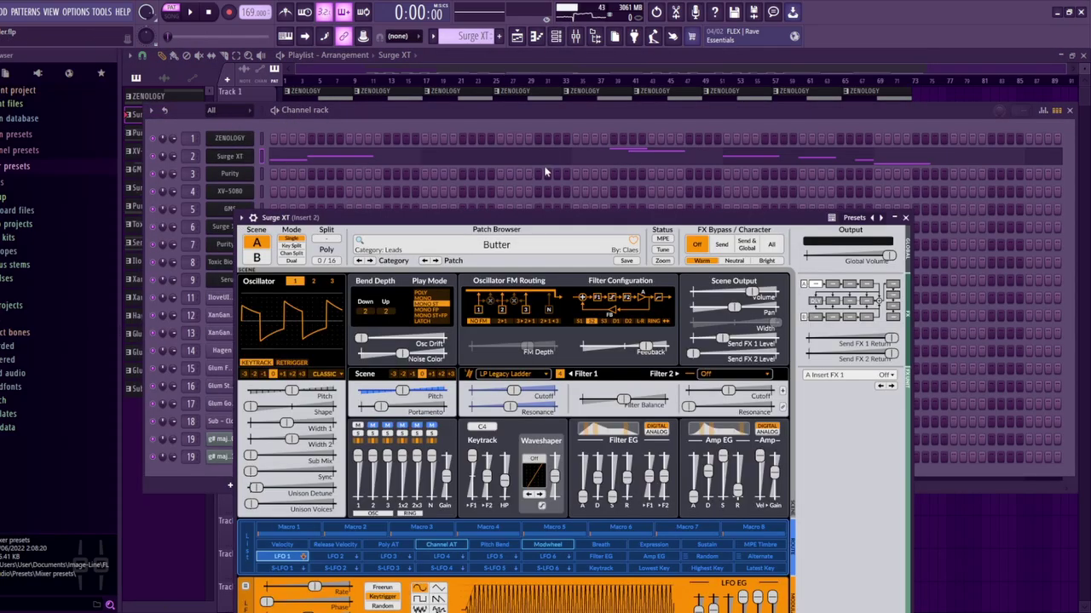
click(498, 153)
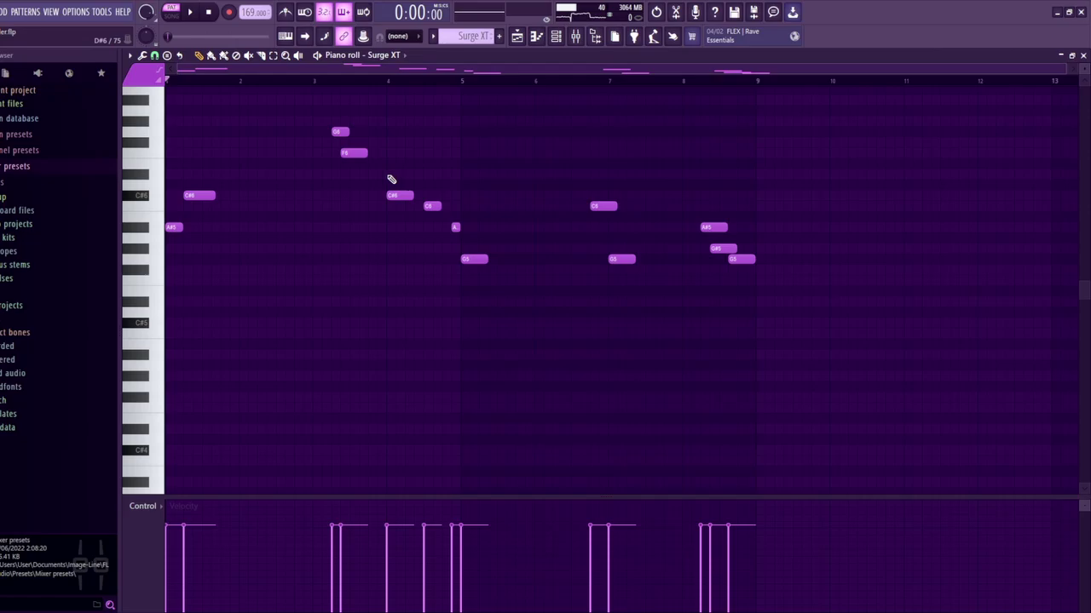
Play the Surge XT pattern through and view the effects on Insert 2
key(space)
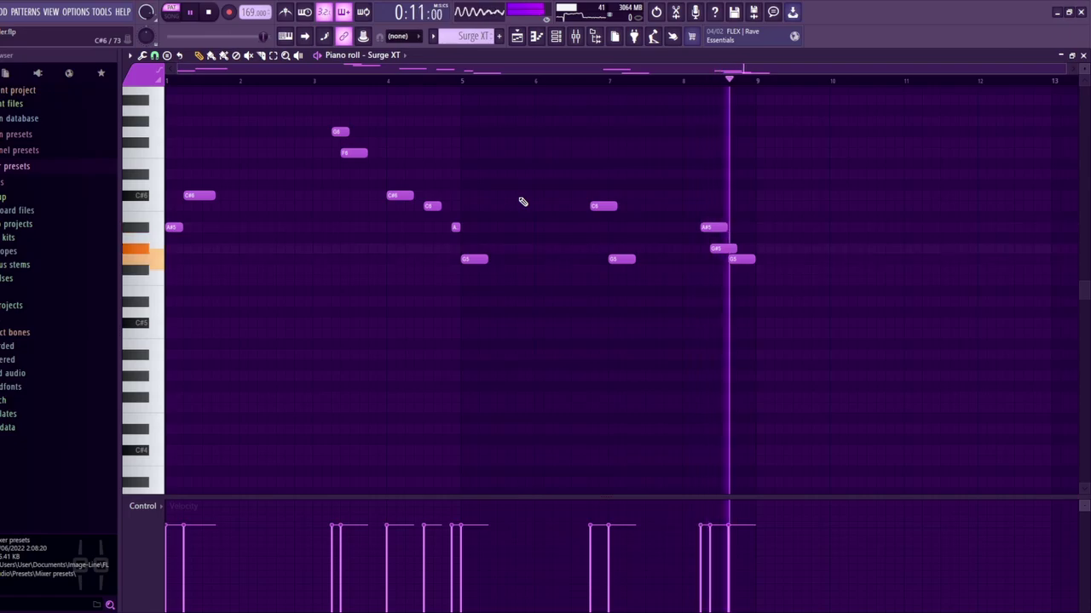
key(space)
key(F9)
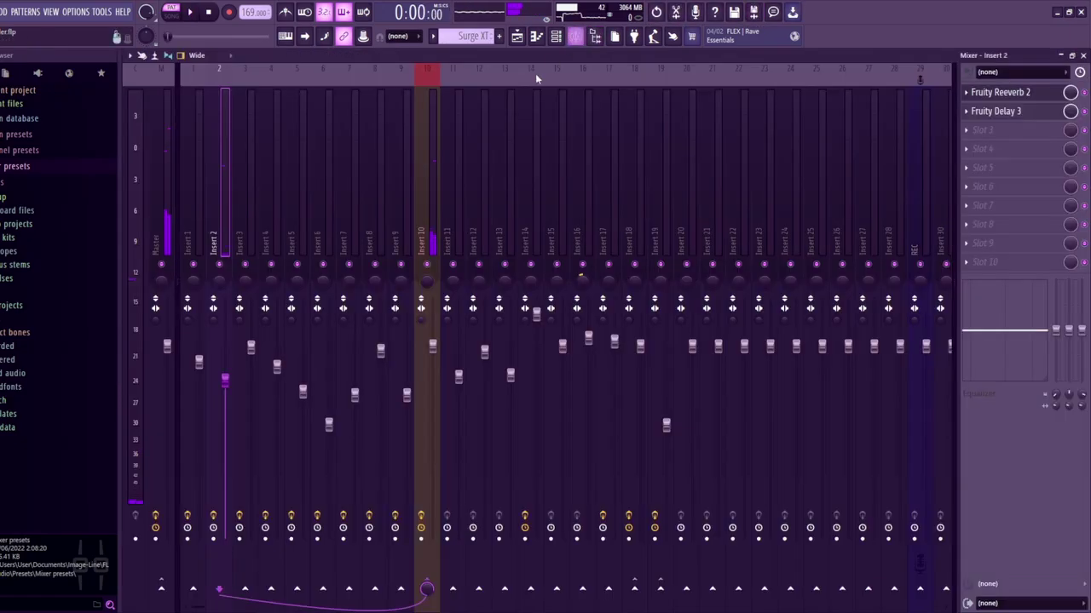
Switch to the Purity pattern, view its instrument's layered presets and show its chords in the piano roll
click(516, 36)
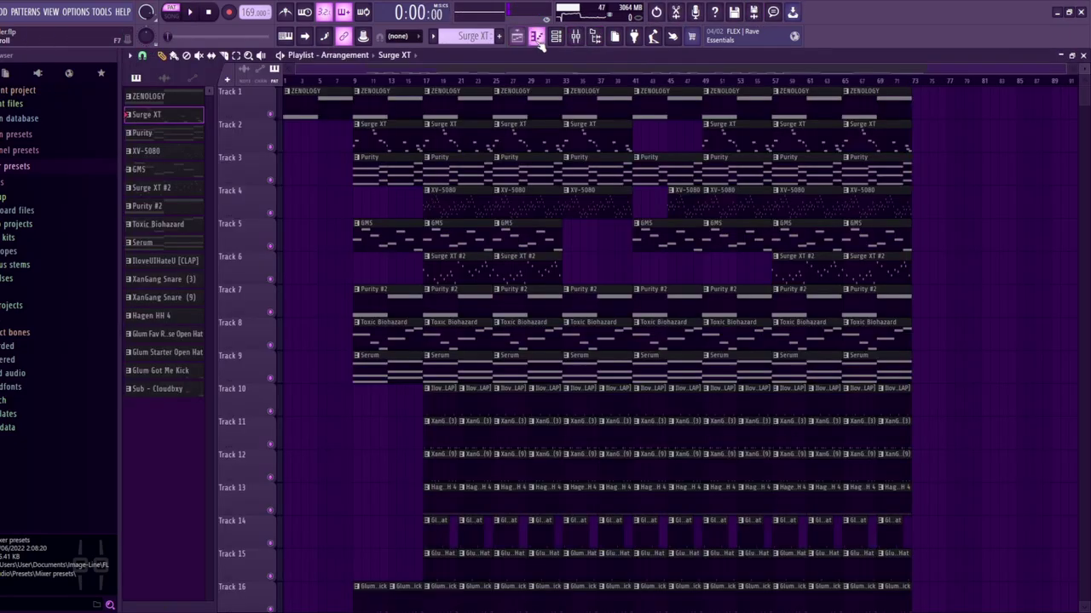
click(536, 36)
scroll(469, 36, down, 1)
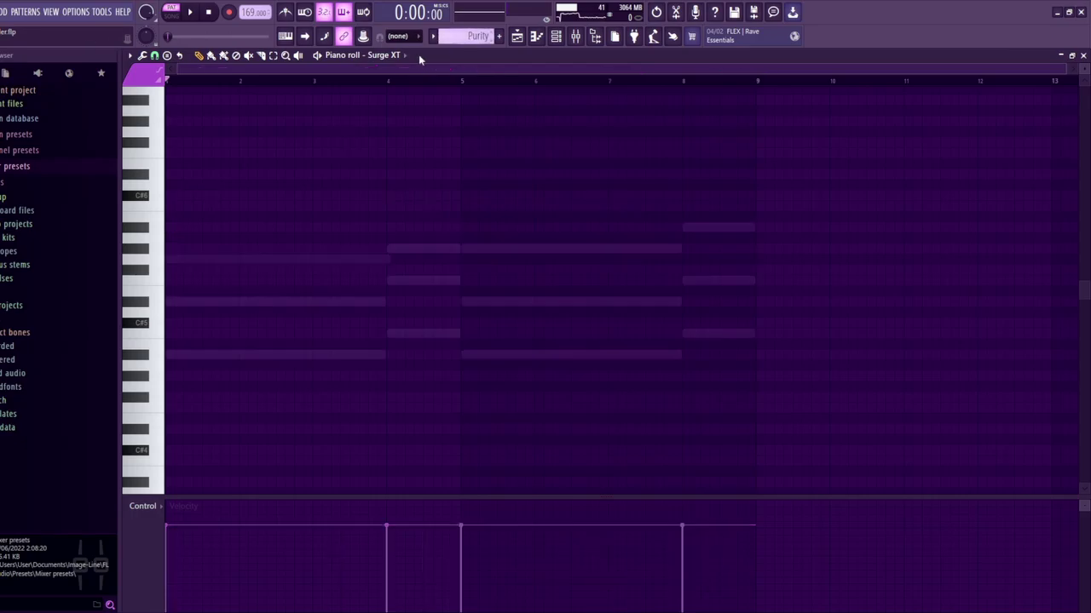
click(555, 40)
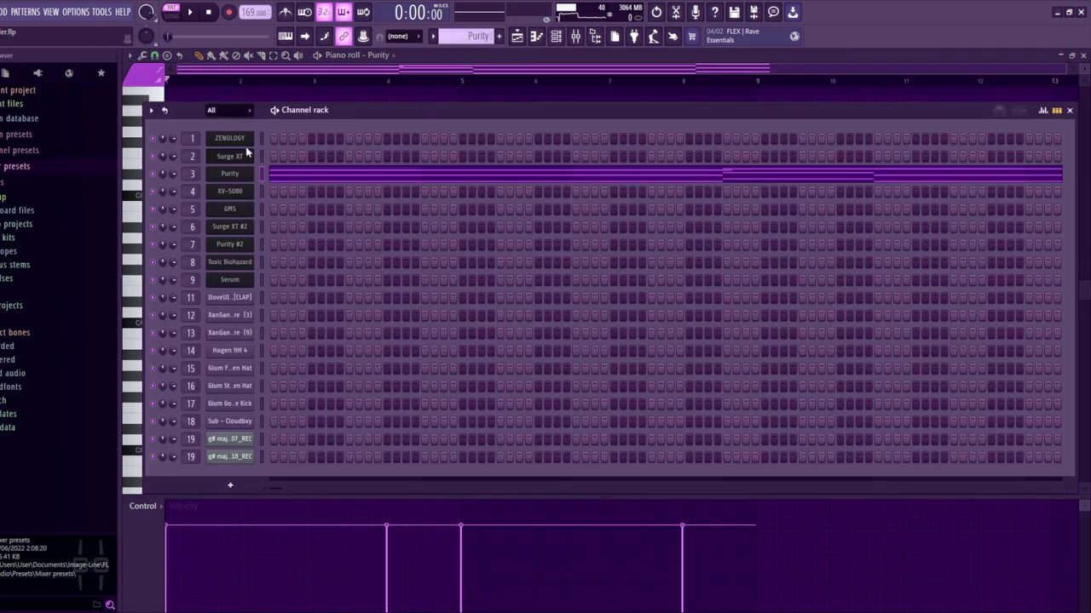
click(230, 174)
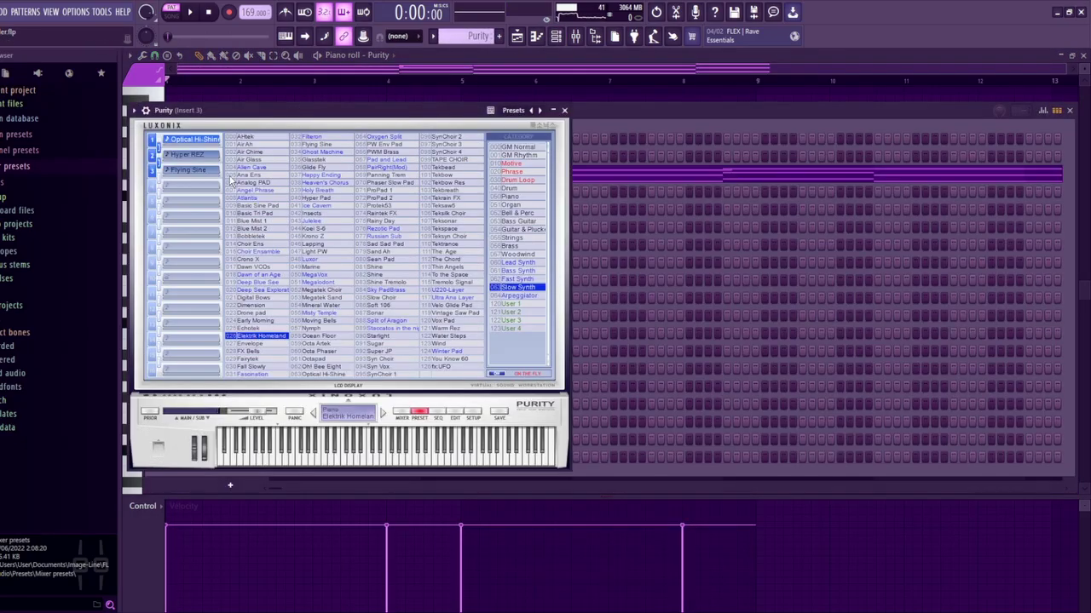
click(632, 104)
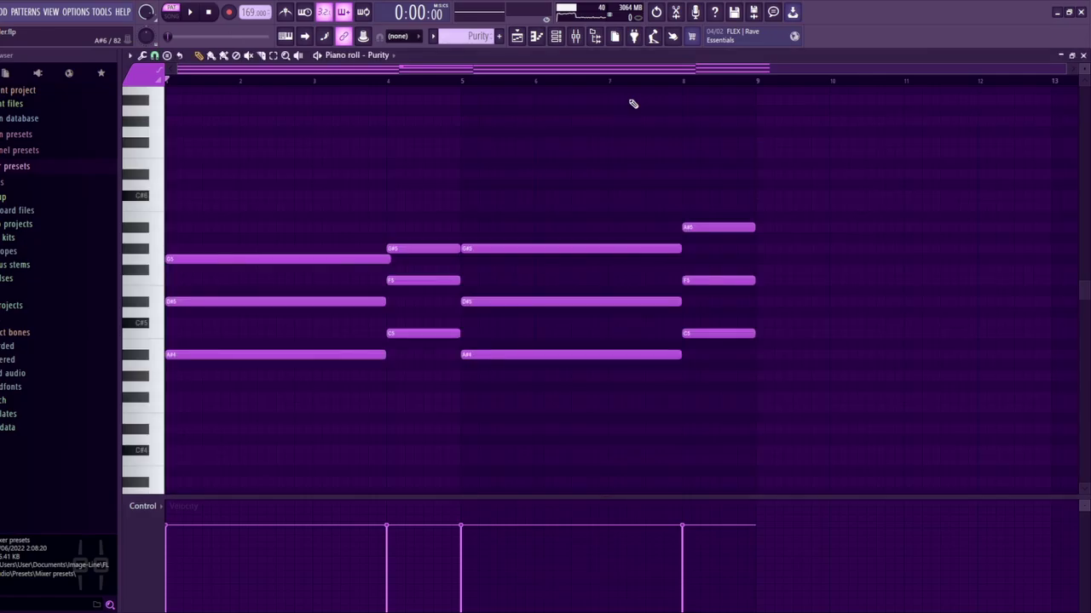
Play the Purity chord pattern and view the effects on Insert 3
key(space)
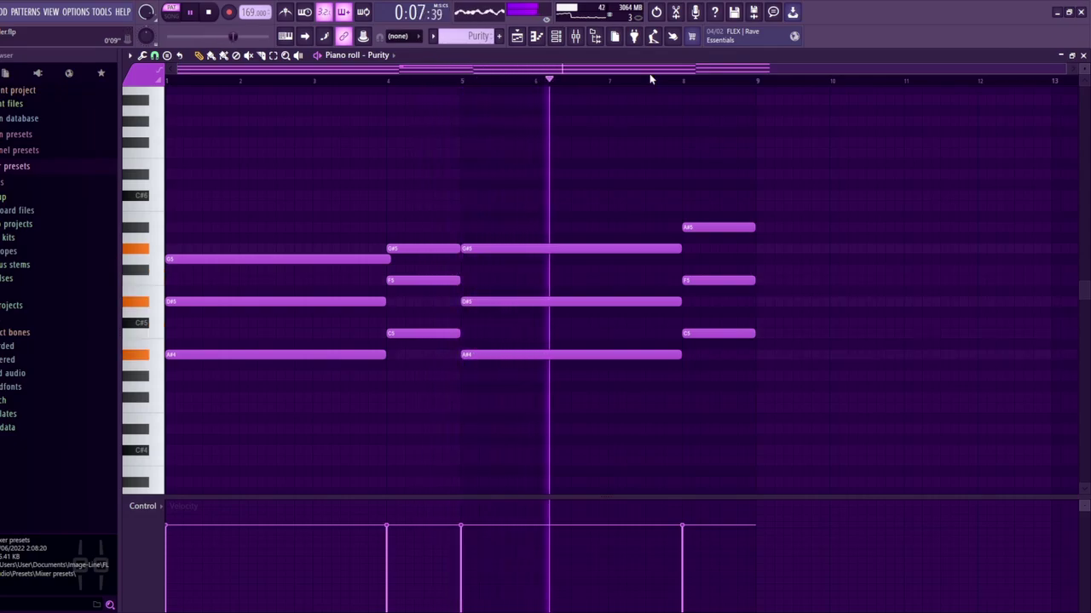
key(space)
click(575, 36)
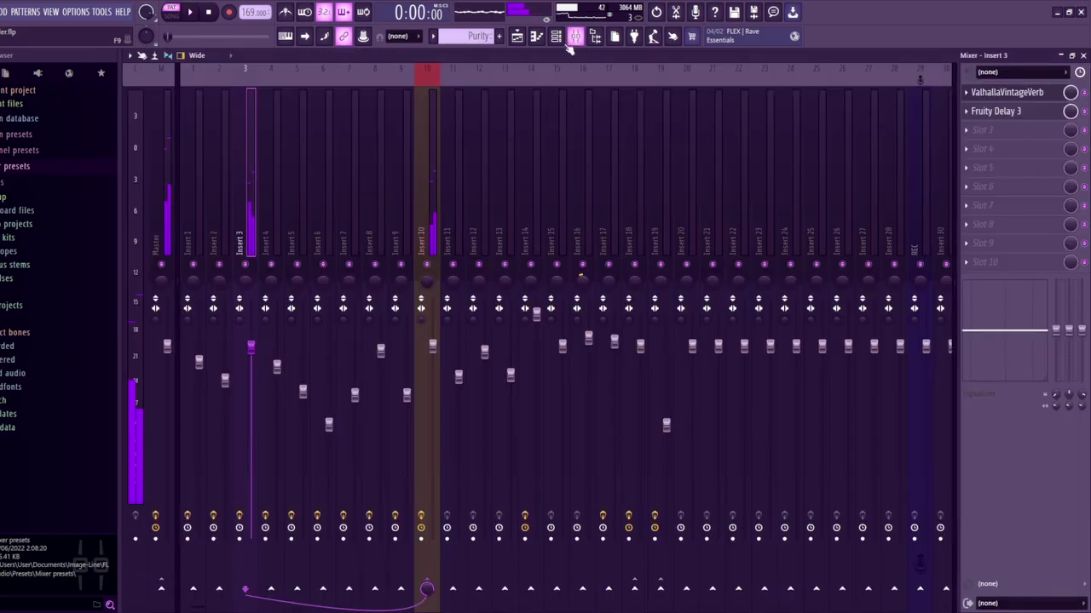
Switch to the XV-5080 pattern, view its Leads United patch and show its notes in the piano roll
click(536, 37)
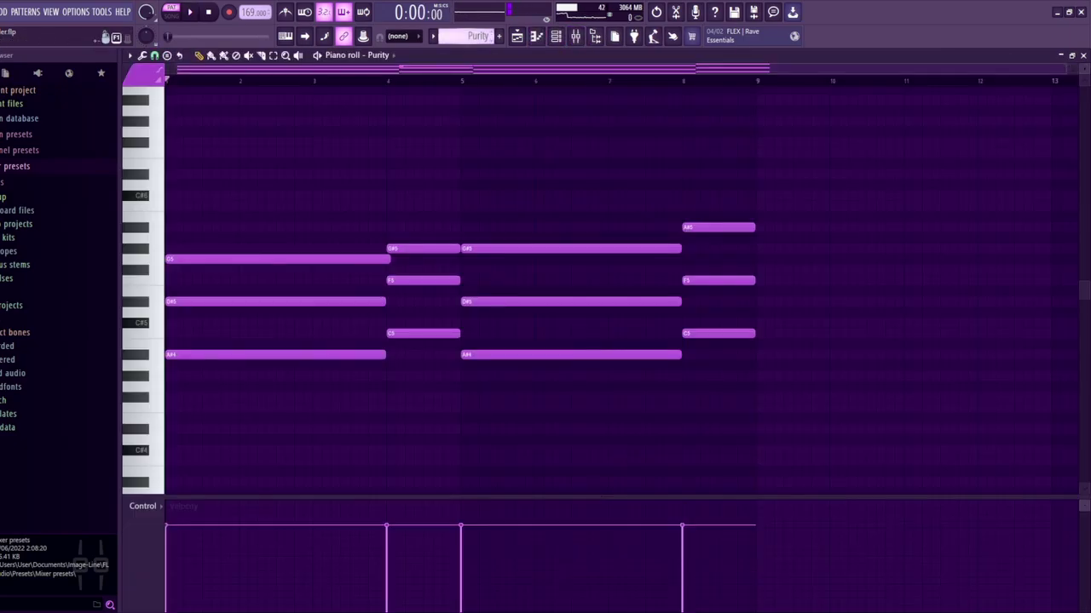
scroll(467, 36, down, 1)
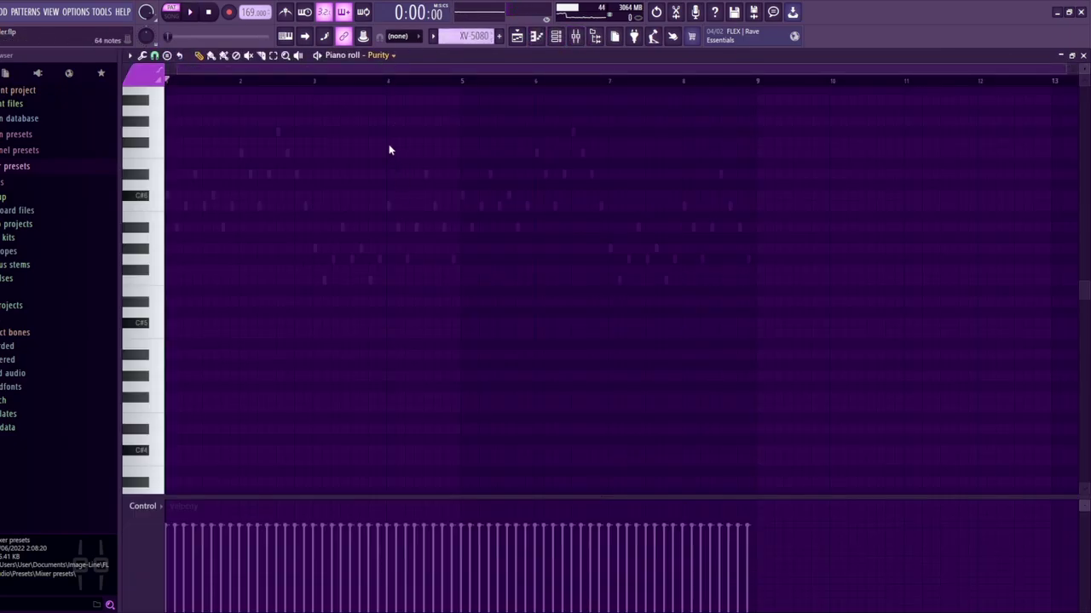
click(555, 35)
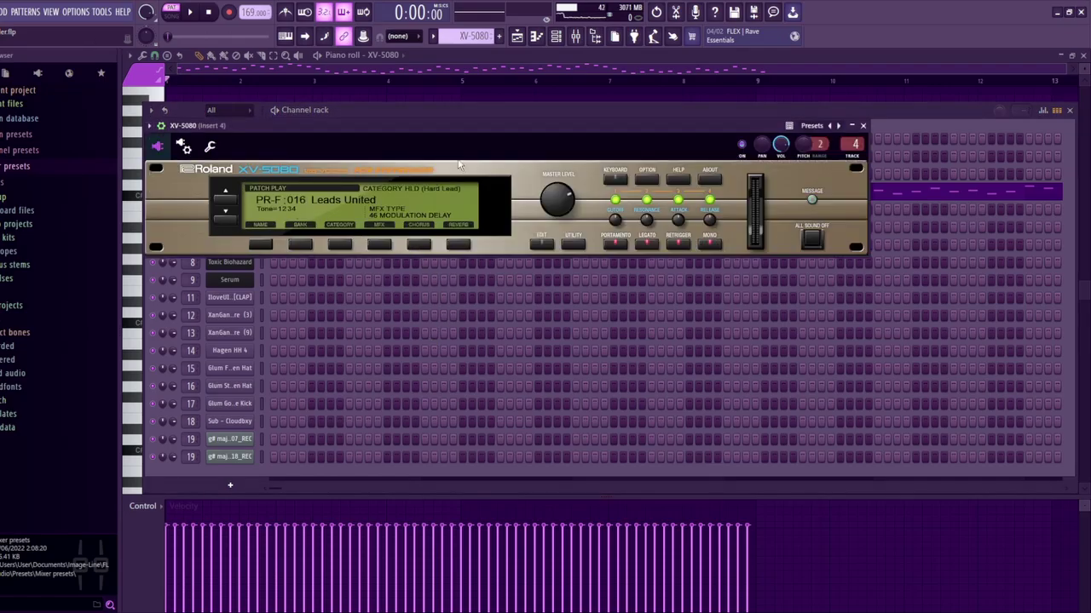
click(455, 88)
Play the XV-5080 pattern from the start and view the effects on Insert 4
key(space)
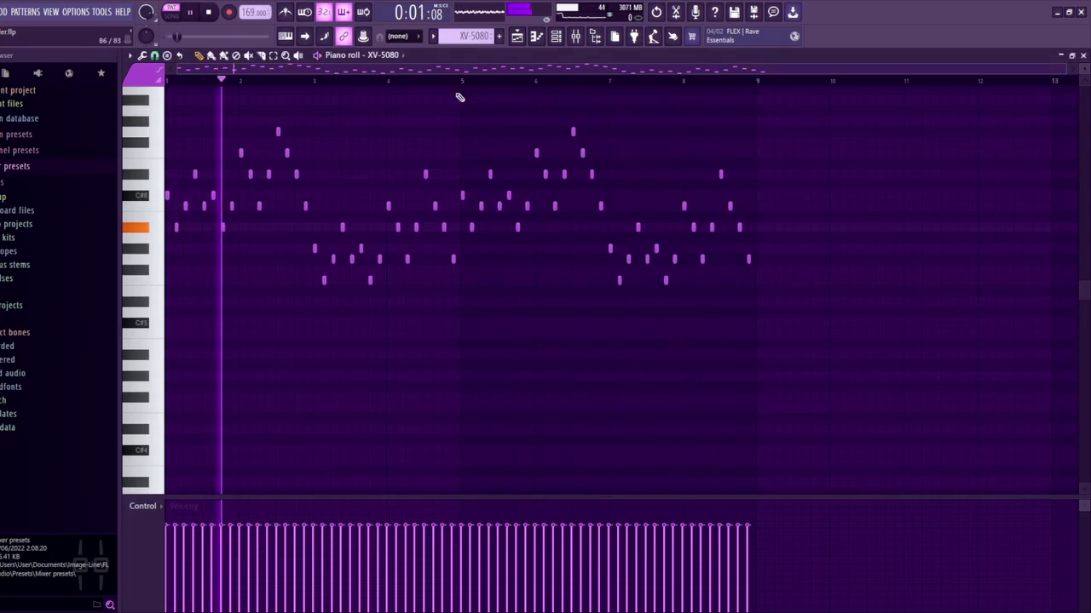
key(space)
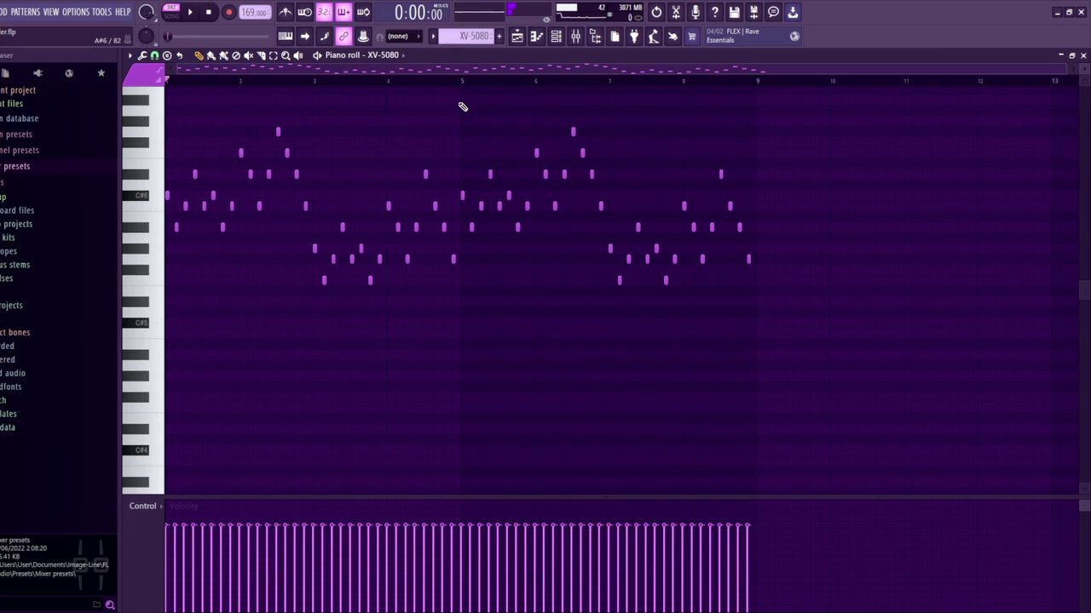
key(space)
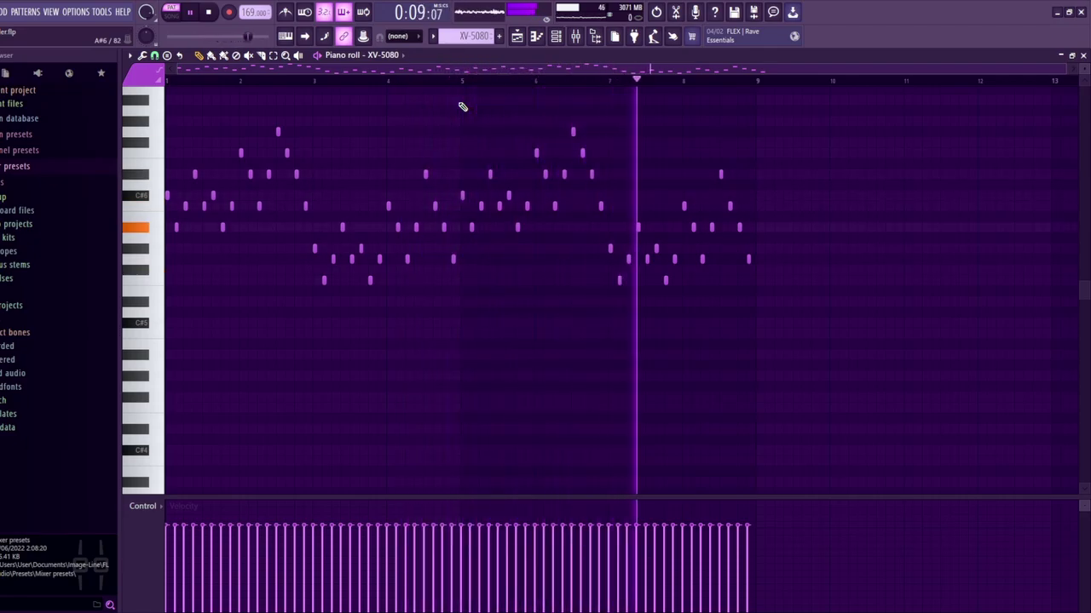
click(576, 35)
key(space)
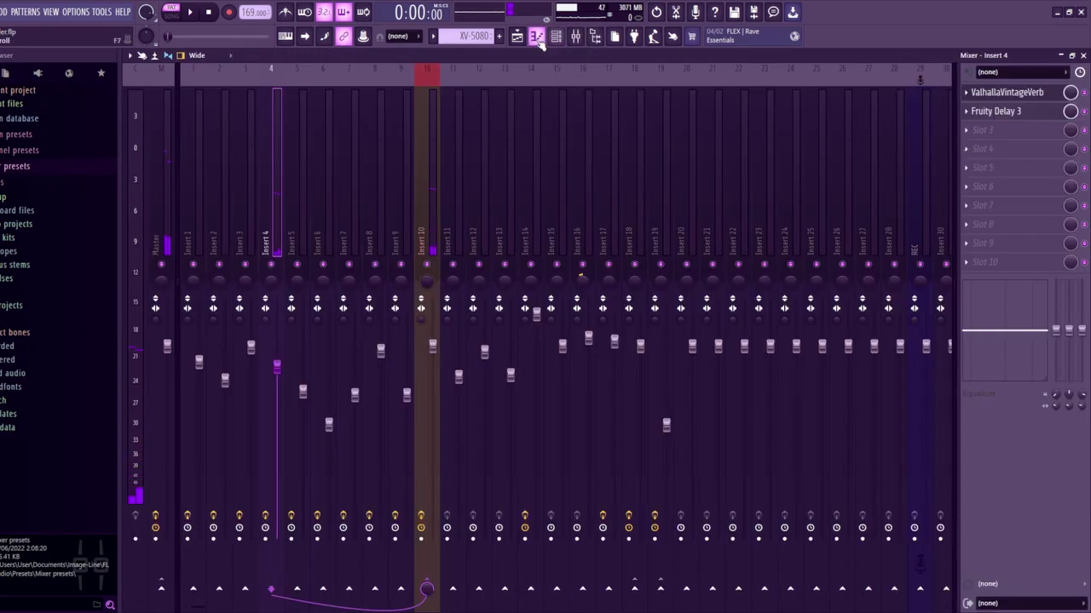
Switch to the GMS pattern, view its Mystery FM Pad program and show its notes in the piano roll
click(536, 37)
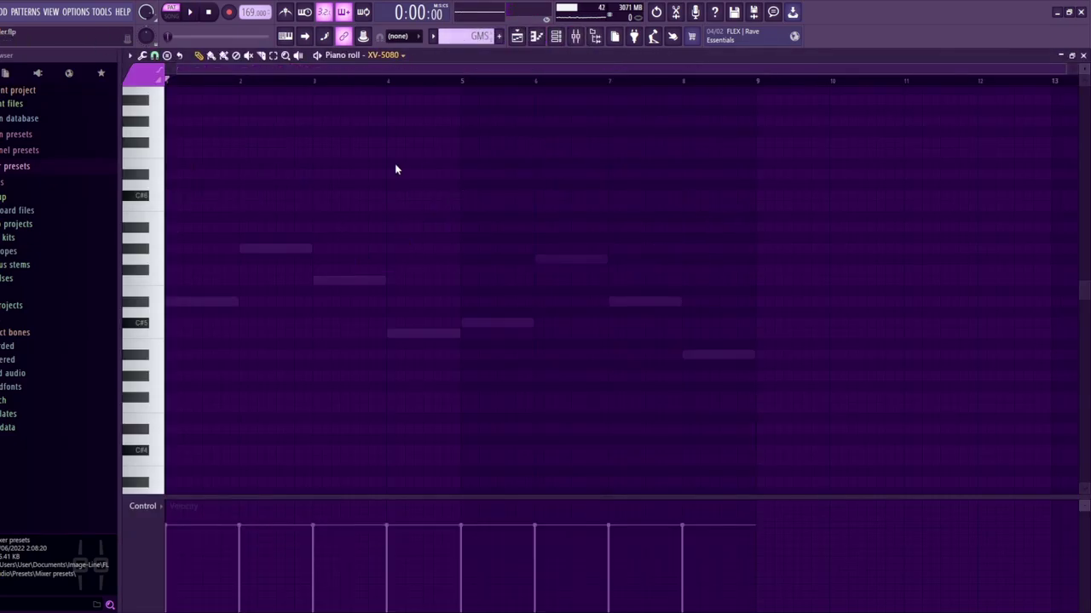
click(555, 35)
click(230, 210)
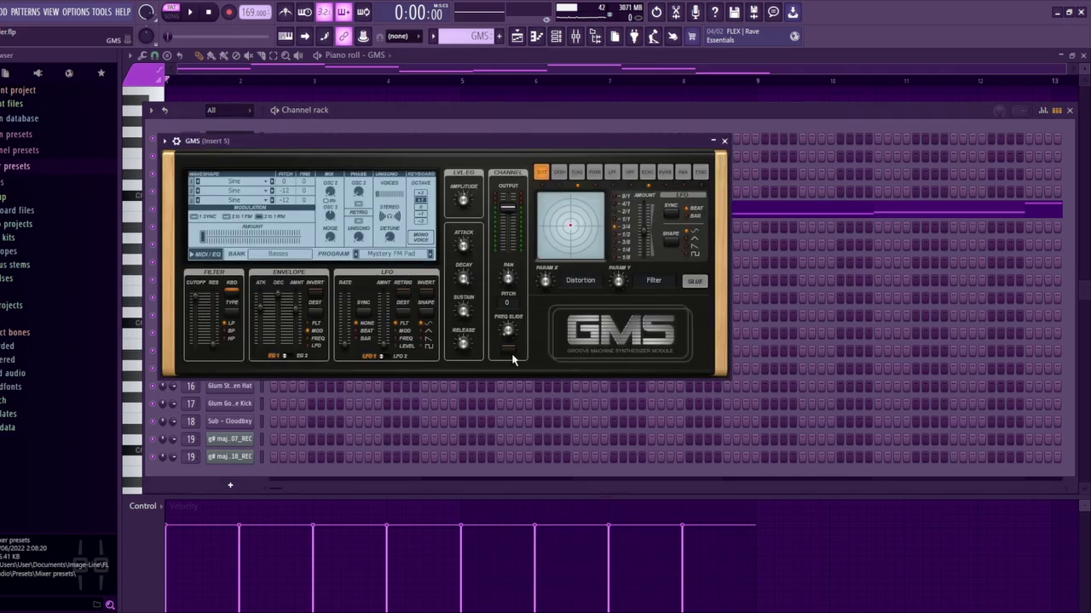
click(444, 81)
Play both halves of the GMS pattern and view the effects on Insert 5
key(space)
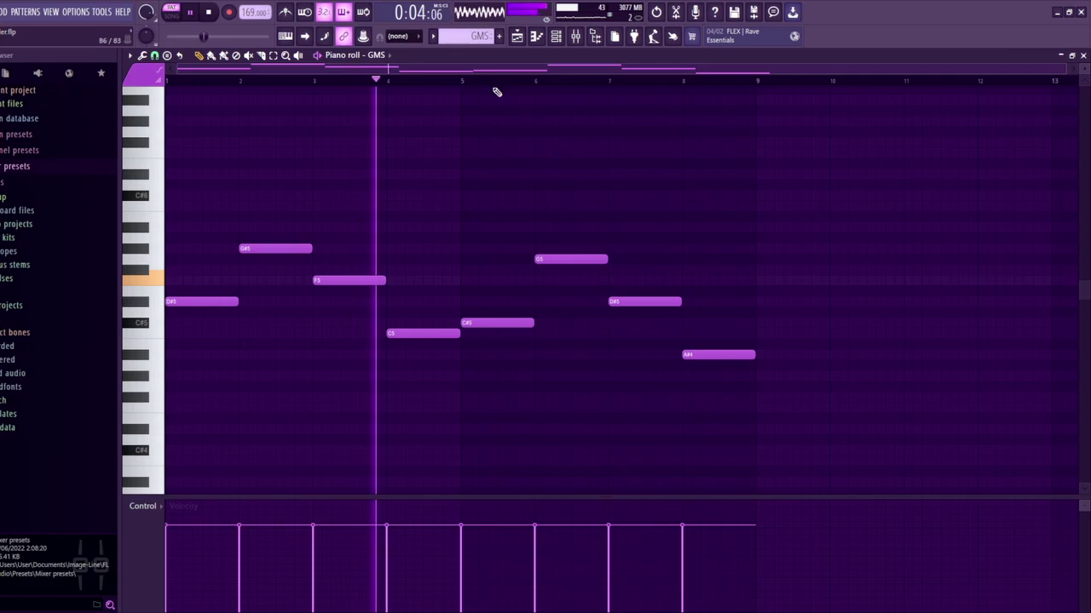
key(space)
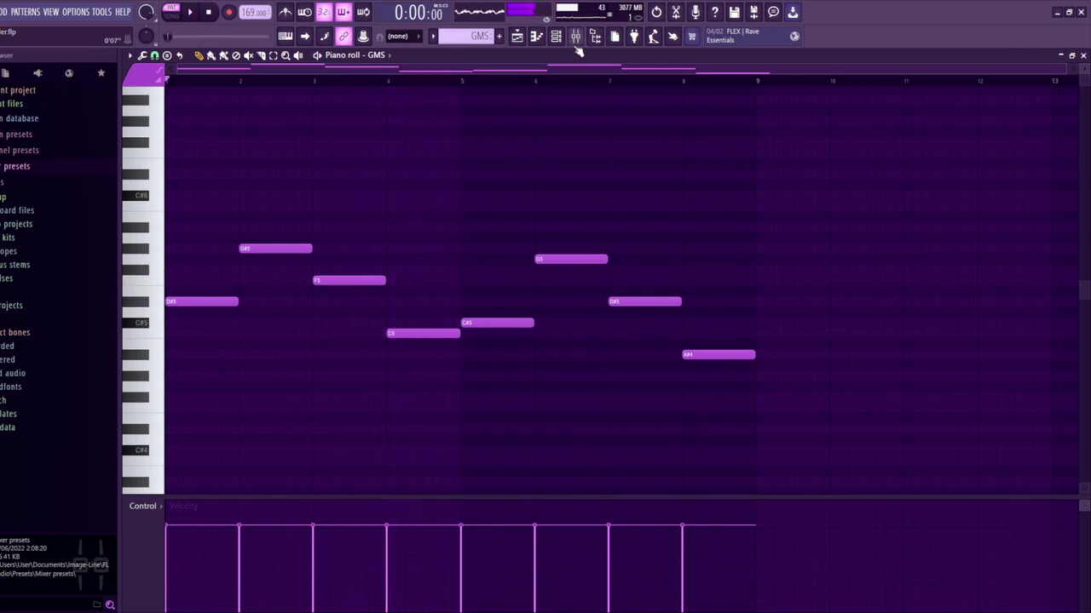
click(465, 82)
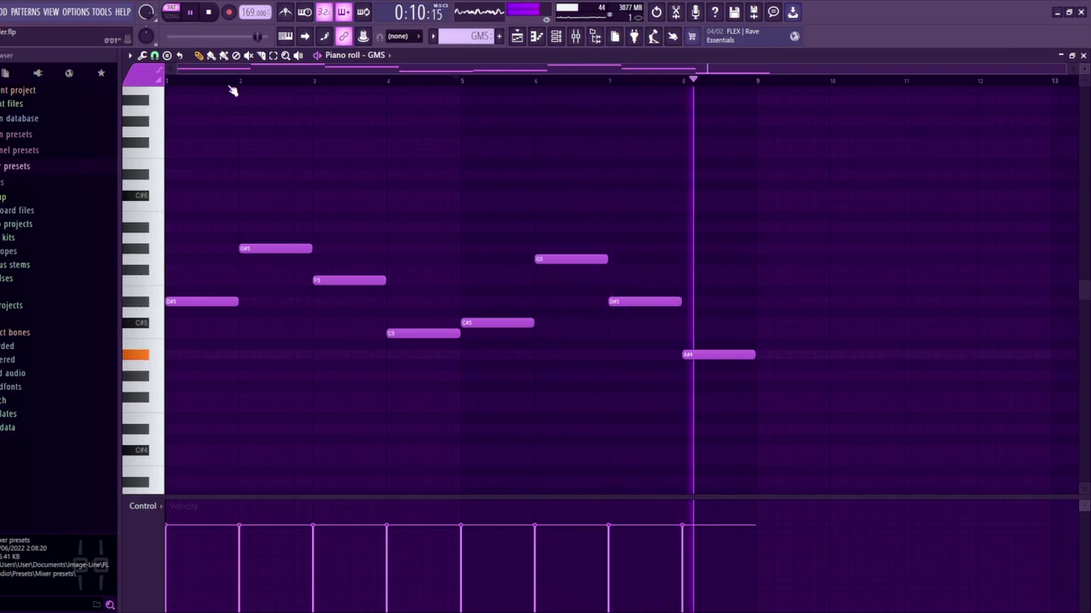
key(space)
click(574, 36)
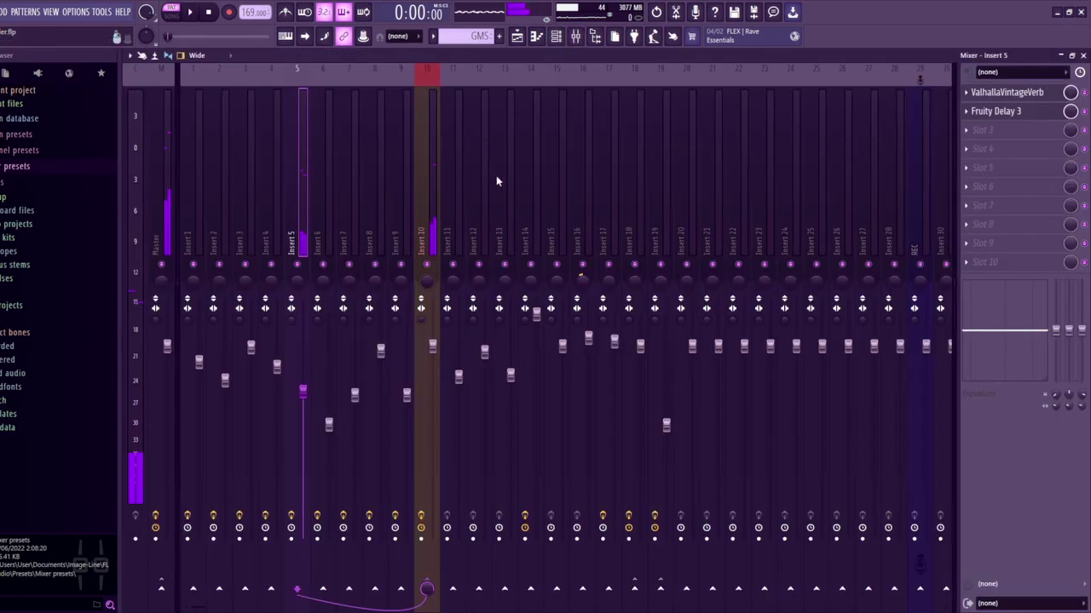
Switch to the Surge XT #2 pattern, view its Bell 2 preset and show all its notes in the piano roll
click(536, 39)
scroll(466, 36, down, 1)
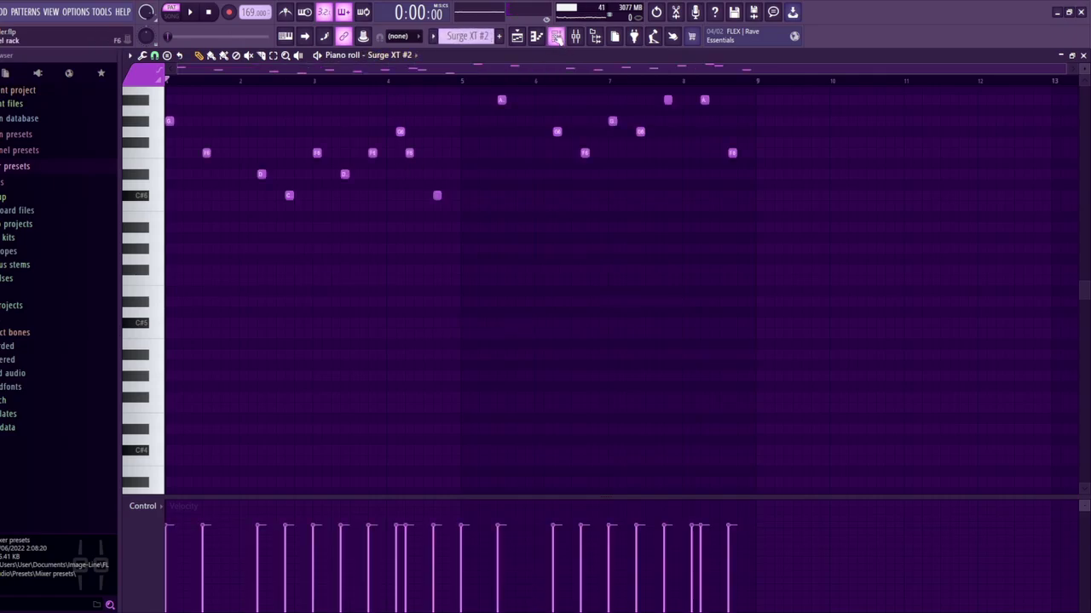
key(F6)
click(228, 227)
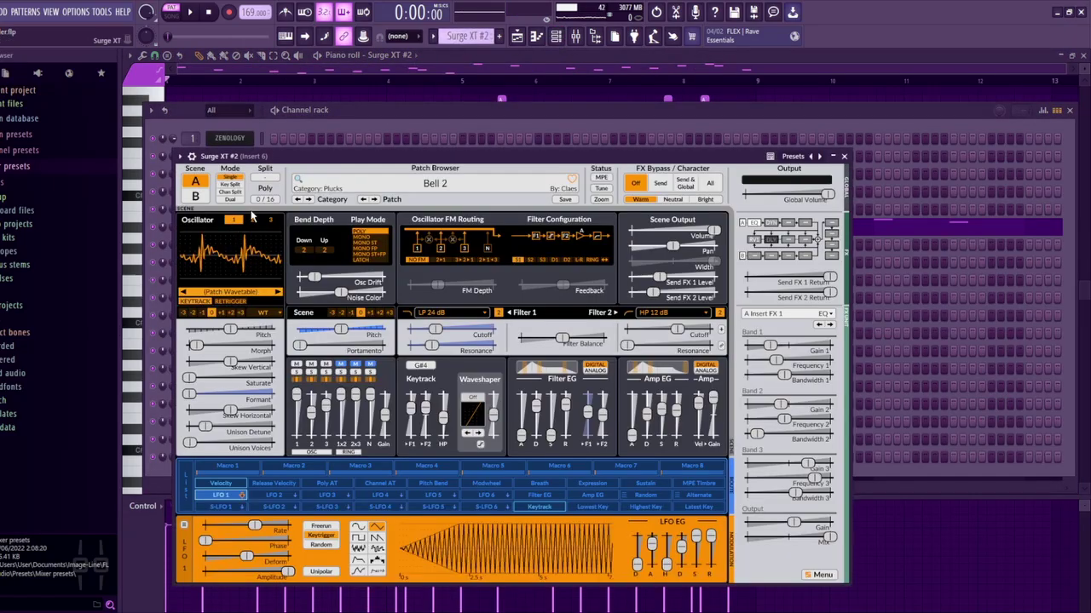
click(473, 108)
scroll(597, 161, up, 3)
Play the Surge XT #2 pattern and view the effects on Insert 6
key(space)
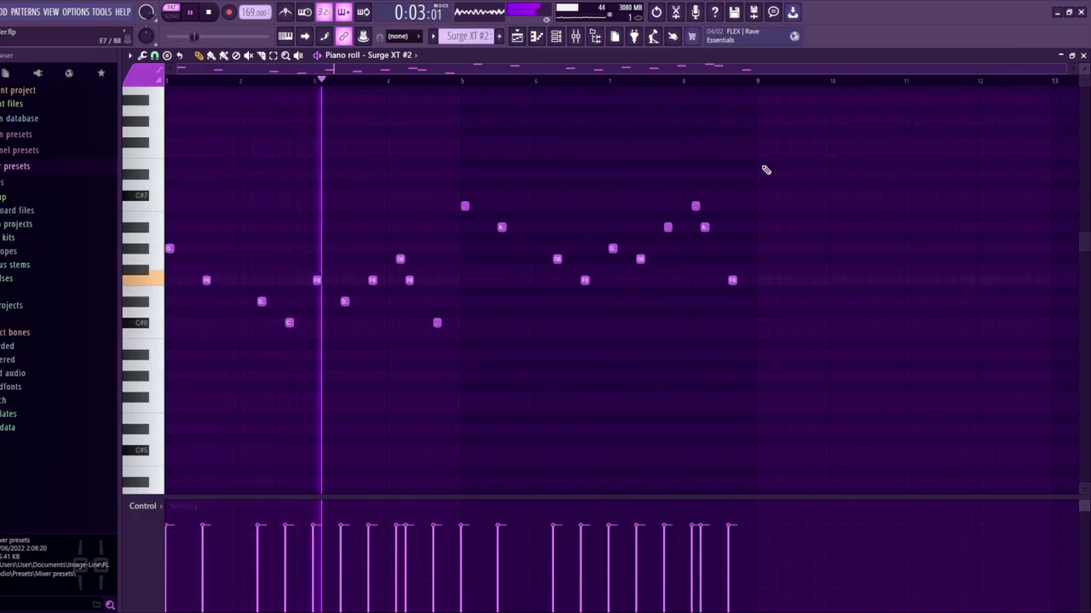
key(space)
click(575, 36)
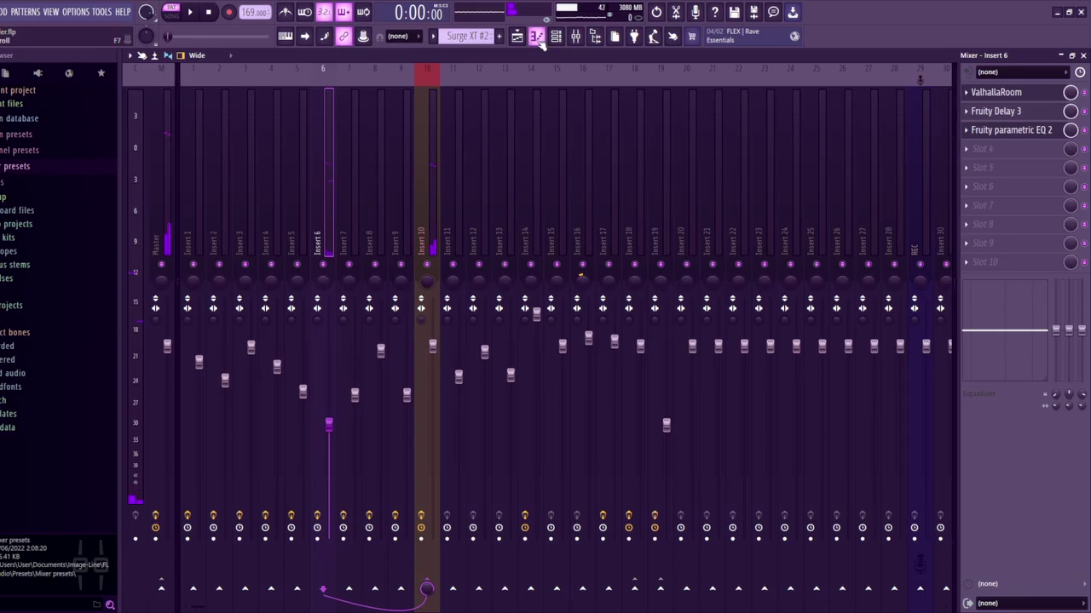
View the ValhallaRoom reverb settings on Insert 6 and return to the piano roll
click(990, 92)
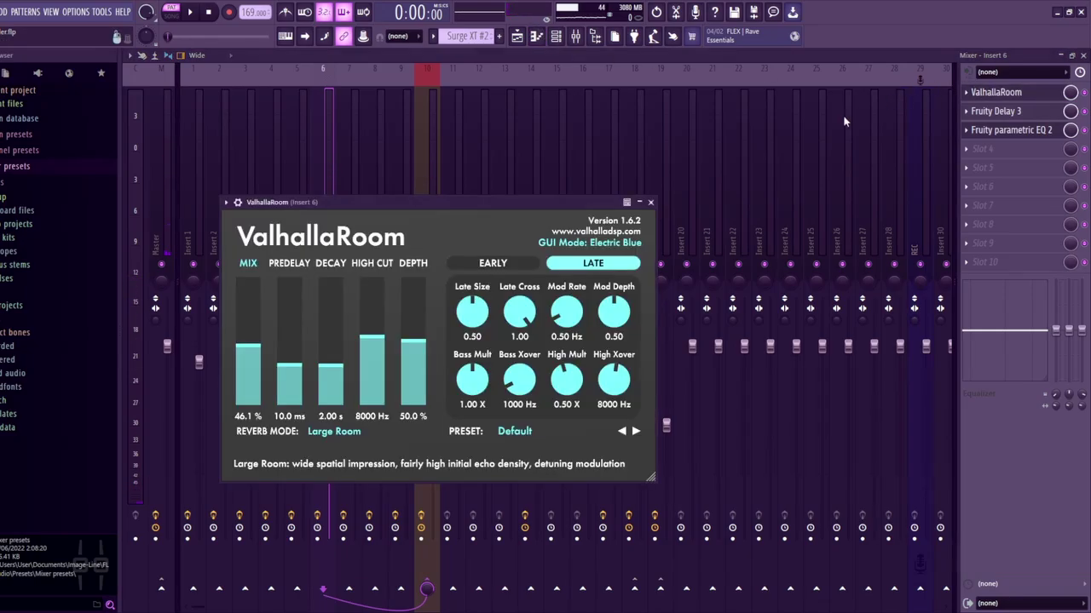
click(536, 39)
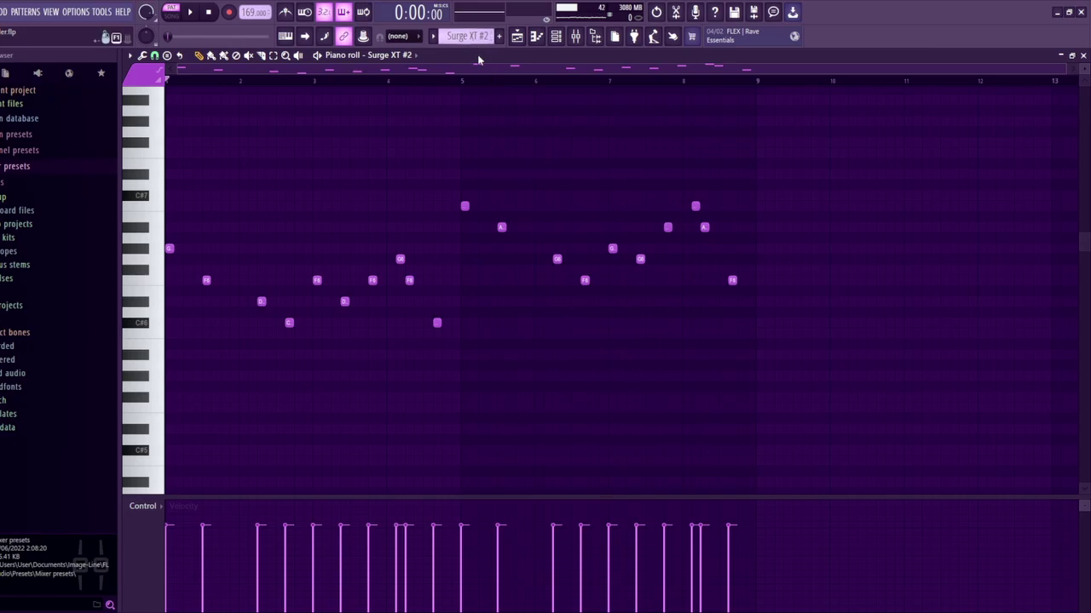
Switch to the Purity #2 pattern, open its channel and show its notes in the piano roll
key(ctrl+z)
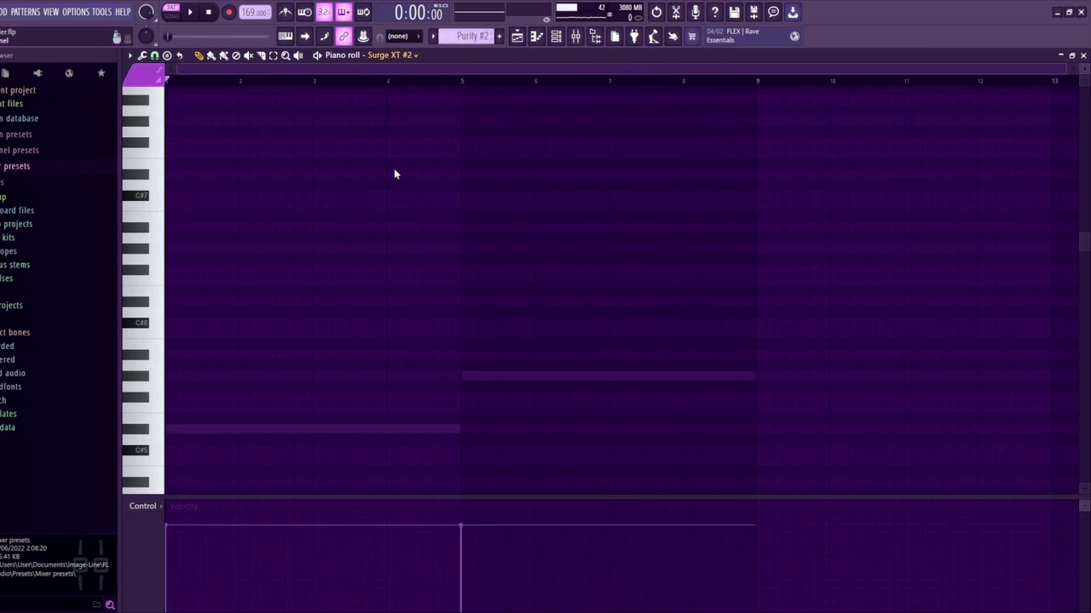
click(555, 36)
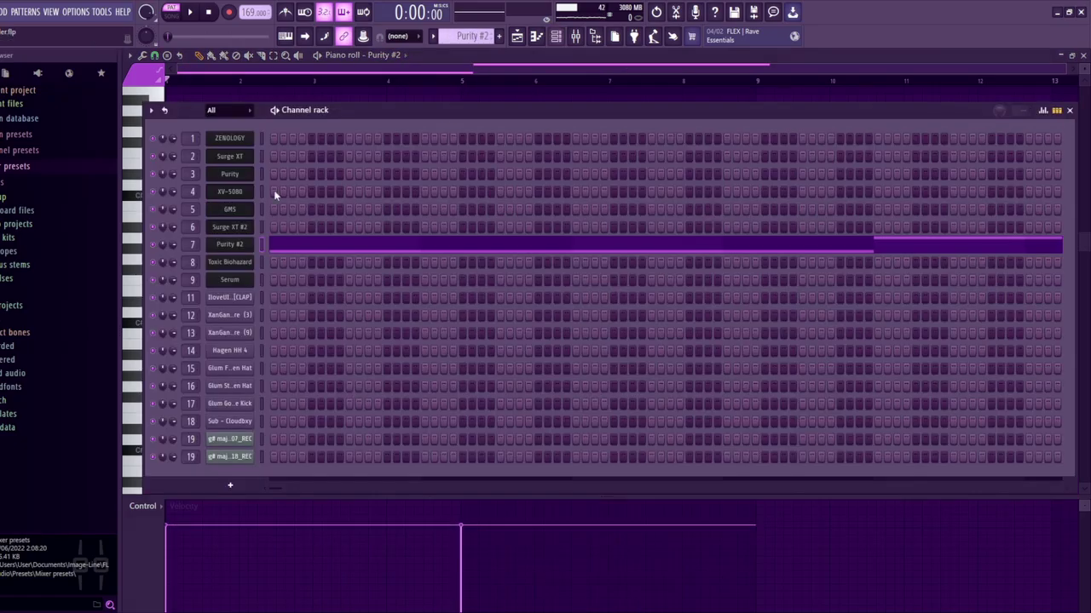
click(230, 244)
key(F7)
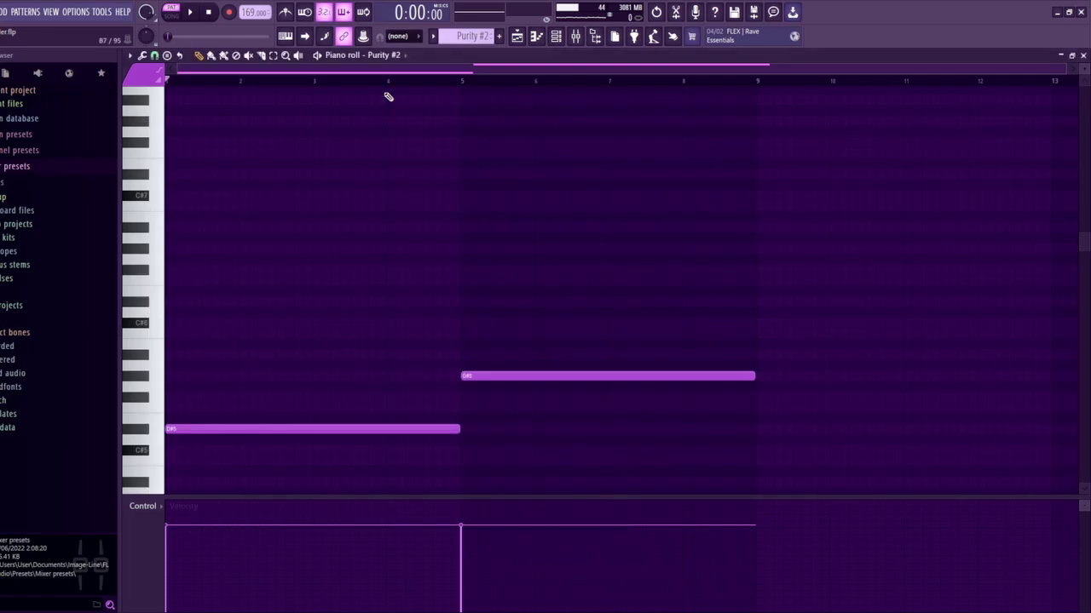
Play both halves of the Purity #2 pattern and view the effects on Insert 7
key(space)
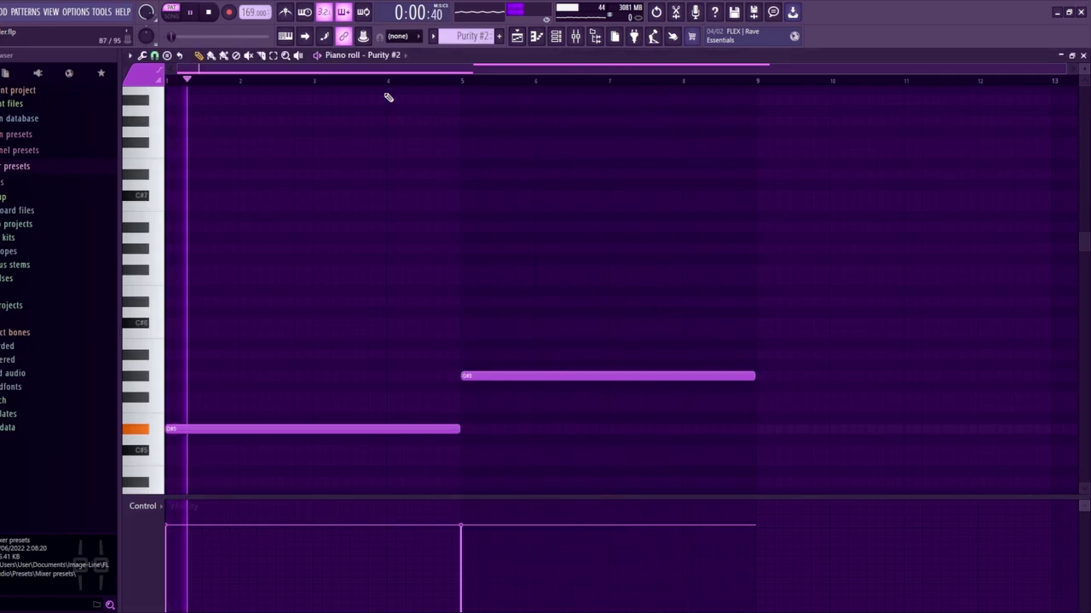
click(466, 81)
key(space)
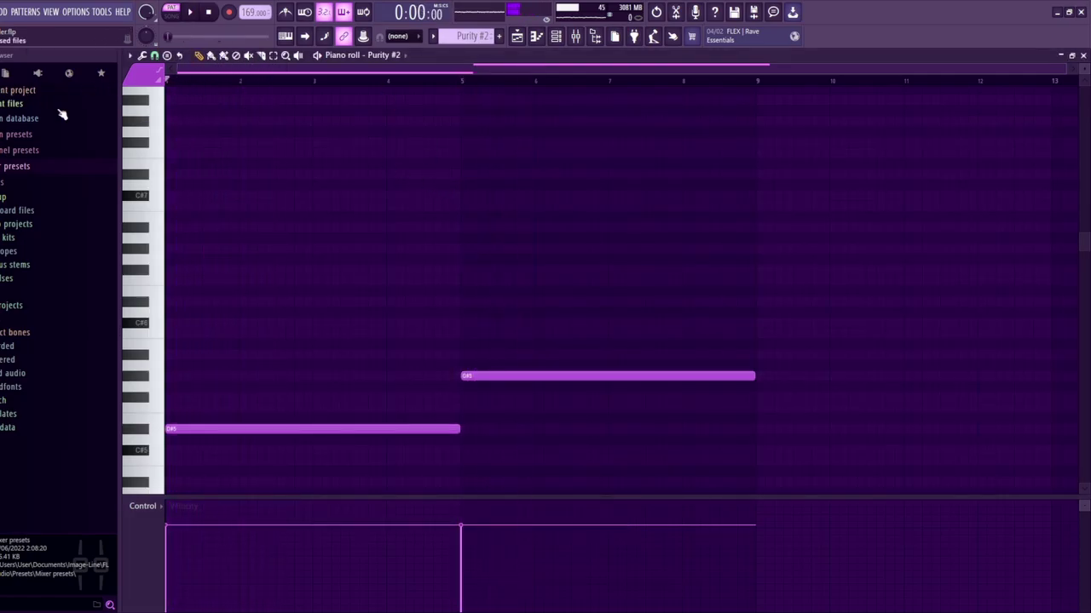
click(576, 36)
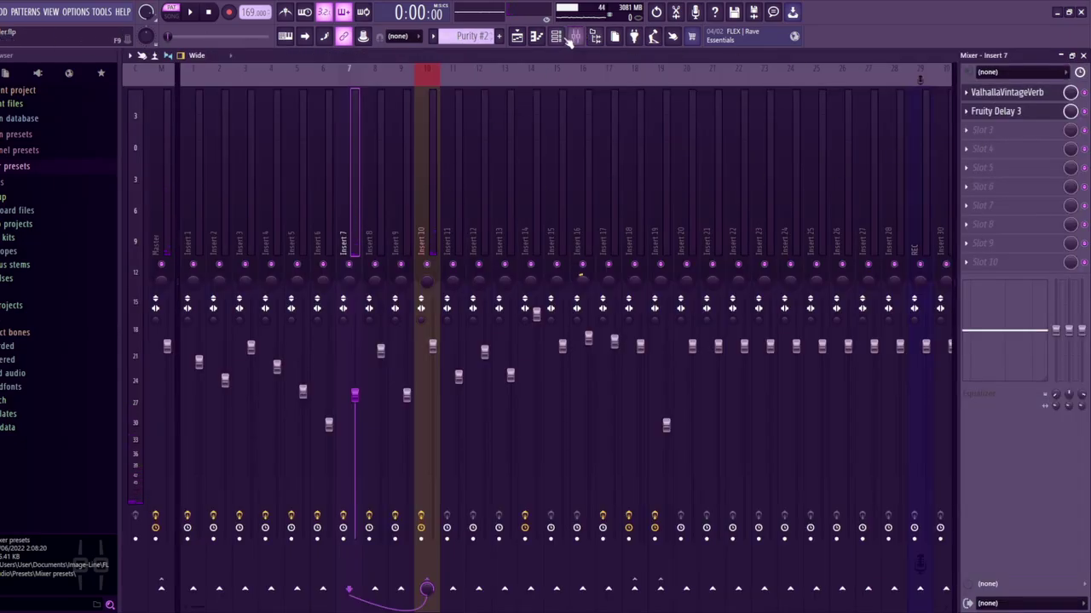
Switch to the Toxic Biohazard pattern, view its BigHouse program and show its notes in the piano roll
click(517, 37)
scroll(467, 36, down, 1)
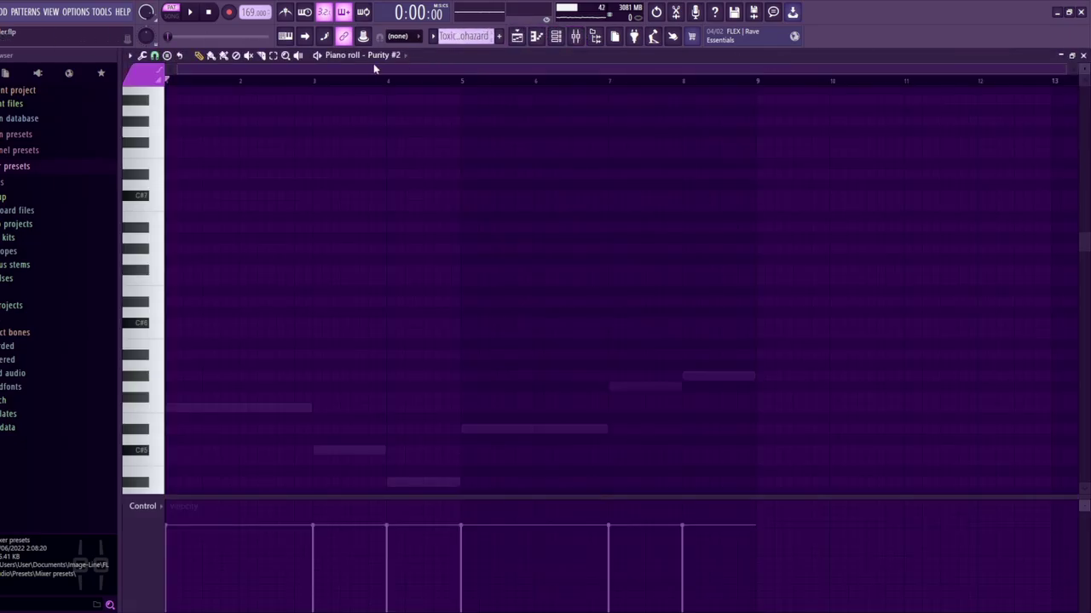
key(F6)
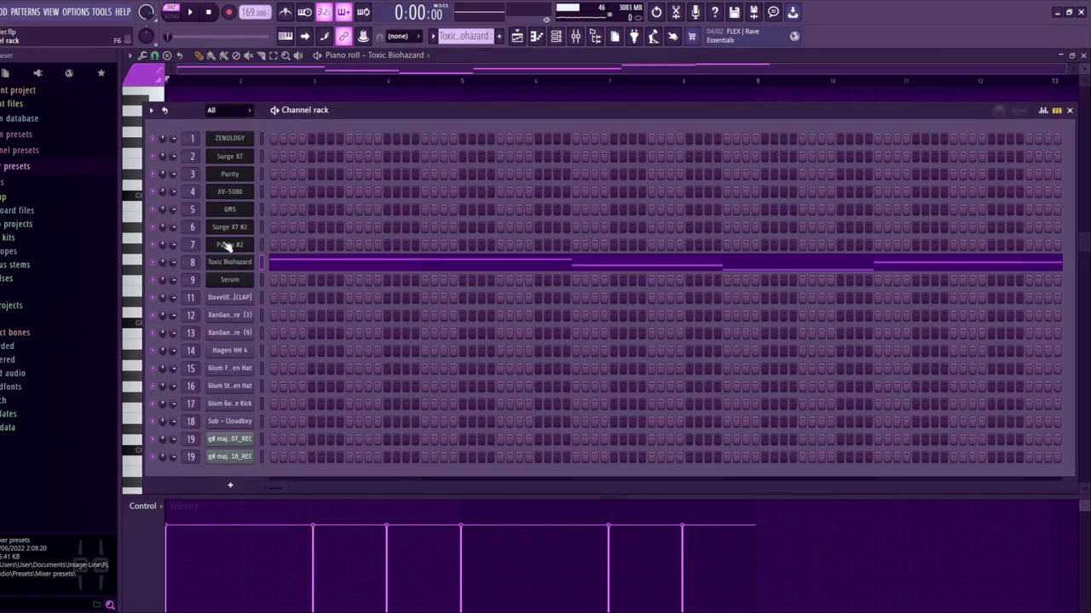
click(219, 262)
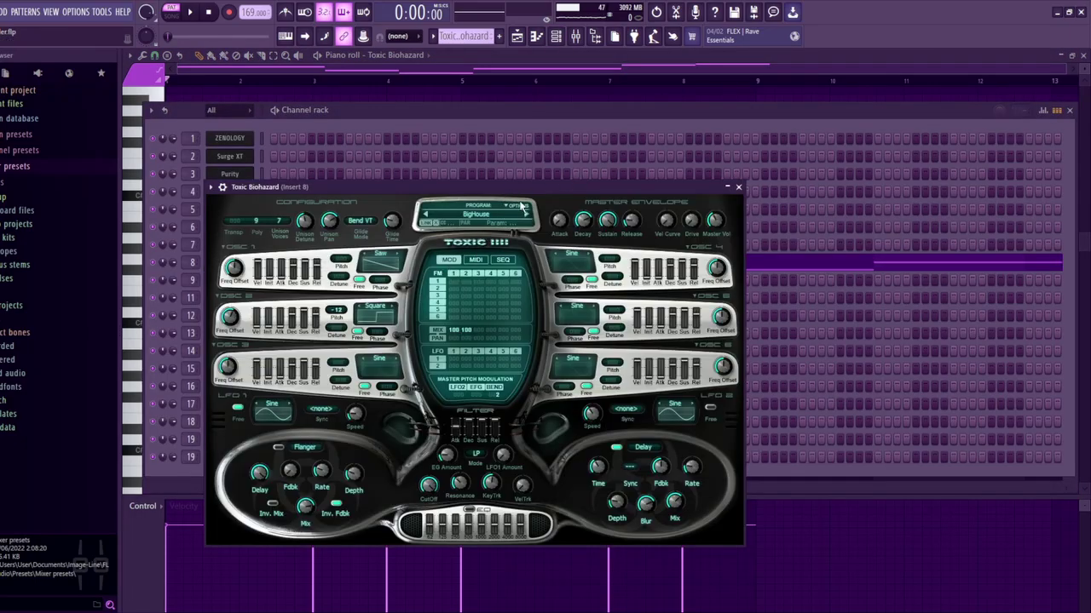
key(F12)
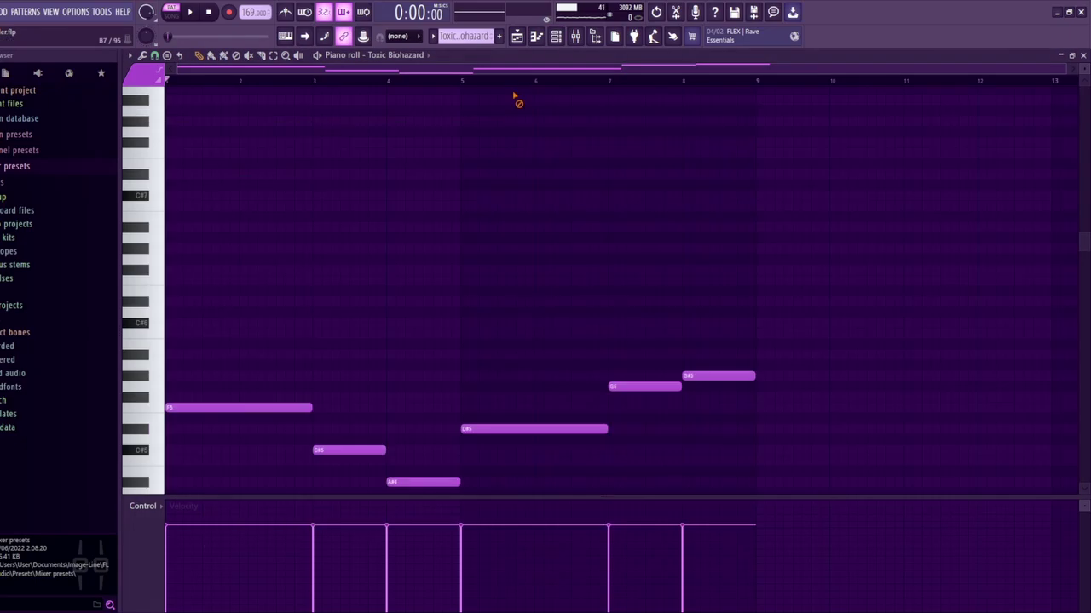
Play the Toxic Biohazard pattern and view the effects on Insert 8
key(space)
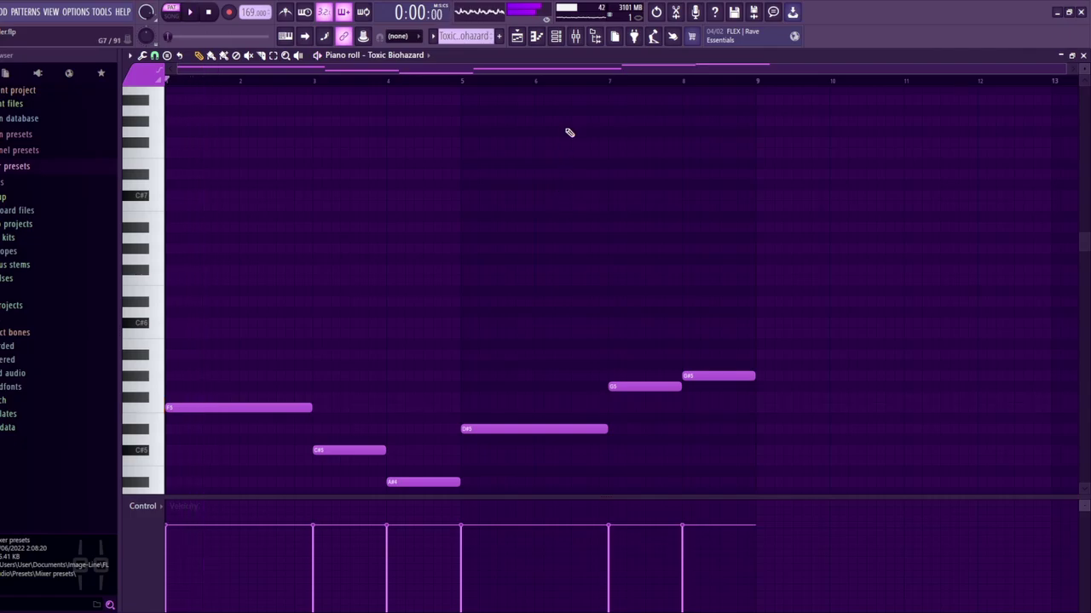
key(space)
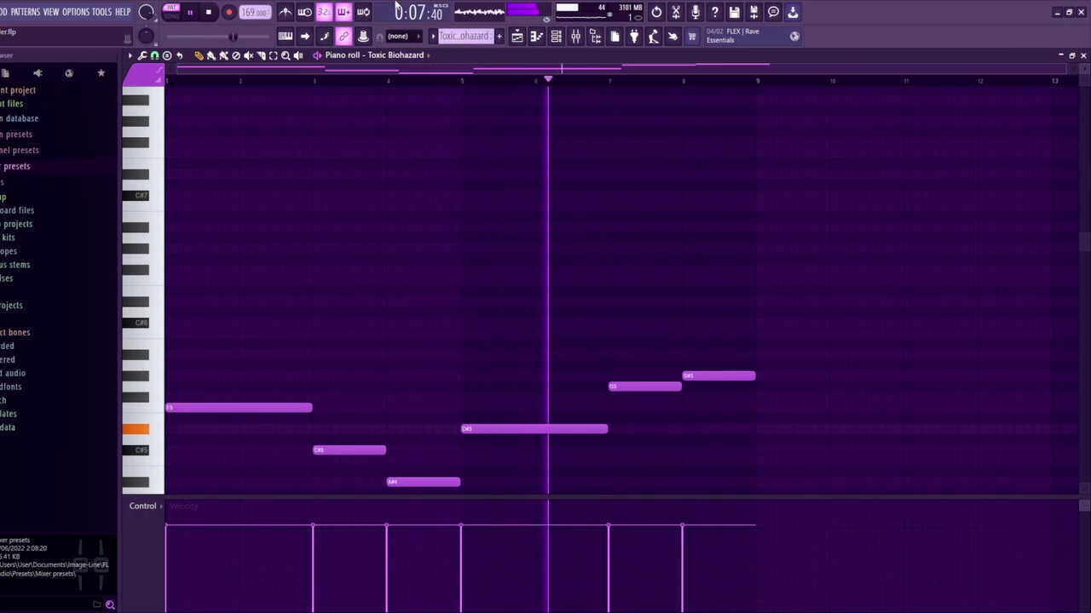
click(581, 41)
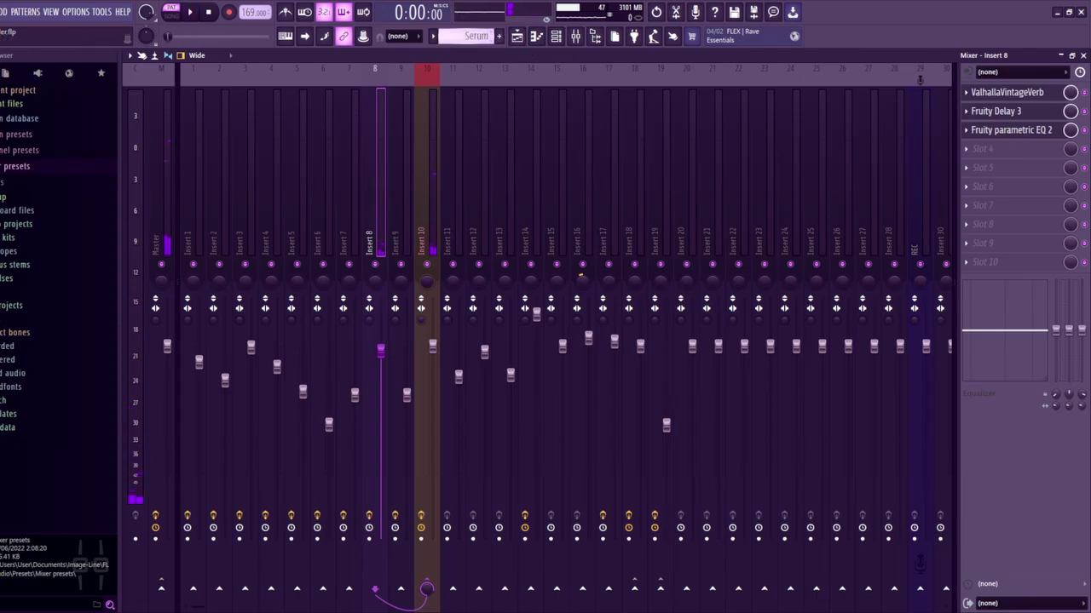
View the Serum channel's PAD - Greece preset and play both halves of its pattern in the piano roll
click(555, 38)
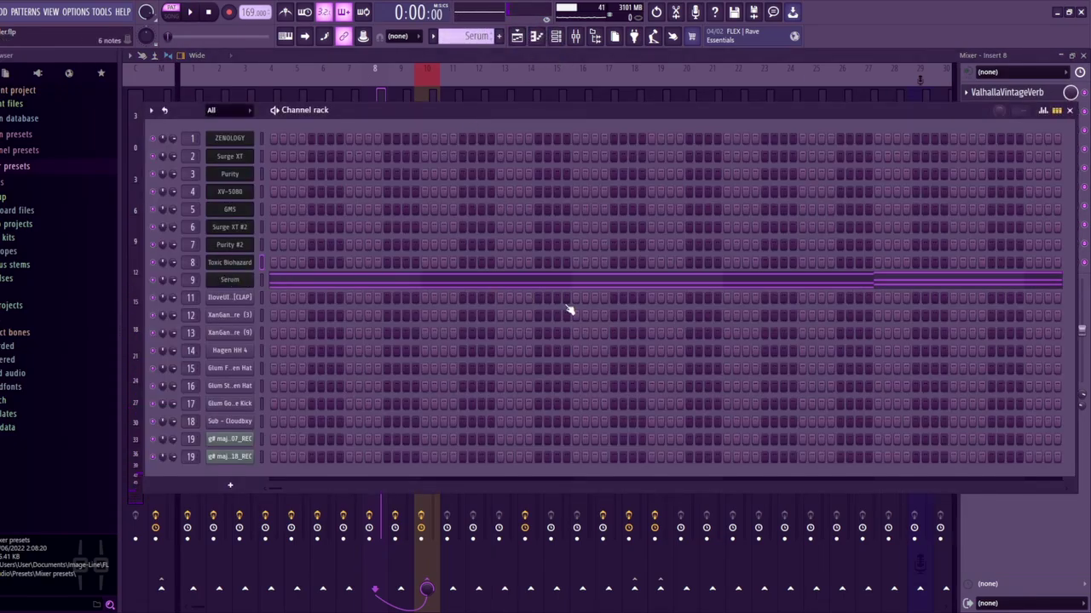
click(610, 290)
click(647, 407)
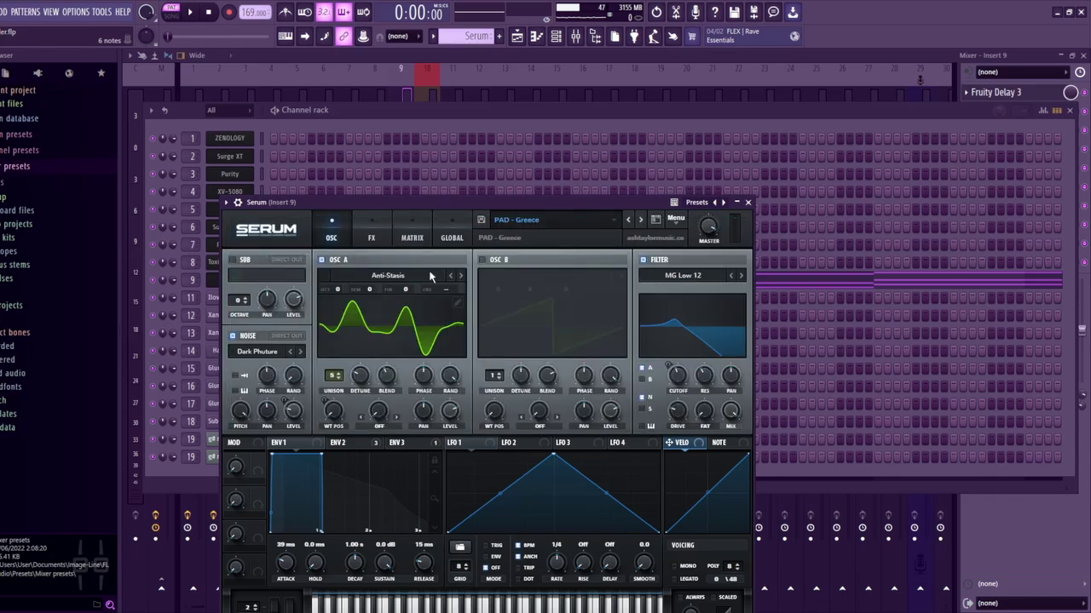
click(839, 280)
key(space)
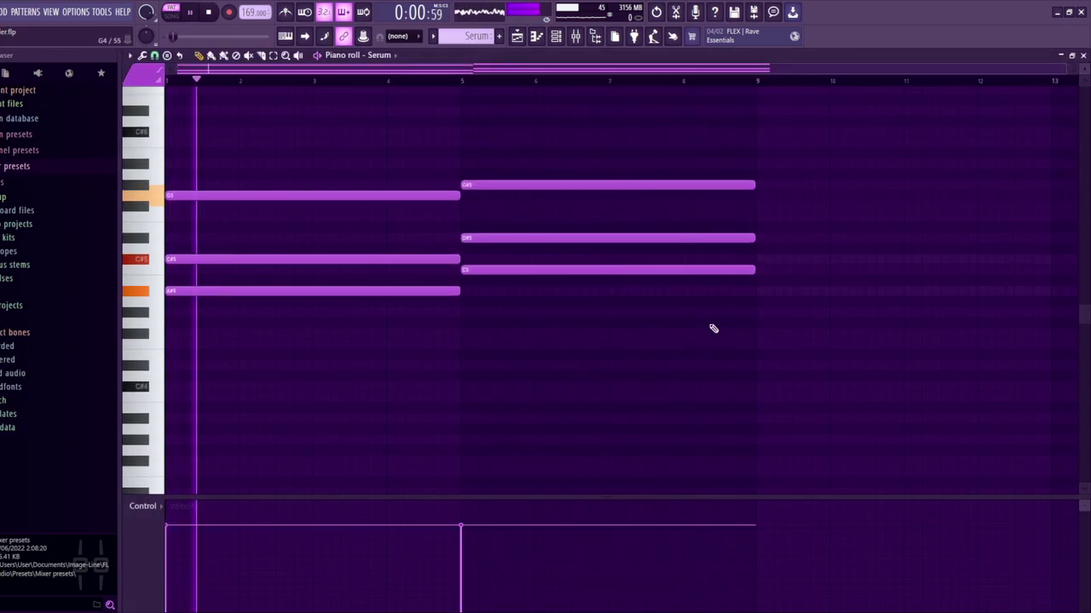
click(465, 70)
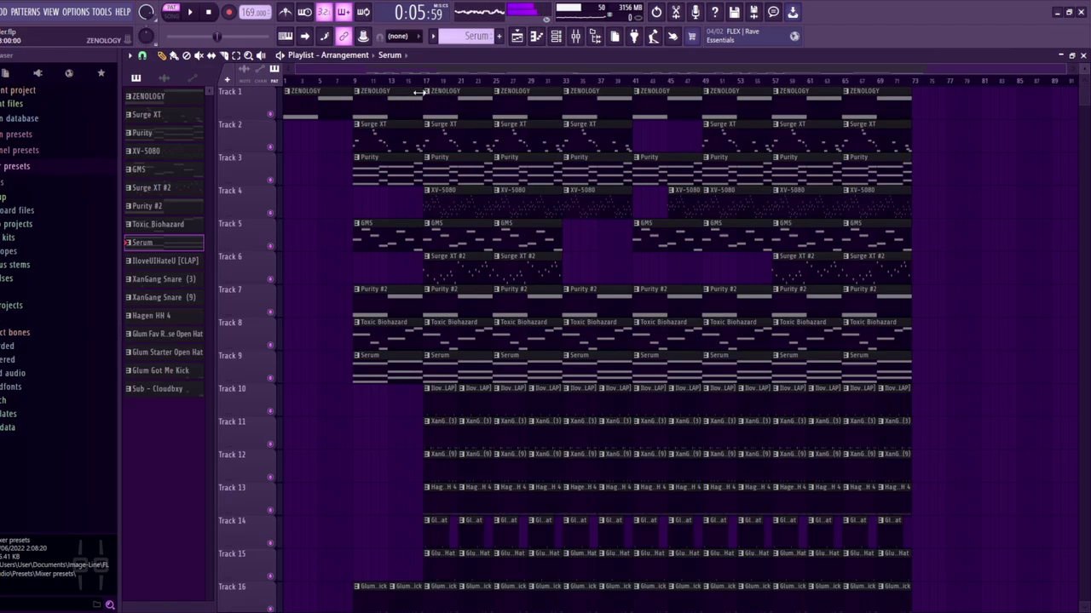
Solo Track 1 plus Tracks 2 to 9 in the playlist and play all melody layers together from bar 17
ctrl+click(270, 113)
click(270, 147)
click(270, 180)
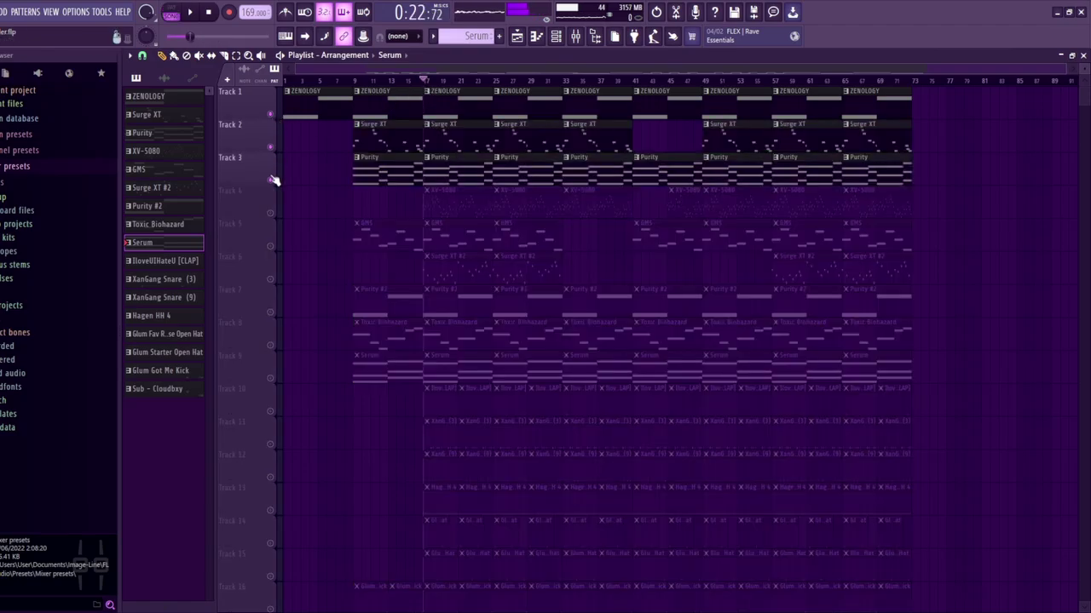
click(270, 213)
click(270, 247)
click(270, 280)
click(271, 312)
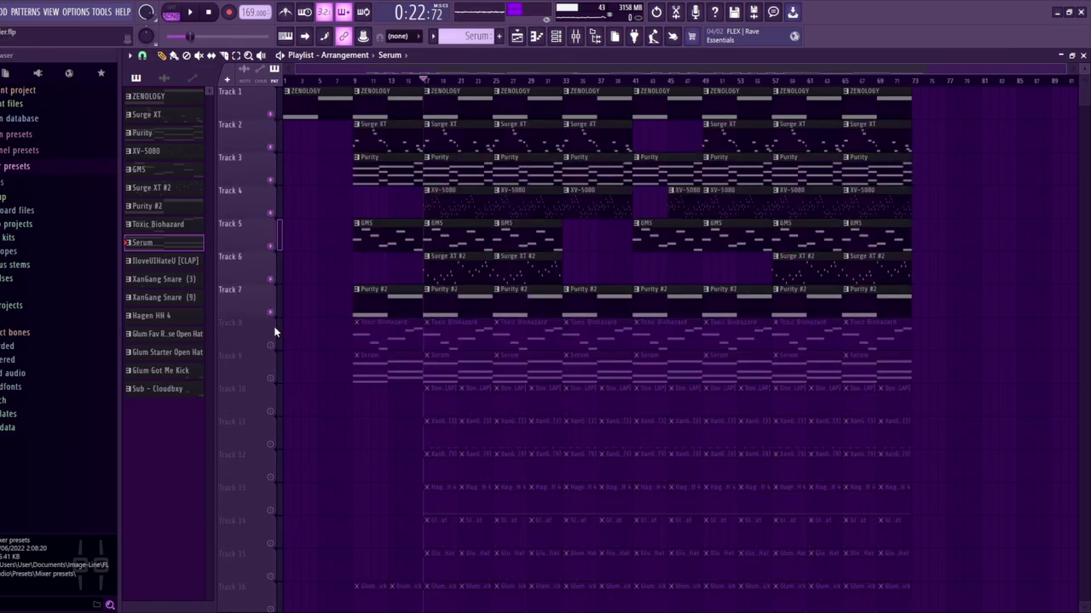
click(270, 345)
click(270, 378)
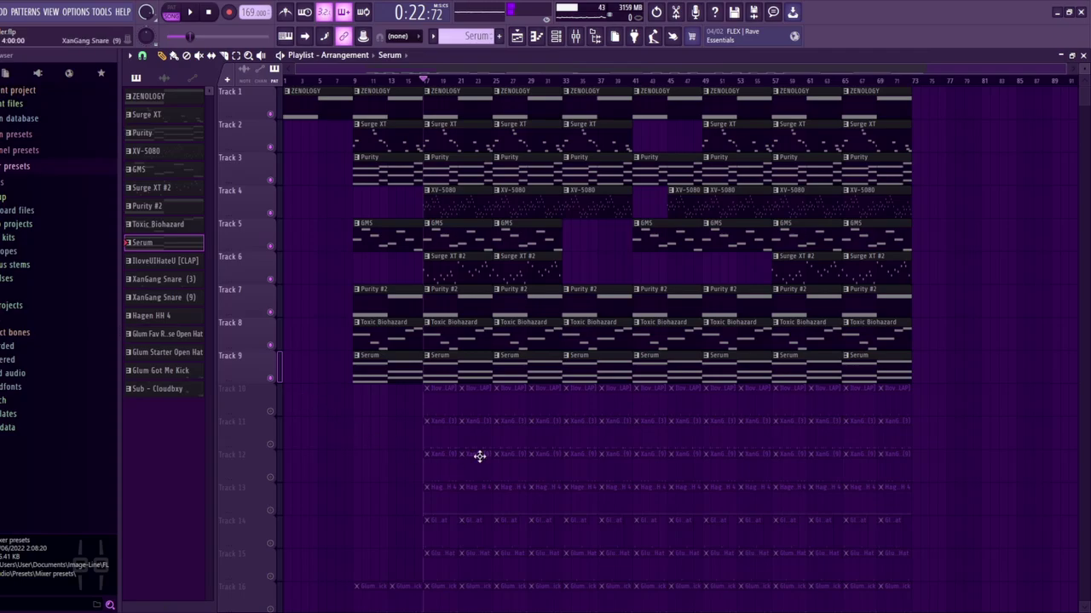
key(space)
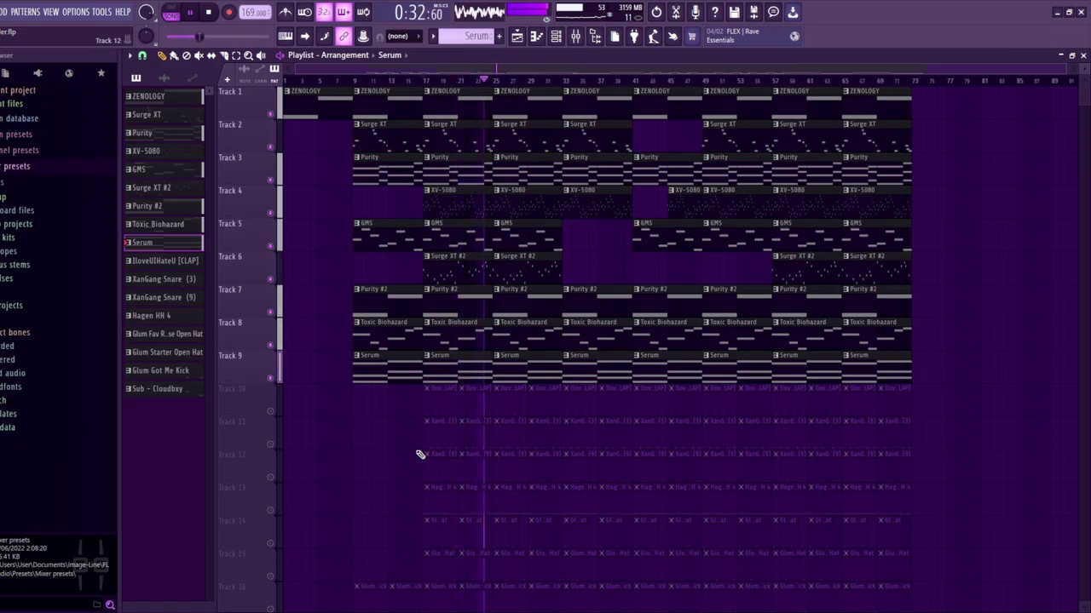
key(space)
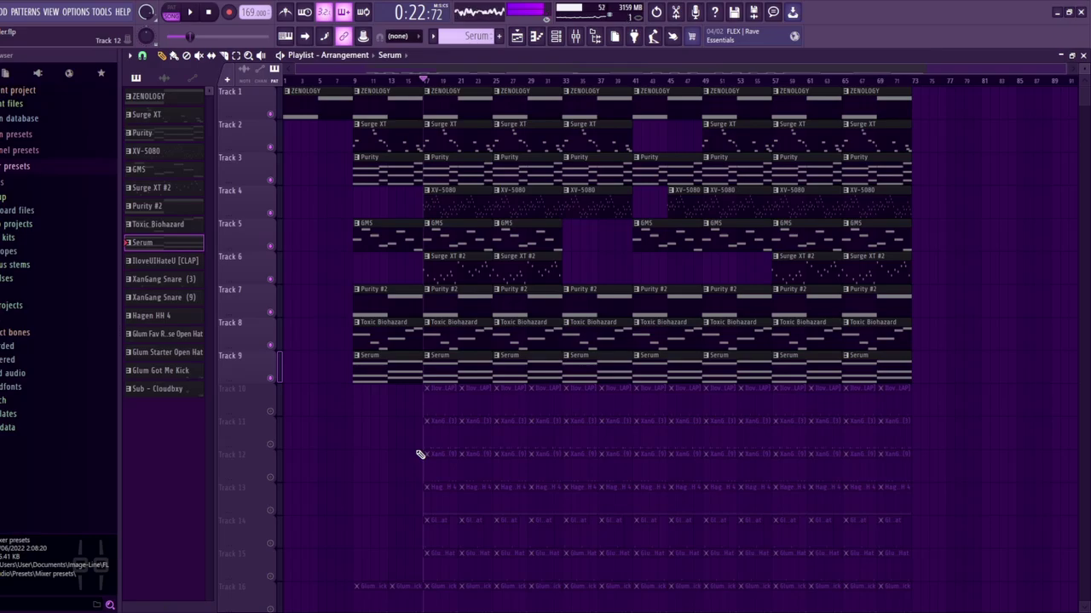
Solo Track 17 and unmute Tracks 10 to 16 so only the drum and 808 tracks are active
scroll(418, 452, down, 5)
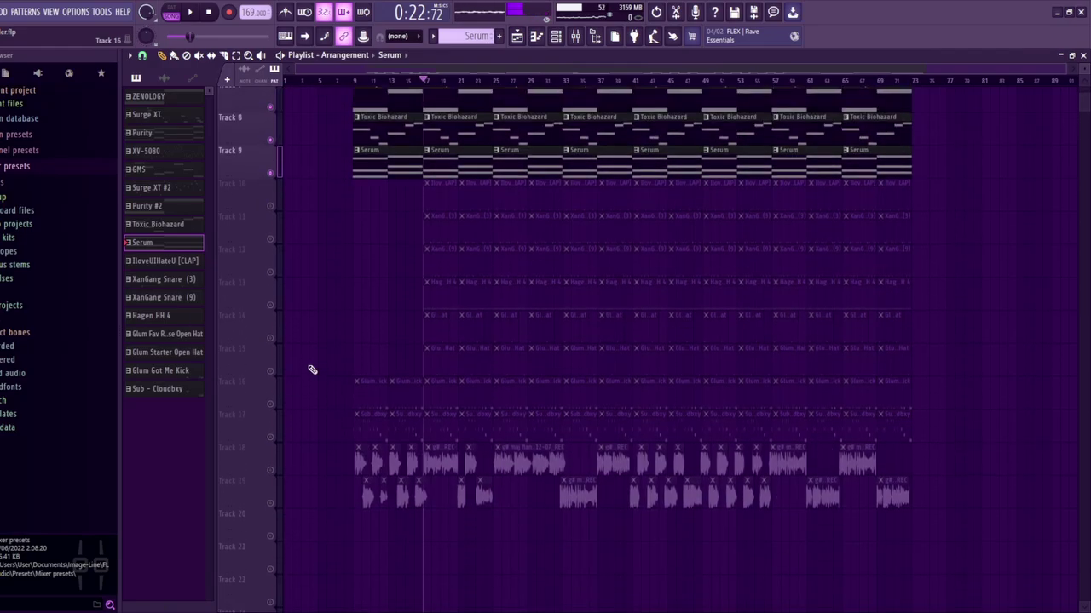
ctrl+click(271, 444)
ctrl+click(271, 444)
click(271, 412)
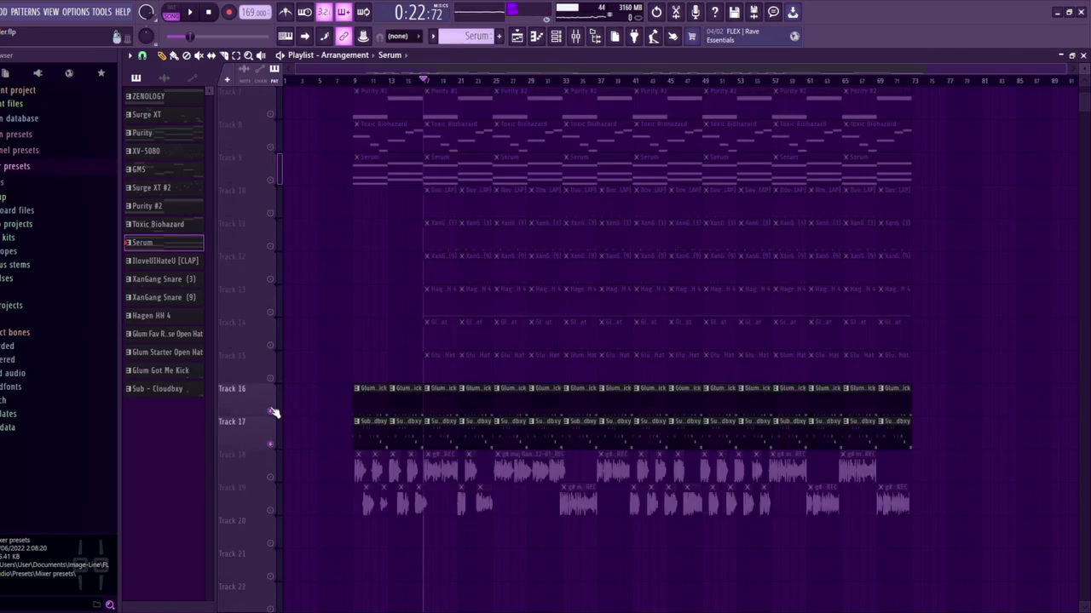
click(270, 377)
click(270, 345)
click(270, 312)
click(270, 278)
click(270, 246)
click(270, 213)
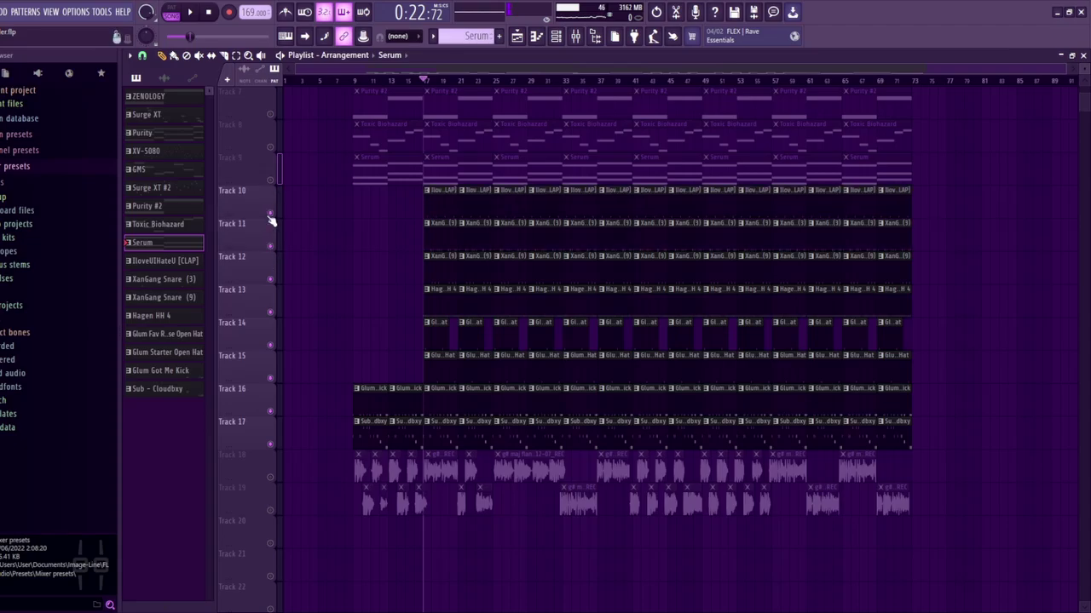
Play the drum and 808 tracks together from bar 17 and examine their patterns up close in the playlist
key(space)
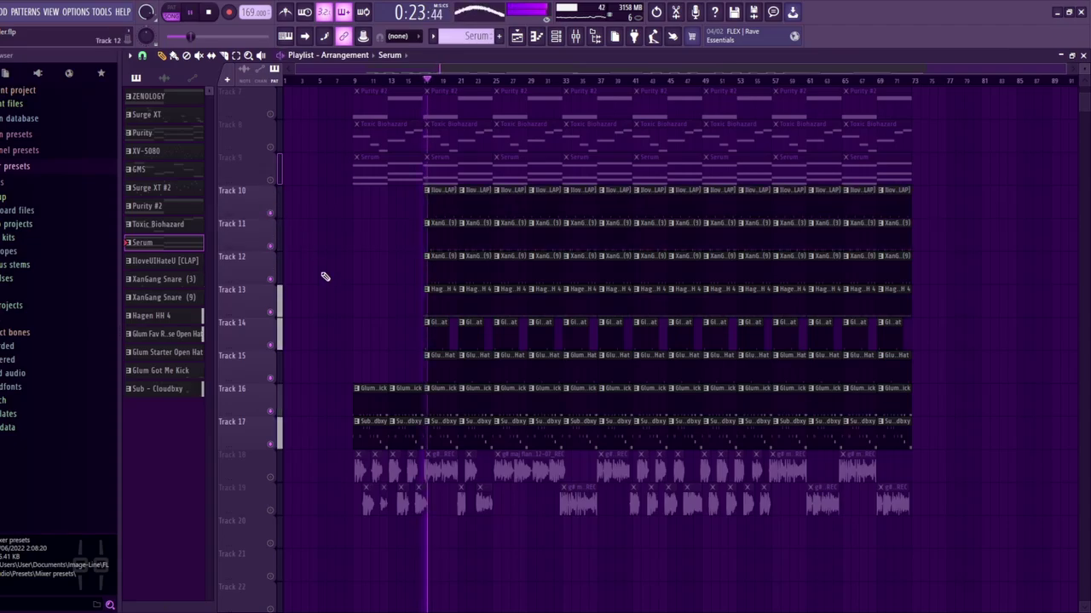
scroll(438, 287, up, 5)
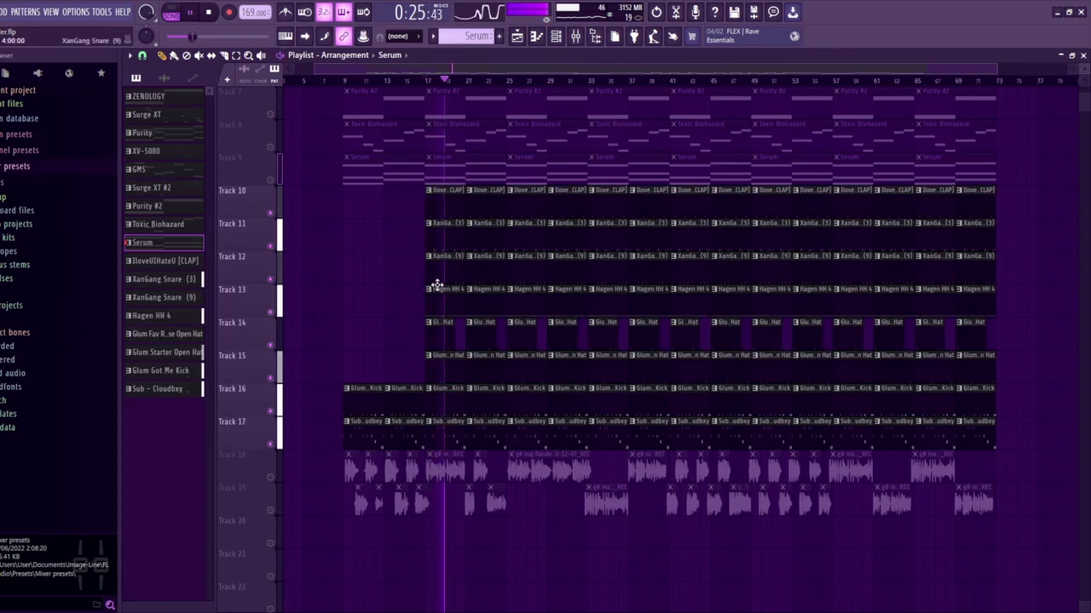
scroll(341, 204, up, 3)
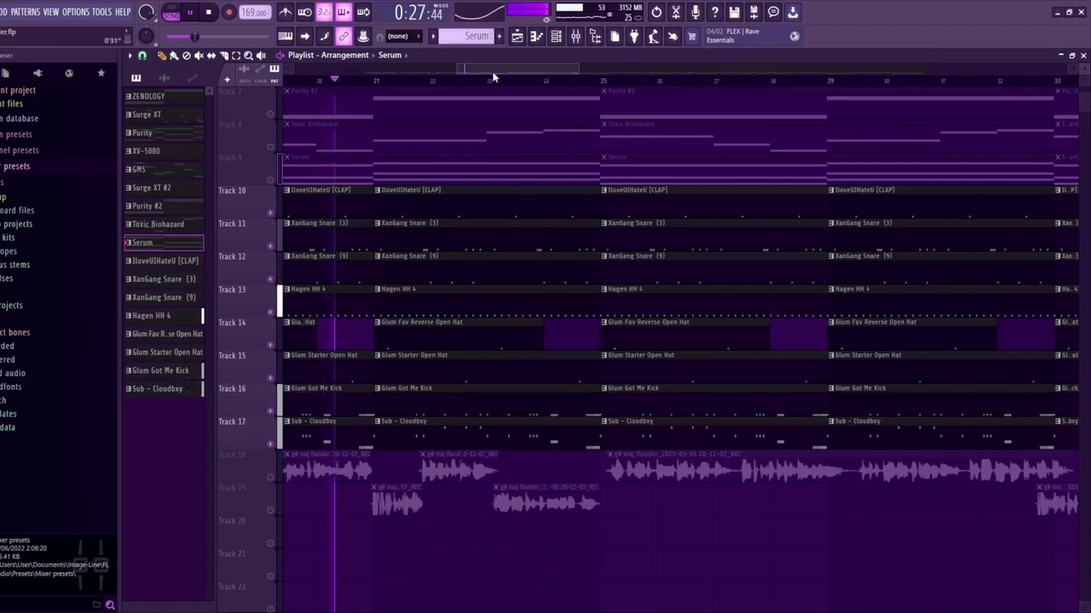
scroll(465, 73, up, 1)
scroll(468, 73, down, 1)
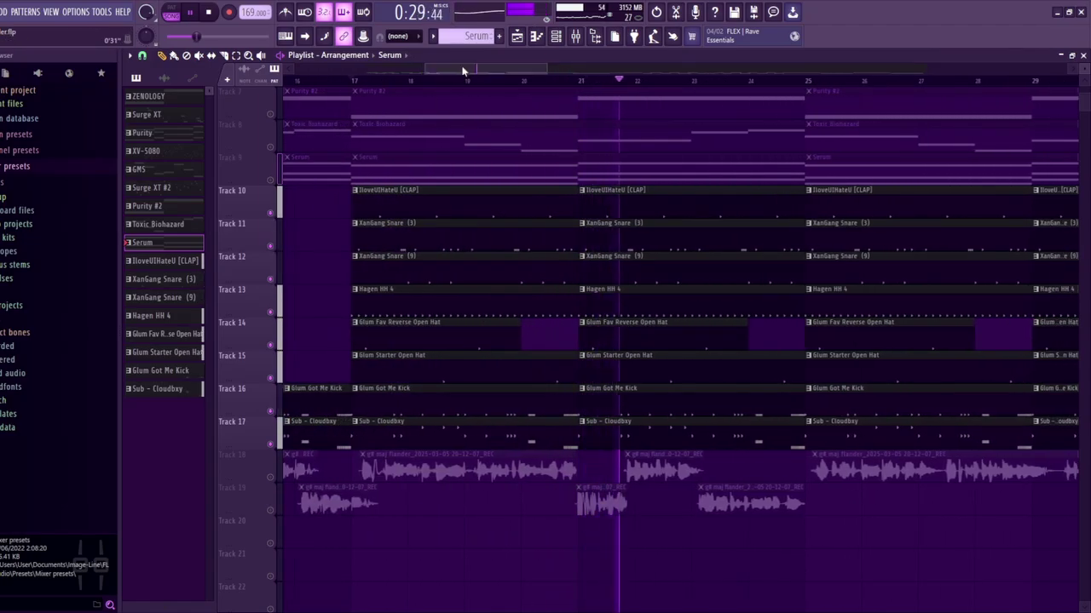
key(space)
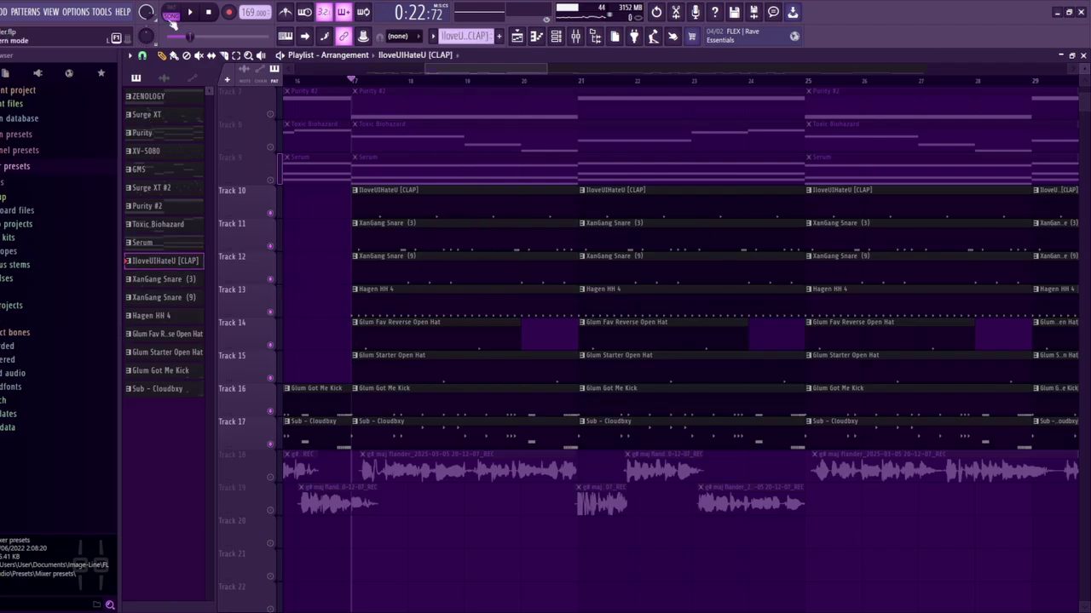
Show the IloveUIHateU [CLAP] pattern in the piano roll, and switch to the XanGang Snare (3) pattern and play it
click(513, 37)
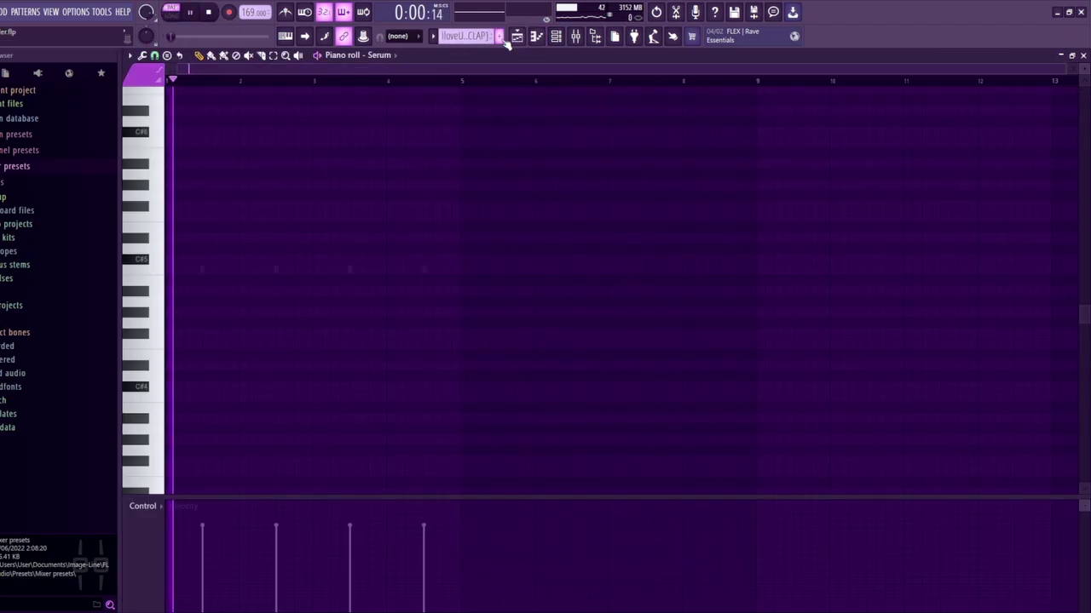
scroll(485, 38, down, 2)
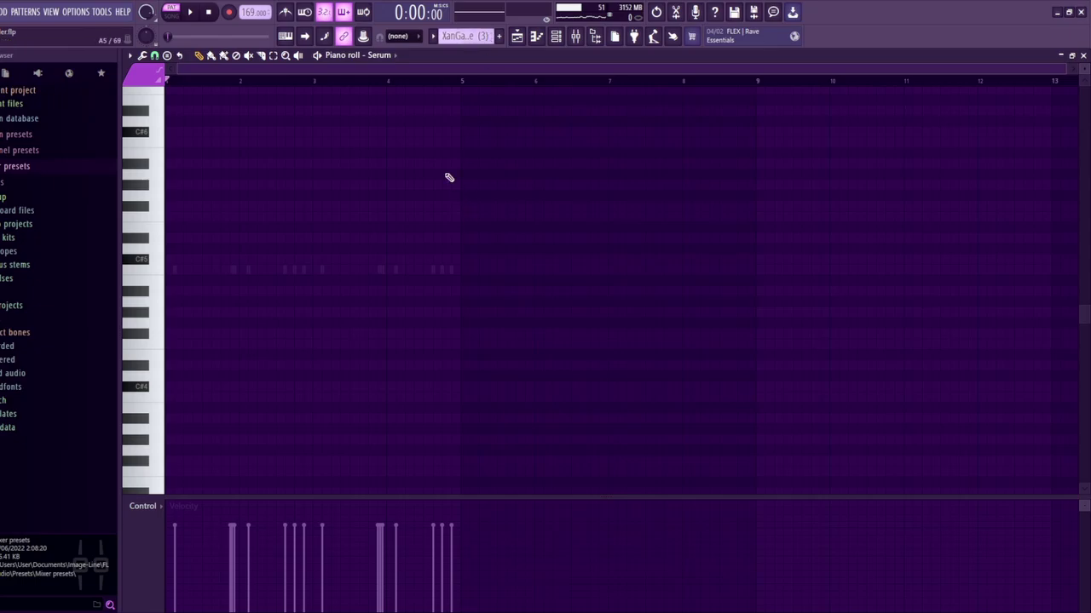
key(space)
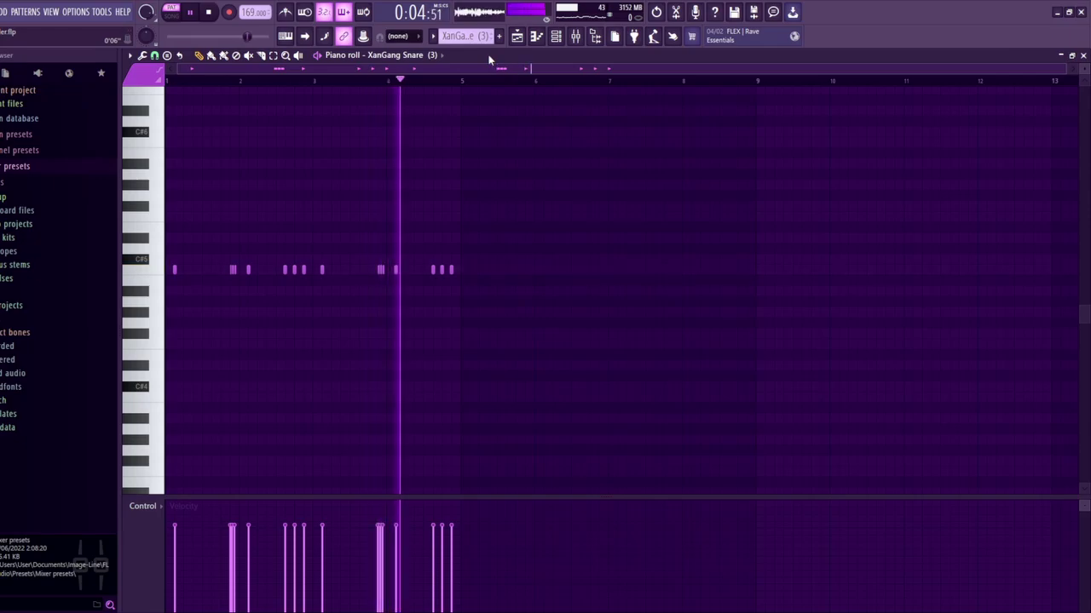
Switch to the XanGang Snare (9) and Hagen HH 4 patterns in the piano roll and play each one
key(space)
scroll(467, 36, down, 6)
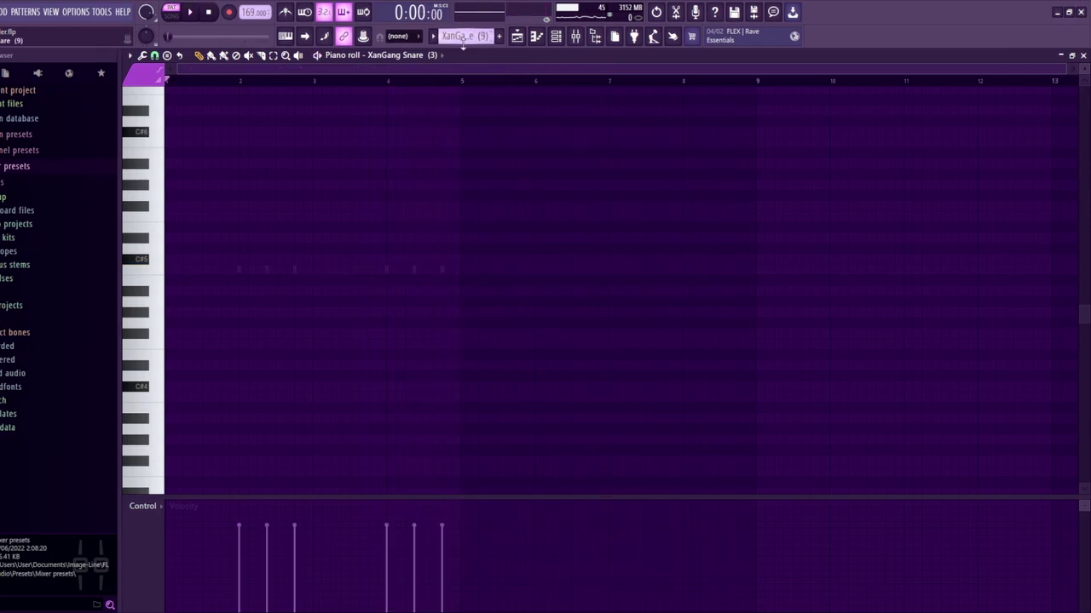
key(space)
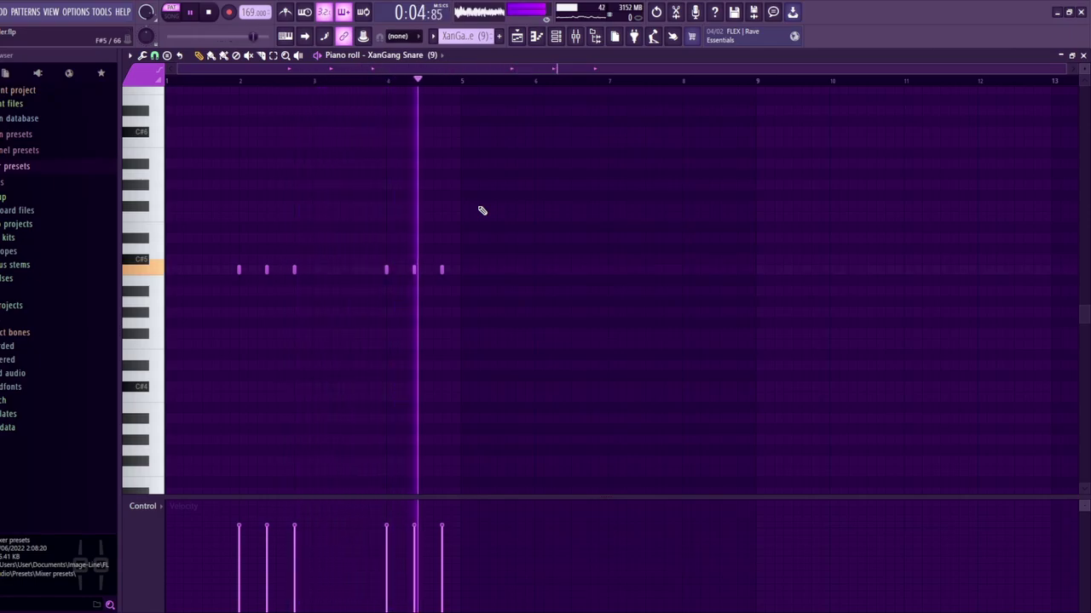
key(space)
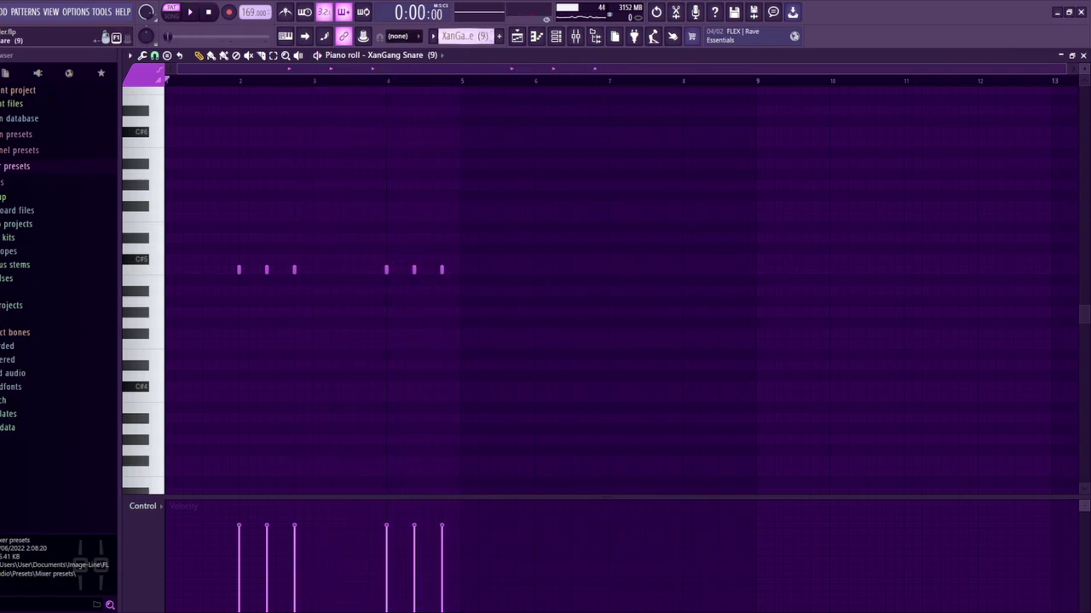
scroll(478, 41, down, 1)
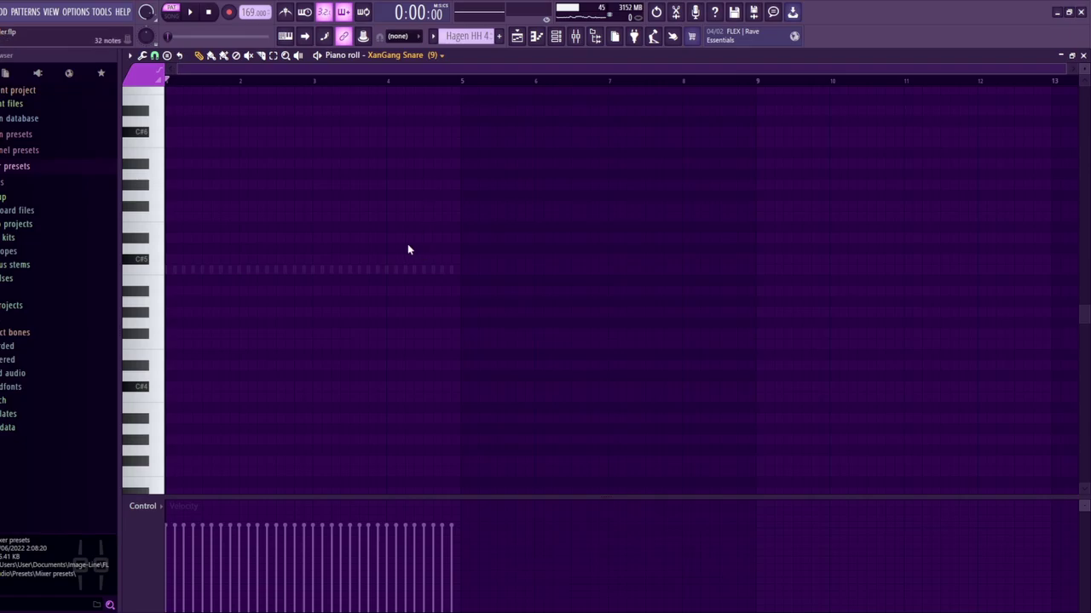
key(space)
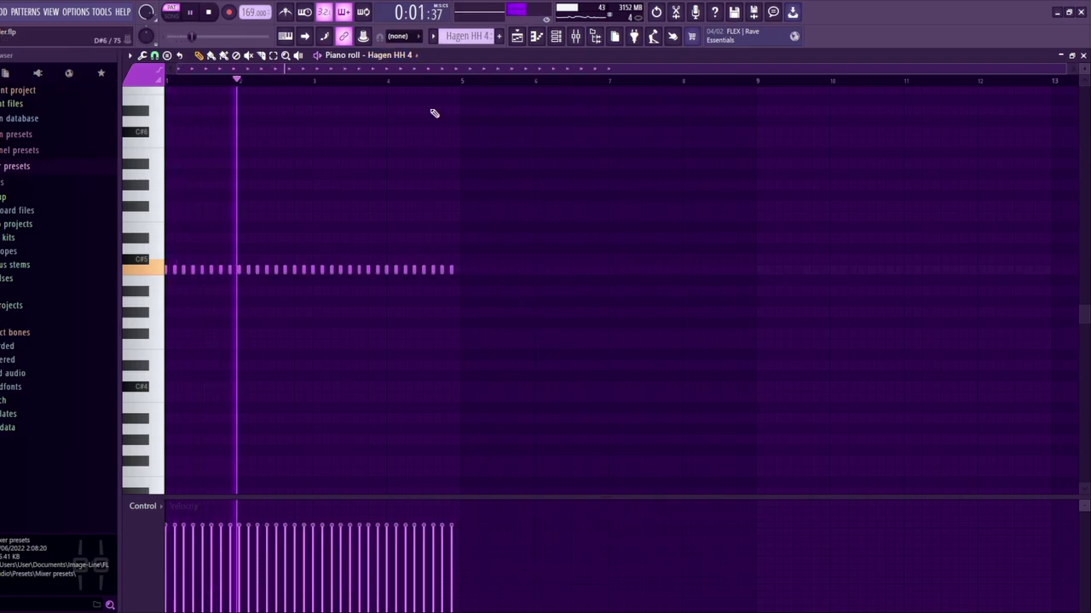
key(space)
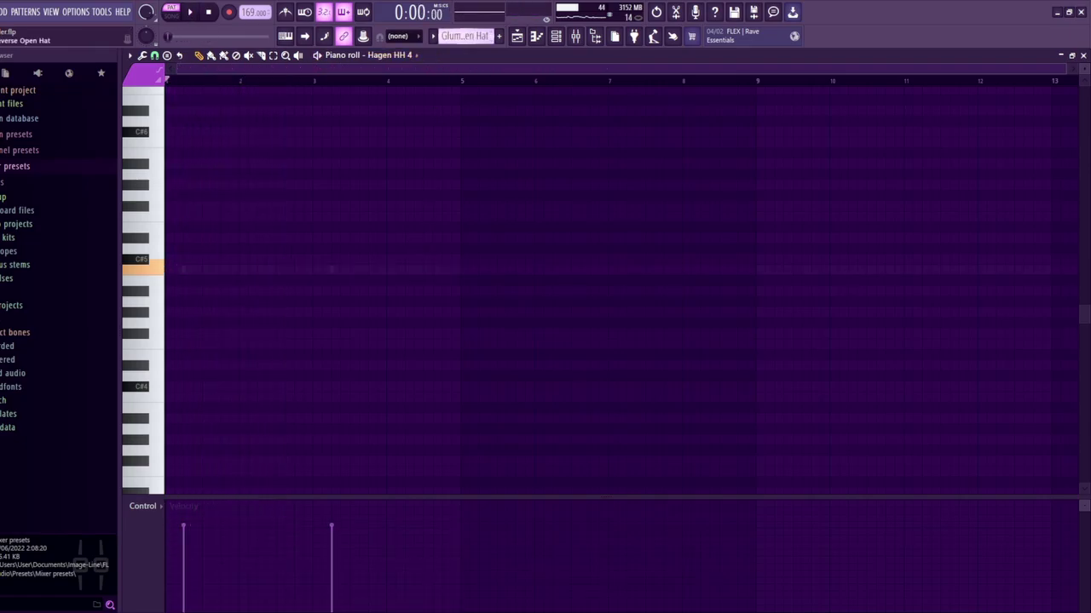
Play the Glum Fav Reverse Open Hat pattern and the Glum Starter Open Hat pattern in the piano roll
key(space)
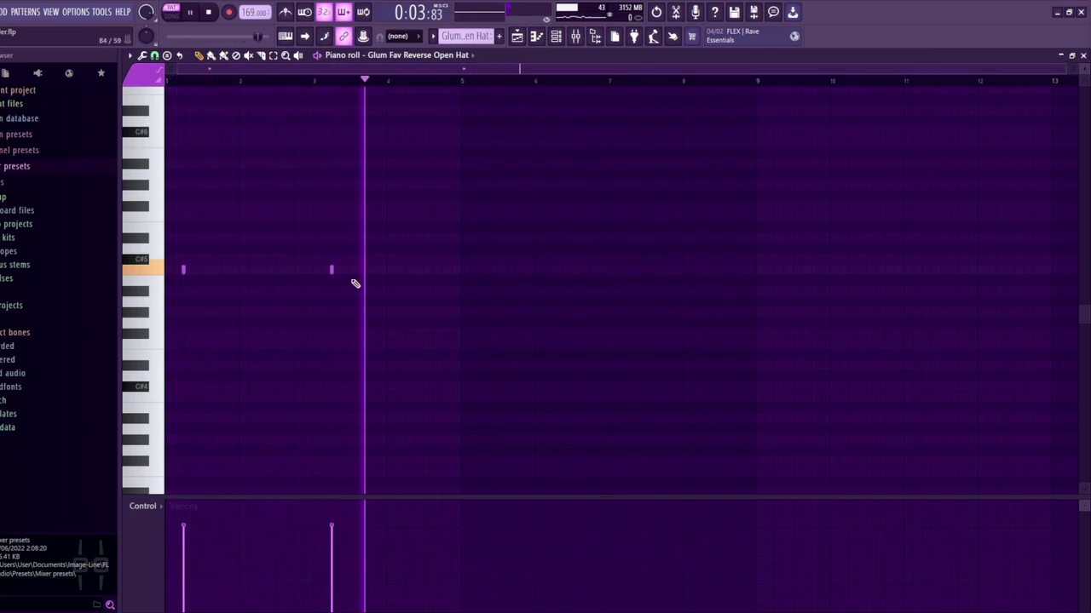
key(space)
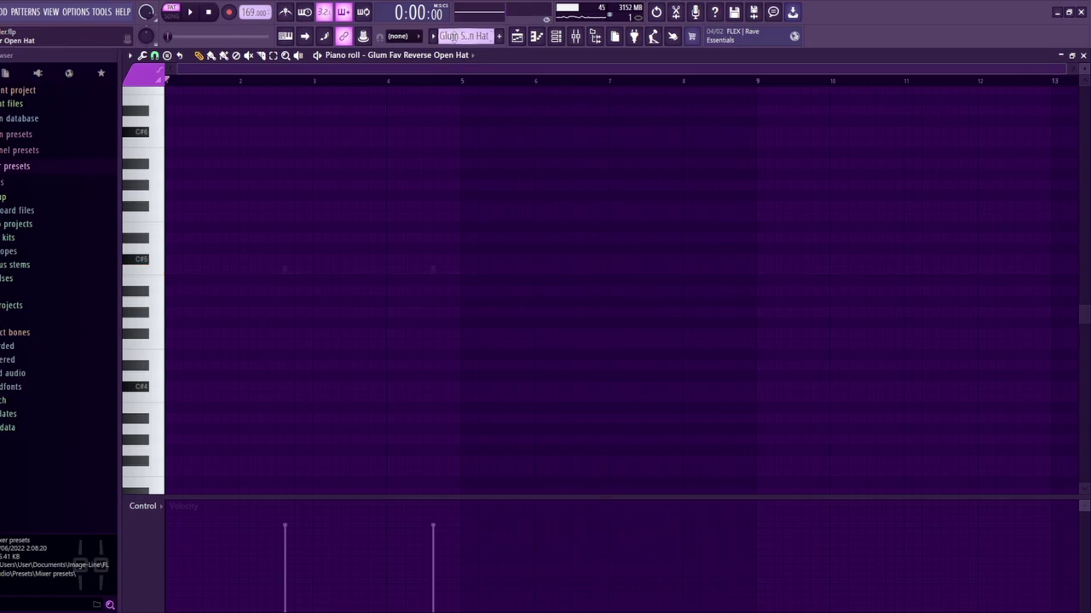
key(space)
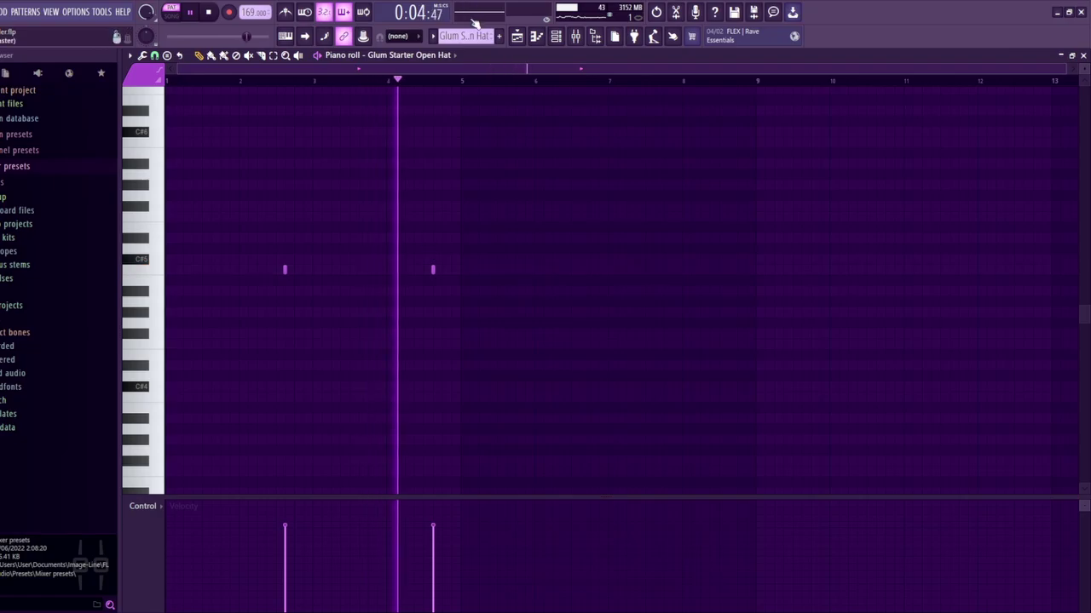
key(space)
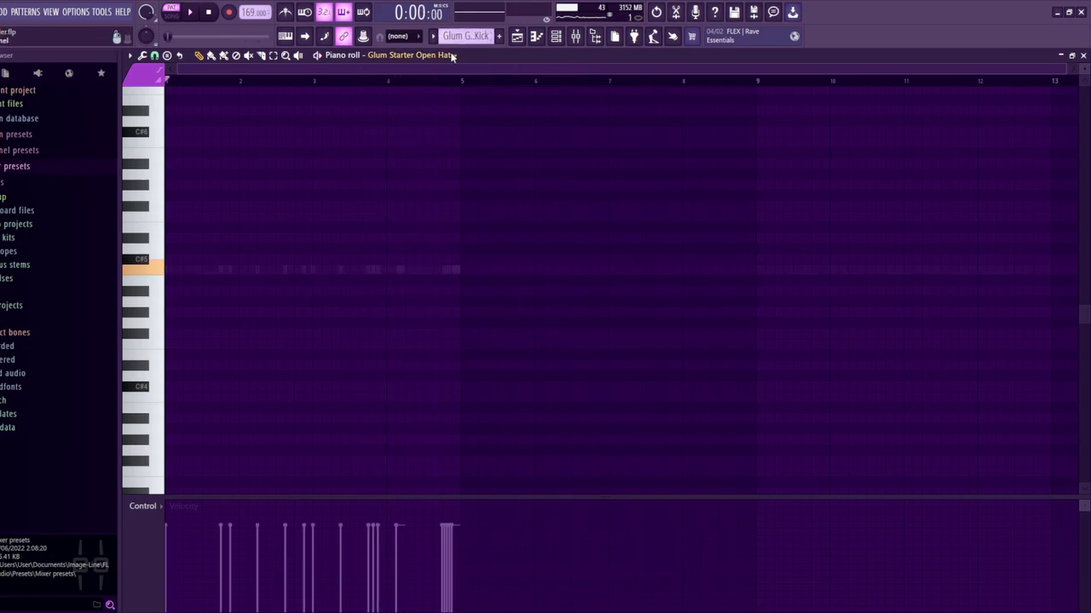
Play the Glum Got Me Kick pattern while inspecting the mixer effects on Insert 17 and the ValhallaVintageVerb settings on Insert 10
key(space)
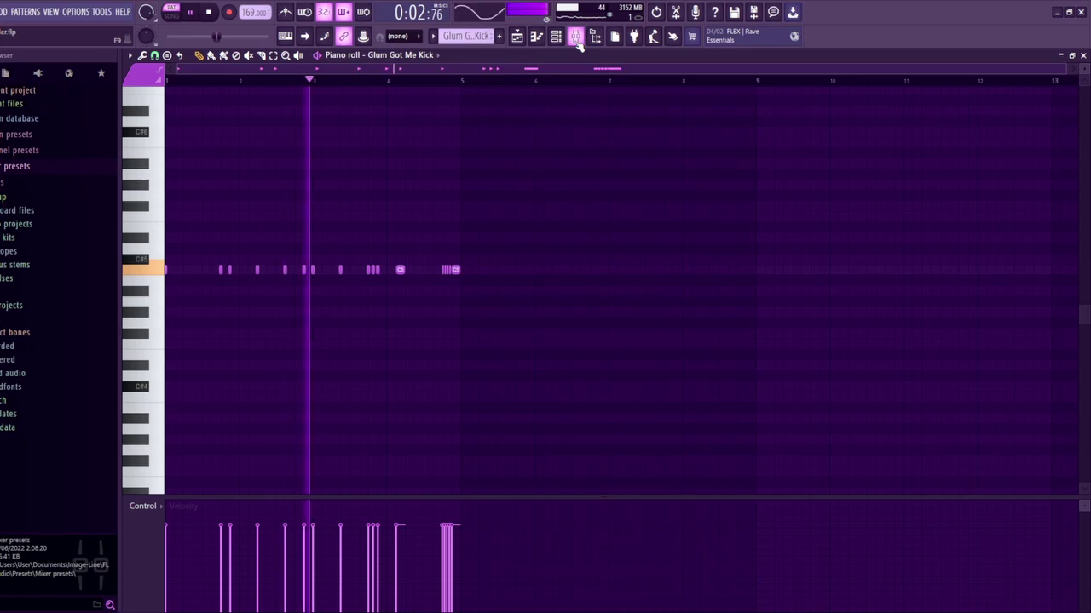
click(576, 38)
click(604, 214)
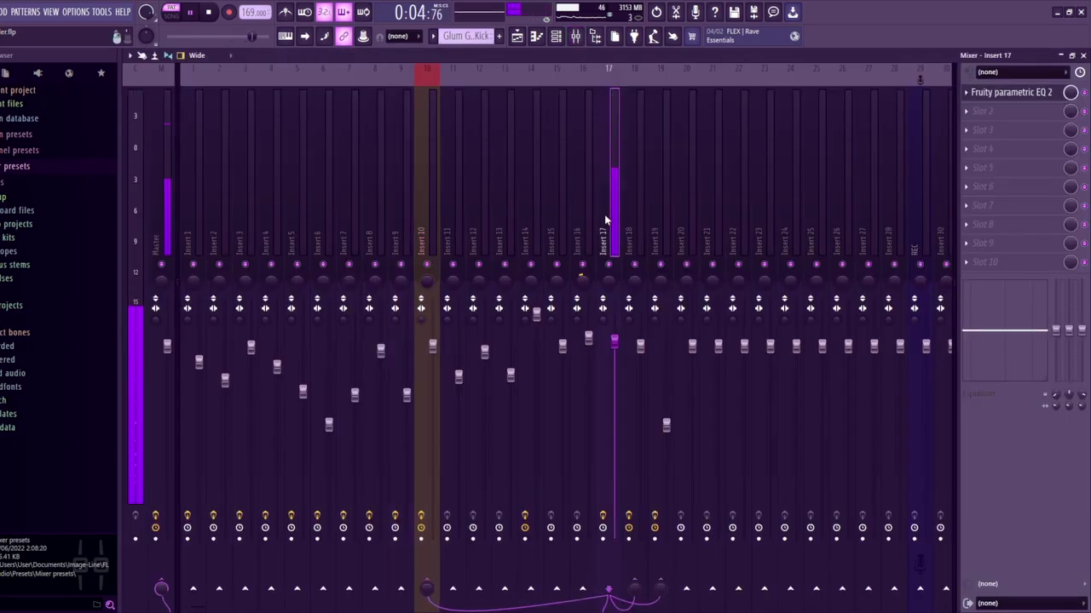
click(421, 205)
click(1005, 92)
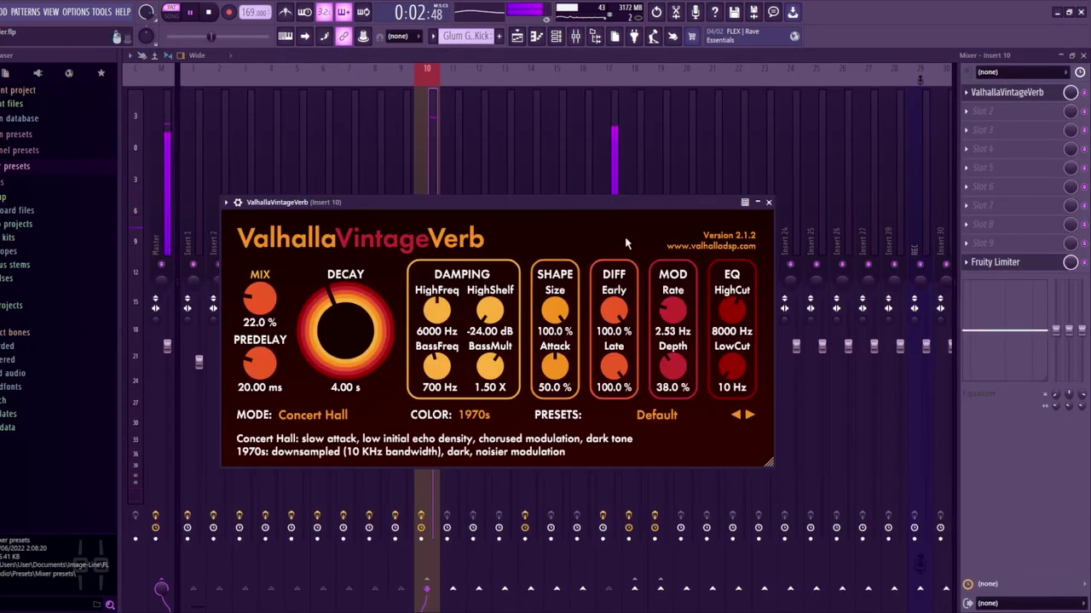
click(767, 202)
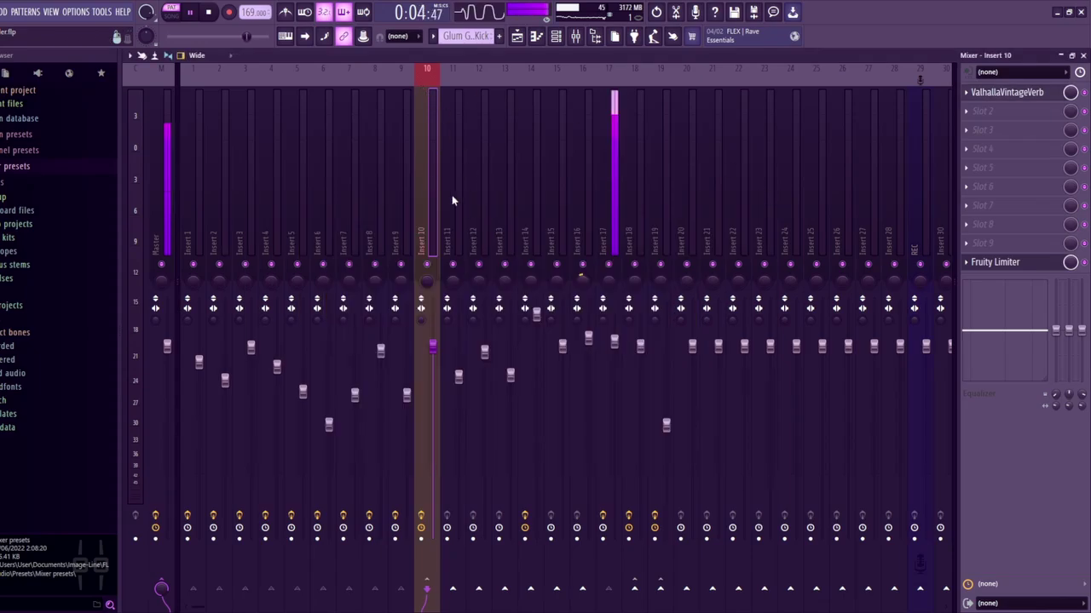
key(space)
Return to the piano roll, switch to the Sub - Cloudbxy pattern and play its 808 notes
click(536, 36)
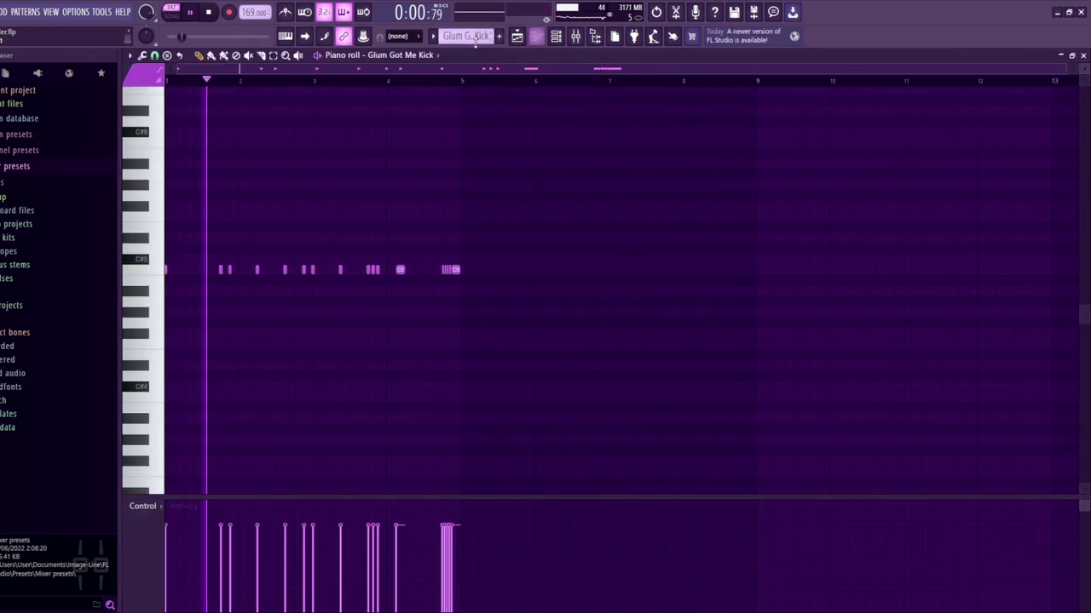
scroll(467, 36, down, 1)
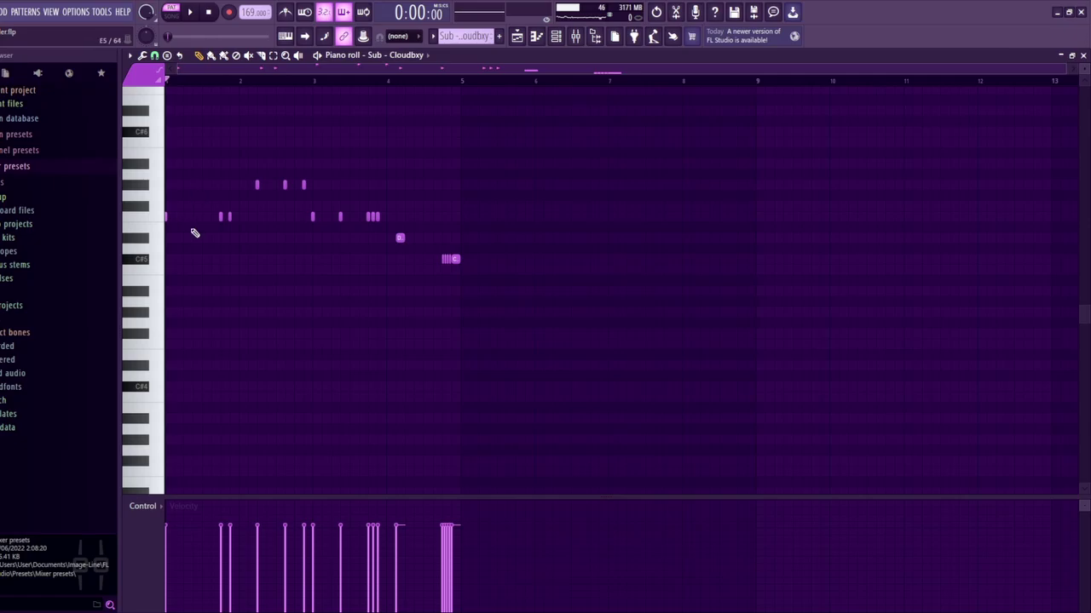
scroll(195, 233, up, 2)
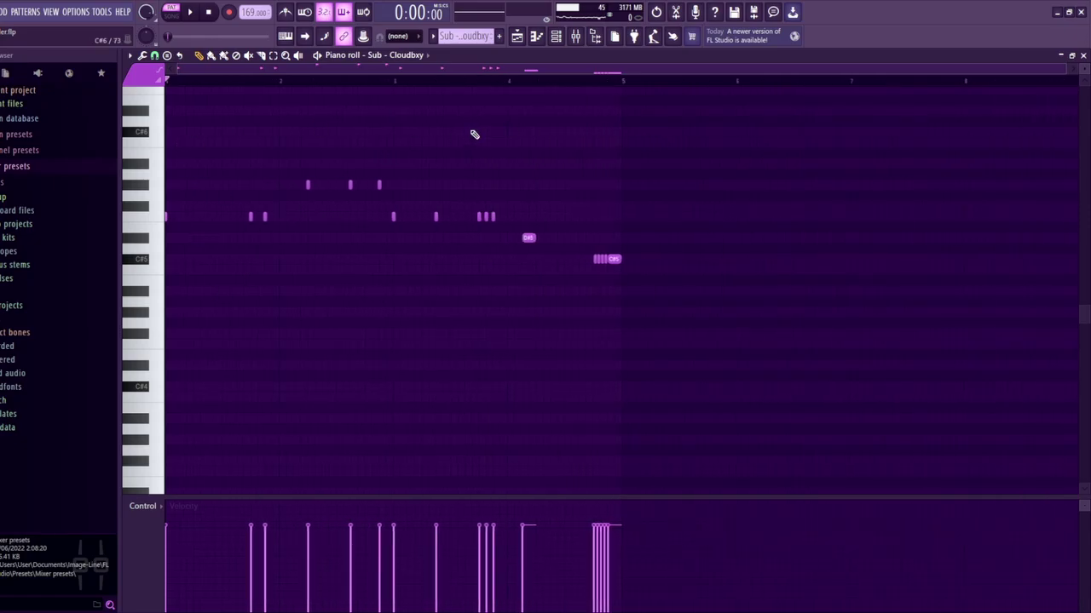
key(space)
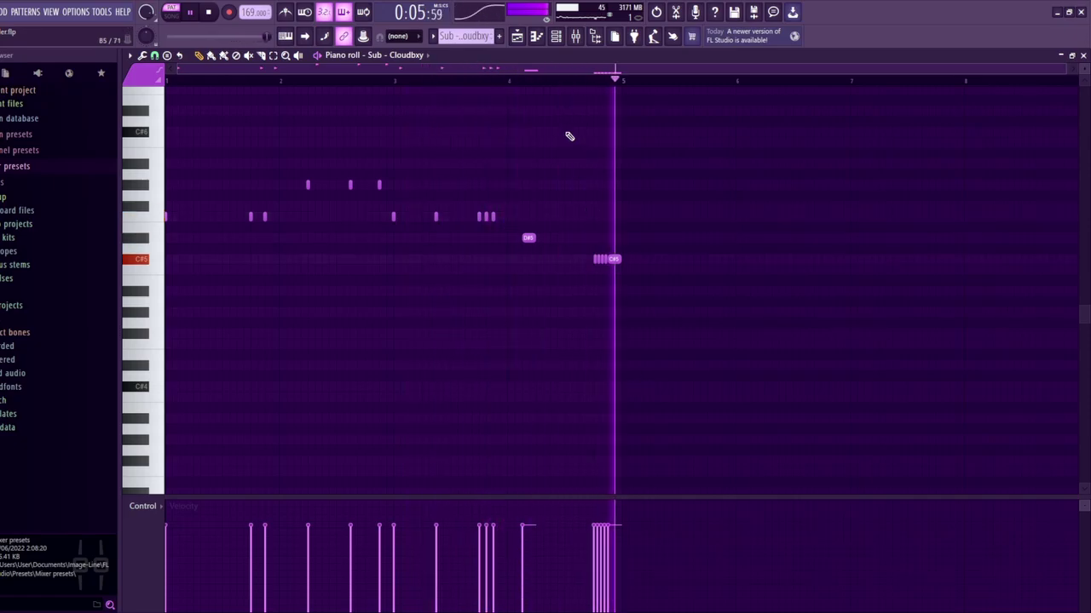
key(space)
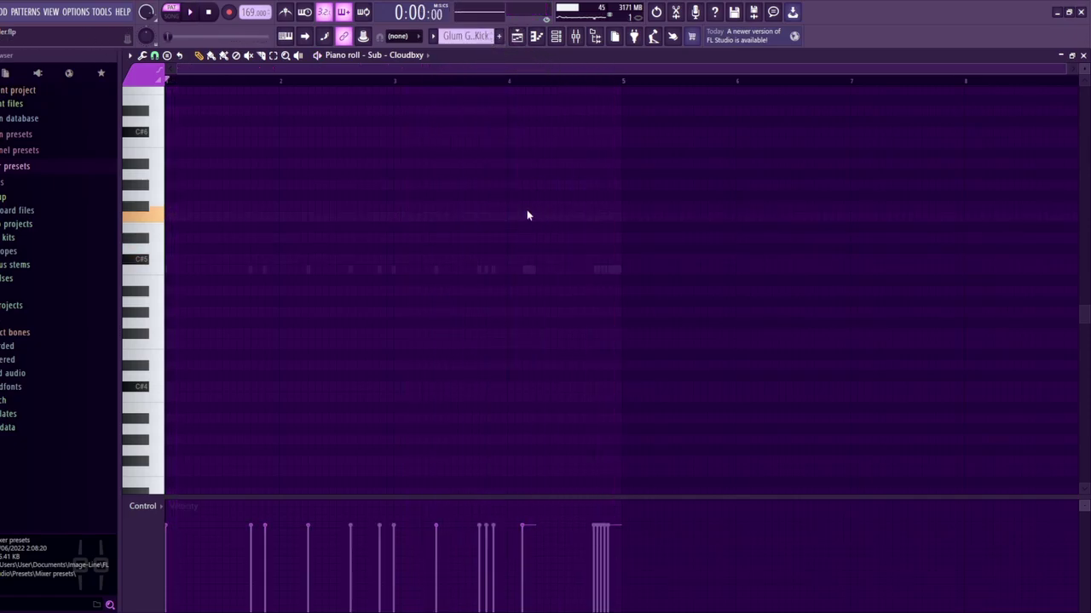
Inspect Insert 19's effects in the mixer, including Fruity Compressor, Fruity parametric EQ 2, kHs Pitch Shifter and Fruity Reeverb 2
click(516, 36)
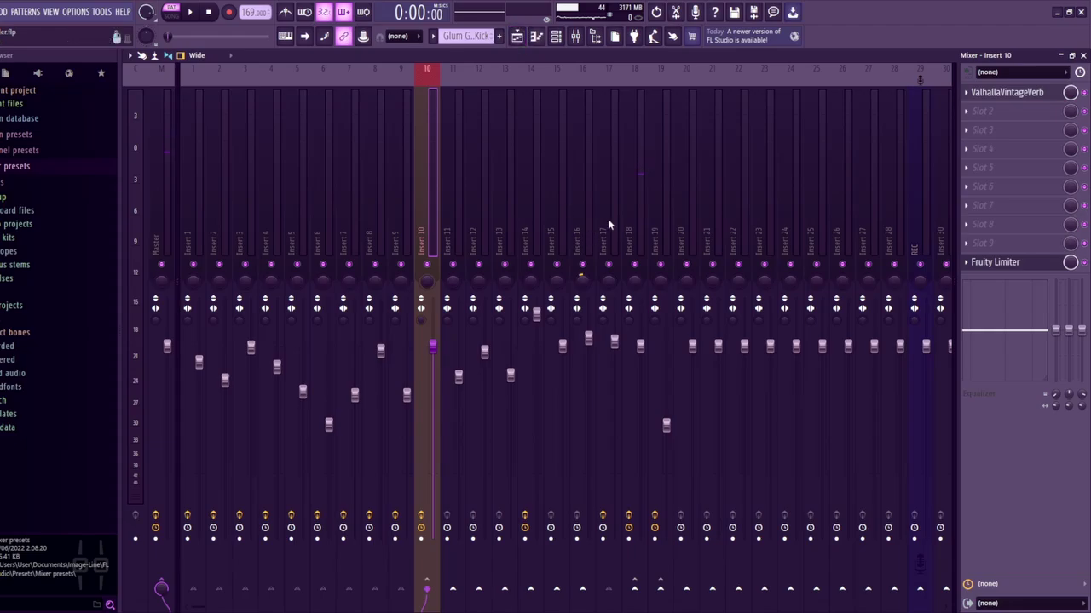
click(655, 213)
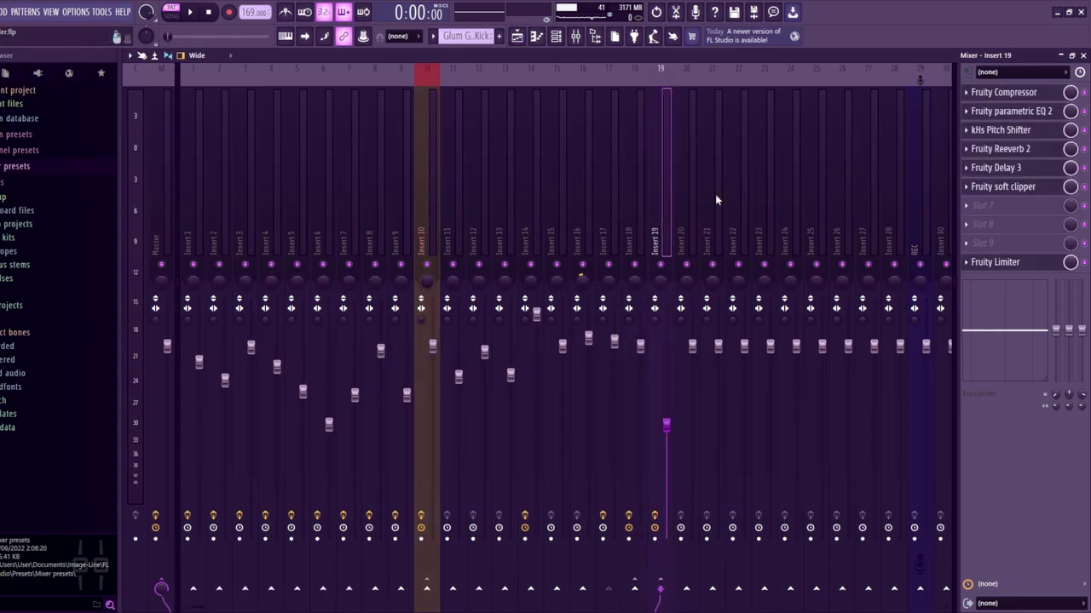
click(1004, 92)
click(1010, 111)
click(1022, 130)
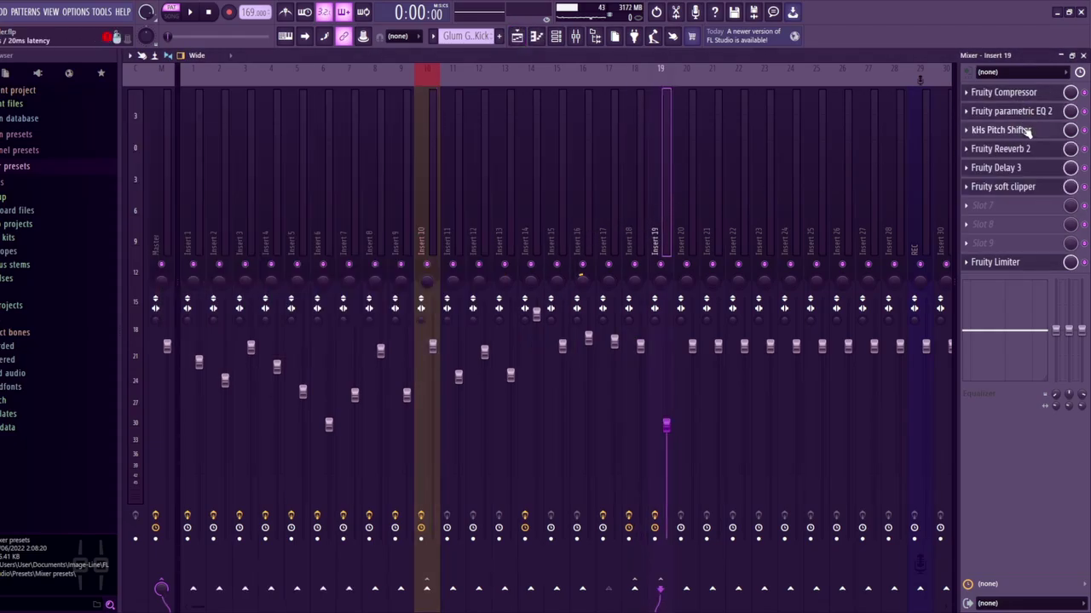
click(1001, 149)
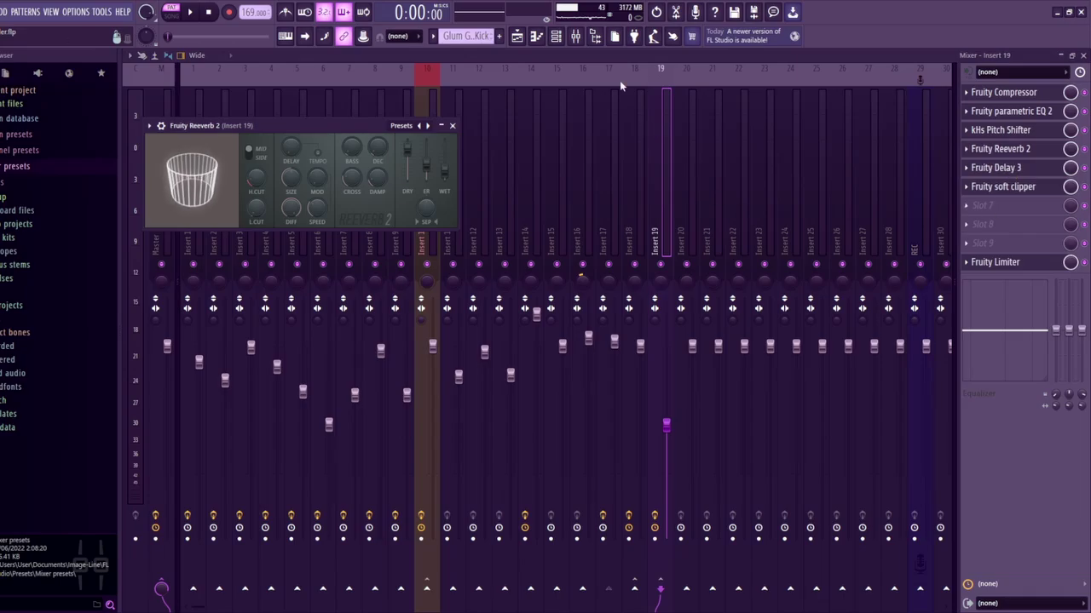
Unmute Tracks 1 to 9 in the playlist and play the melody, drum and 808 tracks together from bar 17
click(517, 35)
scroll(346, 241, up, 4)
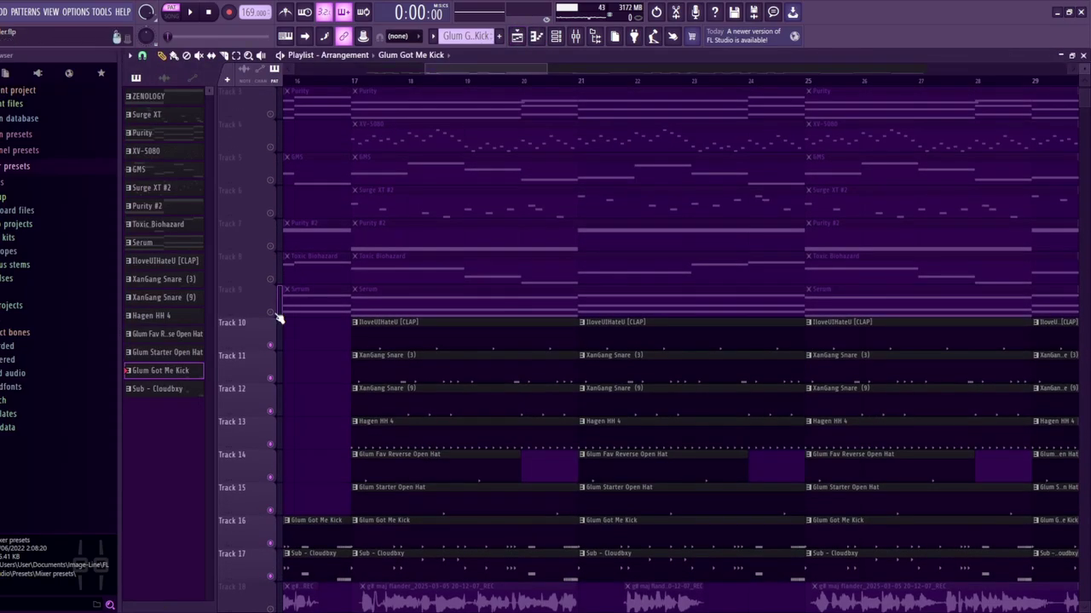
scroll(365, 414, down, 6)
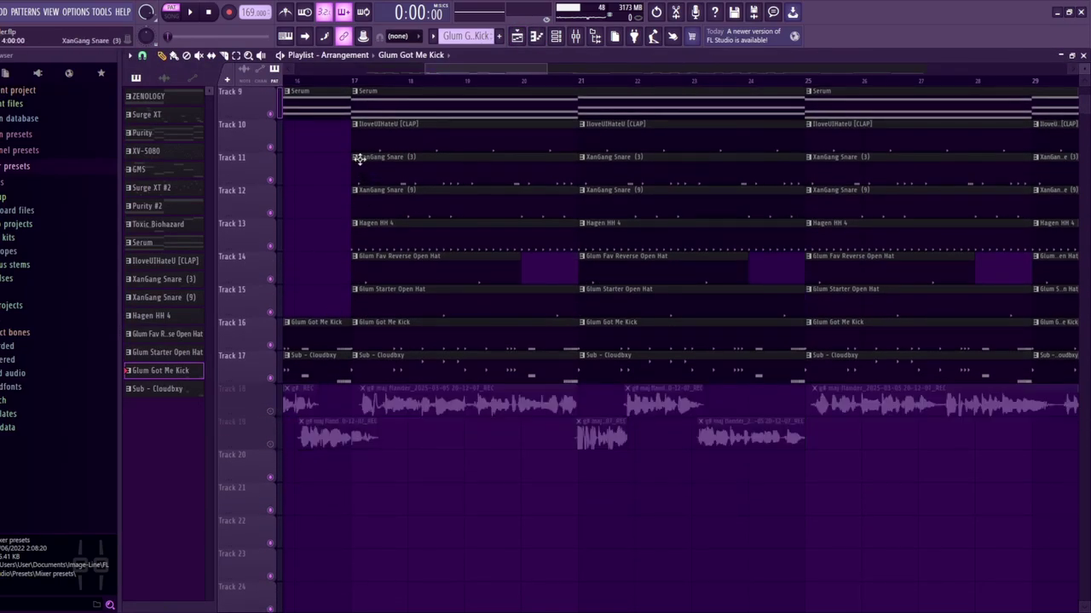
click(357, 82)
scroll(455, 244, up, 8)
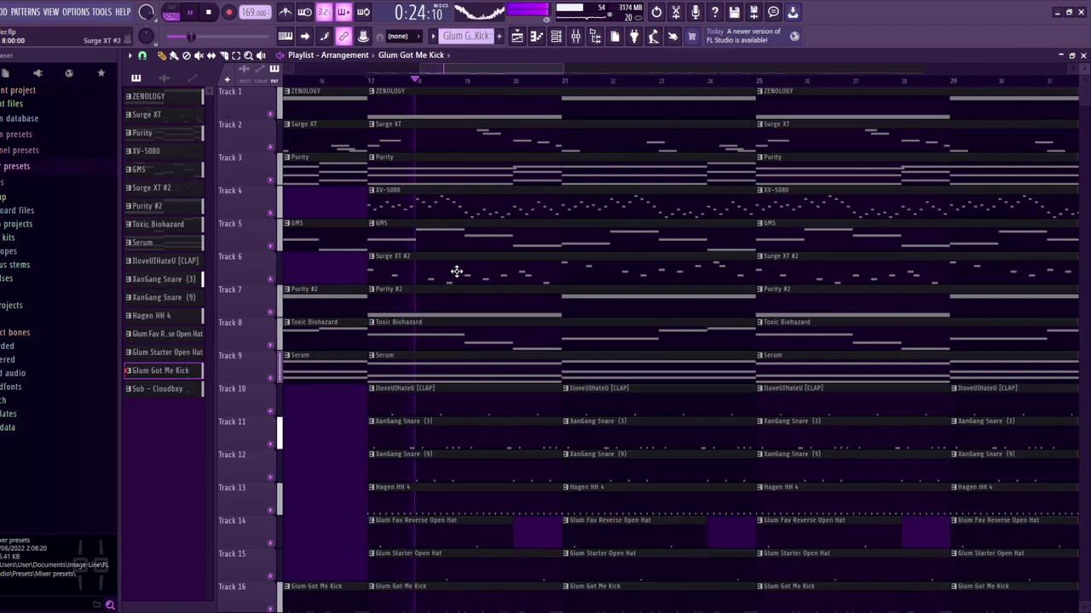
scroll(457, 271, down, 6)
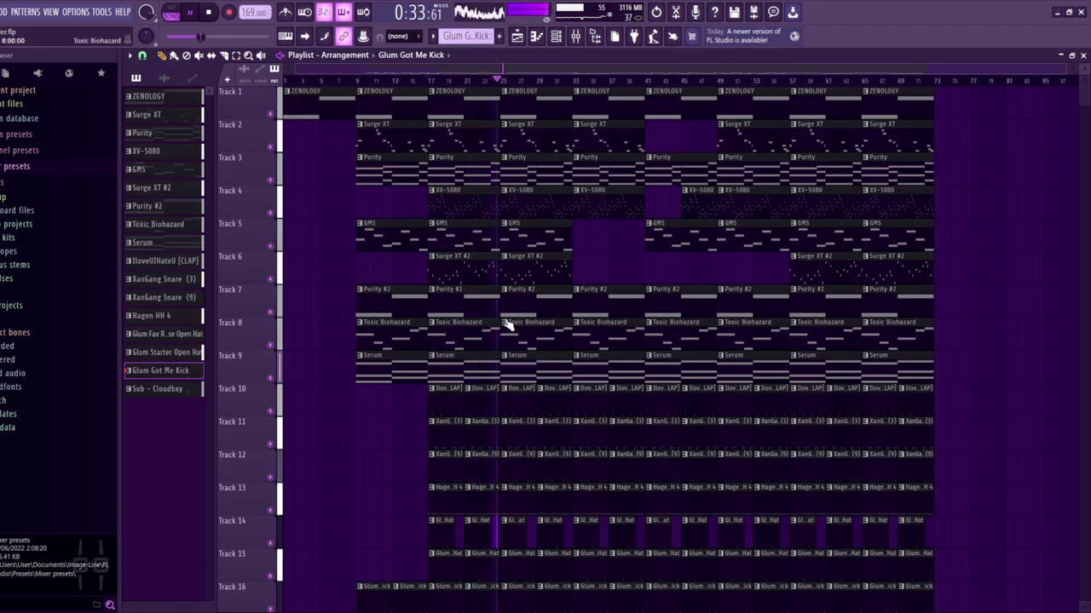
key(space)
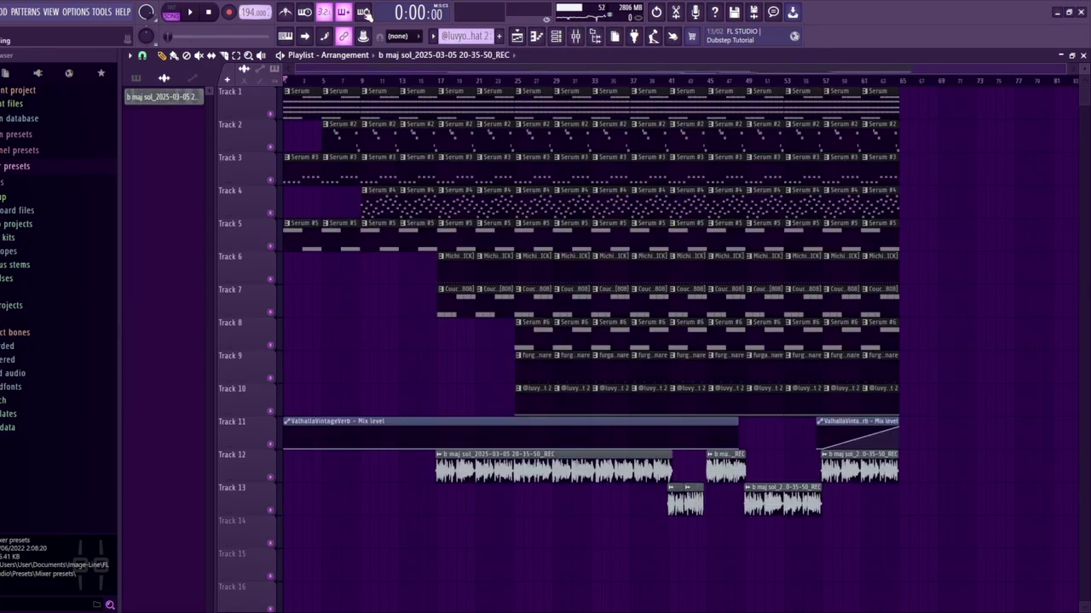
Review the Master channel's effects in the b maj sol project's mixer, including Distructor and Fruity soft clipper, and bypass The God Particle
click(580, 41)
click(168, 241)
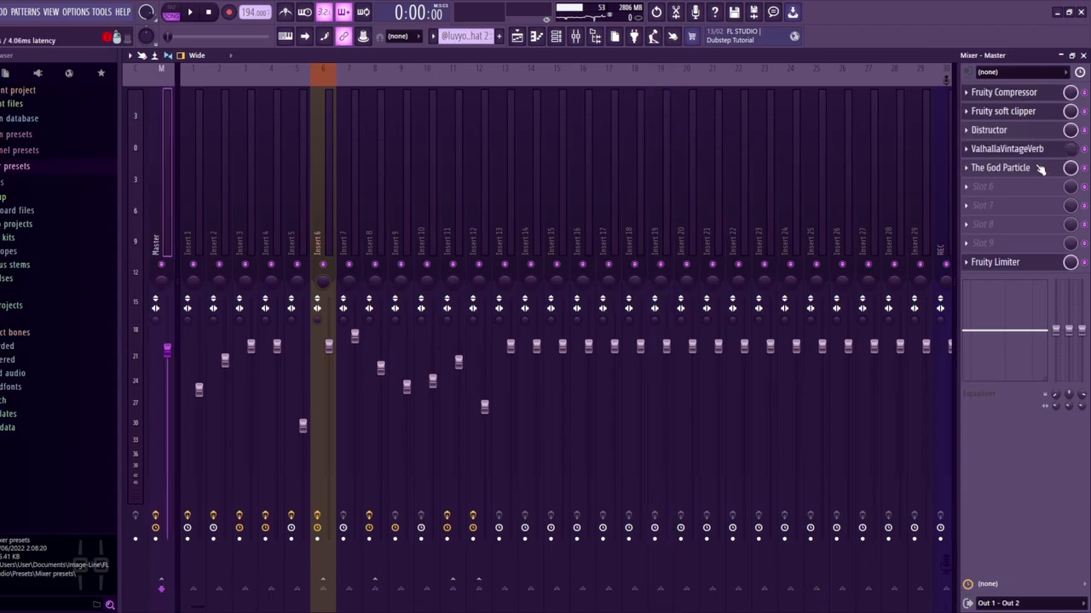
click(990, 130)
click(999, 113)
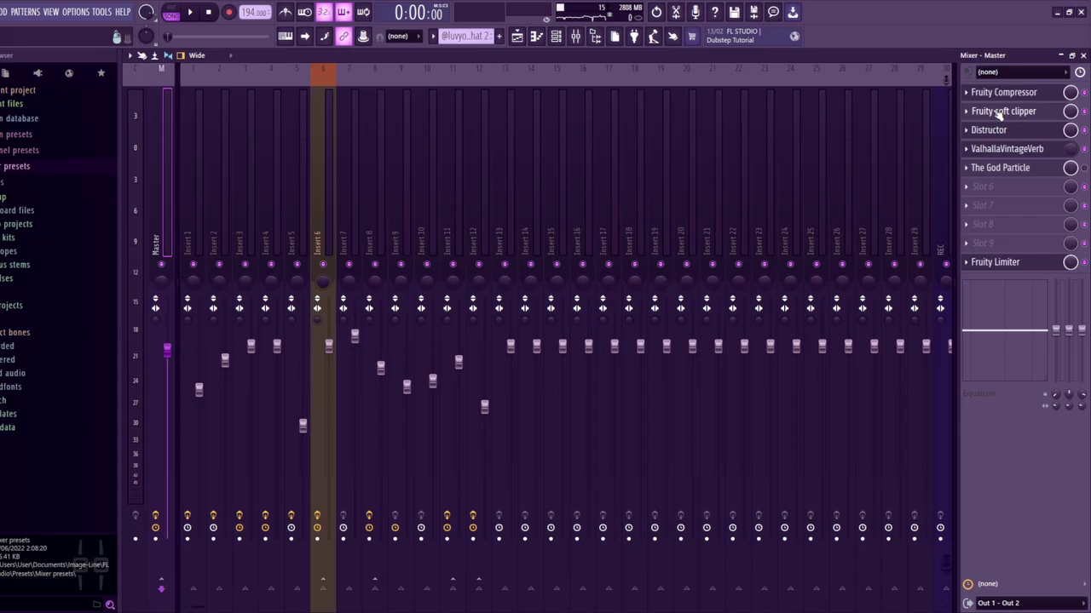
Select the Serum pattern from the playlist's pattern list, view its Serum synth settings and show its chord notes in the piano roll
click(517, 38)
click(136, 77)
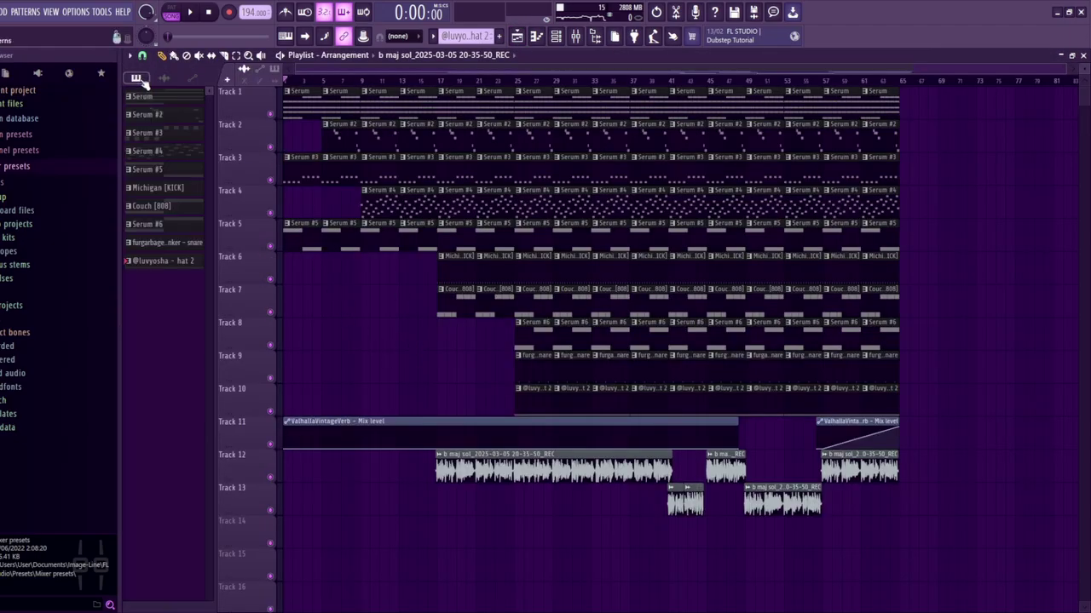
click(170, 96)
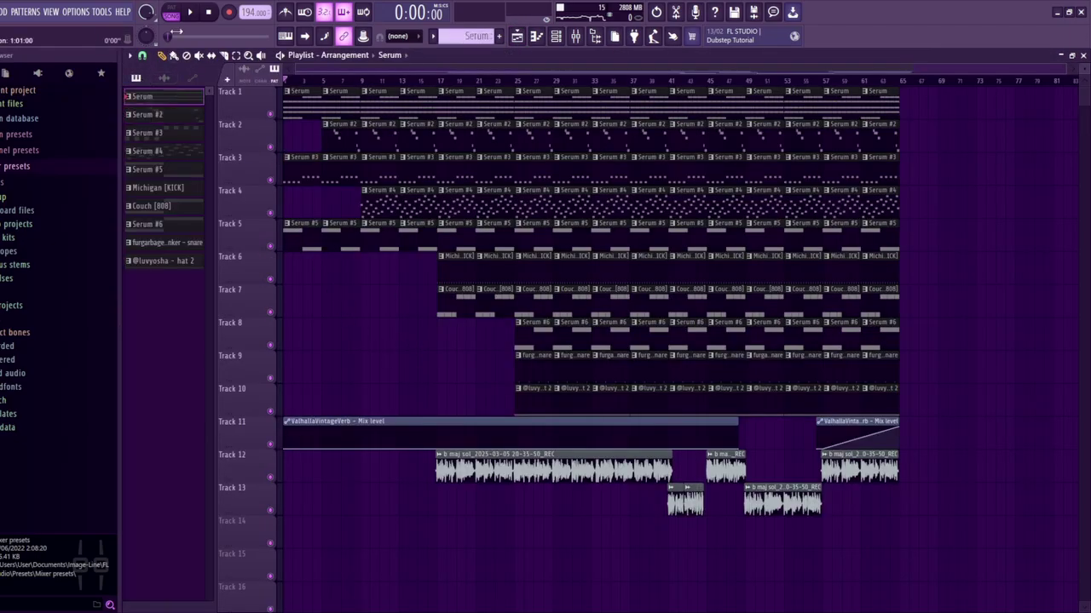
click(557, 35)
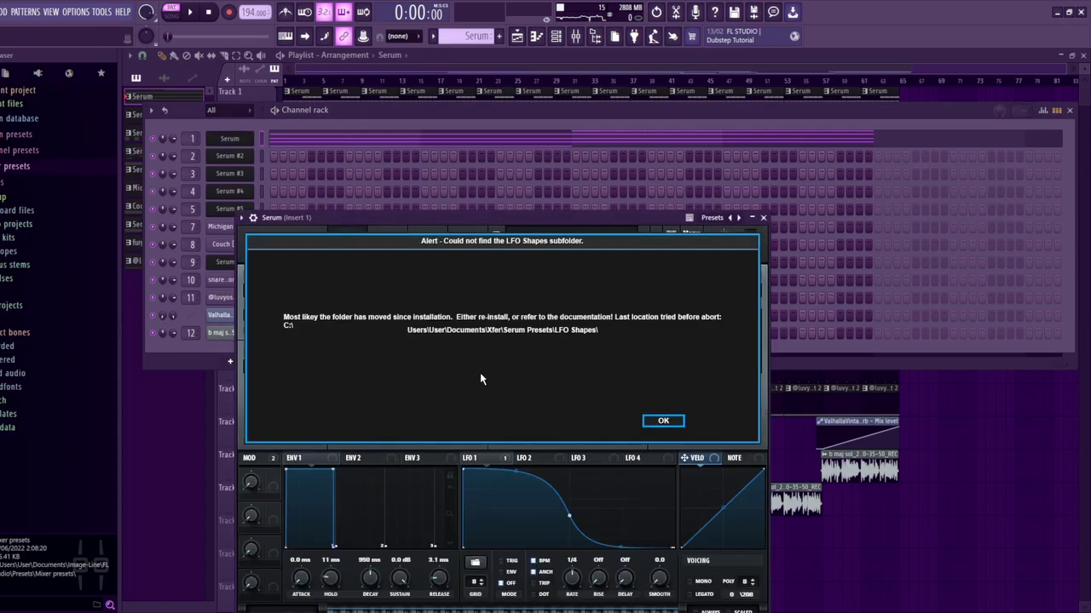
click(661, 424)
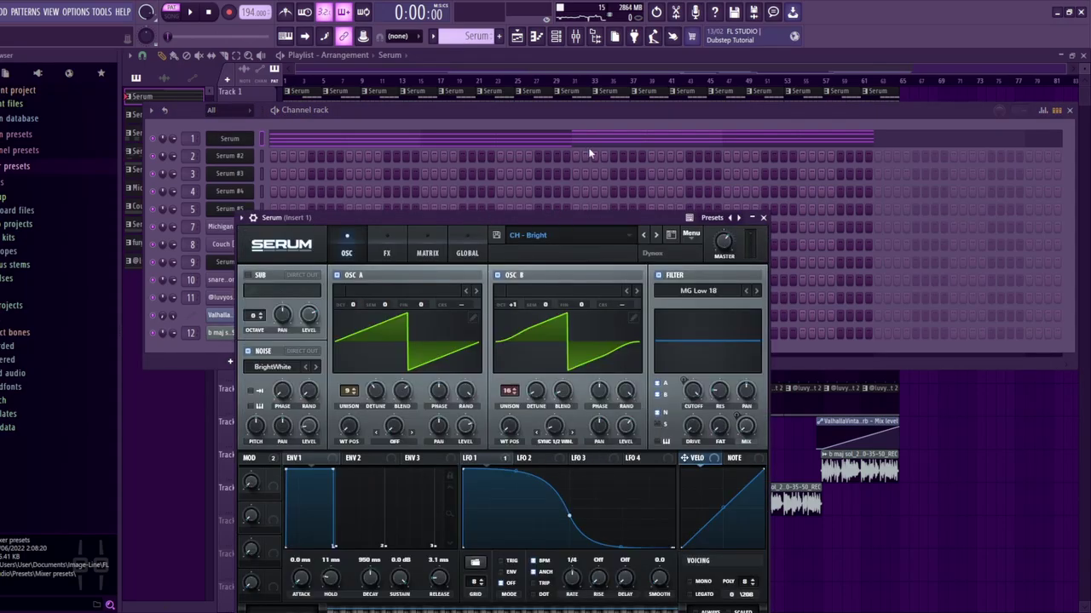
key(F7)
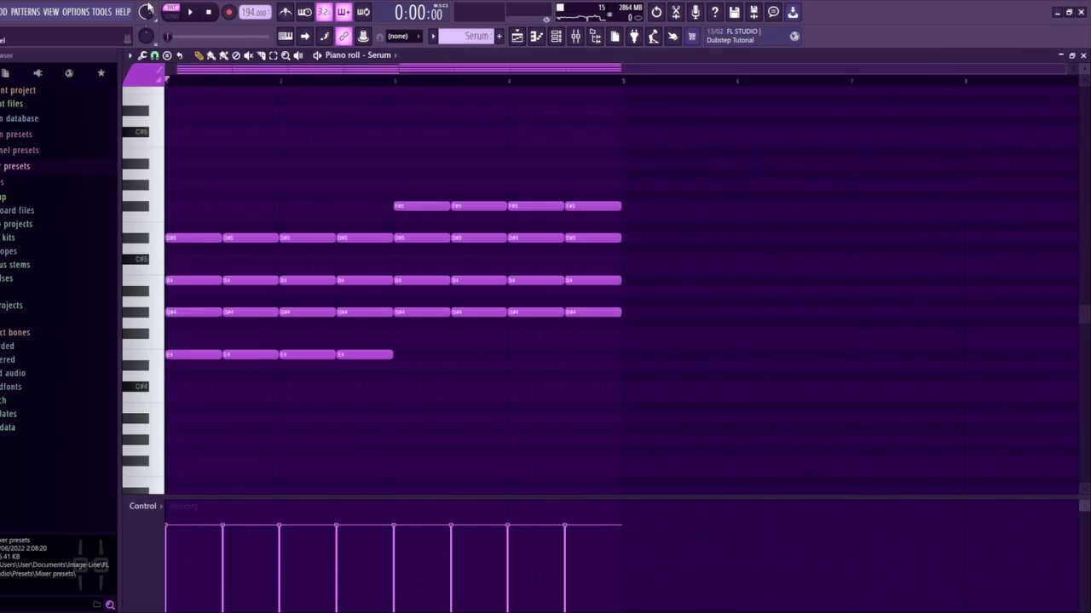
Play the Serum chord pattern, then play the Serum #2 pattern and view its LD - Trench synth settings
click(194, 10)
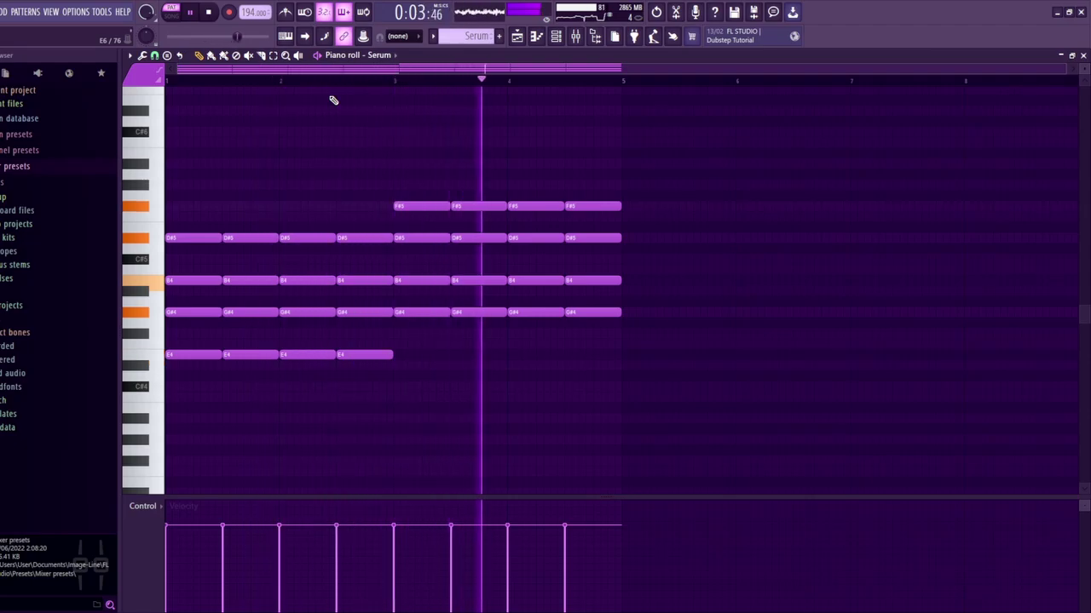
key(space)
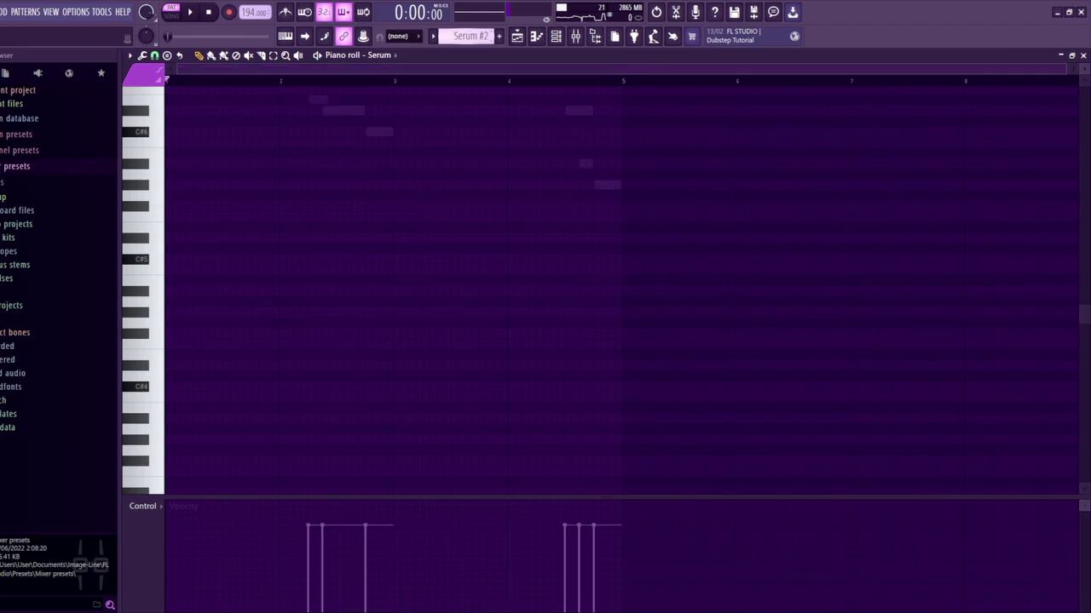
key(space)
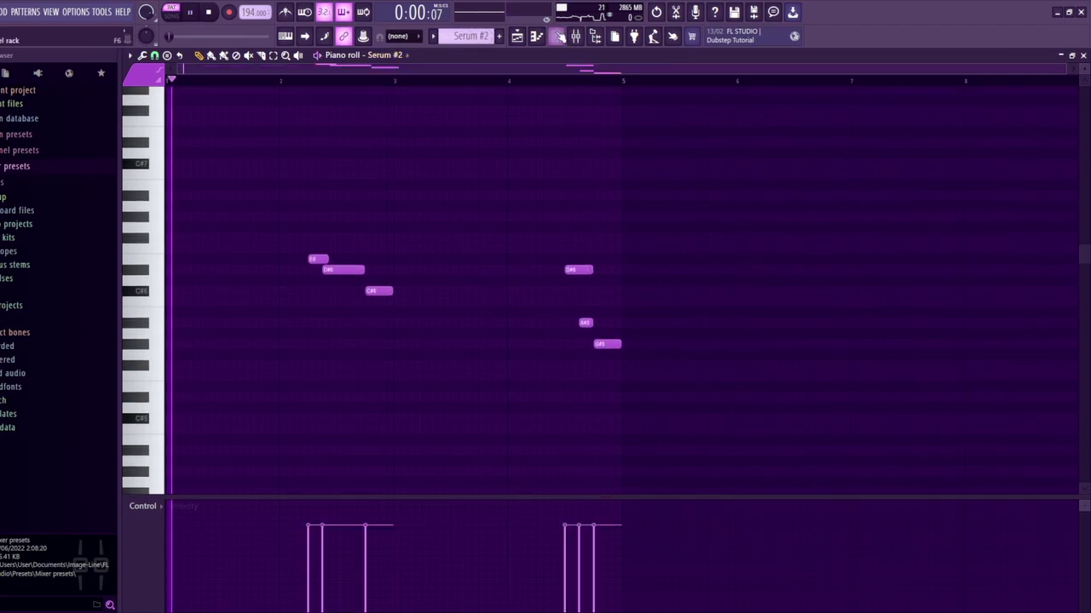
key(F6)
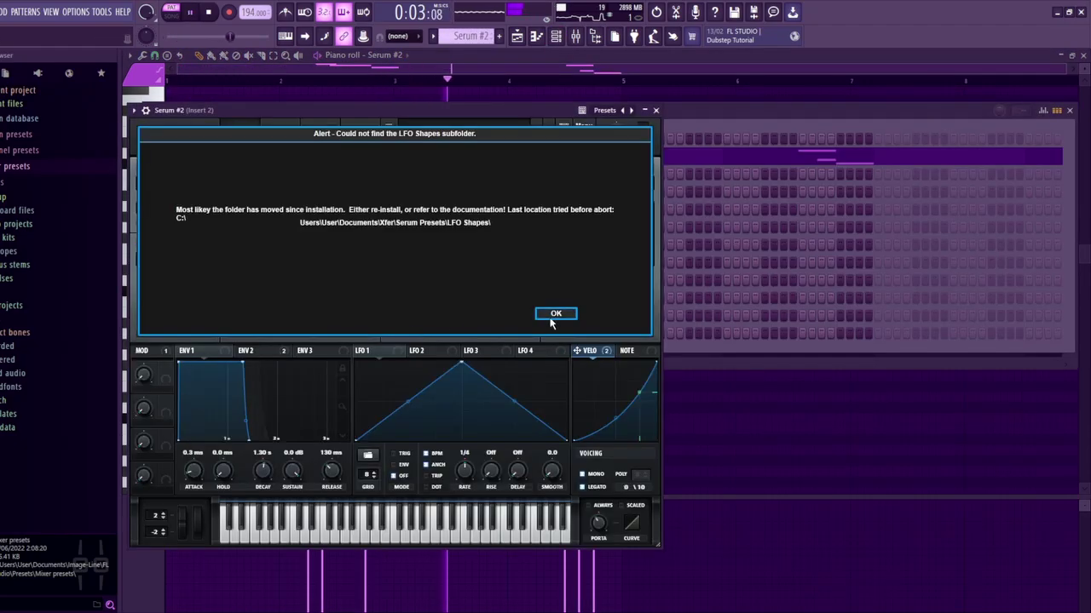
click(555, 312)
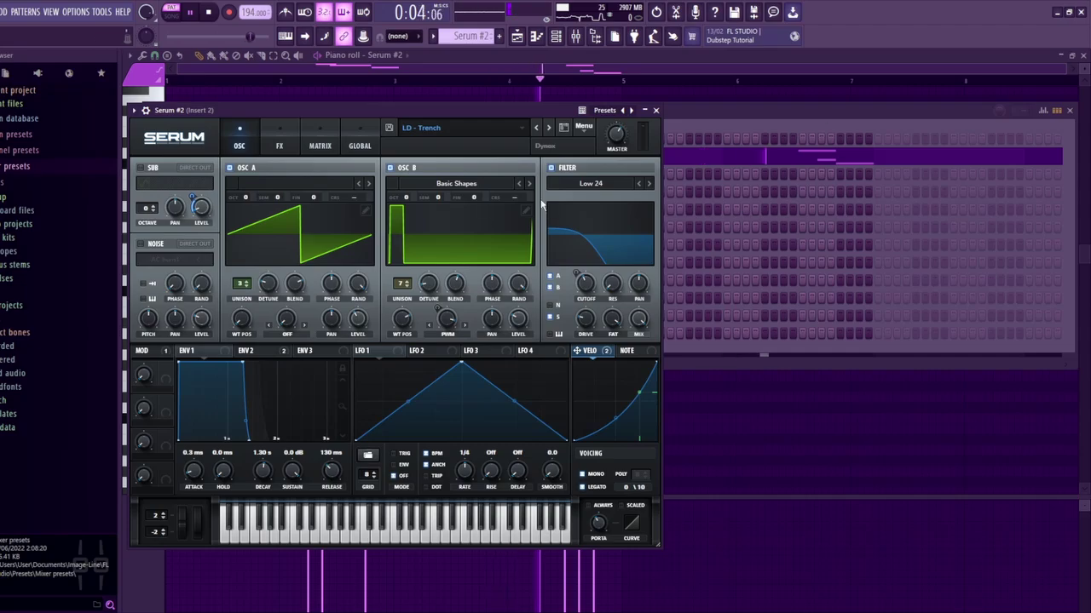
key(F7)
key(space)
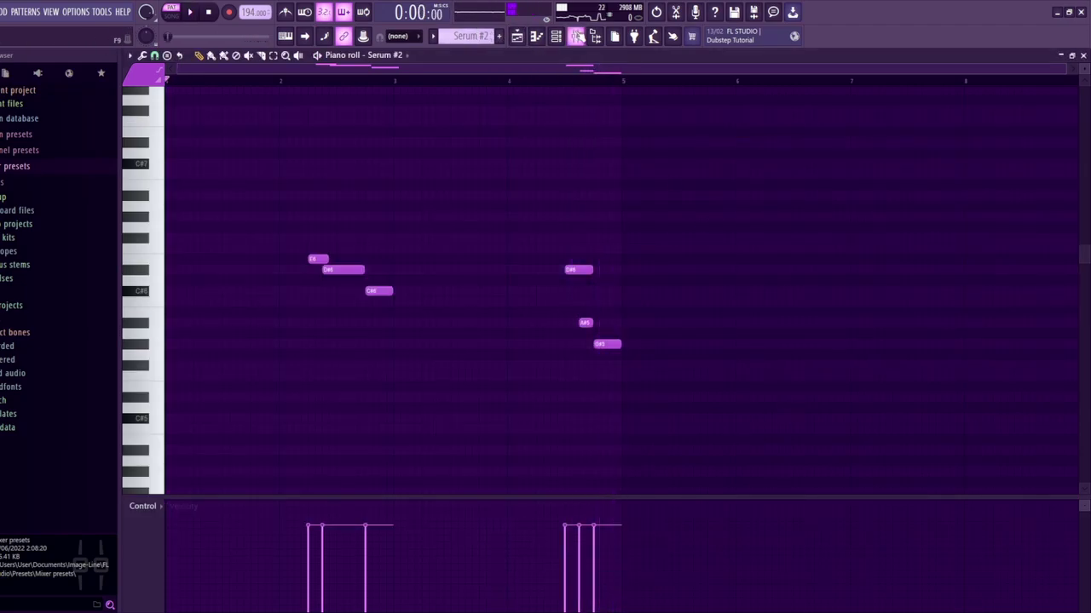
Inspect the effects on Inserts 2, 3 and 4 in the mixer, including ValhallaVintageVerb and Fruity Delay 3
click(576, 36)
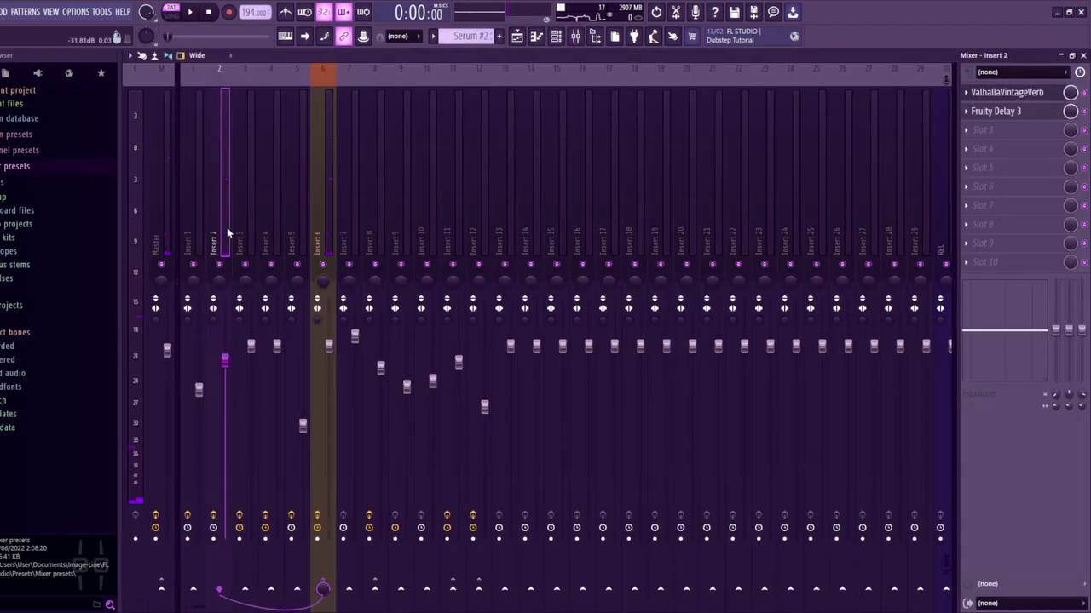
click(250, 235)
click(277, 232)
click(221, 229)
click(536, 36)
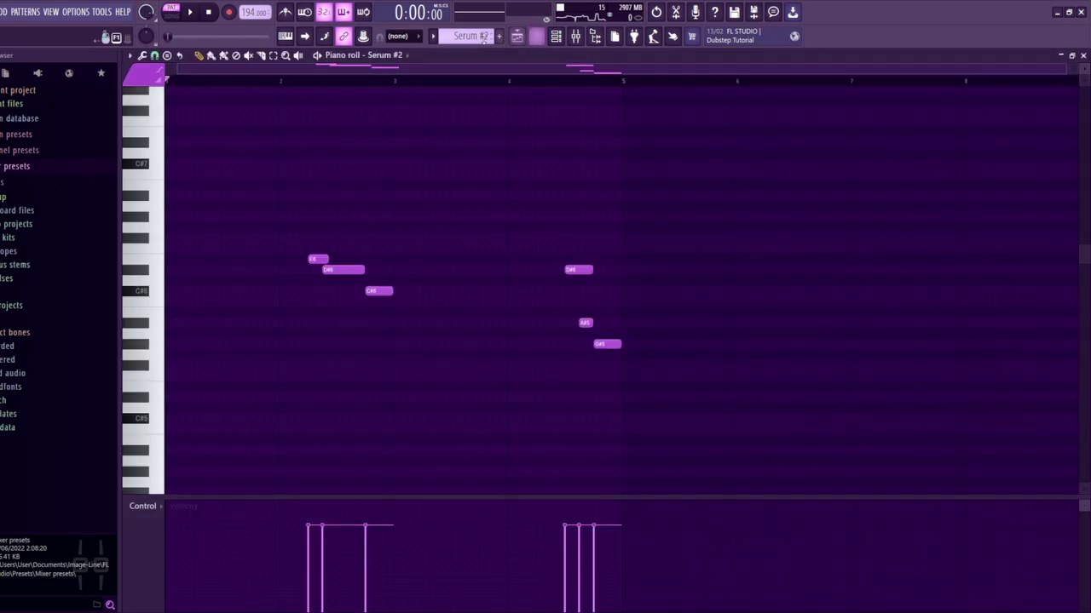
Switch to the Serum #3 pattern and play its notes in the piano roll
scroll(469, 36, down, 1)
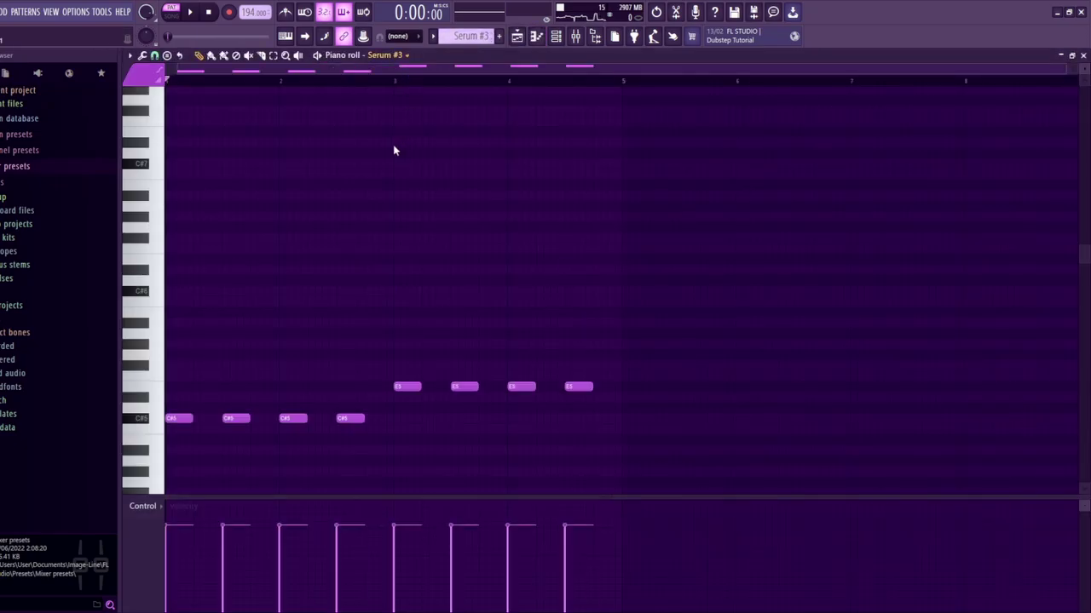
key(space)
scroll(518, 272, down, 3)
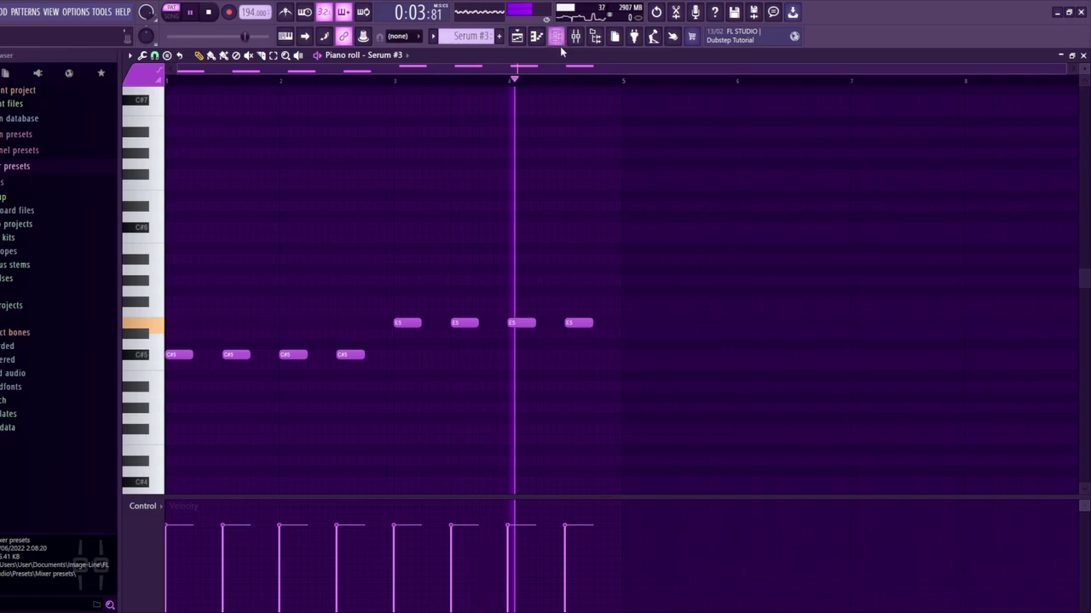
key(space)
Switch to the Serum #4 pattern, play its notes and view its pluck [privacy] synth settings
key(KP_Add)
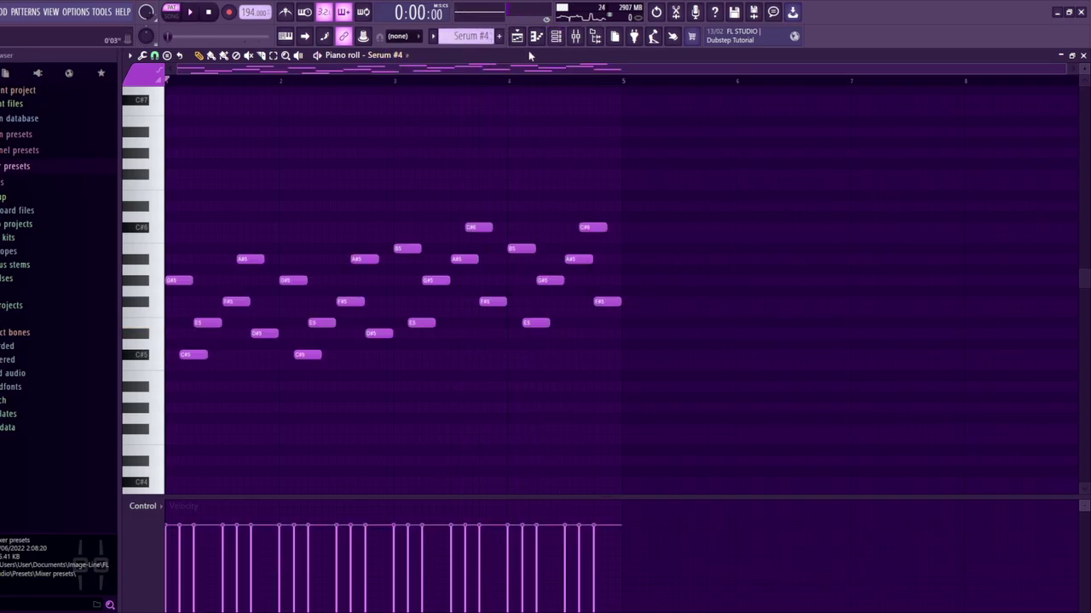
key(space)
key(F6)
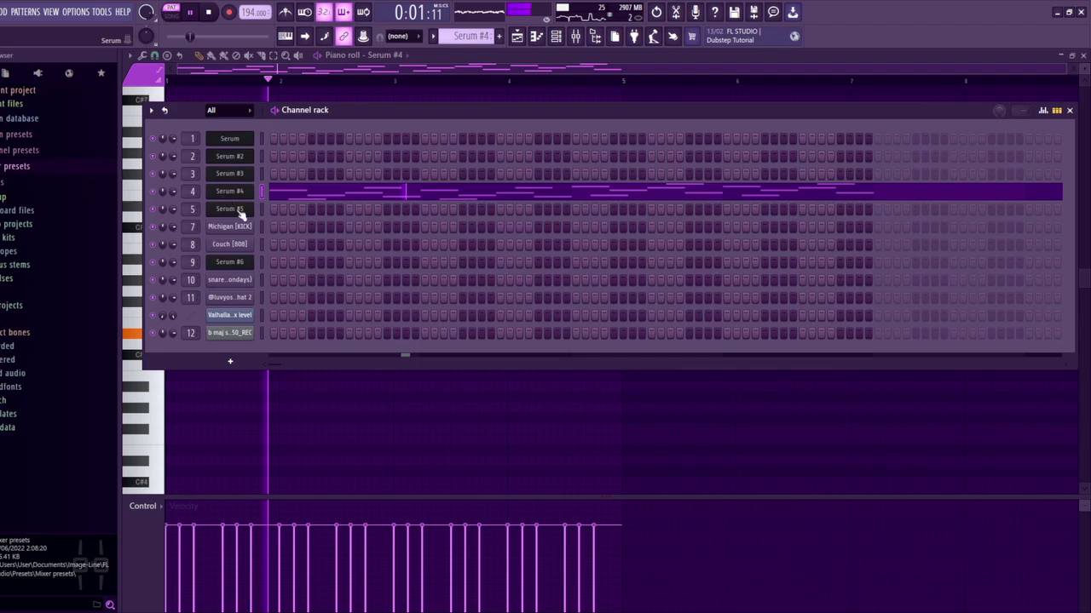
click(584, 342)
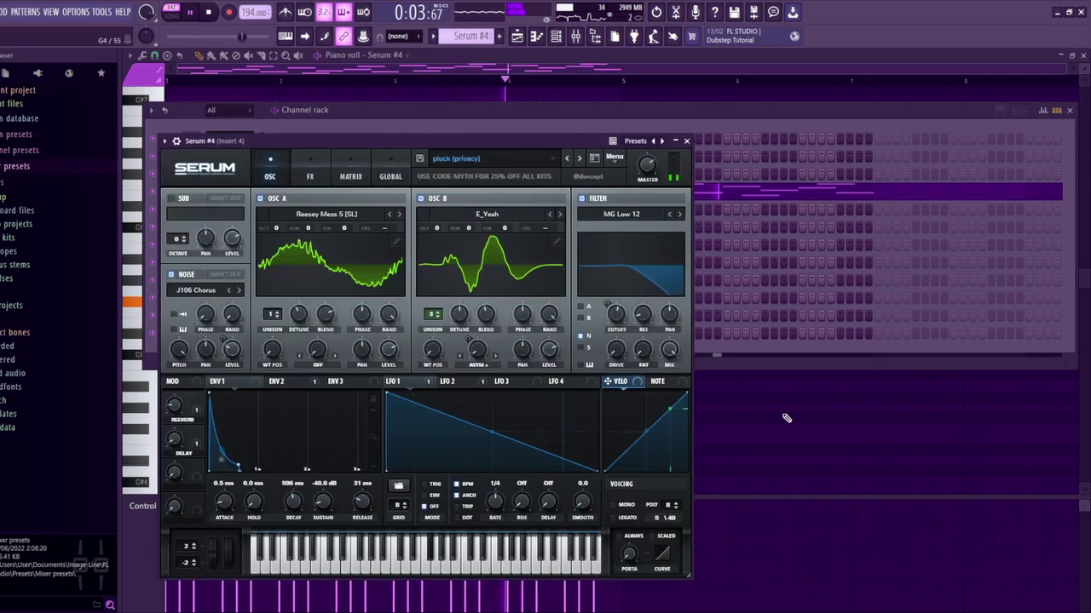
key(F6)
key(space)
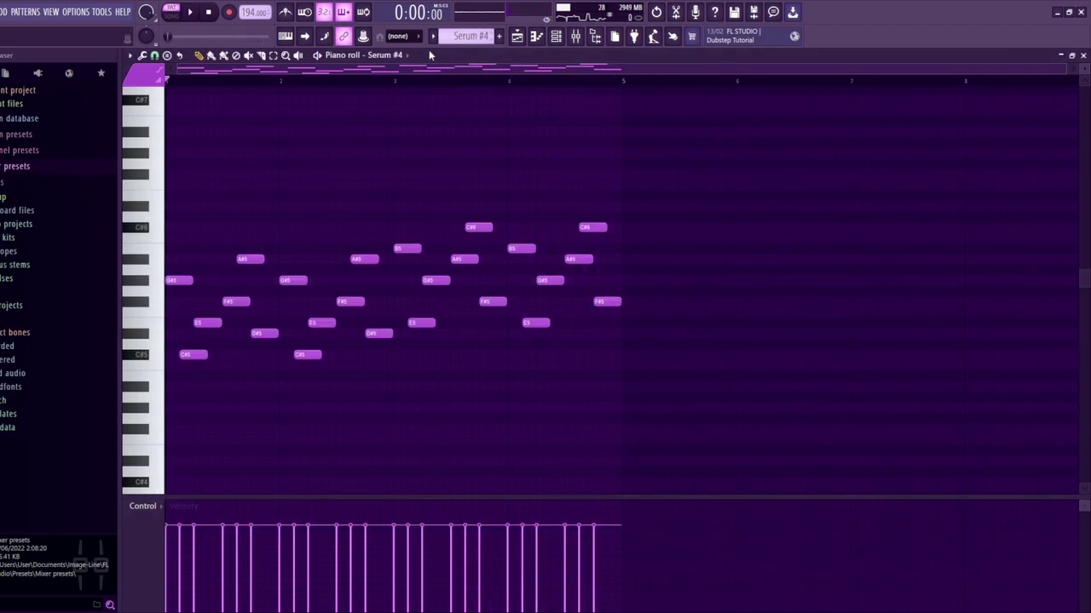
Switch to the Serum #5 pattern, view its Serum synth settings and play its two long notes in the piano roll
scroll(471, 36, down, 1)
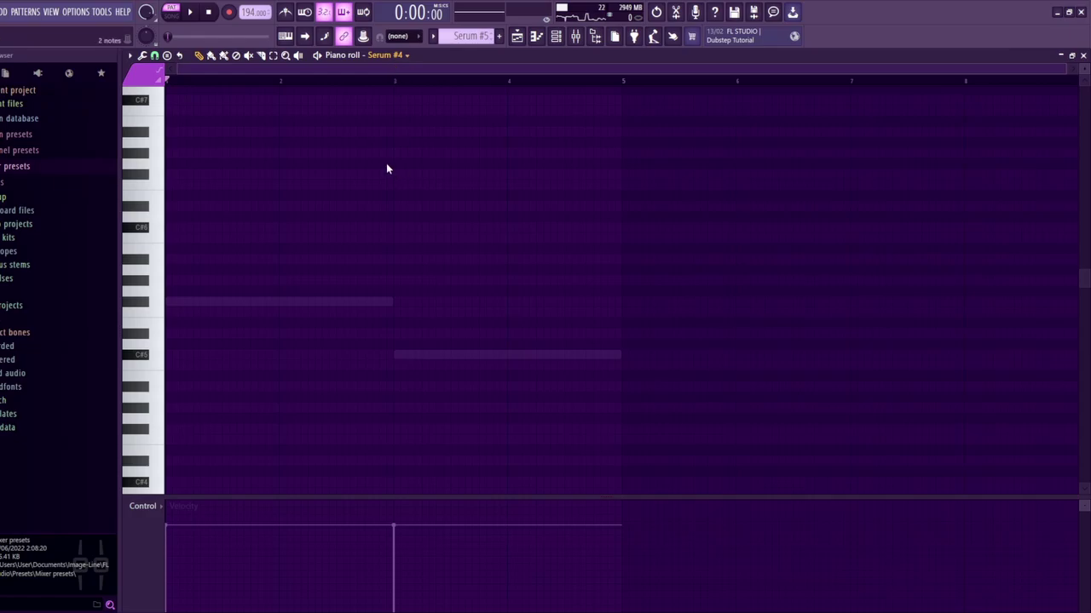
key(F6)
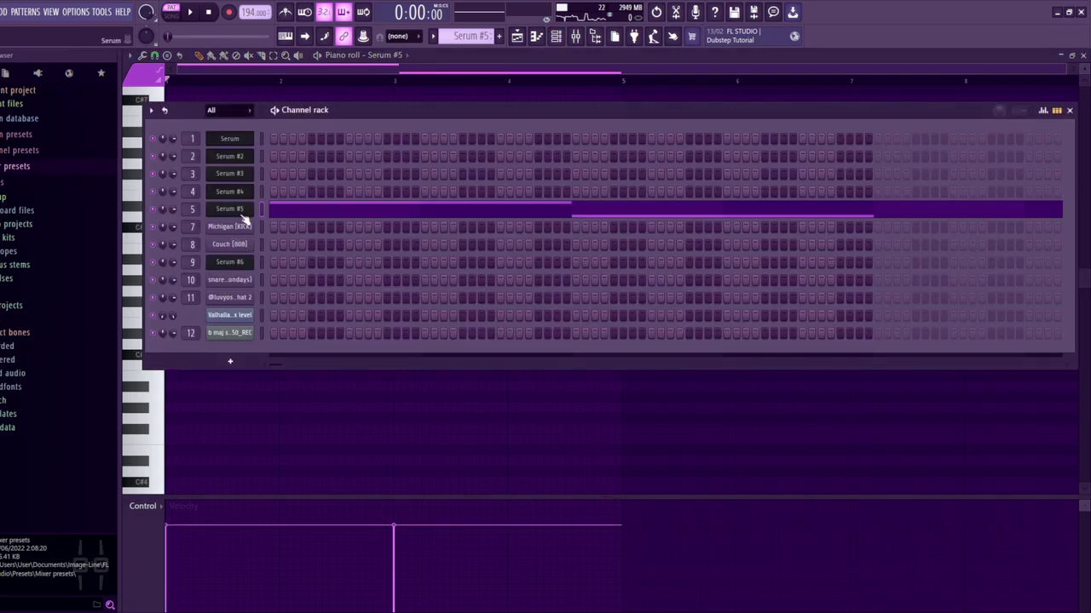
click(241, 213)
click(599, 360)
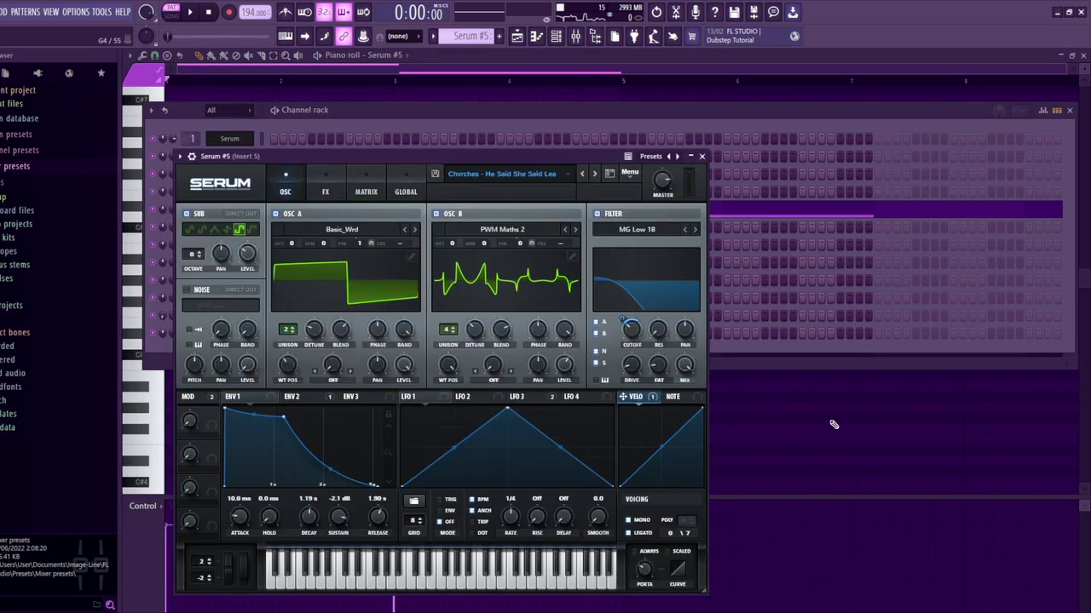
key(F7)
key(space)
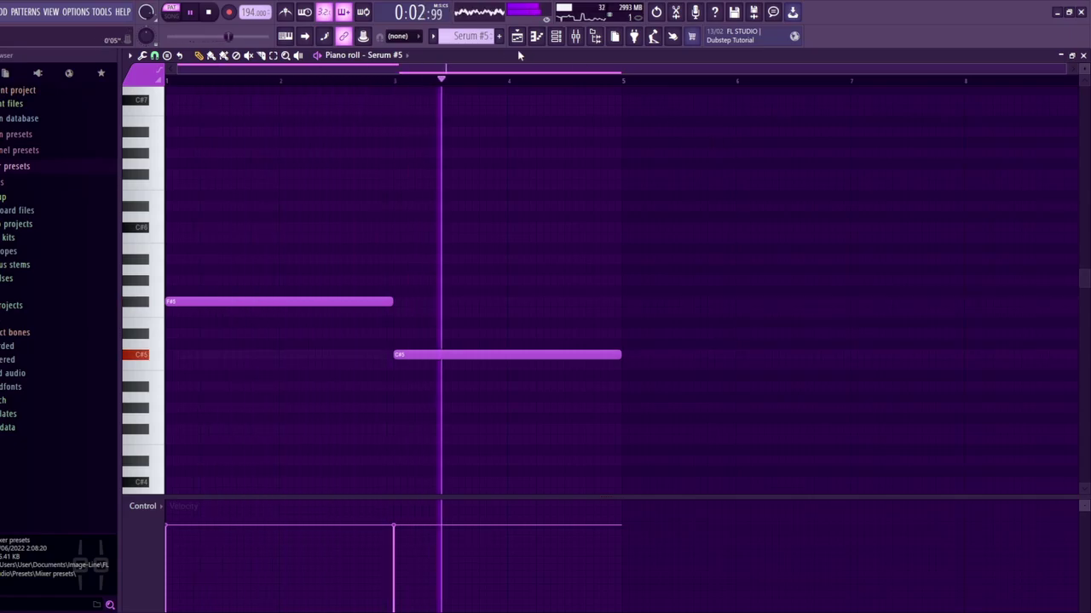
key(space)
Inspect Insert 5's ValhallaVintageVerb and Fruity Delay 3 and Insert 6's Fruity Limiter in the mixer
key(F9)
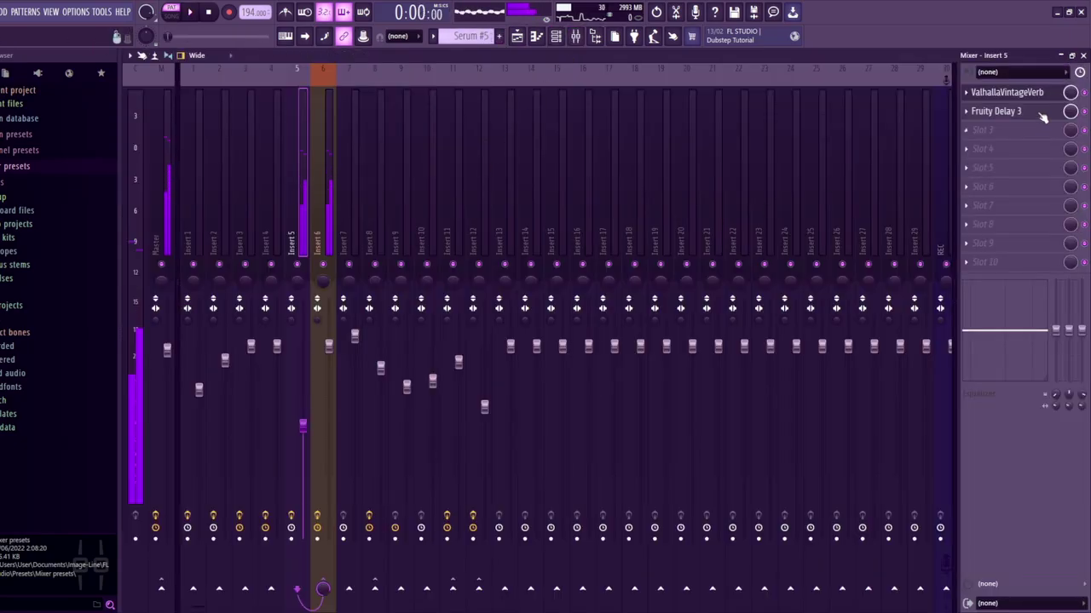
click(323, 123)
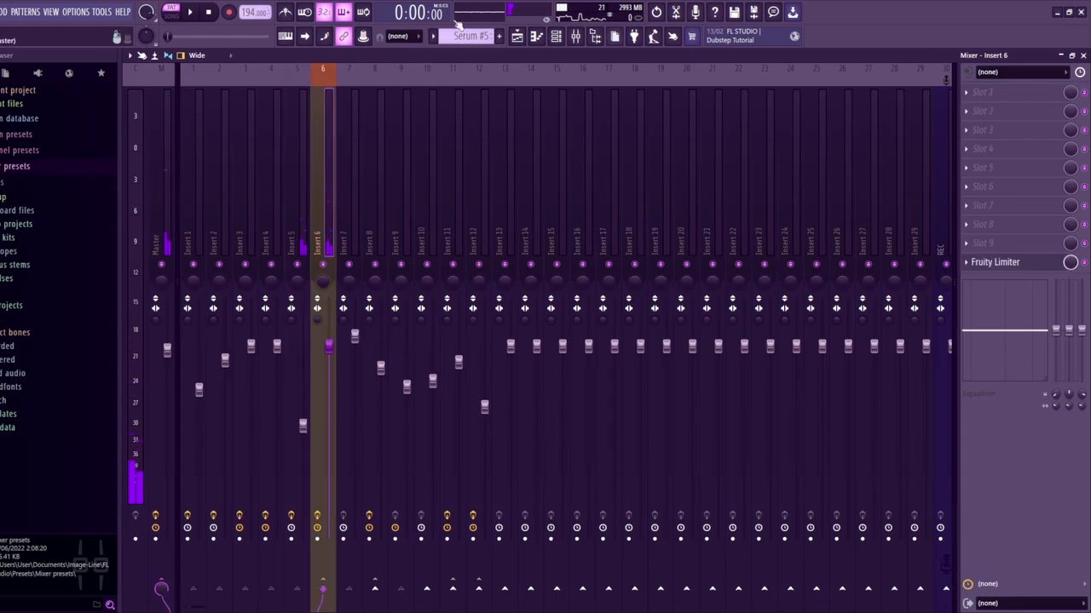
click(536, 36)
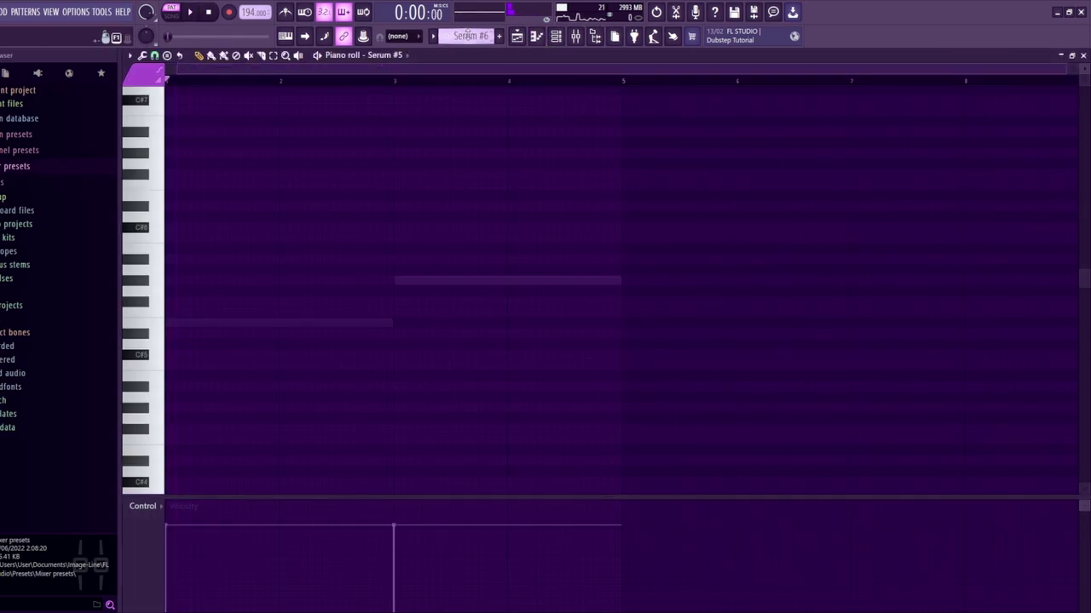
Play the Serum #6 pattern in the piano roll and view its Serum synth settings, dismissing the LFO Shapes alert
key(space)
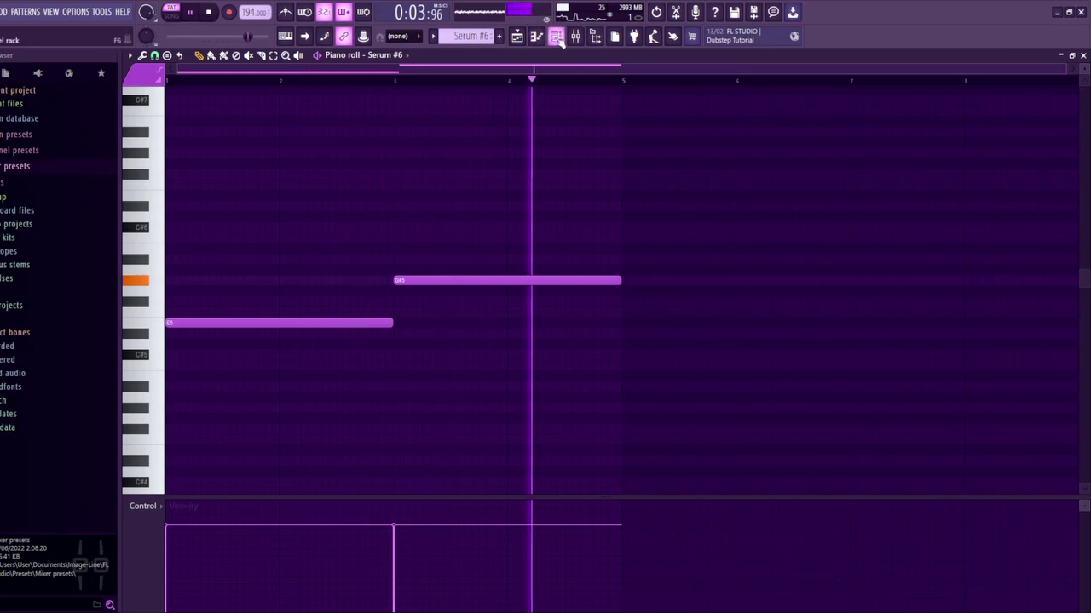
key(space)
click(555, 36)
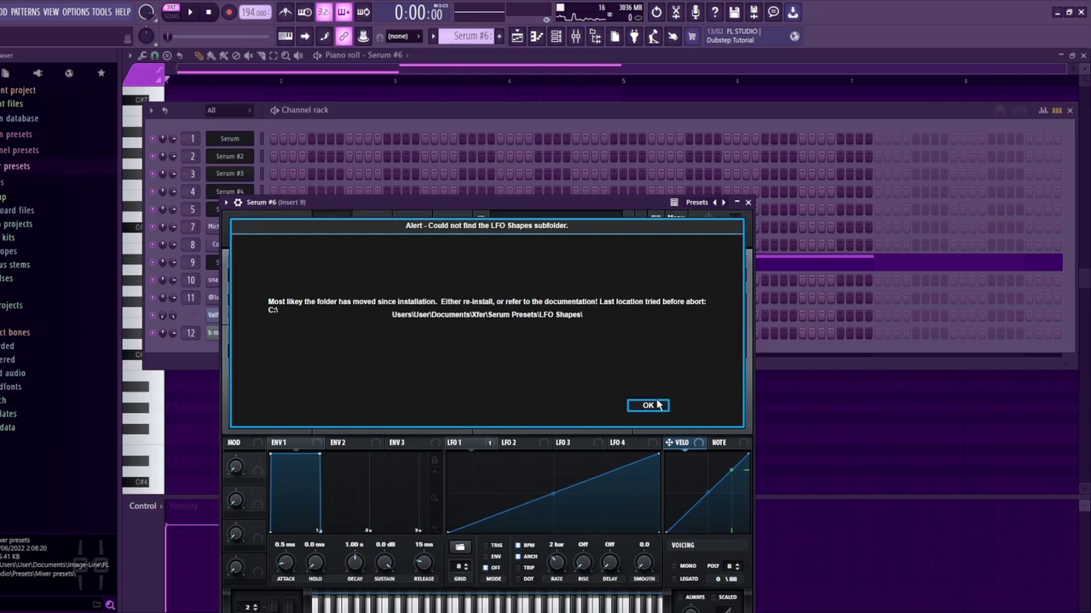
click(649, 406)
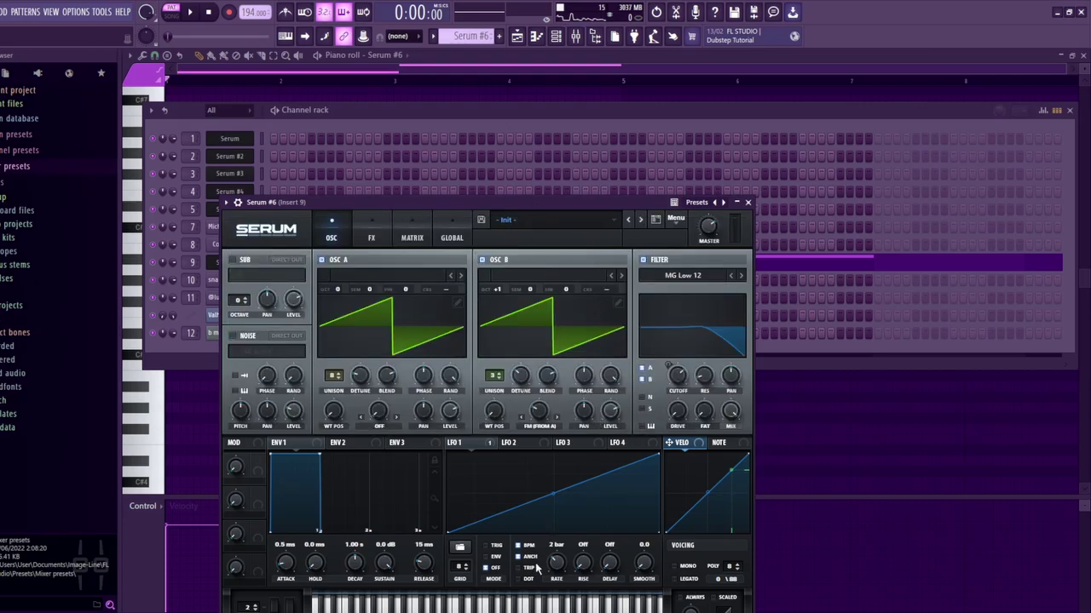
click(653, 66)
Mute Tracks 6 to 10, 12 and 13 in the playlist and play the melody tracks together from bar 17
click(535, 38)
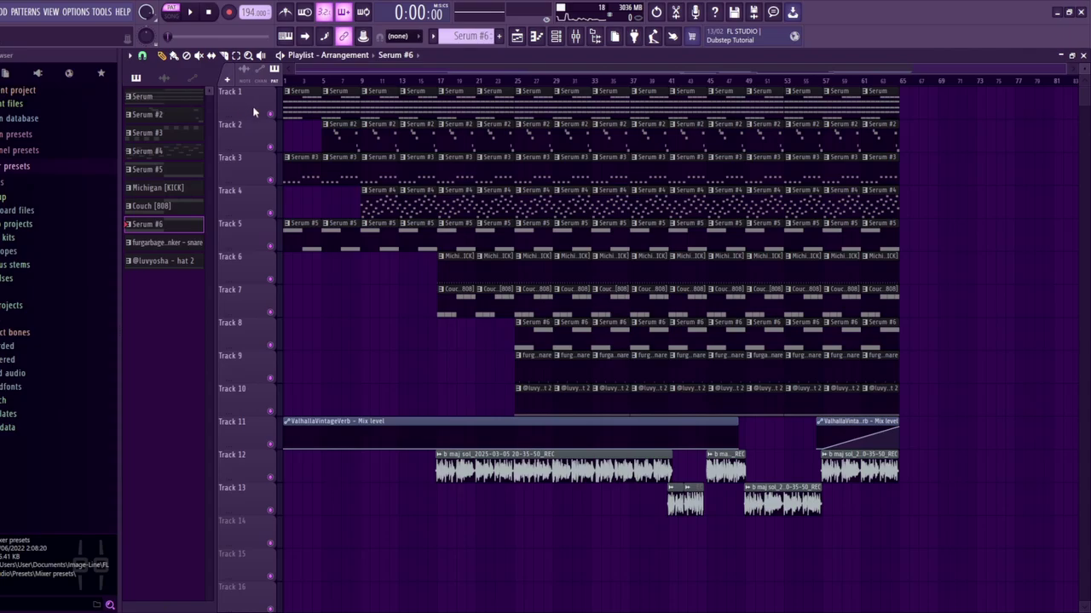
click(446, 83)
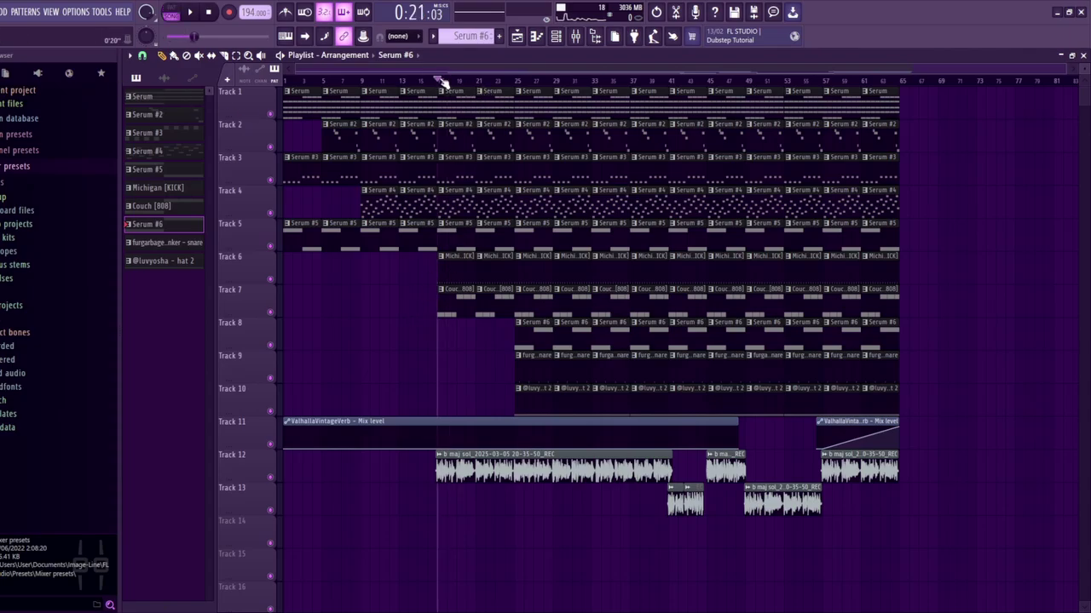
click(269, 279)
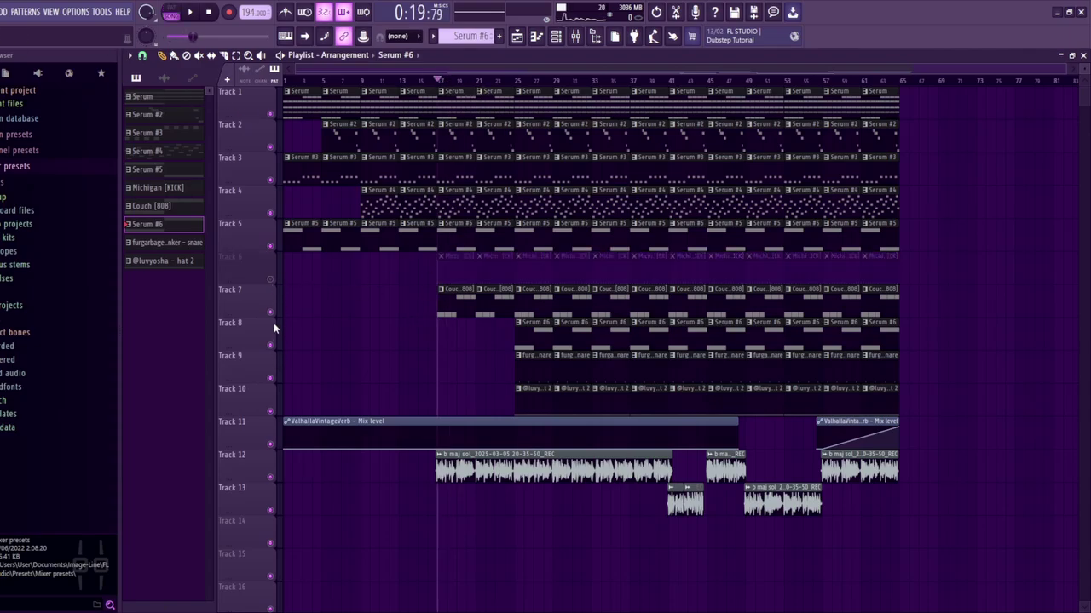
click(270, 312)
click(270, 345)
click(270, 379)
click(270, 412)
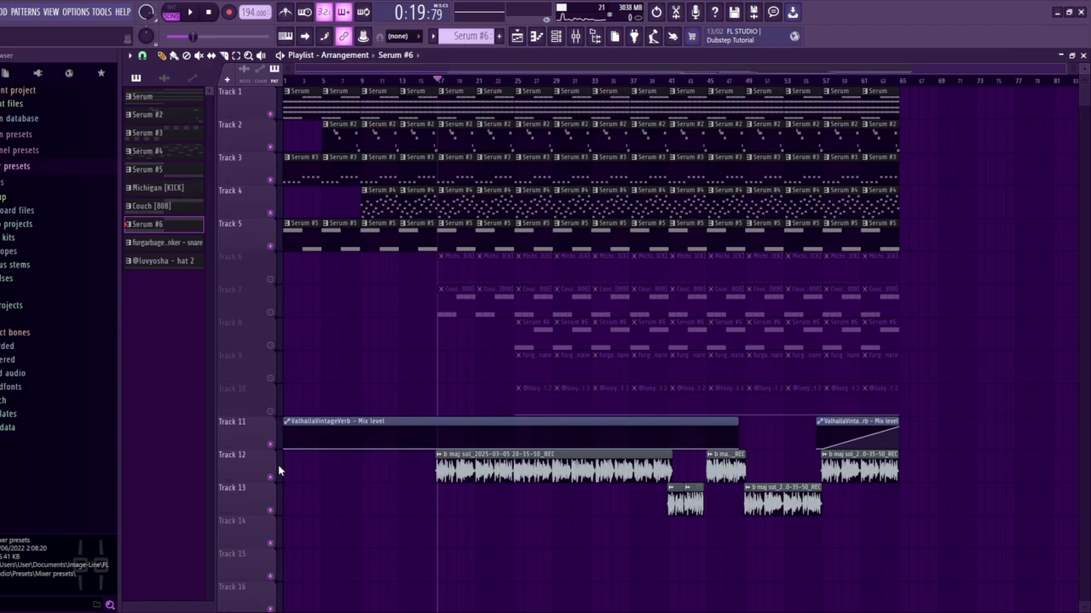
click(272, 477)
click(272, 510)
key(space)
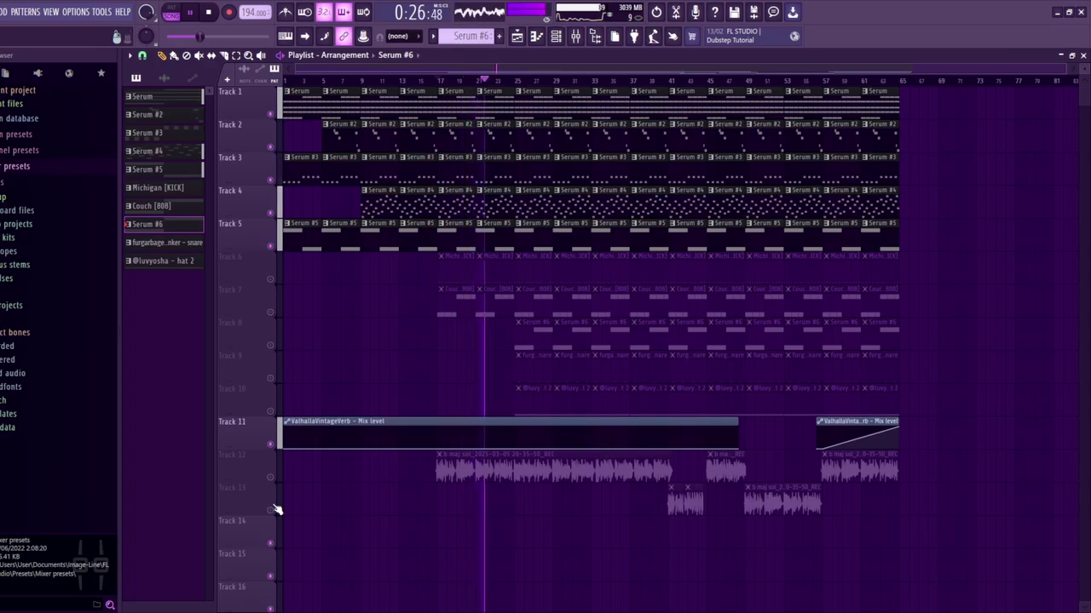
key(space)
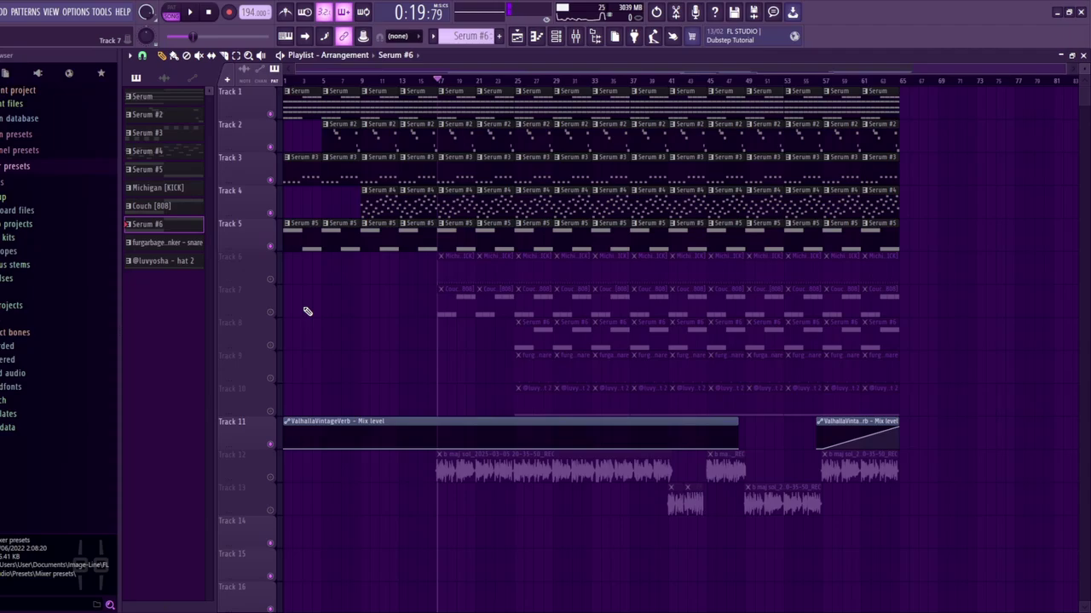
Select the furgarbage - clanker - snare pattern and unmute Tracks 6, 7, 9 and 10, keeping Track 8 muted
click(192, 245)
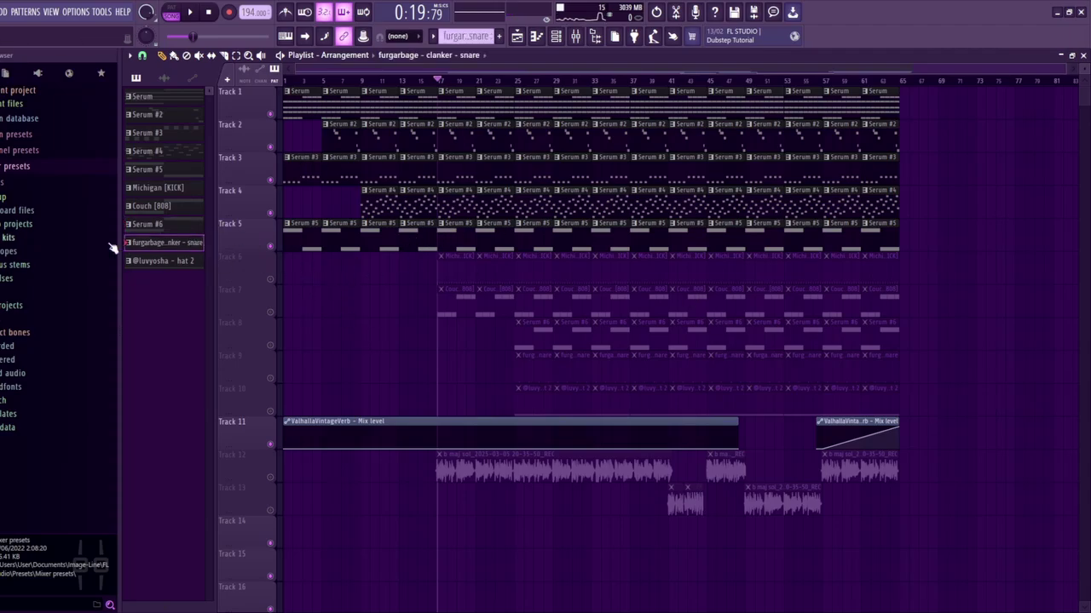
click(271, 280)
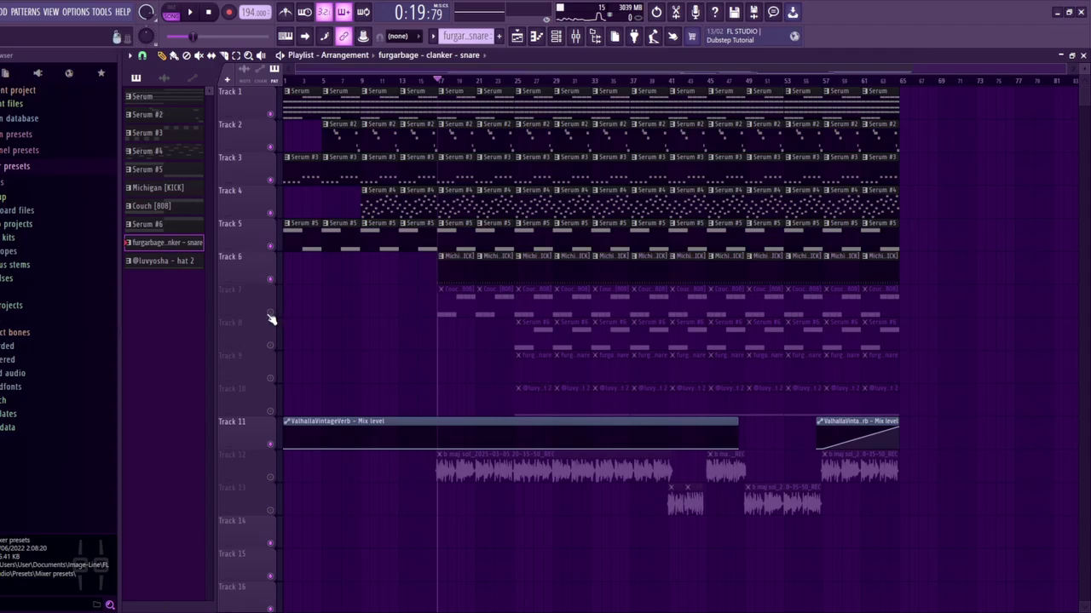
click(271, 312)
click(271, 345)
click(271, 378)
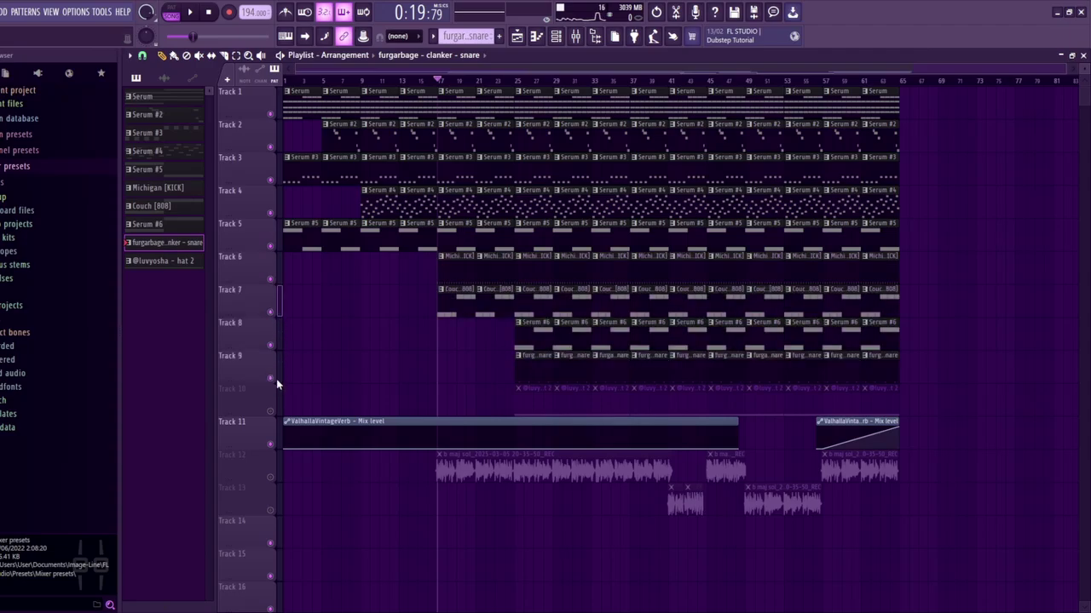
click(271, 411)
click(272, 345)
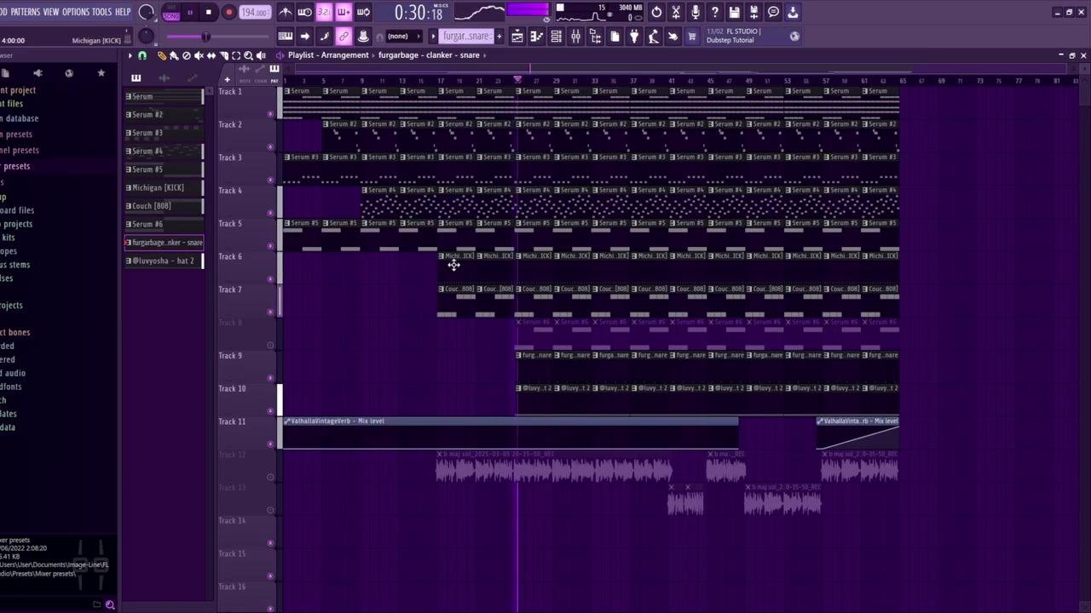
Mute Tracks 1 to 5 in the playlist, leaving the kick, 808, snare and hat tracks playing on their own
click(271, 247)
click(272, 213)
click(271, 180)
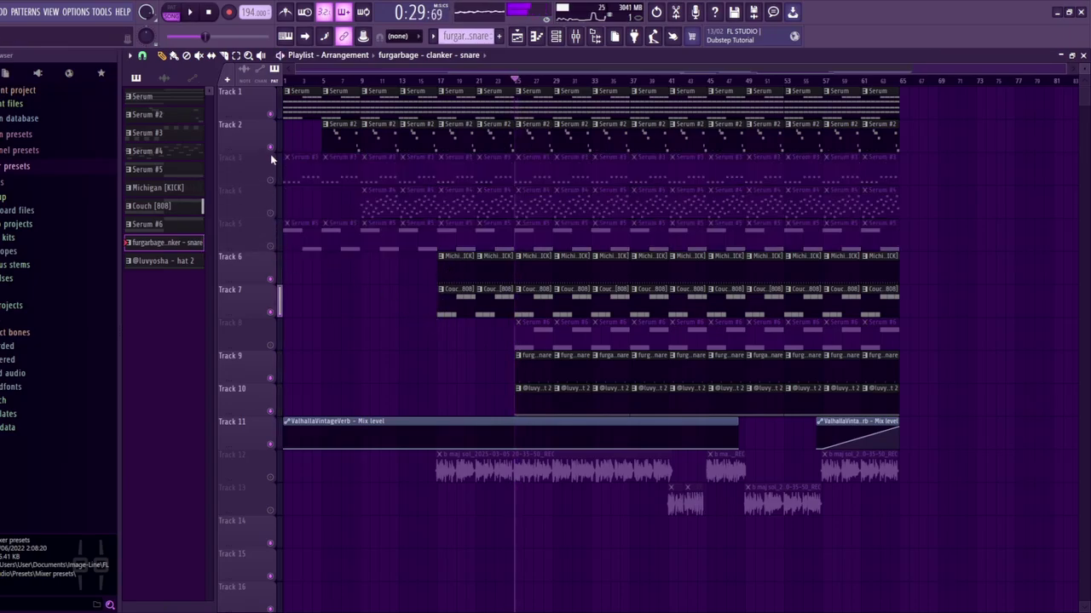
click(271, 147)
click(271, 113)
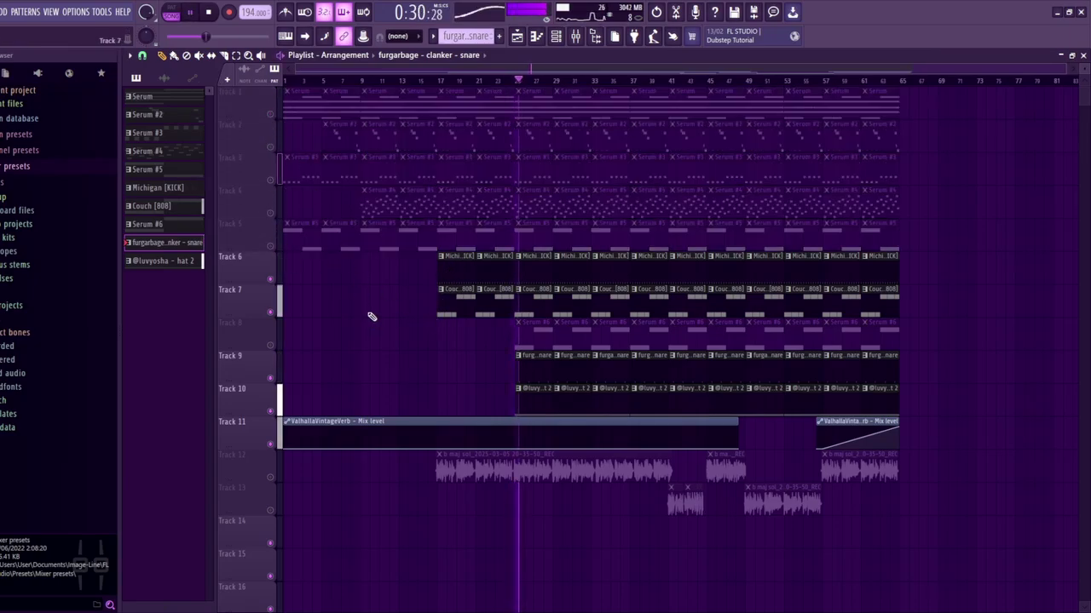
Open the Michigan [KICK] pattern in the piano roll and play it alone in pattern mode
double_click(444, 273)
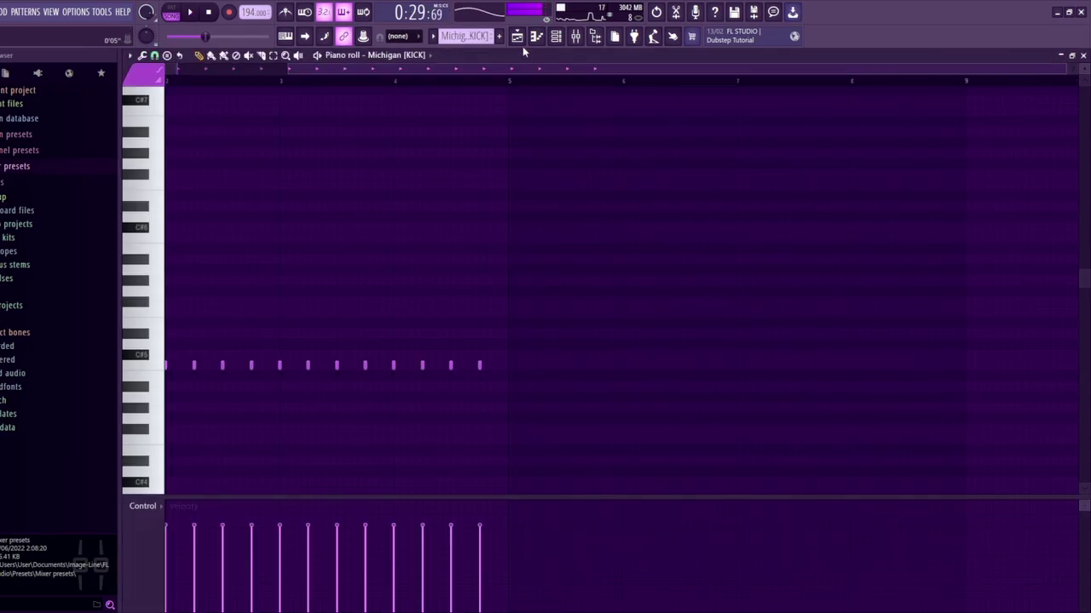
click(168, 11)
key(space)
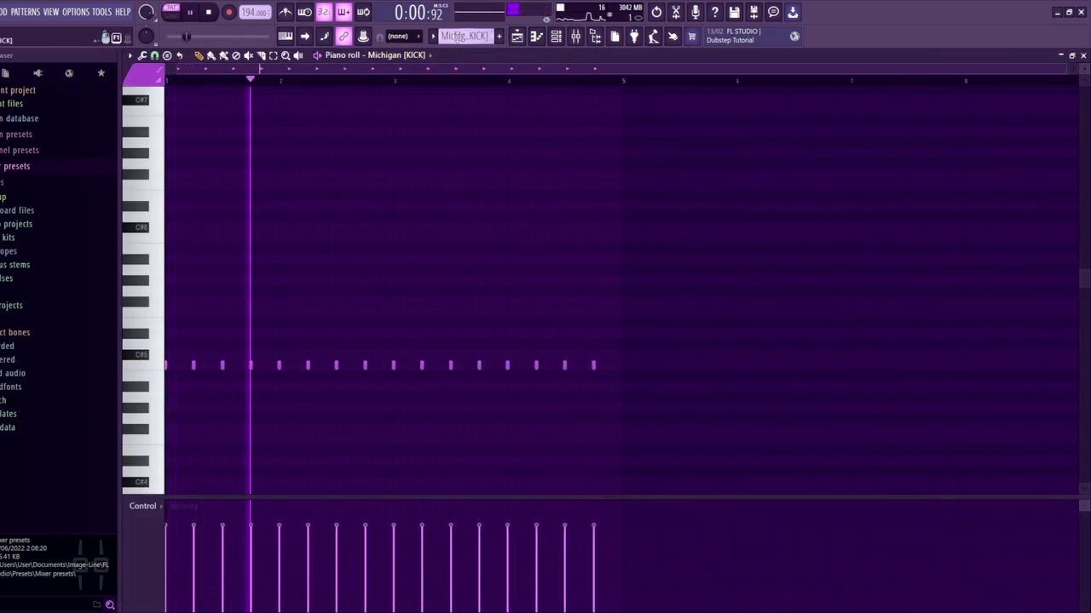
key(space)
Switch the piano roll to the Couch [808] pattern and play it alone
key(KP_Add)
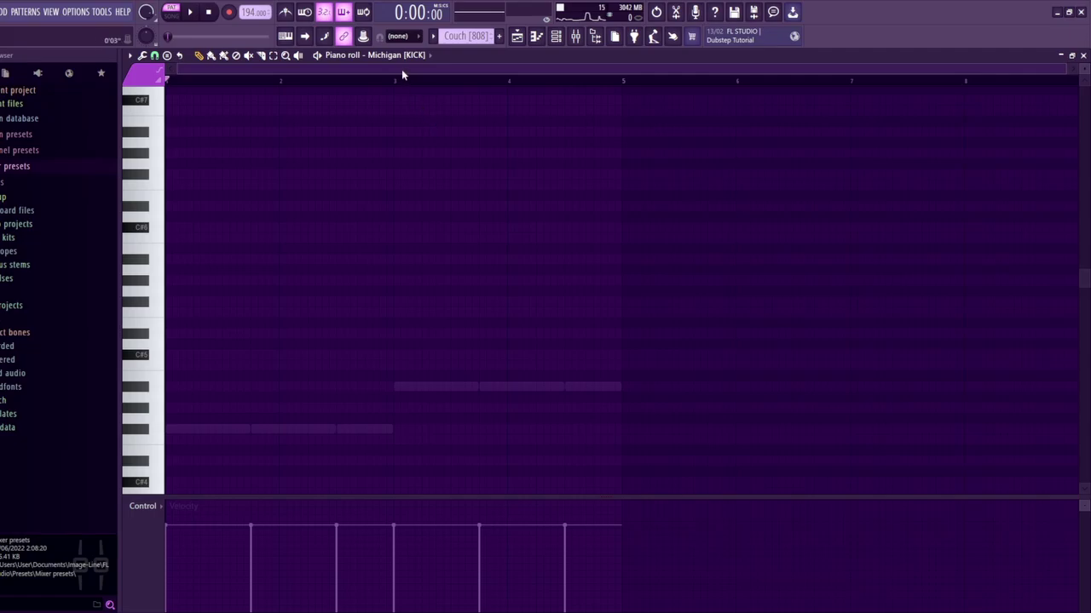
key(space)
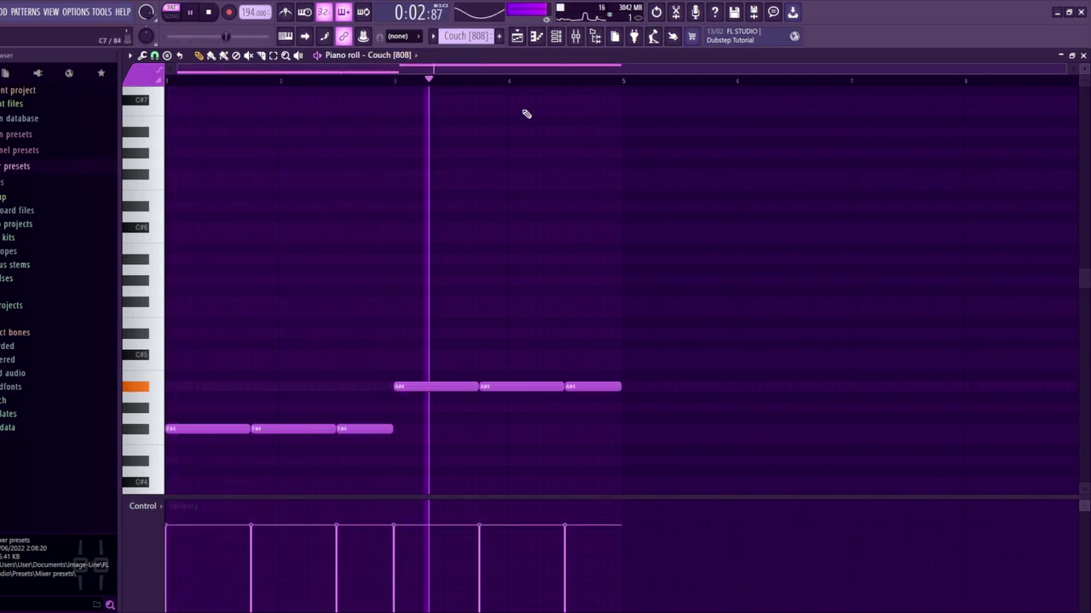
key(KP_Add)
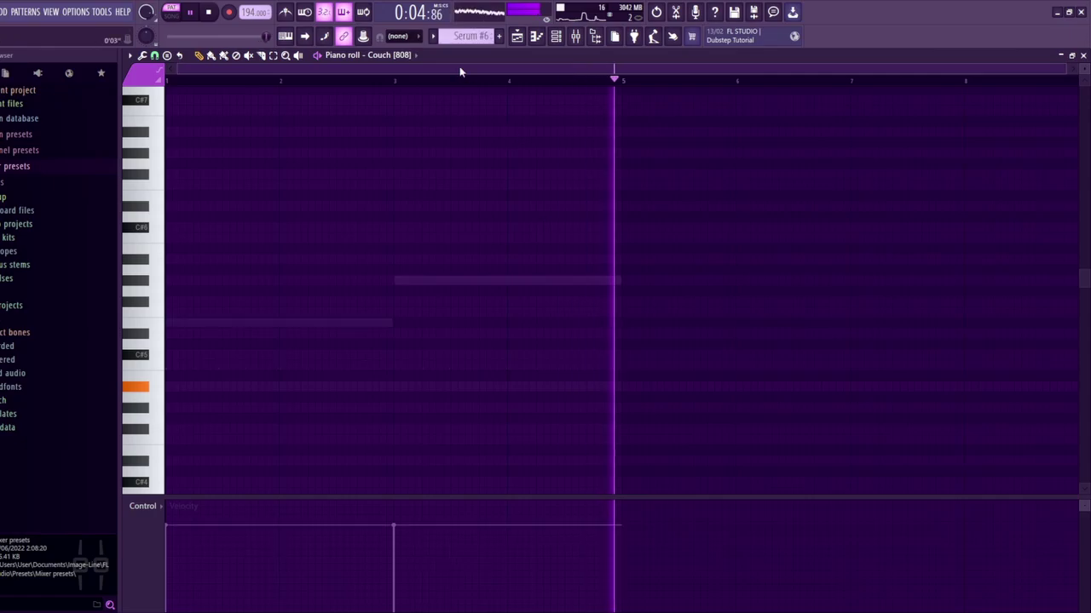
key(space)
Play the furgarbage - clanker - snare pattern and view the sampler settings of its snare (52 blue mondays) channel
key(KP_Add)
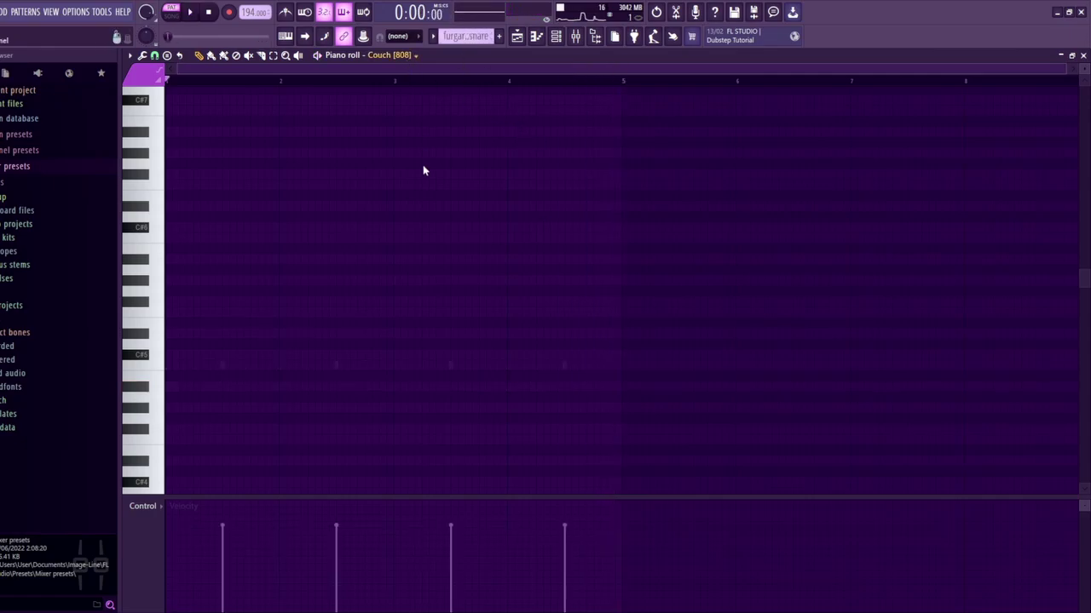
key(space)
key(F6)
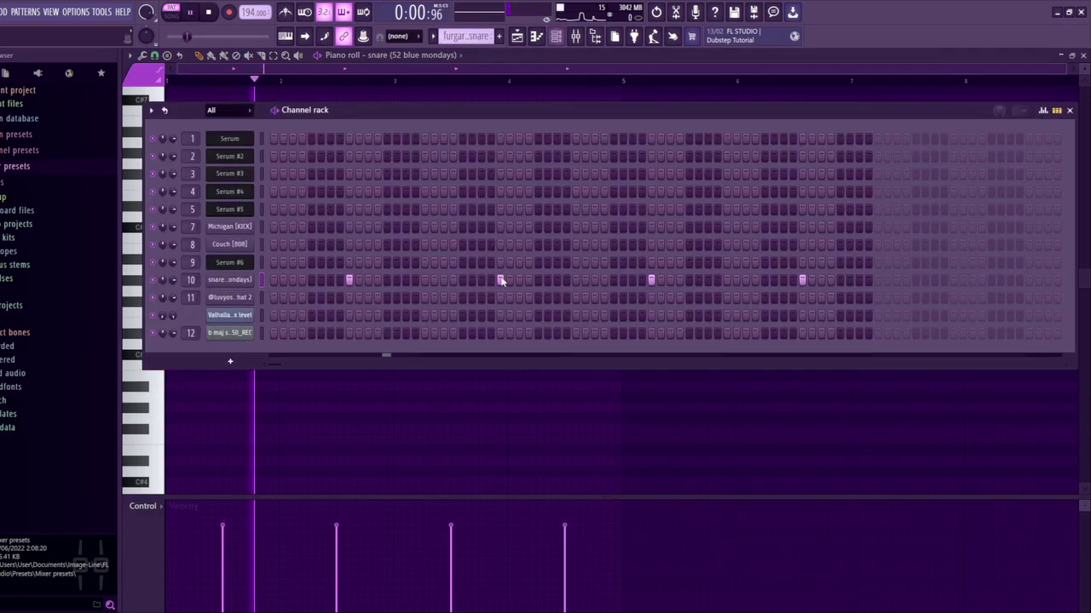
key(space)
click(229, 279)
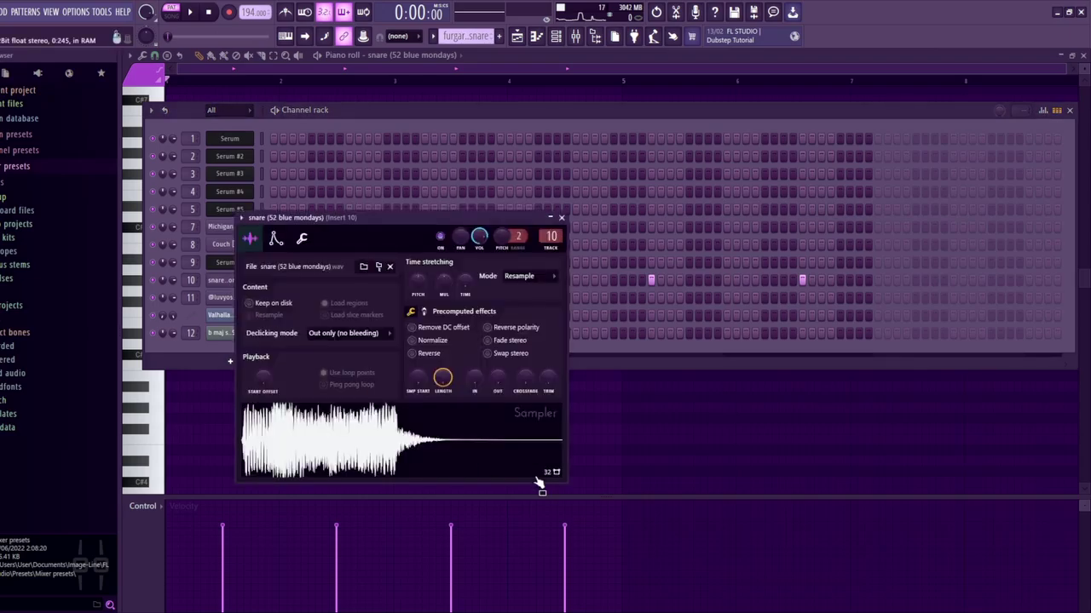
key(F7)
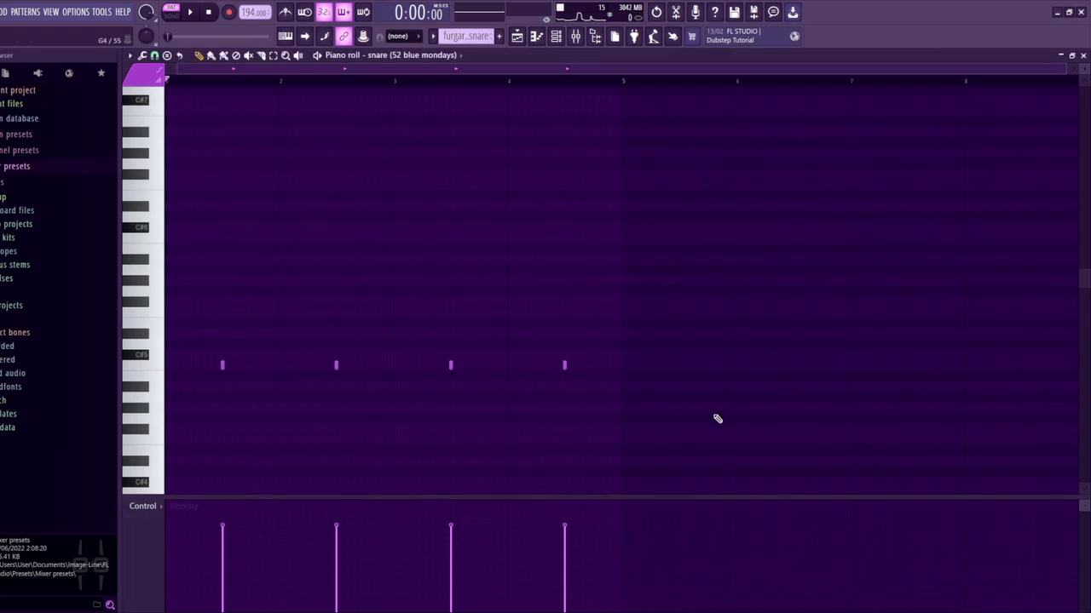
key(space)
key(space)
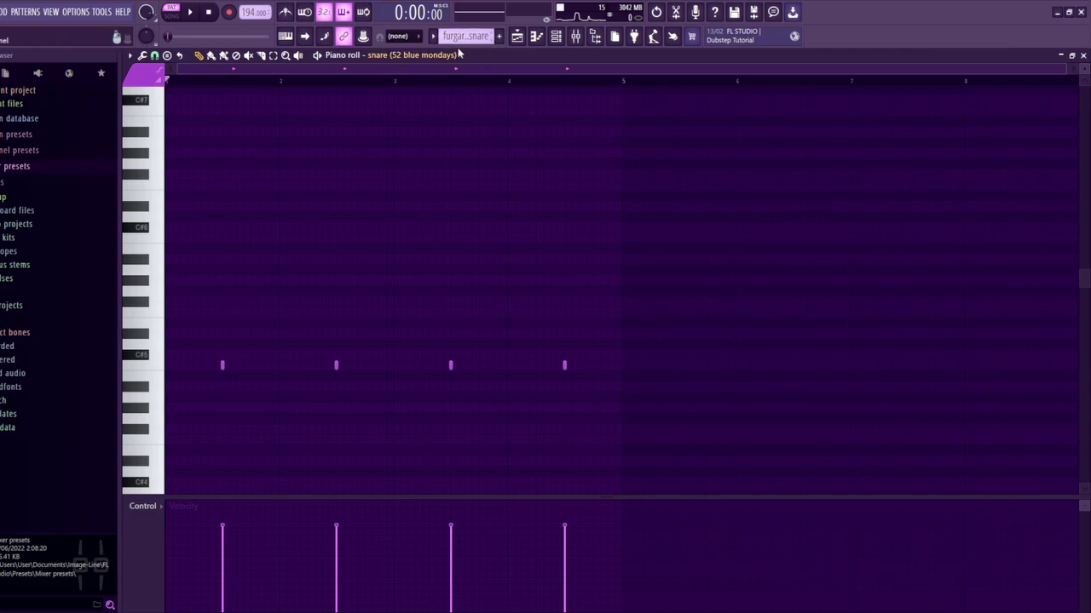
scroll(464, 36, down, 1)
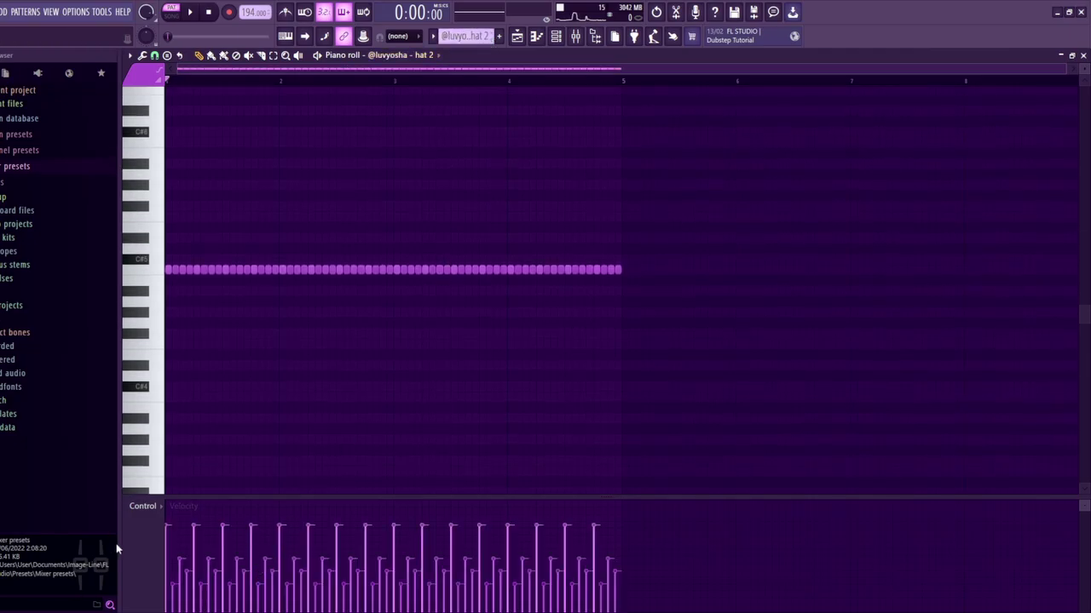
key(space)
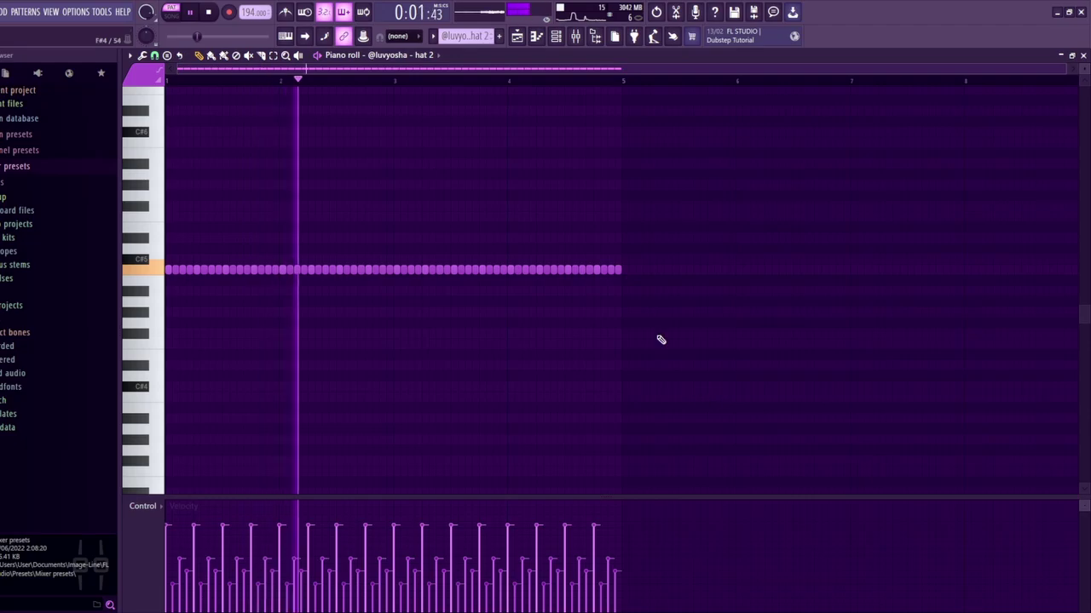
key(l)
click(517, 36)
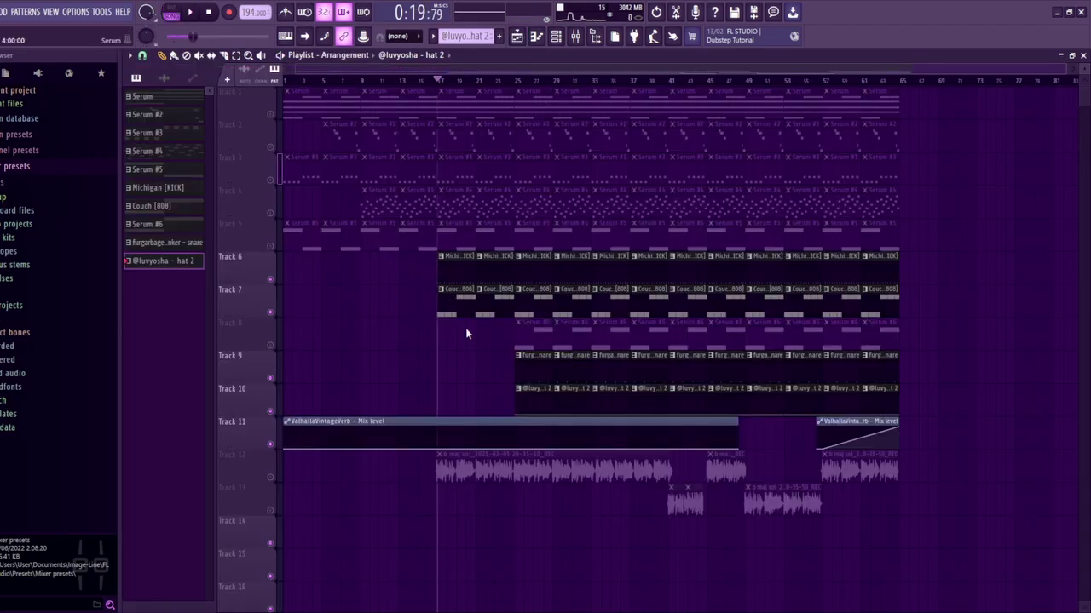
Unmute Track 8 and Tracks 1 to 5, and play the arrangement from bar 25 and from bar 62
click(273, 346)
click(271, 247)
click(271, 213)
click(271, 179)
click(271, 146)
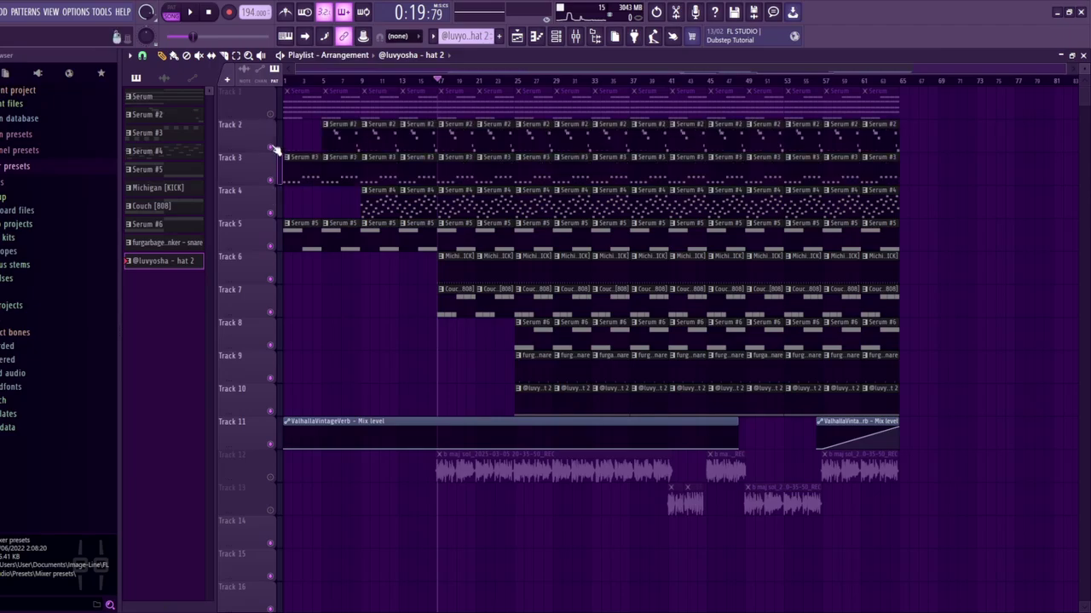
click(271, 114)
click(518, 79)
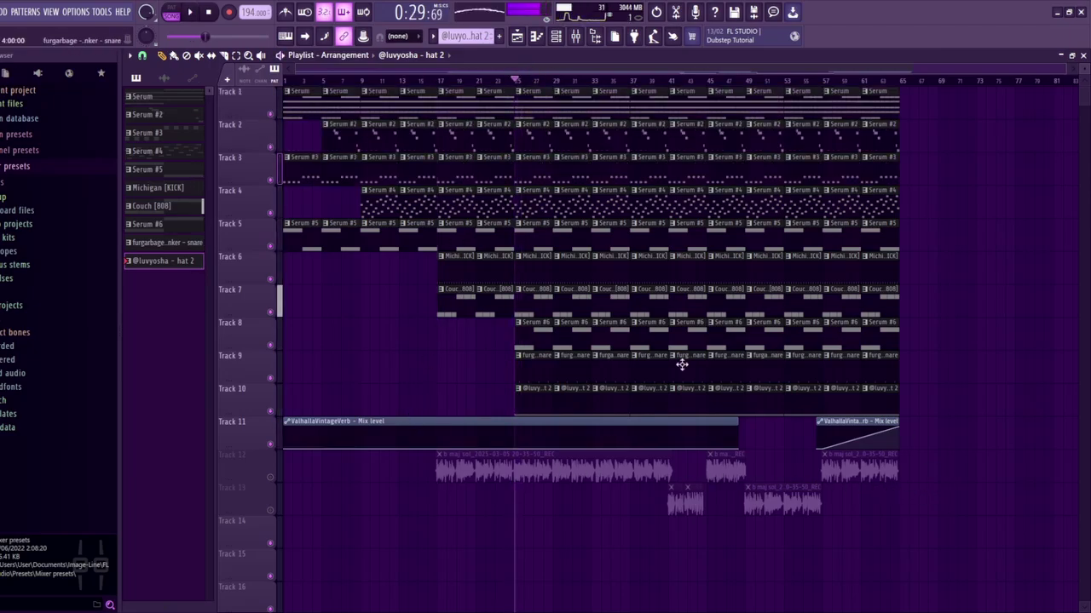
click(869, 80)
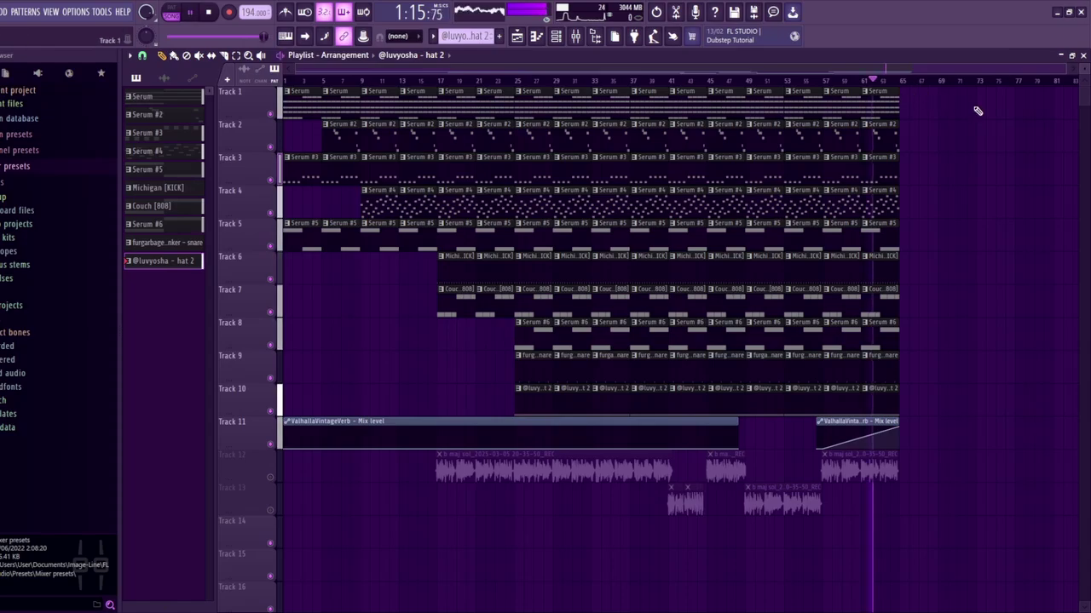
Review Insert 12's effect chain in the mixer and inspect its second Fruity parametric EQ 2
click(575, 36)
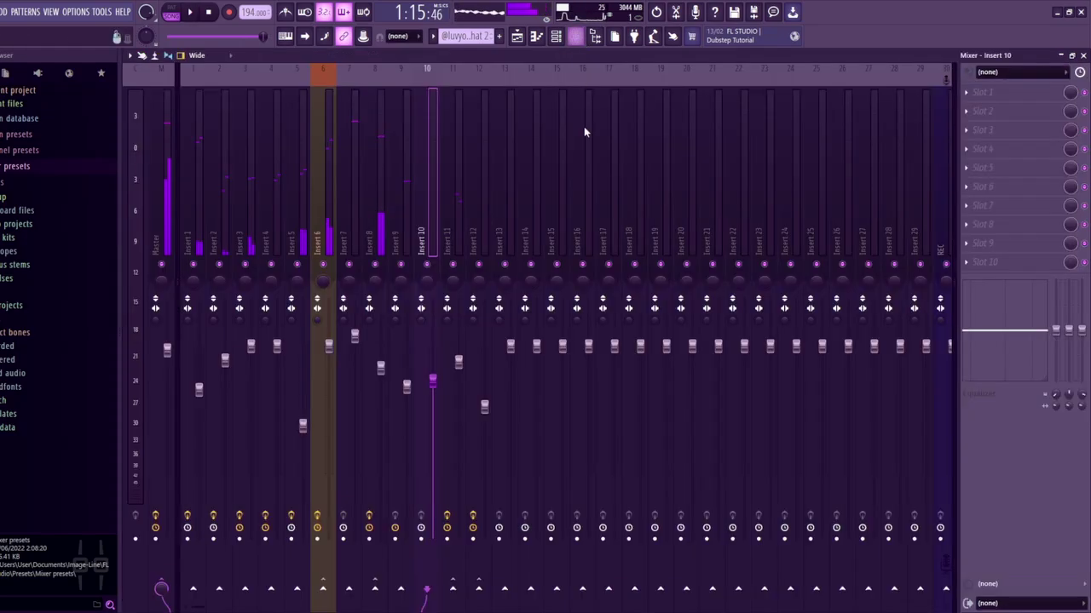
click(460, 143)
click(482, 146)
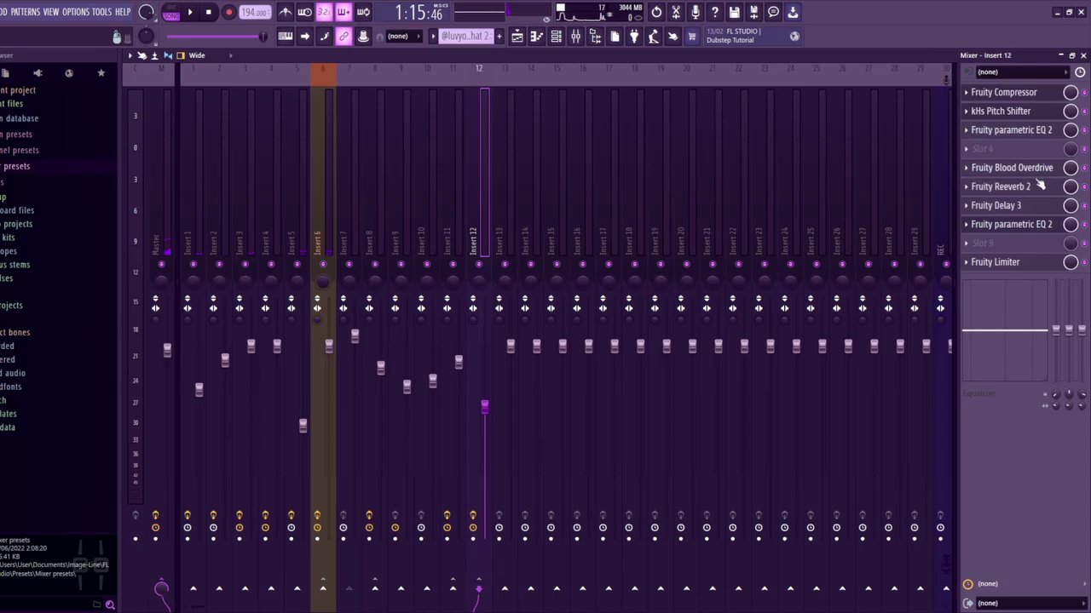
click(1014, 224)
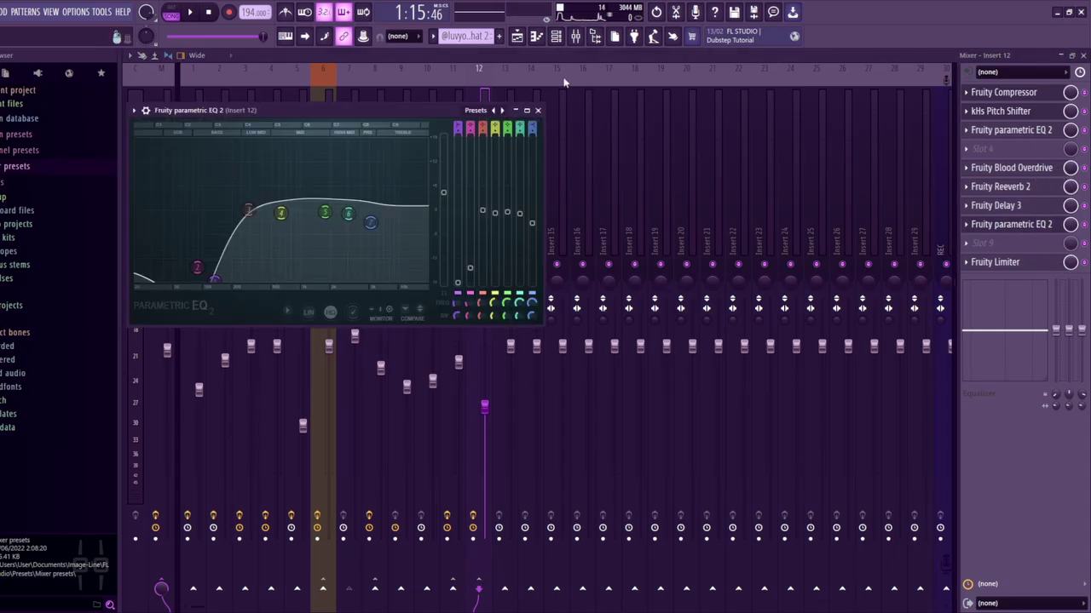
Unmute the recordings on Tracks 12 and 13 in the playlist and set the playback position to bar 17
click(513, 36)
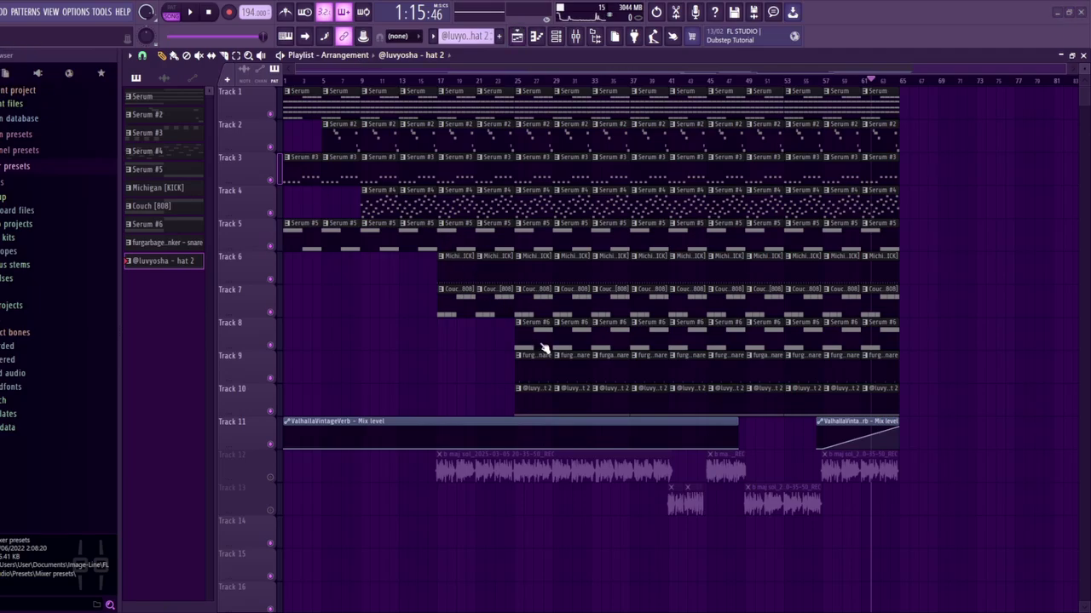
click(271, 478)
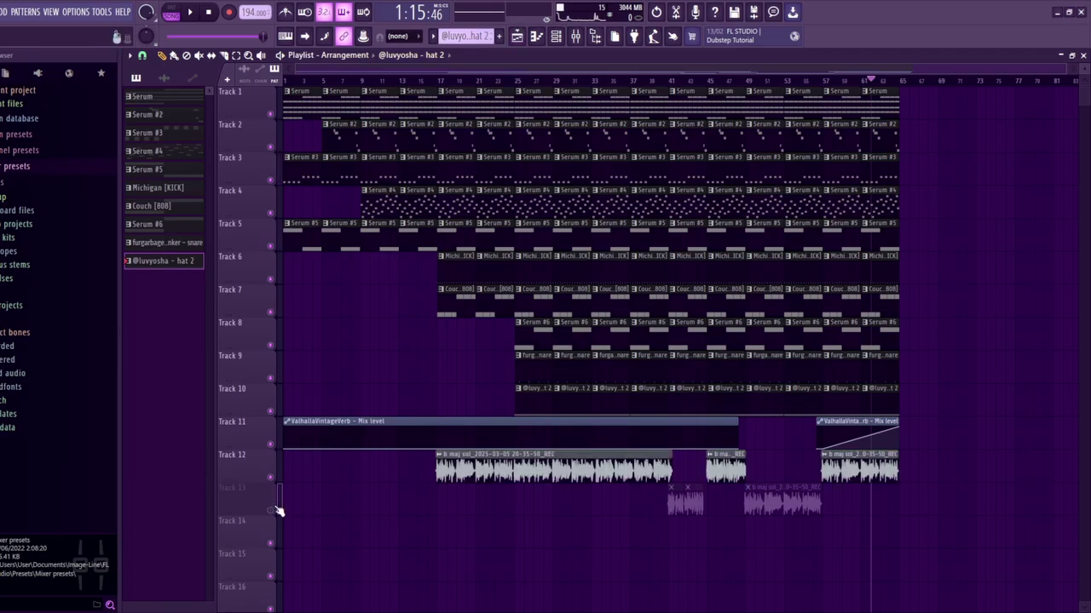
click(273, 510)
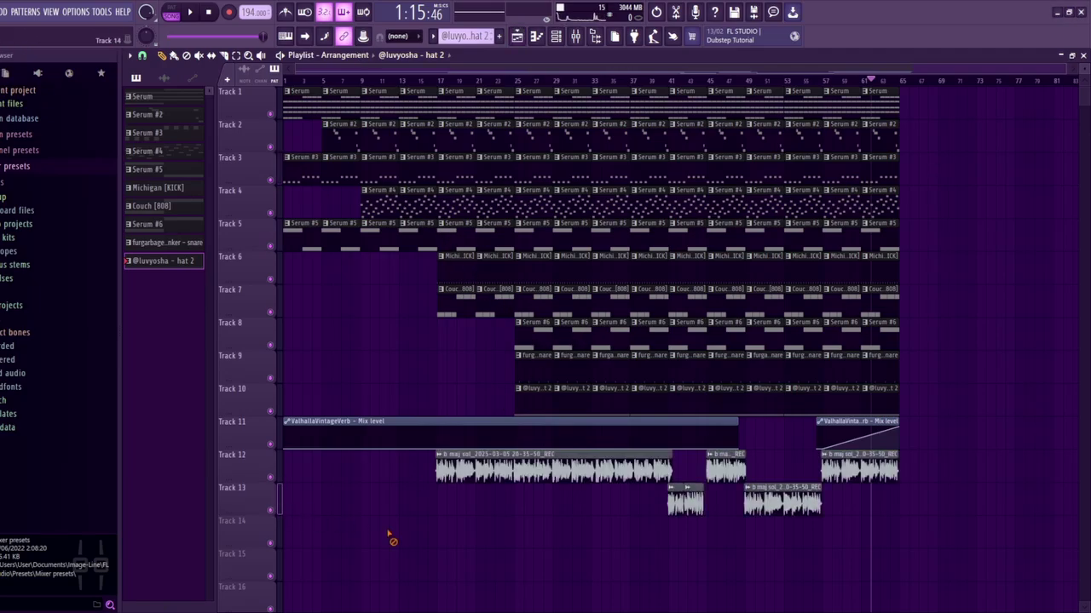
click(440, 80)
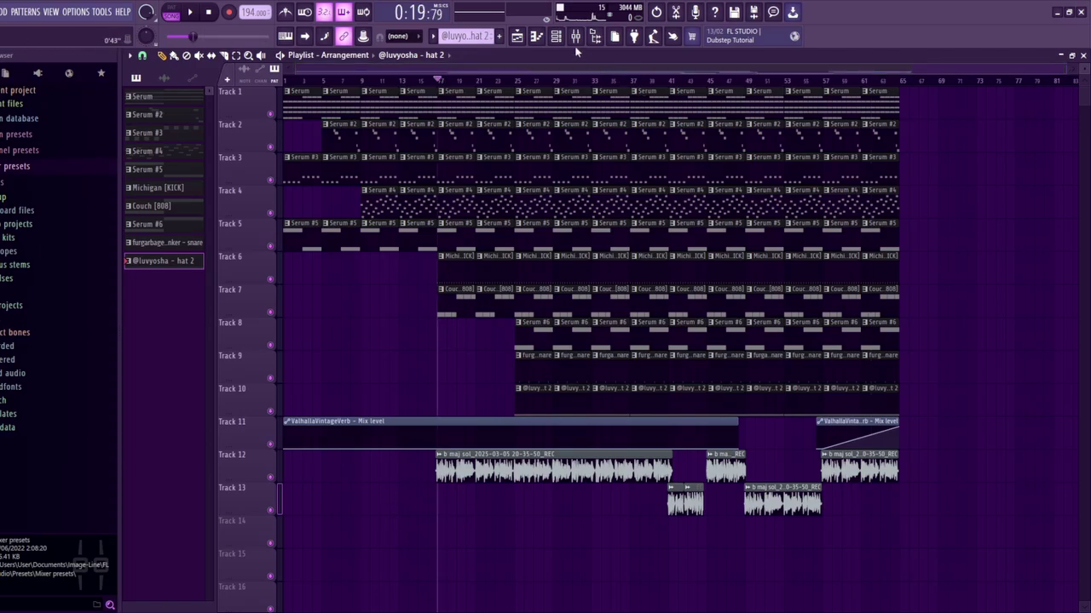
Bring up the mixer with Insert 12's effect chain
click(578, 39)
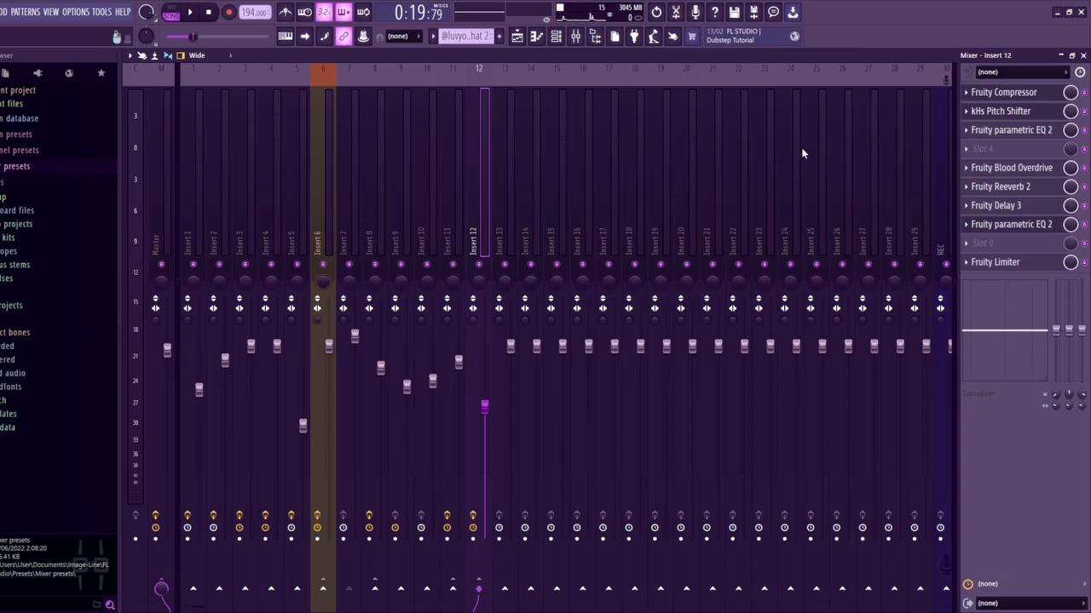
Open the playlist arrangement, list its patterns and make Pattern 1 the active pattern
click(516, 37)
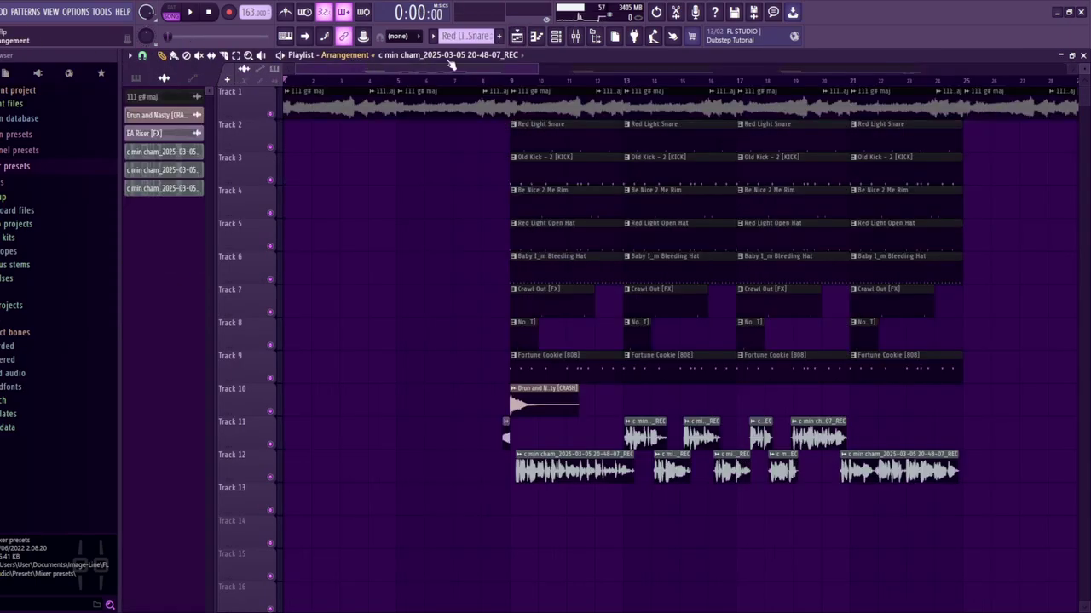
scroll(611, 341, down, 3)
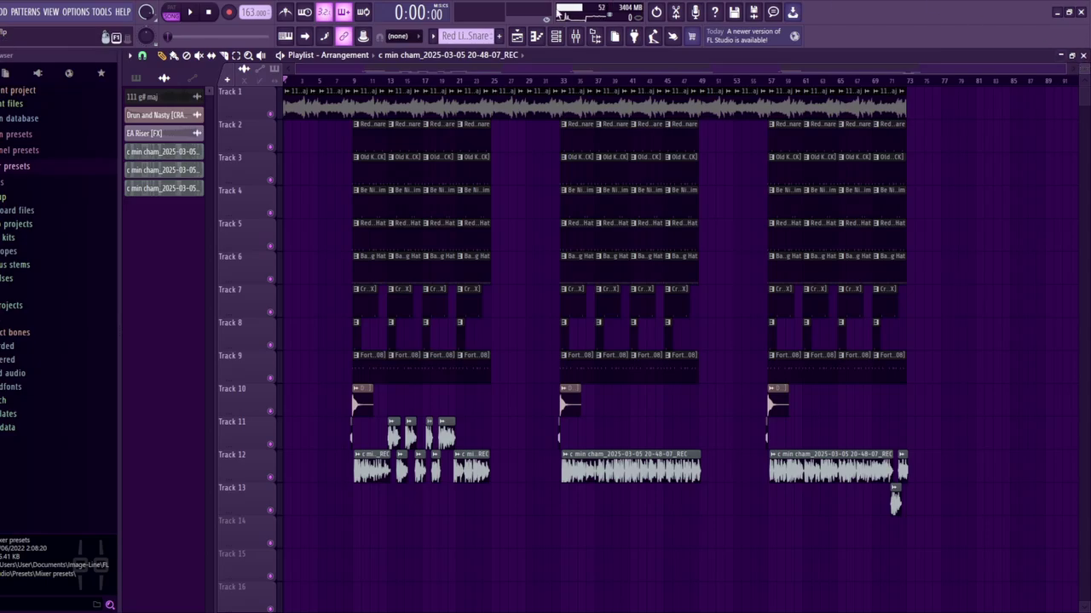
click(135, 77)
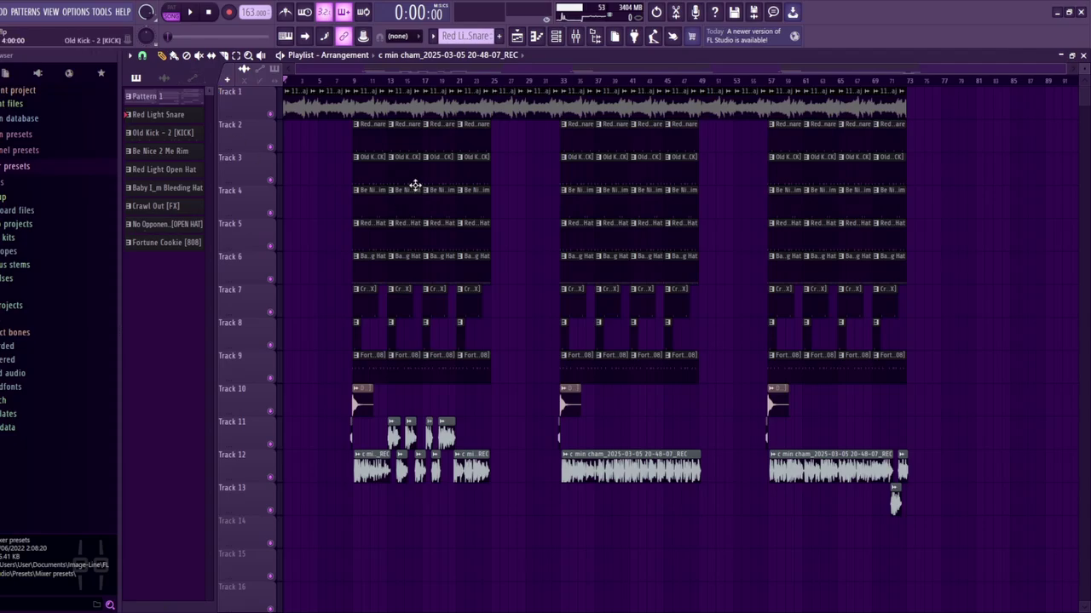
click(182, 96)
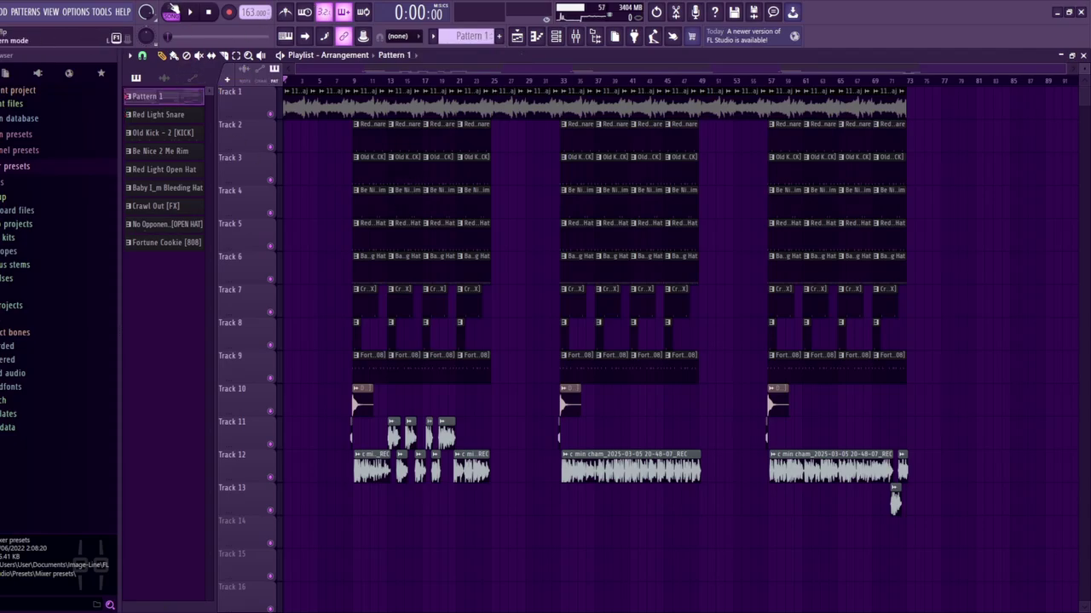
Switch playback to pattern mode, keep the pattern list shown and set the project tempo to 111 BPM
click(137, 78)
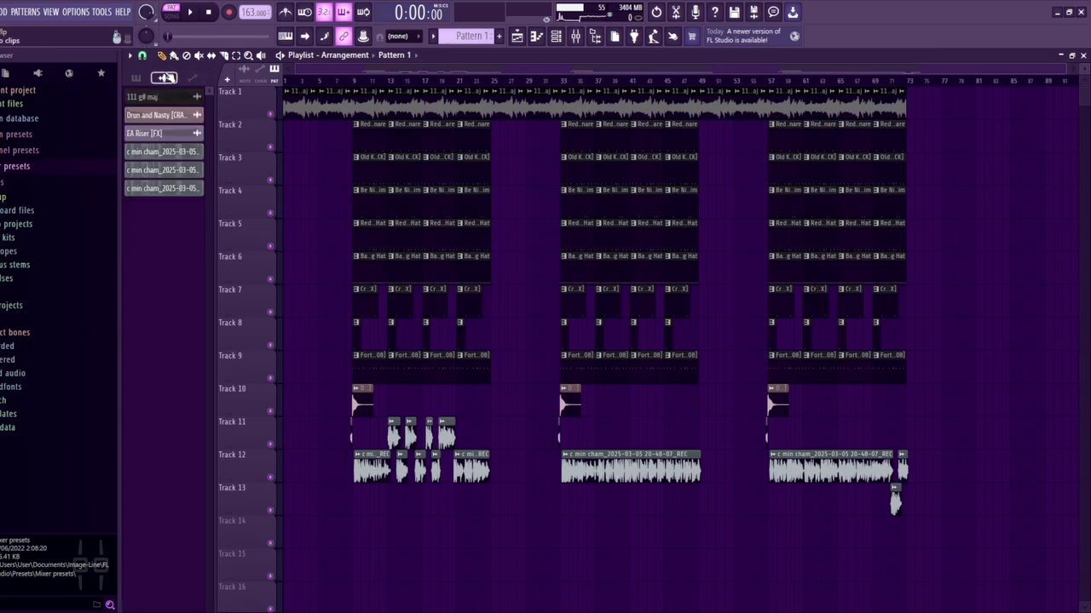
click(137, 79)
drag(255, 12, 254, 57)
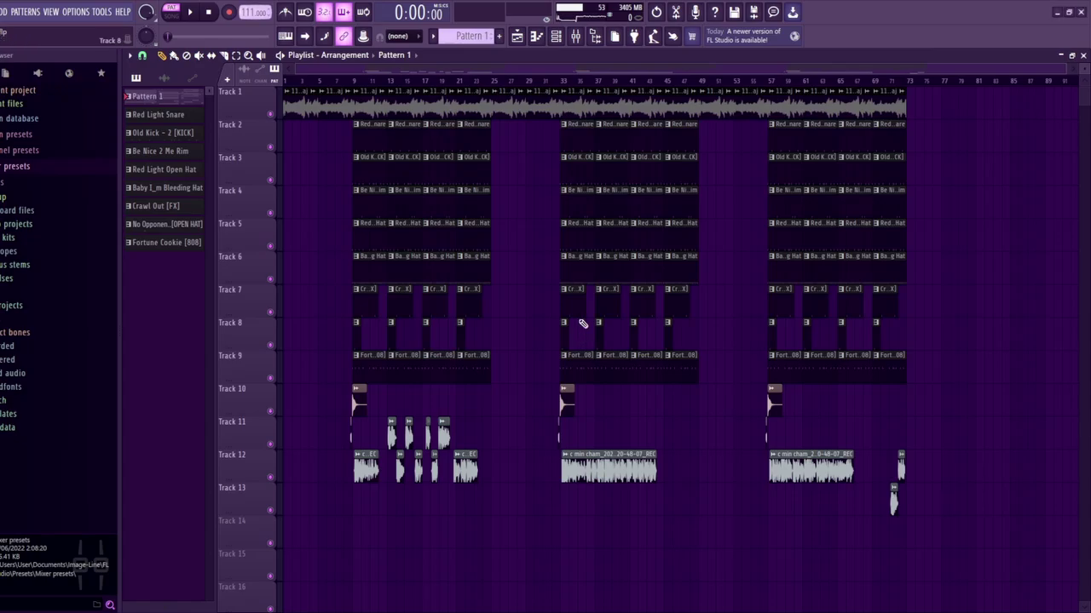
Open Pattern 1's ZENOLOGY notes in the piano roll and check the patch loaded in the JV-1080 channel
click(536, 36)
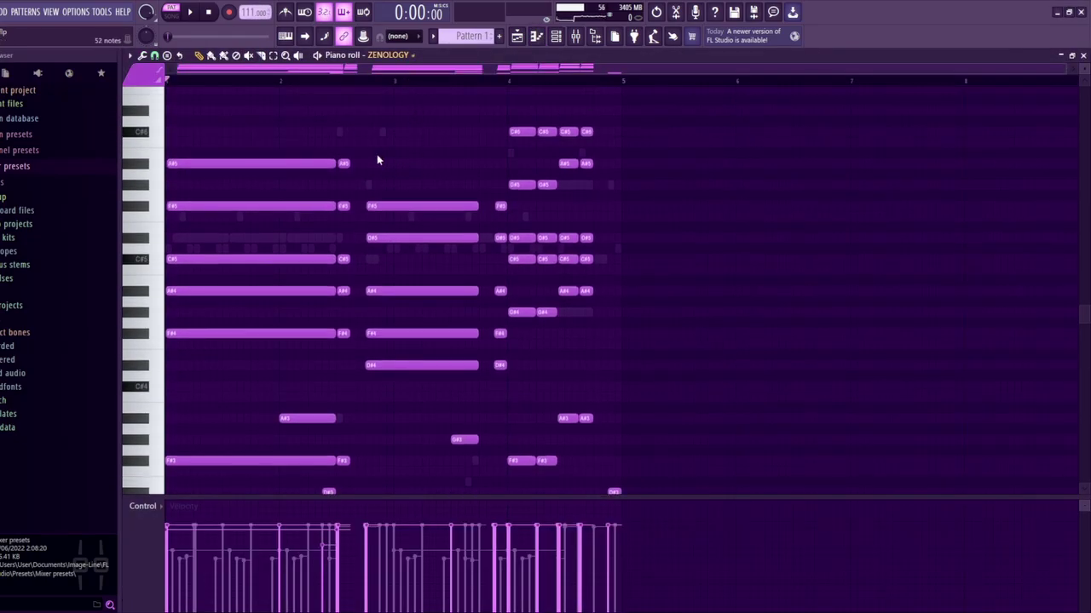
click(555, 36)
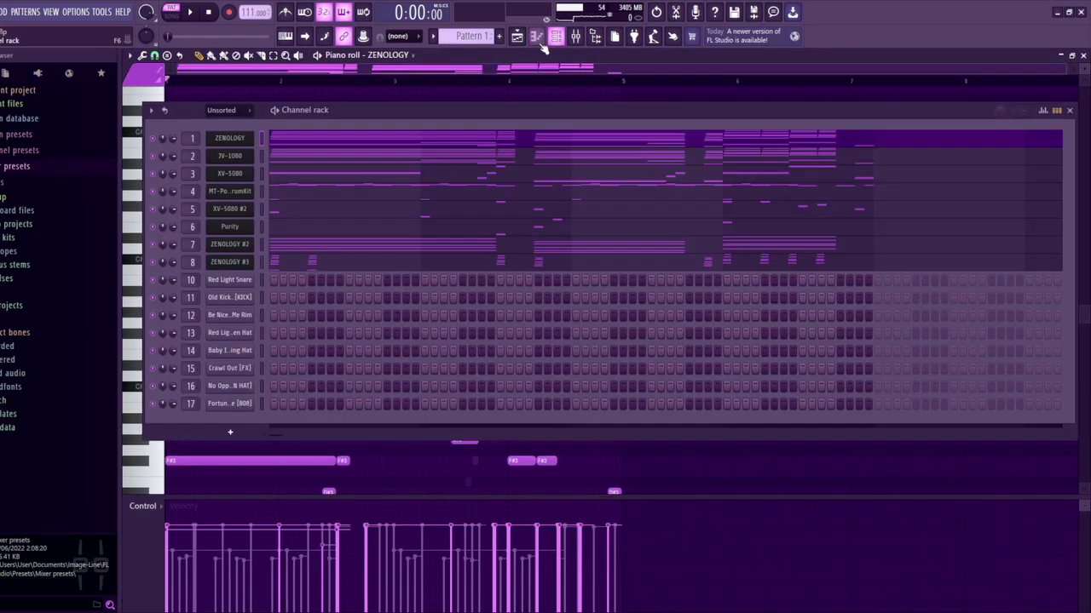
click(226, 143)
click(246, 155)
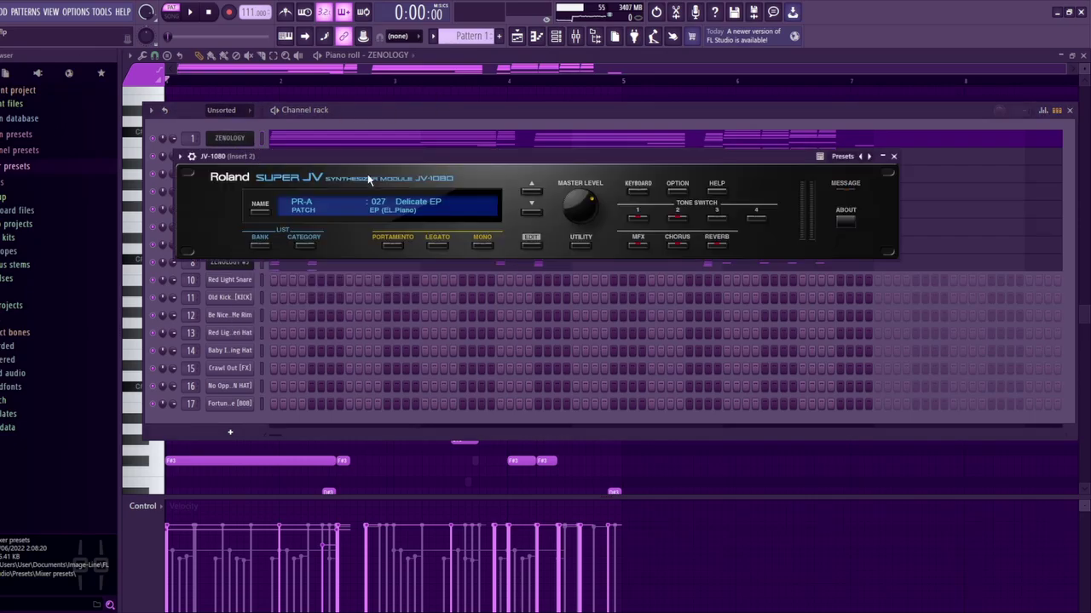
click(514, 128)
click(482, 105)
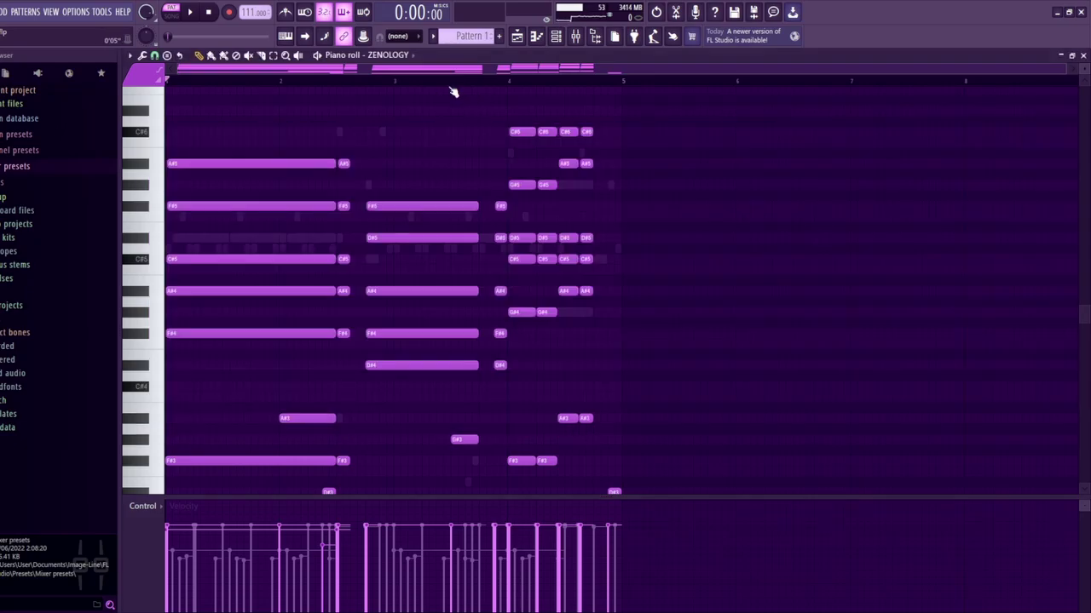
Play back the ZENOLOGY chords in the piano roll while viewing the full note range, and stop playback
key(space)
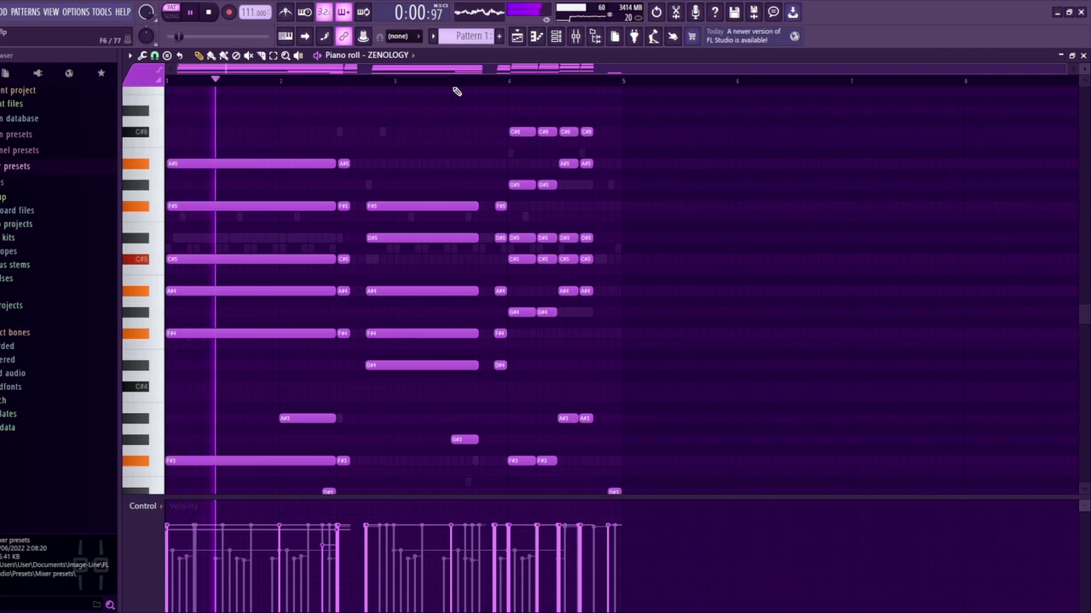
scroll(477, 117, down, 2)
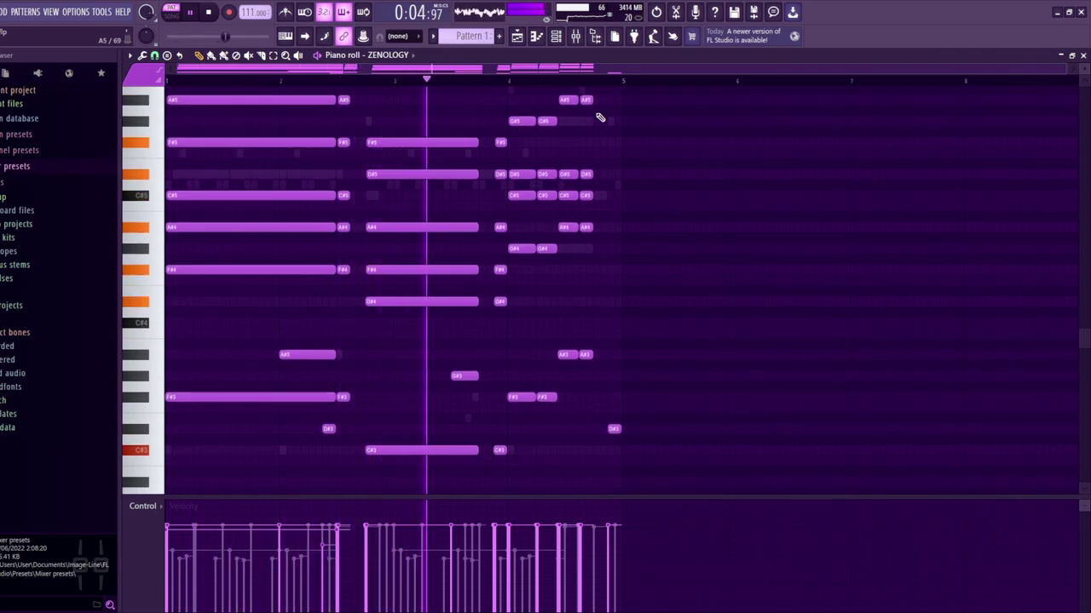
scroll(665, 161, up, 1)
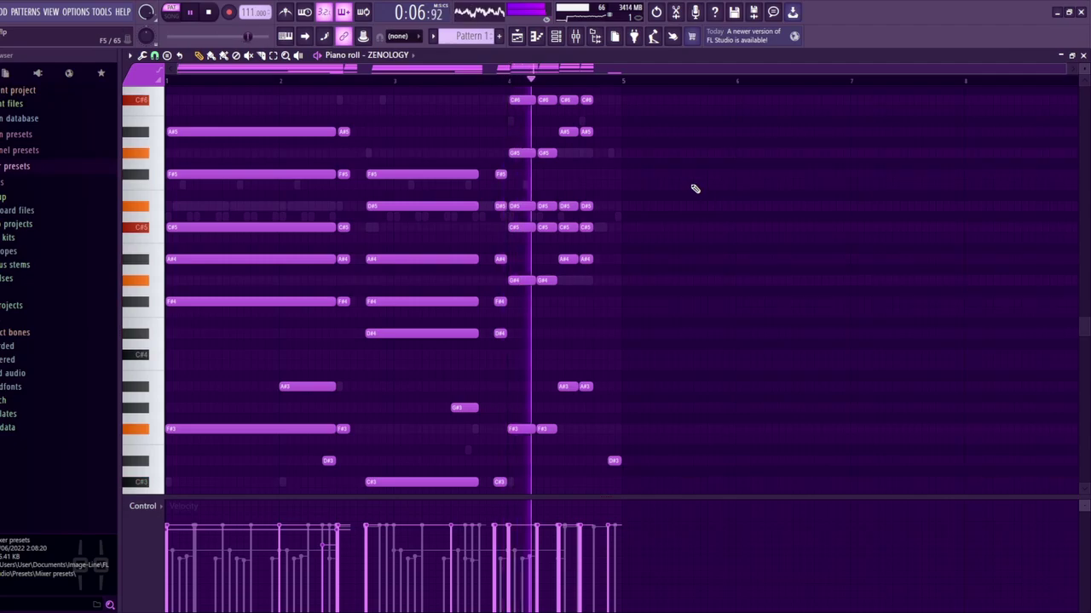
key(space)
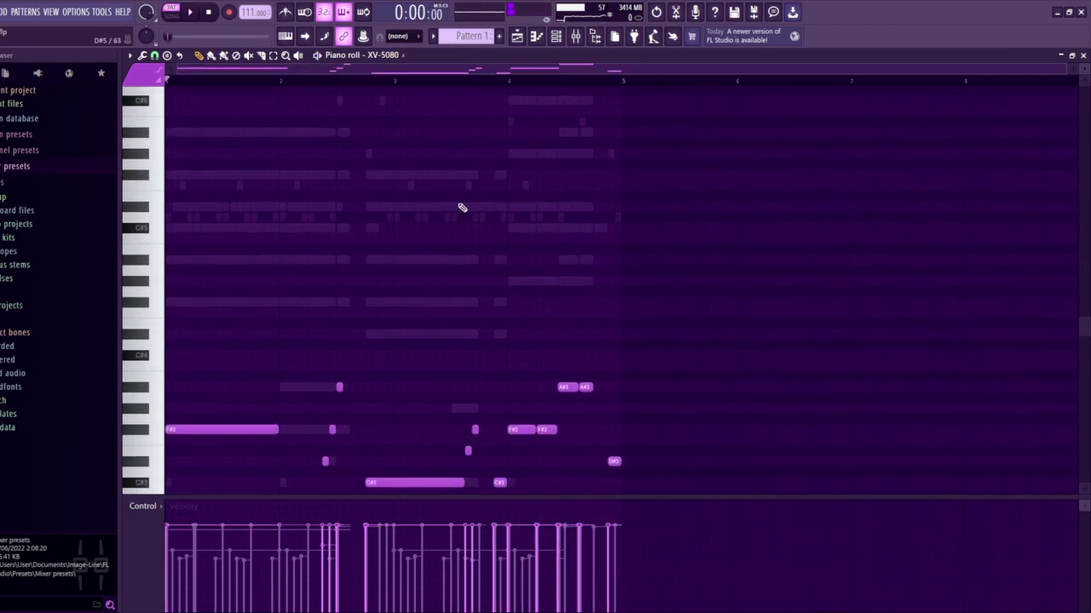
Check the XV-5080 channel's patch and bass notes, and view the MT-PowerDrumKit notes in the piano roll
click(559, 38)
click(238, 175)
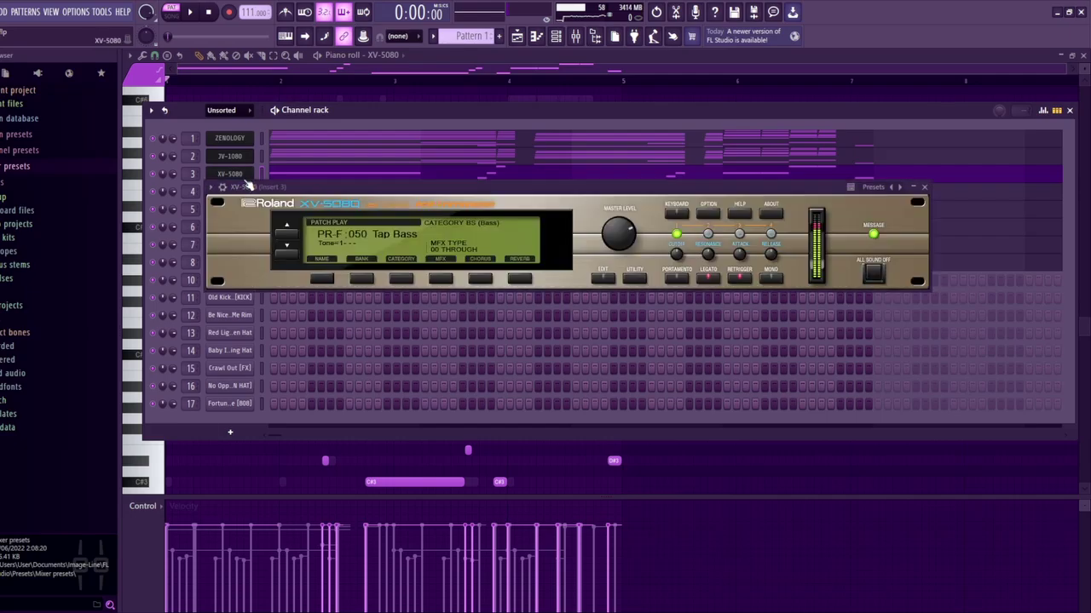
click(746, 460)
scroll(713, 406, down, 5)
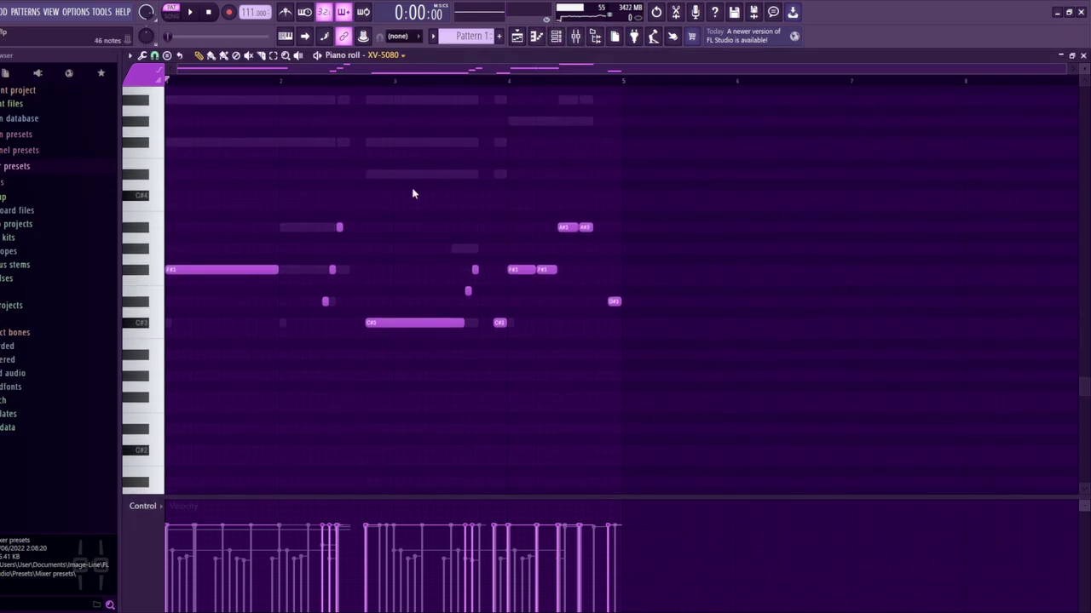
double_click(467, 137)
scroll(518, 94, up, 3)
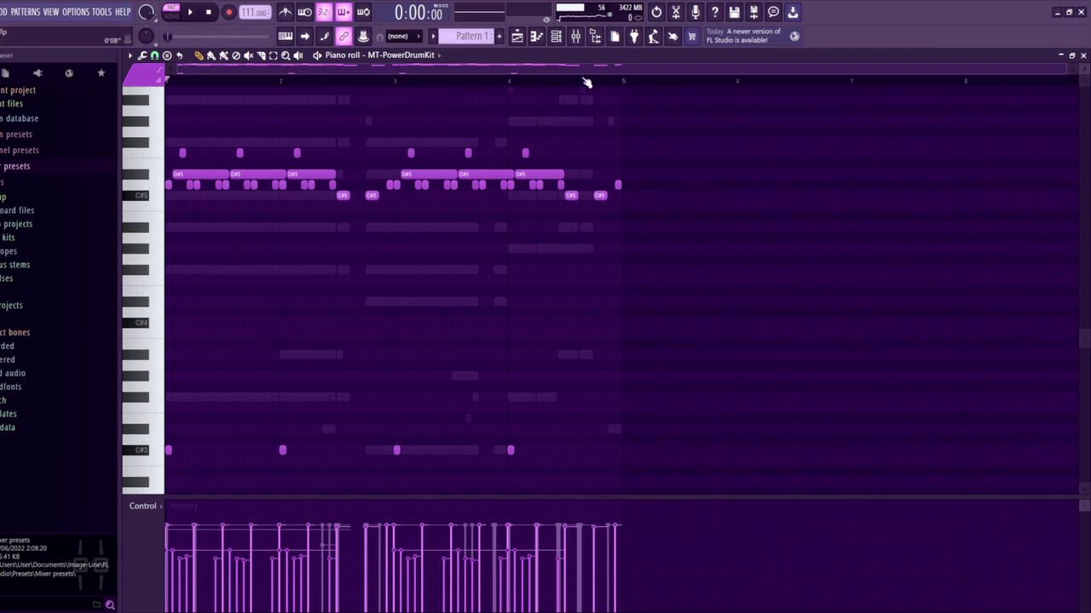
Mute the other instrument channels and play the XV-5080 bass line in the piano roll
click(555, 38)
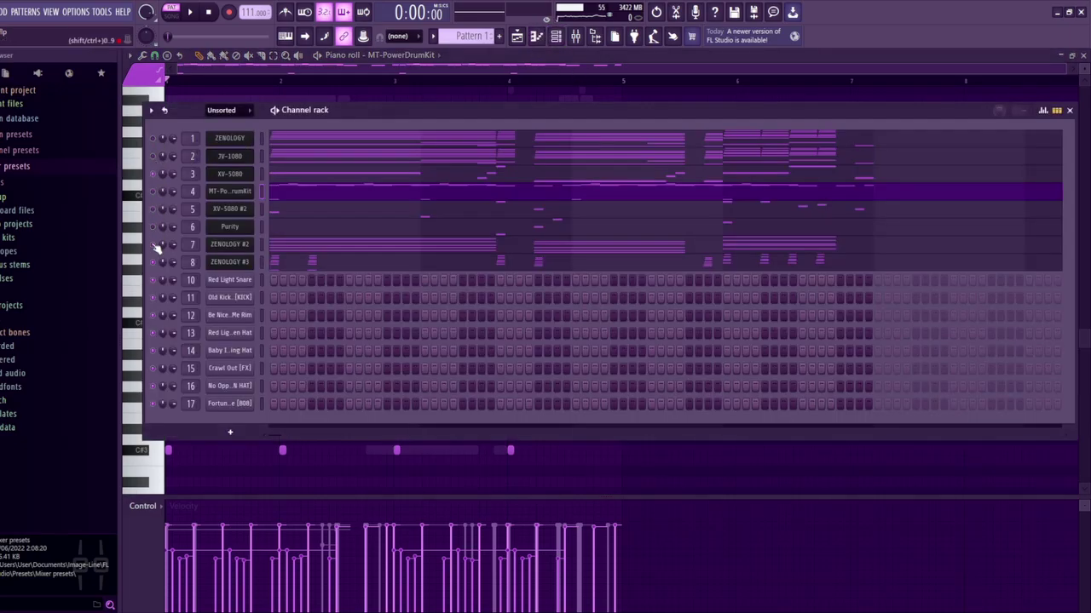
click(258, 179)
key(space)
scroll(477, 204, down, 3)
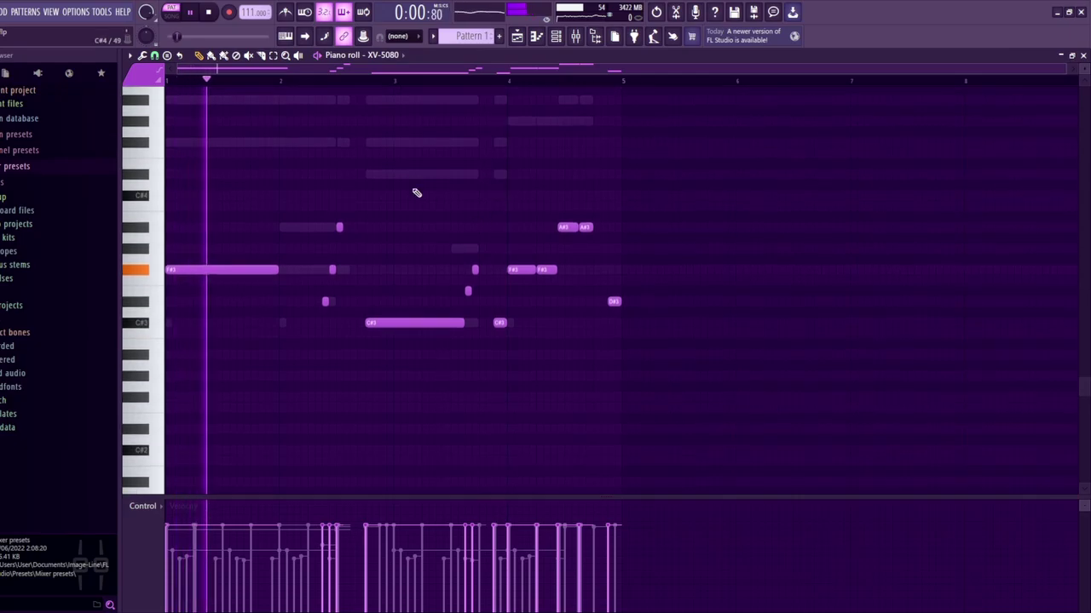
scroll(481, 226, up, 3)
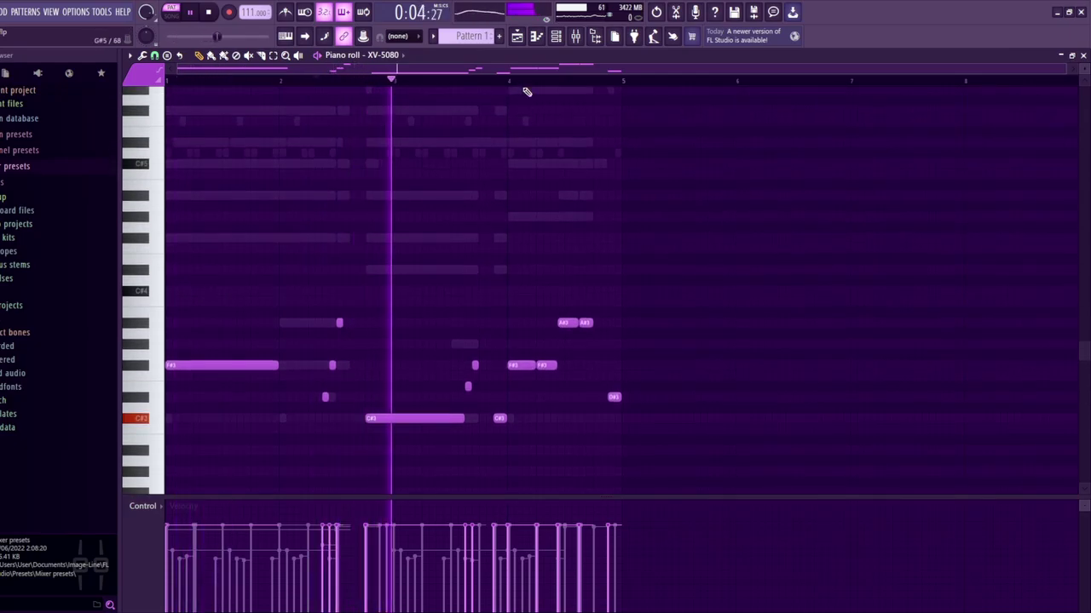
Unmute only MT-PowerDrumKit among the melody instruments, and view its plugin window before closing it
click(556, 38)
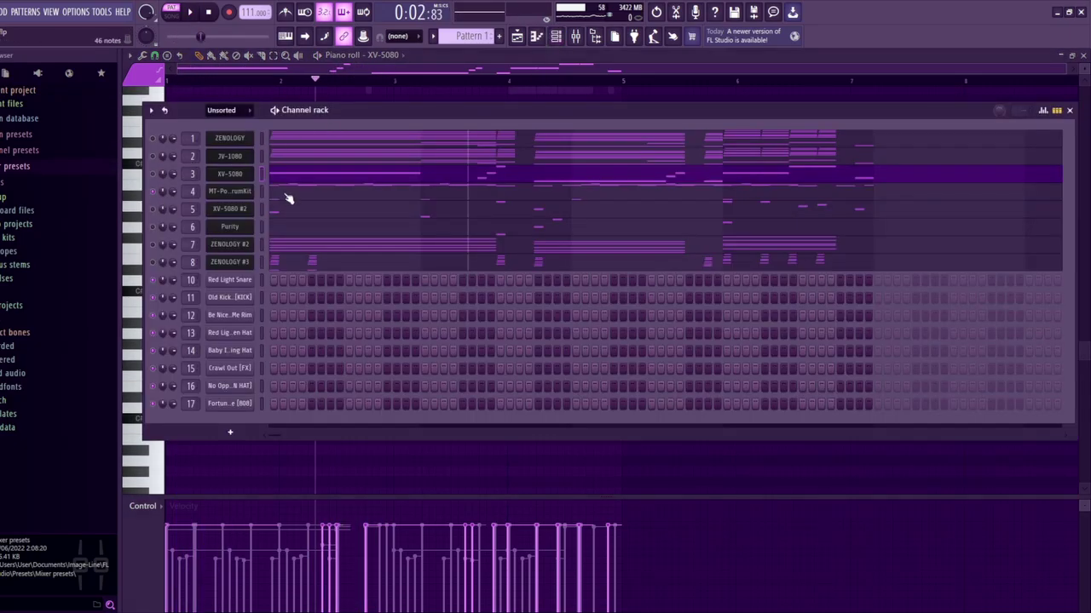
click(230, 190)
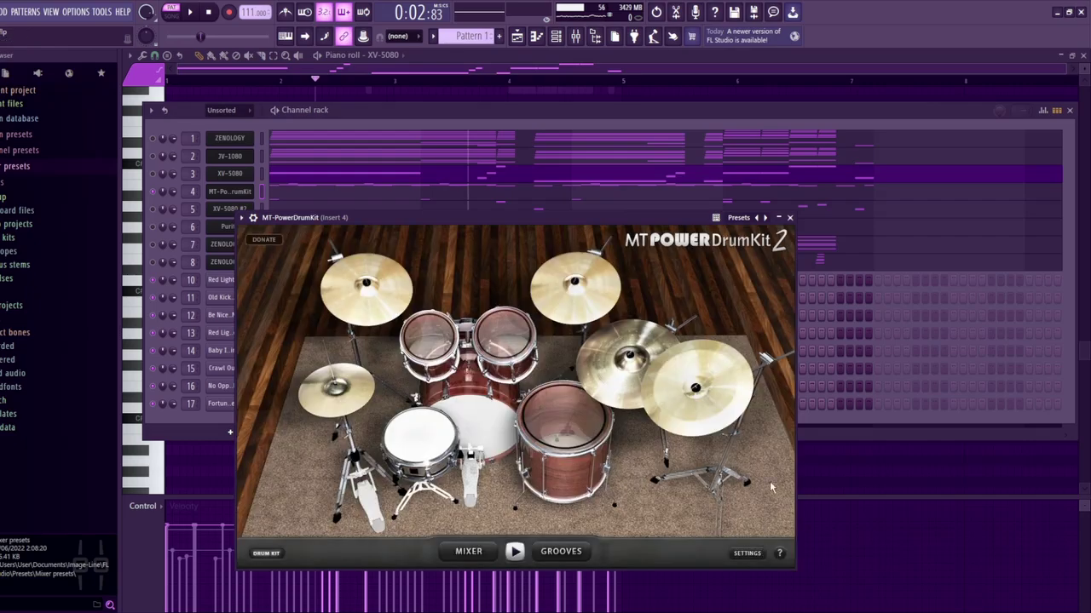
click(790, 218)
key(F5)
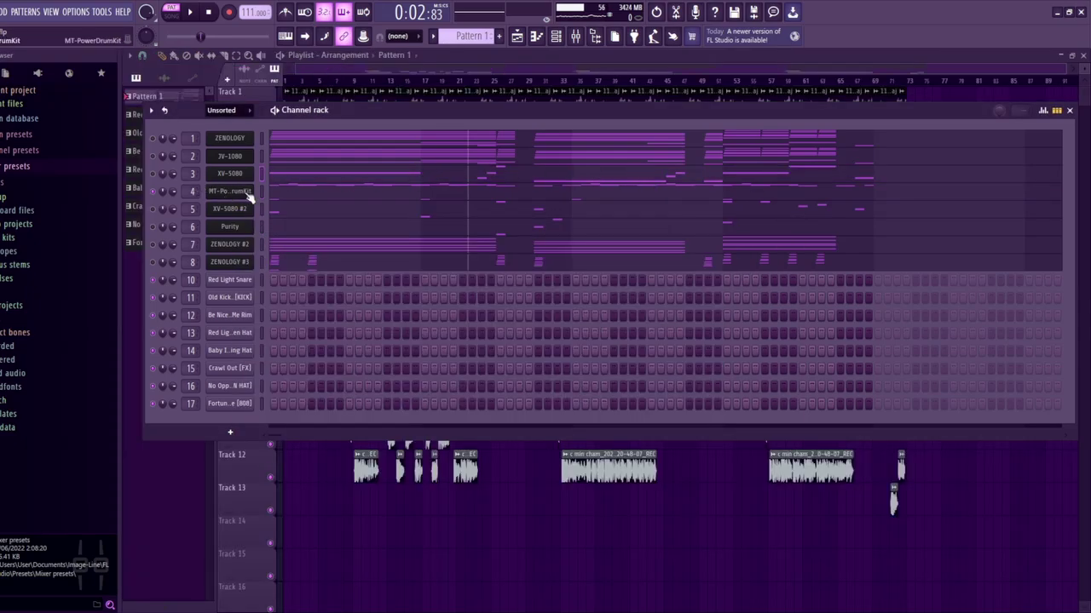
Play back the MT-PowerDrumKit notes in the piano roll and return to the channel rack
click(280, 189)
key(space)
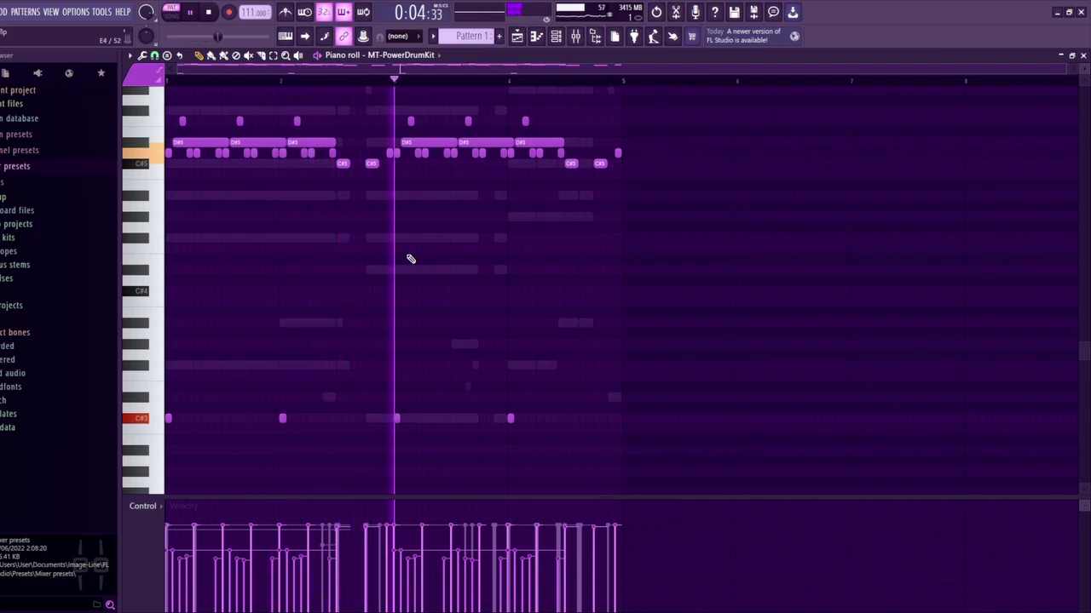
click(556, 35)
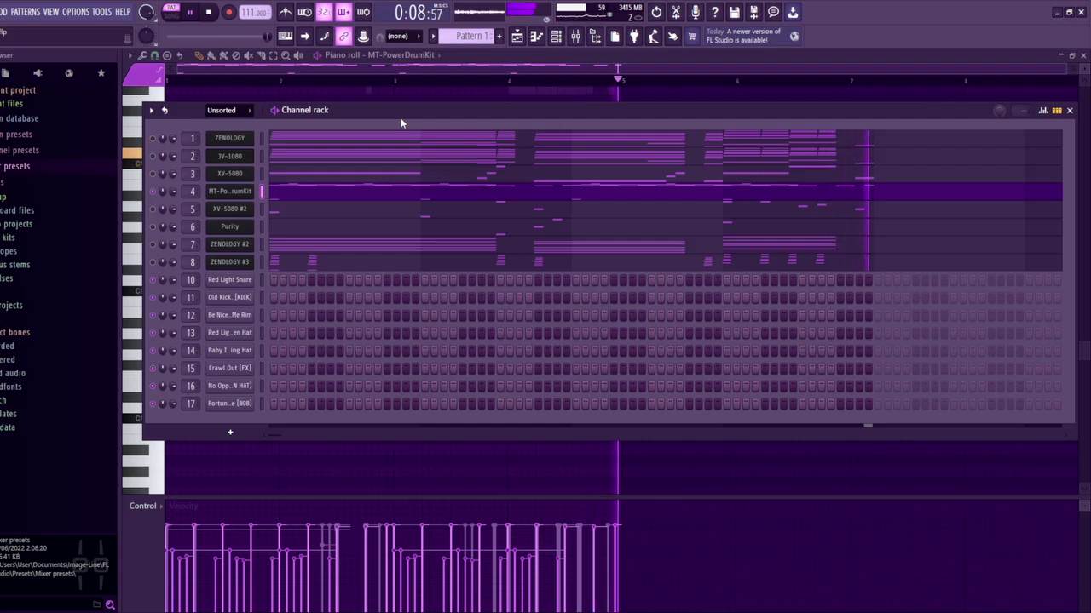
key(space)
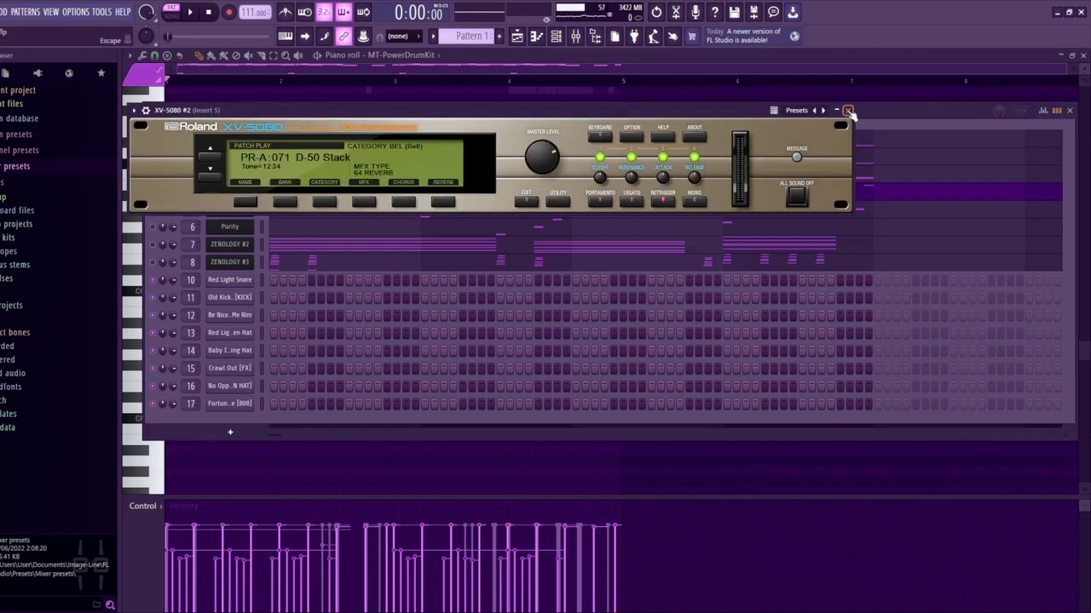
Close the XV-5080 #2 plugin window and play back that channel's notes in the piano roll
click(848, 111)
click(331, 214)
key(space)
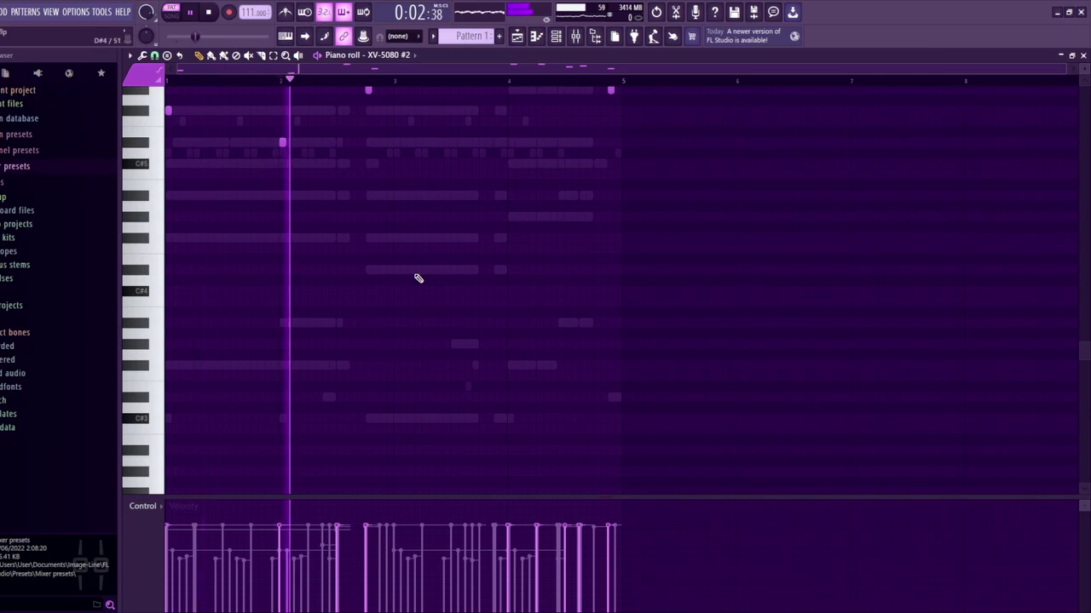
scroll(409, 248, up, 3)
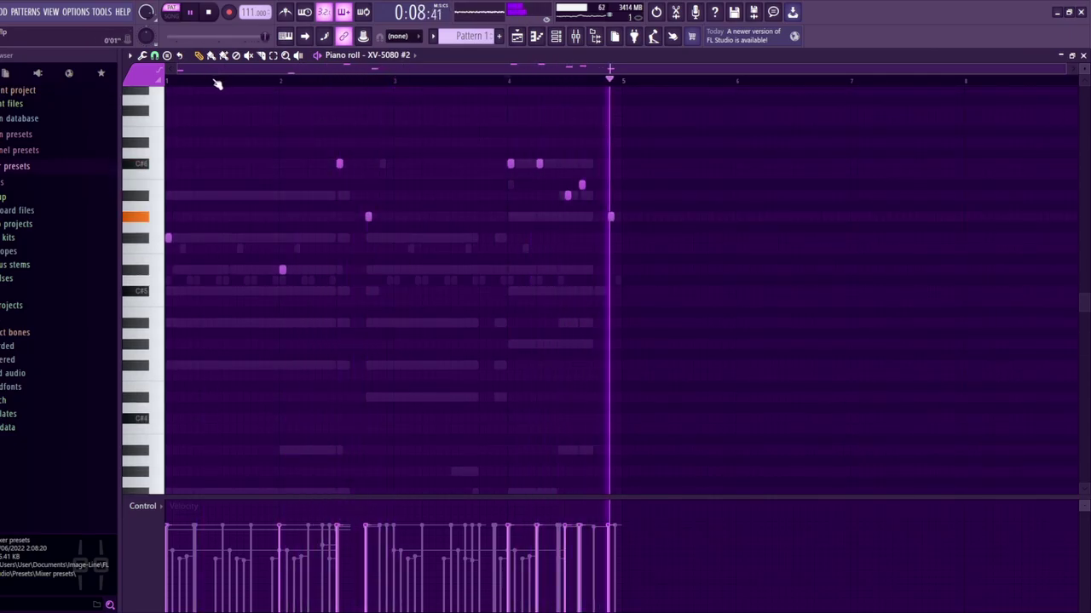
key(space)
View the Purity channel's loaded preset and play its notes in the piano roll from midway through bar 2
click(555, 36)
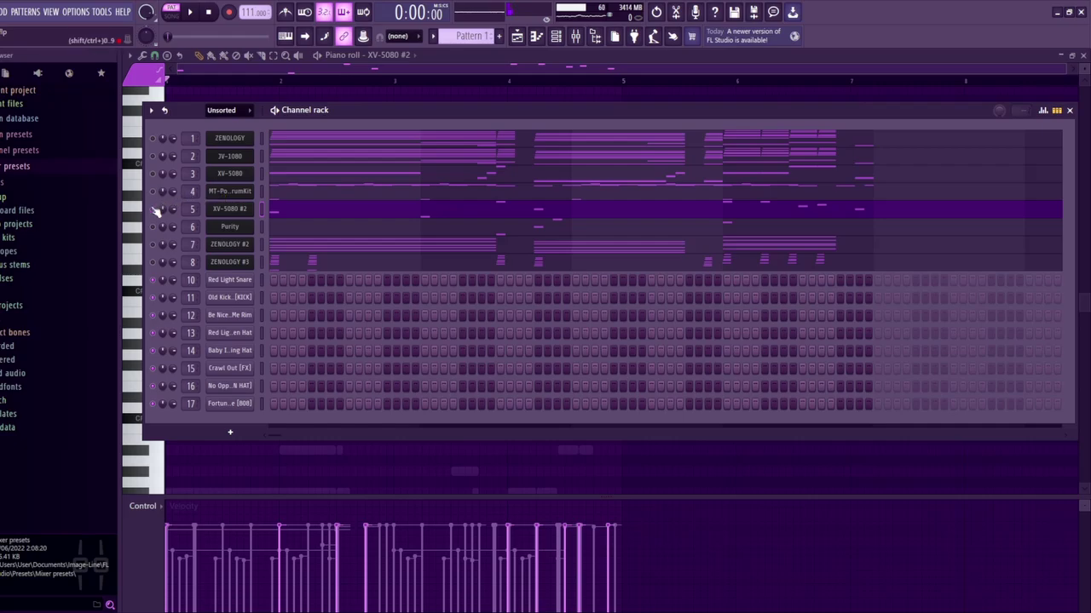
click(230, 225)
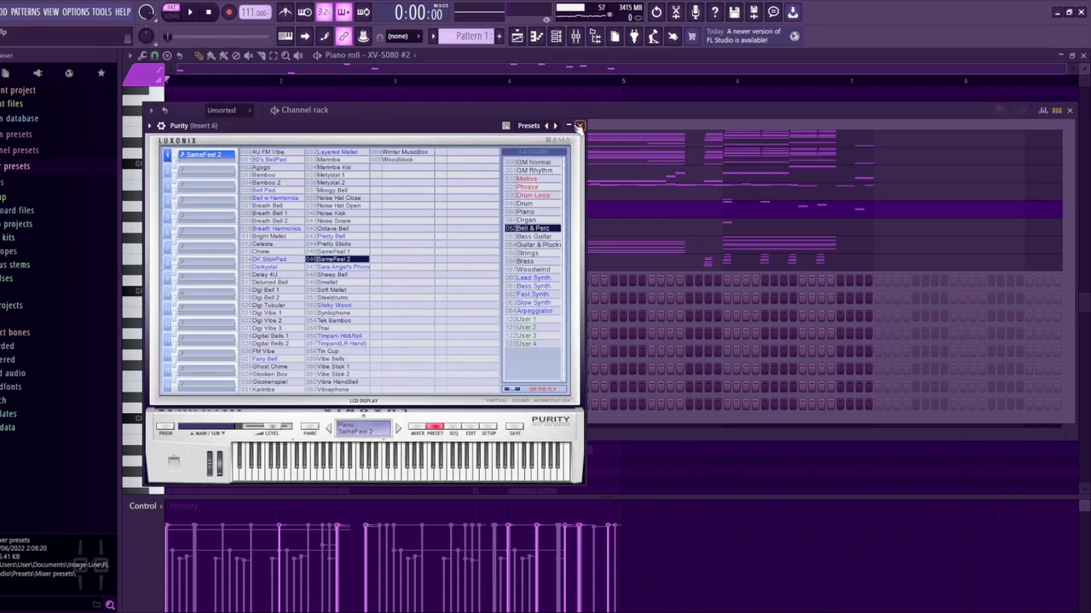
click(578, 125)
click(297, 231)
key(space)
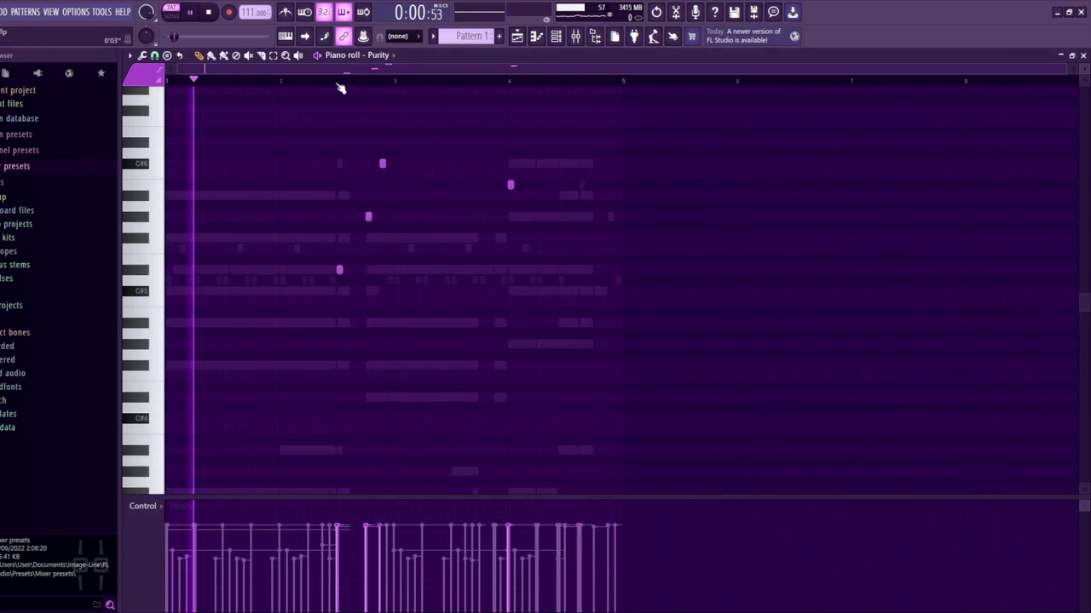
click(338, 83)
key(space)
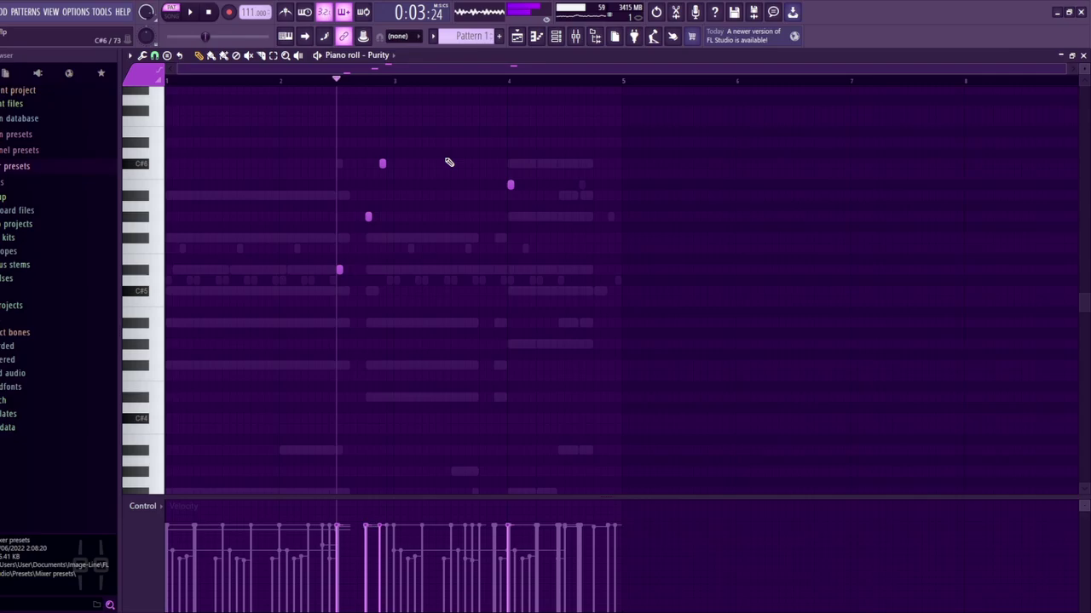
View the preset loaded in ZENOLOGY #2 and open that channel's notes in the piano roll
click(517, 36)
click(555, 35)
click(536, 36)
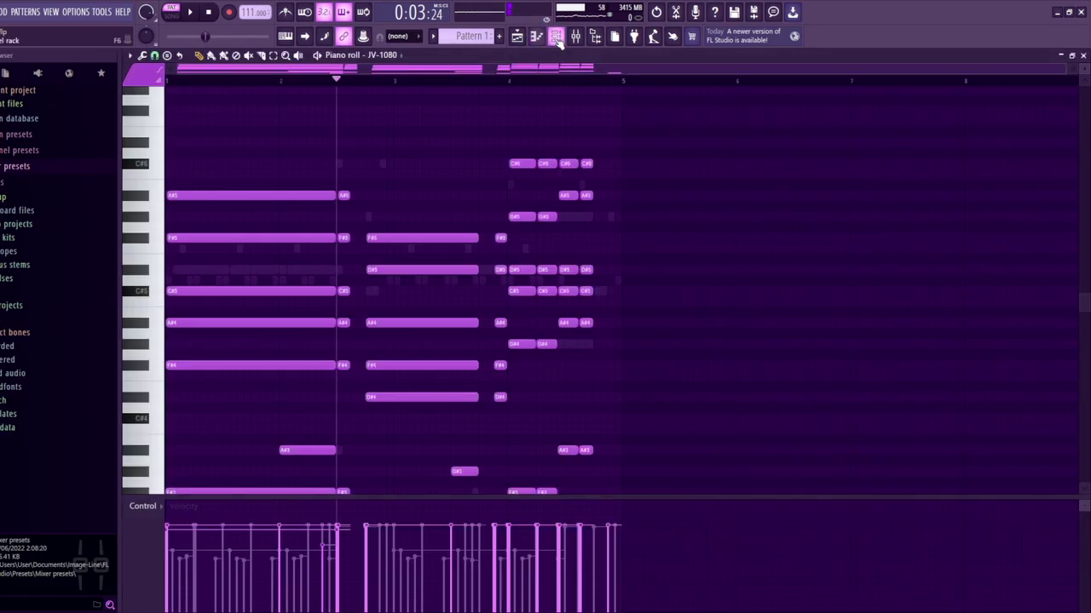
click(555, 36)
click(245, 246)
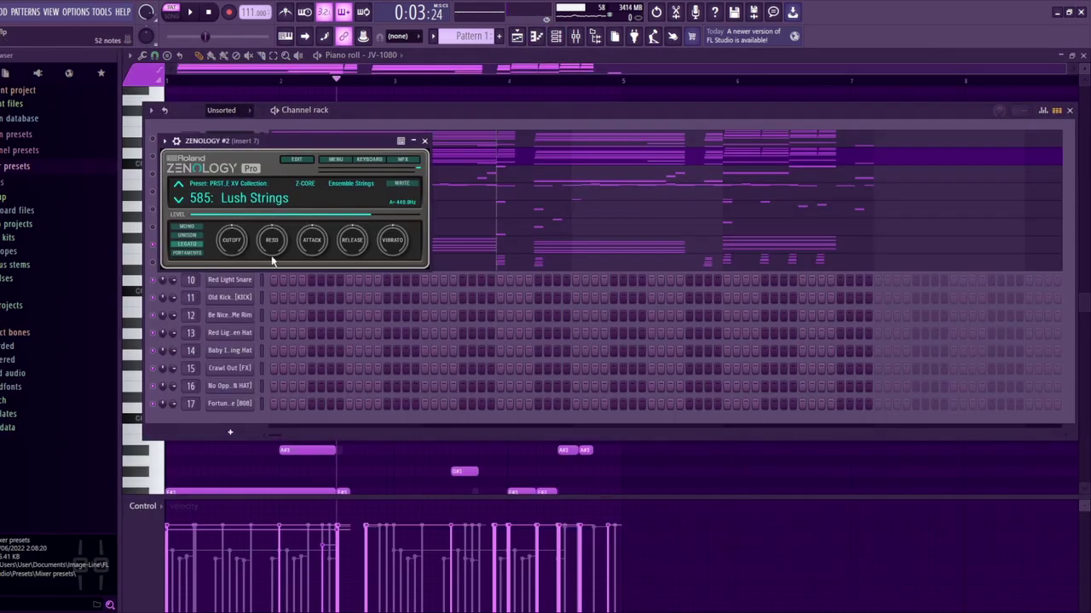
click(426, 140)
key(F6)
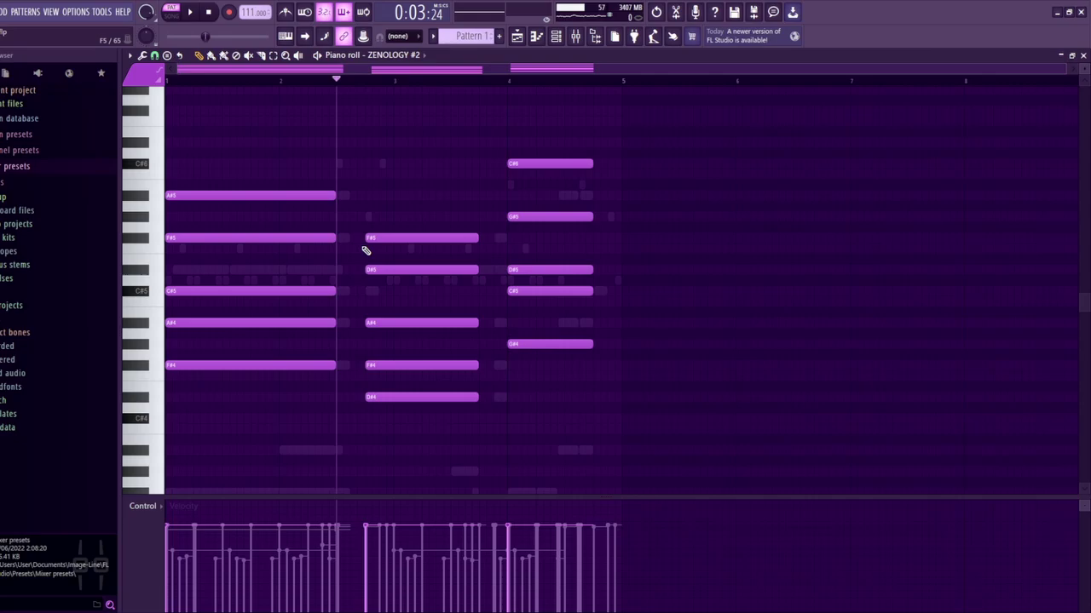
Play back the ZENOLOGY #2 chords from the start in the piano roll and return to the channel rack
click(208, 83)
key(space)
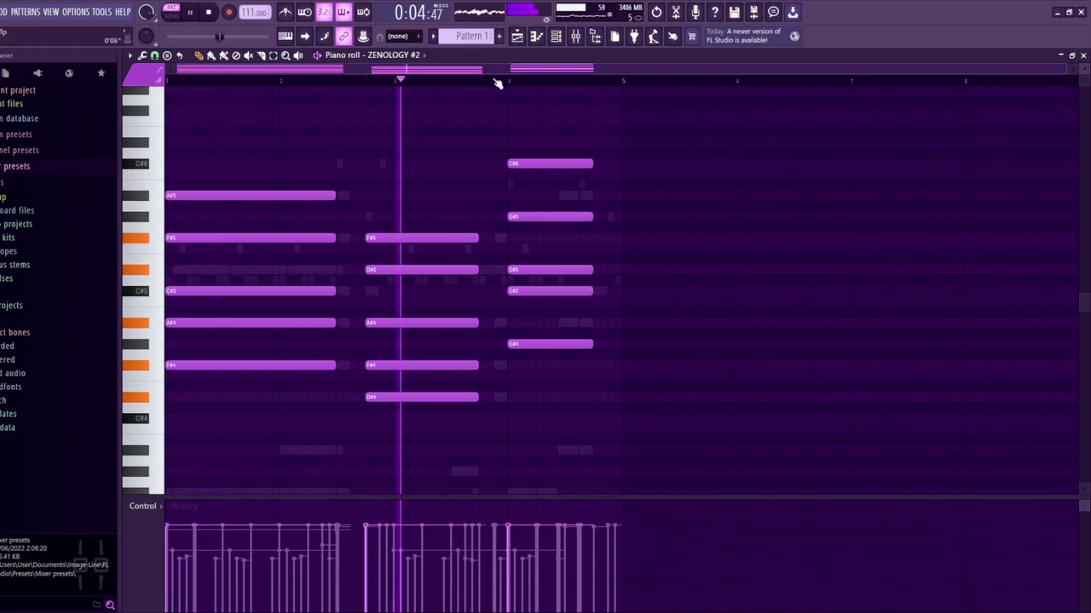
key(space)
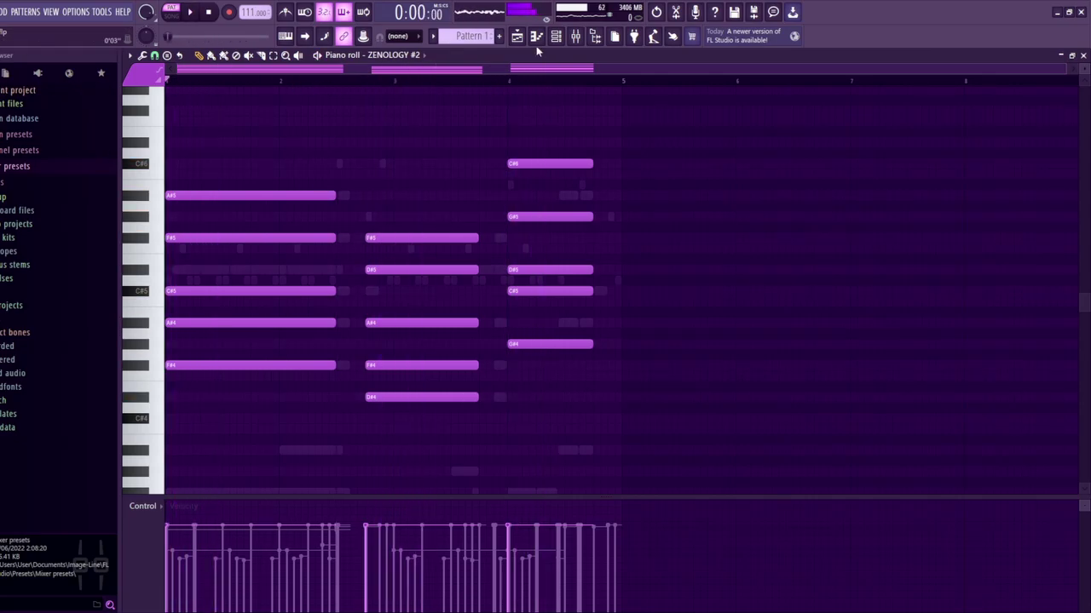
click(555, 36)
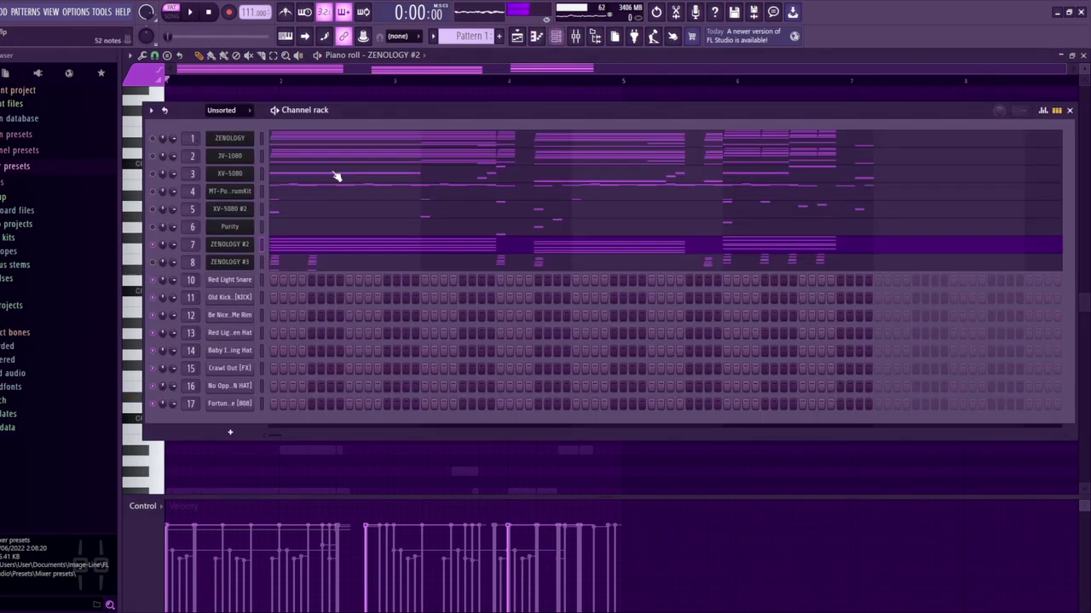
Play back the ZENOLOGY #3 channel's notes in the piano roll, stop, and return to the channel rack
click(234, 262)
scroll(496, 267, down, 3)
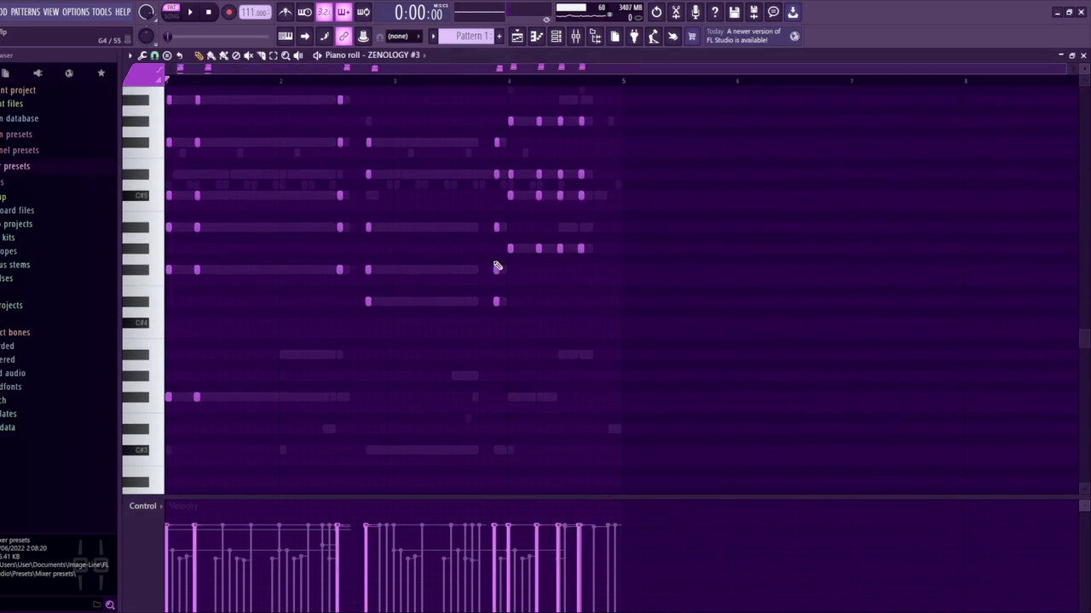
key(space)
scroll(496, 358, up, 2)
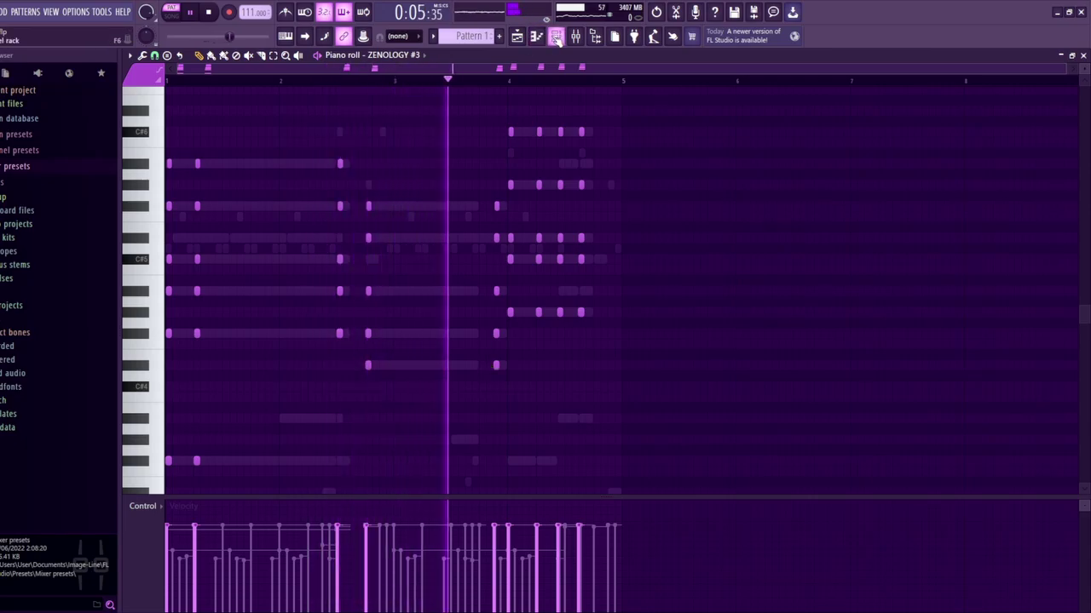
key(F6)
key(space)
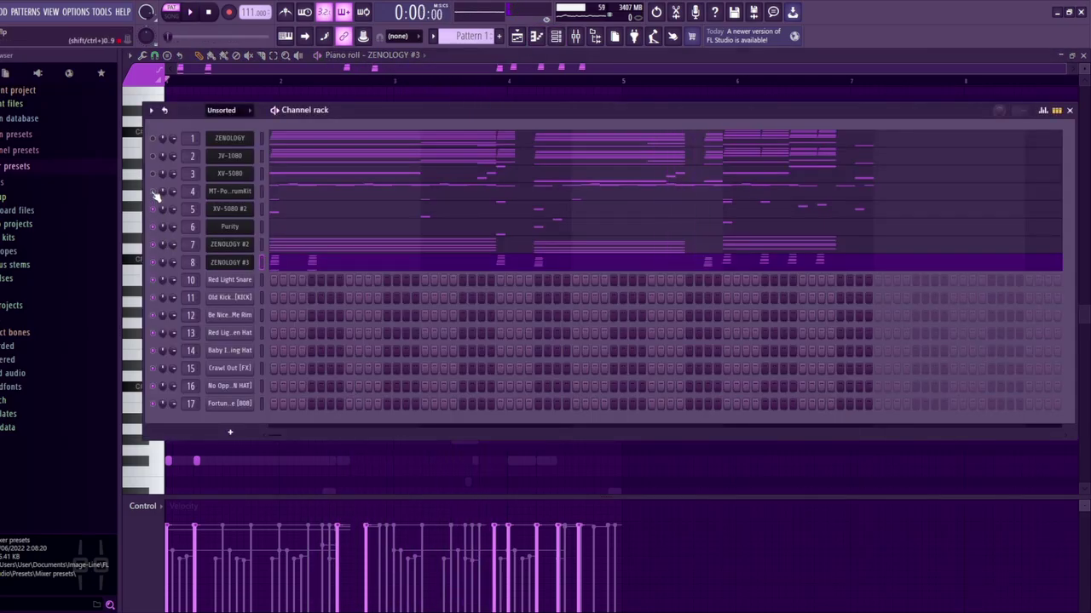
Unmute all the instrument channels, play back Pattern 1 in full, and show the playlist arrangement
key(space)
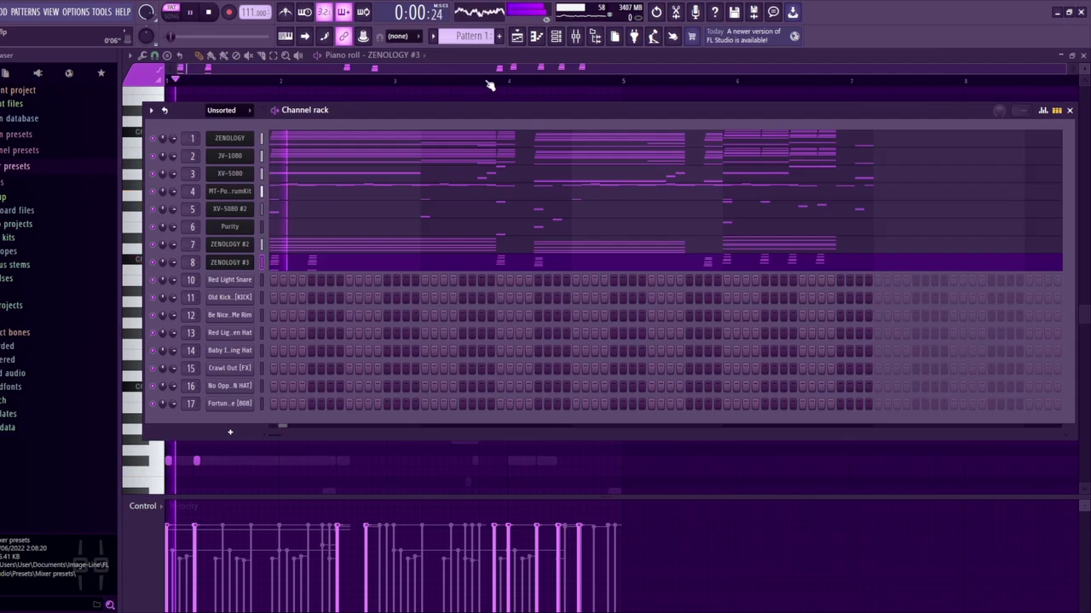
key(F6)
click(516, 39)
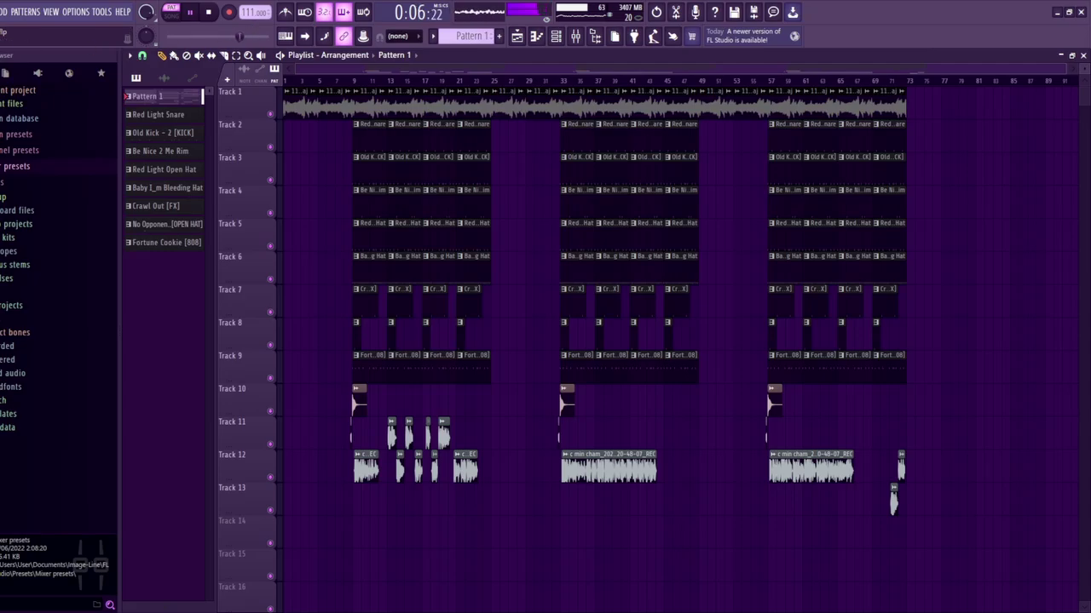
key(space)
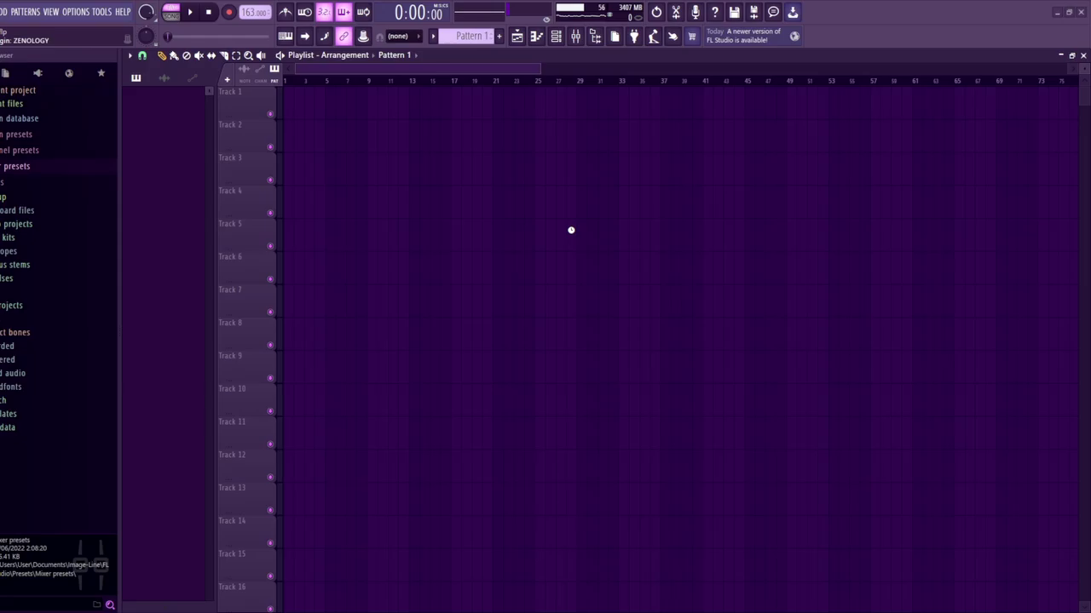
Place the playhead at about bar 87 on the separate 111 g# maj clip and check the effects on mixer Insert 9
scroll(855, 72, up, 5)
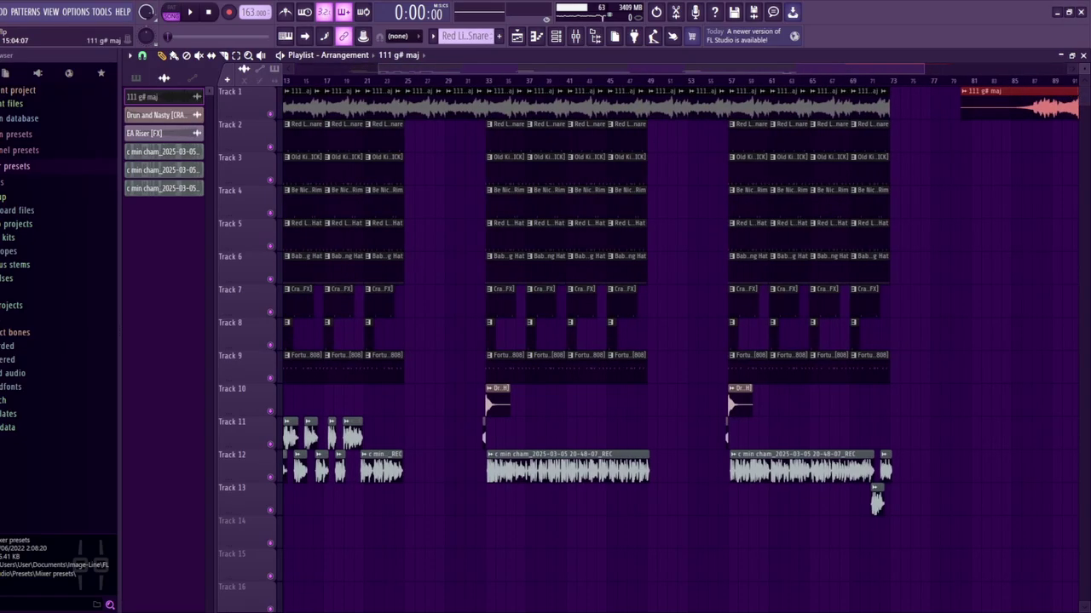
drag(854, 68, 958, 70)
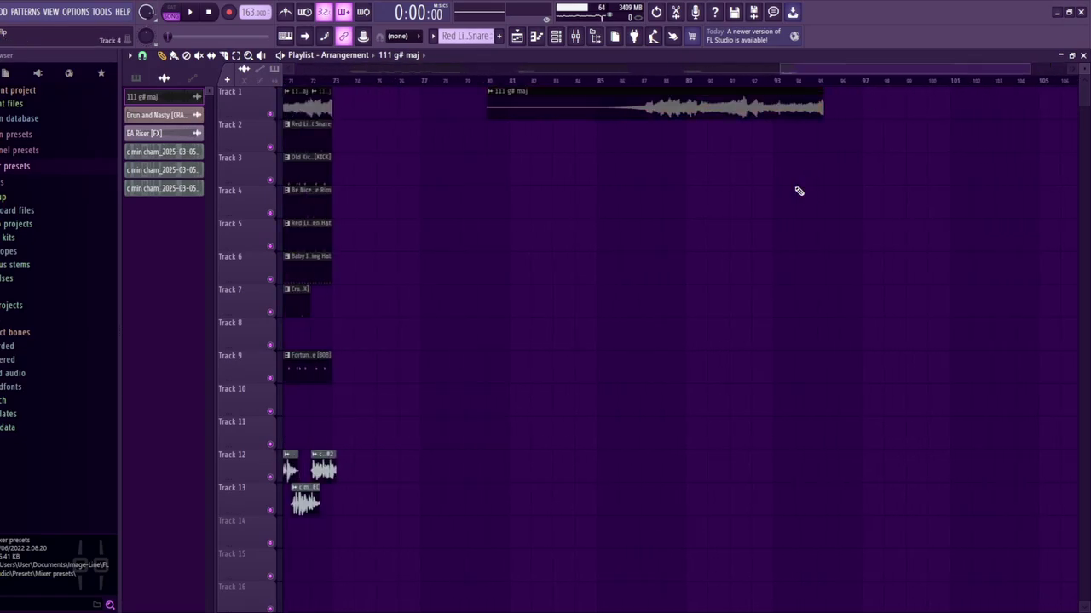
click(634, 80)
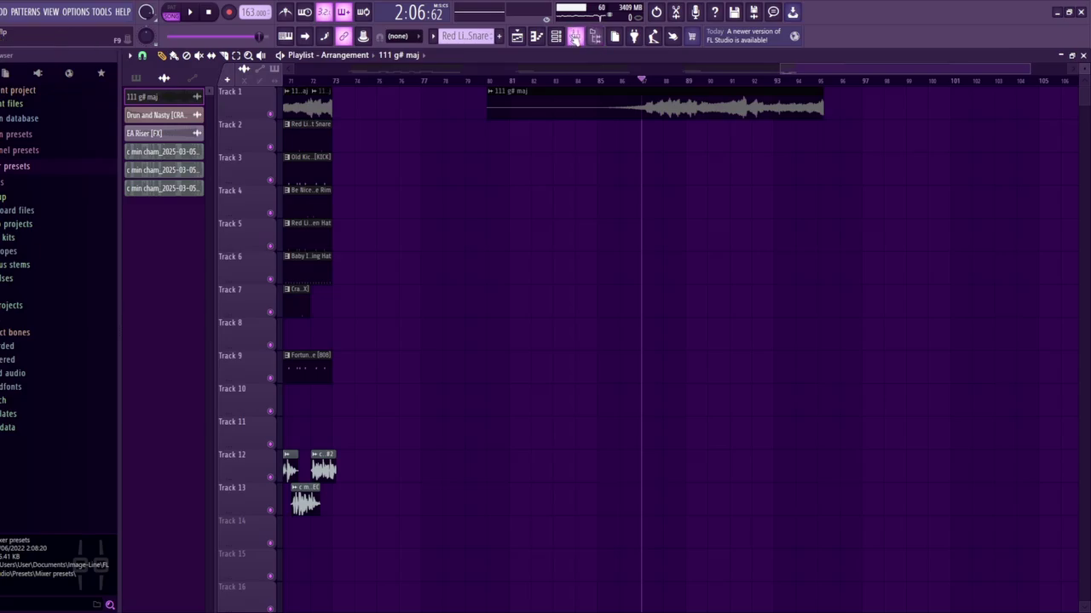
click(575, 36)
click(409, 243)
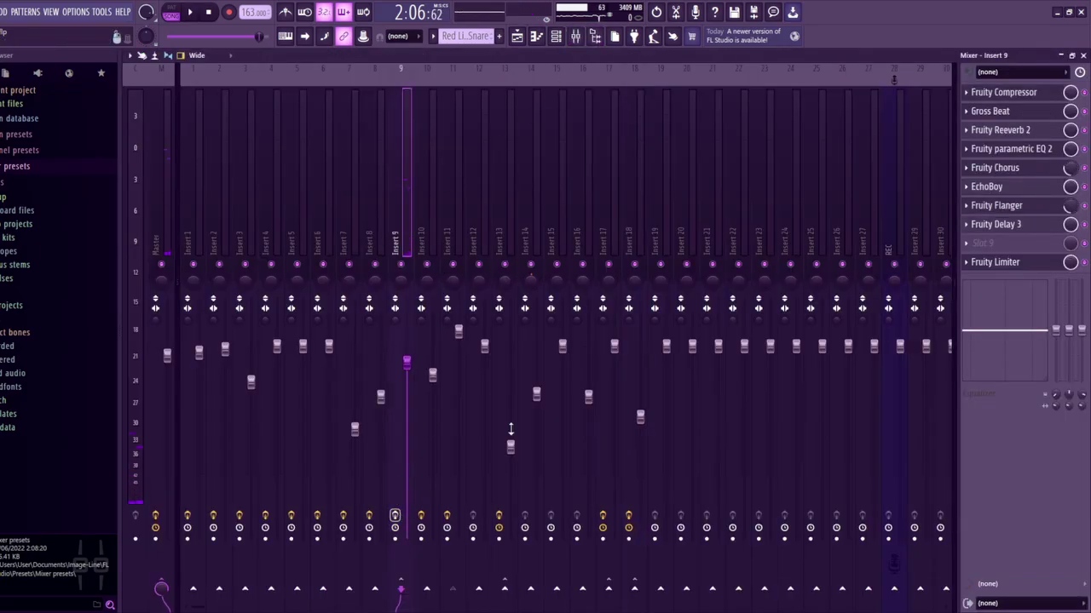
key(F9)
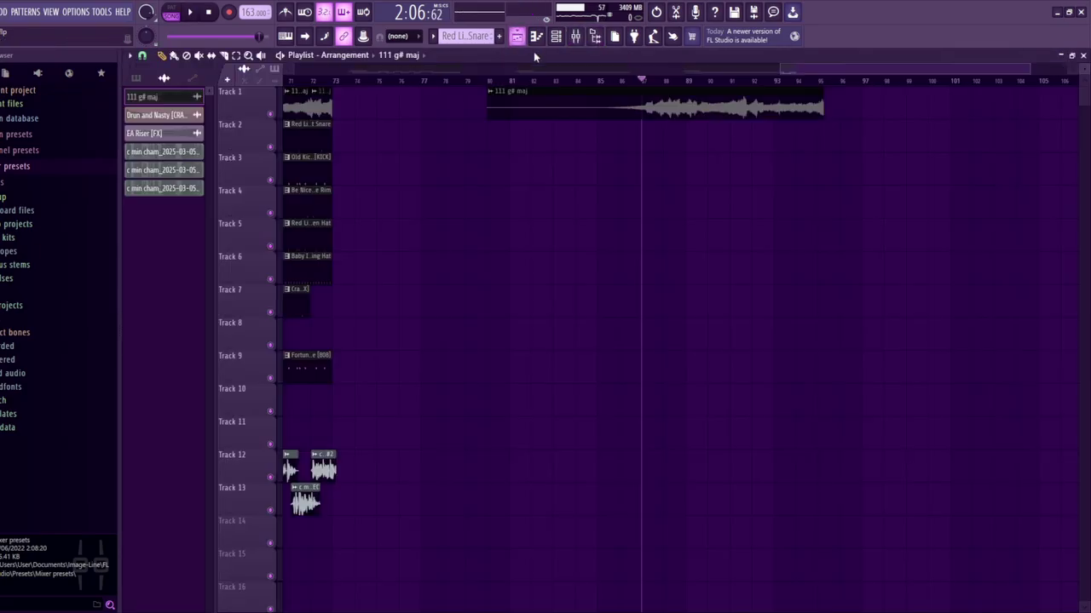
Play the separate 111 g# maj clip from about bar 87 to near its end
key(space)
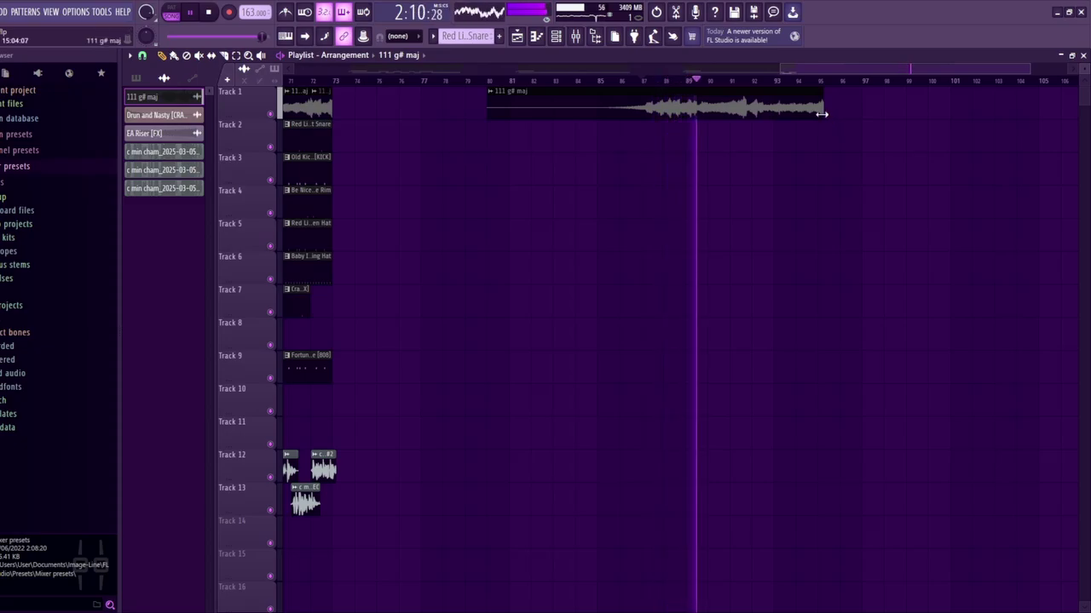
scroll(934, 105, up, 4)
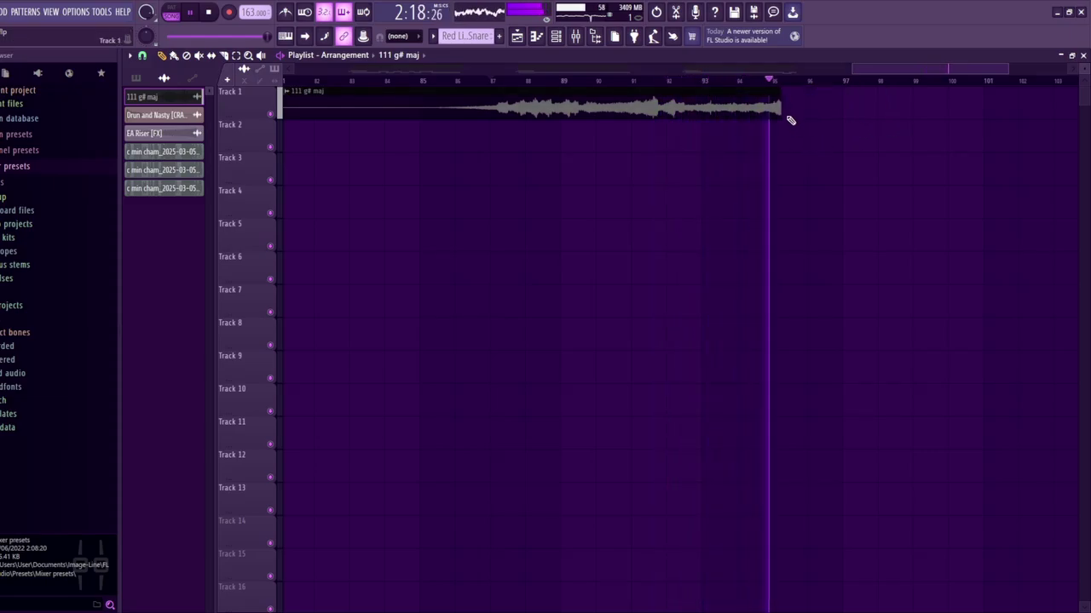
key(space)
Delete the separate 111 g# maj clip beyond the arrangement's end and solo Track 1
right_click(767, 90)
drag(976, 73, 324, 81)
right_click(270, 114)
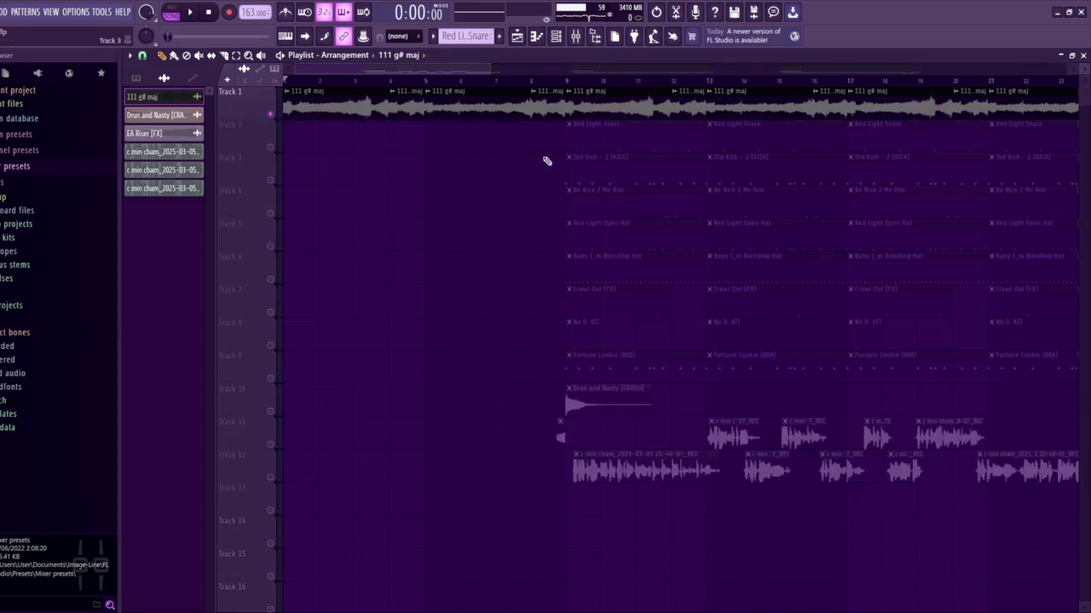
Play the soloed melody track from the start and watch Insert 9's level in the mixer
key(space)
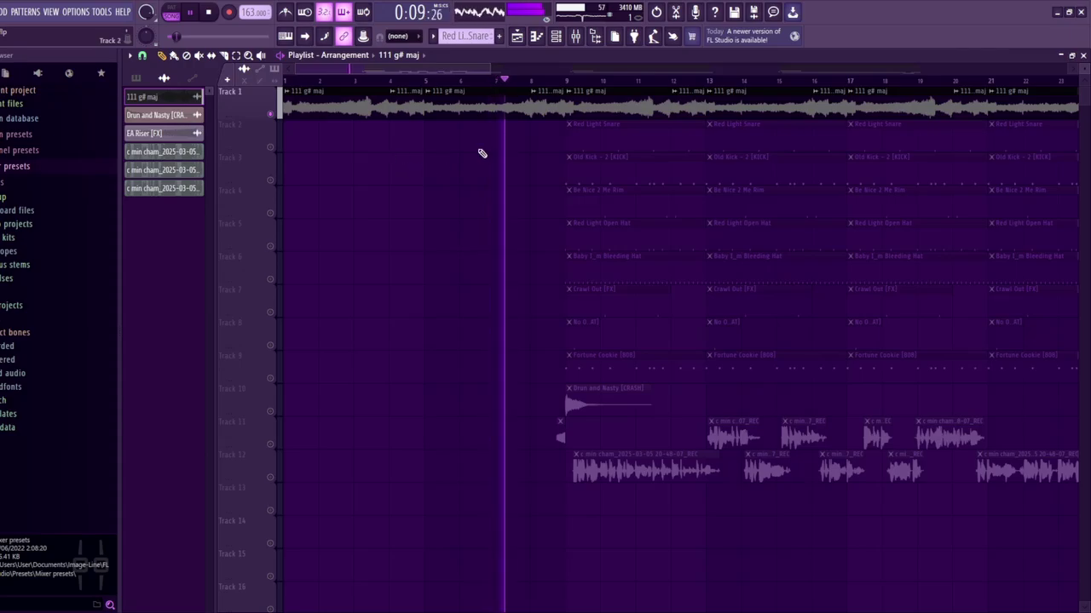
key(F9)
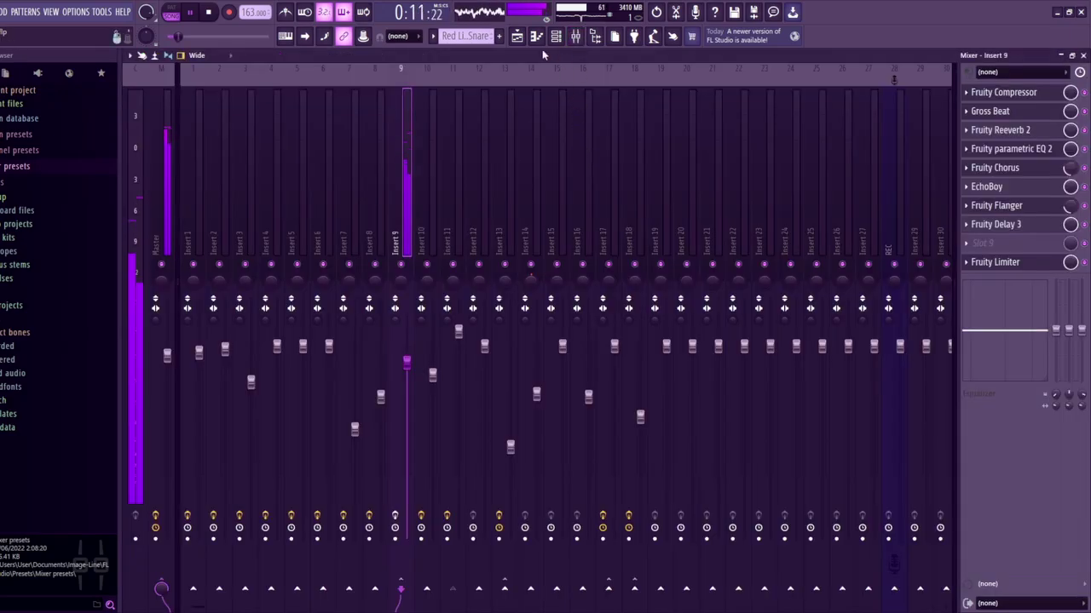
key(space)
Enable the effects on mixer Insert 9 and return to the playlist
click(574, 39)
click(574, 39)
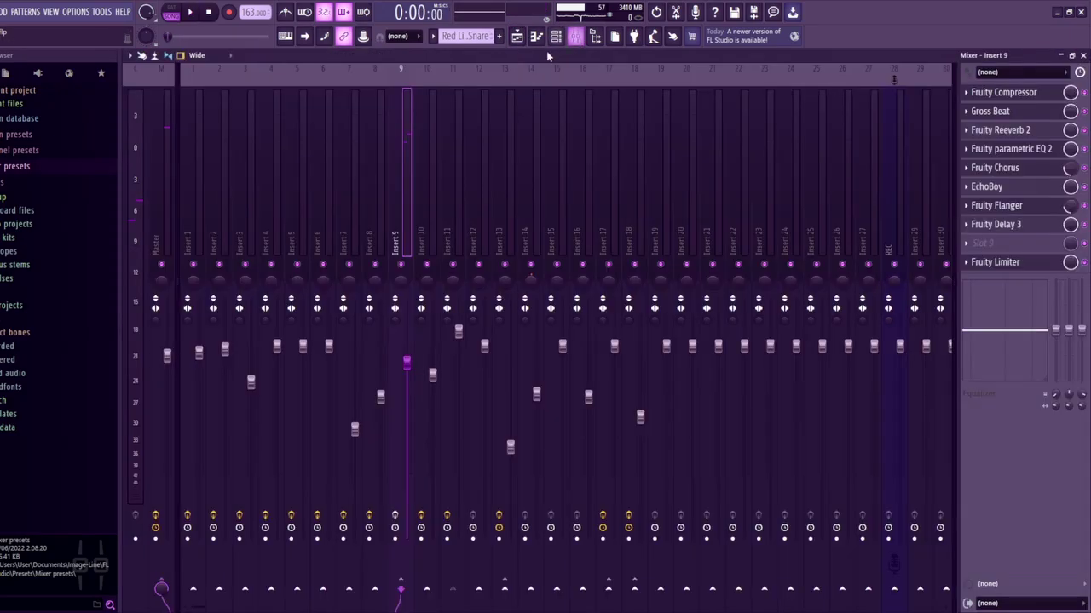
click(395, 516)
click(574, 36)
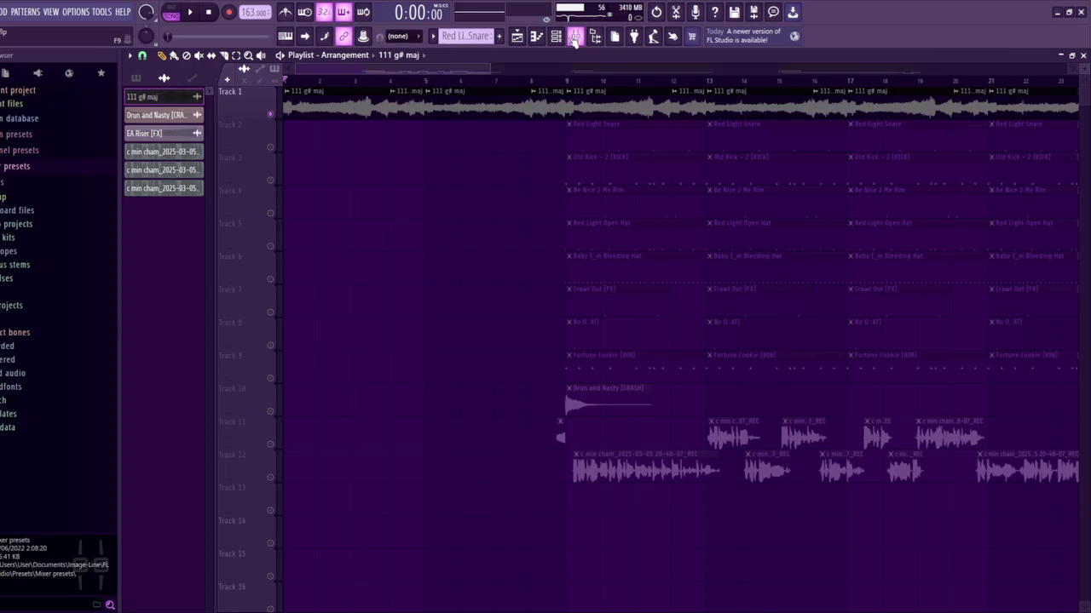
Examine the Gross Beat, Fruity Reeverb 2 and Fruity parametric EQ 2 settings on Insert 9
click(575, 40)
click(1012, 110)
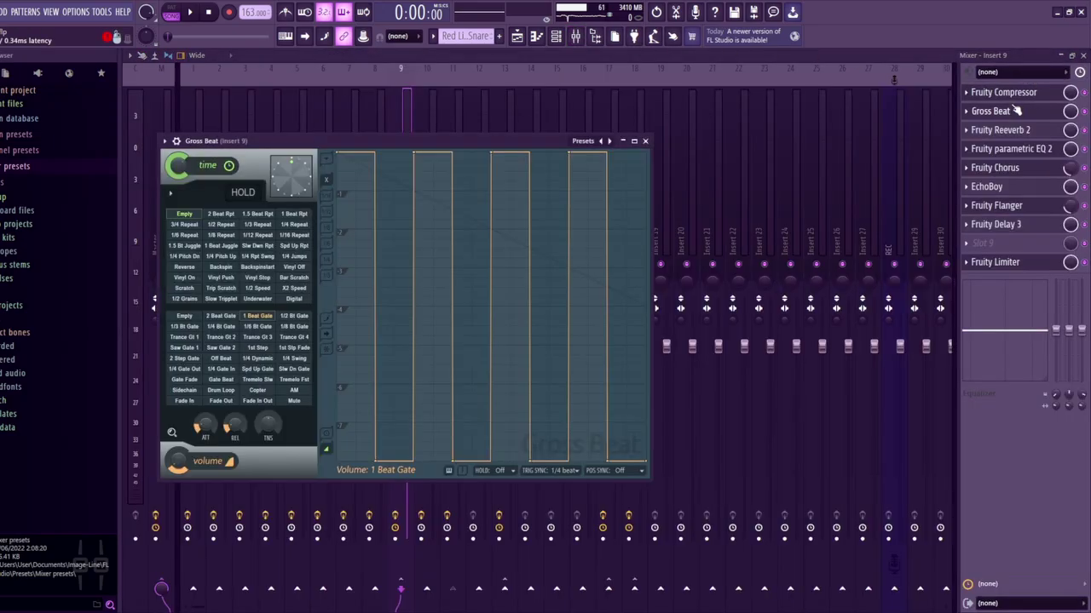
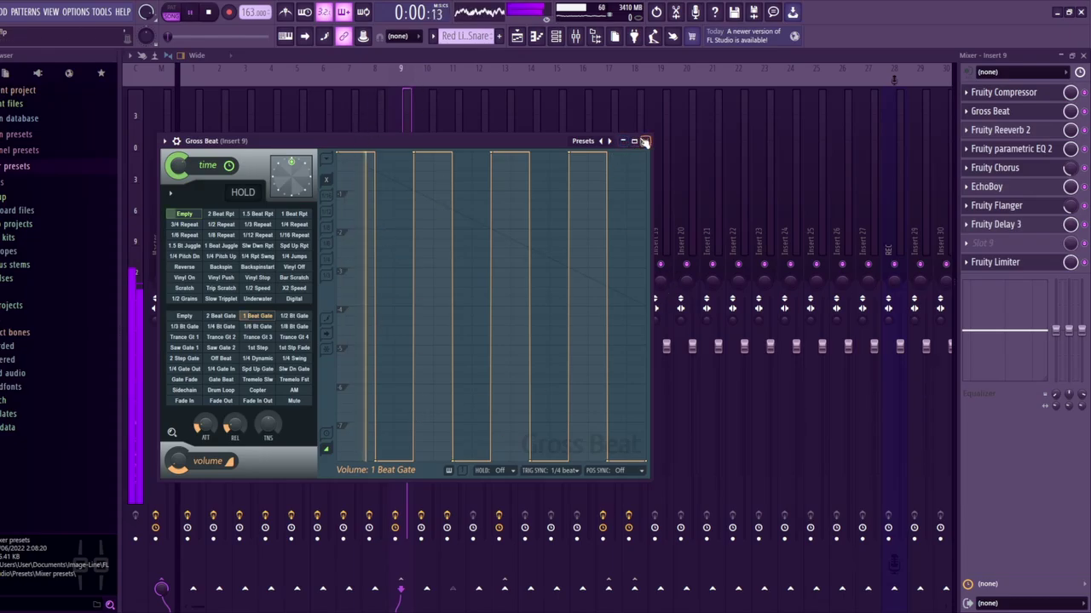
click(1019, 133)
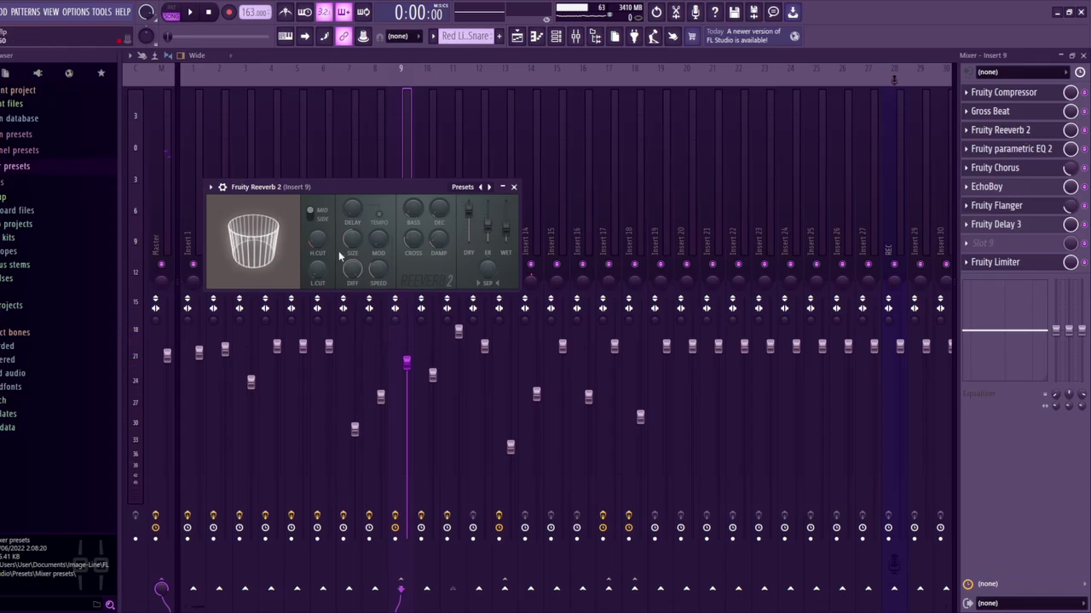
click(1022, 113)
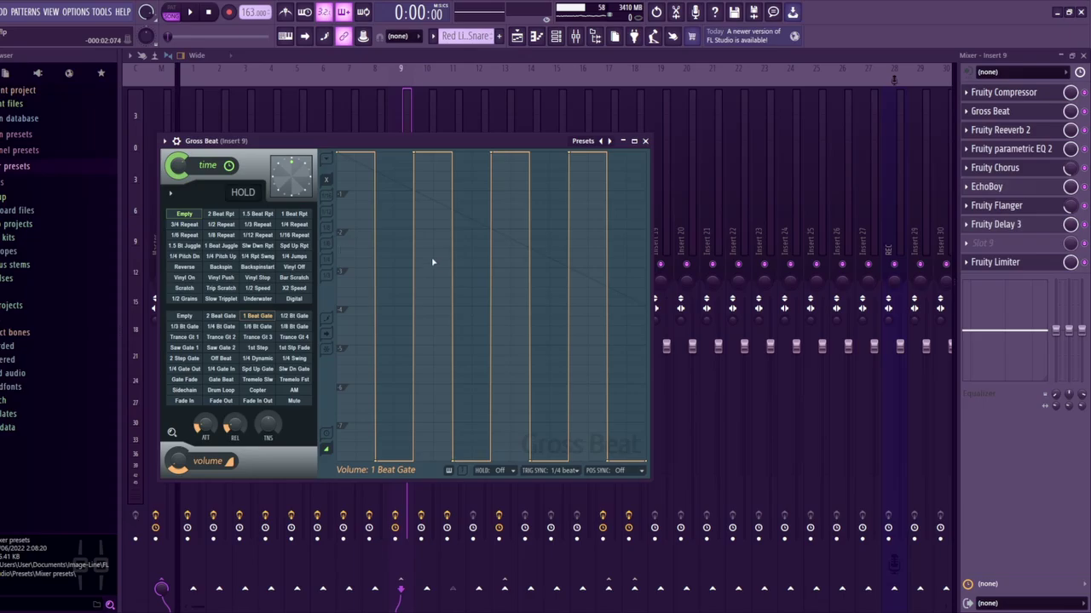
click(1008, 148)
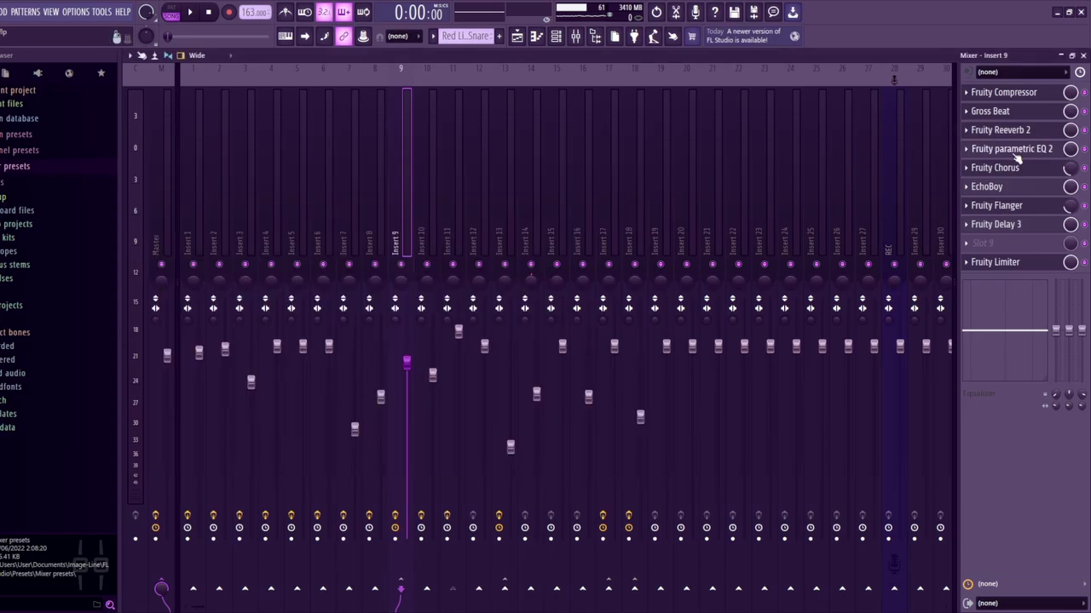
Examine the Fruity Chorus, EchoBoy, Fruity Flanger and Fruity Delay 3 settings on Insert 9
click(1034, 168)
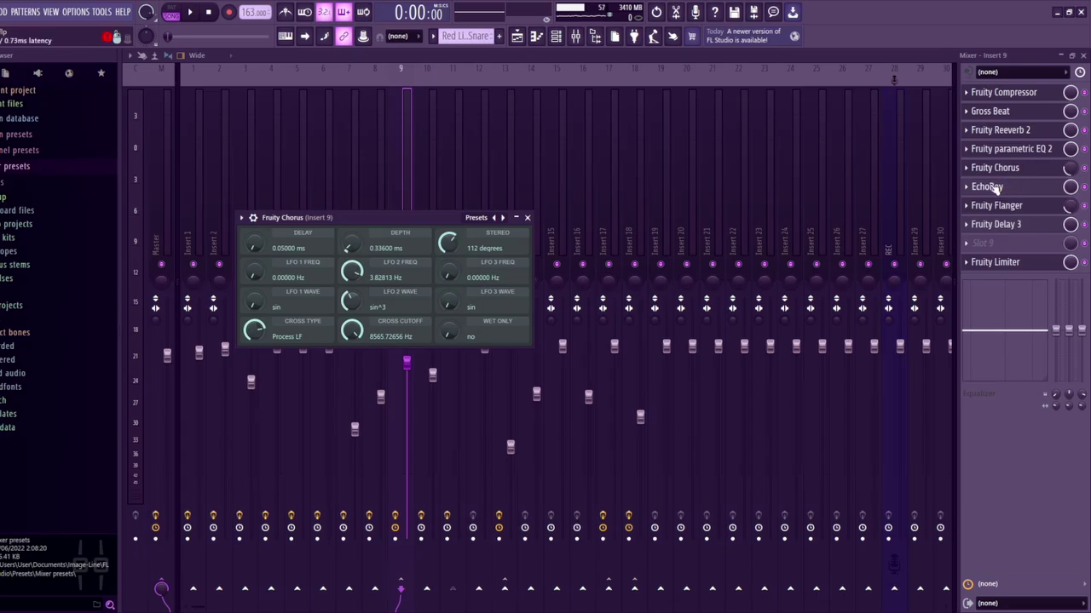
click(990, 187)
click(990, 188)
click(990, 187)
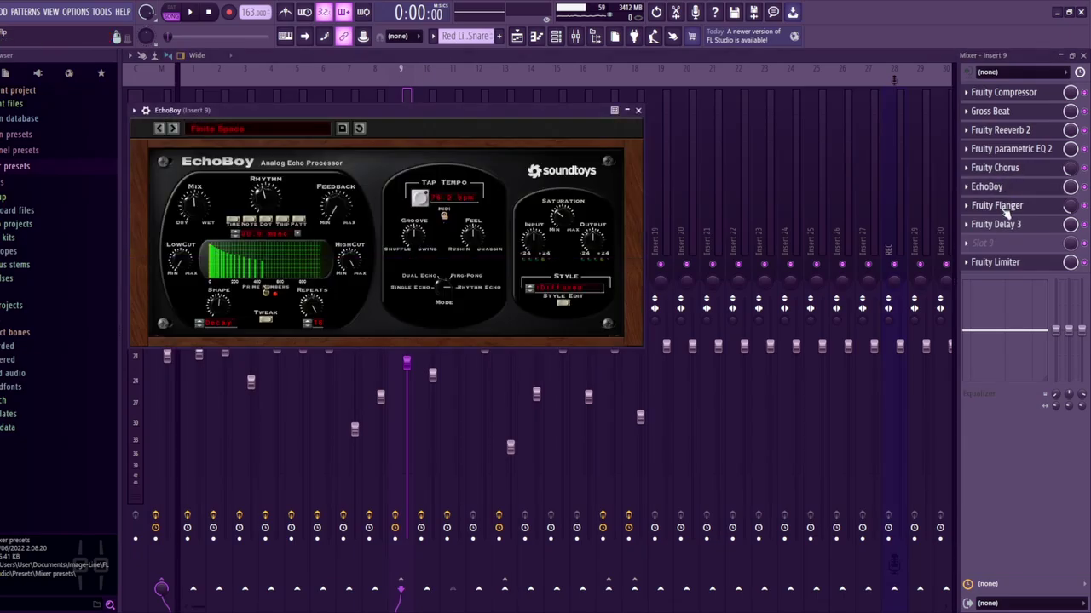
click(1004, 207)
click(1002, 224)
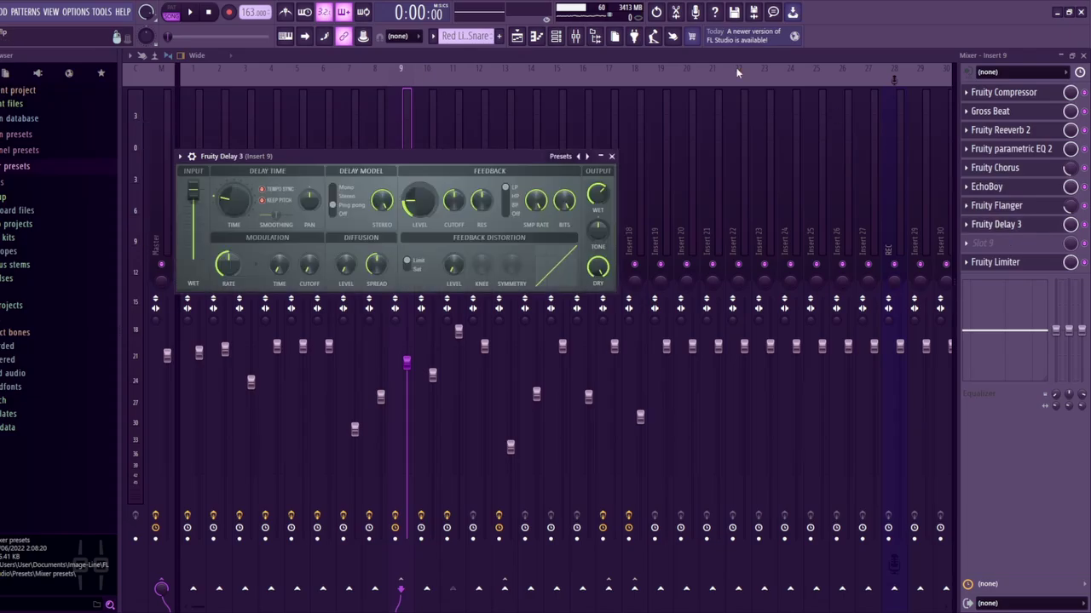
Return to the playlist and play the soloed melody track from the start through to about bar 8
click(517, 36)
key(space)
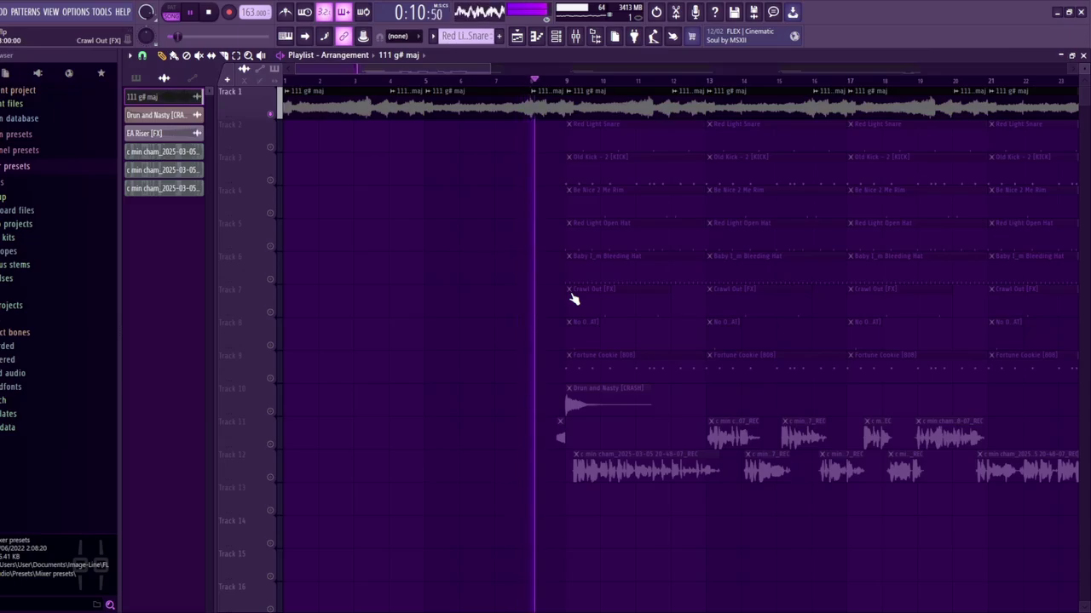
key(space)
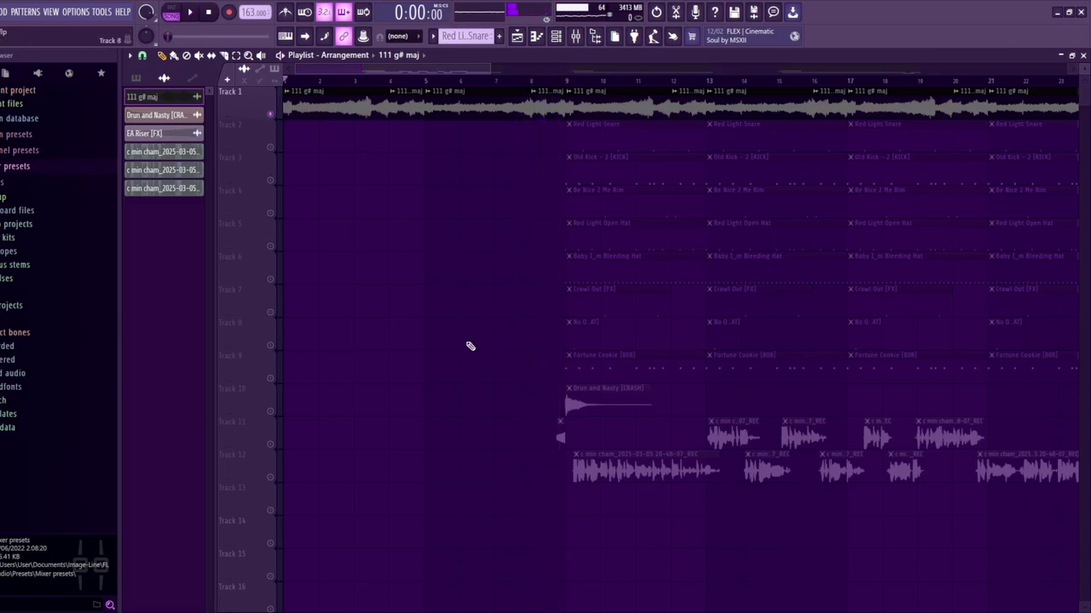
Mute the melody on Track 1 and leave only the drum and 808 tracks, Tracks 2 to 9, active
right_click(272, 374)
drag(273, 342, 271, 153)
click(270, 145)
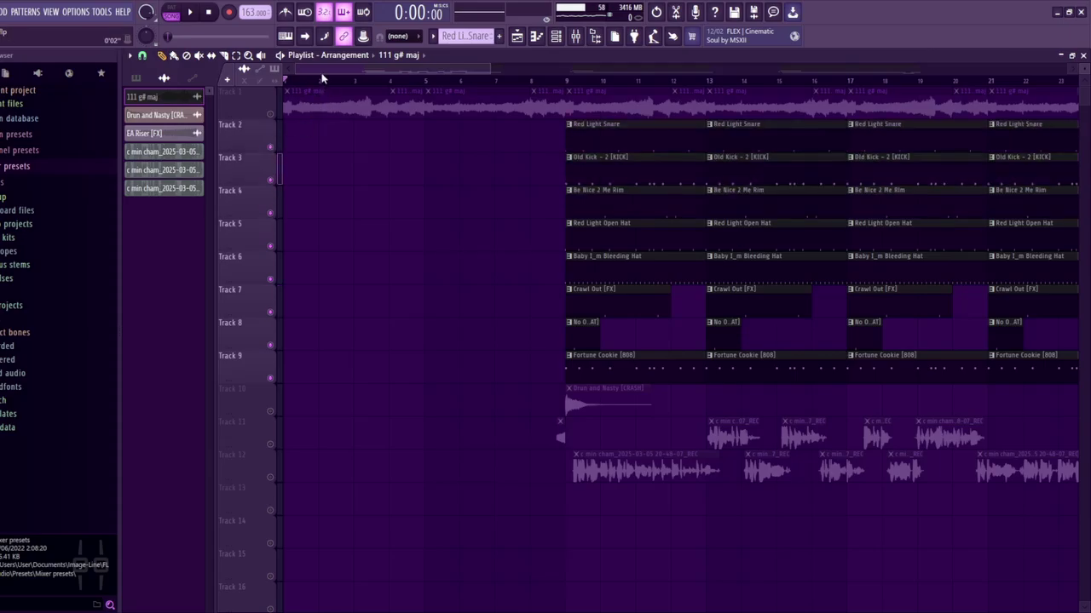
Play the drum and 808 tracks briefly from bar 9, where their patterns begin
mouse_move(321, 72)
mouse_down()
mouse_move(446, 74)
mouse_move(334, 75)
mouse_up()
click(409, 80)
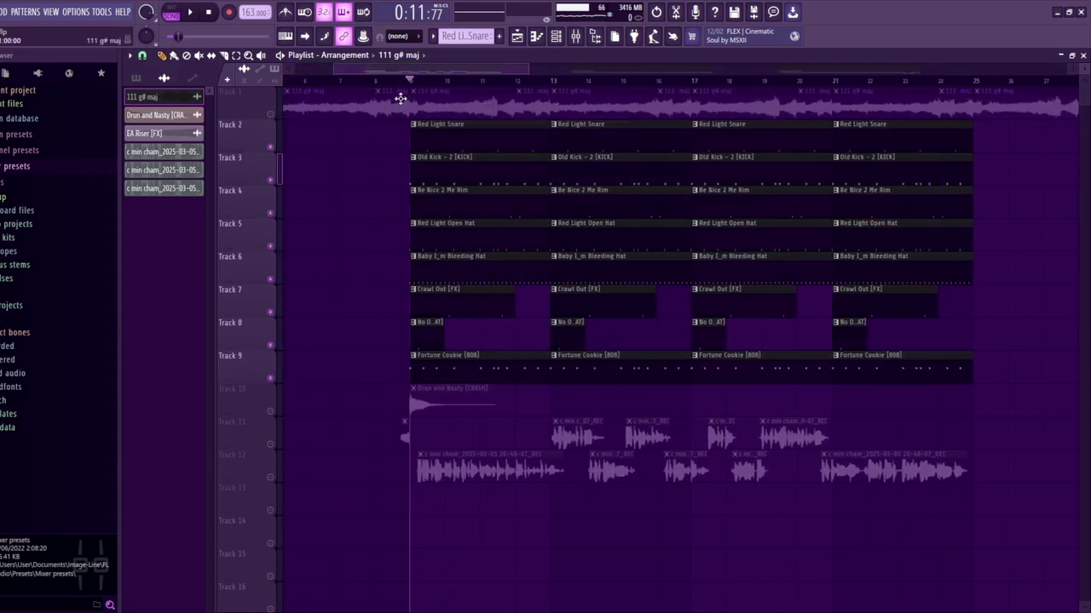
key(space)
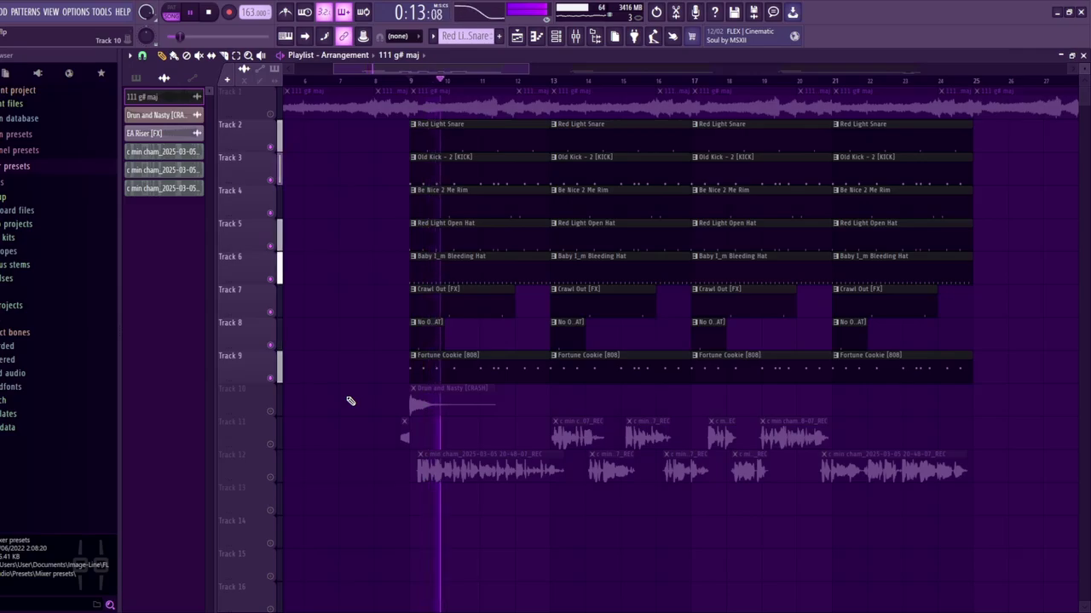
key(space)
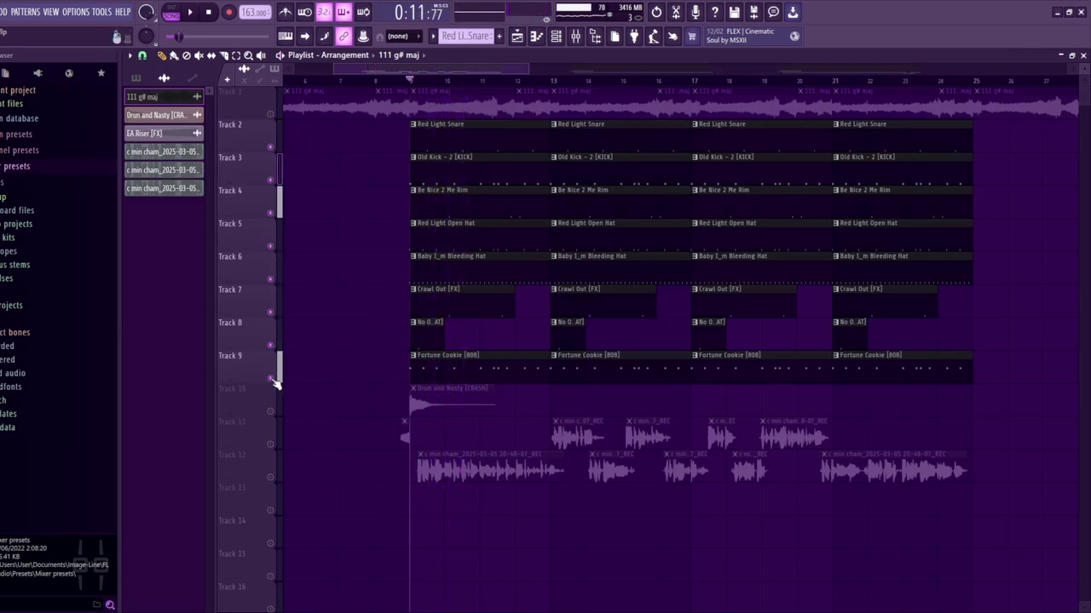
Mute the Fortune Cookie 808 on Track 9, play the remaining drums from bar 9, and re-enable the 808
click(273, 380)
key(space)
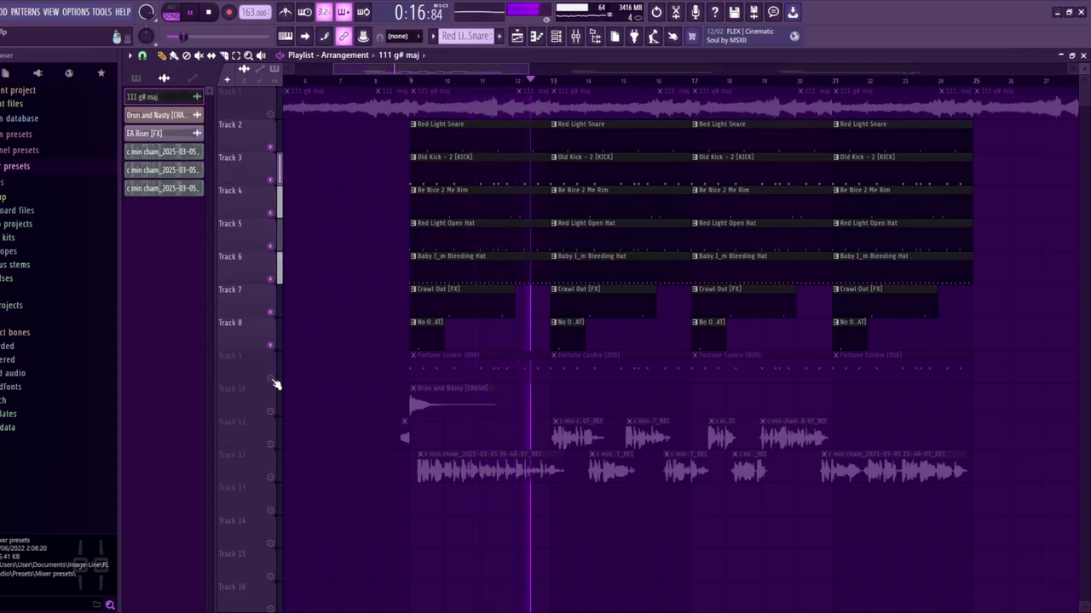
key(space)
click(272, 380)
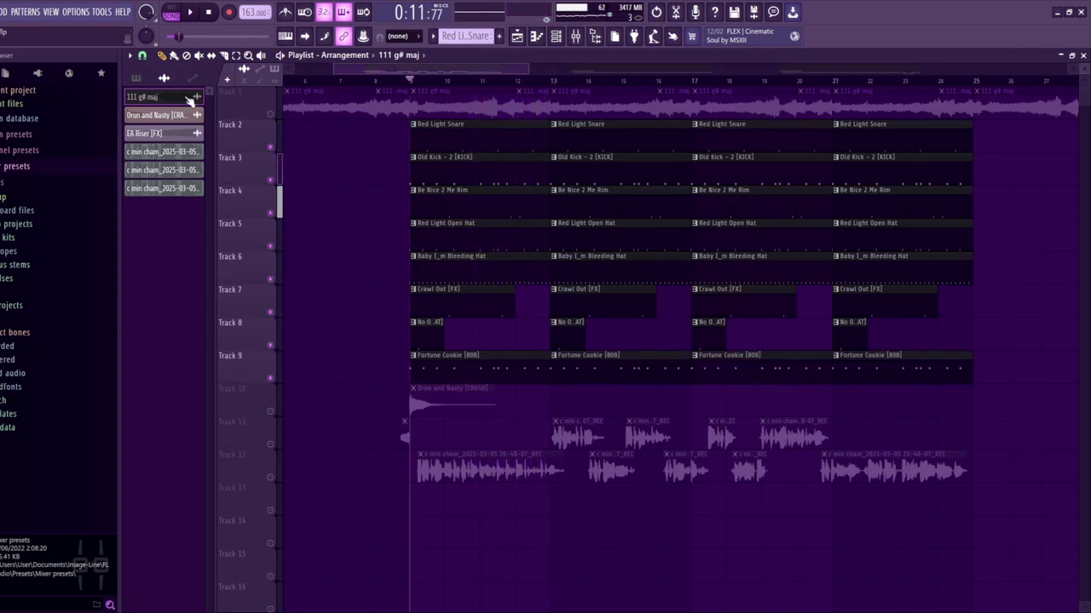
Open the Red Light Snare pattern in the piano roll and play it on its own in pattern mode
click(138, 79)
click(157, 116)
key(l)
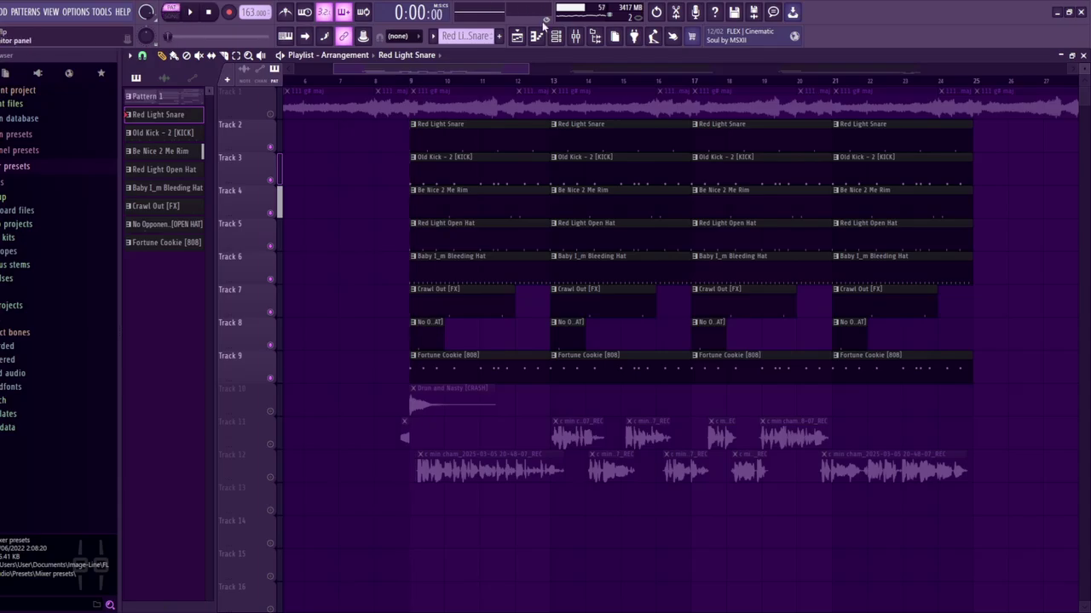
key(F7)
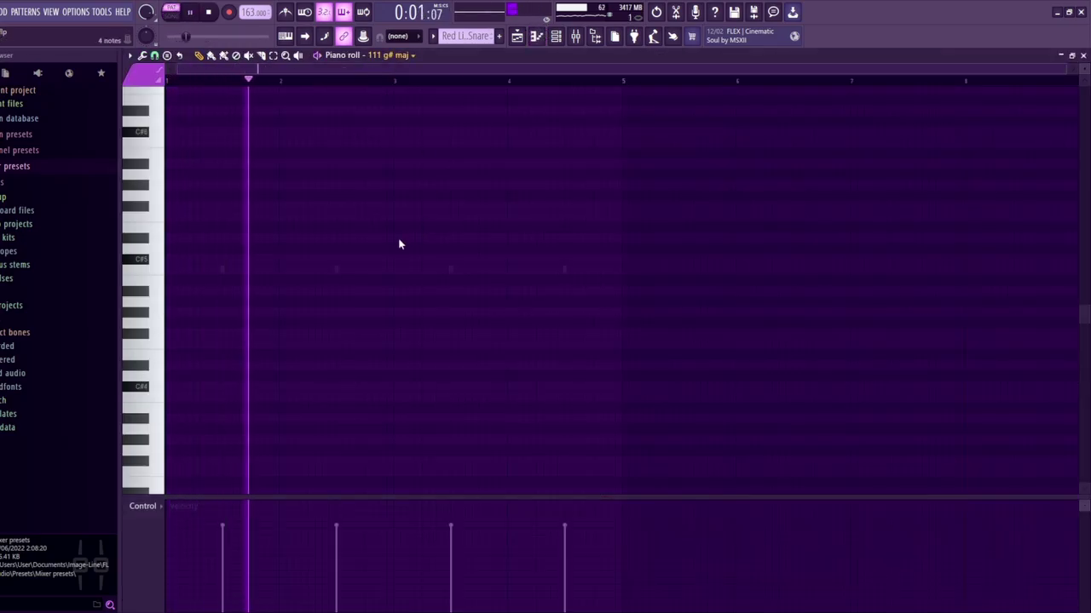
key(space)
Switch to the Old Kick - 2 pattern in the piano roll and play it through its final hit
double_click(406, 266)
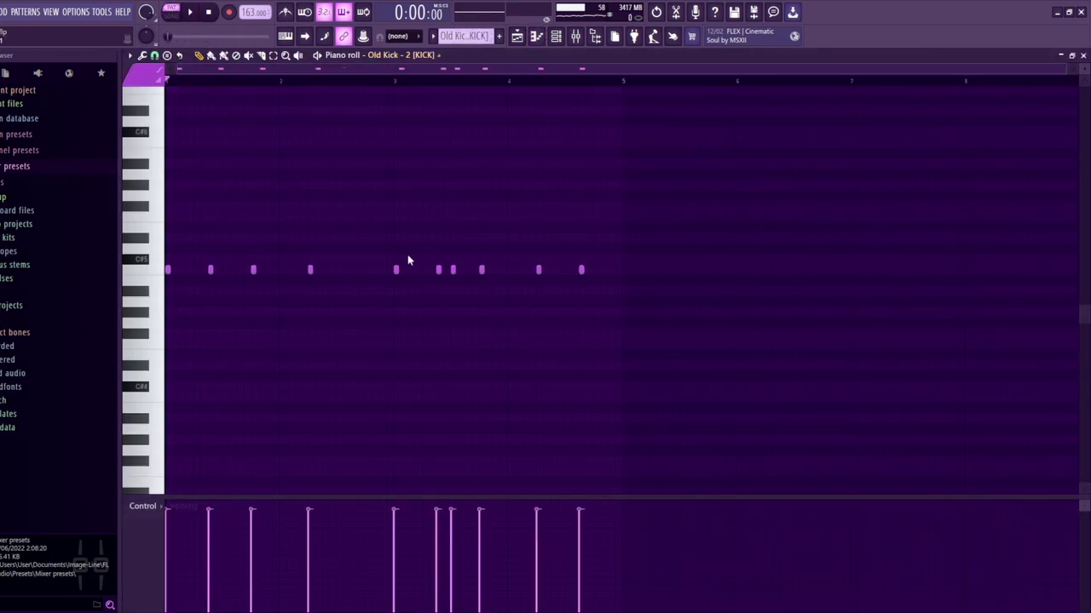
key(space)
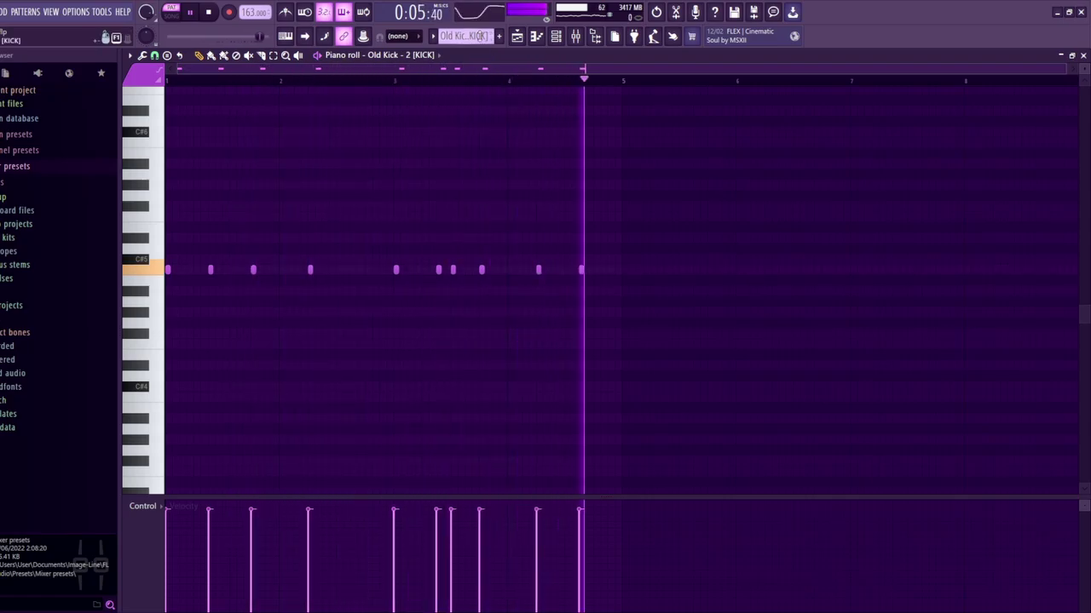
key(space)
Switch to the Be Nice 2 Me Rim pattern and play it, skipping ahead to its hits near bar 4
key(Down)
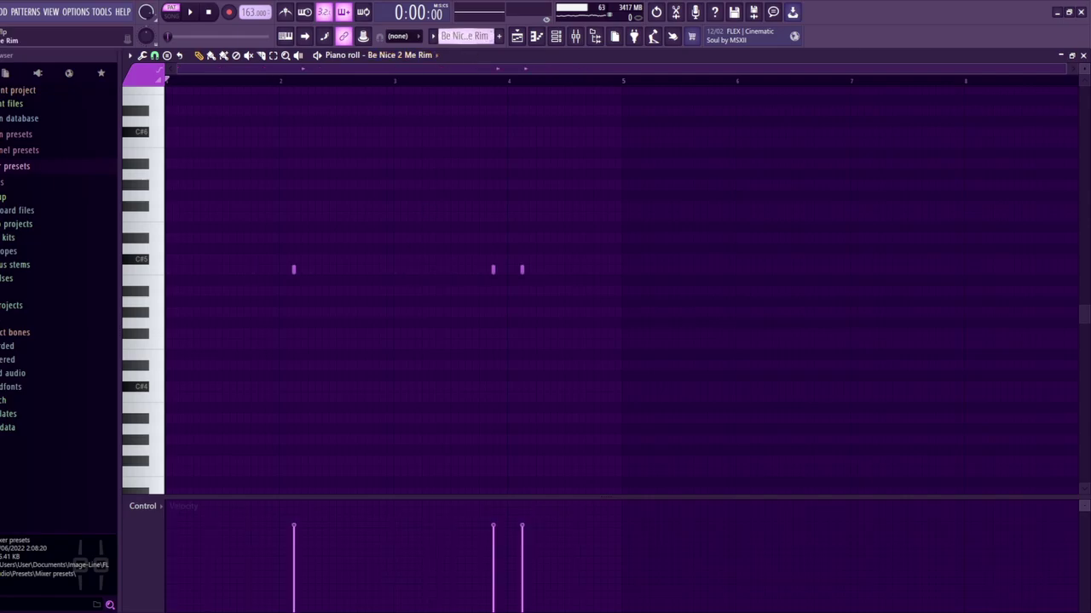
key(Up)
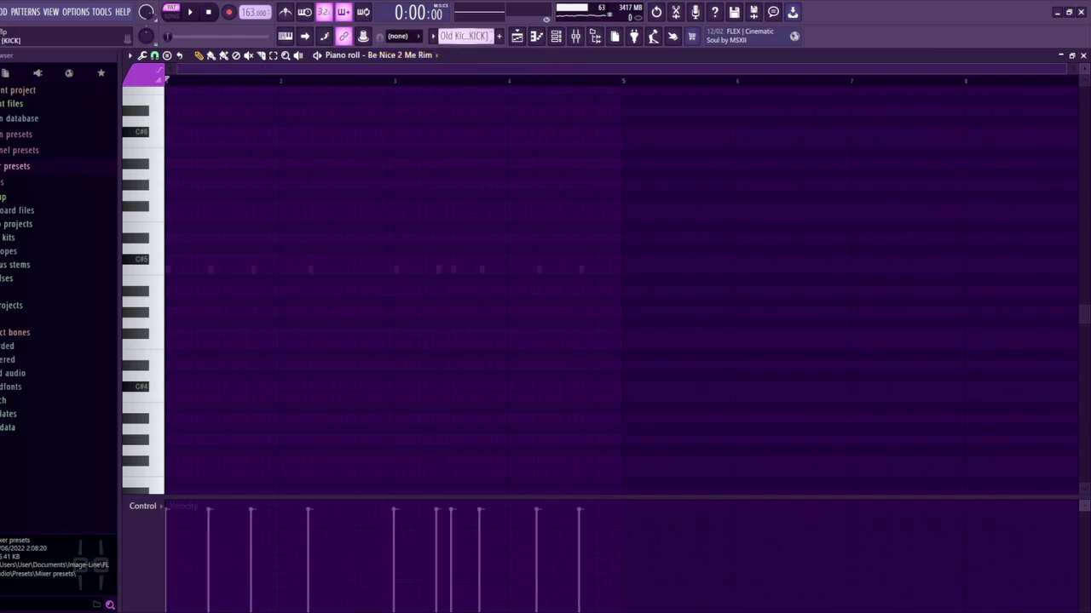
key(Down)
key(space)
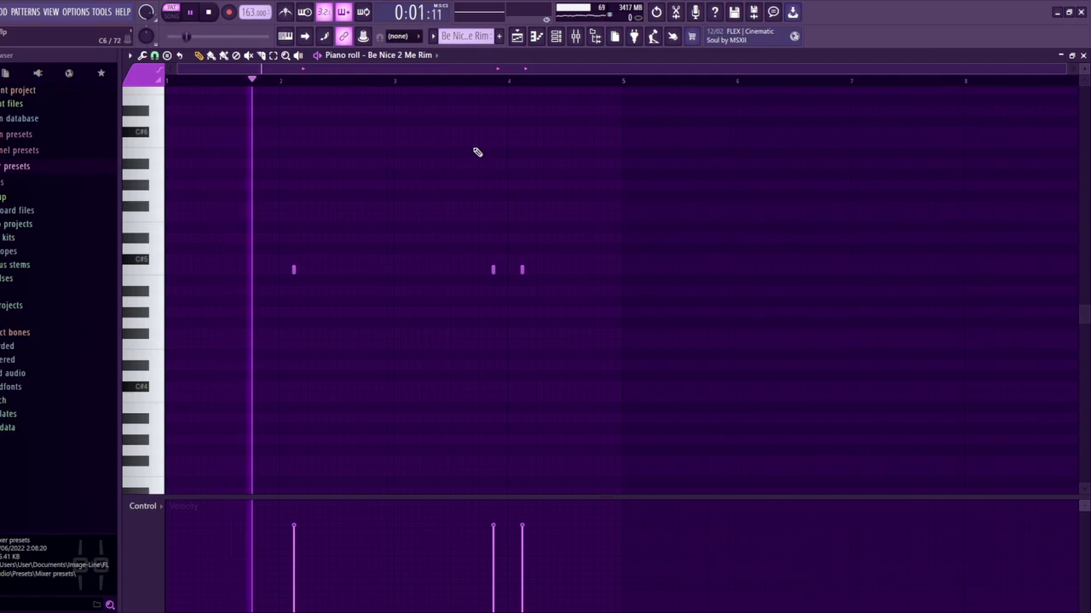
click(476, 81)
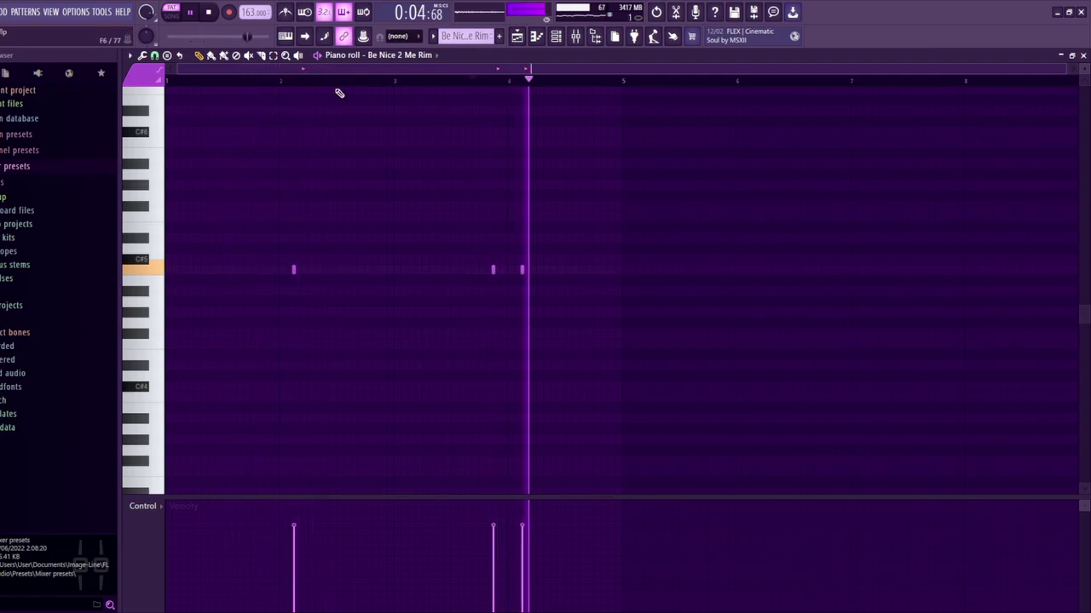
key(space)
Switch to the Red Light Open Hat pattern in the piano roll and play it
scroll(458, 37, down, 1)
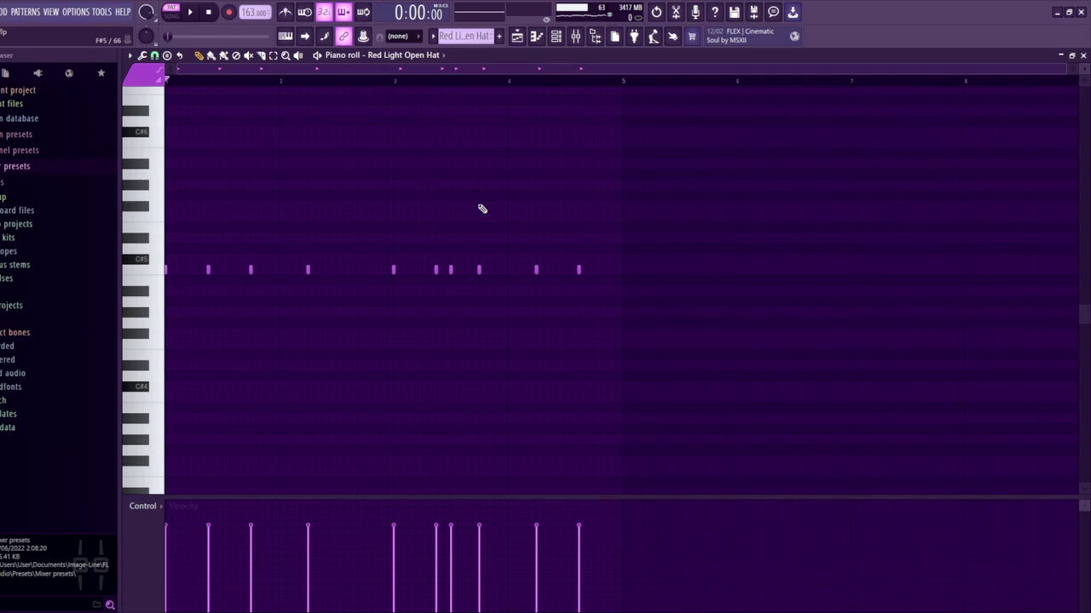
key(space)
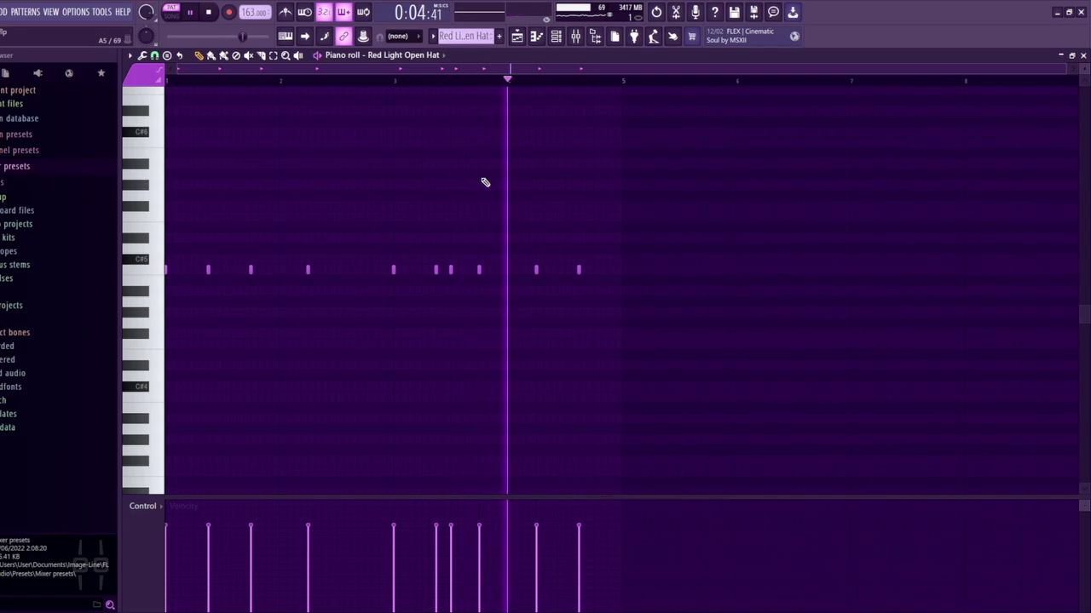
key(space)
Play the Baby I_m Bleeding Hat pattern and view the mixer levels while it runs
scroll(465, 35, down, 1)
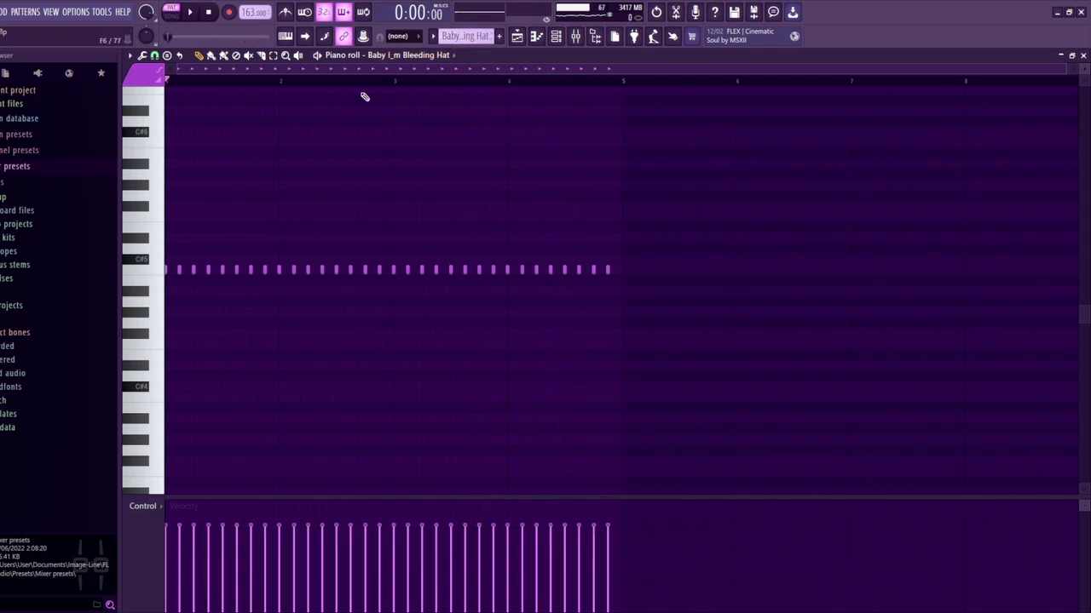
key(space)
click(576, 36)
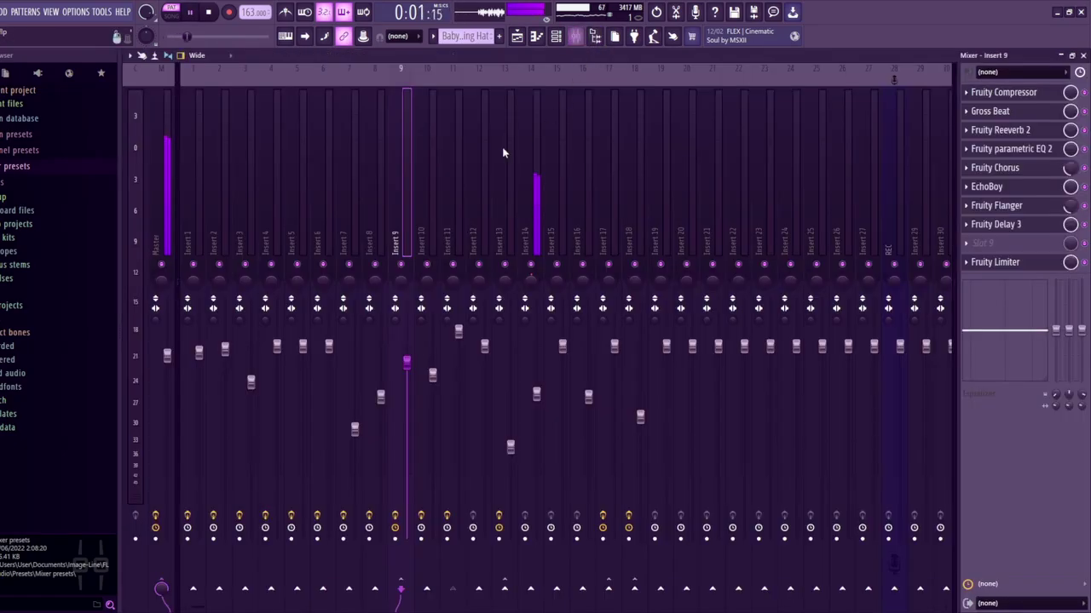
click(536, 36)
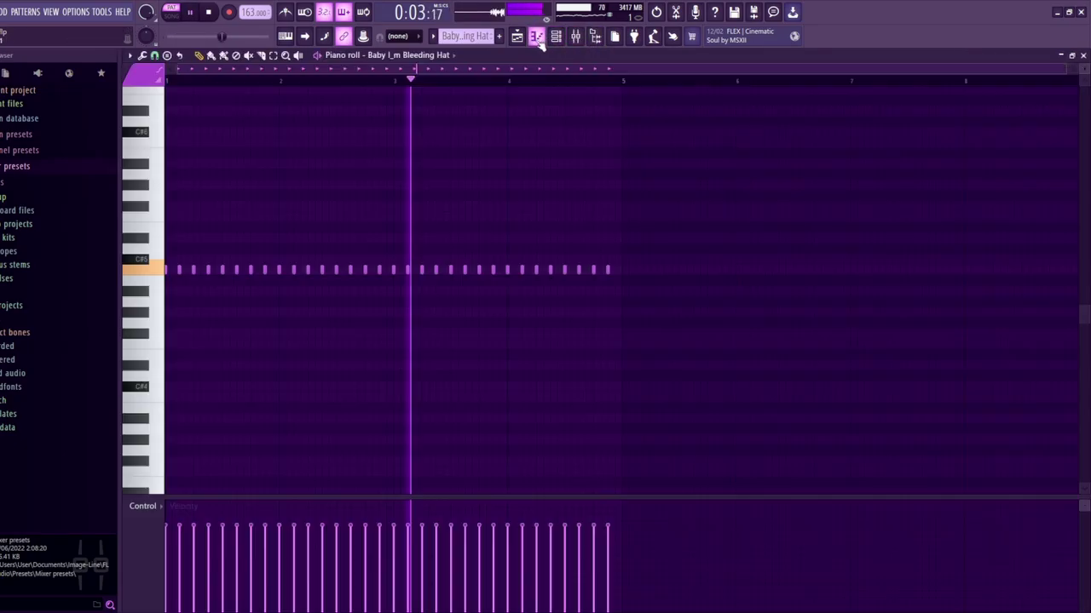
key(space)
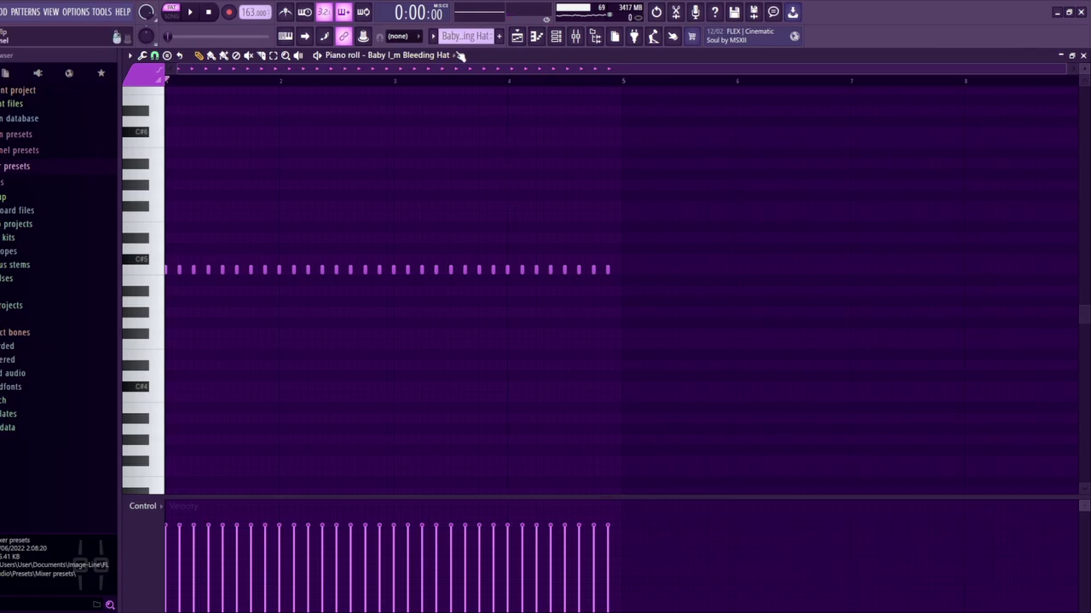
Switch to the Crawl Out [FX] pattern in the piano roll and play its first hit
scroll(466, 36, down, 1)
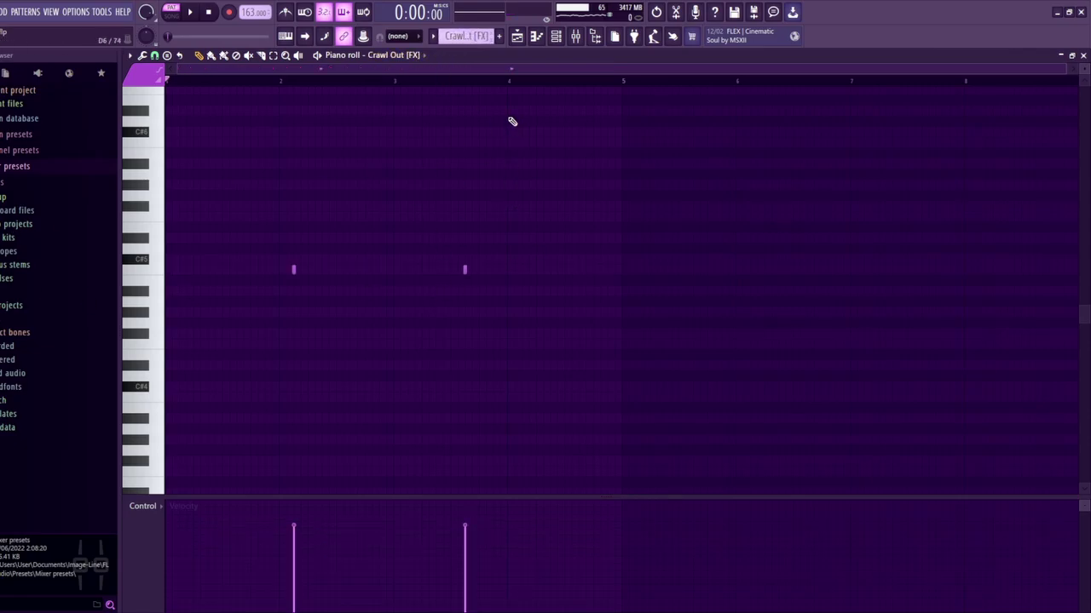
key(space)
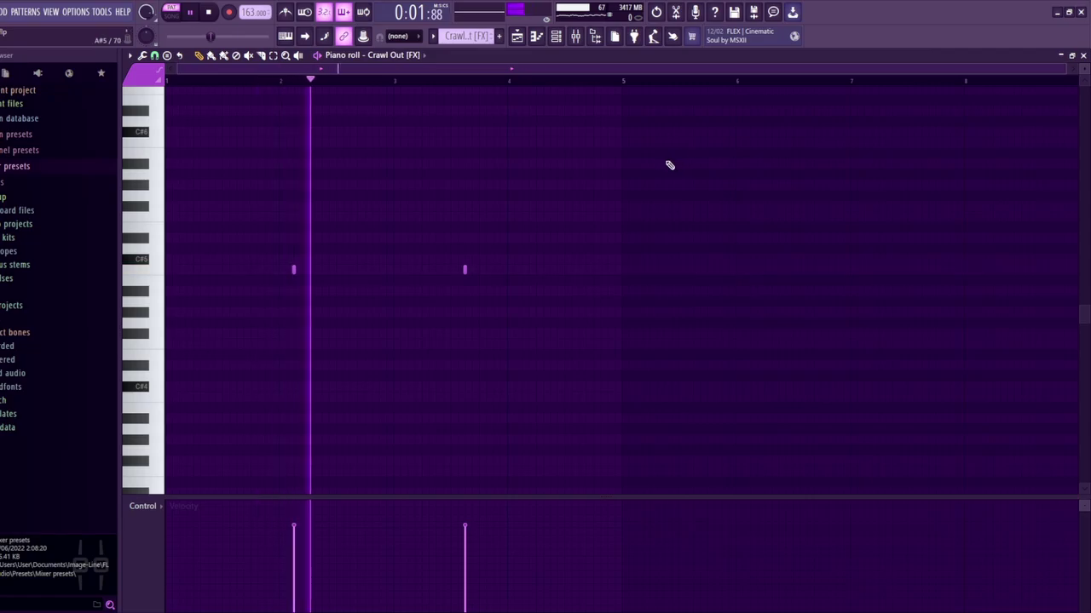
key(space)
Audition the No Opponent open hat pattern, and play the Fortune Cookie 808 pattern in the piano roll
scroll(467, 36, down, 1)
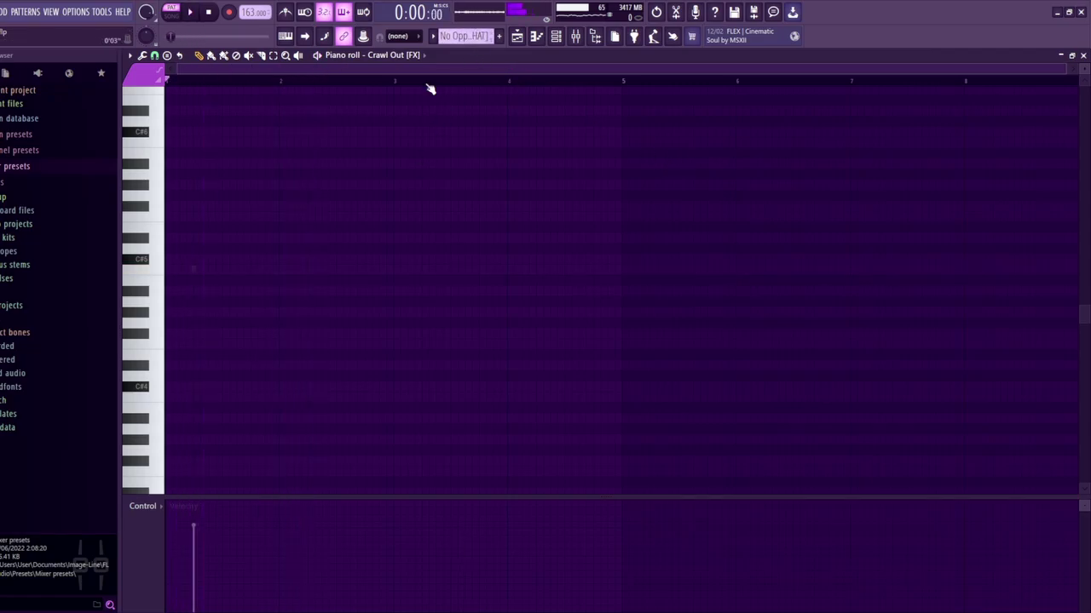
scroll(467, 35, down, 1)
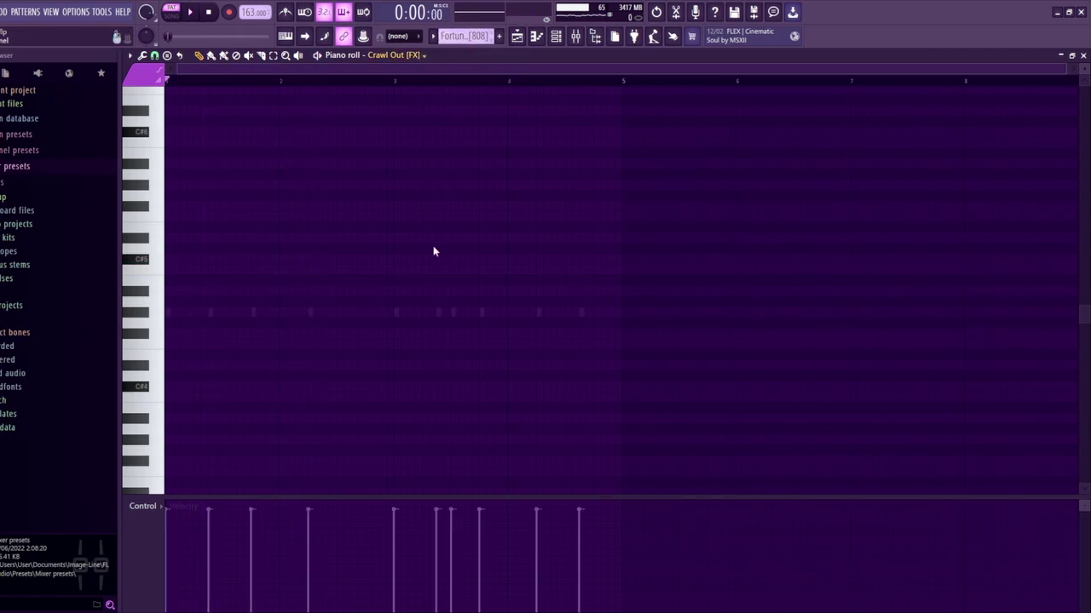
key(space)
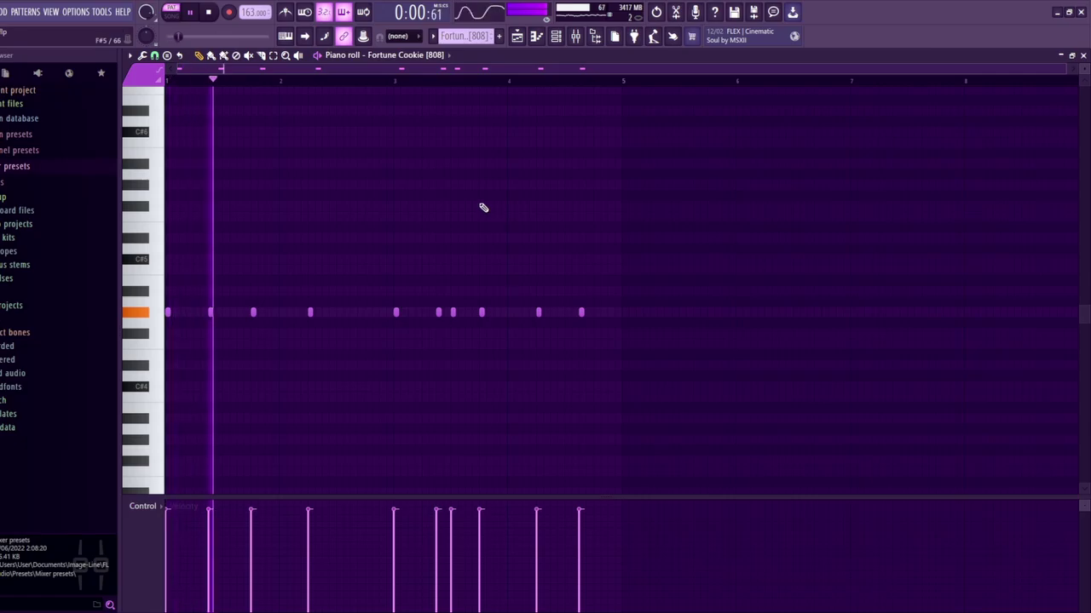
Return to the playlist, unmute the Track 1 melody and the Track 10 crash, and play the arrangement from bar 9
click(517, 39)
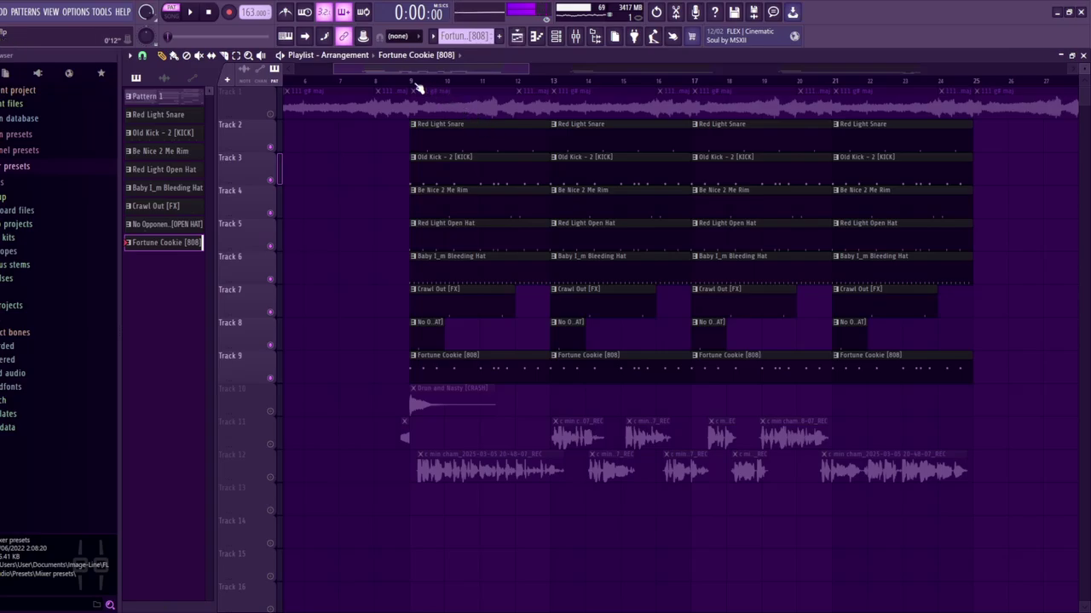
click(274, 410)
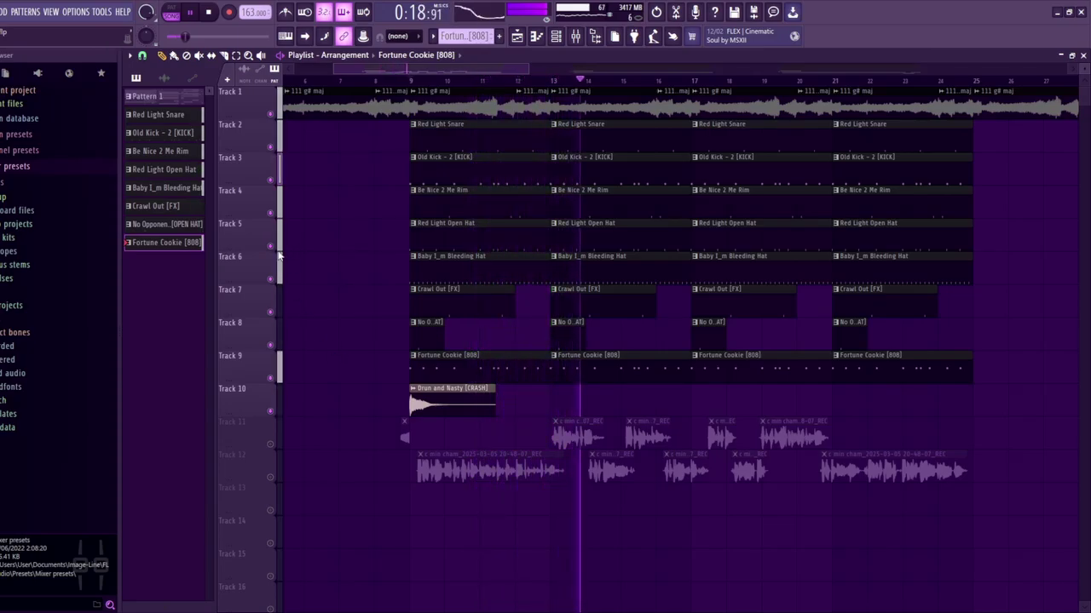
click(165, 78)
click(135, 78)
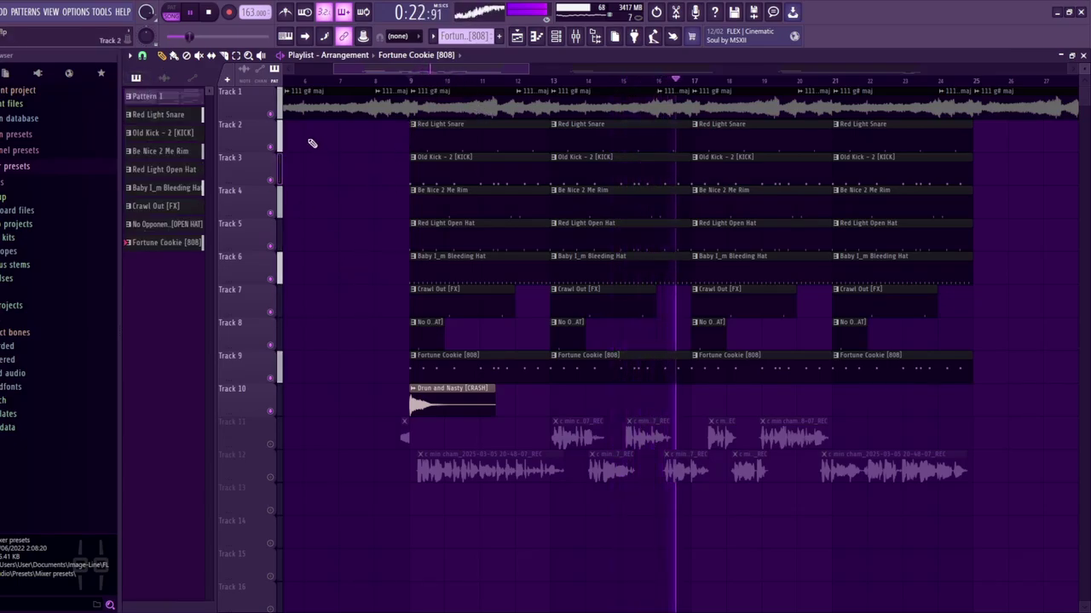
Unmute the recorded audio on Tracks 11 and 12, and examine the effect chain on mixer Insert 18
drag(270, 444, 270, 511)
key(space)
click(575, 36)
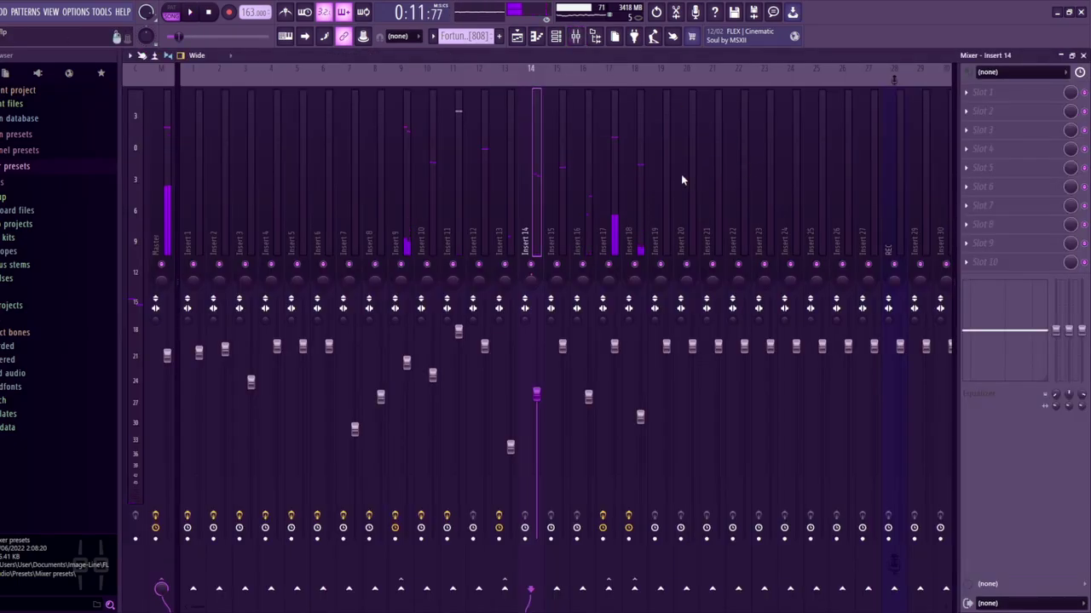
click(639, 182)
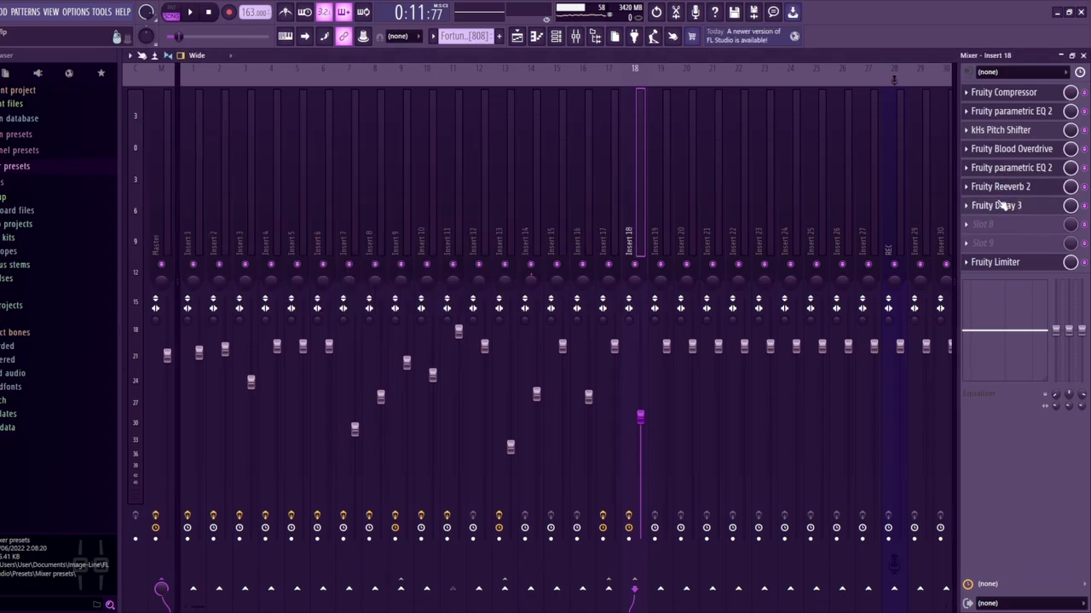
click(517, 35)
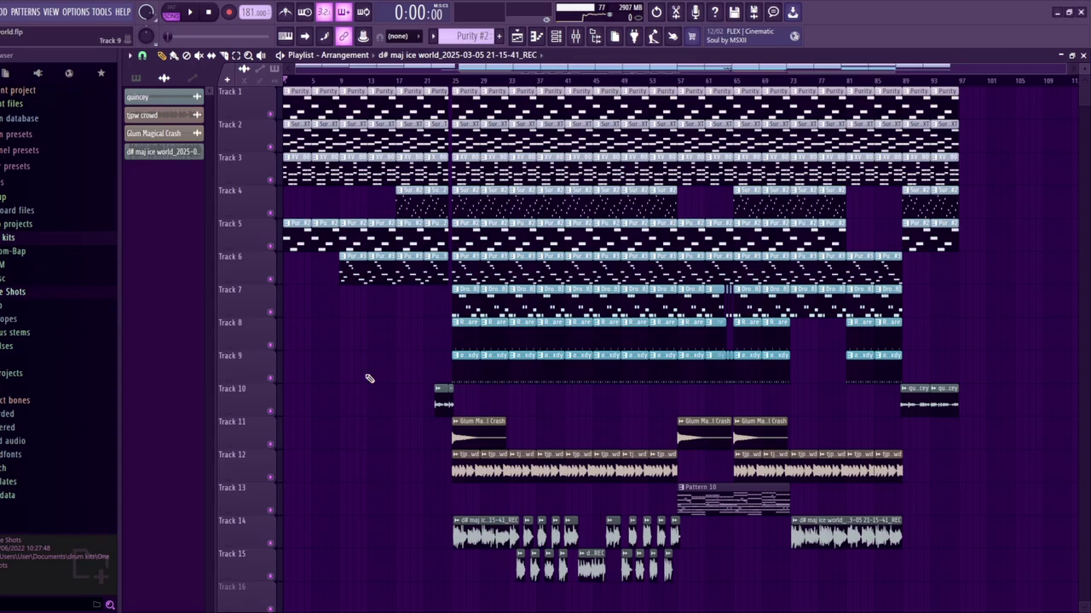
Open the Purity pattern from the 181 BPM beat in the piano roll
click(7, 242)
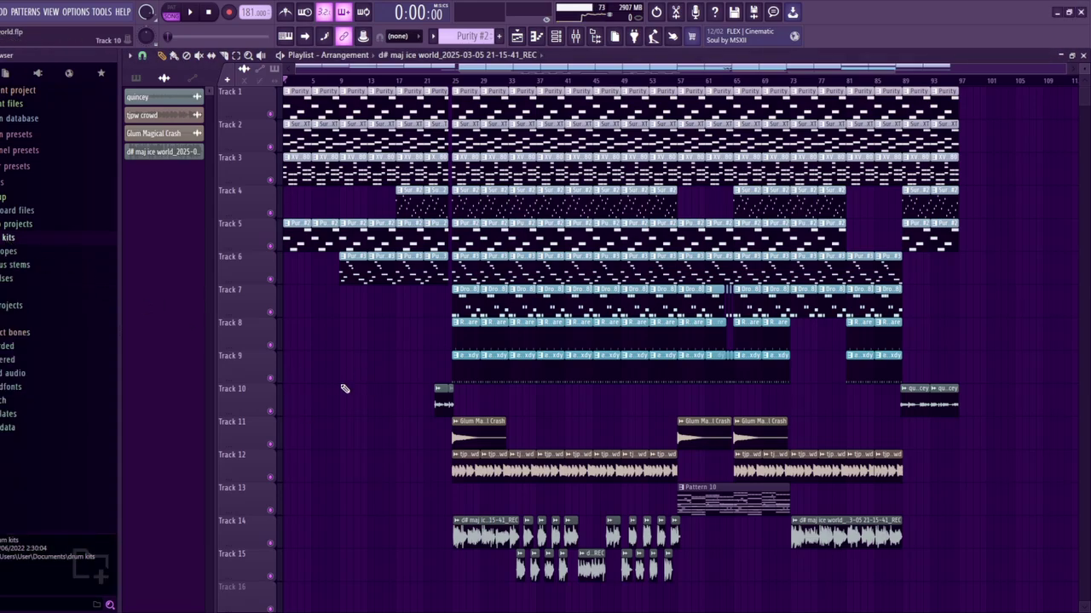
scroll(305, 98, up, 8)
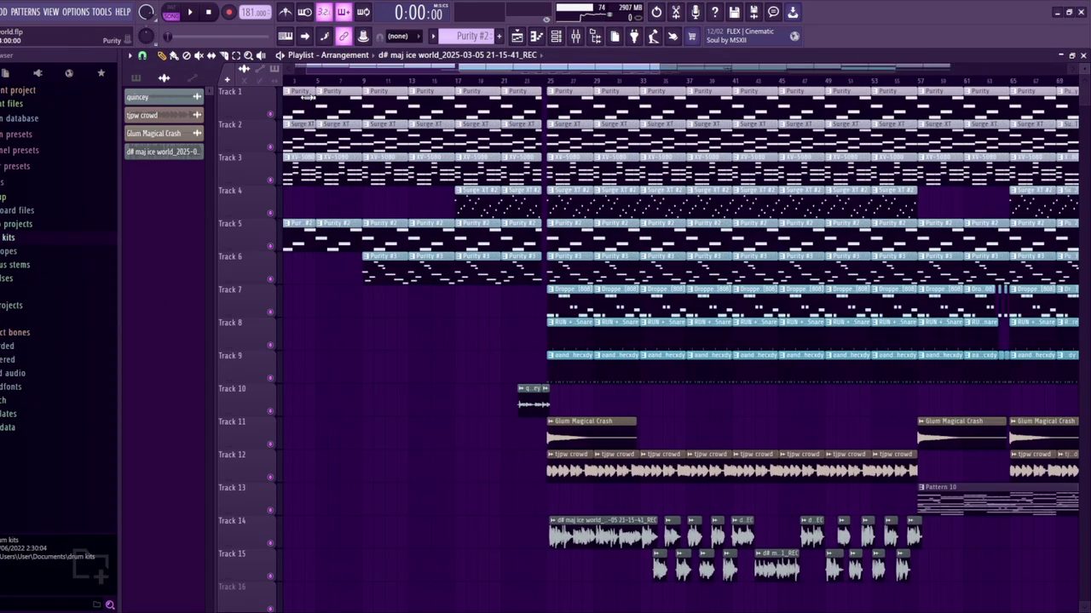
drag(339, 68, 217, 240)
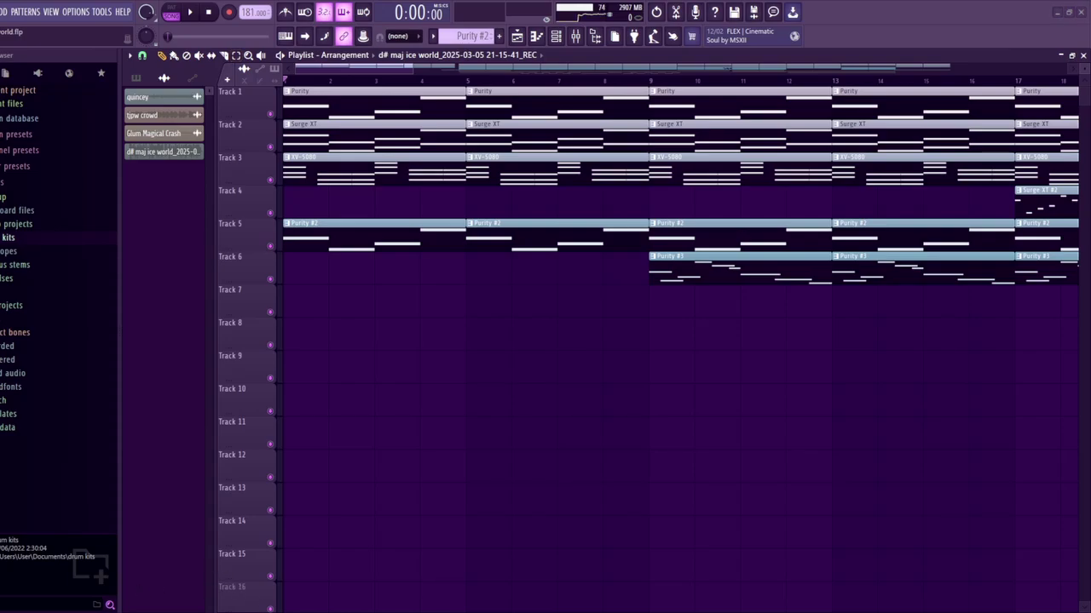
click(136, 77)
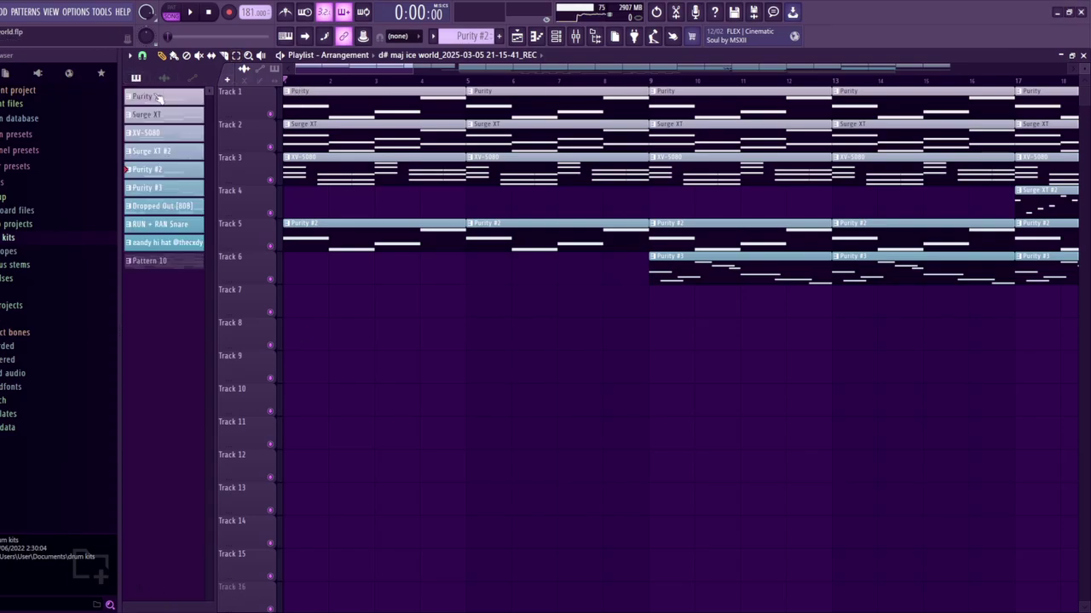
click(158, 99)
click(536, 36)
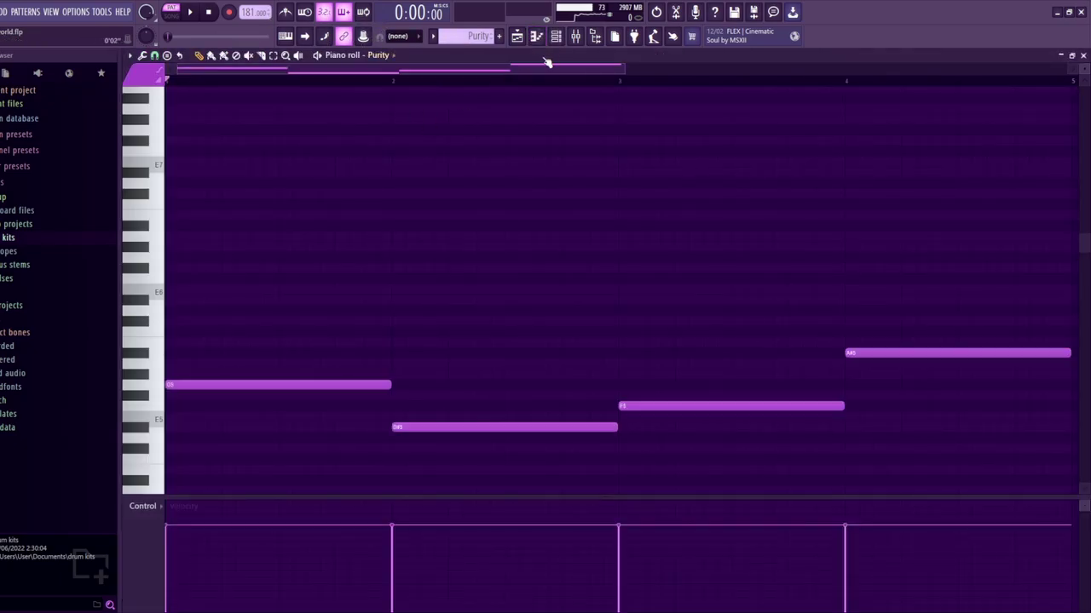
Open the Purity instrument from the channel rack, show its Russian Sub preset, and return to the piano roll
click(555, 36)
click(230, 139)
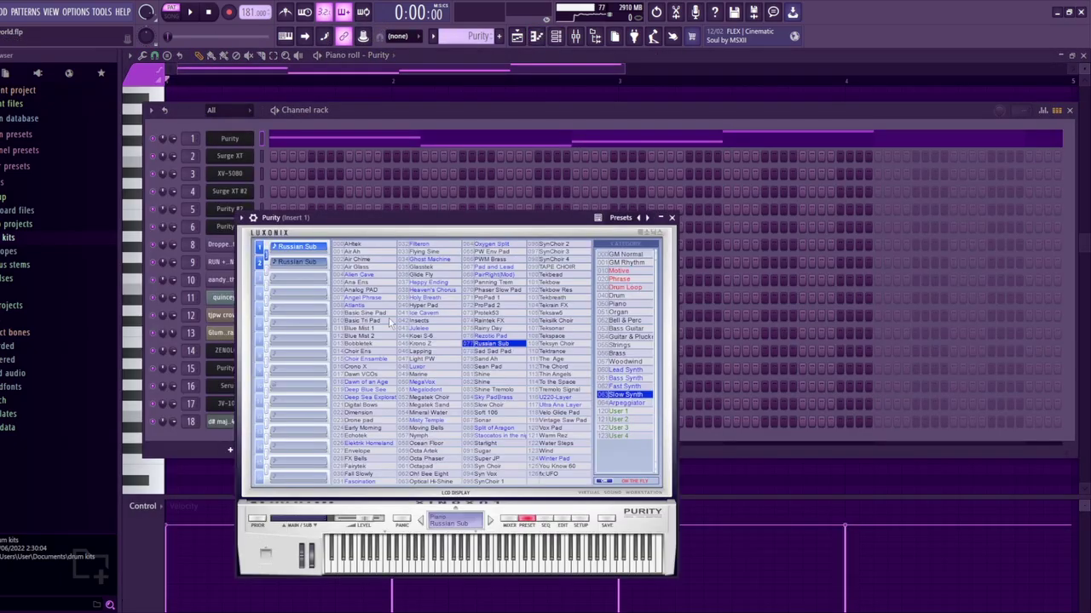
key(F7)
Play the four-bar Purity melody in the piano roll with all of its notes in view
scroll(657, 402, down, 4)
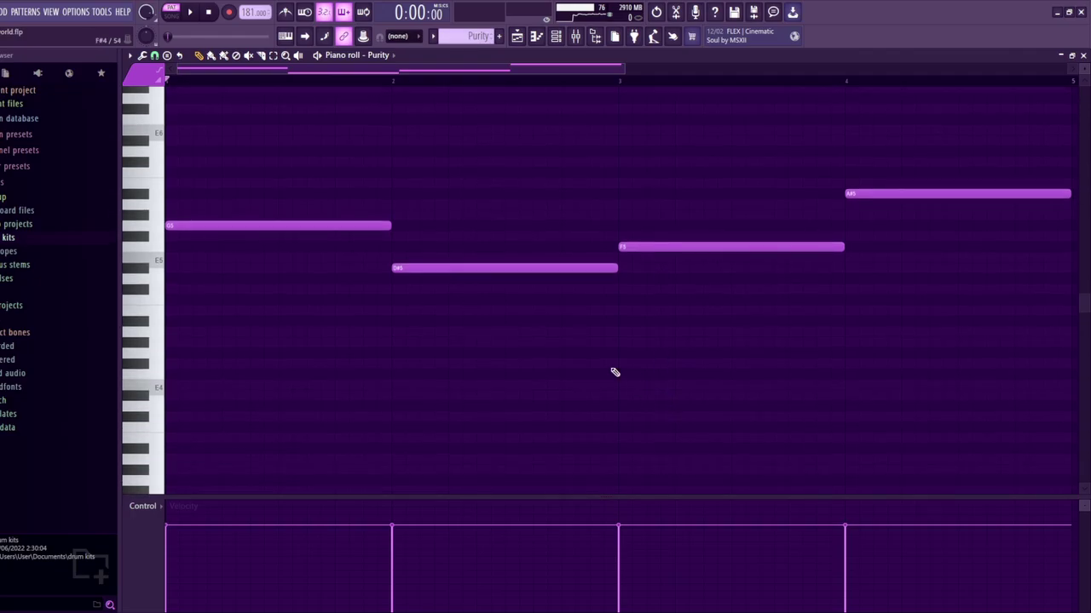
key(space)
drag(625, 68, 980, 75)
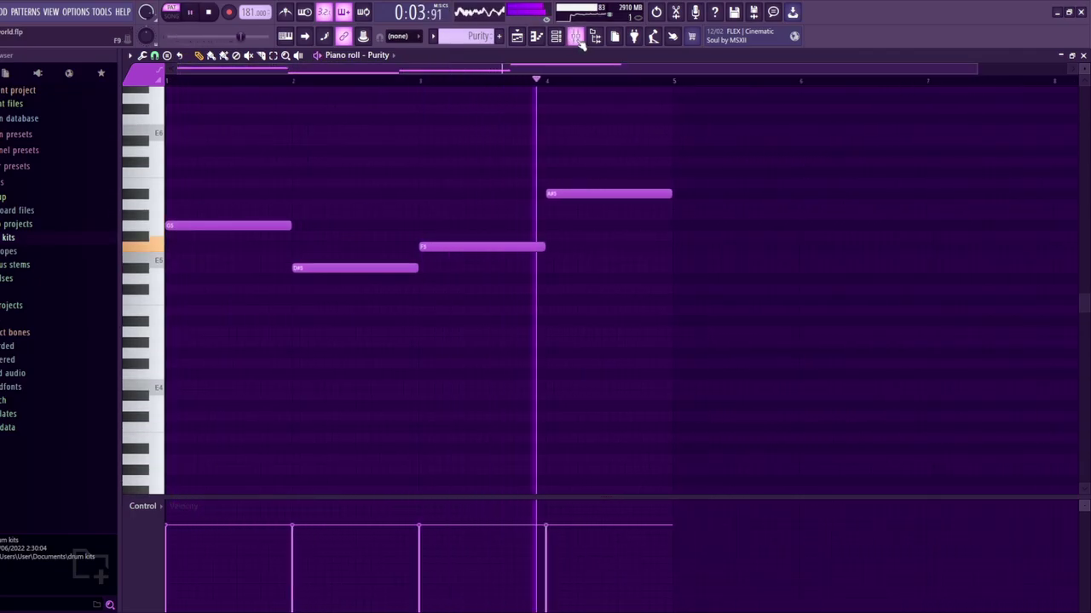
Stop playback, examine the effect chain on the Master mixer track, and return to the playlist
key(space)
key(F5)
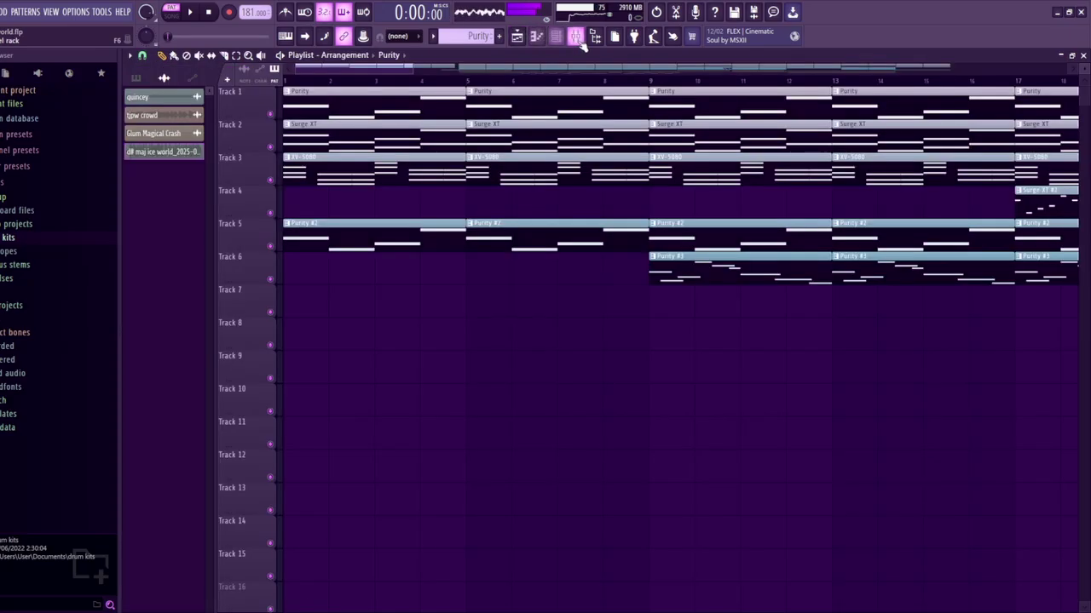
key(F9)
key(Left)
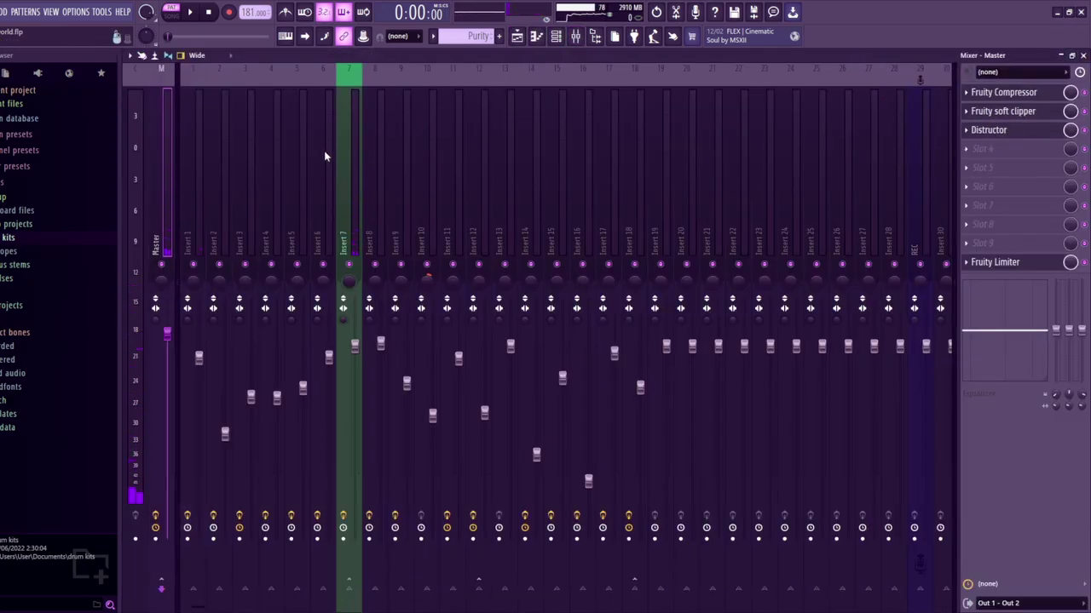
click(517, 35)
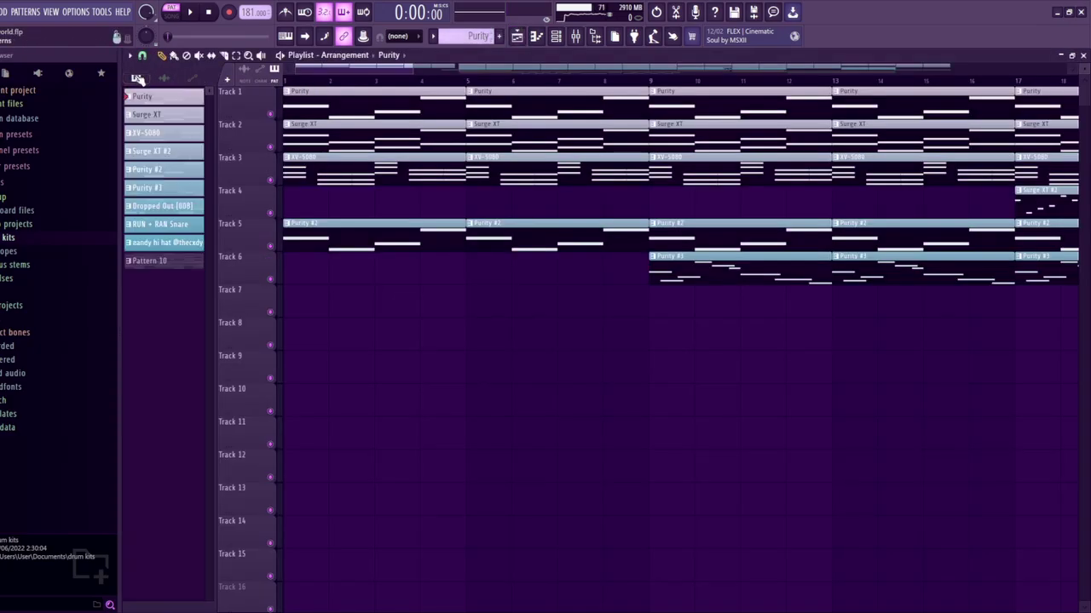
Select the Surge XT pattern, open its instrument from the channel rack, and show its notes in the piano roll
click(560, 37)
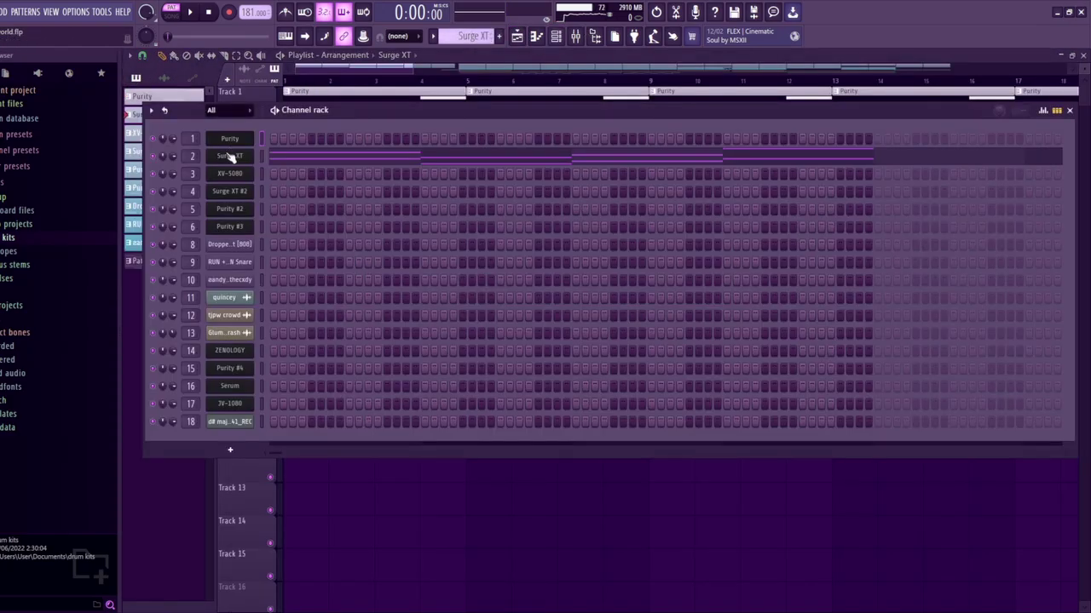
click(230, 156)
click(798, 112)
click(391, 155)
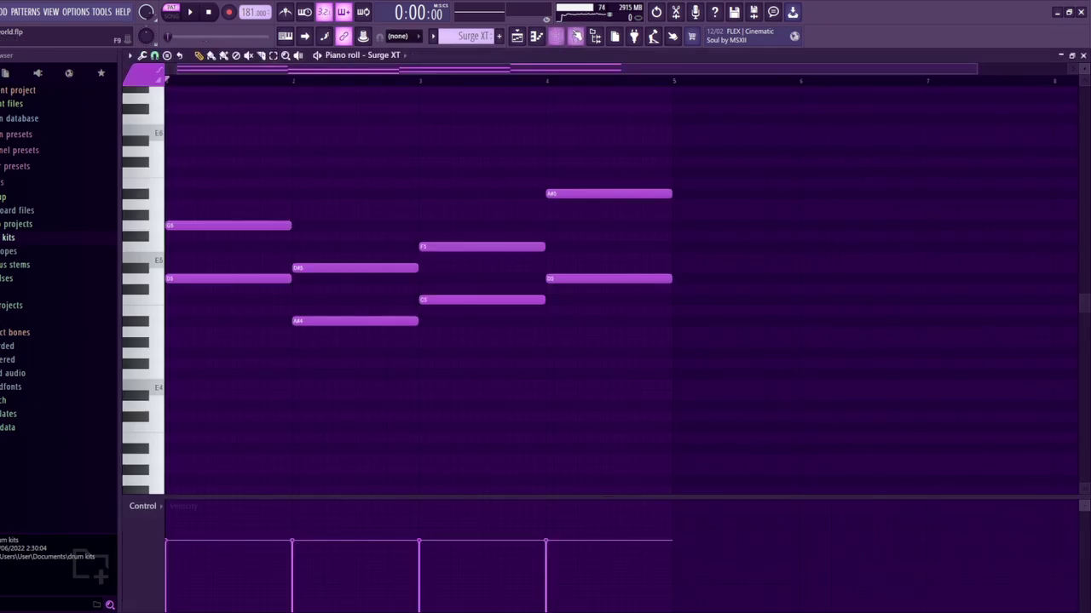
Examine the effects on mixer Insert 2 and play the Surge XT melody in the piano roll
click(575, 37)
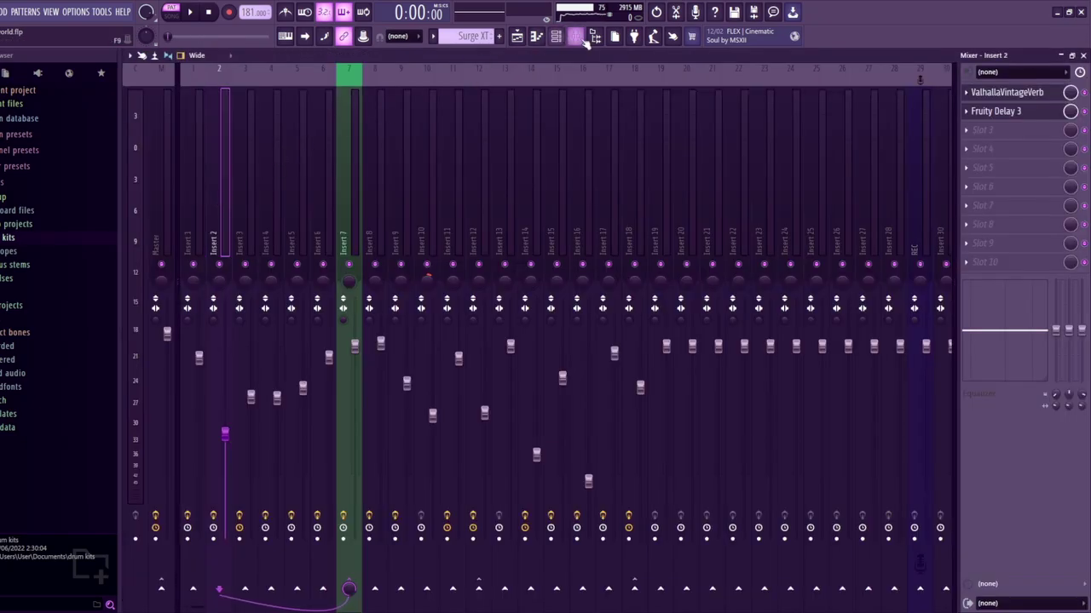
click(536, 37)
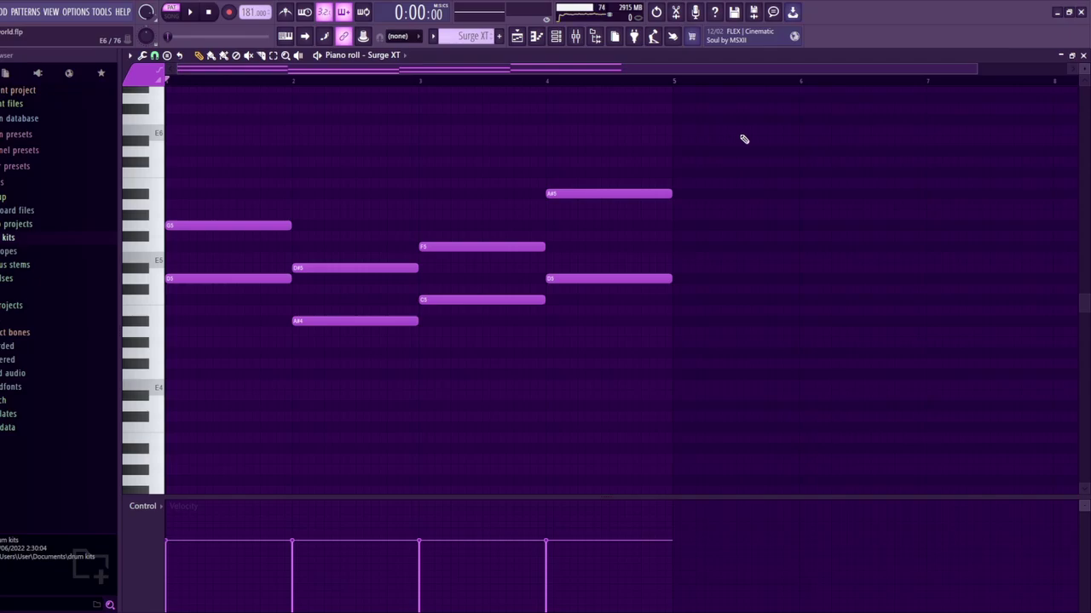
key(space)
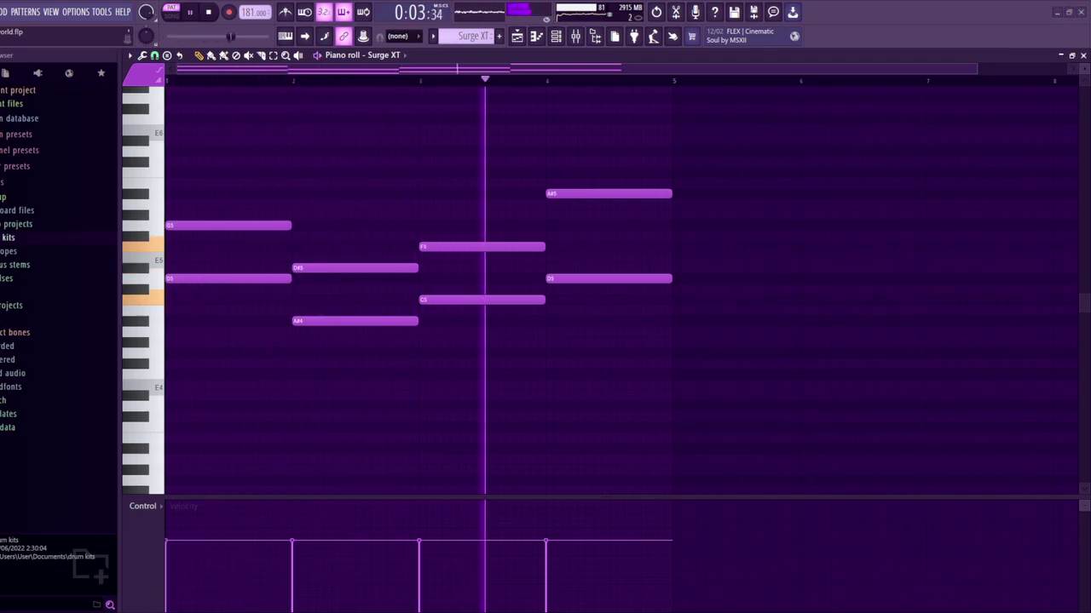
key(space)
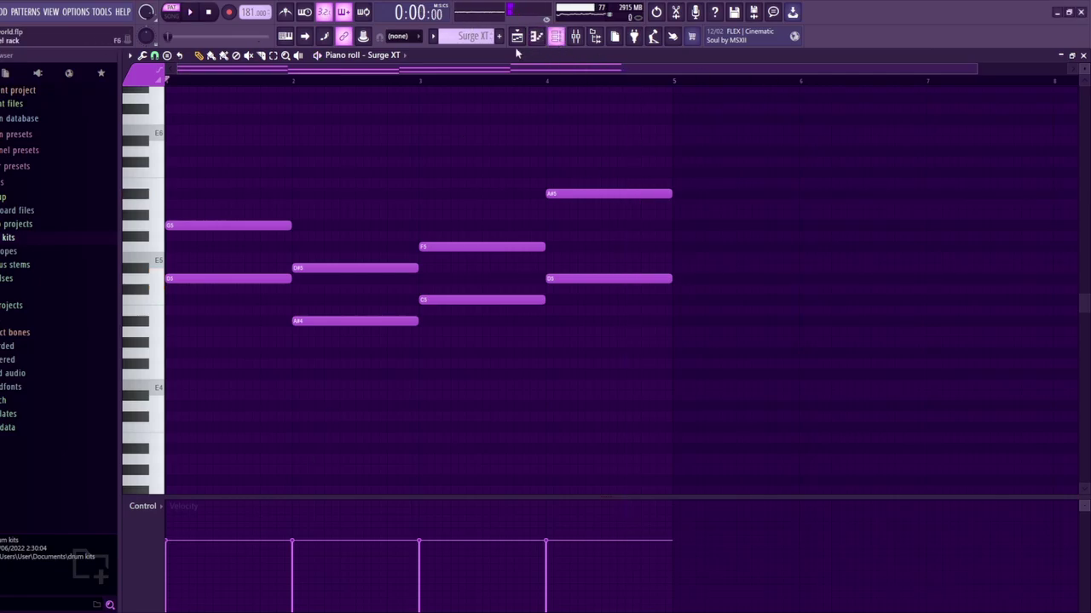
Switch to the XV-5080 pattern and open its instrument to show the EP Trip patch
key(F6)
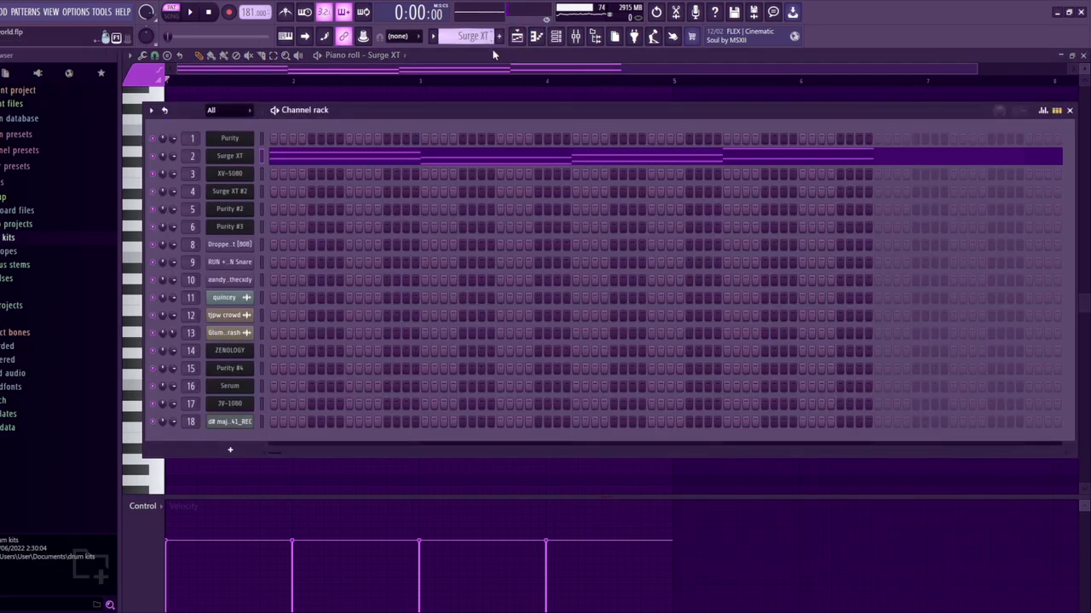
scroll(474, 36, down, 1)
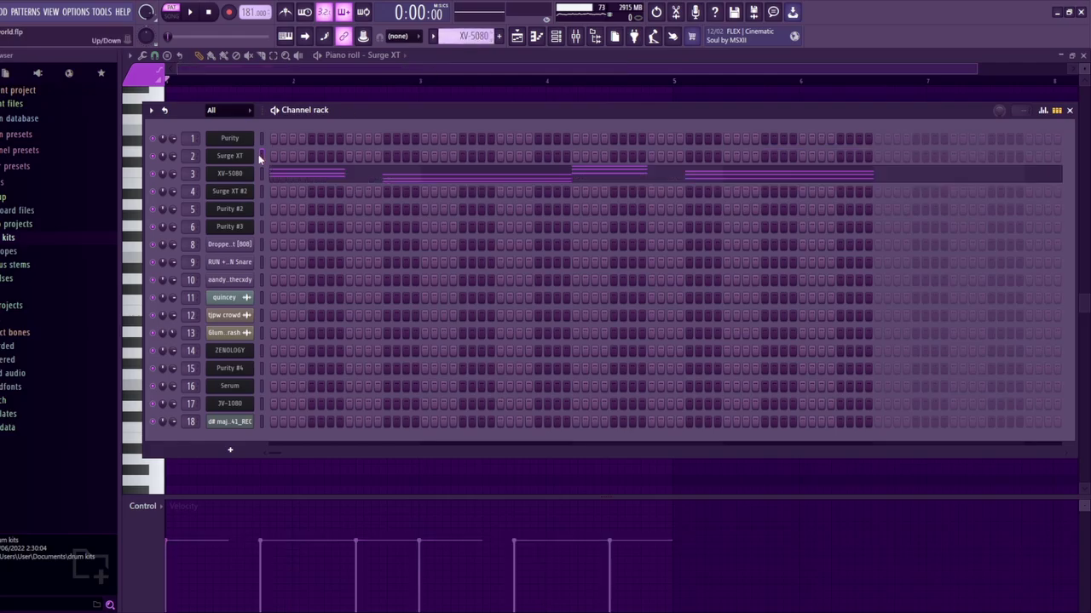
click(243, 174)
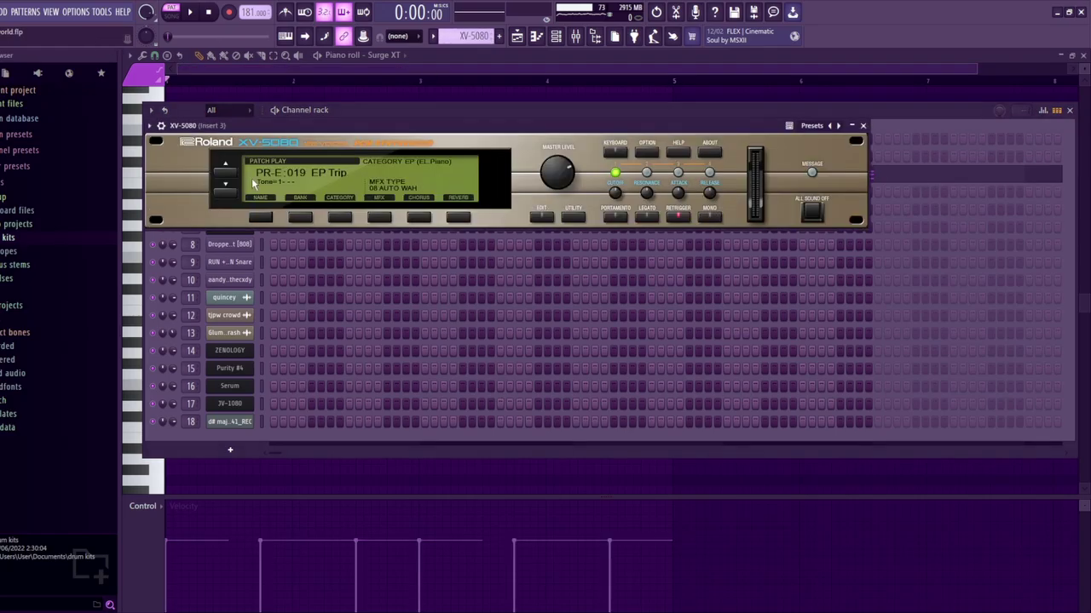
click(381, 66)
Inspect Fruity parametric EQ 2, Fruity Compressor and ValhallaVintageVerb in the effect chain of mixer Insert 3
key(F9)
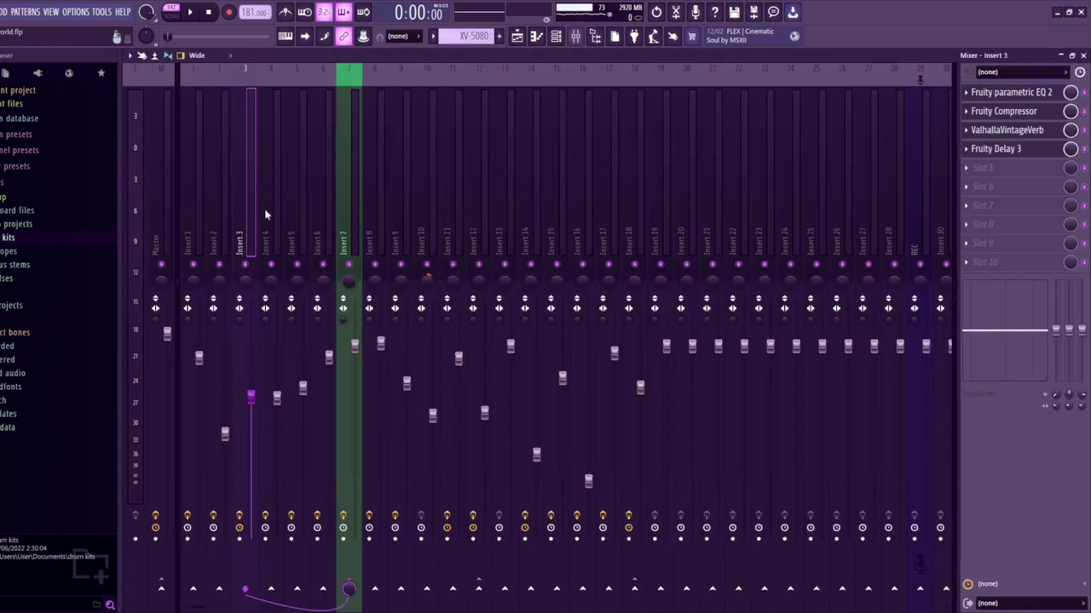
click(1017, 96)
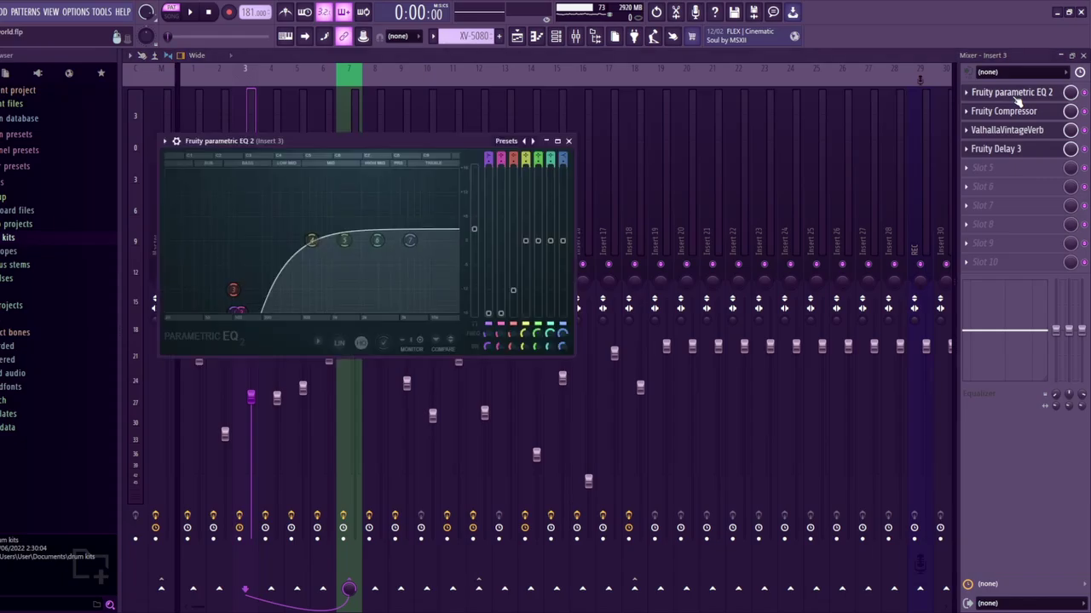
click(1023, 114)
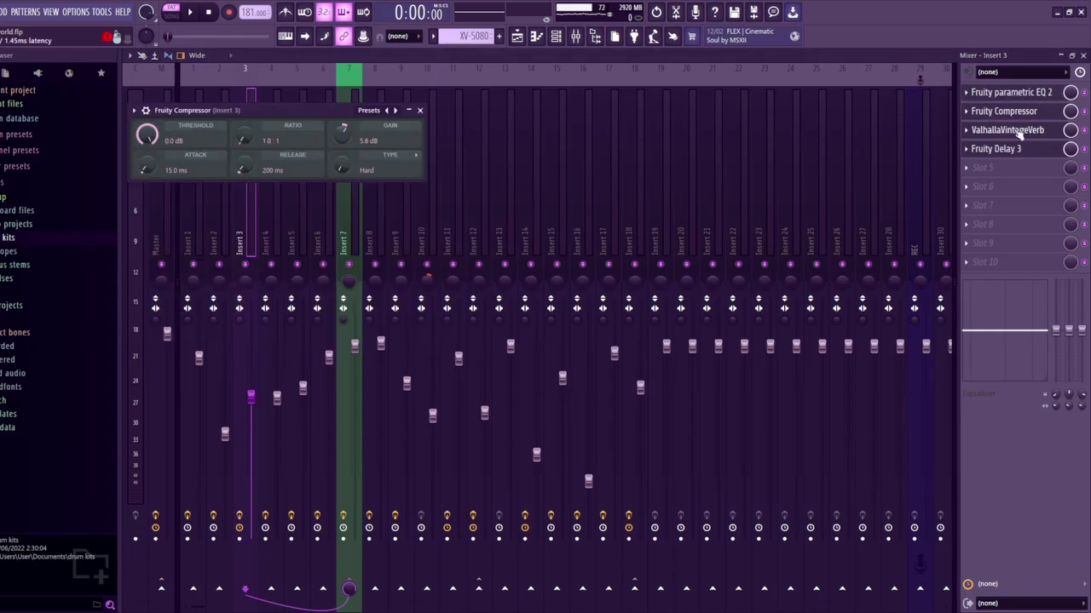
click(1010, 131)
Play the XV-5080 chord pattern in the piano roll and stop it
click(535, 36)
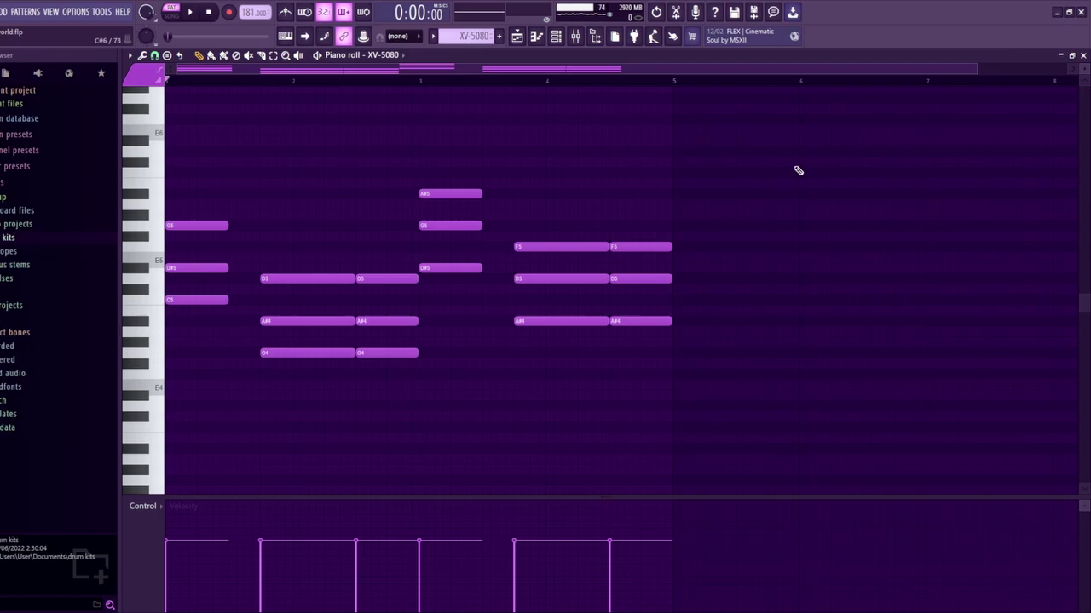
key(space)
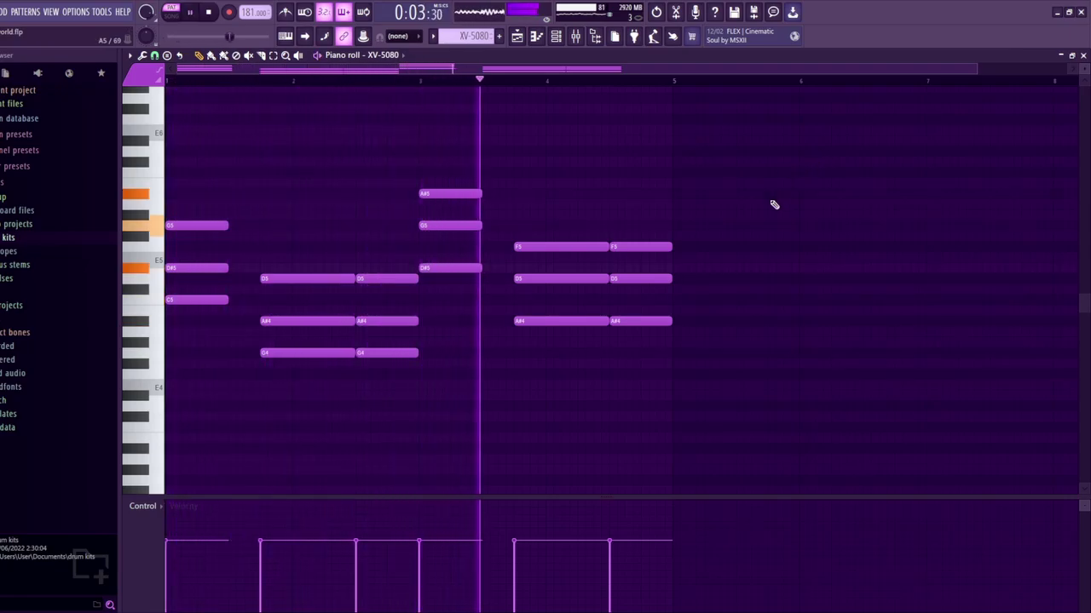
key(space)
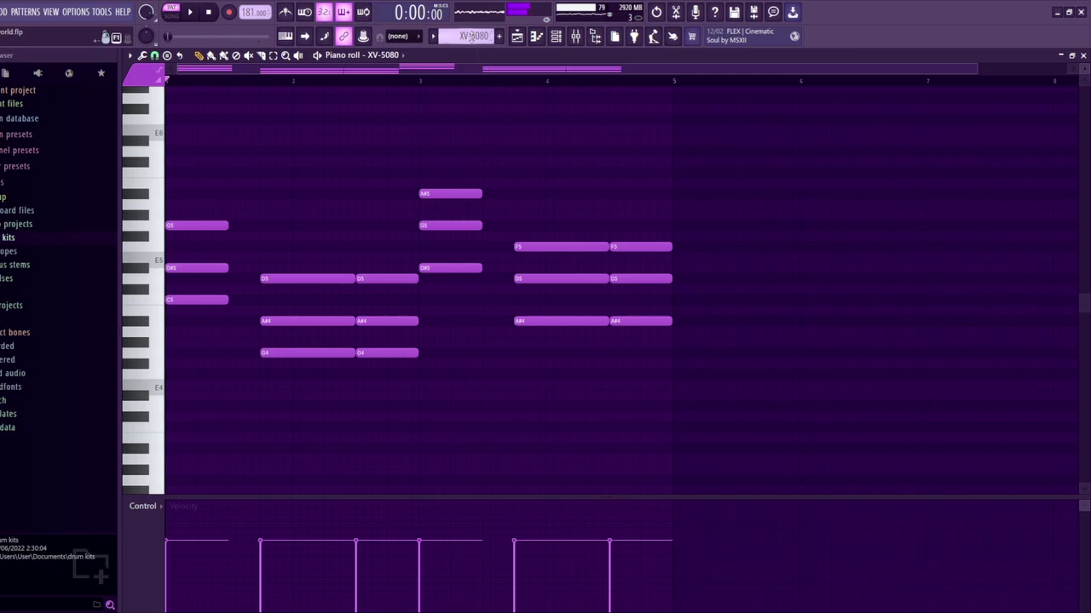
Switch to the Surge XT #2 pattern, show its Magic Music Box patch, and play its melody in the piano roll
scroll(467, 36, down, 1)
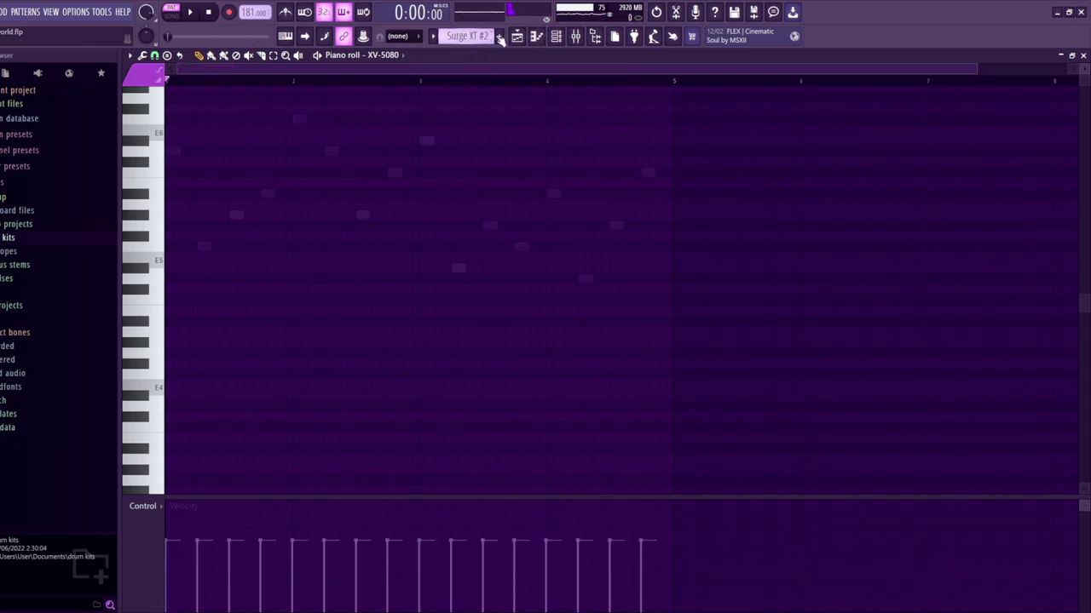
click(556, 35)
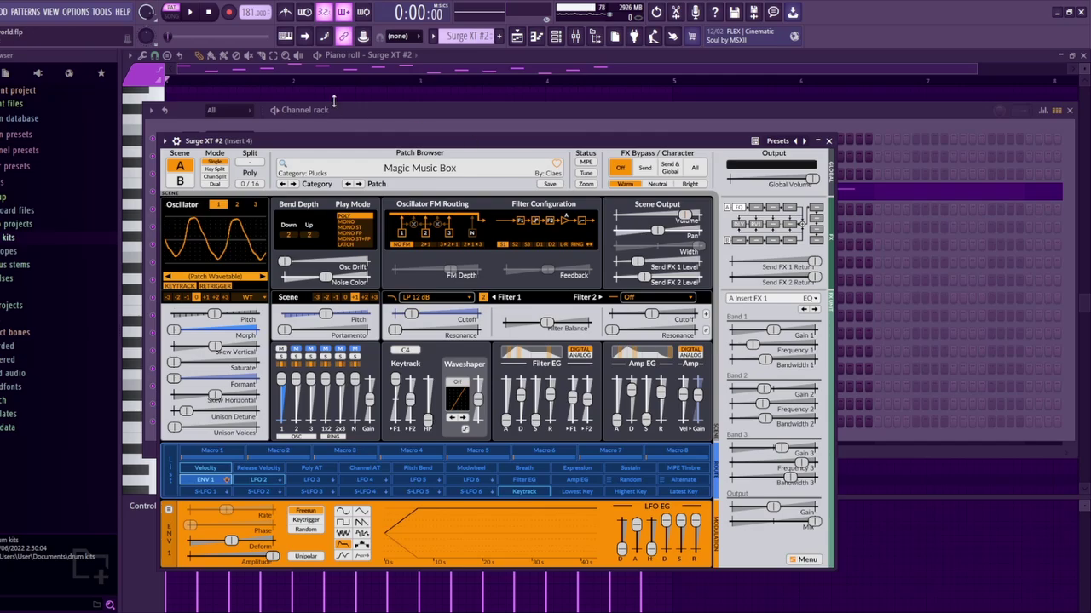
click(349, 95)
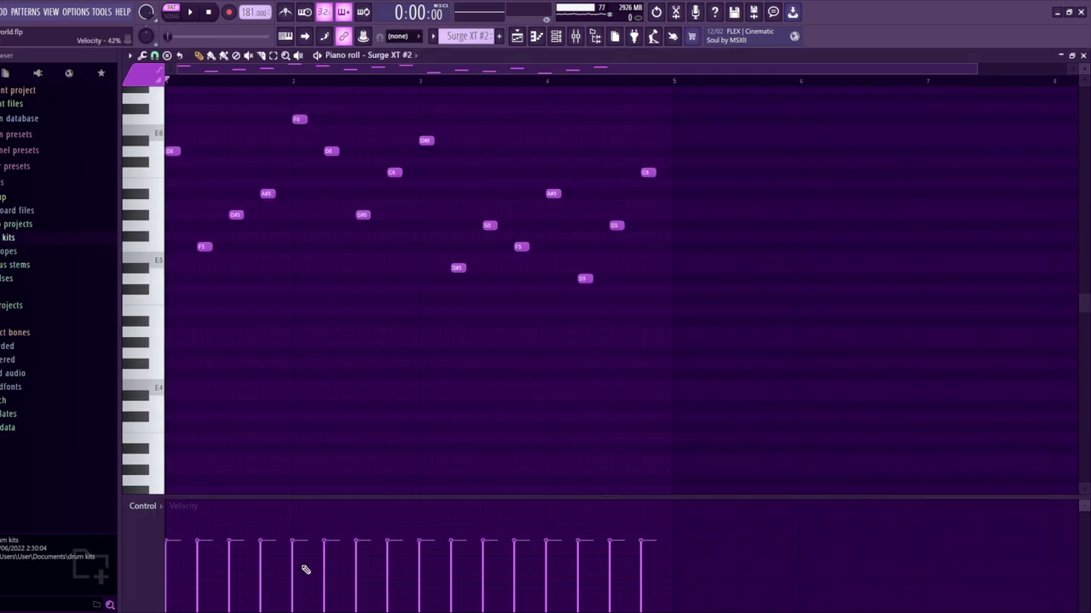
key(space)
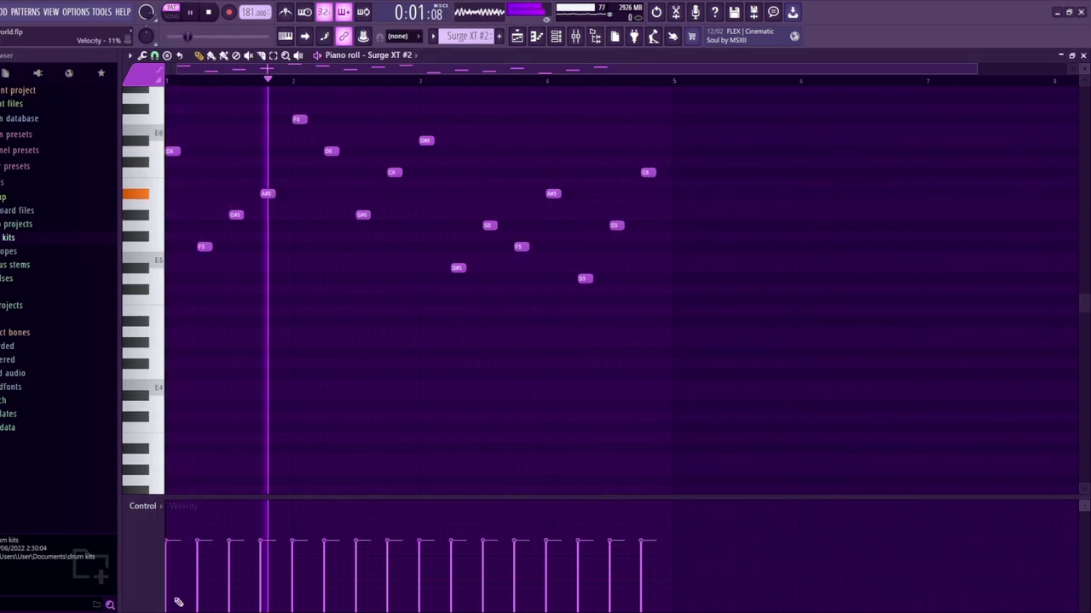
key(space)
Inspect the ValhallaRoom reverb in the effect chain of mixer Insert 4 and return to the piano roll
click(576, 43)
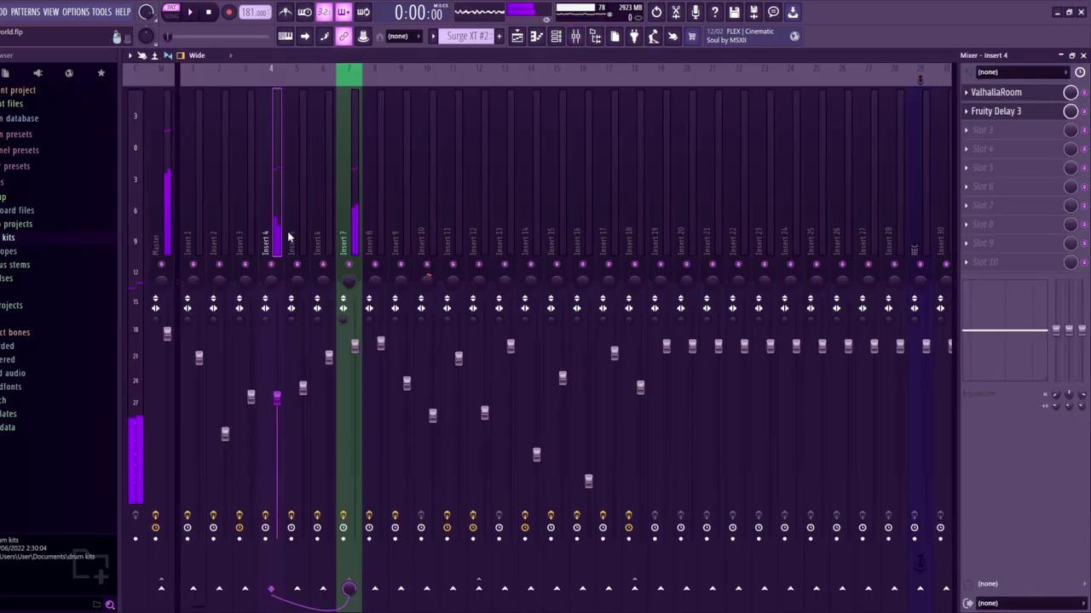
click(1006, 99)
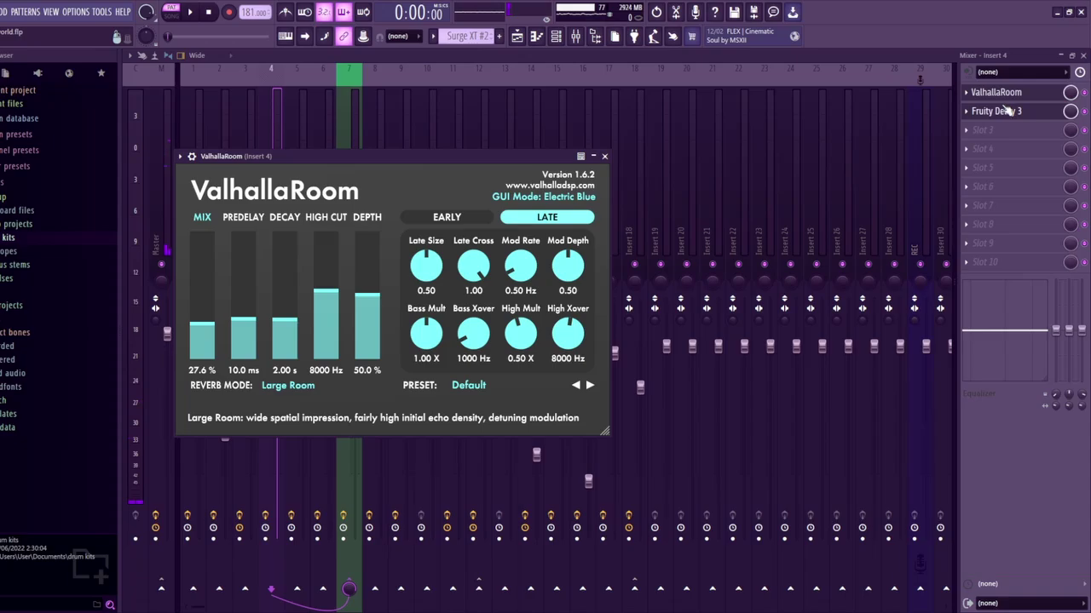
click(536, 36)
Switch to the Purity #2 pattern, show its Thin Angels preset, and play its melody in the piano roll
scroll(468, 36, down, 1)
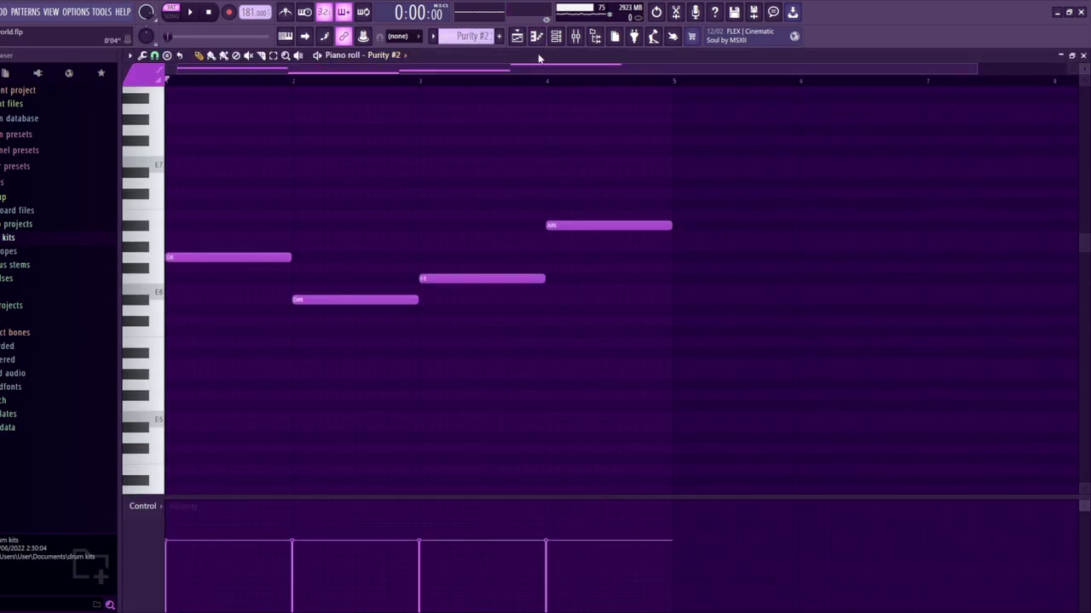
key(F6)
click(224, 212)
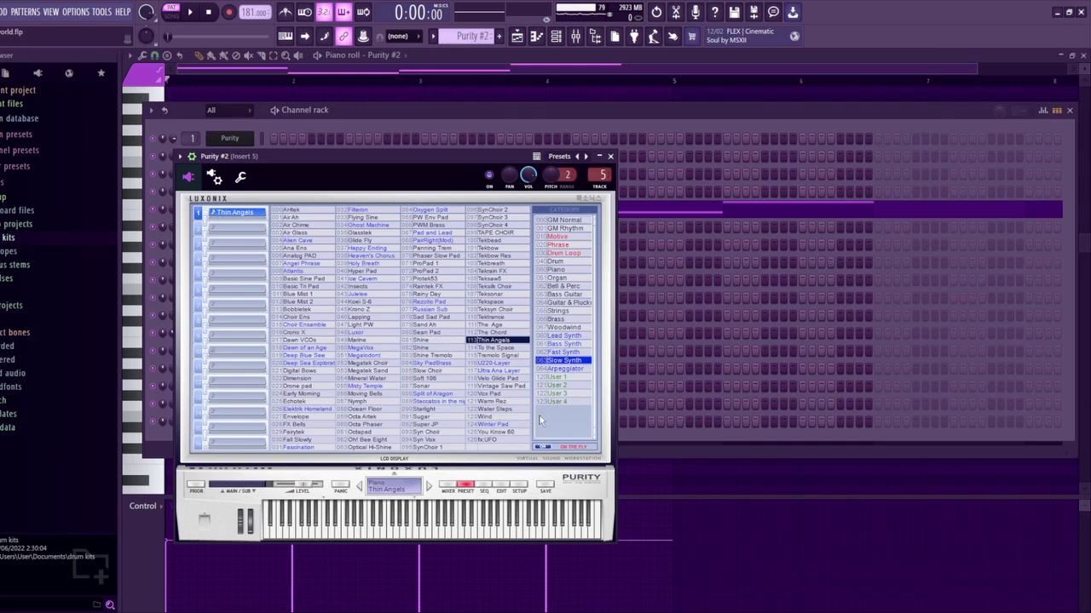
key(F7)
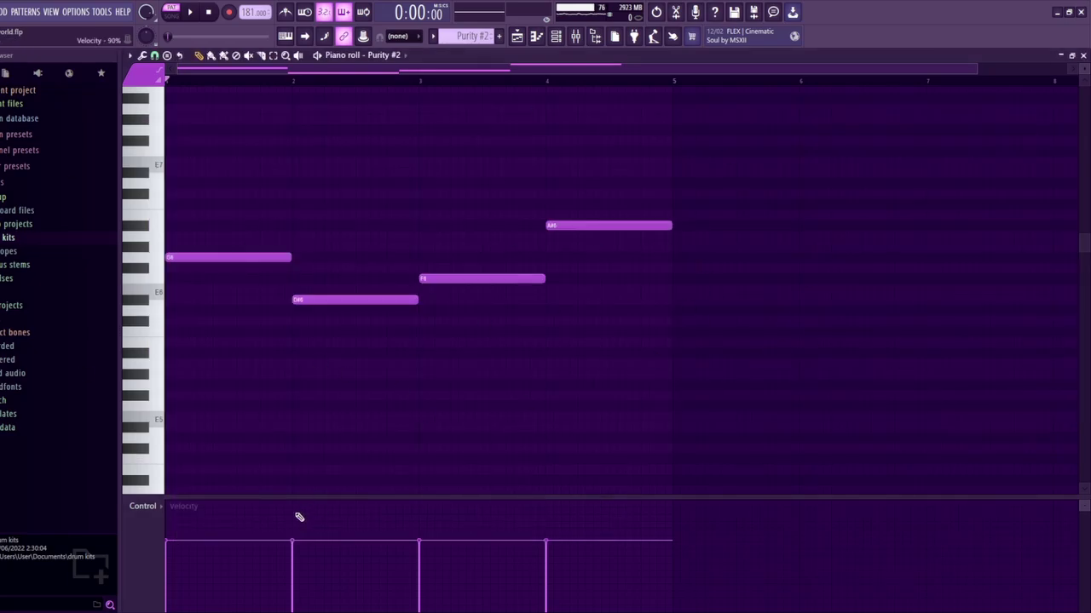
key(space)
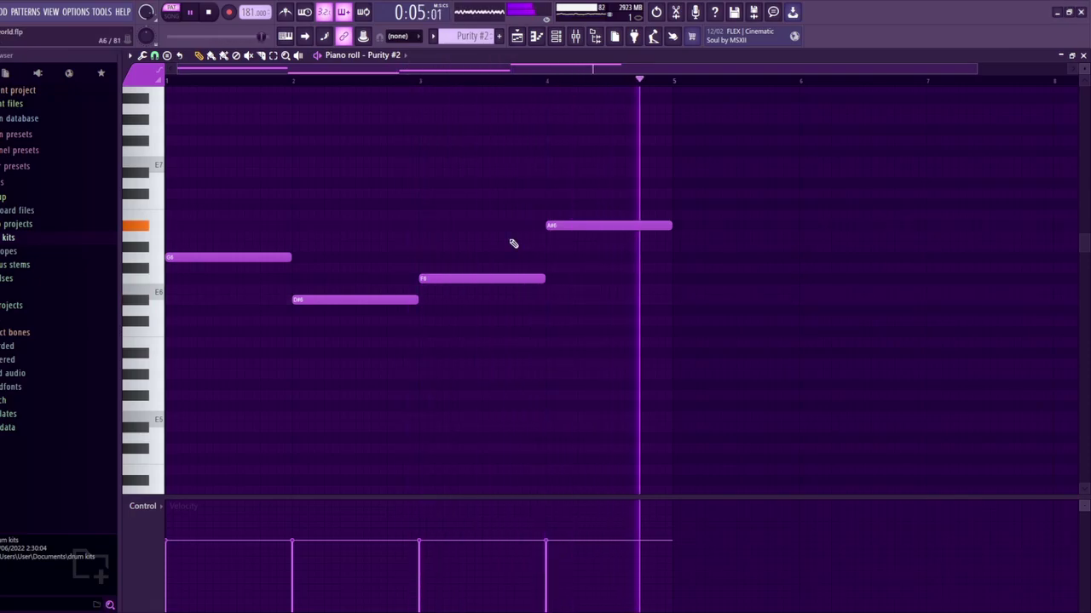
key(space)
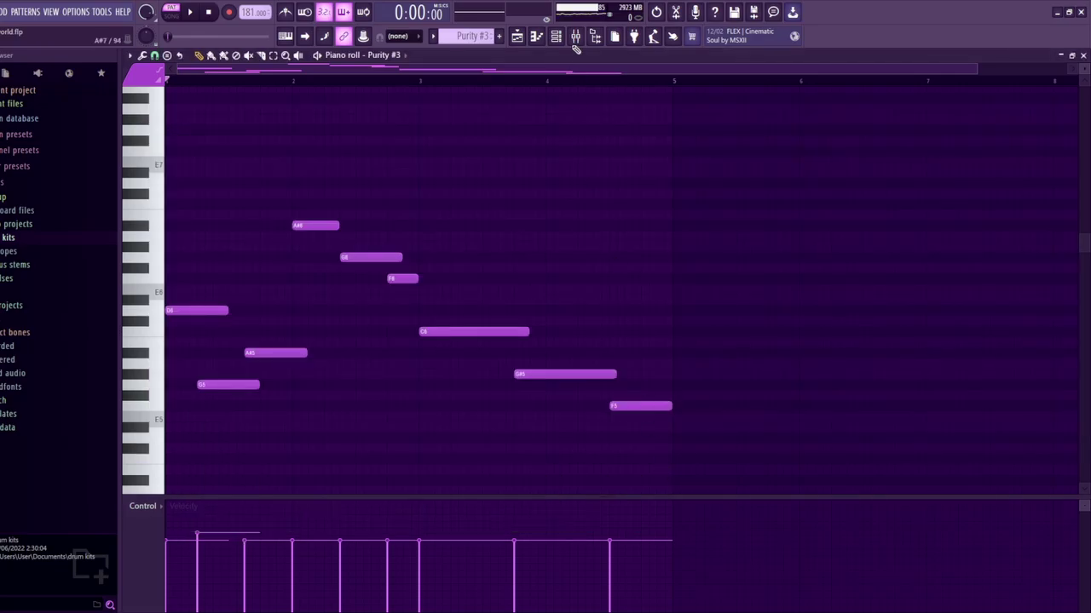
Inspect Fruity parametric EQ 2 on mixer Insert 6 and play the Purity #3 melody in the piano roll
click(557, 38)
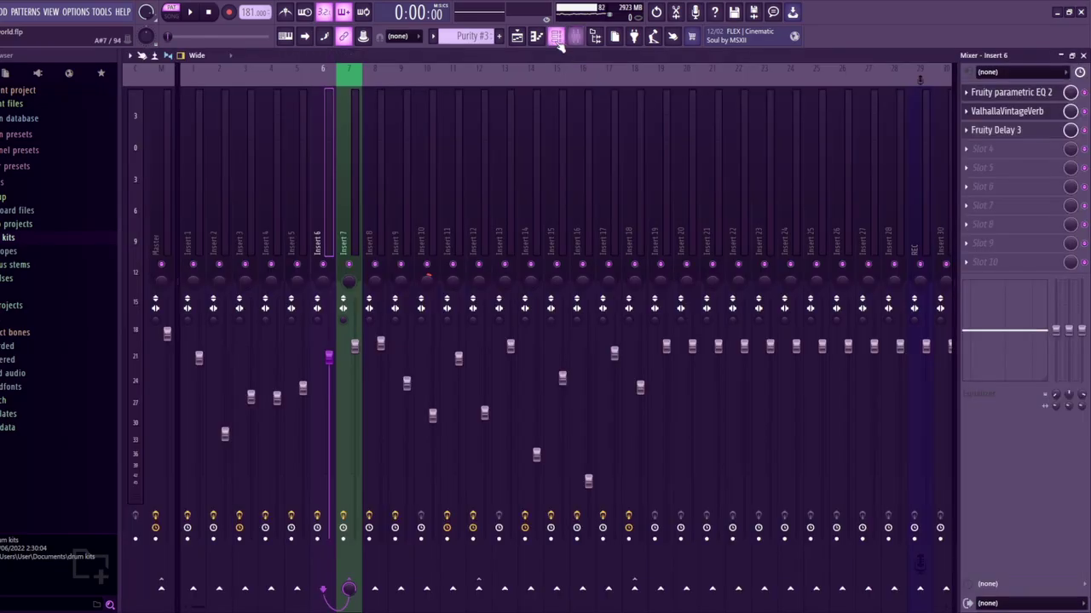
click(1026, 93)
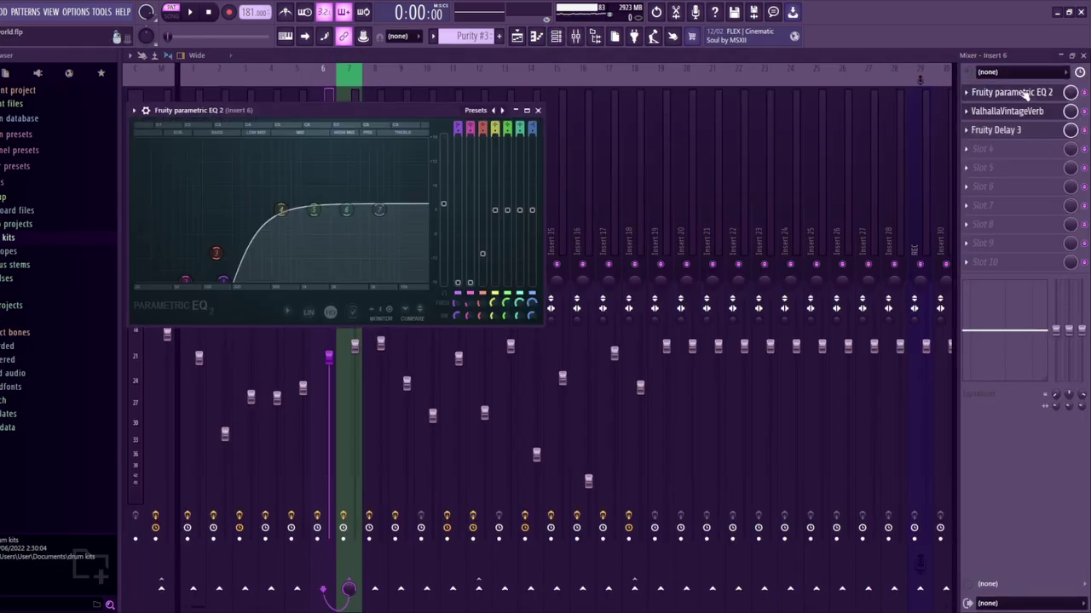
click(537, 36)
key(space)
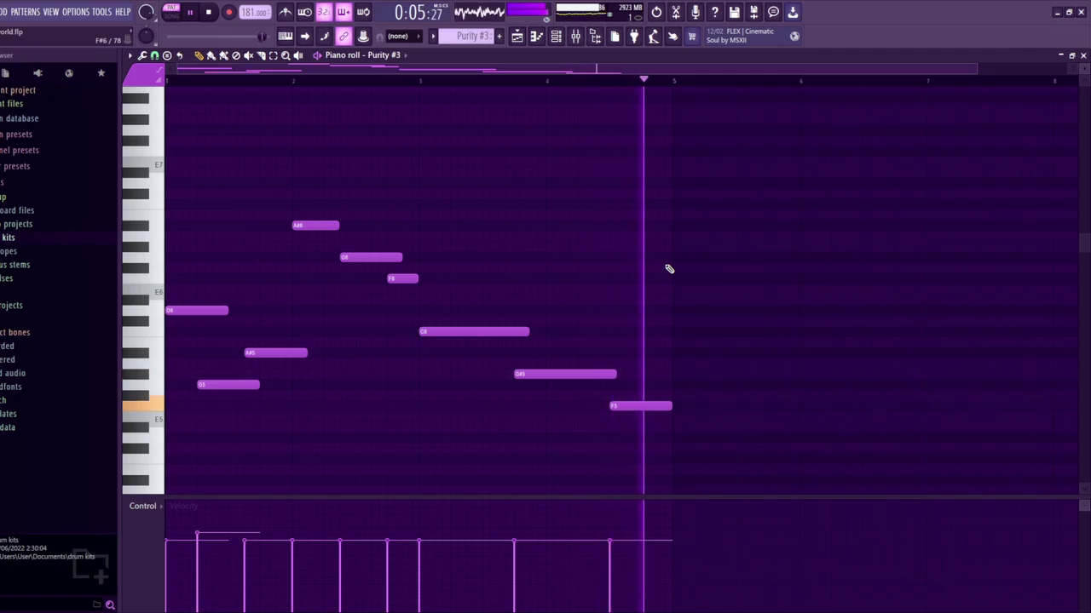
key(space)
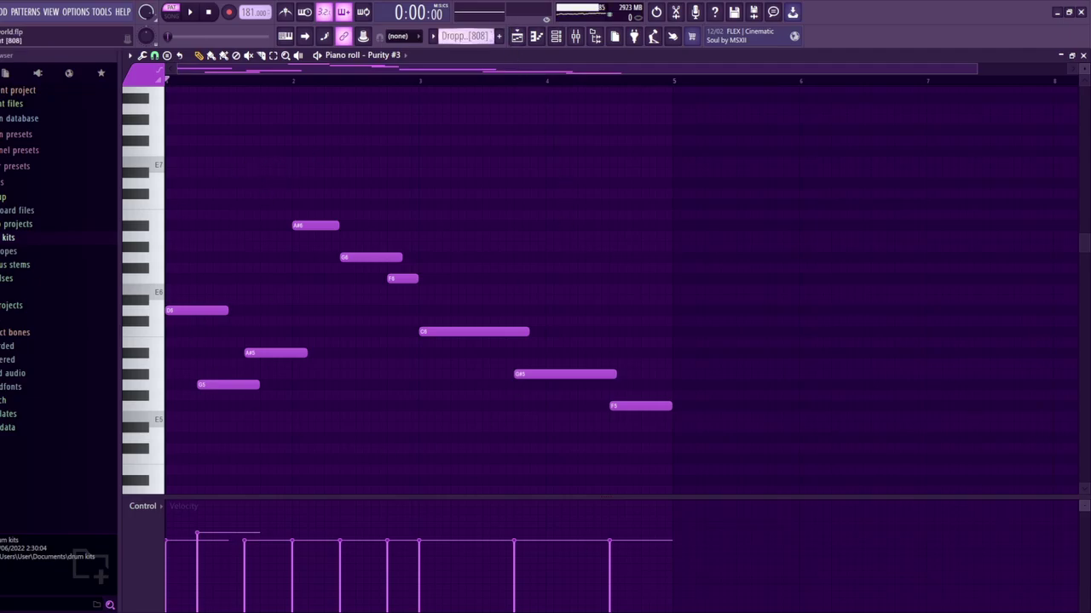
Switch to the Dropped Out [808] pattern and examine where the drums and audio clips sit in the full playlist arrangement
scroll(469, 36, down, 1)
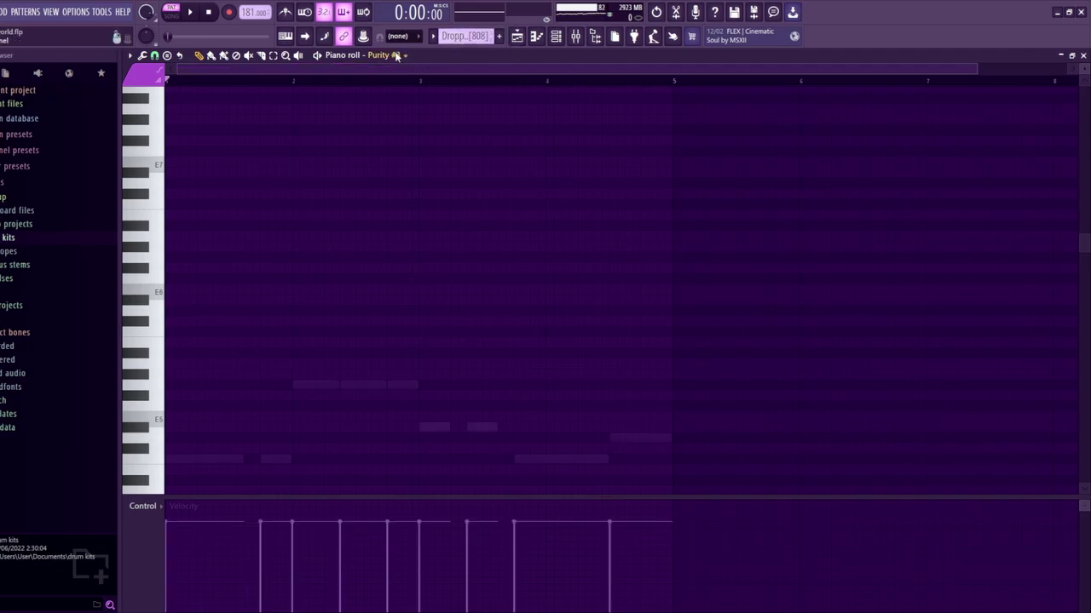
click(516, 36)
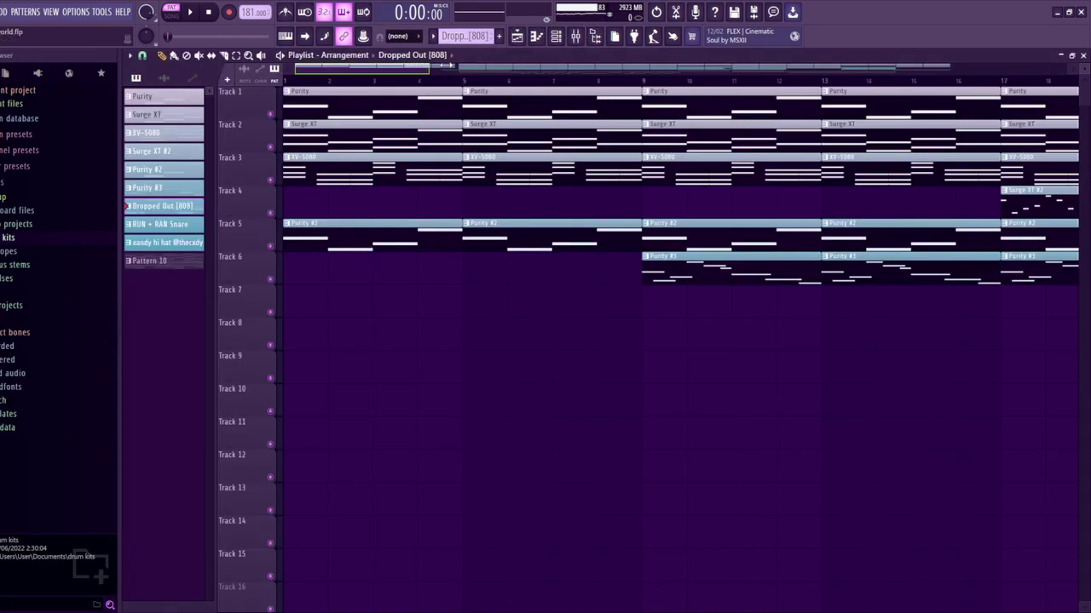
drag(418, 68, 946, 68)
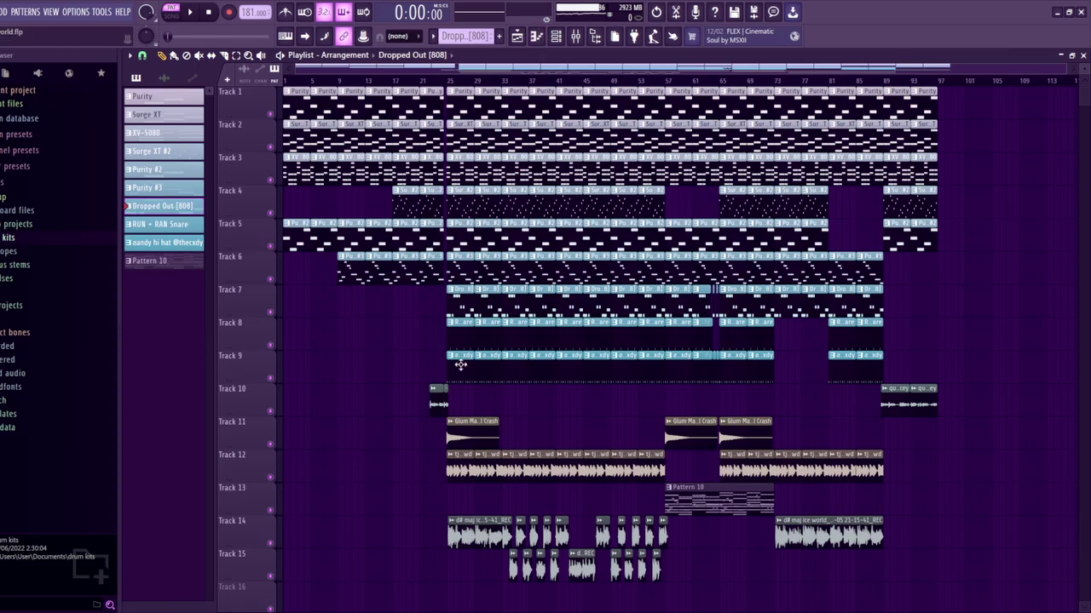
scroll(466, 238, up, 5)
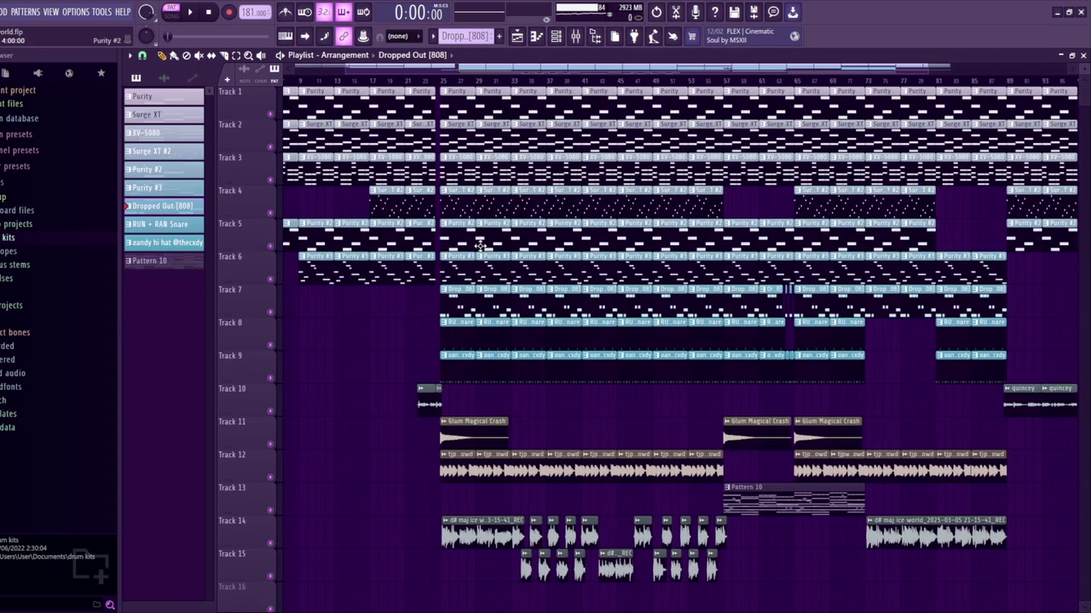
Open the Dropped Out [808] channel's notes in the piano roll and play the bass line
click(557, 36)
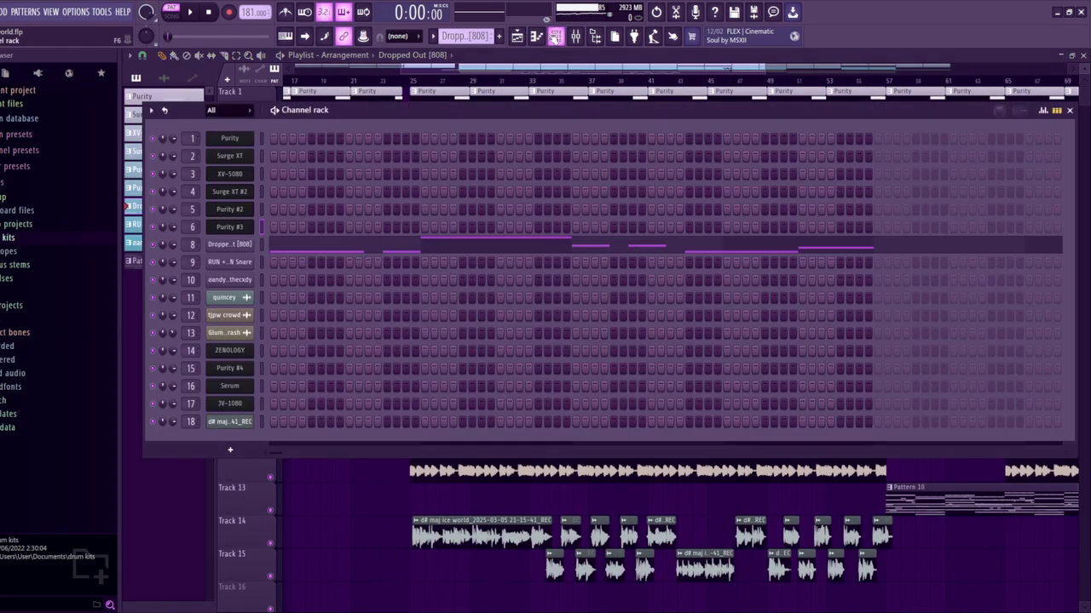
click(278, 244)
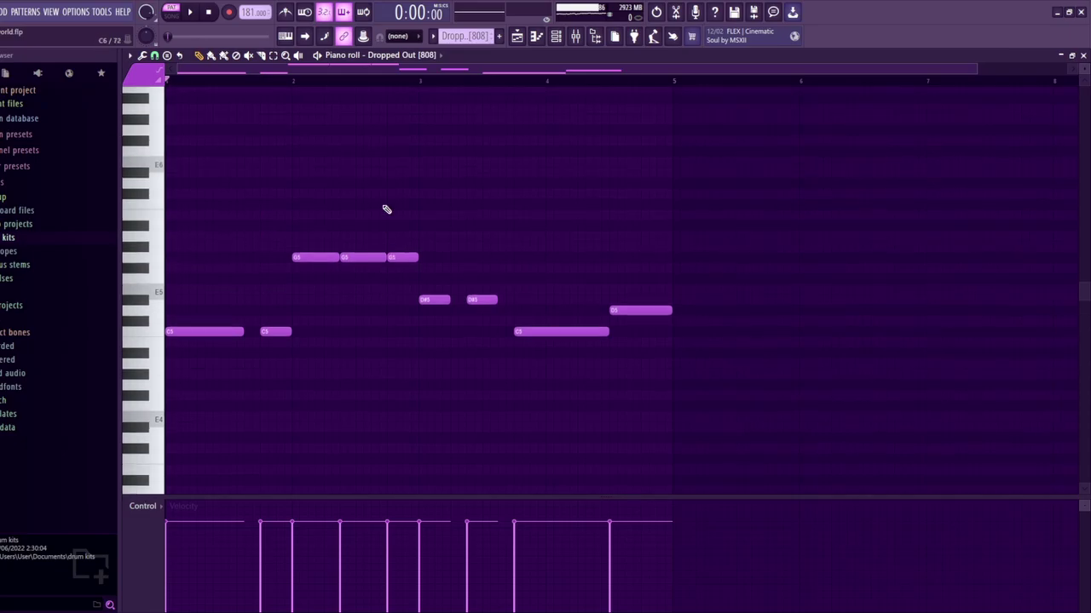
key(space)
Inspect Fruity parametric EQ 2 on mixer Insert 8 while the 808 plays, return to the piano roll and stop playback
click(575, 38)
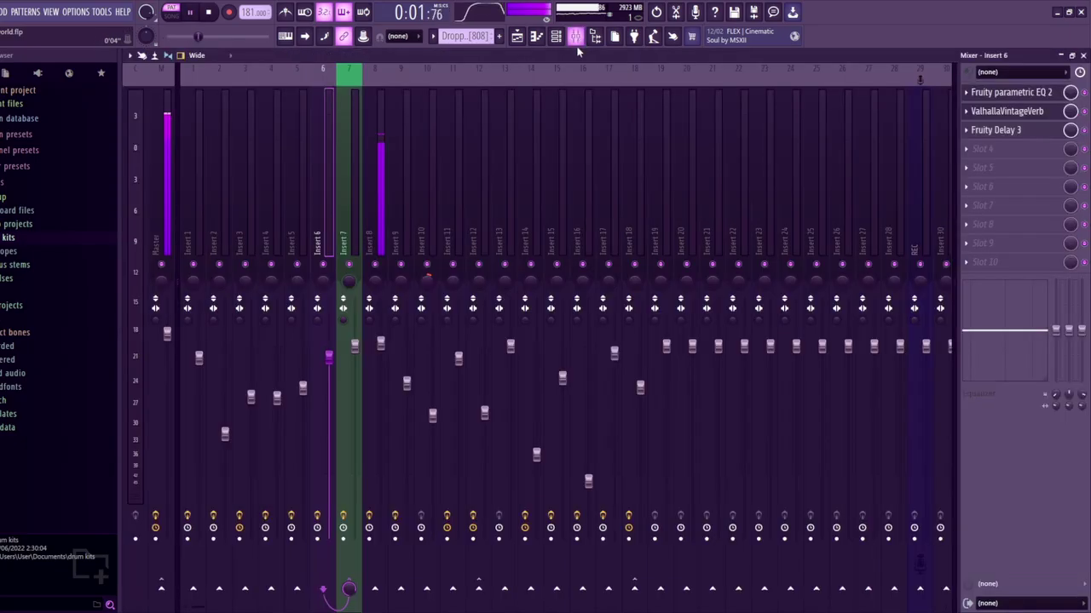
key(space)
click(385, 182)
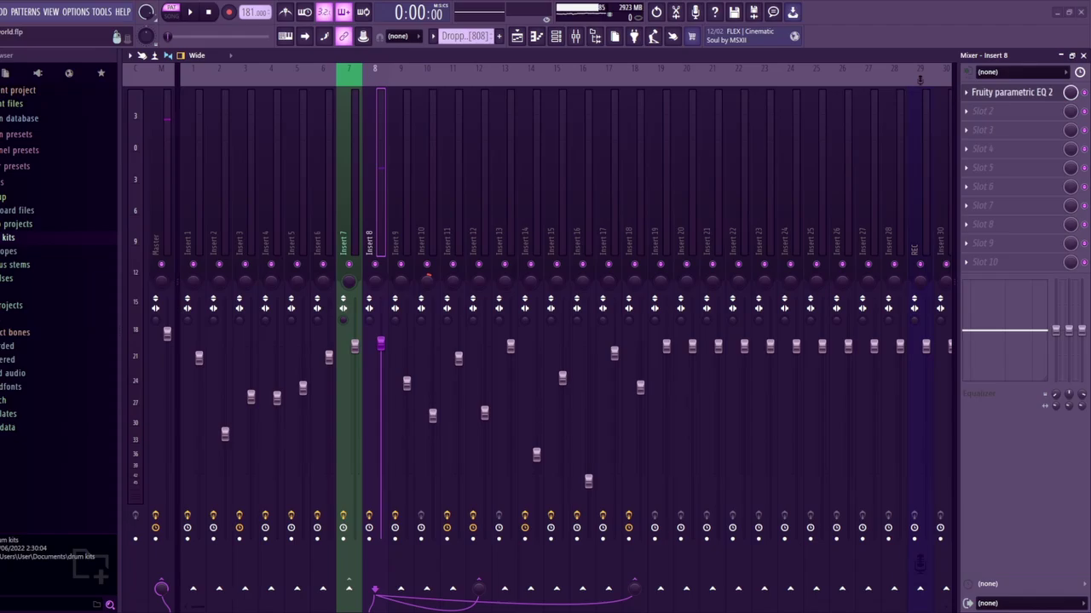
key(space)
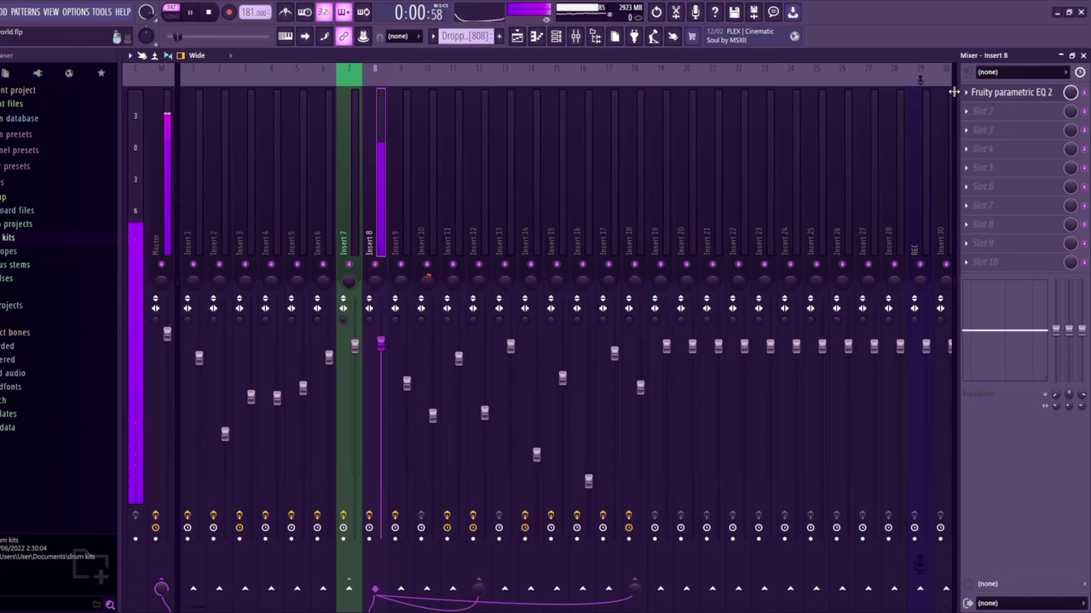
click(994, 93)
click(571, 137)
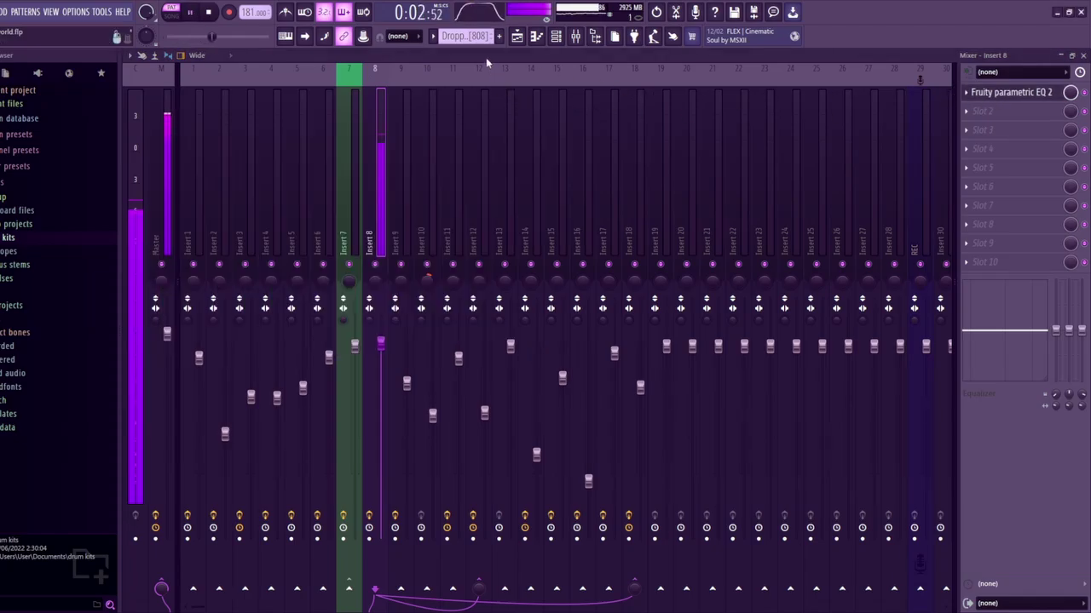
click(536, 37)
key(space)
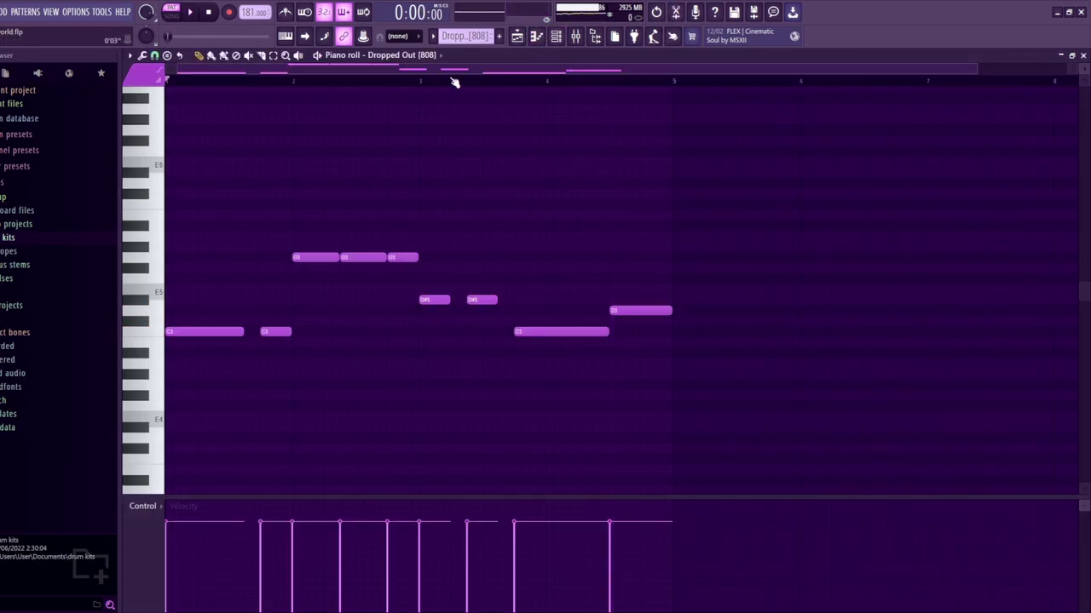
Switch to the RUN + RAN Snare pattern, play it, and show the effects on mixer Insert 9
key(KP_Add)
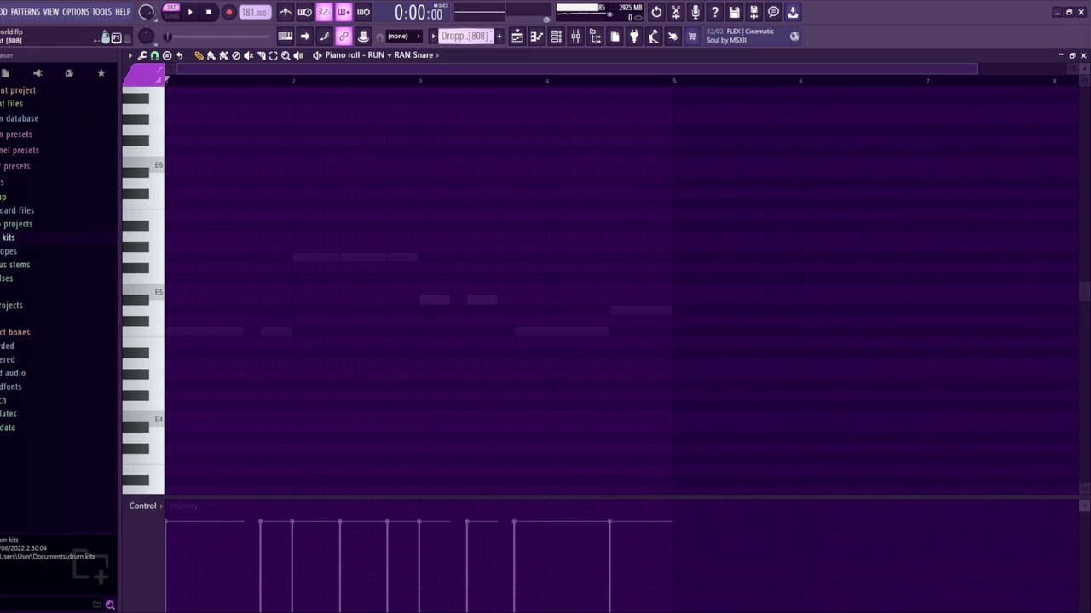
key(space)
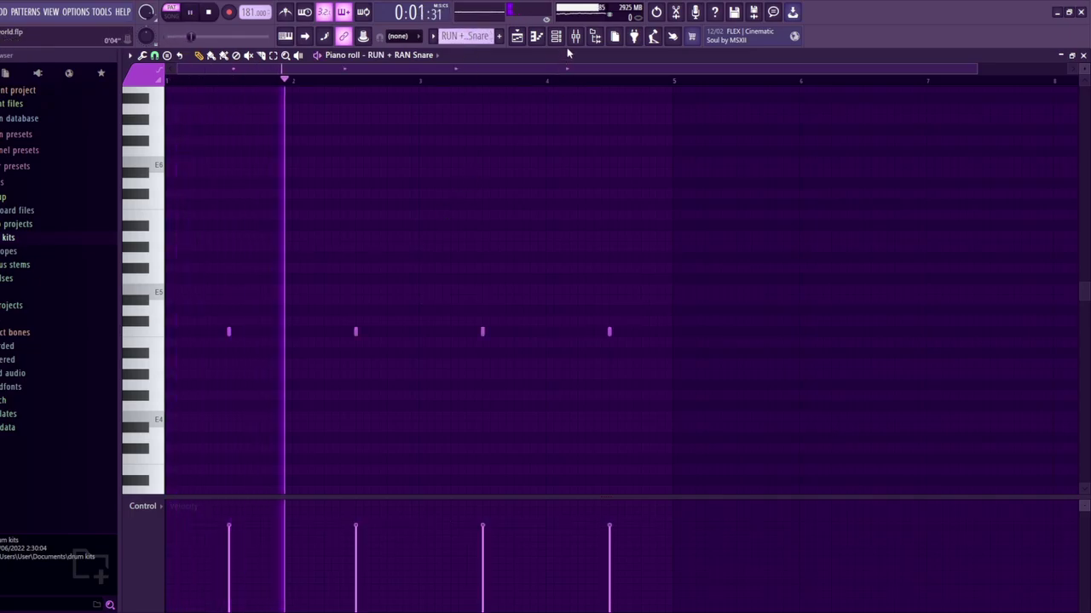
key(space)
key(F7)
click(406, 237)
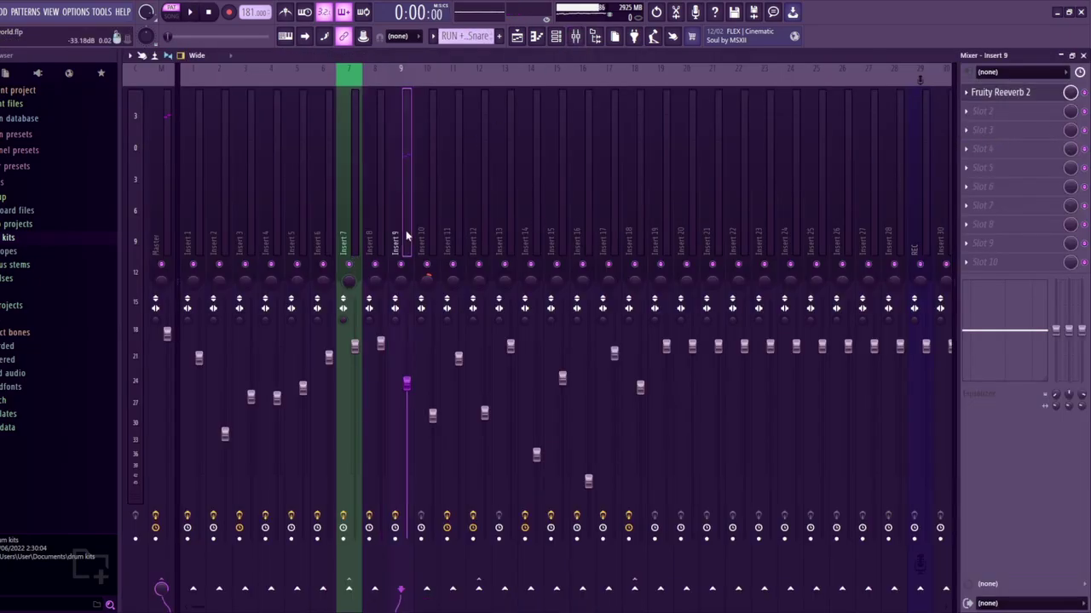
Switch to the zandy hi hat pattern, play it in the piano roll, and check its signal in the mixer
click(535, 37)
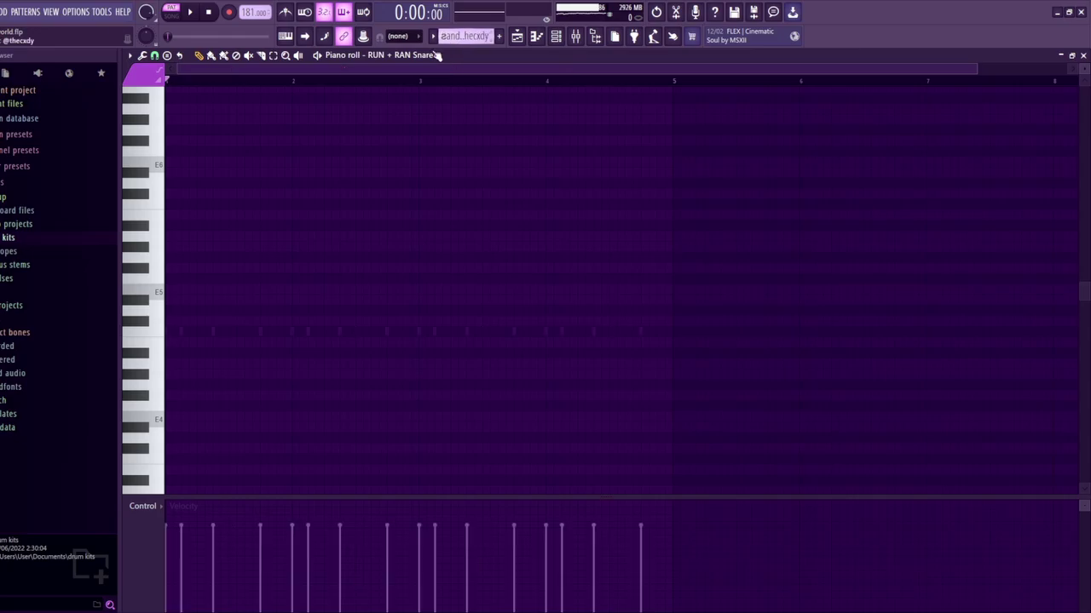
key(Down)
key(space)
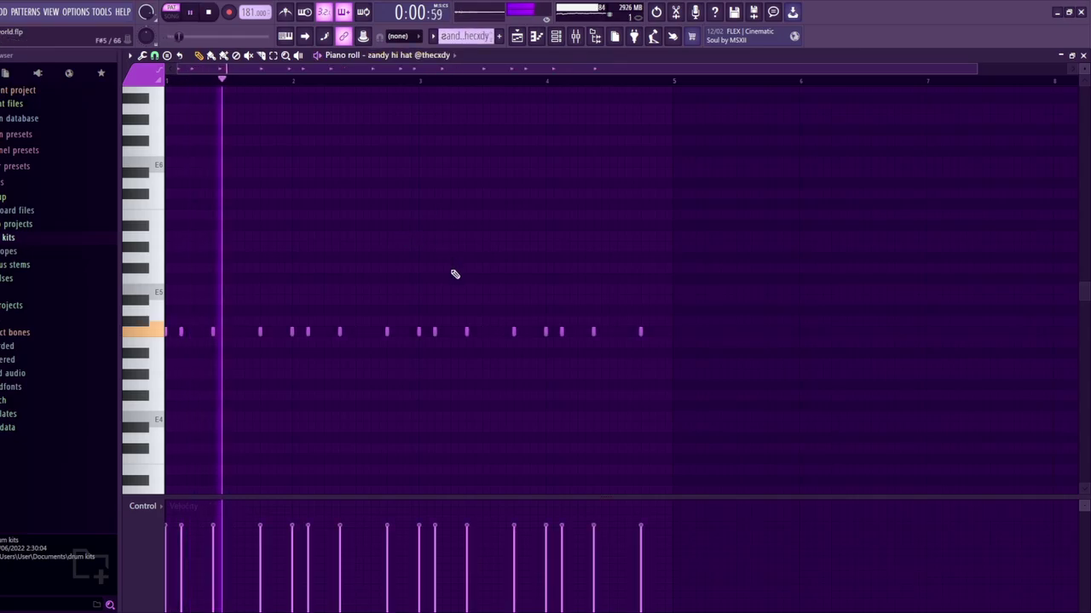
key(F9)
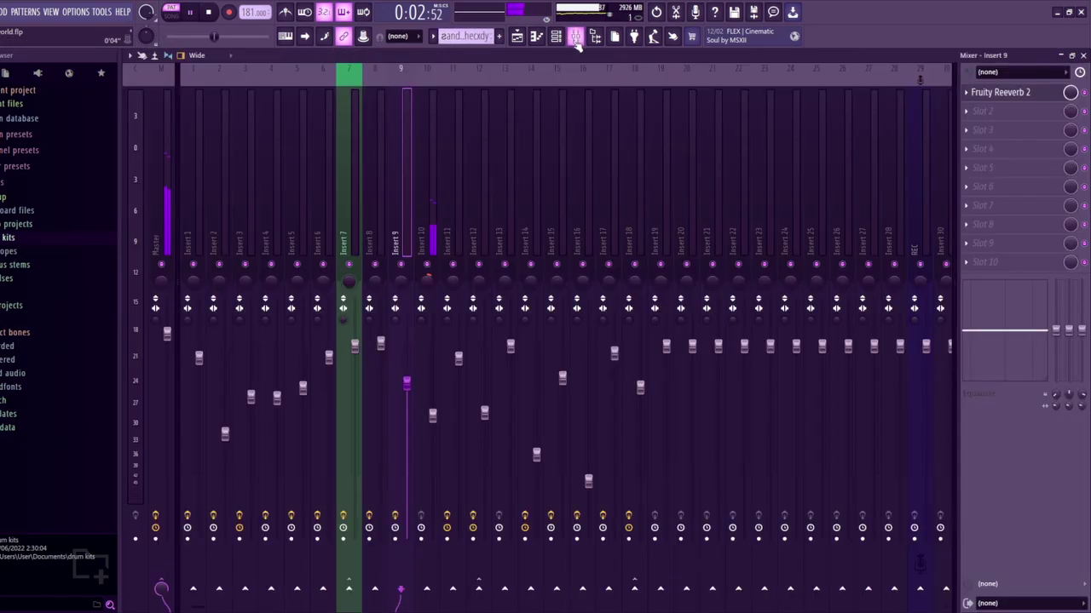
key(space)
Isolate Tracks 7 to 9 in the playlist and play the 808, snare and hi-hat together from bar 25
click(517, 36)
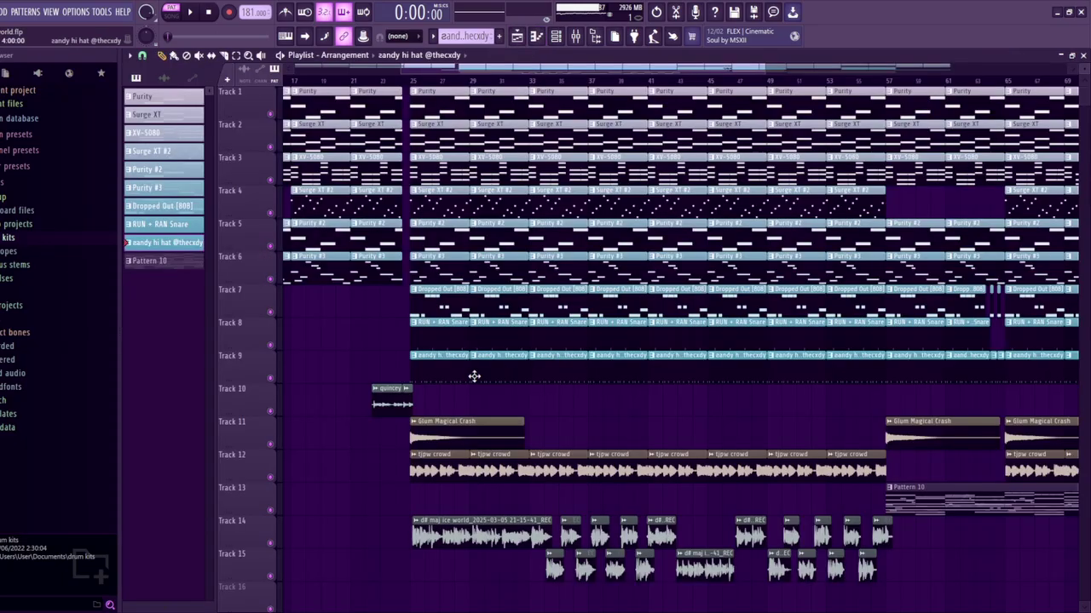
drag(270, 313, 270, 379)
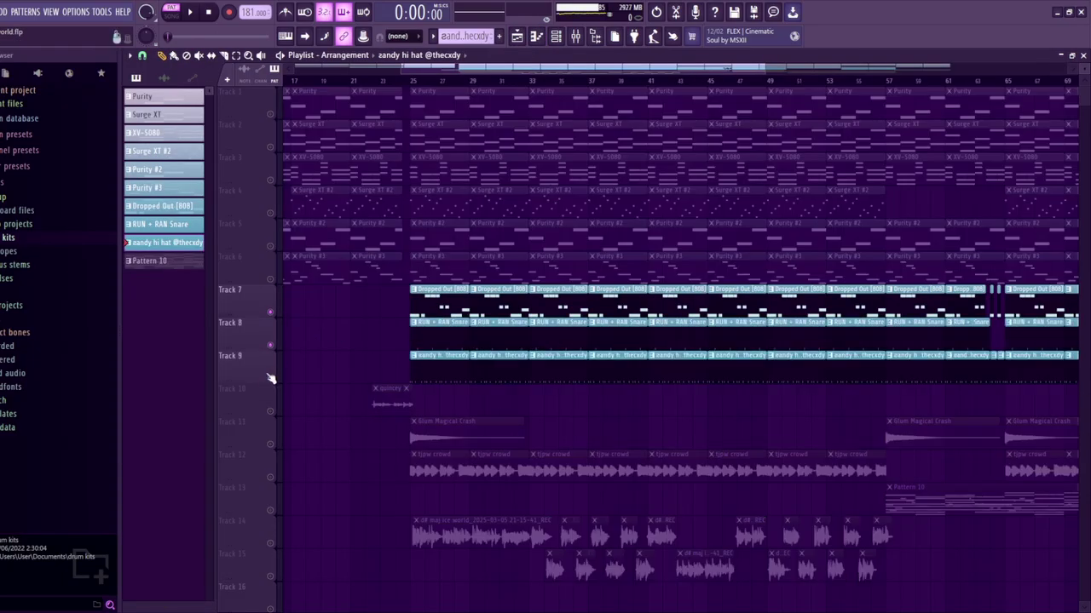
click(410, 81)
key(space)
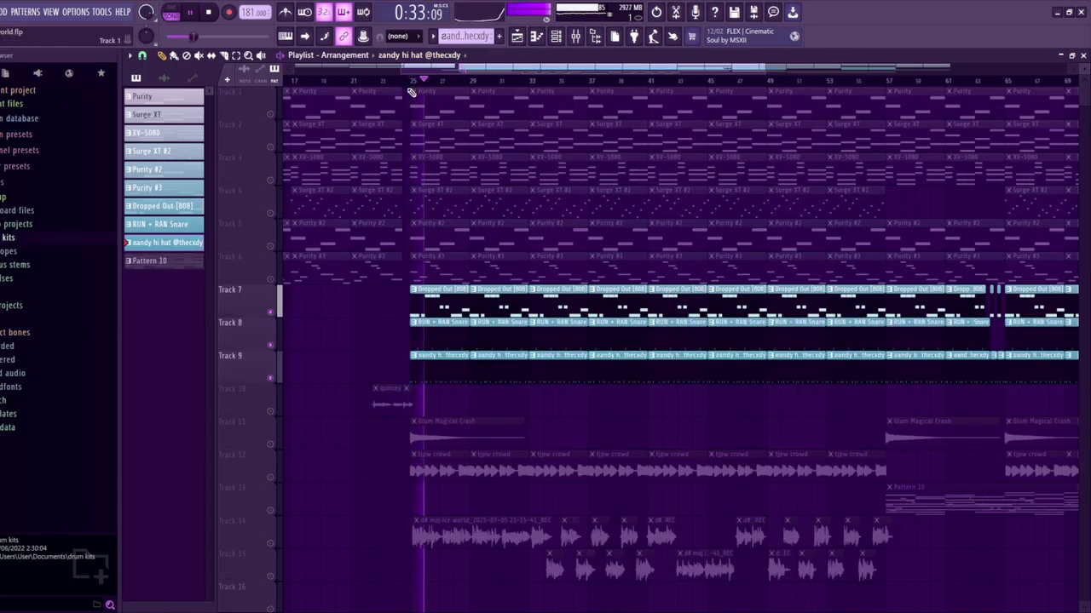
key(space)
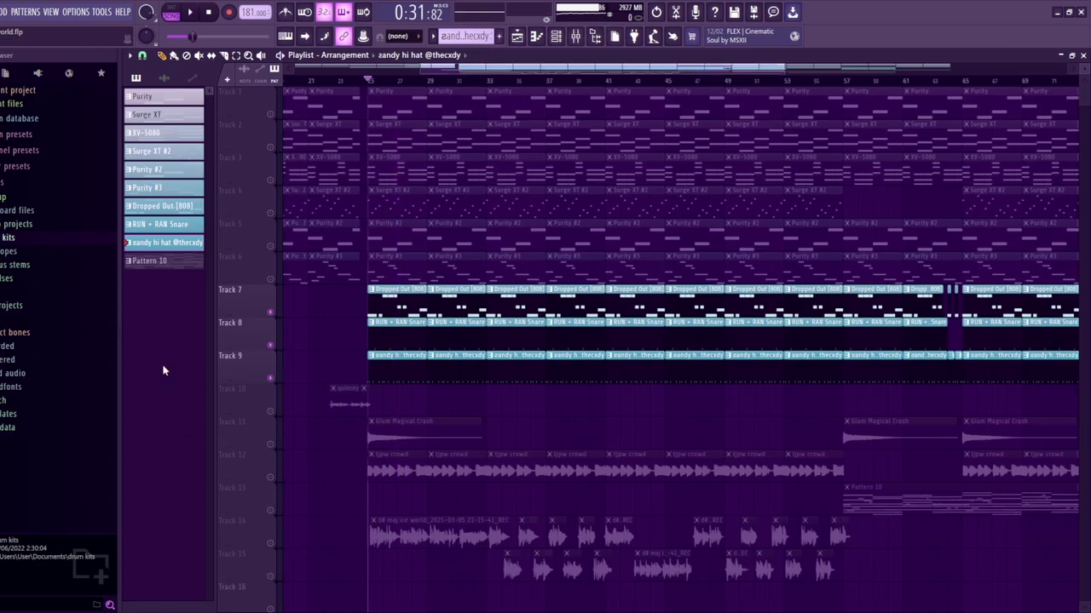
Isolate melody Tracks 1 to 6 in the playlist and play them together from bar 25
right_click(271, 279)
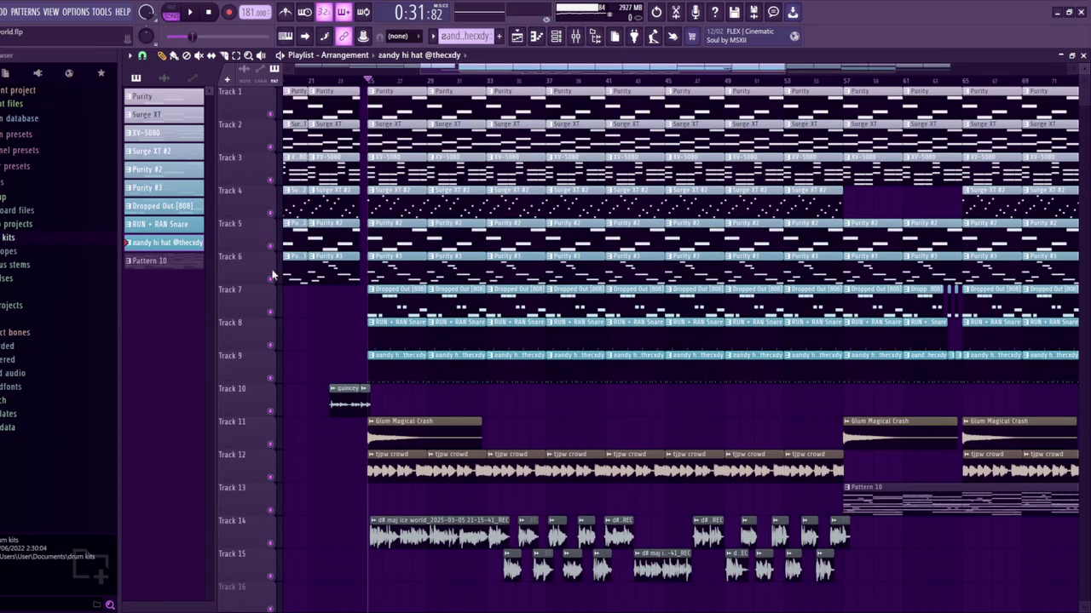
right_click(271, 246)
click(270, 213)
click(270, 179)
click(270, 147)
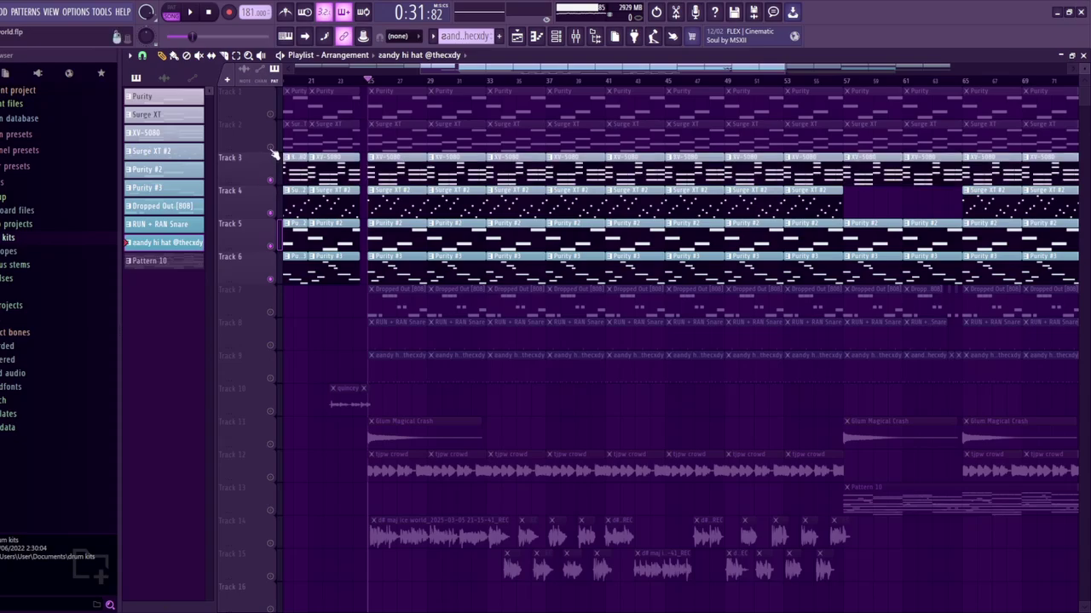
click(270, 114)
click(270, 80)
key(space)
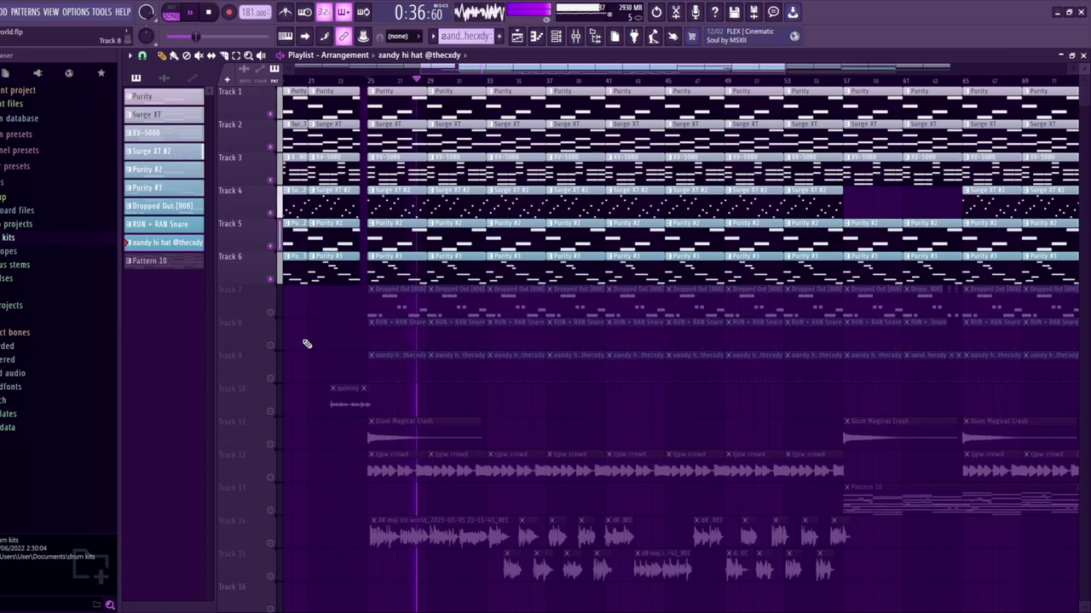
key(space)
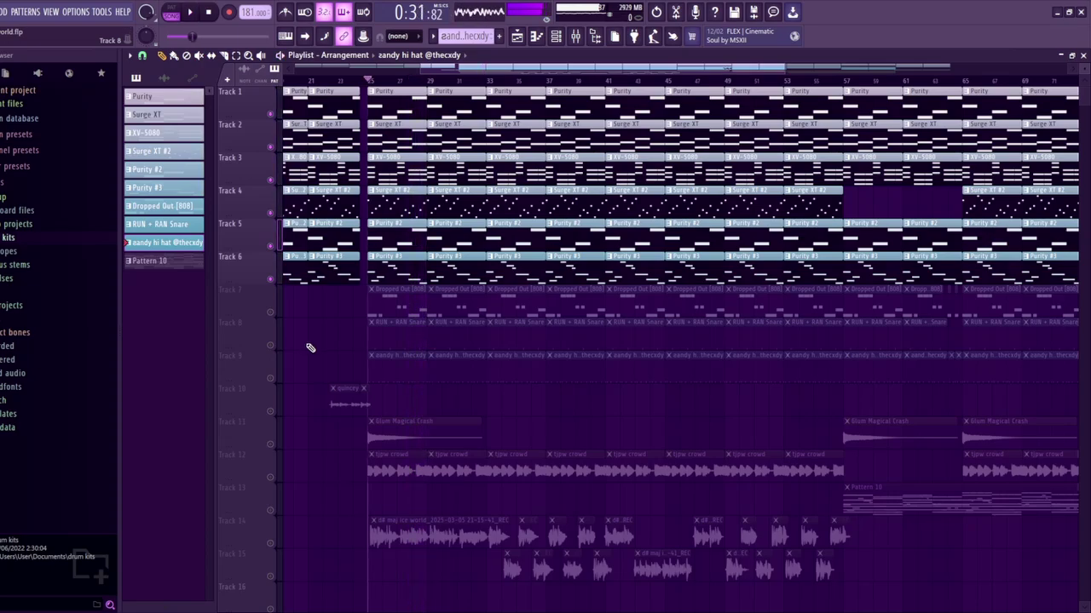
Unmute all tracks, solo Track 10, and play the quincey audio clip from bar 22
click(270, 279)
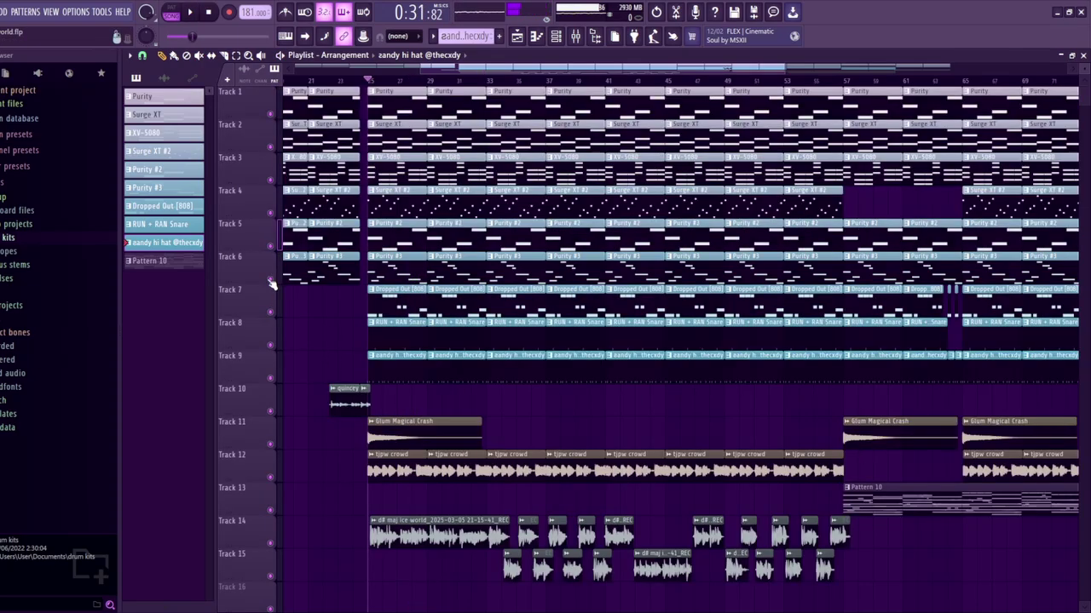
click(336, 78)
right_click(270, 411)
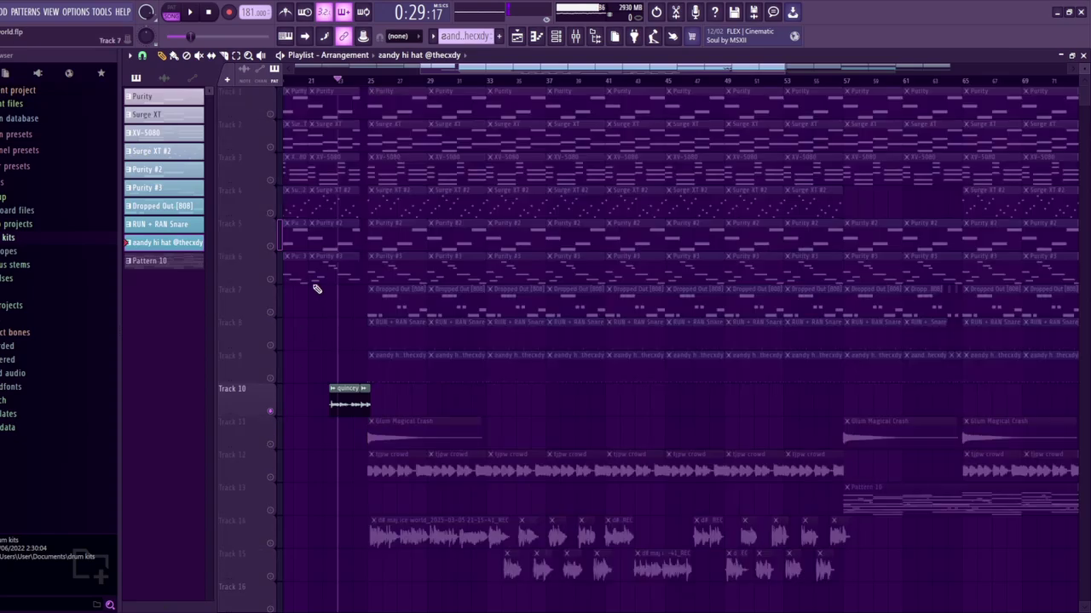
click(323, 80)
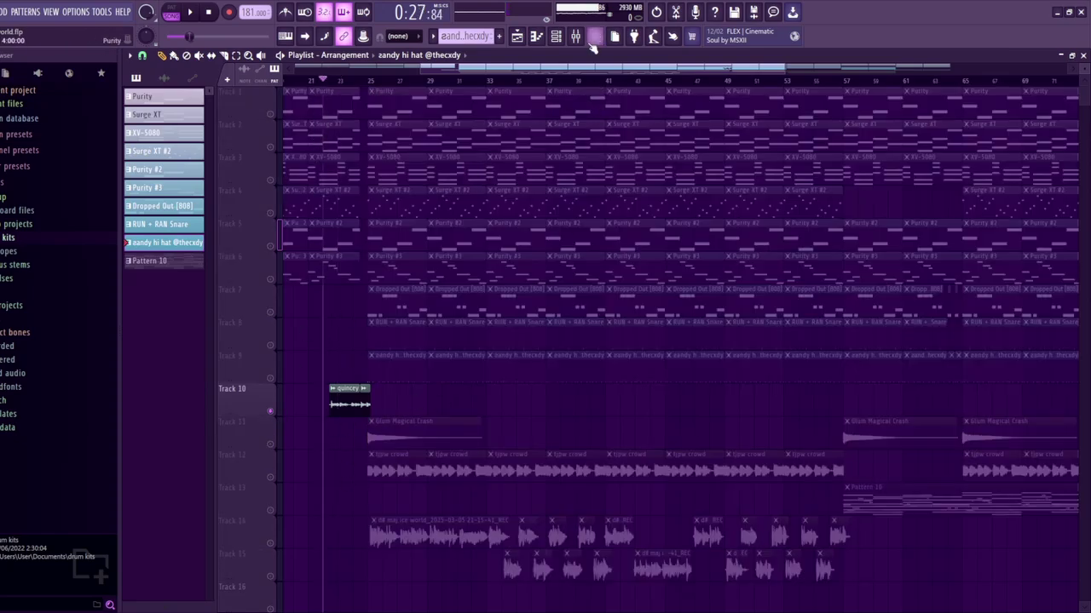
click(594, 46)
key(F9)
key(space)
scroll(320, 400, up, 4)
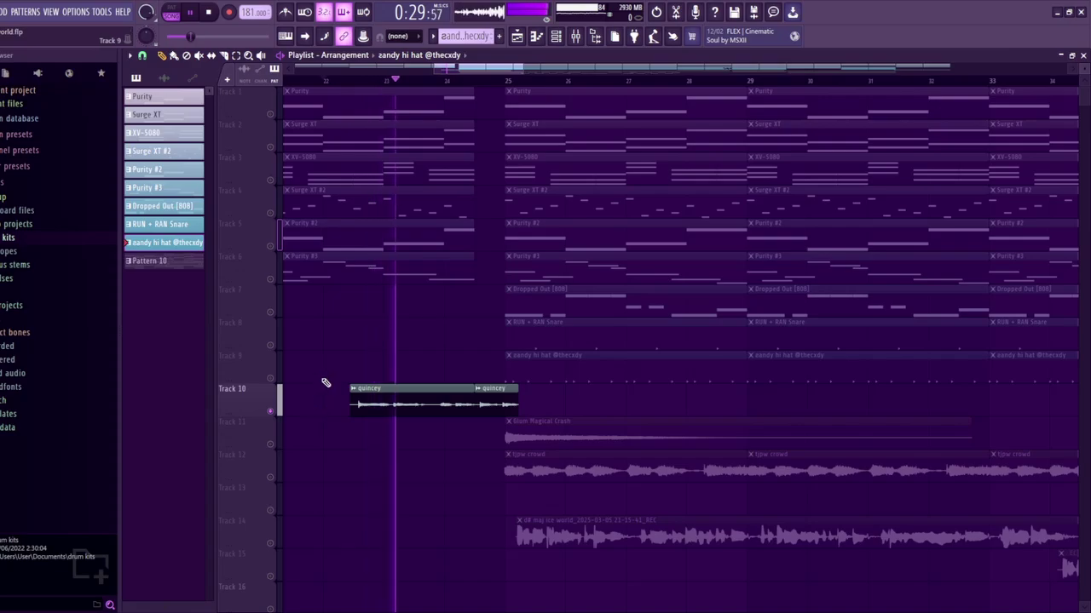
key(space)
Show the effect chain of mixer Insert 11 and replay the quincey clip in the playlist
click(575, 35)
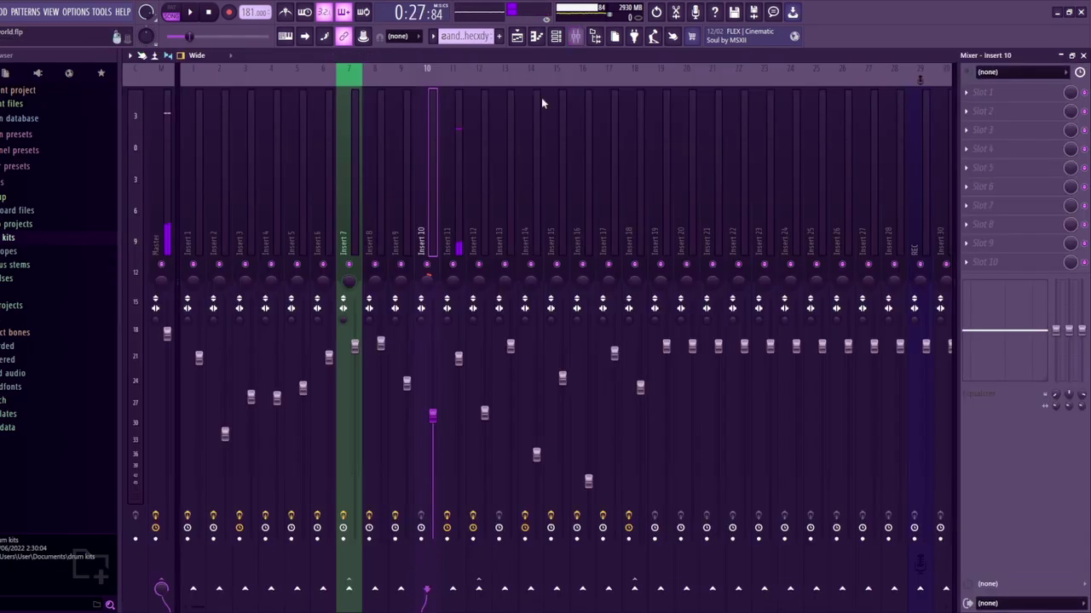
click(449, 193)
key(space)
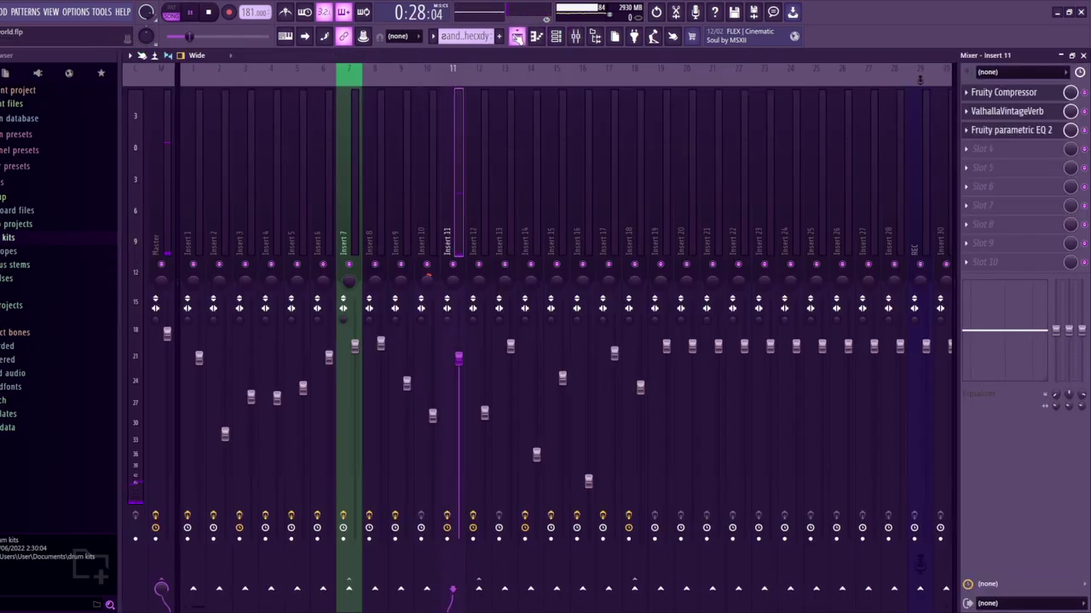
key(F9)
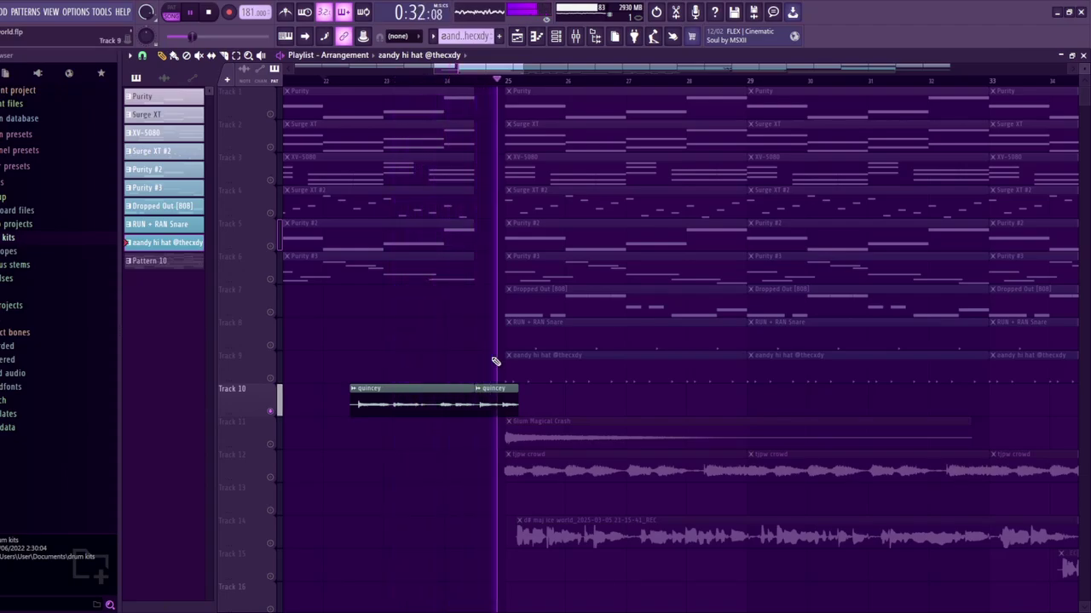
key(space)
Delete the second quincey clip on Track 10, extend the first one to about mid-bar 25, and play from bar 24
right_click(481, 408)
drag(474, 408, 535, 412)
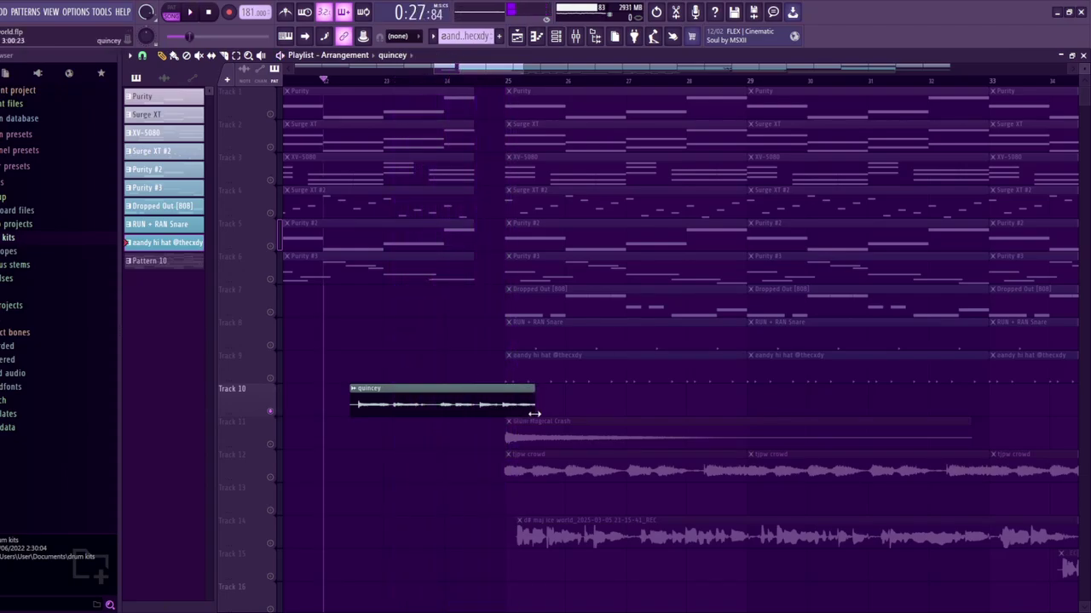
click(448, 80)
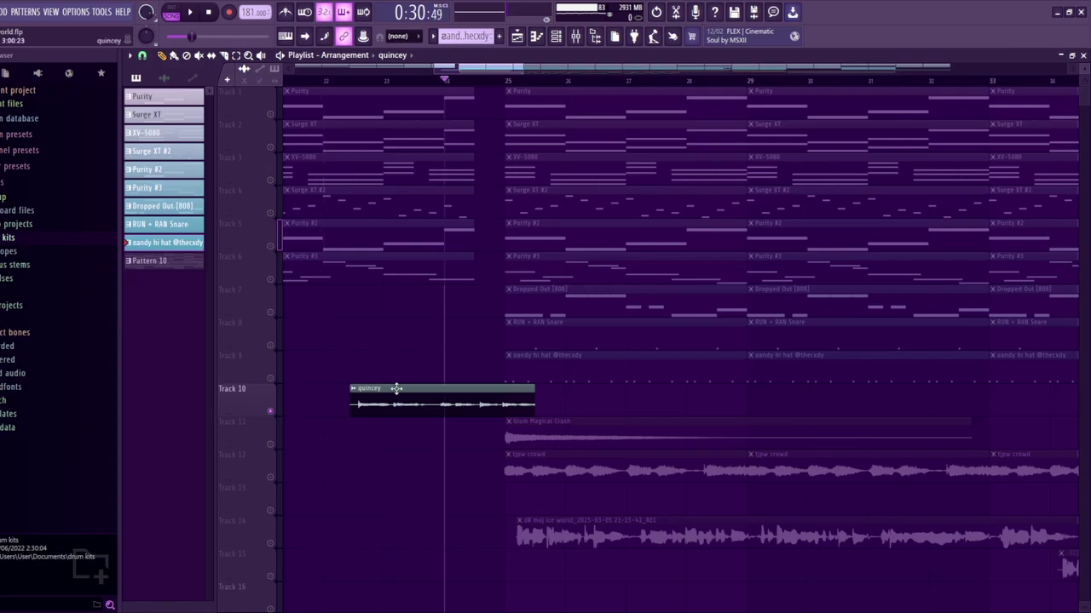
key(space)
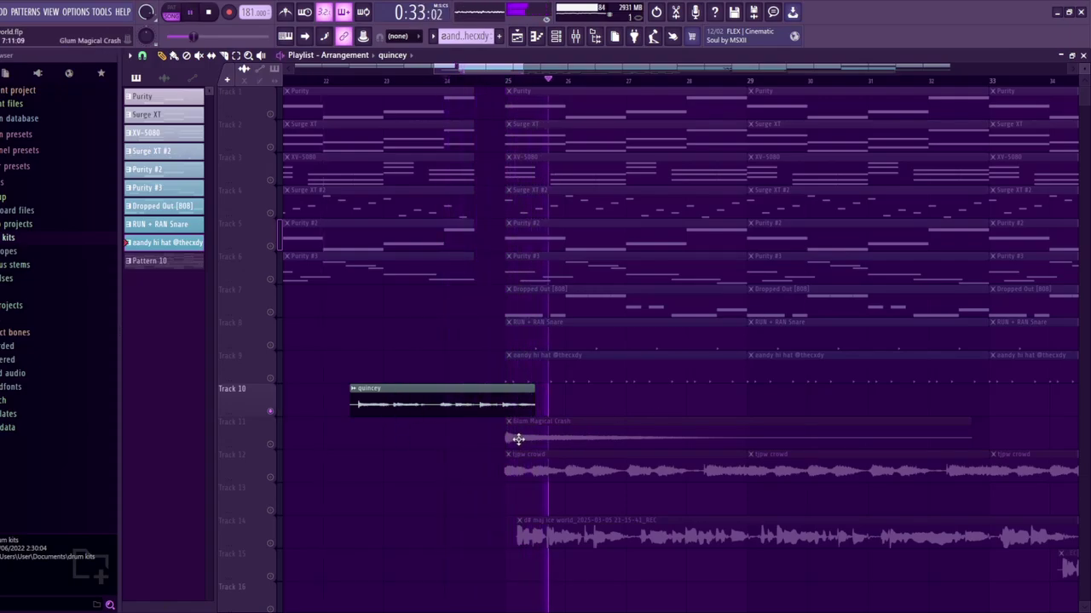
Stop the playback and undo the extension of the first quincey clip and the deletion of the second one
key(space)
key(ctrl+z)
key(ctrl+z)
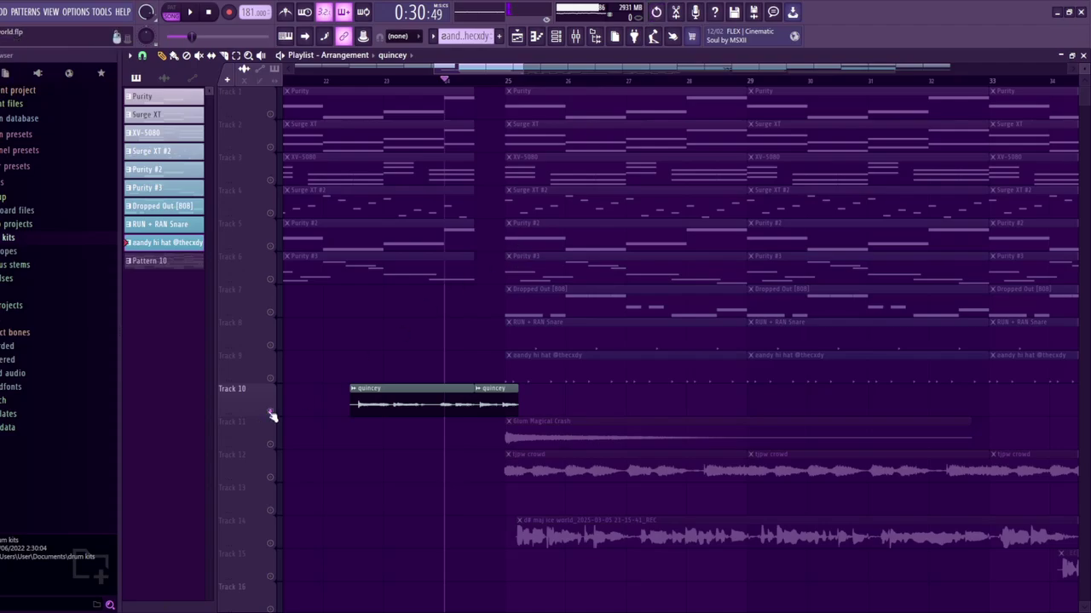
Solo Track 11 instead of Track 10, cue the Glum Magical Crash clip at bar 25, and show mixer Insert 13
right_click(271, 411)
right_click(271, 444)
click(511, 82)
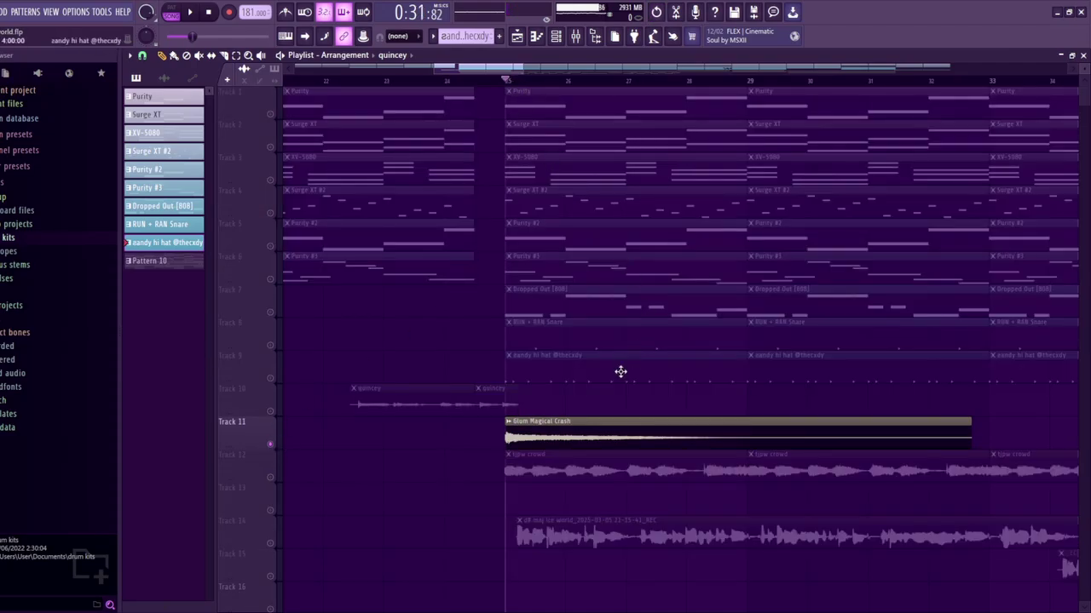
click(576, 36)
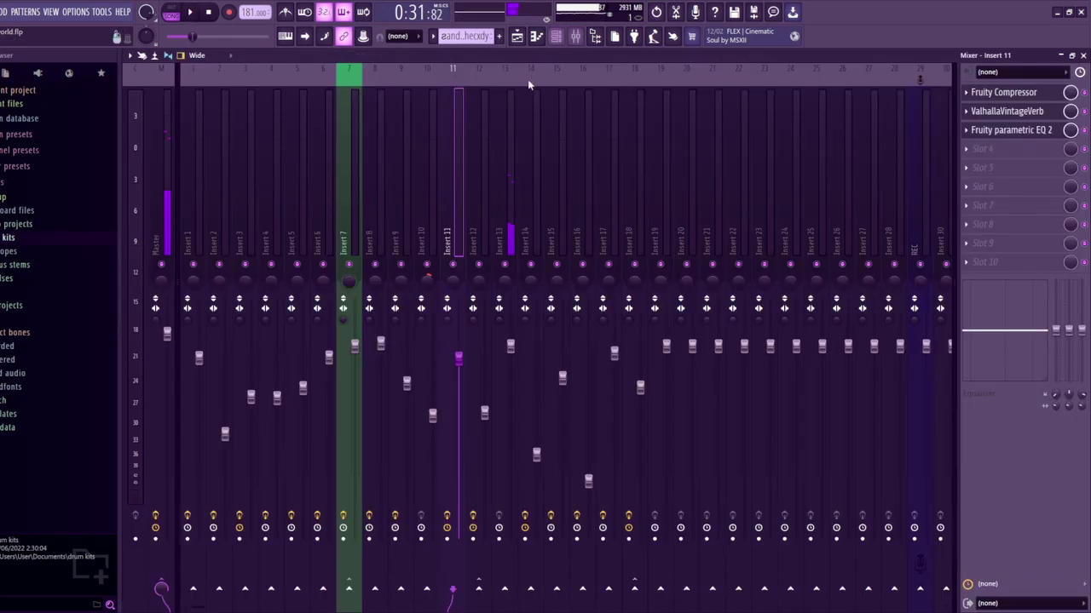
click(506, 149)
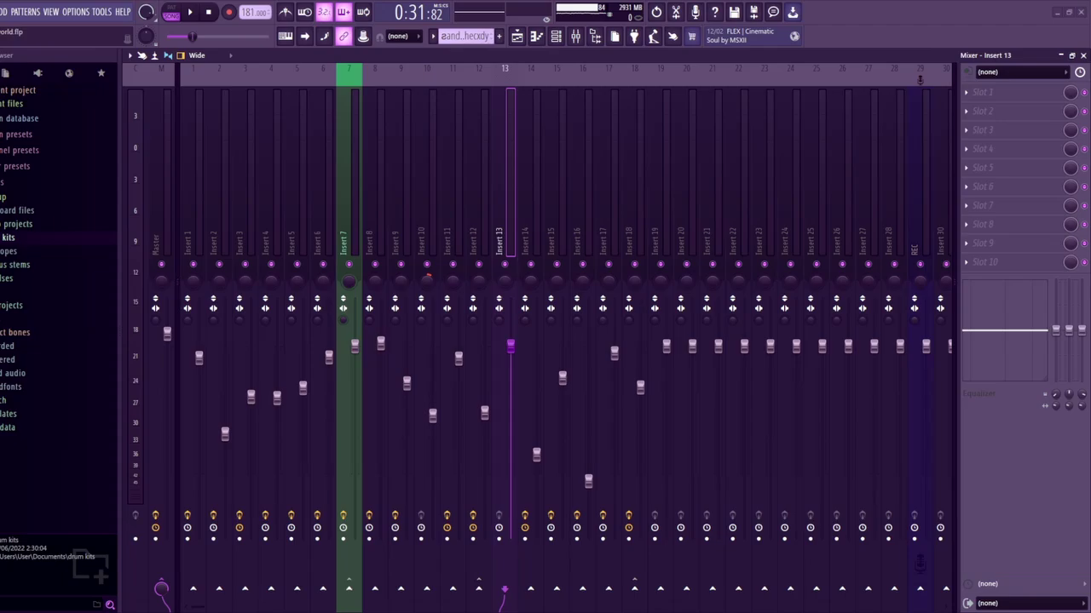
click(536, 35)
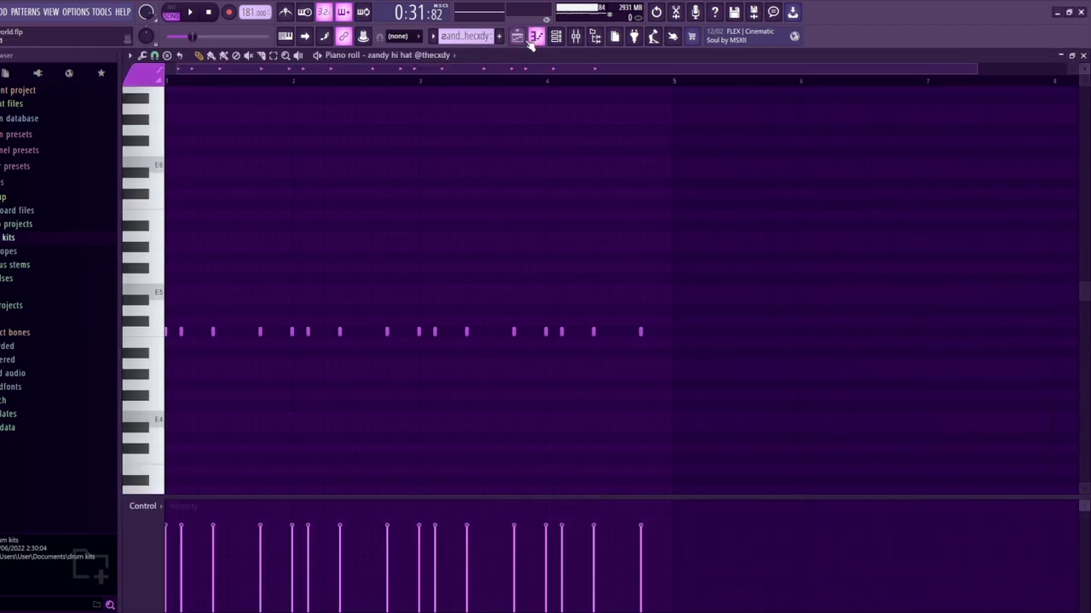
Return to the playlist, solo Track 12, and play its tjpw crowd clips from bar 25
click(517, 36)
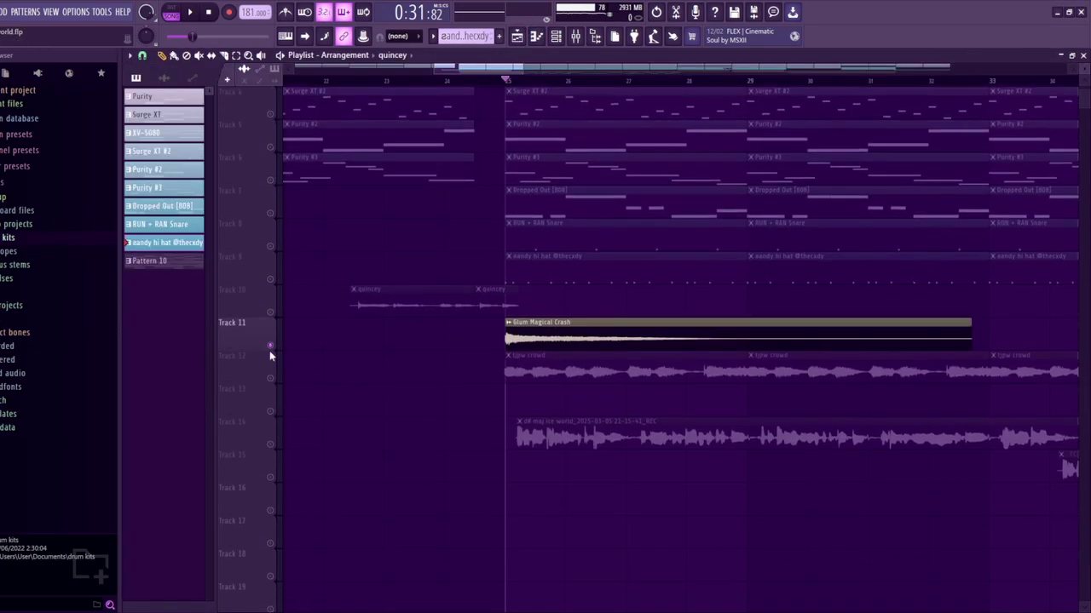
scroll(314, 402, down, 6)
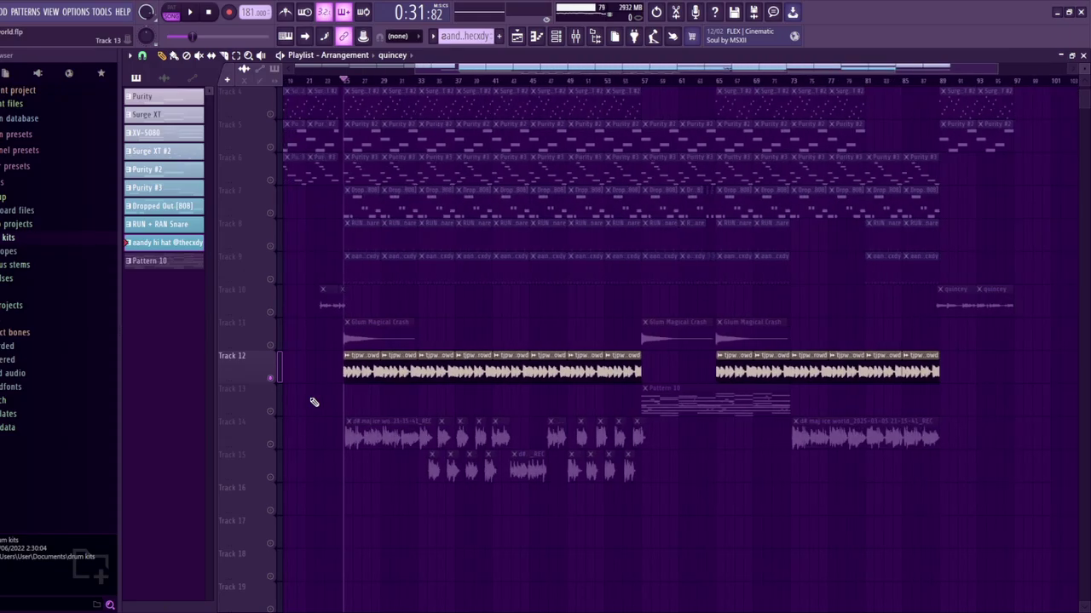
scroll(313, 402, up, 6)
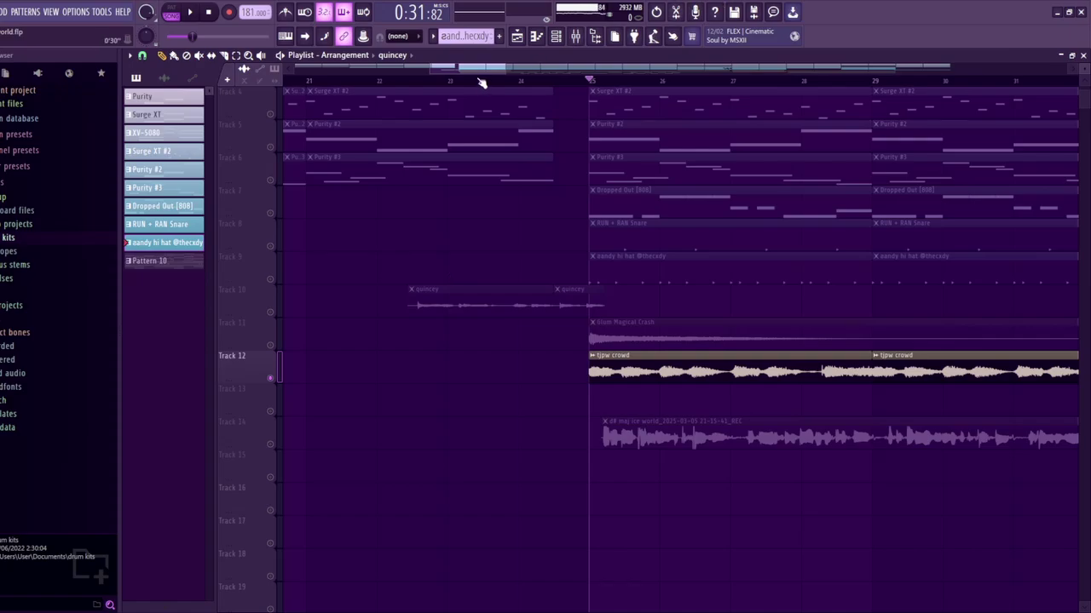
scroll(482, 79, right, 3)
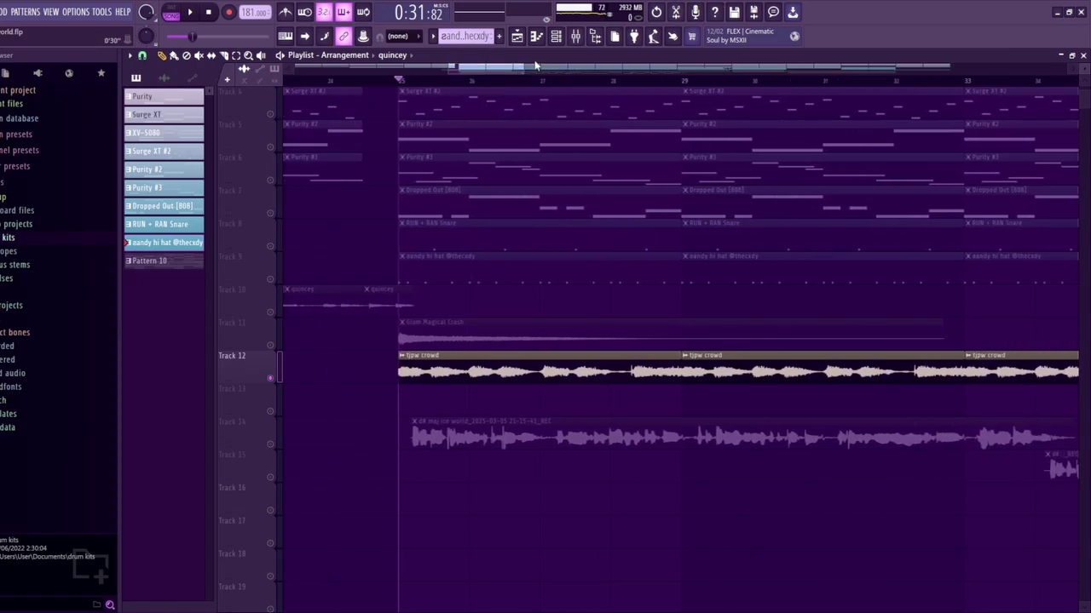
click(575, 36)
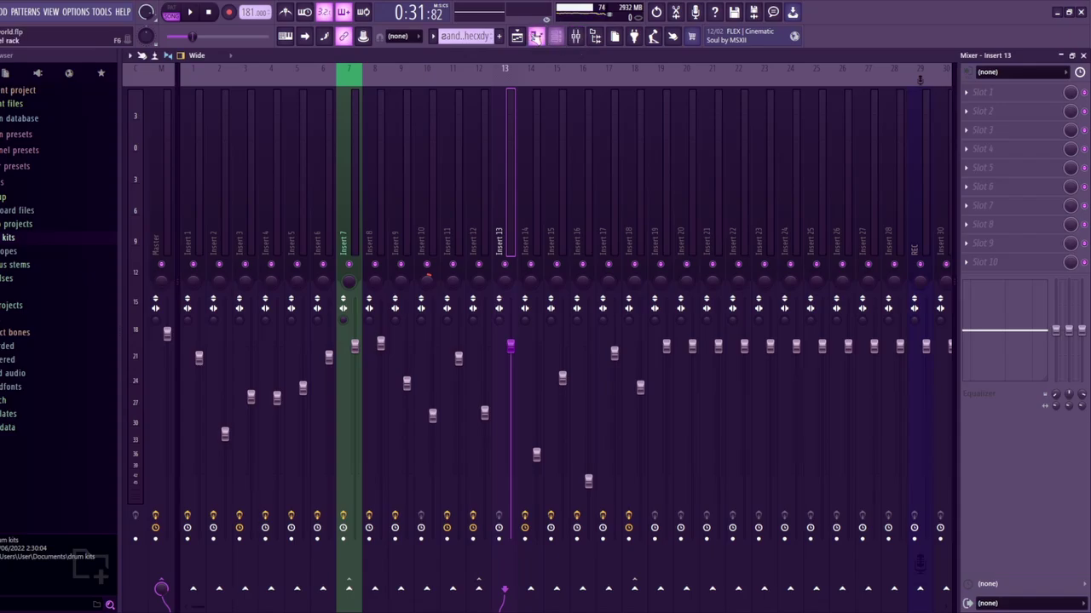
click(516, 37)
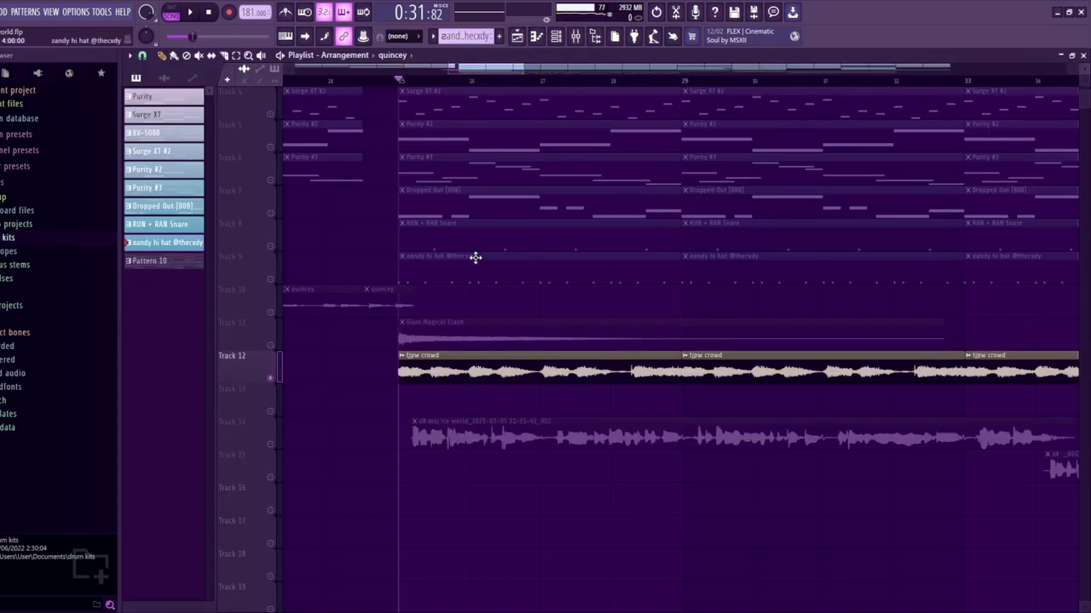
key(space)
scroll(494, 77, right, 1)
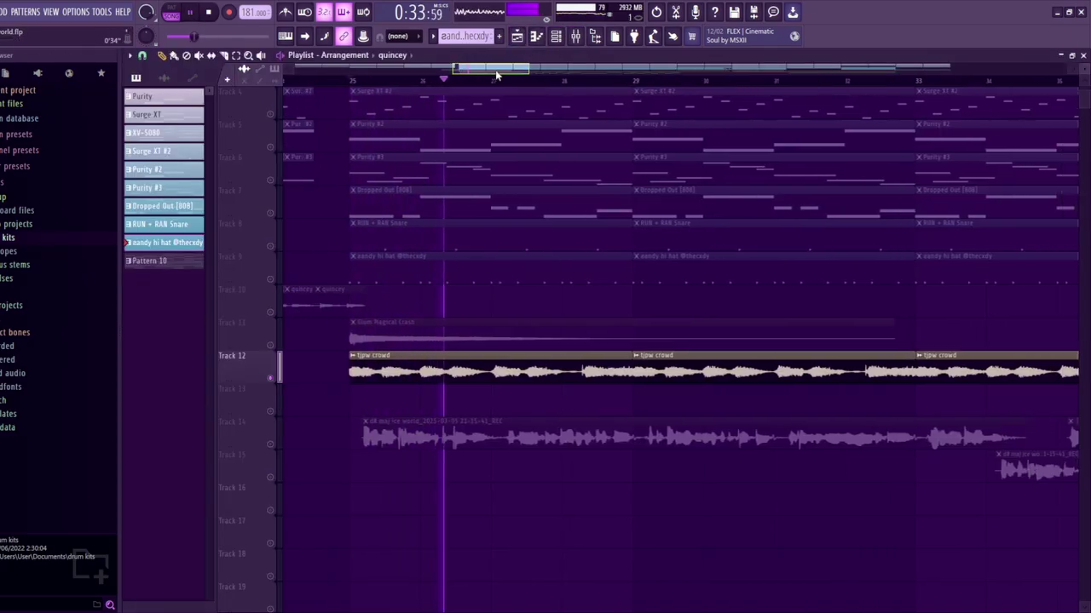
scroll(499, 77, right, 1)
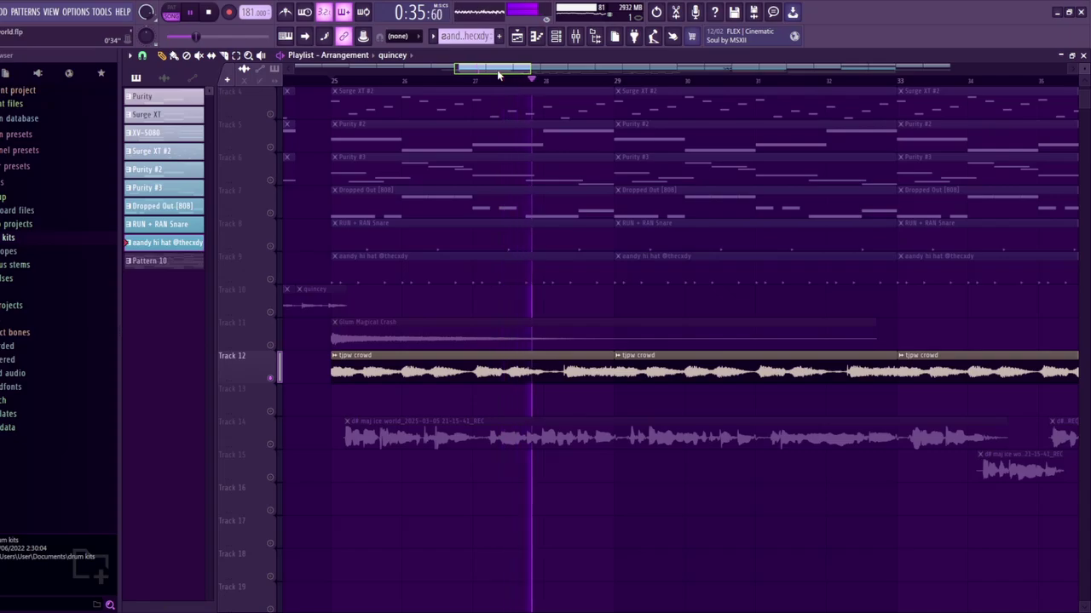
key(space)
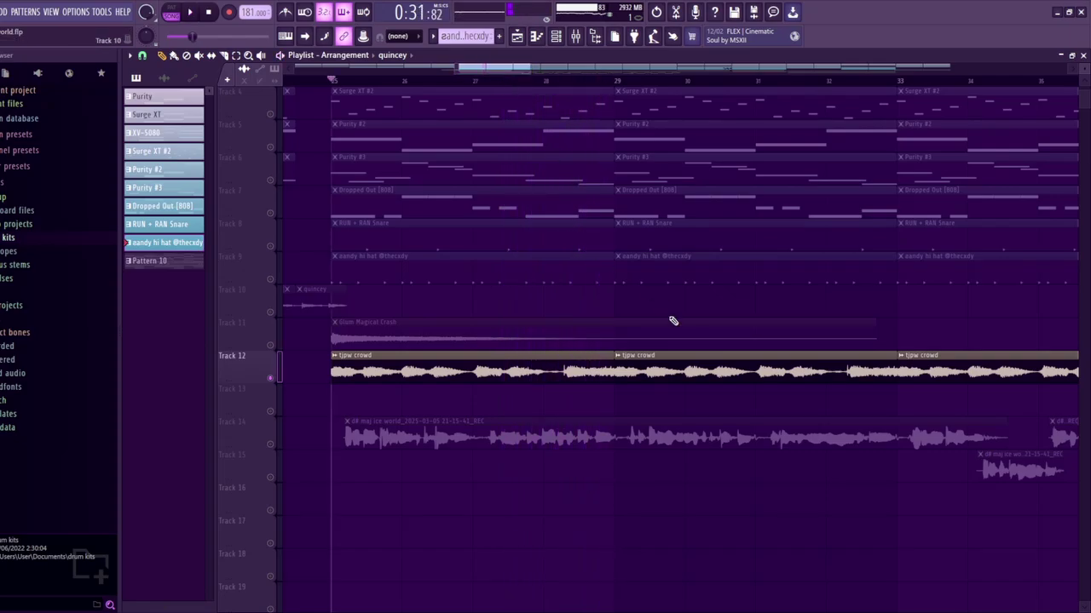
Turn off the Track 12 solo, mute Tracks 14 and 15, and play the remaining tracks together from bar 25
key(F9)
key(F9)
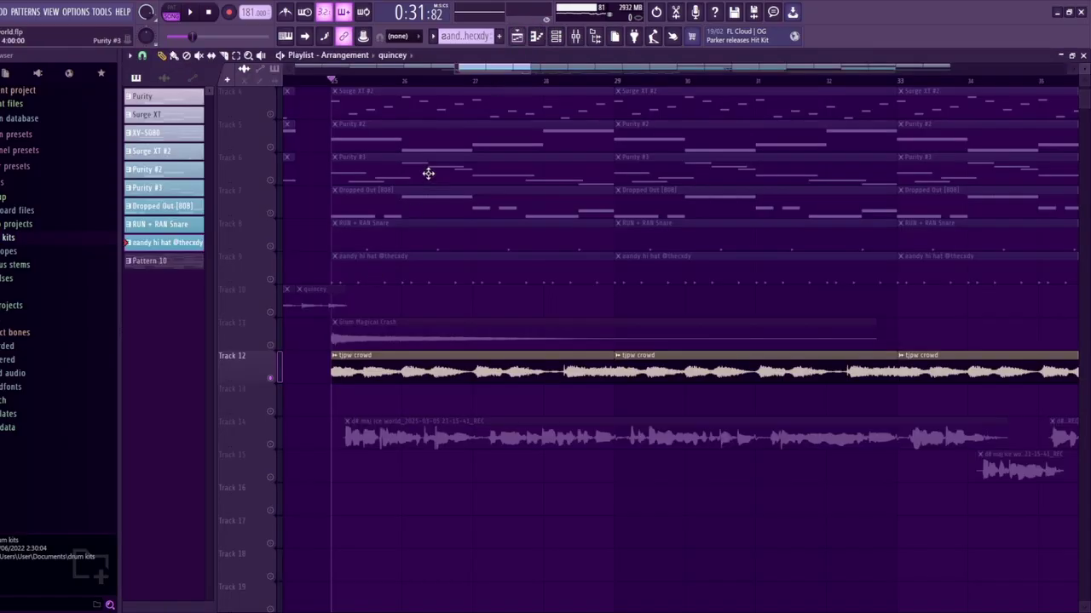
drag(481, 71, 485, 71)
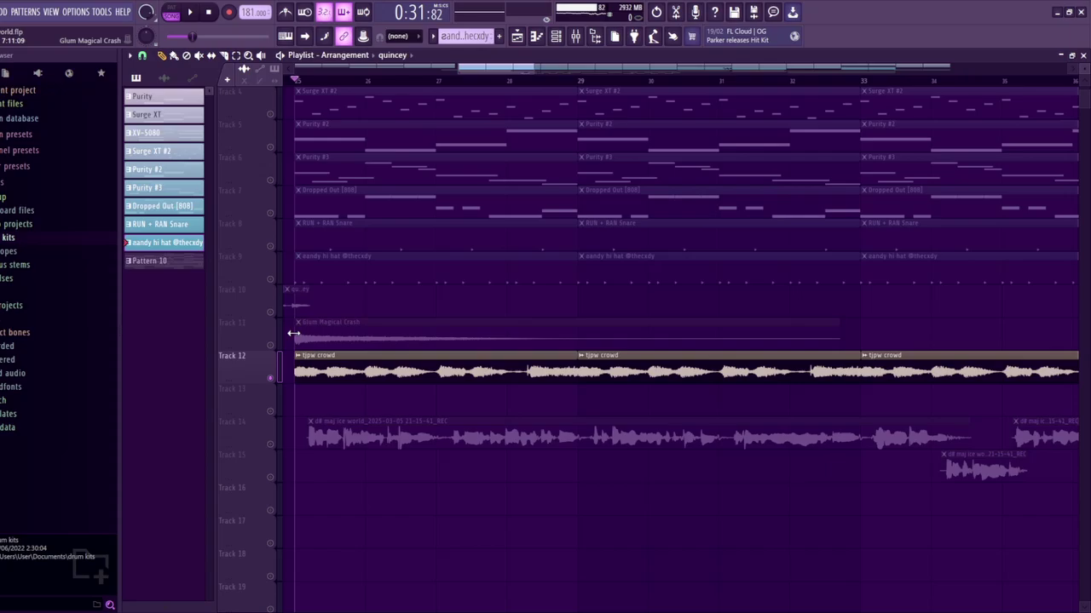
right_click(274, 380)
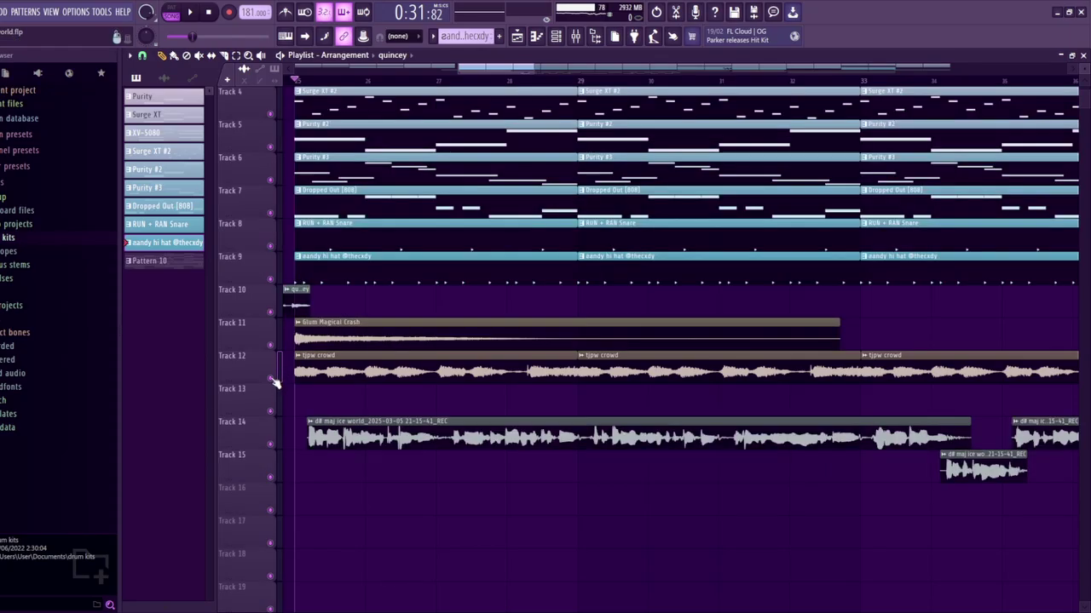
click(271, 444)
click(271, 478)
key(space)
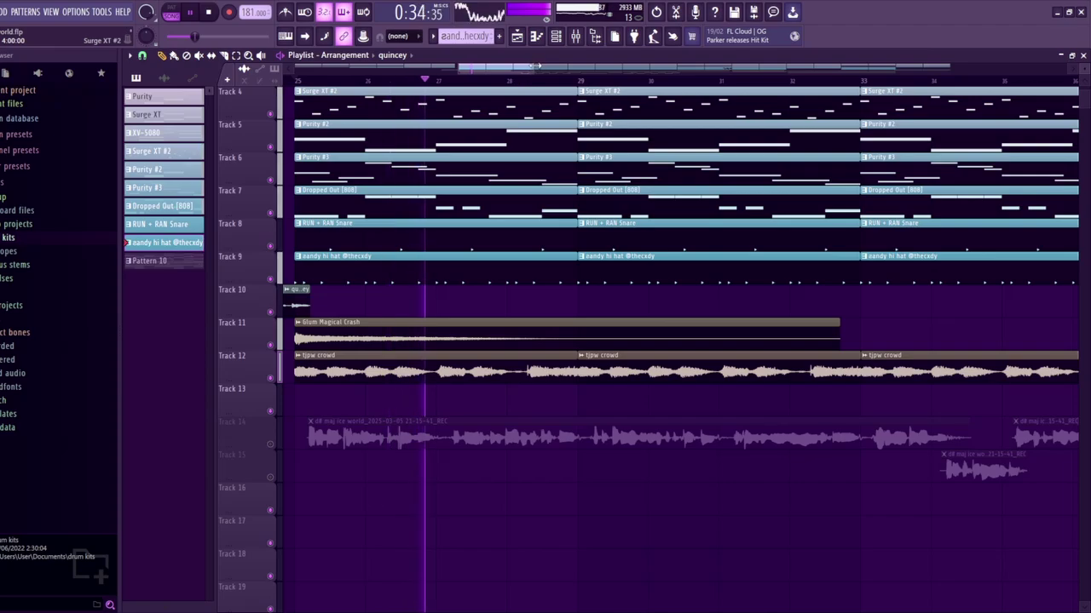
Stop the playback and unmute Tracks 14 and 15
scroll(236, 226, down, 3)
drag(270, 213, 268, 103)
scroll(267, 103, up, 3)
drag(270, 179, 269, 109)
click(272, 311)
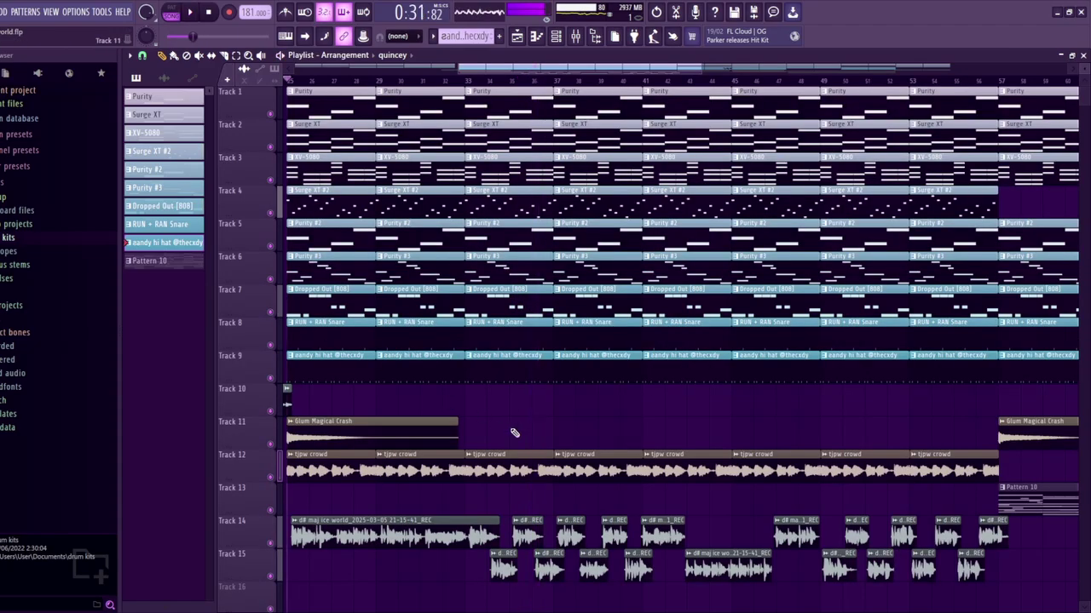
Place the playhead at bar 57, where Pattern 10 begins, and show the arrangement on Tracks 1 to 15
scroll(584, 454, down, 3)
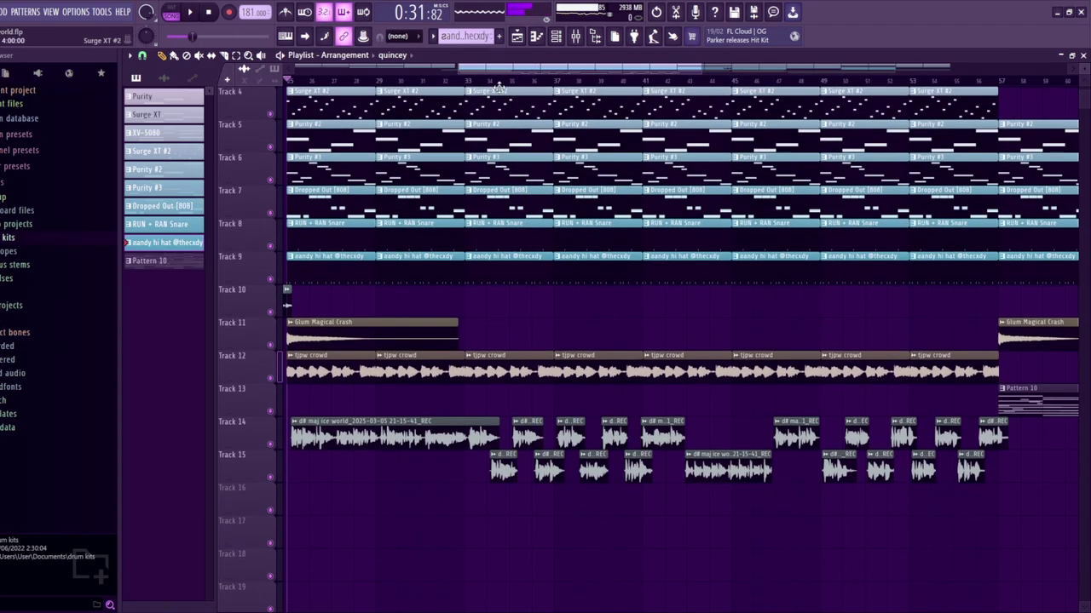
scroll(551, 88, right, 4)
scroll(608, 104, right, 1)
click(563, 81)
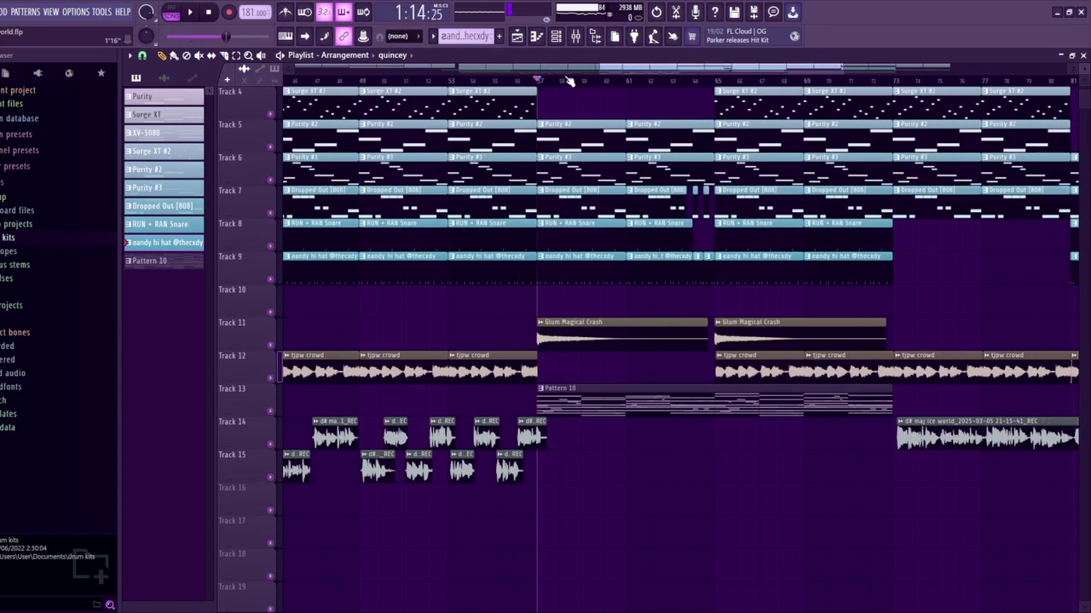
scroll(668, 68, right, 2)
scroll(586, 300, up, 3)
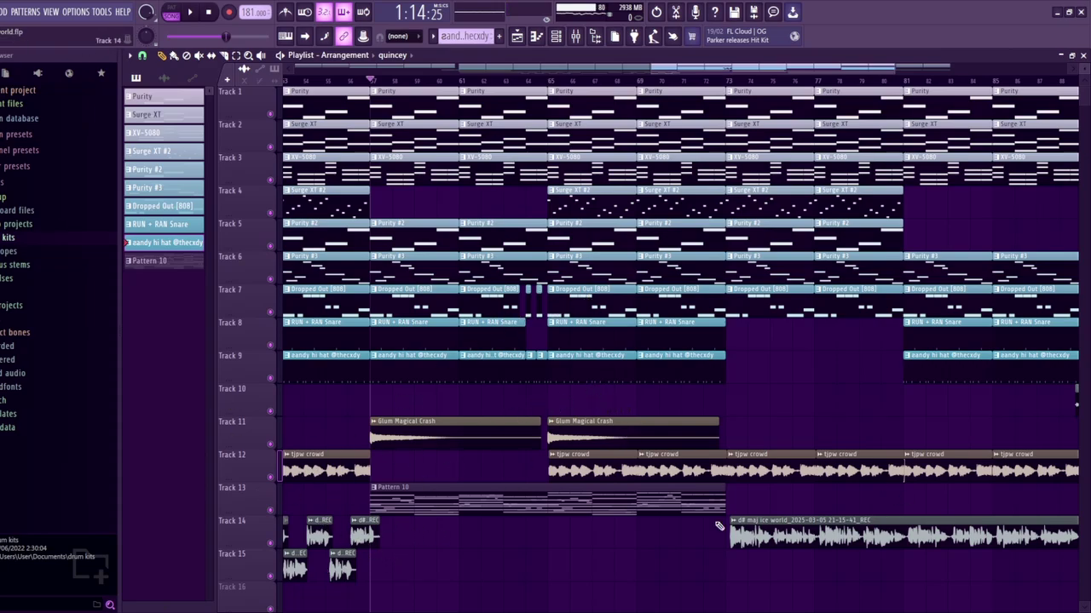
Play the short drum break on Tracks 7 and 9 from about bar 64
click(527, 80)
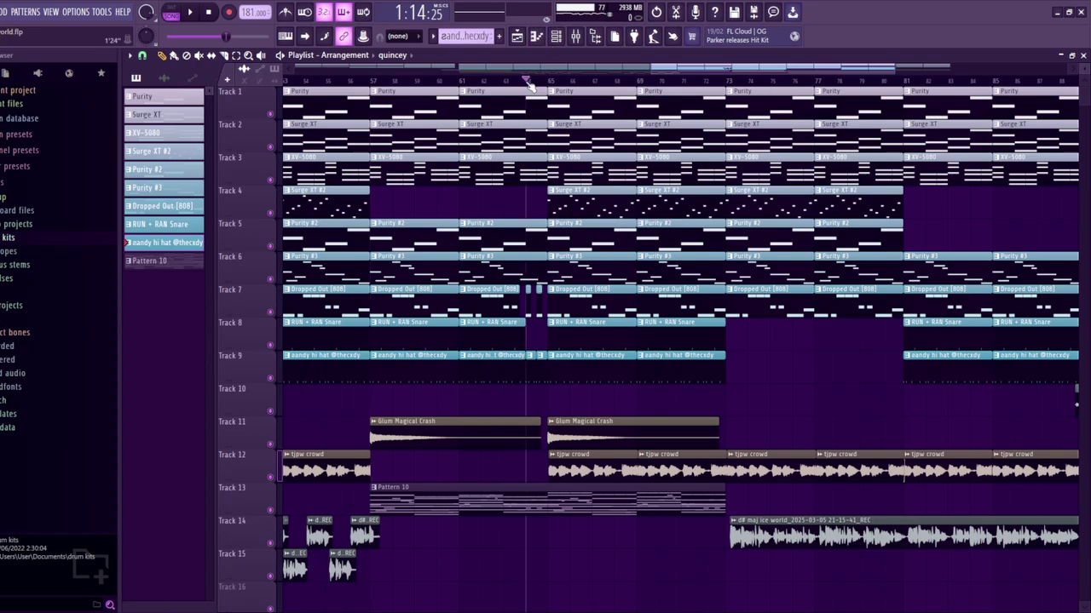
key(space)
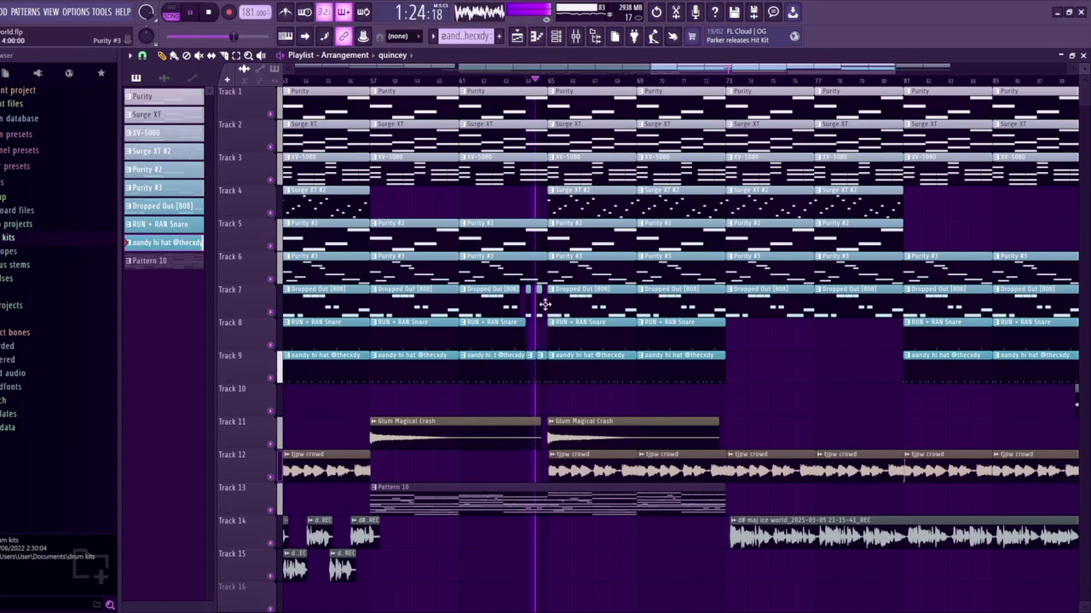
key(space)
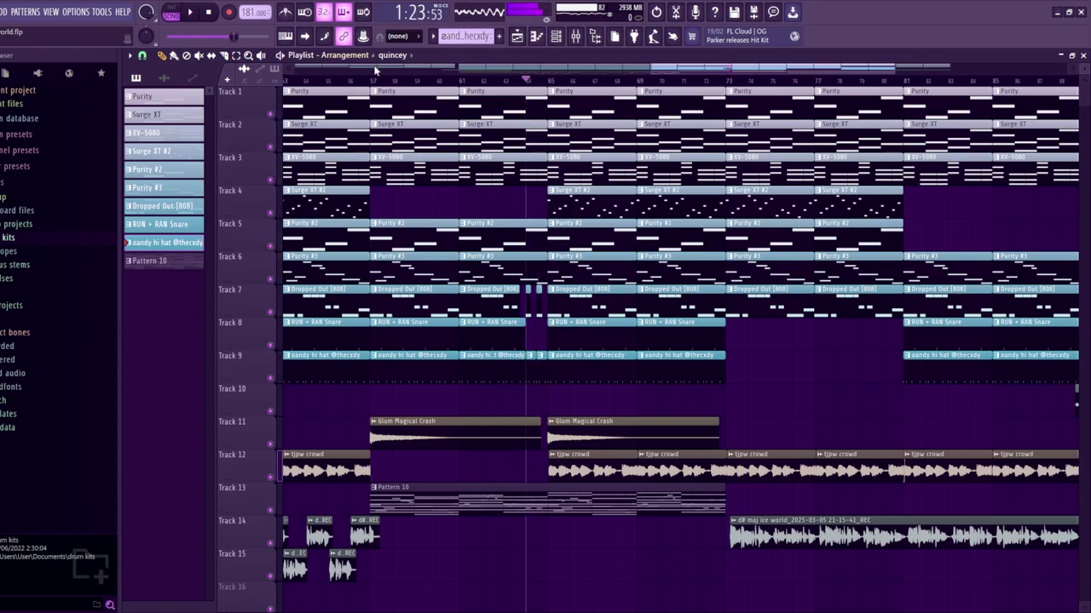
Select Pattern 10, switch playback to pattern mode, and show all of its ZENOLOGY notes in the piano roll
click(371, 81)
click(149, 261)
click(171, 9)
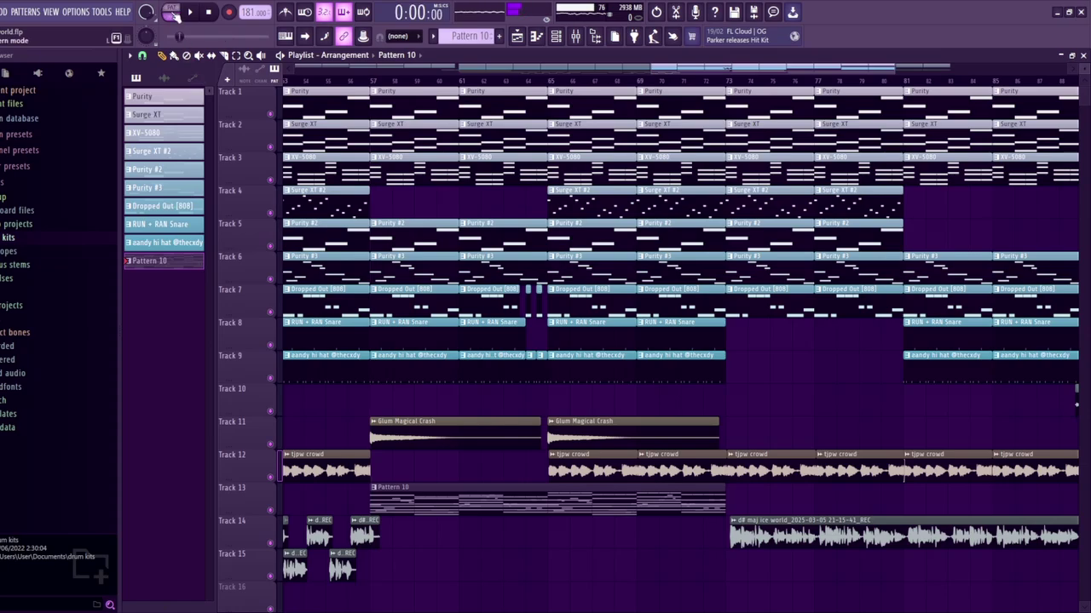
click(556, 36)
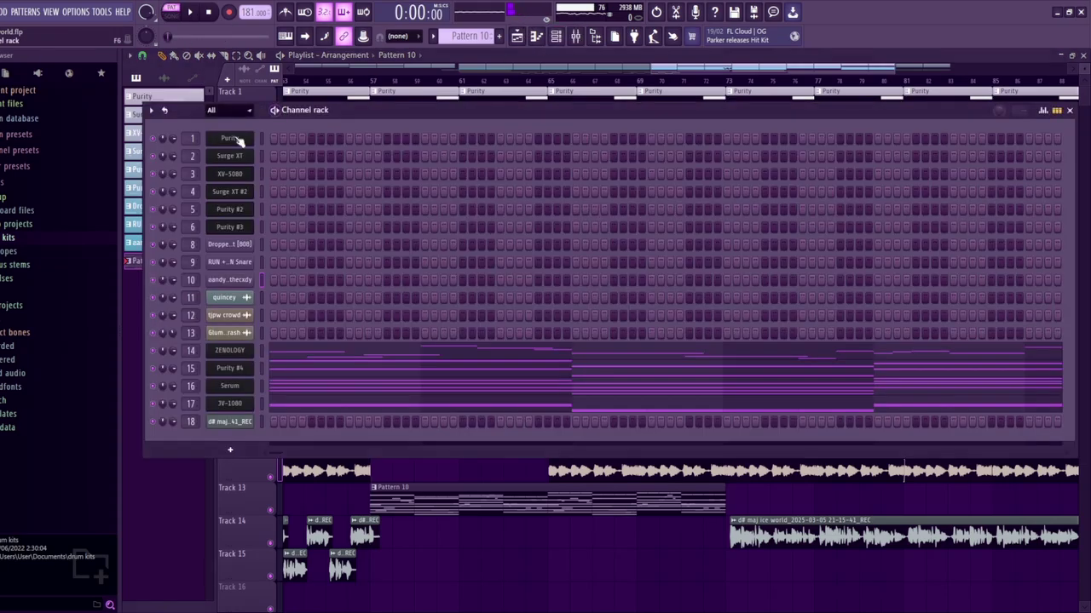
click(230, 351)
click(488, 203)
click(358, 357)
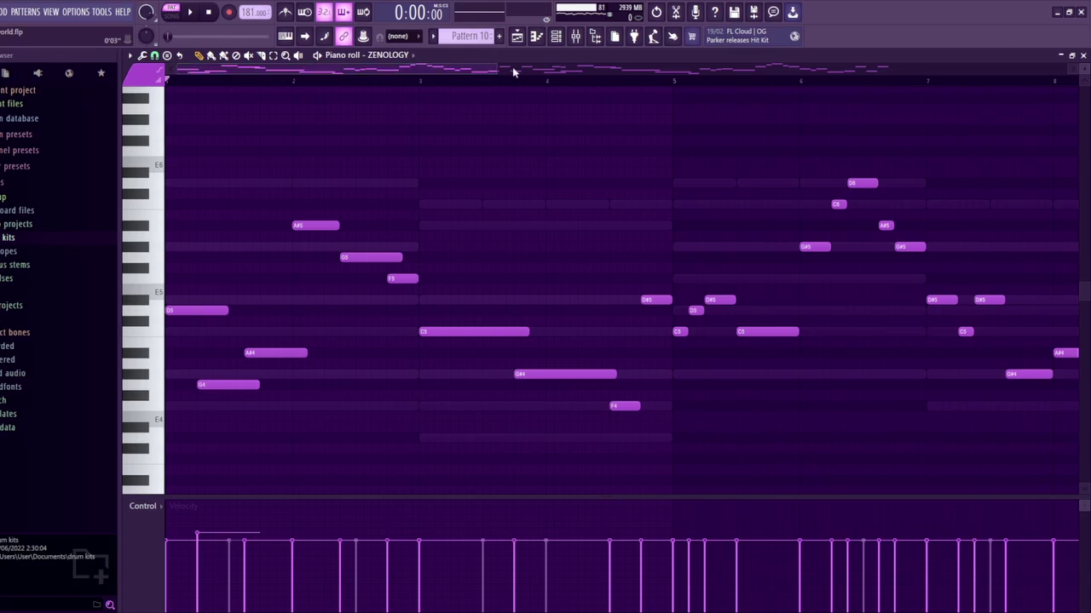
drag(512, 66, 1066, 68)
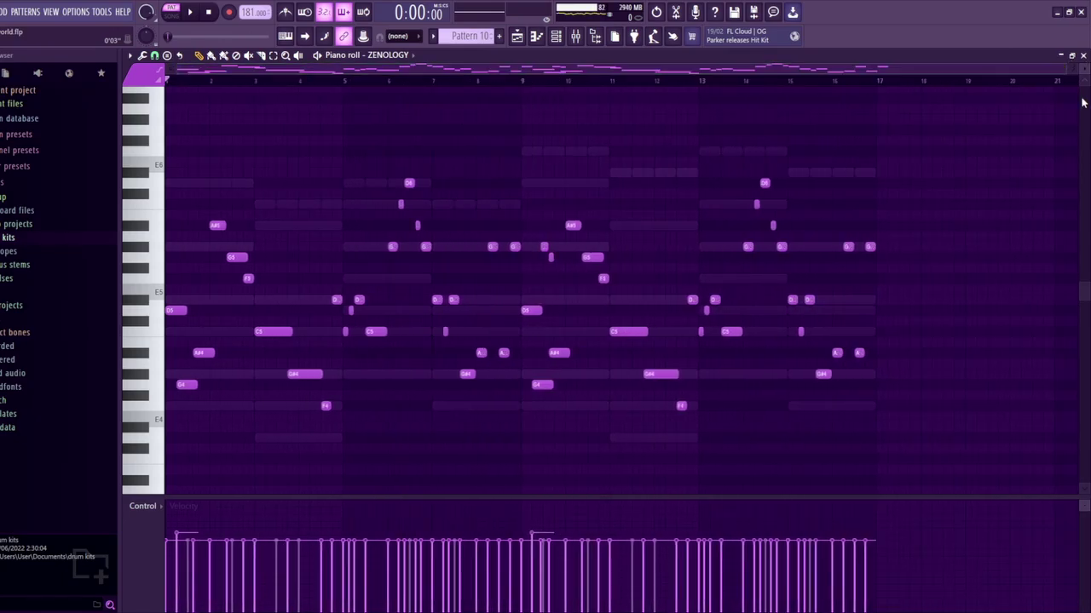
Examine the effects on mixer Insert 14, including Hardcore, Guitar Rig 6 and Fruity parametric EQ 2
click(575, 36)
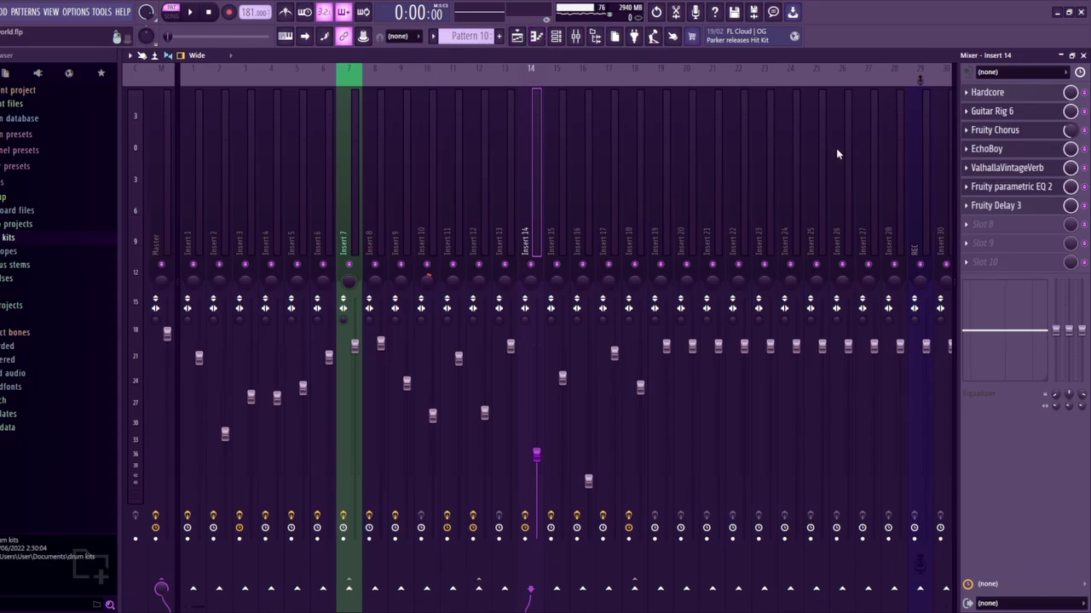
click(988, 94)
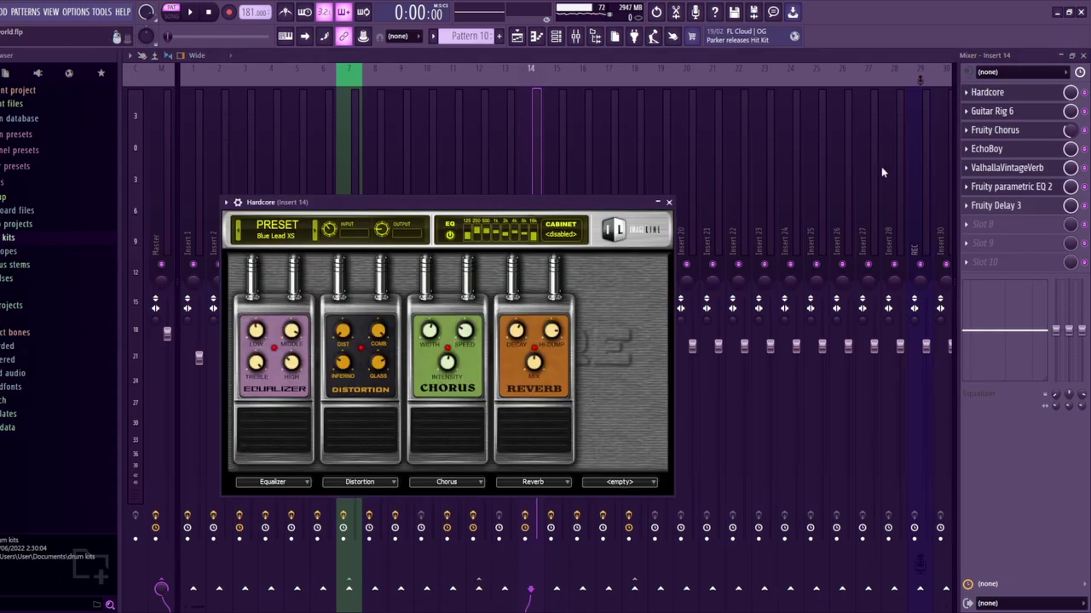
key(Escape)
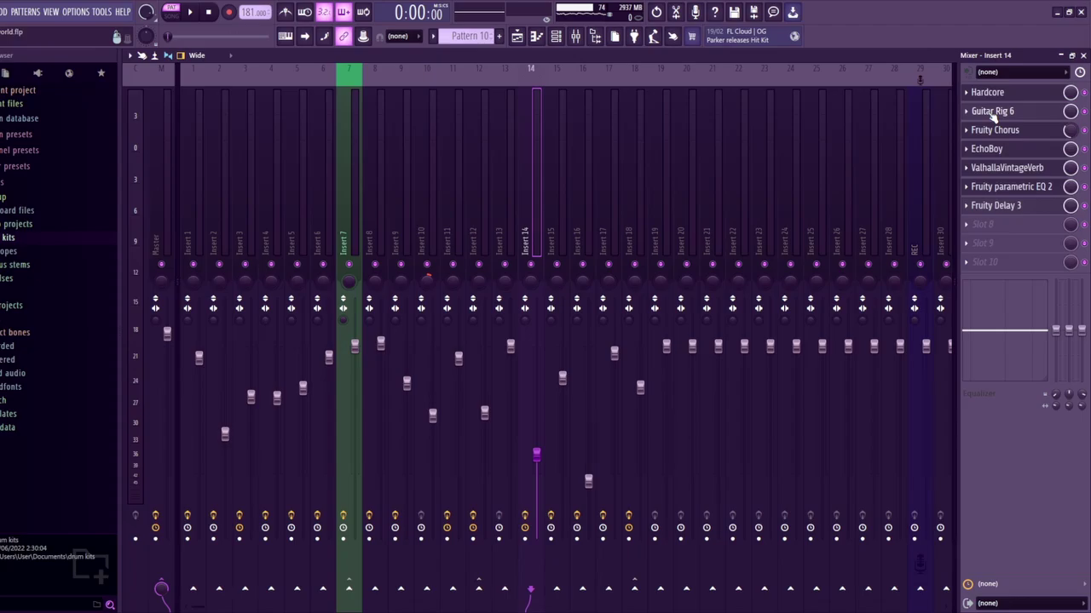
click(993, 114)
click(1002, 193)
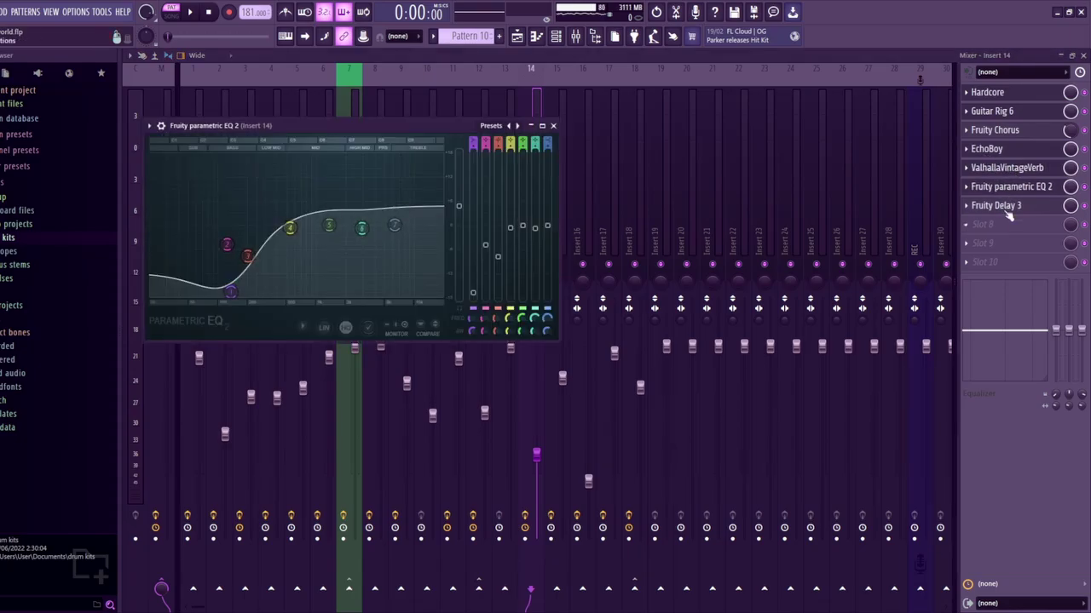
key(Escape)
Return to the ZENOLOGY piano roll and play Pattern 10 from its start
click(537, 38)
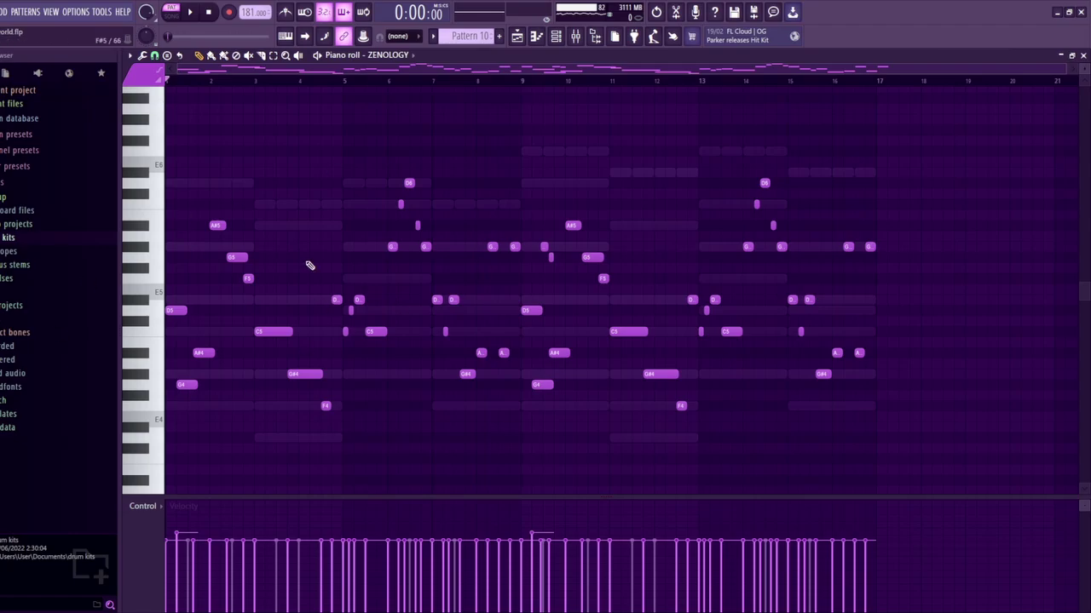
key(space)
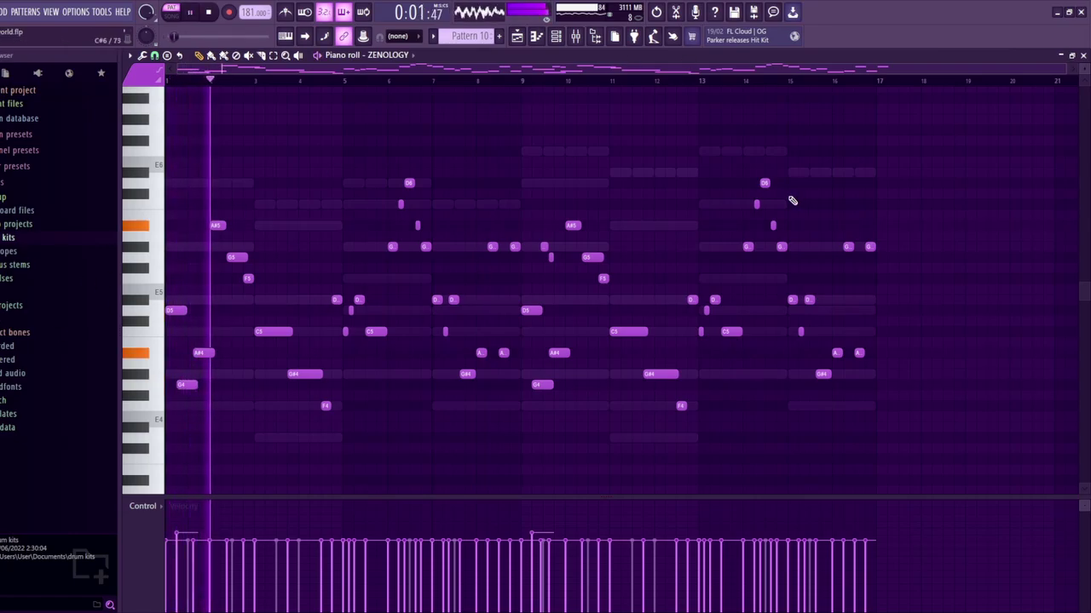
Check mixer Insert 14's levels and effects while playing Pattern 10, returning to the ZENOLOGY piano roll before stopping playback
click(574, 37)
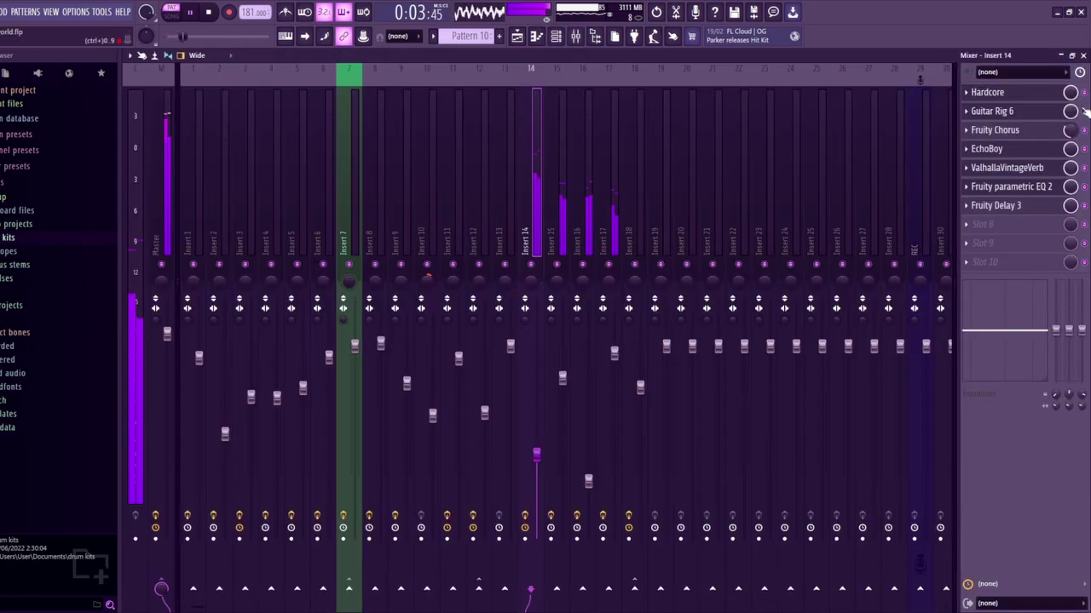
key(space)
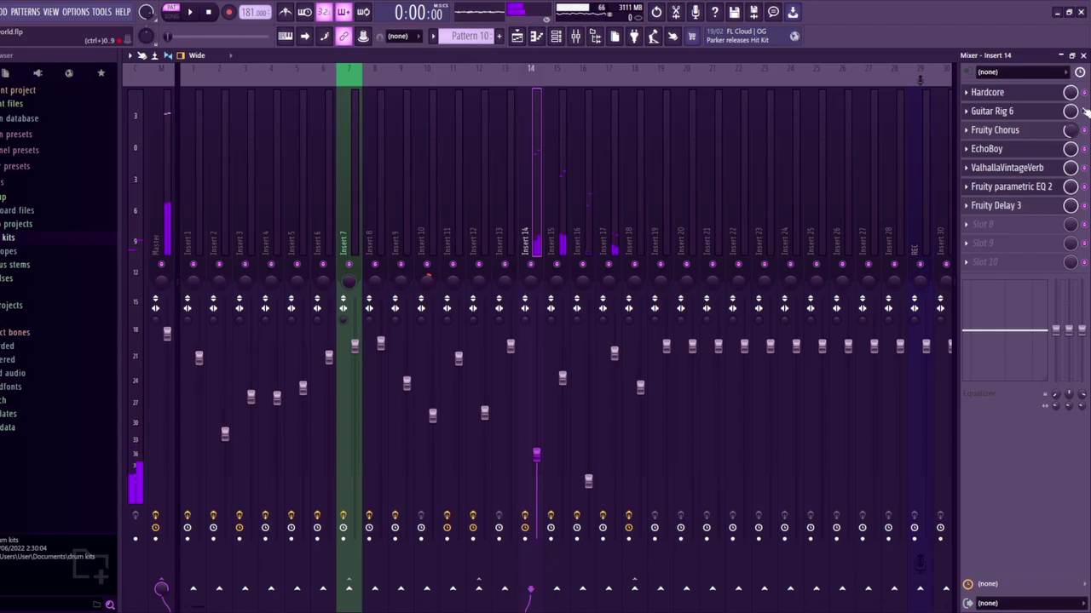
key(space)
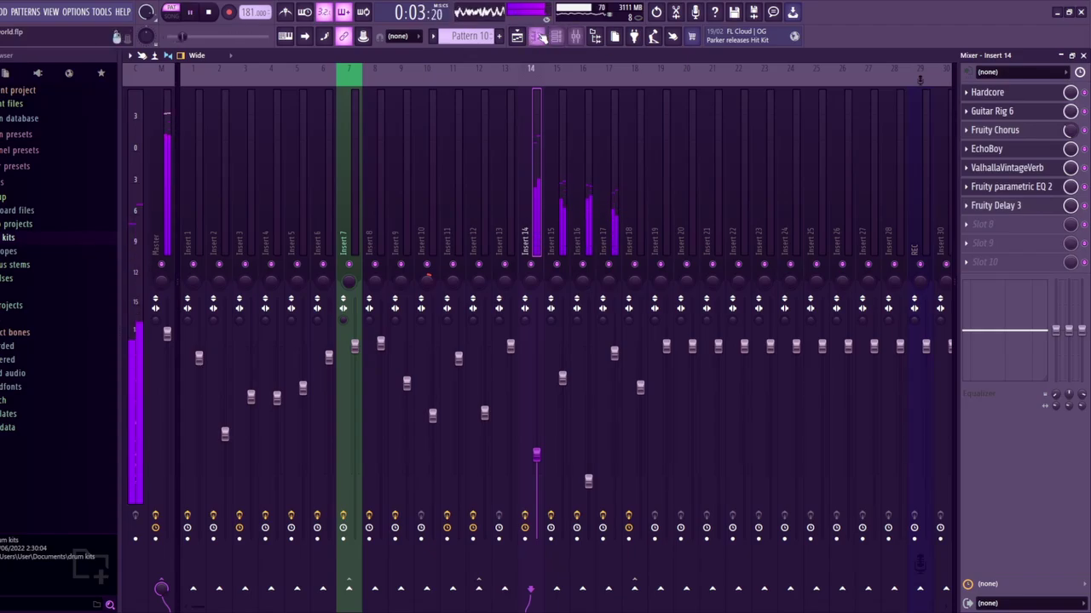
key(F7)
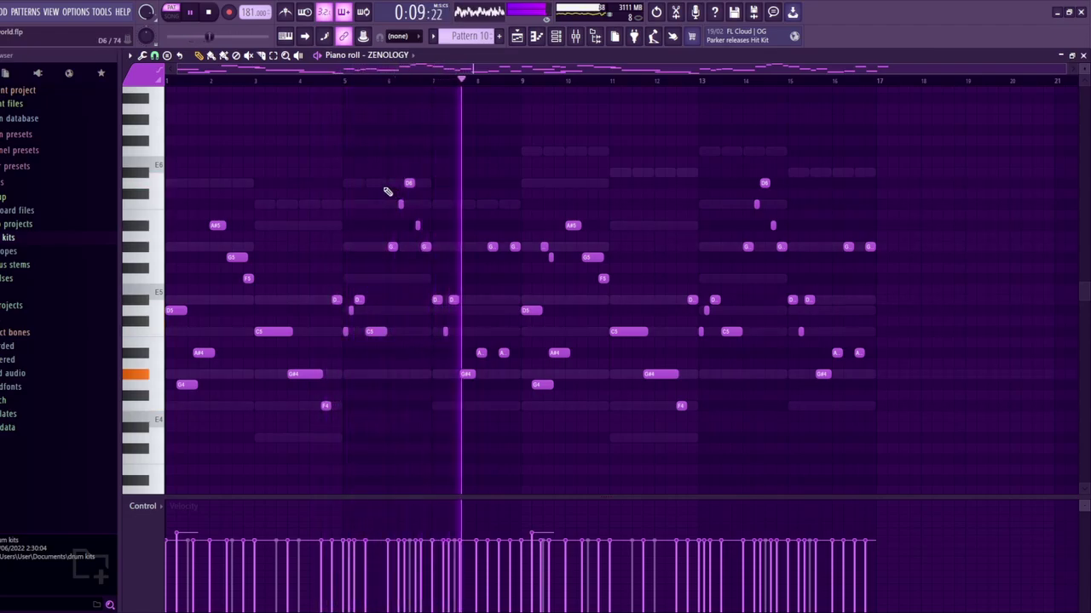
key(space)
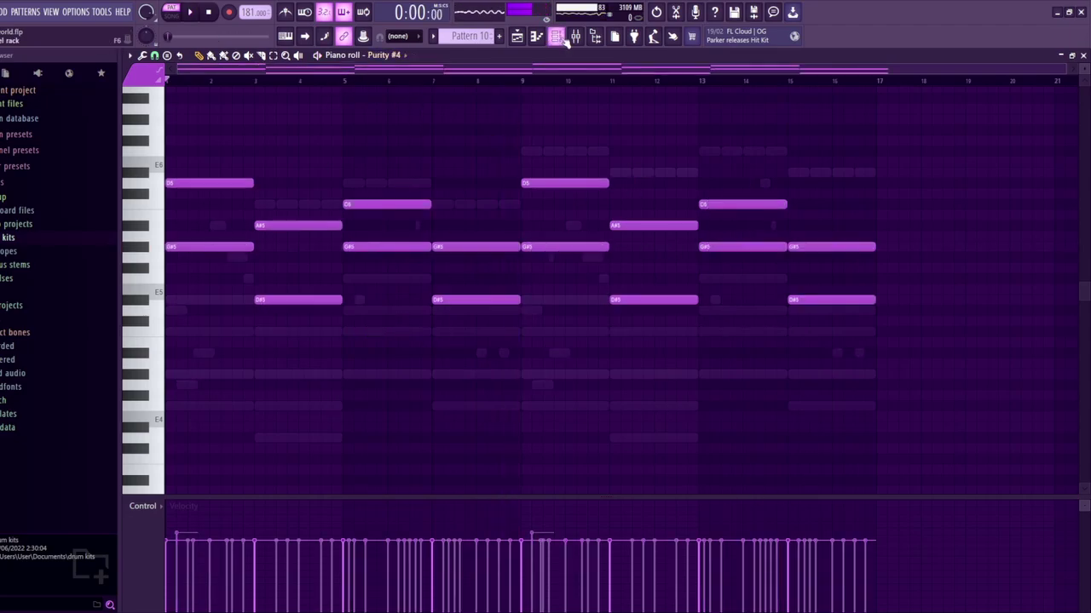
Show the V.Ana Strings 1 preset of Purity #4 and play its Pattern 10 notes in the piano roll
key(F6)
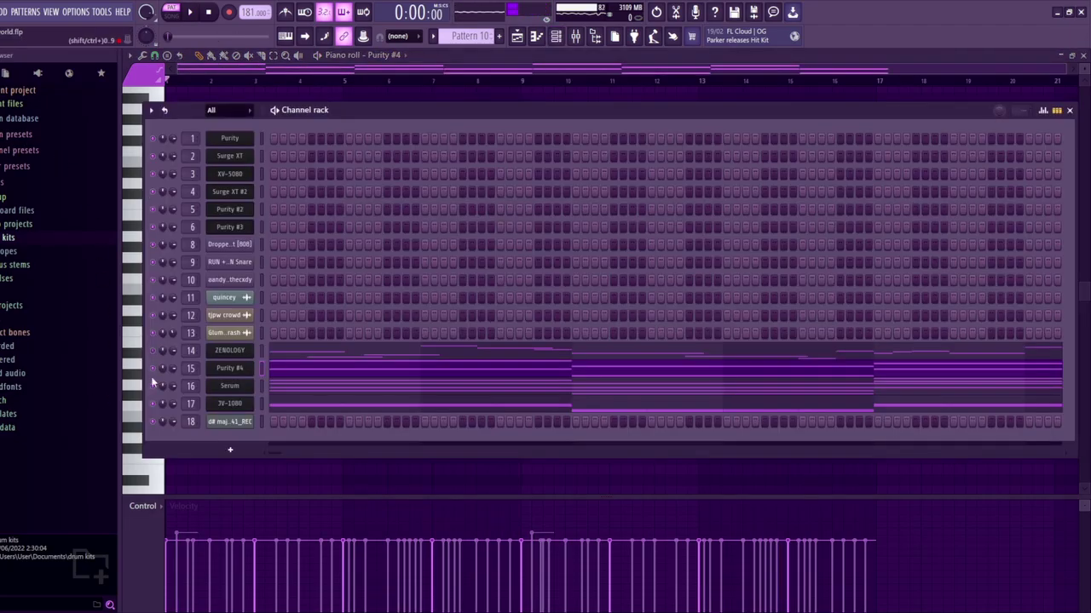
click(238, 371)
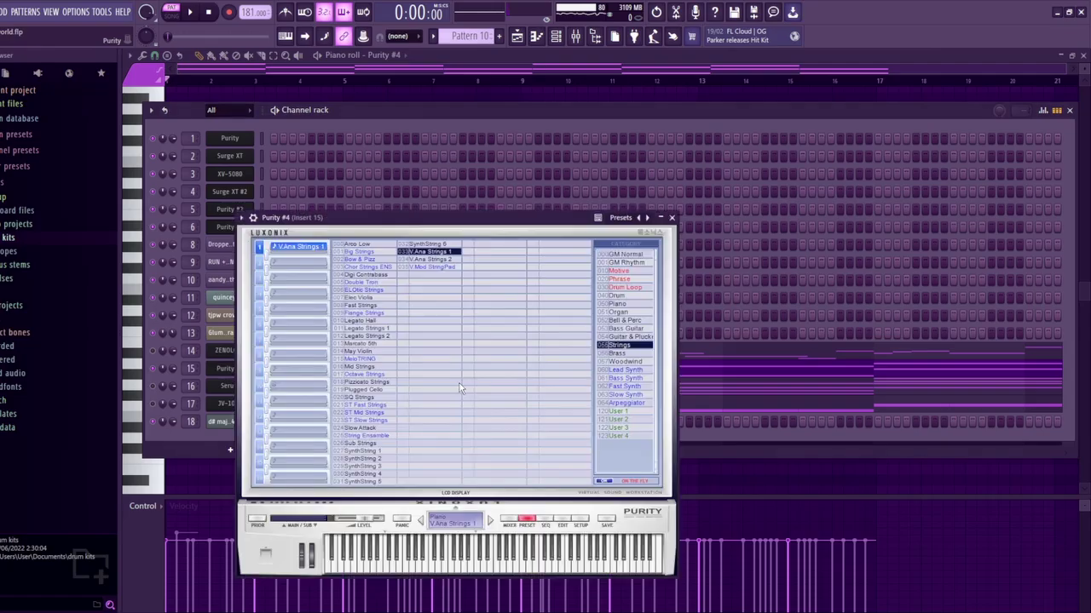
click(714, 515)
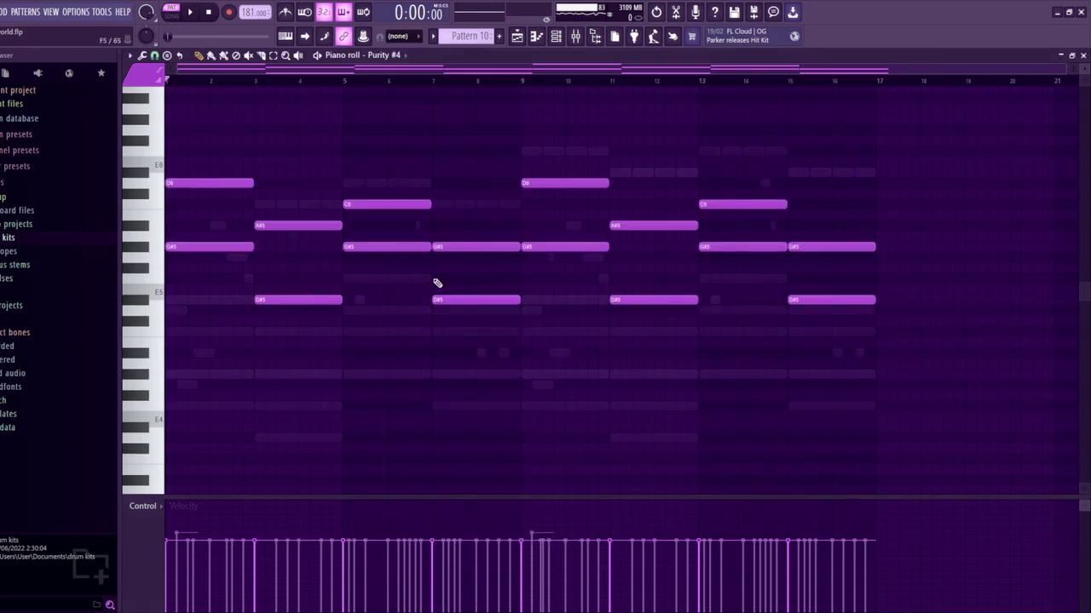
key(space)
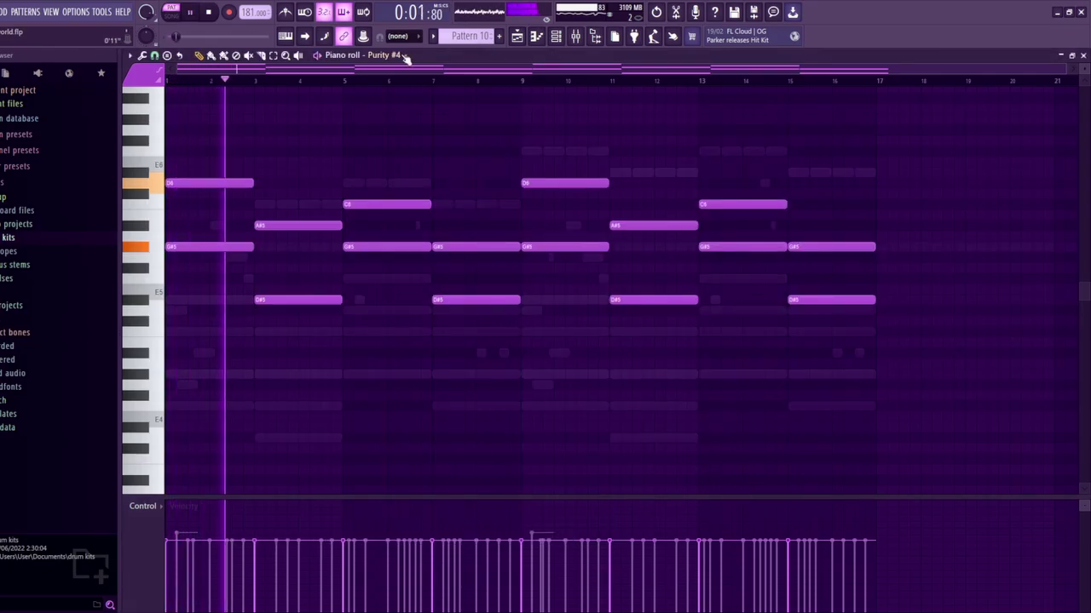
key(space)
Open the Serum instrument, dismiss its missing LFO Shapes folder alert, and play its Pattern 10 chords in the piano roll
key(F6)
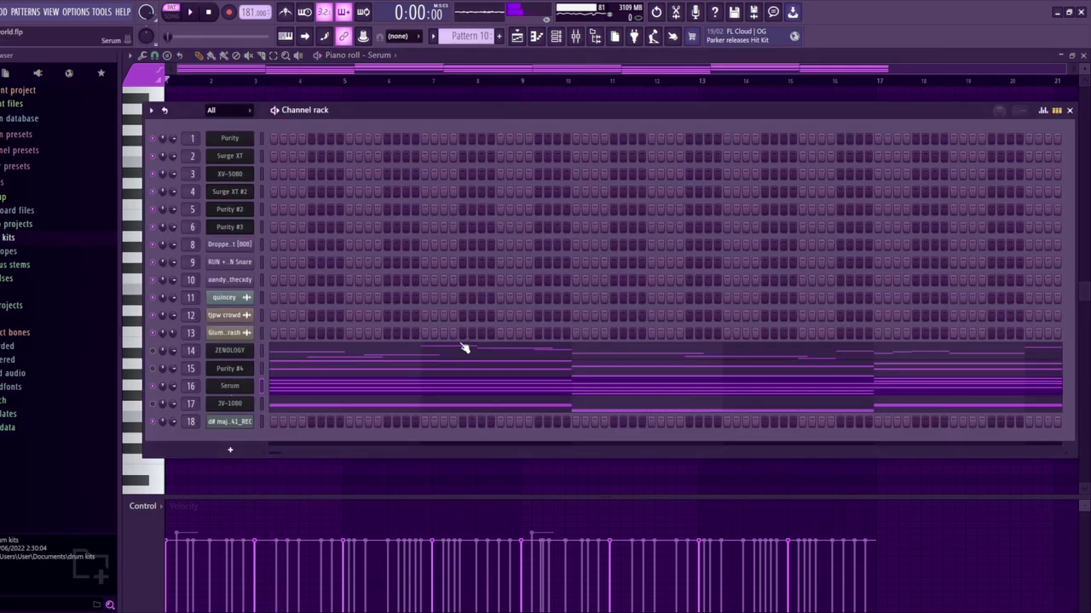
click(516, 362)
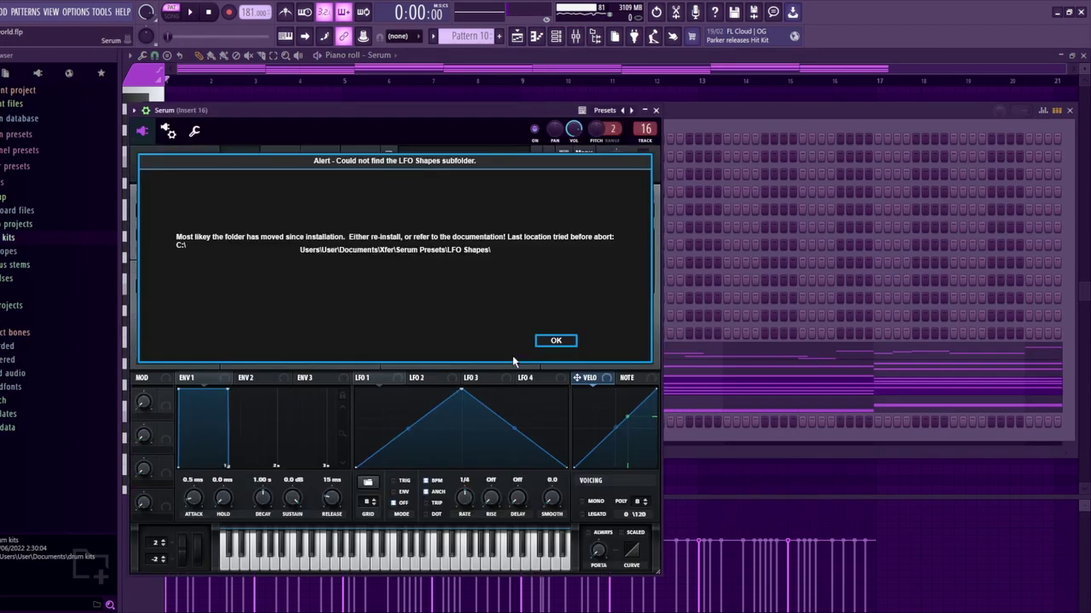
click(556, 341)
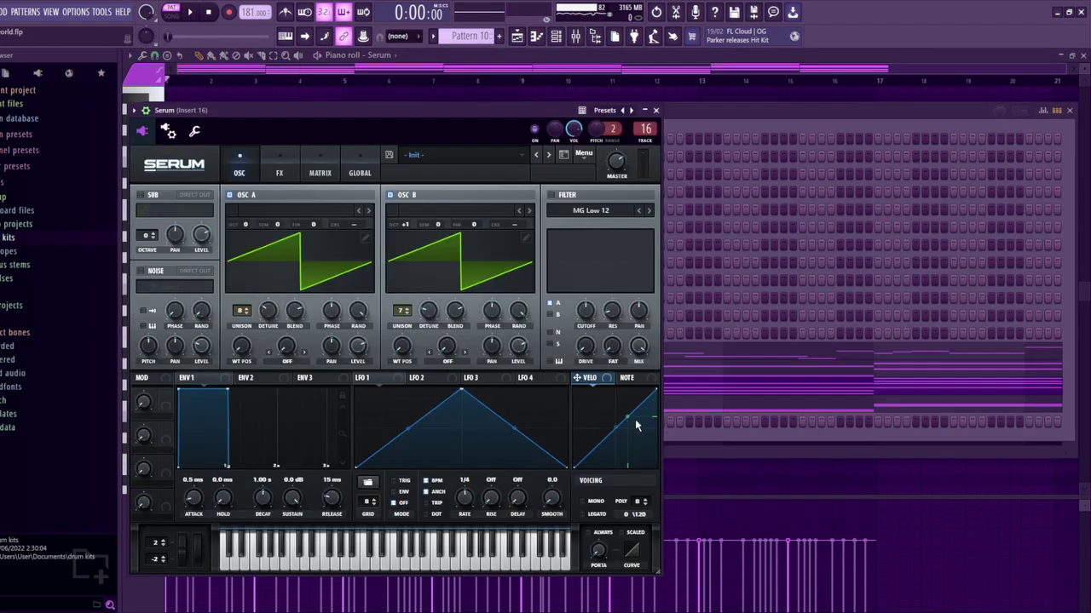
click(683, 480)
key(space)
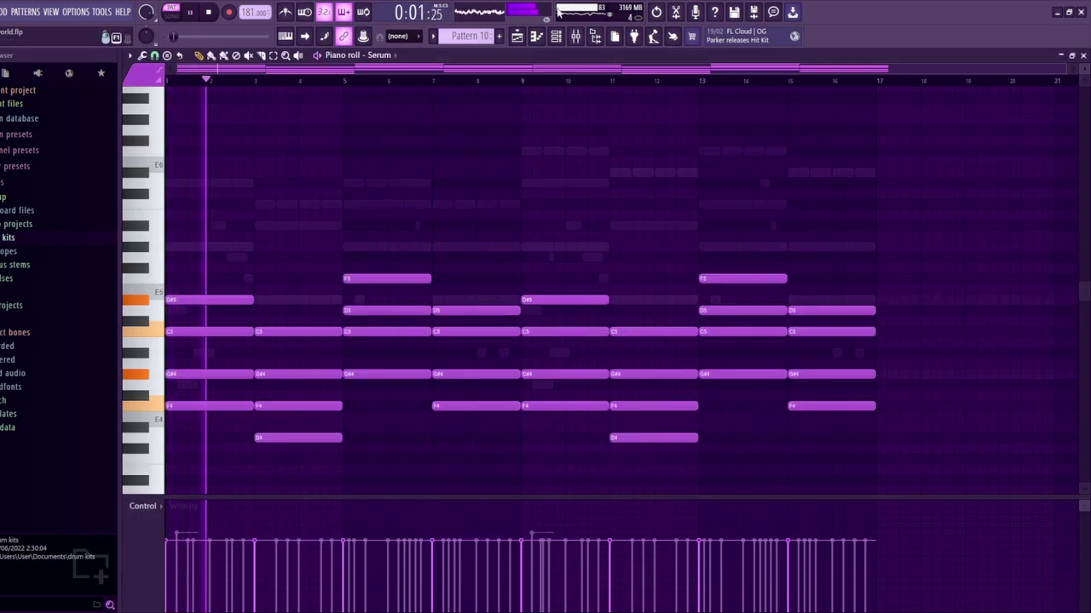
click(575, 35)
click(536, 36)
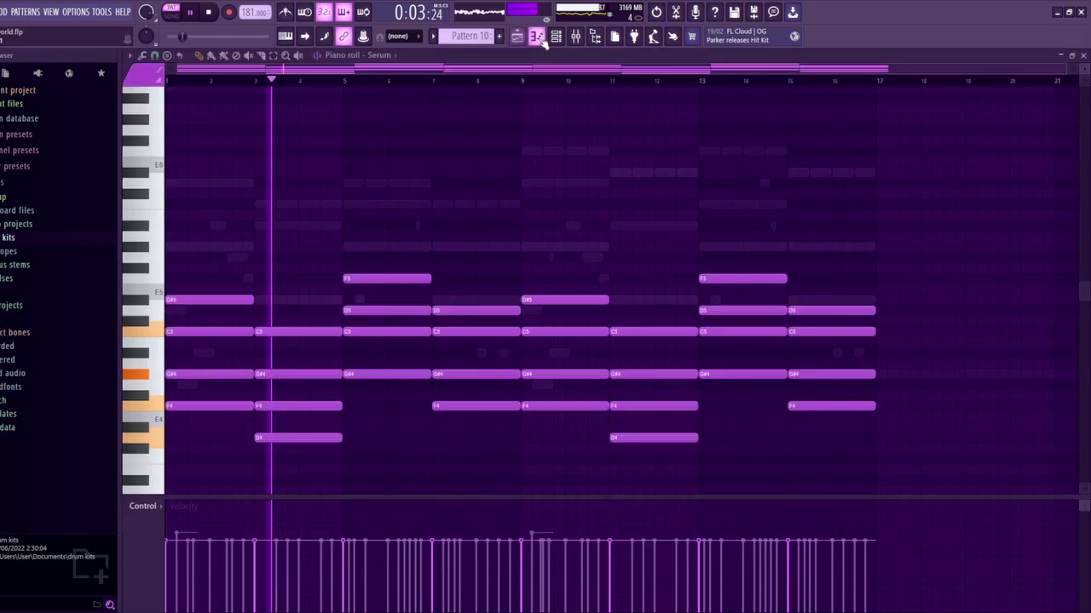
key(space)
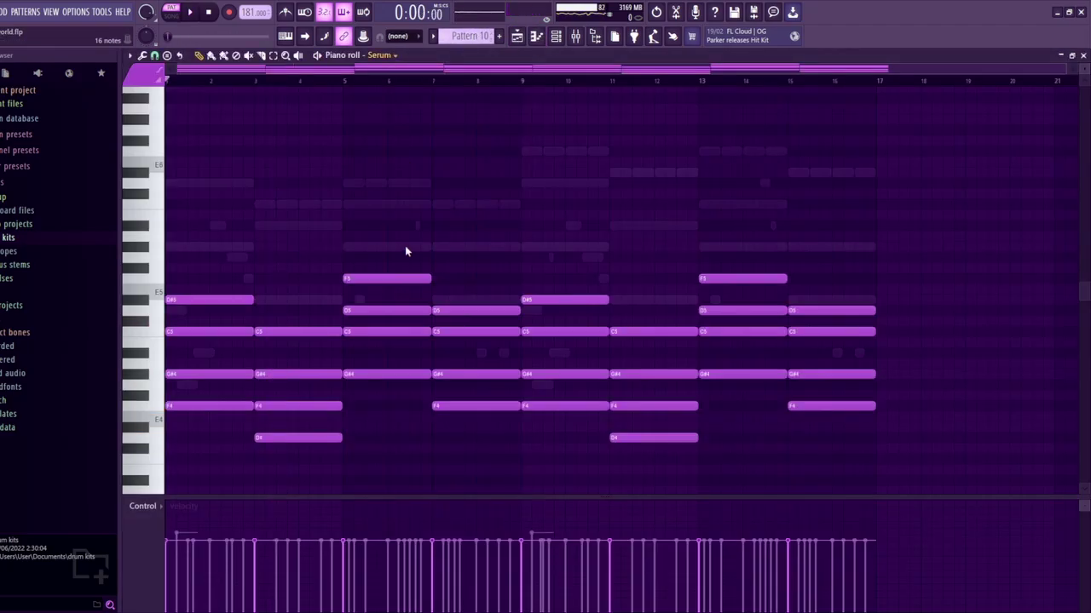
Show the JV-1080 notes of Pattern 10 and play them from the start and again from bar 9
key(Down)
key(F6)
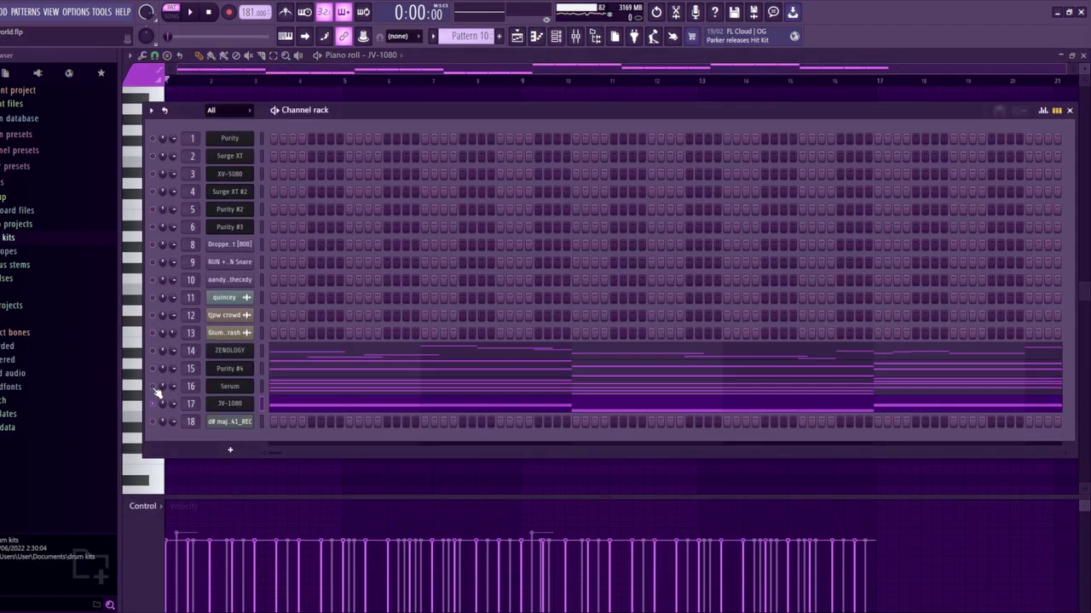
click(219, 406)
click(380, 461)
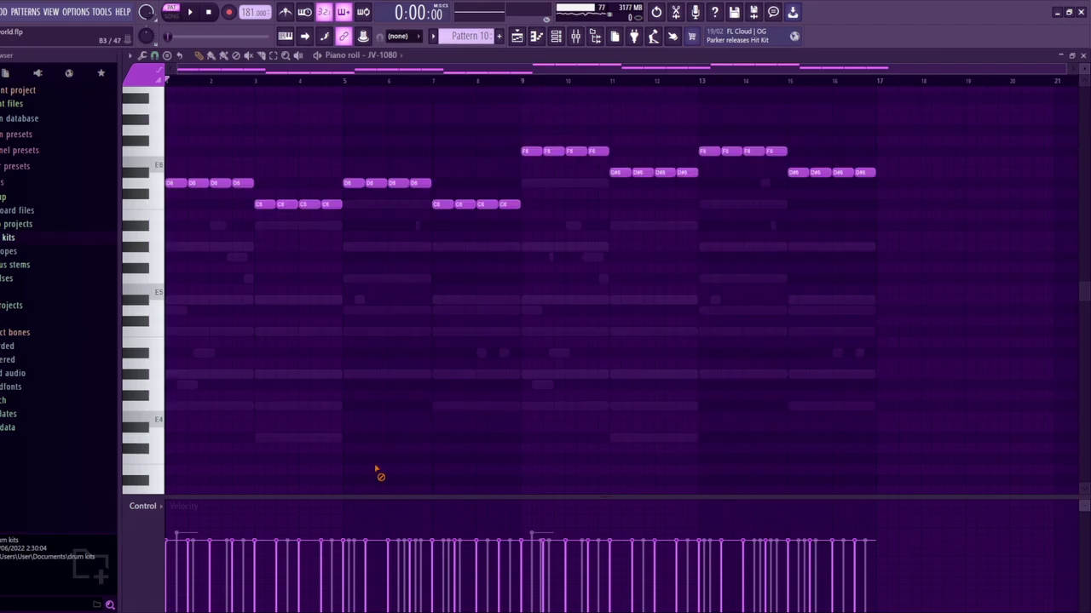
key(space)
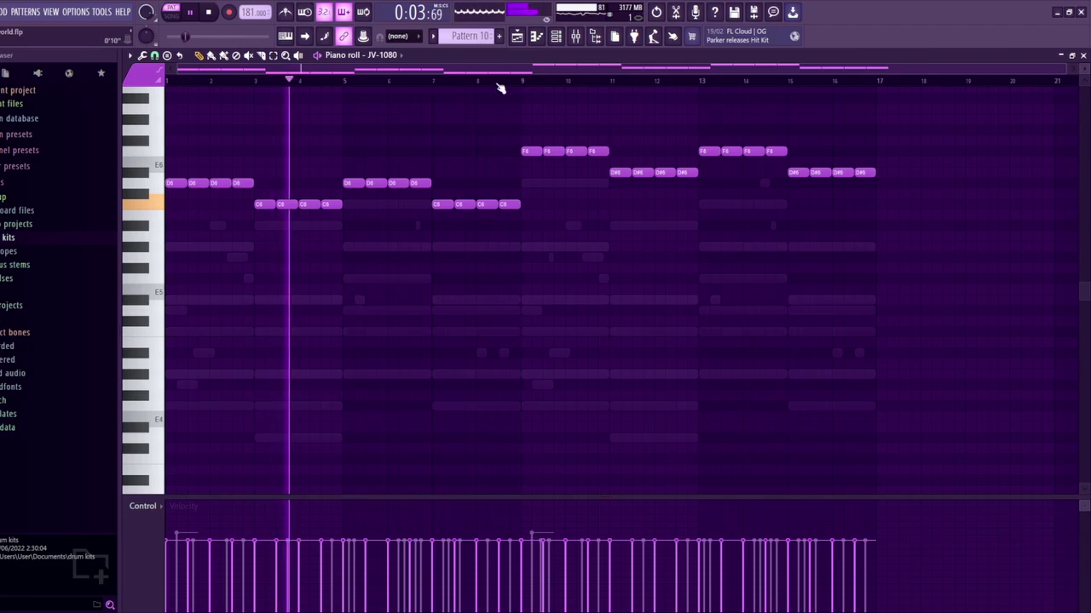
click(525, 81)
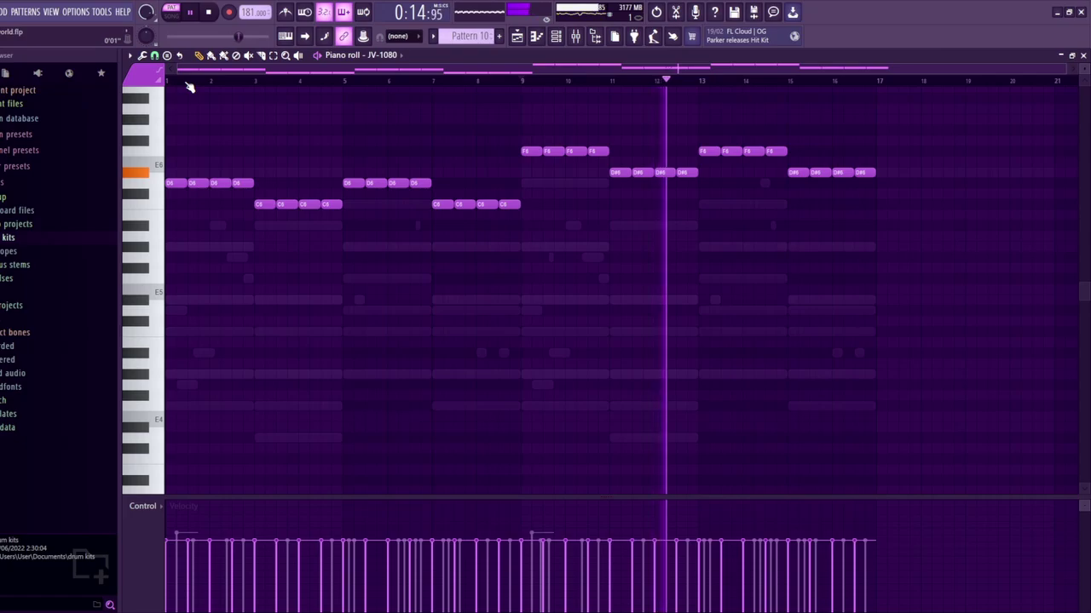
key(space)
Unmute the channels, return to the playlist, and play the arrangement from bar 57 with Track 14 muted
click(555, 36)
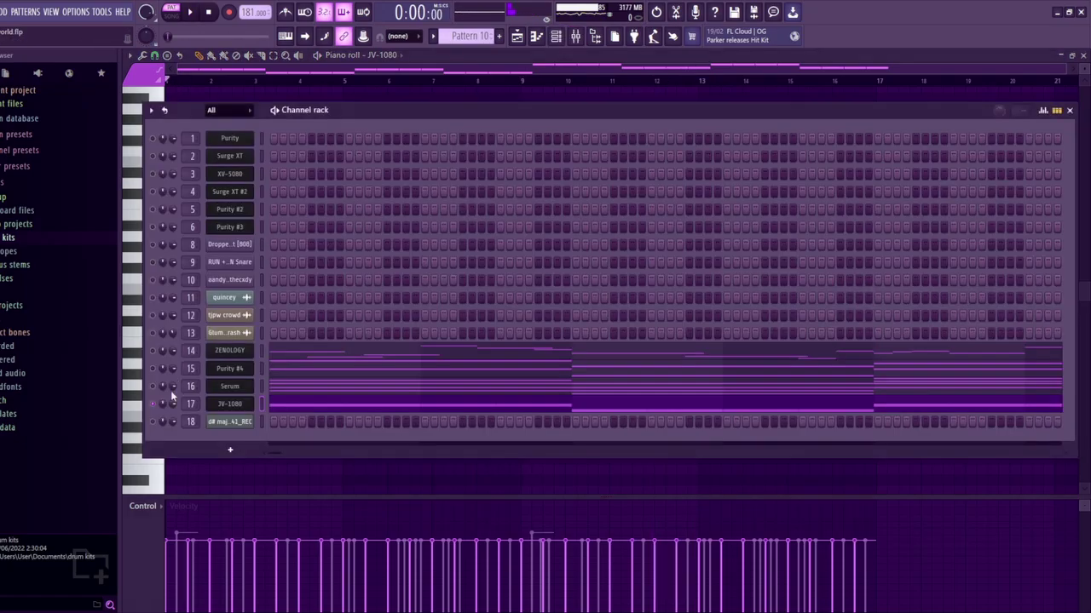
click(517, 36)
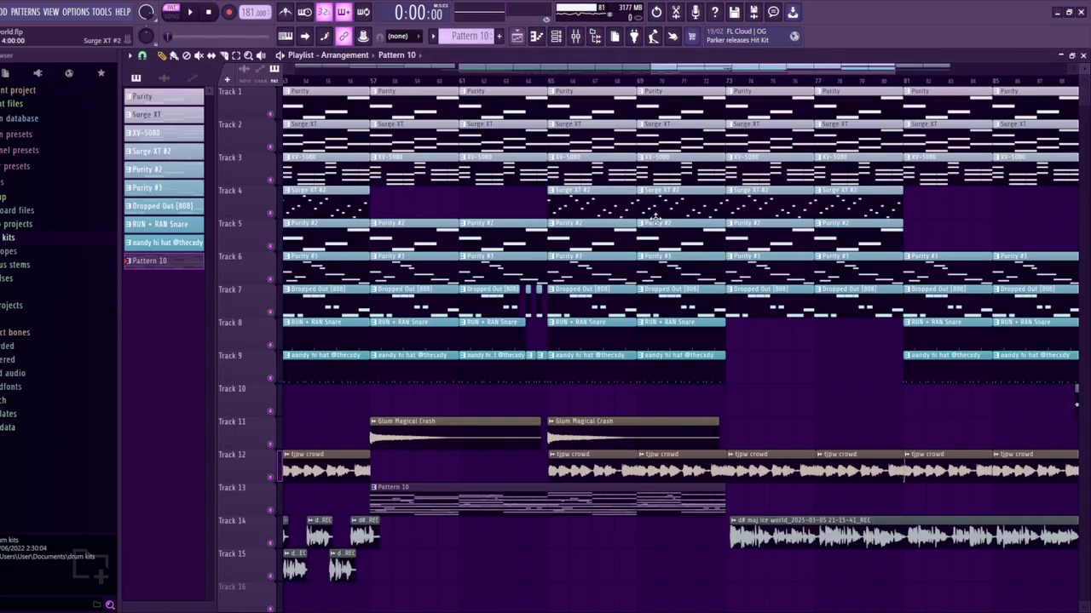
scroll(786, 383, down, 5)
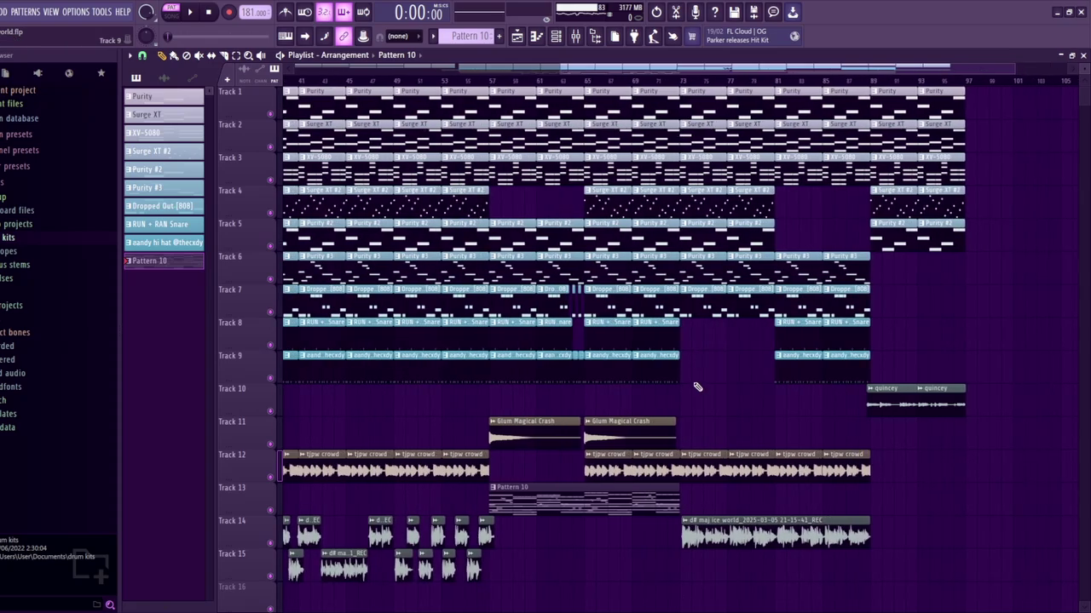
click(418, 80)
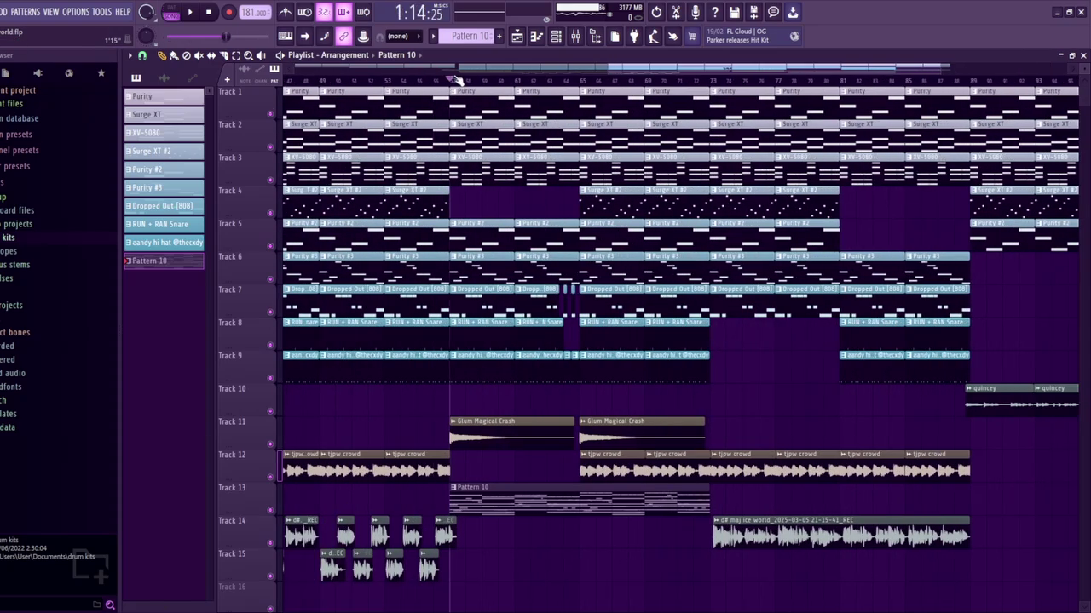
key(space)
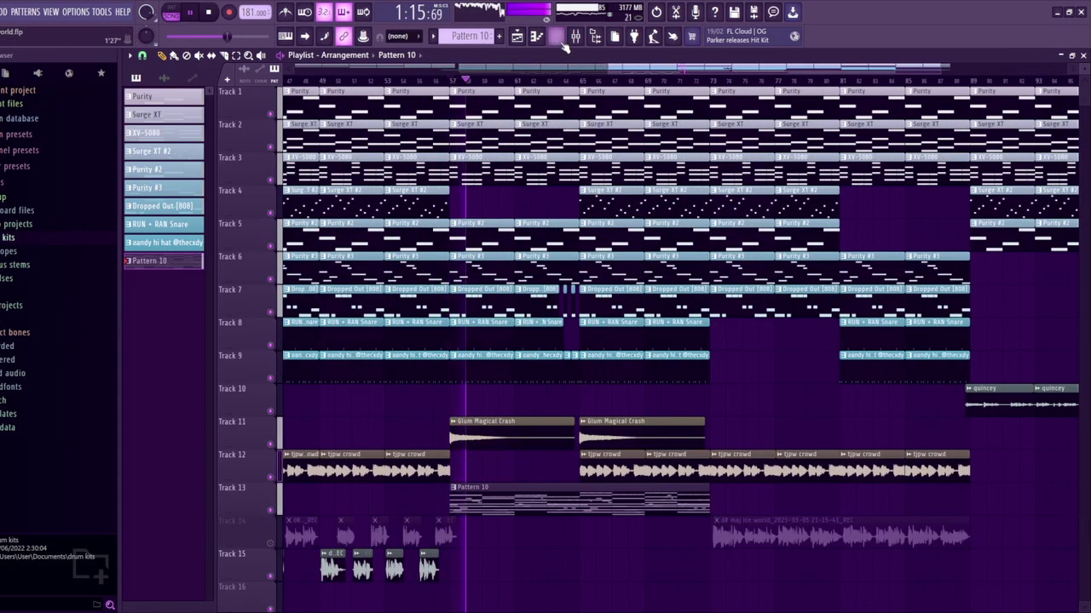
Mute channels 1 to 6 and play the arrangement again from bar 57 to hear Pattern 10 with the drums
click(562, 44)
key(space)
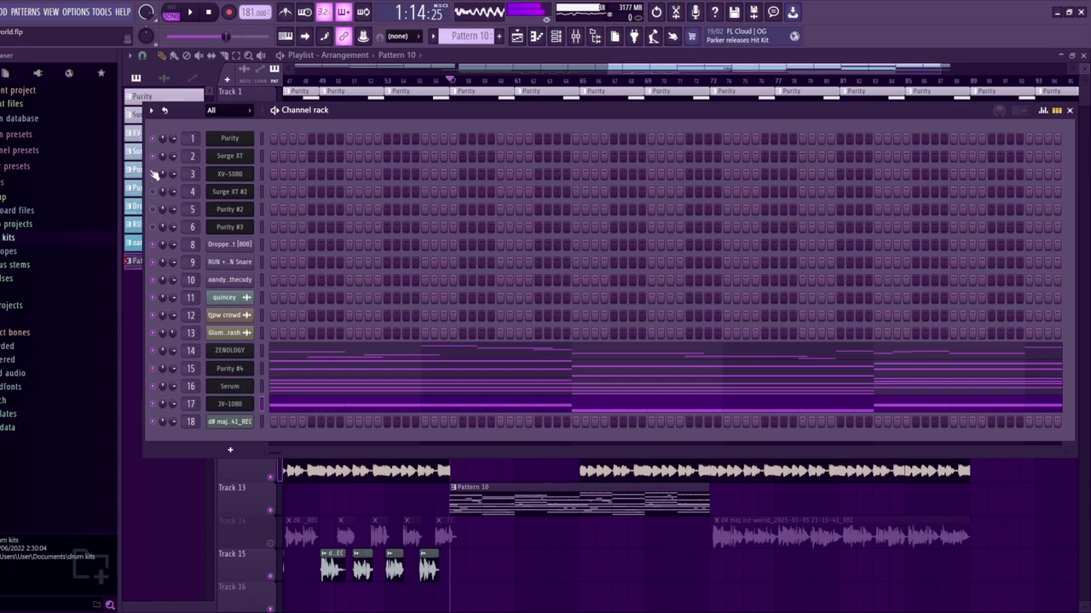
key(space)
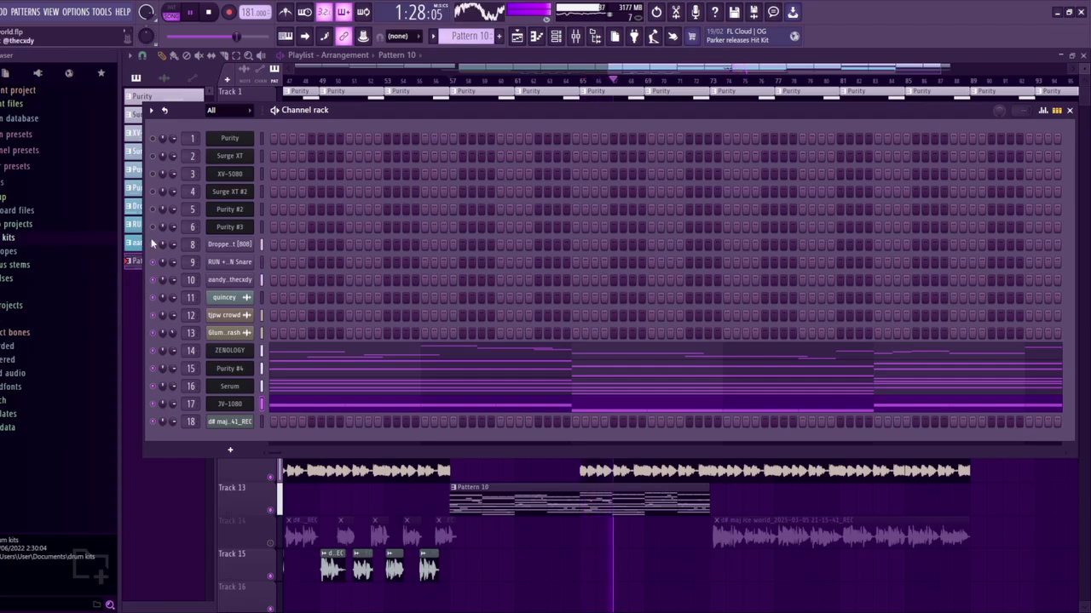
key(F6)
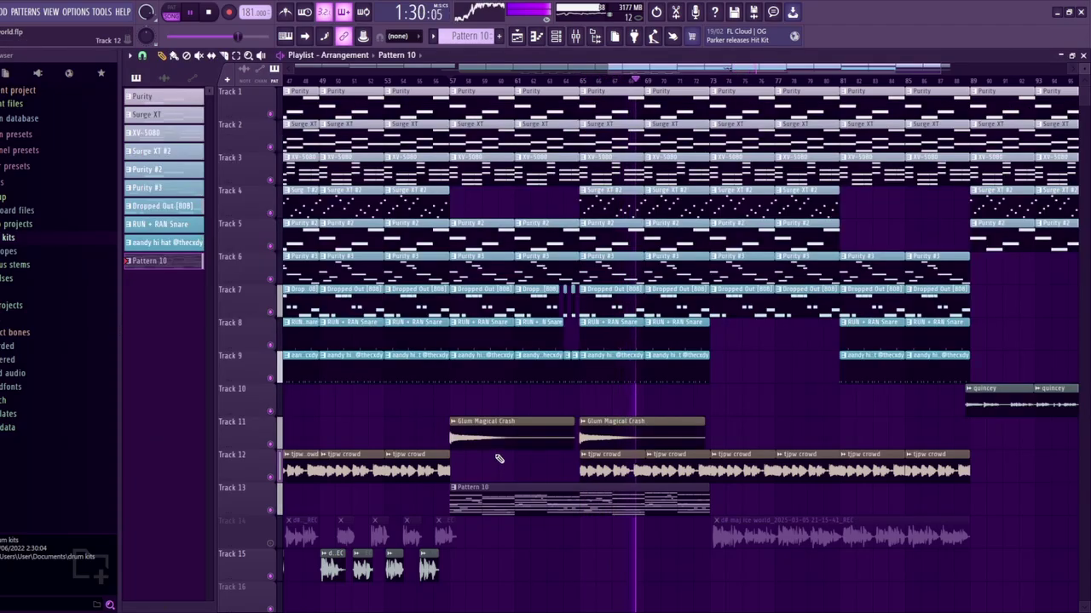
key(space)
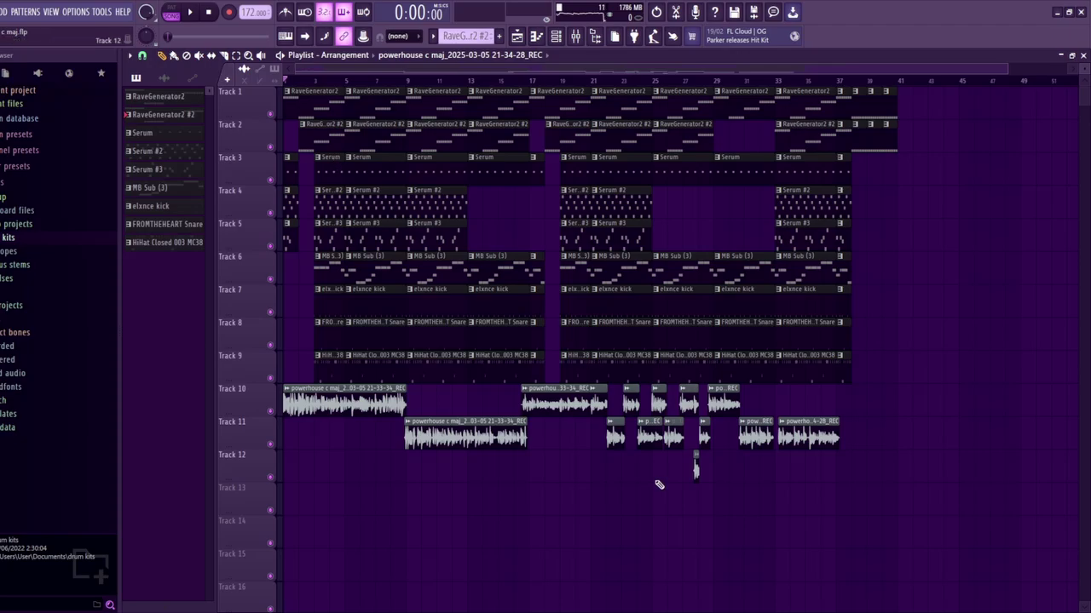
In the 172 BPM project, select the RaveGenerator2 pattern, show its bizarre d-train sound, and play its piano roll notes in pattern mode
click(134, 98)
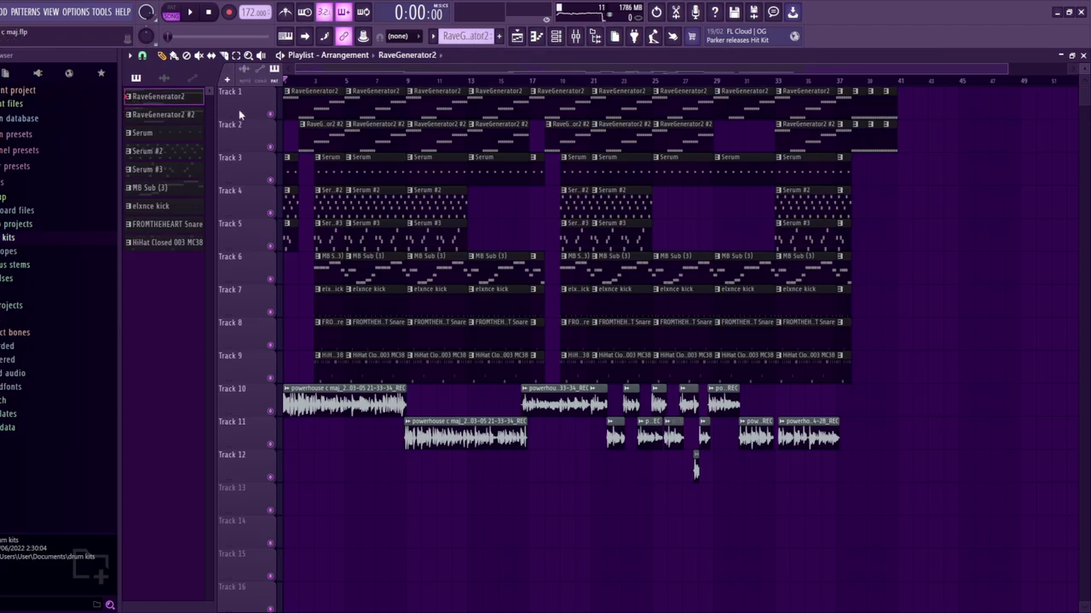
click(517, 36)
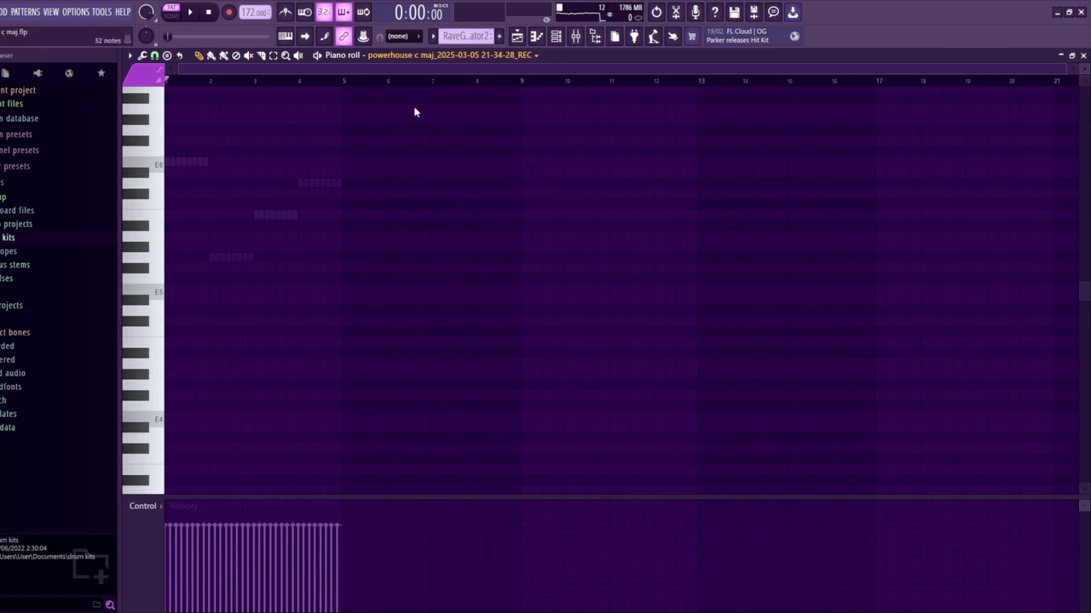
key(F6)
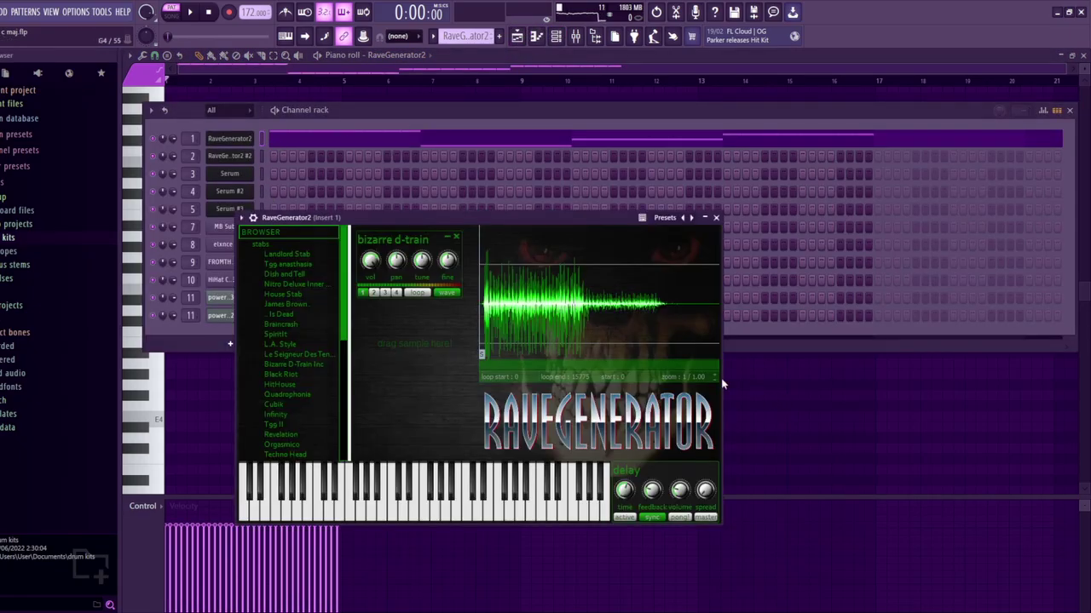
key(F7)
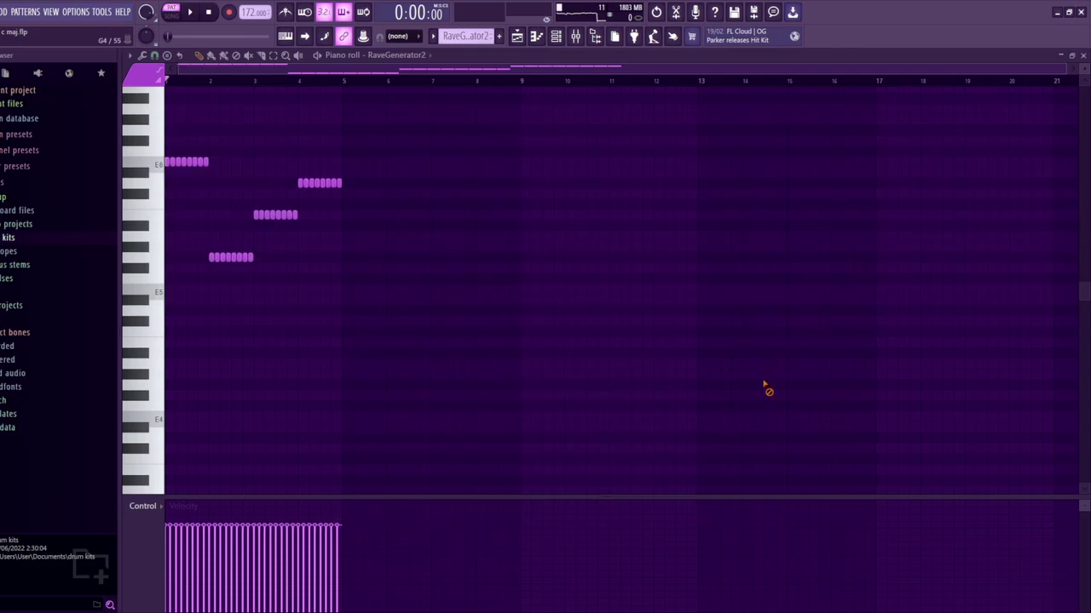
key(space)
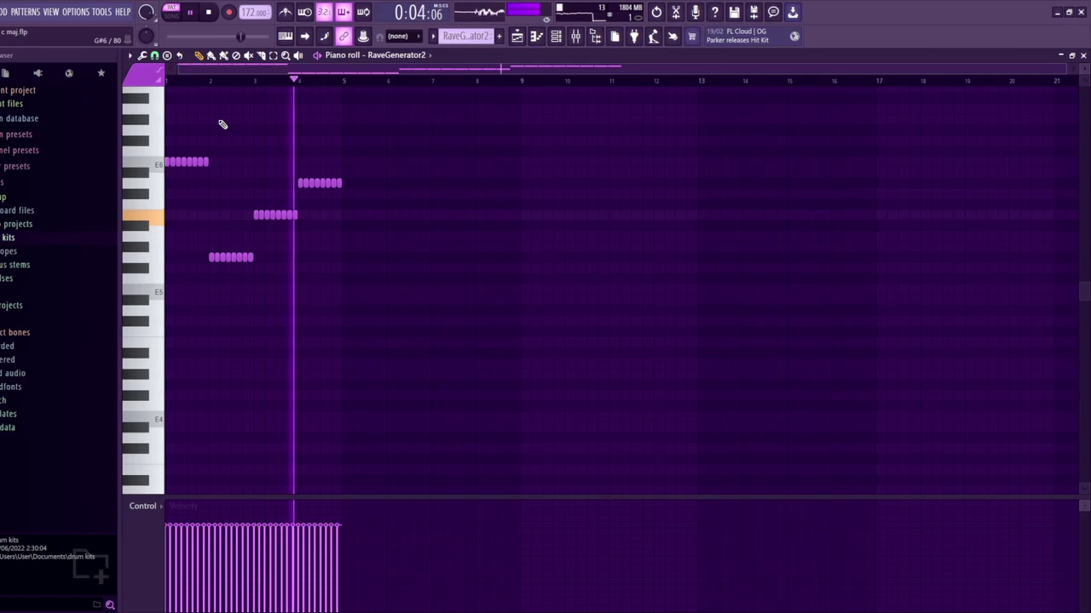
key(space)
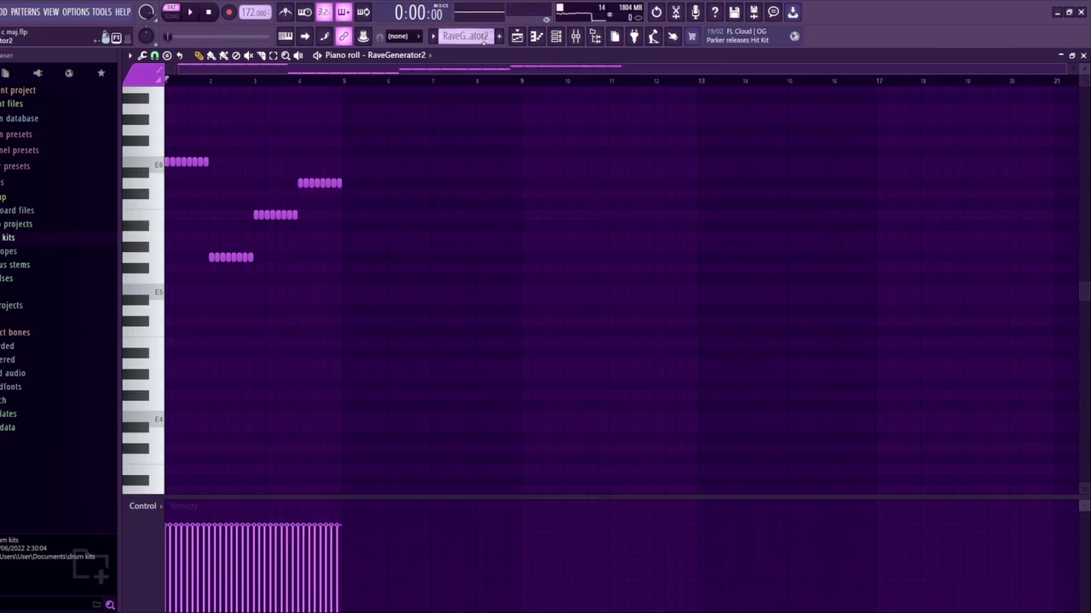
Select the RaveGenerator2 #2 pattern, show its quadrophonia sound, and play its piano roll notes in pattern mode
key(F4)
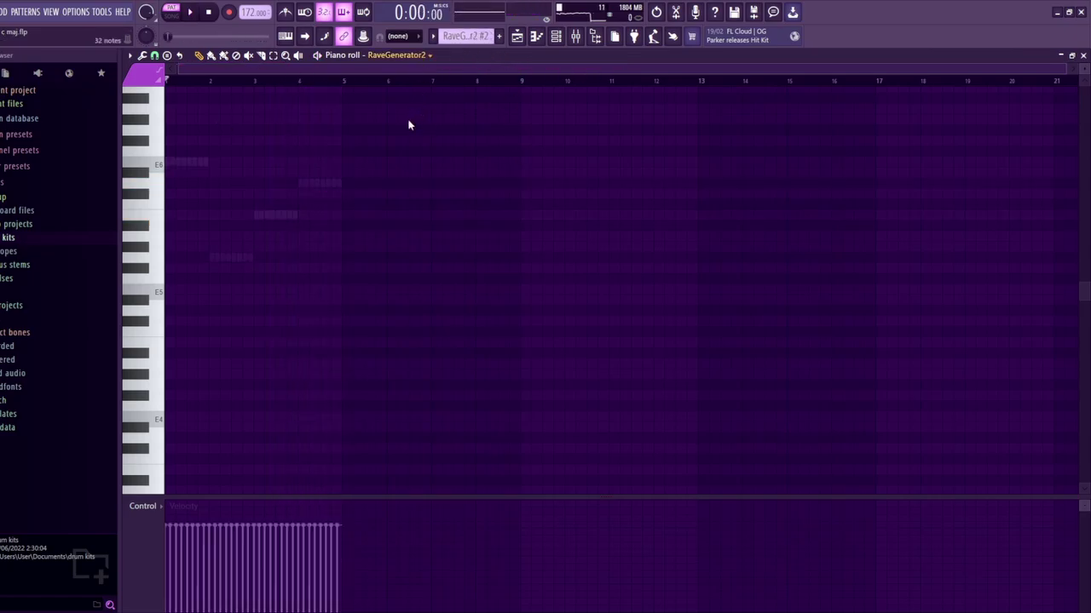
key(ctrl+v)
key(F6)
click(231, 156)
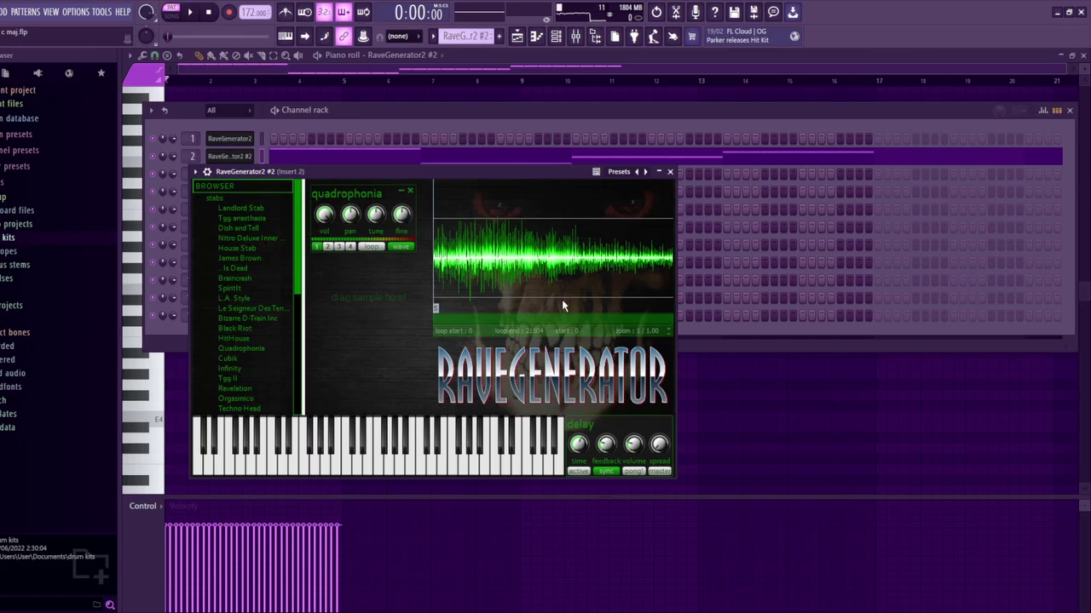
key(F7)
key(space)
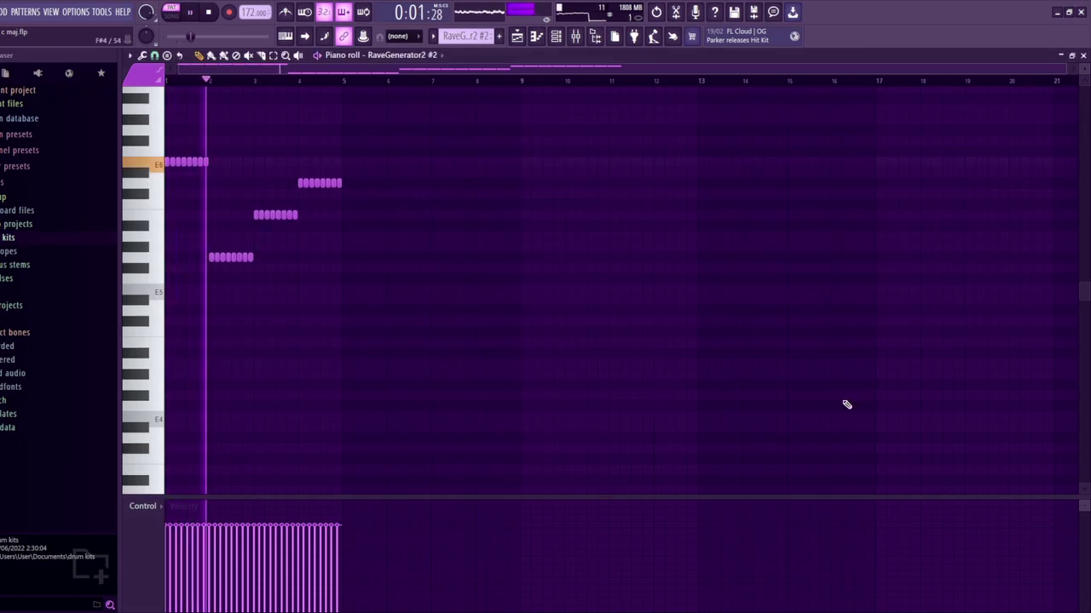
key(space)
Look over the playlist arrangement and the Master track's effect chain in the mixer
click(518, 36)
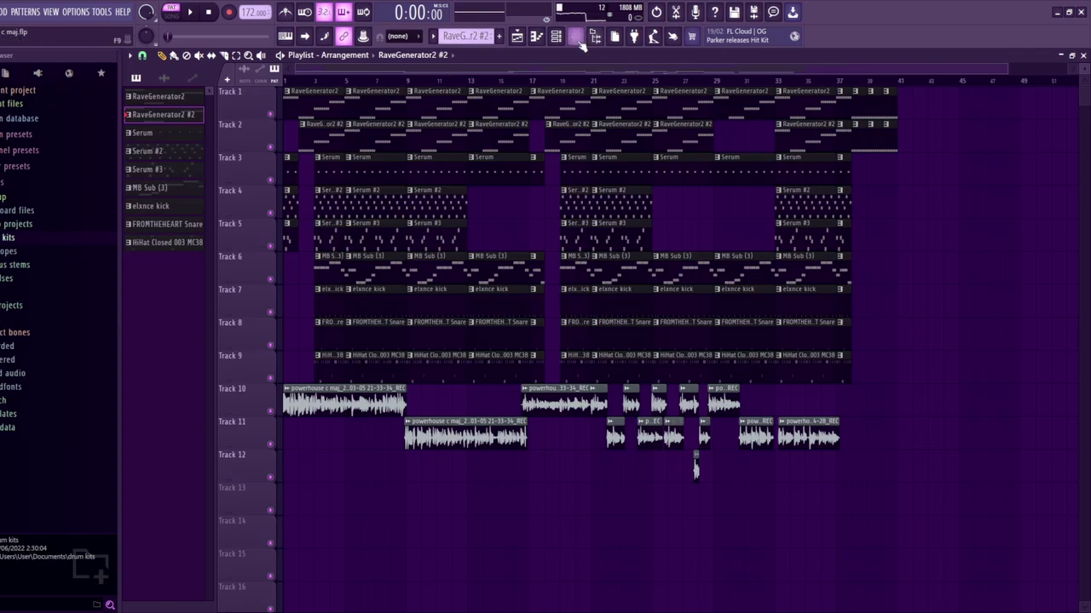
click(577, 39)
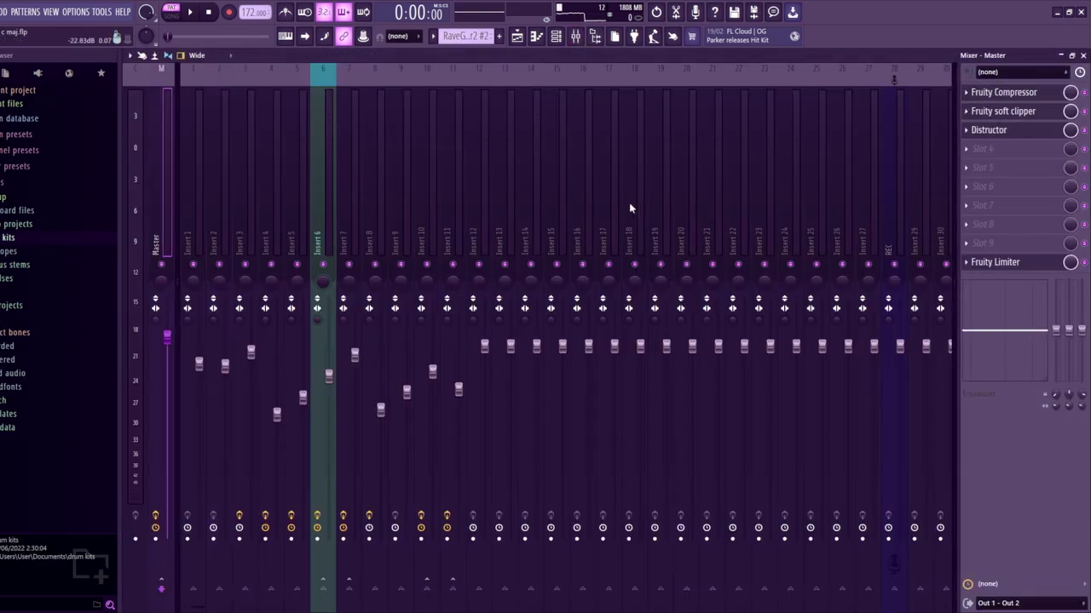
click(517, 36)
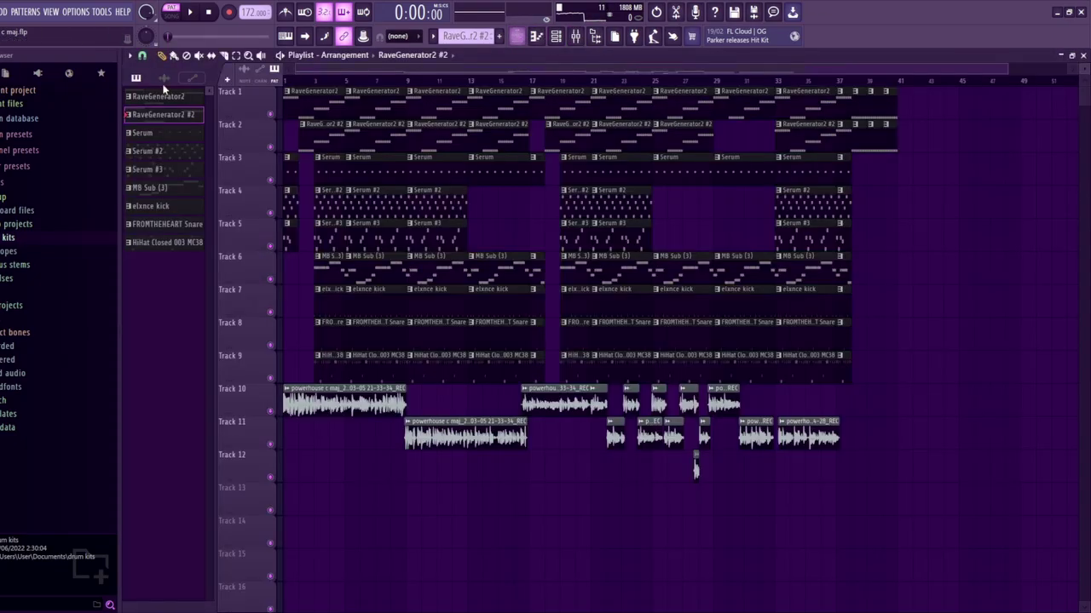
Select the Serum pattern, show its KEY - BACKNFORTH2 preset, and play its piano roll notes
click(151, 138)
key(F6)
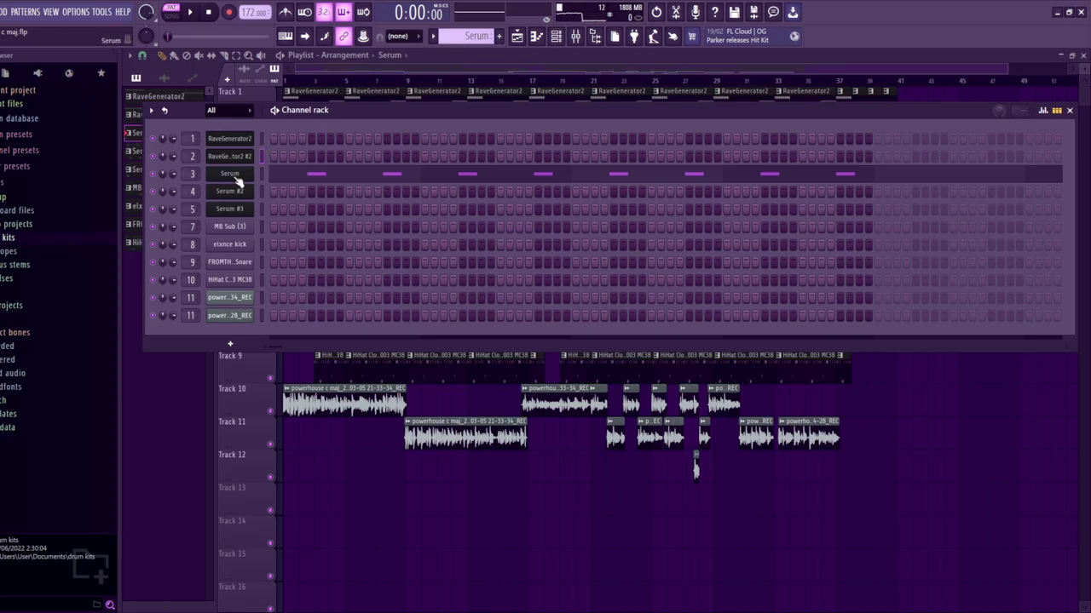
click(628, 390)
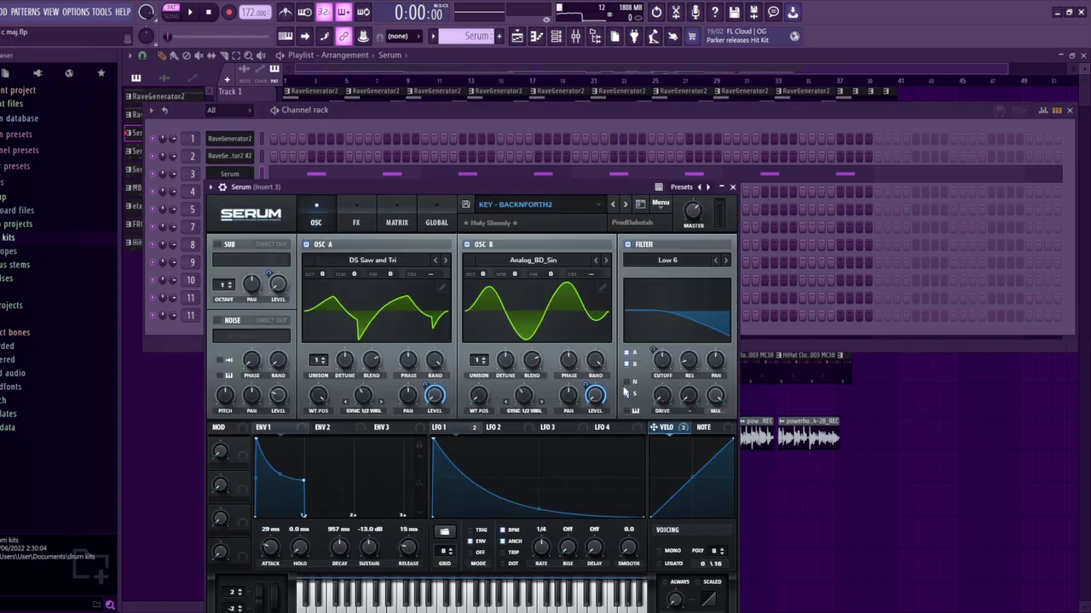
click(538, 176)
key(space)
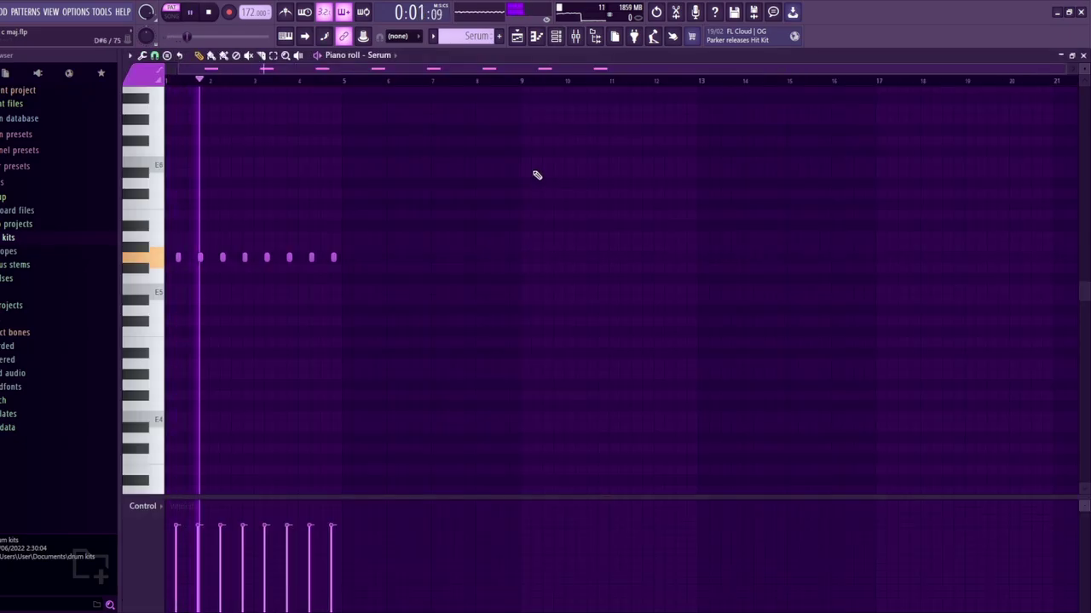
key(space)
Select the Serum #2 pattern, show its pluck [cuddles] preset, and play its piano roll notes
click(499, 36)
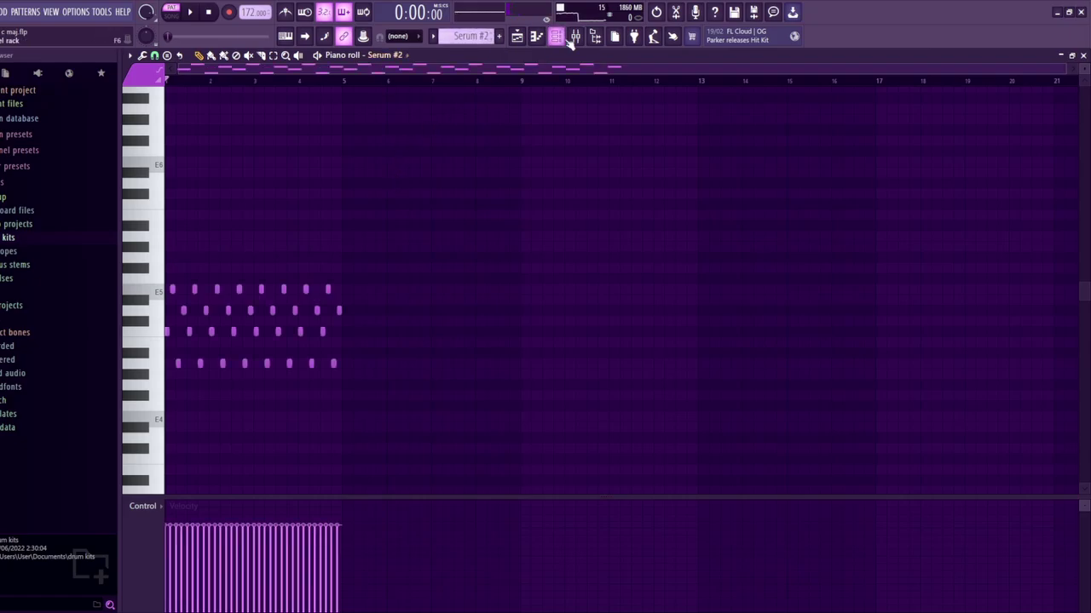
key(F6)
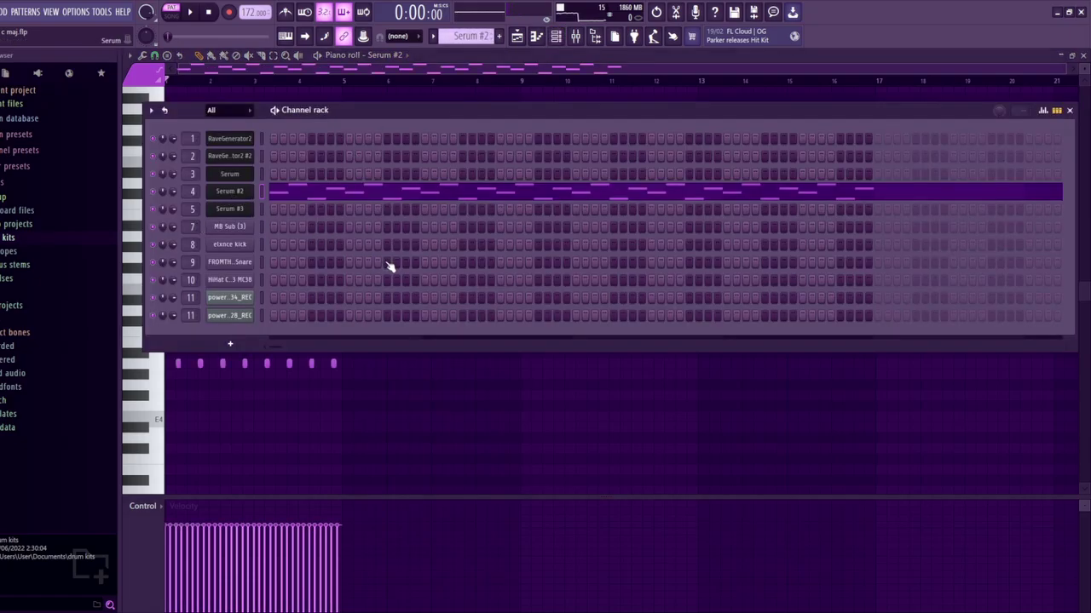
click(661, 407)
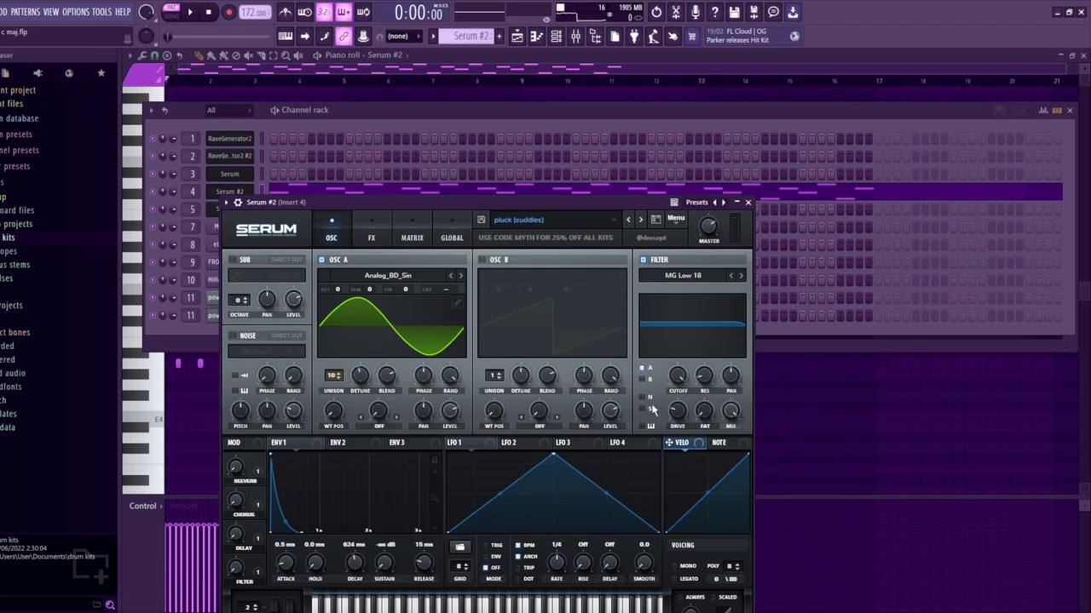
key(F7)
key(space)
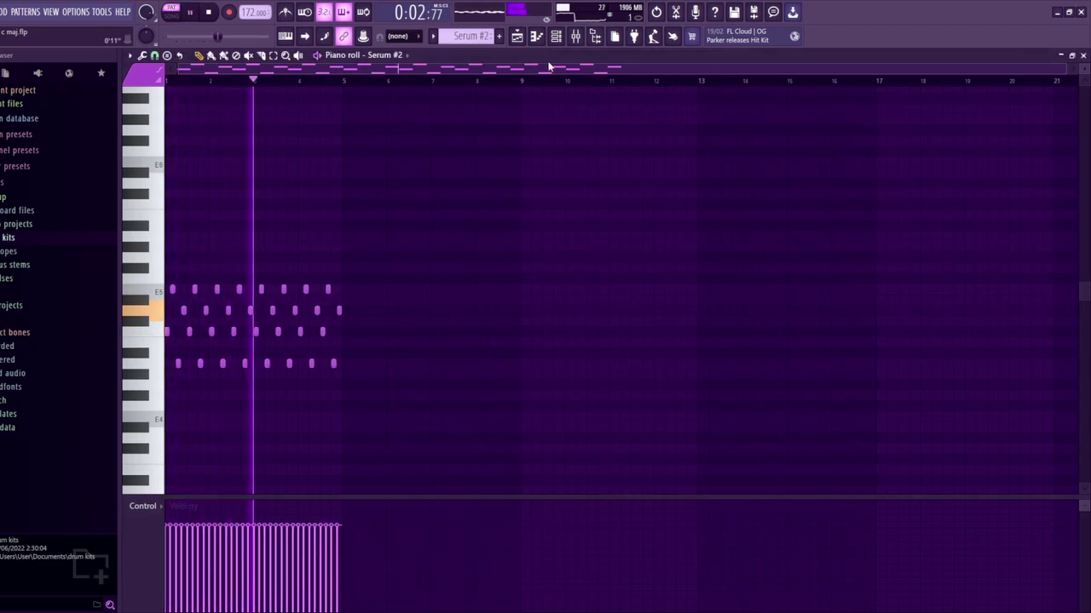
Check the effect slots of mixer Inserts 1 to 3 during playback, return to the piano roll, and stop
key(F9)
click(215, 213)
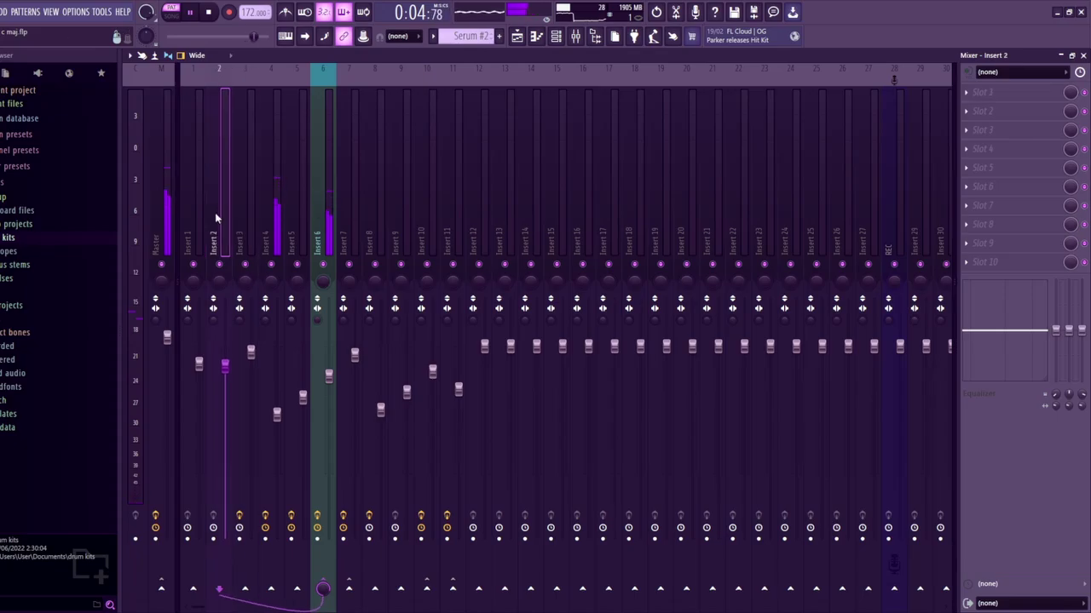
click(200, 213)
click(243, 223)
key(F9)
key(space)
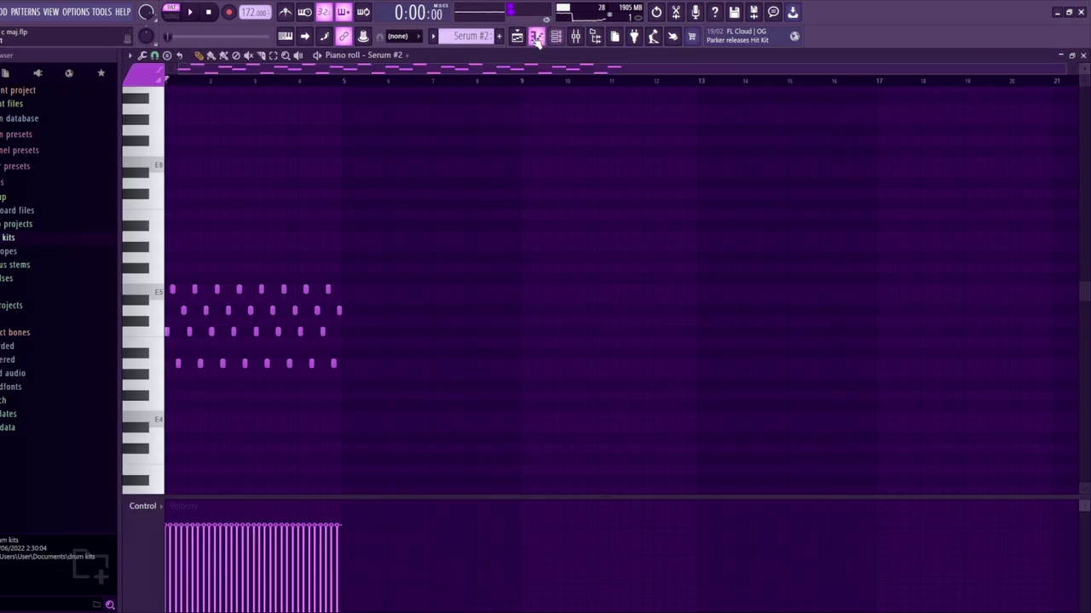
Select the Serum #3 pattern, play its piano roll notes, and open its Serum plugin, dismissing the alert
scroll(449, 37, down, 1)
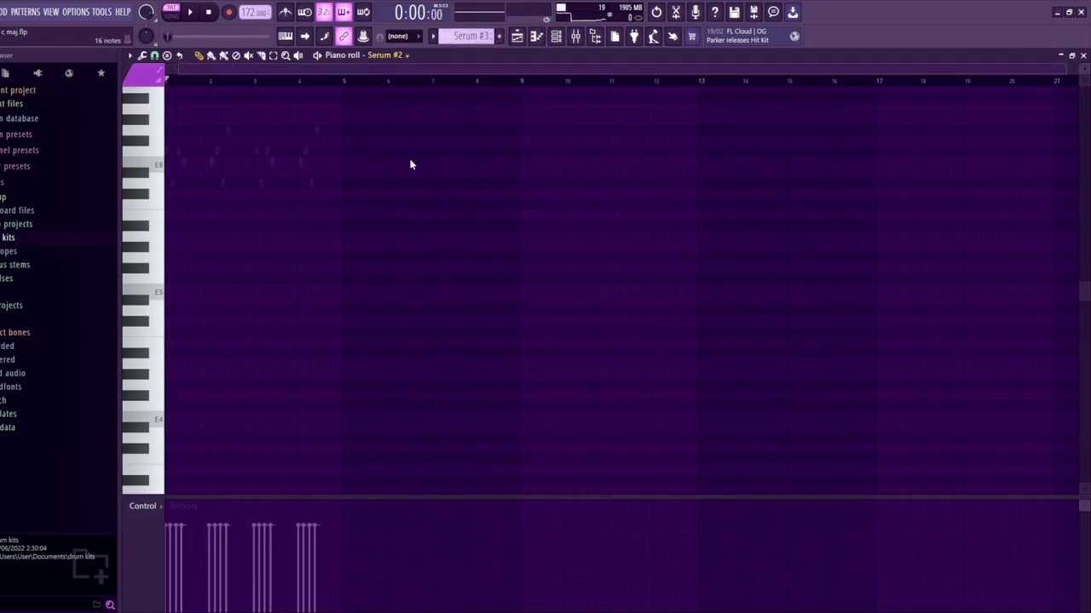
key(space)
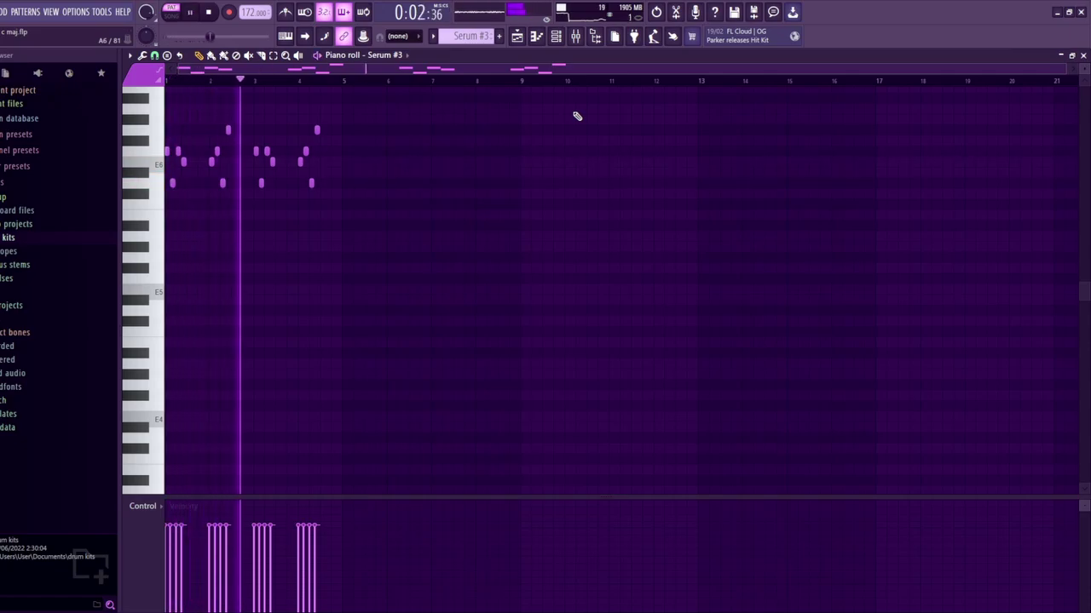
click(555, 36)
key(space)
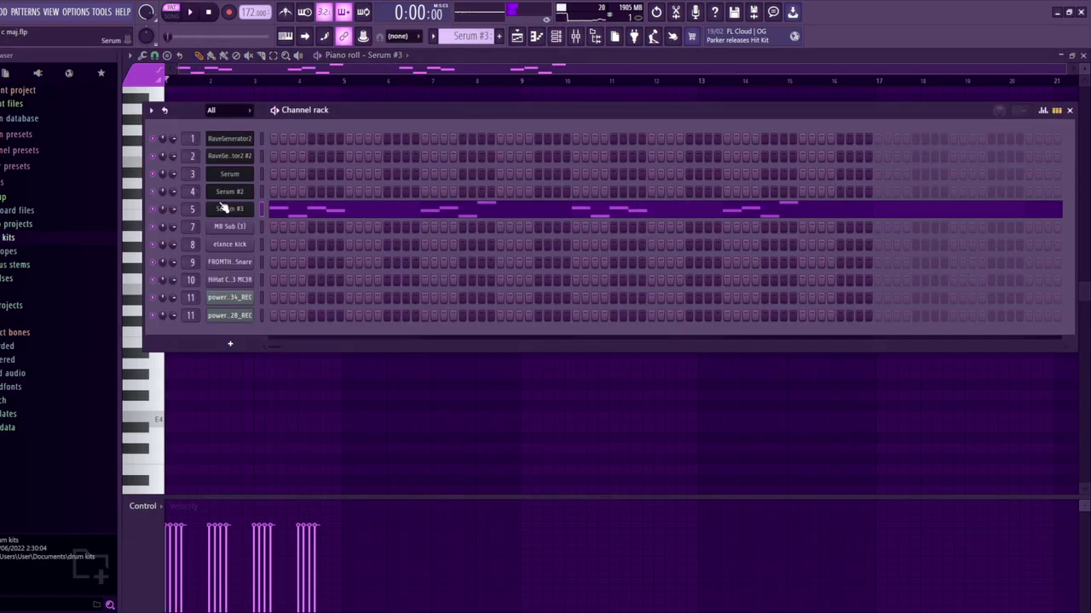
click(225, 208)
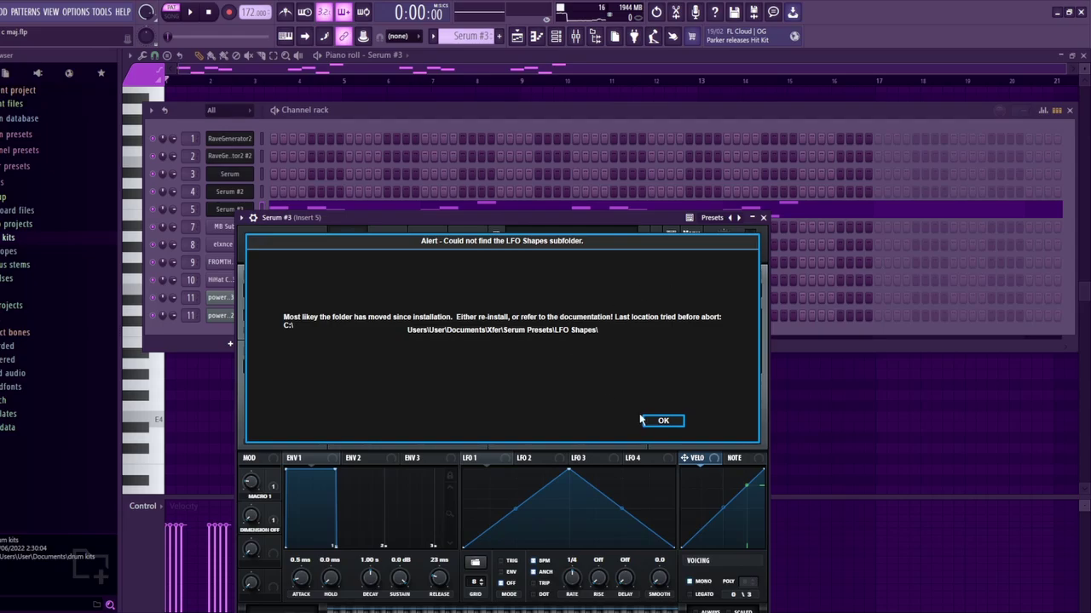
click(643, 421)
click(915, 429)
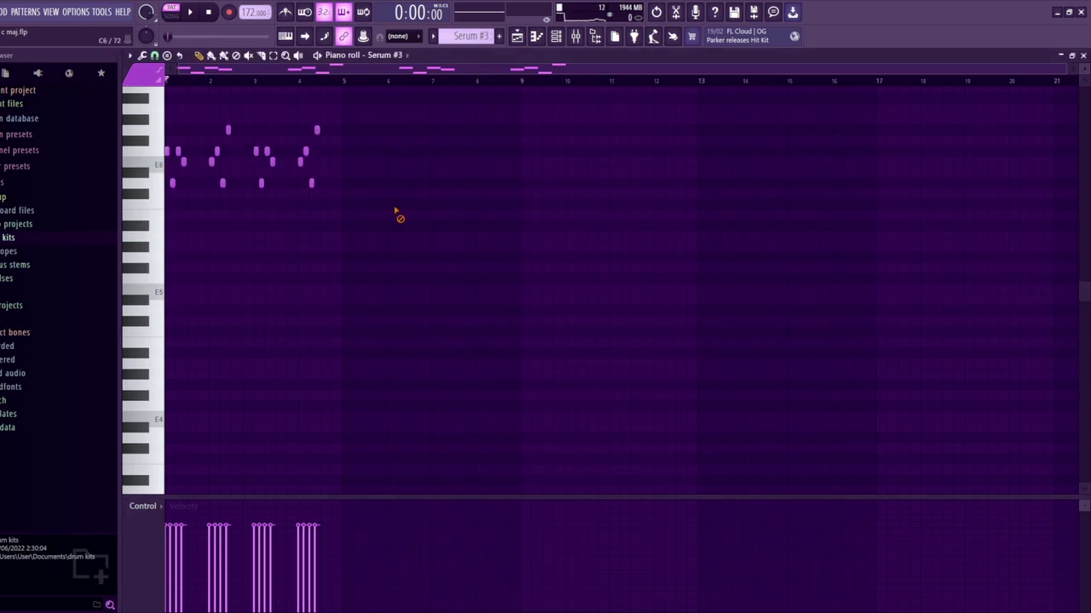
In the playlist, leave only Tracks 1 to 5 unmuted and play the melodies together from bar 5
key(F5)
drag(270, 246, 272, 113)
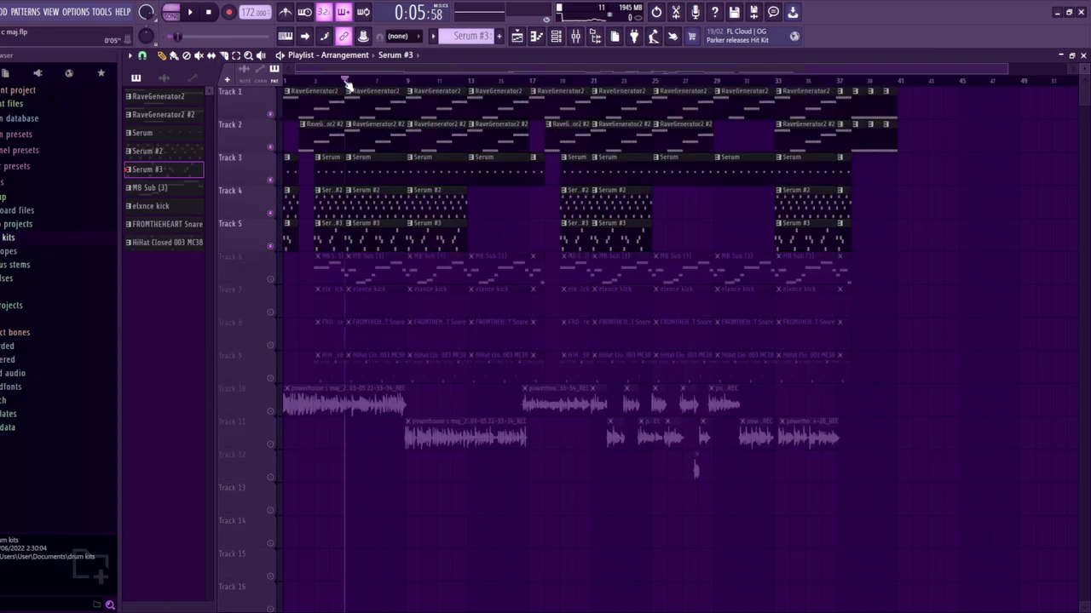
key(space)
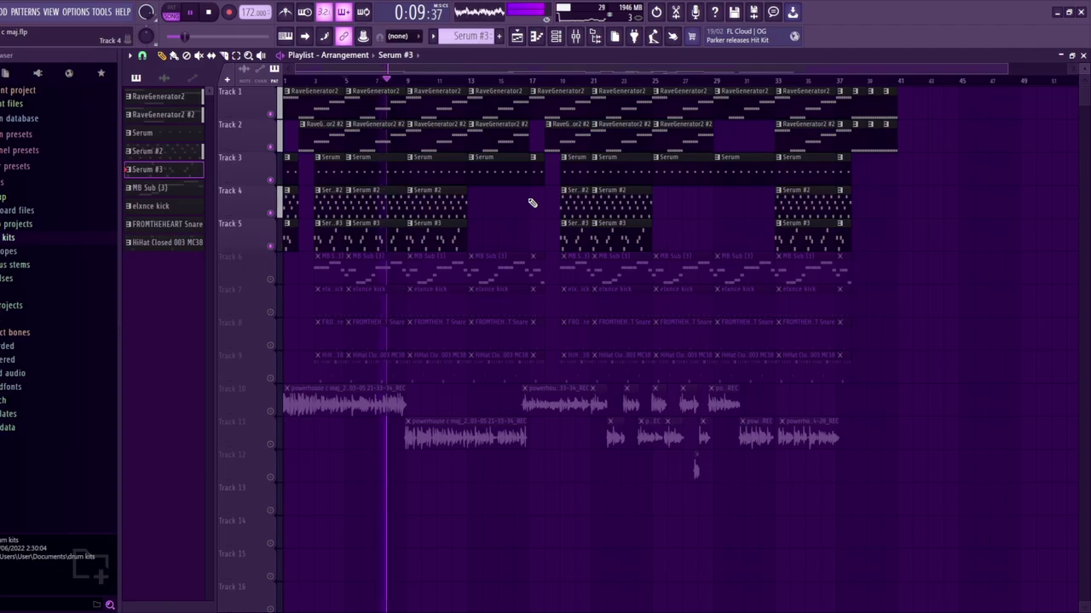
key(space)
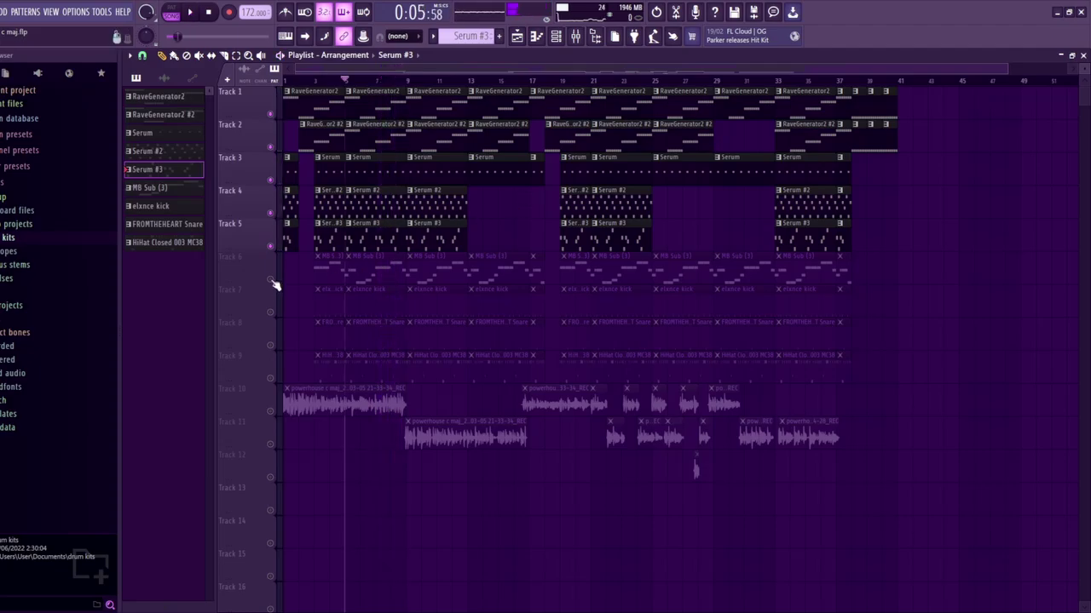
Leave only Tracks 6 to 9 unmuted and play the sub bass and drums from bar 5
right_click(273, 281)
drag(269, 313, 274, 348)
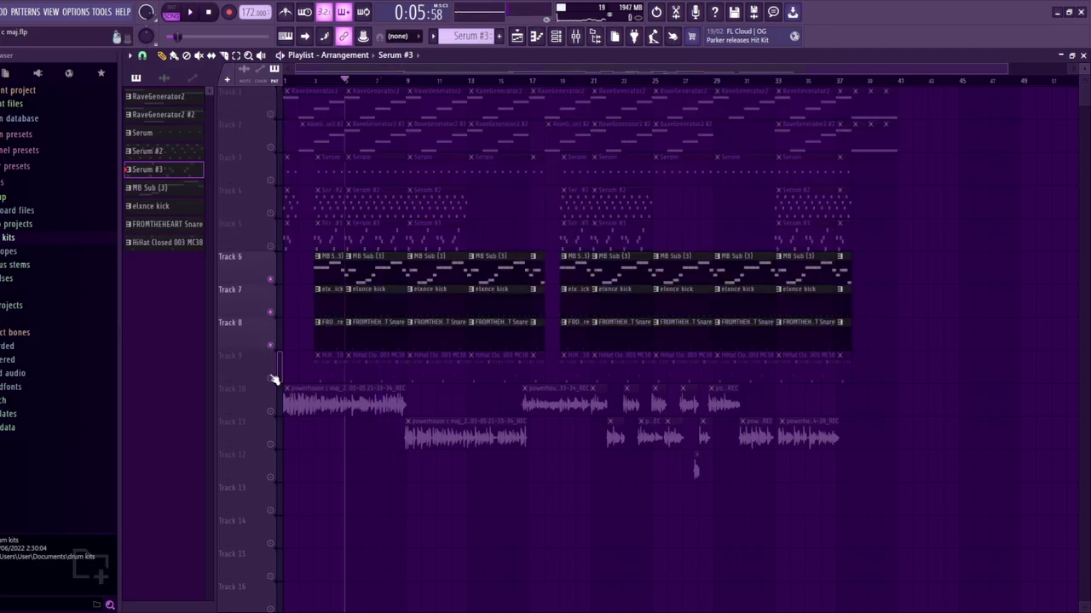
click(274, 379)
key(space)
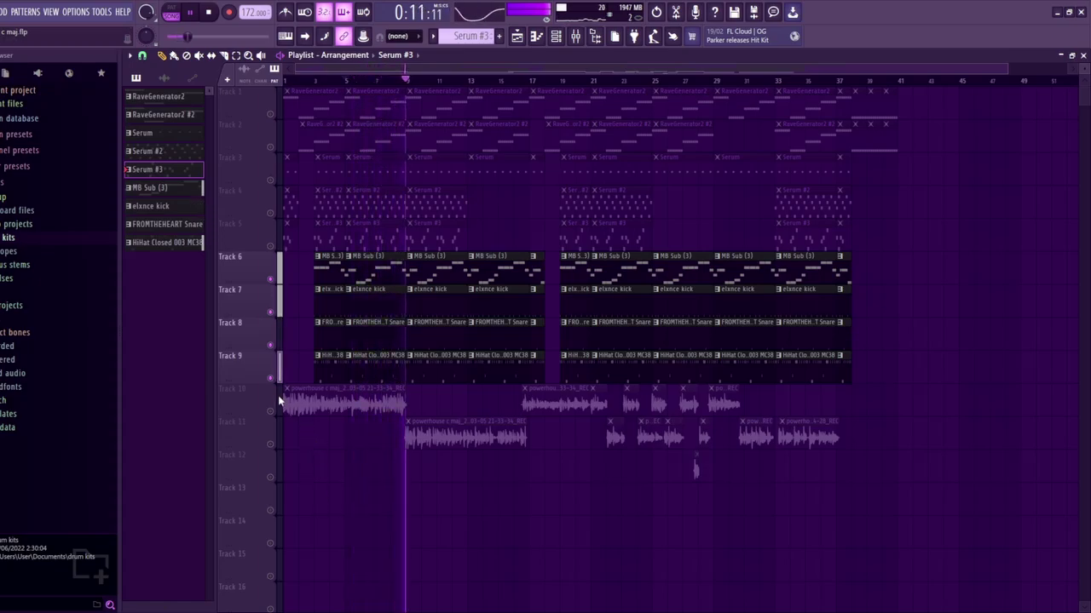
key(space)
Unmute all playlist tracks, select the MB Sub (3) pattern, and play its piano roll notes in pattern mode
drag(270, 477, 270, 113)
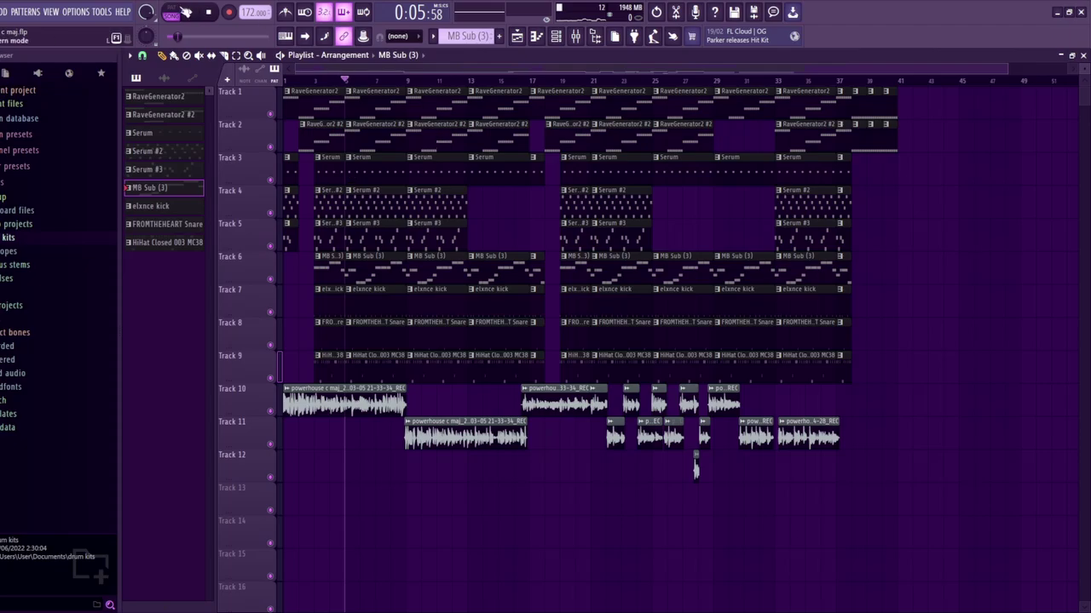
click(536, 36)
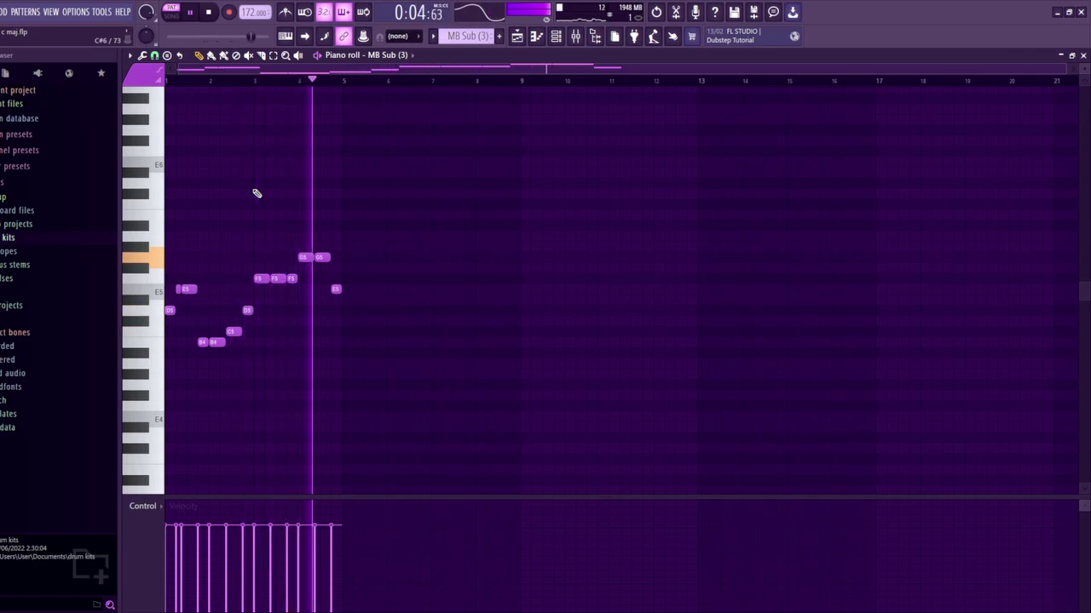
key(space)
Play the MB Sub (3) pattern while inspecting Fruity Blood Overdrive and Fruity parametric EQ 2 on mixer Insert 7
key(F9)
click(352, 187)
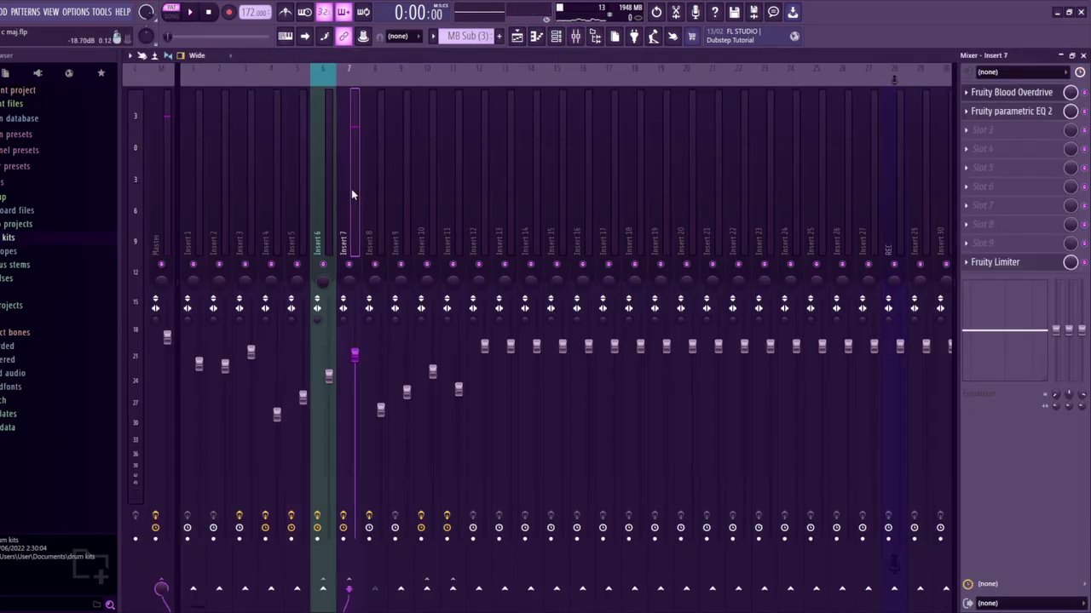
key(space)
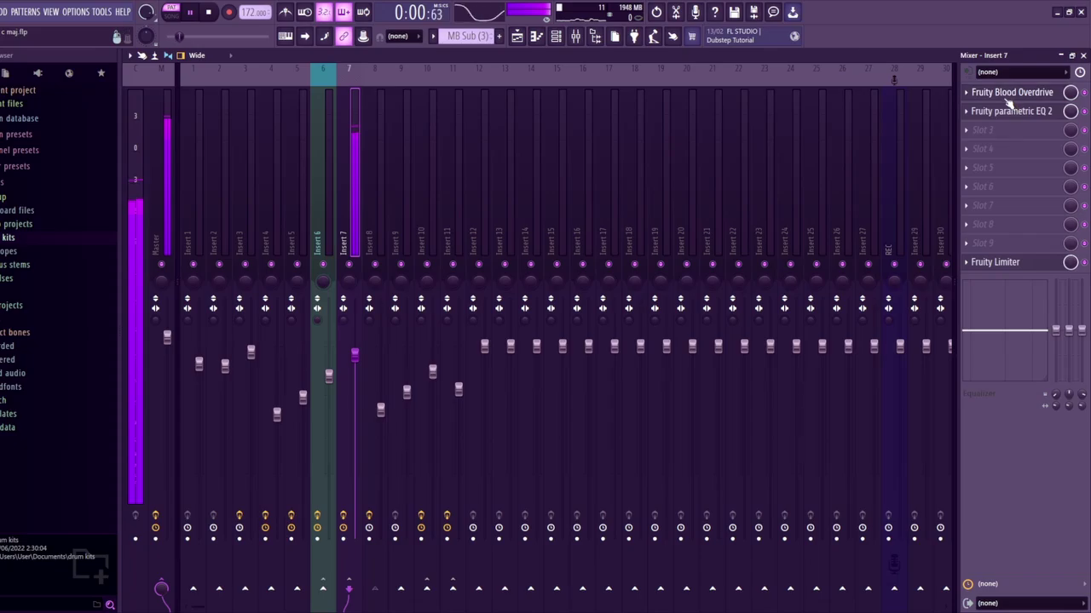
click(1010, 92)
click(1010, 111)
click(1011, 111)
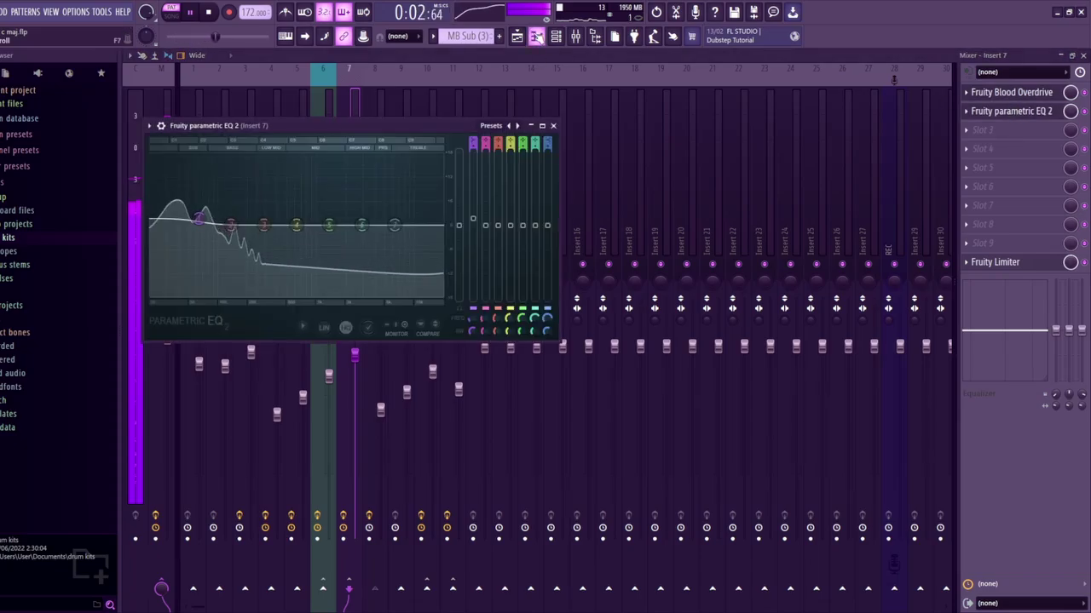
key(space)
Select the elxnce kick pattern and play its piano roll notes
key(F9)
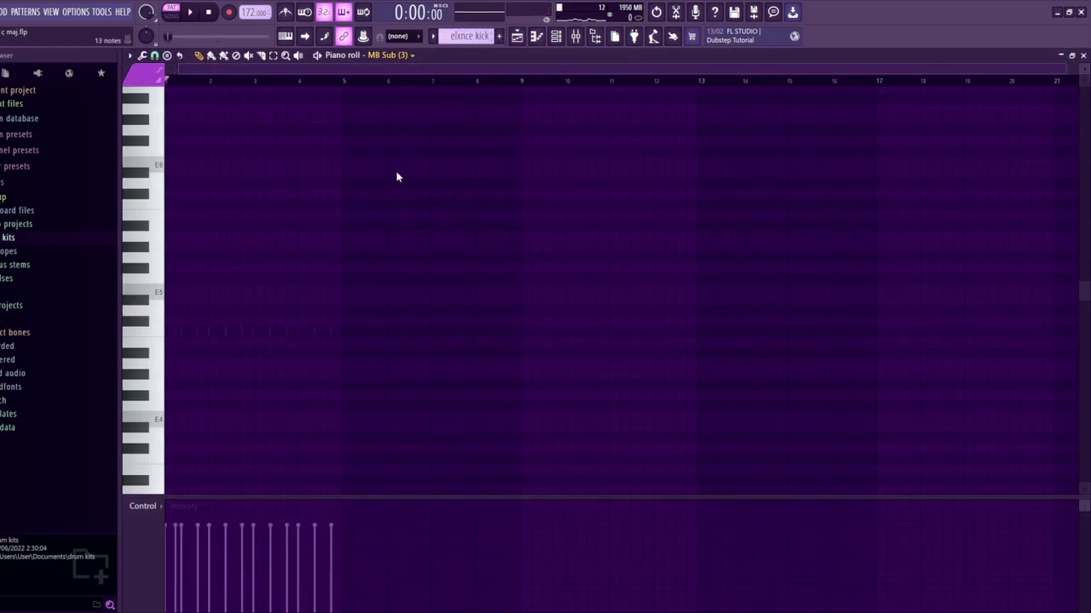
key(space)
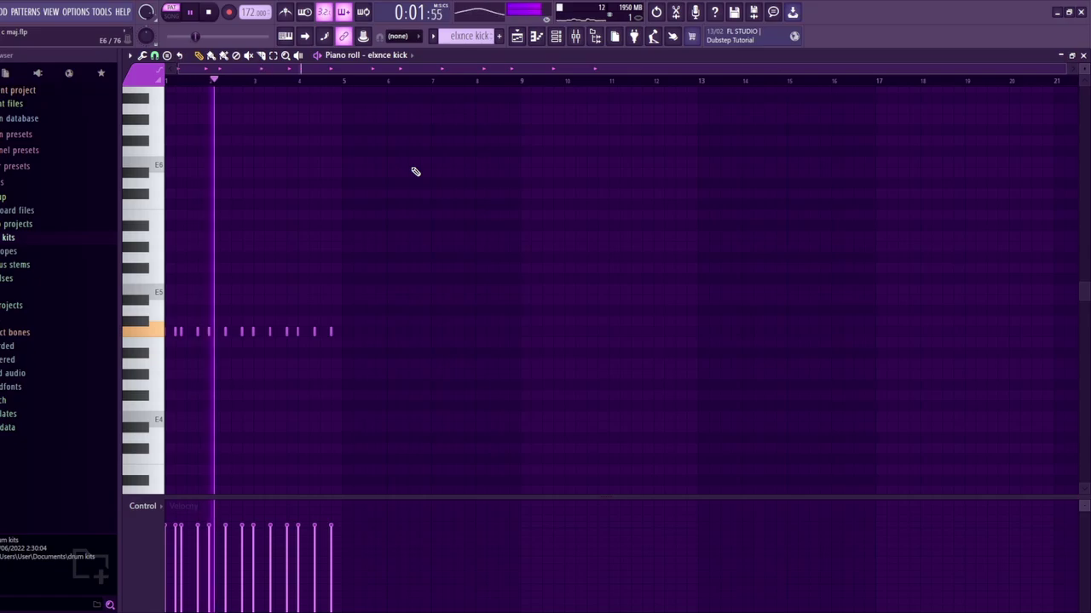
key(space)
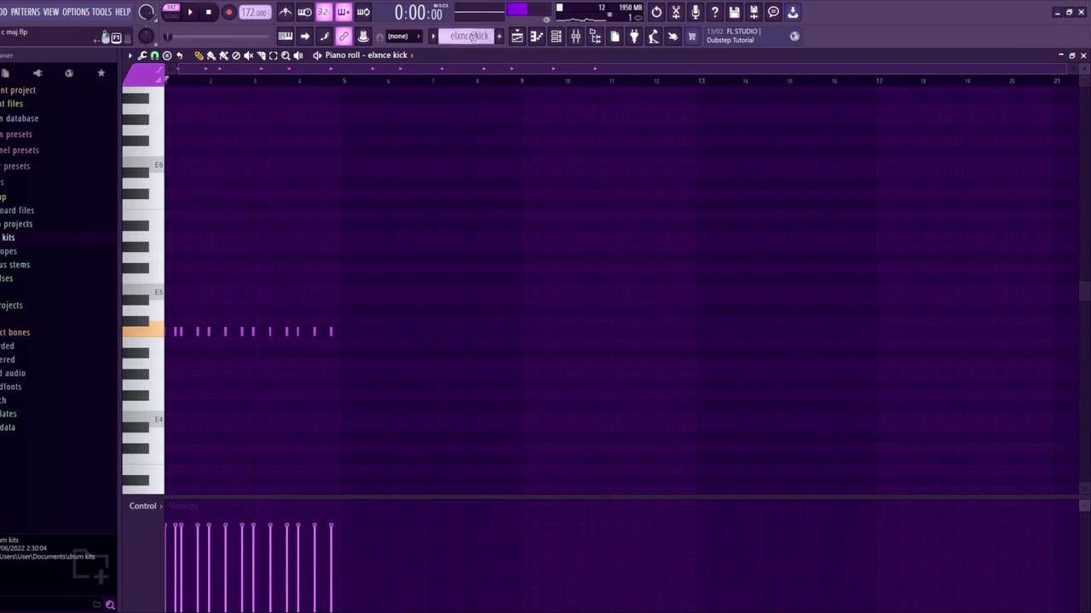
Check the kick's effect slots on mixer Insert 8 and return to its piano roll
click(556, 35)
click(576, 37)
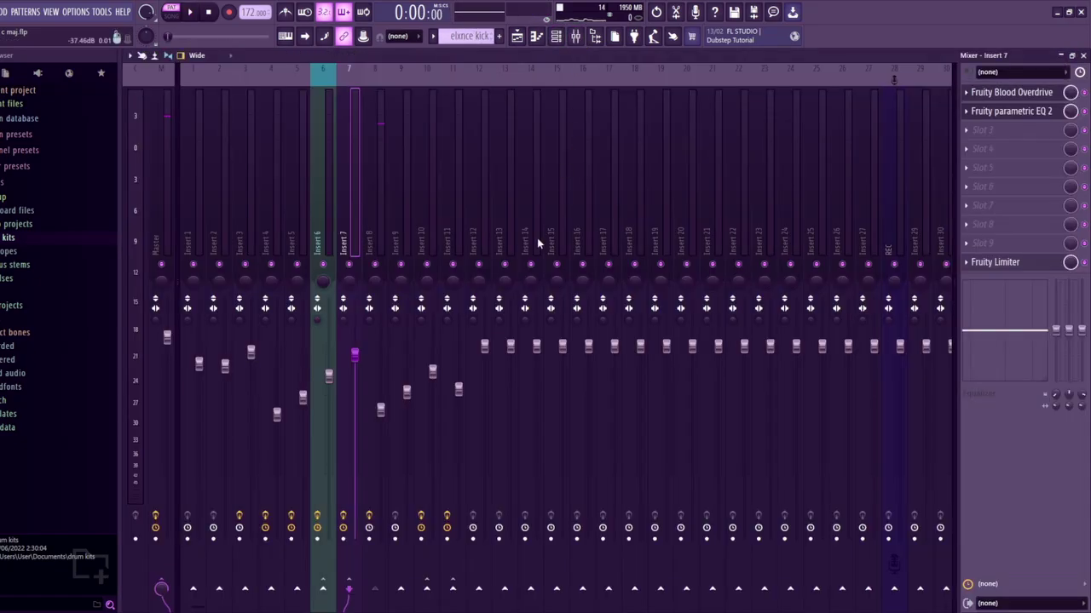
click(379, 244)
click(536, 36)
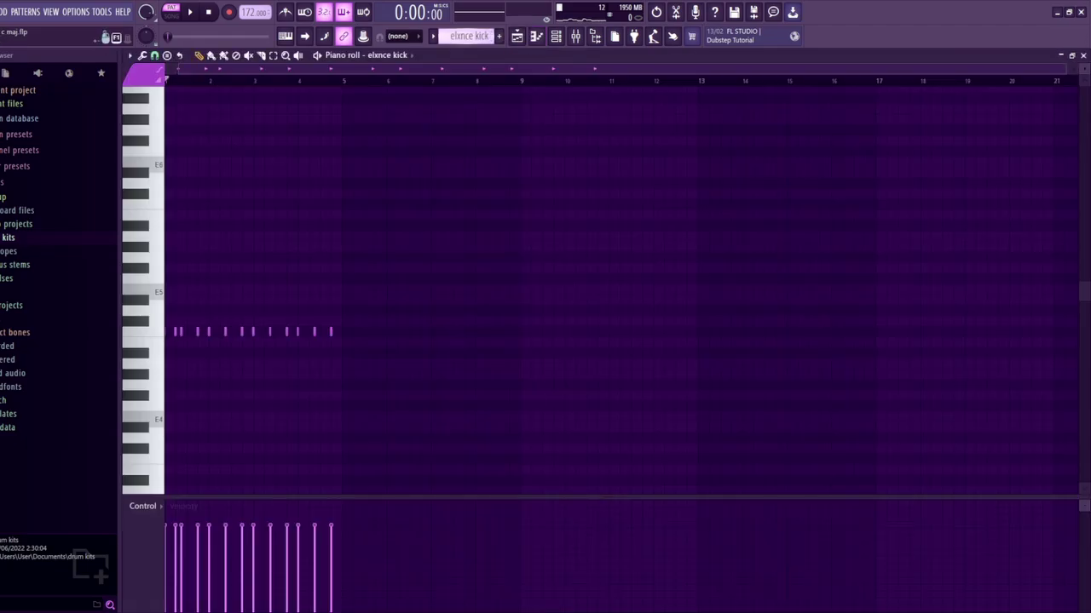
Step through the FROMTHEHEART Snare and HiHat Closed 003 MC38 patterns, playing the hi-hat notes in the piano roll
key(Down)
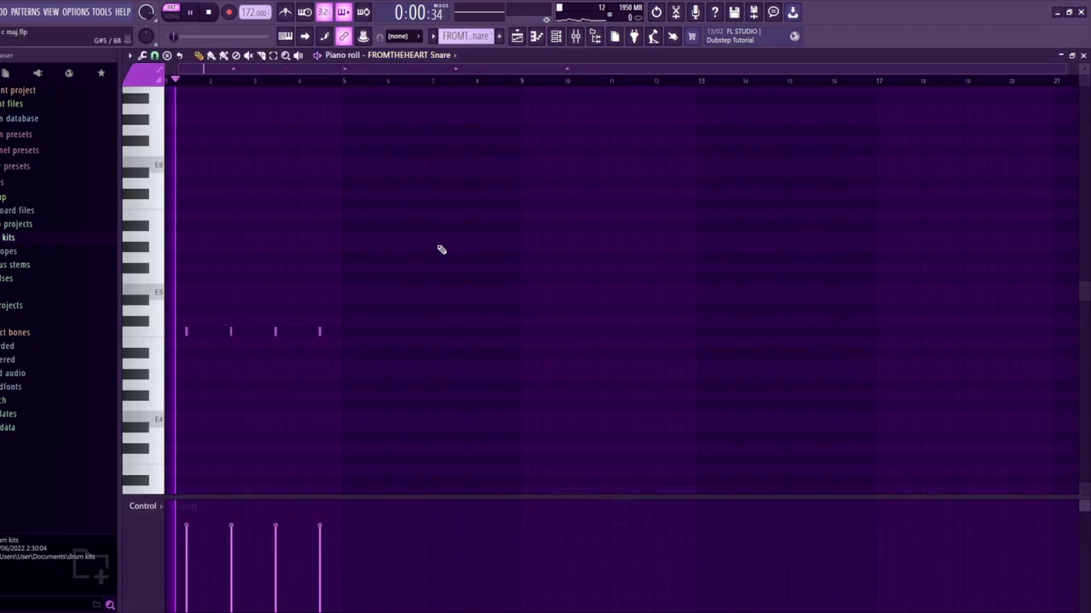
key(Down)
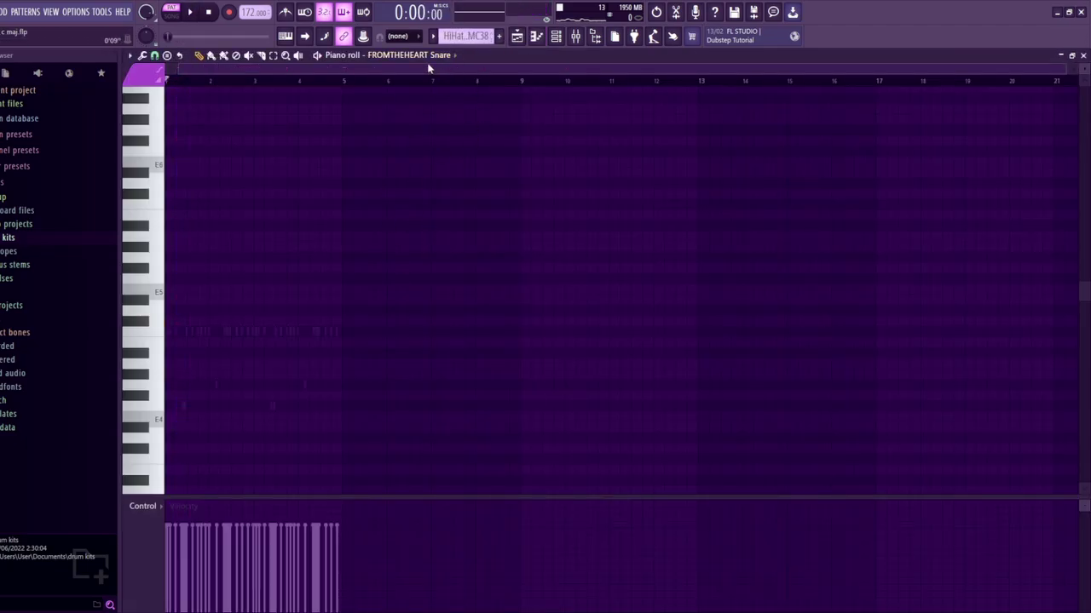
key(space)
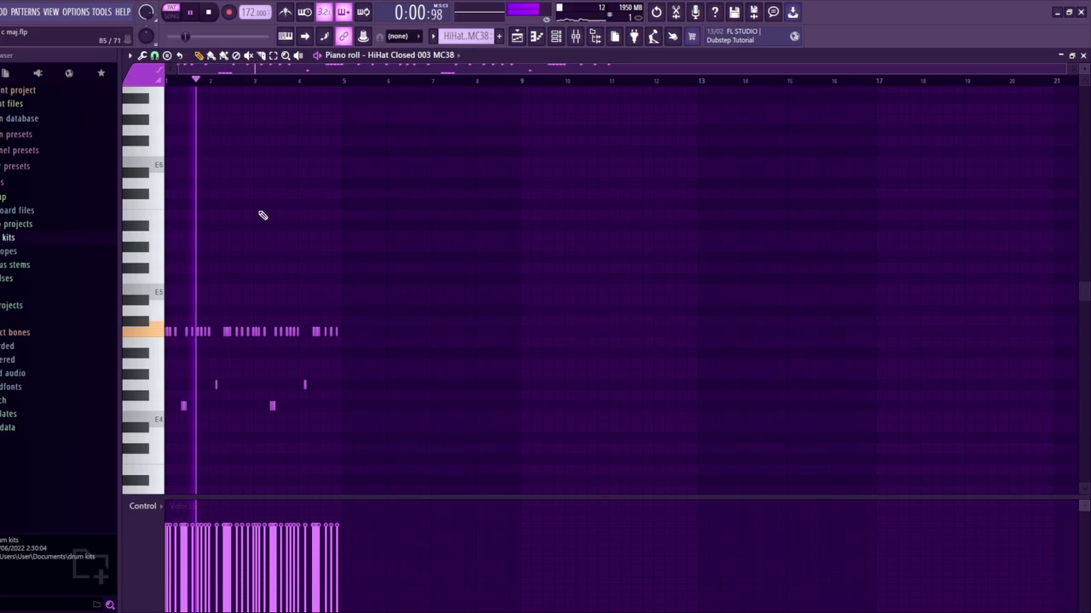
scroll(136, 315, up, 4)
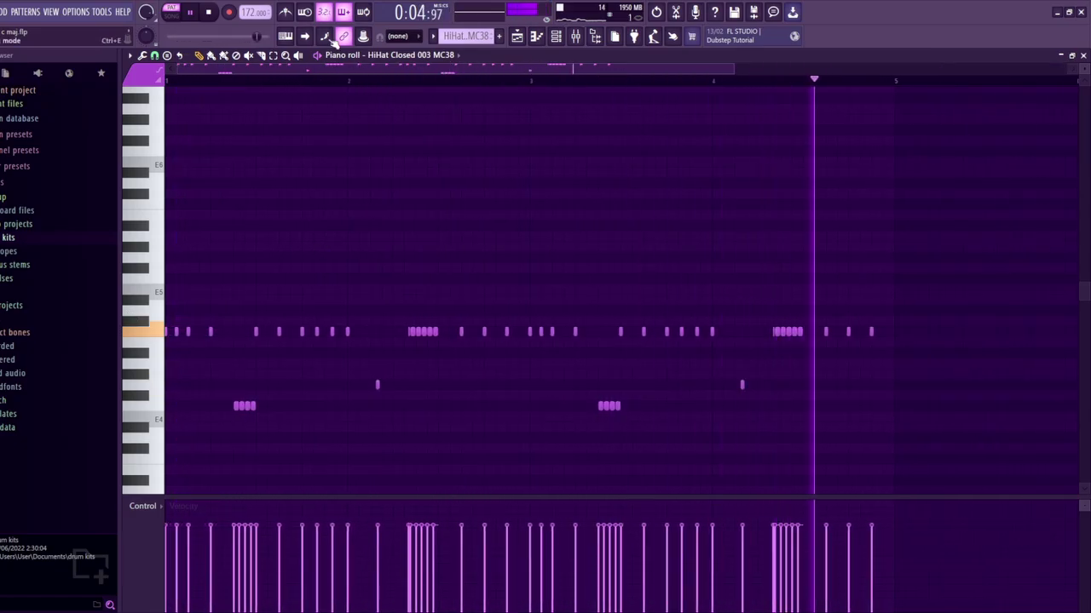
key(space)
Solo the hi-hat on playlist track 9, unmute tracks 1 to 8, and play the arrangement from bar 5
click(517, 37)
ctrl+click(269, 375)
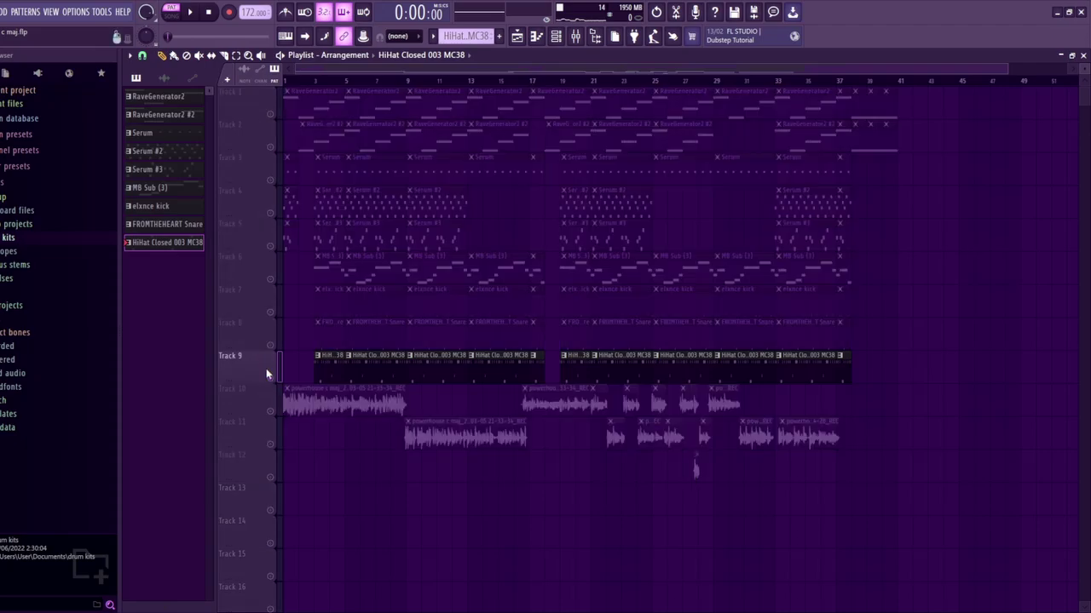
click(270, 345)
click(270, 312)
click(272, 281)
click(271, 246)
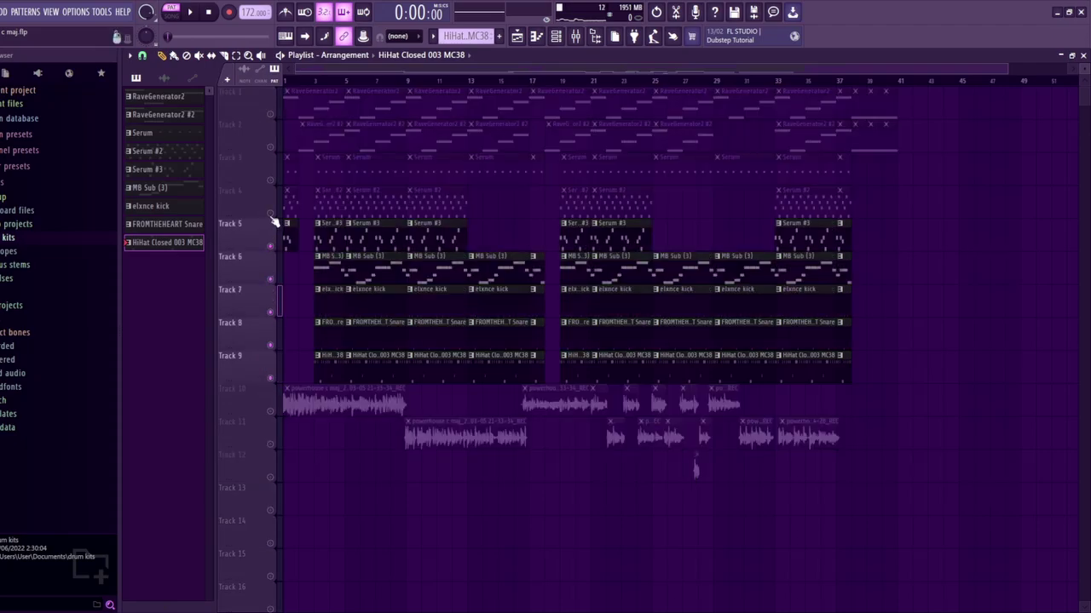
click(271, 213)
click(271, 180)
click(271, 146)
click(271, 113)
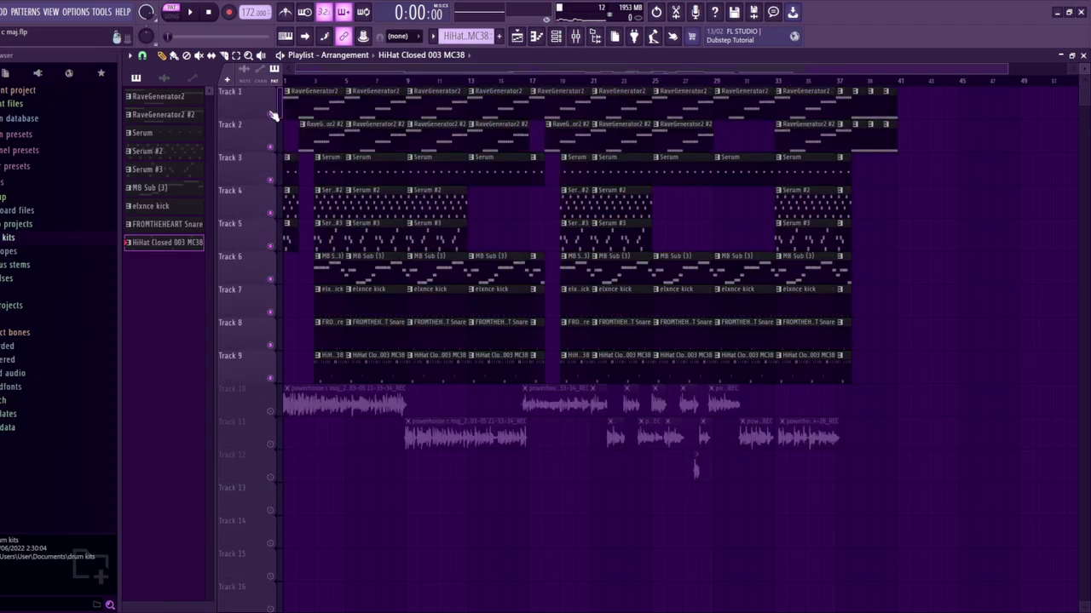
click(348, 81)
key(space)
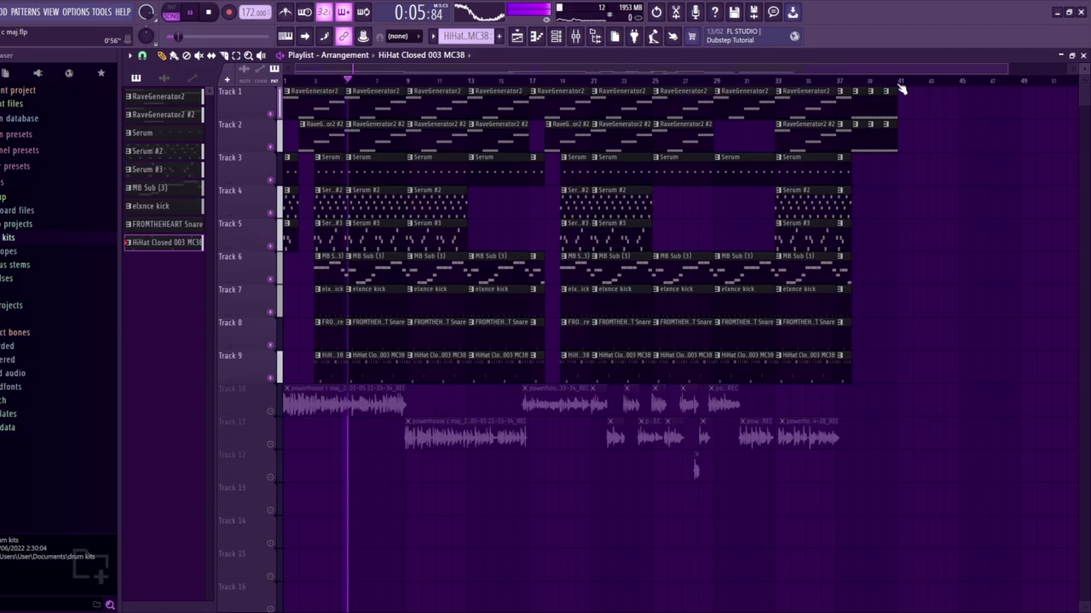
Stop playback, inspect the SerumFX distortion on mixer Insert 11, and return to the playlist
click(575, 39)
key(space)
click(456, 230)
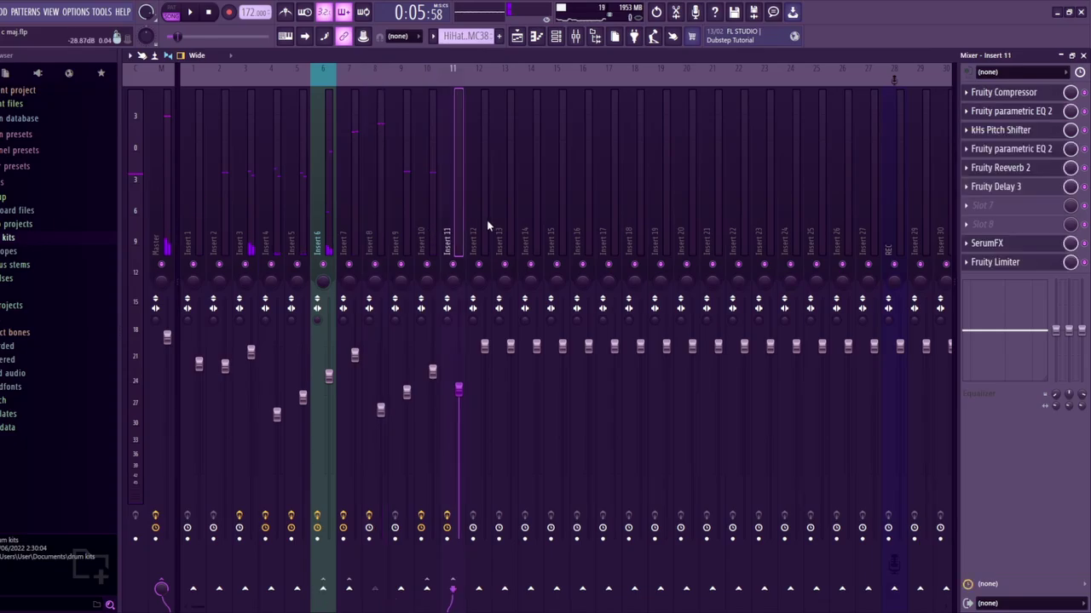
click(986, 244)
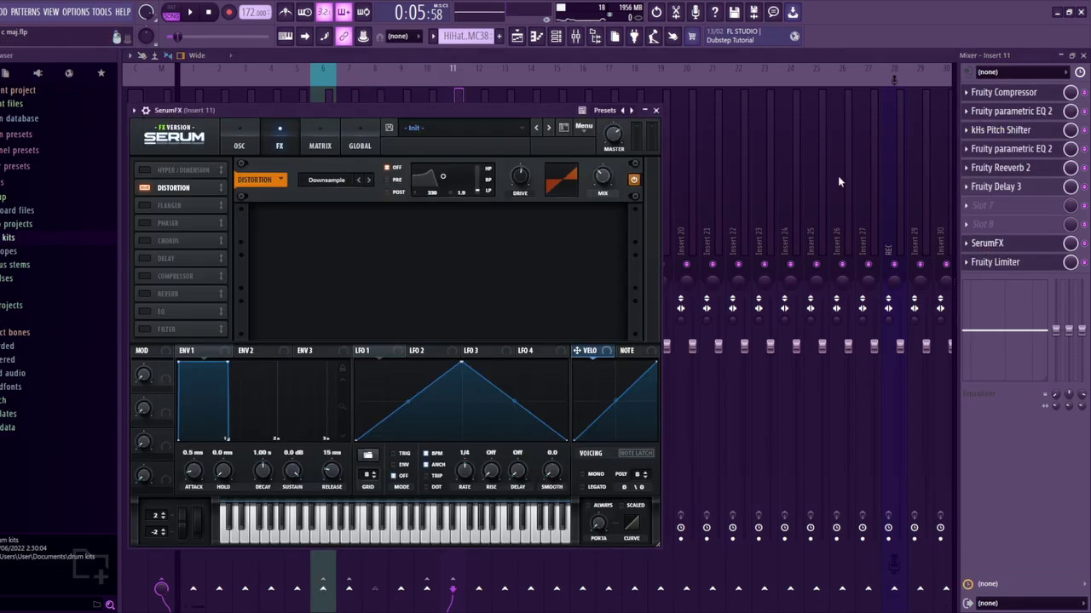
click(656, 111)
click(517, 36)
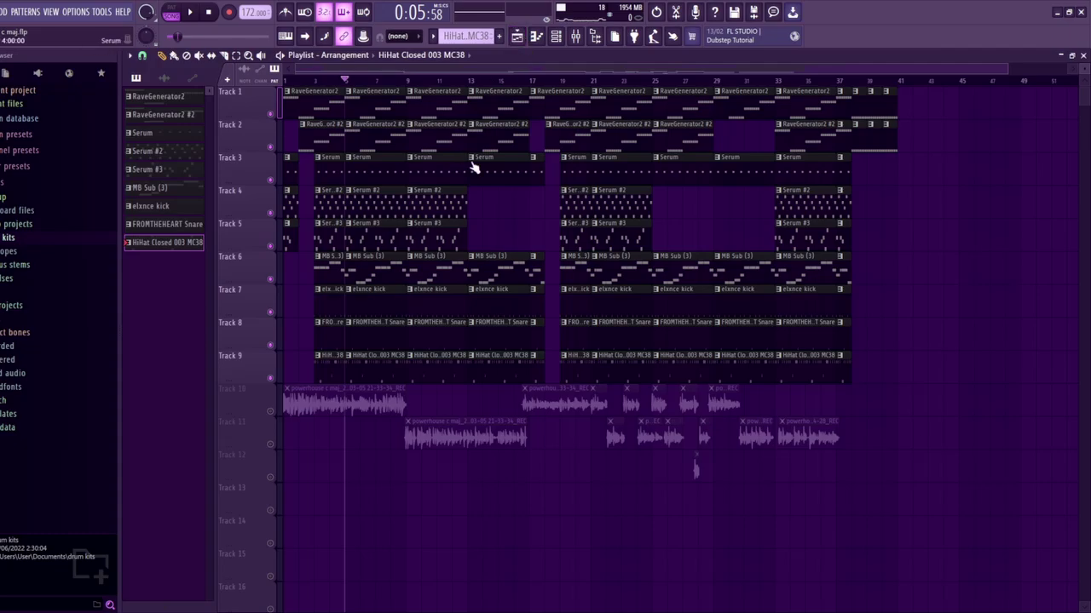
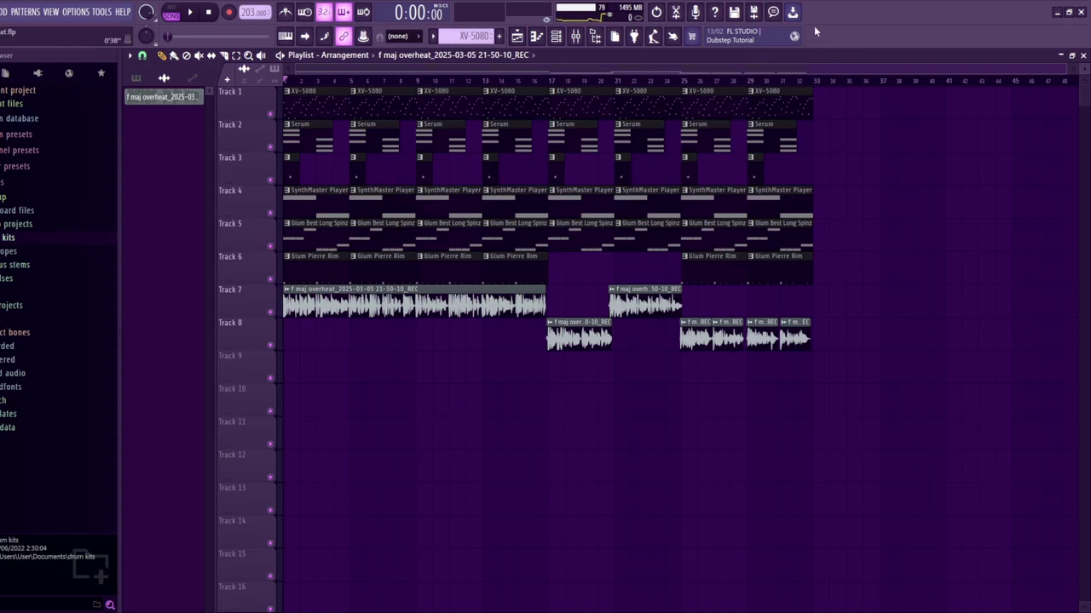
Show the pattern list in the playlist picker, select the XV-5080 pattern, and check the Master's effect slots
click(140, 77)
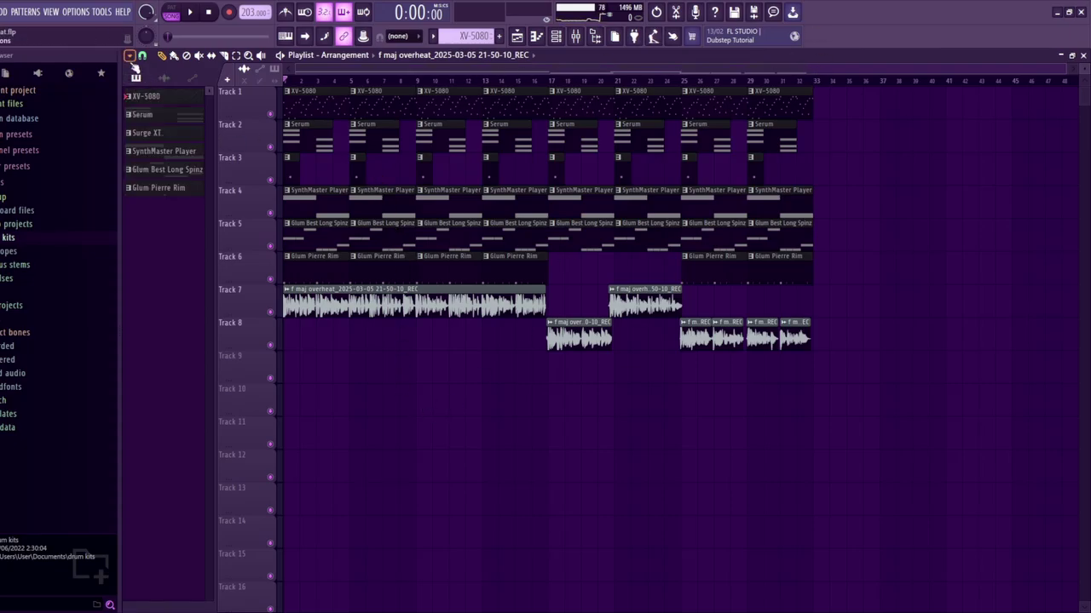
click(171, 96)
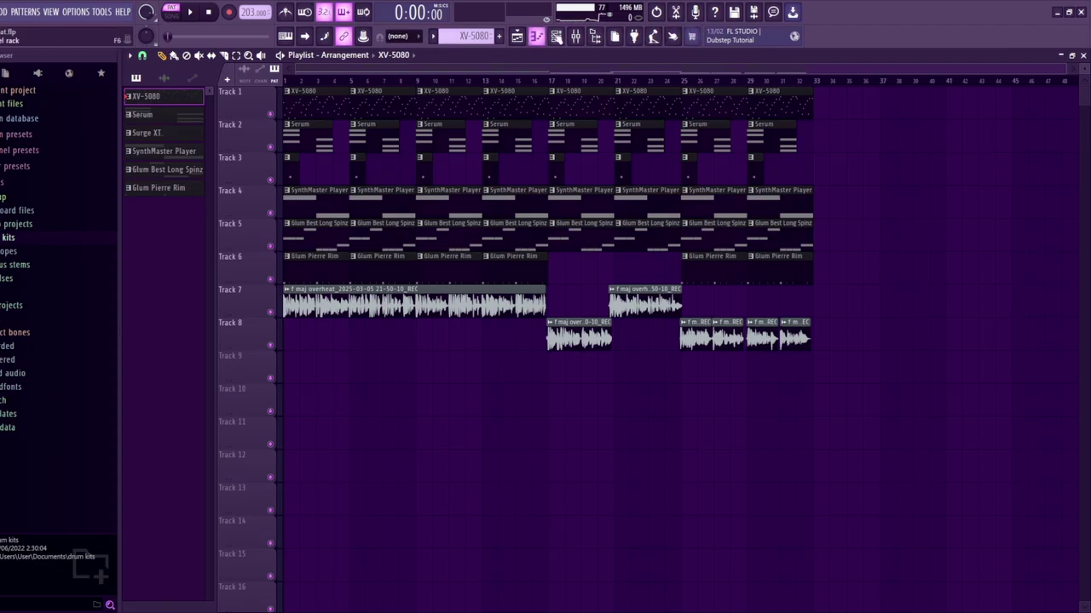
click(575, 36)
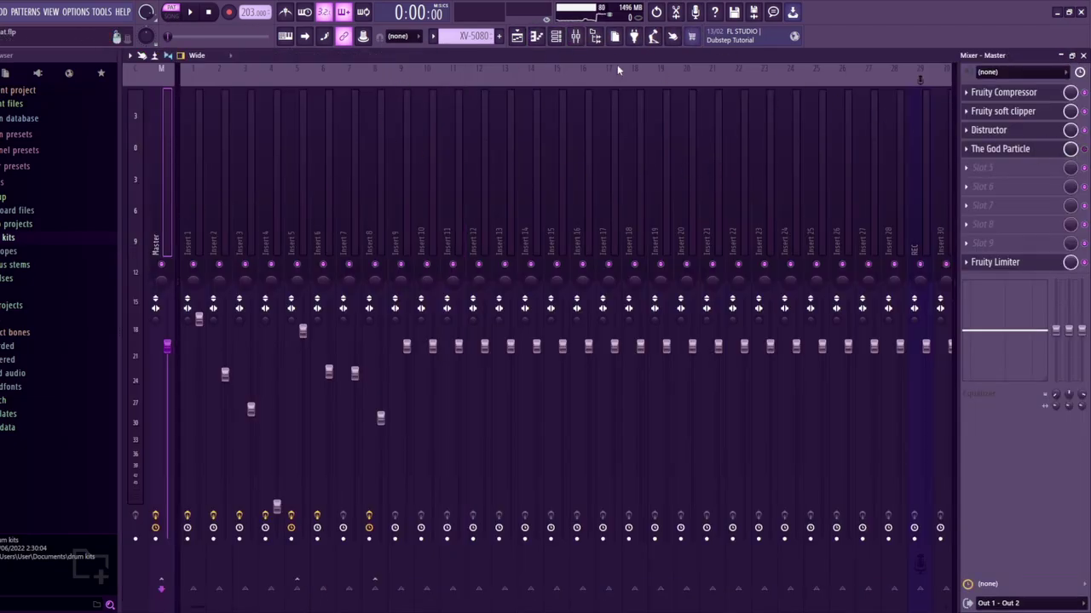
click(516, 36)
Open the XV-5080 channel, play its melody in the piano roll, and return to the playlist
key(F6)
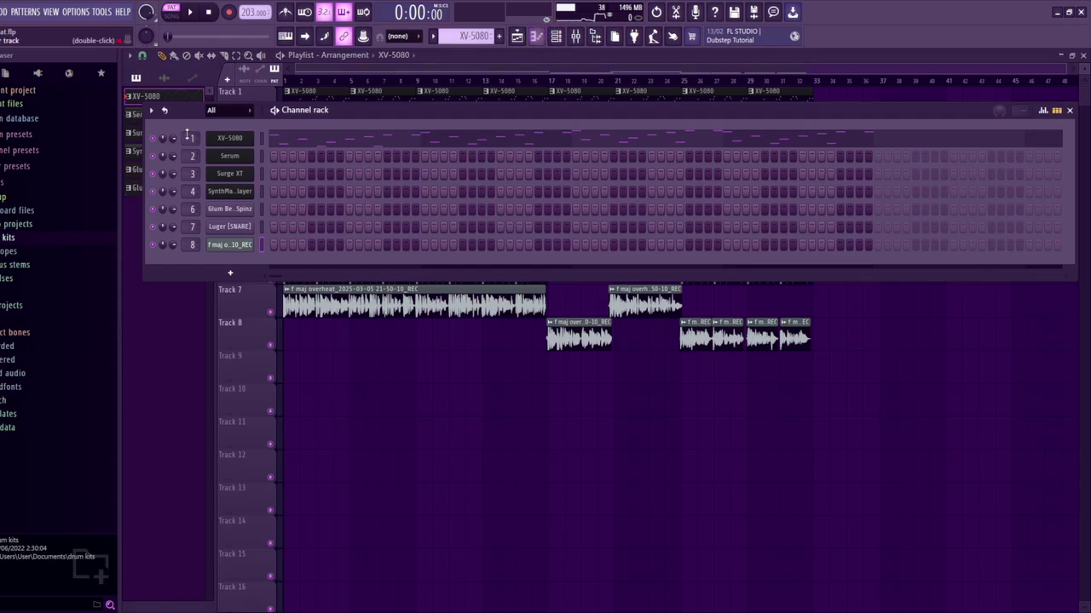
click(231, 138)
click(418, 136)
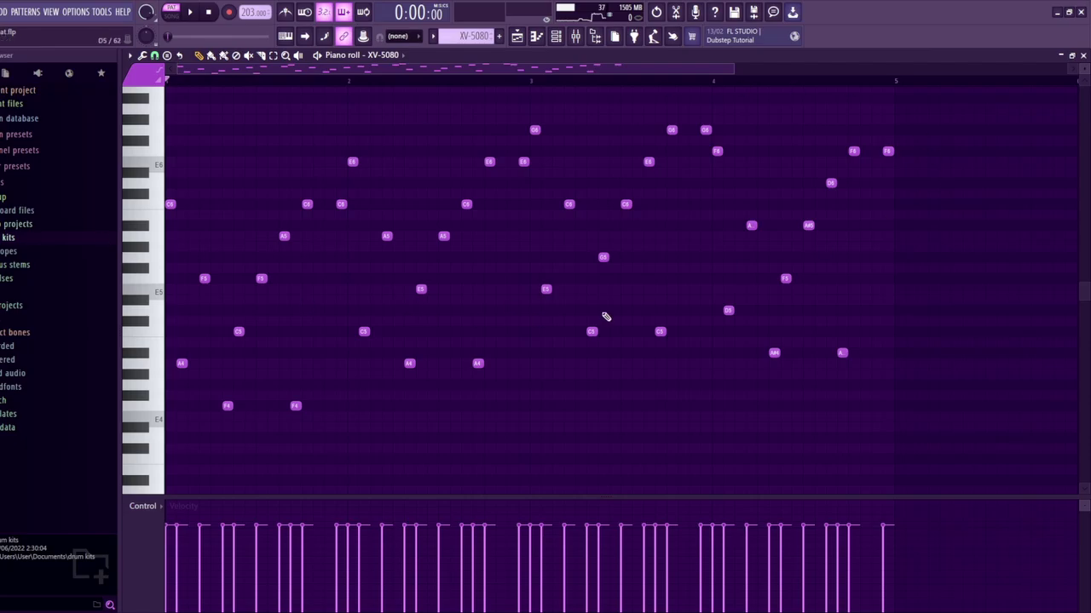
key(space)
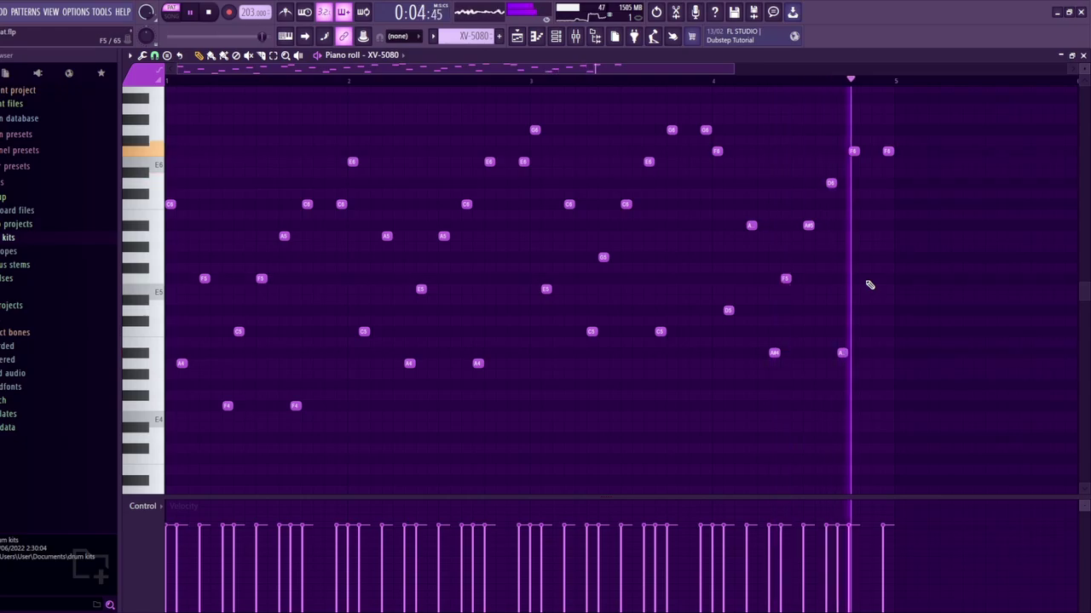
key(space)
click(516, 37)
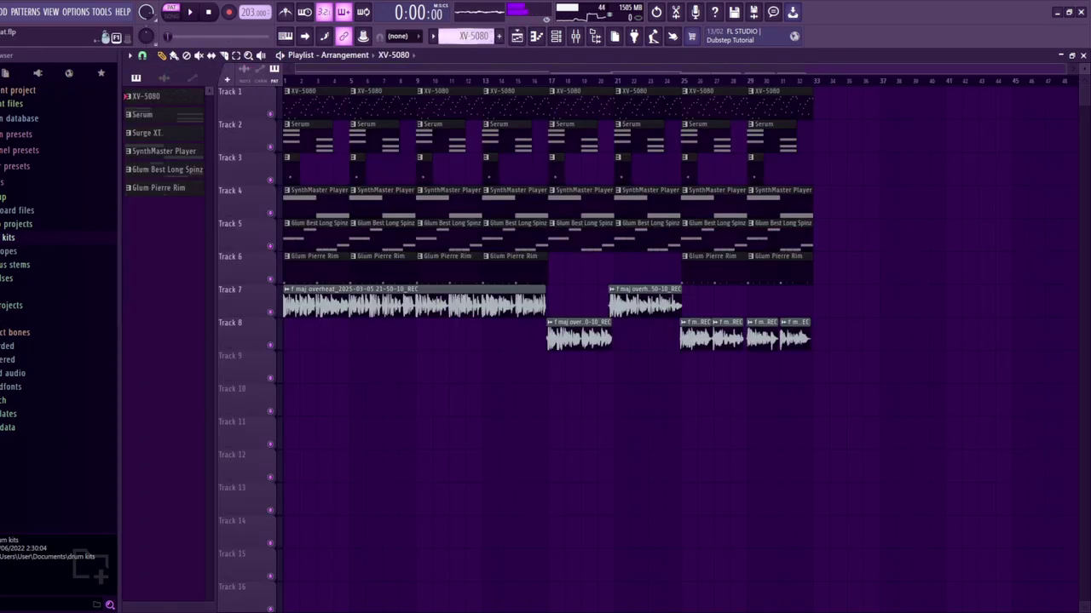
Play the Serum pattern's chords in the piano roll and check the effect slots on mixer Insert 2
click(536, 36)
click(556, 37)
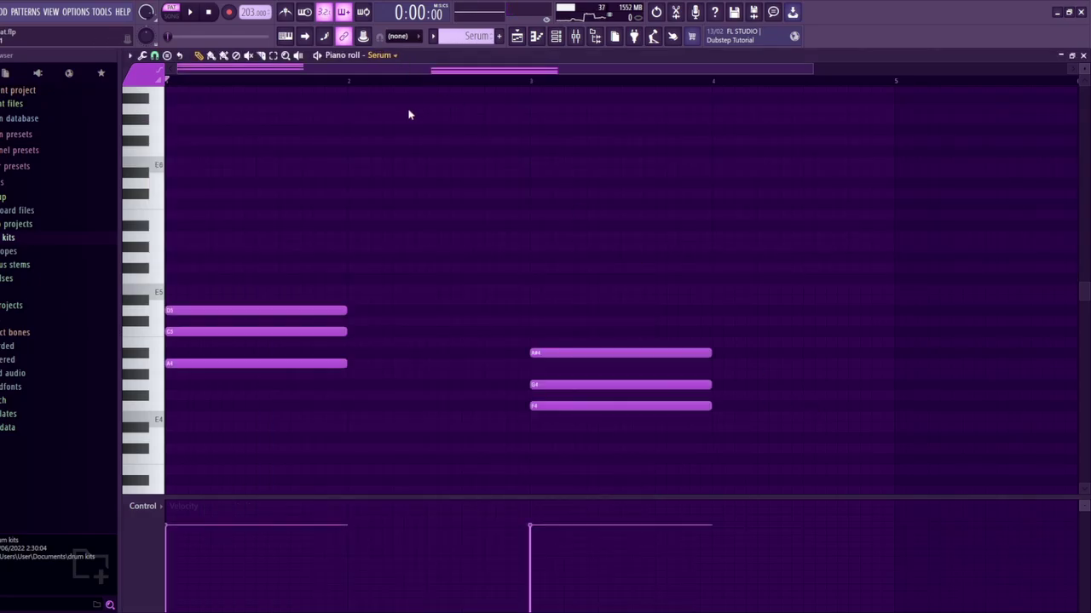
key(space)
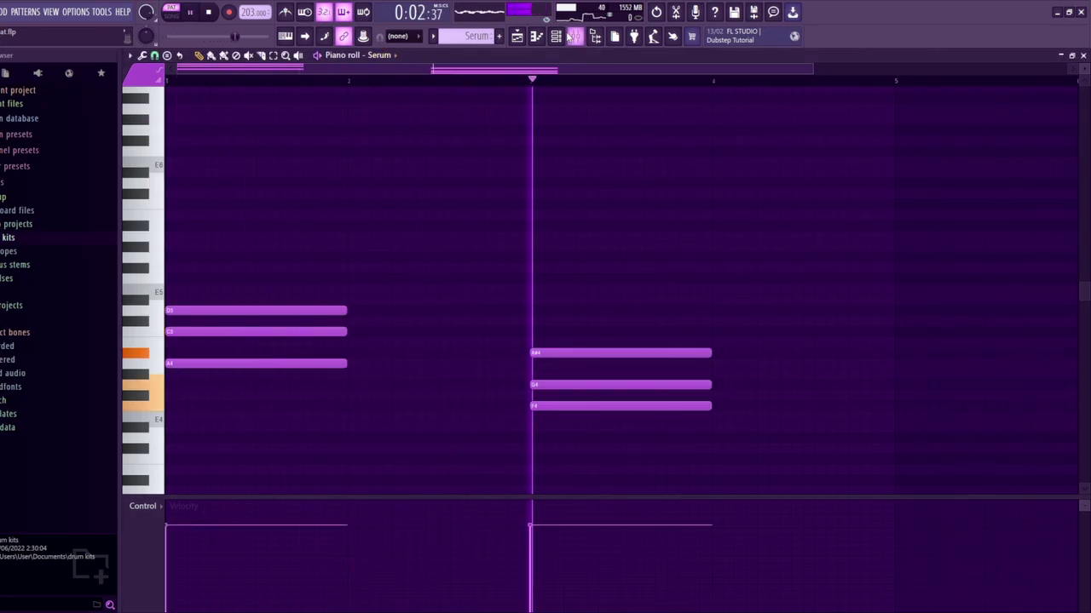
key(space)
key(F9)
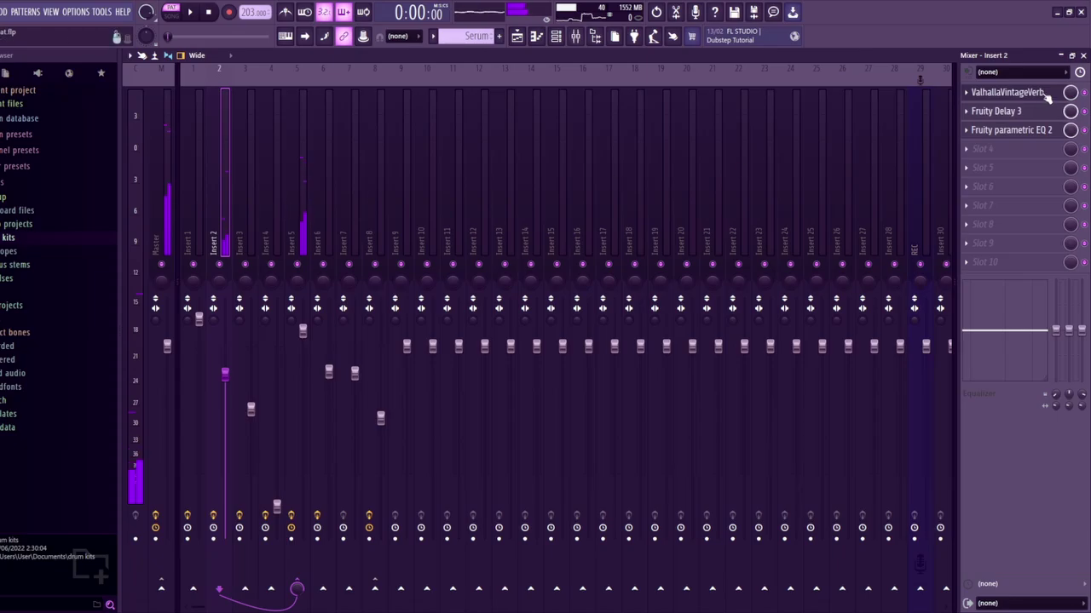
click(530, 37)
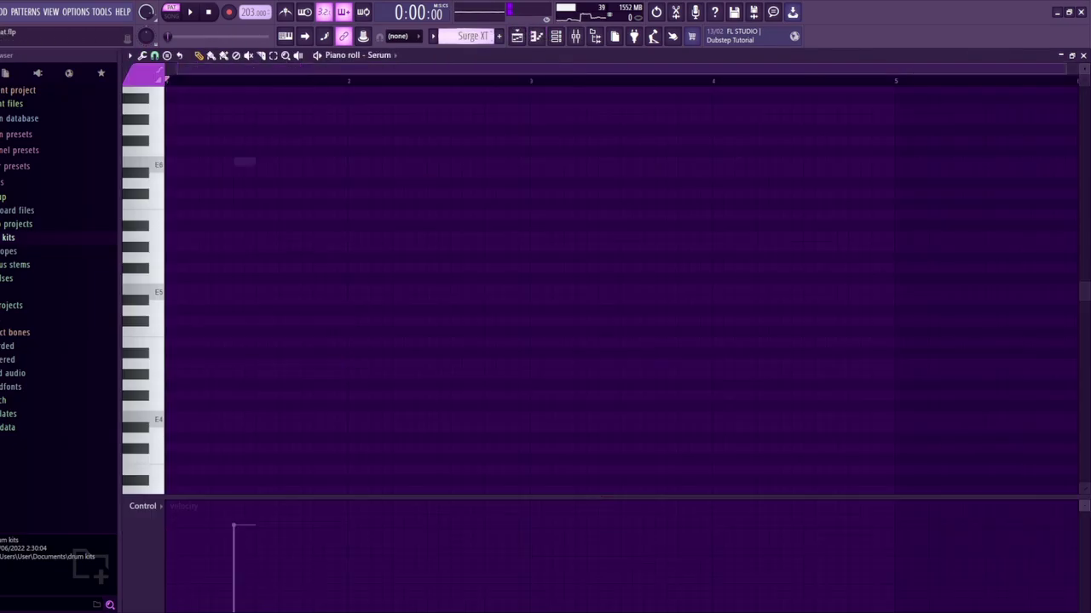
Play the Surge XT pattern's note and inspect its Butter patch and the effects on mixer Insert 3
key(space)
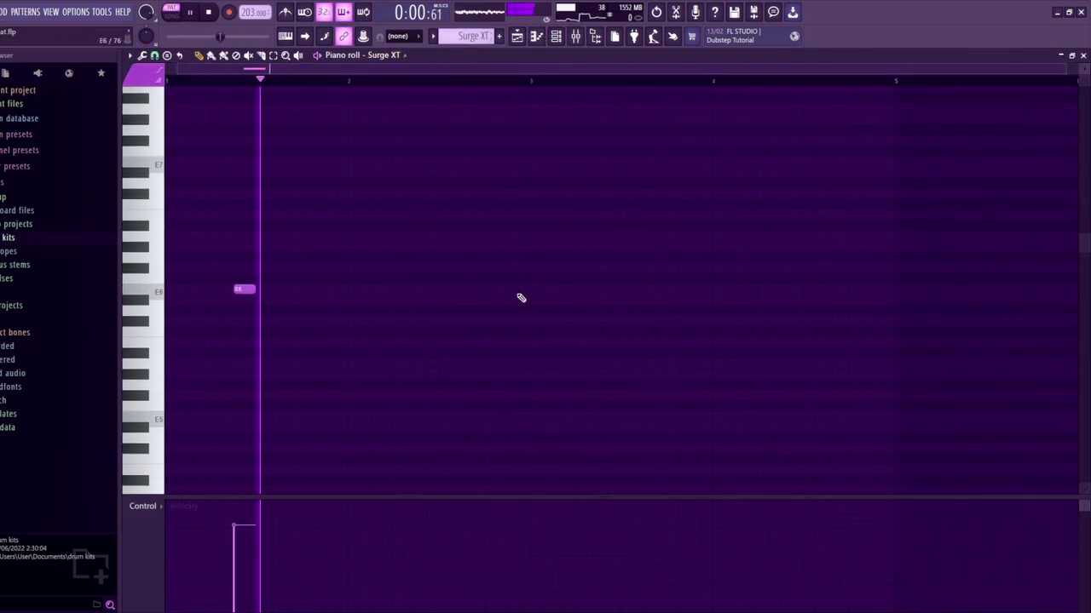
key(space)
key(F6)
click(231, 173)
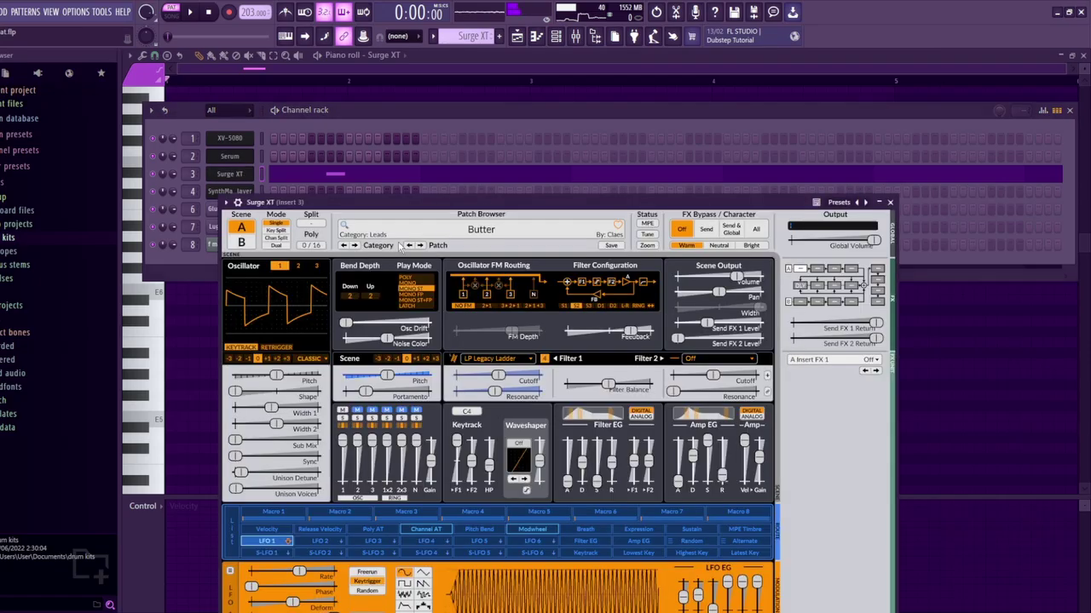
click(931, 378)
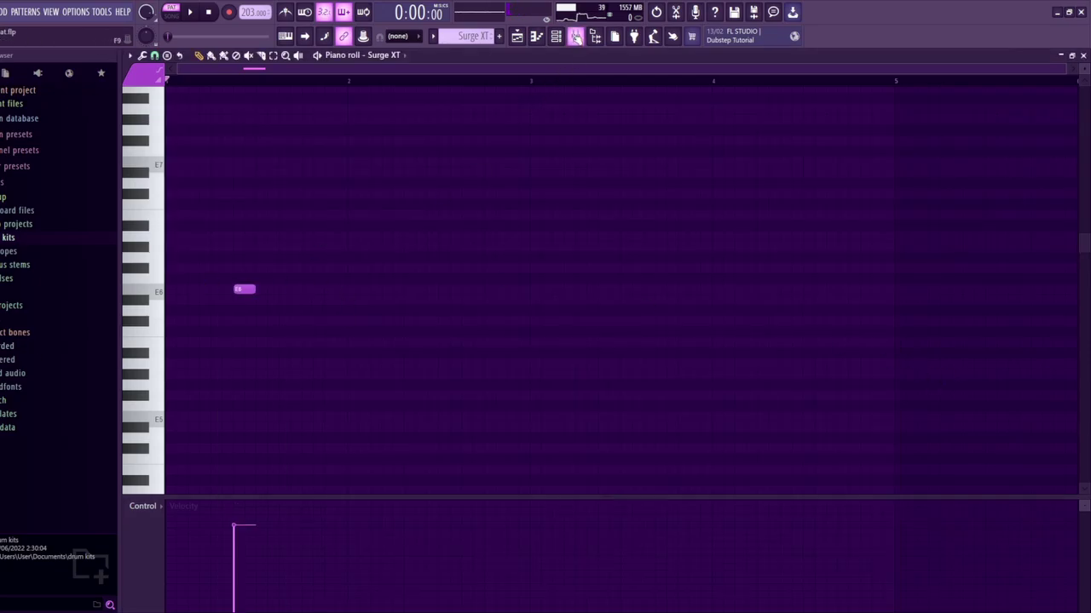
click(575, 35)
click(556, 41)
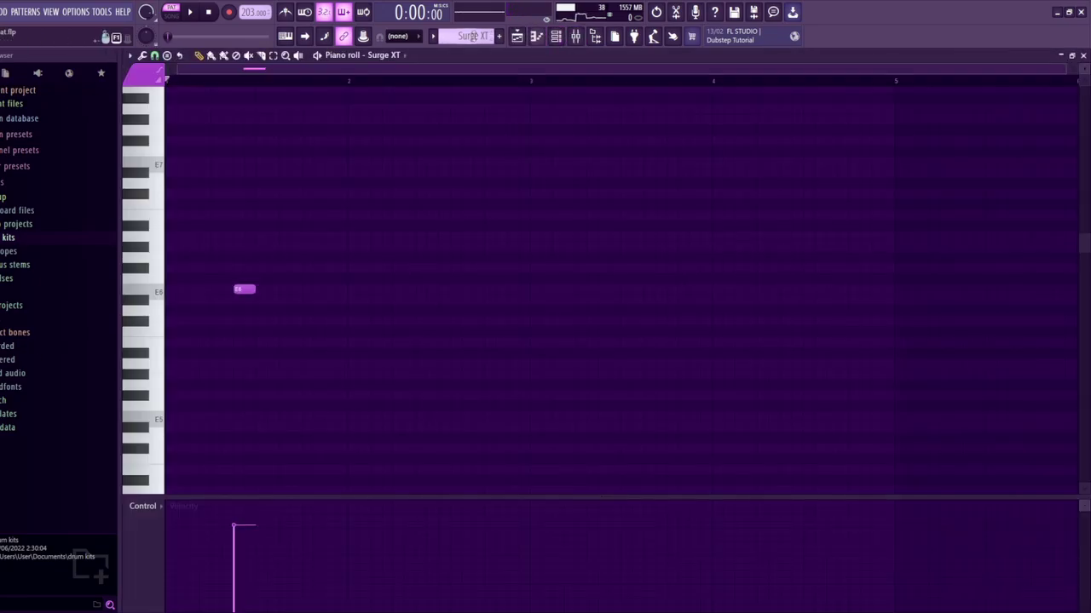
Play the SynthMaster Player pattern's notes and check the effect slots on mixer Insert 4
double_click(487, 438)
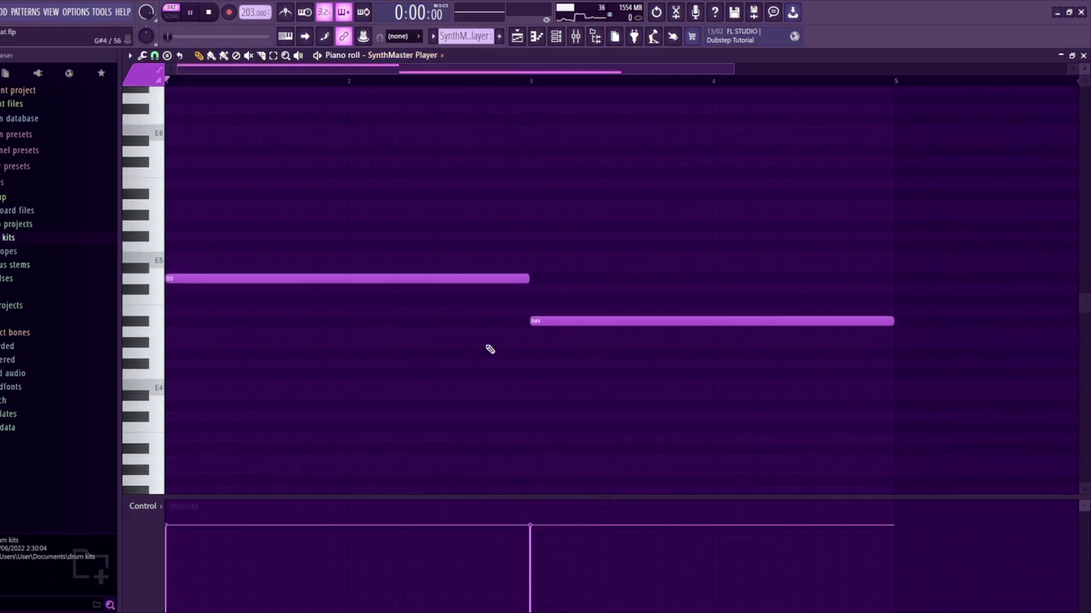
key(space)
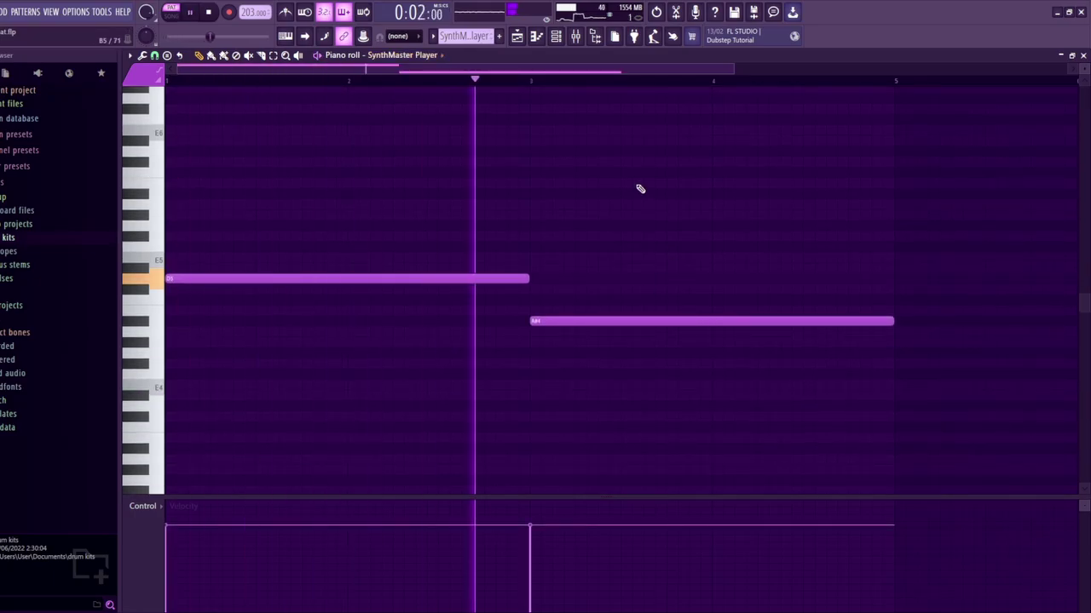
click(577, 43)
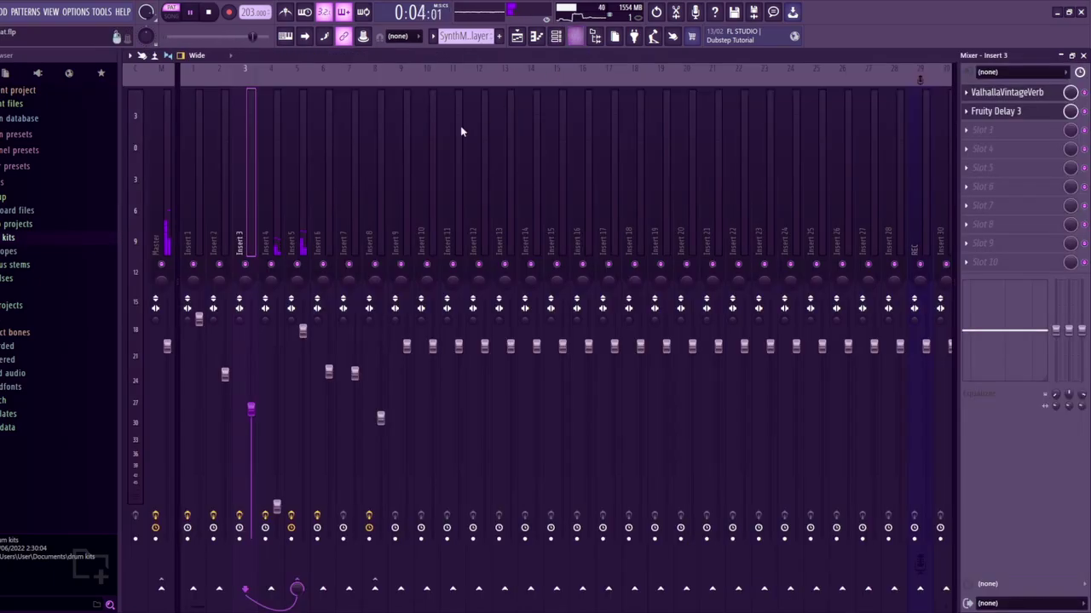
click(273, 217)
key(space)
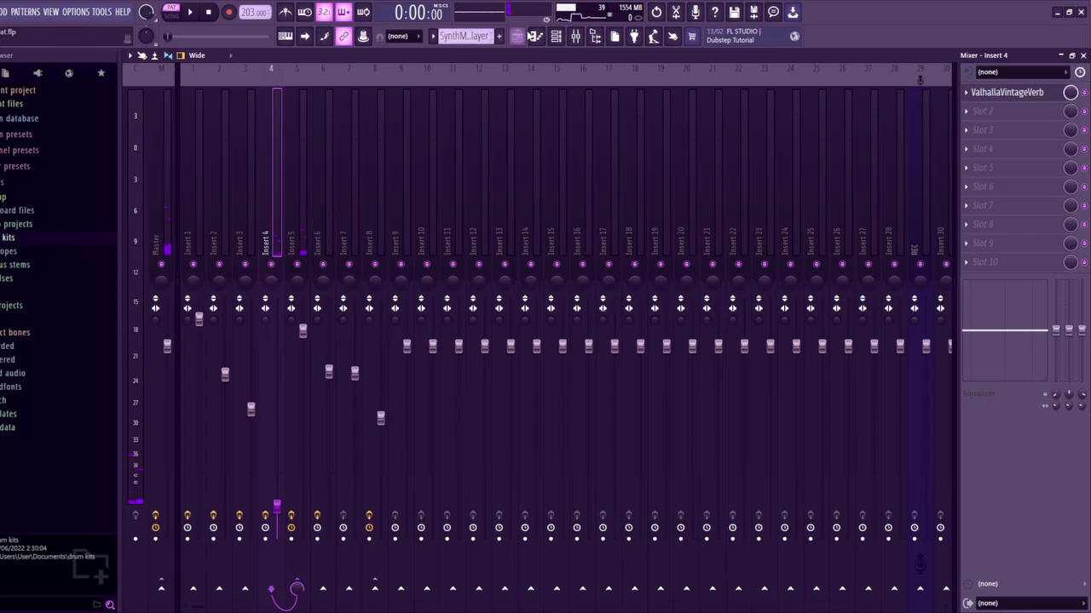
Play the arrangement with only playlist tracks 1 to 4 active, muting the SynthMaster Player on track 4 during playback
click(517, 35)
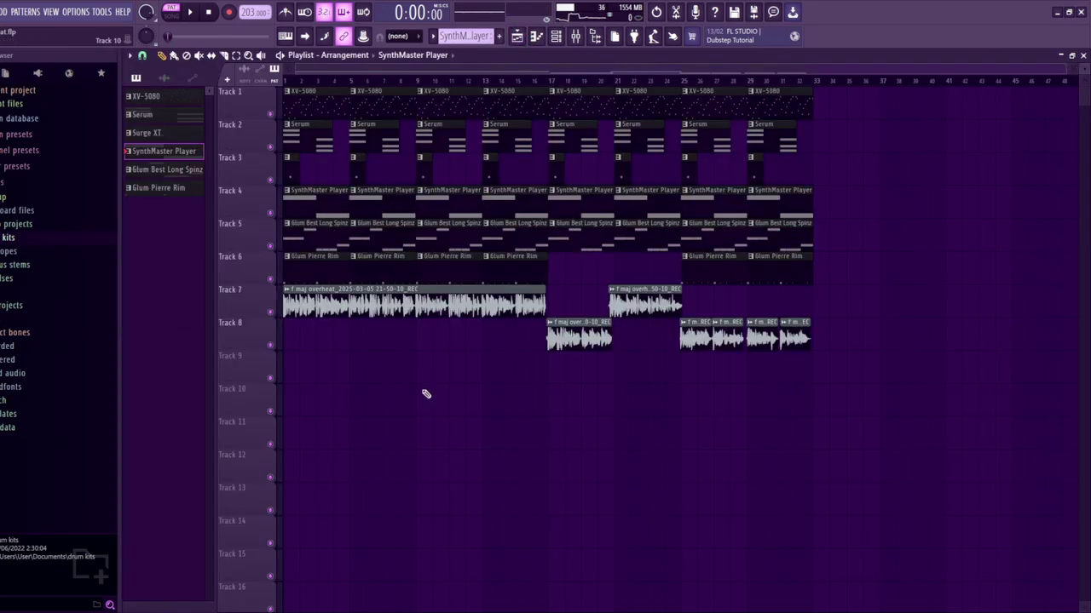
right_click(270, 213)
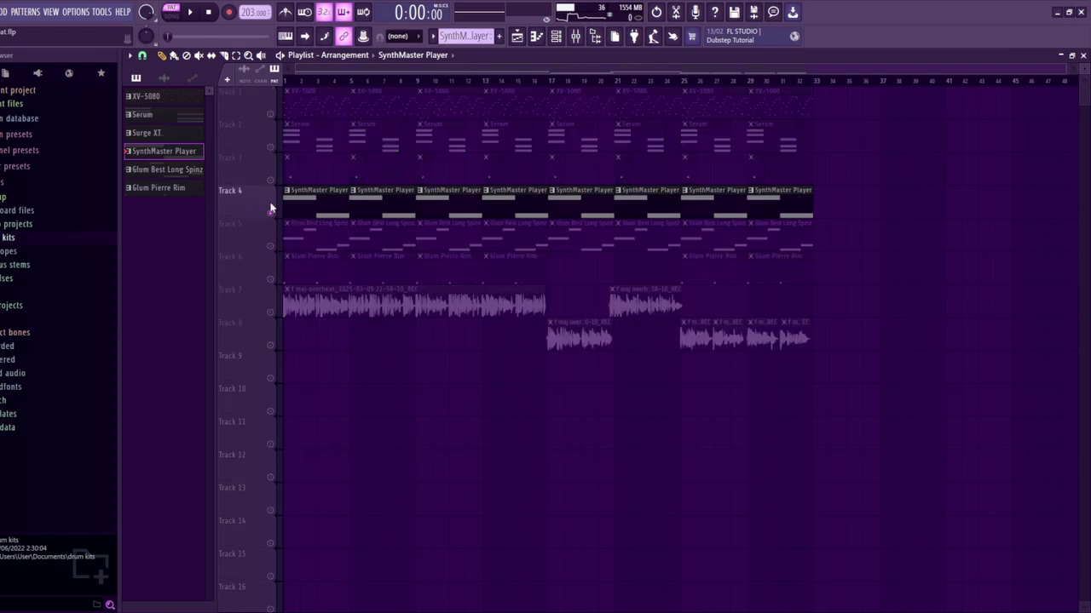
click(270, 179)
click(270, 147)
click(270, 114)
key(space)
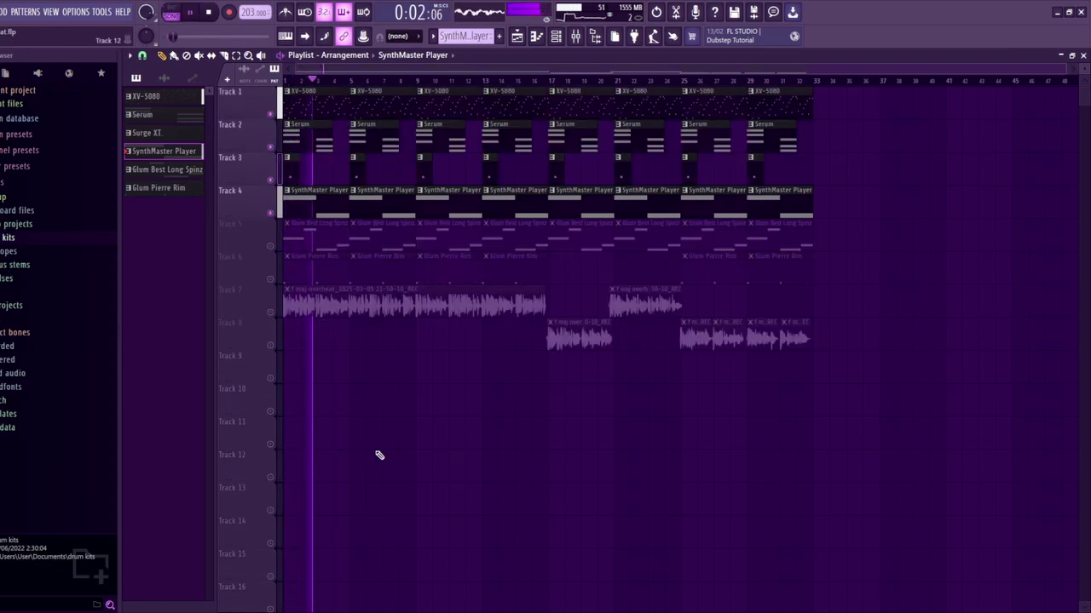
click(273, 215)
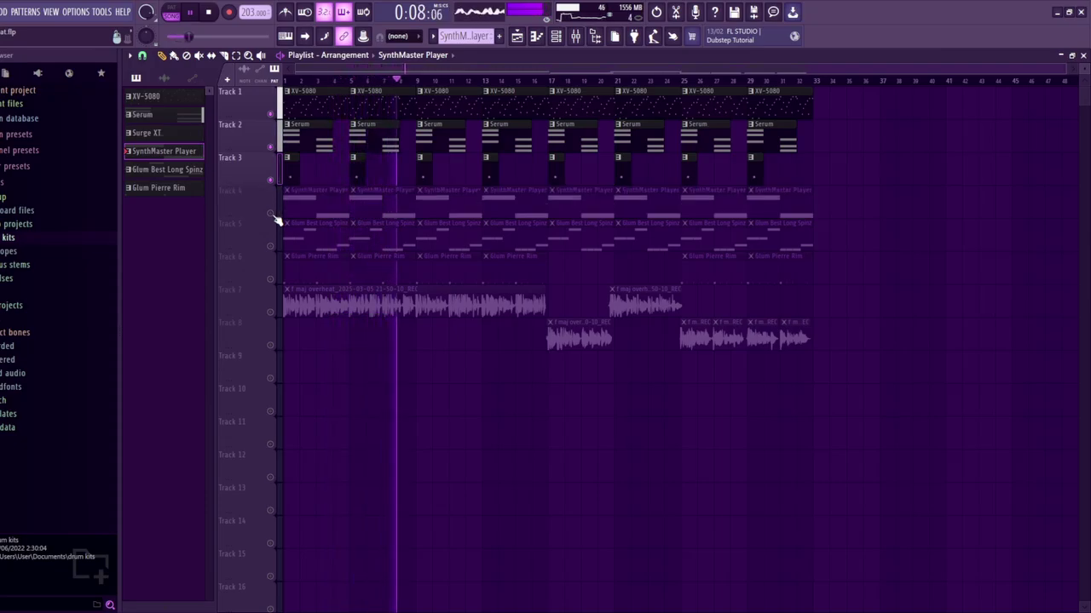
Play the arrangement with only playlist tracks 5 and 6 active to hear the Glum Best Long Spinz and Glum Pierre Rim patterns
click(274, 215)
key(space)
ctrl+click(274, 215)
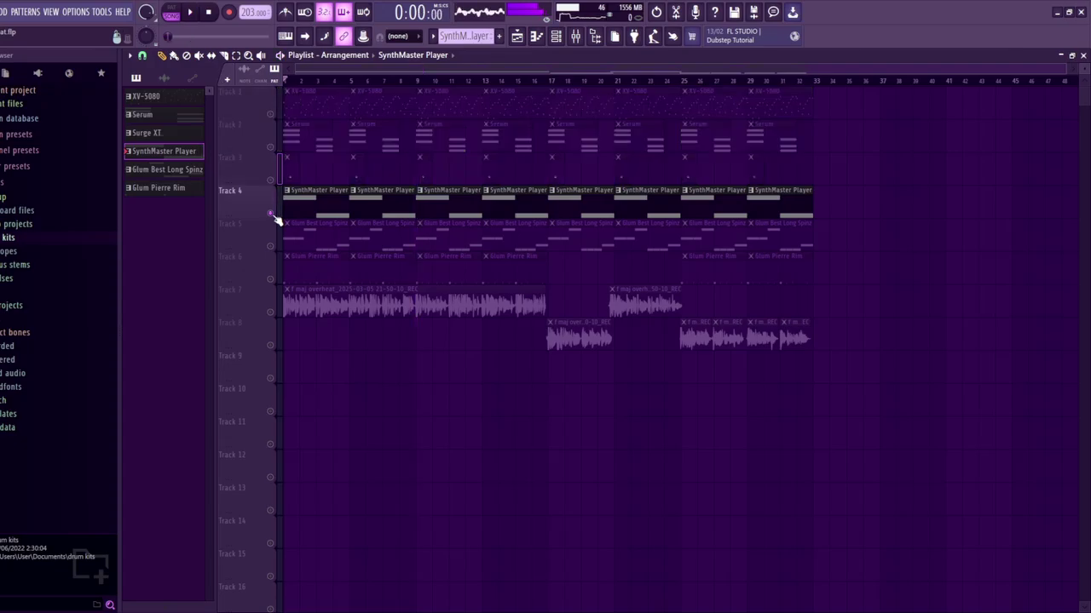
ctrl+click(271, 246)
click(271, 281)
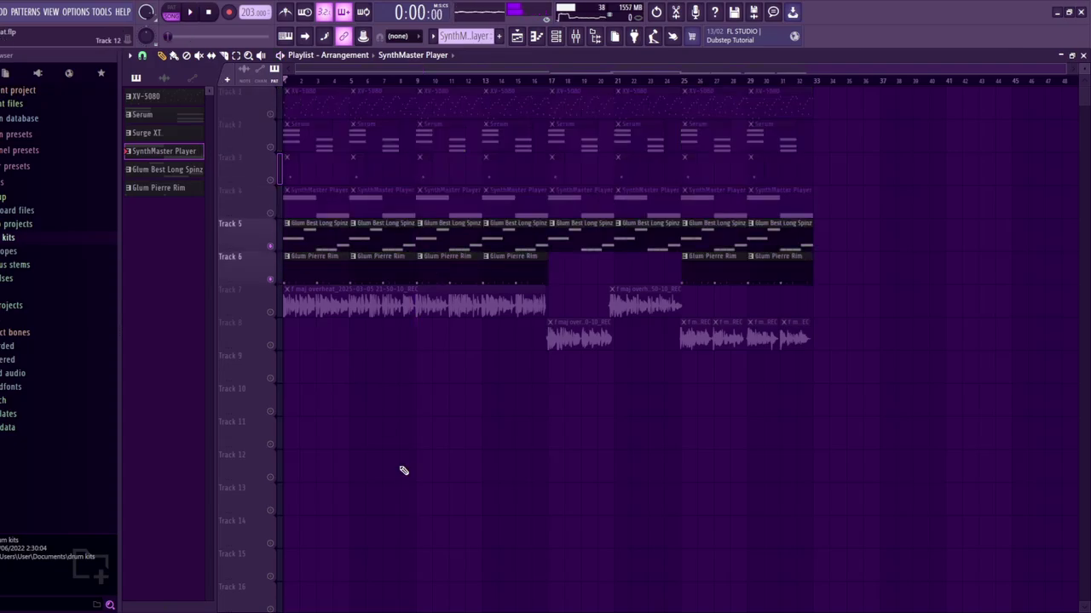
key(space)
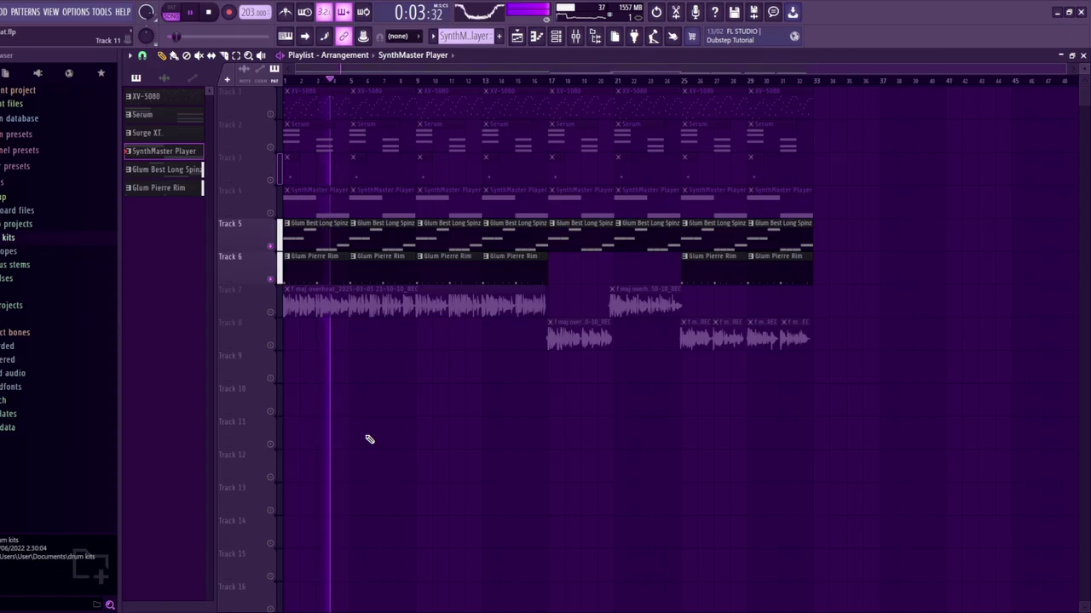
key(space)
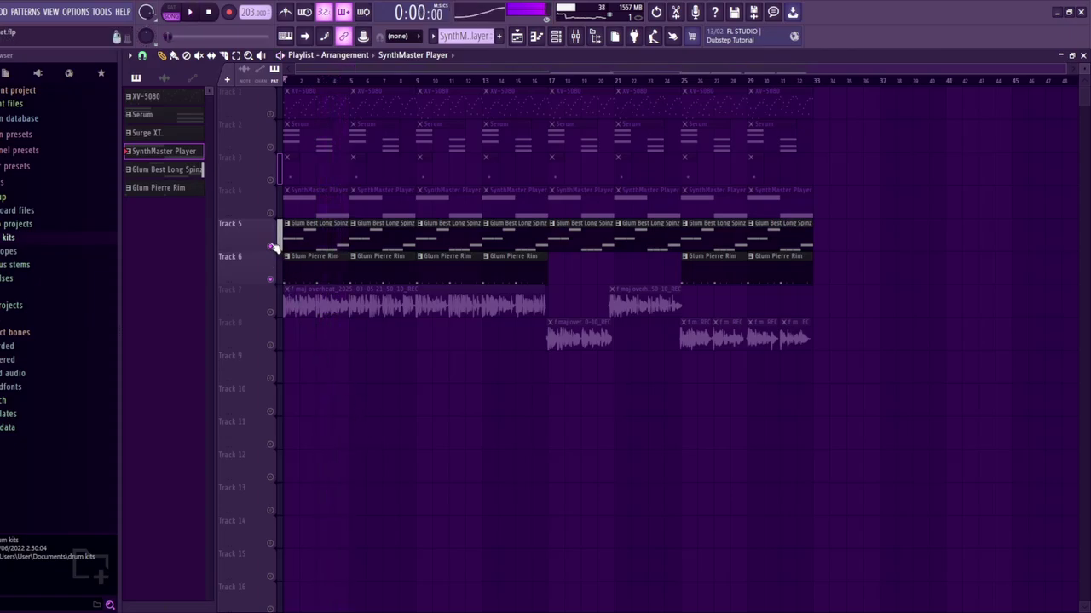
Play the Glum Best Long Spinz pattern's notes in the piano roll and check the effect slots on mixer Insert 6
right_click(271, 246)
double_click(315, 236)
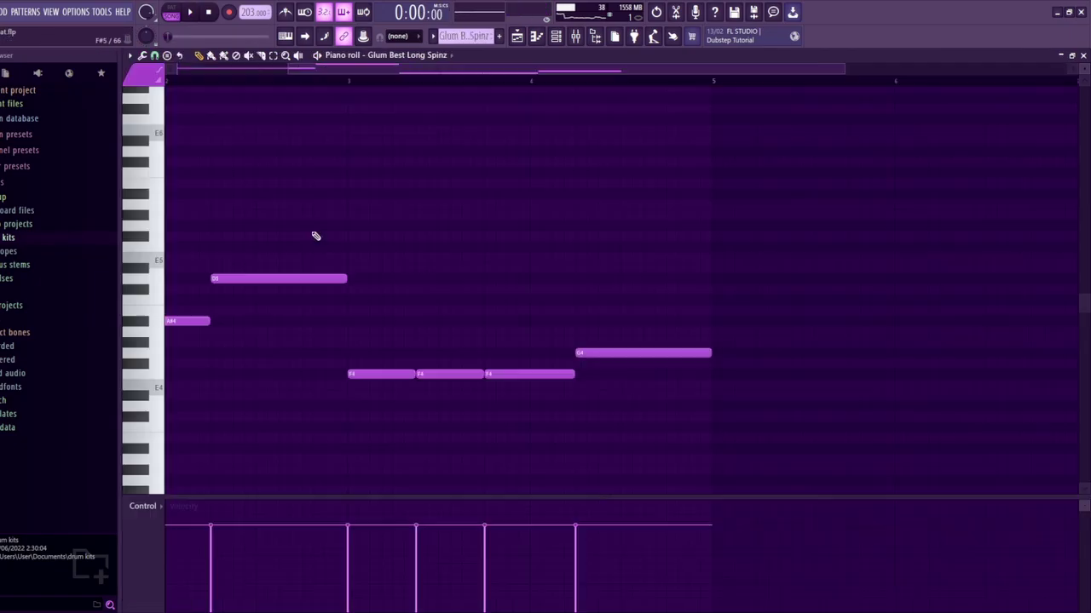
scroll(446, 68, left, 2)
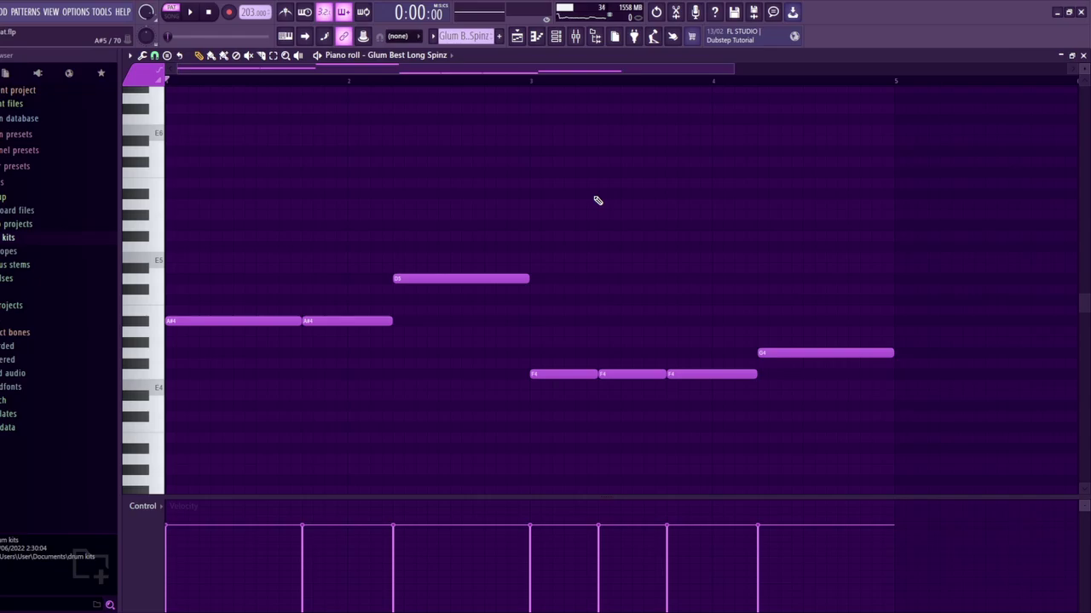
key(space)
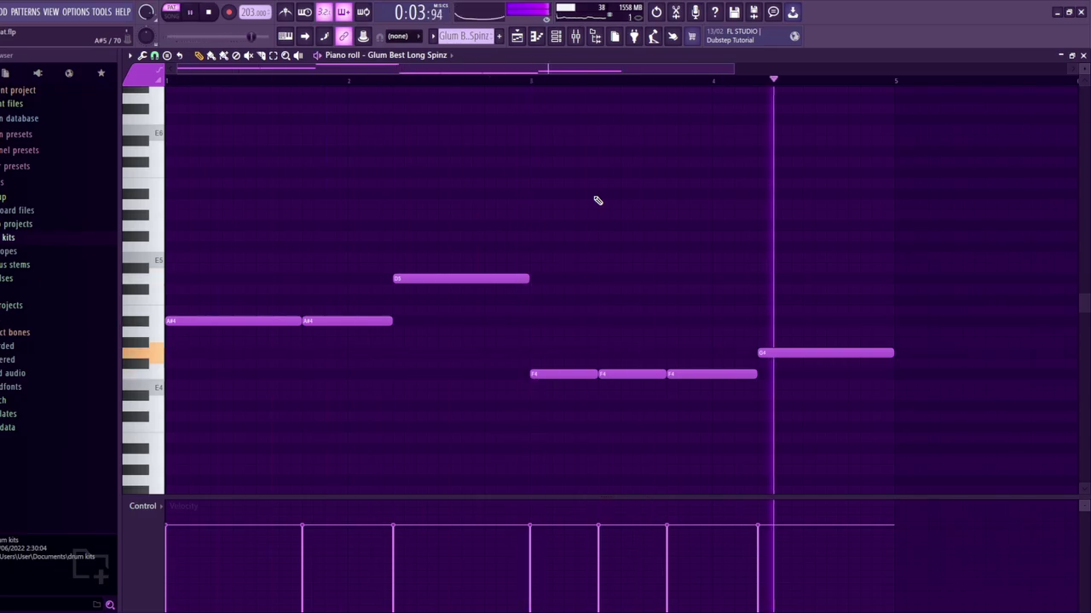
key(space)
key(F9)
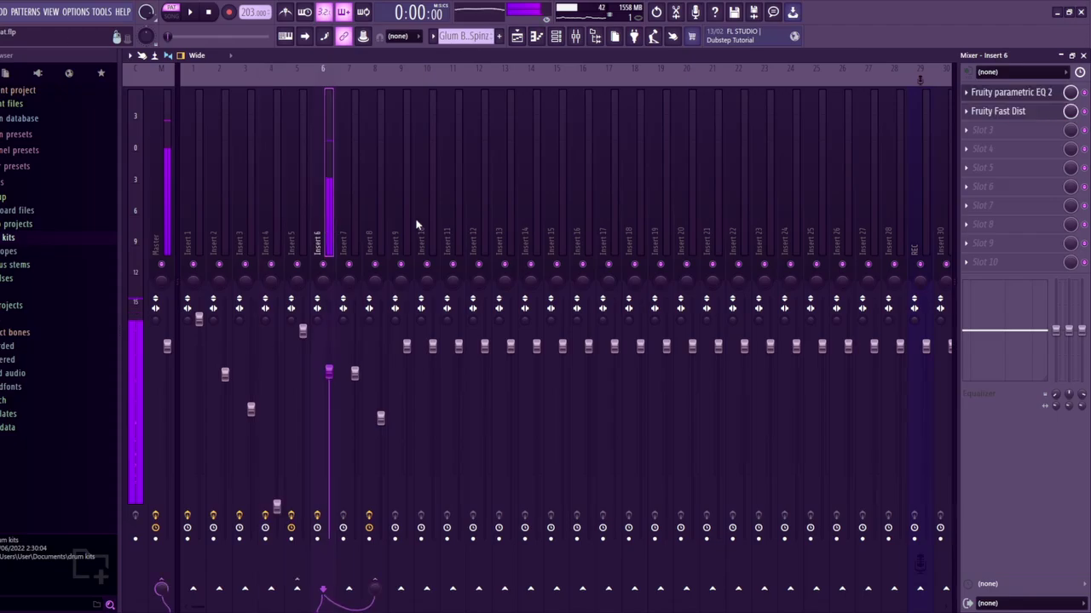
Play the Glum Pierre Rim pattern's Luger [SNARE] notes in the piano roll and examine the timing of the long note near bar 3
click(536, 36)
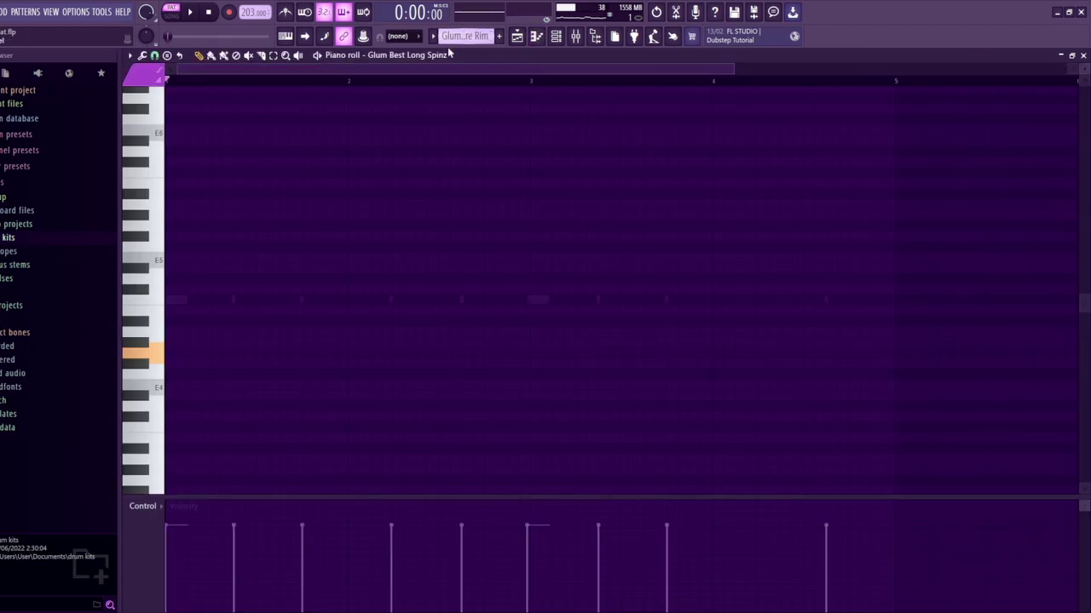
scroll(449, 54, down, 1)
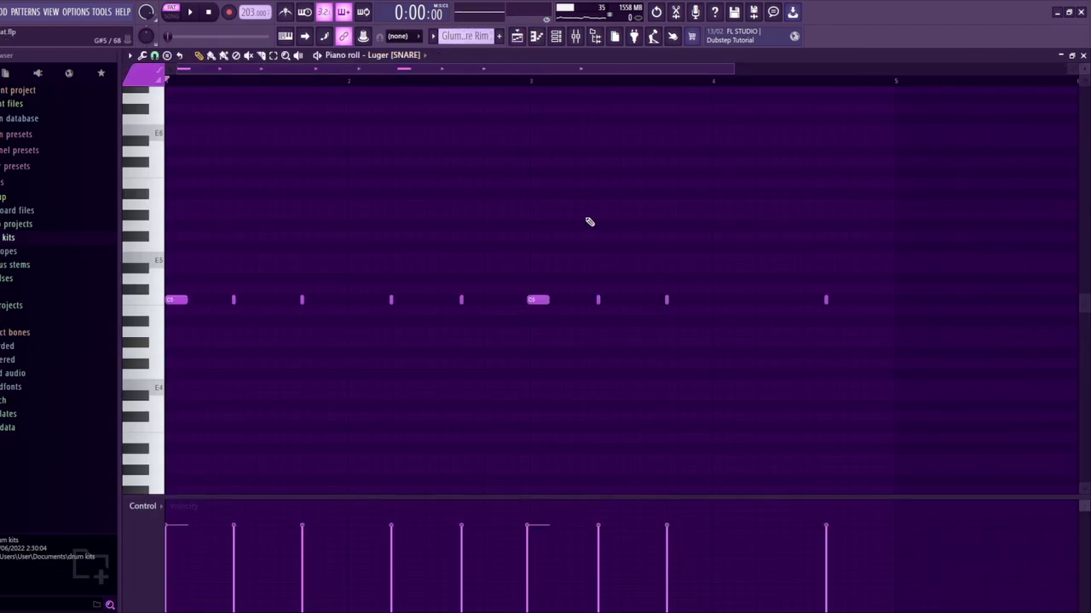
key(space)
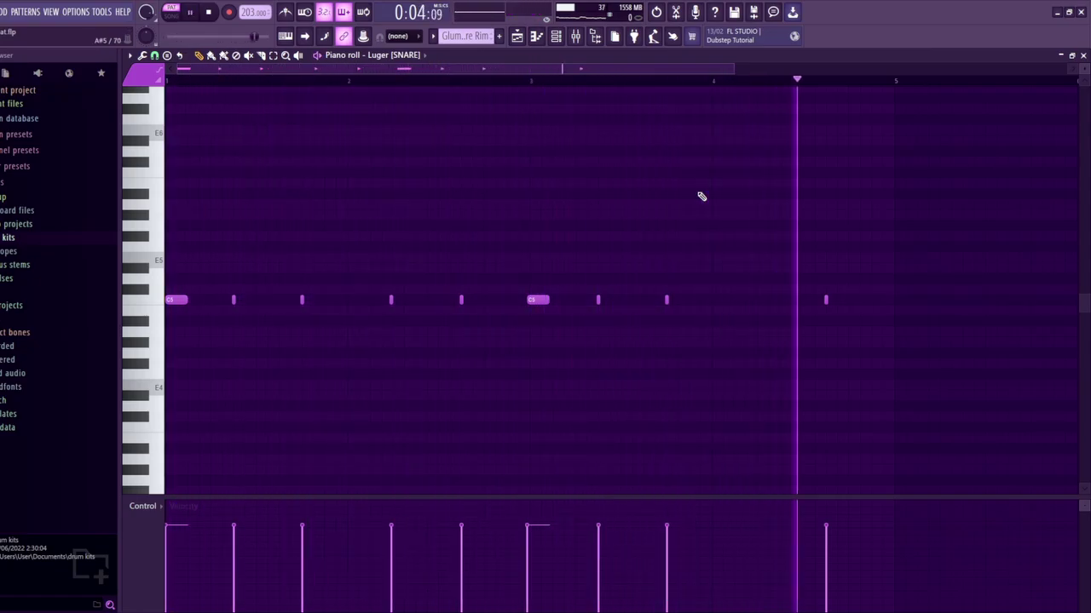
key(space)
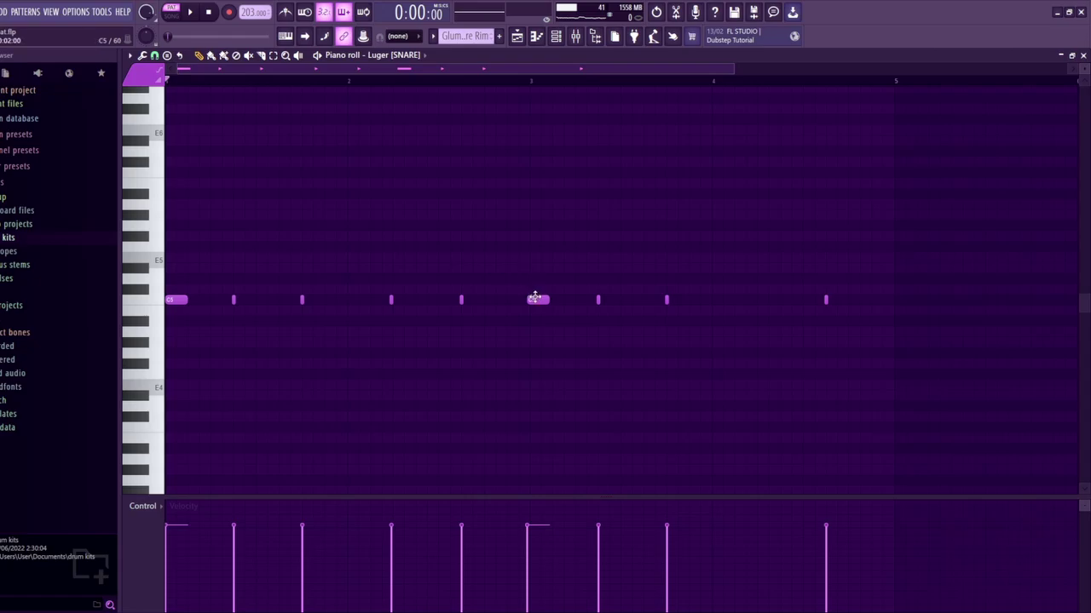
scroll(542, 296, up, 5)
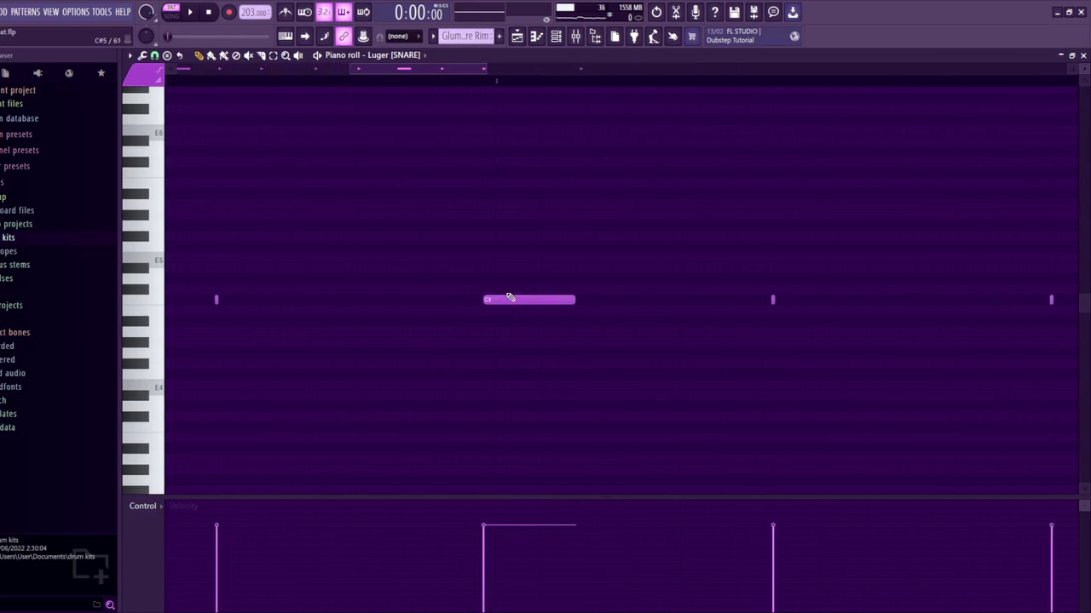
scroll(496, 169, up, 2)
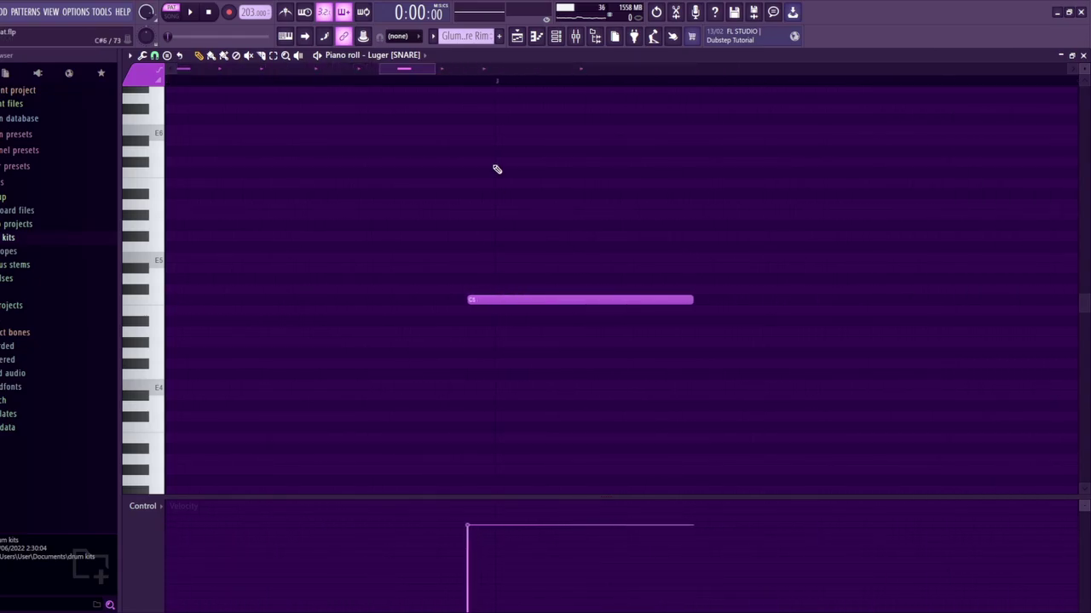
scroll(497, 169, down, 6)
scroll(497, 169, down, 3)
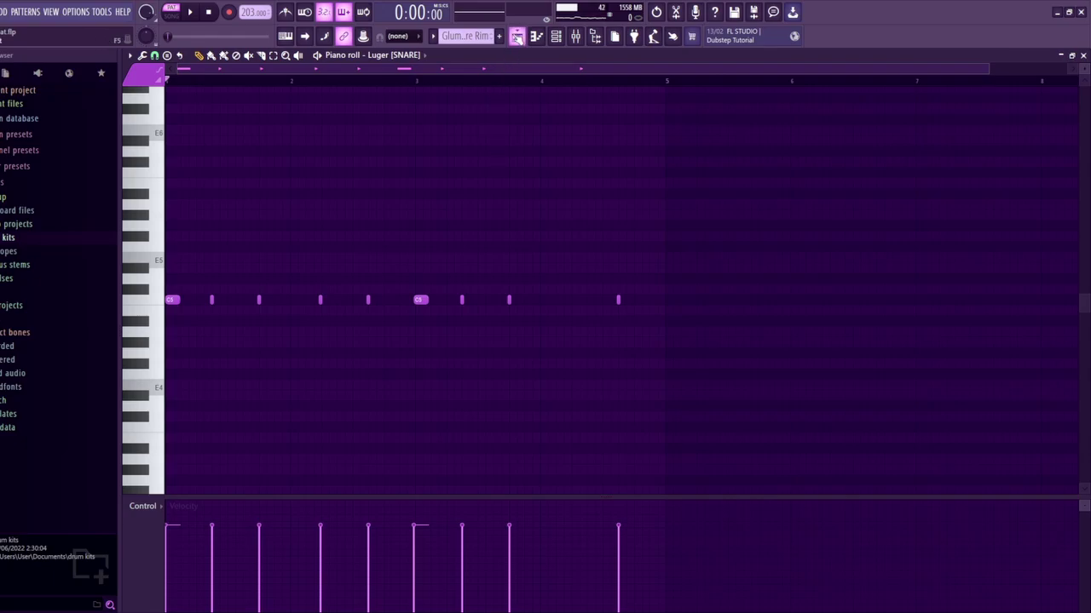
Play the arrangement with only playlist tracks 1 to 6 active, and solo the Glum Pierre Rim track after stopping
click(517, 36)
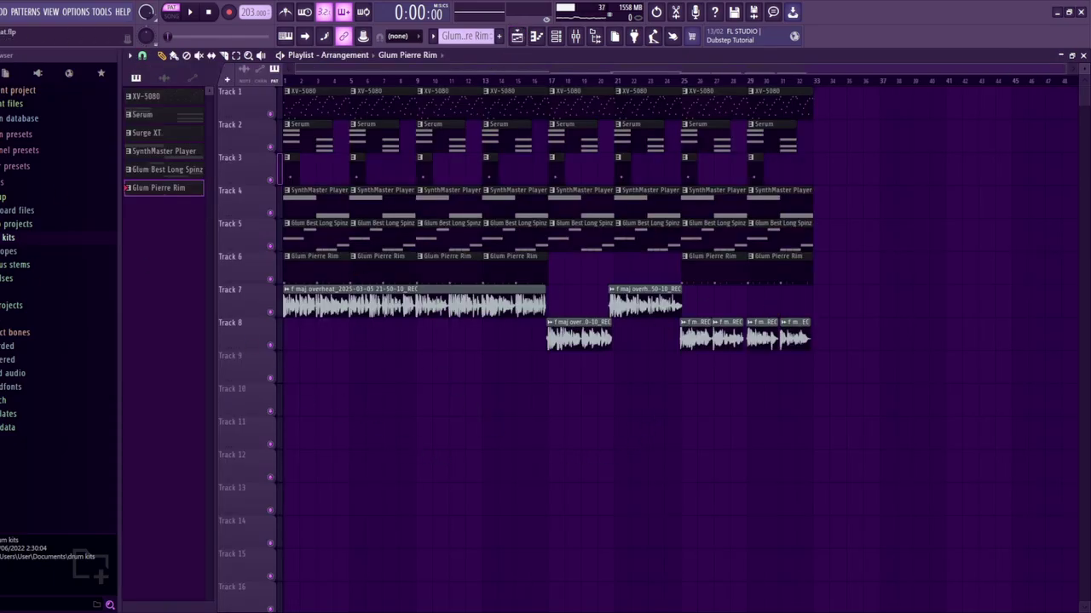
drag(281, 255, 275, 94)
key(space)
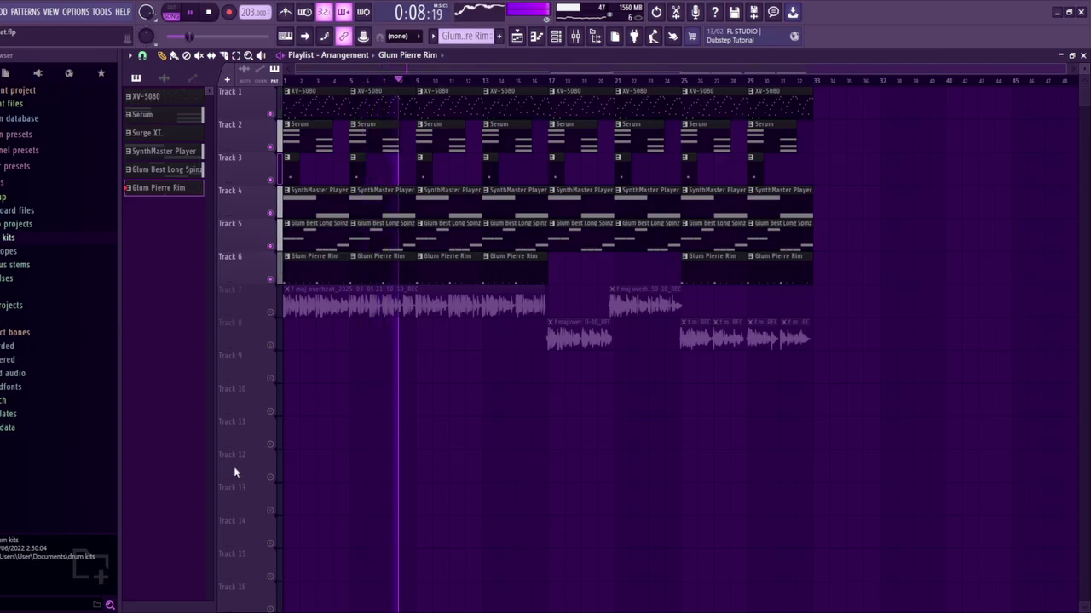
key(space)
click(271, 280)
right_click(271, 280)
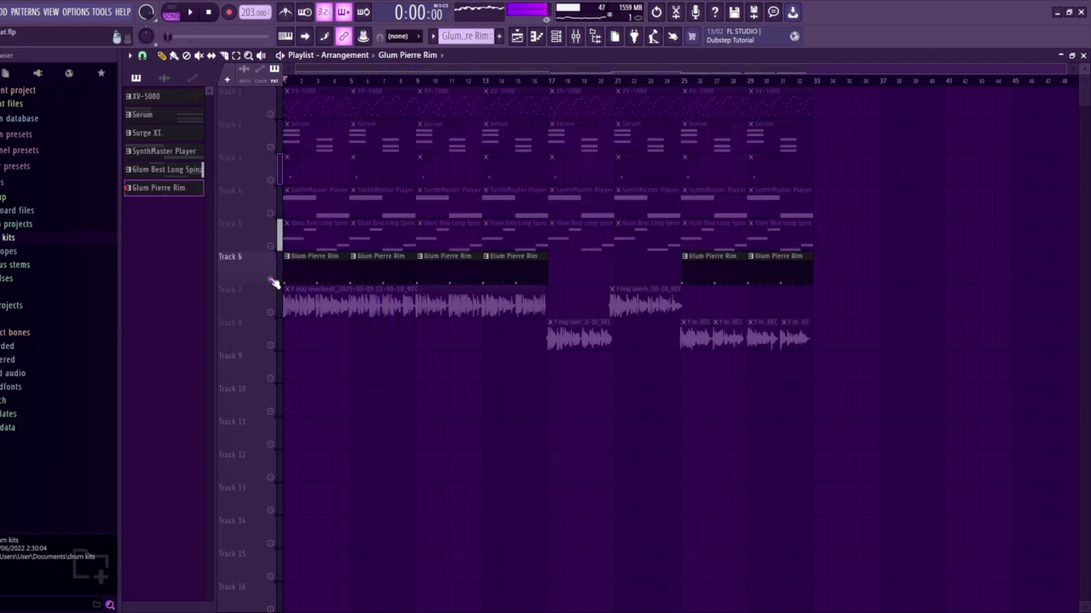
right_click(271, 281)
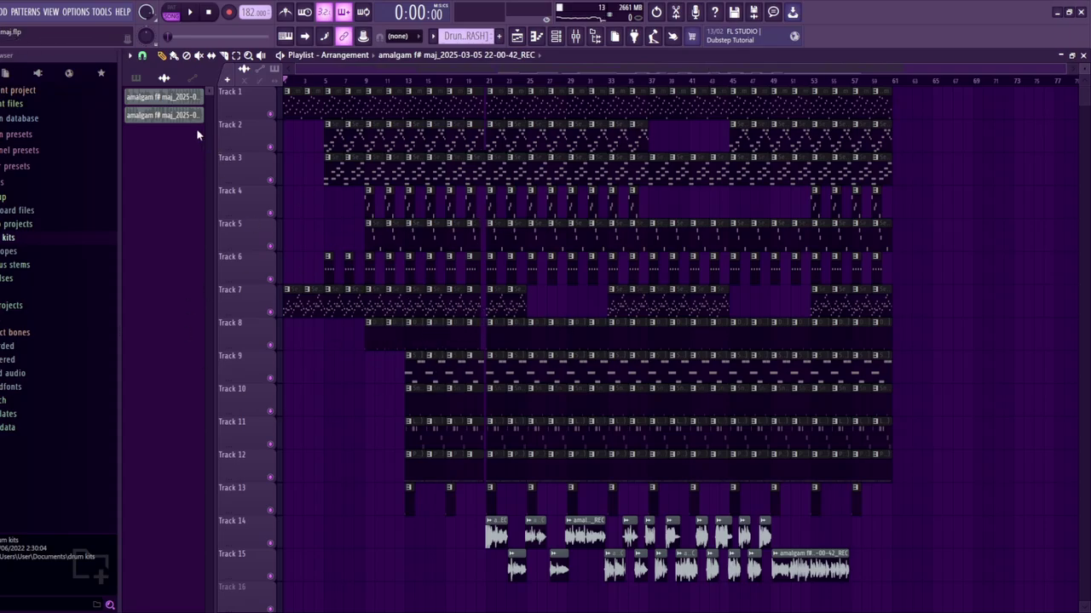
Select the Serum pattern in the 182 BPM project and check the effect slots on the mixer's Master track
scroll(154, 88, up, 3)
click(162, 96)
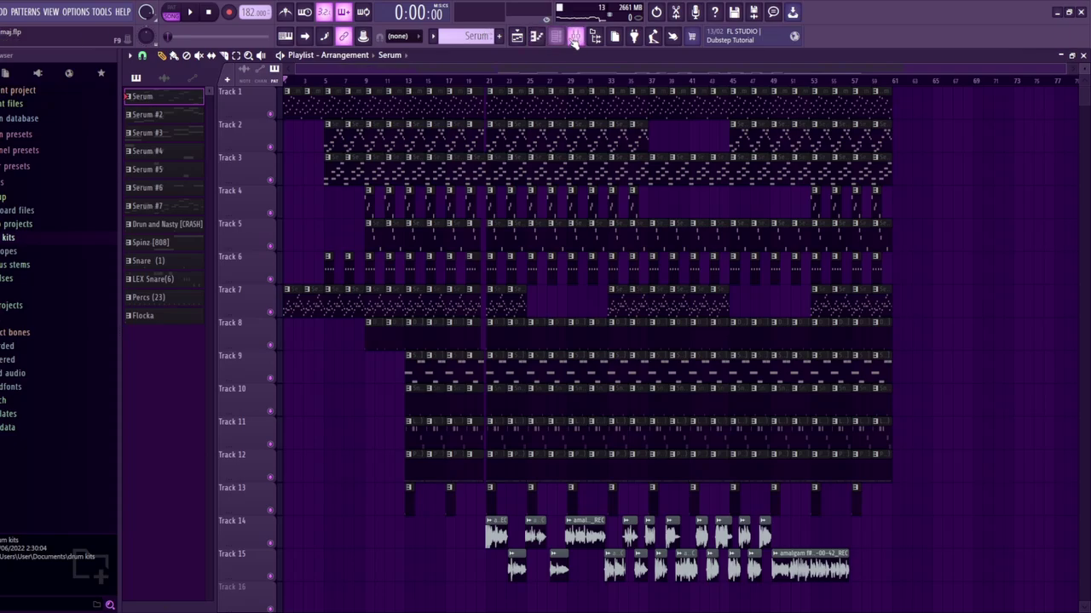
click(575, 36)
click(174, 184)
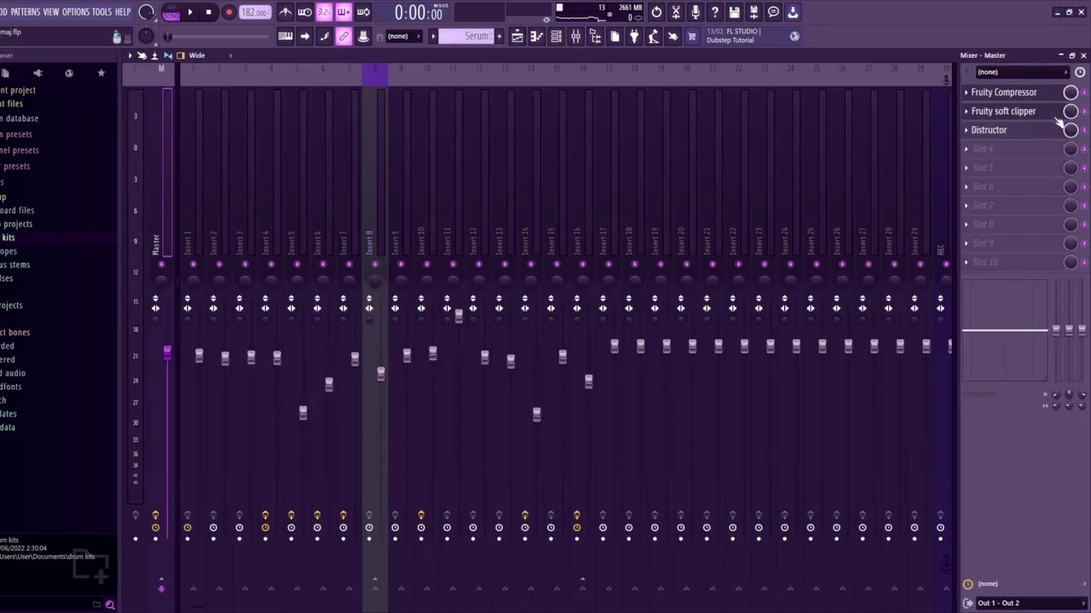
Dismiss the LFO Shapes alert in the first Serum plugin and play the Serum pattern's melody in the piano roll
click(538, 37)
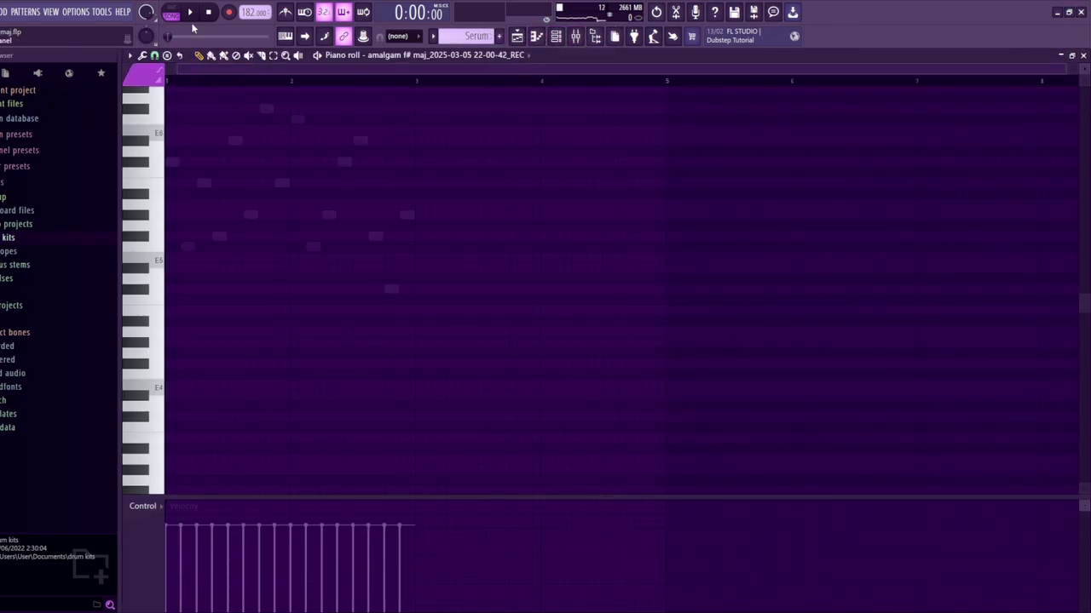
key(F6)
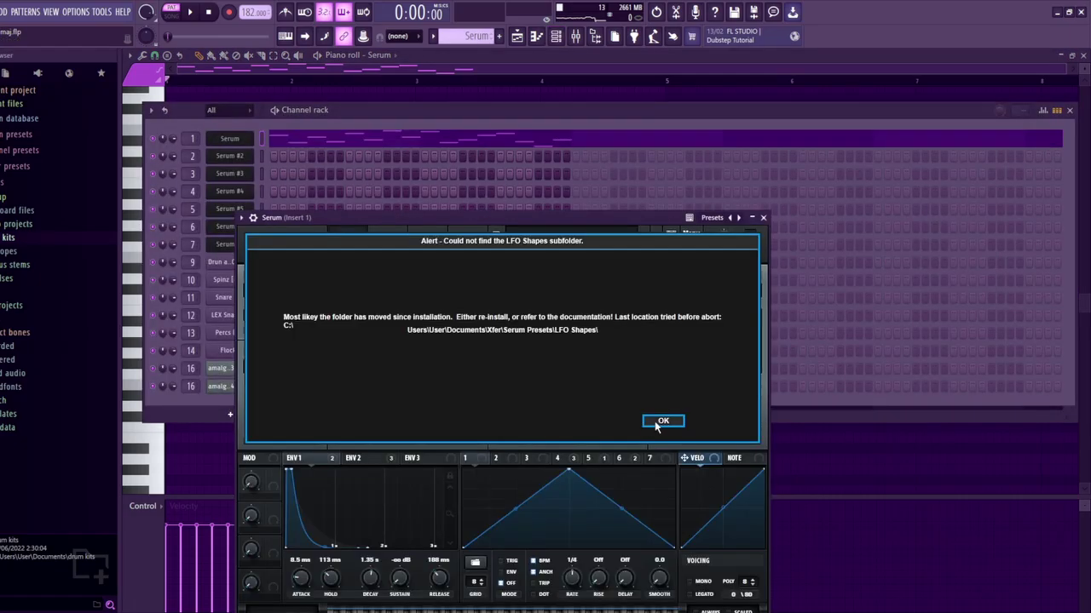
click(654, 421)
click(838, 445)
key(space)
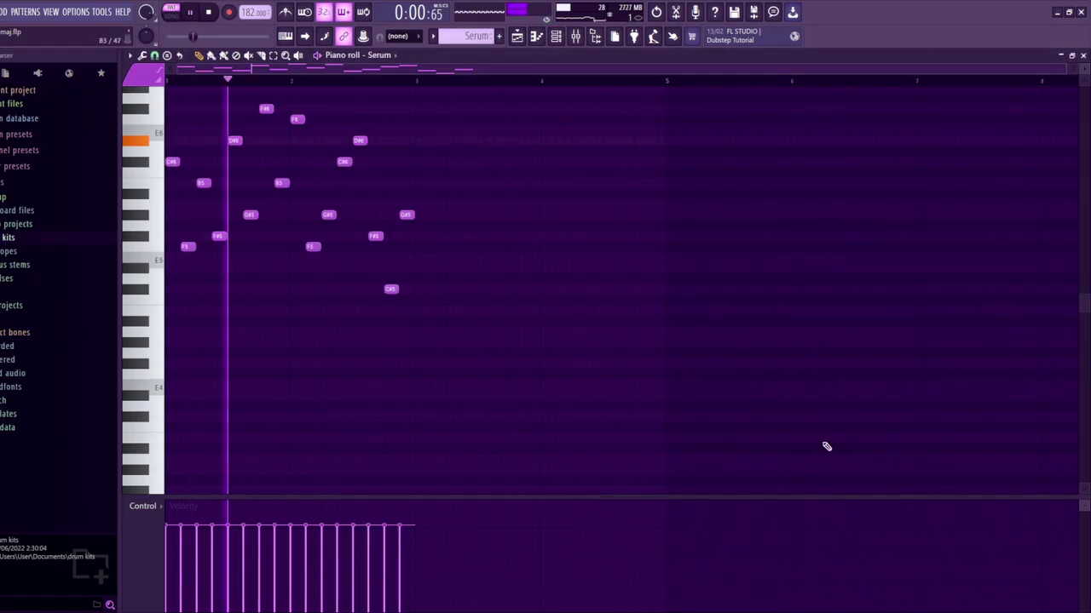
scroll(823, 446, up, 2)
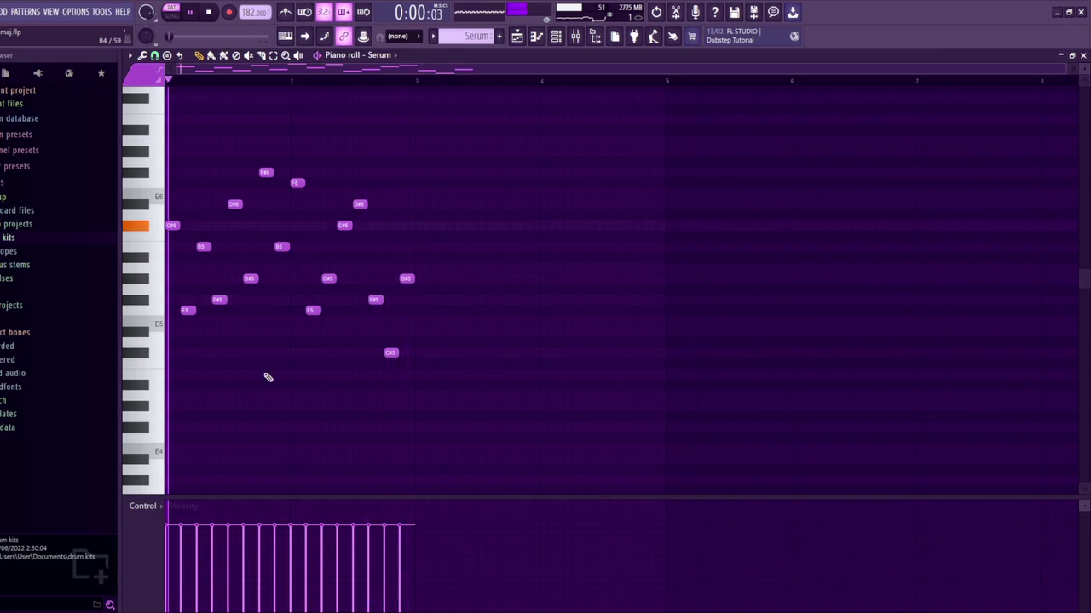
key(space)
Play the Serum #2 pattern's melody, inspect its LEAD - Octogon patch and check the mixer inserts' effect slots up to Insert 4
scroll(469, 36, down, 1)
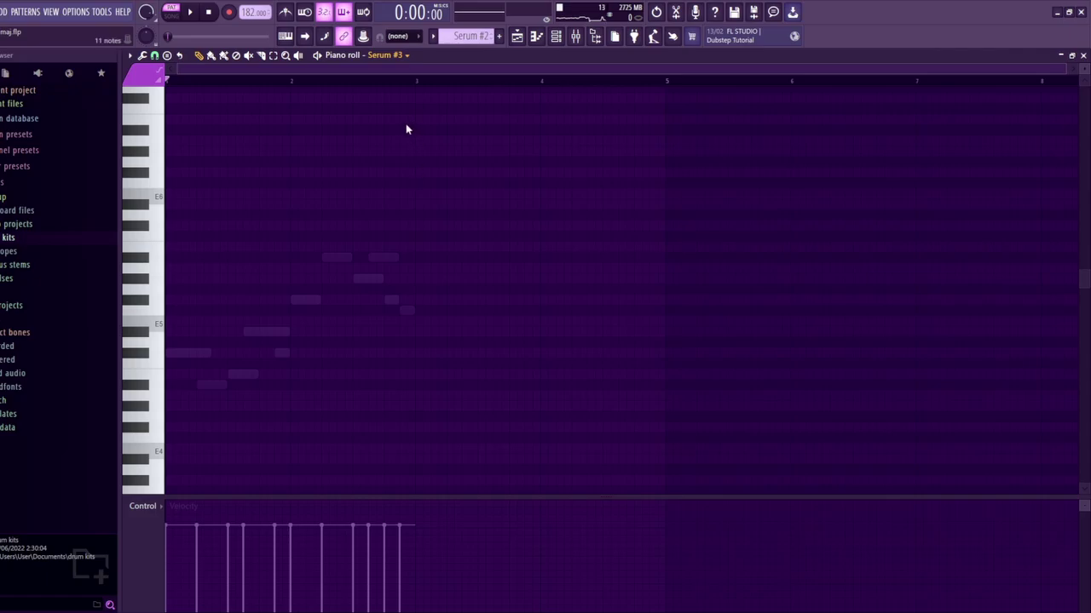
key(Up)
scroll(569, 257, down, 3)
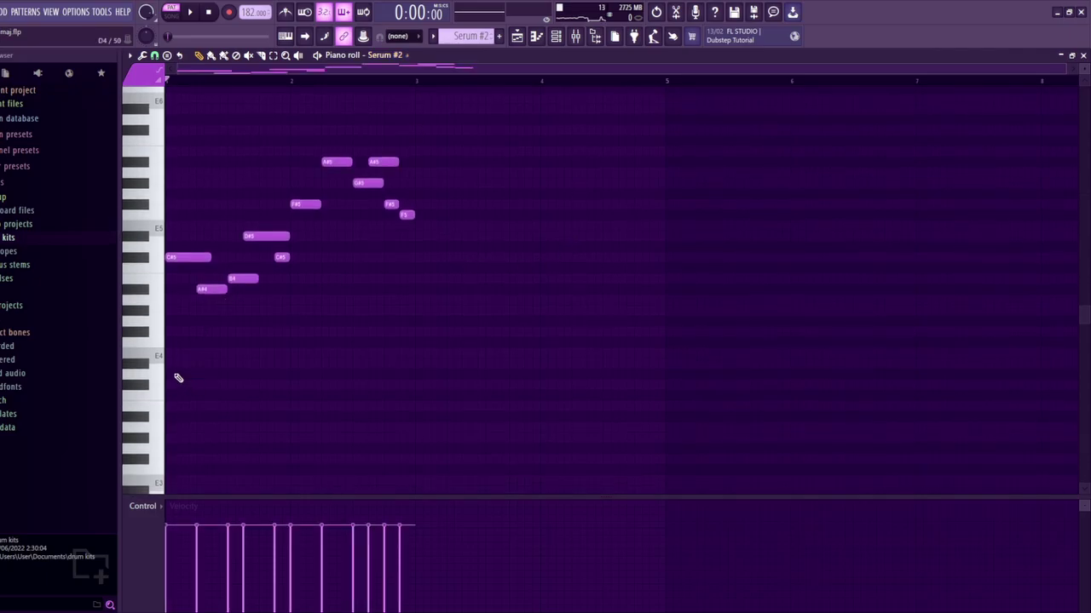
key(space)
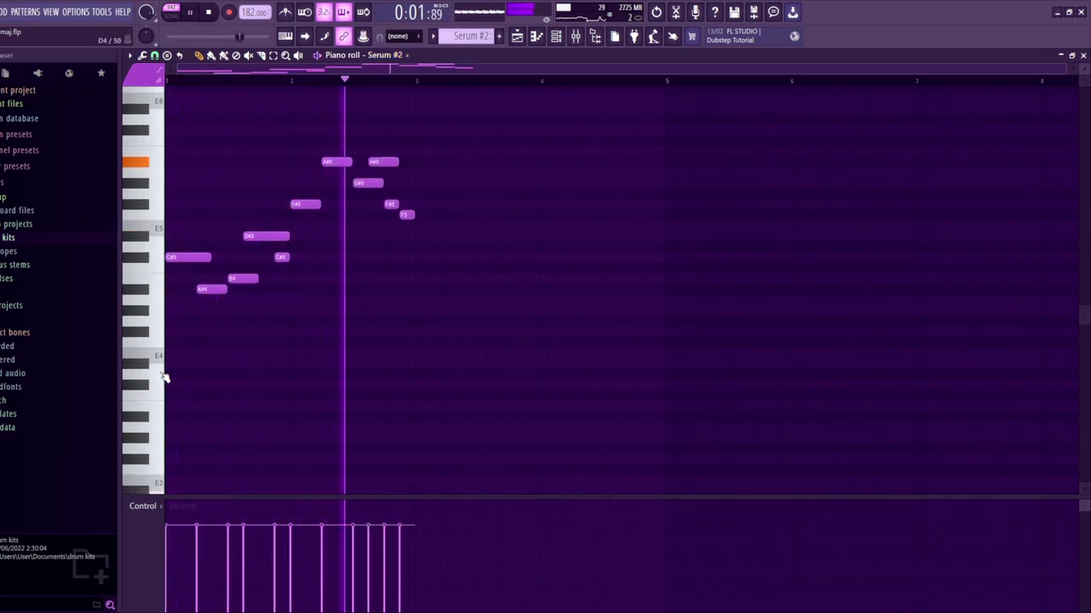
key(space)
click(575, 36)
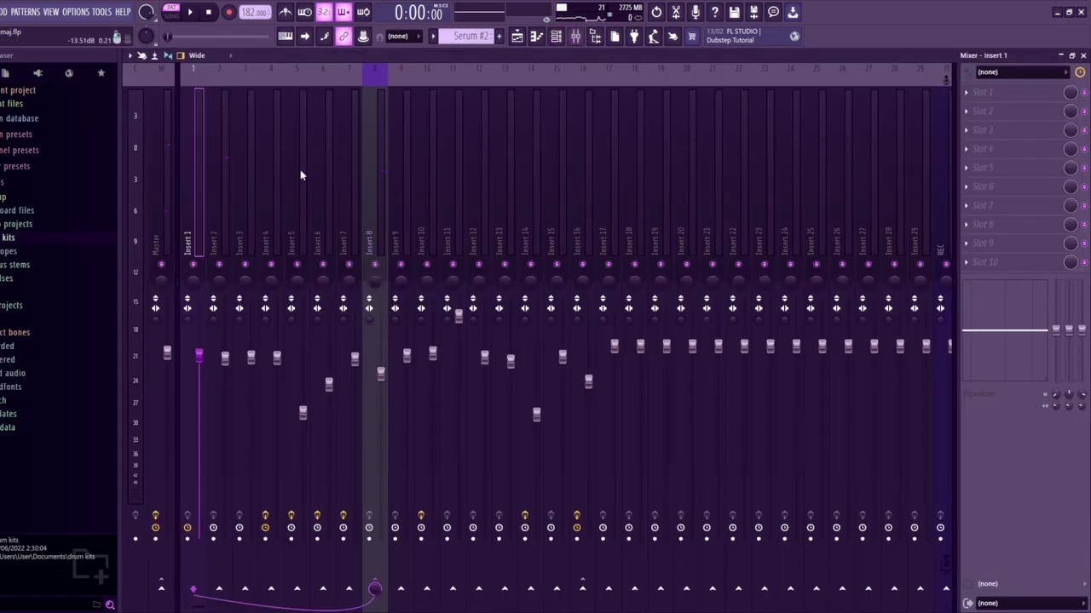
click(556, 36)
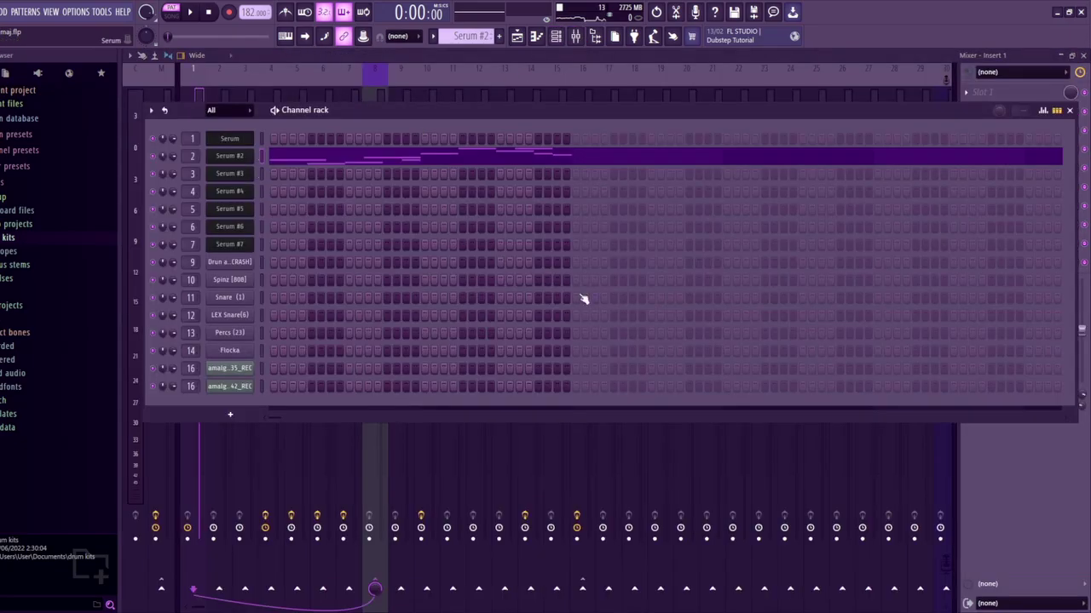
click(598, 360)
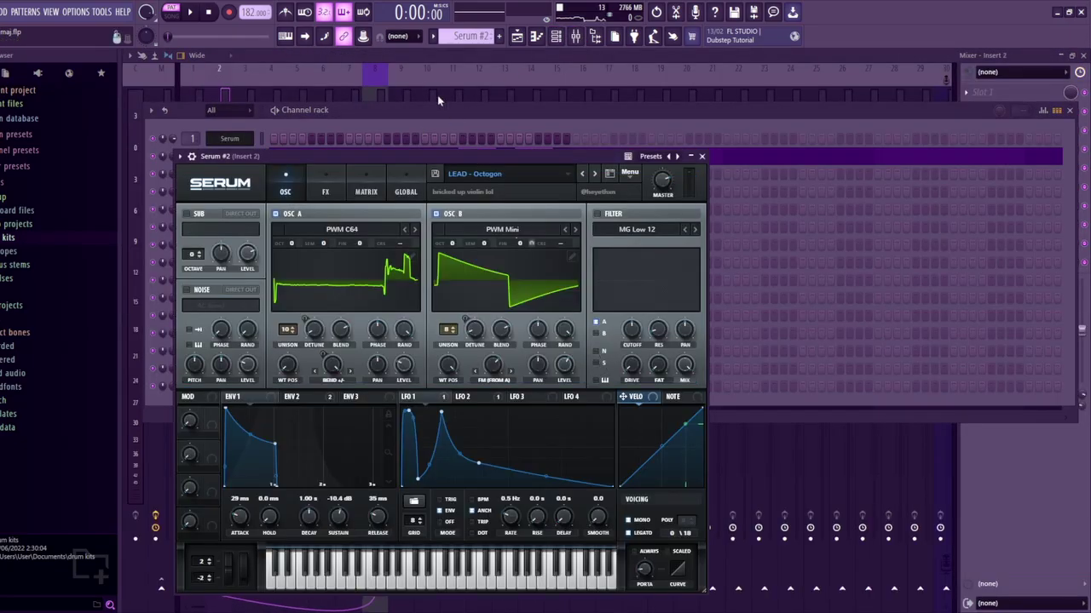
click(285, 70)
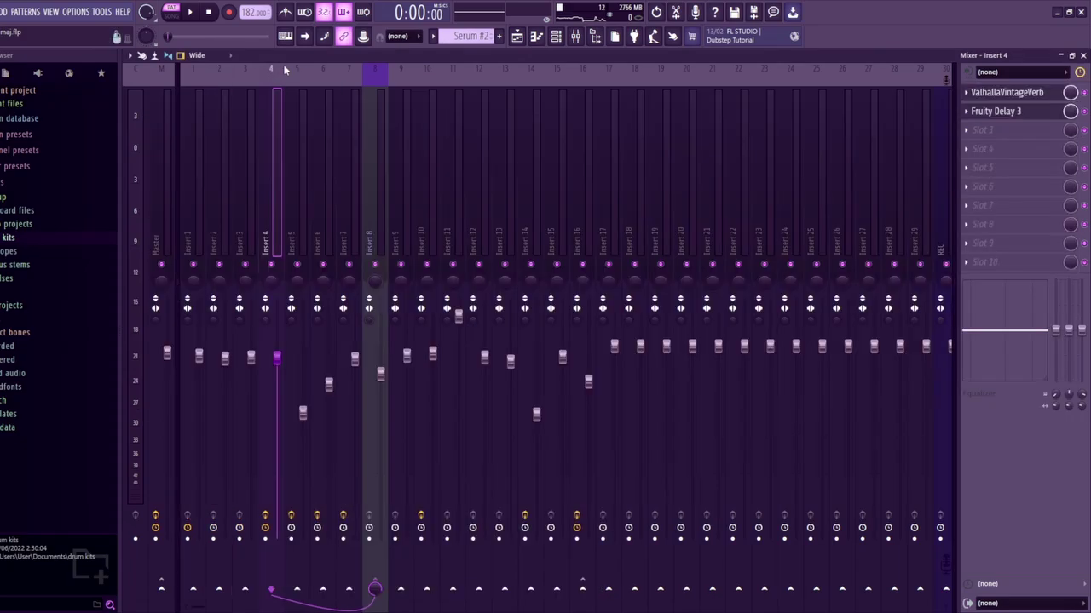
Inspect the Serum #3 channel's KEY - Glisten patch and play its pattern's chords in the piano roll
key(F6)
click(625, 375)
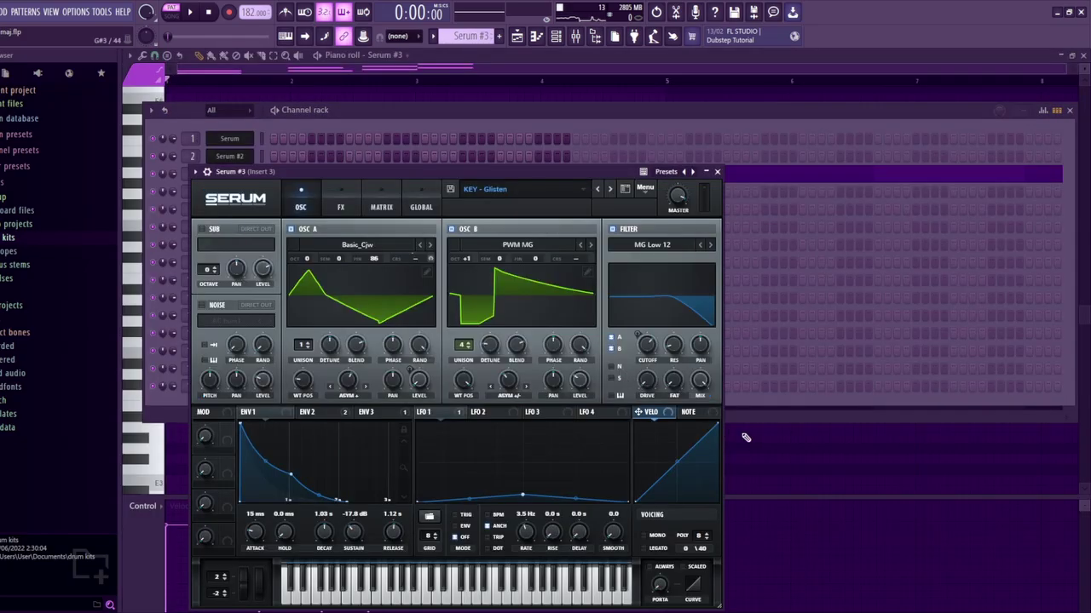
key(F7)
key(space)
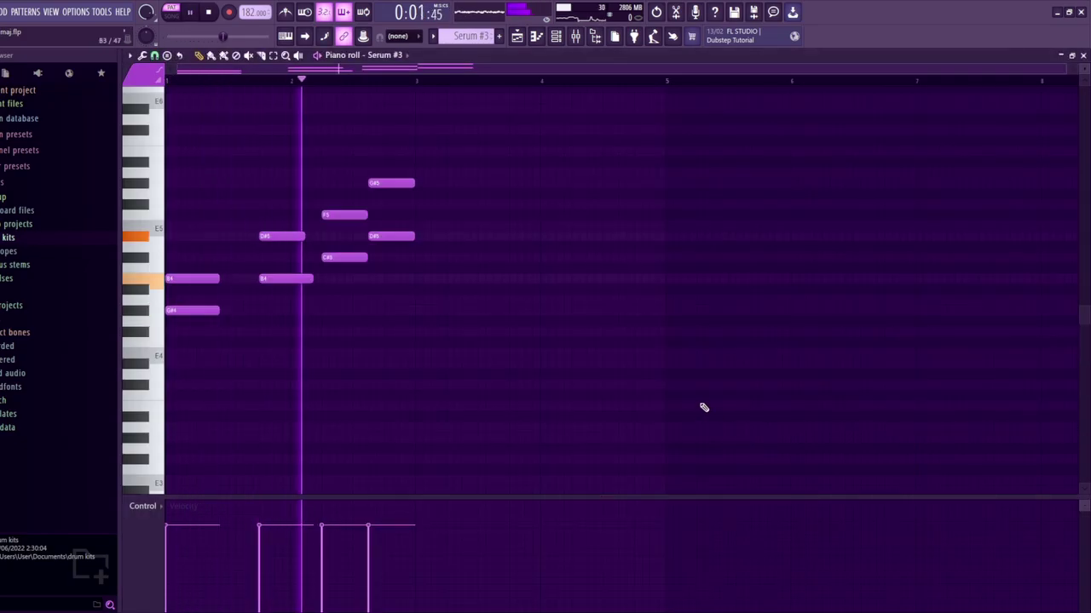
key(space)
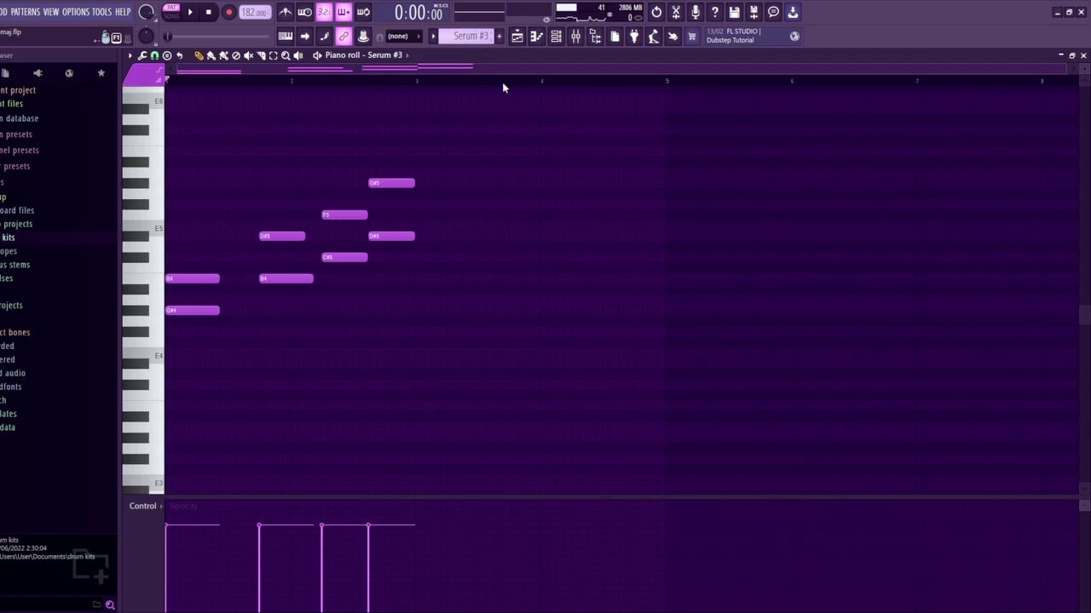
Play the Serum #4 pattern's melody in the piano roll and open its Serum plugin, dismissing the LFO Shapes alert
scroll(381, 56, down, 1)
scroll(504, 324, up, 5)
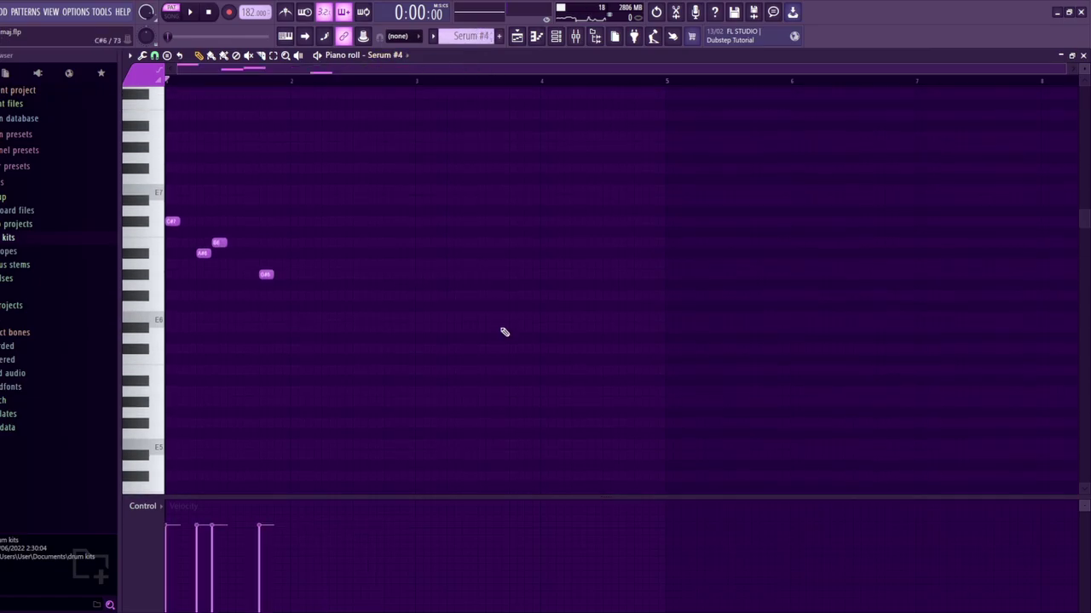
key(space)
key(space)
click(556, 36)
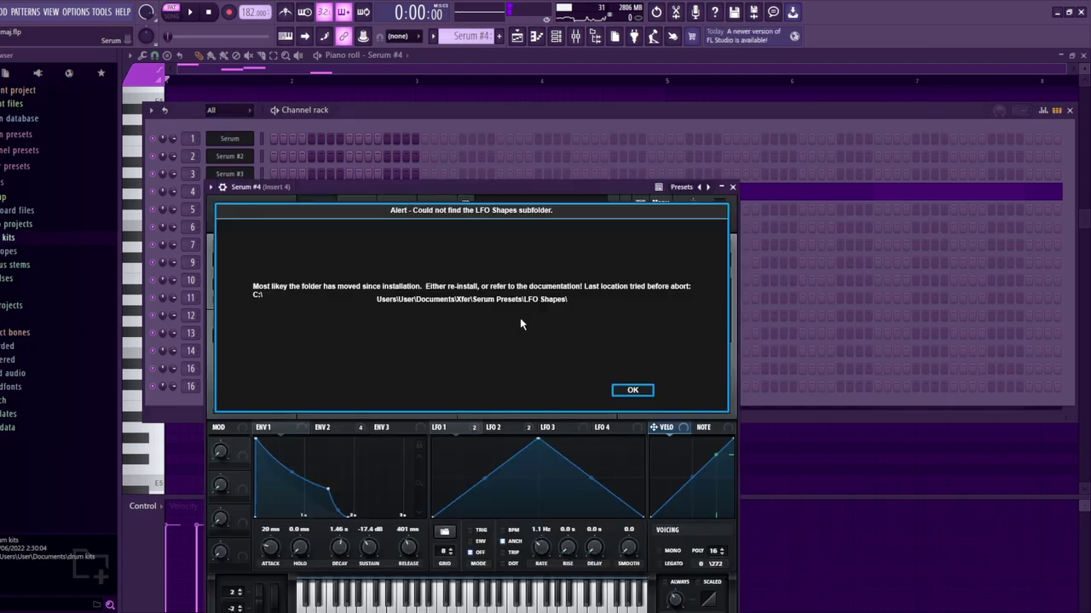
click(632, 390)
Inspect the Serum #5 channel's LEAD - YESYESYES patch, play its pattern and check Insert 5's effect slots in the mixer
click(534, 61)
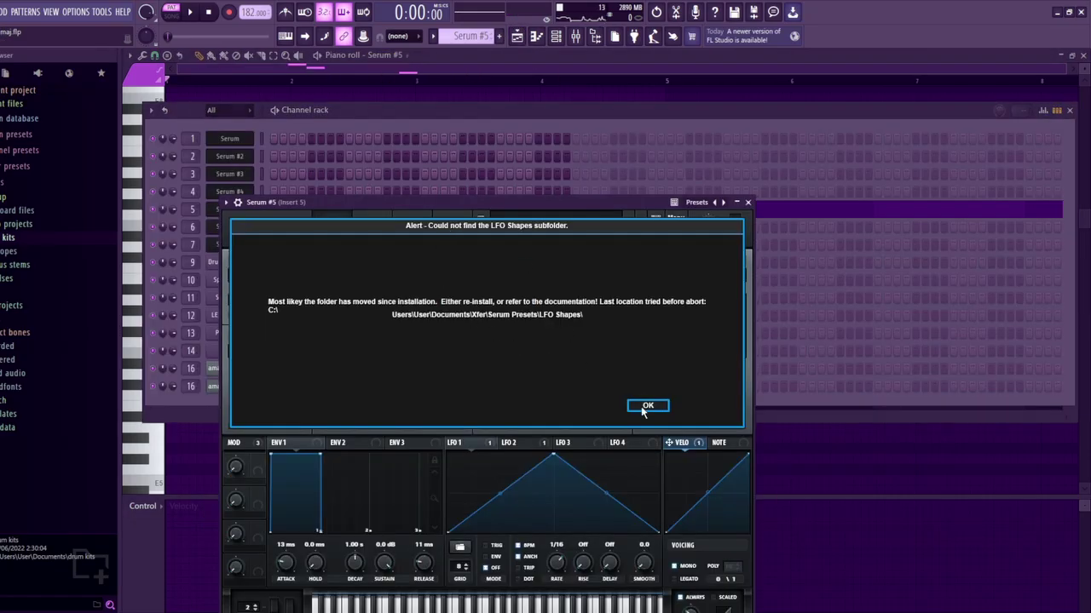
click(647, 405)
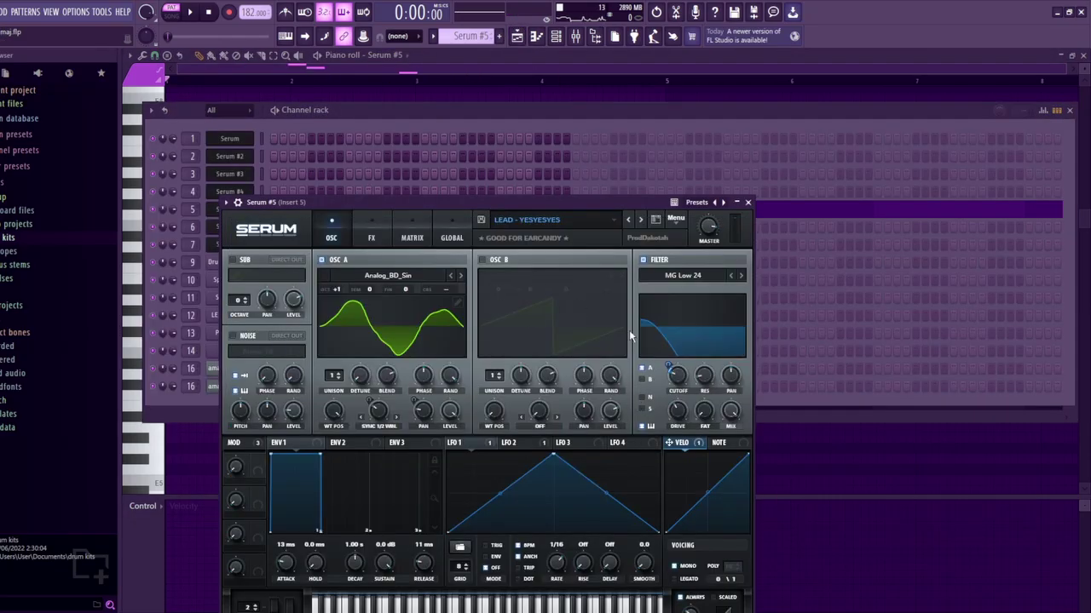
click(852, 472)
key(space)
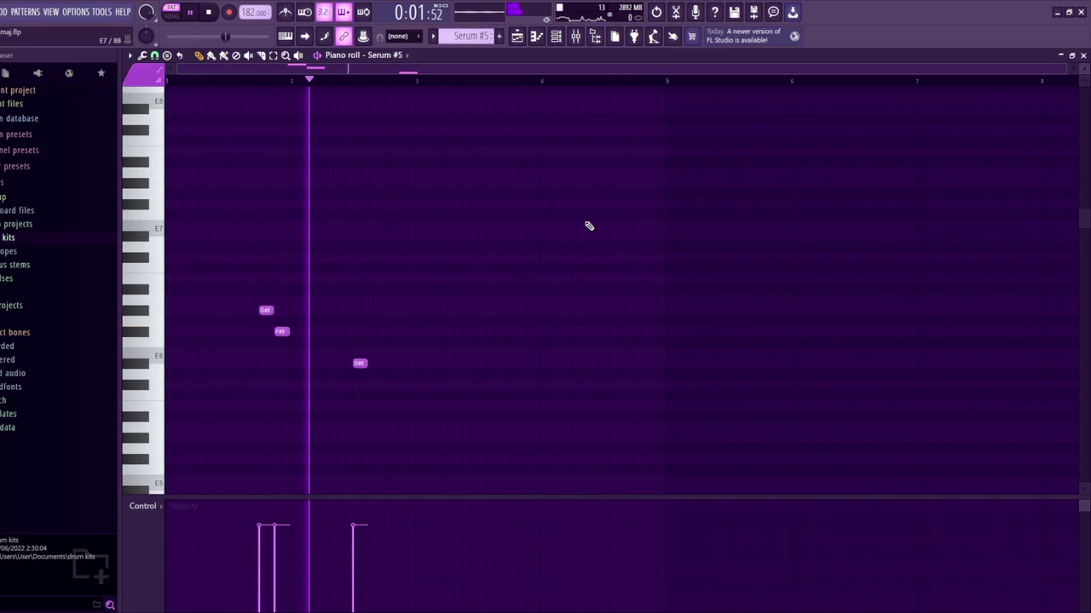
key(space)
key(F9)
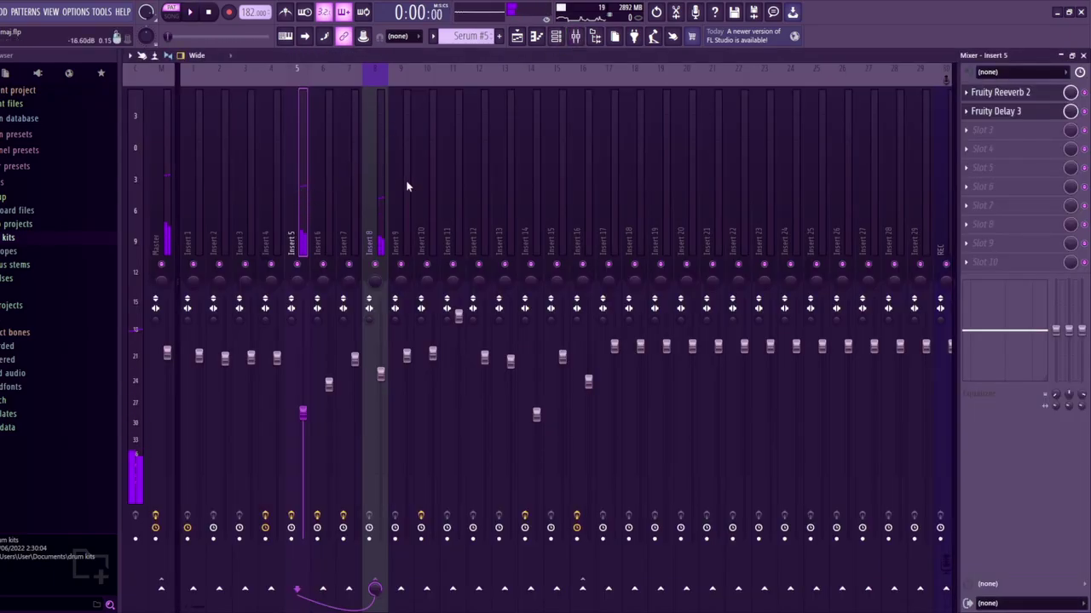
Play the Serum #6 pattern's repeated notes in the piano roll and show its channel in the channel rack
click(536, 36)
key(Down)
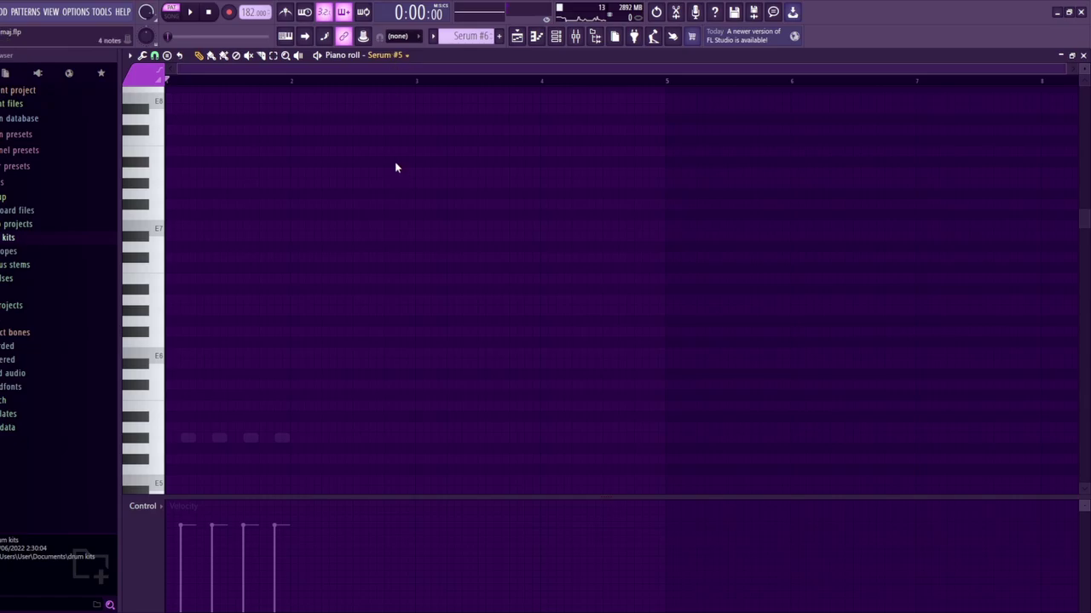
key(space)
key(space)
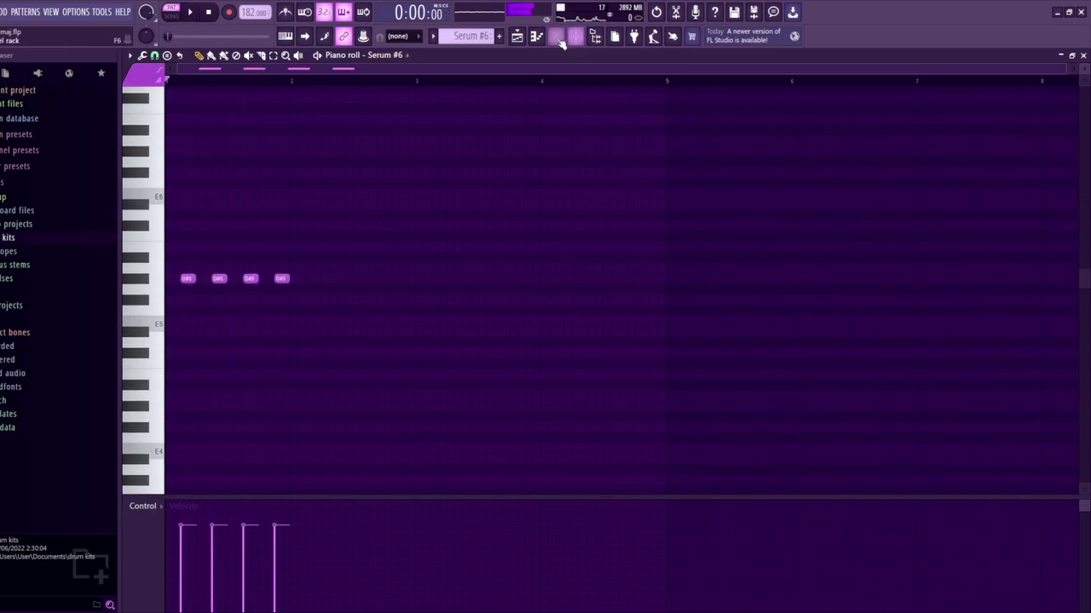
click(556, 36)
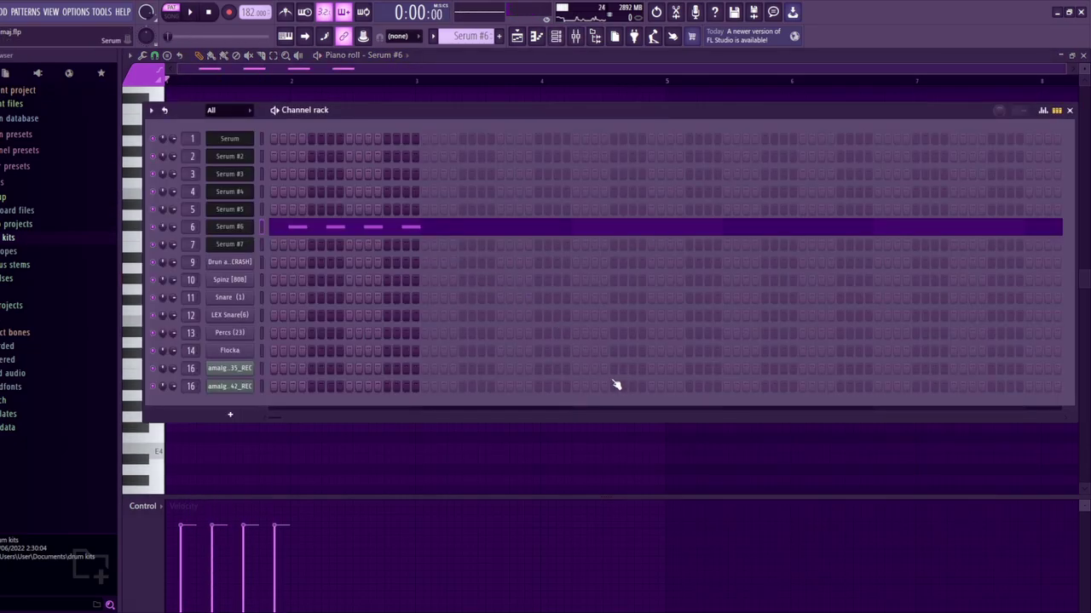
Select the Serum #7 pattern and open its Serum plugin, dismissing the LFO Shapes alert
key(Down)
key(Return)
click(824, 450)
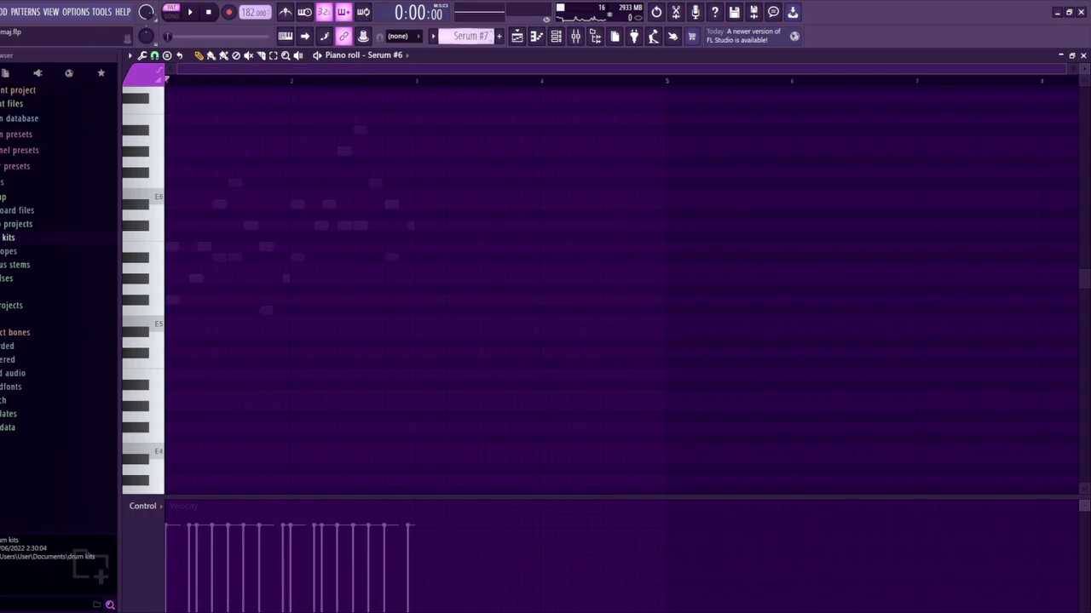
click(554, 38)
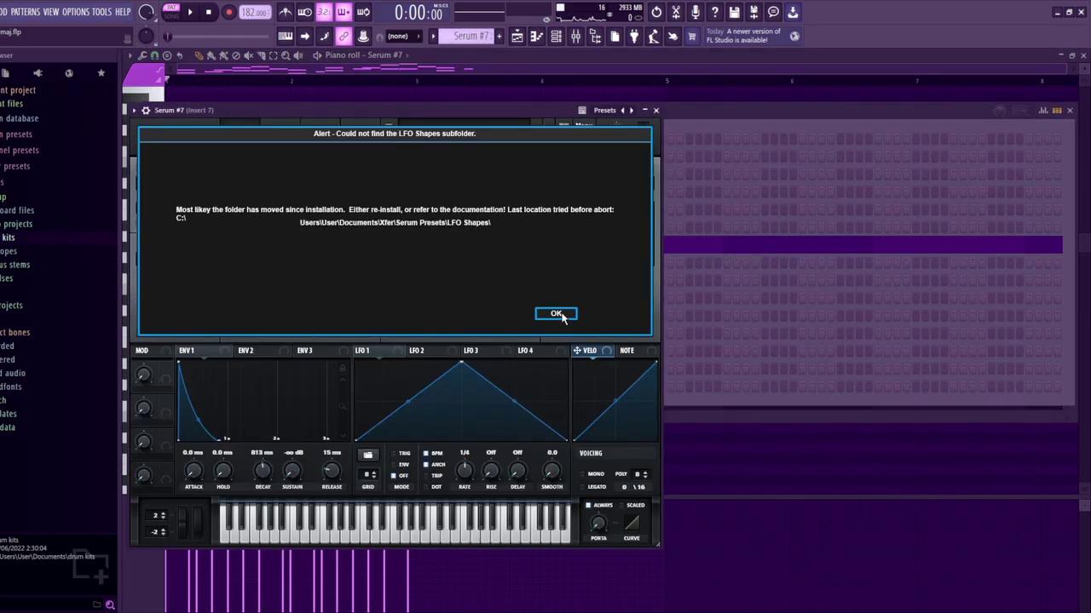
click(558, 311)
Play the Serum #7 pattern's melody in the piano roll and check Insert 7's effect slots in the mixer
click(730, 452)
key(space)
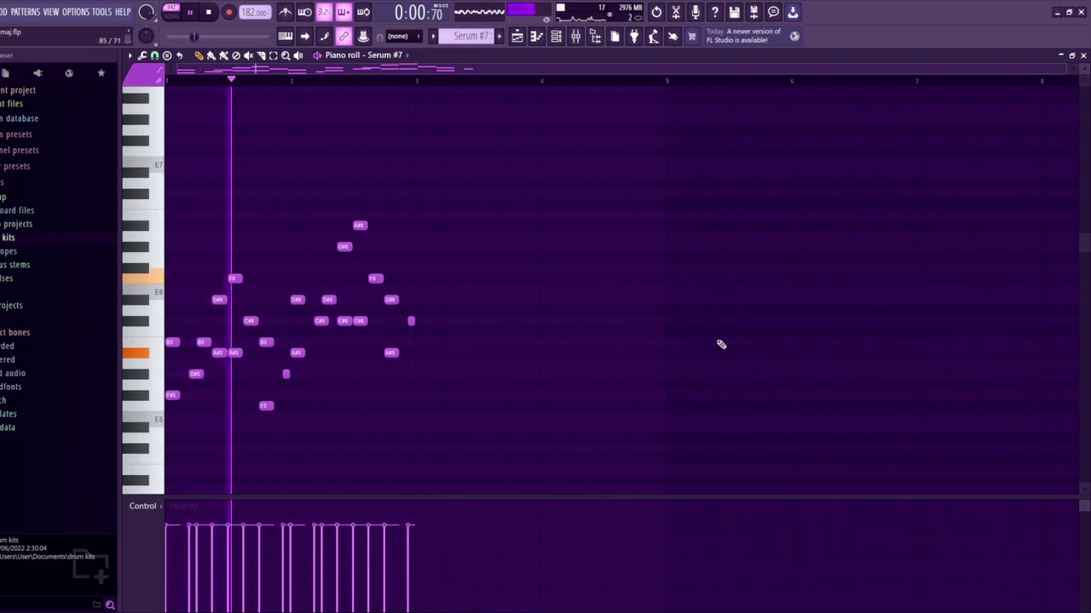
key(space)
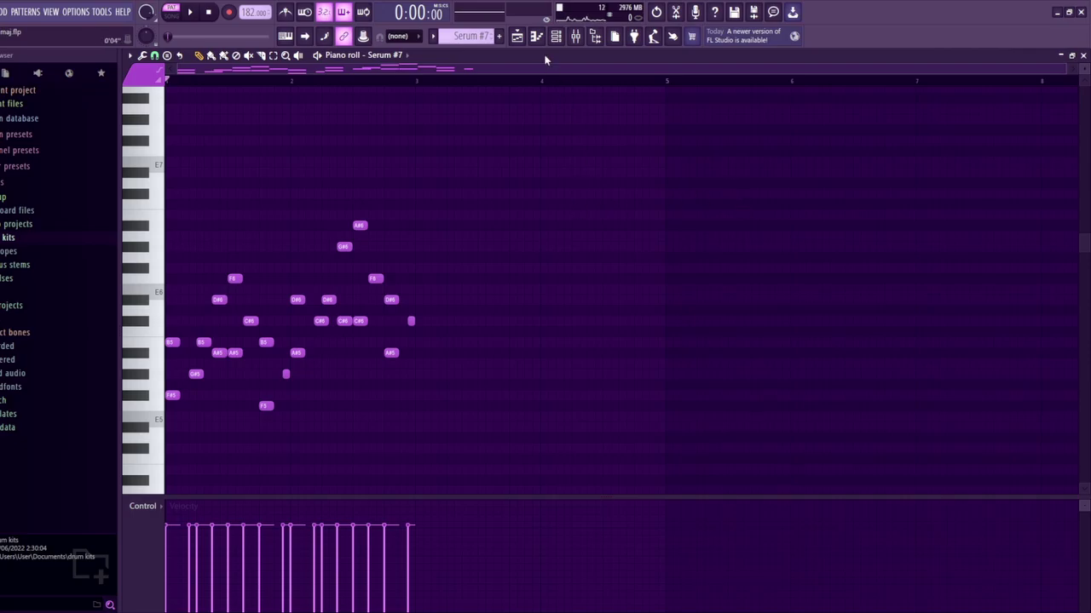
click(575, 35)
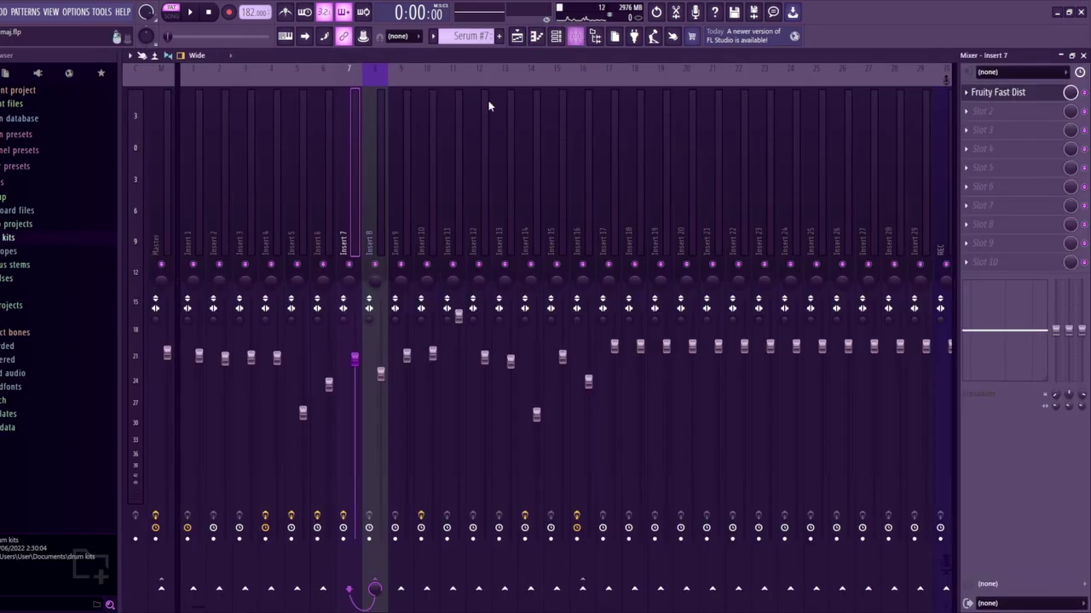
click(534, 47)
Isolate melody Tracks 1 to 7 in the playlist and play them together in song mode
click(519, 36)
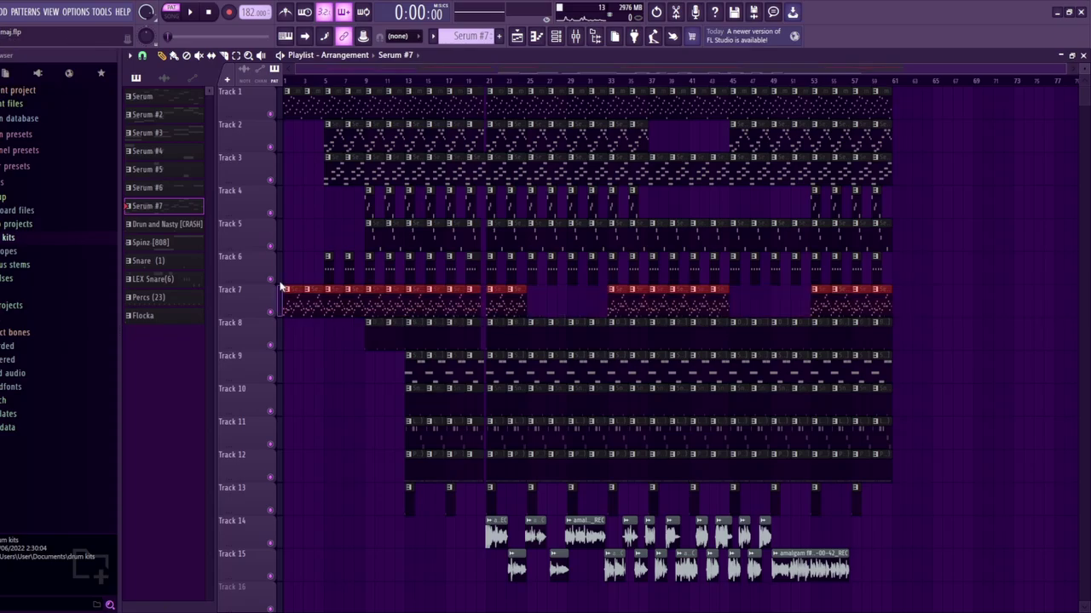
right_click(277, 313)
drag(275, 275, 270, 113)
key(space)
click(348, 465)
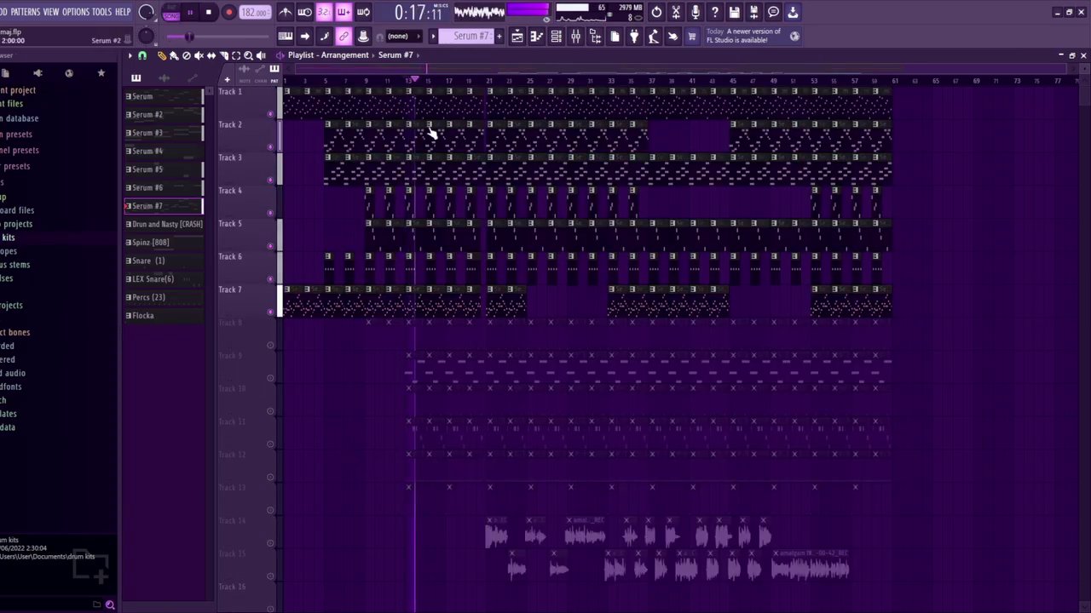
key(space)
key(space)
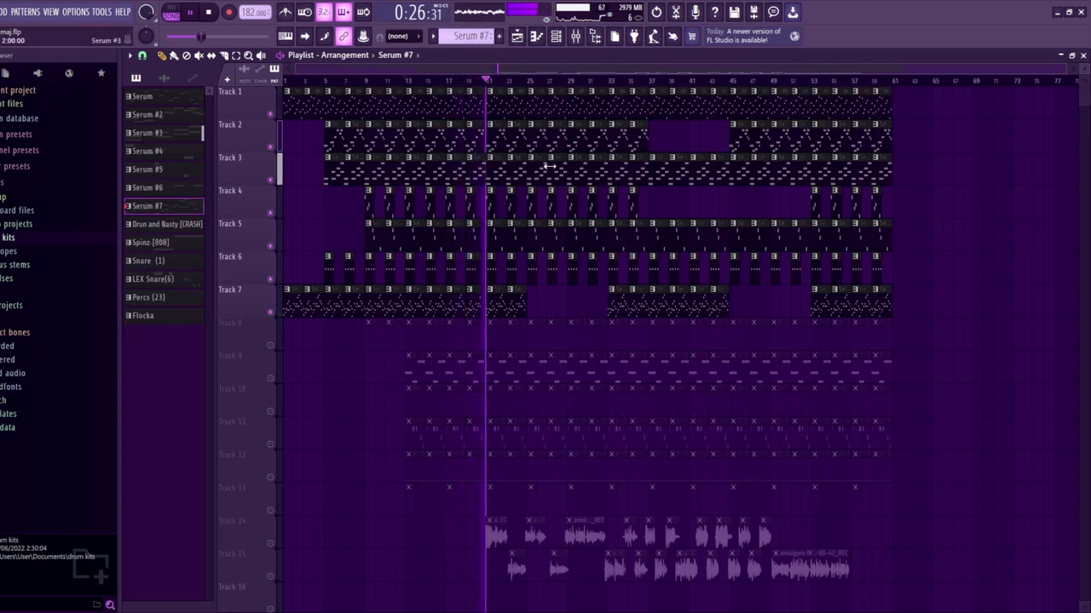
key(space)
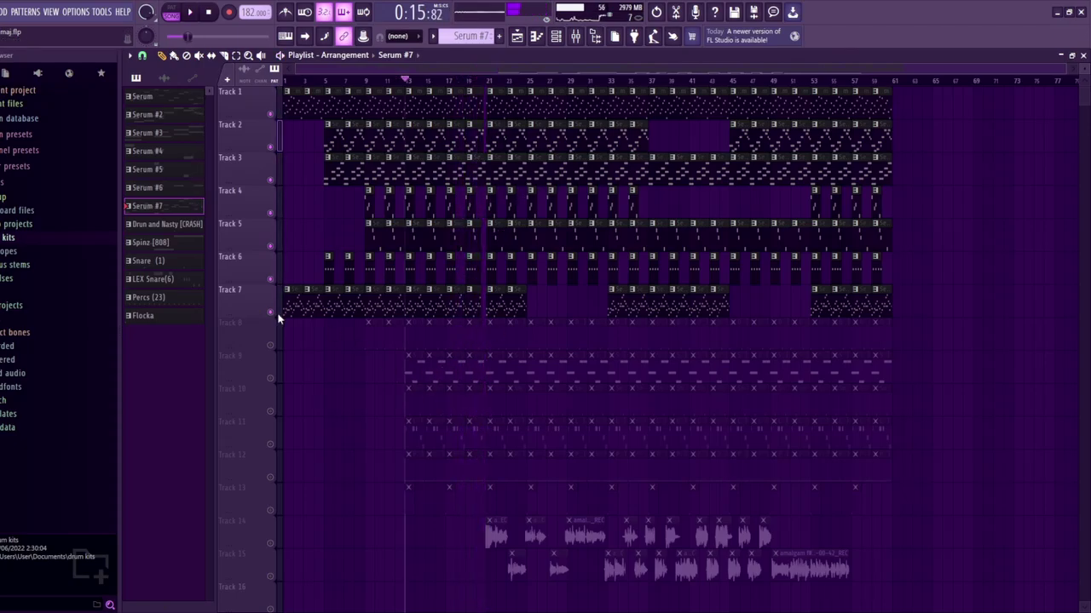
Solo Track 8 in the playlist and unmute Tracks 9 to 13 so only the drum tracks are active
right_click(272, 312)
right_click(272, 313)
right_click(272, 345)
click(271, 378)
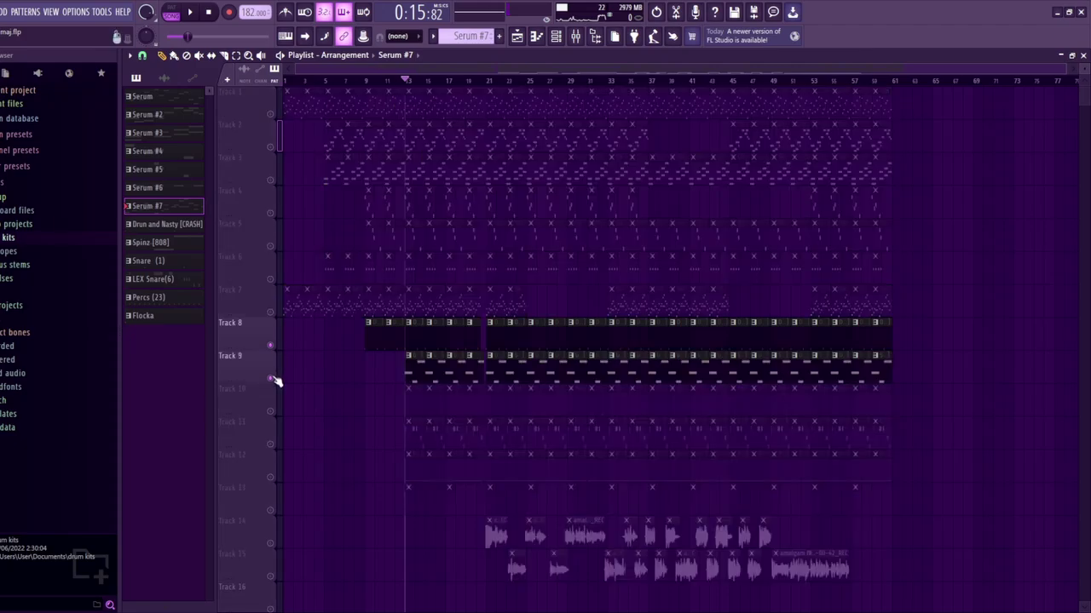
click(272, 411)
click(271, 444)
click(272, 477)
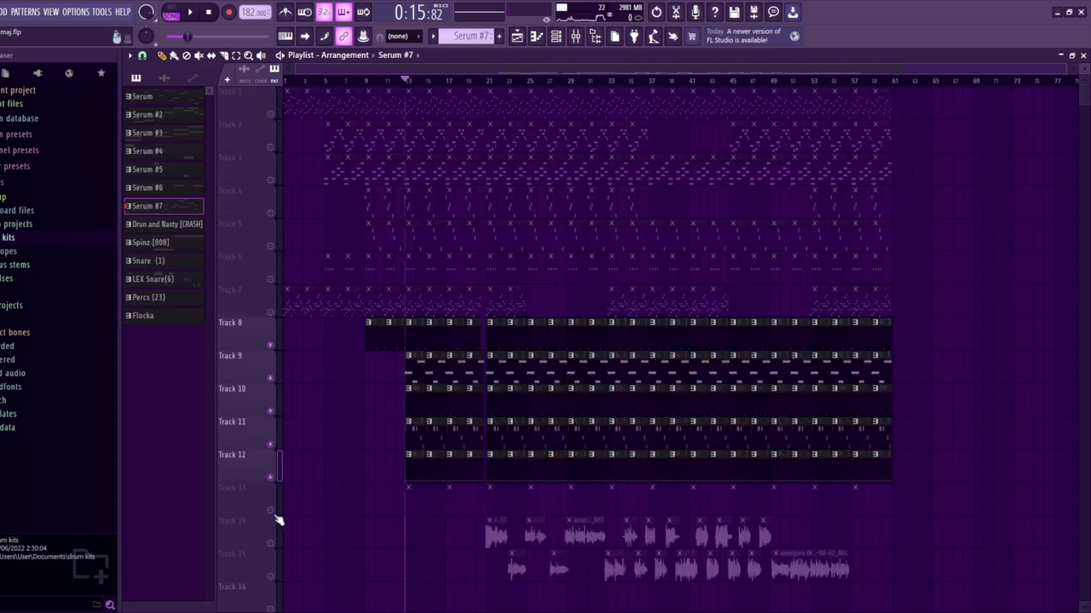
click(271, 511)
Play the isolated drum tracks from bar 13 and examine their pattern clips up close
key(space)
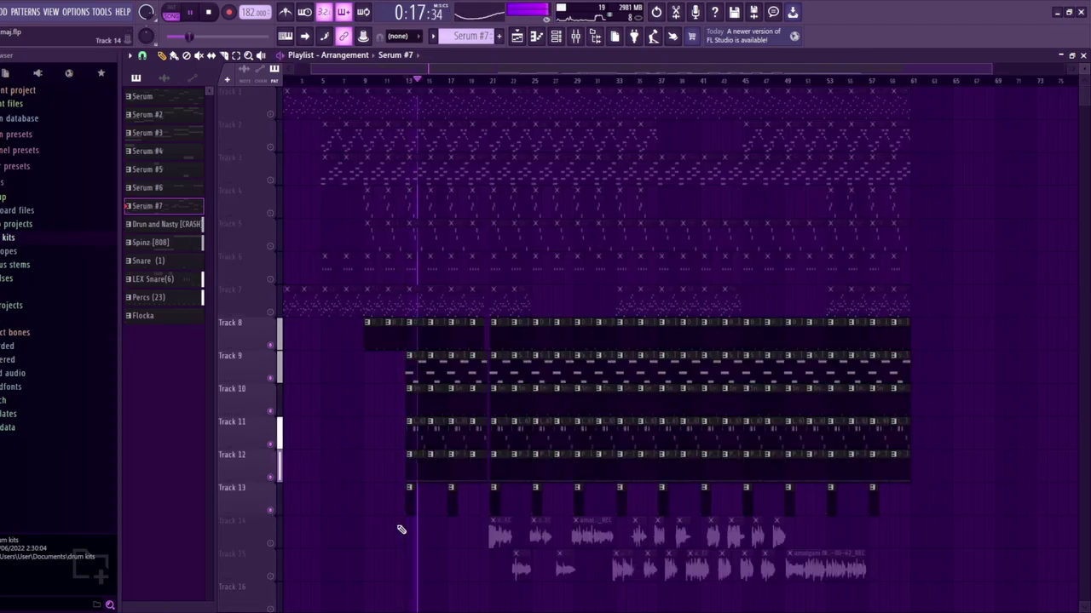
scroll(402, 530, up, 5)
scroll(402, 530, up, 2)
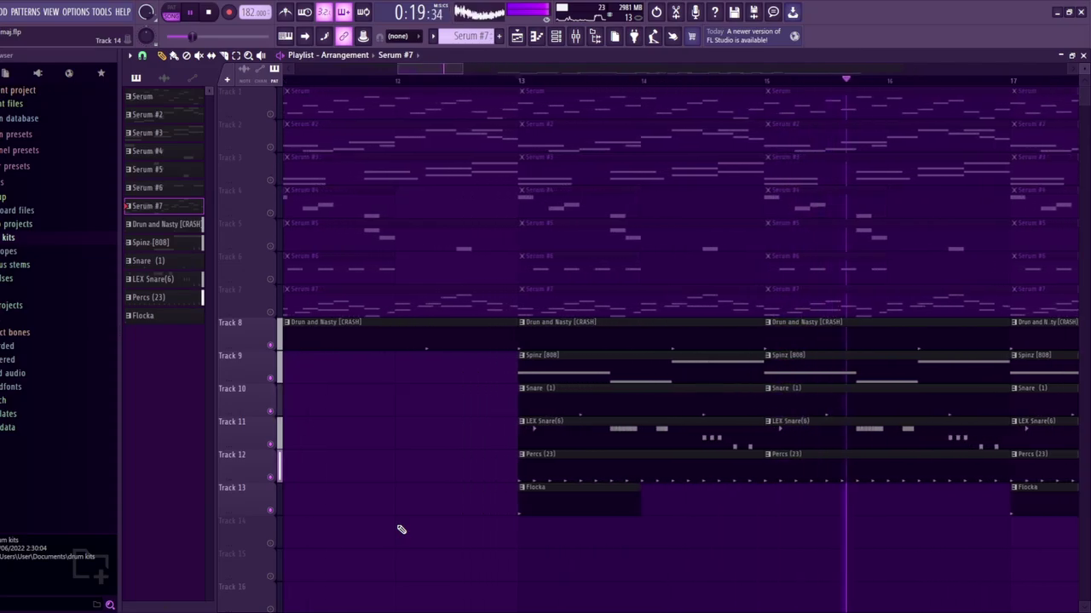
drag(417, 72, 428, 78)
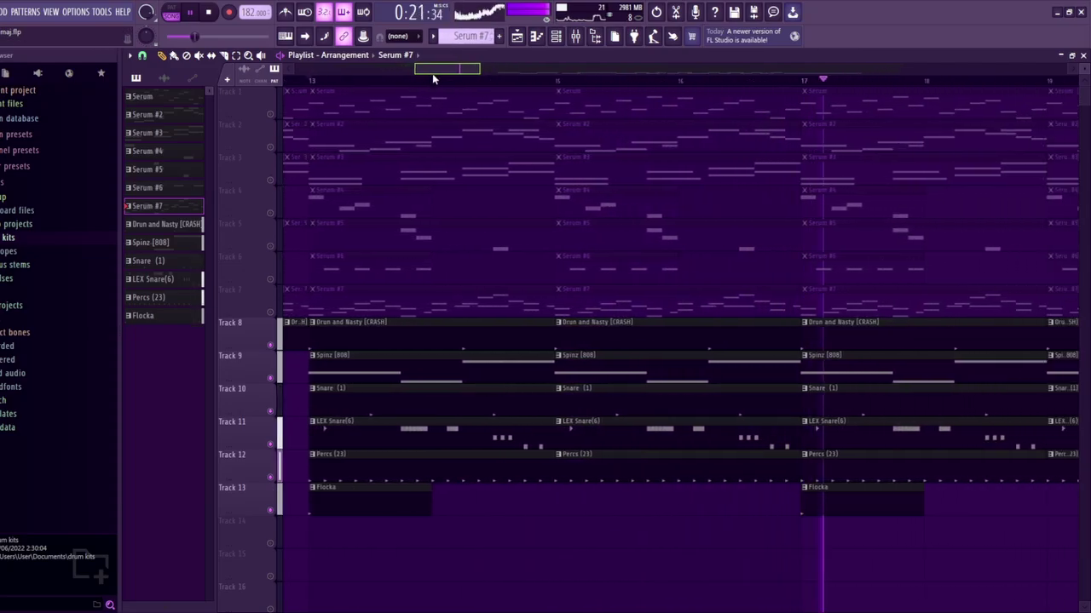
Unmute all playlist tracks and play the Drun and Nasty [CRASH] pattern in the piano roll in pattern mode
click(167, 224)
key(space)
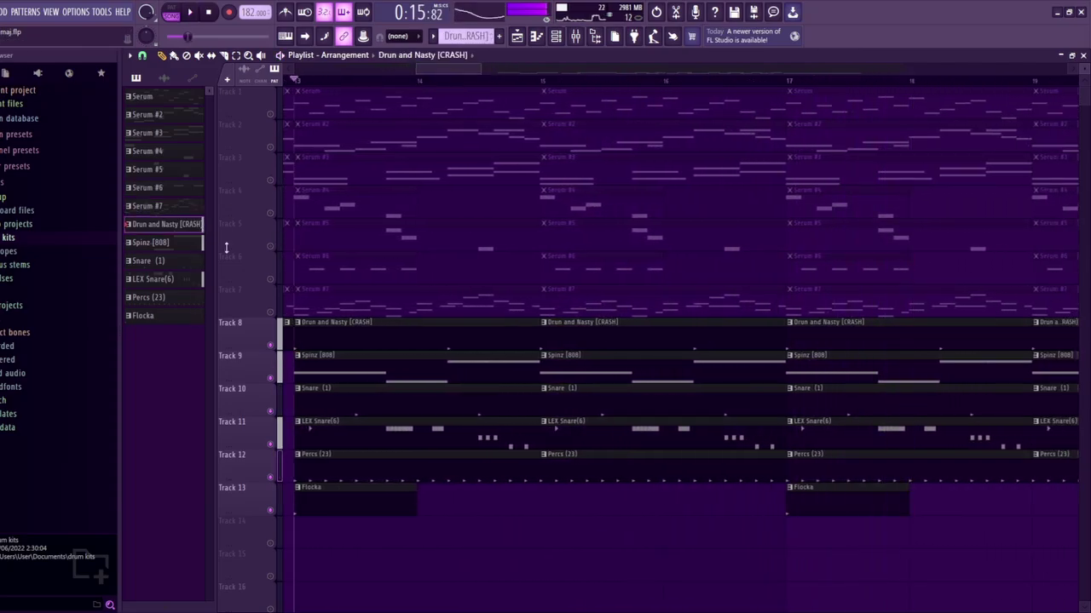
click(280, 349)
click(171, 13)
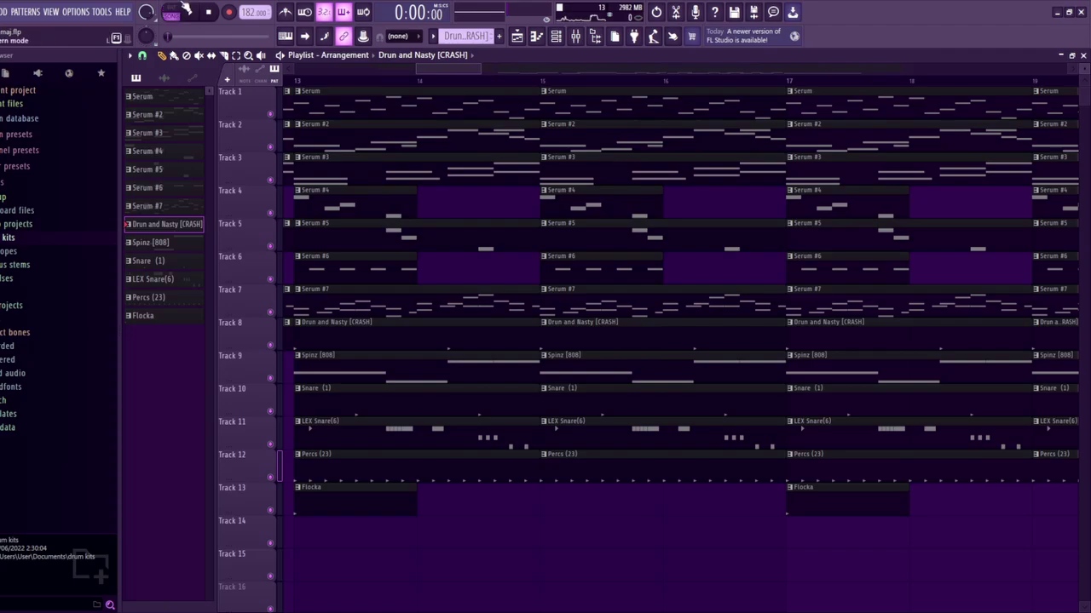
click(536, 36)
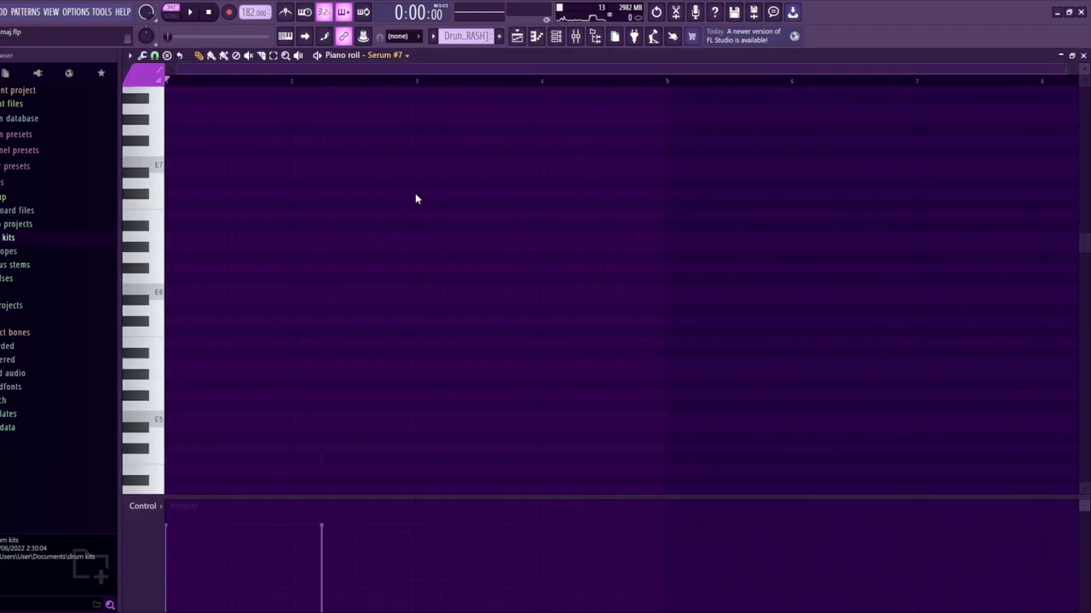
key(space)
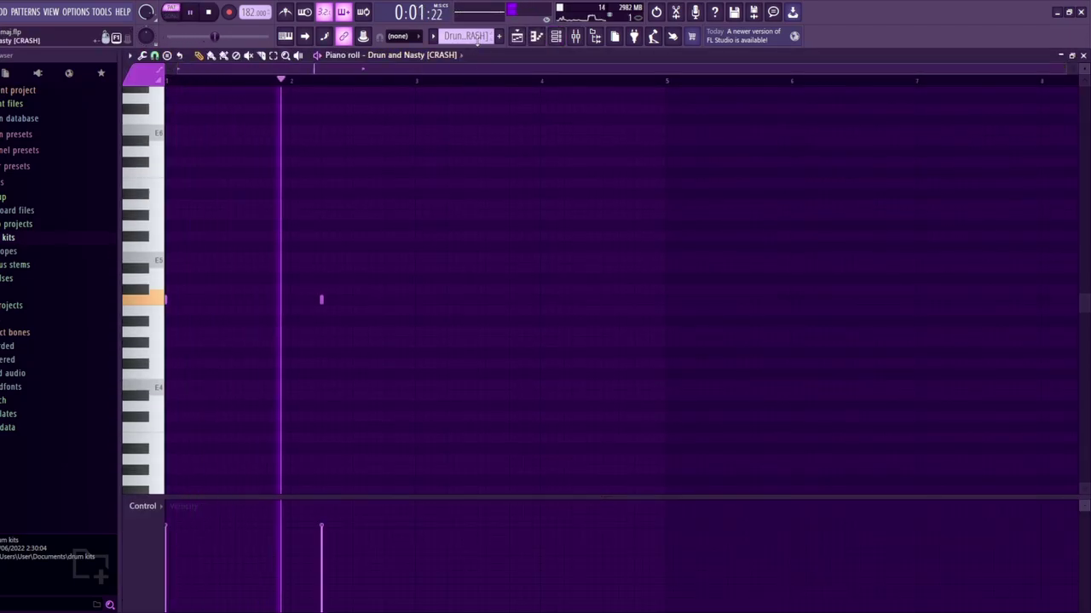
Stop the crash playback, switch to the Spinz [808] pattern and play its notes in the piano roll
key(space)
scroll(480, 36, down, 1)
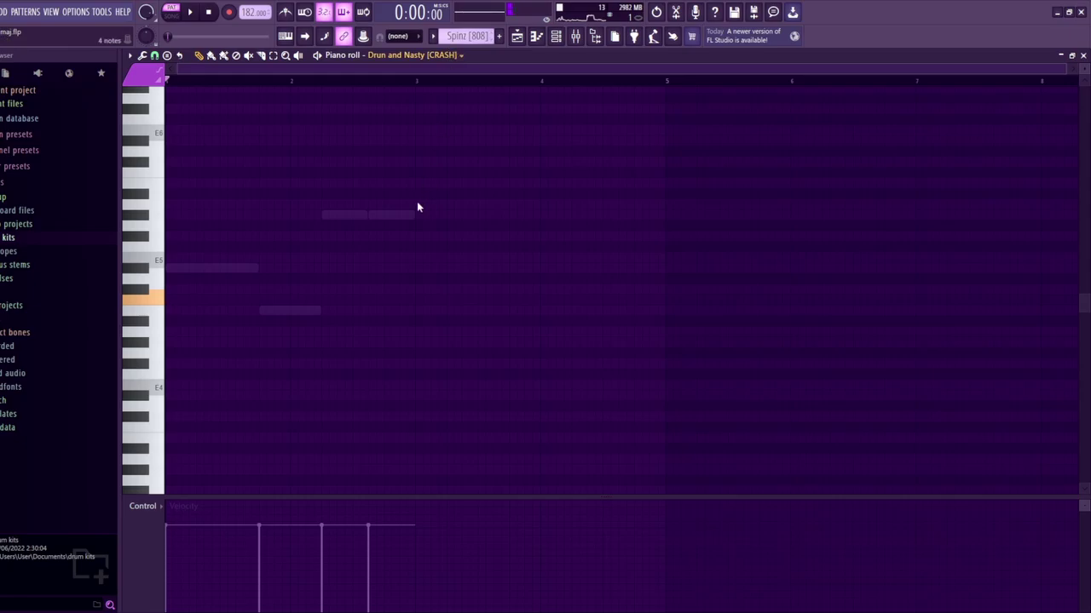
double_click(415, 211)
scroll(596, 235, down, 1)
key(space)
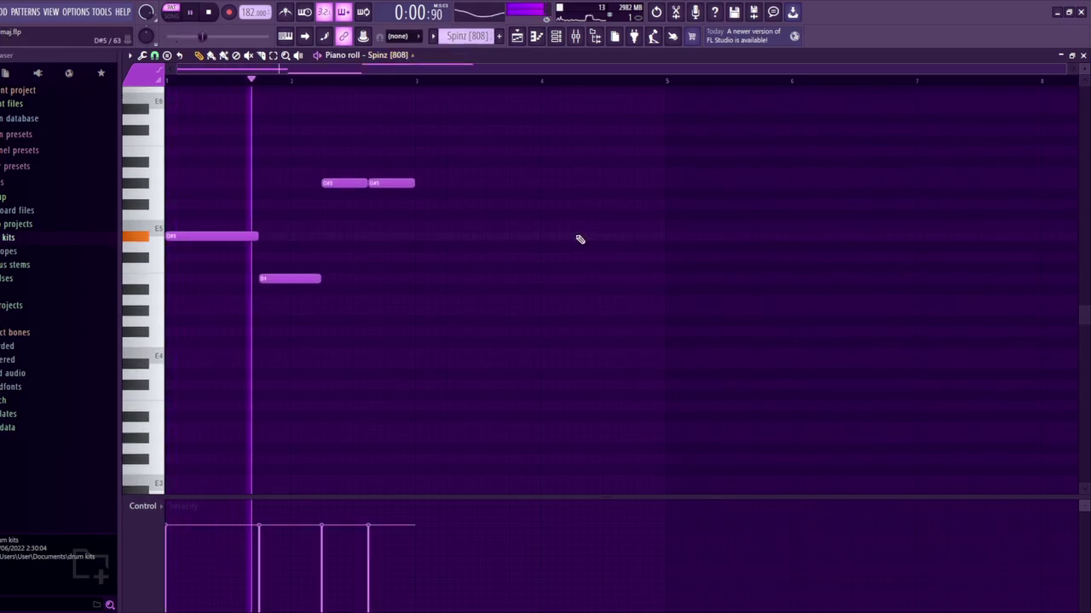
key(space)
Play back the Snare (1) pattern and the LEX Snare(6) pattern in the piano roll
scroll(467, 36, down, 1)
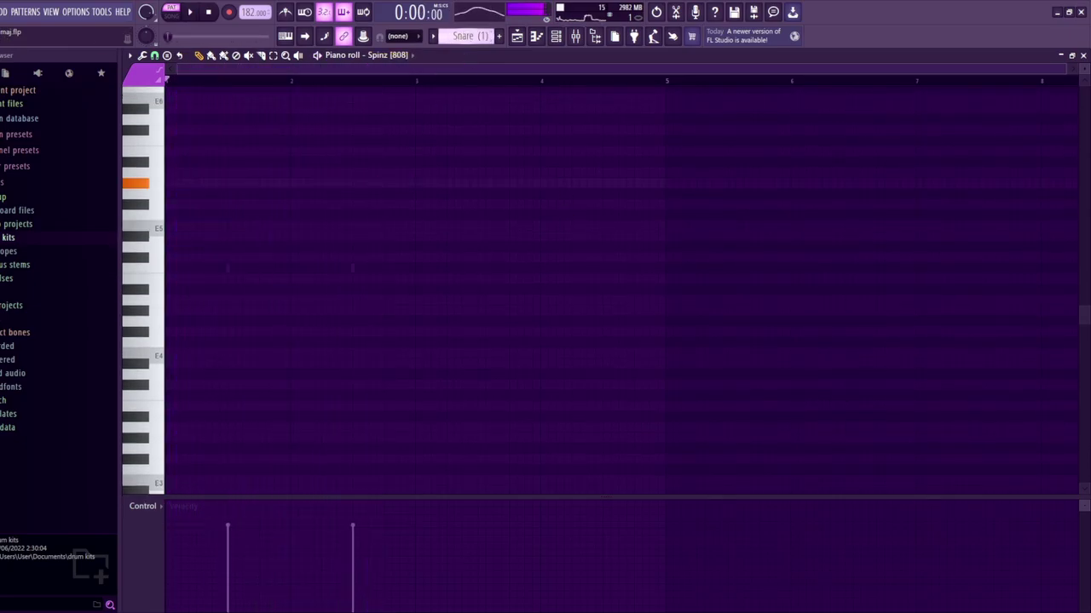
key(space)
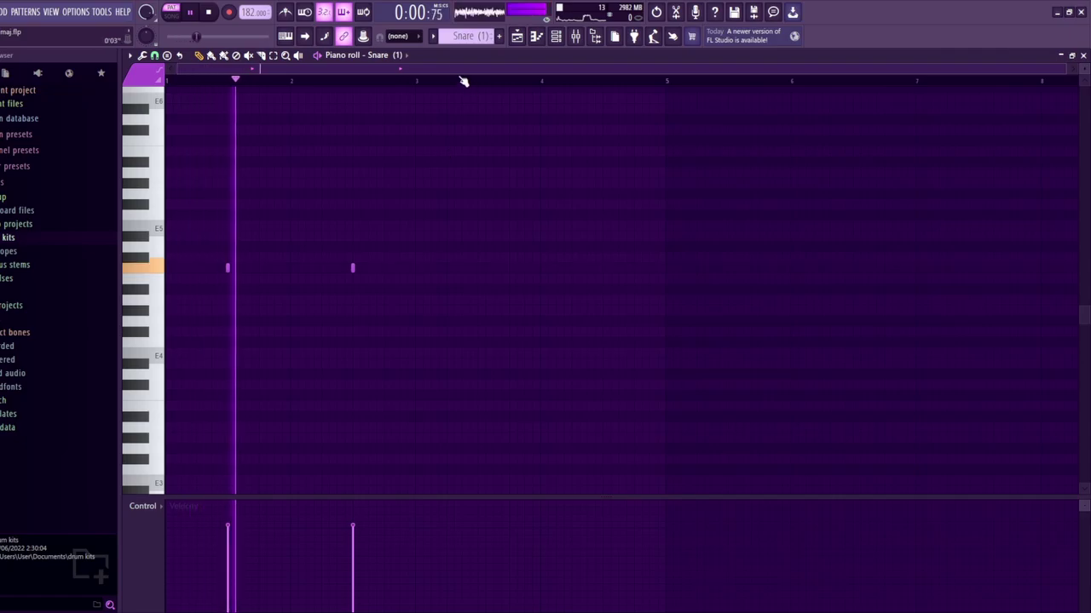
key(space)
scroll(470, 38, down, 5)
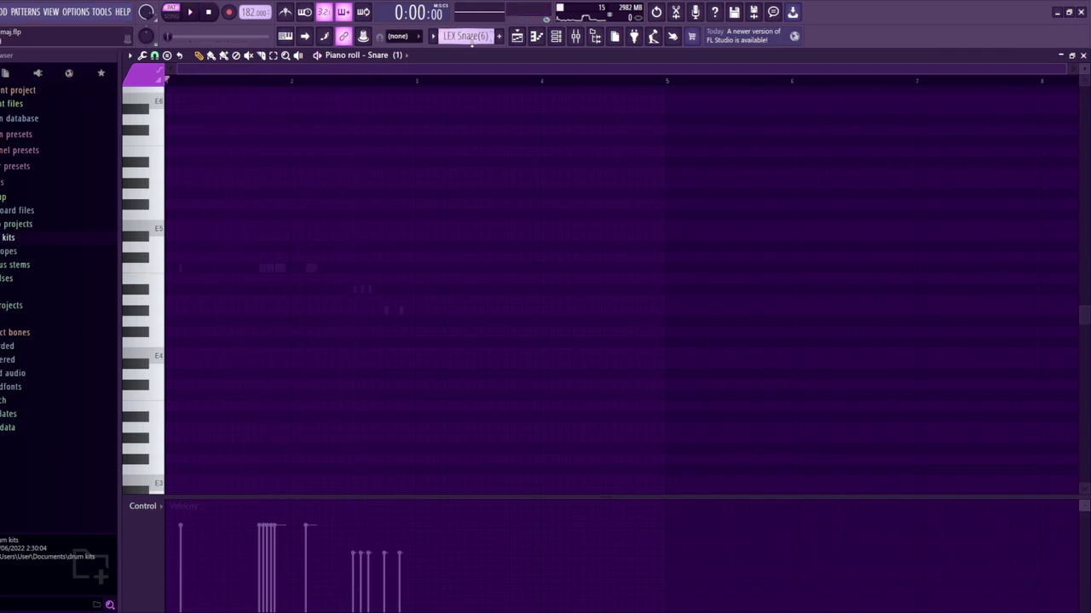
key(space)
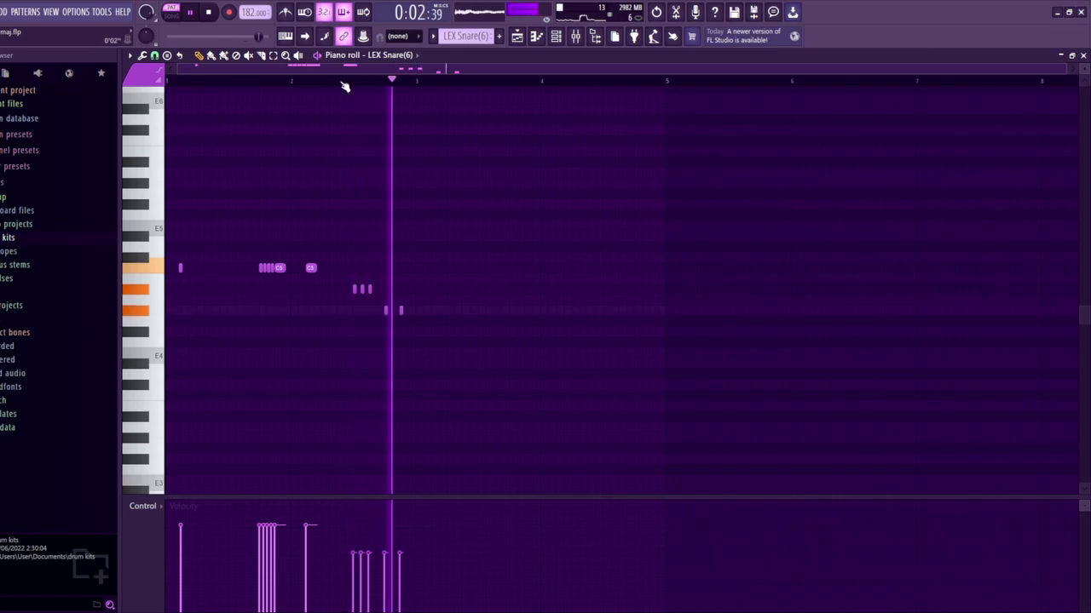
key(space)
Play back the Percs (23) pattern and the Flocka pattern in the piano roll
scroll(464, 36, down, 17)
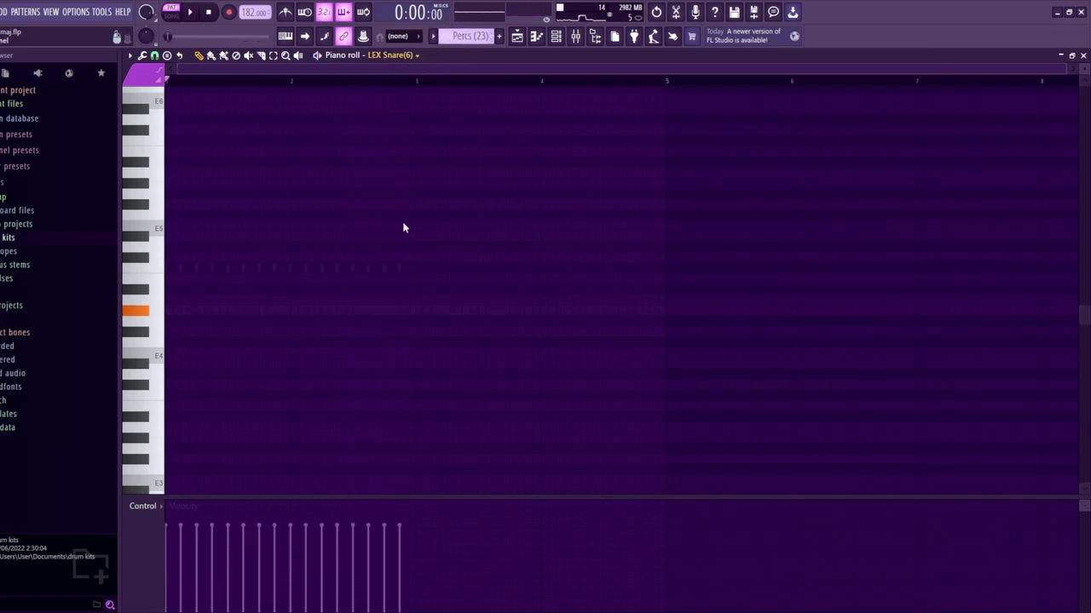
key(space)
key(space)
scroll(465, 36, down, 2)
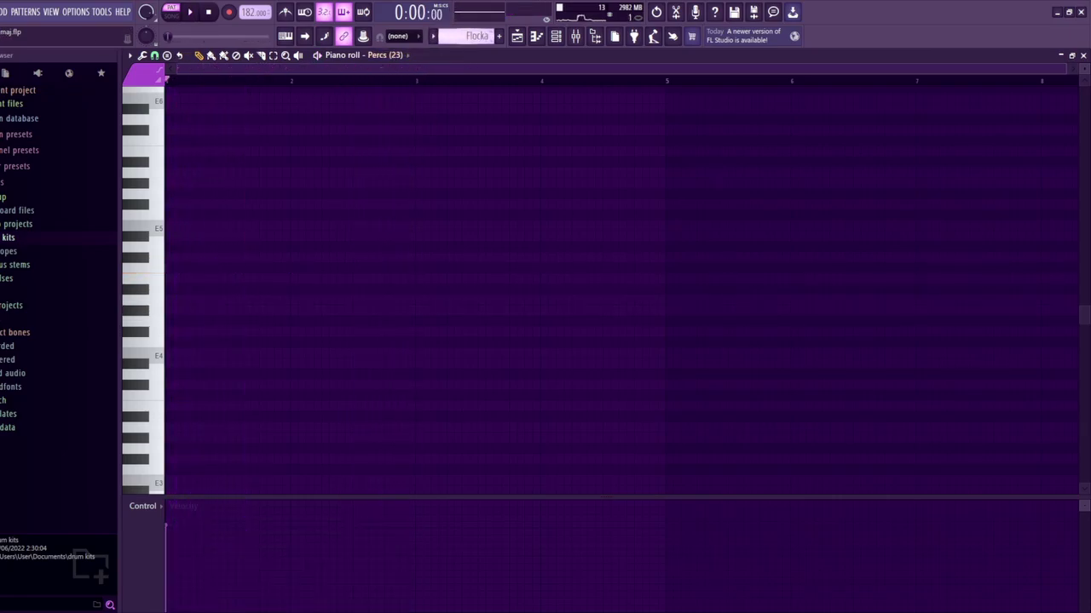
key(space)
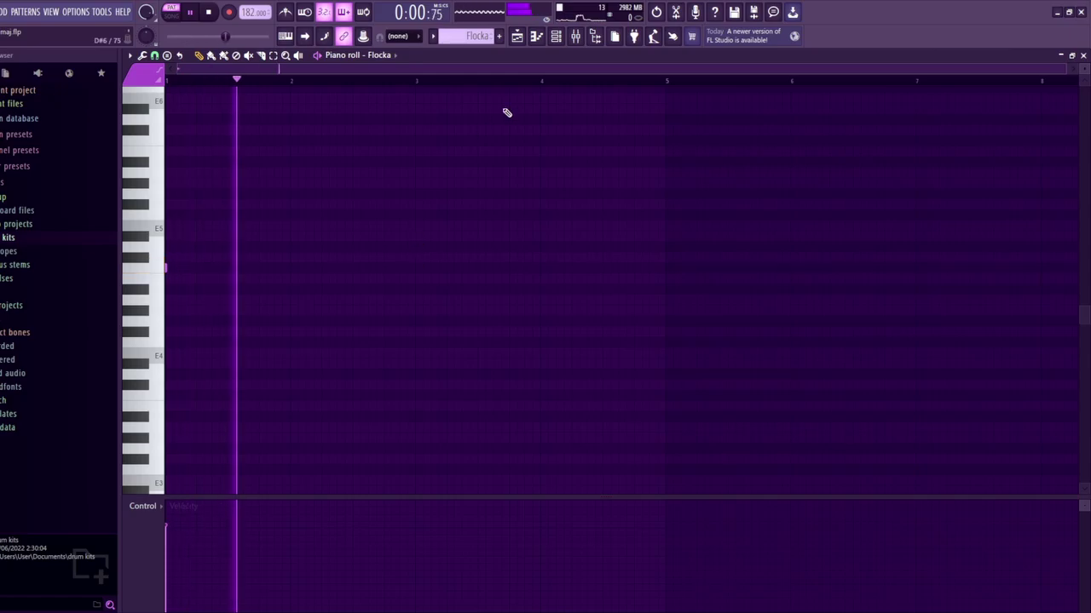
key(space)
Examine the effect chain on mixer Insert 14
click(556, 36)
click(575, 36)
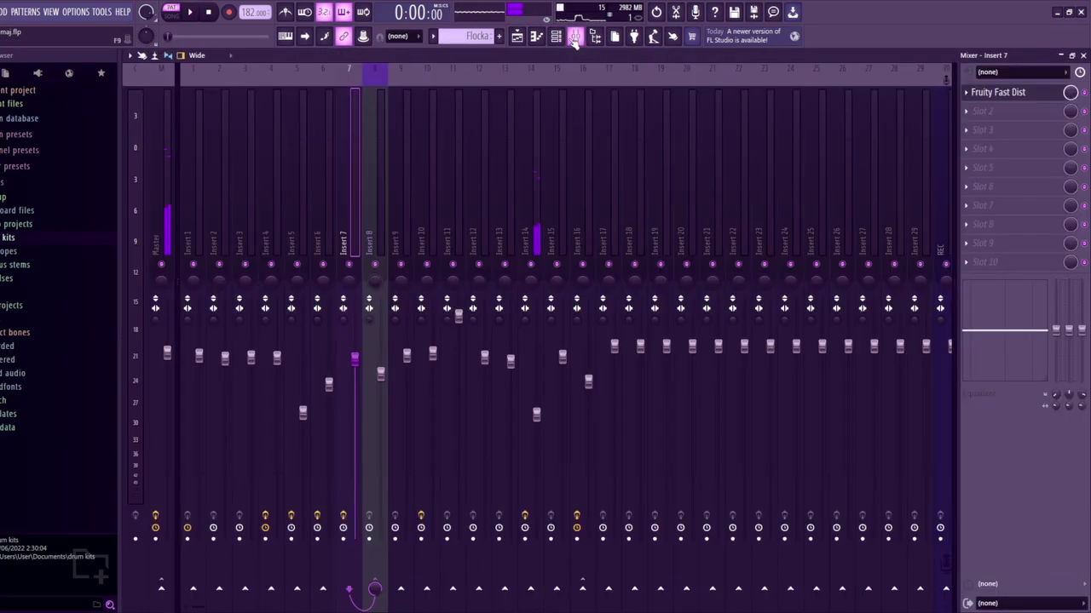
click(537, 247)
Play the arrangement in the playlist from bar 13 and view its full length
click(517, 36)
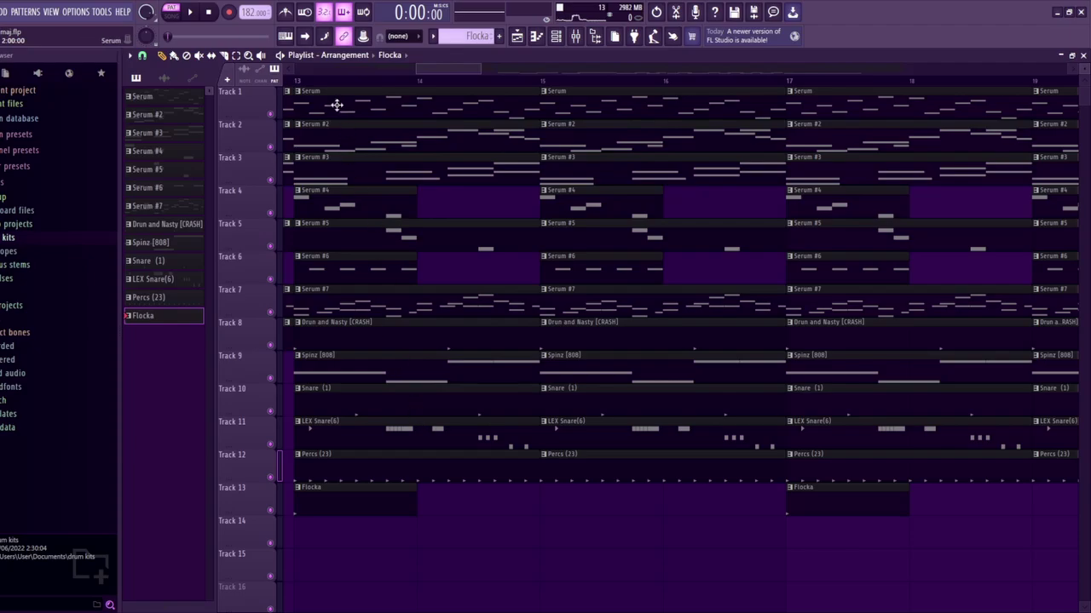
key(space)
scroll(389, 312, down, 5)
scroll(389, 313, down, 3)
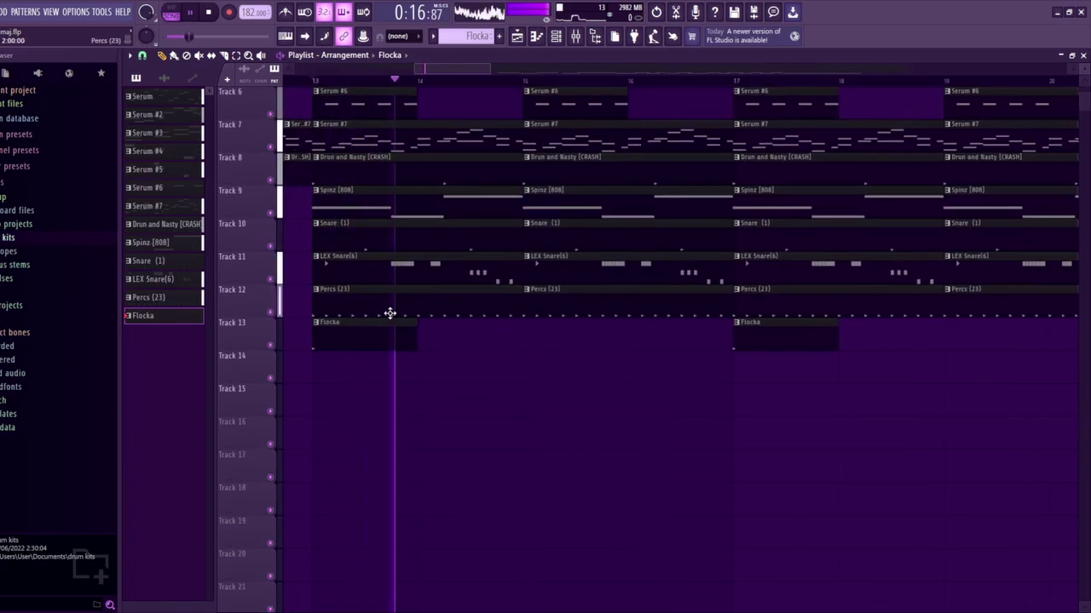
scroll(389, 313, down, 3)
scroll(391, 300, up, 5)
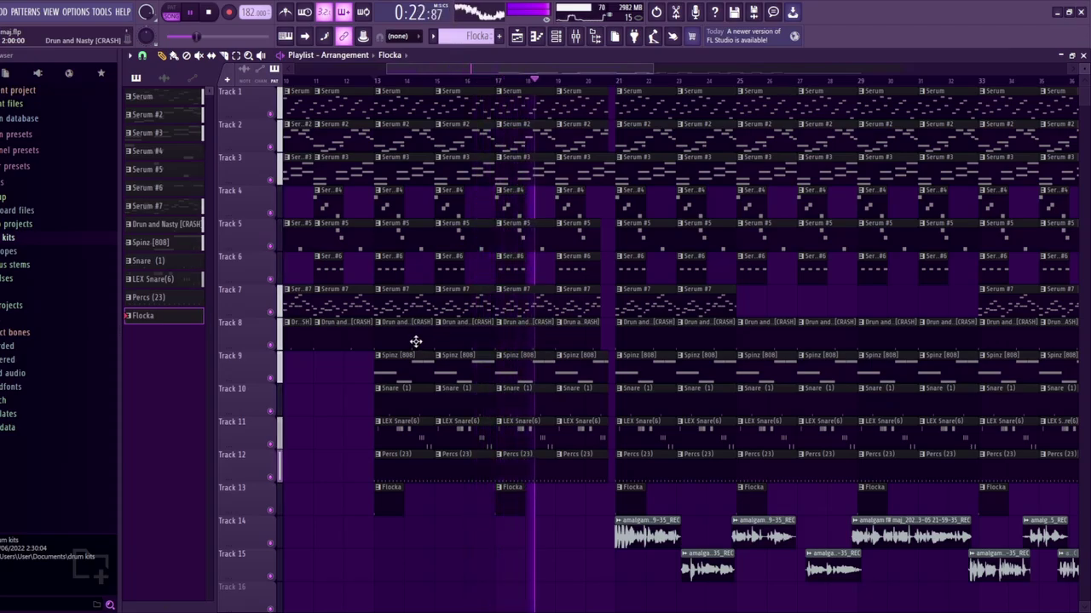
key(space)
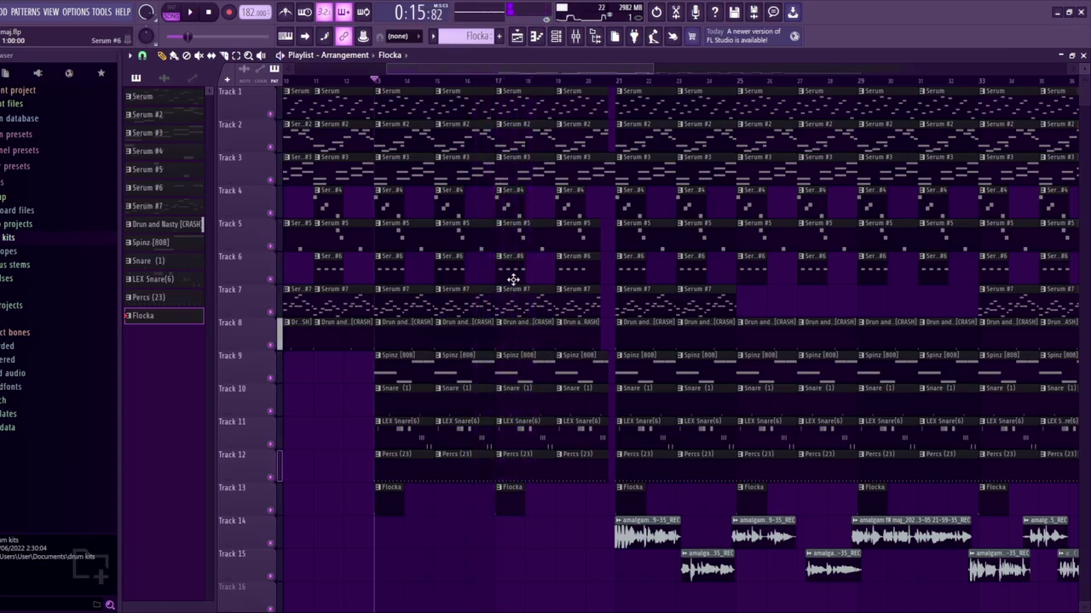
drag(507, 64, 982, 92)
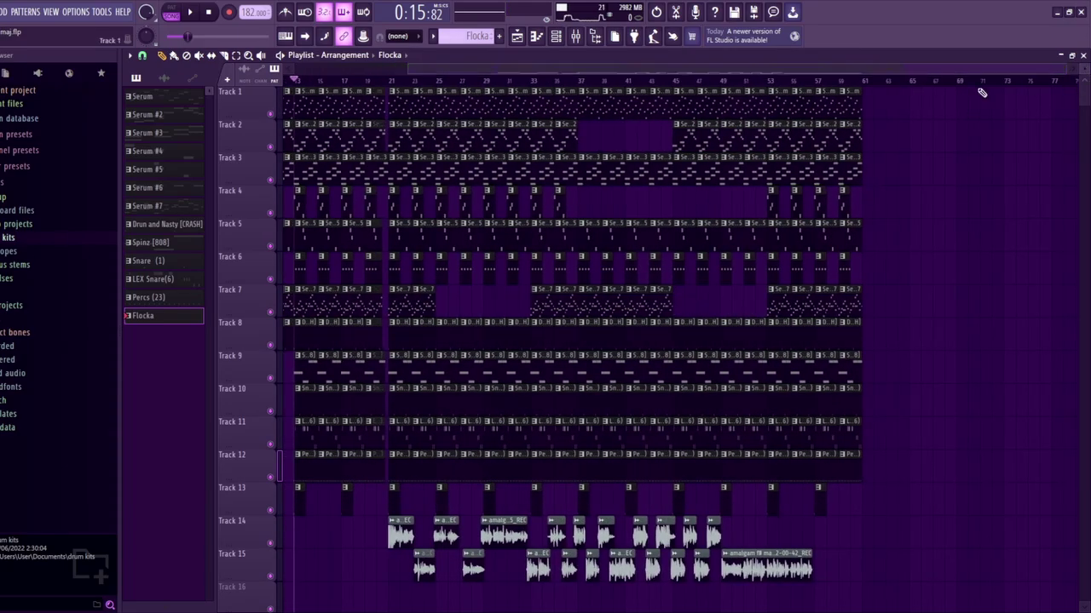
Examine the effect chain on mixer Insert 16, including the Fruity Blood Overdrive settings, and return to the playlist
click(575, 36)
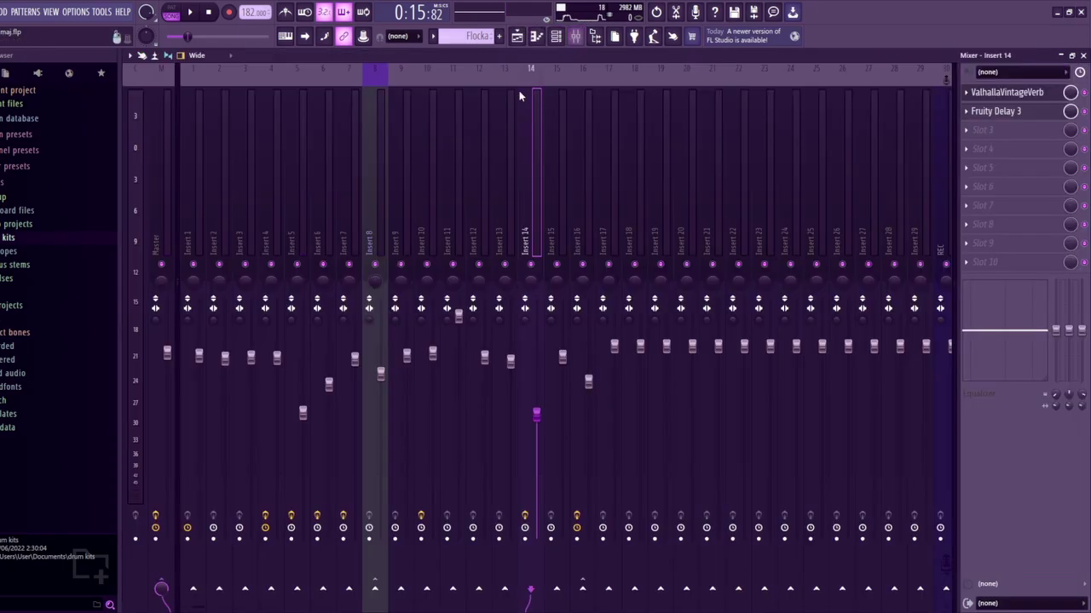
click(564, 157)
click(587, 166)
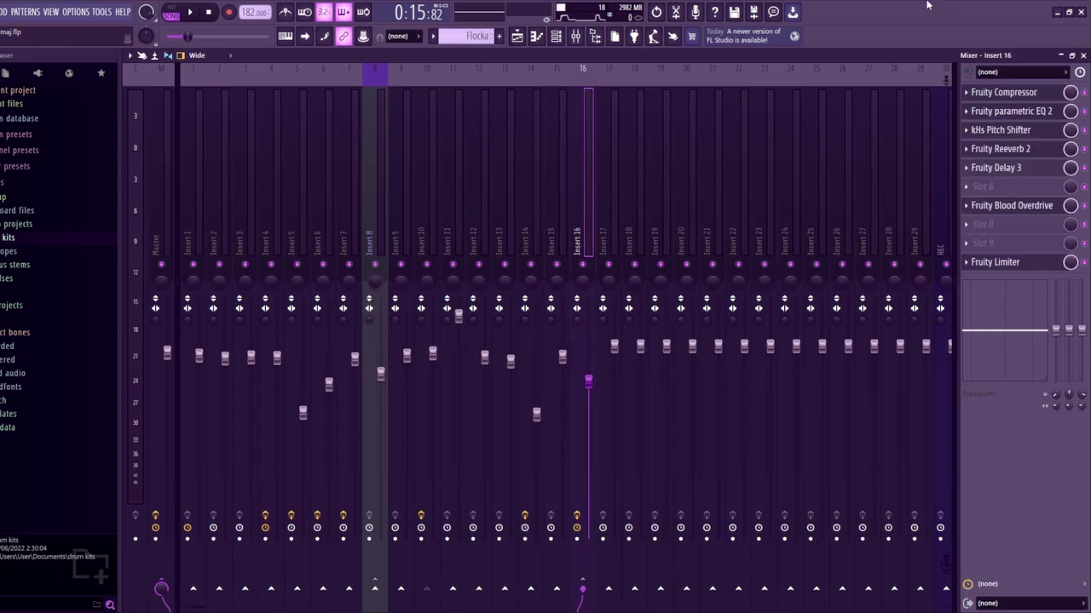
click(972, 205)
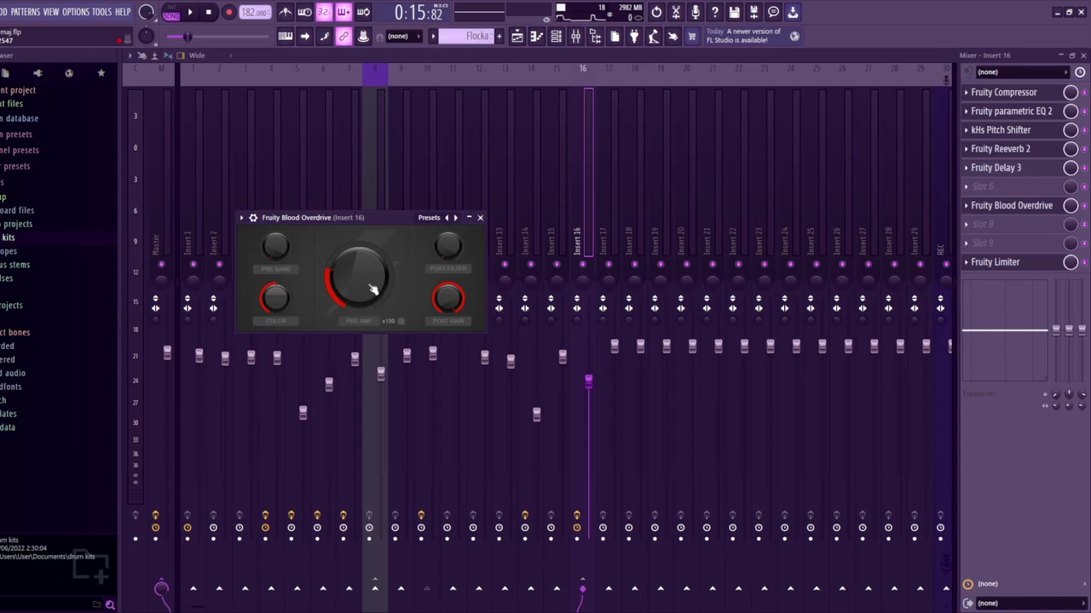
click(480, 217)
click(514, 38)
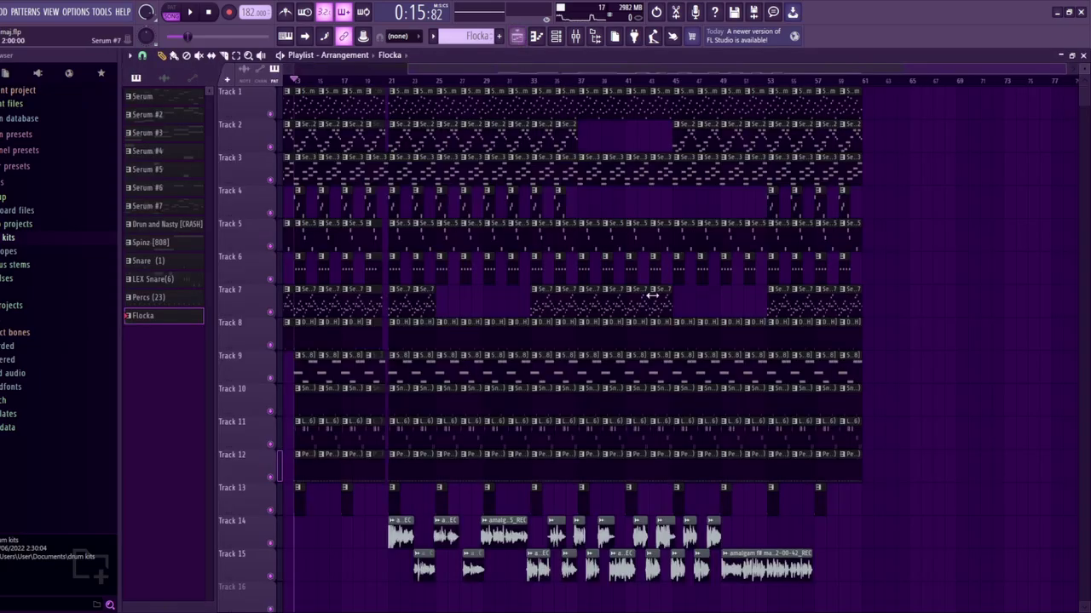
scroll(446, 364, down, 3)
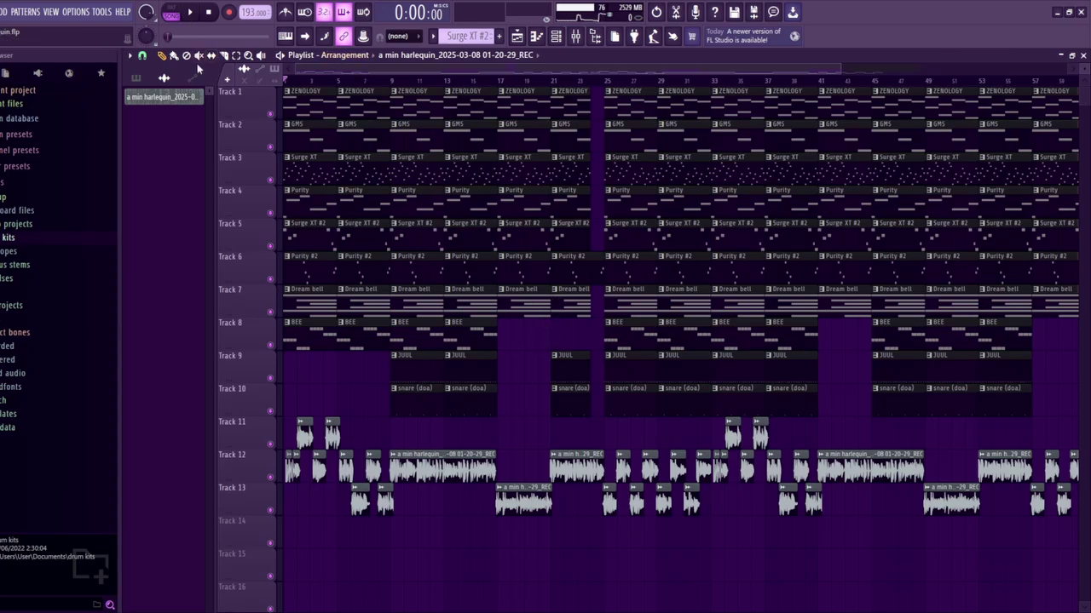
List the project's patterns beside the playlist and examine the effect chain on the mixer's Master track
click(159, 79)
click(576, 36)
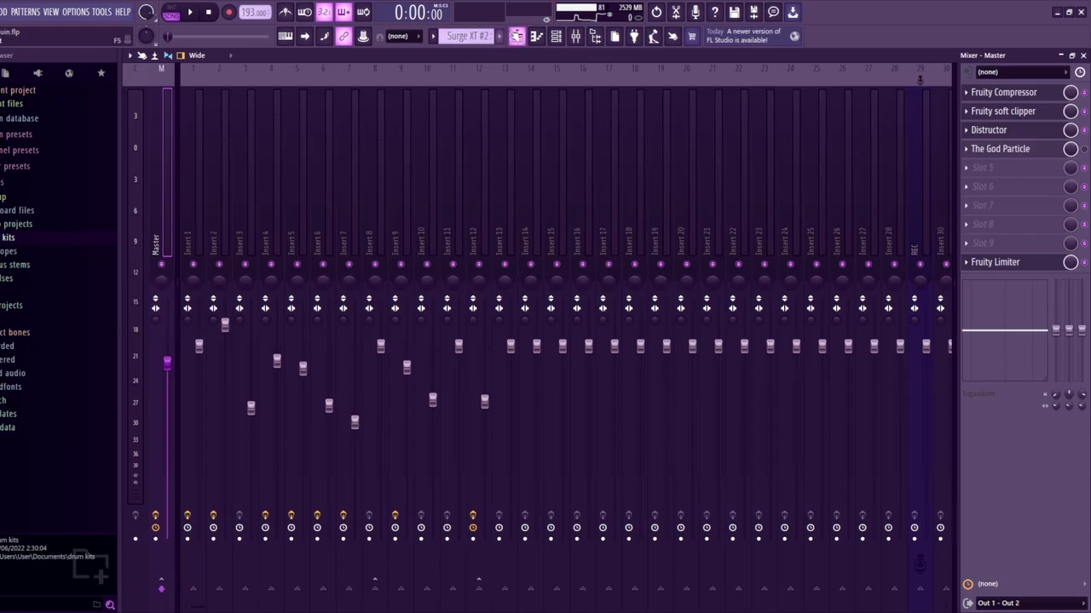
click(516, 36)
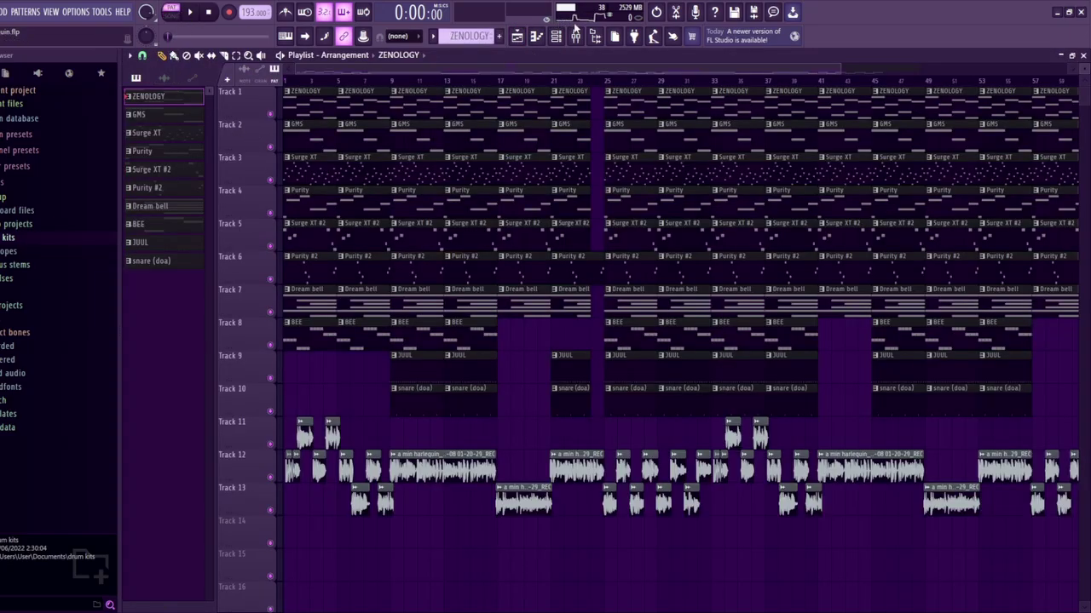
Open the ZENOLOGY pattern in the piano roll and play back its notes
click(558, 36)
click(230, 140)
click(383, 147)
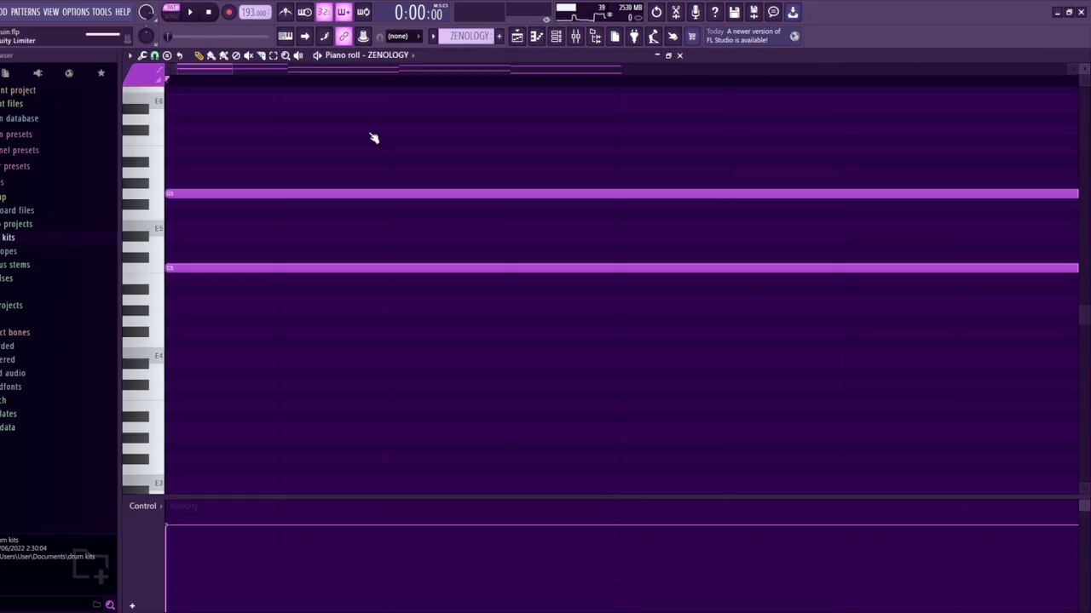
key(space)
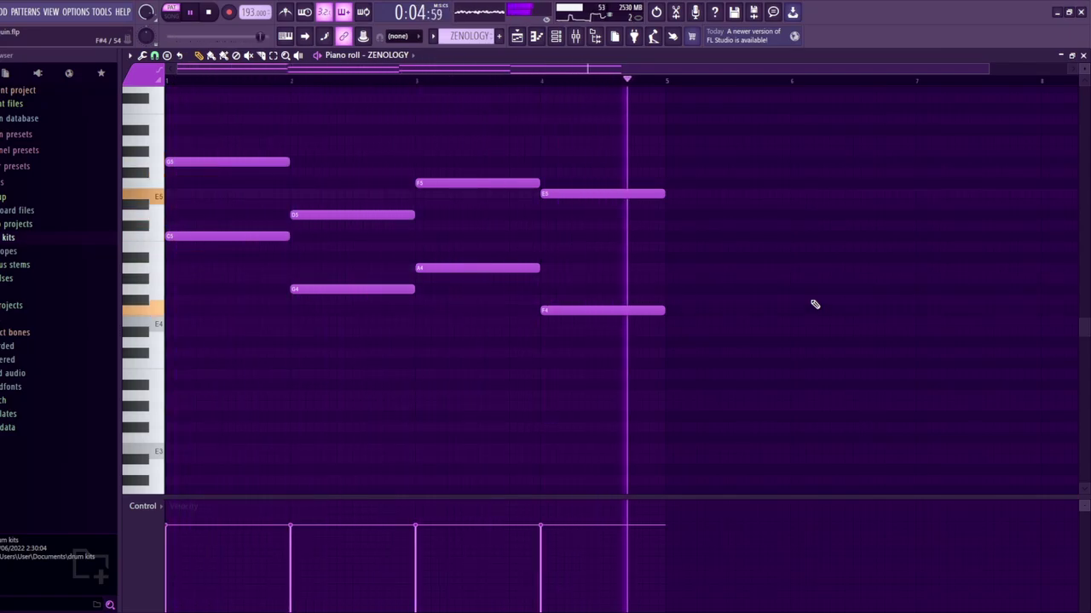
key(space)
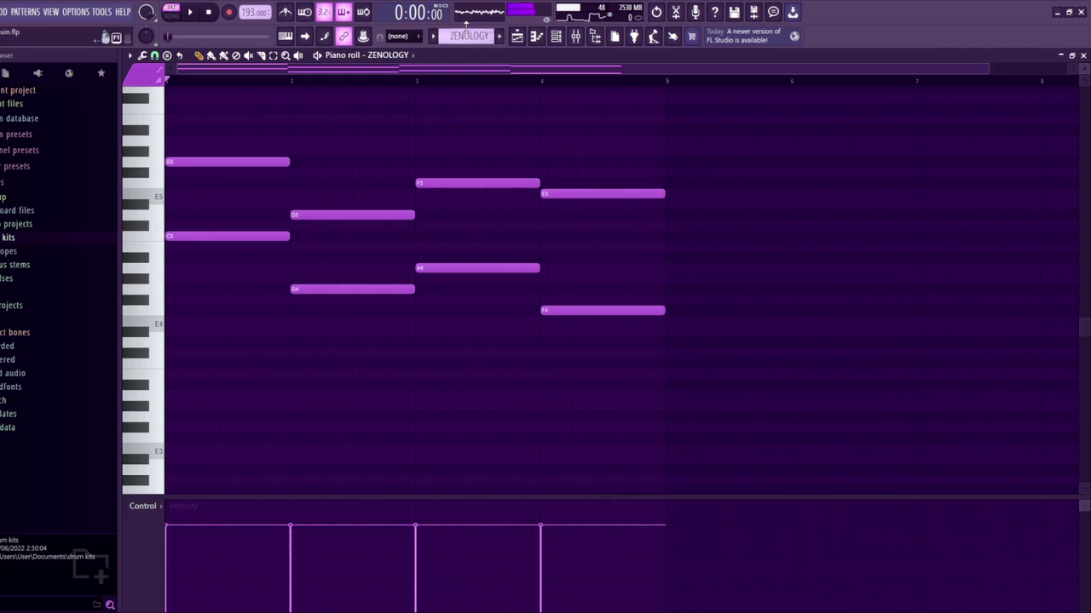
Switch to the GMS pattern, inspect the GMS synth's preset and play back the pattern's notes
key(ctrl+a)
key(Delete)
scroll(401, 56, down, 1)
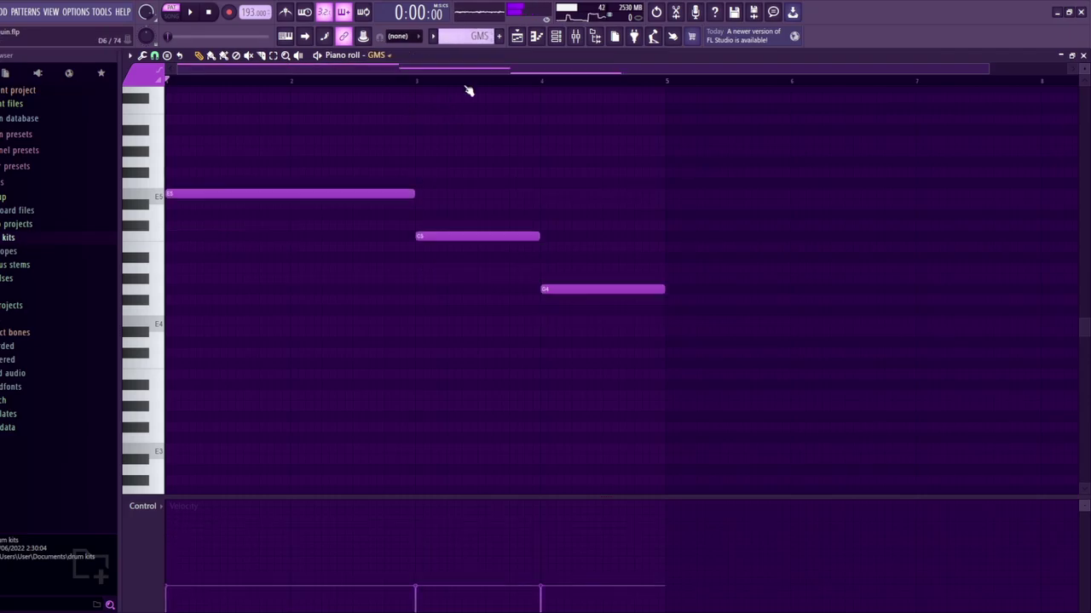
key(F6)
click(231, 155)
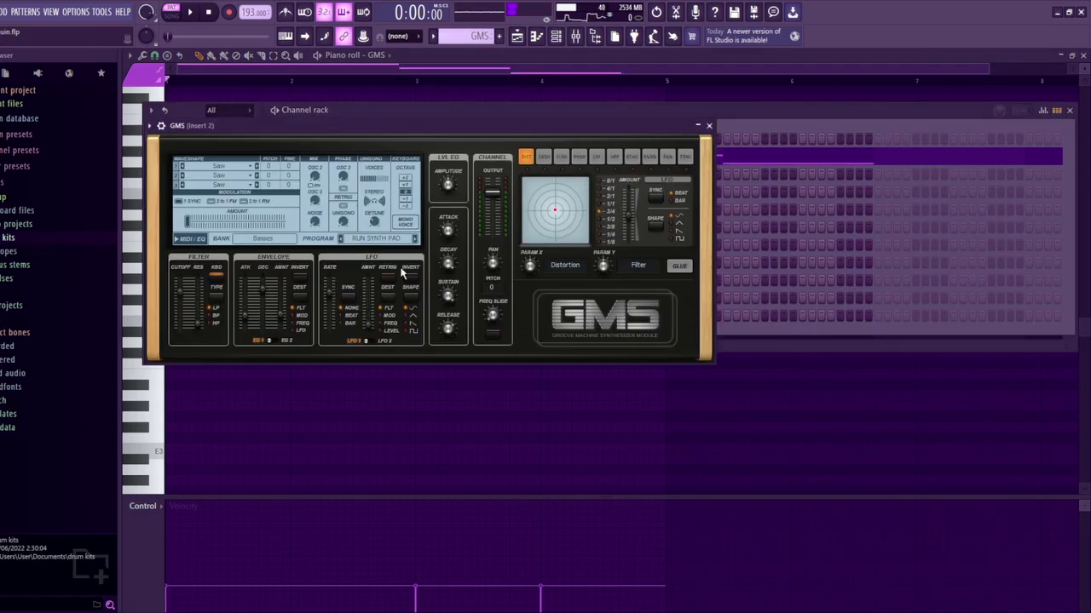
key(F7)
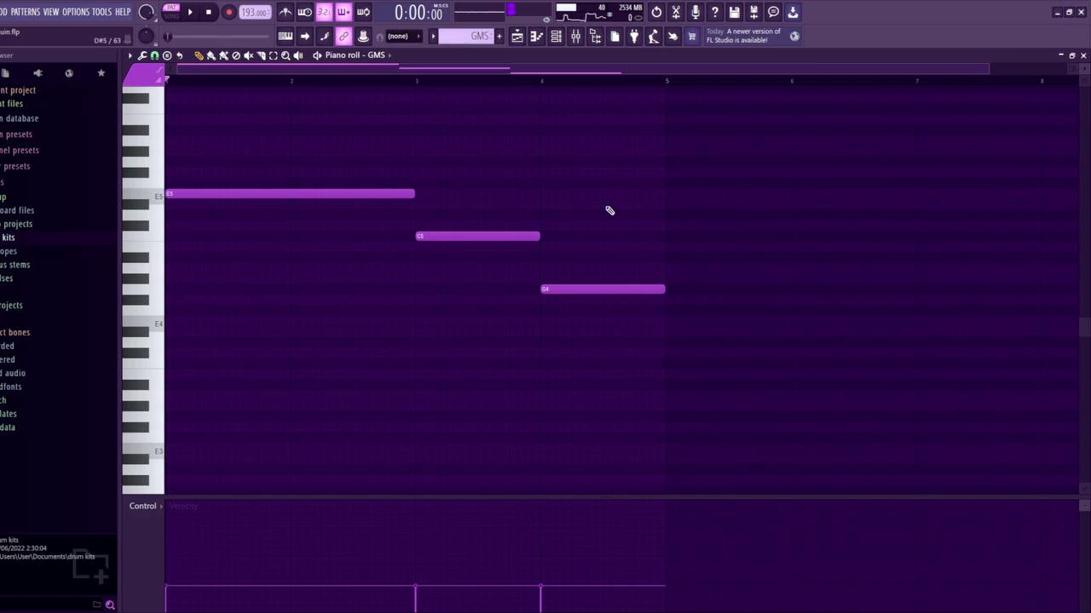
key(space)
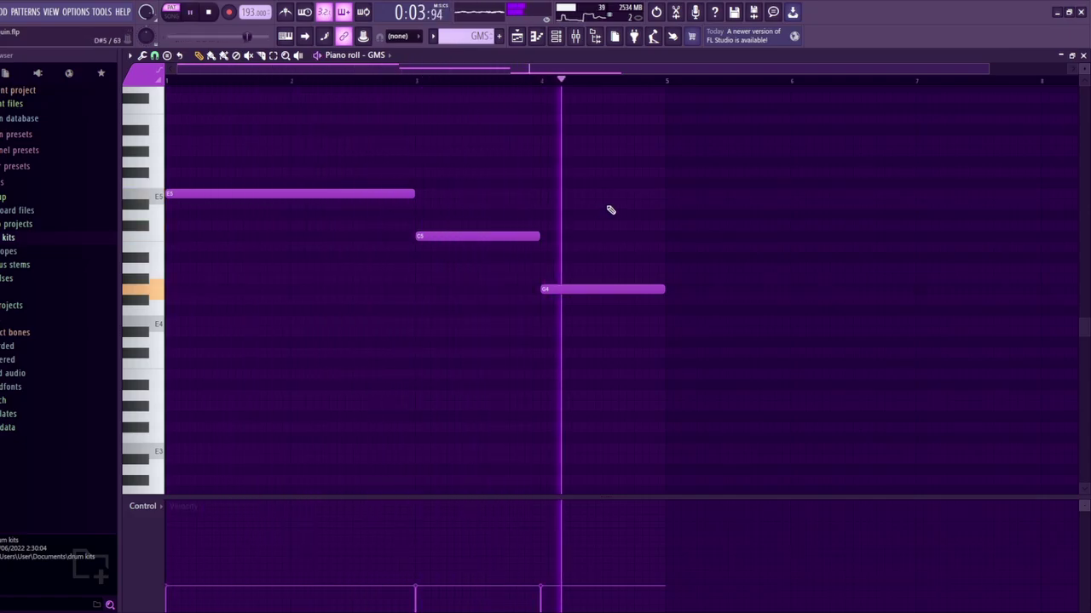
key(space)
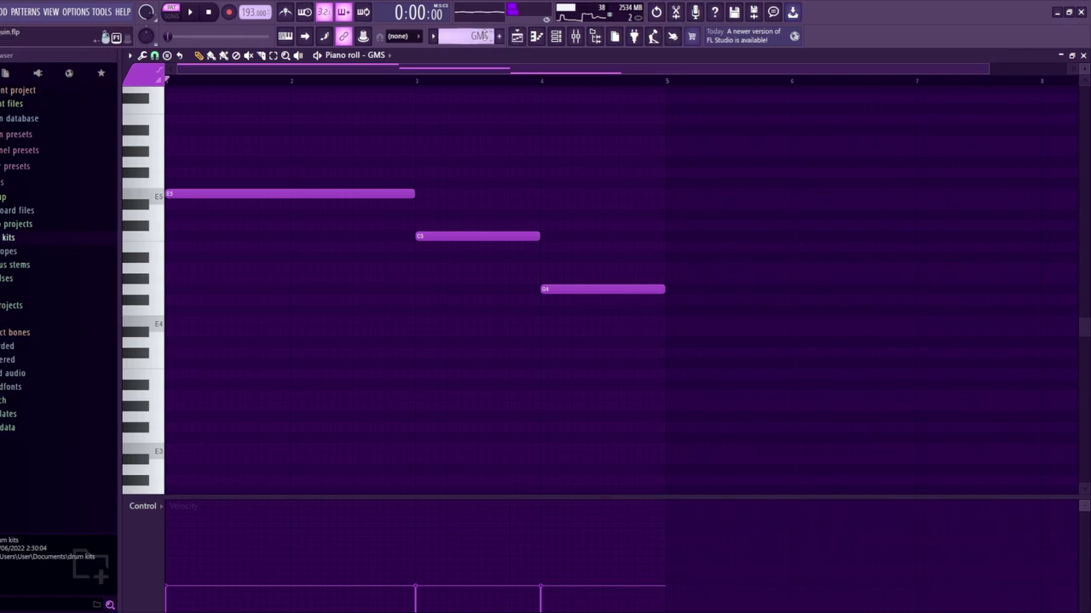
Switch to the Surge XT pattern, inspect the Surge XT synth's patch and play back the pattern's notes
click(467, 36)
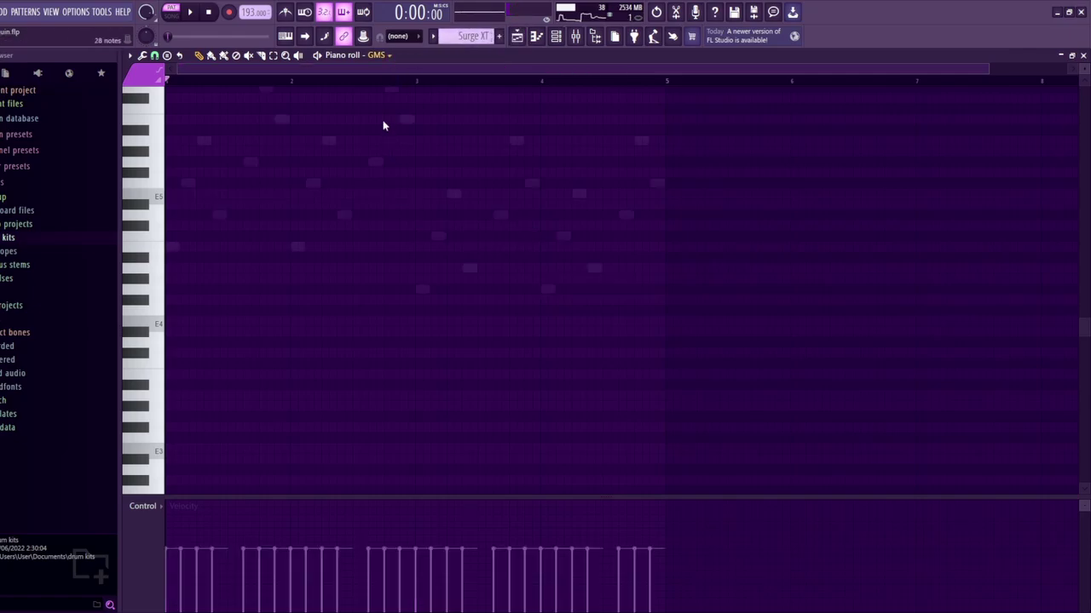
click(556, 36)
click(243, 178)
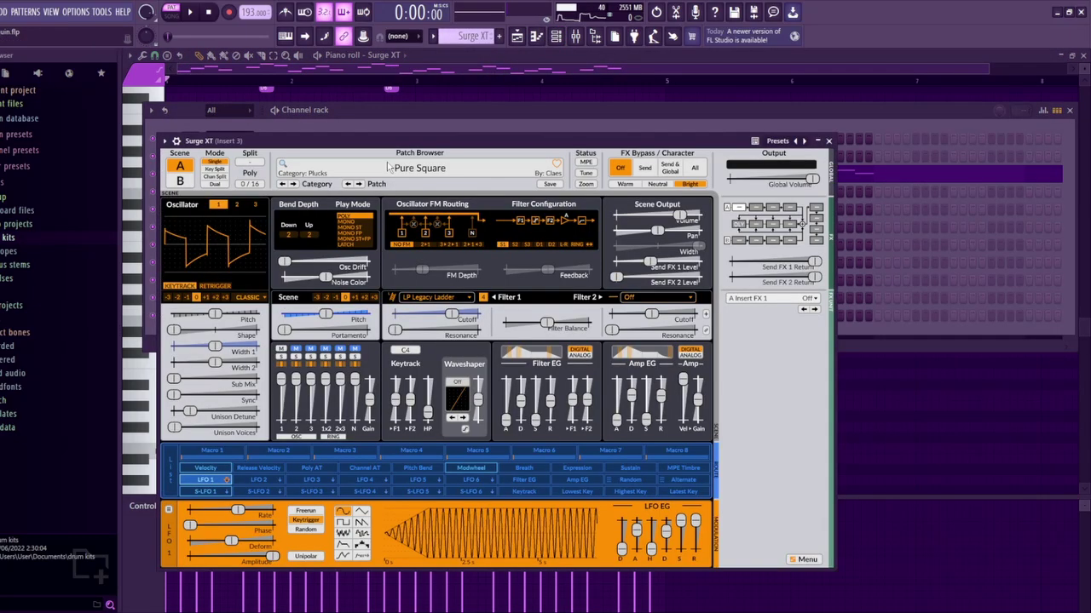
click(937, 421)
scroll(930, 462, up, 3)
key(space)
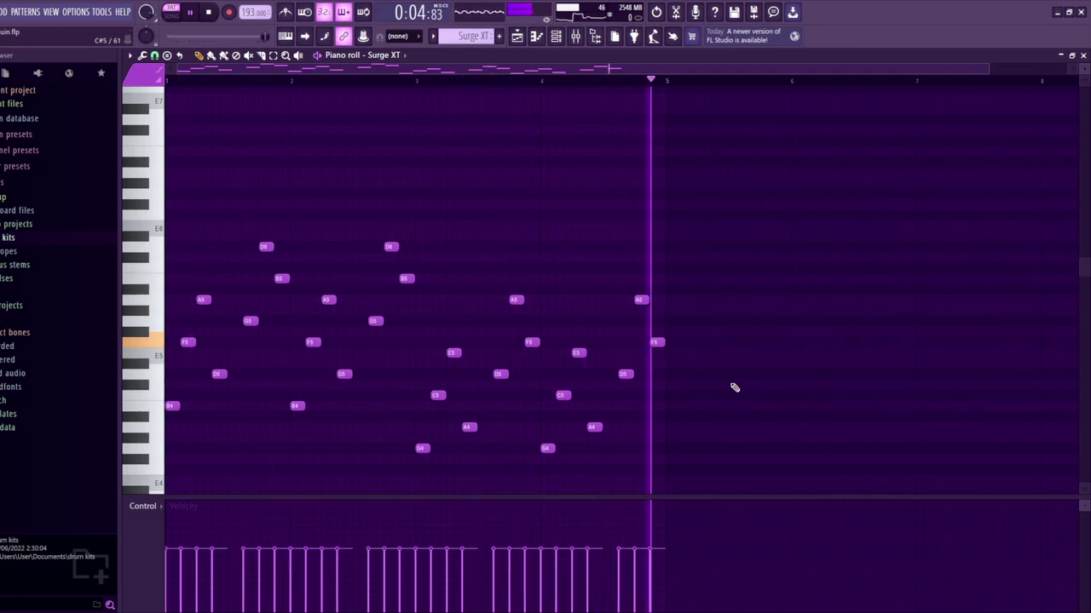
key(space)
Examine the effect chains on mixer Inserts 1 to 3 and return to the Surge XT piano roll
key(F9)
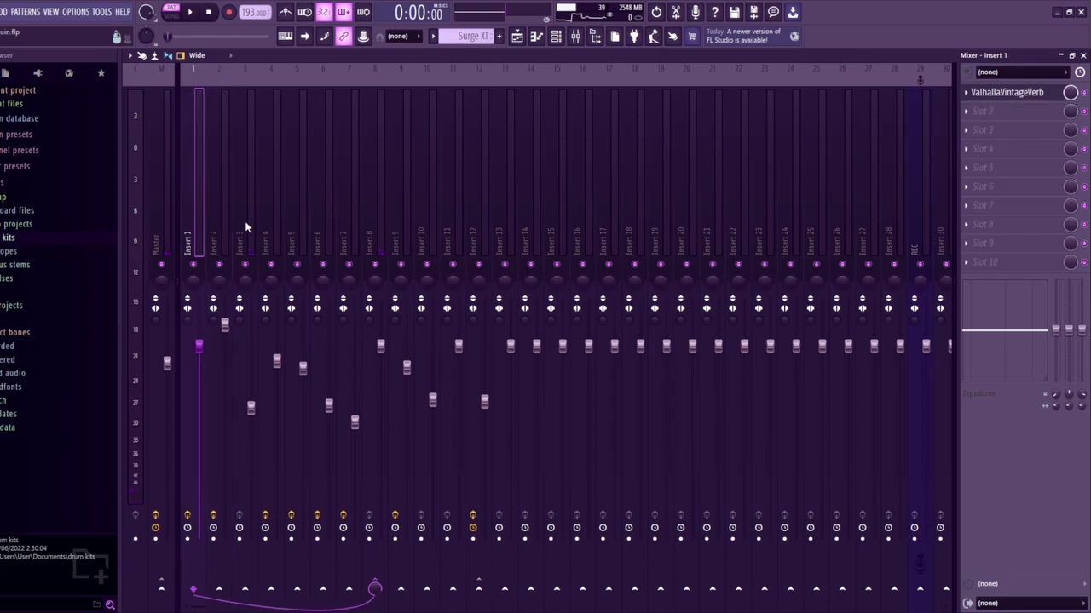
click(209, 224)
click(192, 209)
click(214, 223)
click(240, 224)
key(F9)
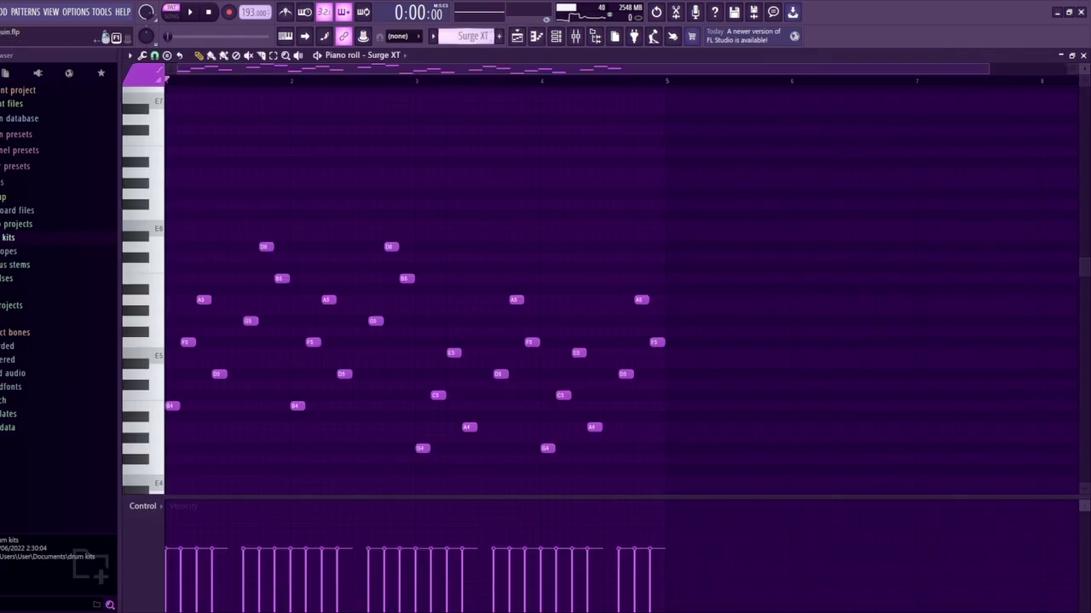
Switch to the Purity pattern and inspect the Purity synth's preset and the effects on mixer Insert 4
scroll(479, 40, down, 1)
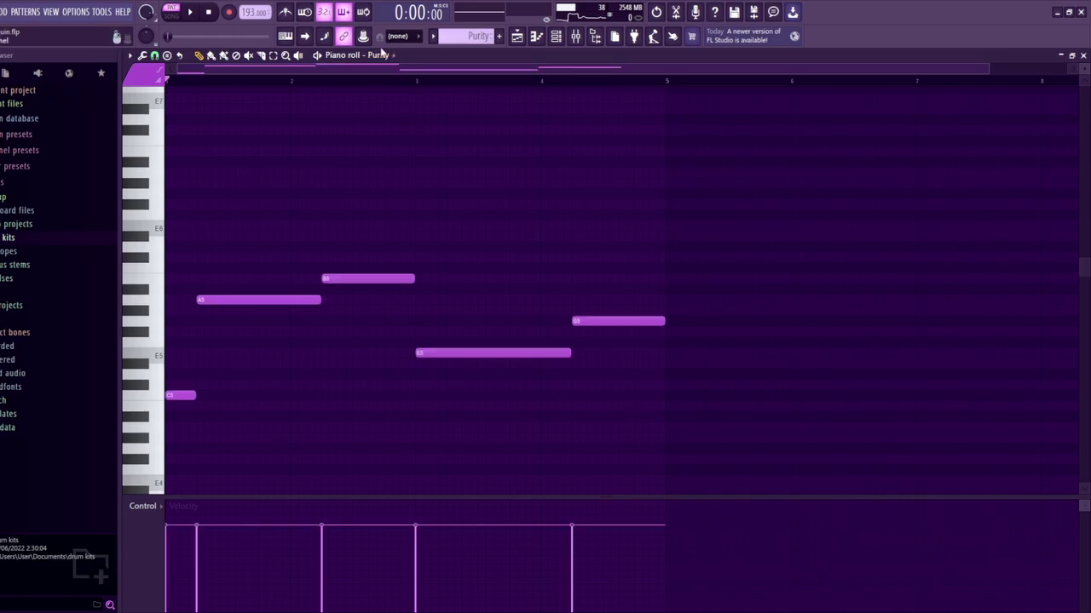
key(F6)
click(231, 191)
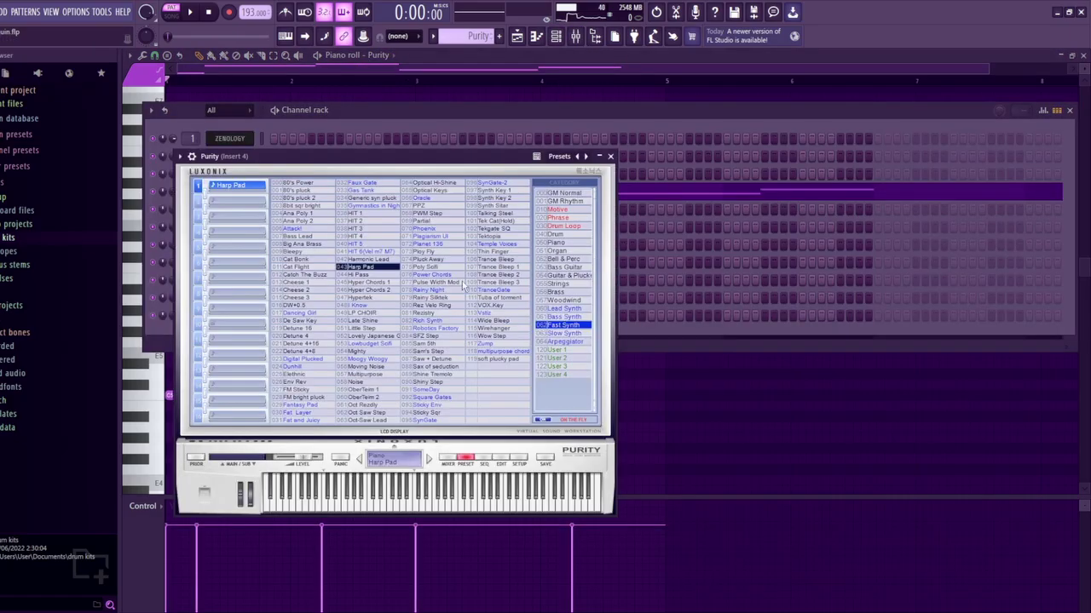
click(585, 99)
key(F9)
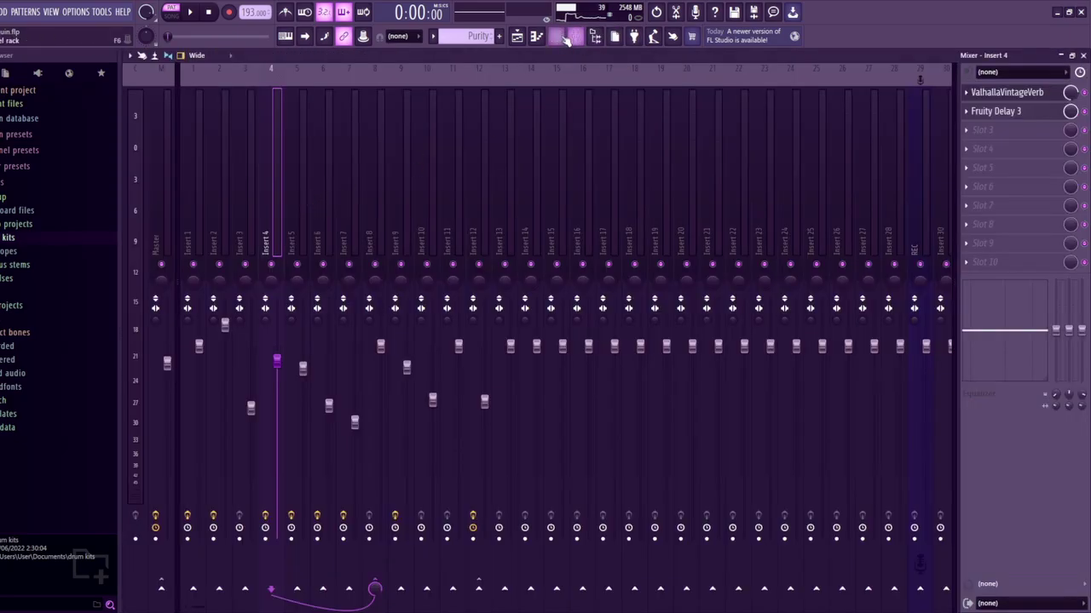
click(538, 37)
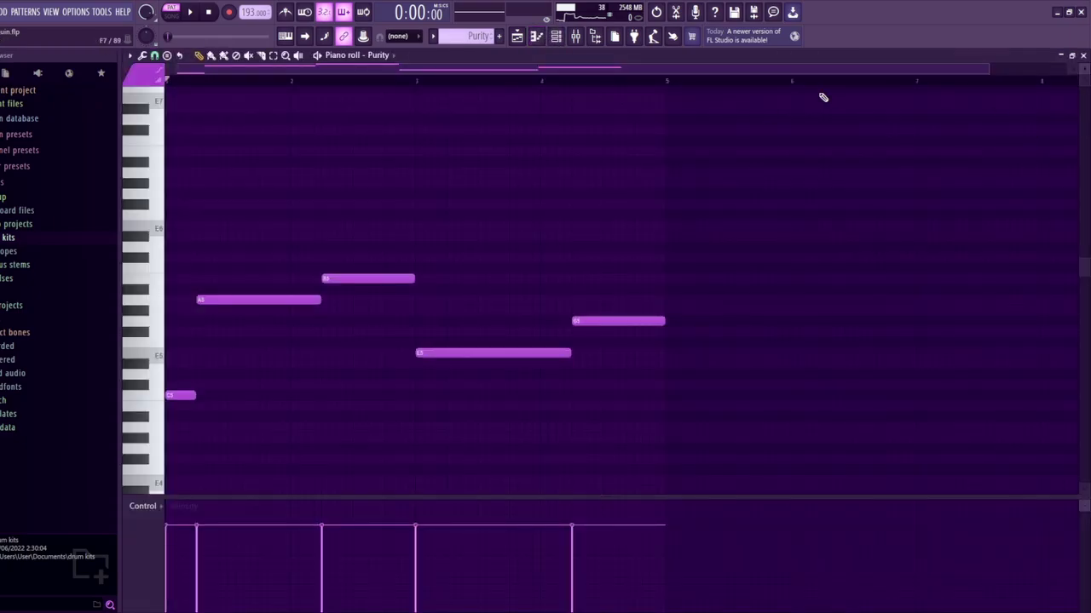
Recheck the Insert 4 effect chain and play back the Purity pattern's notes in the piano roll
click(575, 38)
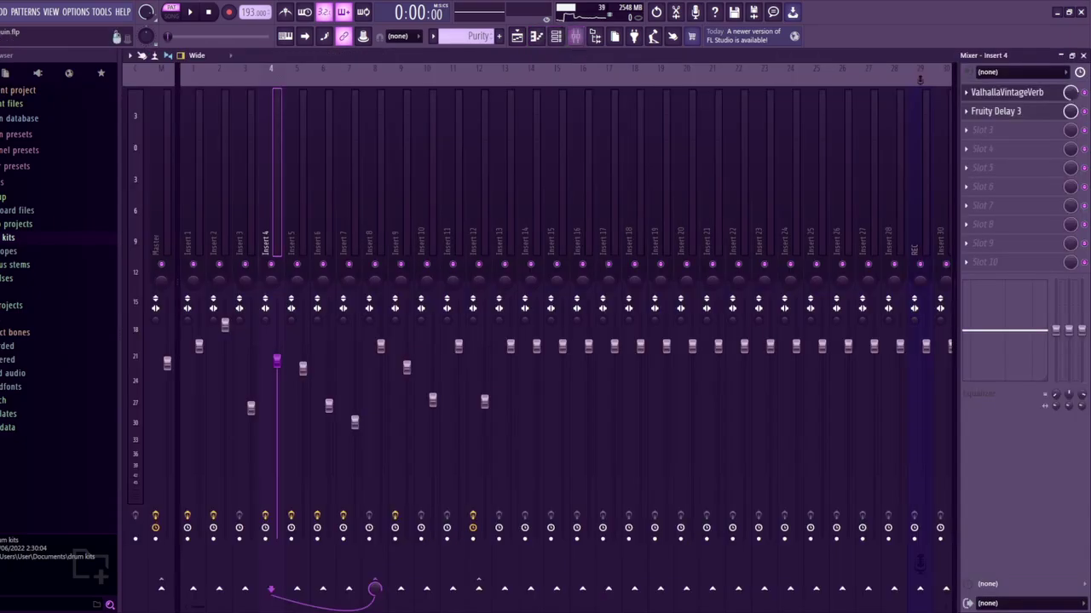
click(535, 37)
scroll(469, 375, down, 2)
key(space)
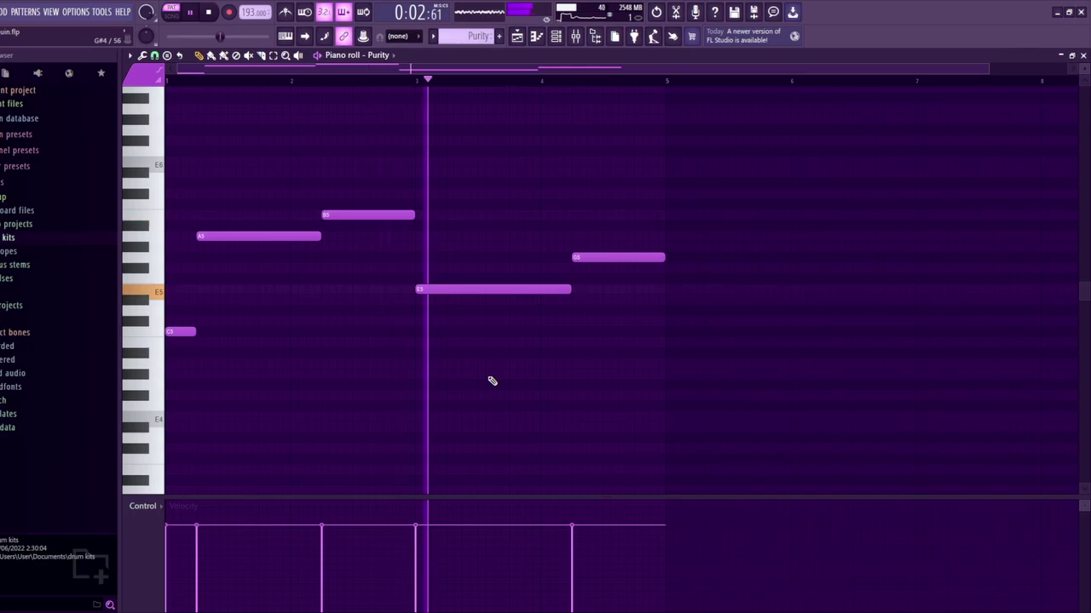
key(space)
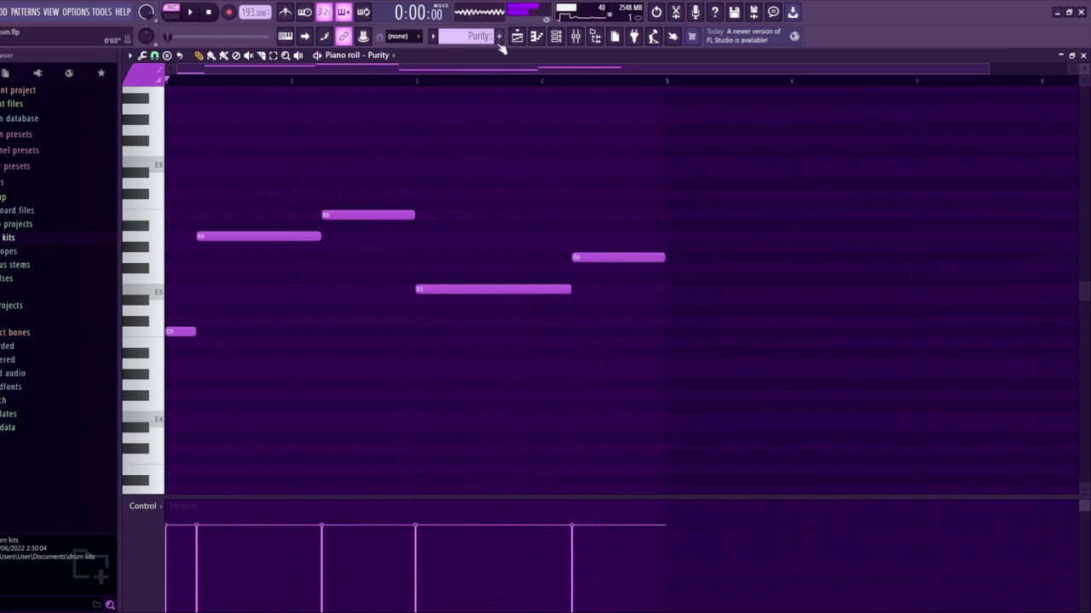
Switch to the Surge XT #2 pattern and inspect the patch loaded in its synth
key(KP_Add)
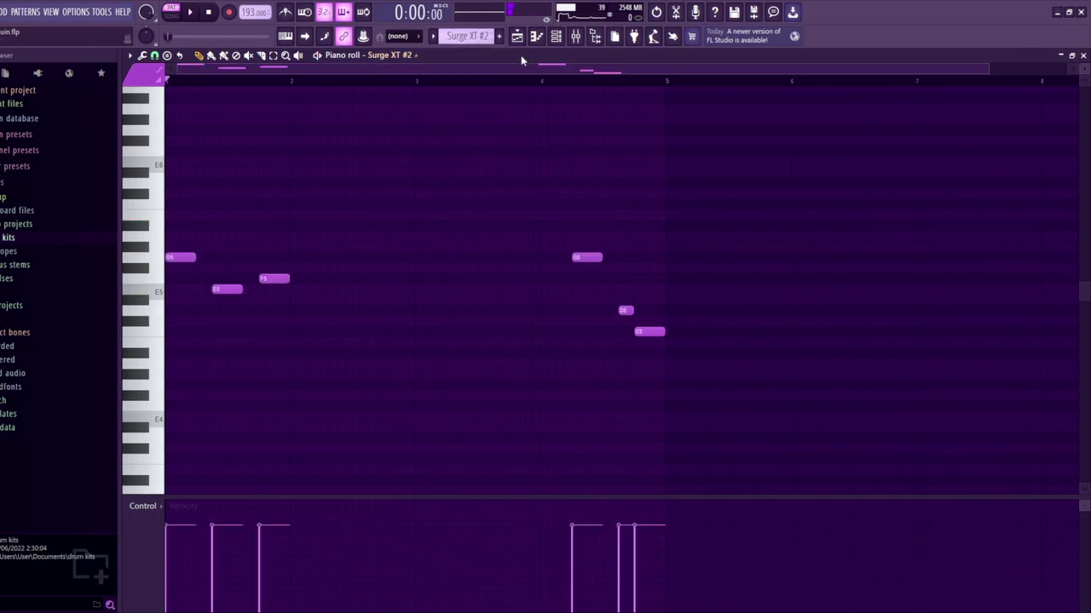
click(556, 35)
click(232, 211)
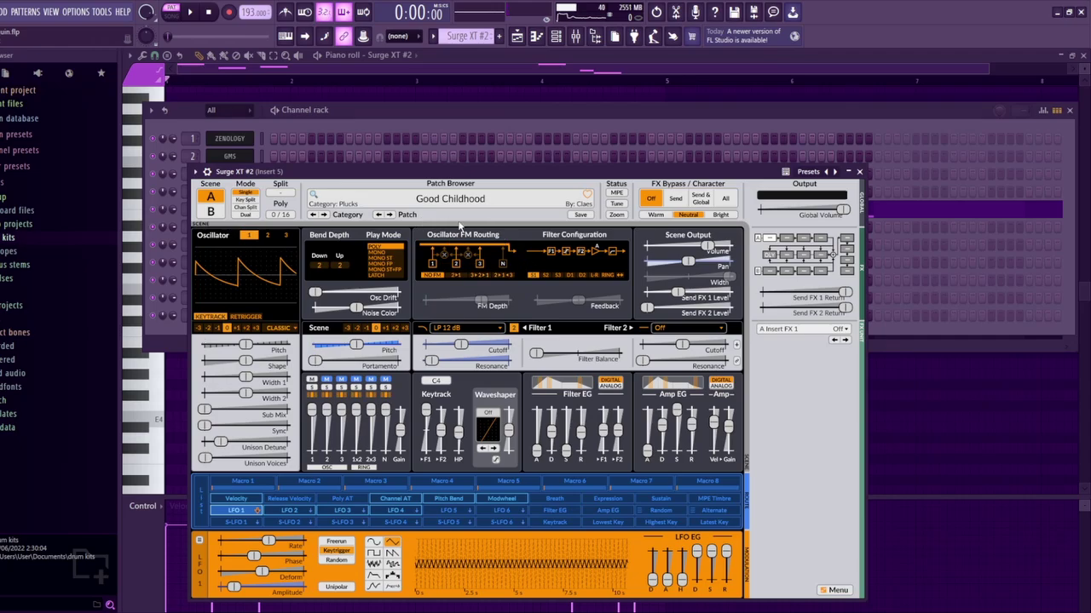
click(966, 477)
Play back the Surge XT #2 notes and check the effects on mixer Insert 5
key(space)
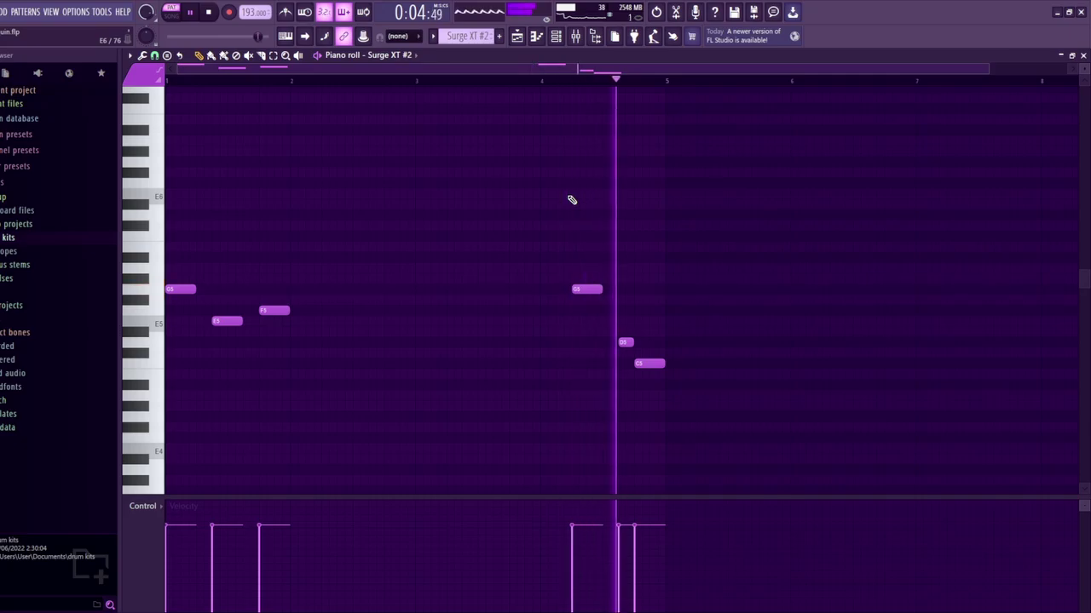
key(space)
key(F9)
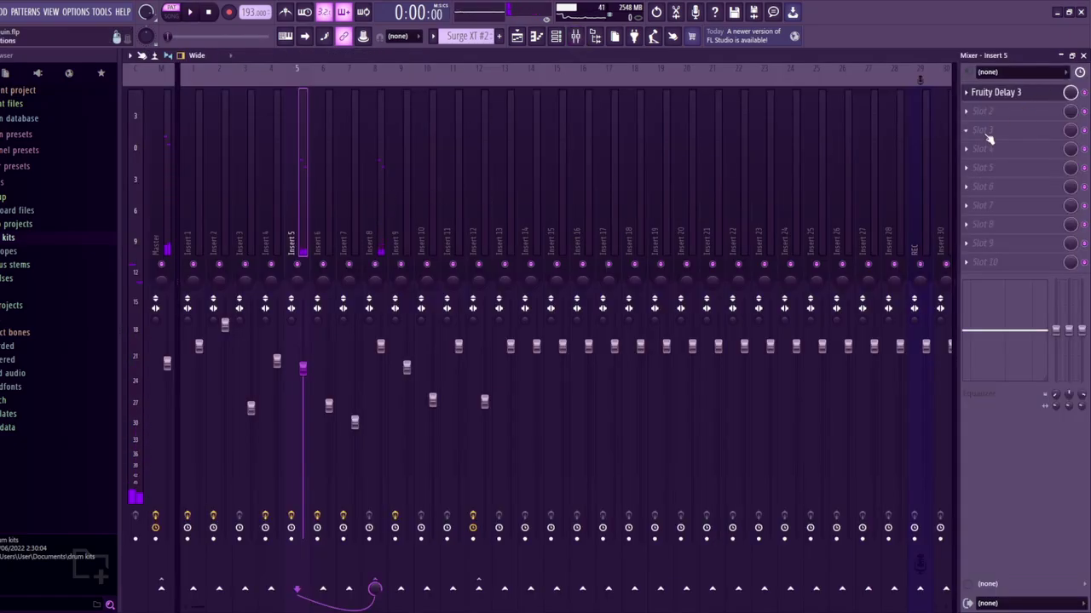
click(536, 38)
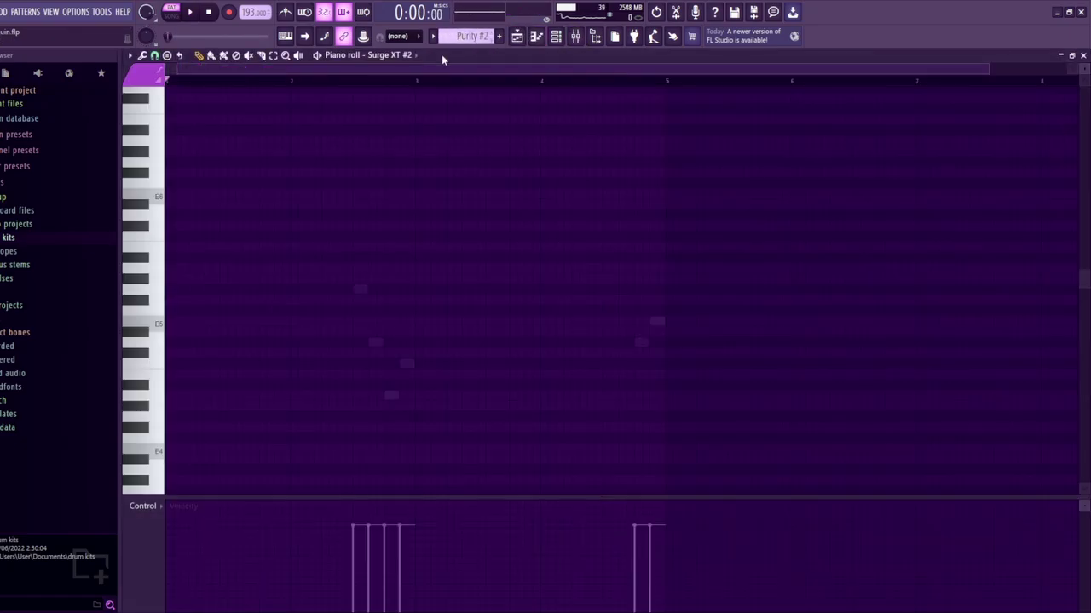
Switch to the Purity #2 pattern and play back its notes, checking its channel in the channel rack
key(Down)
key(space)
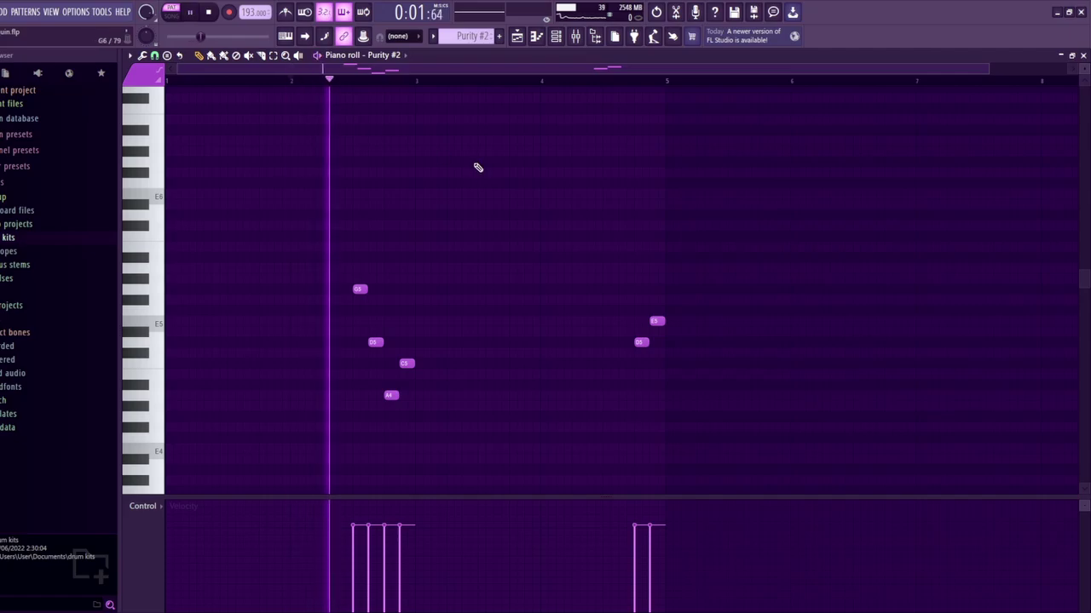
key(F6)
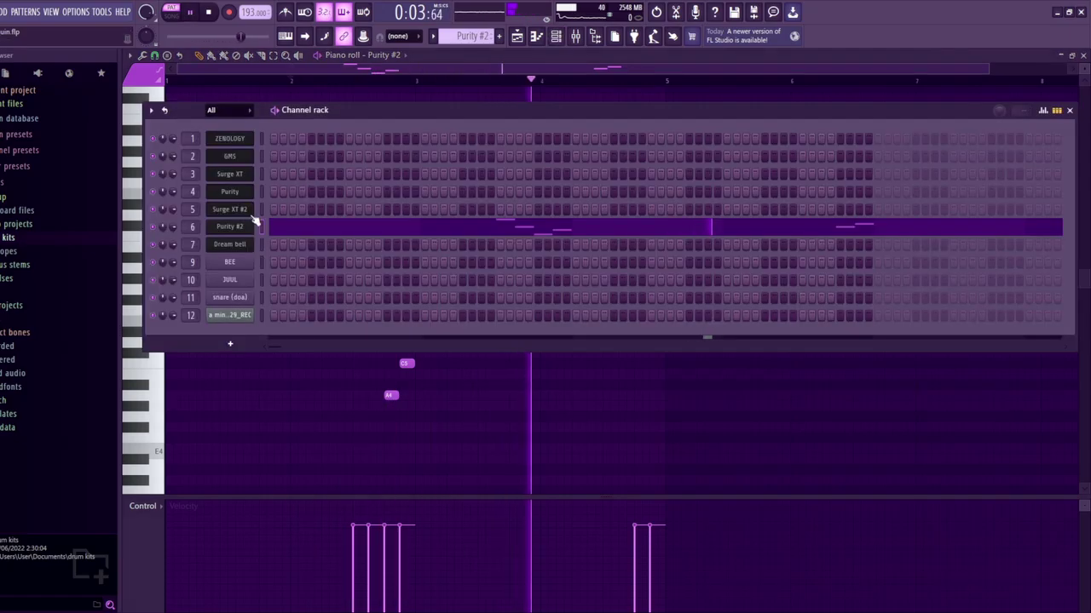
click(745, 380)
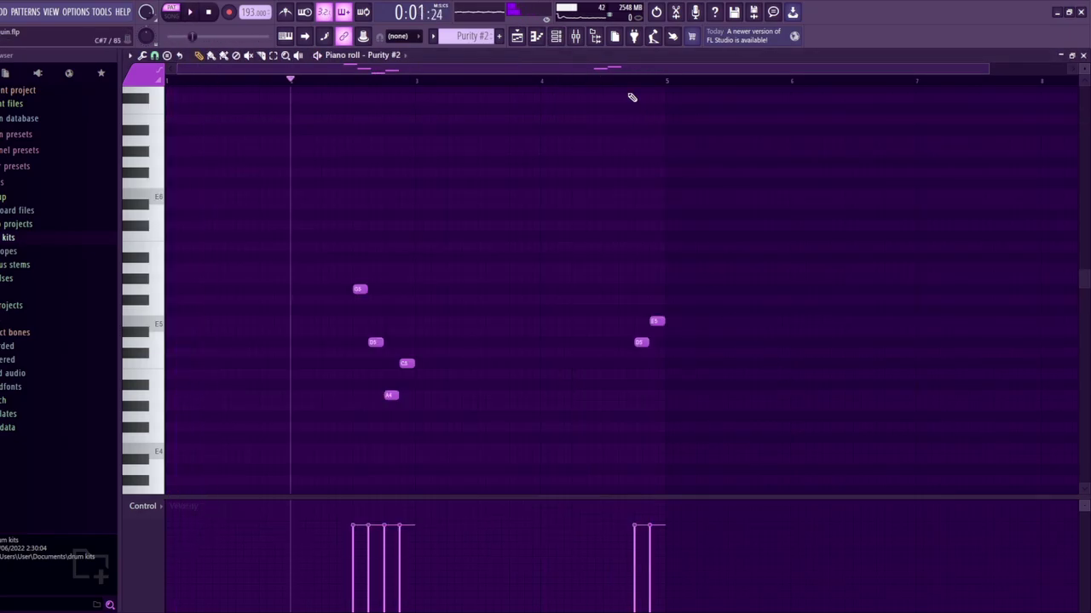
Examine the effect chain on mixer Insert 6 and view the playlist arrangement
key(F9)
click(1010, 132)
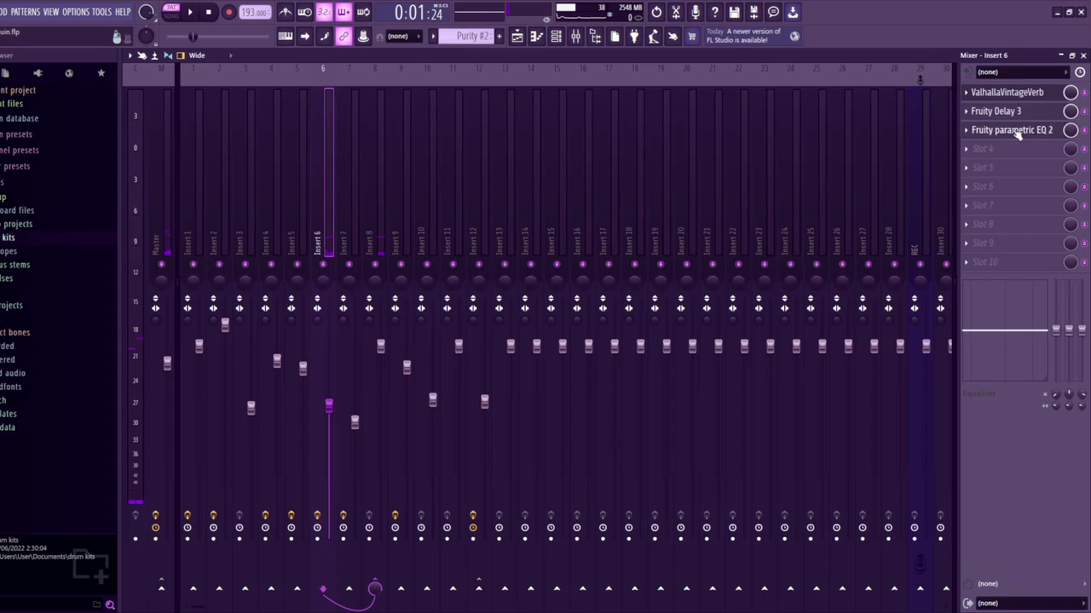
click(517, 36)
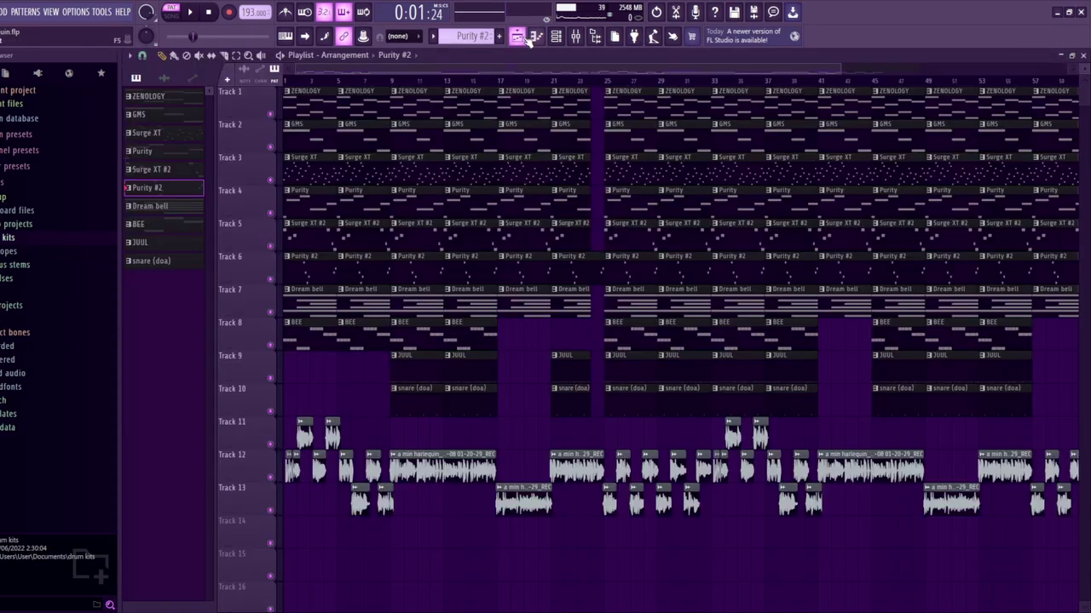
Open the Dream bell pattern in the piano roll and inspect its Sytrus preset
click(536, 35)
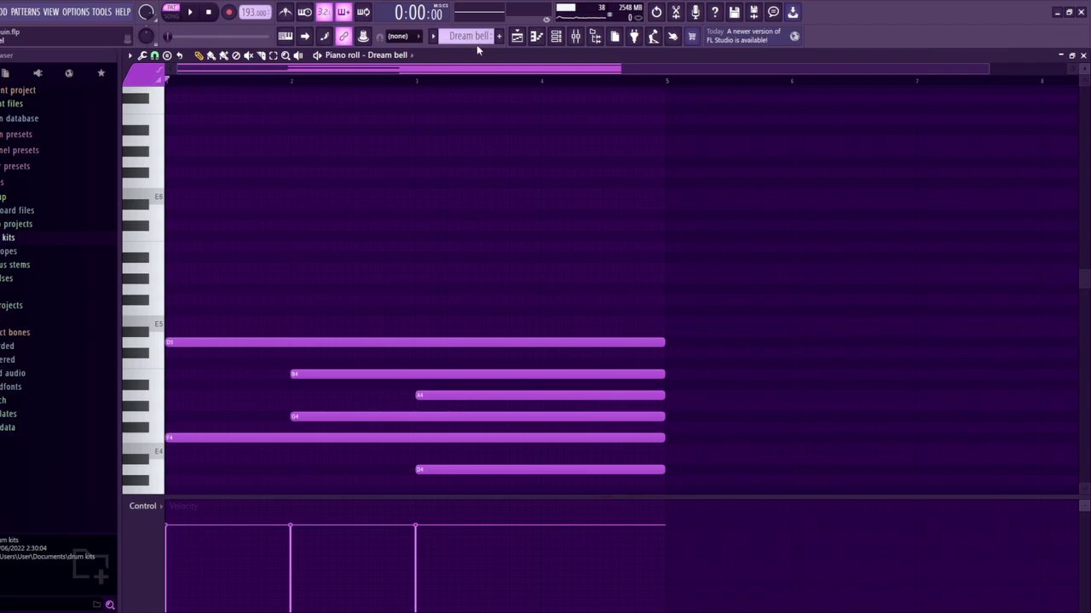
click(555, 36)
click(232, 244)
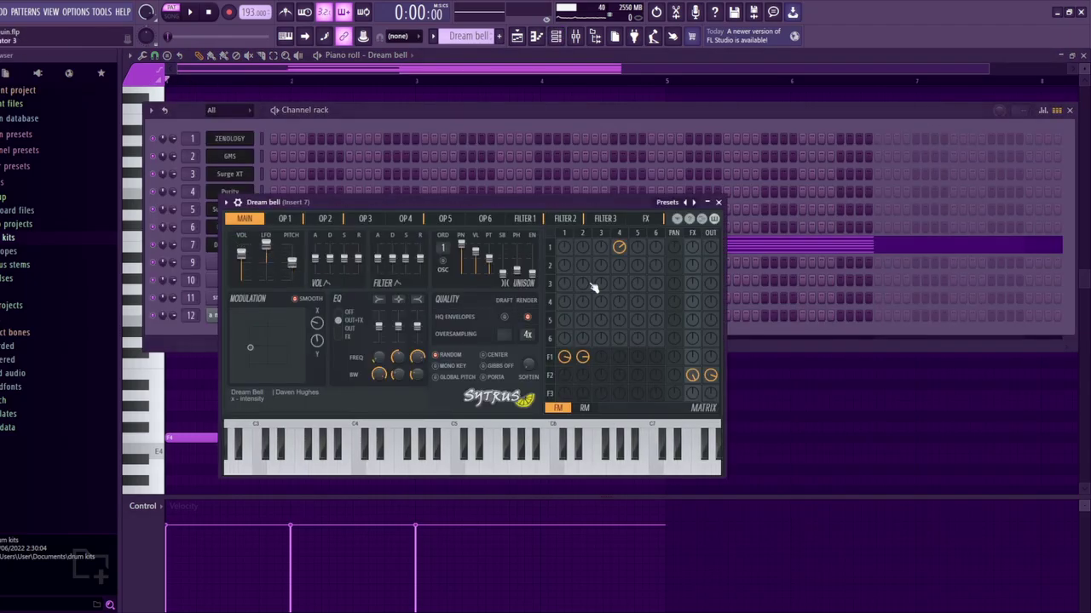
click(723, 375)
Play back the Dream bell notes, check its mixer channel and return to the piano roll
key(space)
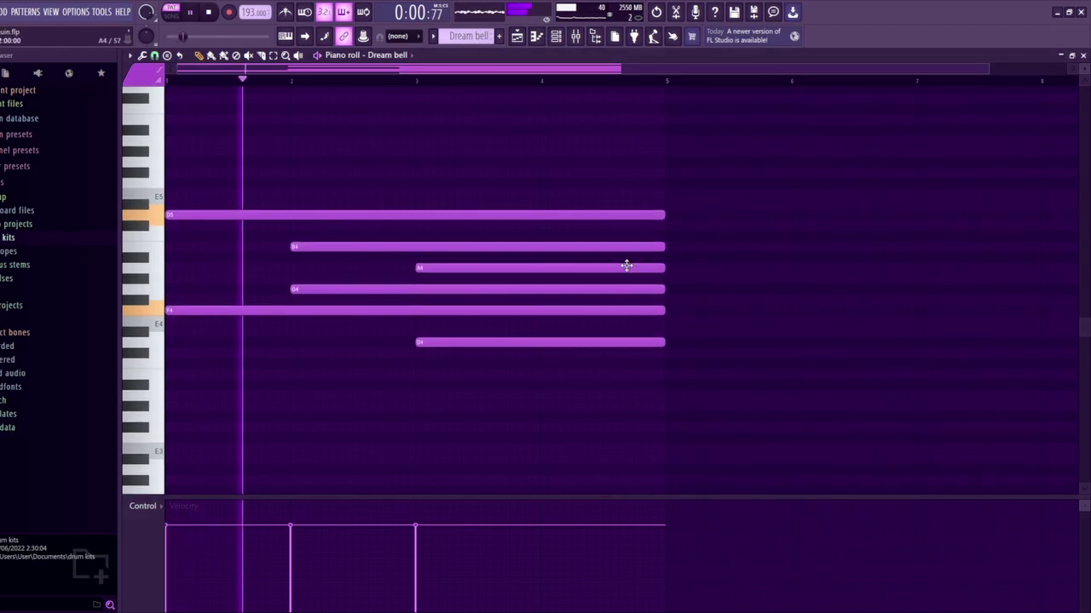
key(space)
click(575, 35)
click(538, 36)
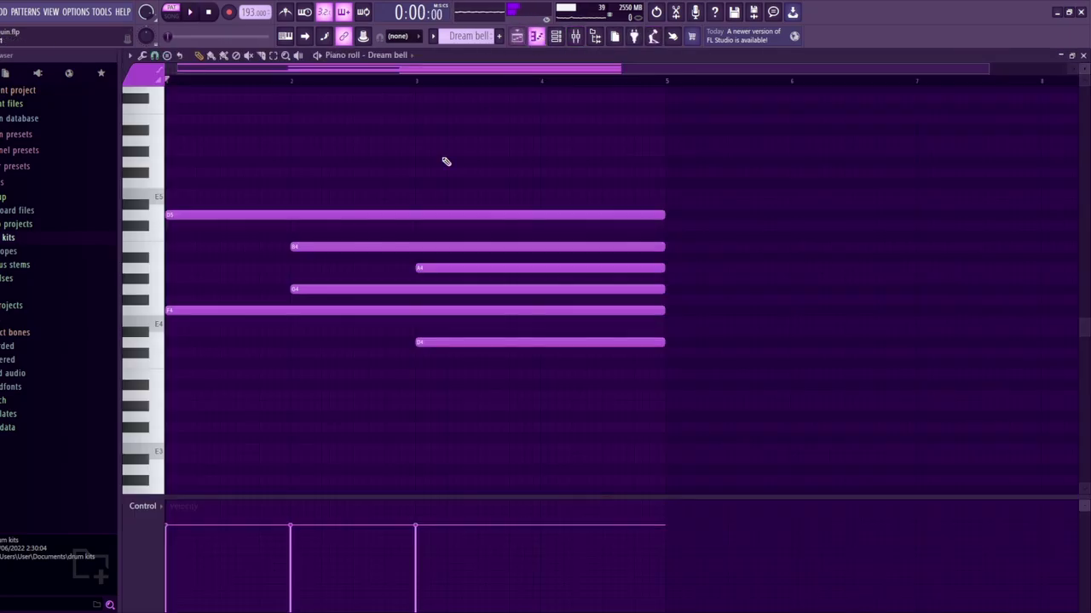
Open the playlist and leave only the melody tracks, Tracks 1 to 7, unmuted
click(517, 35)
right_click(270, 345)
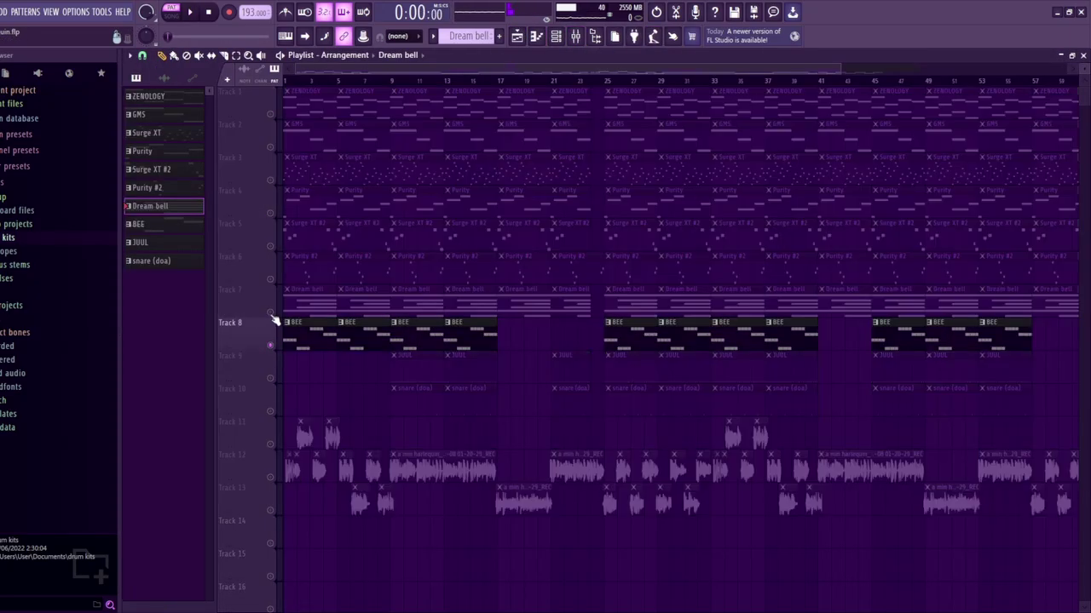
right_click(270, 312)
click(270, 279)
mouse_move(270, 246)
mouse_down()
mouse_move(267, 155)
mouse_move(300, 80)
mouse_up()
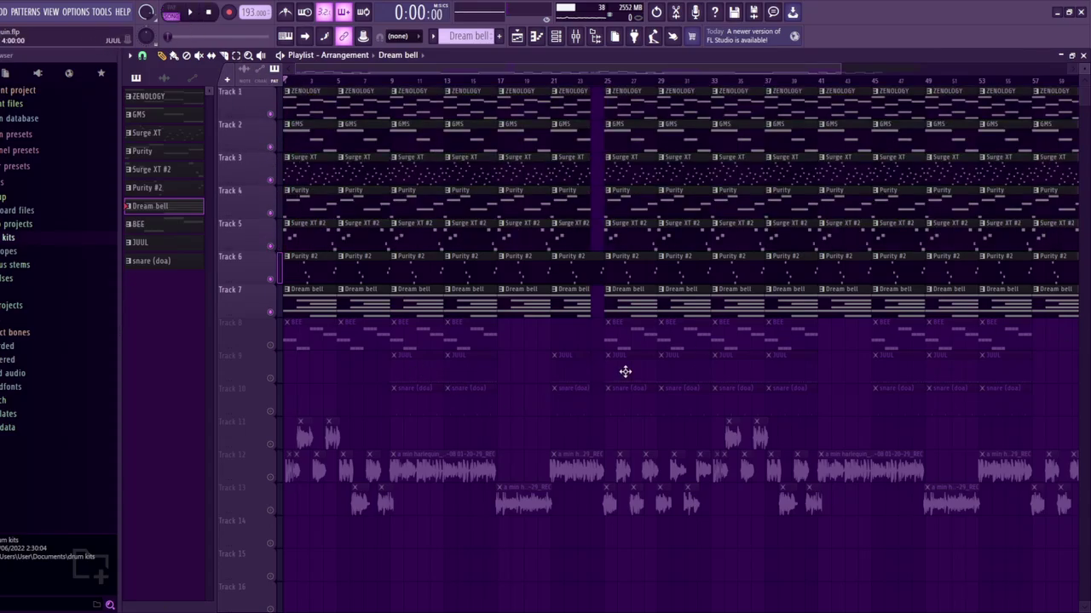
Play back the combined melody tracks from the start of the arrangement
click(291, 167)
key(space)
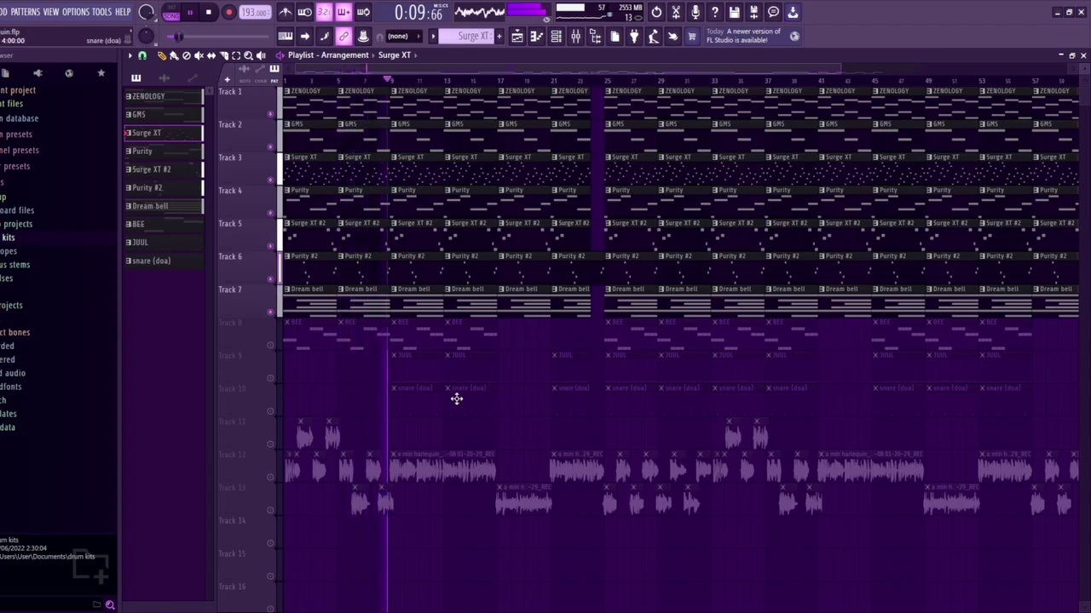
key(space)
Mute every playlist track except JUUL on Track 9 and snare (doa) on Track 10, with playback positioned at bar 9
click(273, 324)
right_click(273, 345)
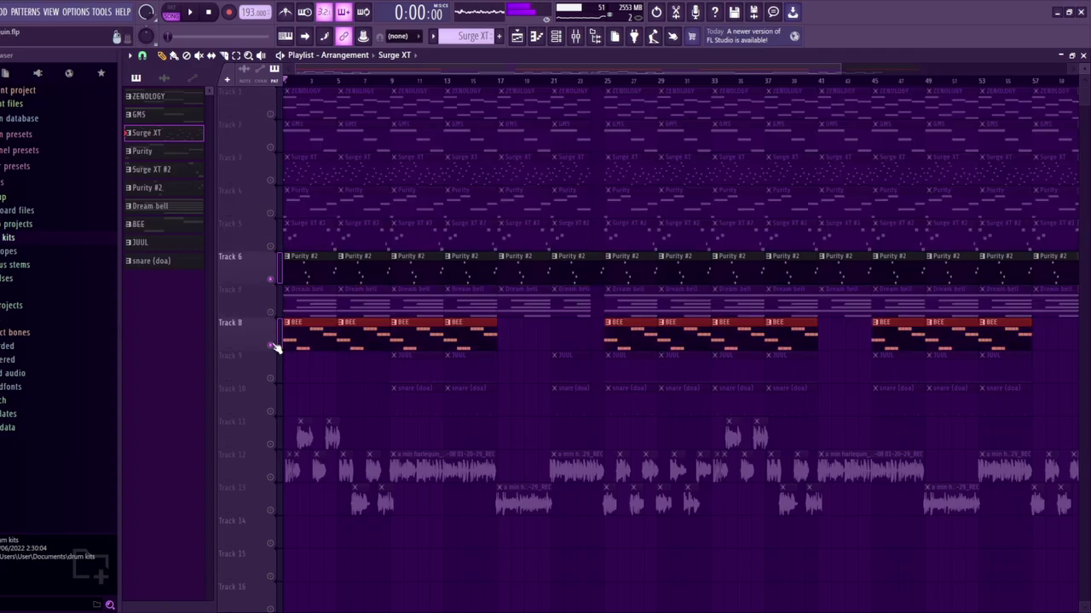
click(271, 356)
click(271, 389)
drag(271, 280, 271, 345)
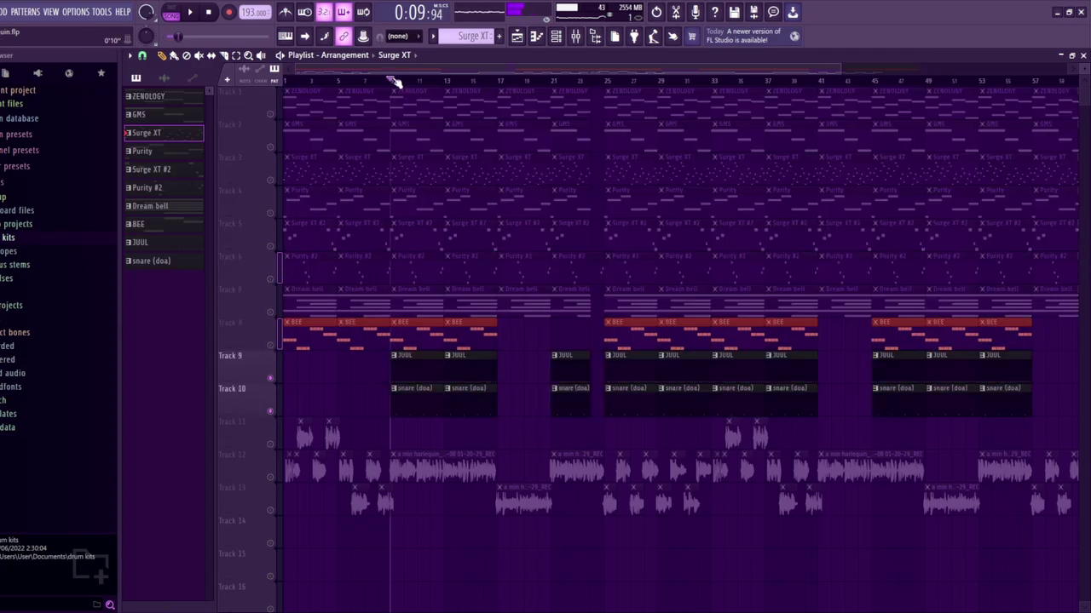
Try to unmute the BEE clips on Track 8 while keeping Track 6 muted
click(230, 331)
key(ctrl+z)
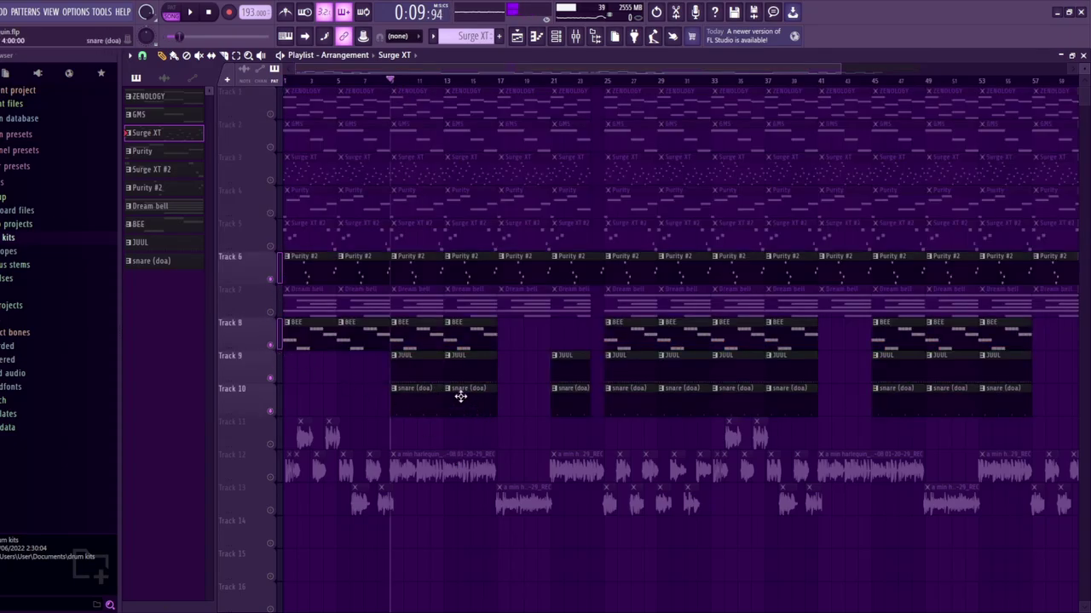
key(ctrl+z)
key(ctrl+z)
key(ctrl+z)
key(ctrl+z)
key(ctrl+z)
key(ctrl+z)
key(ctrl+z)
key(ctrl+z)
key(ctrl+z)
key(ctrl+z)
key(ctrl+z)
key(ctrl+z)
key(ctrl+z)
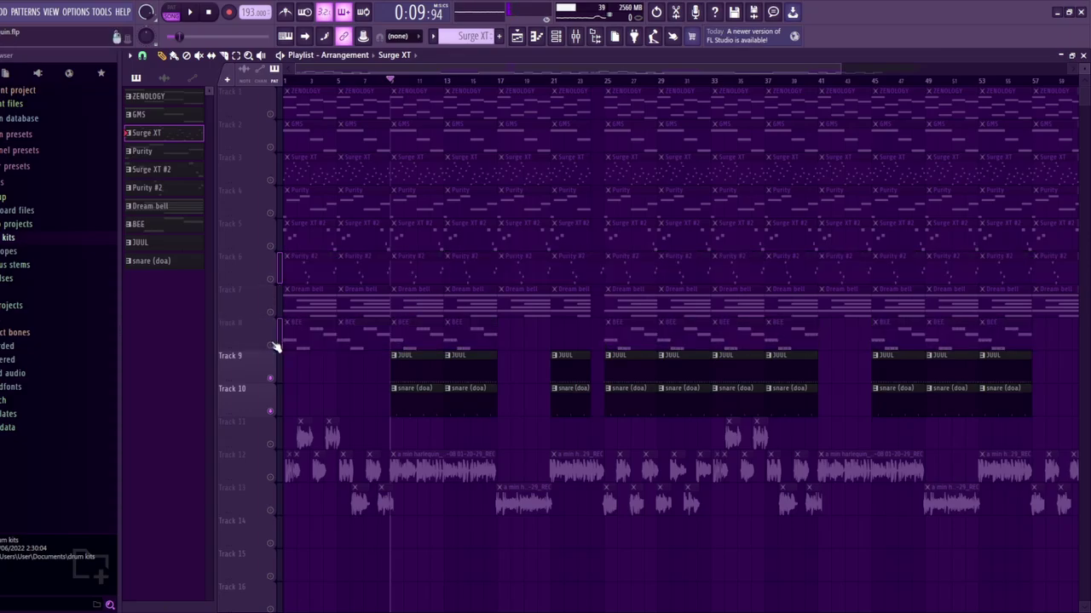
click(397, 341)
key(ctrl+z)
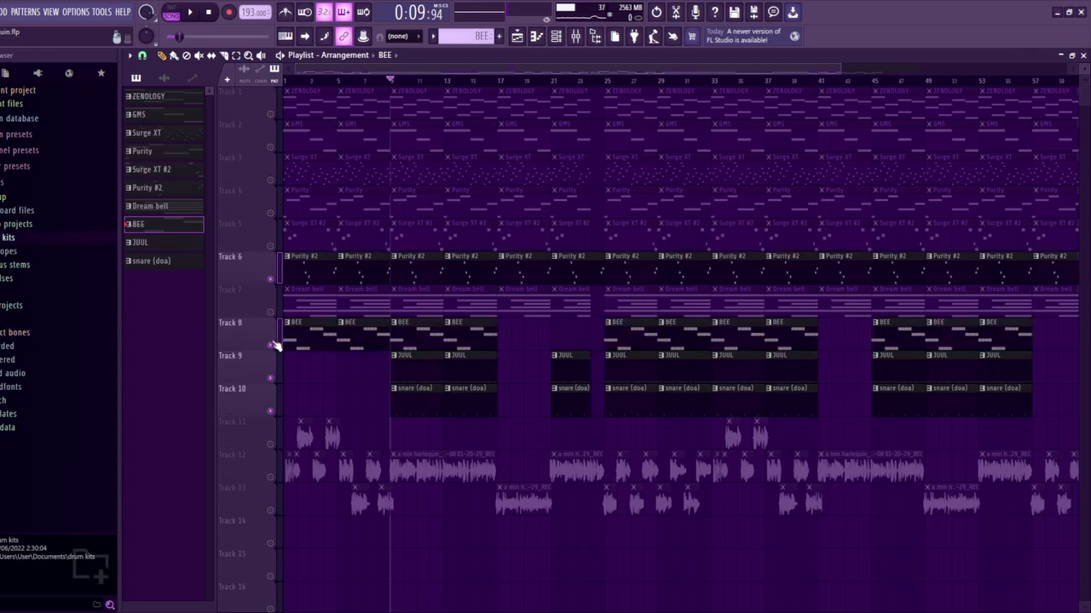
key(ctrl+z)
Move the first four BEE clips from Track 8 to Track 14 and keep Track 14 unmuted
drag(530, 317, 271, 546)
click(480, 568)
scroll(487, 519, up, 5)
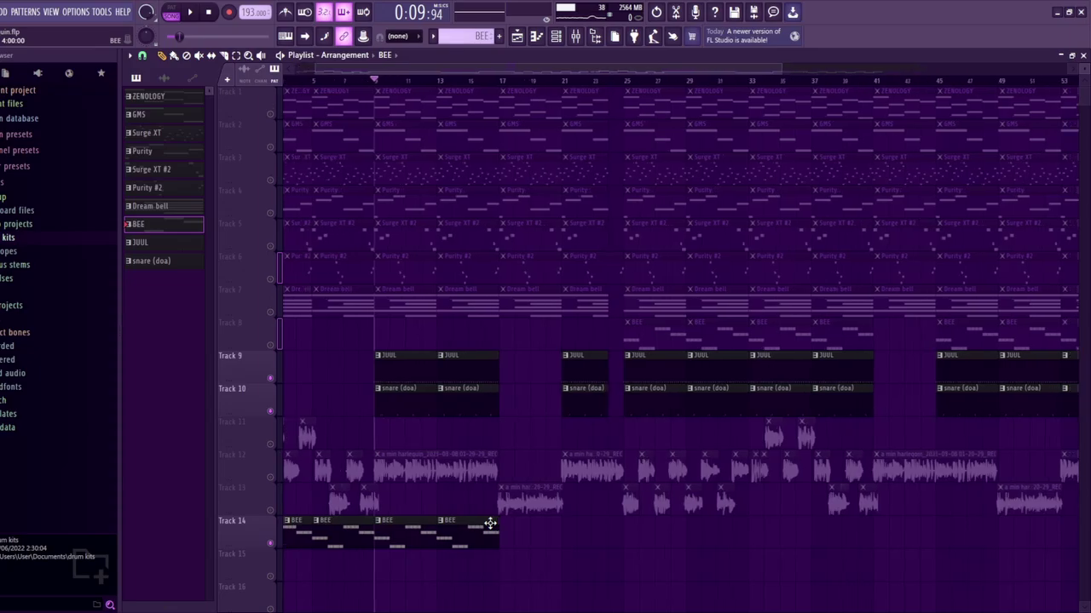
Play back the BEE, JUUL and snare (doa) clips together from bar 9
drag(417, 65, 375, 103)
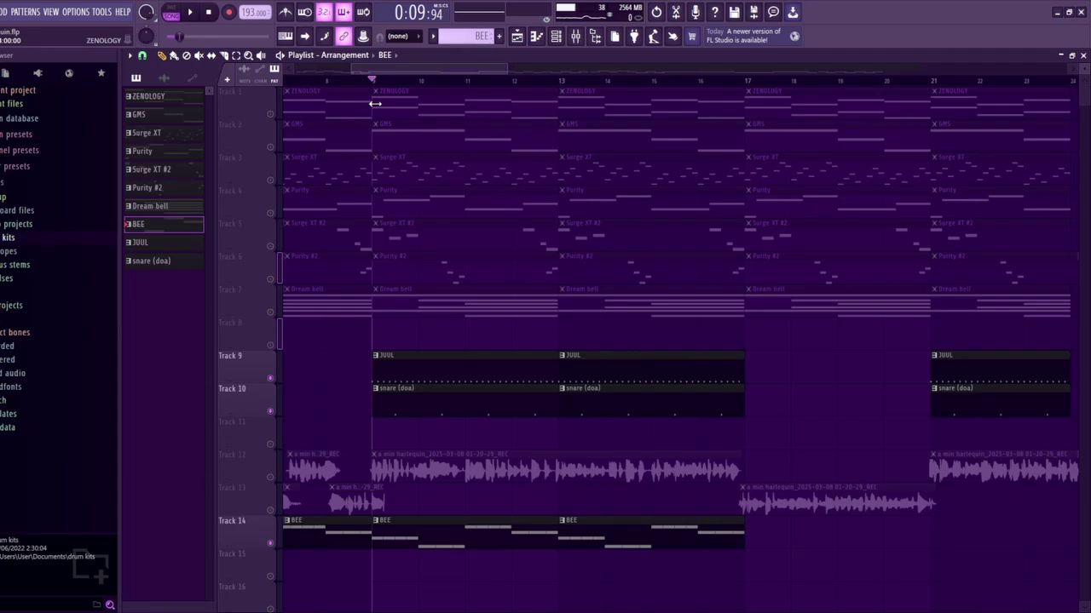
key(space)
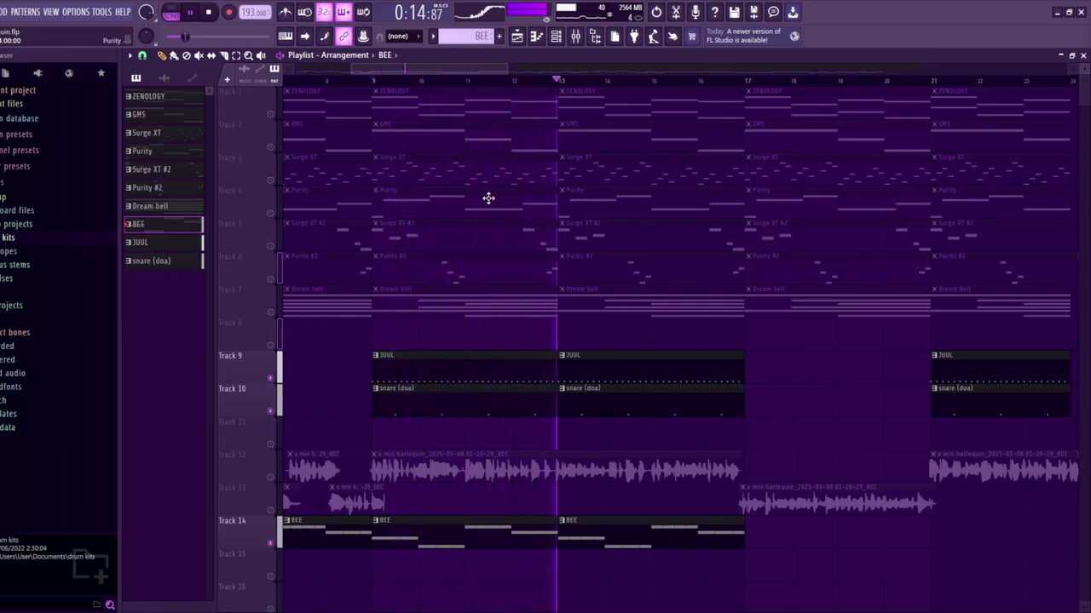
key(space)
Inspect the BEE sampler settings and piano roll notes, and open its mixer channel, Insert 9
key(F6)
click(229, 263)
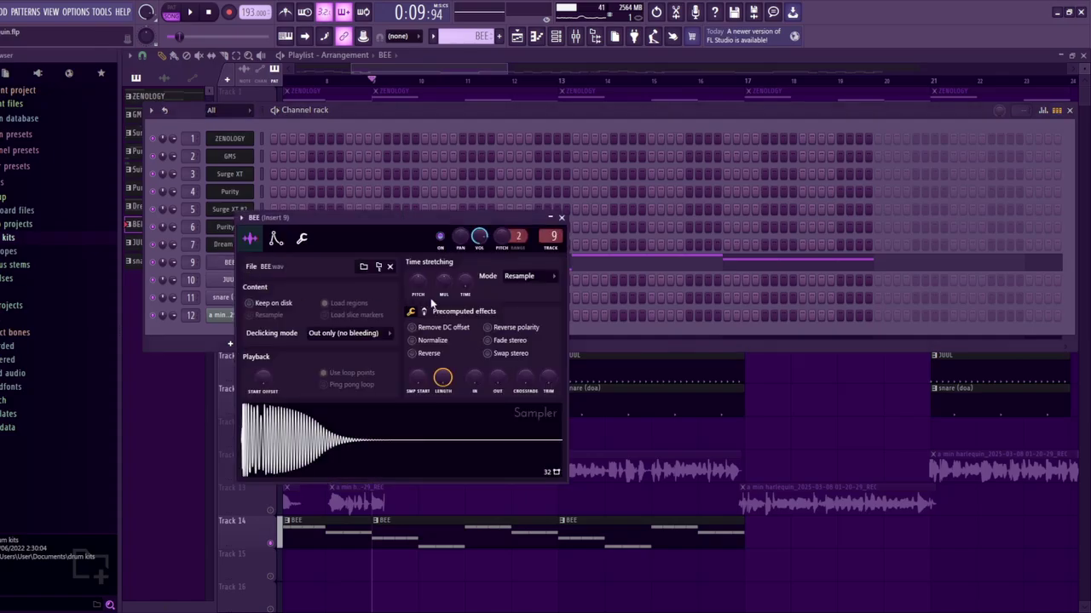
click(667, 263)
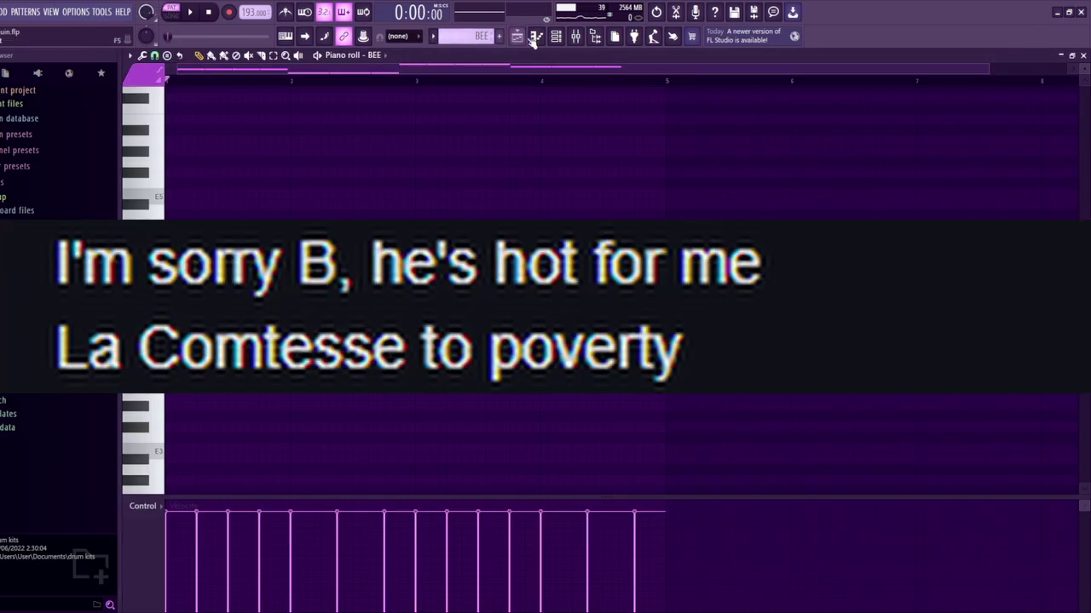
click(575, 35)
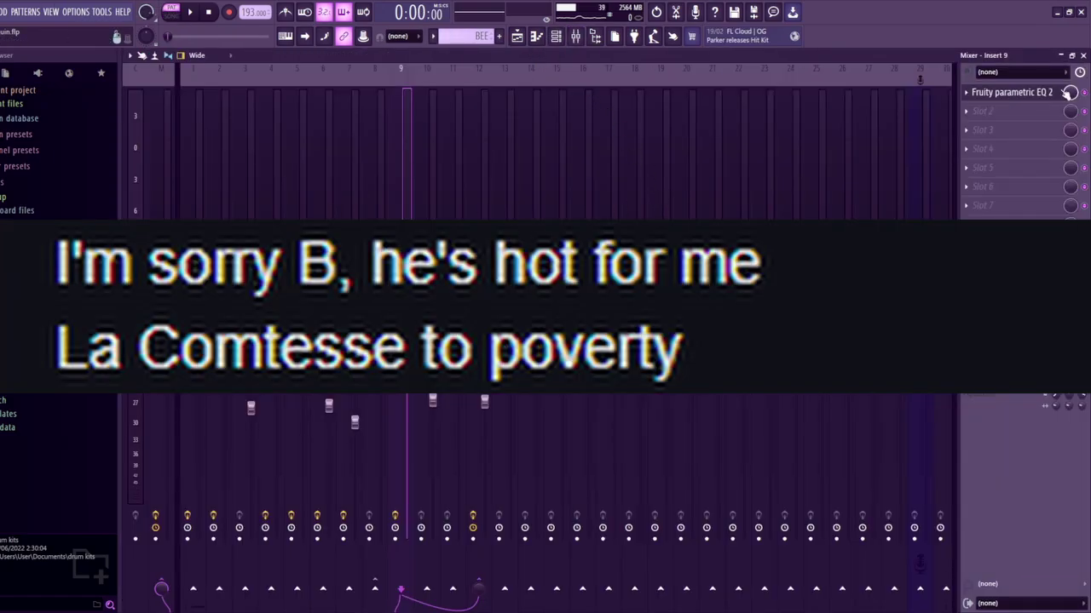
Play the BEE and JUUL patterns while viewing their piano roll notes, and switch to the snare (doa) pattern
click(1046, 92)
key(space)
key(F7)
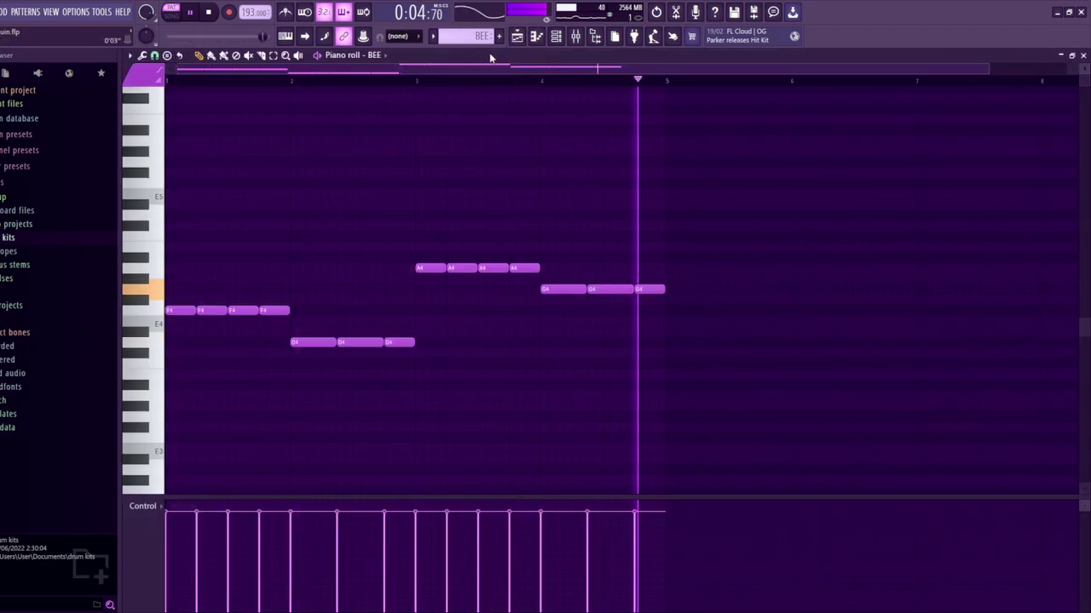
key(space)
scroll(481, 37, down, 1)
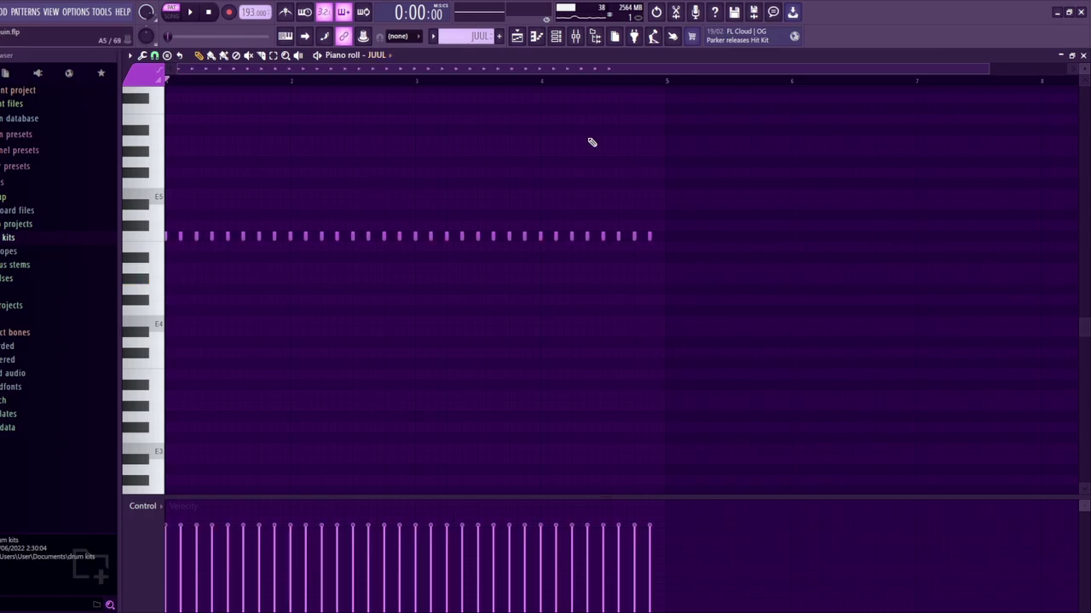
key(space)
scroll(476, 40, down, 1)
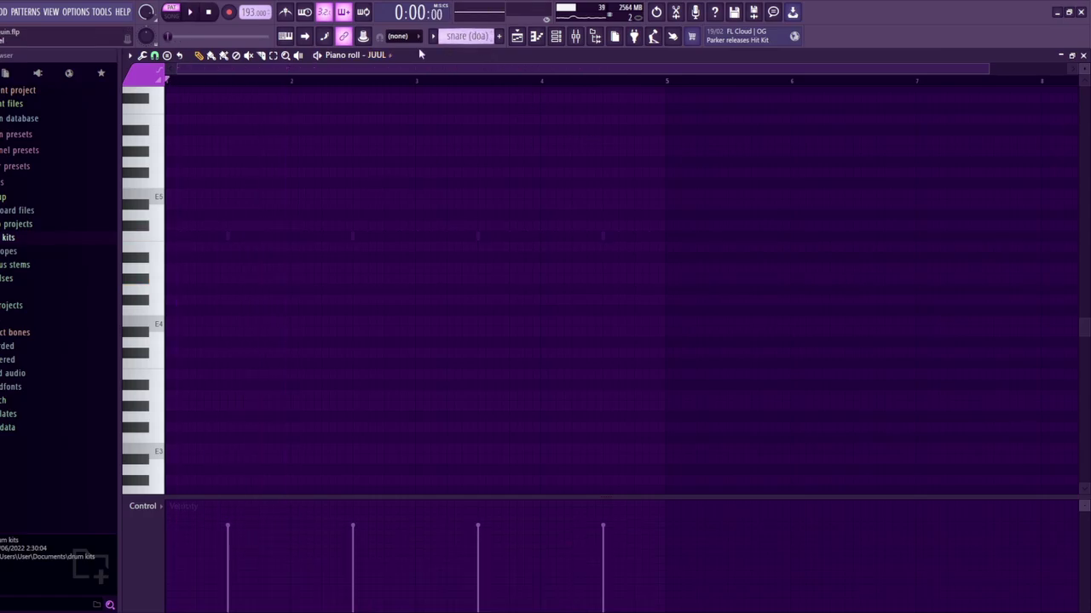
In the playlist, unmute every track except the vocal recordings on Tracks 12 and 13
click(526, 35)
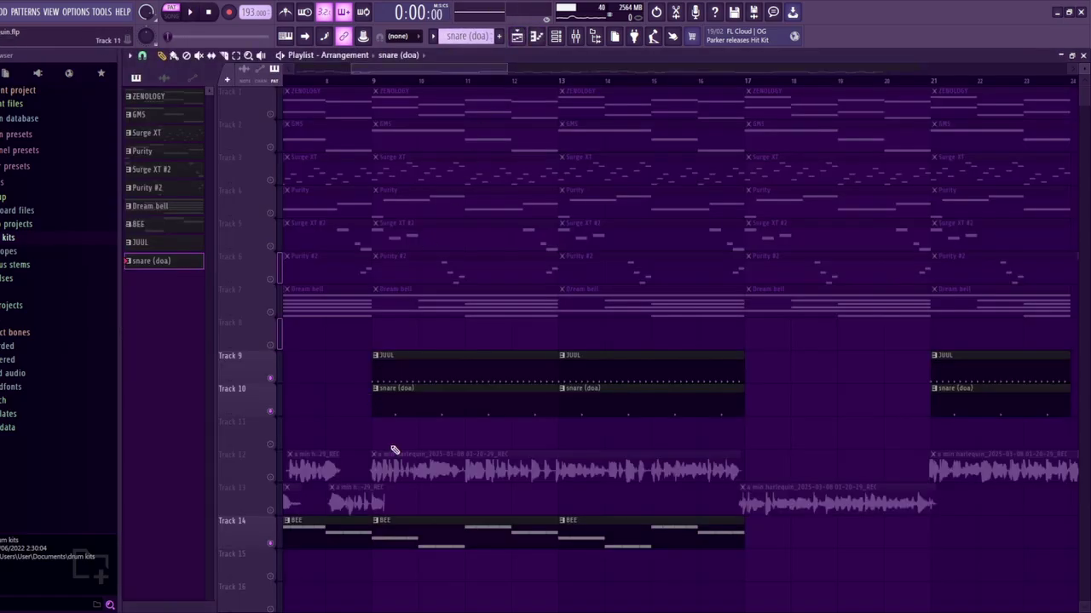
click(273, 411)
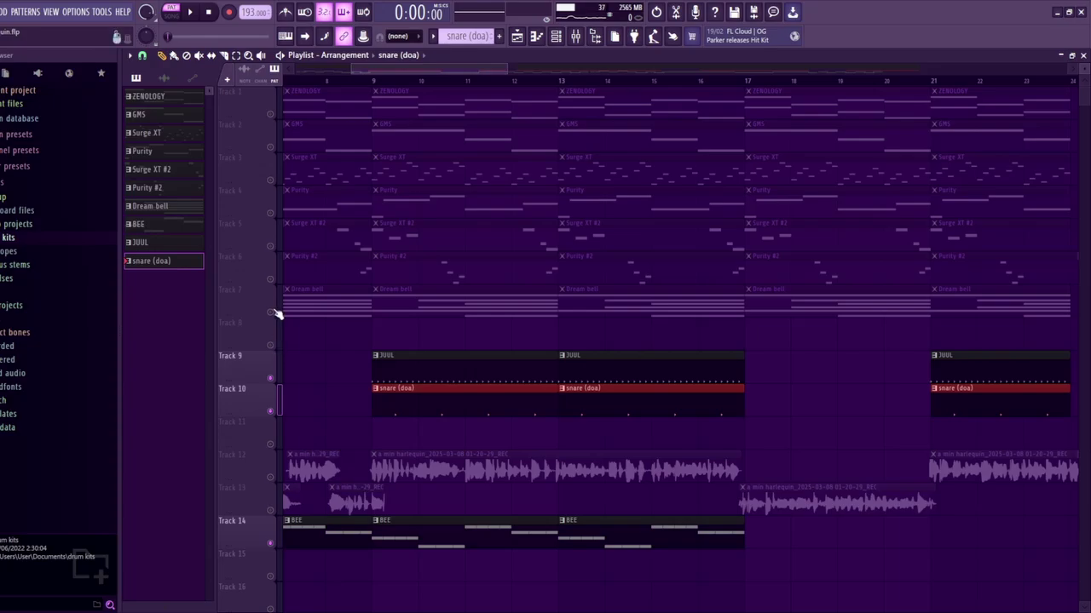
ctrl+click(270, 378)
click(270, 476)
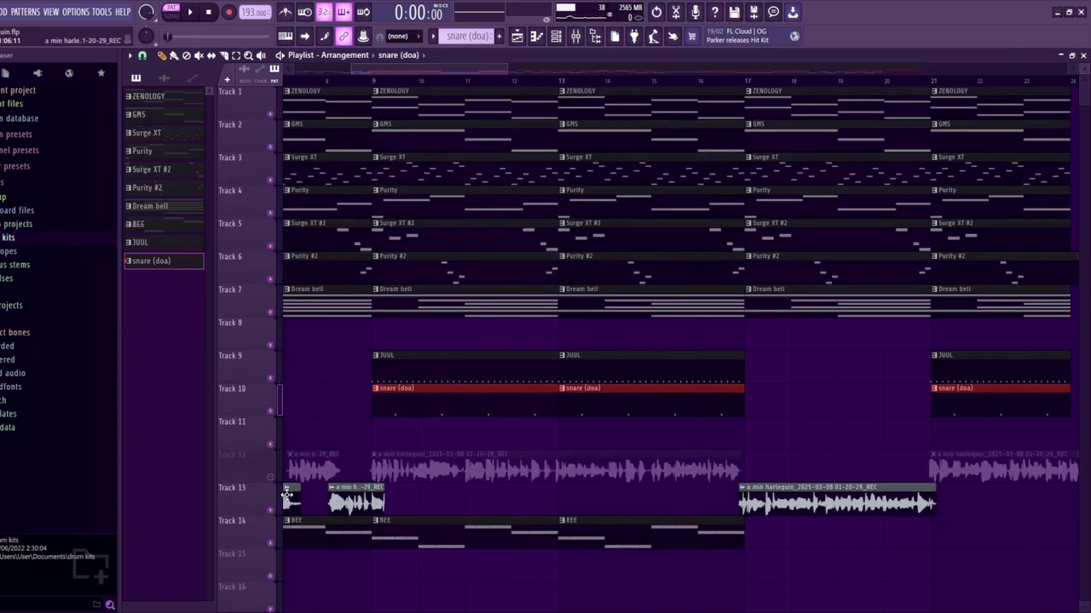
click(271, 509)
Play back the arrangement from bar 9 with the vocal tracks muted
click(370, 86)
key(space)
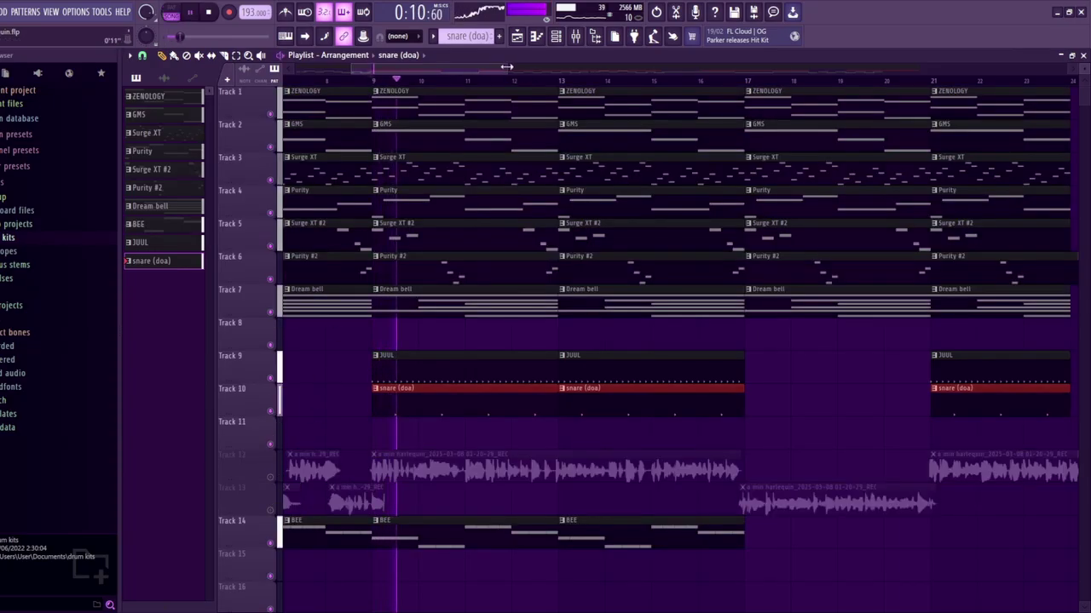
scroll(504, 377, down, 3)
click(504, 377)
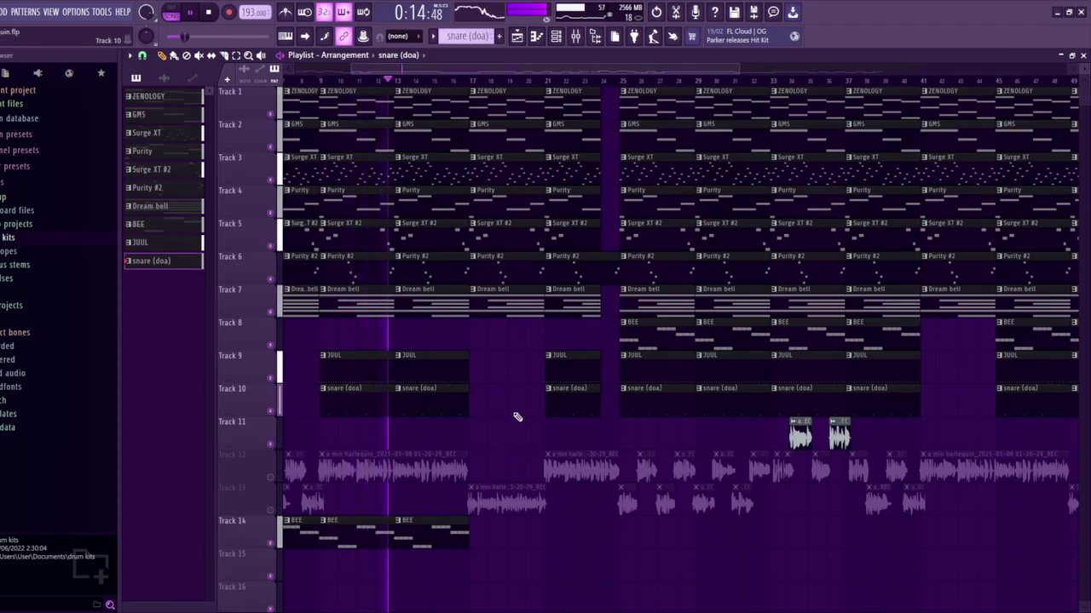
key(space)
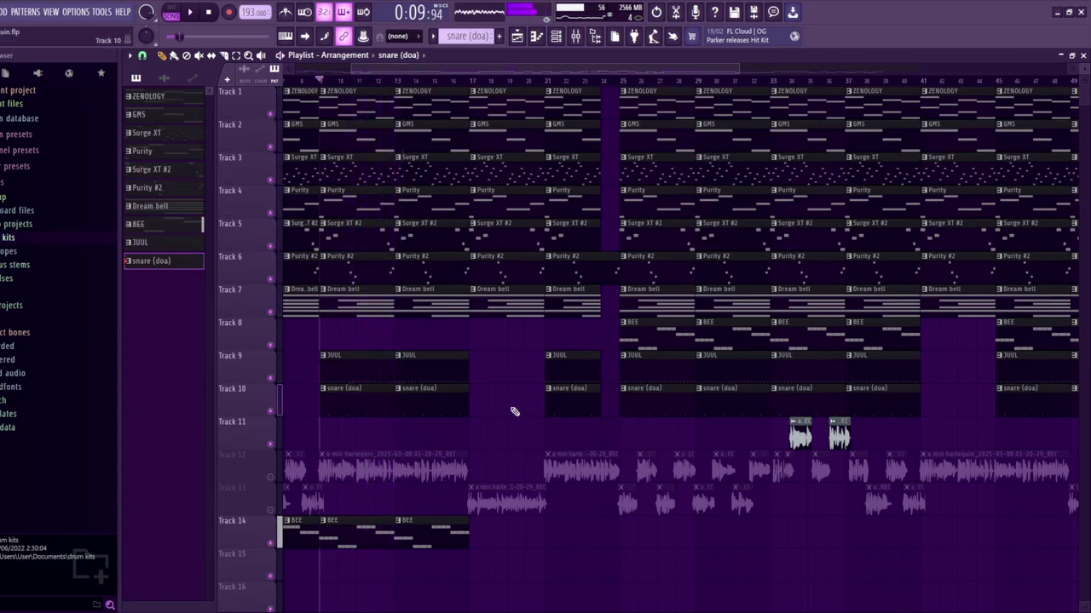
scroll(340, 73, down, 2)
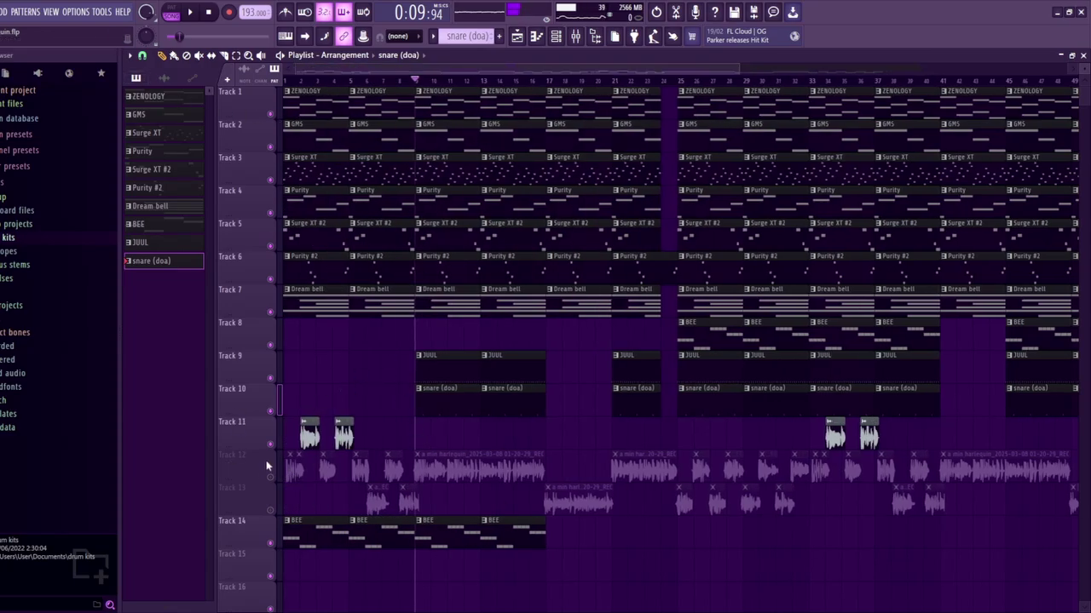
Unmute vocal Tracks 12 and 13, and inspect the Fruity WaveShaper, Vocal Doubler and Fruity Flanger settings on Insert 12
drag(270, 511, 271, 448)
click(575, 36)
click(480, 233)
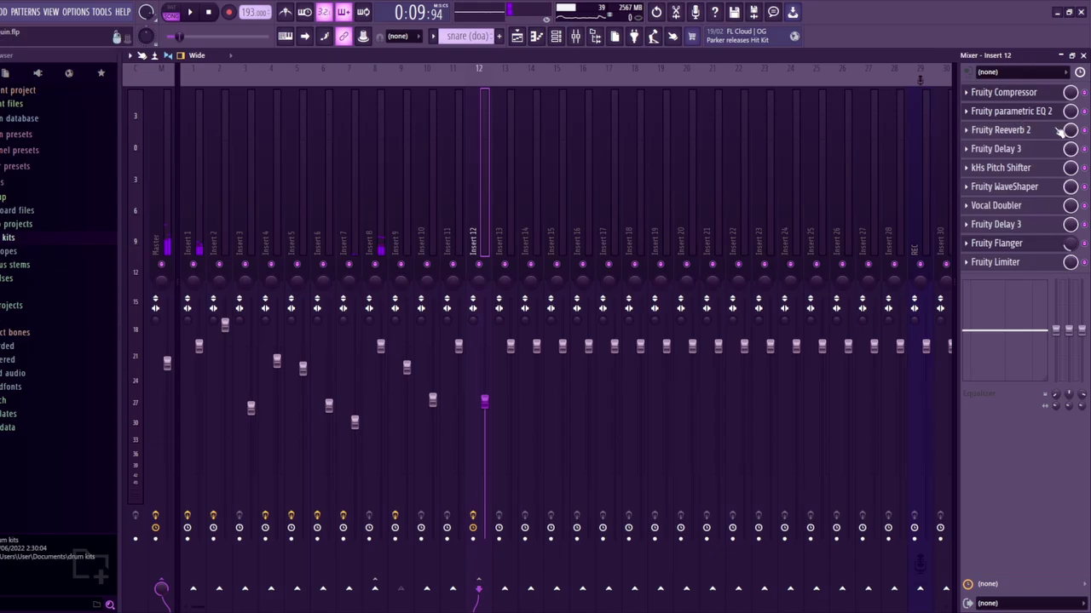
click(1019, 188)
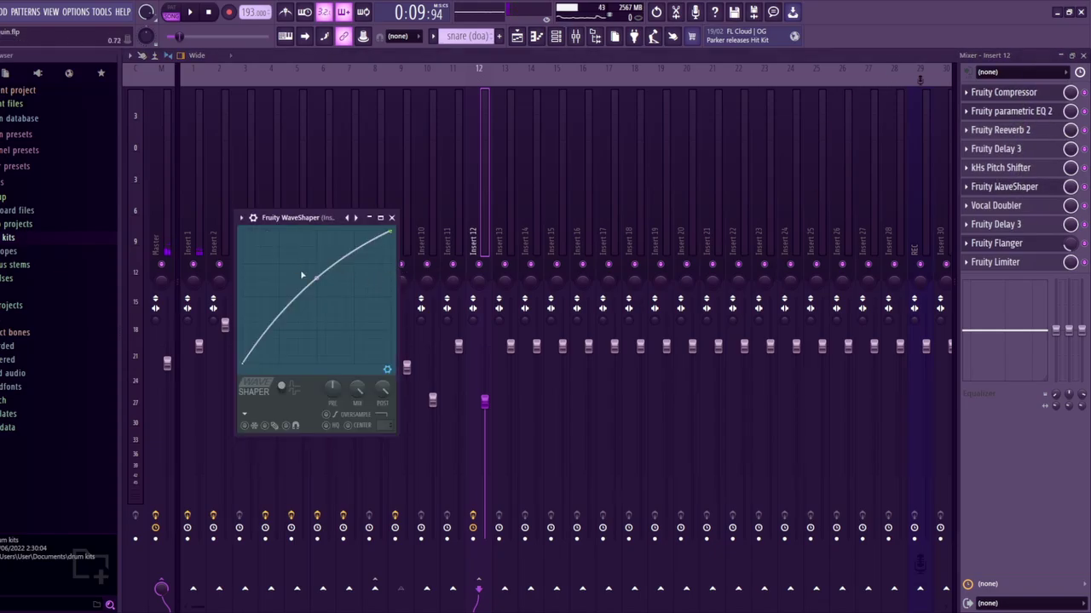
click(999, 212)
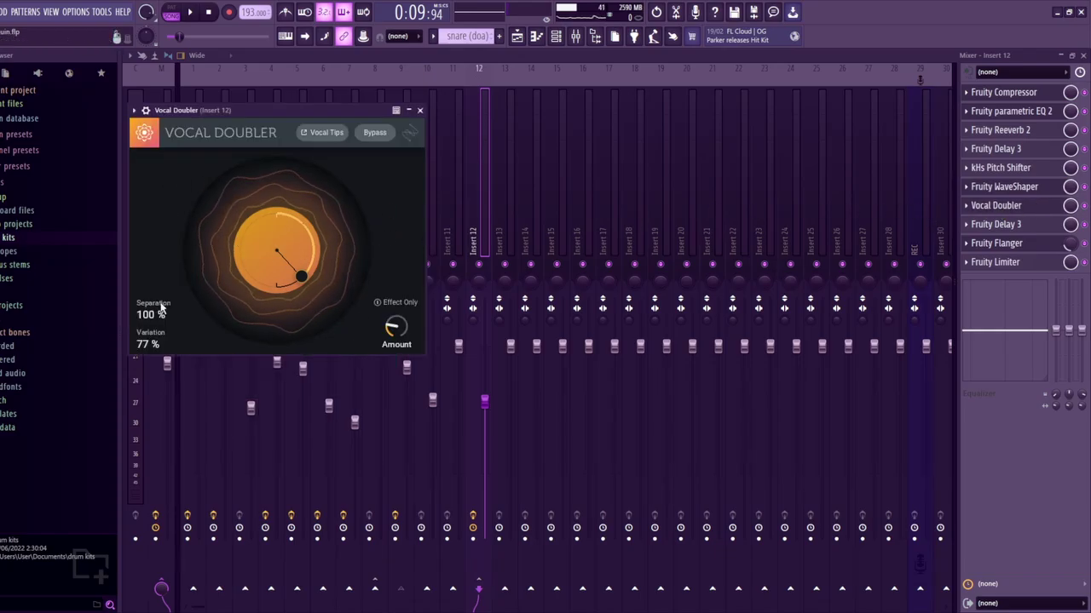
click(982, 243)
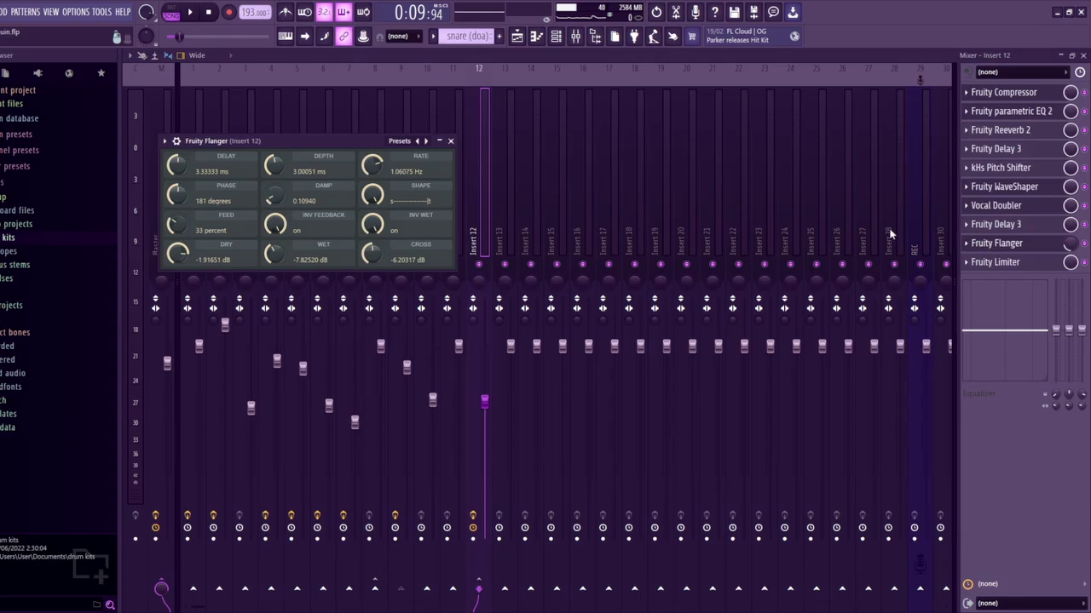
click(451, 141)
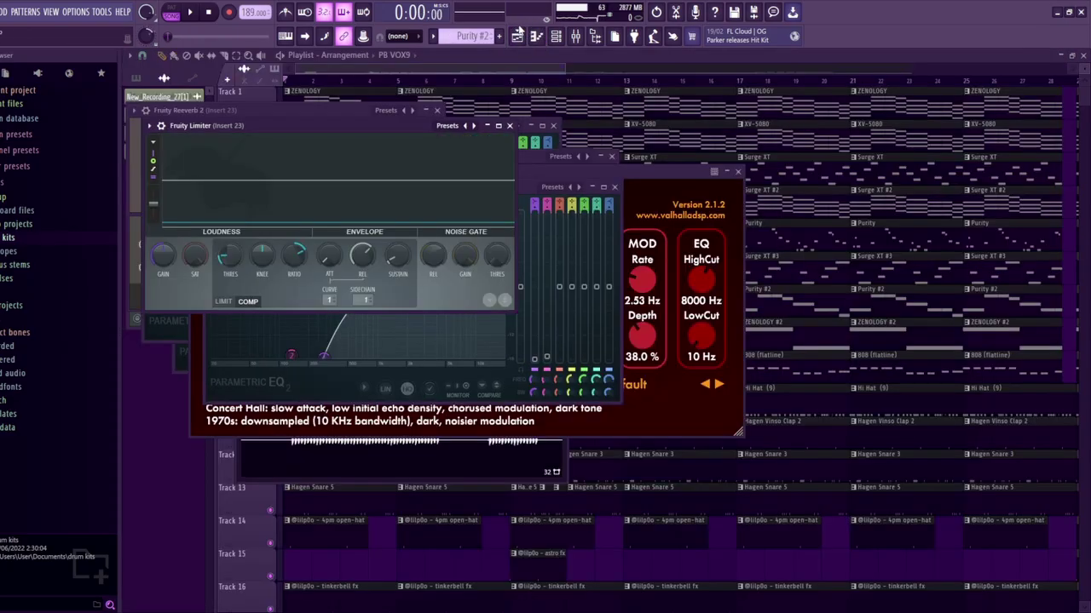
Examine the 189 BPM project's whole playlist arrangement, down to the vocal recordings and PB VOX9 clips on Tracks 17 to 19
click(516, 36)
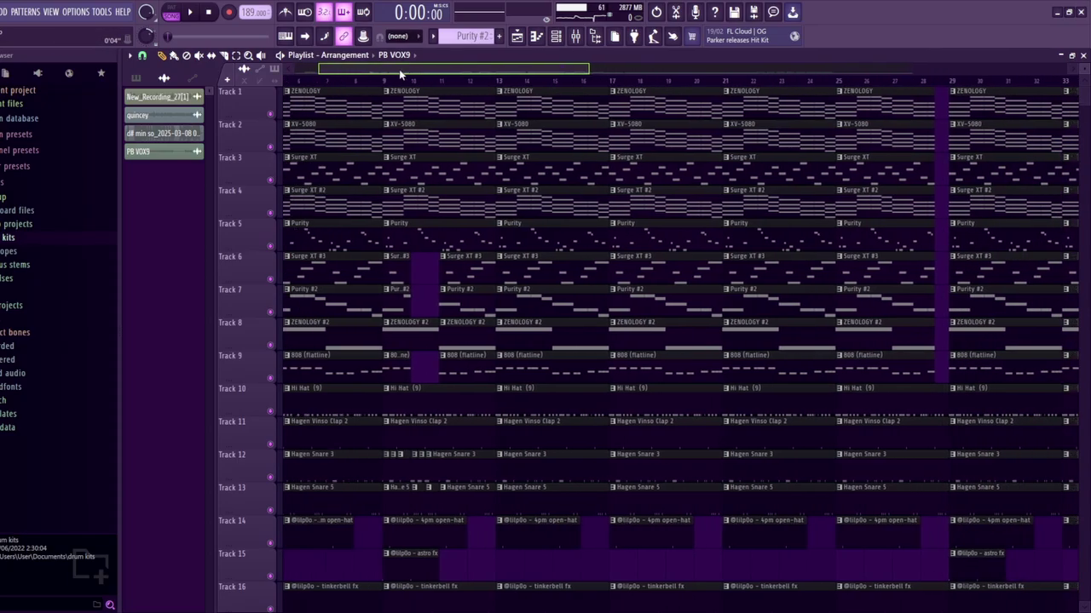
drag(565, 64, 1065, 64)
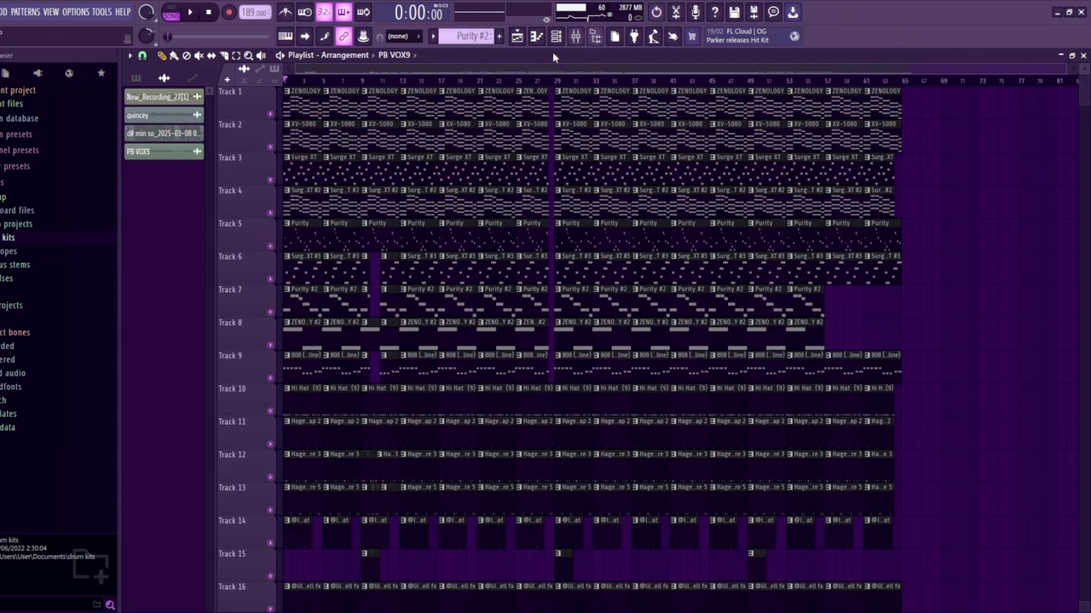
scroll(477, 253, down, 10)
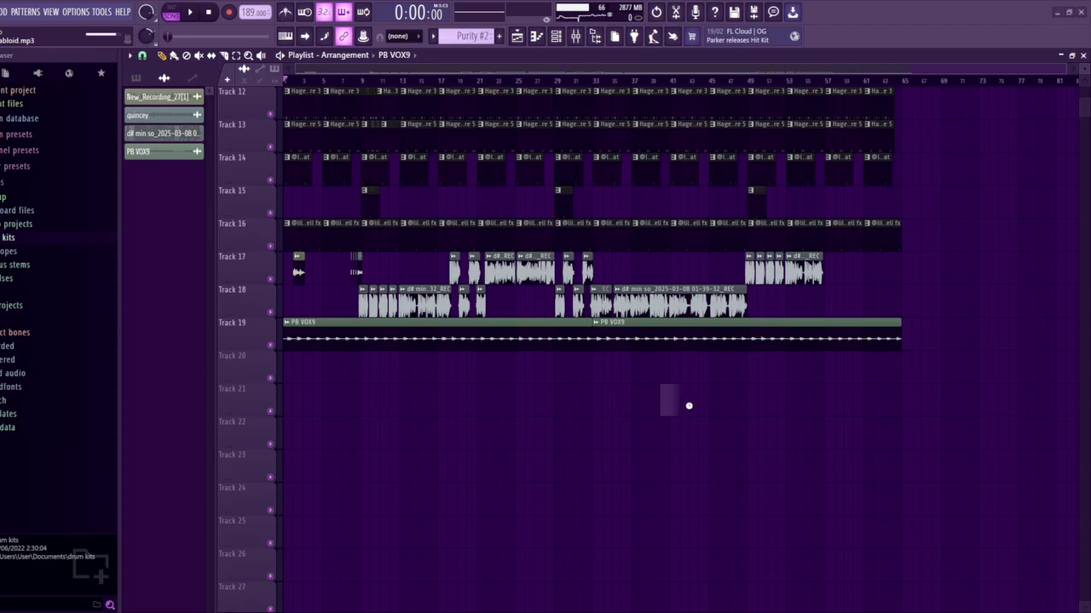
Place tabloid.mp3 on Track 20 and play it soloed, and undo adding the clip
drag(689, 405, 209, 360)
right_click(271, 378)
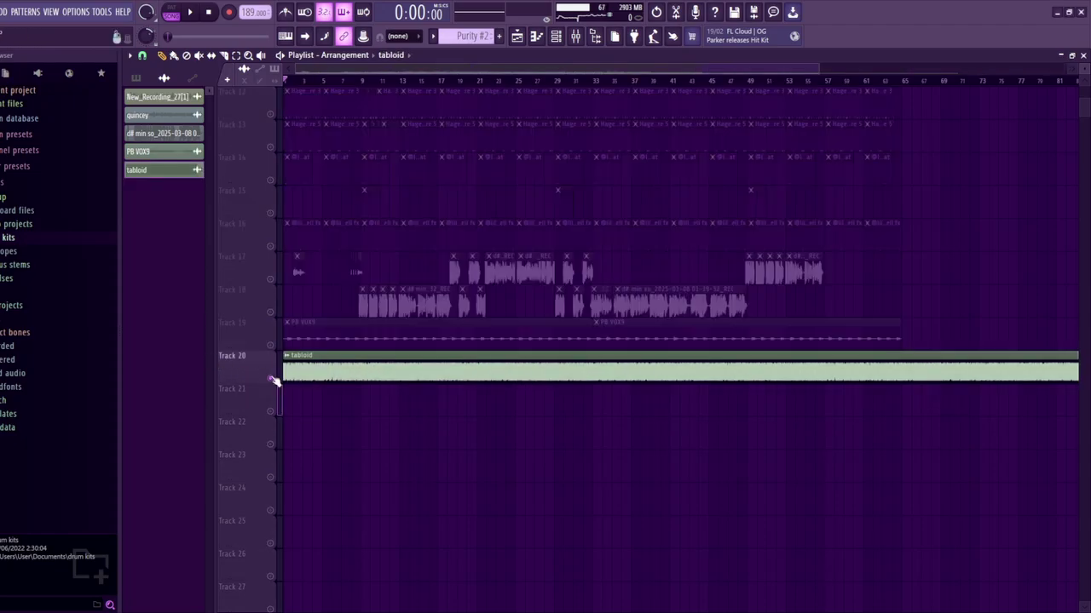
key(space)
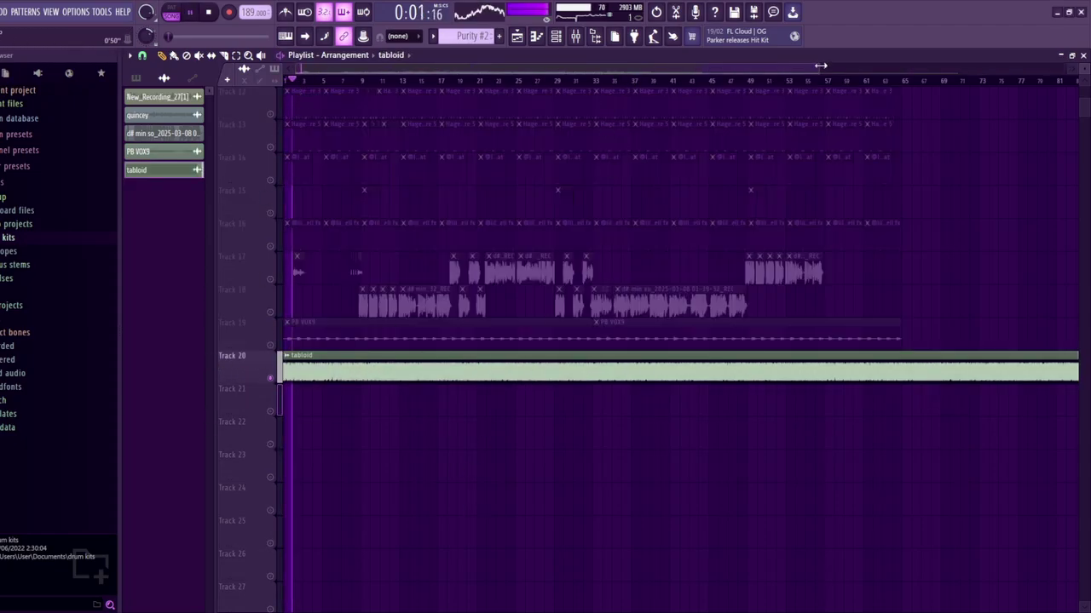
scroll(608, 105, down, 2)
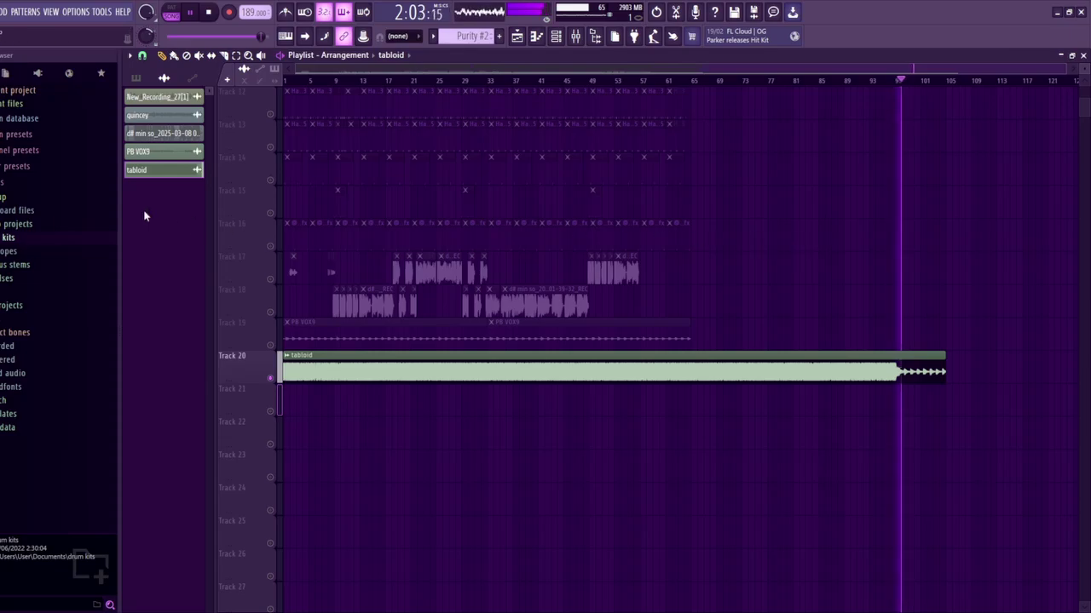
key(space)
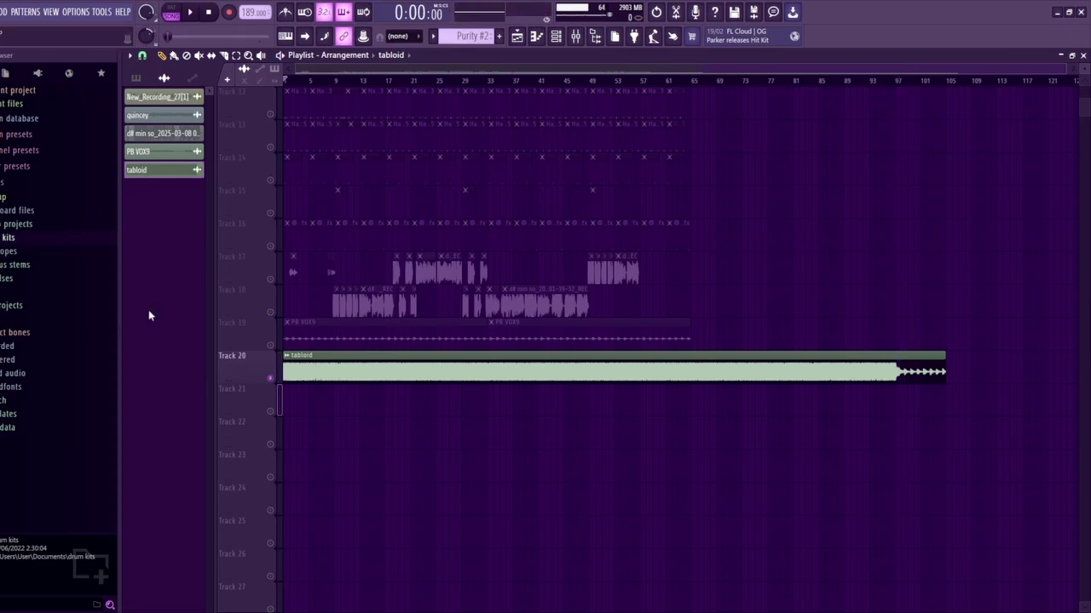
key(ctrl+z)
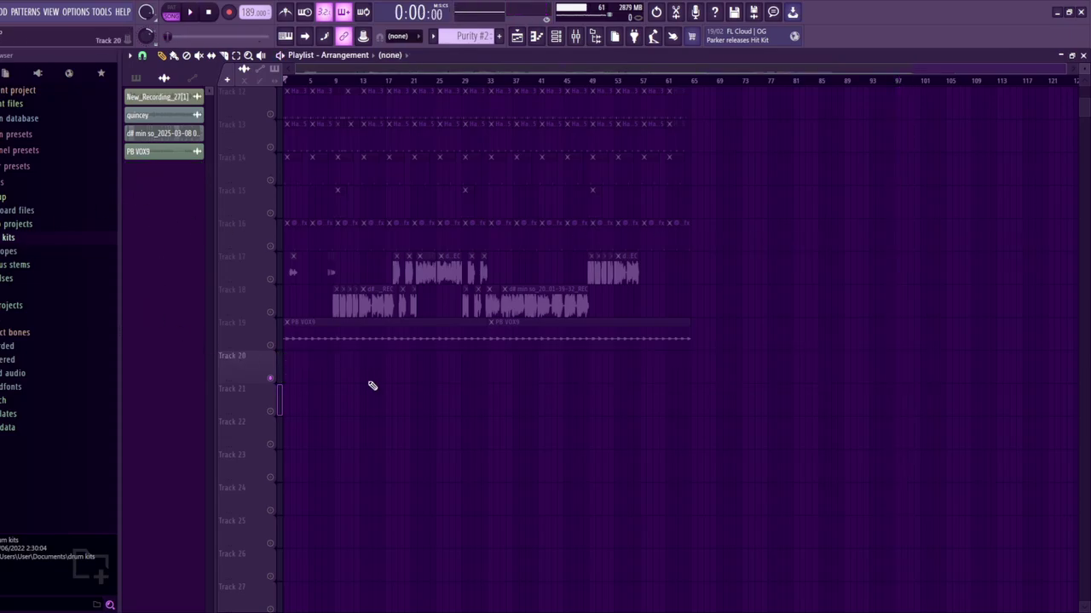
Solo Track 19 and play its PB VOX9 clips from the start
click(575, 37)
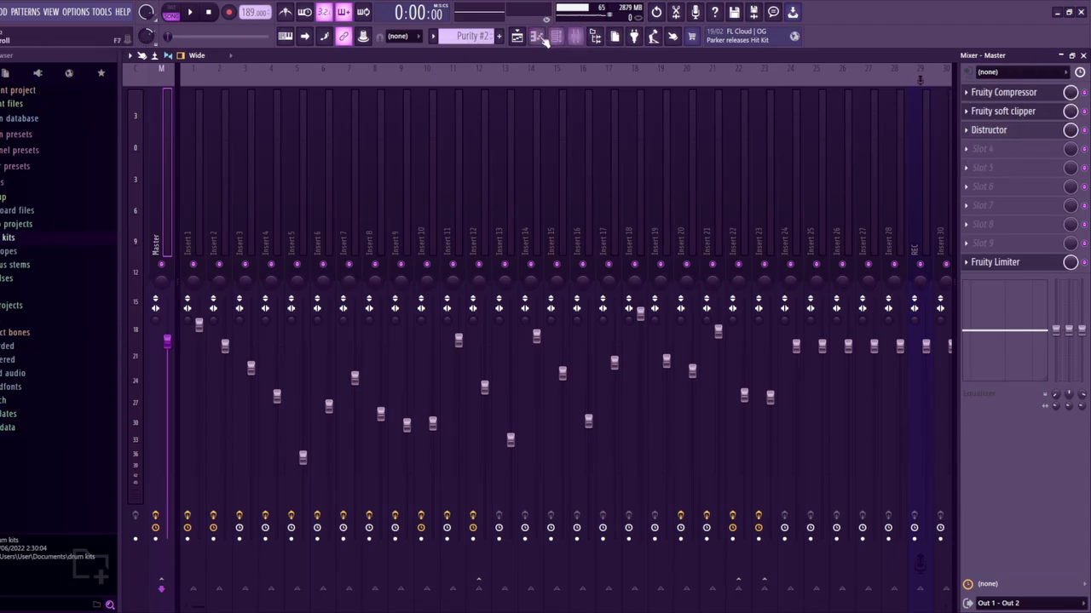
click(517, 36)
click(271, 345)
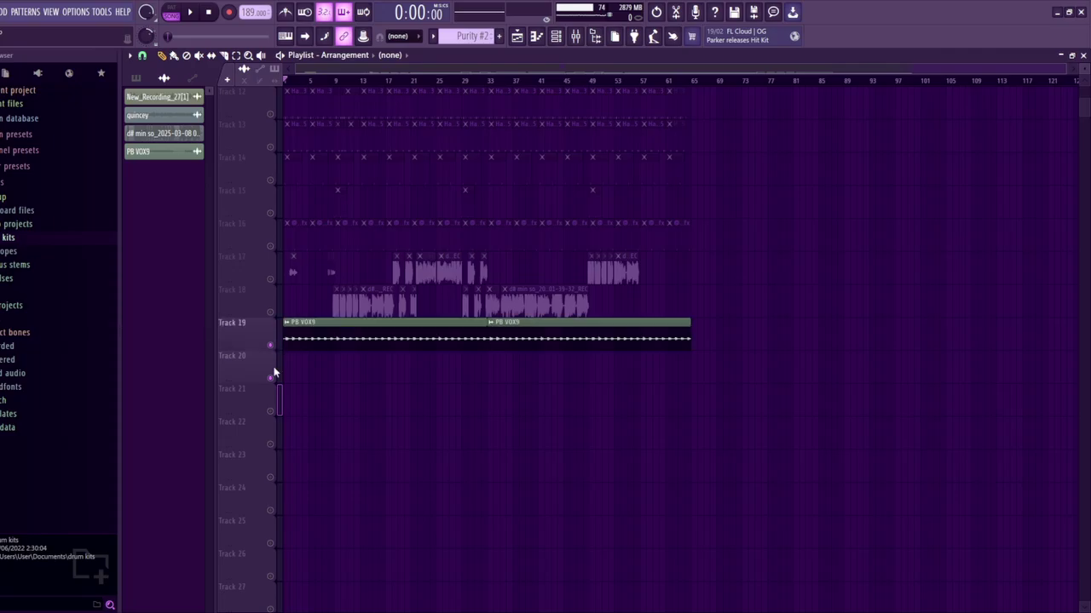
scroll(367, 423, up, 4)
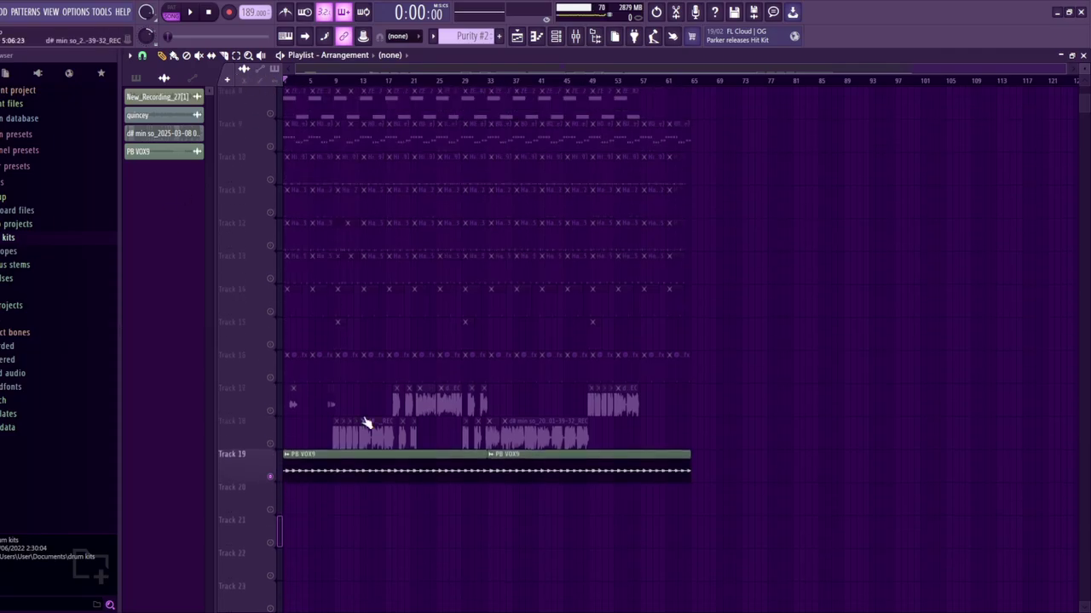
scroll(215, 420, up, 3)
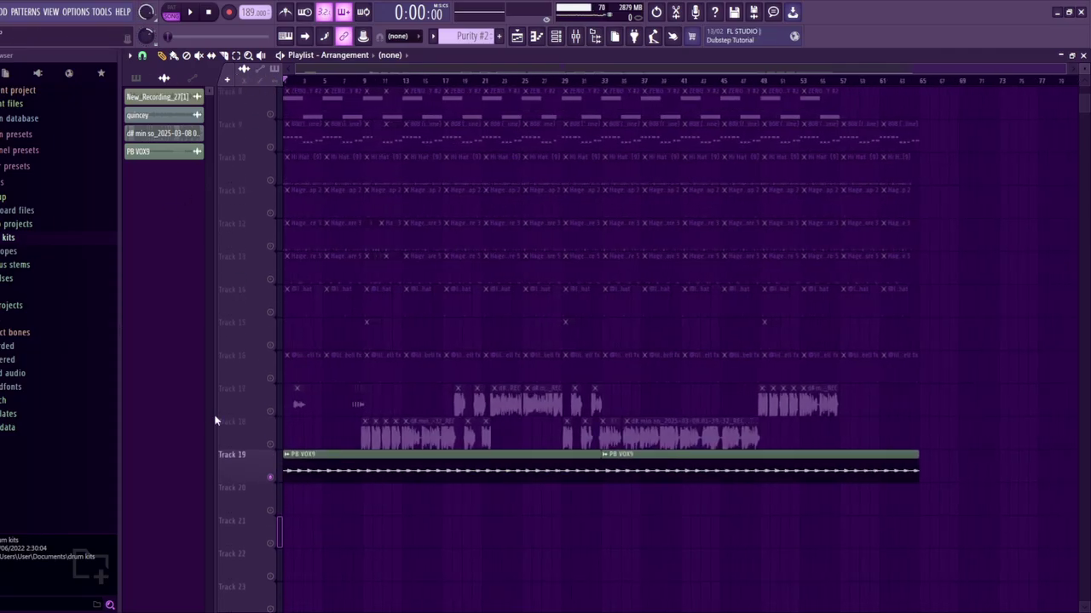
key(space)
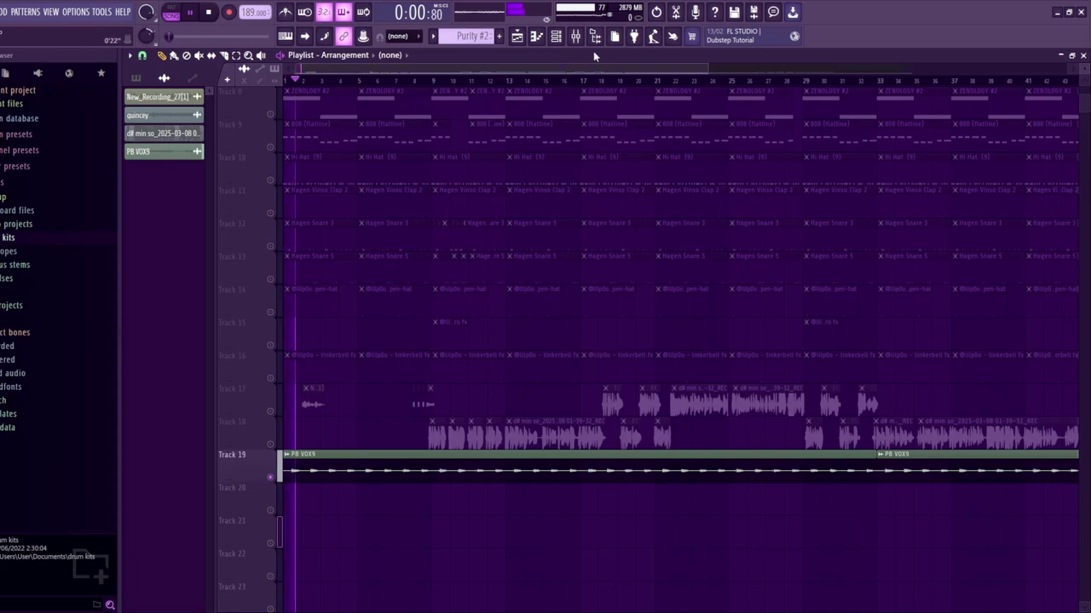
Inspect the effects chain on mixer Insert 23 and open its Fruity parametric EQ 2
click(575, 36)
click(771, 229)
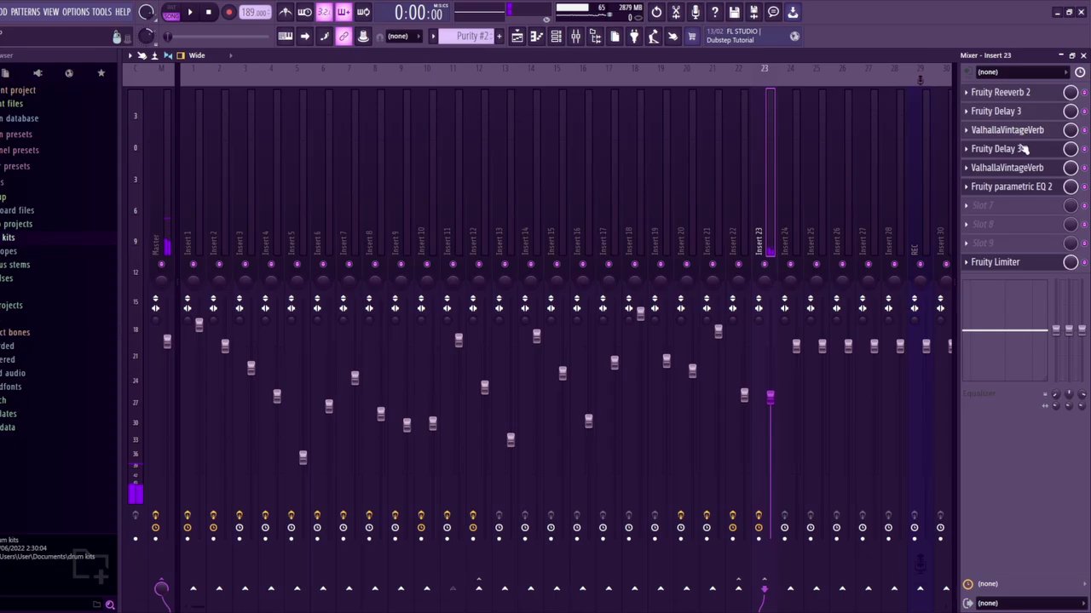
click(1014, 188)
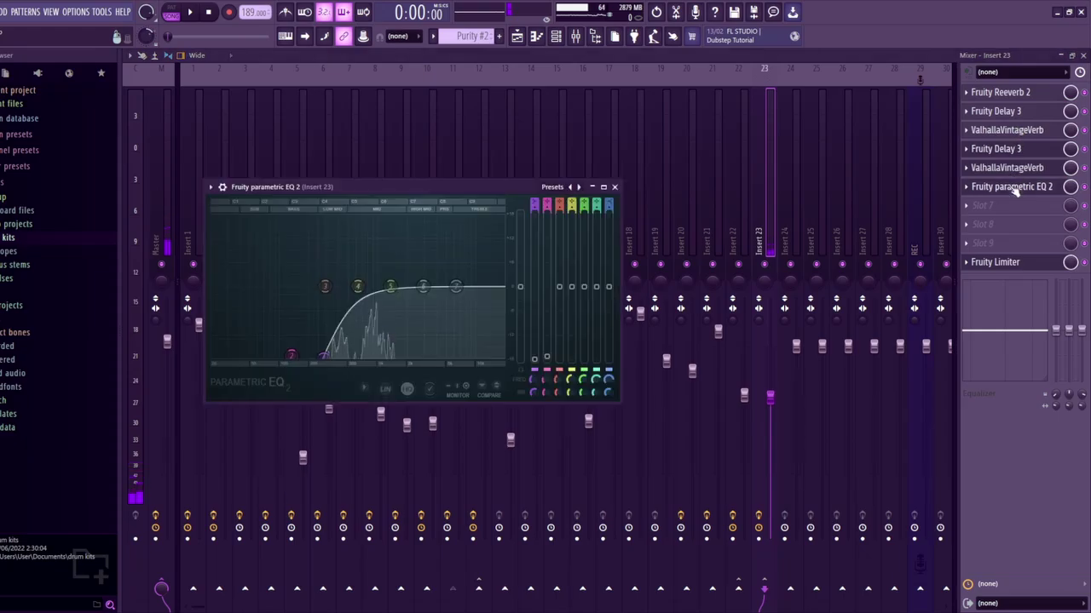
Return to the playlist and replay the soloed PB VOX9 clip from the beginning
click(516, 36)
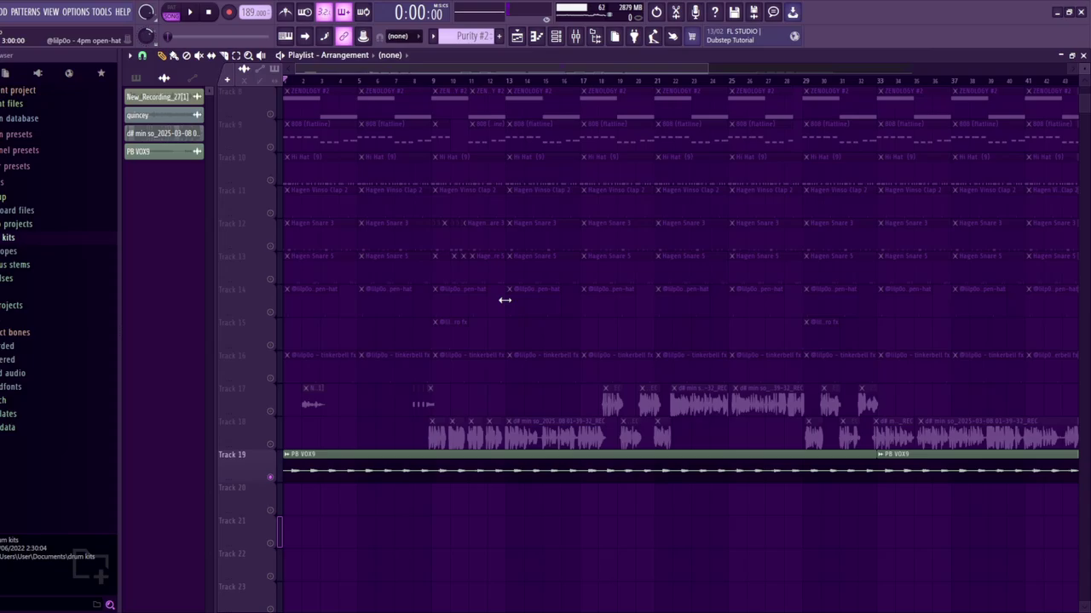
key(space)
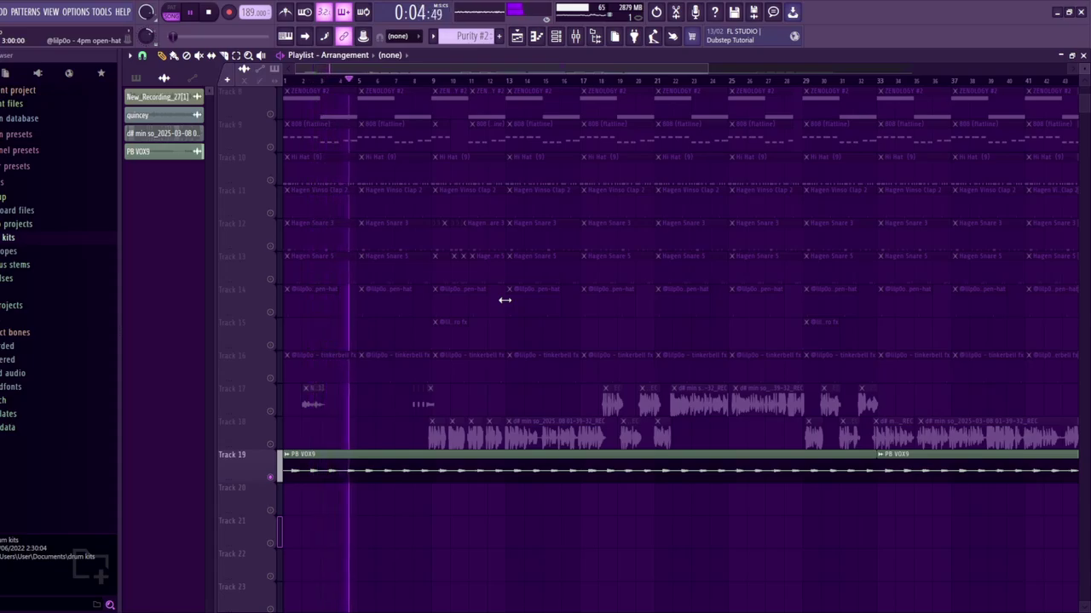
key(space)
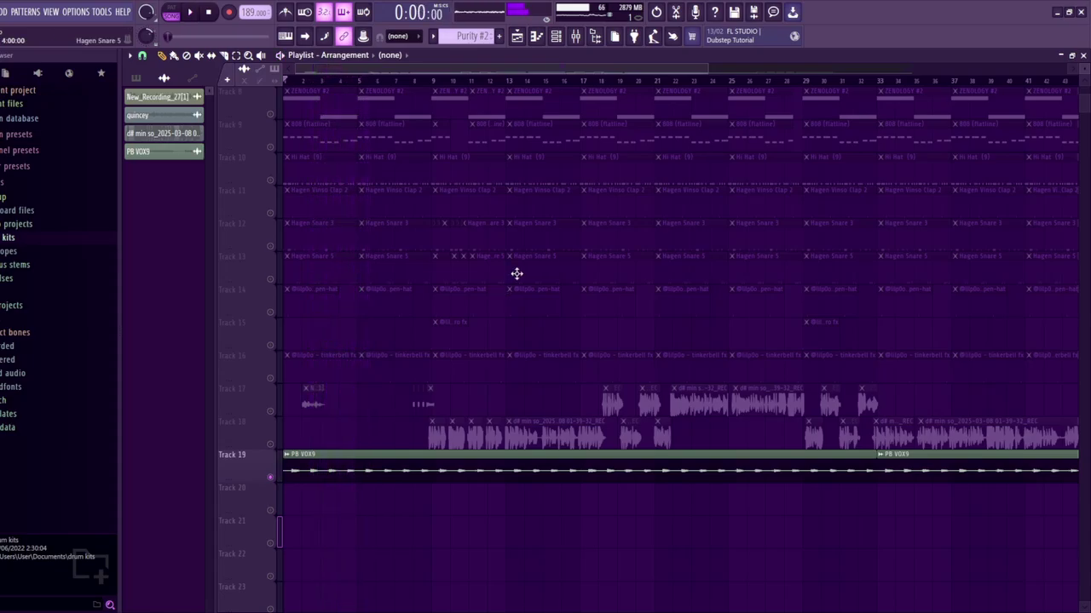
Unsolo Track 19 so all playlist tracks are active, and show the project's patterns in the picker
click(332, 451)
scroll(370, 470, up, 6)
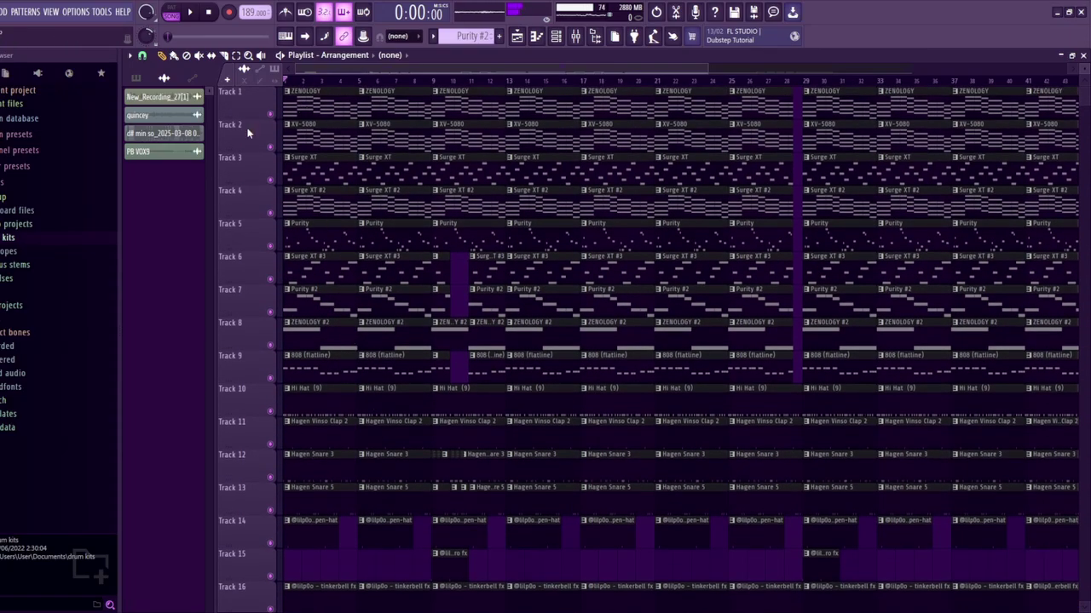
click(135, 78)
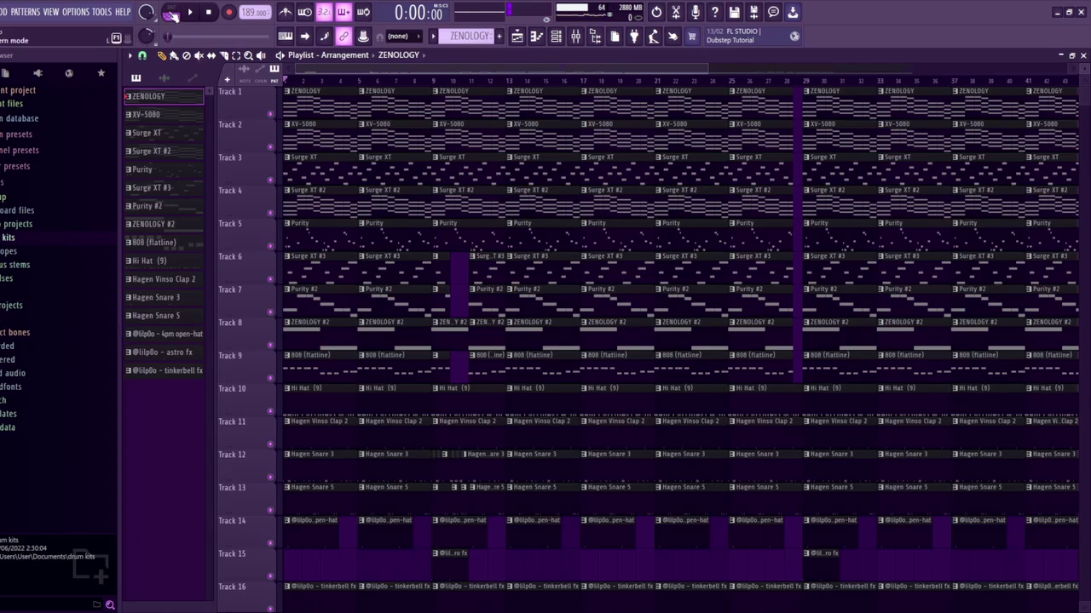
Inspect the ZENOLOGY instrument's preset, then open its notes in the piano roll and play the pattern
click(556, 36)
click(215, 142)
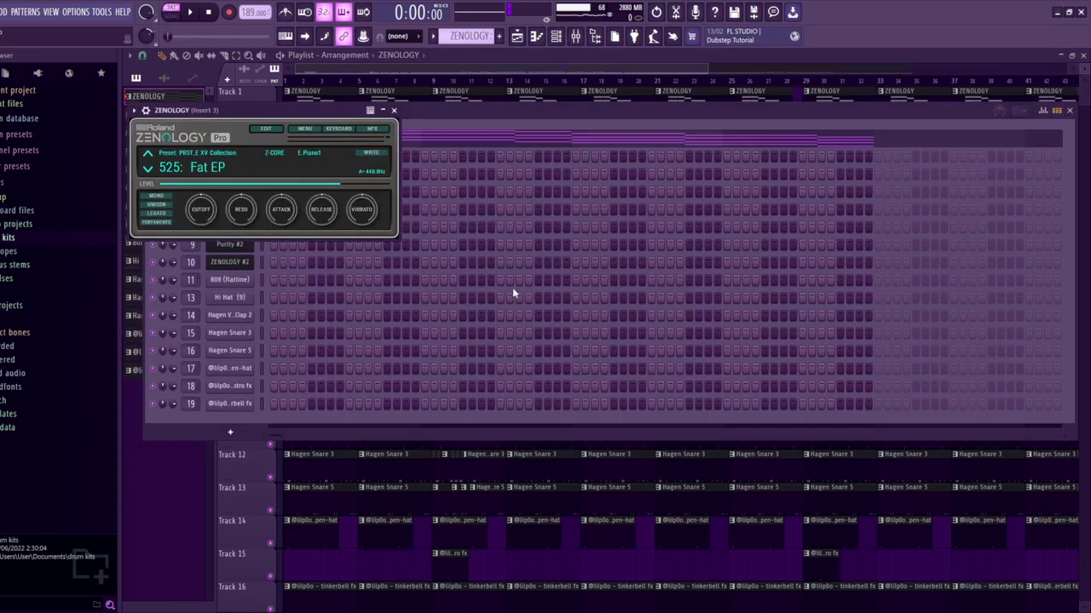
click(419, 143)
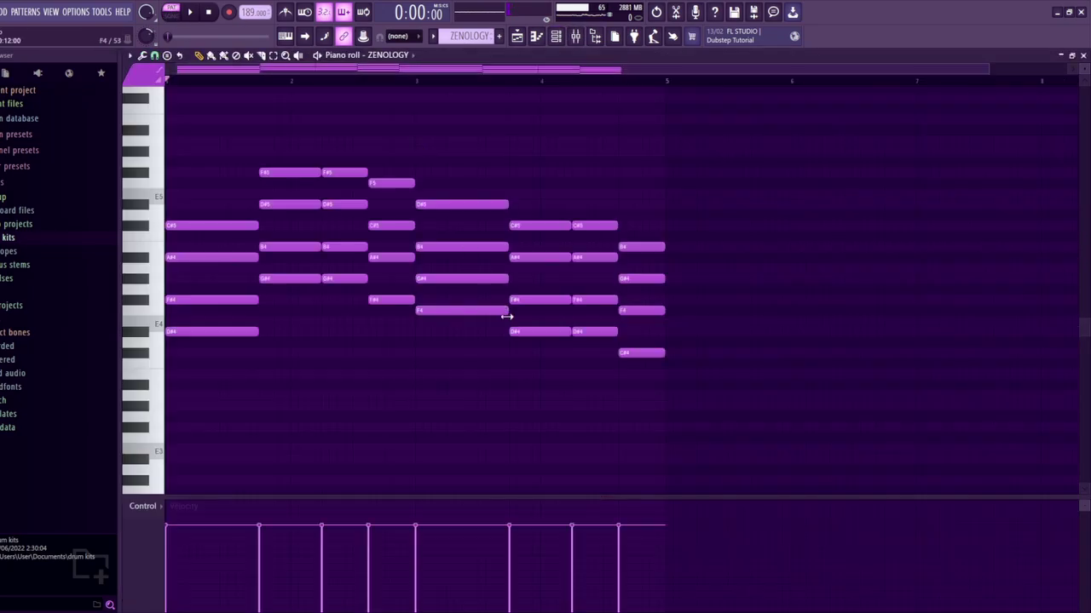
key(space)
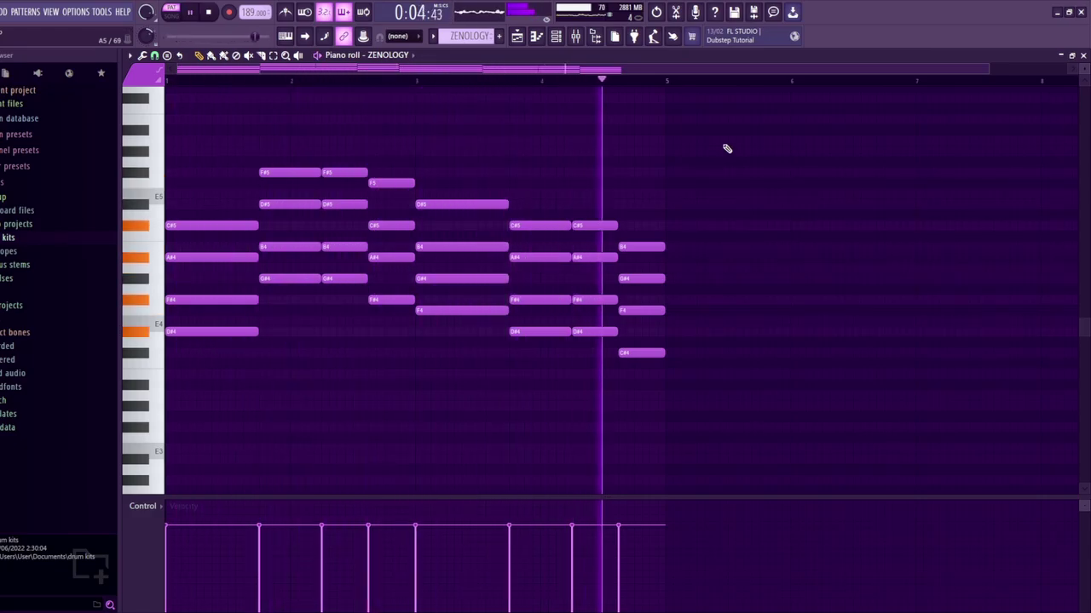
key(space)
Switch to the XV-5080 pattern, view its instrument's patch and play its chords in the piano roll
scroll(468, 36, down, 1)
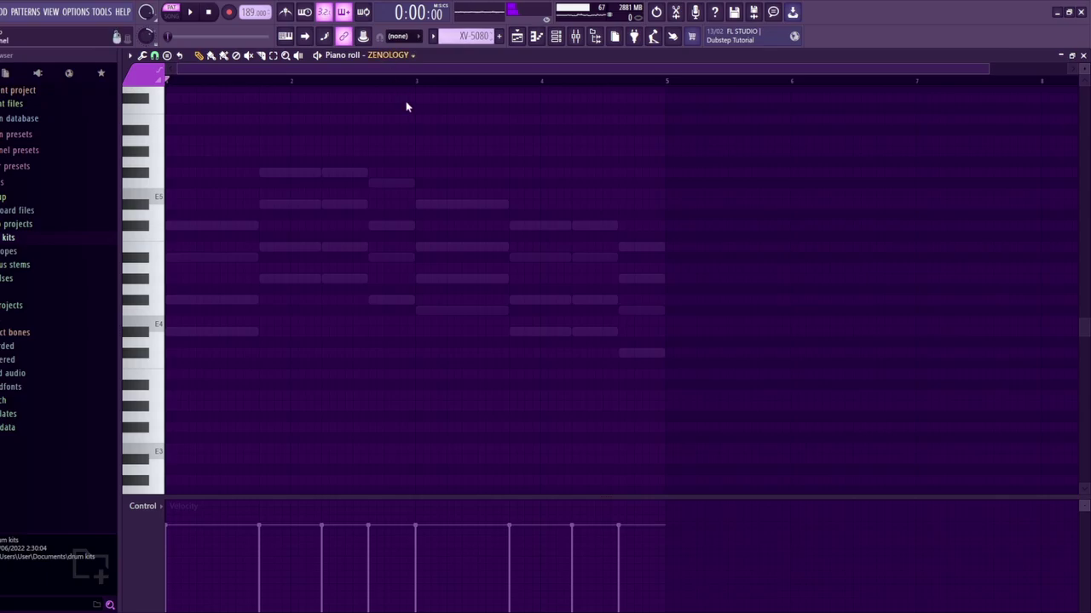
click(556, 36)
click(234, 161)
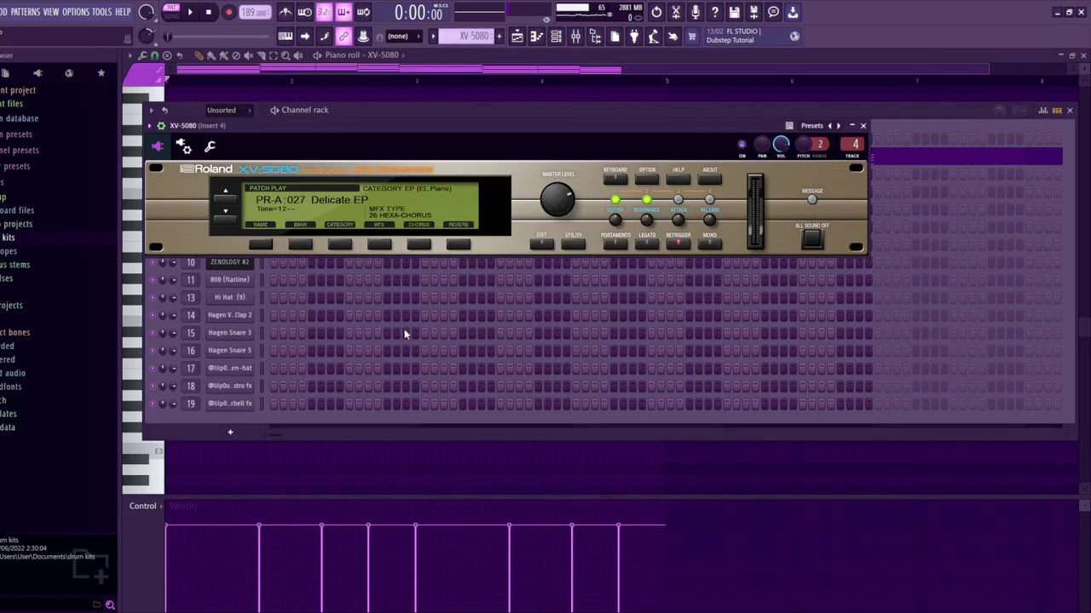
click(382, 97)
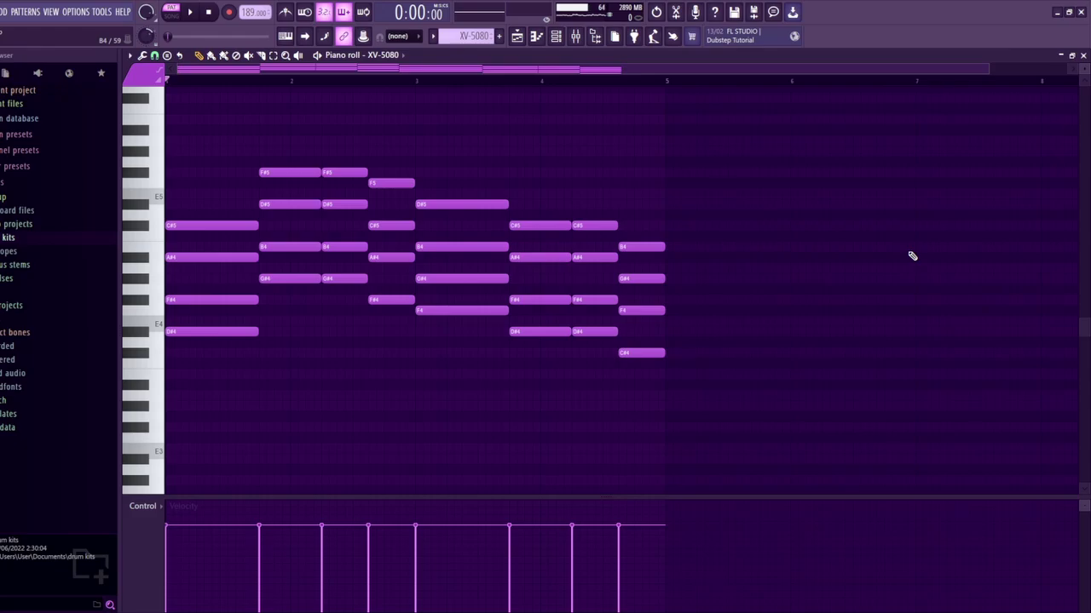
key(space)
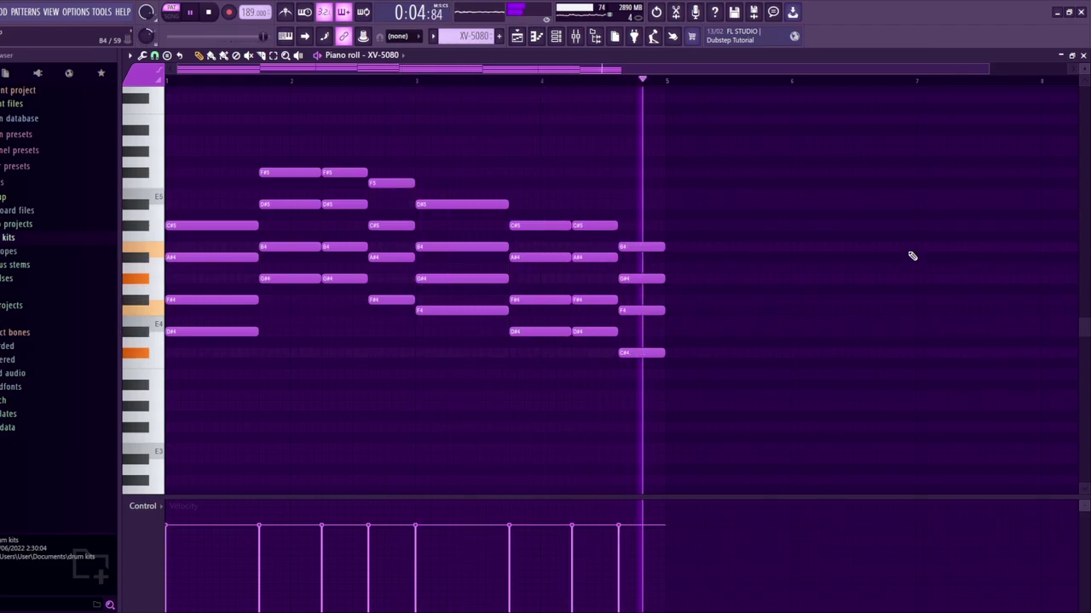
key(space)
Play the Surge XT pattern in the piano roll and inspect the patch loaded in its instrument
key(Down)
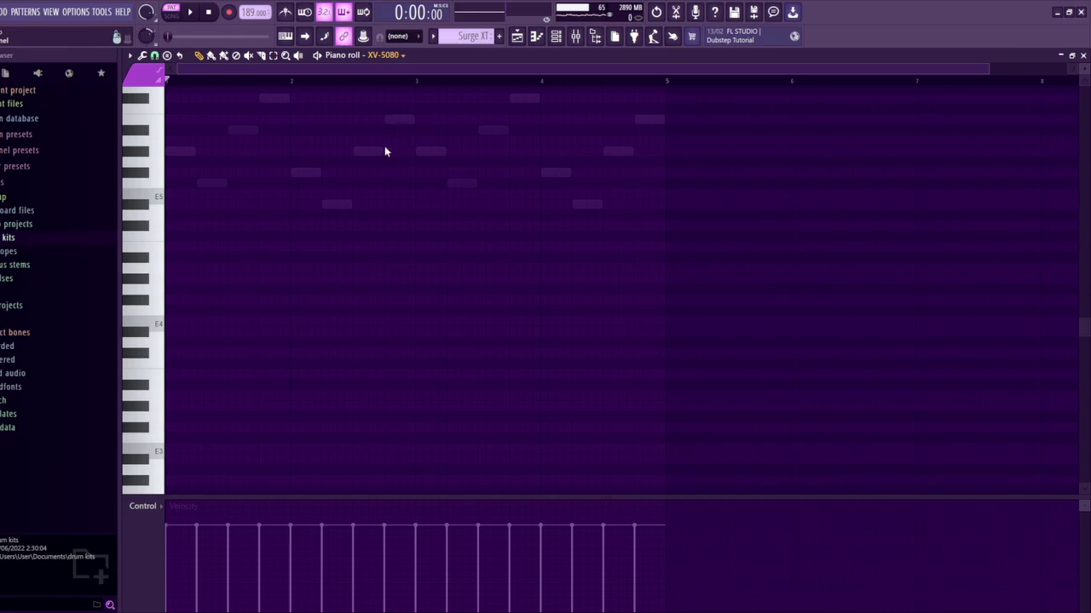
key(Down)
key(space)
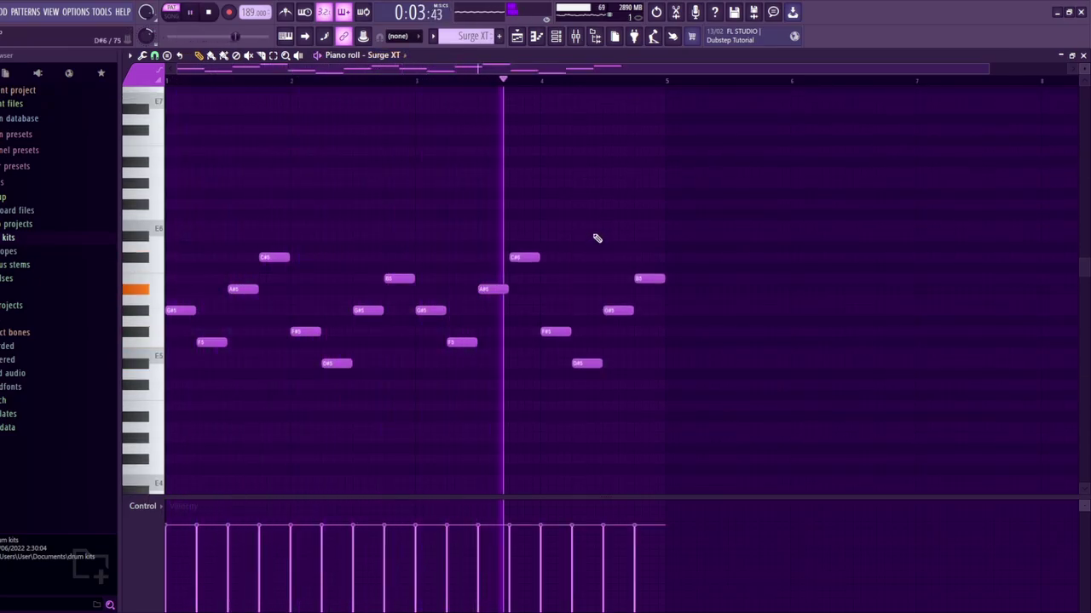
key(space)
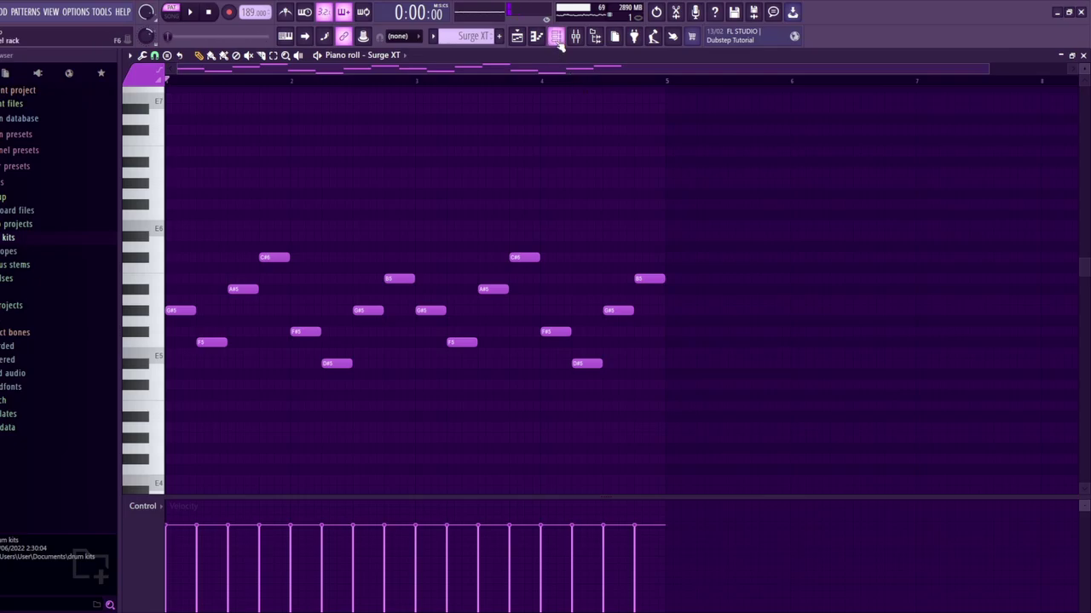
click(556, 37)
click(228, 176)
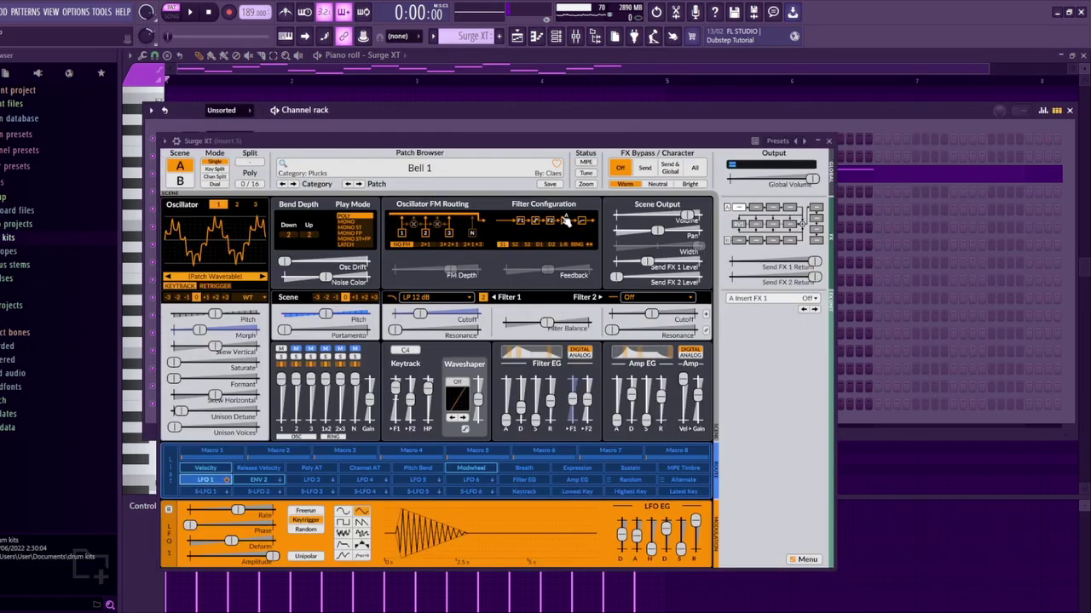
click(397, 101)
Play the Surge XT #2 pattern's chords and inspect the patch loaded in its instrument
scroll(469, 36, down, 1)
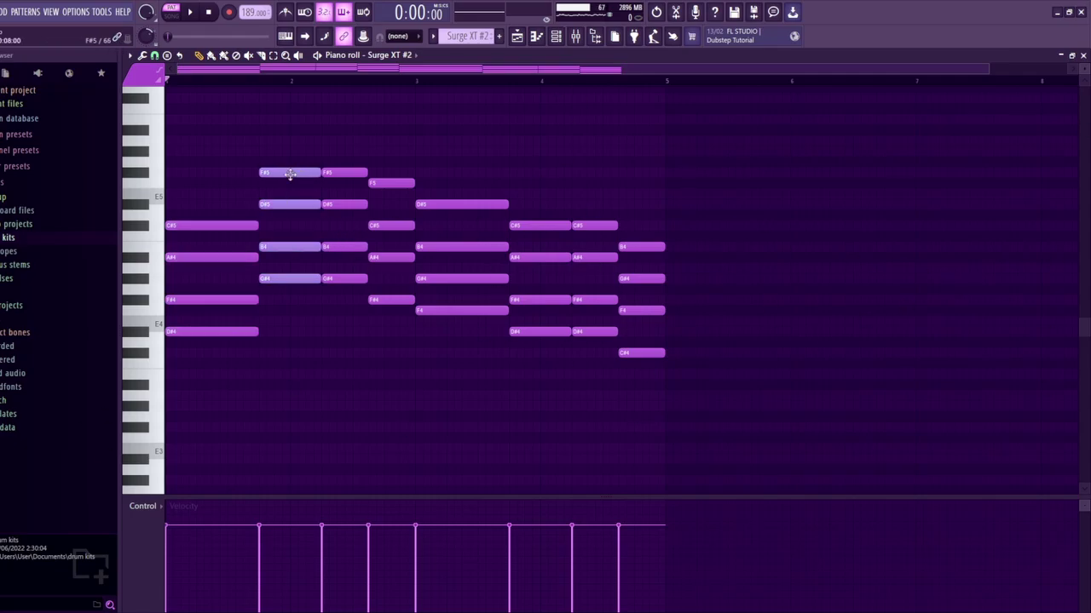
key(space)
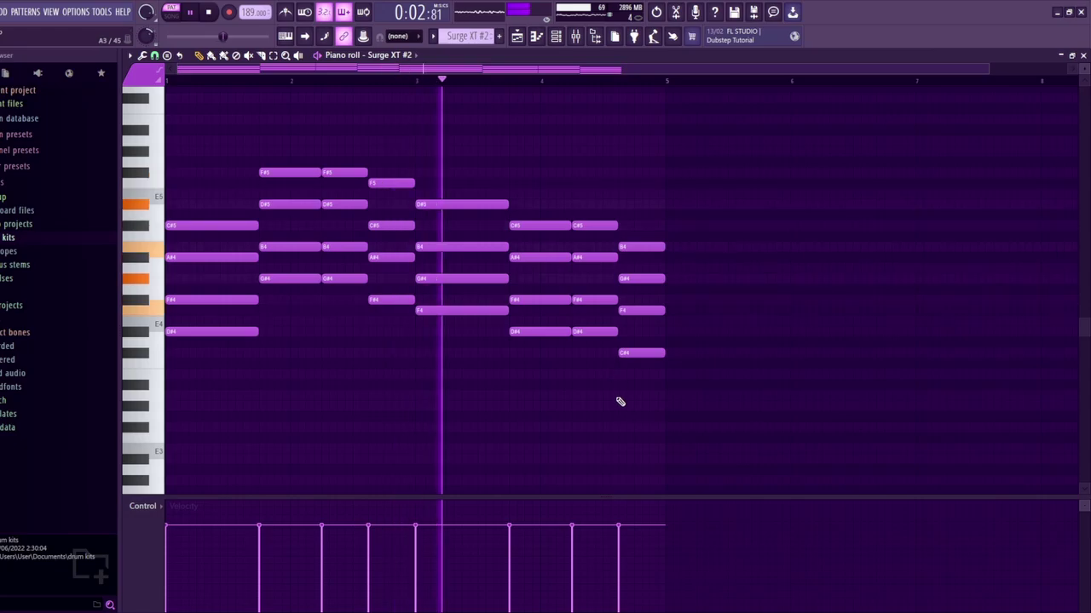
click(556, 36)
key(space)
click(218, 193)
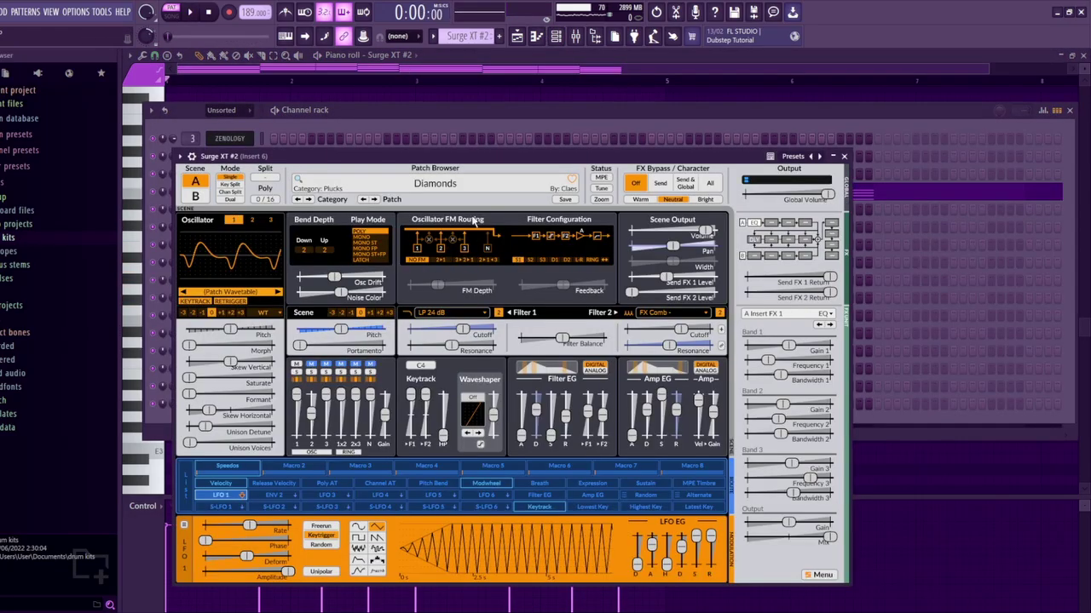
click(371, 99)
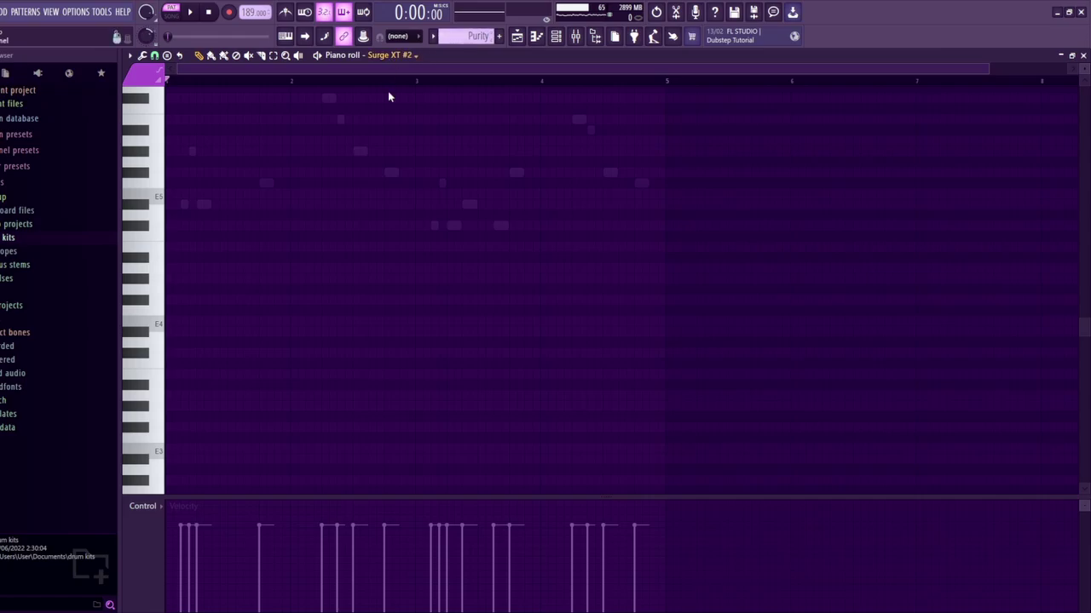
View the Purity channel's instrument and play the Purity pattern's melody in the piano roll
click(555, 38)
click(241, 201)
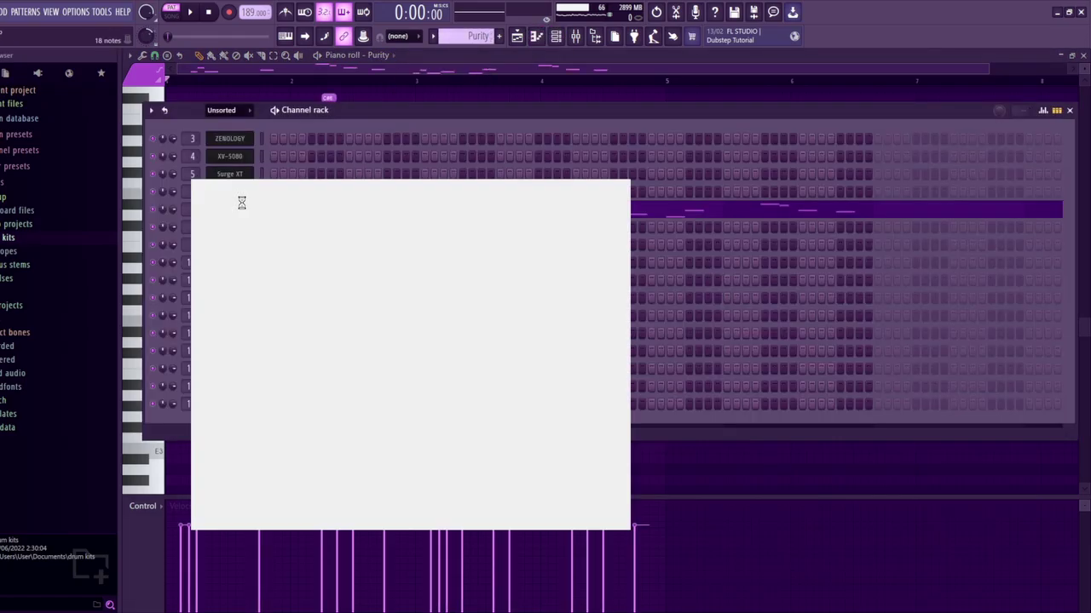
click(750, 474)
key(space)
scroll(750, 469, up, 4)
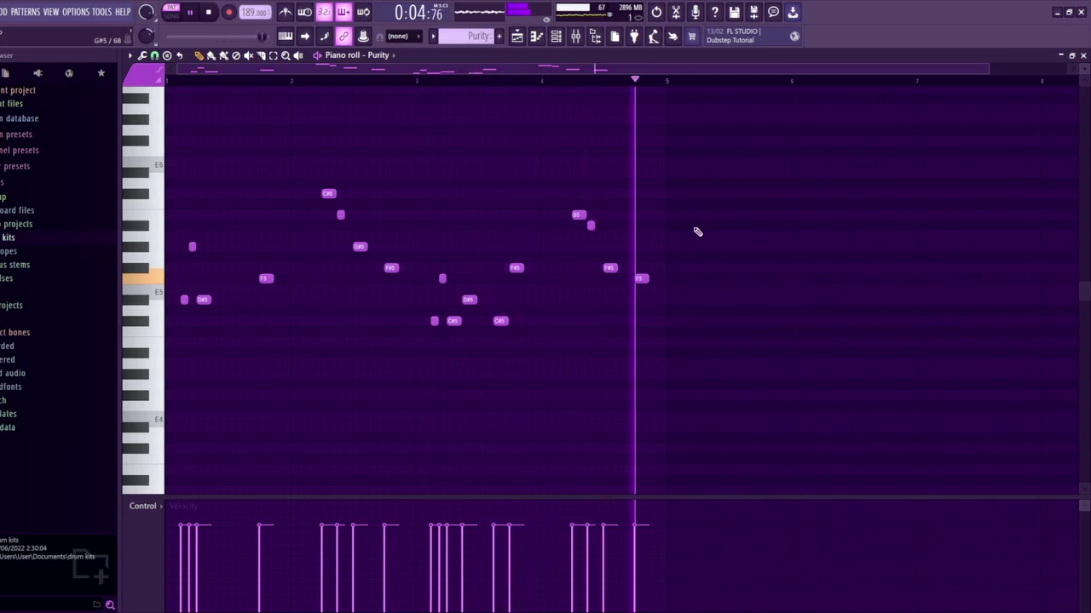
key(space)
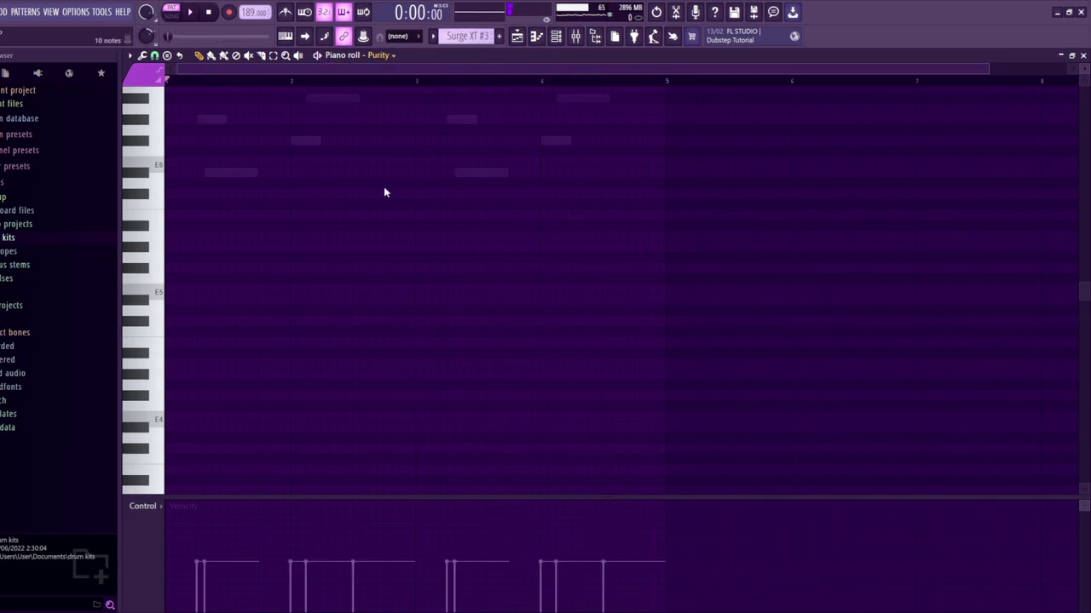
Inspect the mixer effects chains from Insert 1 through the next five inserts, then return to the piano roll
key(F9)
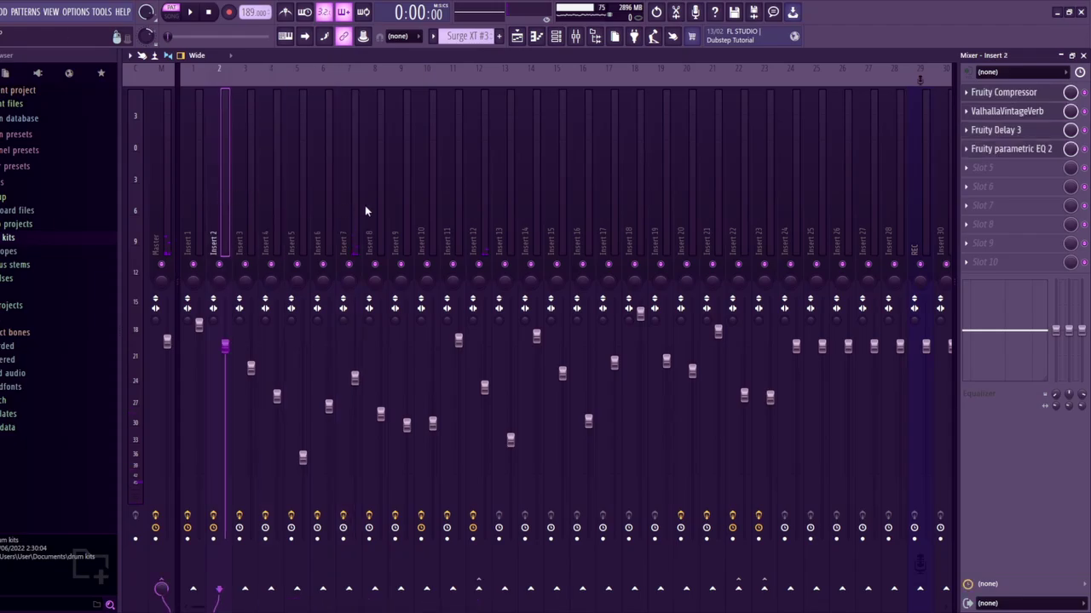
click(199, 207)
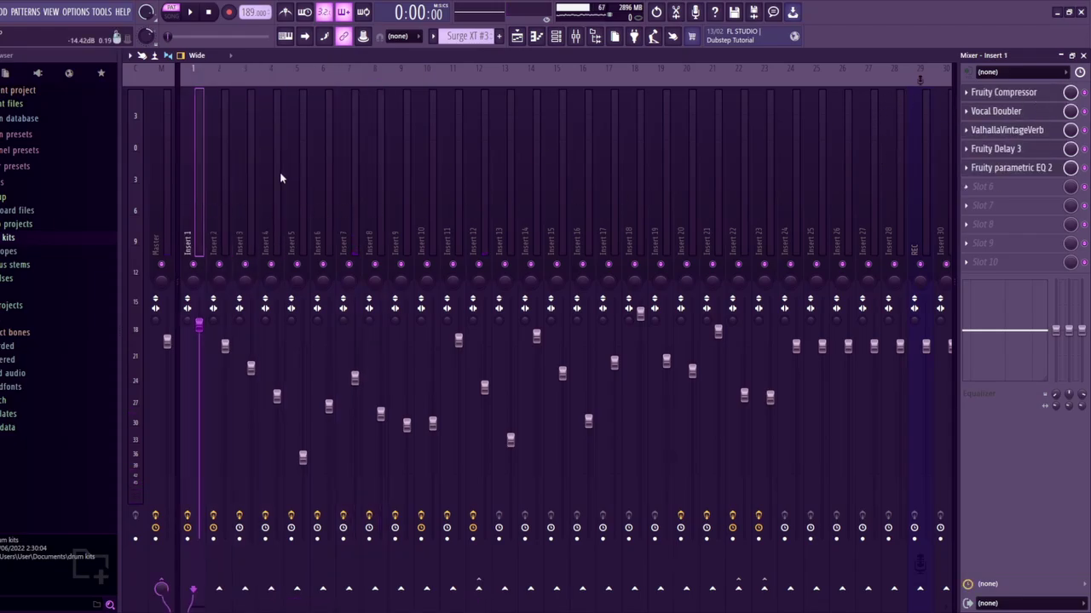
key(Right)
key(Right)
key(Right)
key(Right)
key(Right)
key(F9)
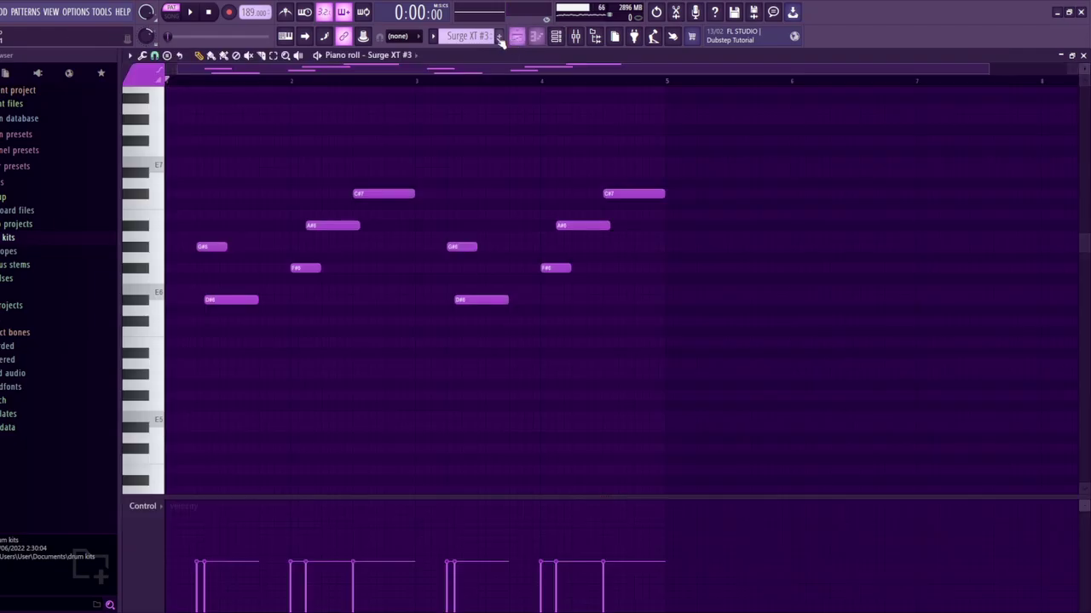
Inspect the patch in the Surge XT #3 instrument and play its pattern in the piano roll
click(556, 35)
click(231, 230)
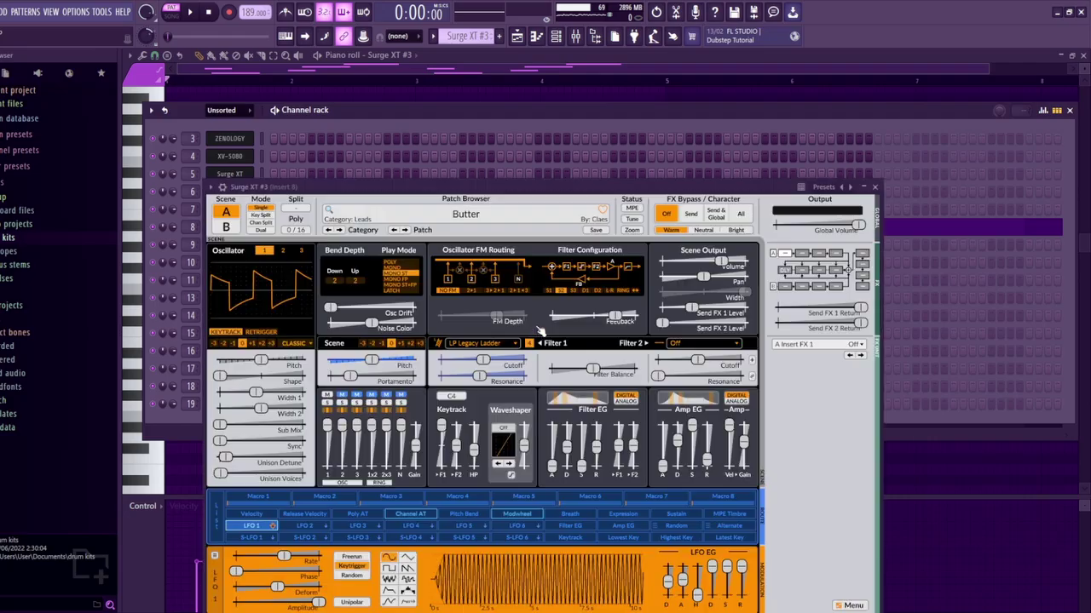
key(F7)
key(space)
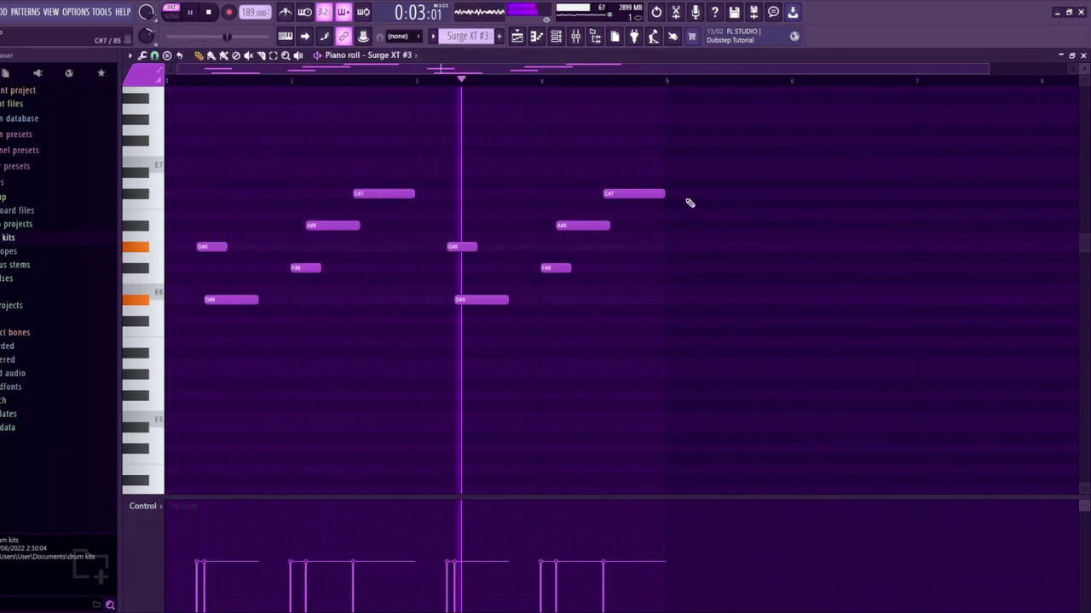
key(space)
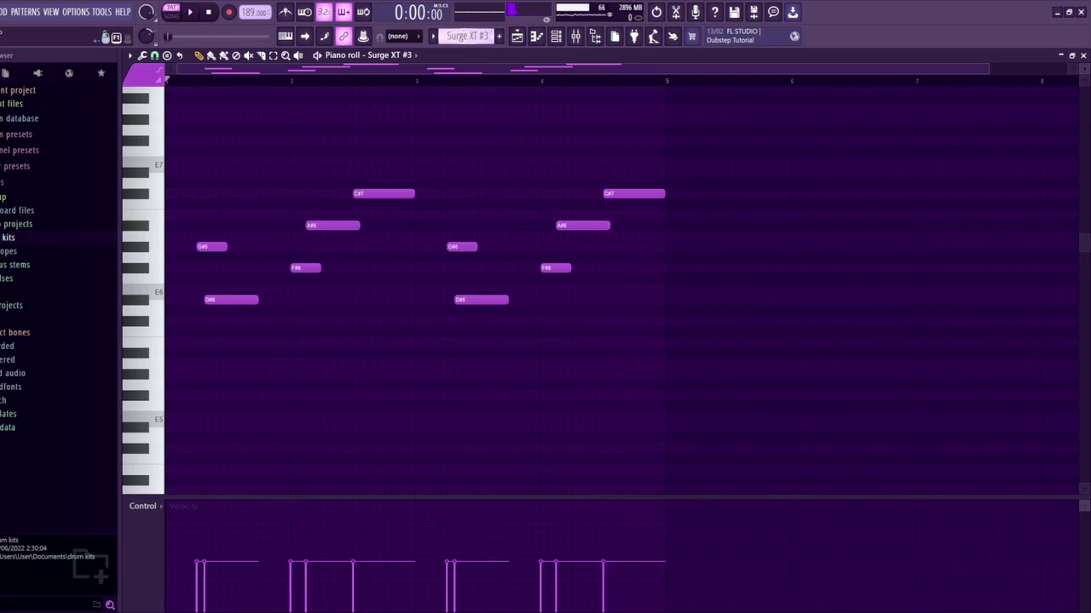
Select the Purity #2 pattern and view its instrument's preset before returning to the notes
click(433, 36)
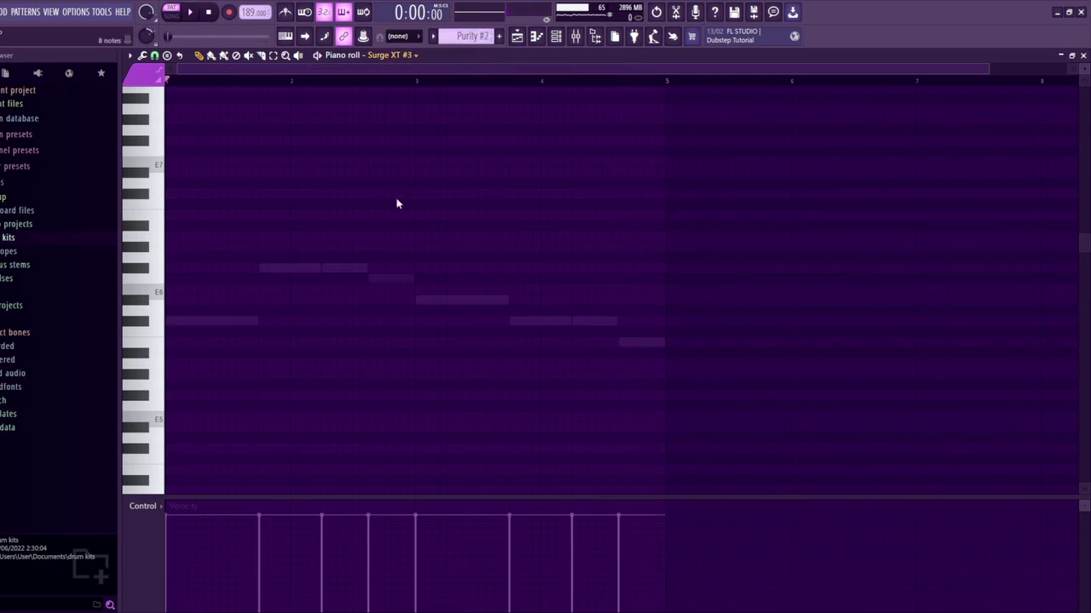
key(F6)
click(224, 244)
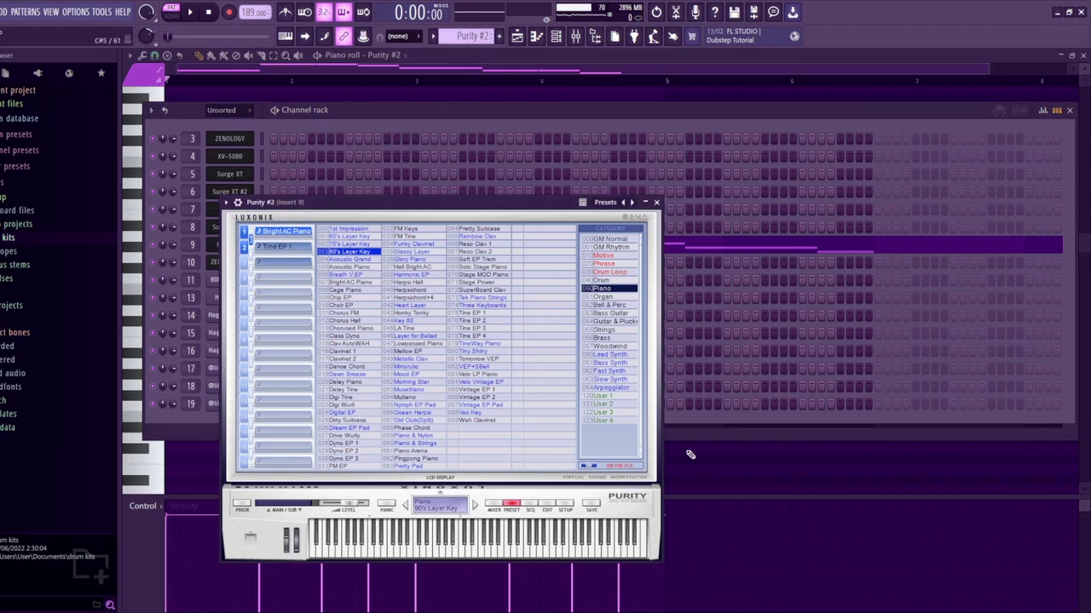
key(F7)
Play the Purity #2 pattern in the piano roll and check the effects chain on mixer Insert 9
scroll(837, 360, down, 1)
key(space)
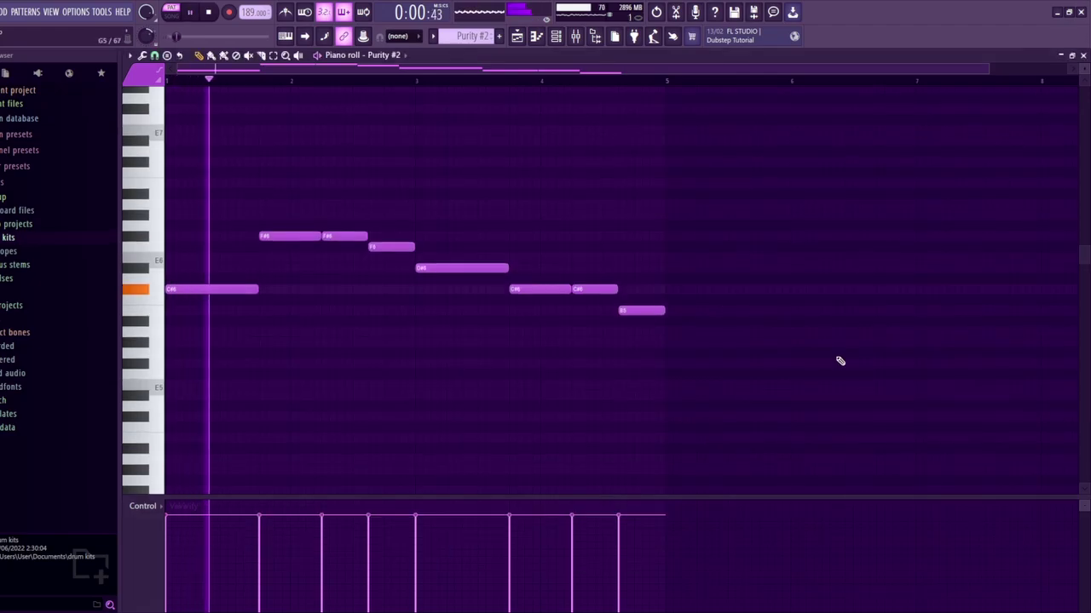
key(space)
key(space)
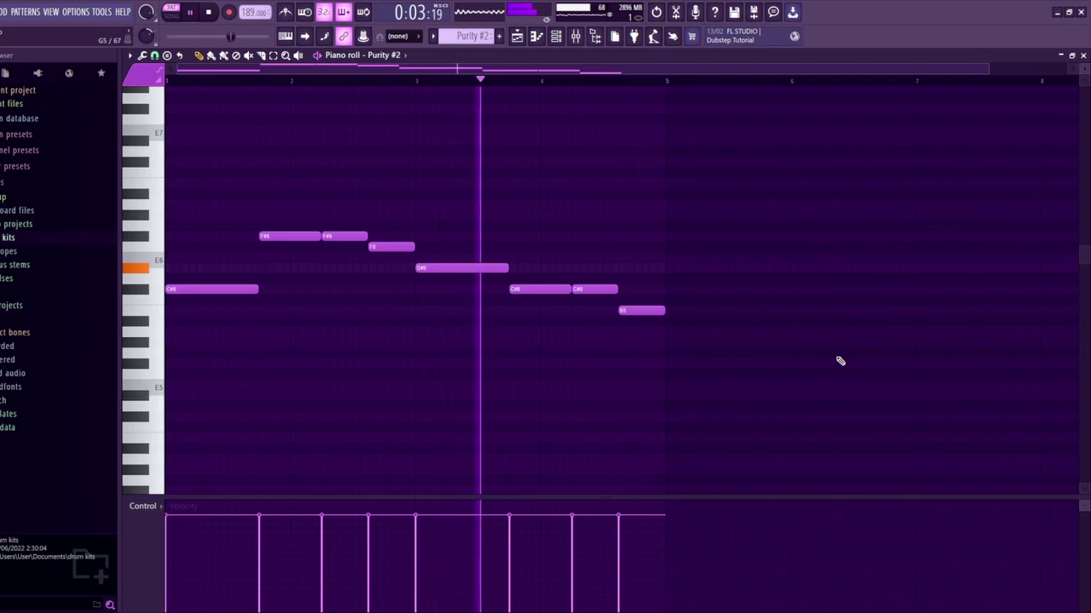
key(space)
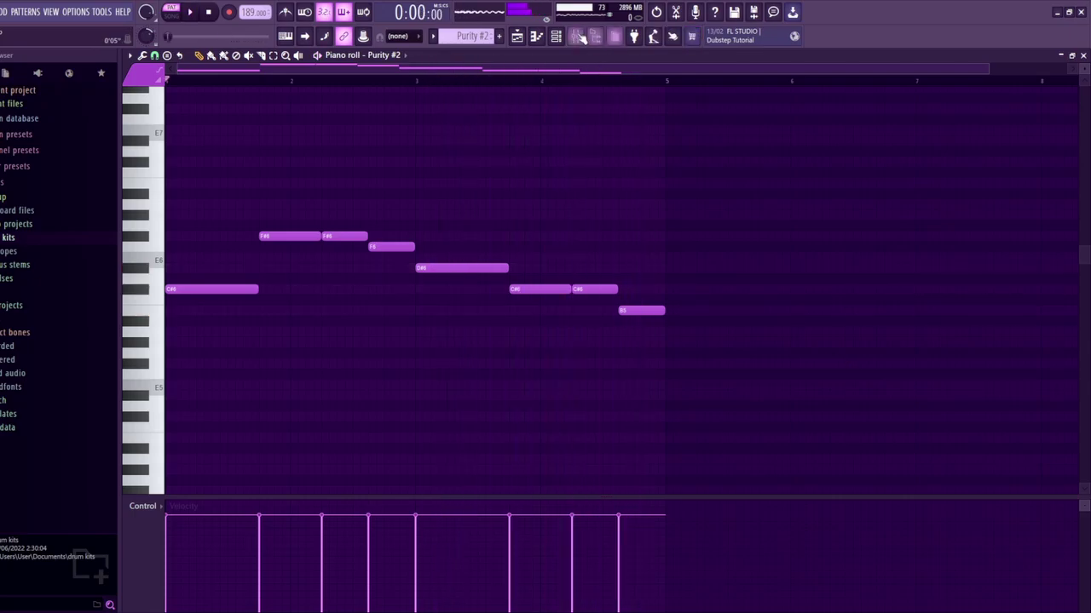
click(578, 37)
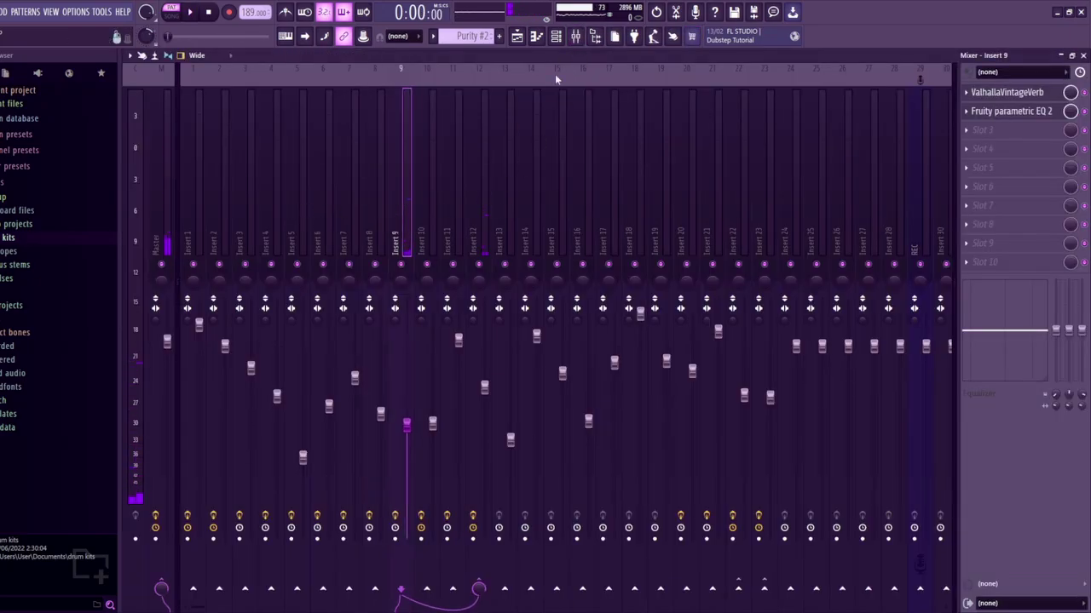
click(537, 37)
Switch to the ZENOLOGY #2 pattern, show its notes in the piano roll and view its instrument
scroll(465, 38, down, 1)
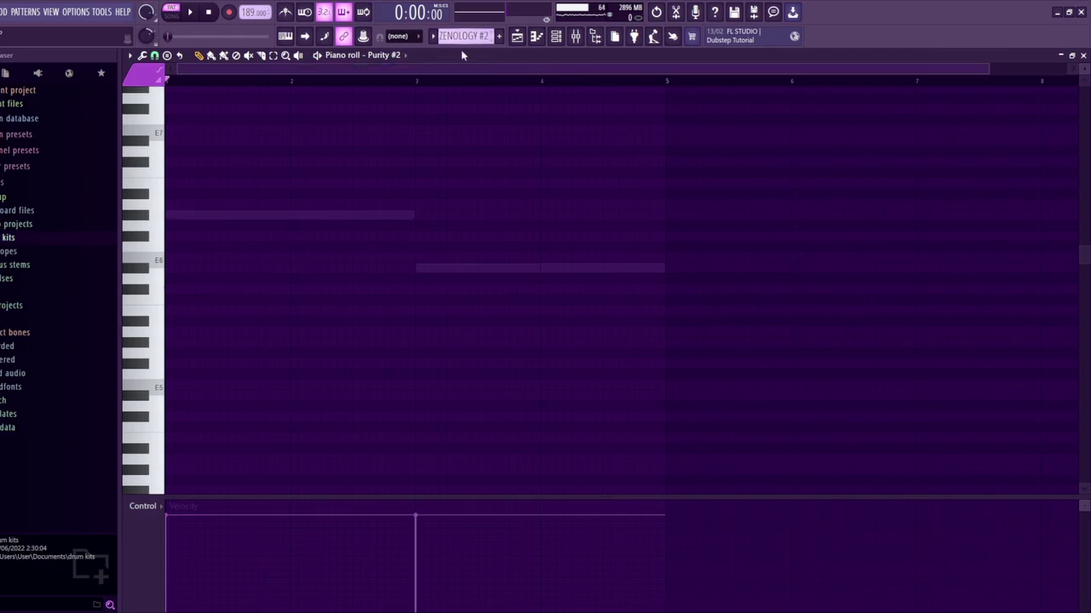
double_click(395, 213)
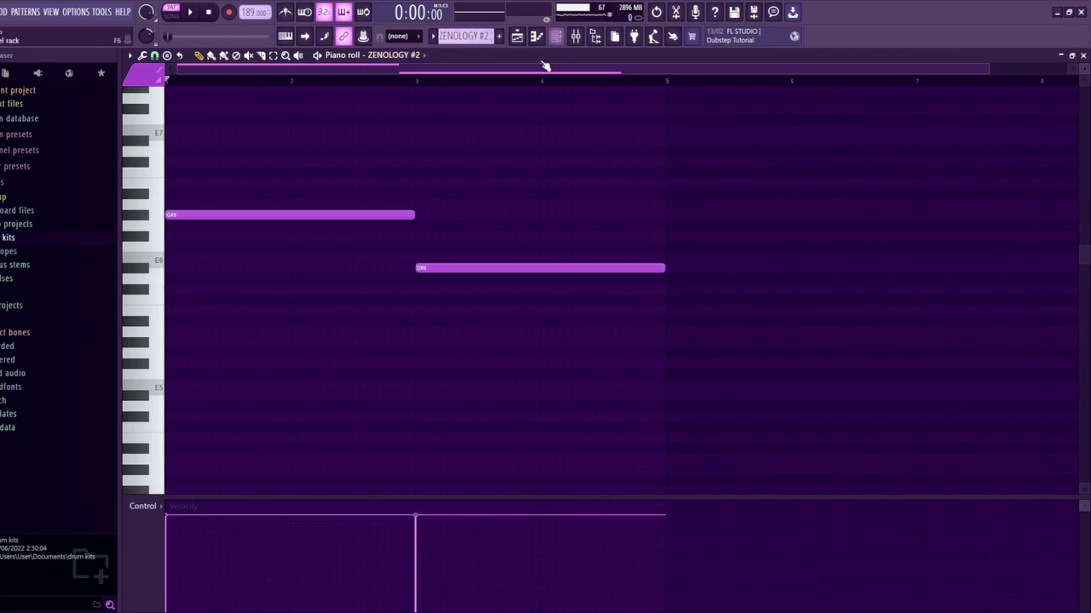
click(555, 36)
click(243, 264)
key(F6)
Play the ZENOLOGY #2 pattern, inspect the effects on mixer Insert 10 and return to the playlist
key(space)
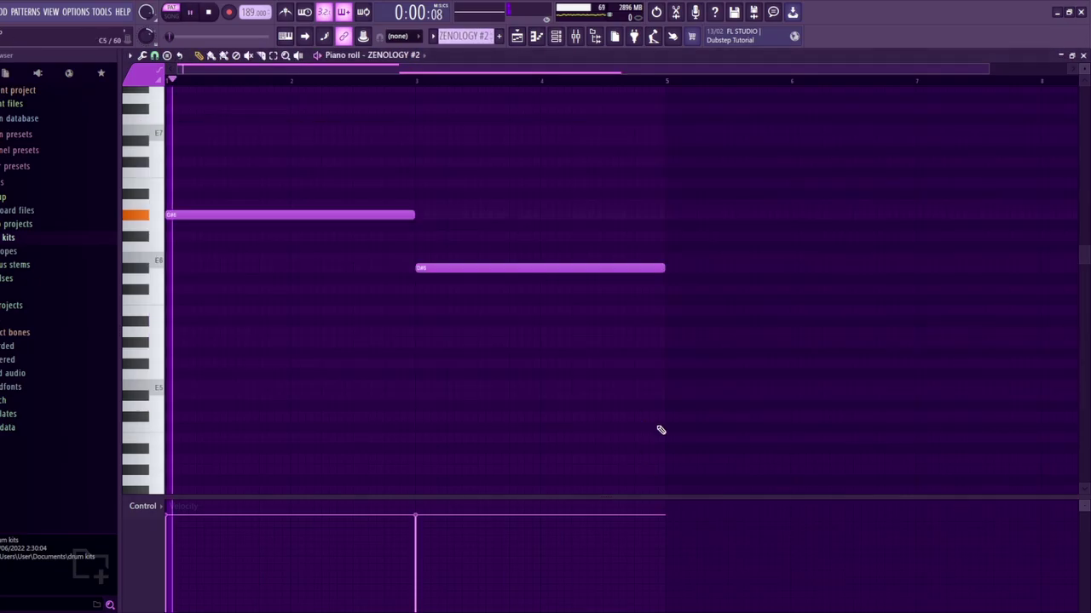
click(577, 36)
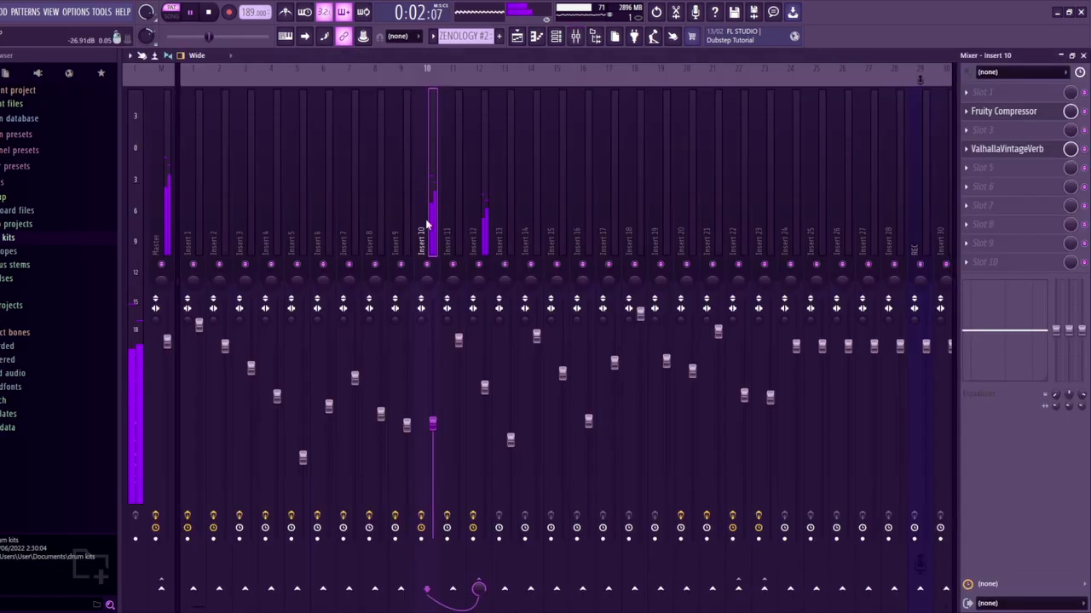
click(516, 36)
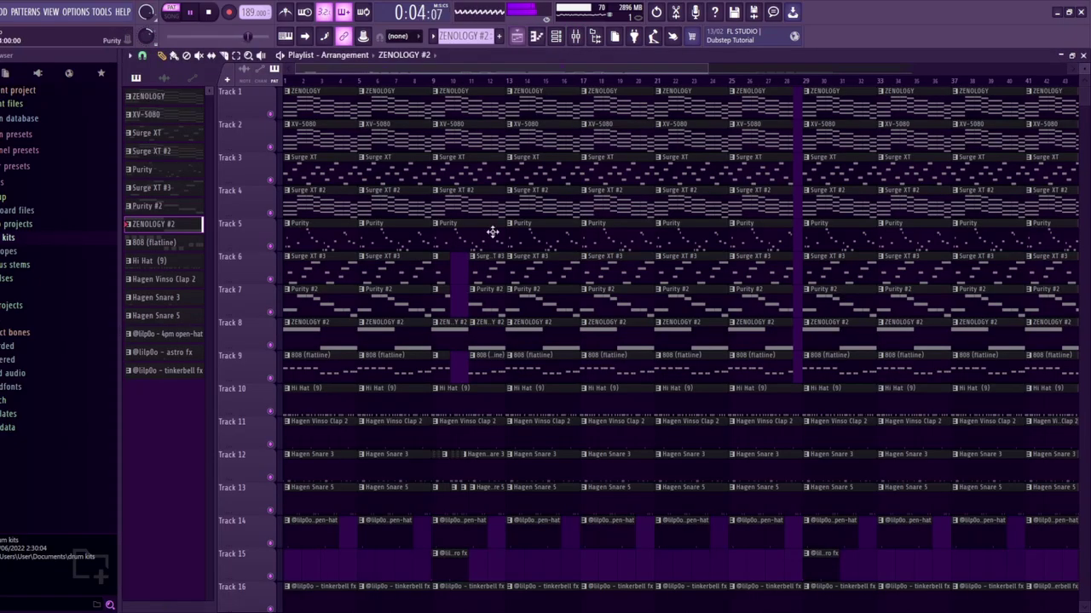
Solo Track 1 in the playlist and unmute Tracks 2 to 8 to isolate the melody layers
right_click(270, 114)
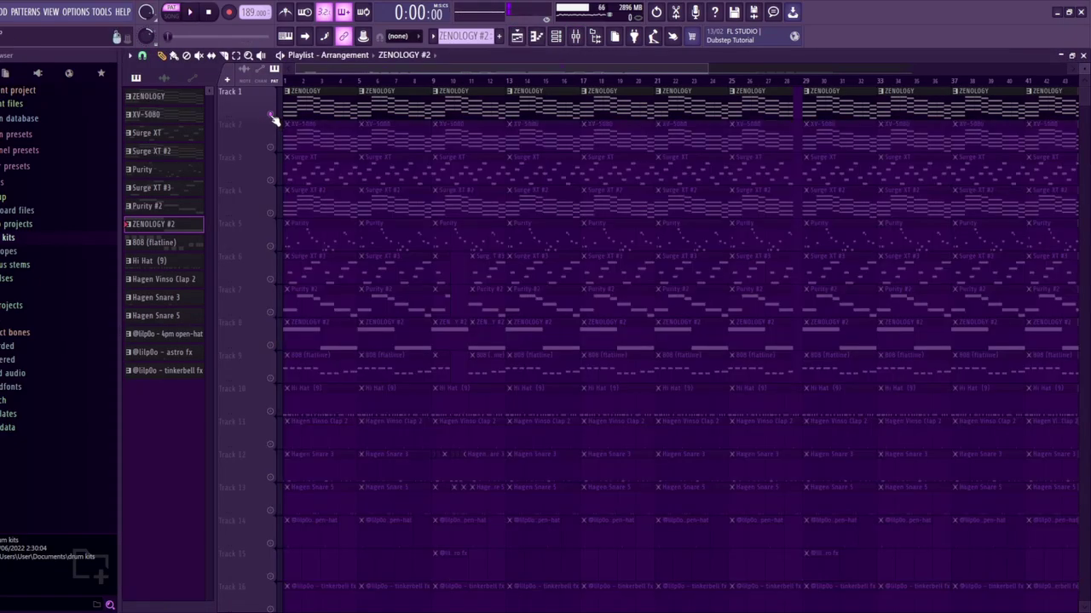
click(270, 147)
click(270, 180)
click(270, 213)
click(270, 246)
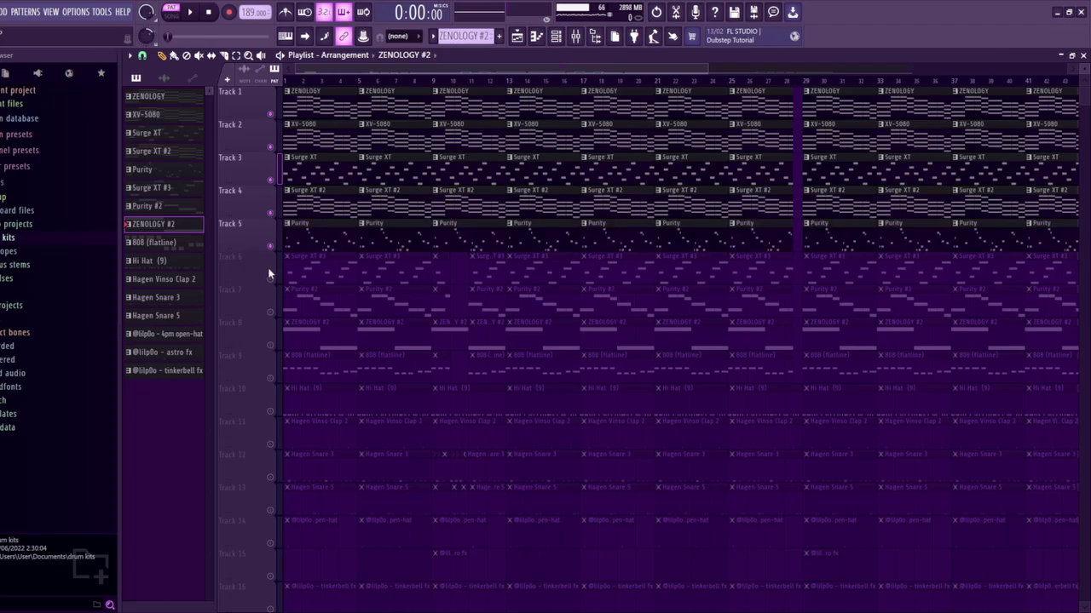
click(270, 280)
click(270, 313)
click(270, 345)
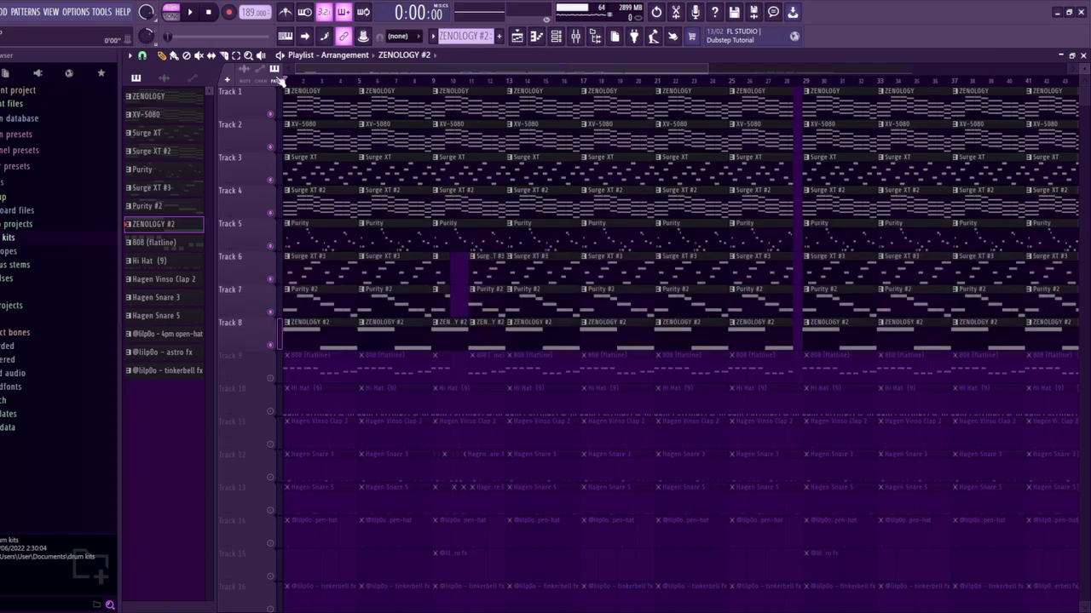
Play the isolated melody tracks in the playlist from the start and stop playback
key(space)
scroll(520, 445, down, 3)
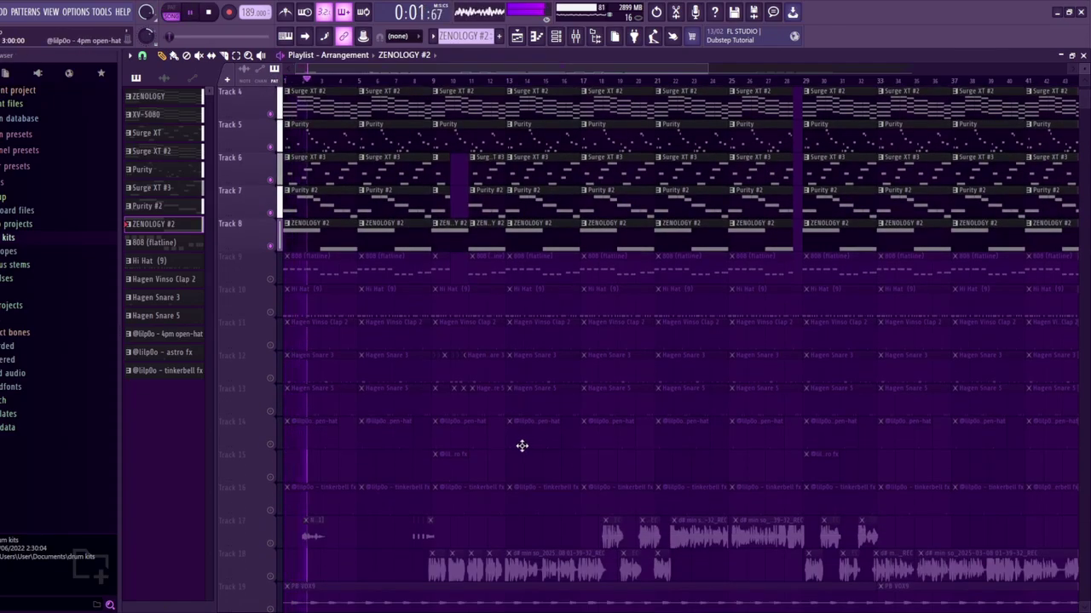
scroll(524, 455, up, 3)
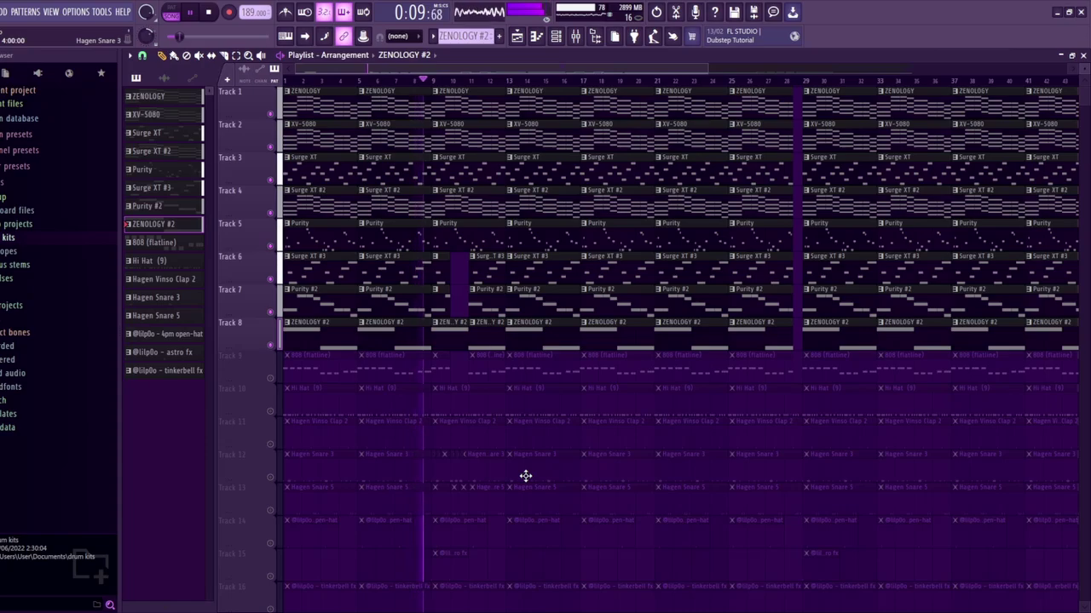
key(space)
Isolate the 808, drum and effect patterns on Tracks 9 to 16 and play them from bar 9
right_click(271, 377)
drag(270, 410, 273, 514)
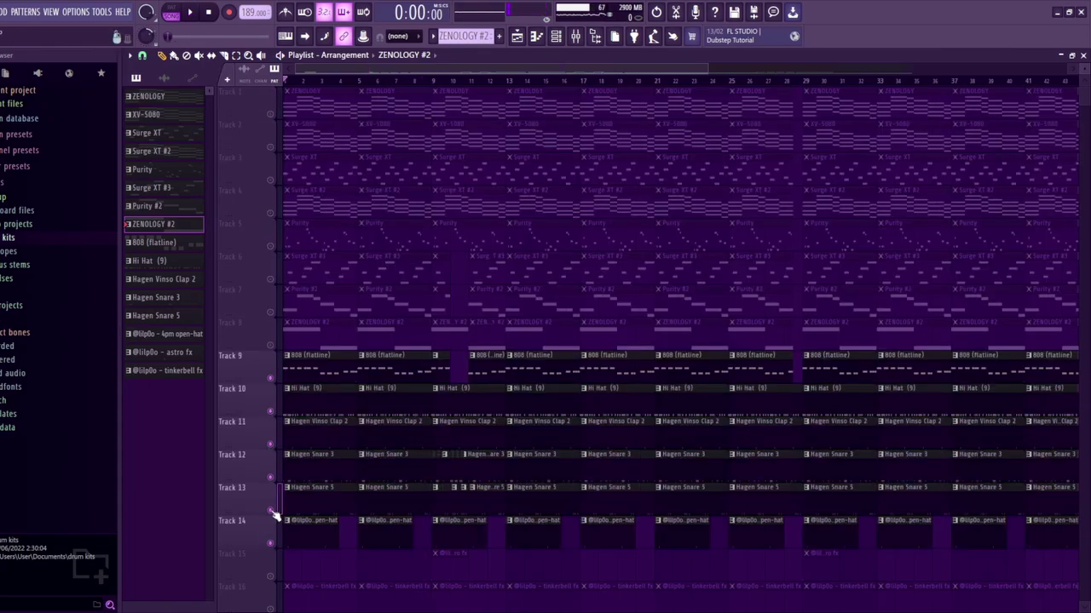
scroll(311, 477, down, 5)
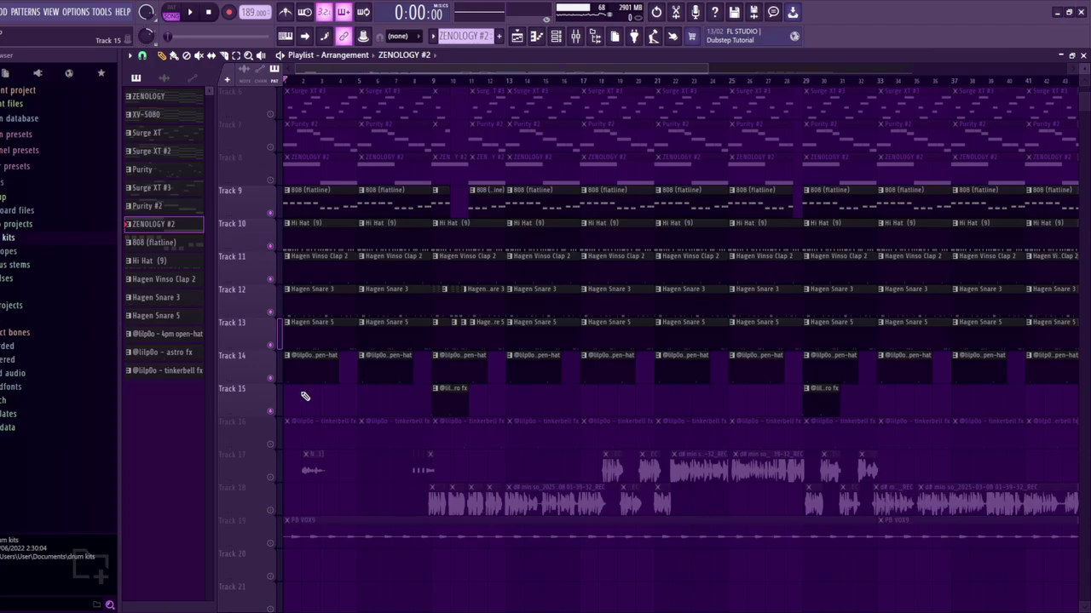
click(271, 444)
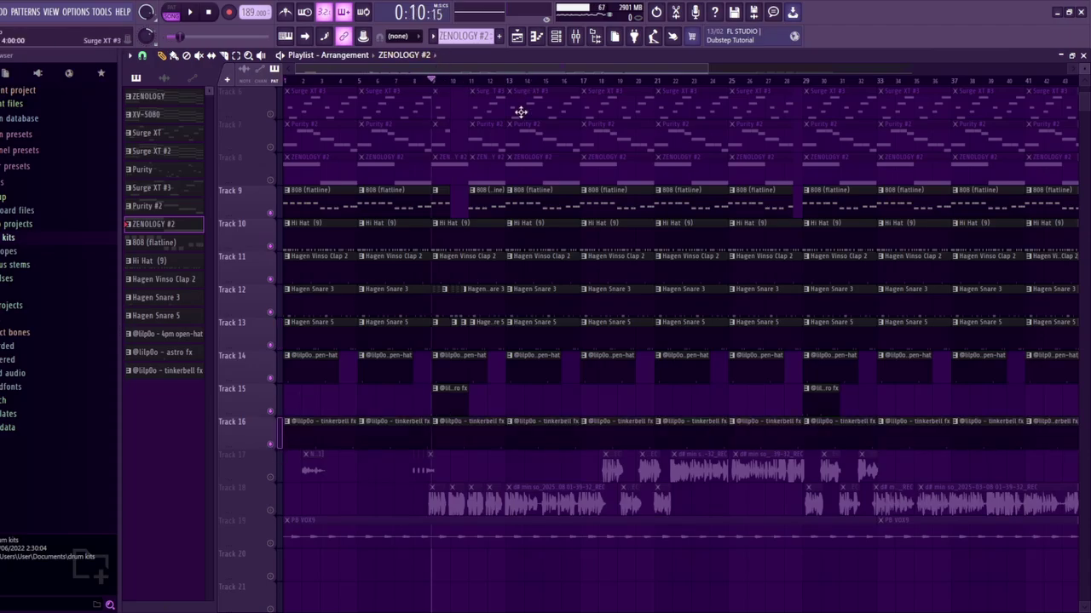
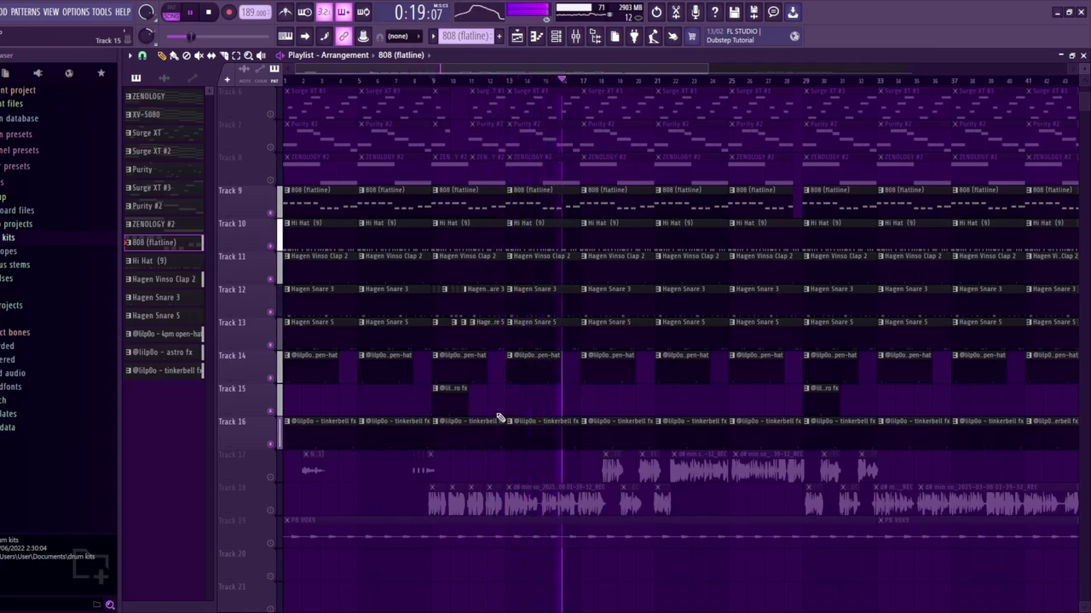
key(space)
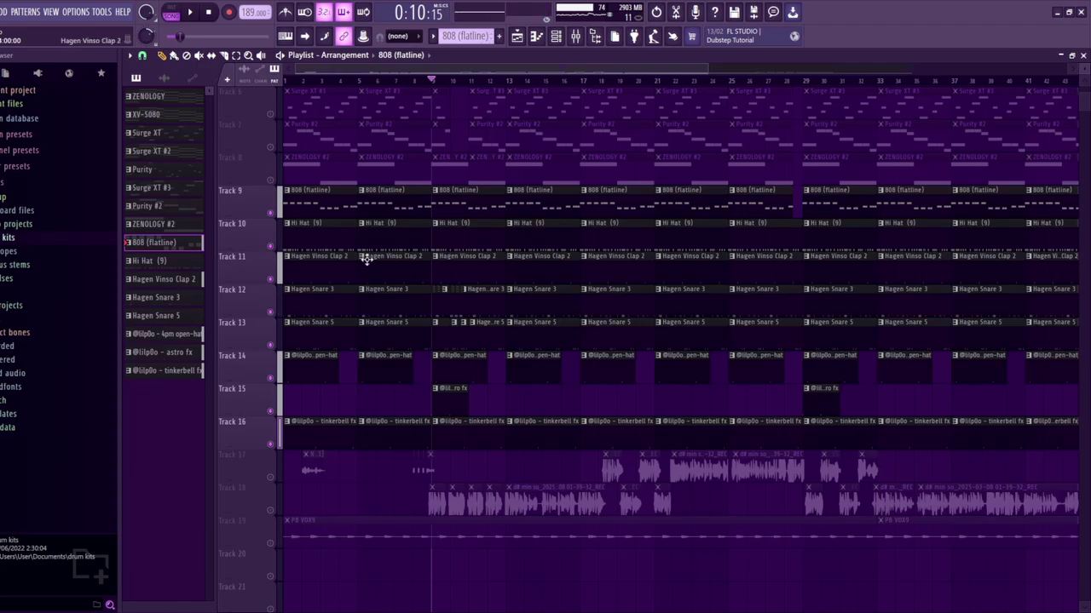
Show the 808 (flatline) pattern's notes in the piano roll and view its channel settings
double_click(311, 191)
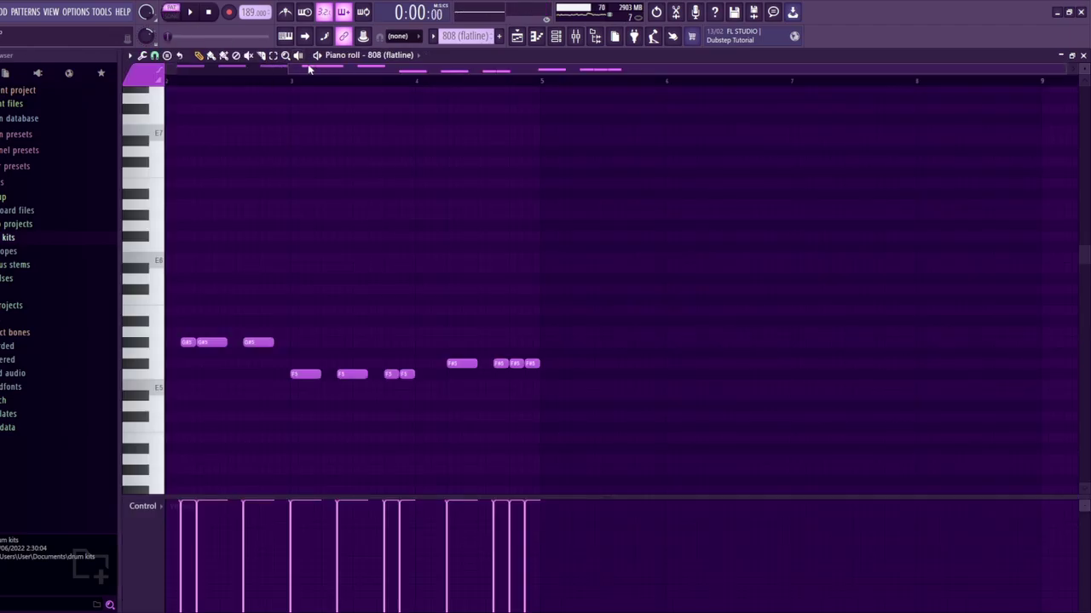
drag(310, 70, 189, 73)
click(551, 38)
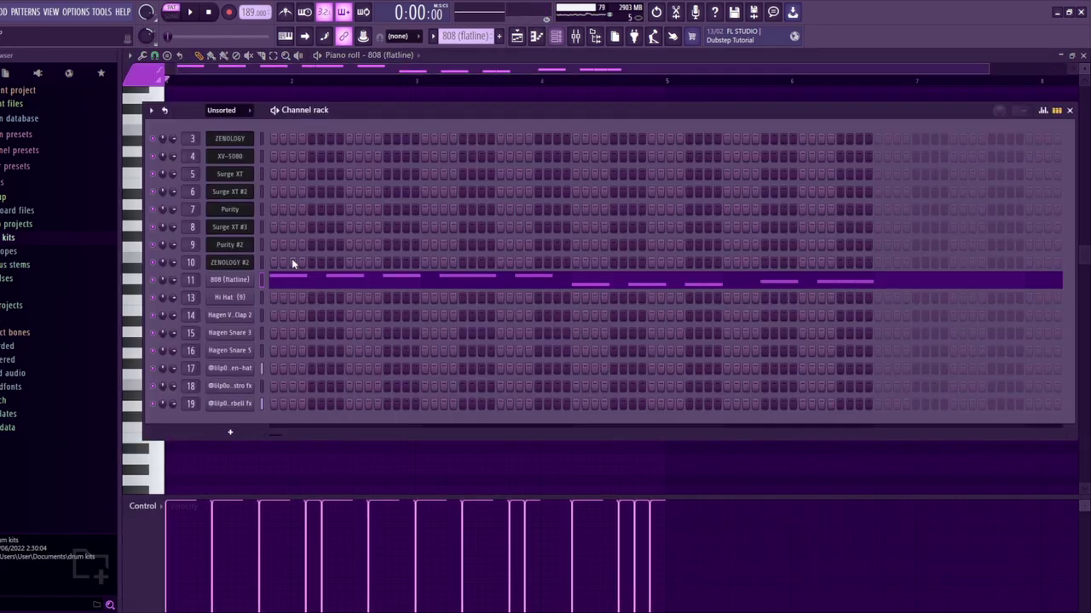
click(231, 281)
right_click(862, 470)
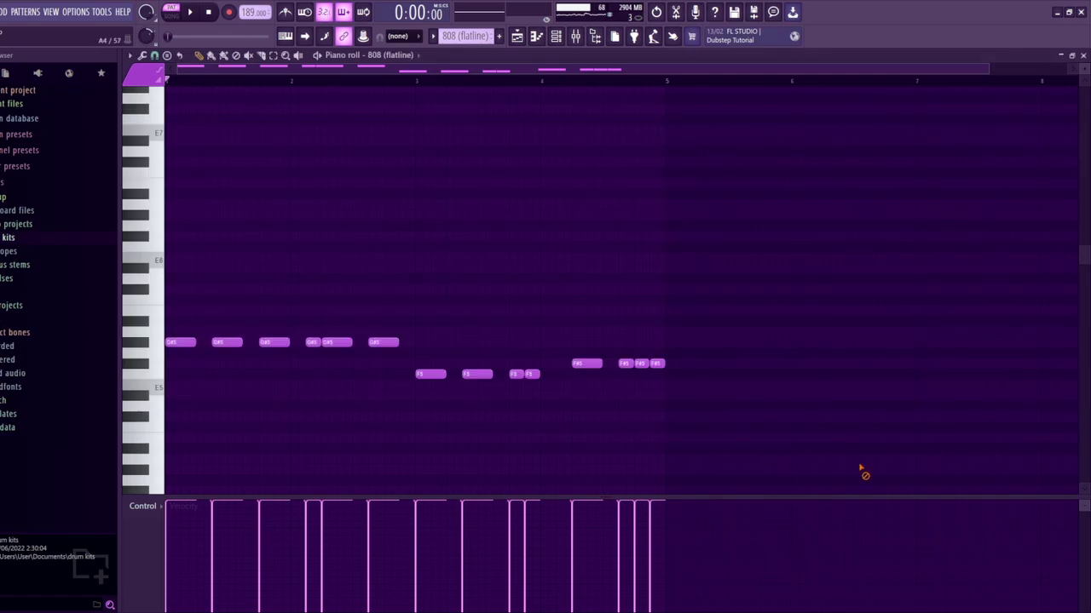
Inspect the Fruity WaveShaper on mixer Insert 11 and play the 808 (flatline) pattern in the piano roll
click(577, 36)
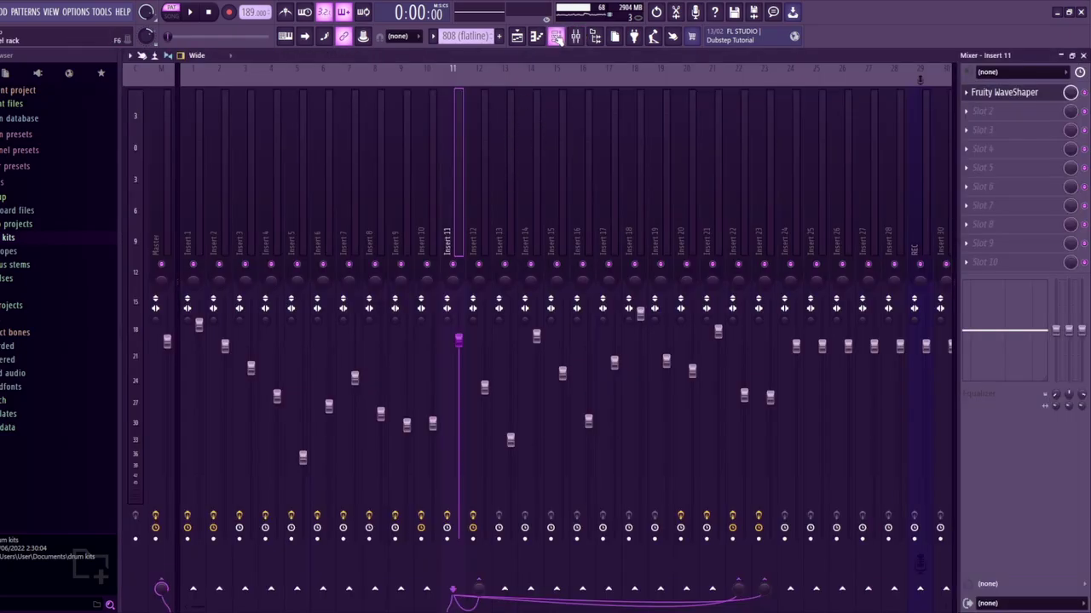
click(556, 36)
click(576, 36)
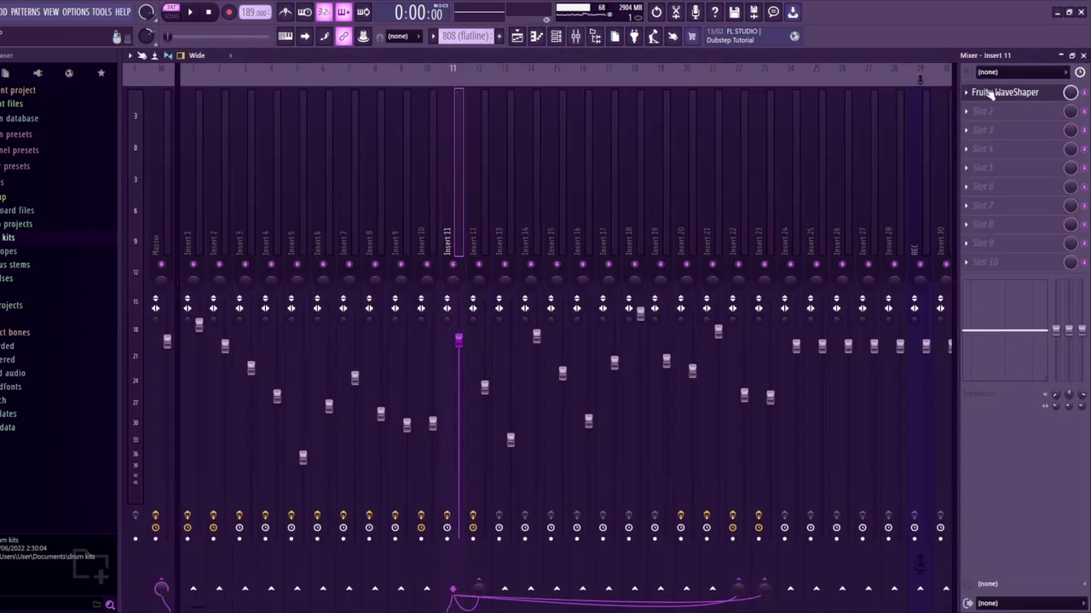
click(988, 94)
click(537, 37)
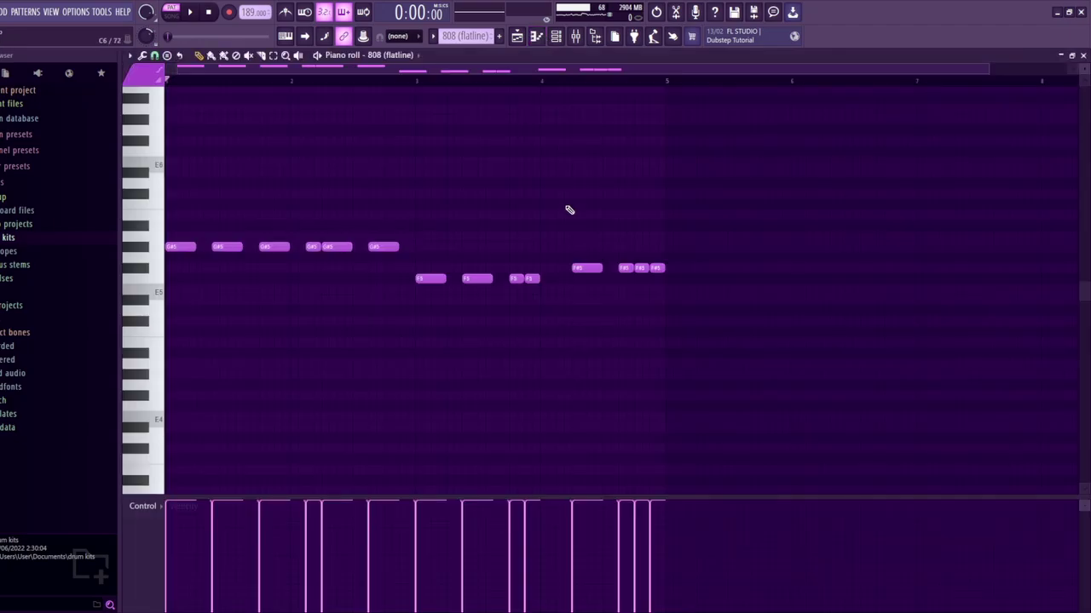
key(space)
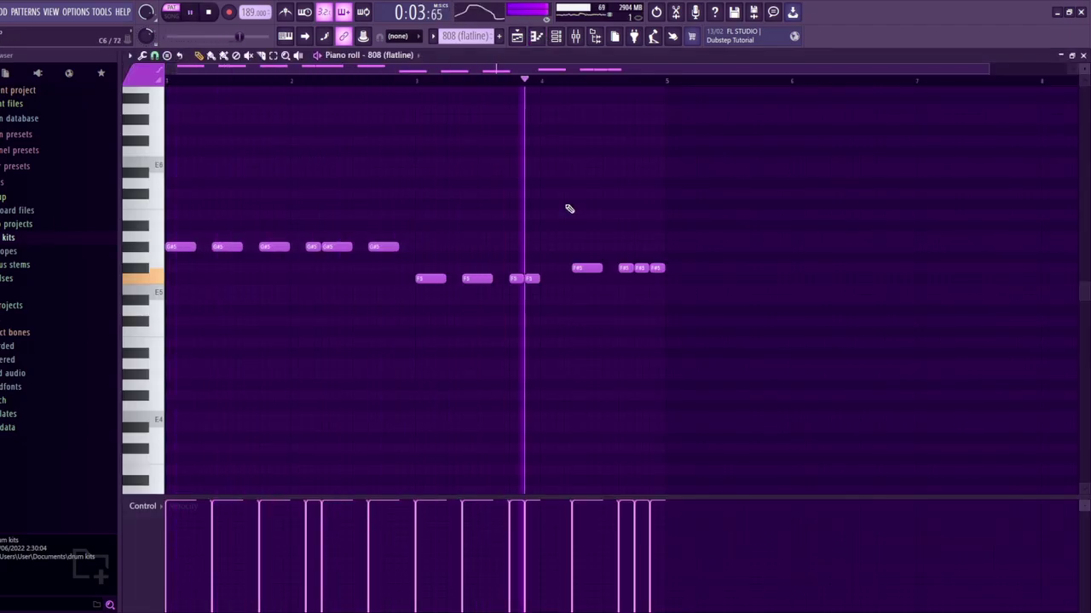
key(space)
Play the Hi Hat (9) pattern in the piano roll and check the effect slots on mixer Insert 13
key(KP_Add)
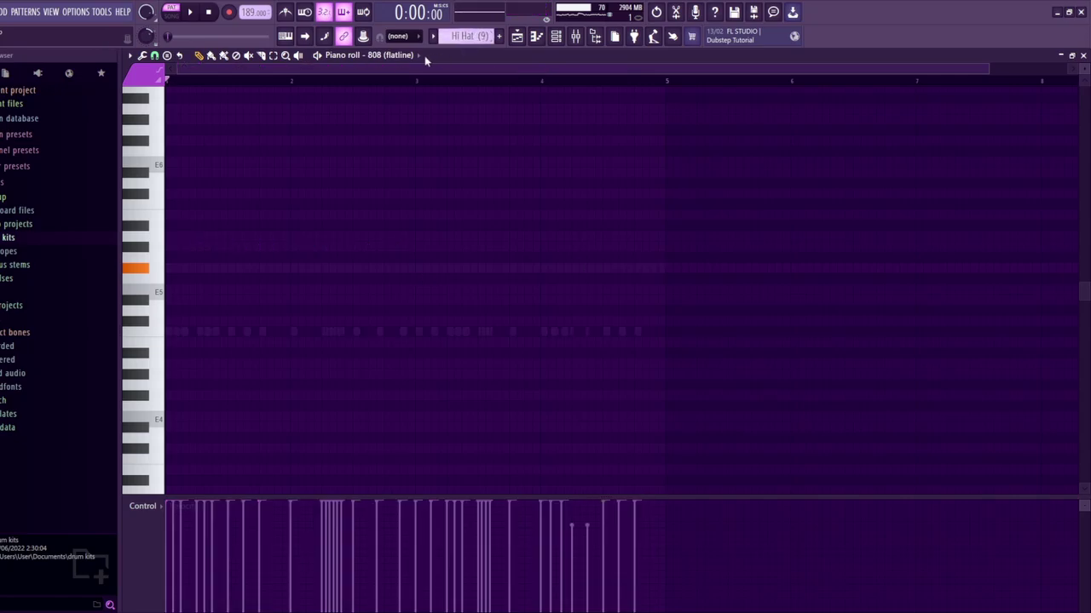
scroll(400, 231, down, 3)
key(space)
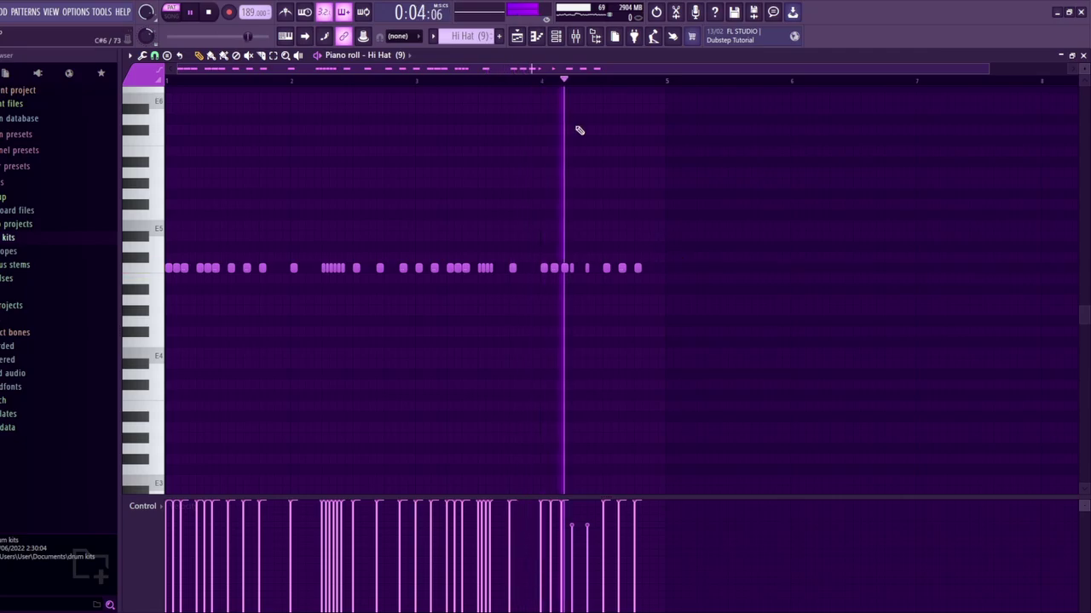
key(space)
key(F9)
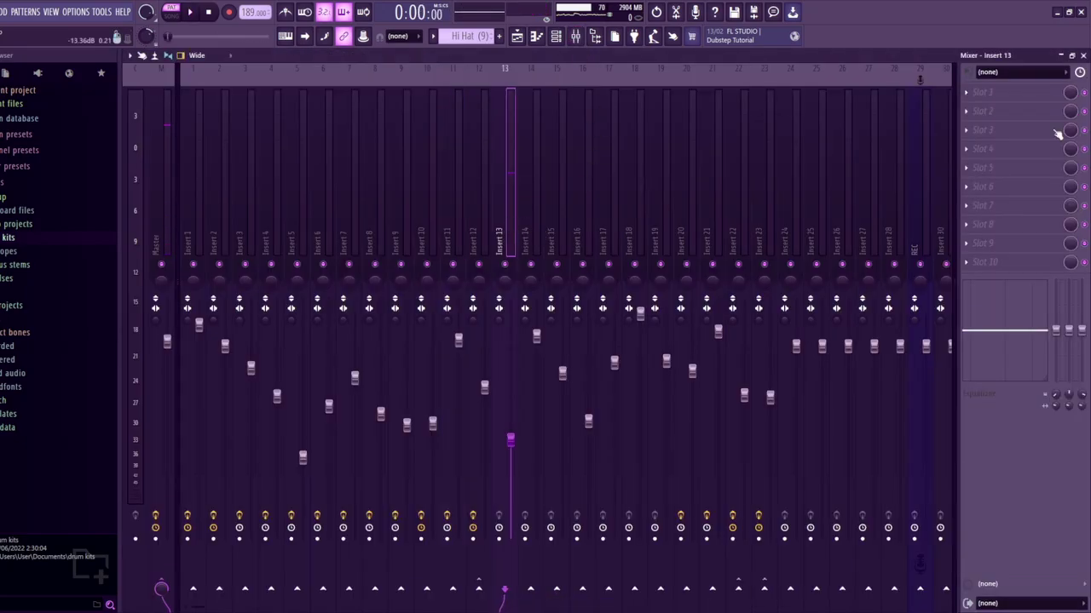
click(516, 37)
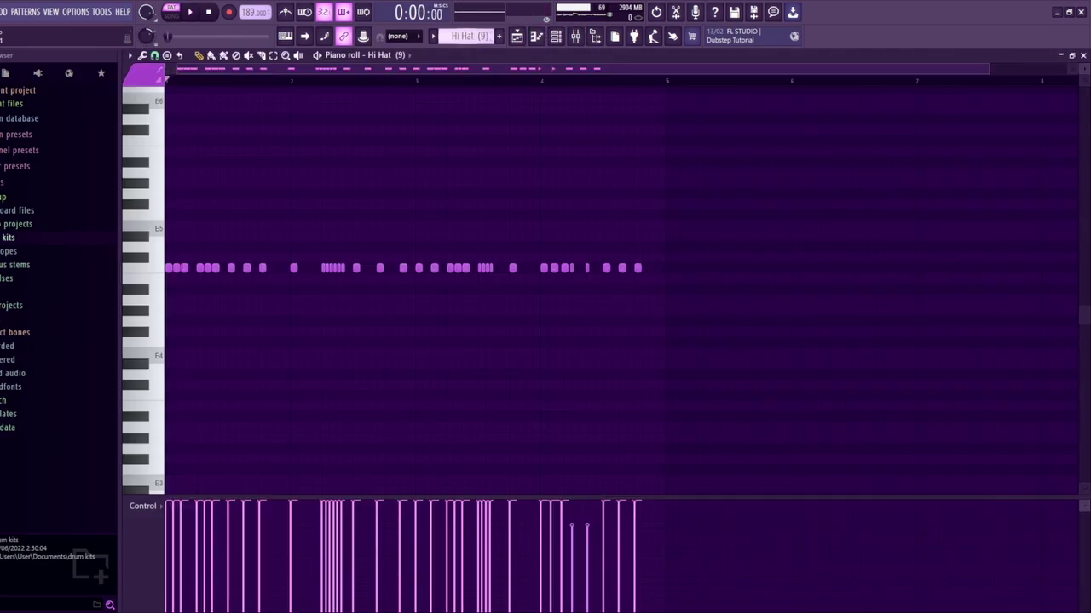
Play the Hagen Vinso Clap 2 and Hagen Snare 3 patterns in the piano roll
scroll(467, 36, down, 1)
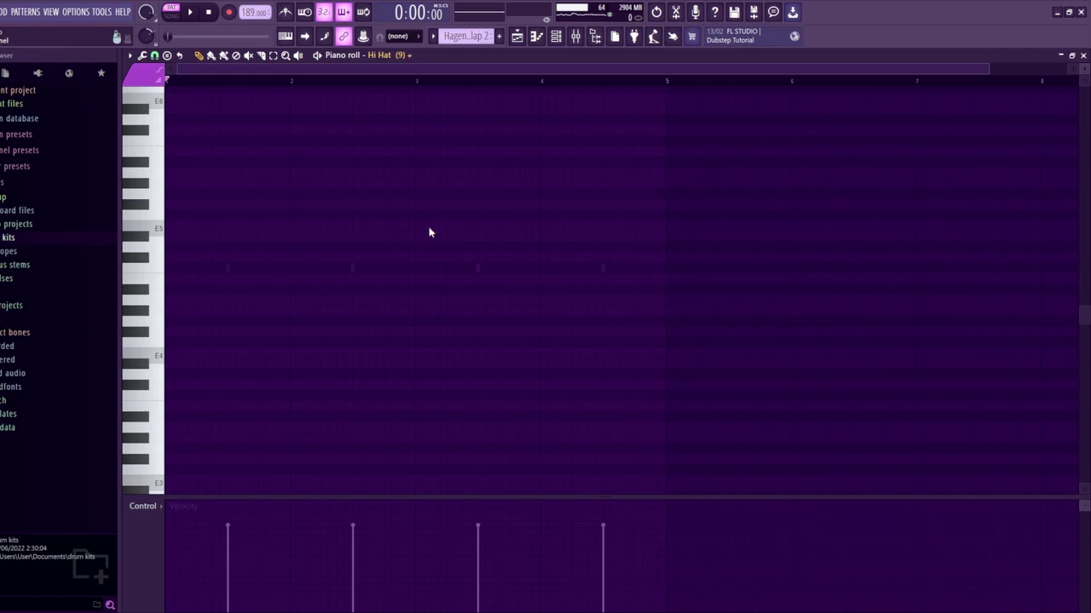
key(space)
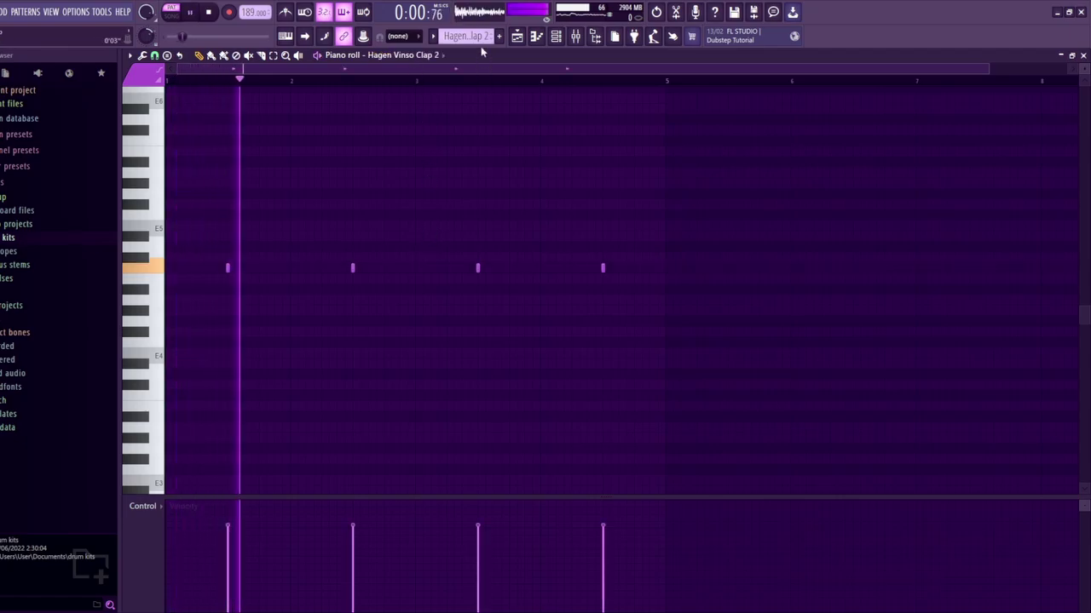
scroll(467, 36, down, 1)
key(space)
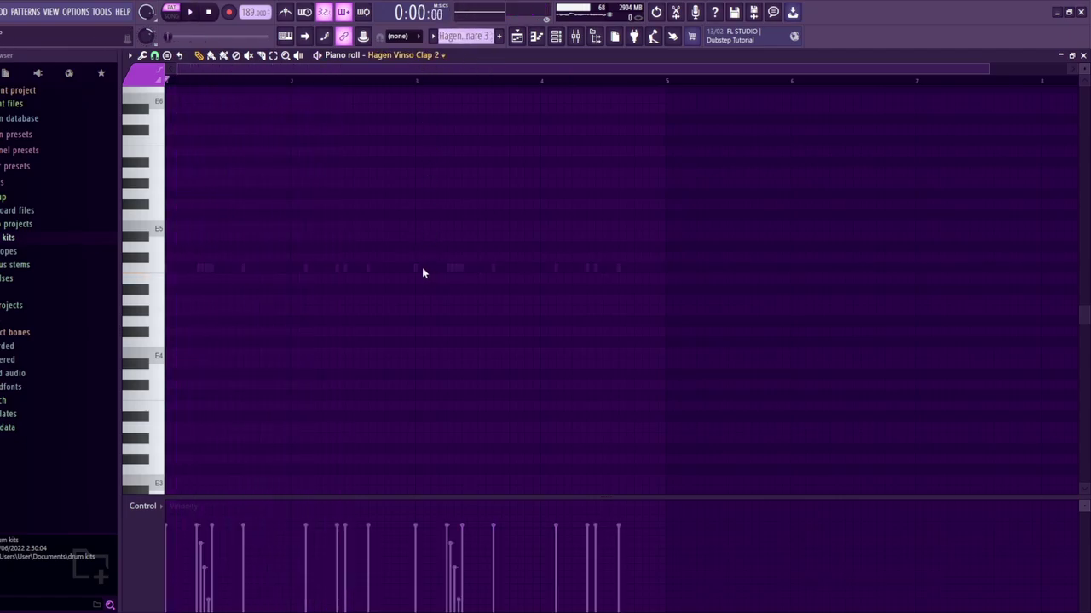
key(space)
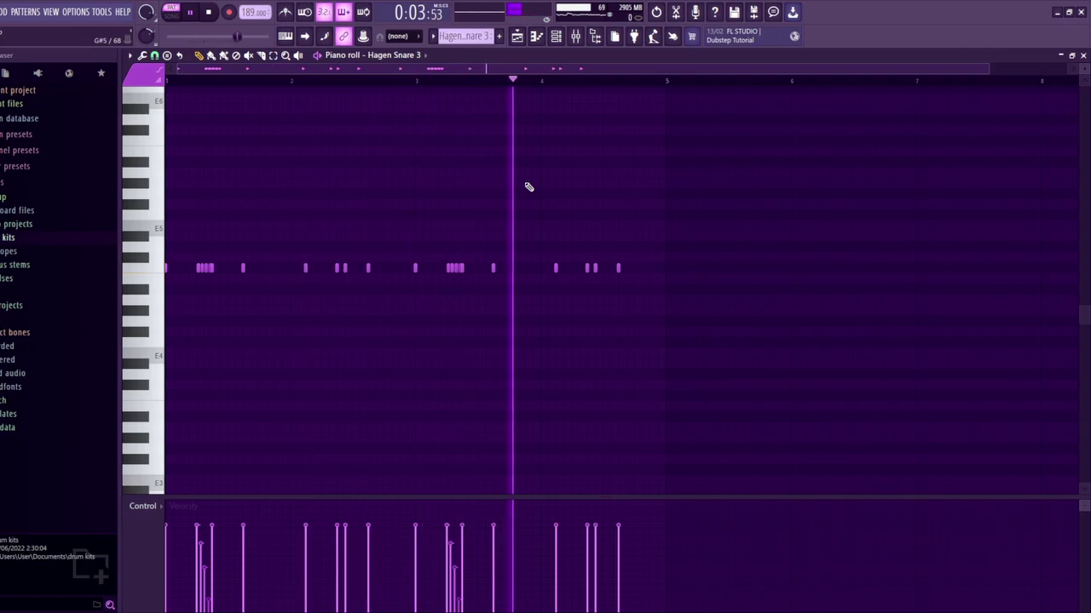
key(space)
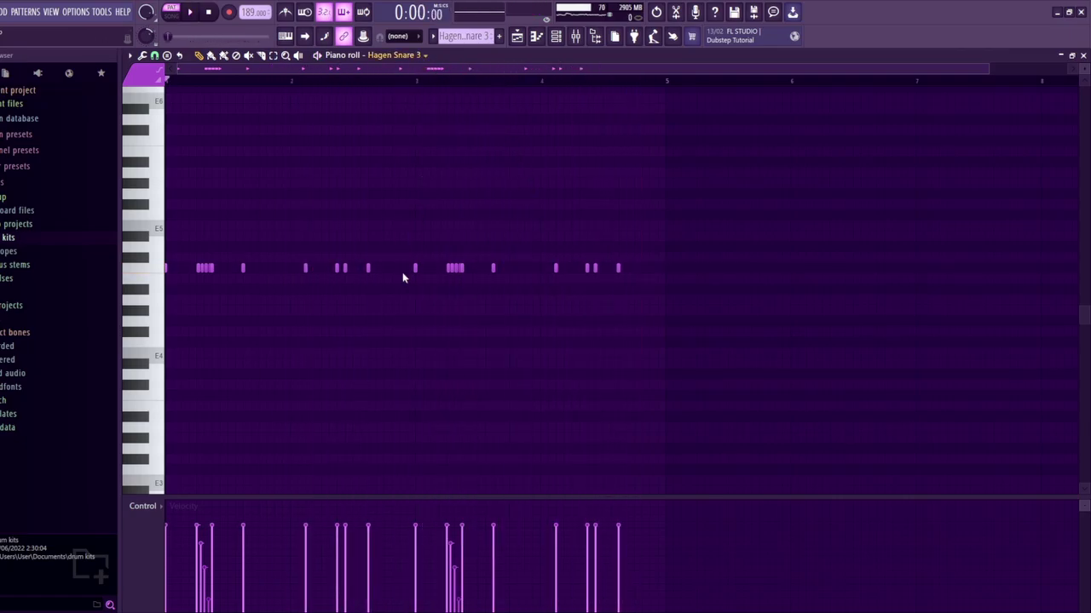
Play the Hagen Snare 5 and 4pm open-hat patterns in the piano roll
key(Down)
key(Down)
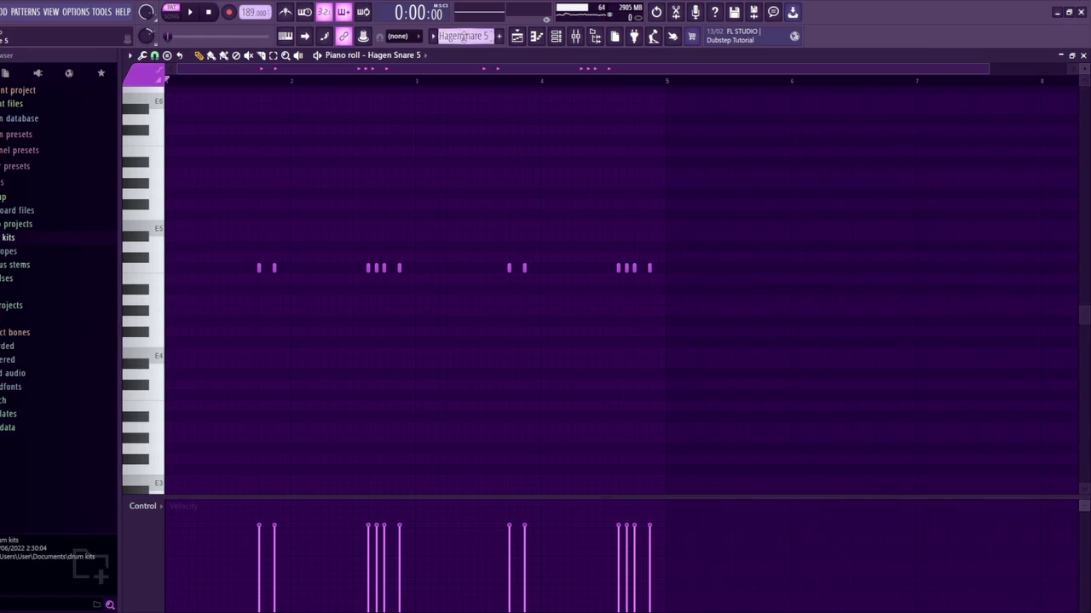
key(space)
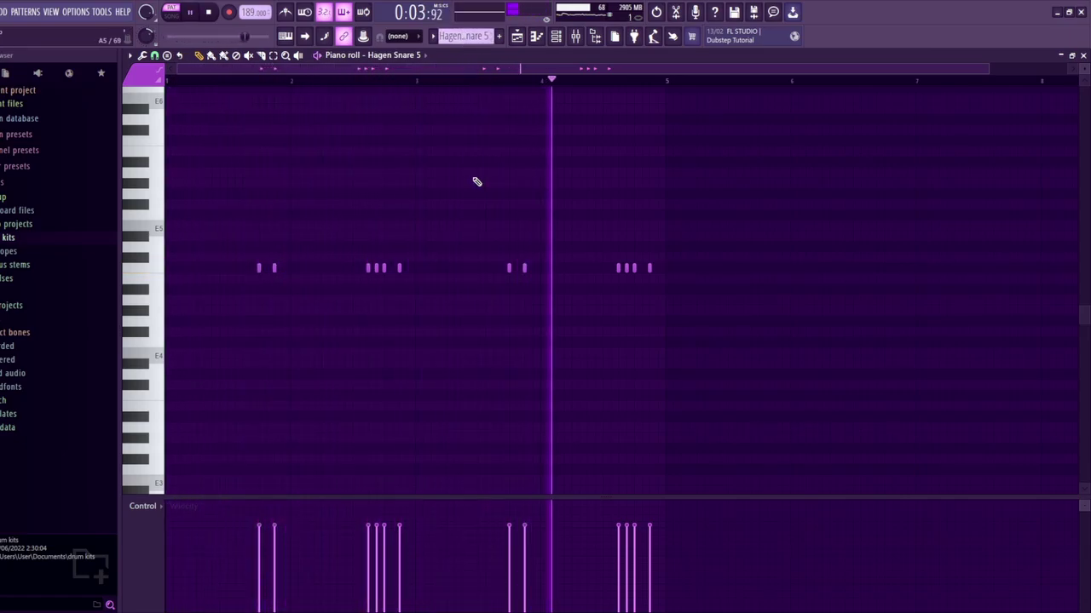
key(space)
scroll(463, 36, down, 1)
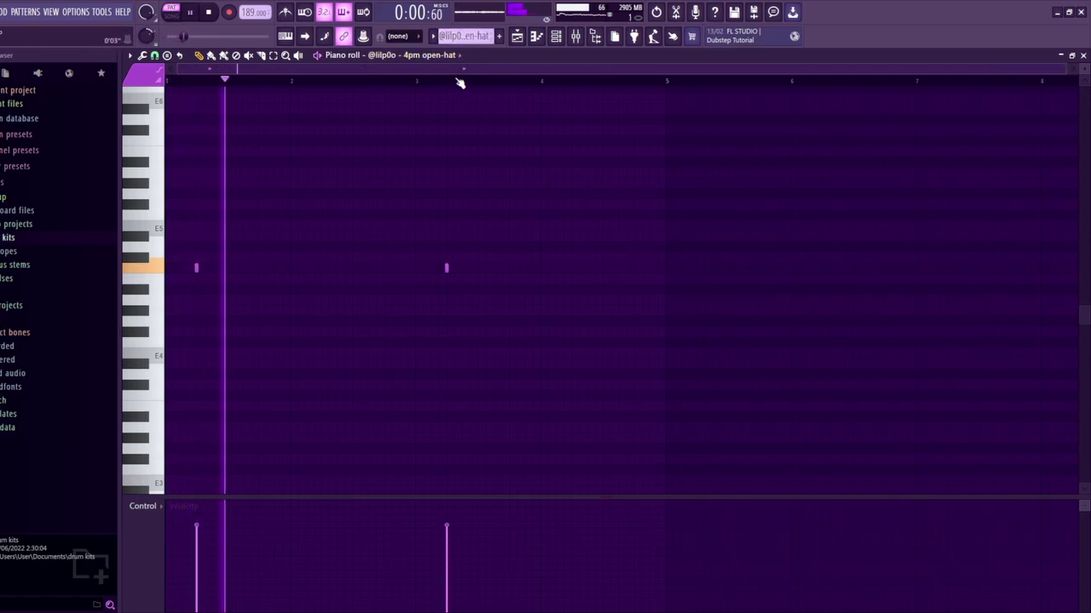
key(space)
Play the astro fx and tinkerbell fx patterns and view the astro fx channel's settings
key(space)
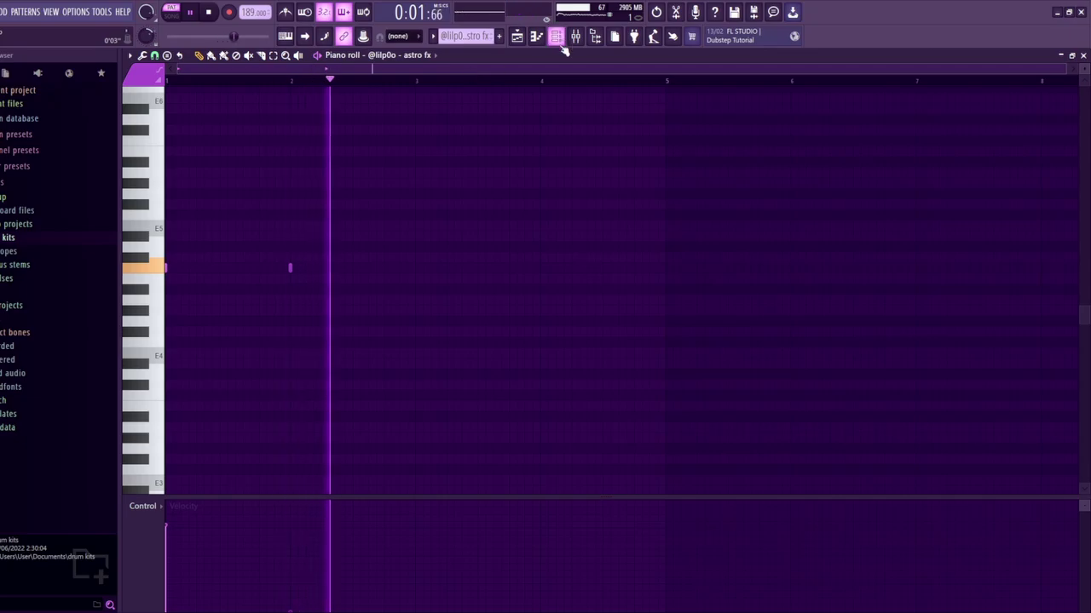
key(space)
key(F6)
click(230, 388)
click(616, 458)
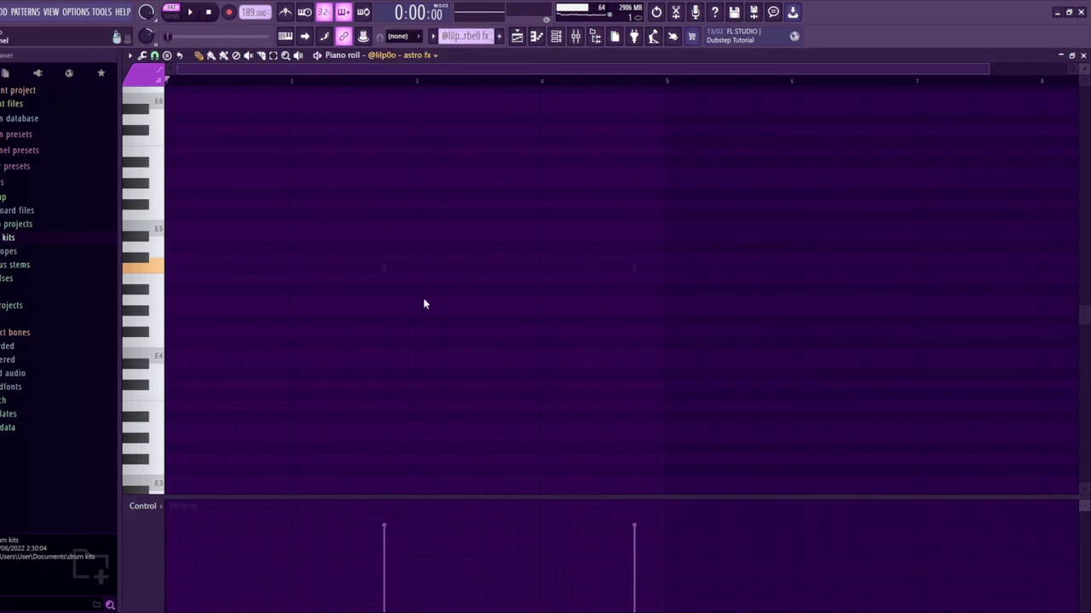
key(space)
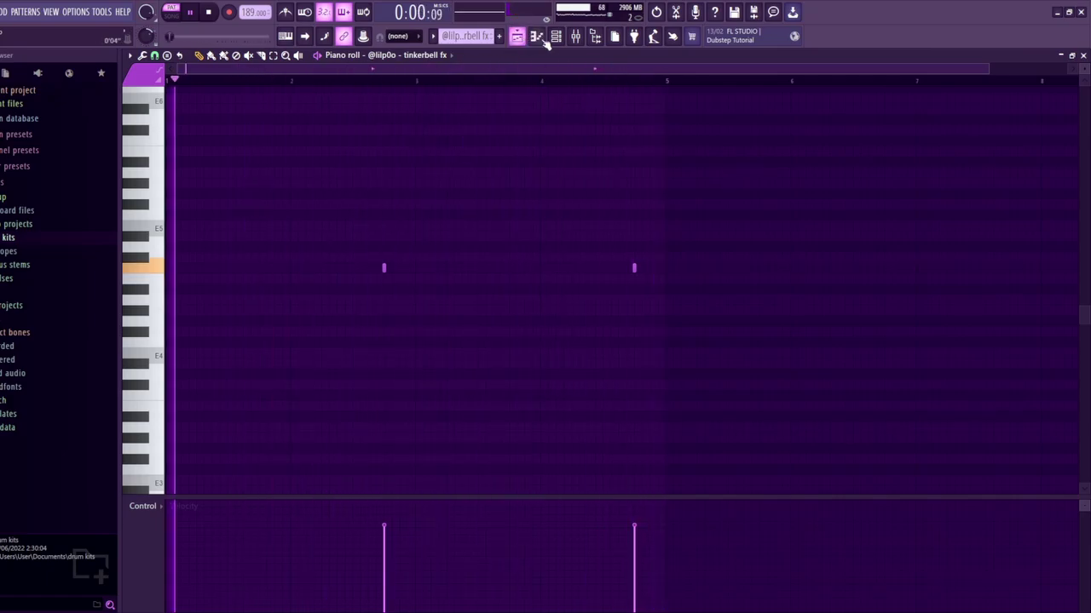
Unmute playlist tracks 1 through 8 in the arrangement
click(517, 36)
click(270, 180)
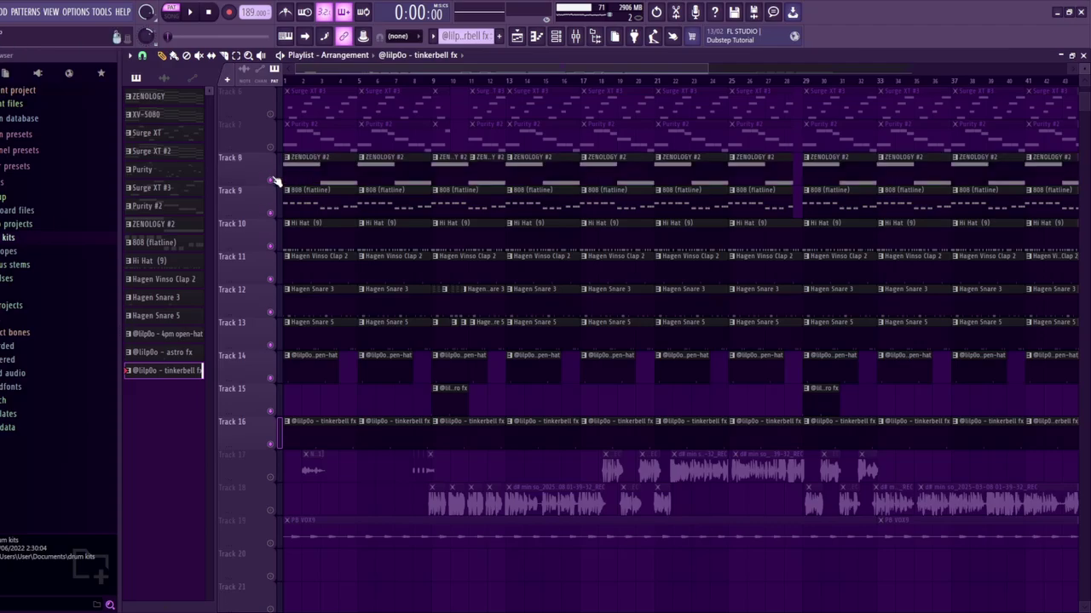
click(271, 147)
click(271, 114)
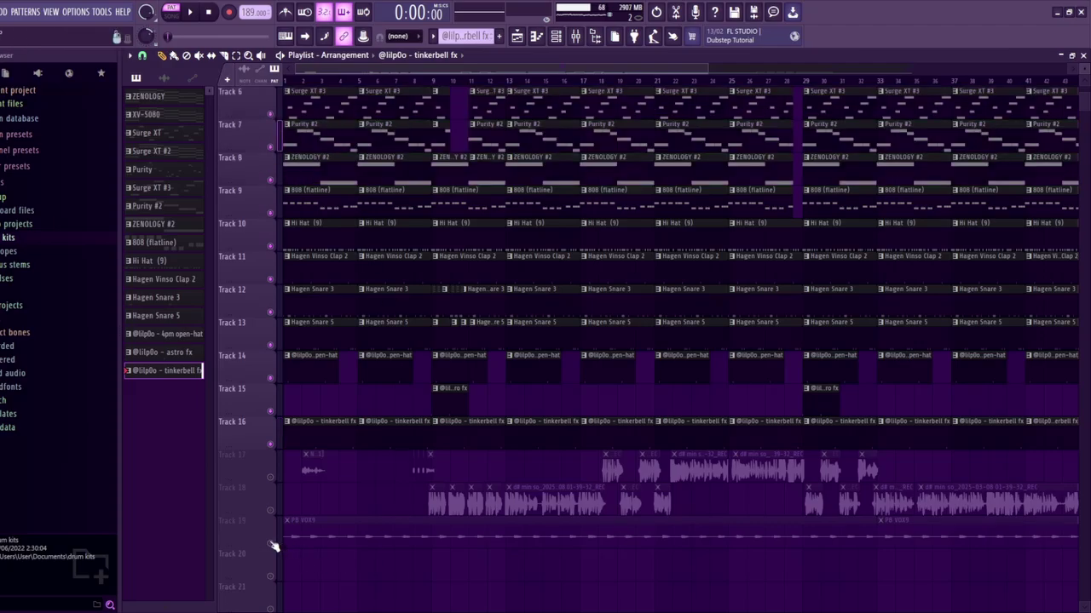
scroll(273, 545, up, 5)
click(270, 246)
click(271, 213)
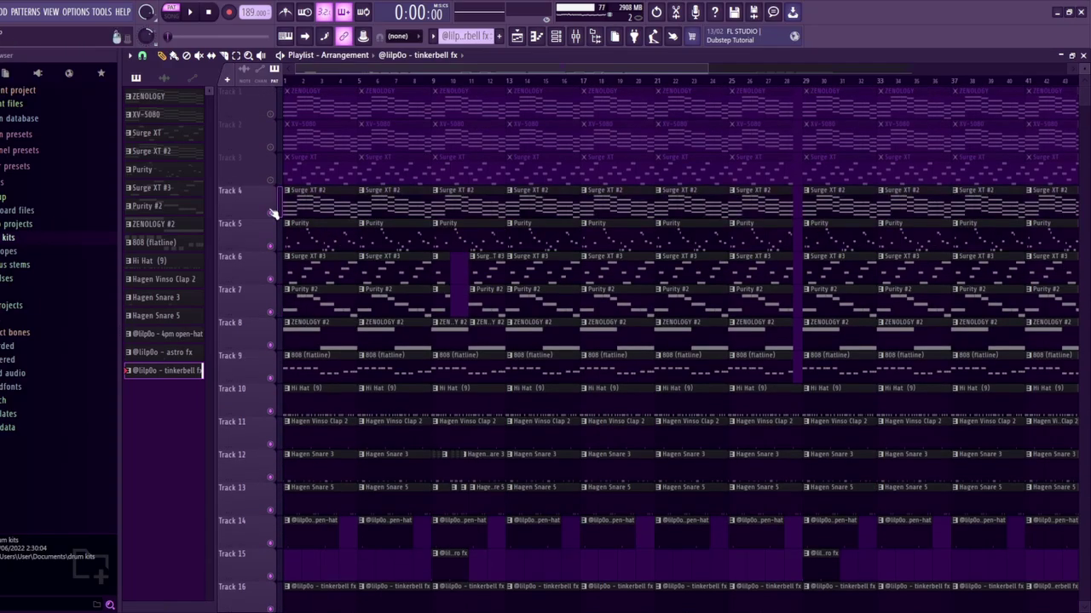
click(270, 180)
click(271, 147)
click(271, 113)
Play the arrangement from the start with the PB VOX9 clips on track 19 active
key(space)
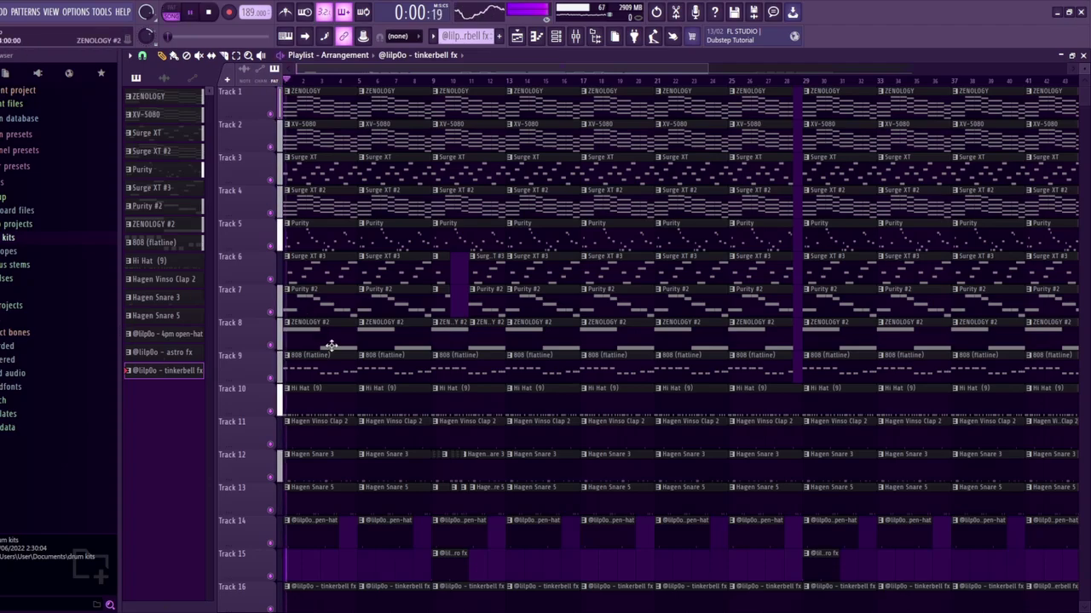
scroll(382, 414, down, 6)
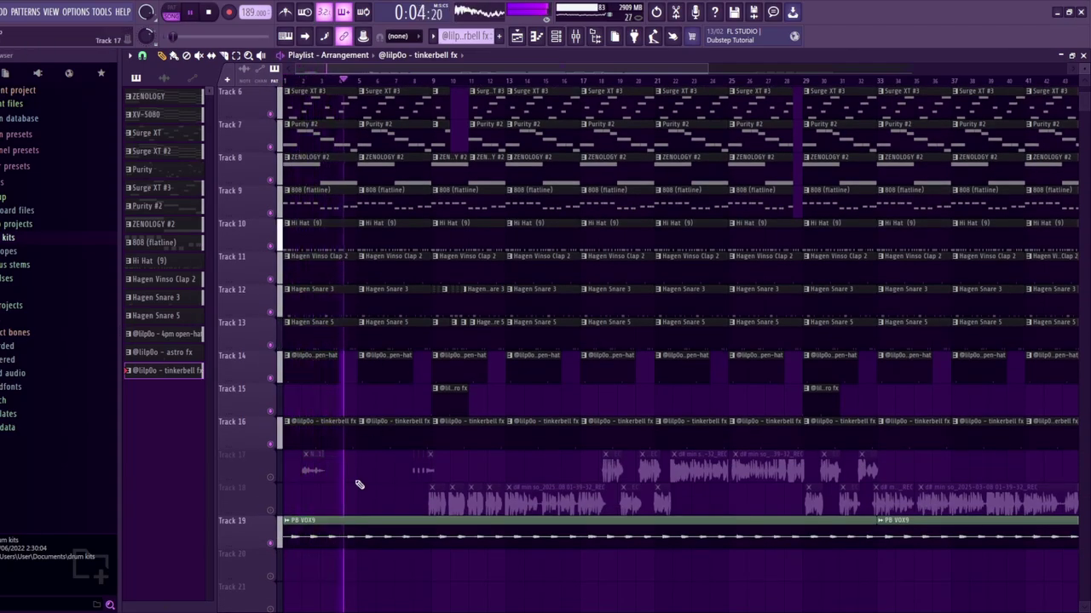
key(space)
Solo playlist track 17 and play its New_Recording_27[1] clip at bar 2
ctrl+click(271, 477)
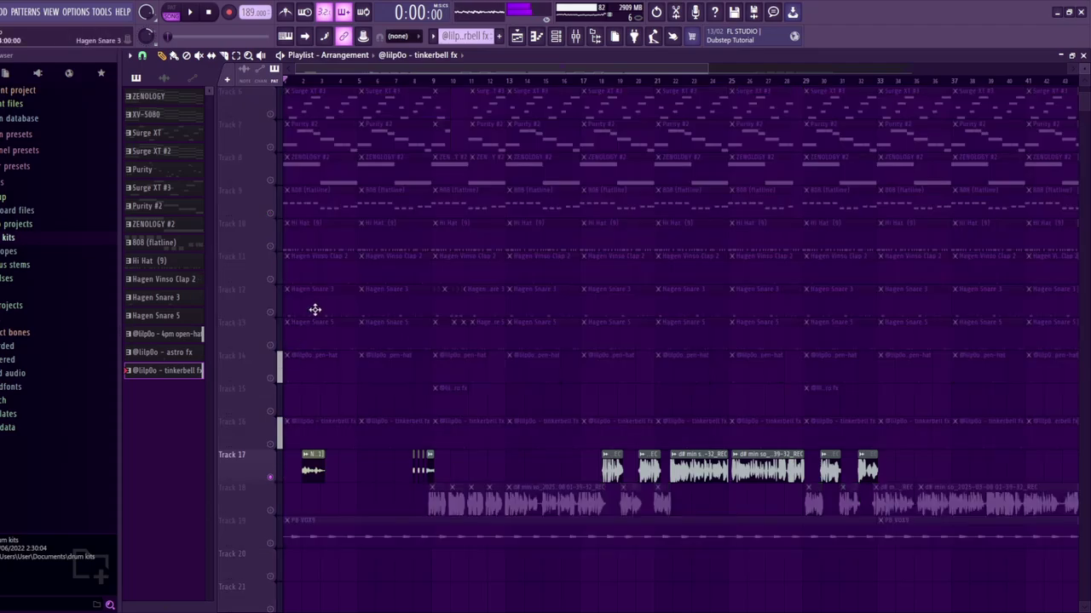
click(309, 82)
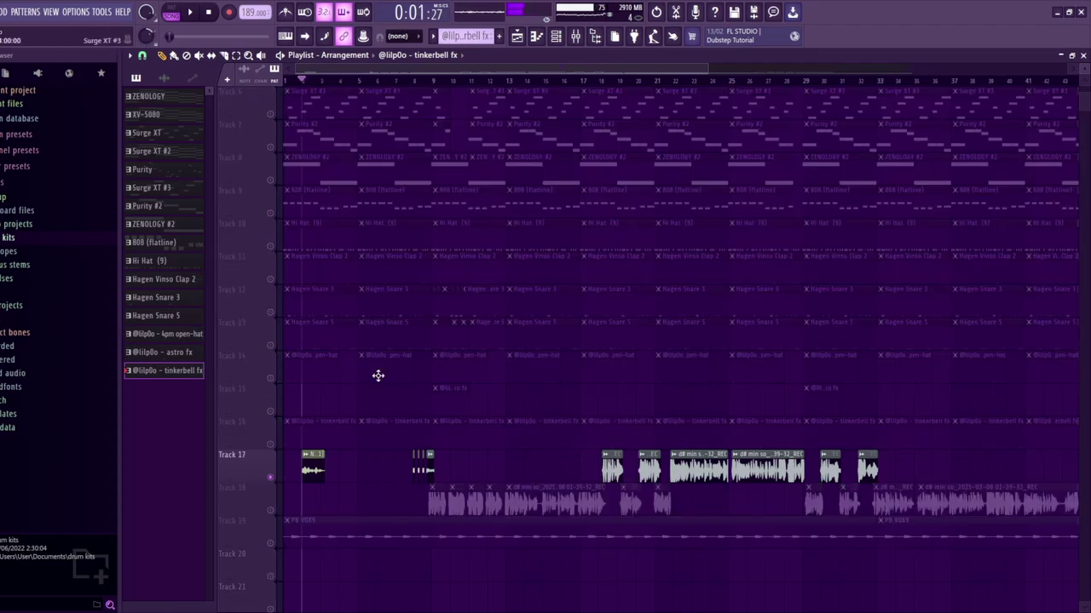
click(314, 469)
scroll(366, 479, down, 3)
key(space)
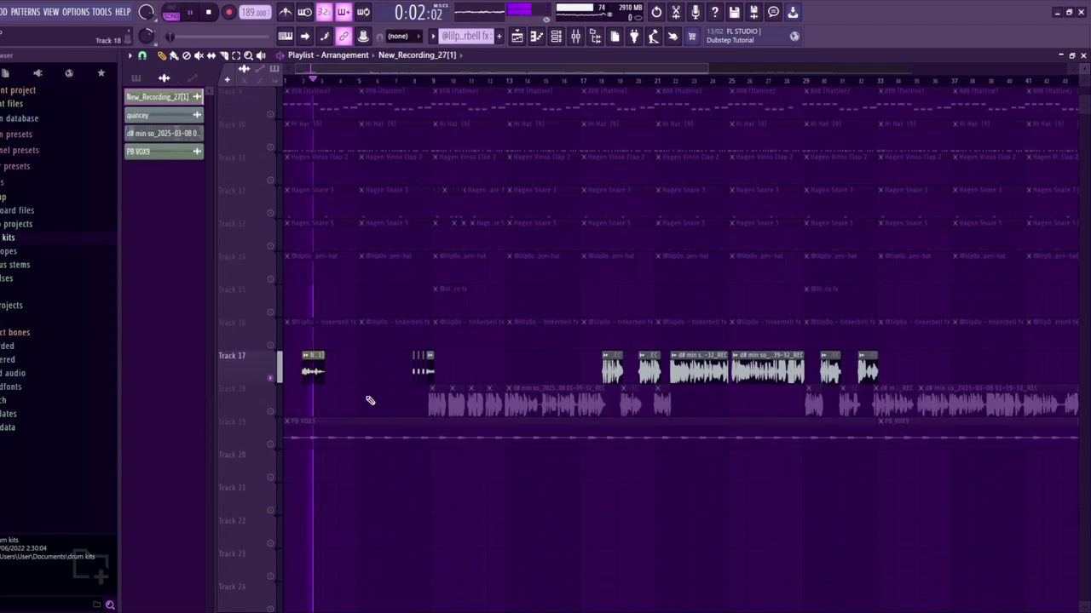
key(space)
Extend the New_Recording_27[1] clip on track 17, play the longer section and shorten the clip to end at about bar 4
drag(331, 375, 1059, 362)
key(space)
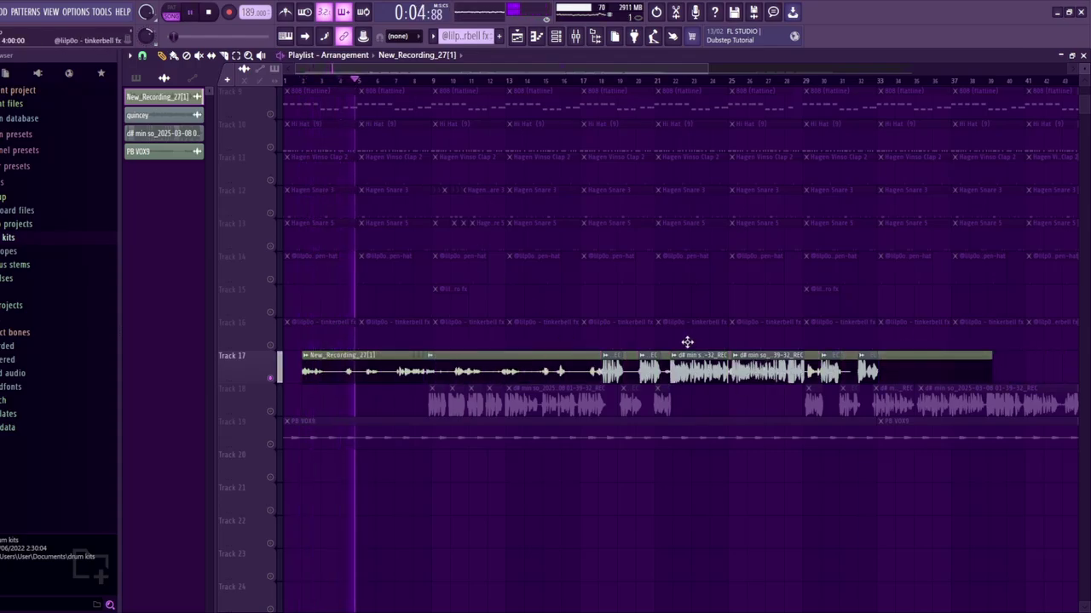
drag(988, 370, 341, 382)
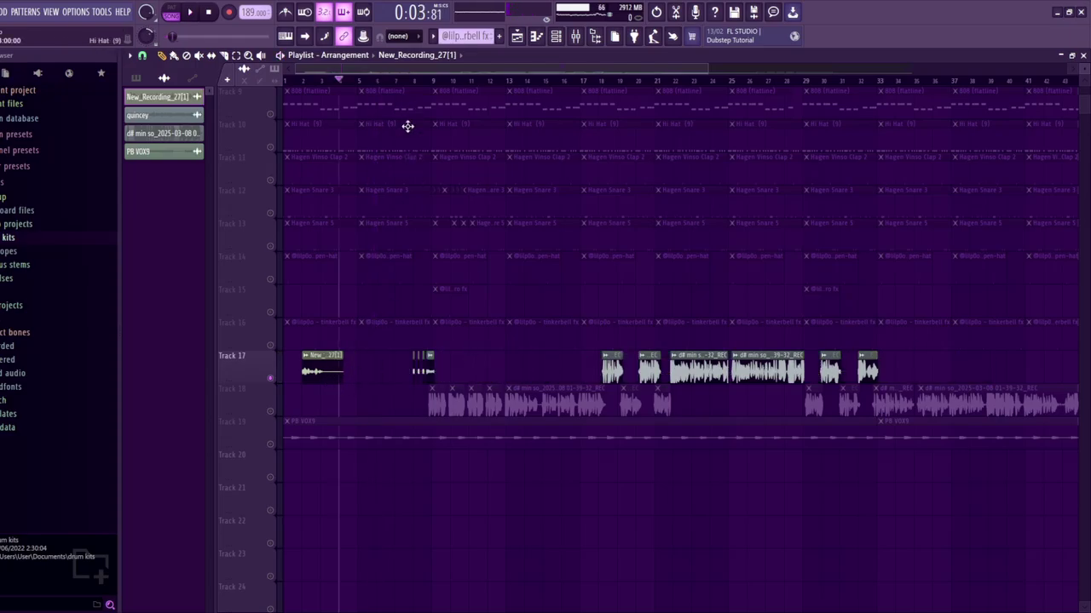
Play the short audio chops between bars 8 and 9 on track 17
click(414, 81)
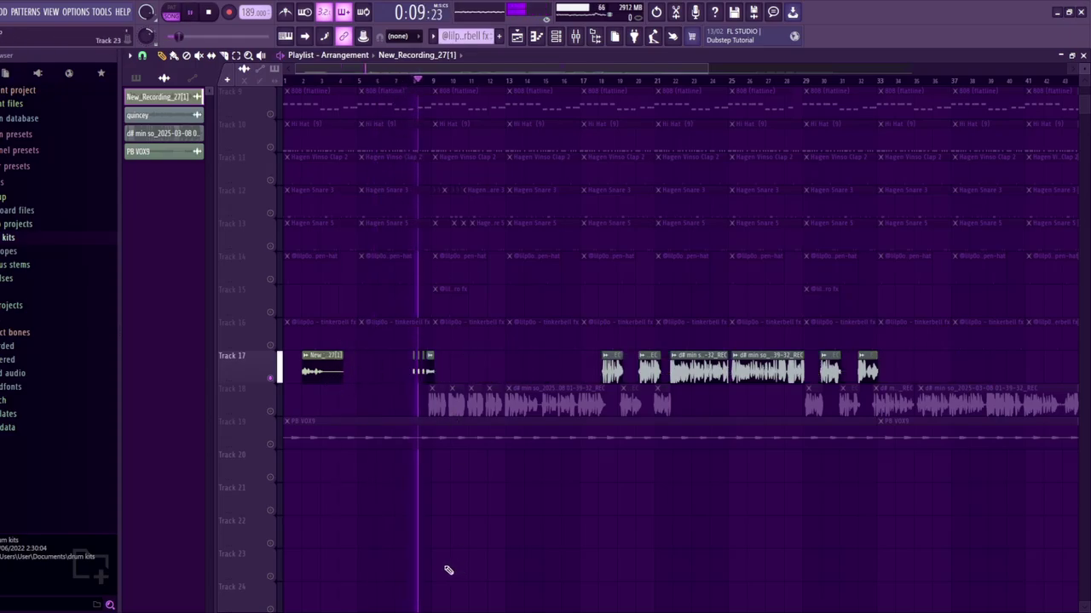
key(space)
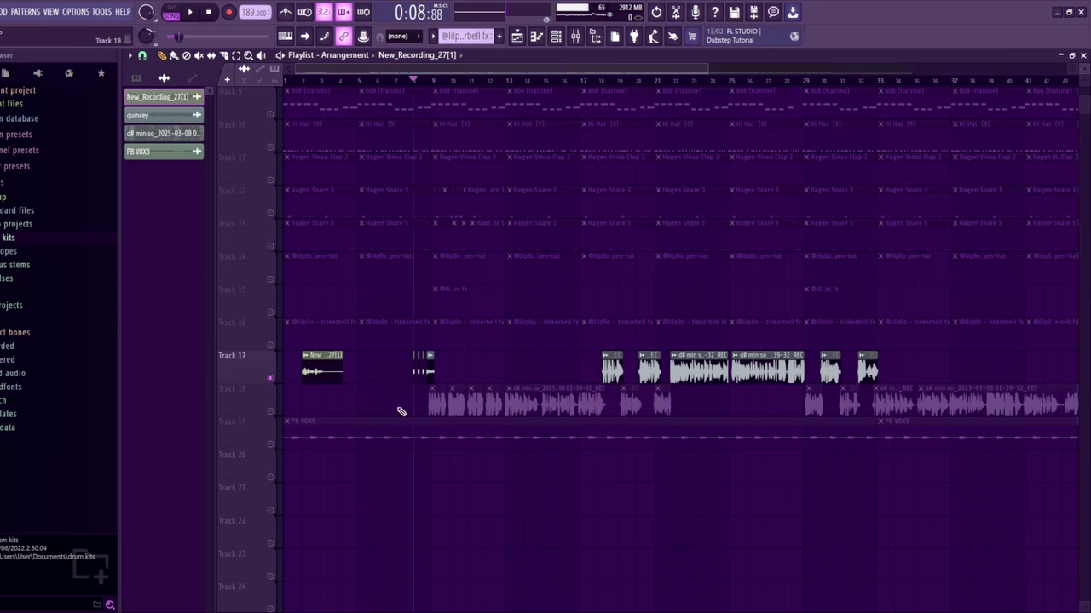
key(space)
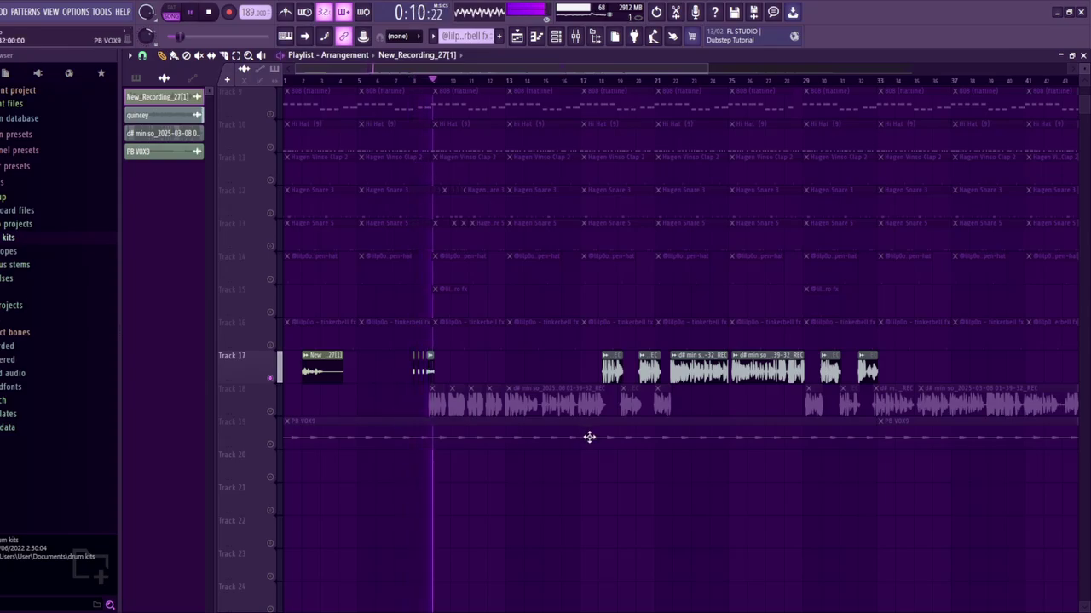
Extend the quincey clip on track 17 to about bar 13, play it and undo the extension
drag(434, 372, 501, 391)
key(space)
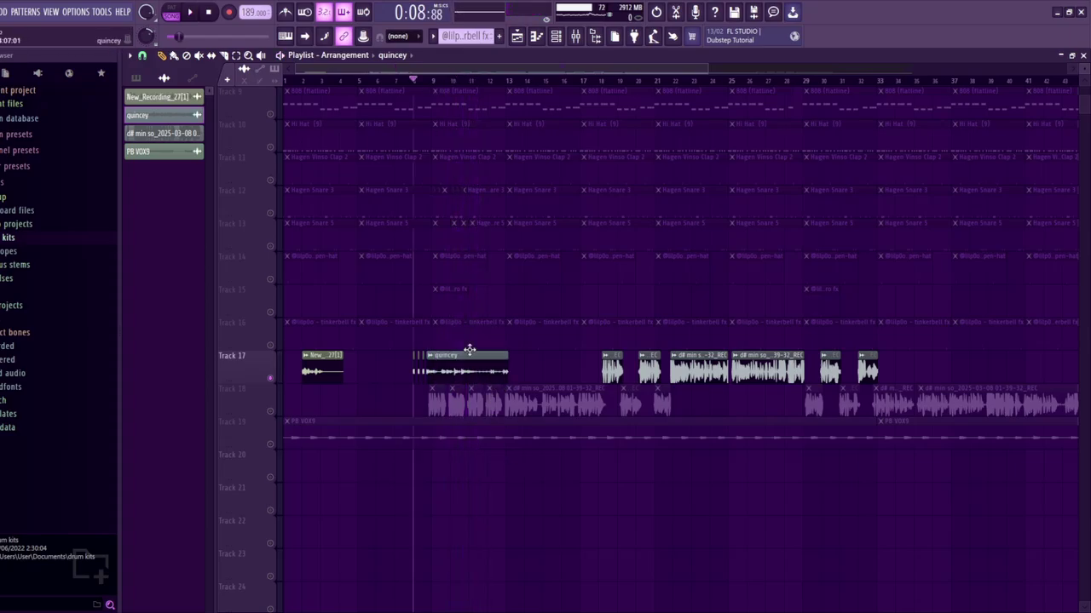
key(ctrl+z)
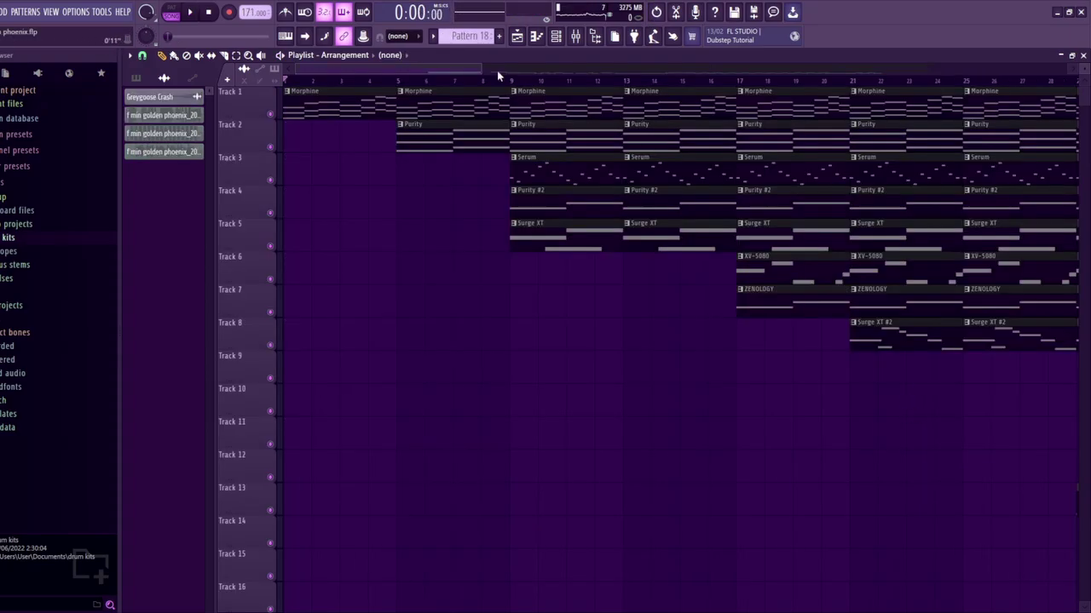
Show the golden phoenix project's whole arrangement and its pattern list, and look over the mixer
drag(479, 70, 974, 77)
scroll(997, 256, down, 5)
scroll(1002, 281, up, 5)
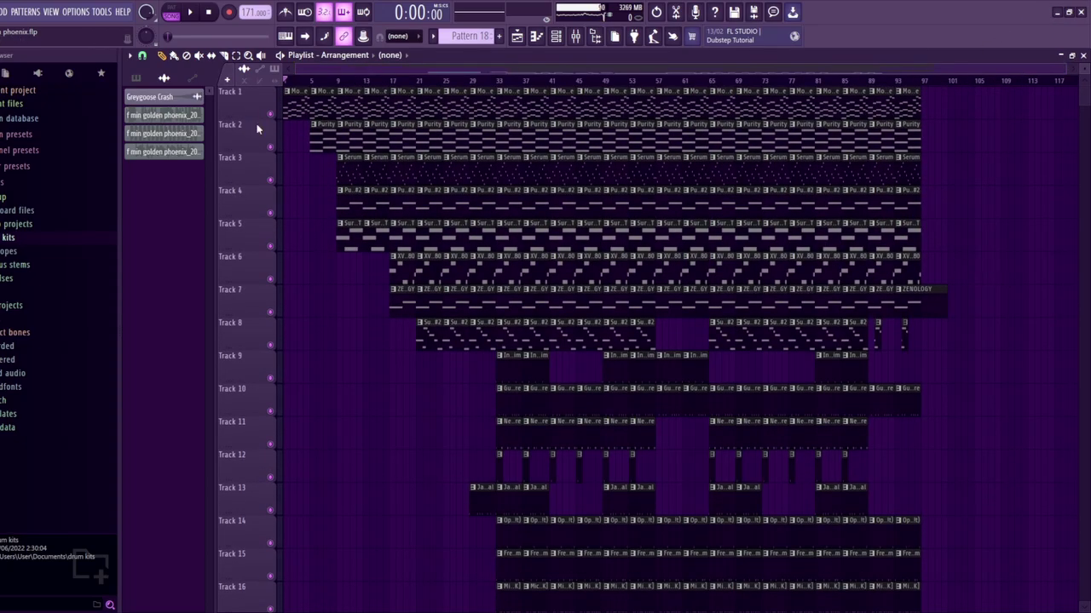
click(135, 80)
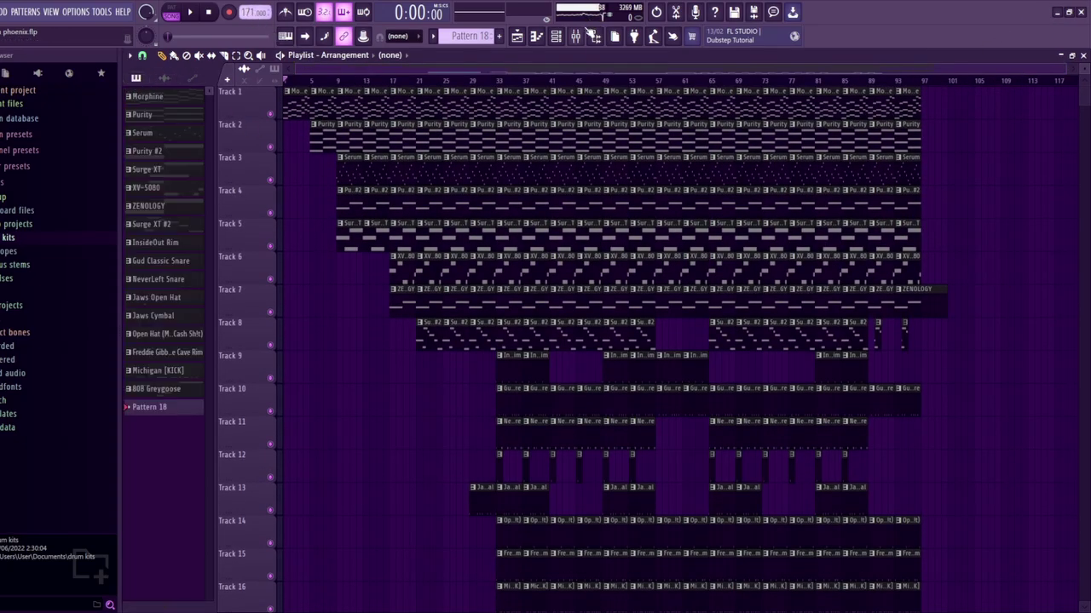
click(578, 36)
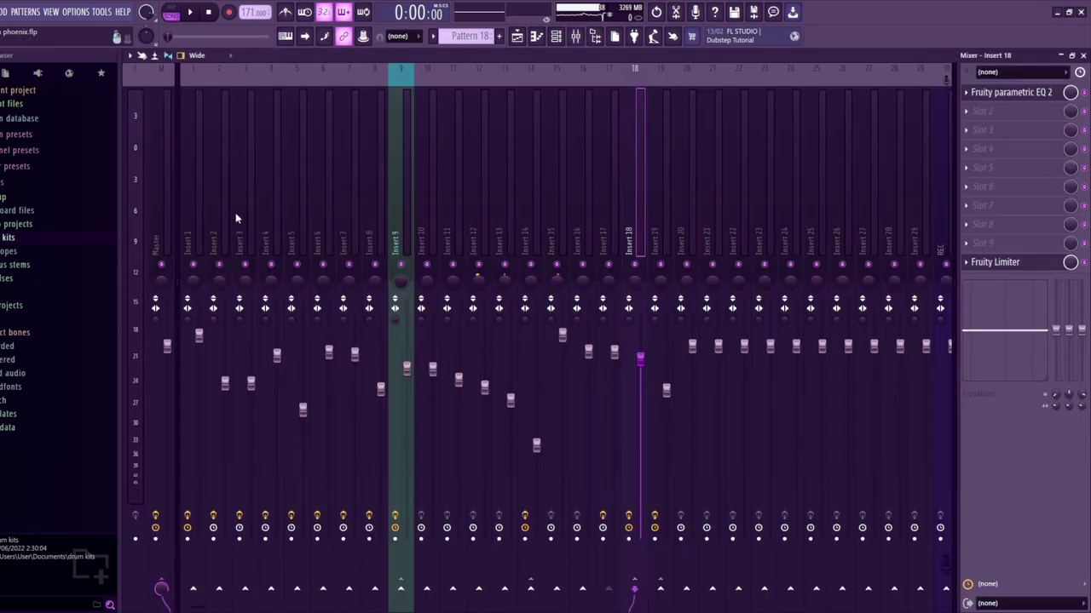
click(520, 37)
View the Morphine synth's settings and play the Morphine pattern in the piano roll
click(194, 97)
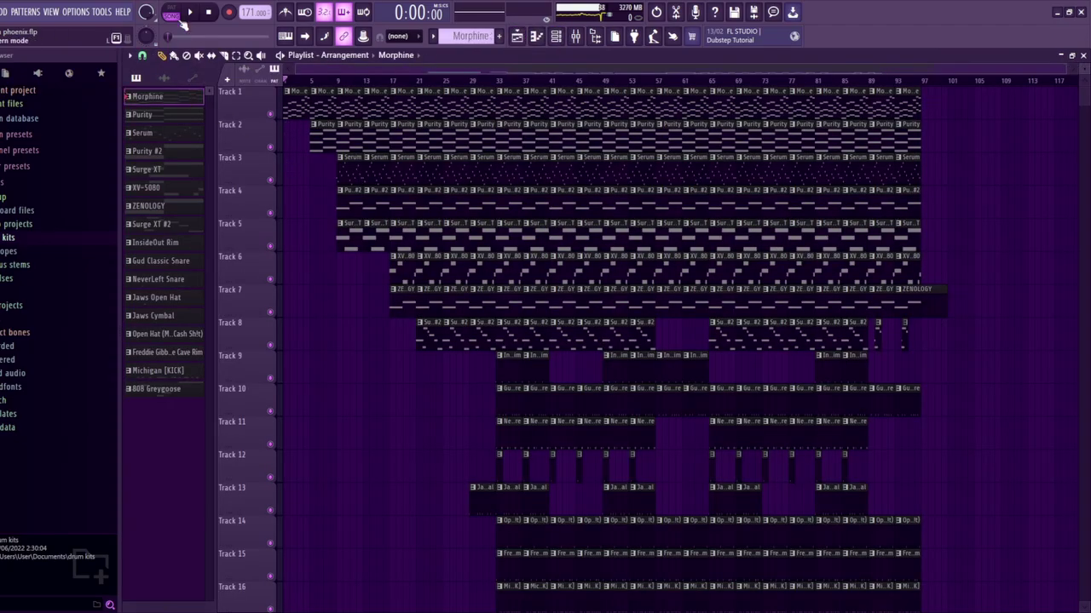
click(537, 37)
click(555, 36)
click(231, 140)
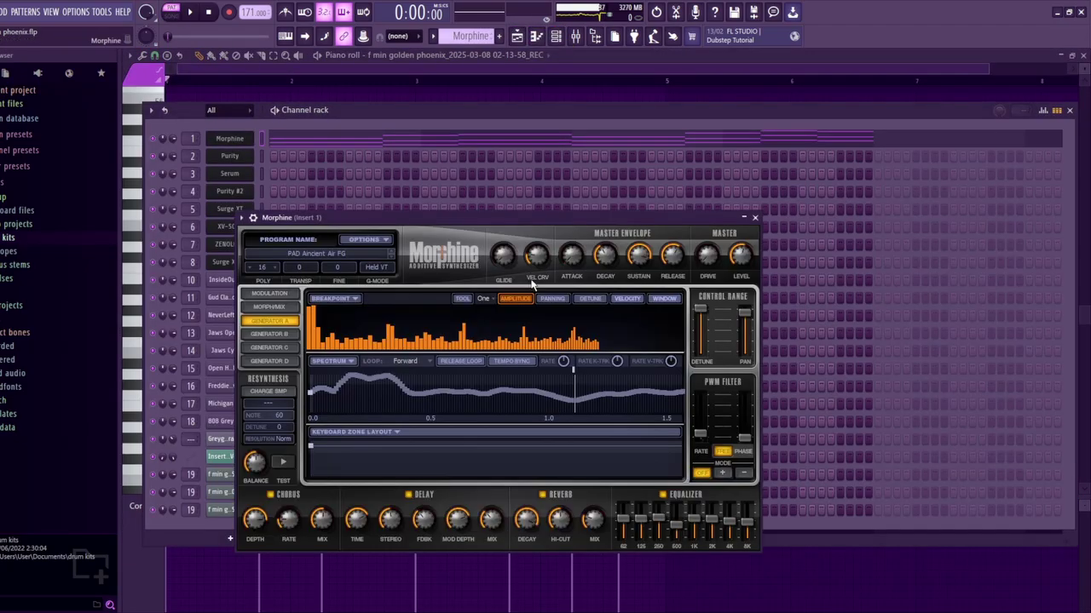
click(478, 67)
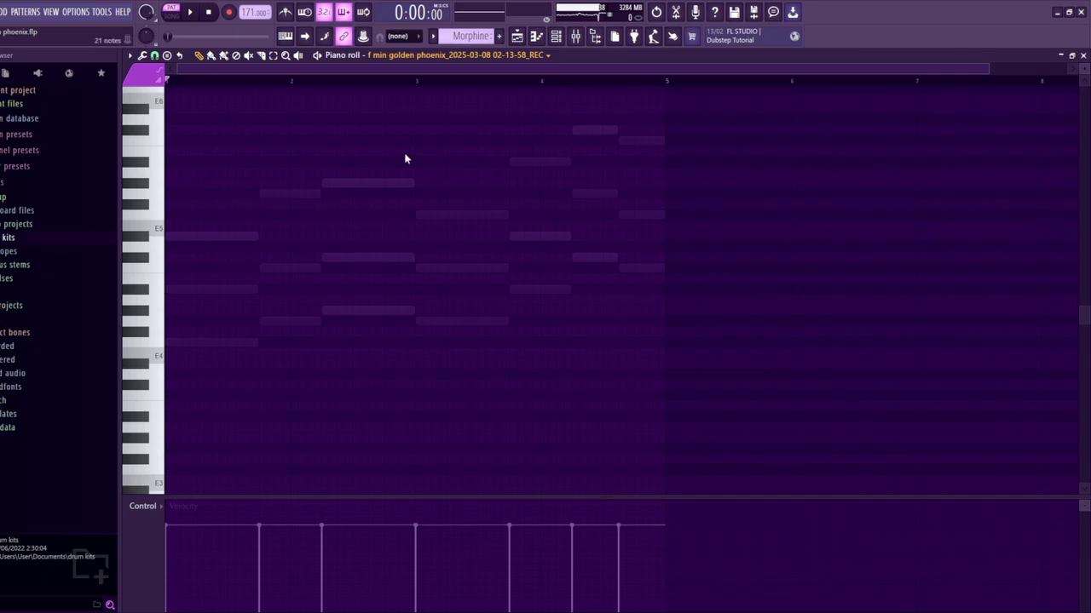
key(space)
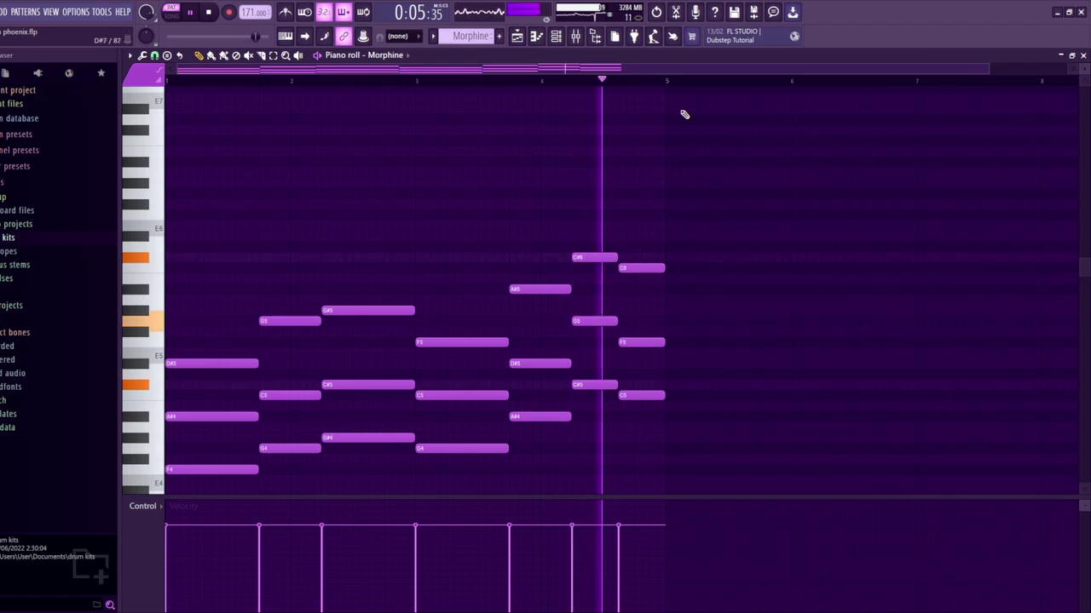
key(space)
Select the Purity pattern and check the effect slots on mixer Inserts 9 and 2
scroll(460, 36, down, 1)
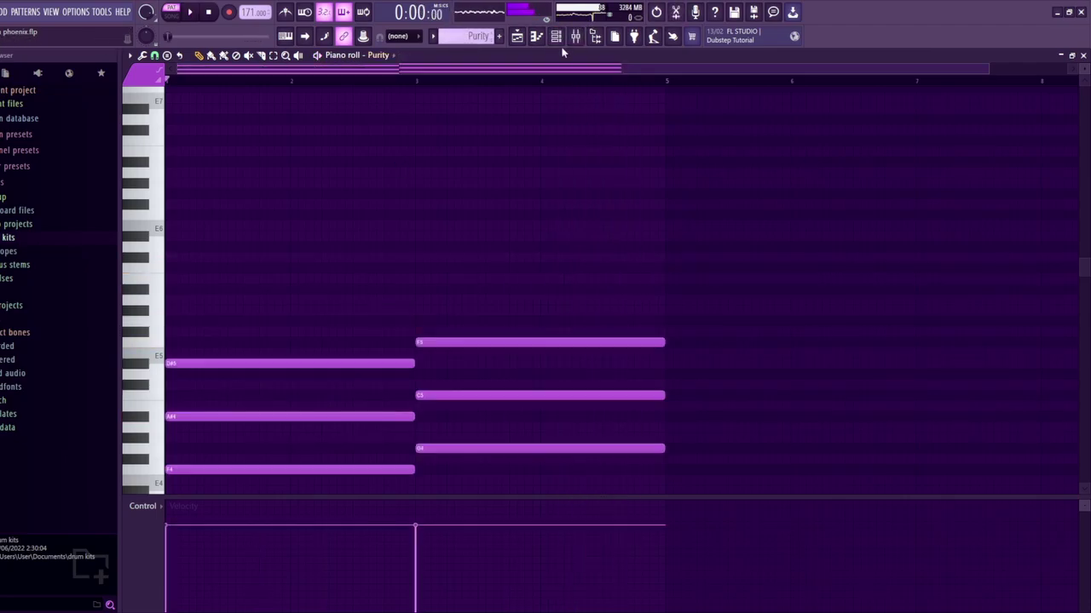
click(555, 36)
click(575, 36)
click(405, 231)
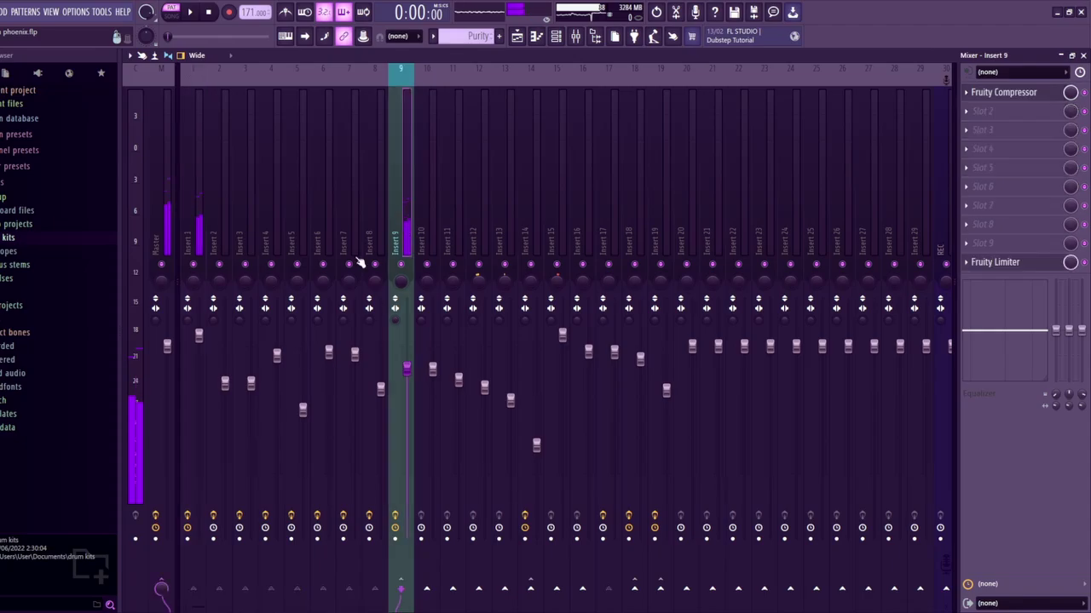
click(169, 243)
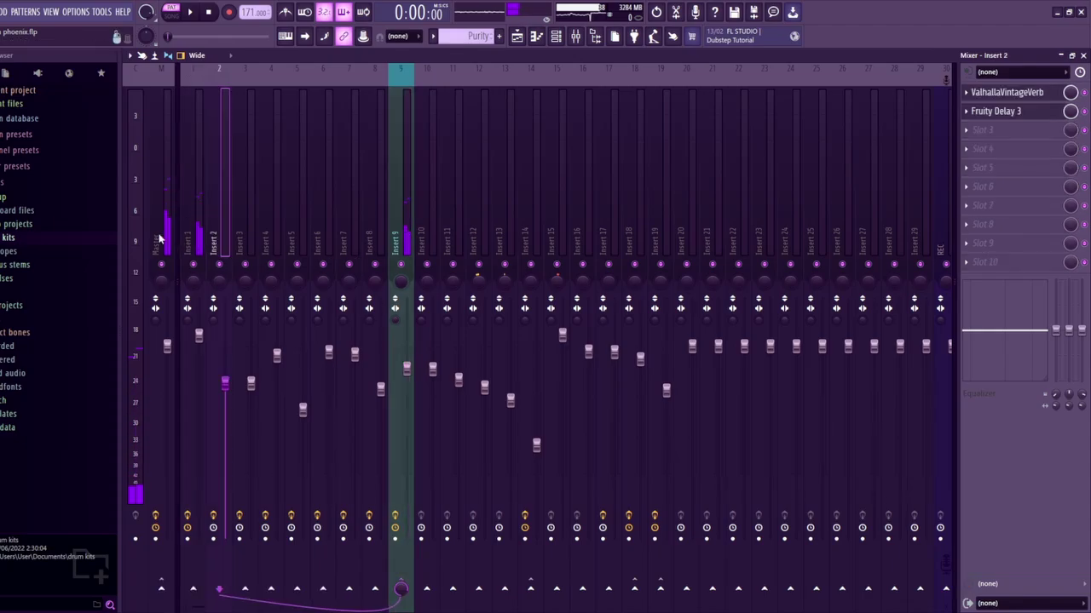
click(218, 222)
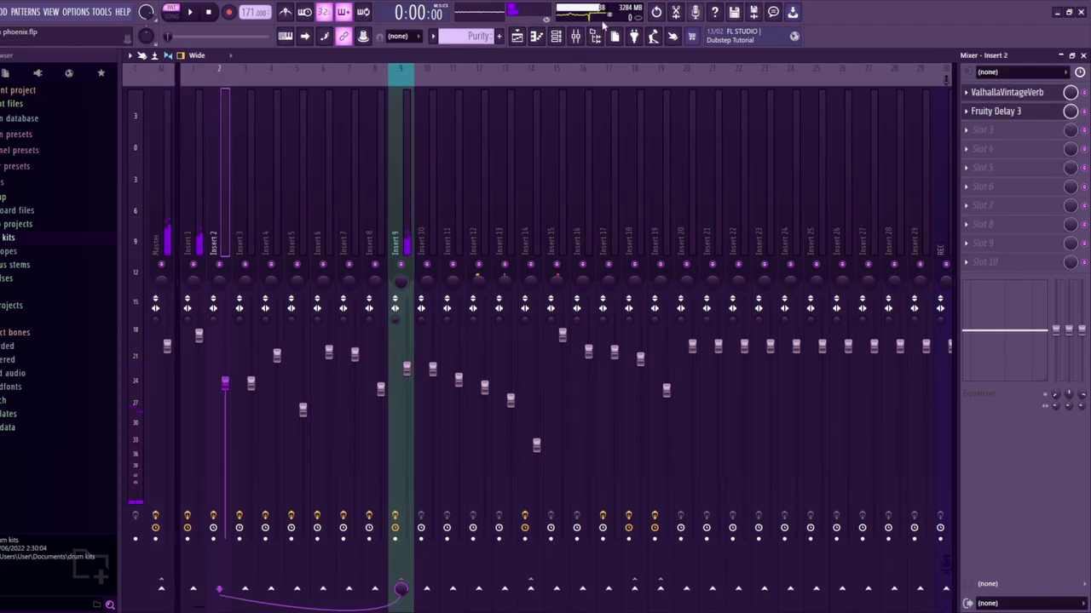
View the Purity plugin's loaded presets and play the Purity pattern in the piano roll
click(556, 38)
click(245, 157)
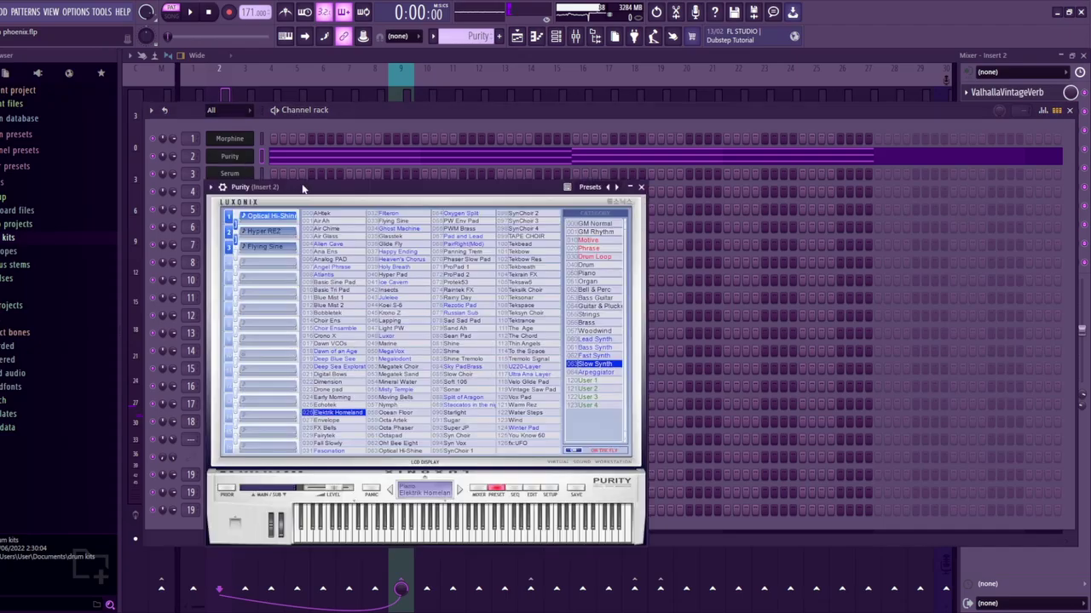
click(665, 158)
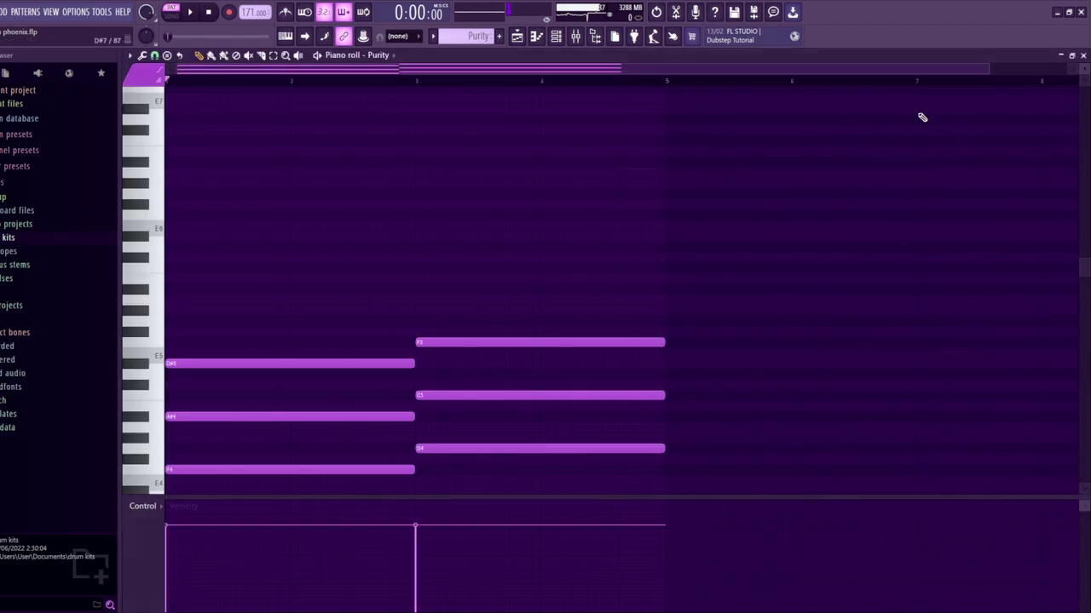
scroll(953, 187, down, 3)
key(space)
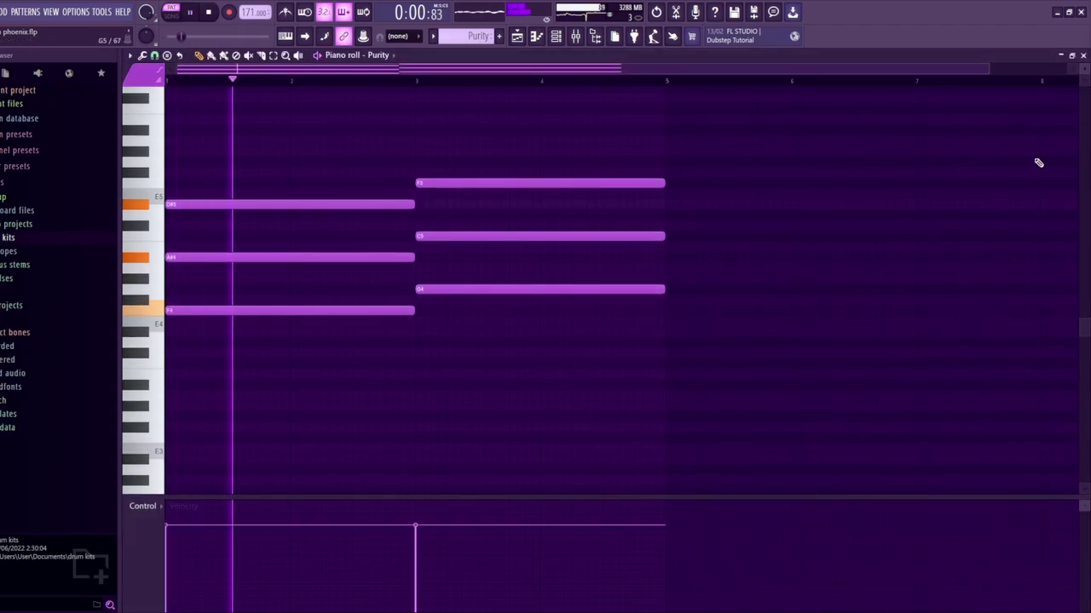
click(416, 80)
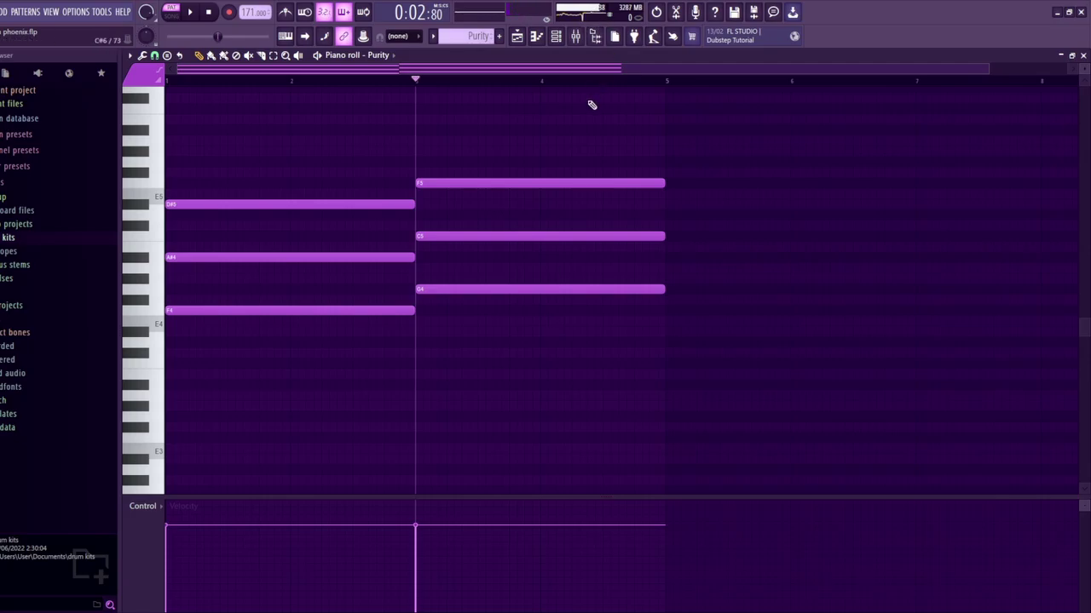
Select the Serum pattern, view the Serum synth after dismissing its folder alert, and play the pattern in the piano roll
click(537, 39)
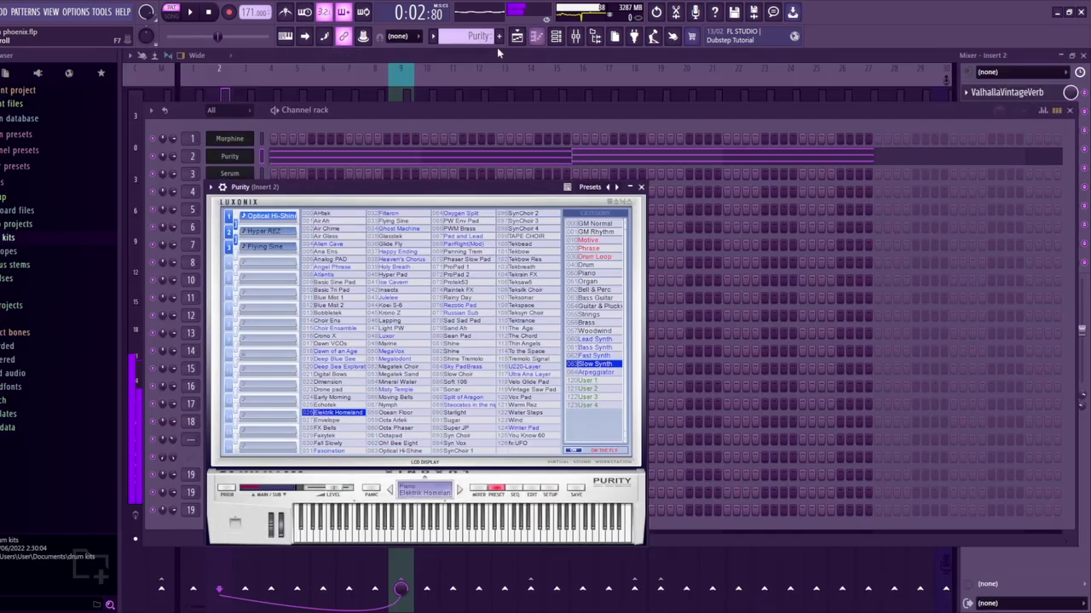
scroll(470, 38, down, 1)
click(325, 177)
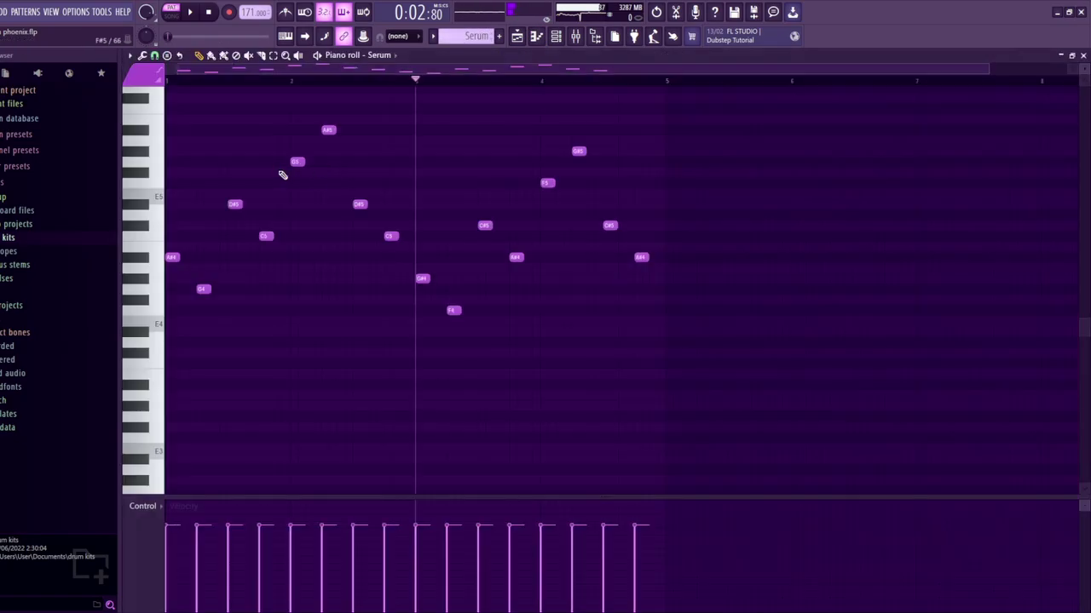
click(556, 37)
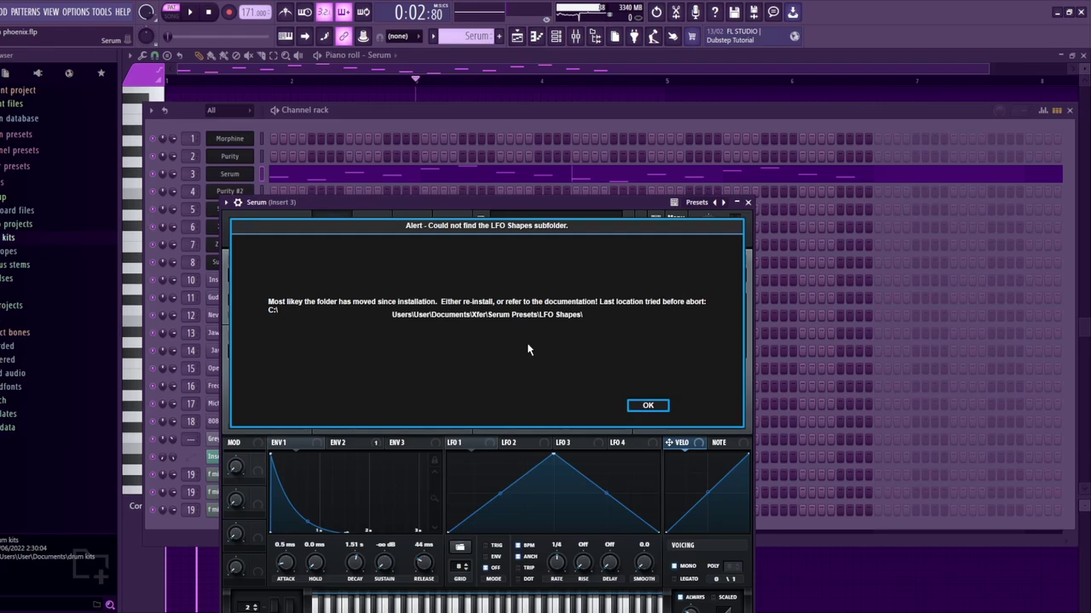
click(631, 405)
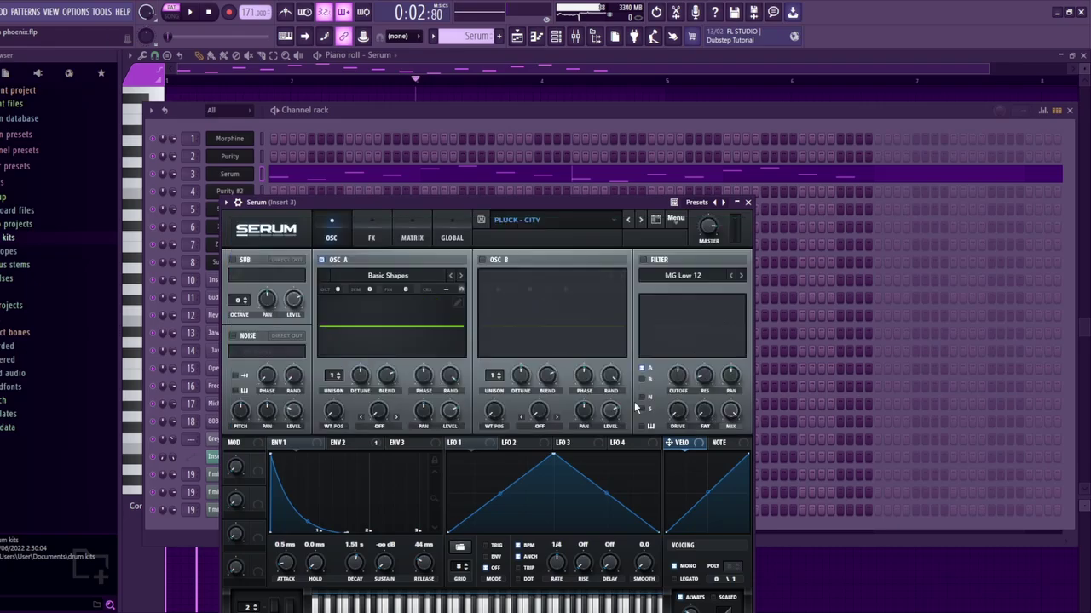
click(462, 102)
key(space)
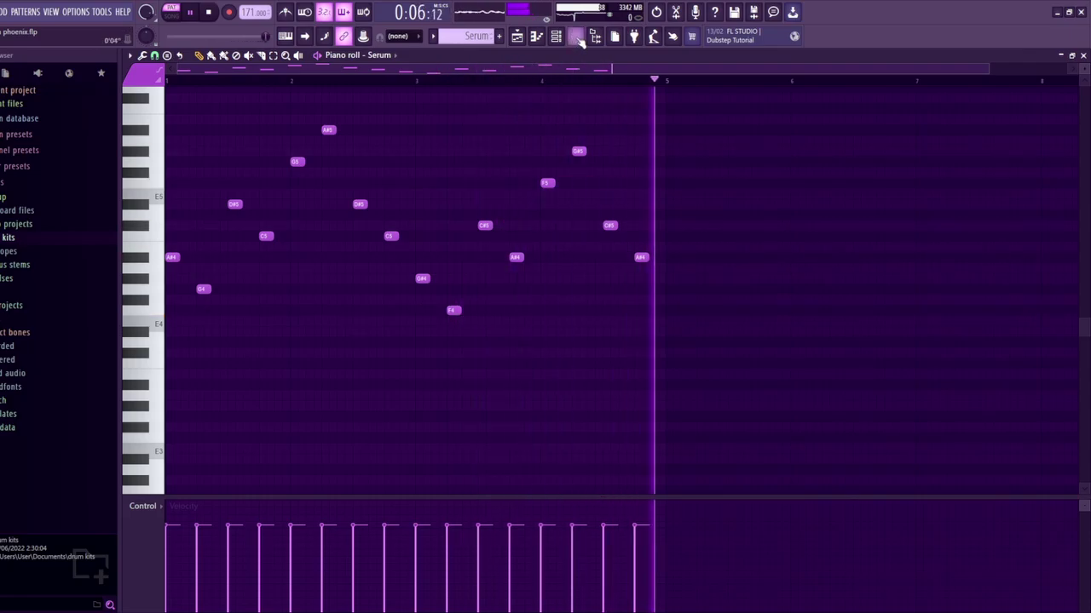
Stop the Serum pattern and check the effect slots on mixer Insert 3
key(space)
key(F9)
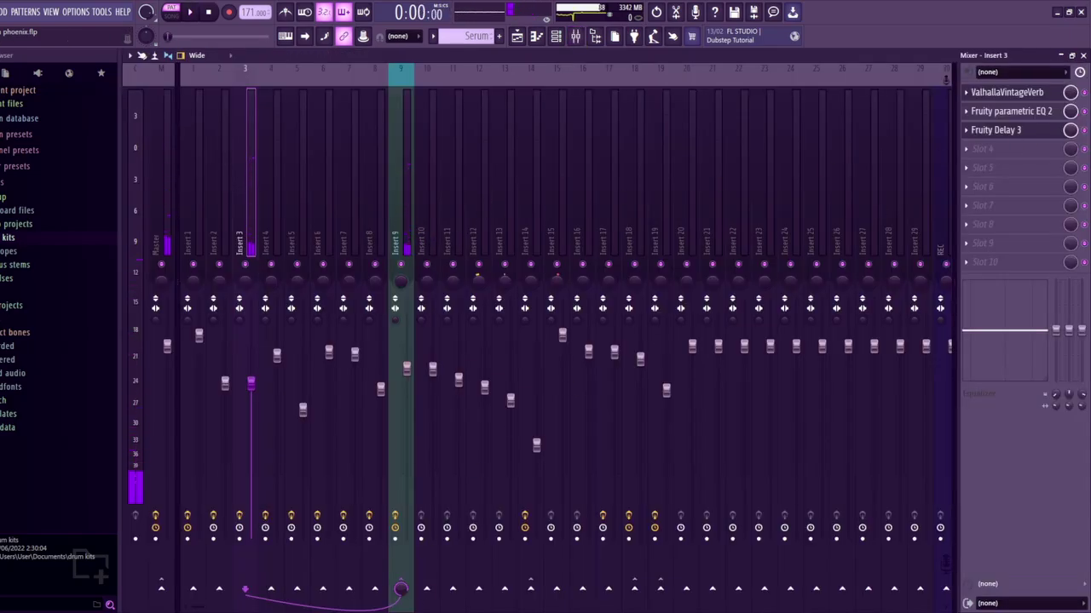
click(536, 37)
Select the Purity #2 pattern and view the Purity #2 plugin's loaded presets
scroll(465, 36, down, 1)
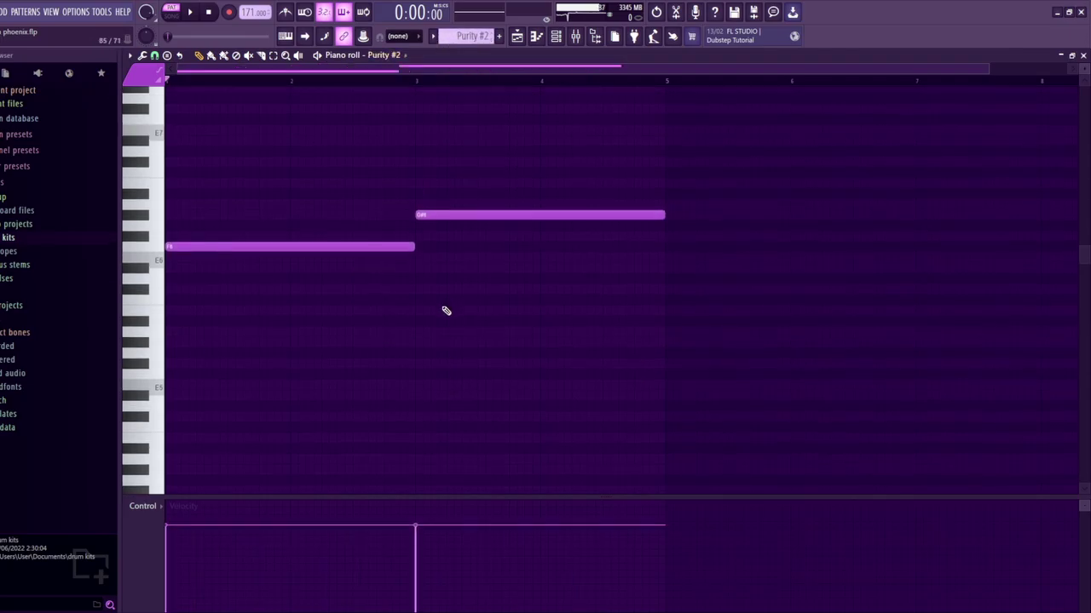
click(574, 35)
click(230, 193)
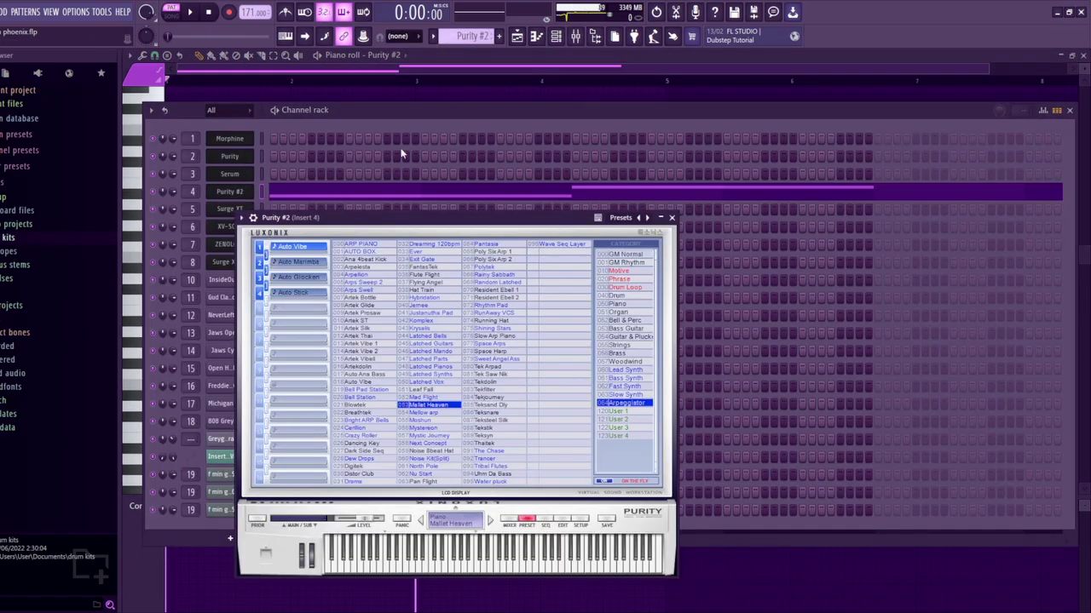
Play the Purity #2 pattern in the piano roll and check its mixer insert
click(536, 99)
key(space)
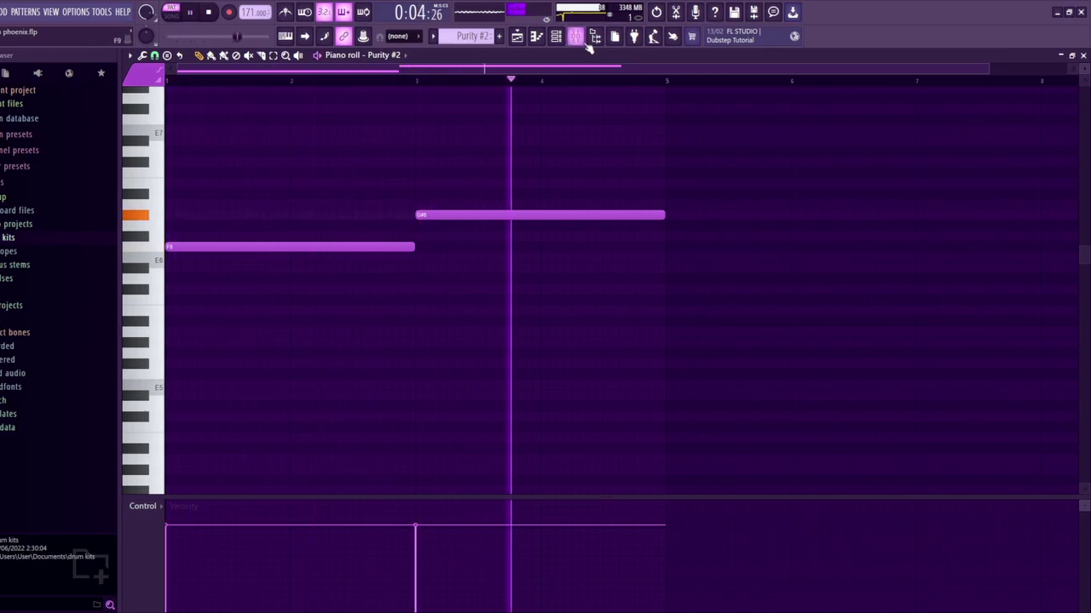
key(space)
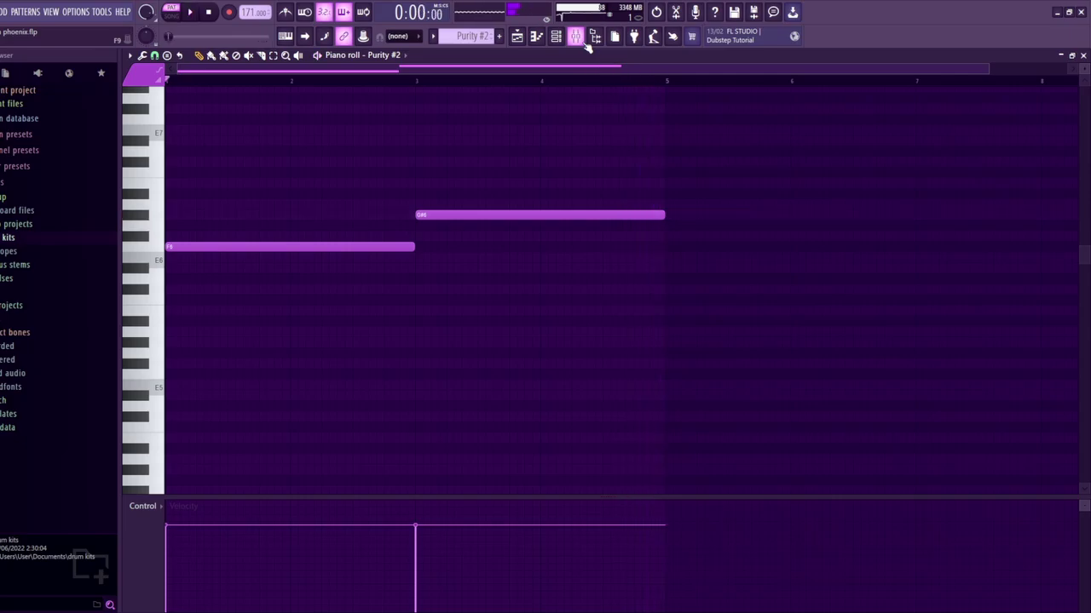
click(577, 38)
key(F9)
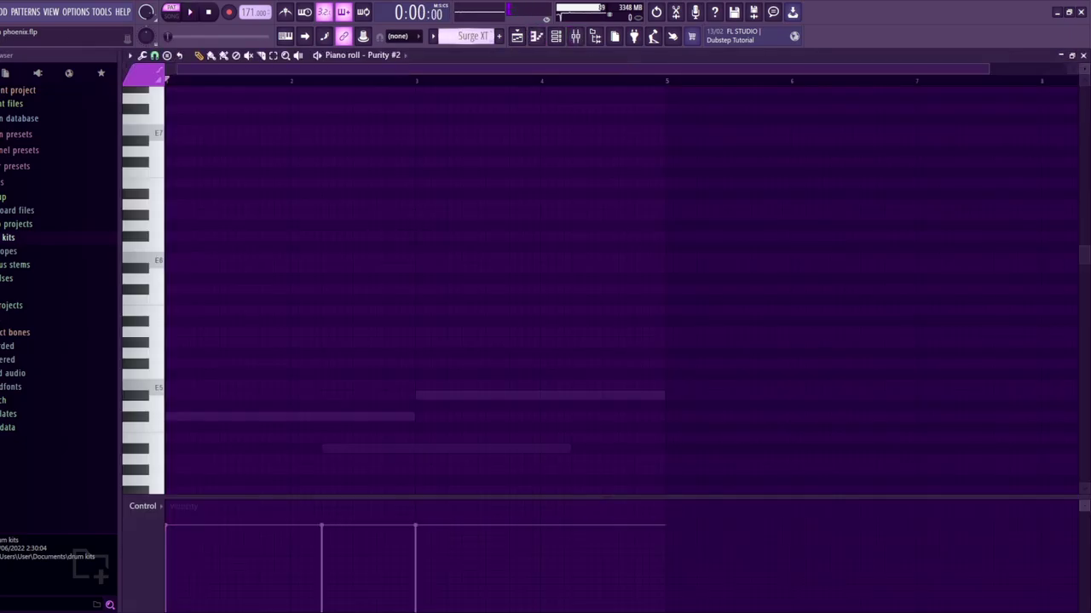
Select the Surge XT pattern and view the Surge XT synth's patch settings
click(564, 38)
click(230, 210)
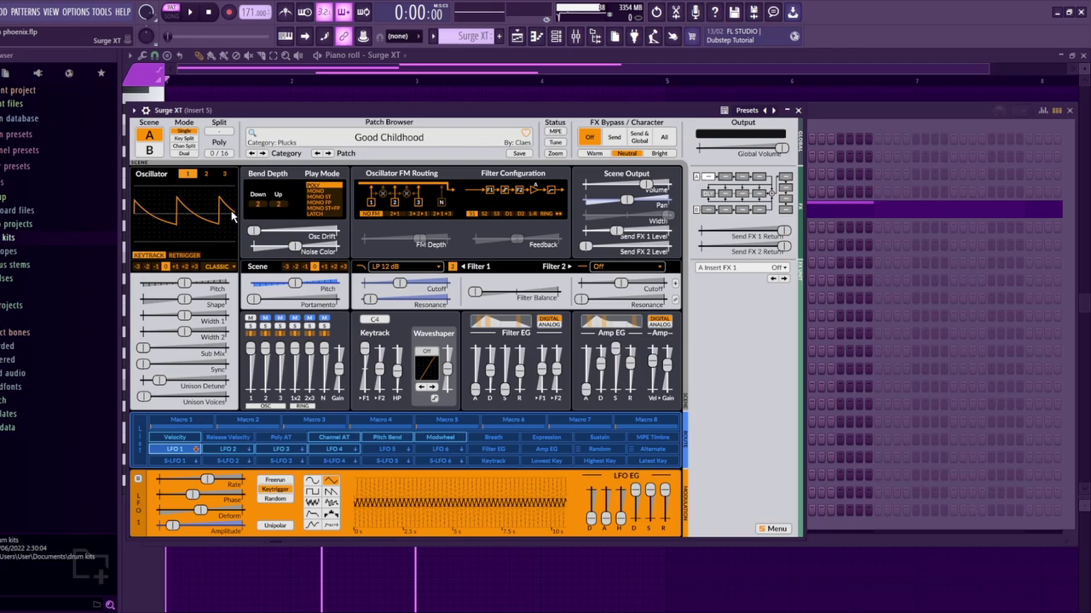
click(435, 92)
Play the Surge XT pattern in the piano roll and check the effect slots on mixer Insert 5
key(space)
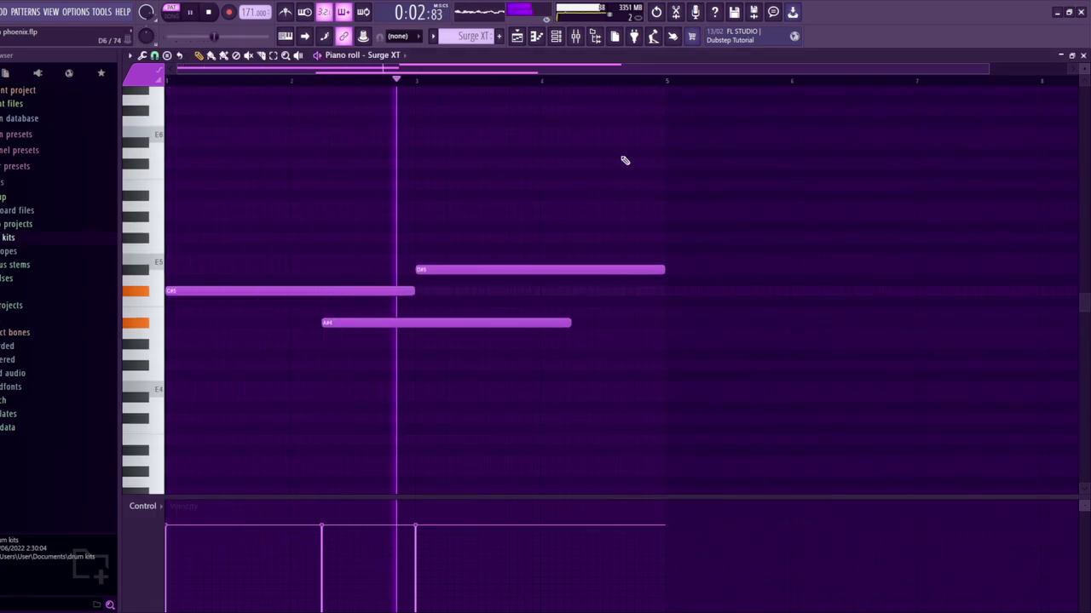
key(space)
click(536, 36)
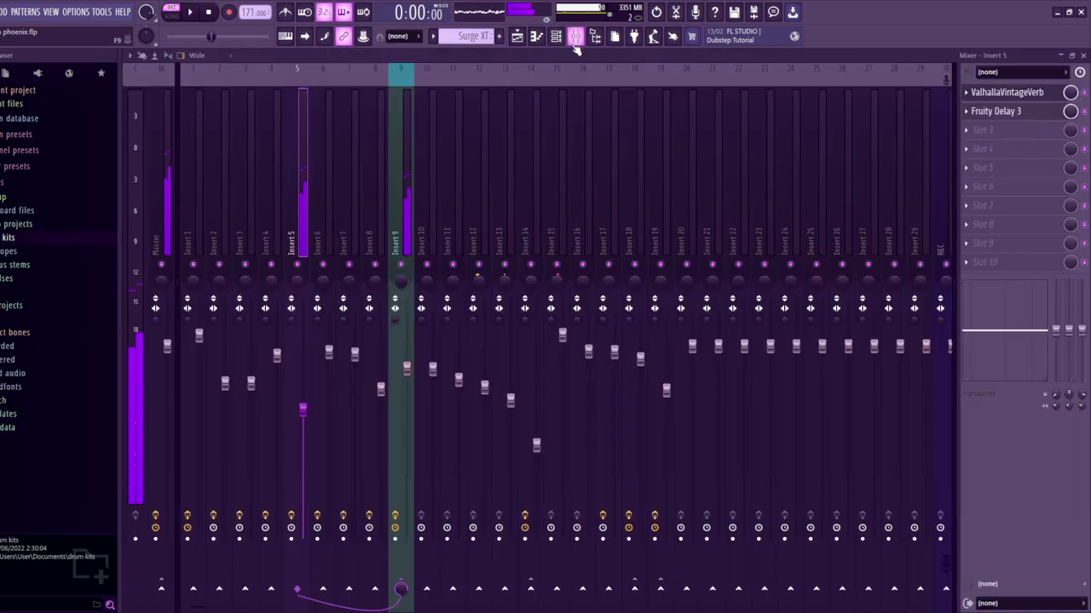
click(536, 35)
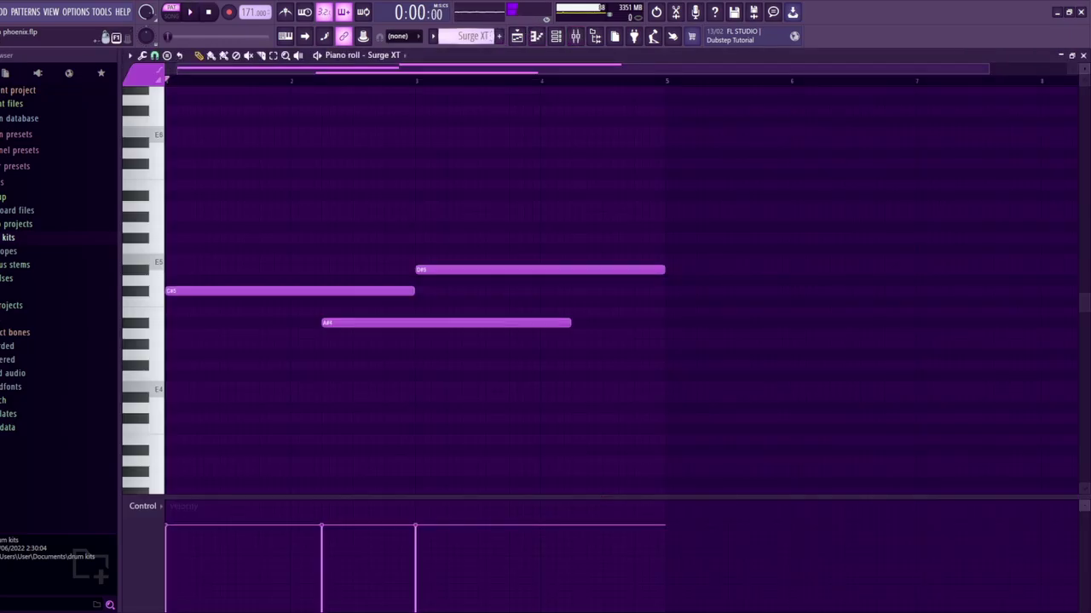
Select the XV-5080 pattern, view the XV-5080 instrument, and play the pattern in the piano roll
scroll(474, 36, down, 1)
key(space)
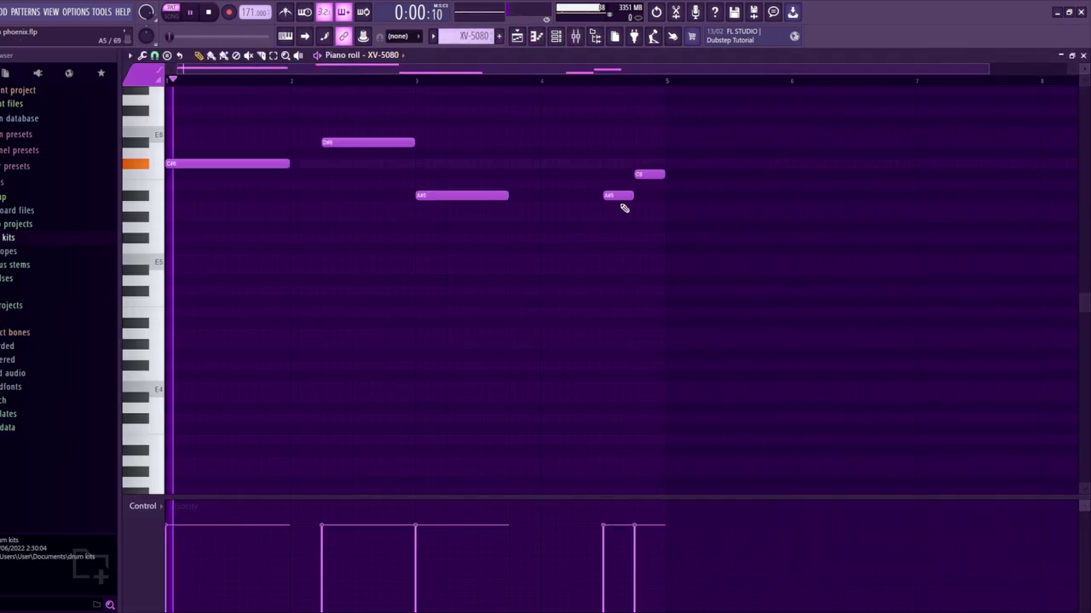
click(555, 36)
key(space)
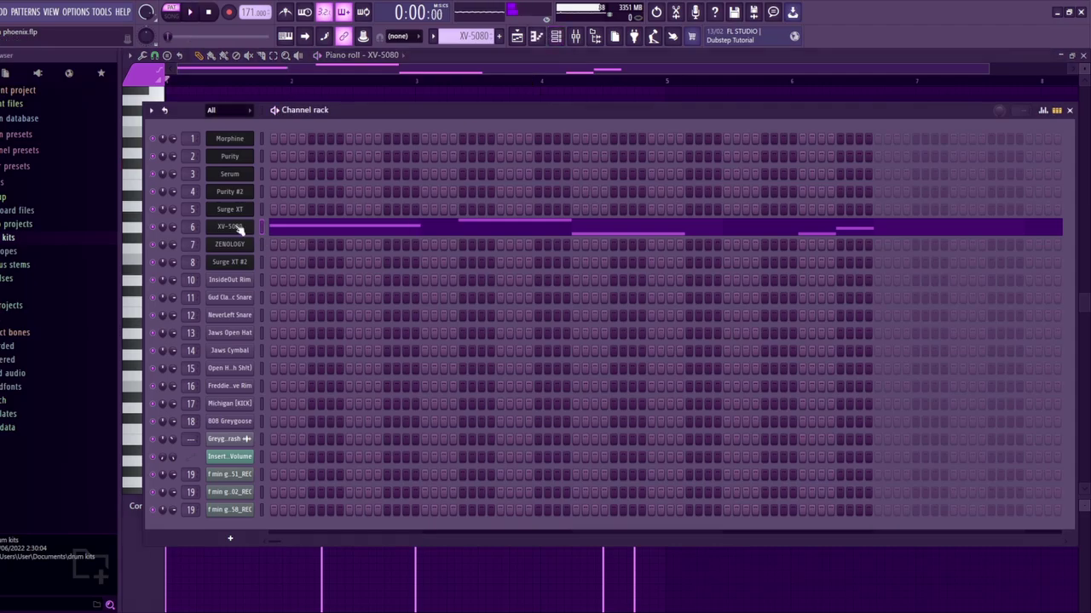
click(234, 226)
click(454, 100)
key(space)
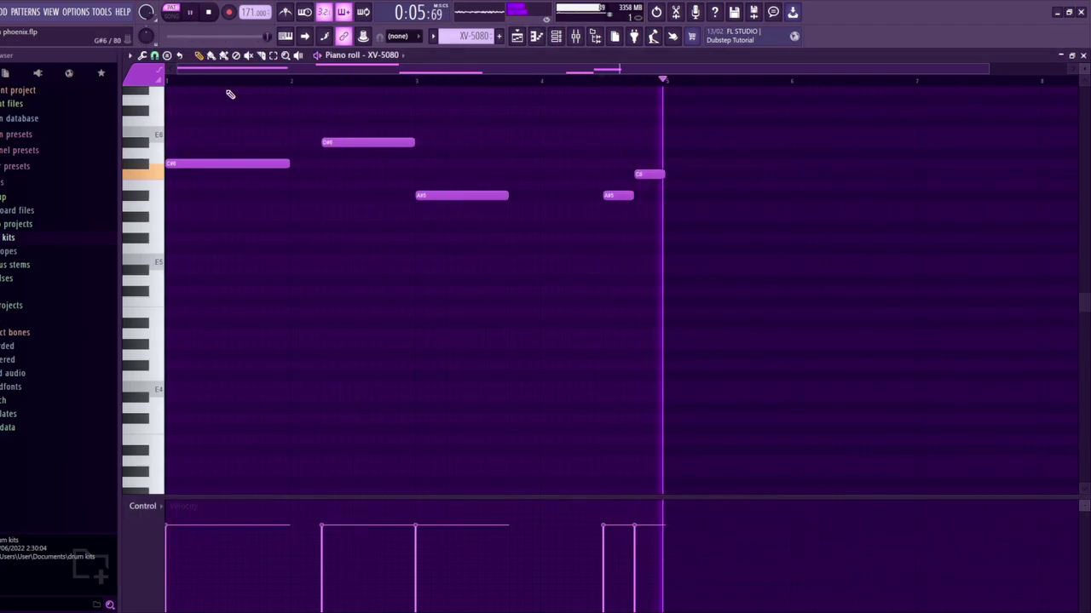
key(space)
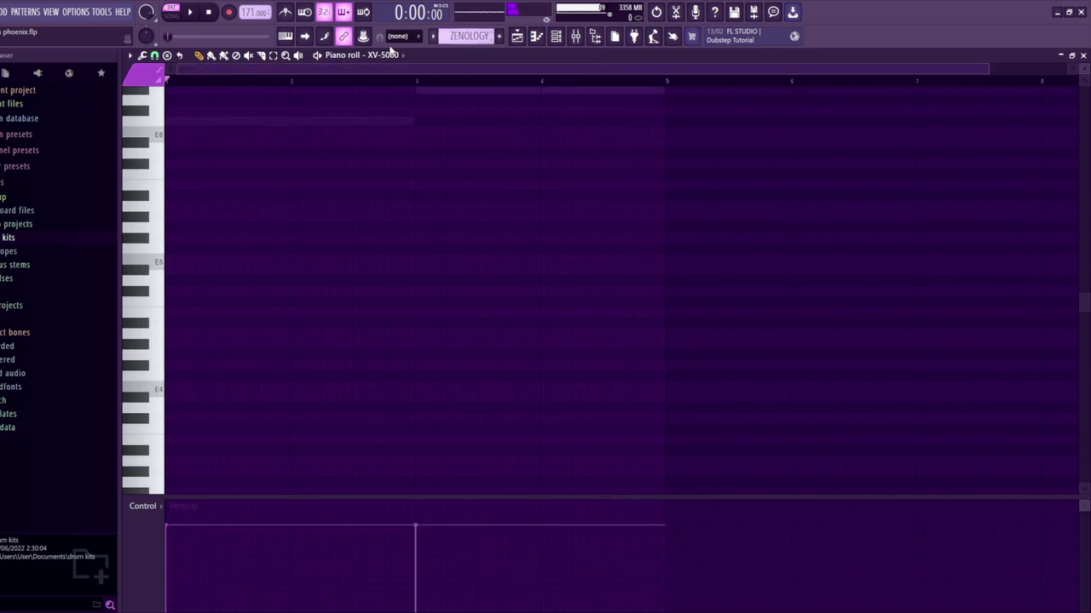
Select the ZENOLOGY pattern and view the ZENOLOGY instrument
click(556, 36)
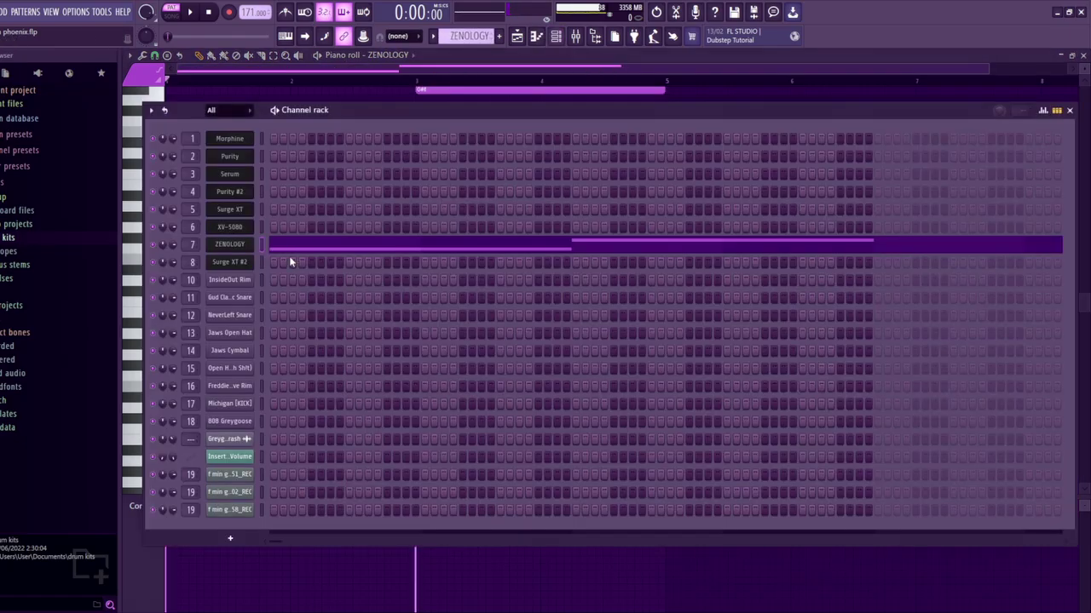
click(249, 244)
click(757, 98)
Play the ZENOLOGY pattern in the piano roll and check the effect slots on mixer Insert 7
key(space)
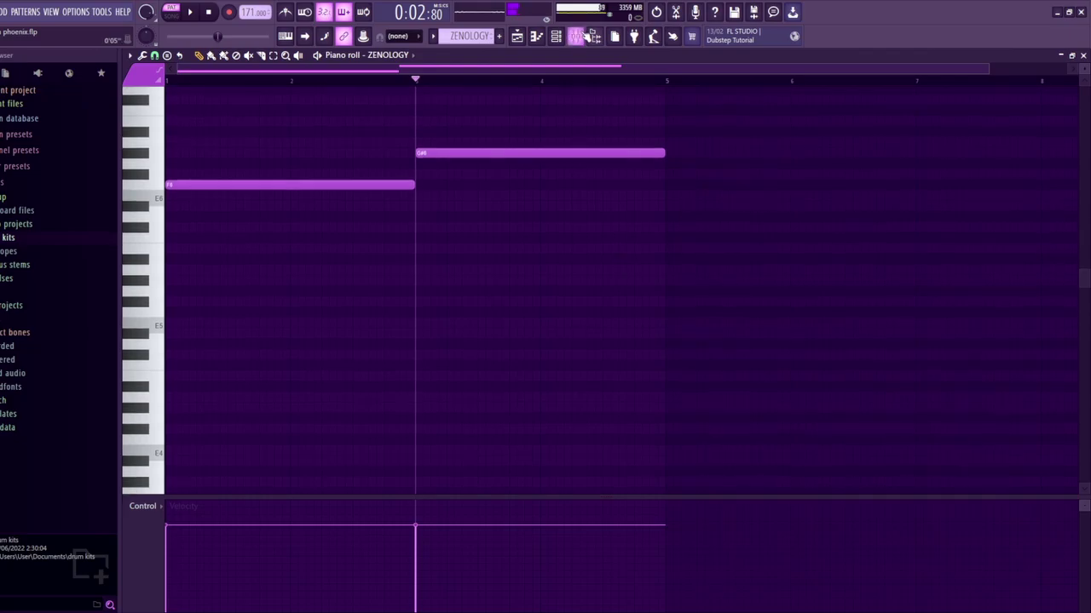
click(575, 36)
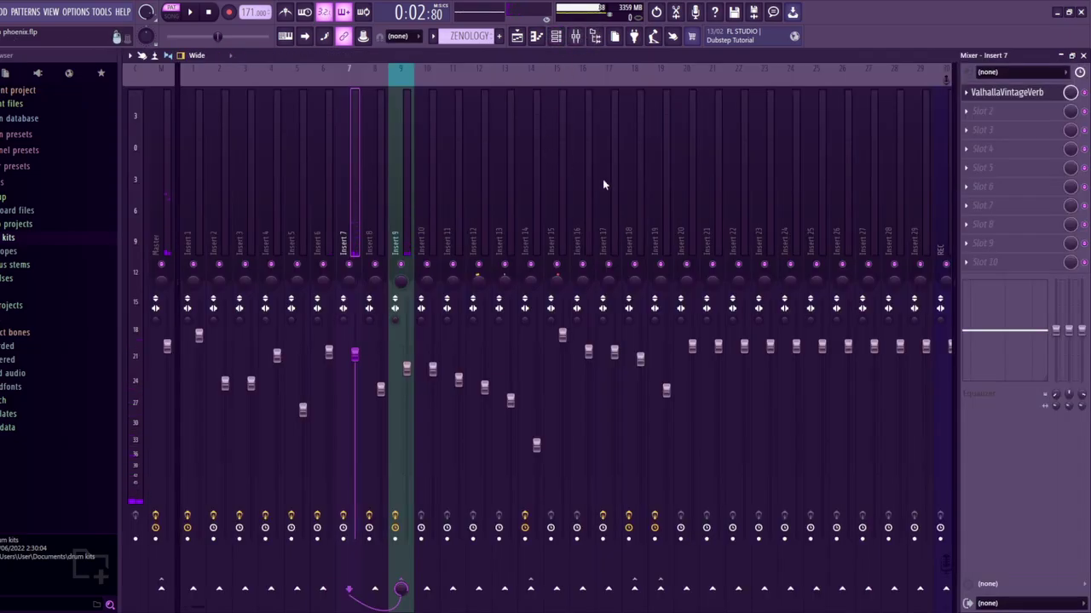
key(space)
key(space)
key(F9)
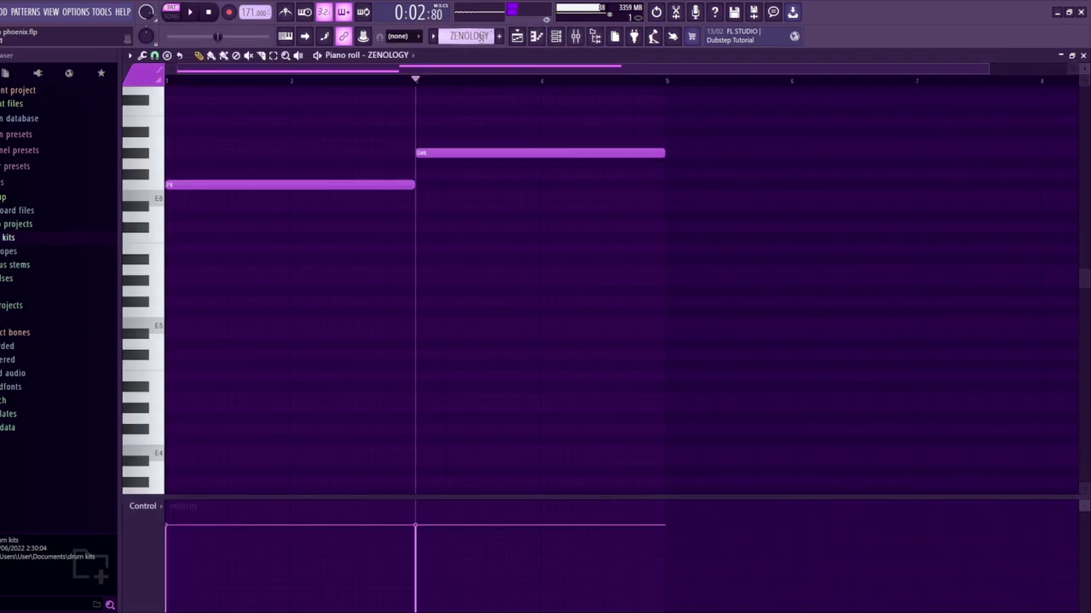
Select the Surge XT #2 pattern and play it in the piano roll
scroll(481, 36, down, 1)
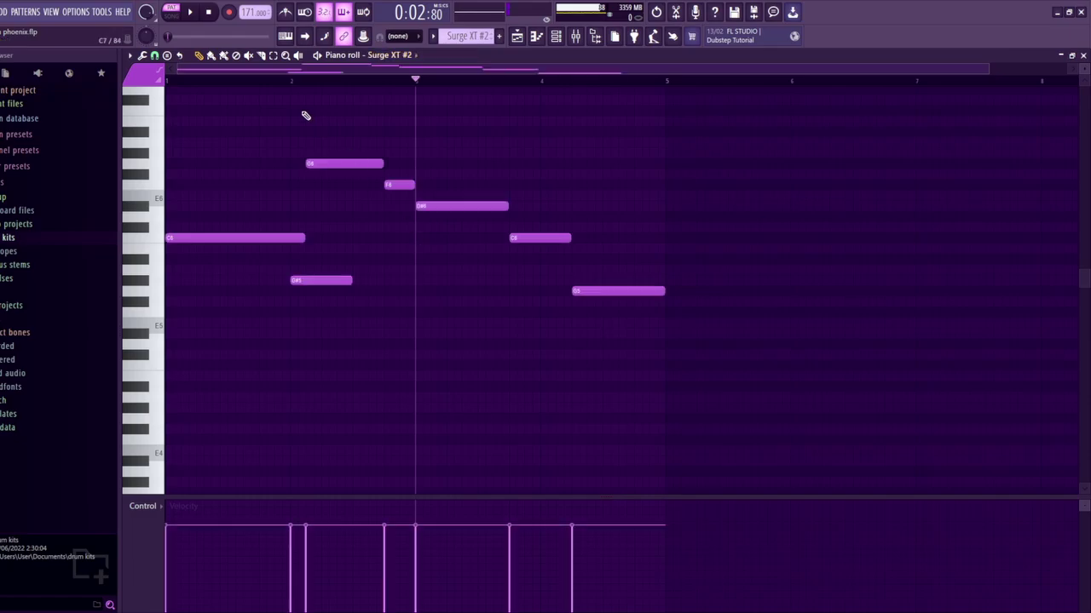
key(space)
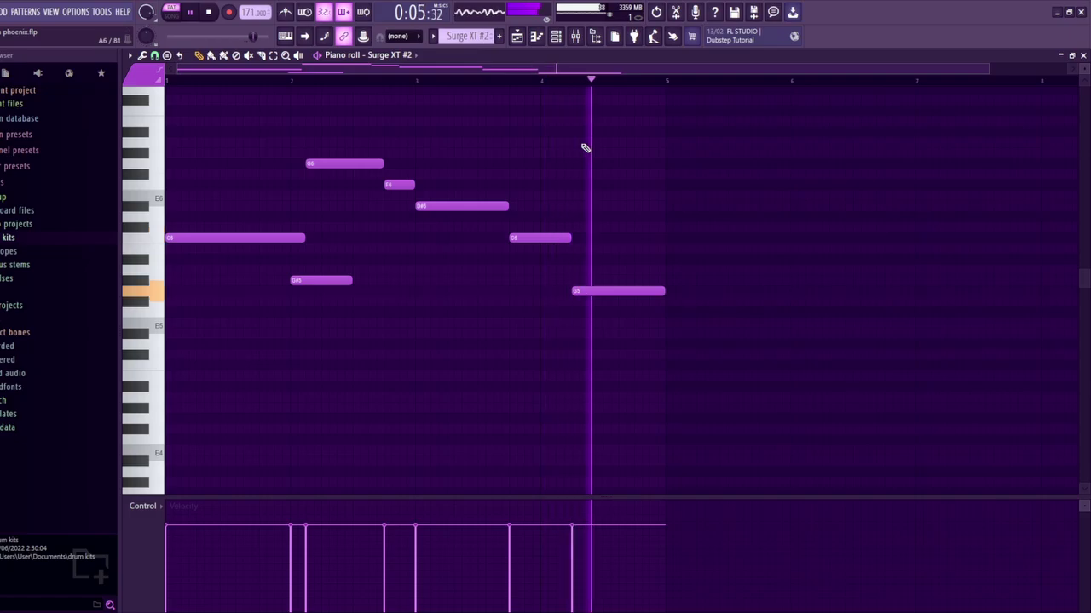
key(space)
Check the effect slots on mixer Insert 8 and view the Surge XT #2 synth's patch settings
click(583, 39)
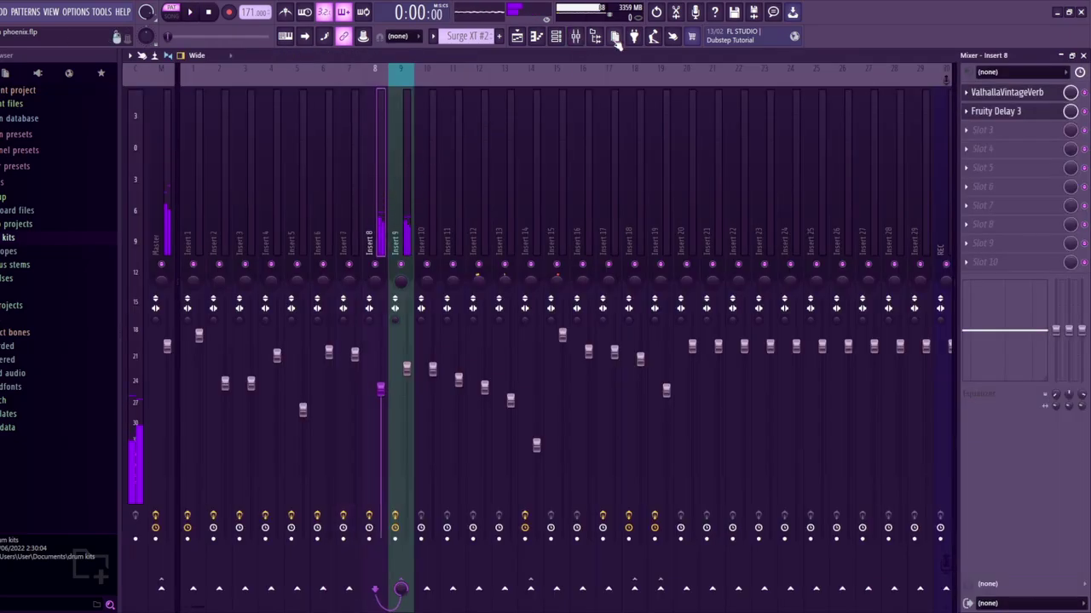
click(555, 36)
click(240, 264)
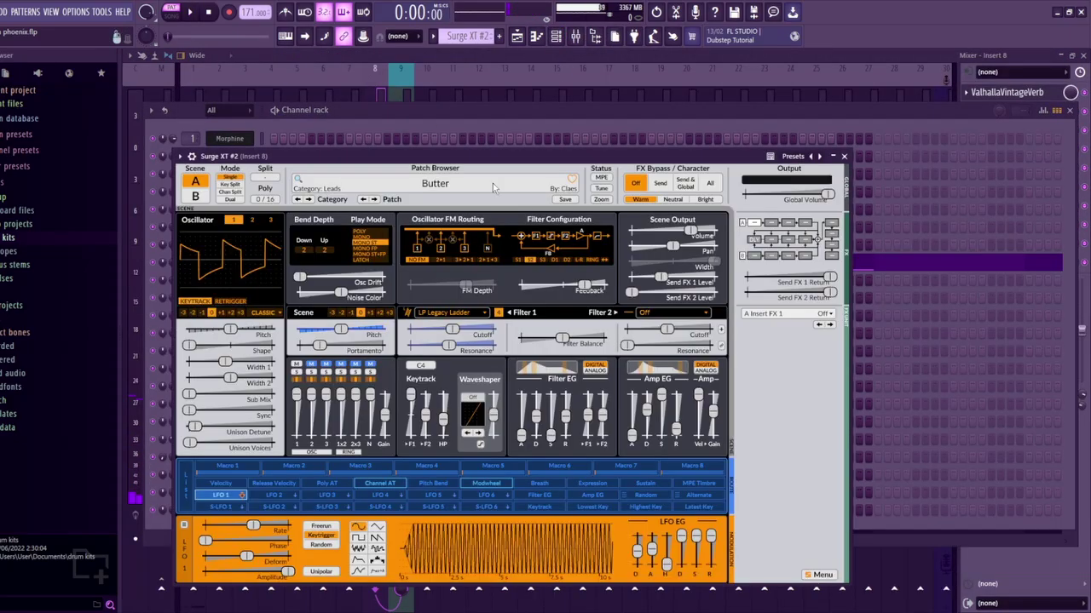
Isolate the melody on Tracks 1 to 8 in the playlist and play it from bar 33
click(516, 40)
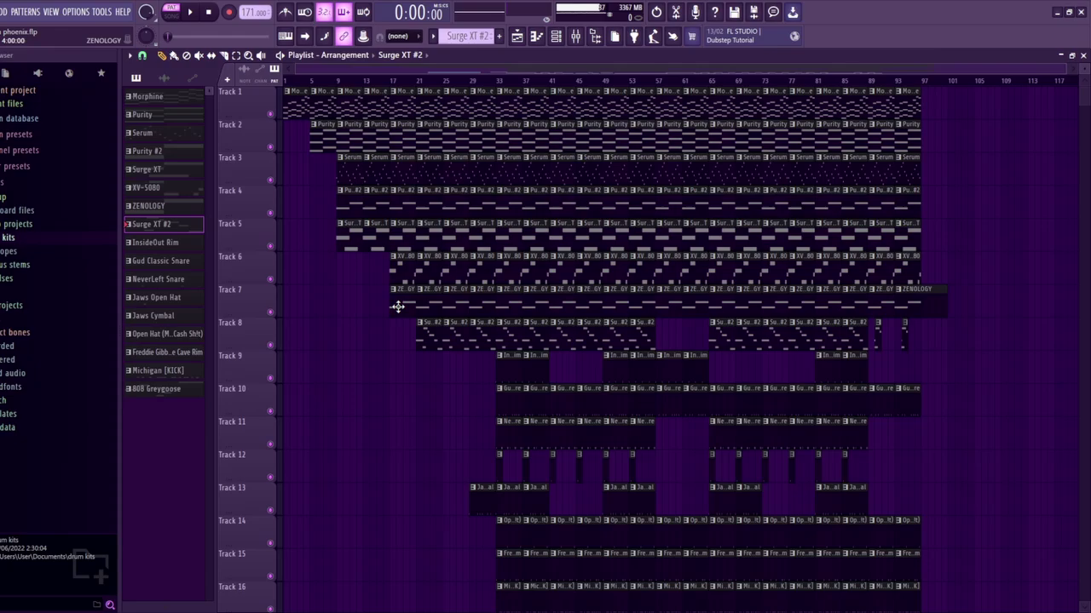
ctrl+click(271, 345)
drag(273, 312, 275, 116)
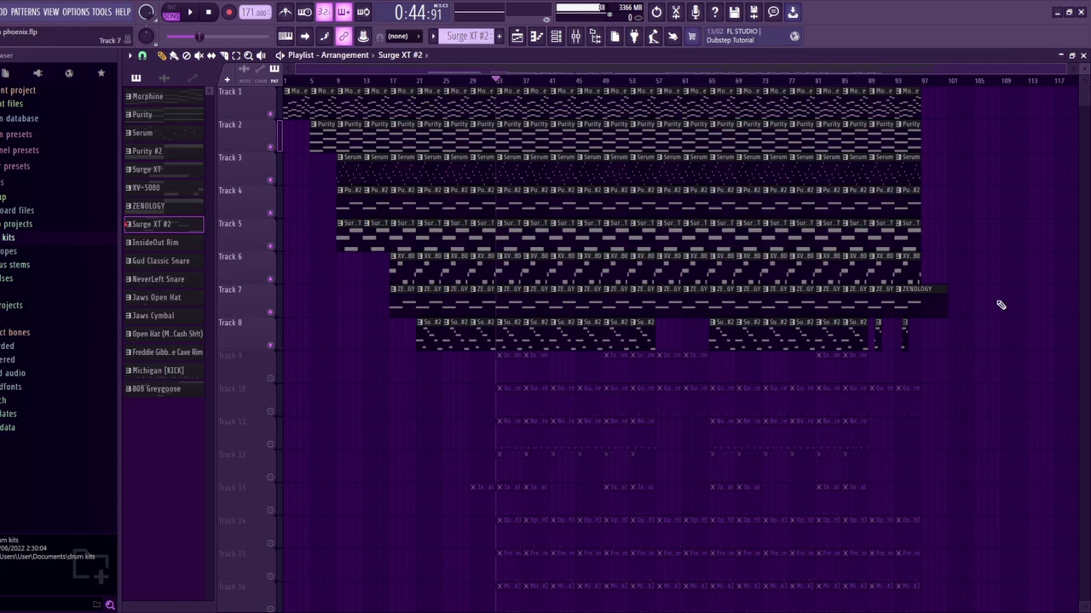
key(space)
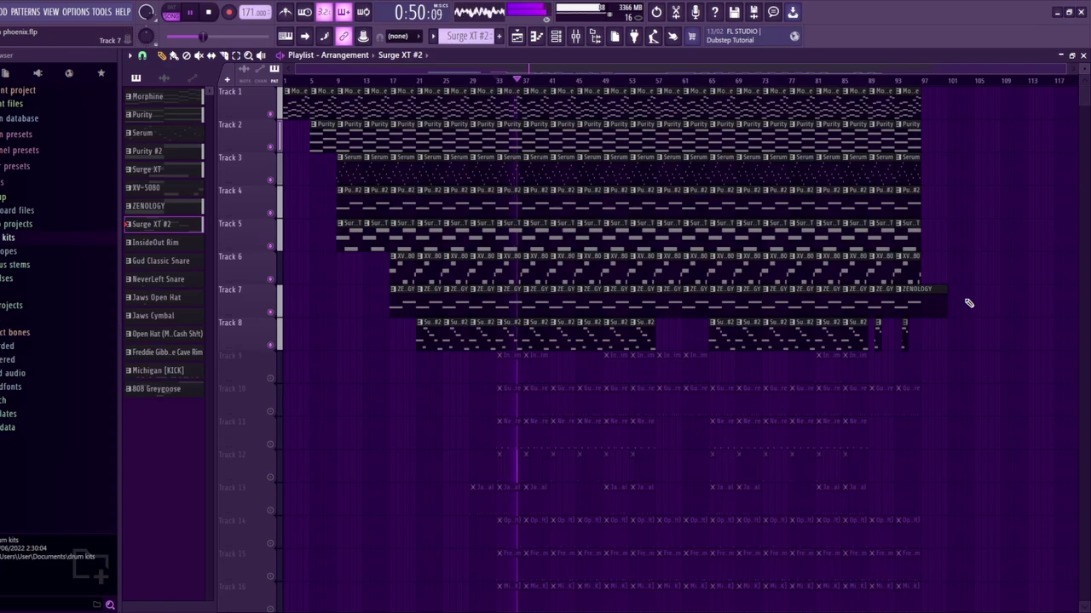
key(space)
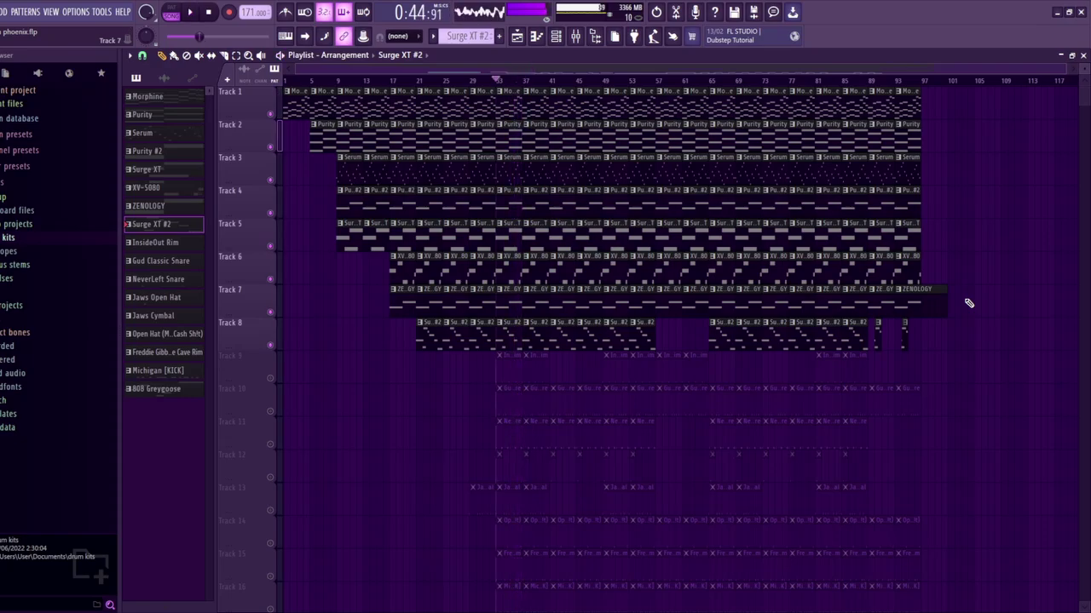
Solo the 808 on Track 17 in the playlist and enable the kick on Track 16 with it
scroll(715, 234, down, 3)
right_click(273, 443)
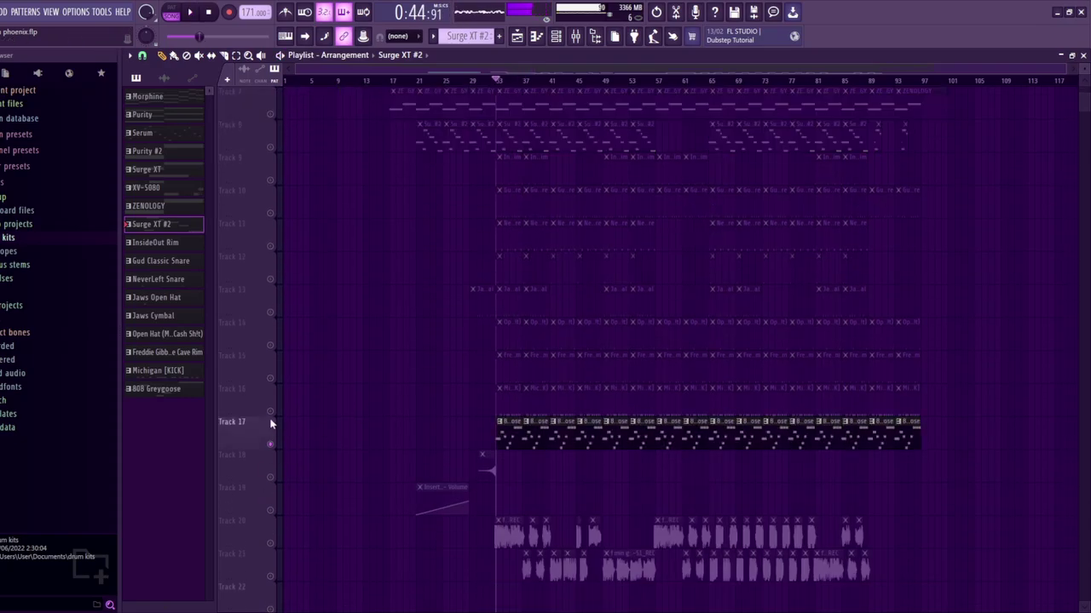
click(272, 413)
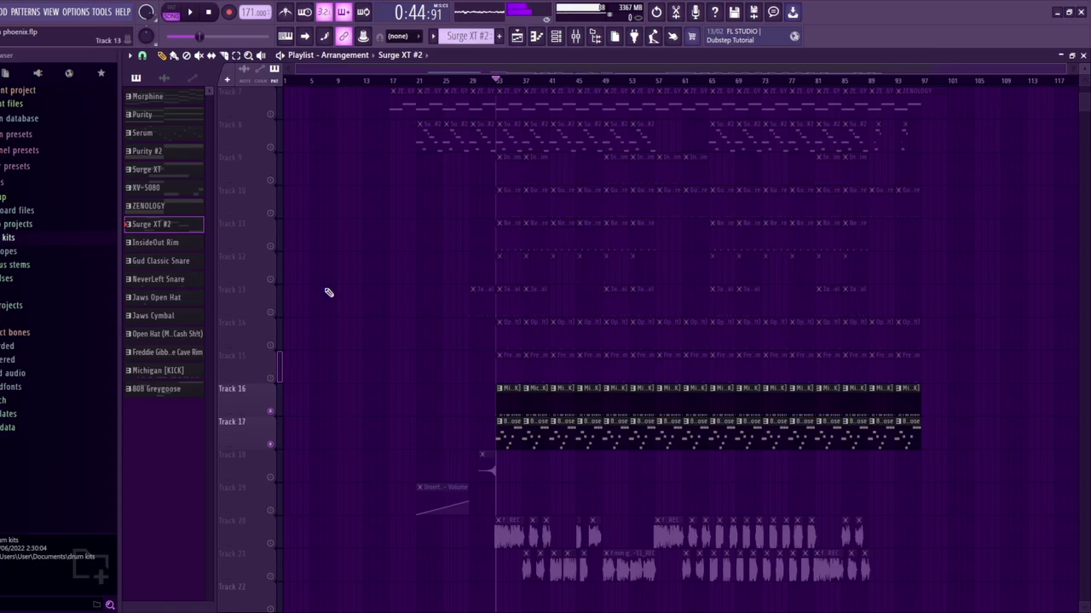
Enable the volume automation on Track 19 and the Surge XT #2 melody on Track 8, and play from bar 21
click(424, 85)
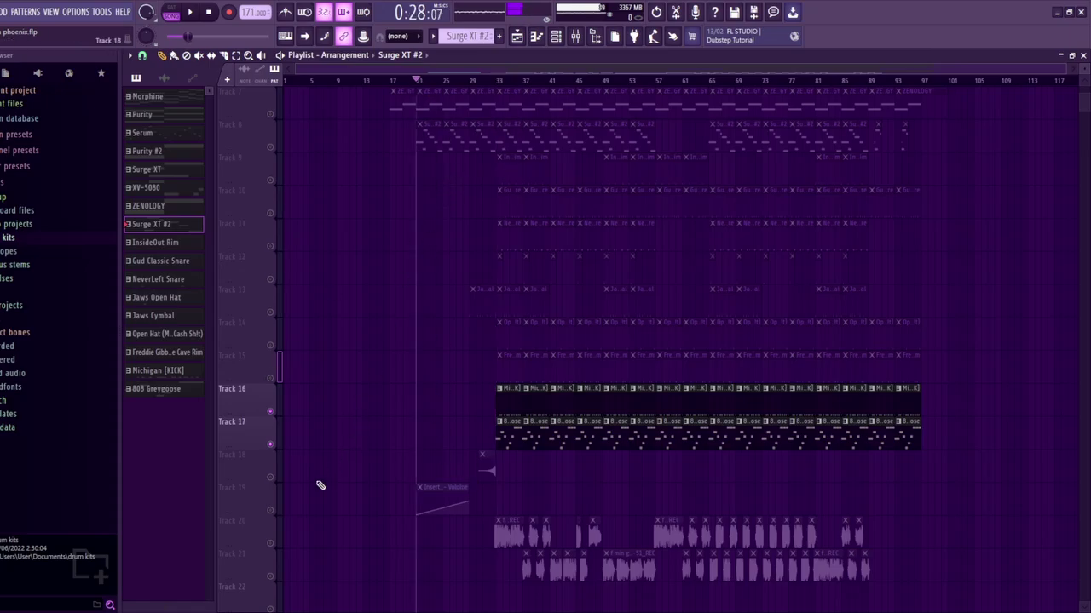
click(271, 512)
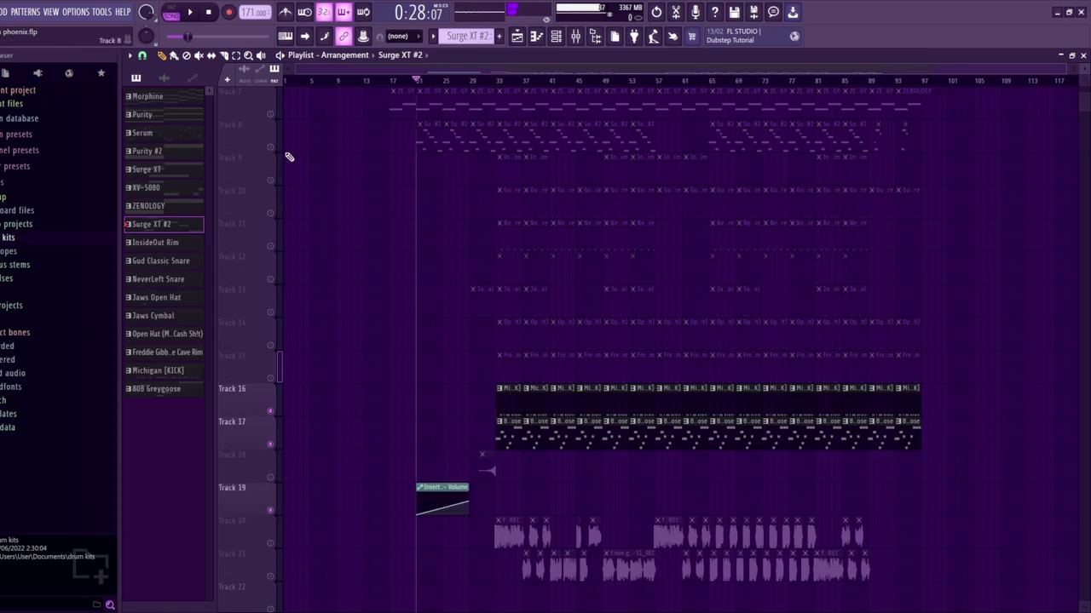
click(271, 149)
key(space)
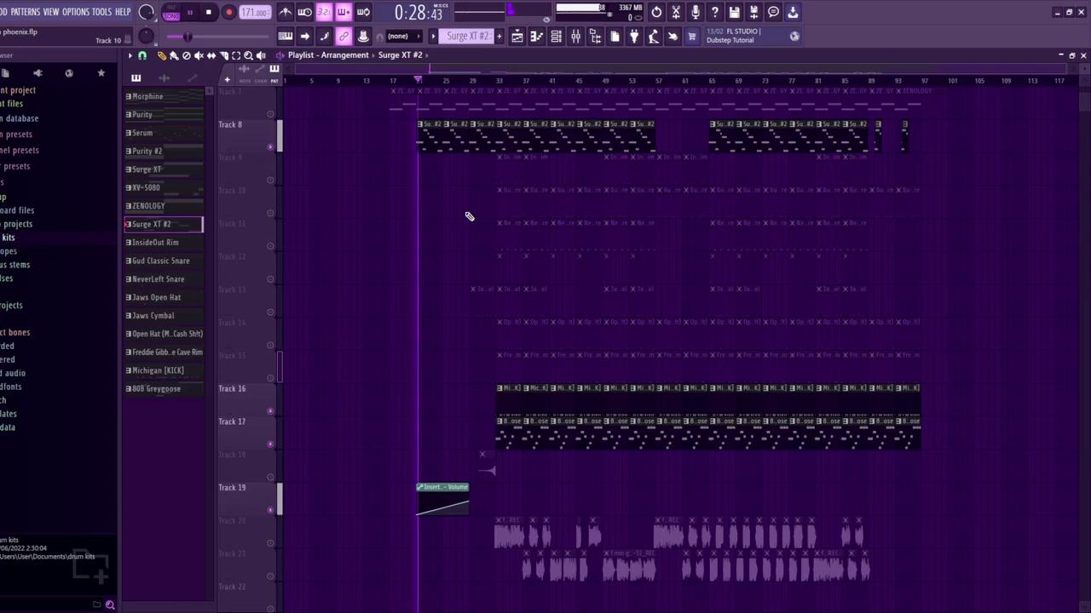
key(space)
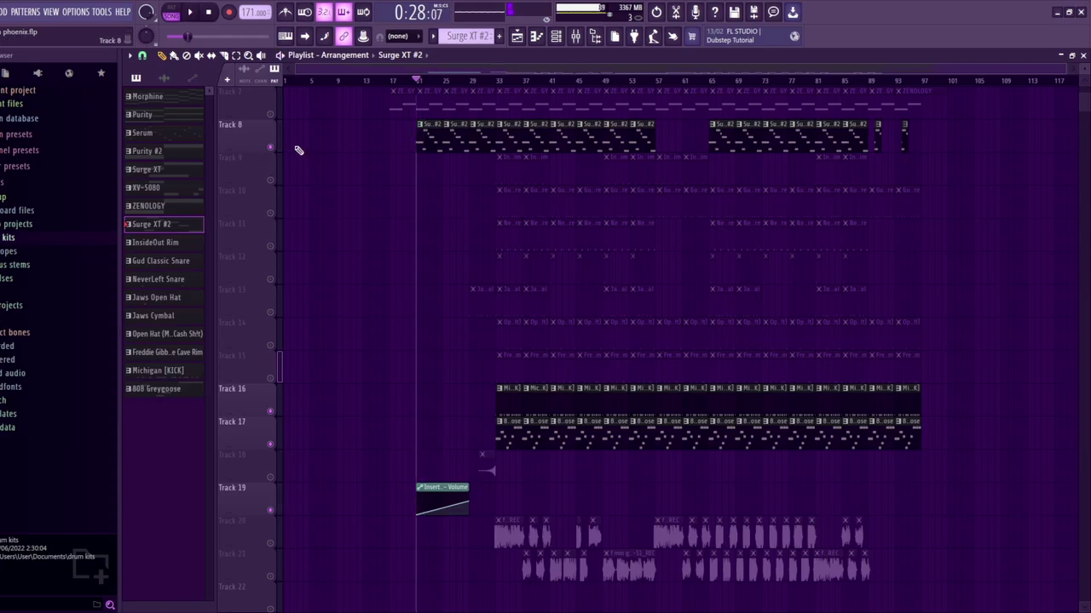
Mute Track 8, enable the percussion on Tracks 9 to 15, and play the isolated drums from about bar 33
click(271, 148)
click(271, 181)
click(271, 213)
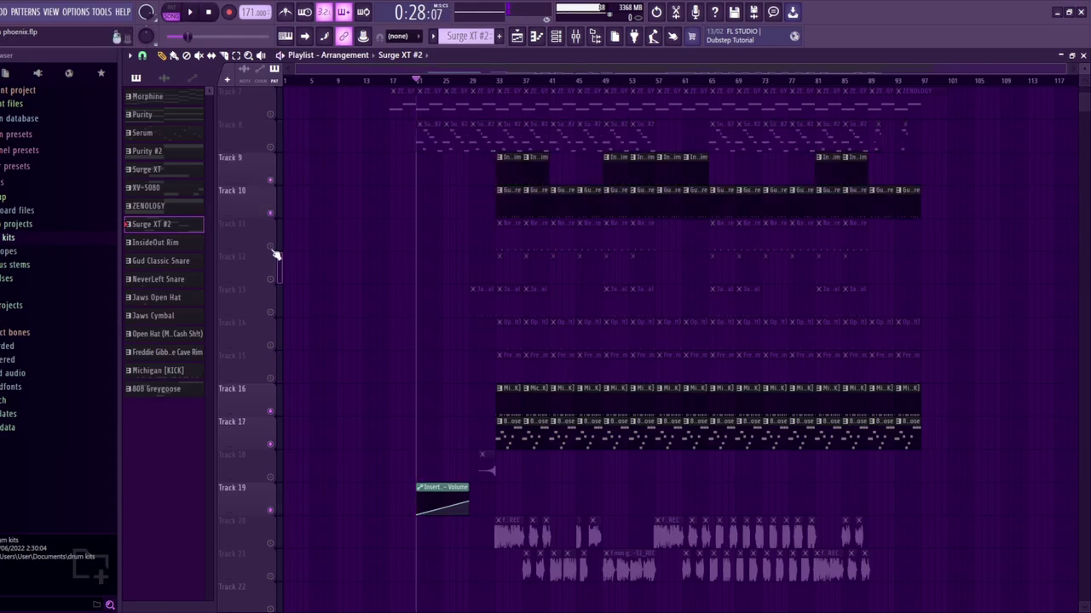
click(271, 247)
click(271, 279)
click(271, 312)
click(271, 345)
click(271, 378)
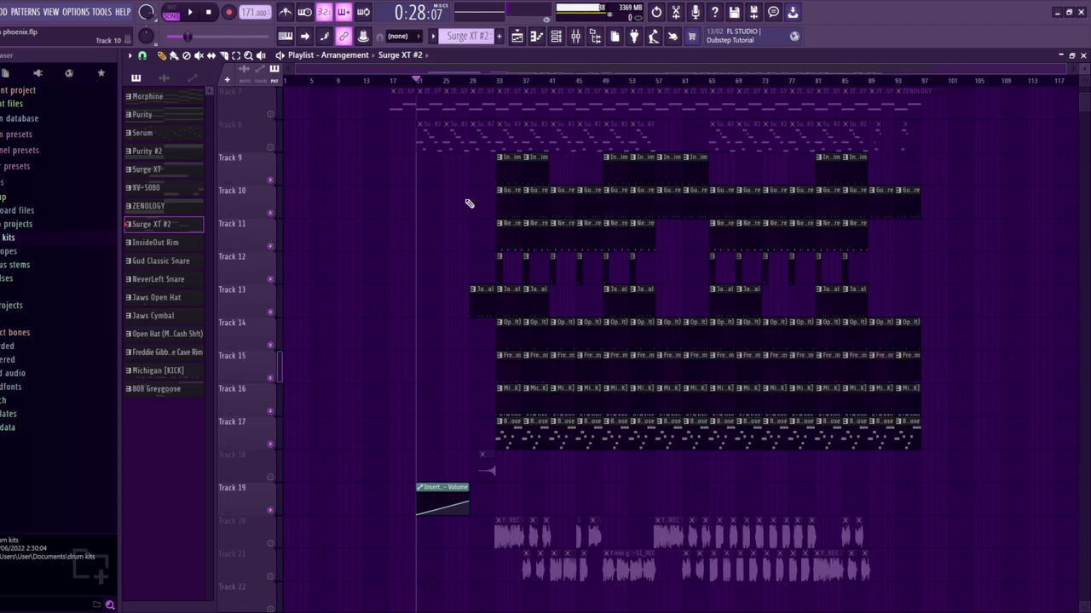
click(501, 88)
key(space)
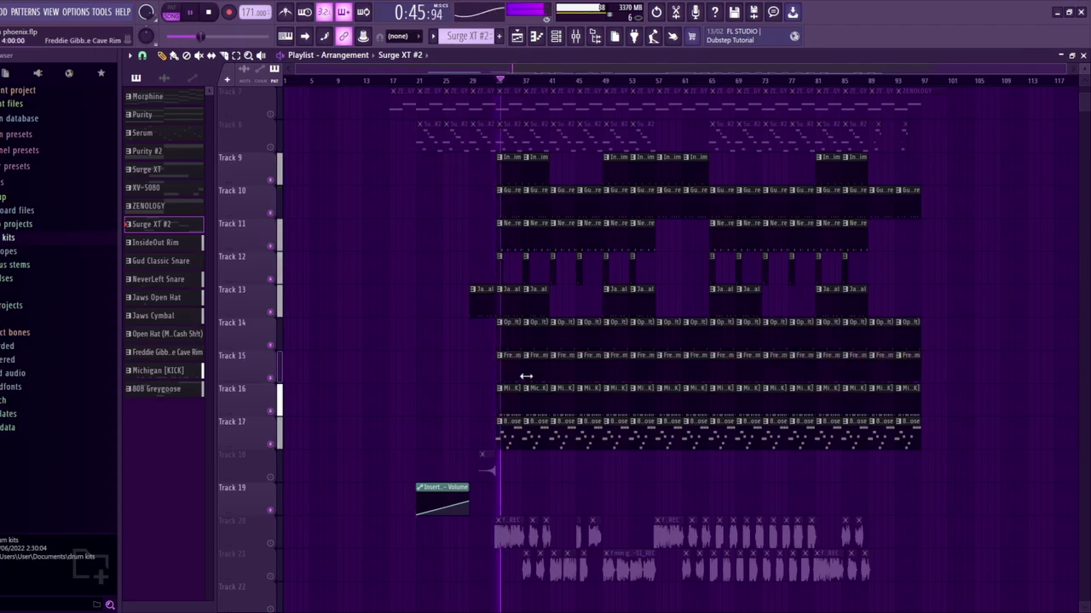
Stop playback, inspect the effects chain on mixer Insert 1, and return to the playlist
scroll(516, 273, up, 3)
key(space)
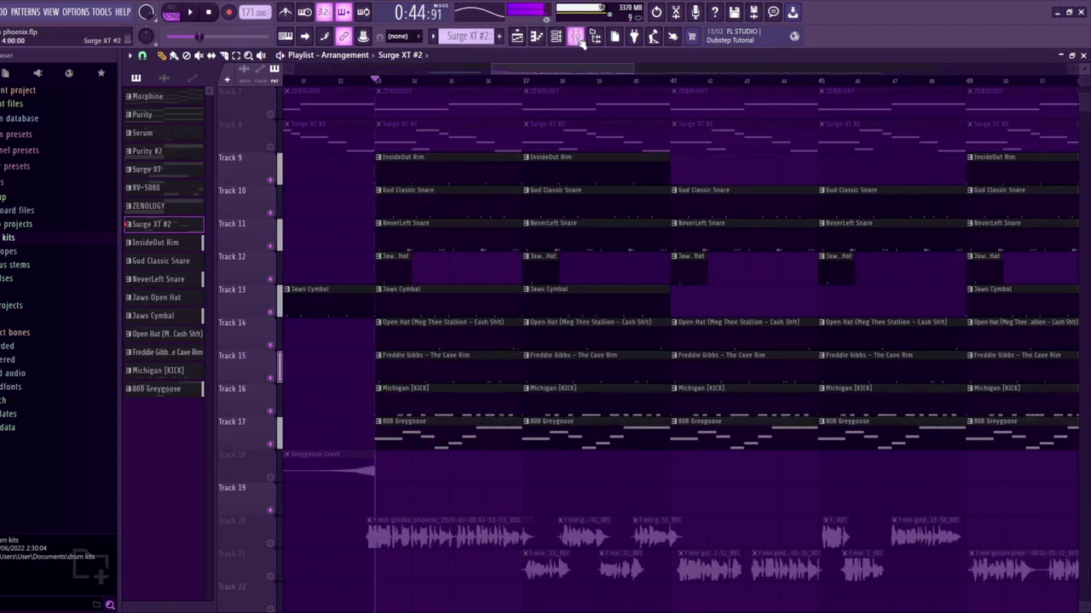
key(F9)
click(155, 247)
click(189, 252)
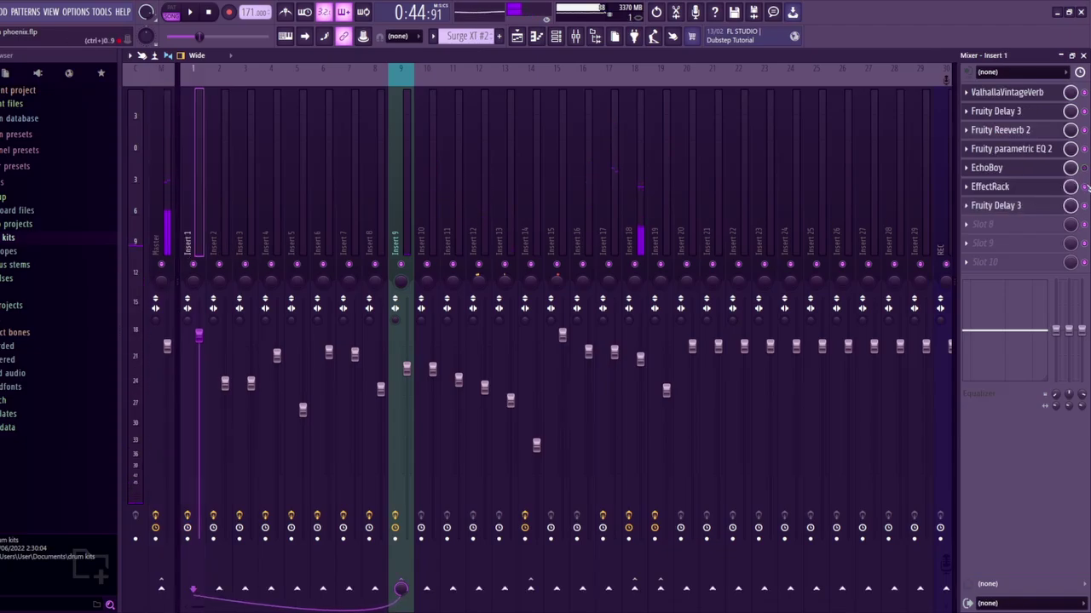
click(516, 37)
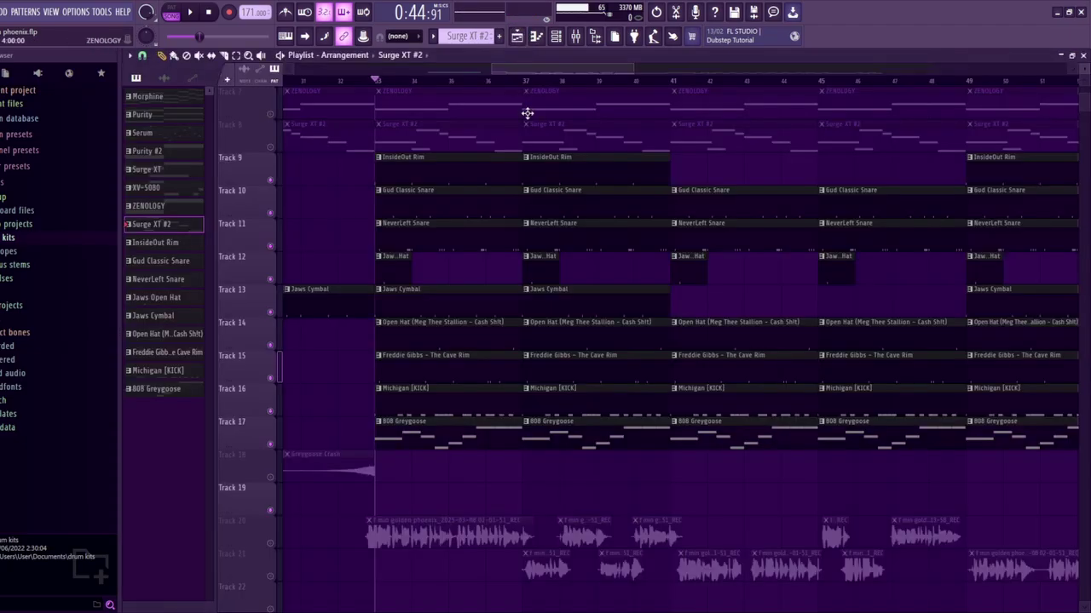
Play the isolated drums and 808 on Tracks 9 to 17 from bar 33, checking the playlist arrangement
scroll(520, 272, up, 6)
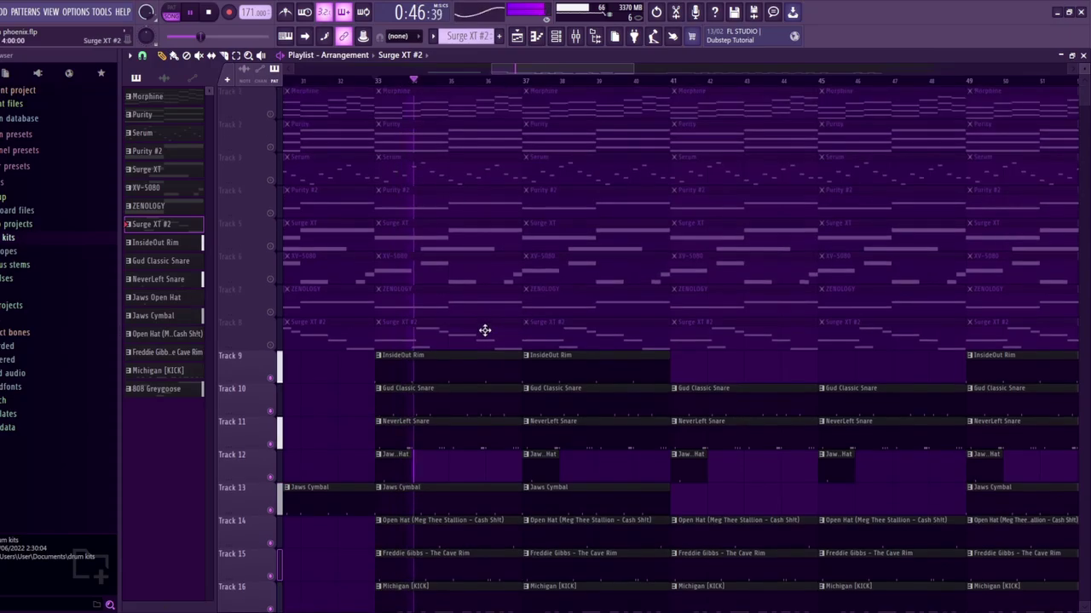
scroll(481, 333, down, 4)
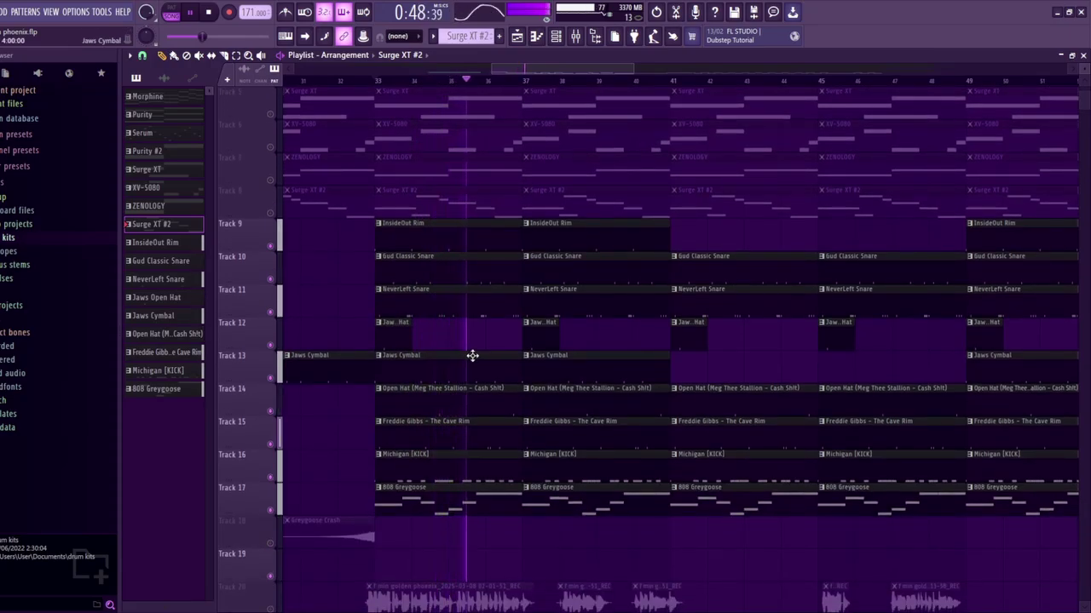
key(space)
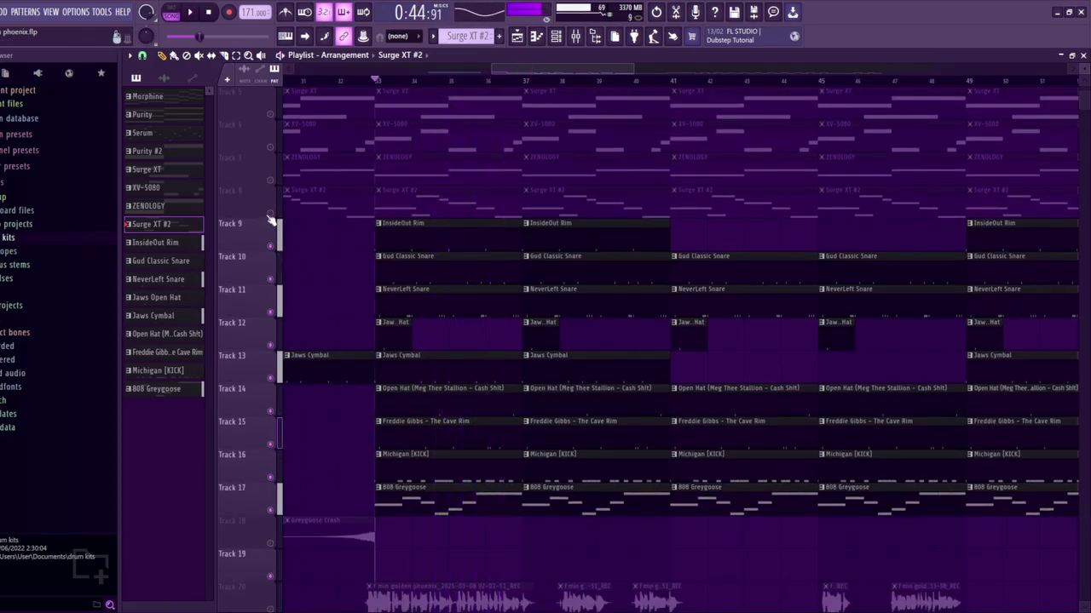
scroll(324, 230, up, 4)
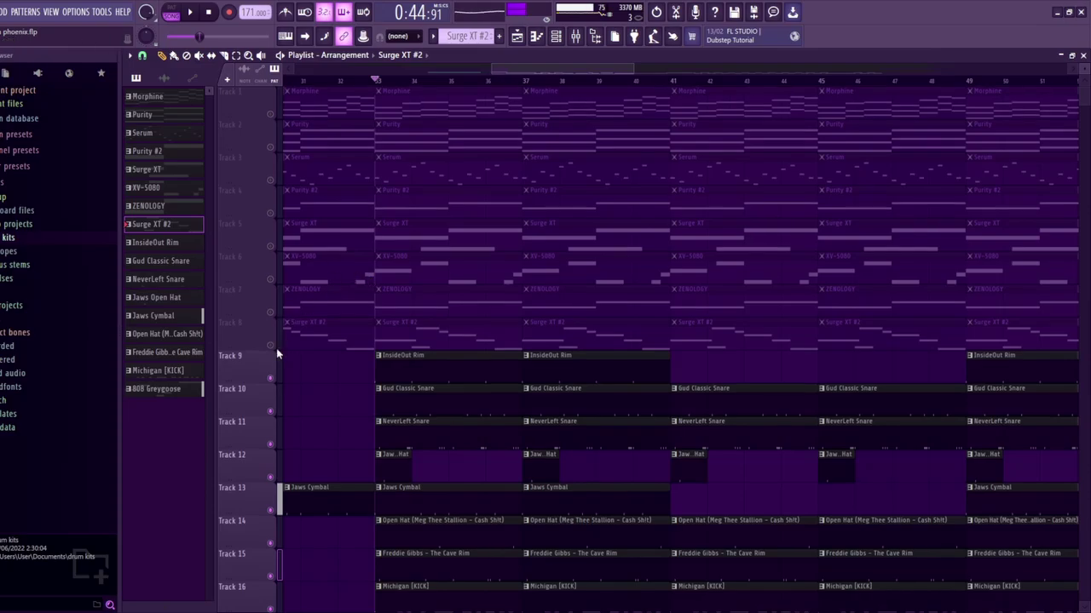
Enable the melody on Tracks 1 to 8, mute Tracks 9 to 17, and play the melody from bar 33
drag(270, 346, 265, 109)
scroll(288, 356, down, 6)
drag(271, 180, 271, 425)
scroll(333, 403, up, 6)
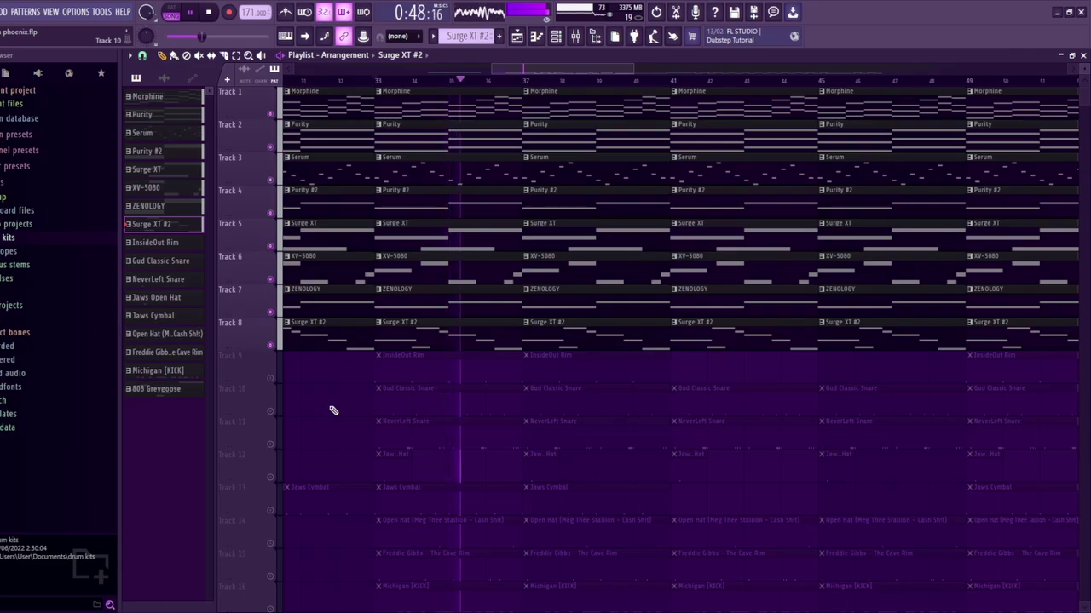
scroll(333, 407, down, 5)
key(space)
Isolate the drums and 808 on Tracks 9 to 17 again and play them from bar 33
scroll(311, 352, up, 1)
drag(274, 215, 278, 478)
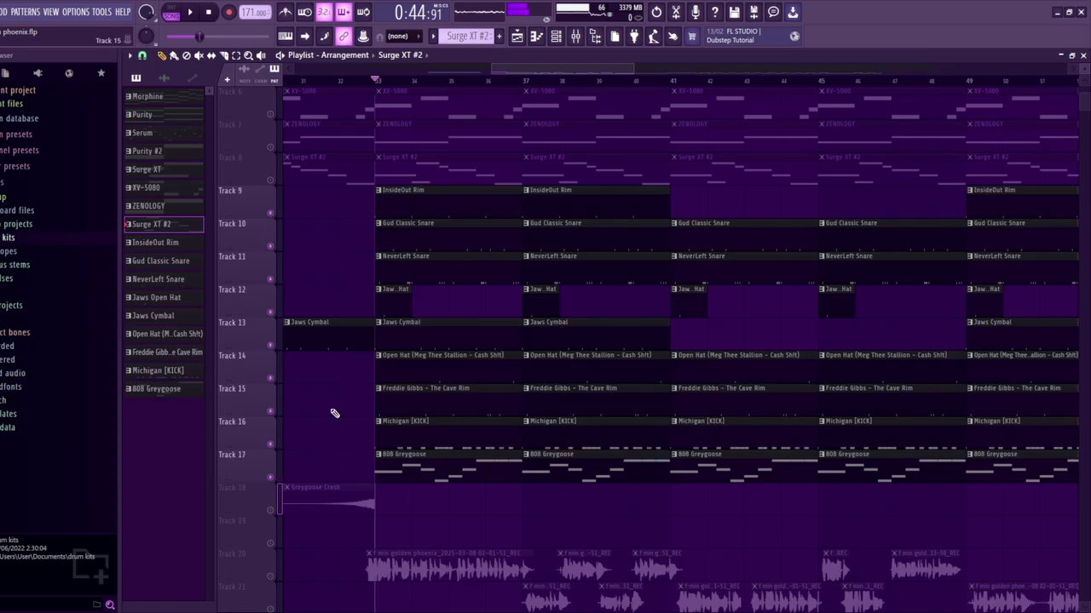
key(space)
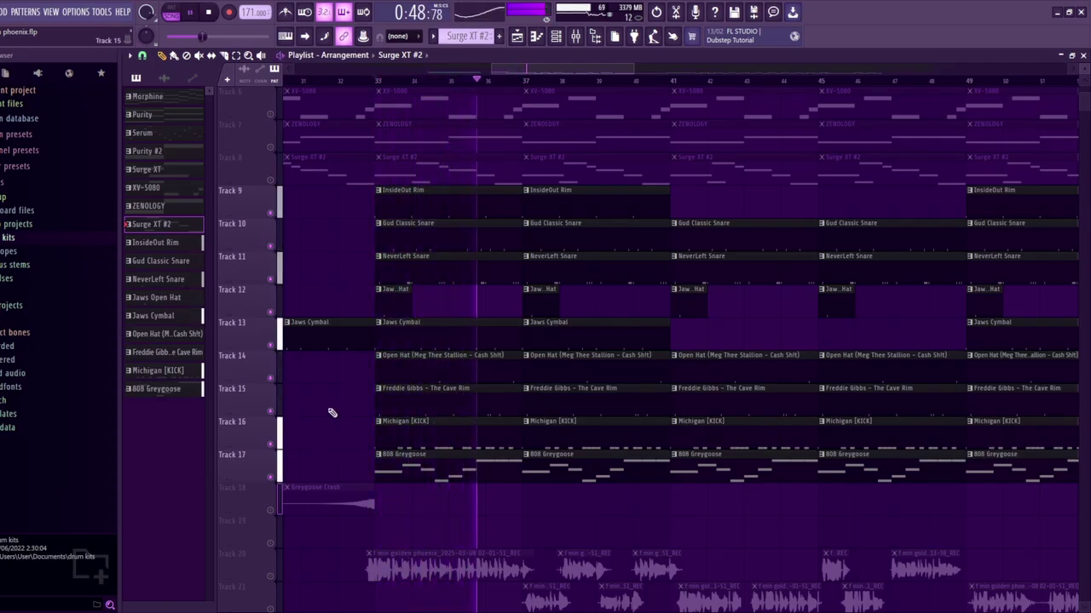
key(space)
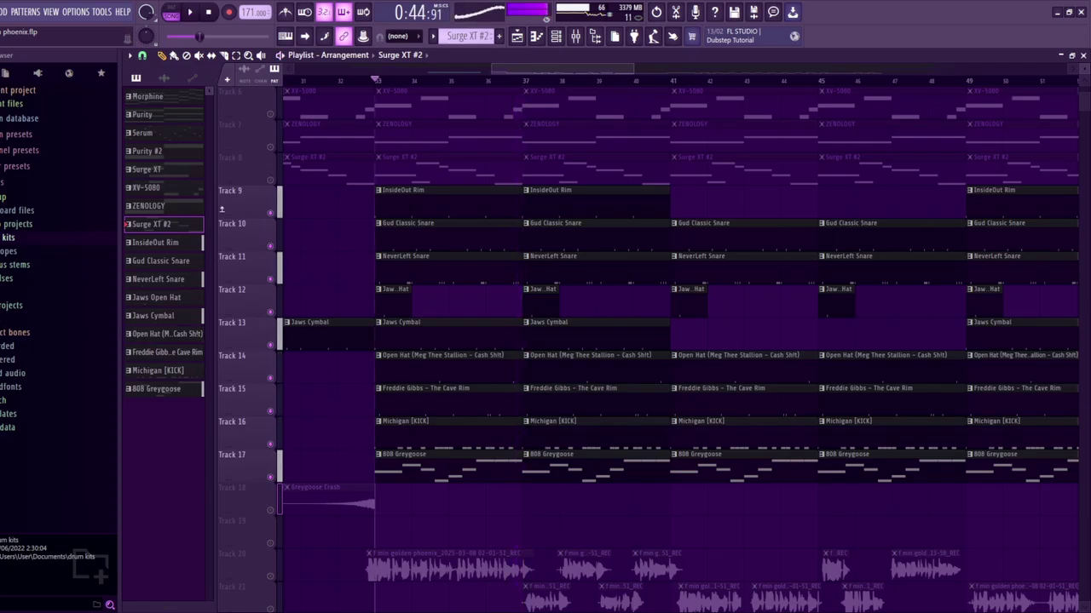
Unmute all playlist tracks, and open the InsideOut Rim pattern in the piano roll and play it in pattern mode
click(271, 215)
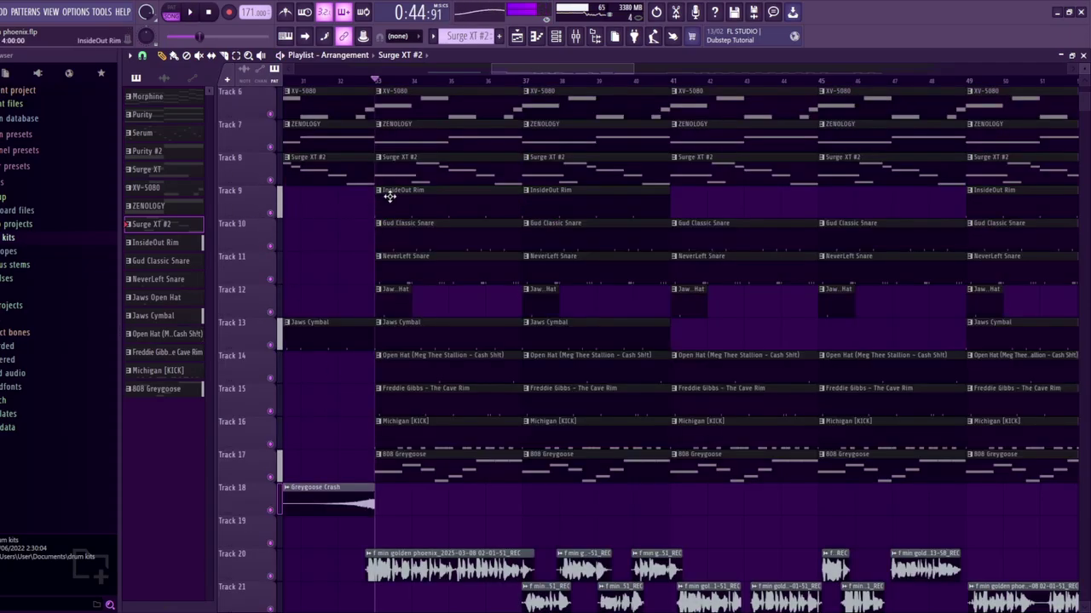
double_click(390, 196)
click(175, 8)
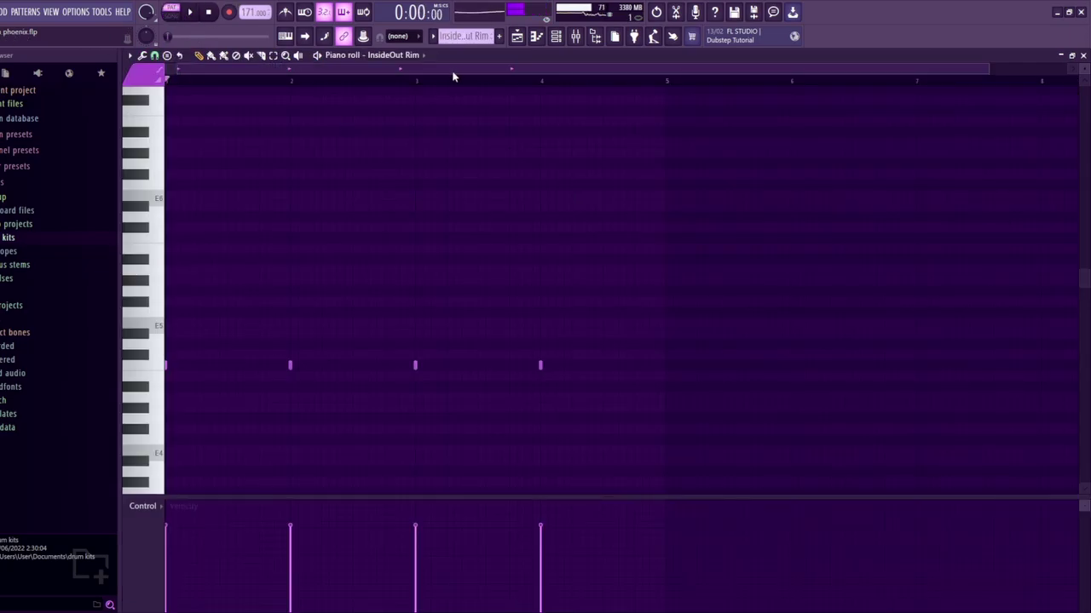
key(space)
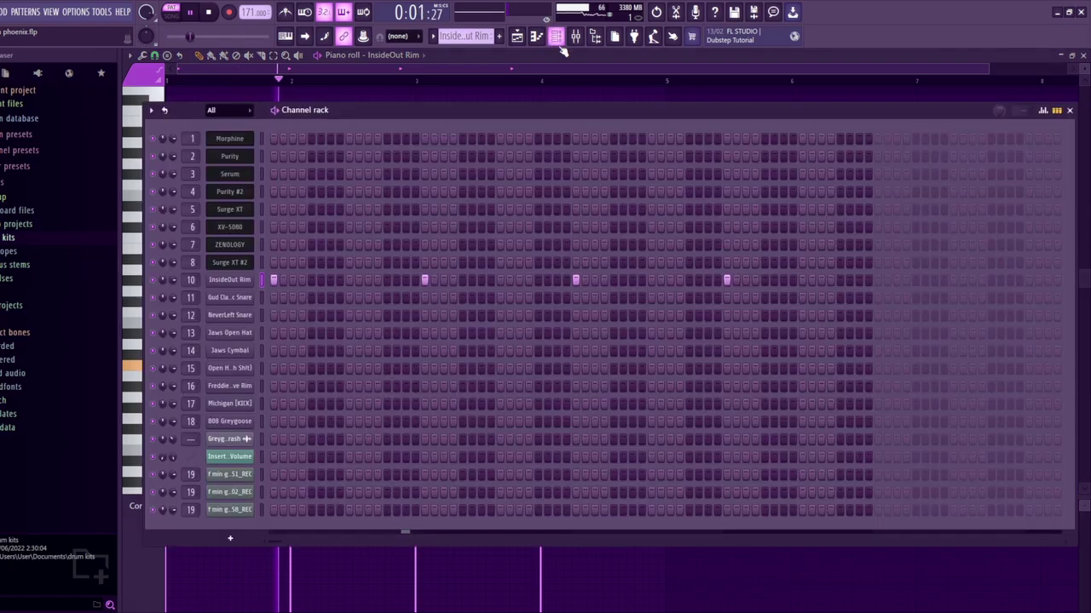
Check the InsideOut Rim in the channel rack and the mixer, inspecting the effect slots on Insert 11, and return to its piano roll
click(573, 37)
click(555, 36)
click(446, 124)
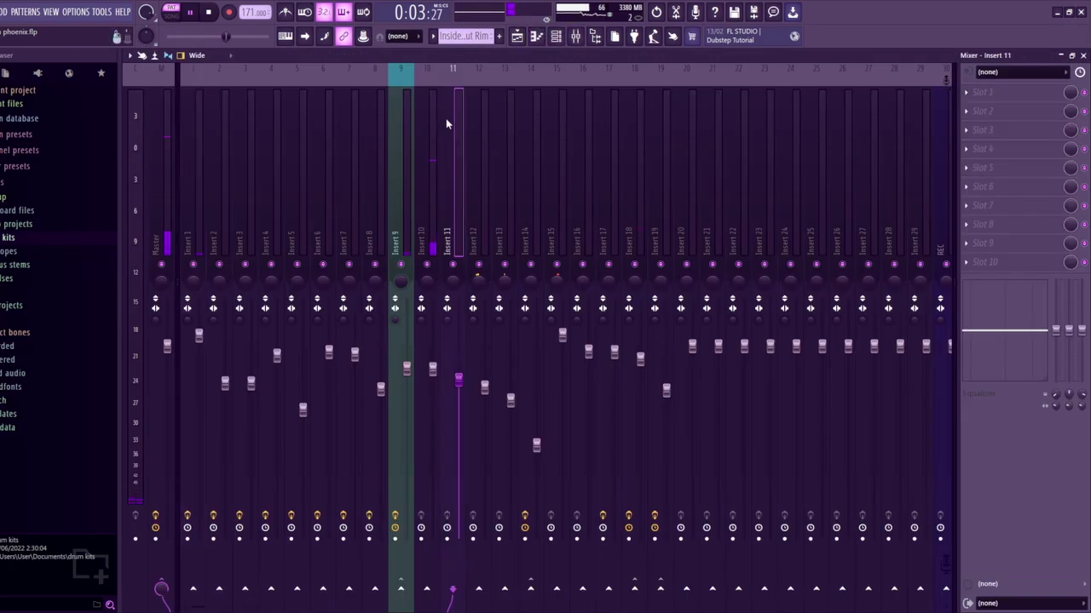
click(535, 36)
key(space)
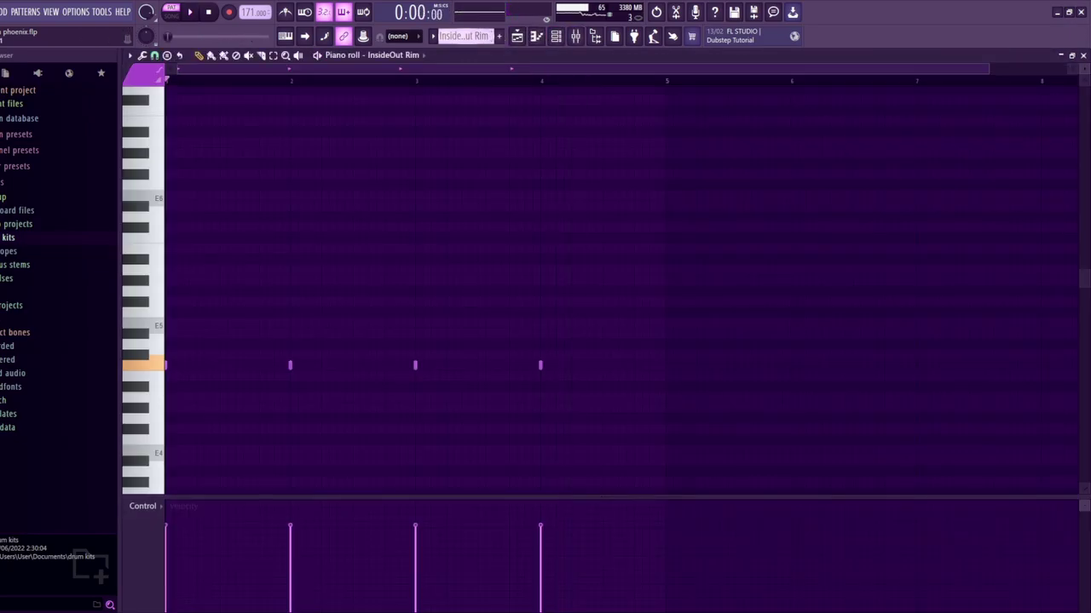
Switch to the Gud Classic Snare pattern and play it
scroll(464, 36, down, 1)
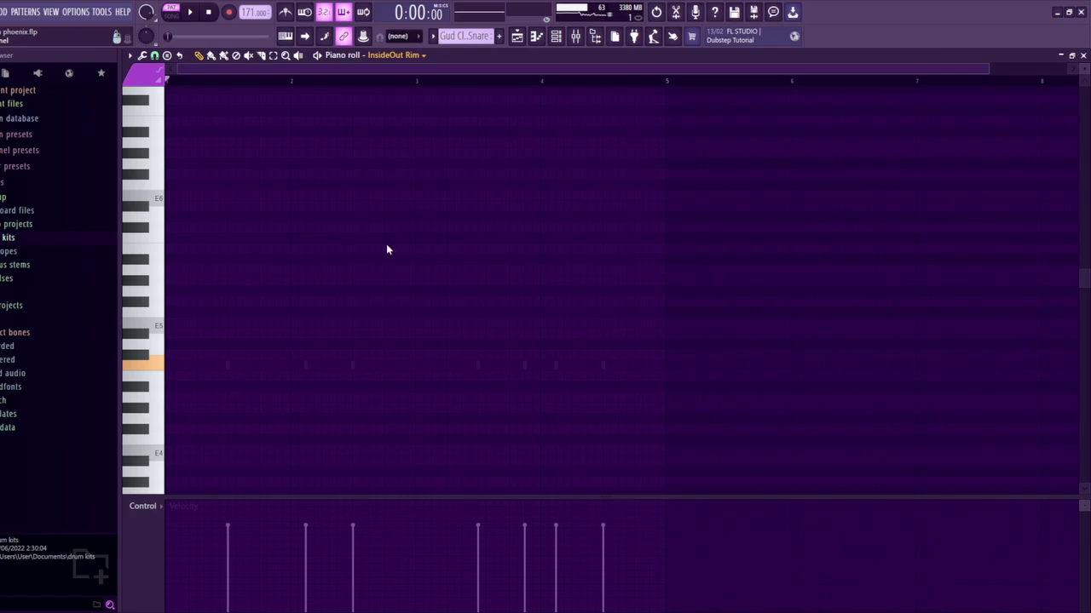
key(space)
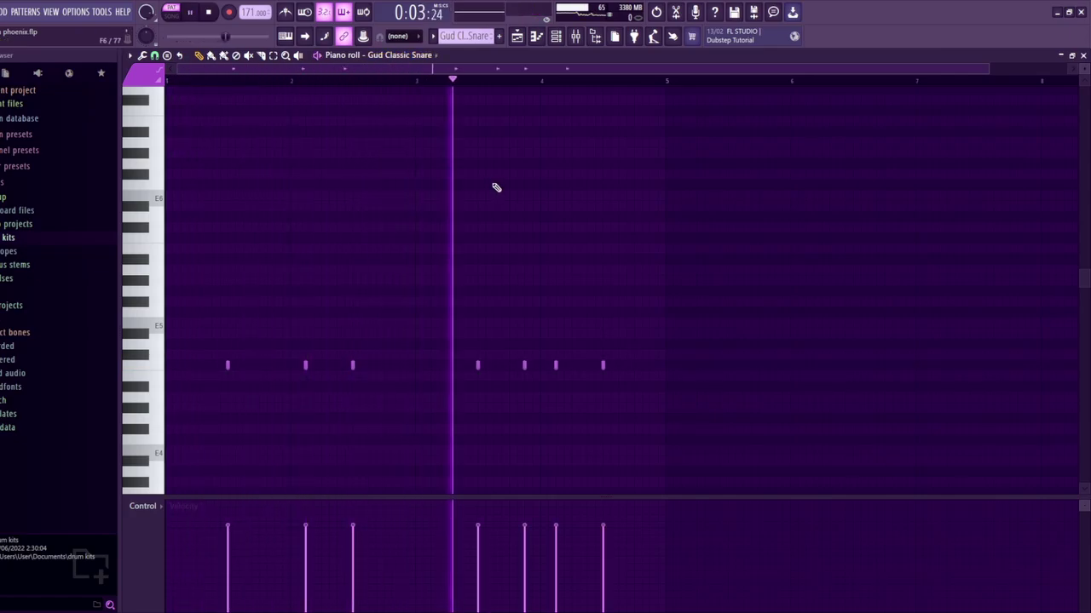
key(space)
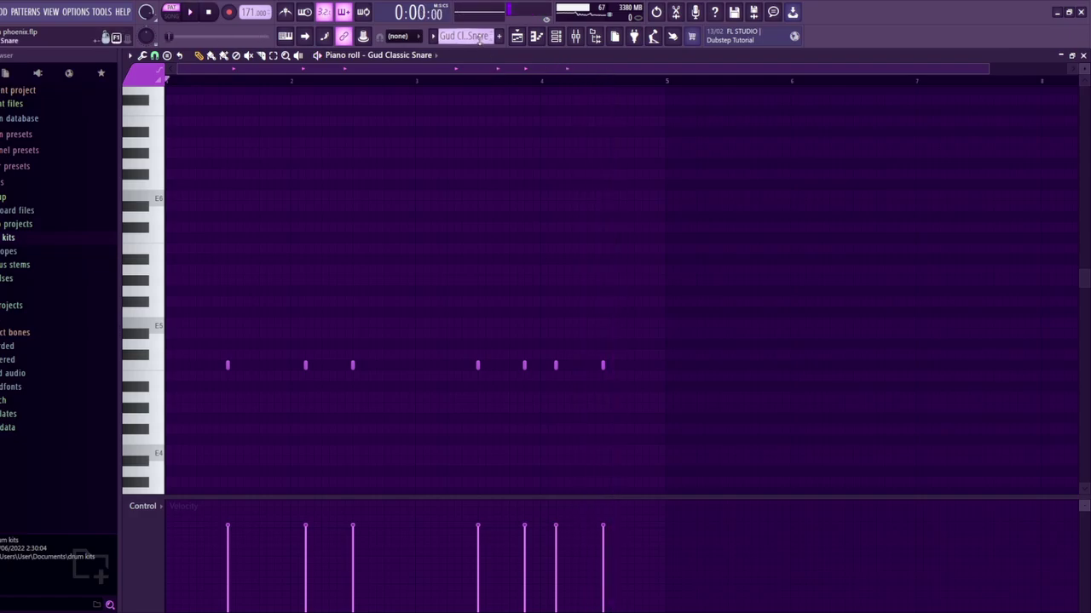
Play the NeverLeft Snare pattern, and check its channel and the effect slots on mixer Insert 12
scroll(478, 37, down, 1)
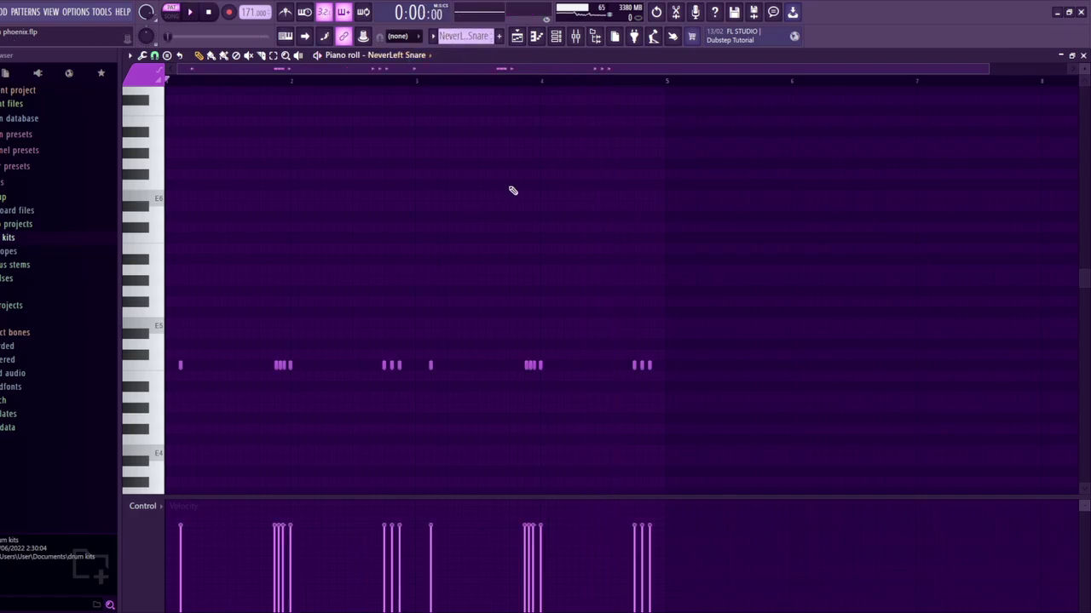
key(space)
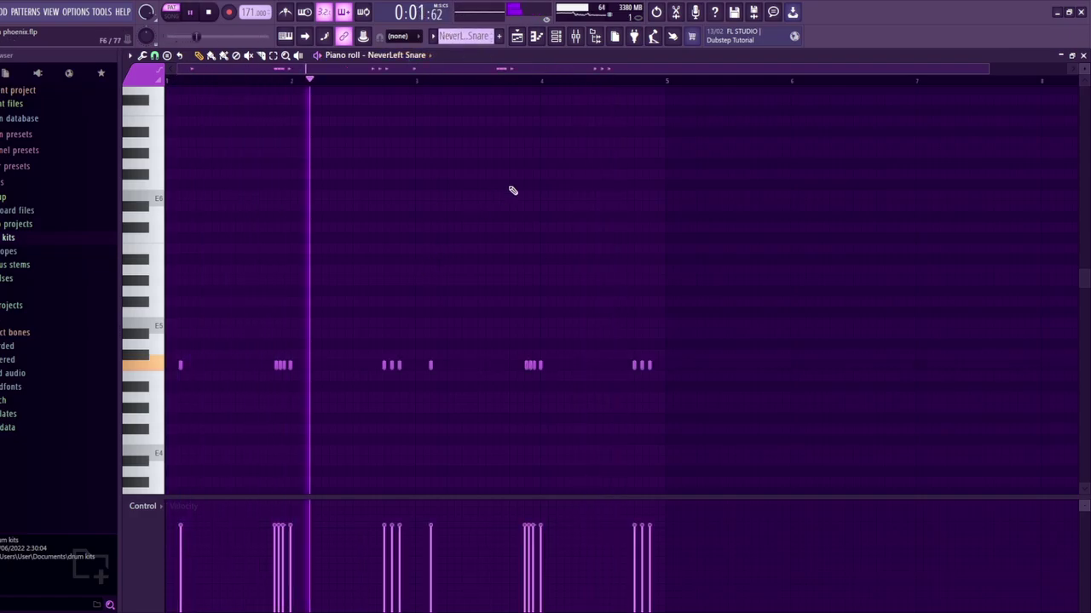
click(555, 38)
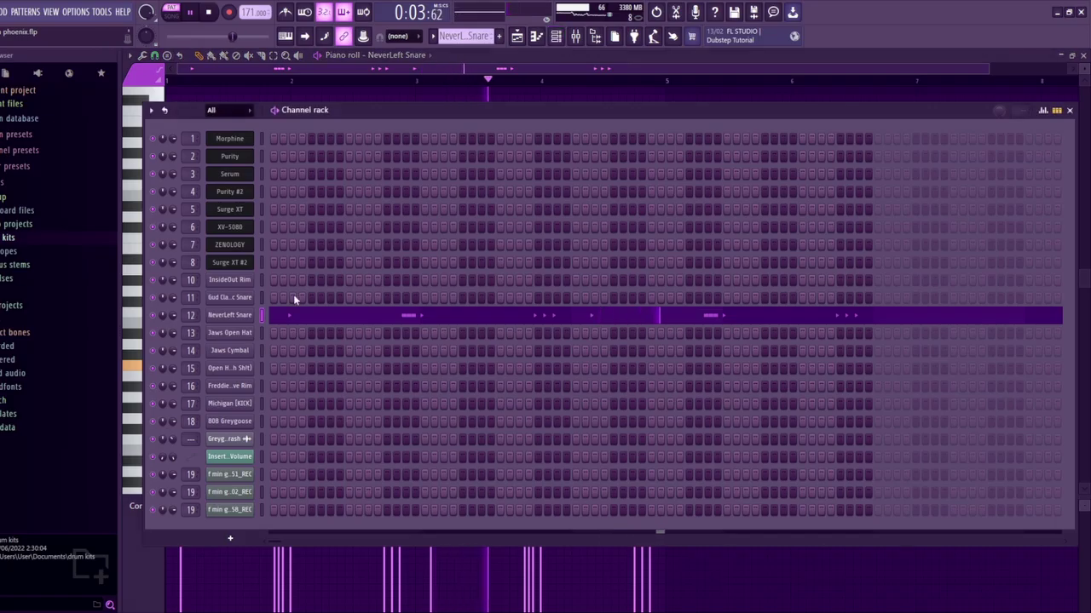
click(576, 35)
key(space)
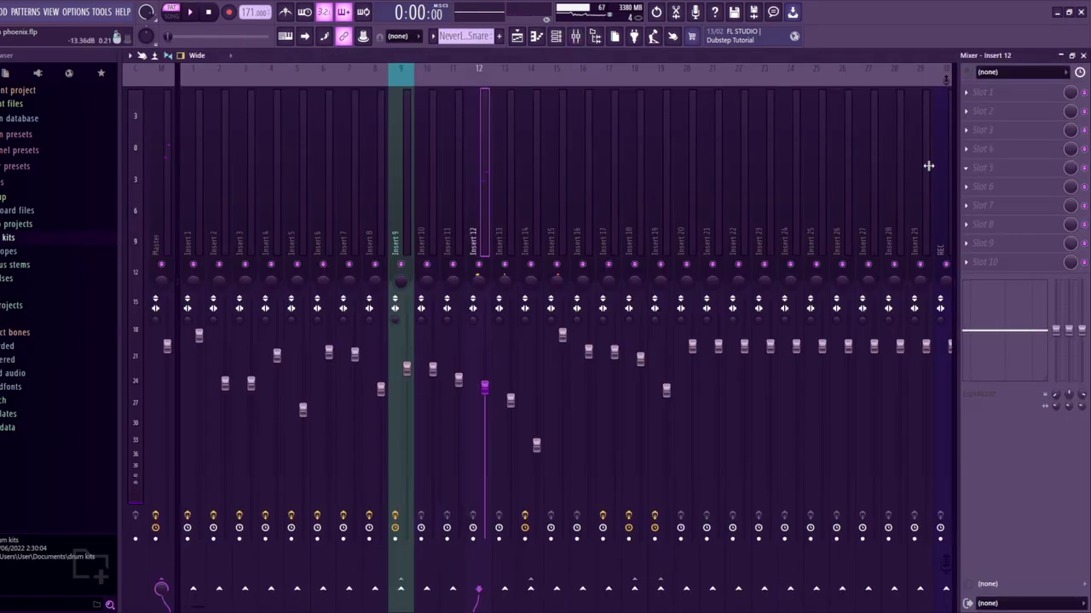
click(543, 41)
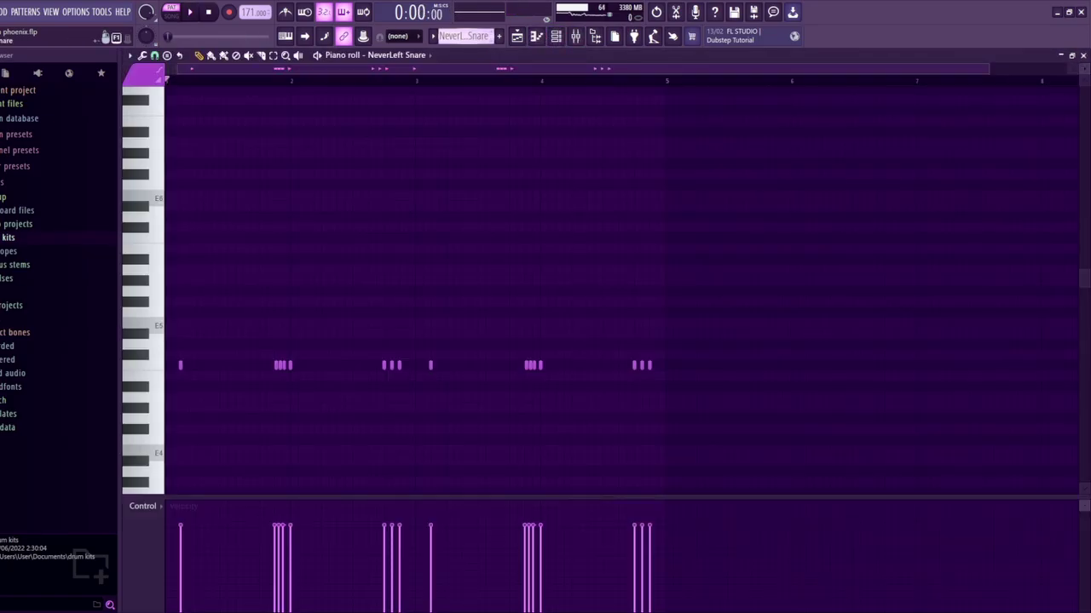
Play the Jaws Open Hat pattern and the Jaws Cymbal pattern one after the other
scroll(492, 40, down, 1)
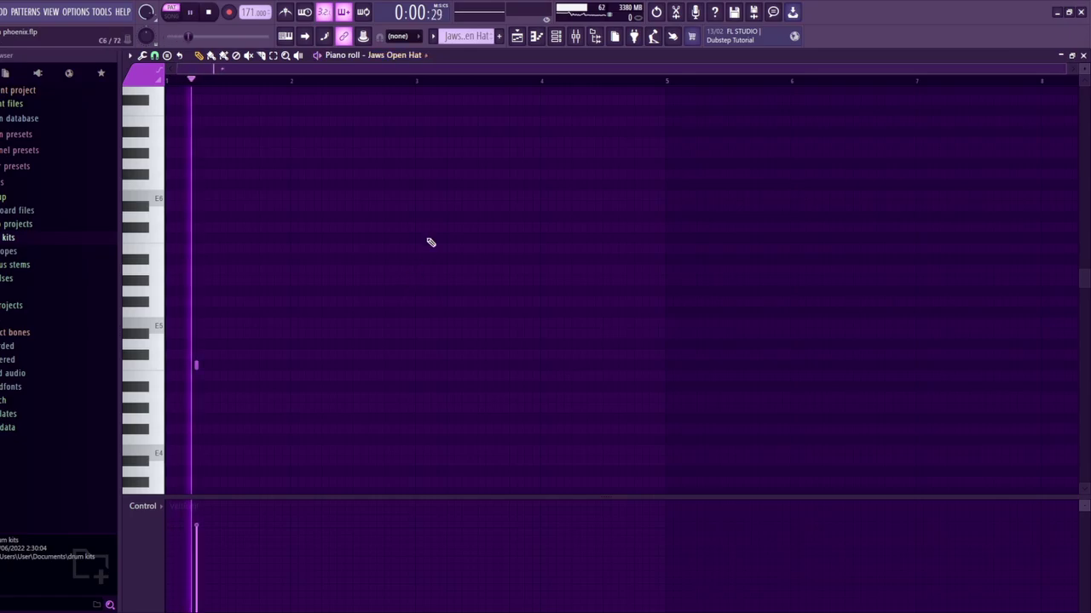
scroll(470, 36, down, 1)
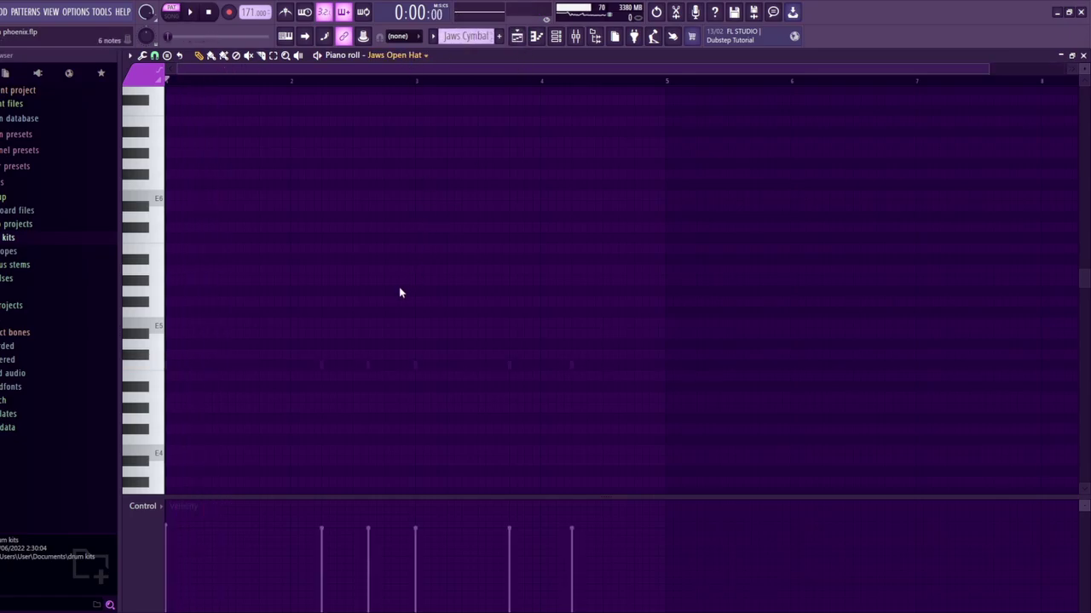
key(space)
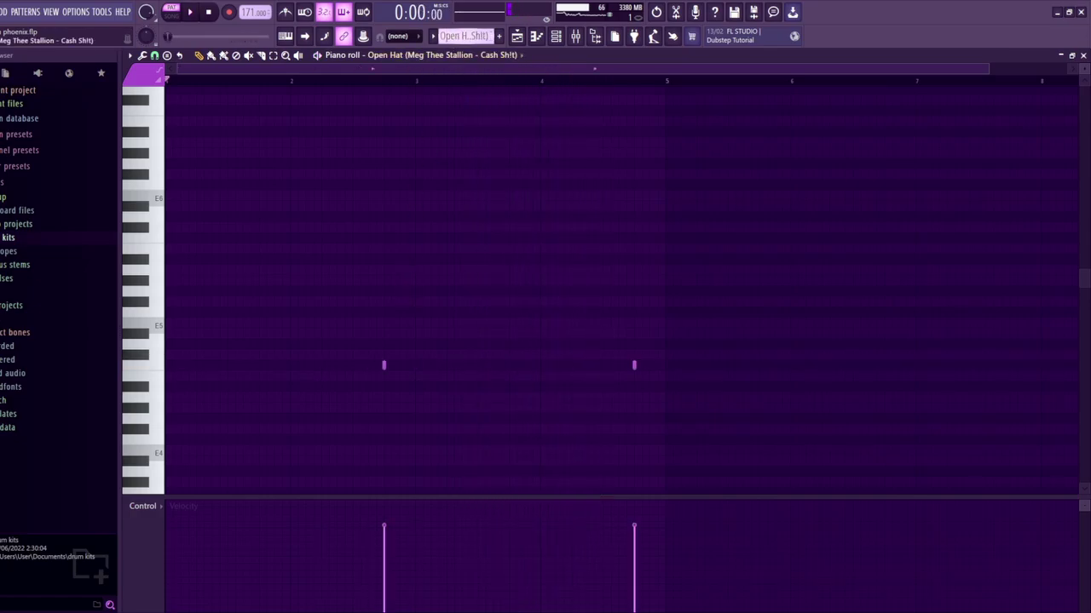
Play the Open Hat (Meg Thee Stallion - Cash Sh!t) pattern, followed by the Freddie Gibbs - The Cave Rim pattern
key(space)
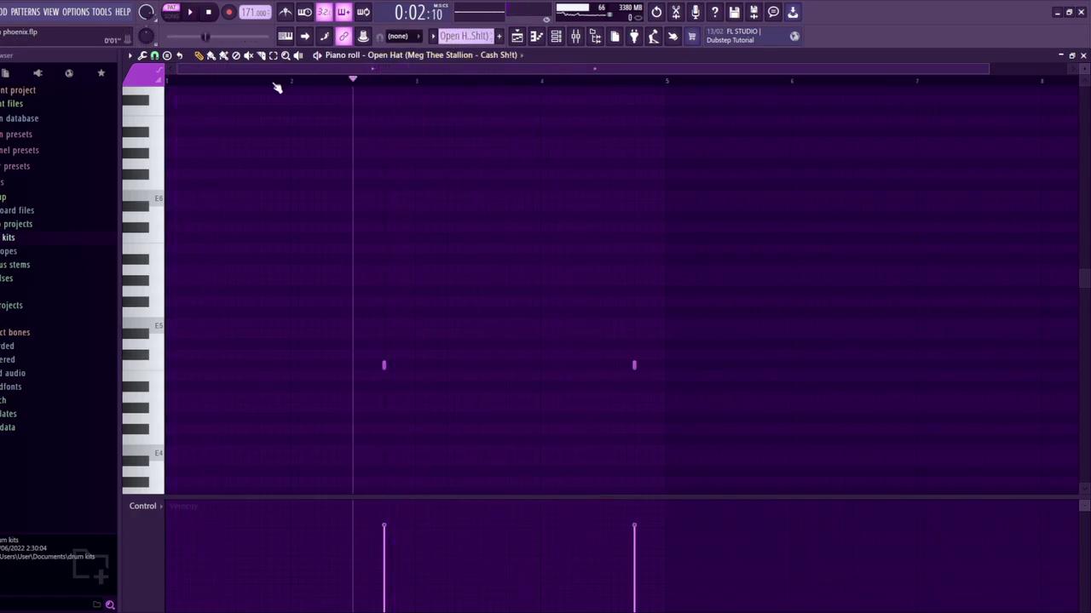
key(space)
scroll(467, 36, down, 1)
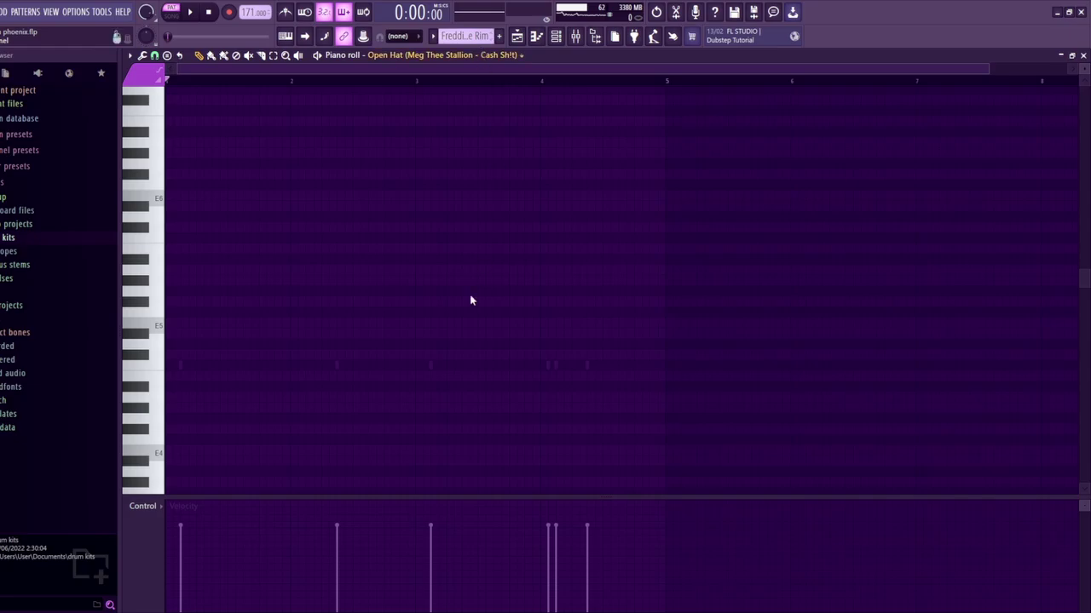
key(space)
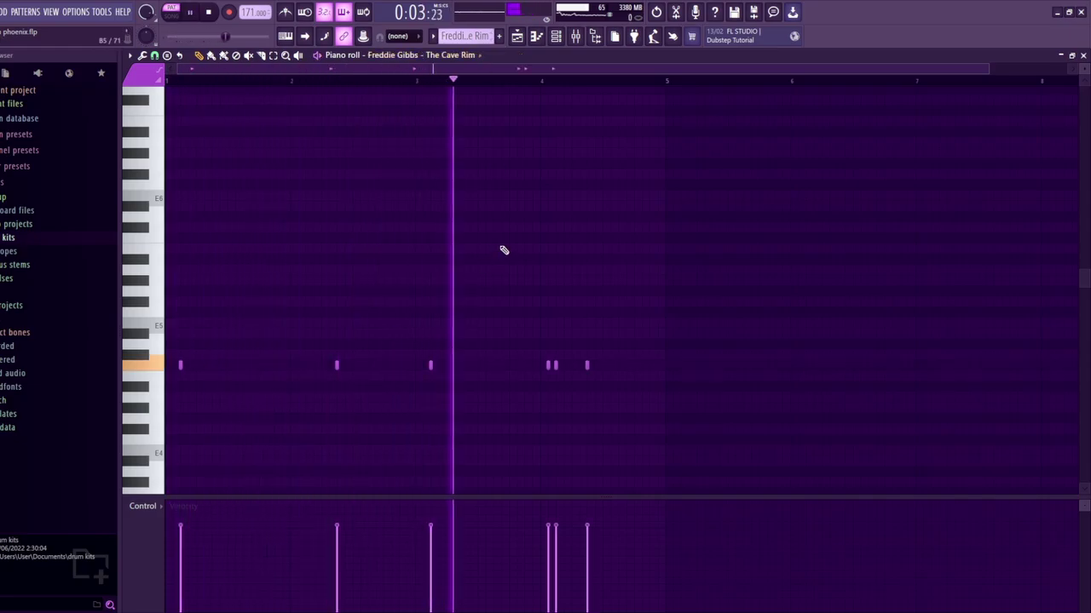
key(space)
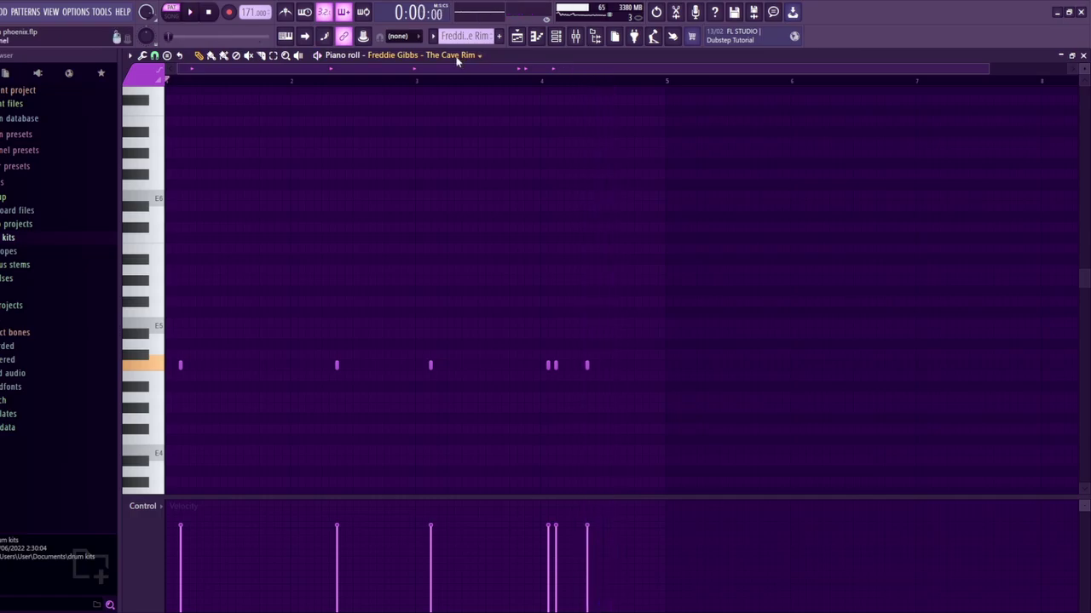
Play the Michigan [KICK] pattern, check the mixer, and return to the kick's piano roll
key(KP_Add)
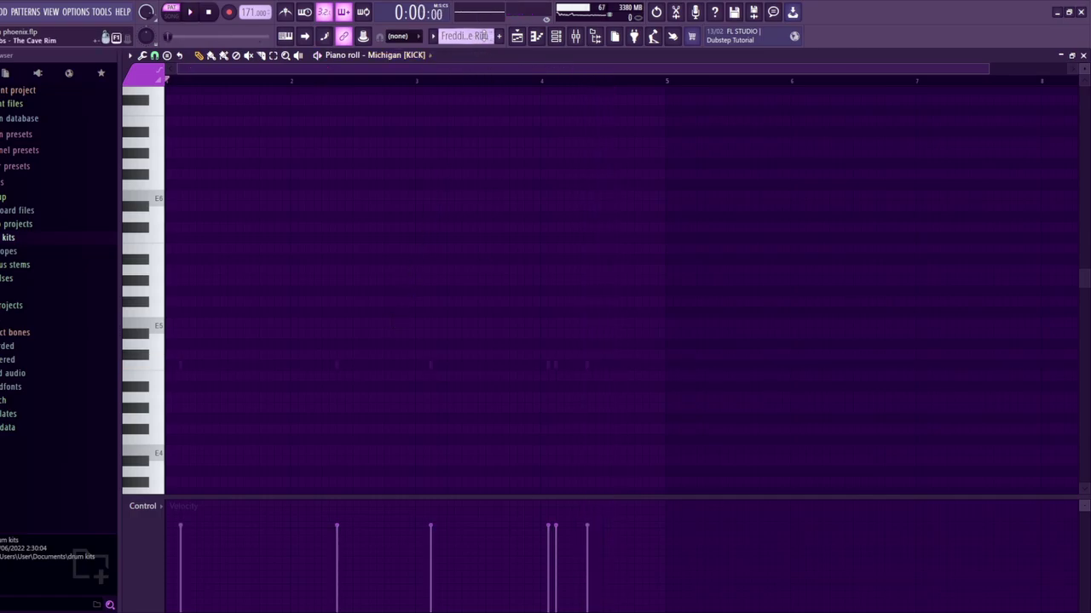
key(space)
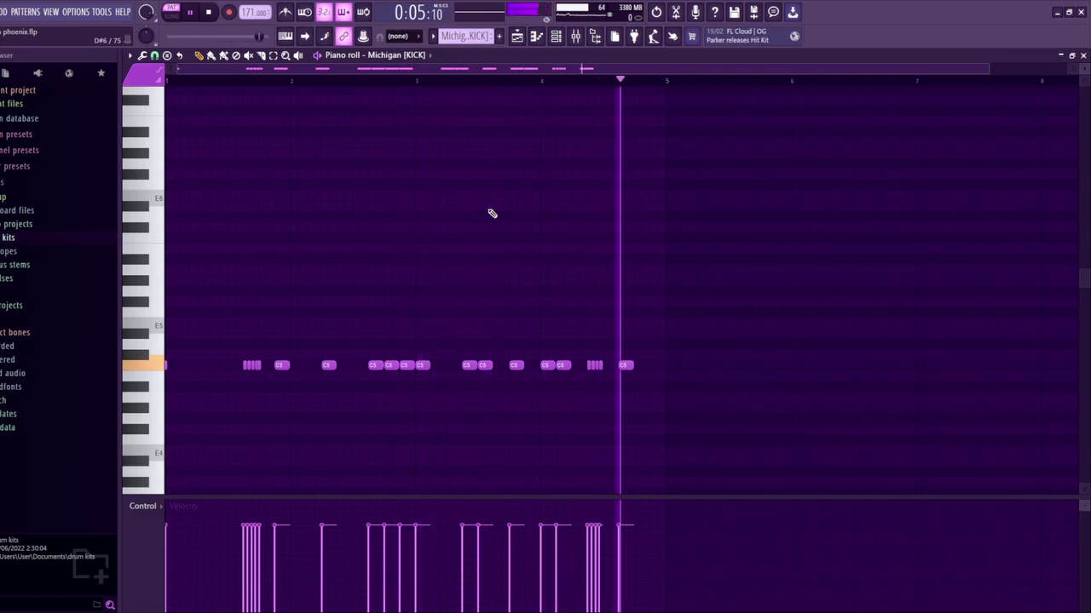
key(space)
click(576, 36)
click(536, 36)
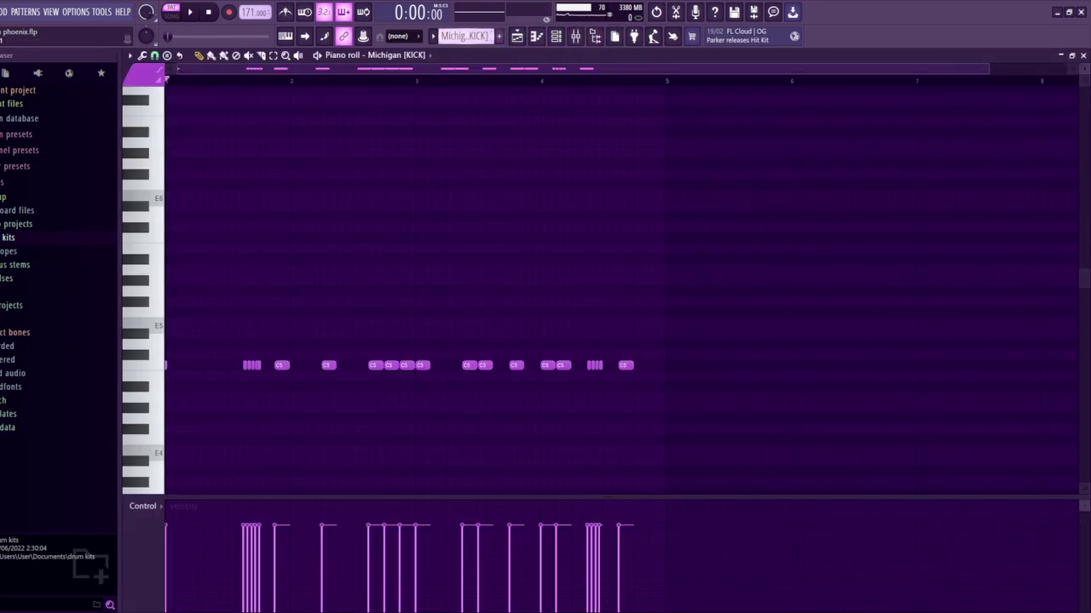
Switch to the 808 Greygoose pattern and play it
scroll(474, 36, down, 1)
key(space)
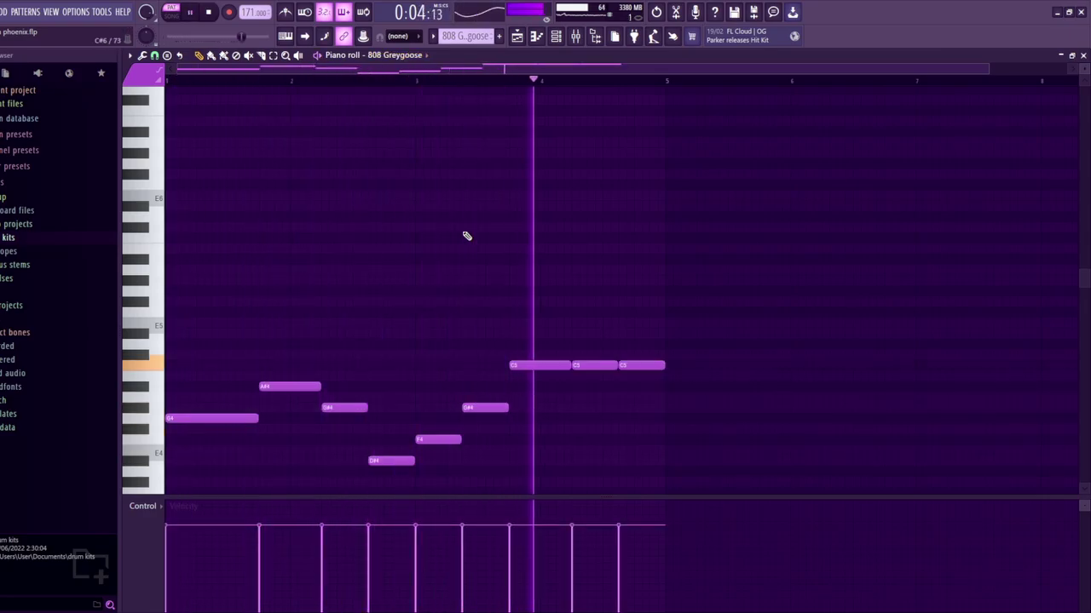
Stop the 808 Greygoose pattern and return to the playlist in song mode, at the vocal recordings on tracks 20 and 21
key(space)
key(F5)
scroll(460, 215, up, 5)
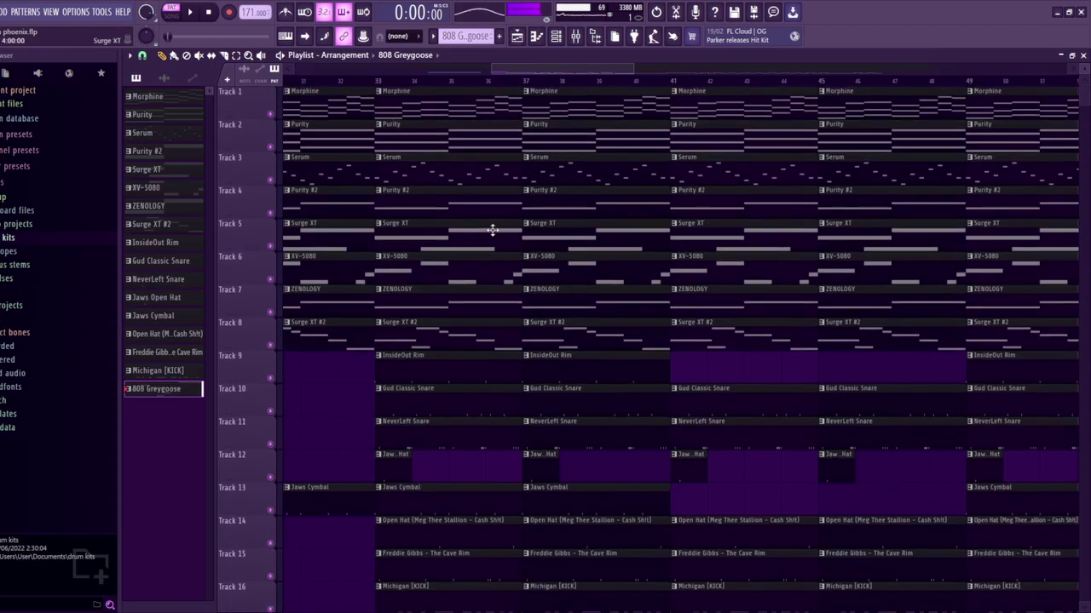
key(l)
scroll(450, 363, down, 12)
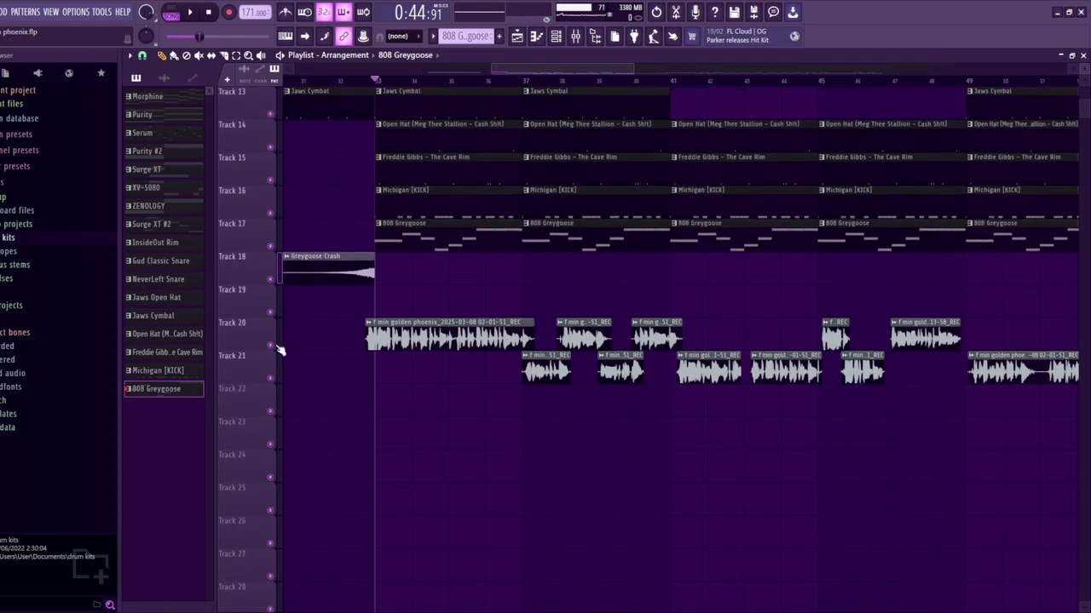
Play the arrangement from bar 33 with vocal tracks 20 and 21 muted, and unmute both tracks after stopping
click(270, 346)
click(273, 379)
key(space)
ctrl+scroll(429, 421, down, 1)
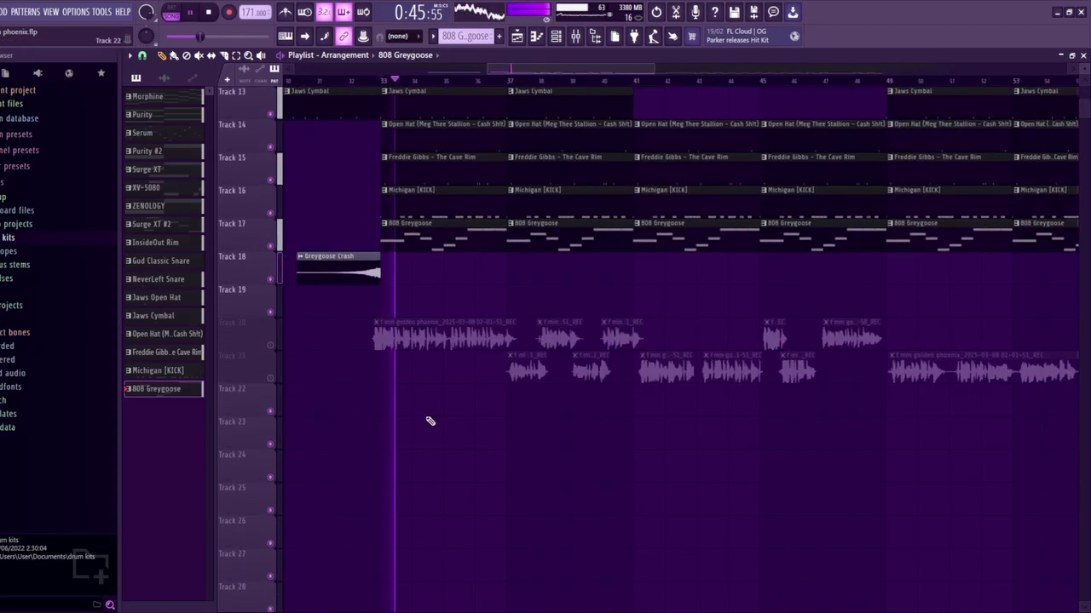
ctrl+scroll(429, 420, down, 4)
scroll(429, 419, up, 7)
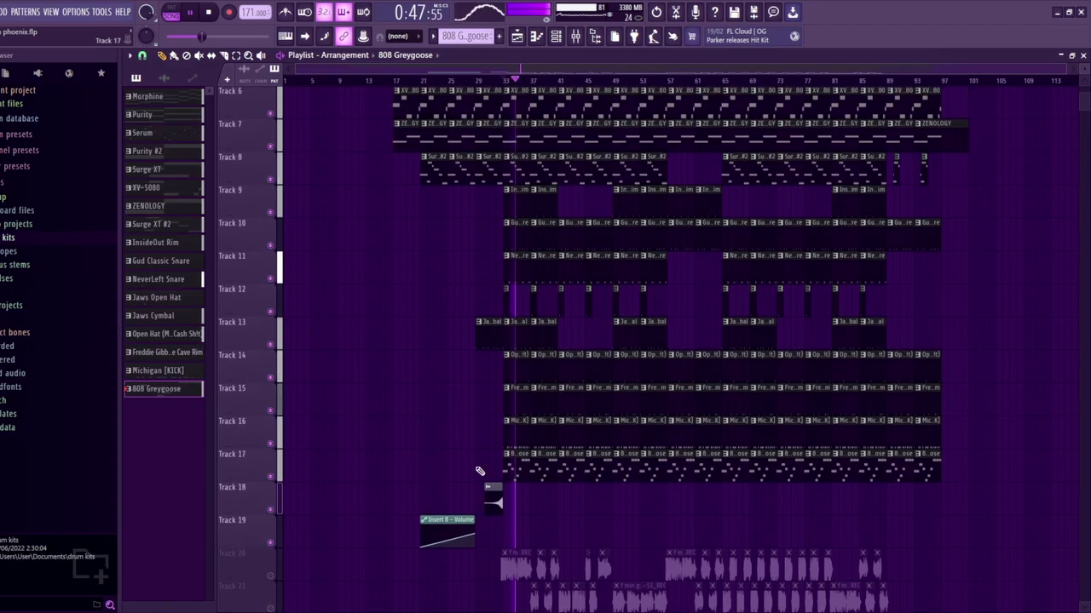
scroll(587, 515, down, 3)
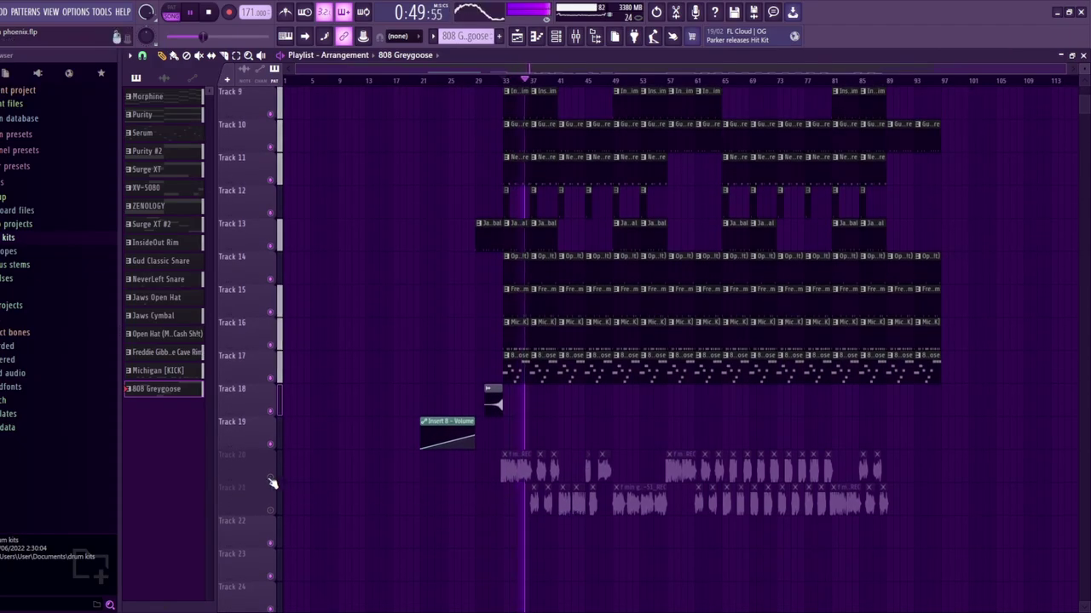
key(space)
key(space)
click(270, 477)
click(270, 511)
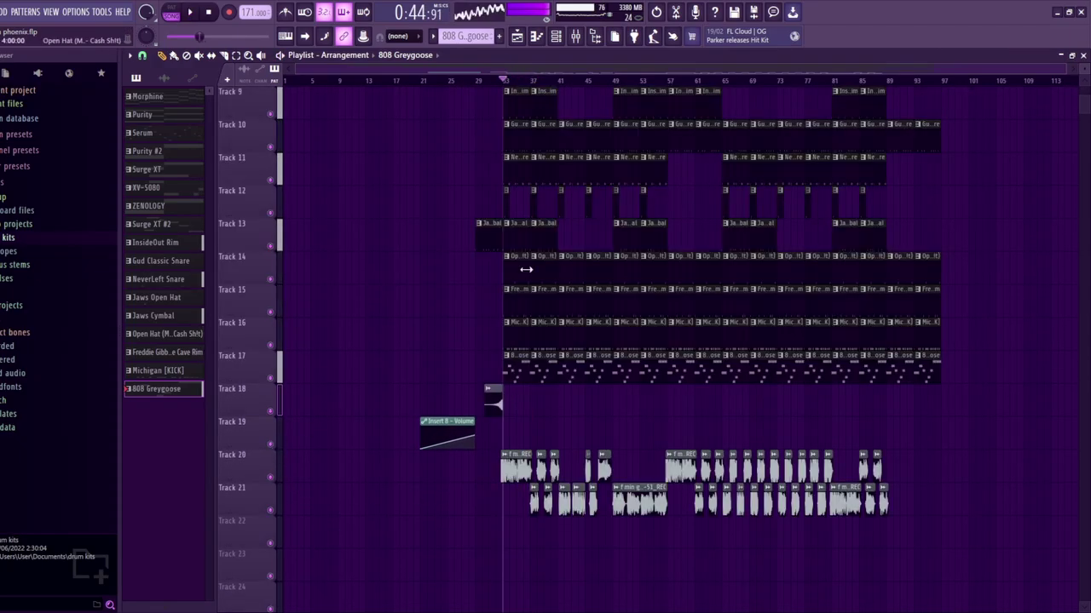
Inspect the vocal effects on mixer Insert 19: both Fruity Delay 3 instances, ValhallaSupermassive, the second Fruity parametric EQ 2 and Fruity Limiter
click(575, 37)
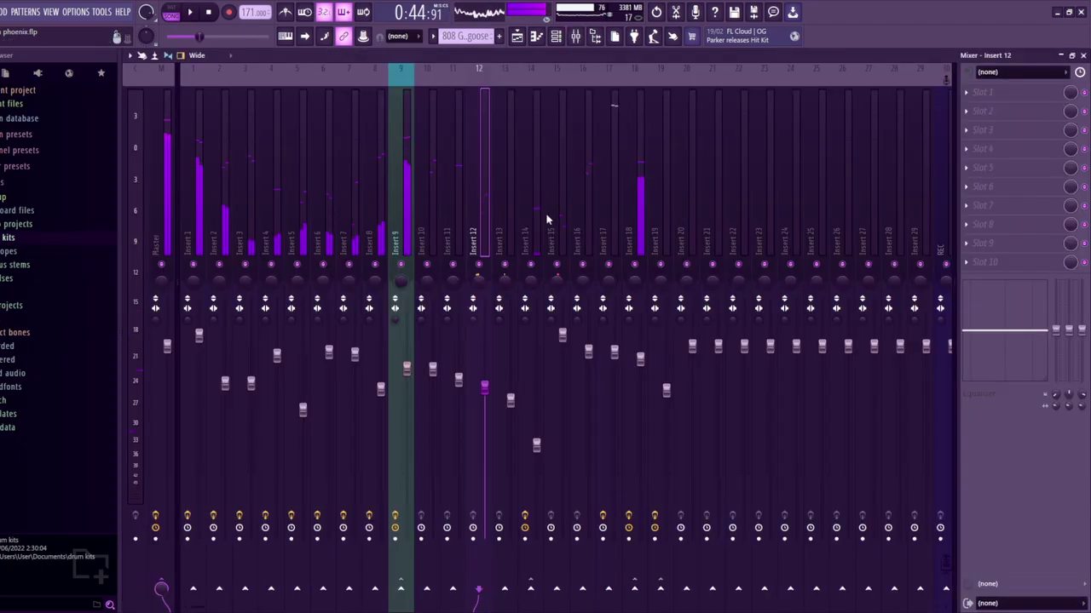
click(661, 229)
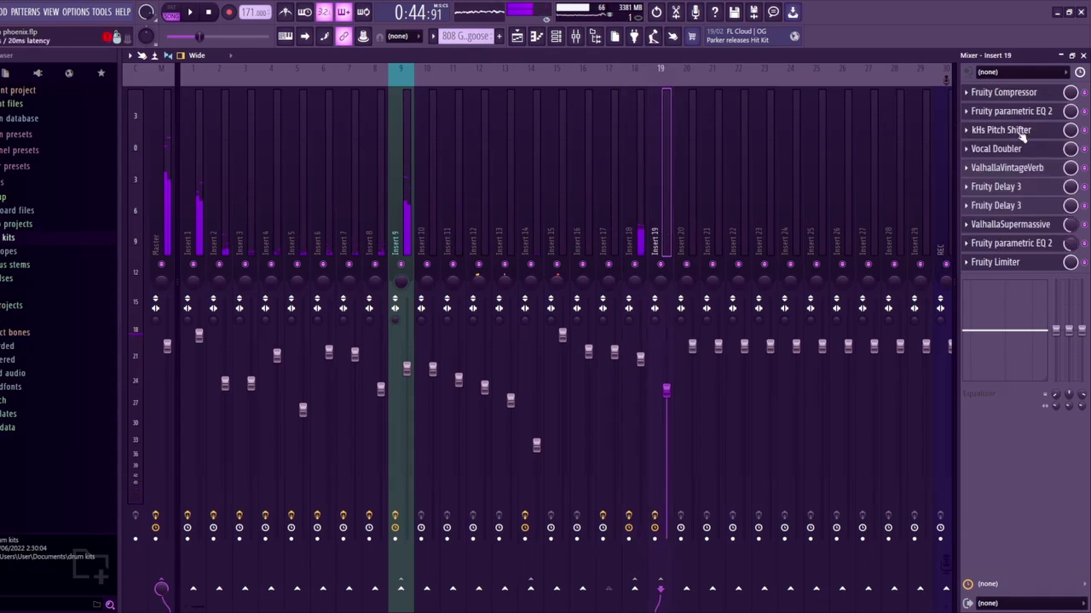
click(1002, 188)
click(1002, 188)
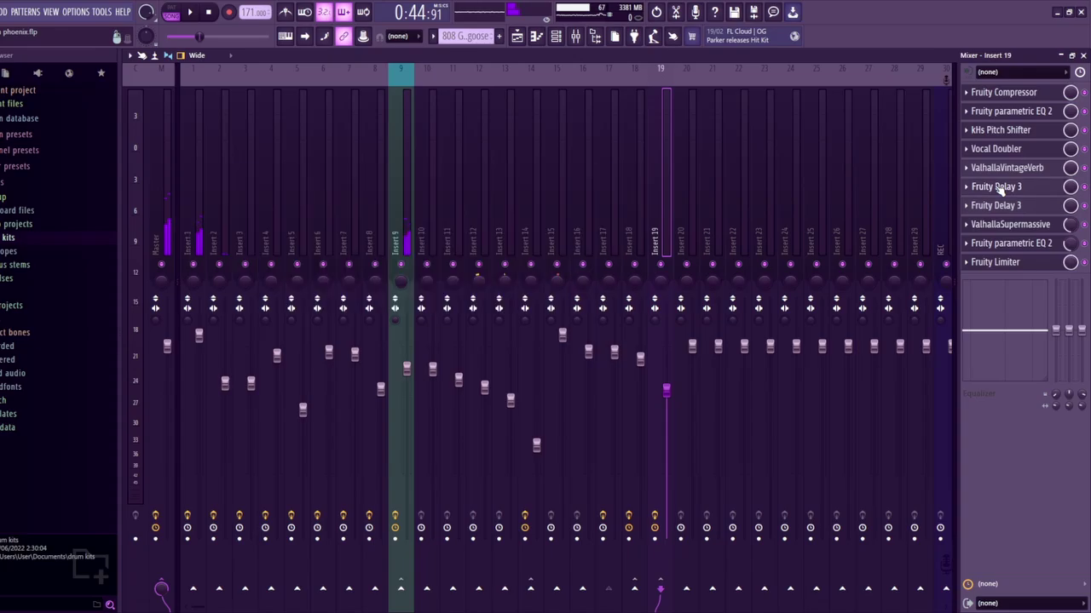
click(1002, 189)
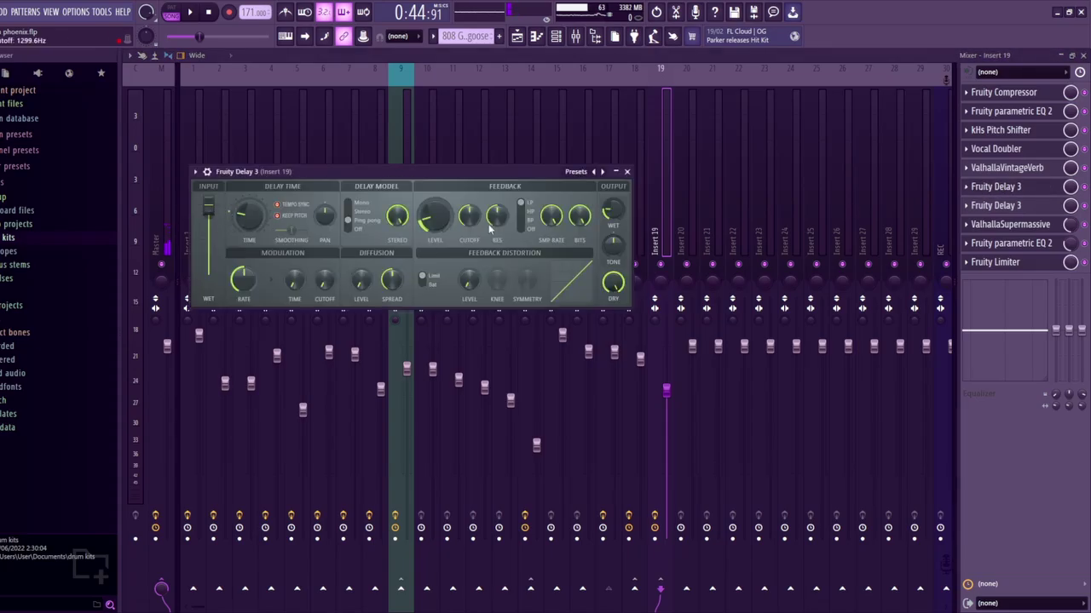
click(1020, 207)
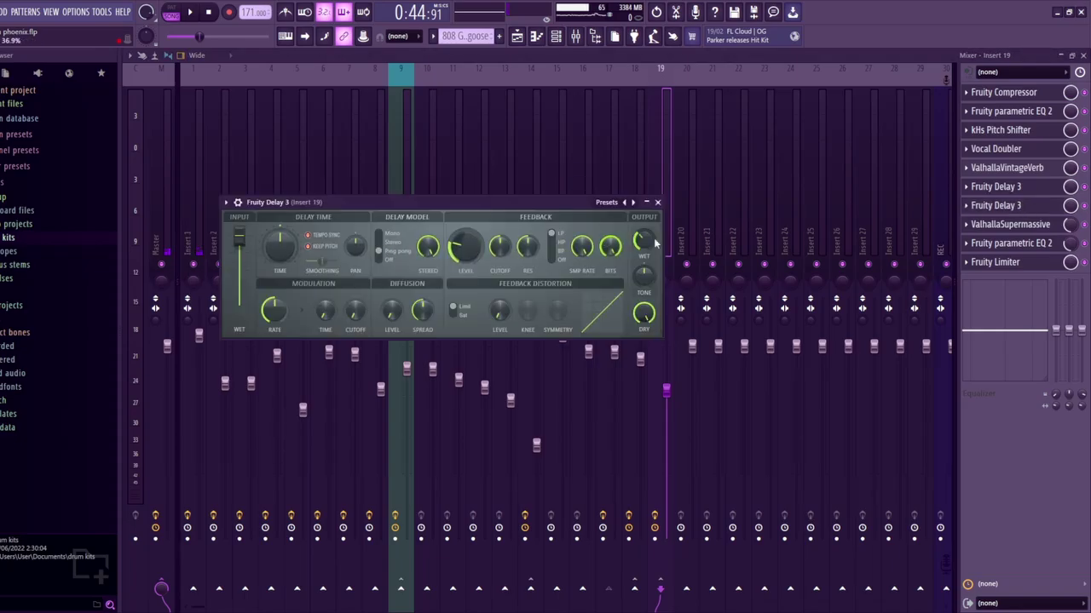
click(1016, 226)
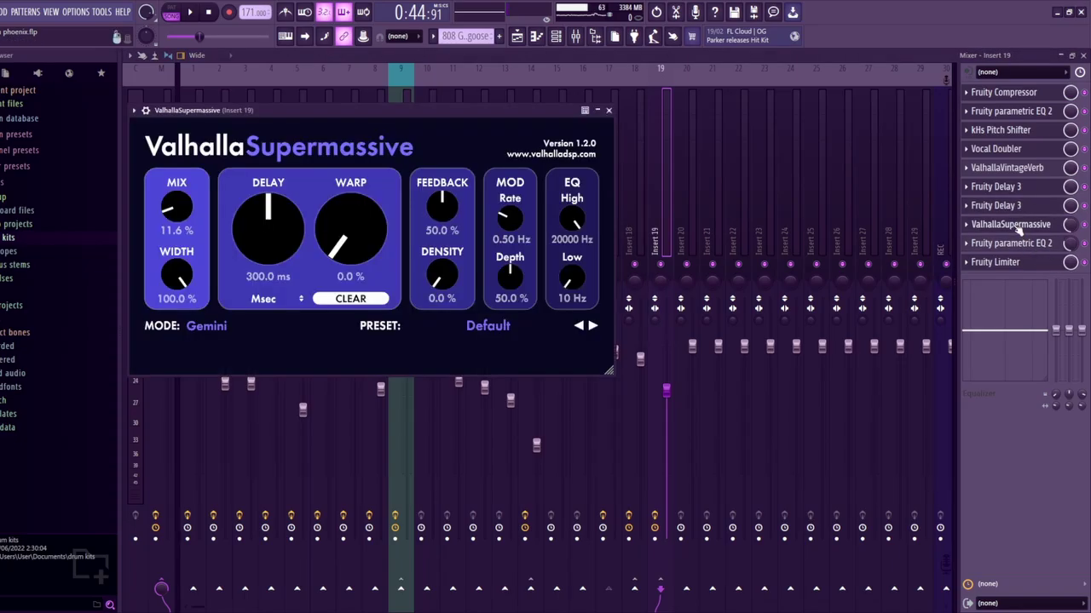
click(1029, 245)
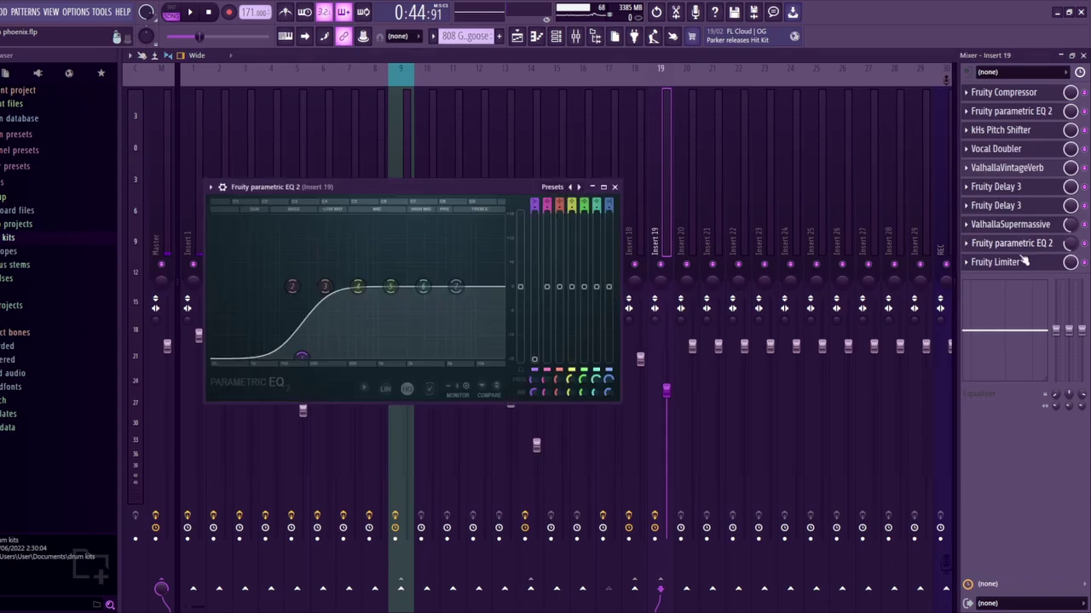
click(1018, 264)
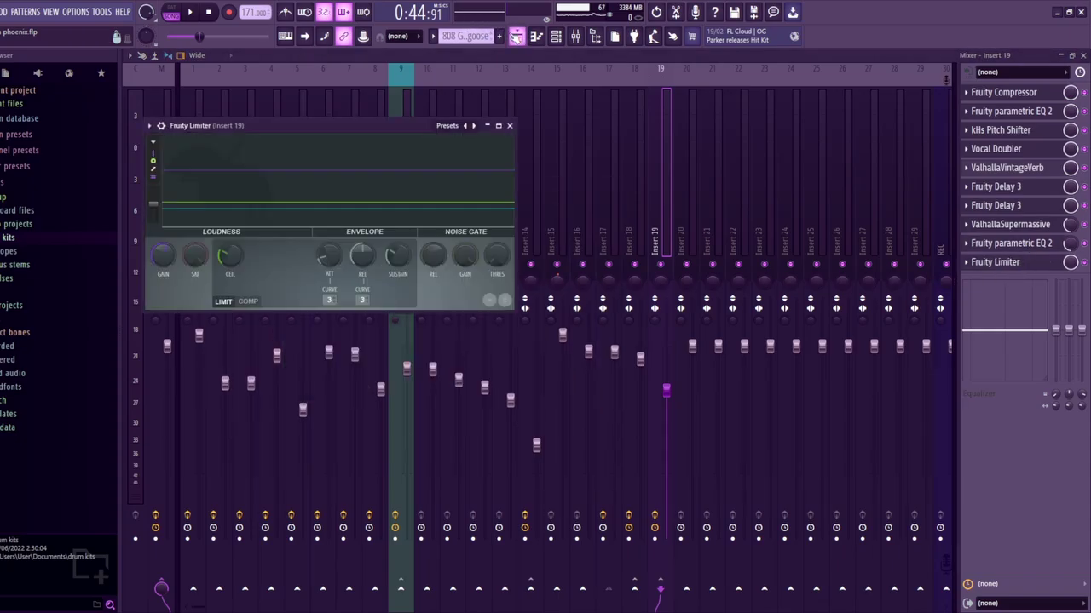
Return to the playlist and look over the full arrangement from the first track down
key(F5)
scroll(479, 532, up, 10)
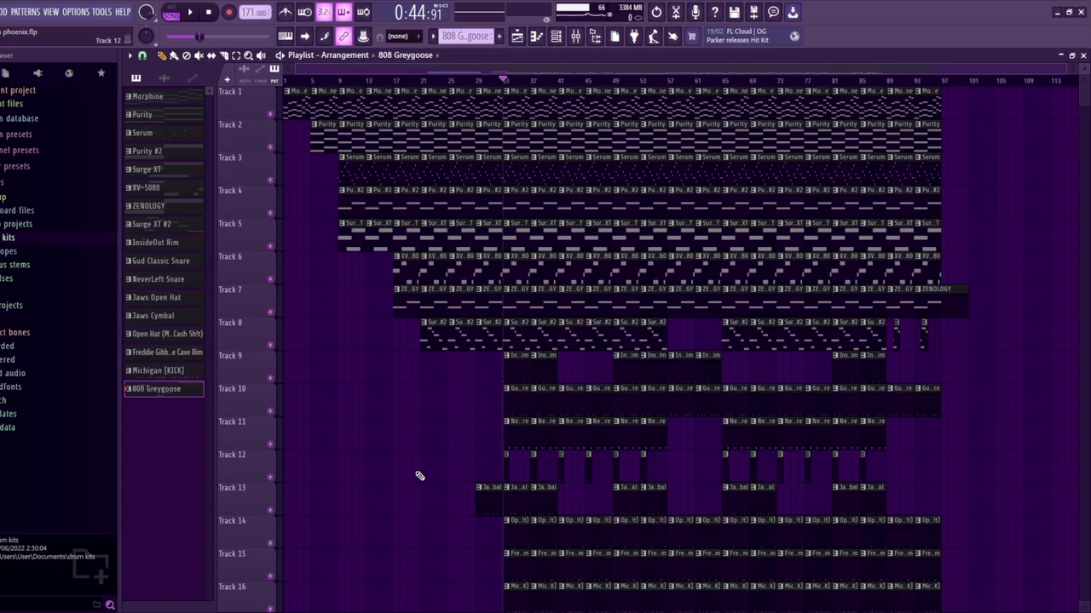
scroll(419, 475, down, 5)
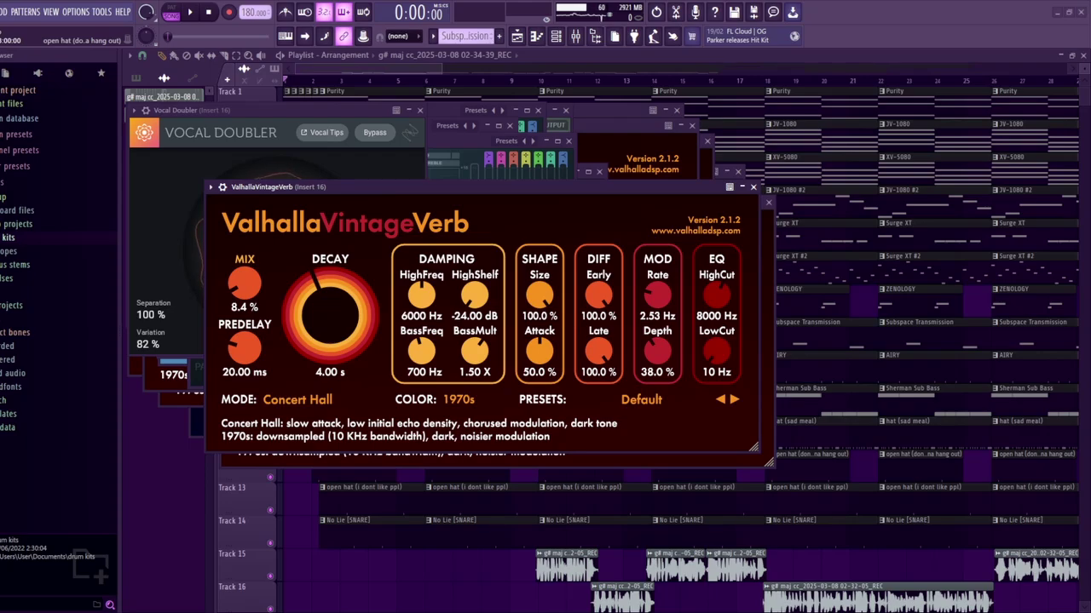
Close the open plugin windows, check the Master channel's effects in the mixer, and return to the playlist
key(F12)
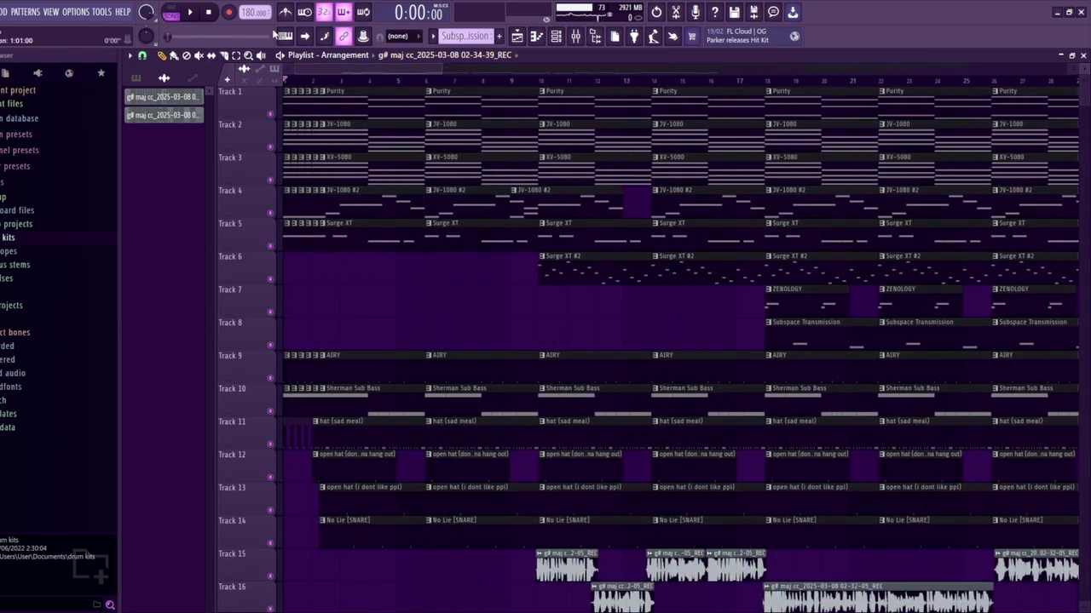
click(576, 35)
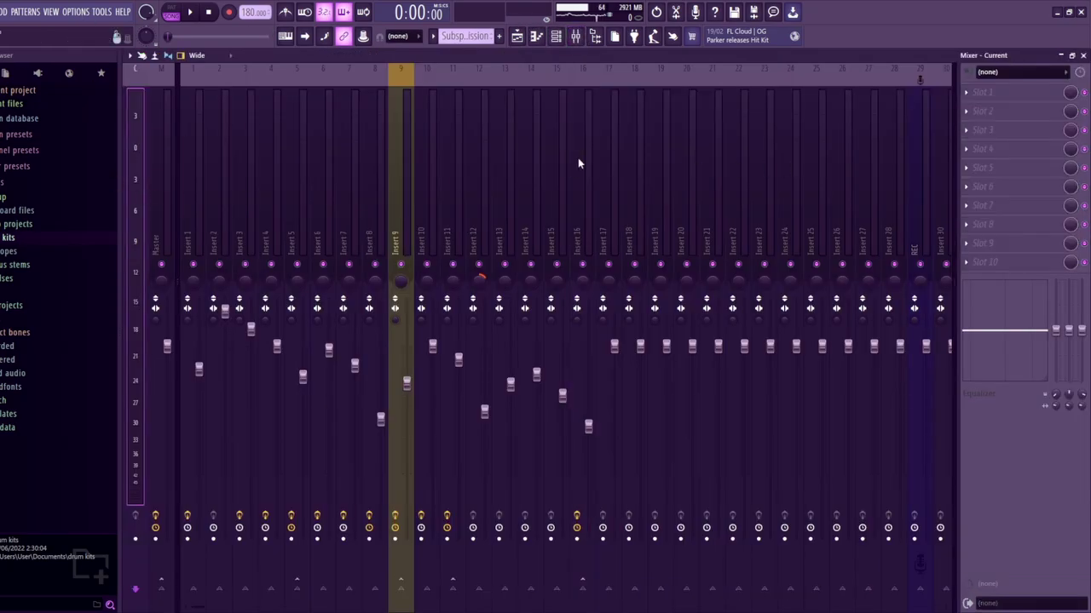
click(170, 152)
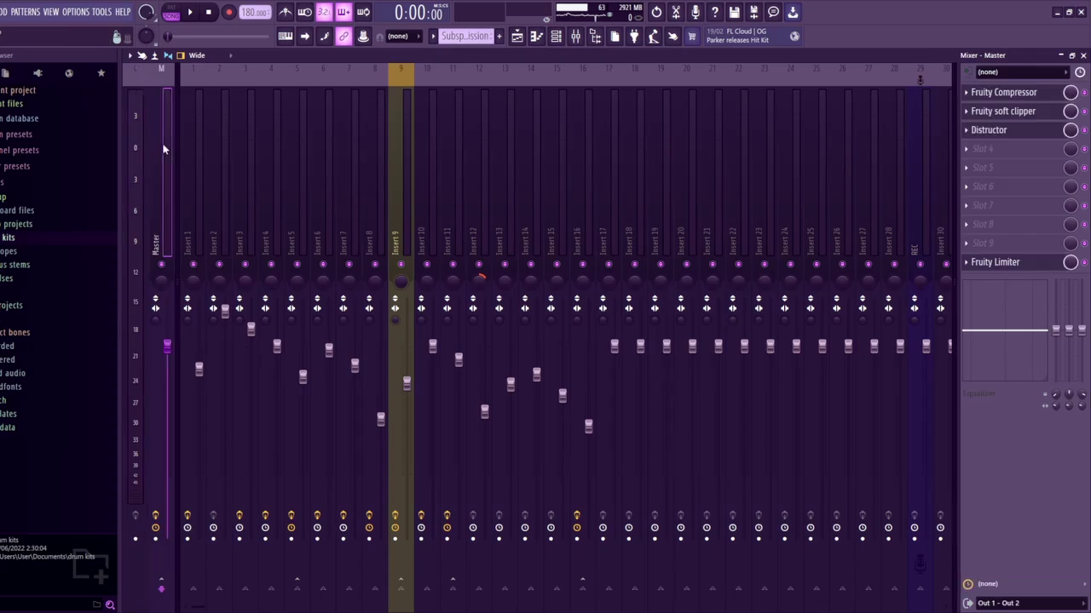
click(516, 37)
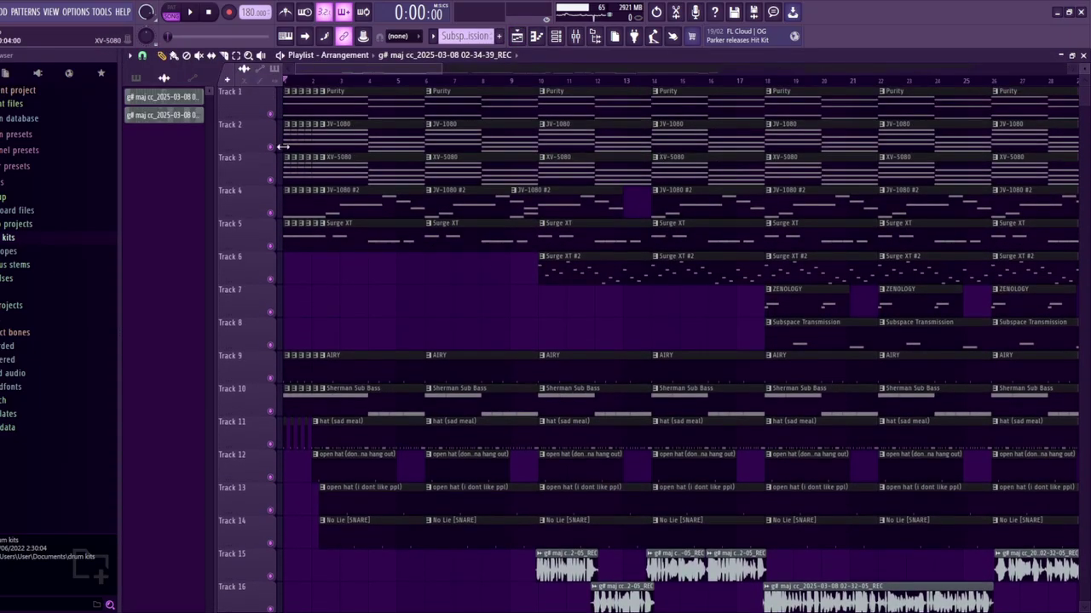
Select the Purity pattern from the pattern list and view its Purity instrument preset and piano roll notes
click(136, 77)
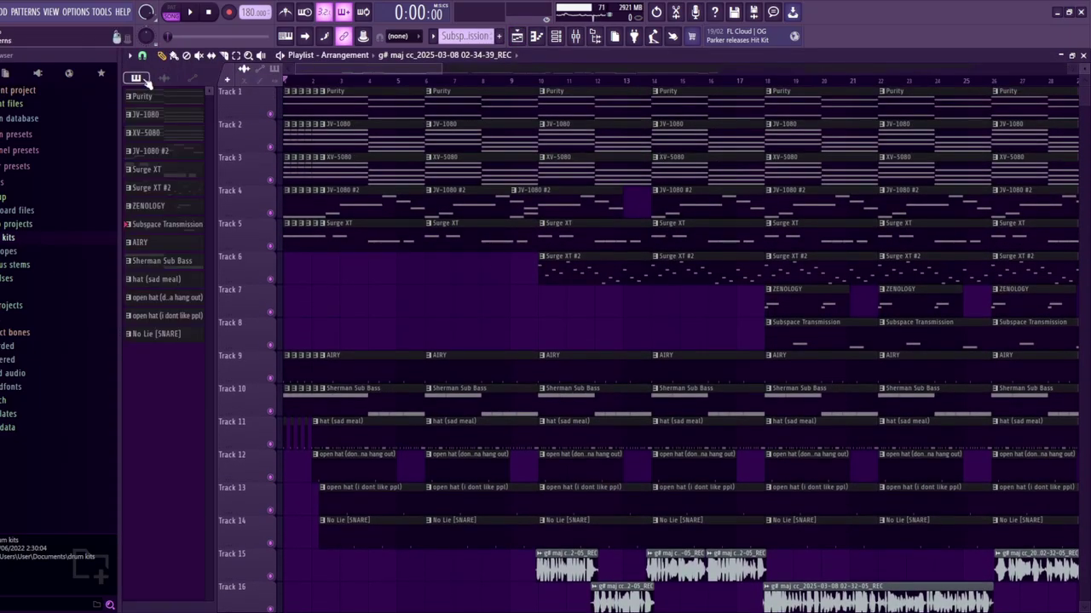
click(155, 98)
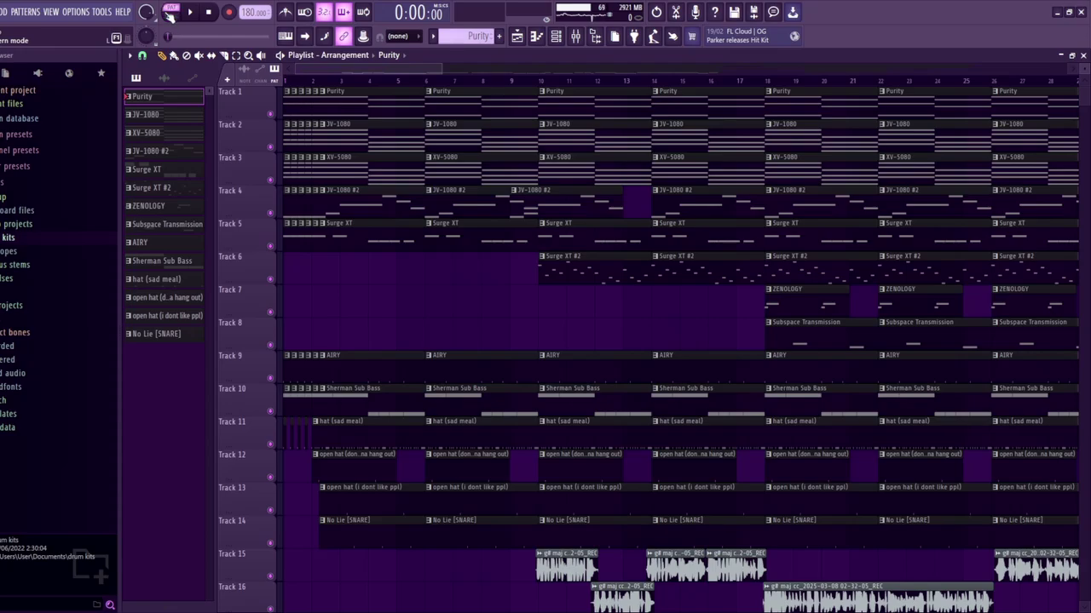
click(556, 37)
click(228, 139)
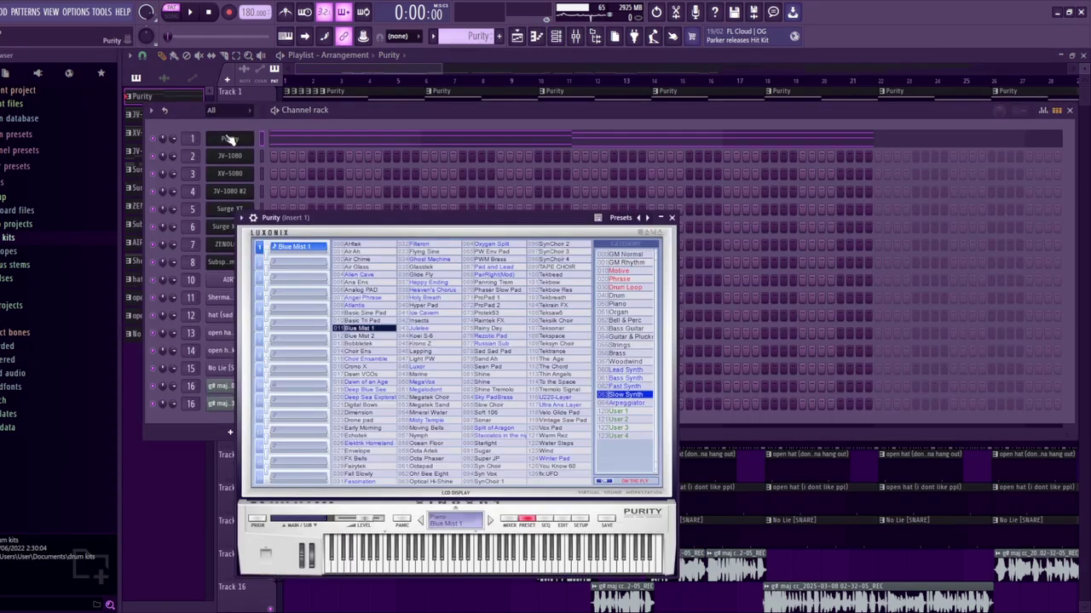
click(380, 137)
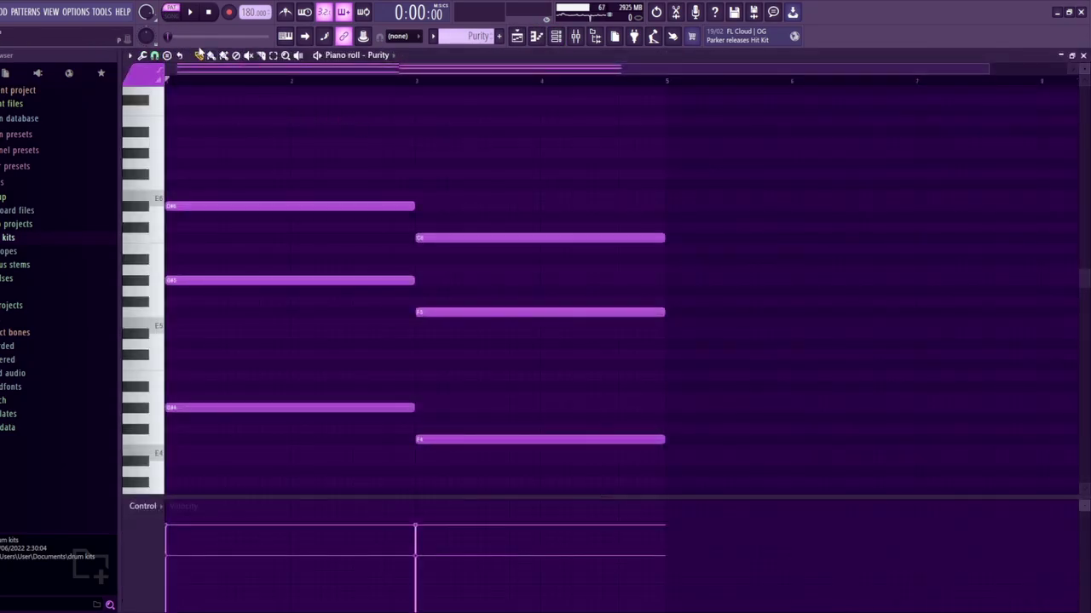
Play the Purity pattern while checking its mixer insert effects, and stop it back in the piano roll
click(191, 13)
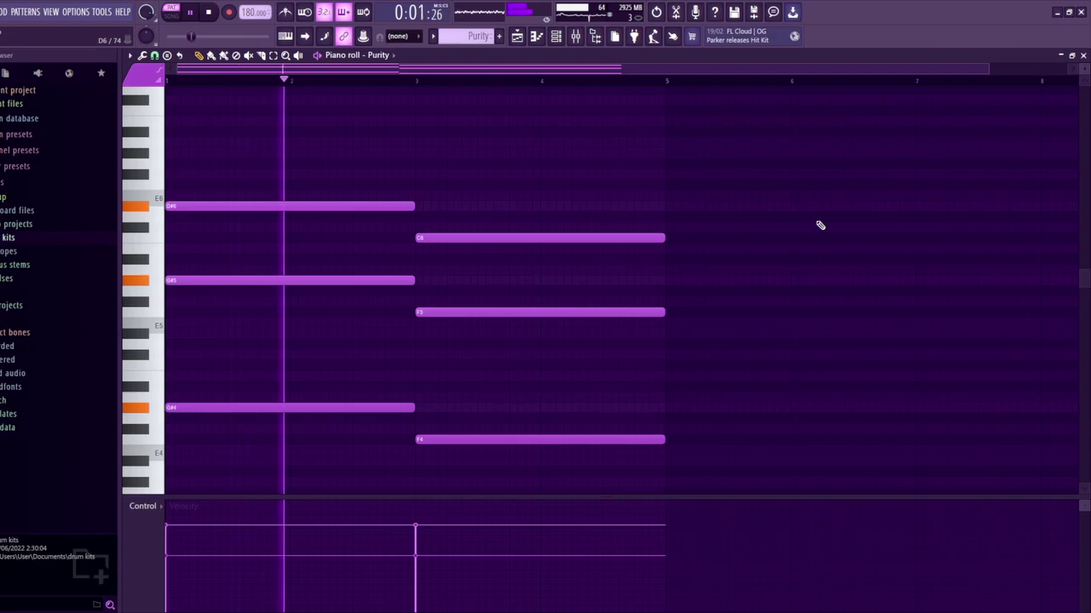
key(F9)
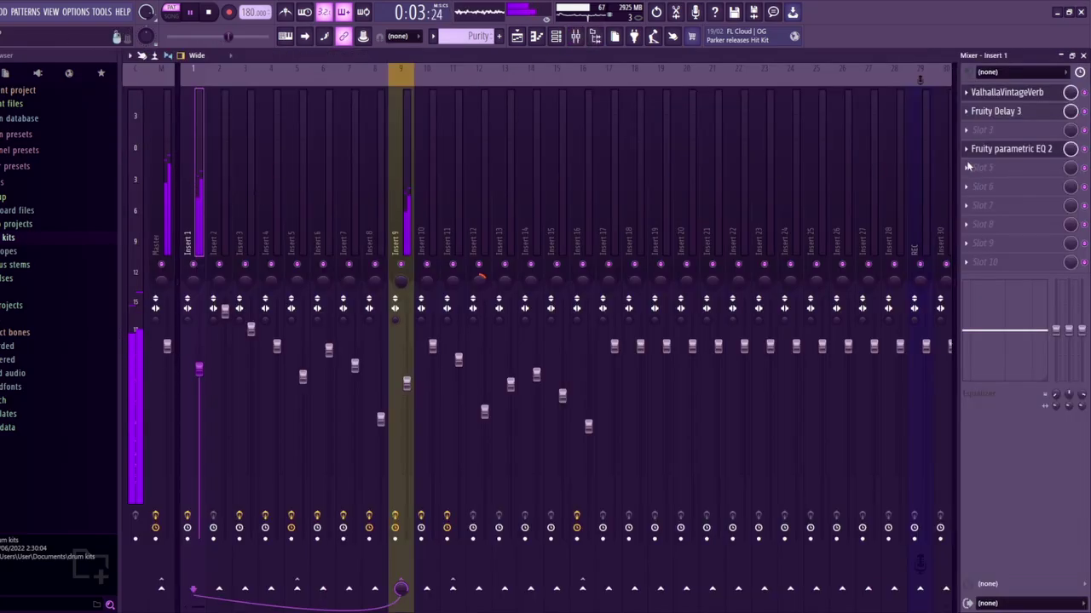
key(F7)
key(space)
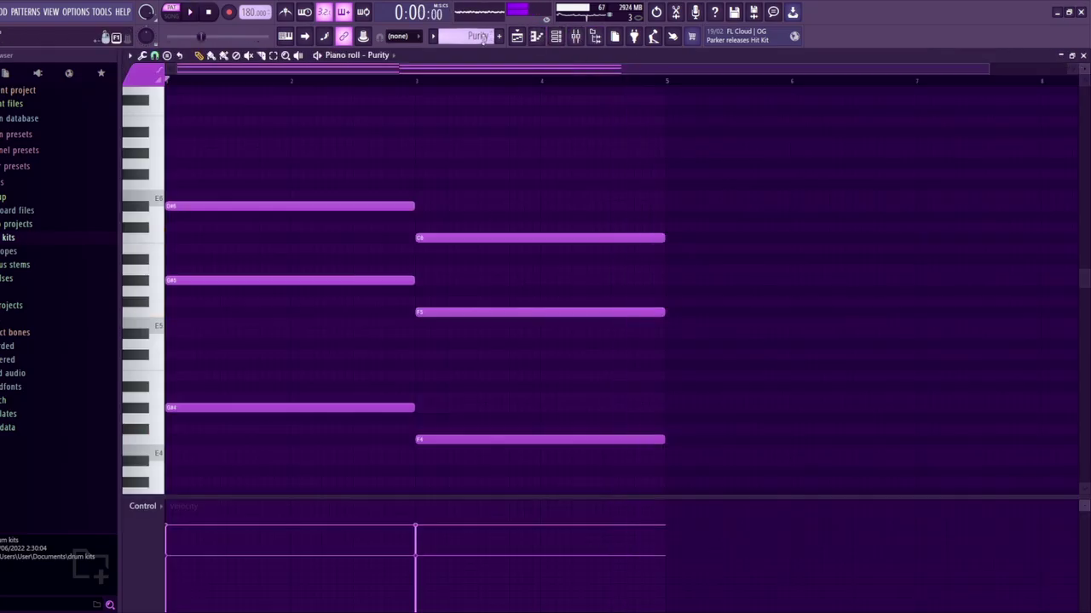
Play the JV-1080 pattern while viewing its Roland instrument patch, notes and mixer insert, and stop it back in the piano roll
key(KP_Add)
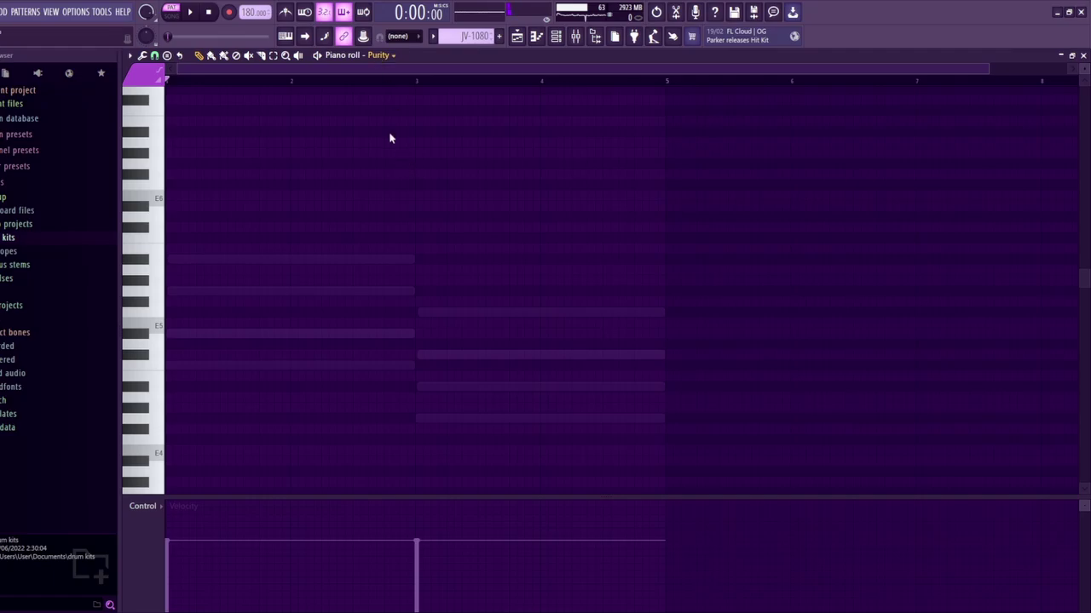
key(space)
key(F6)
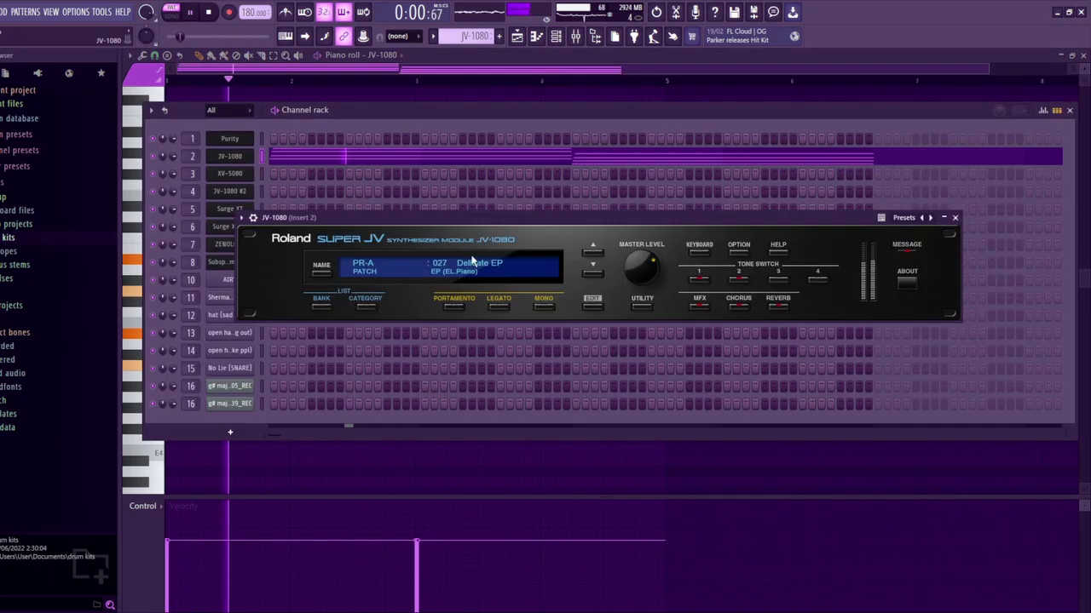
key(F7)
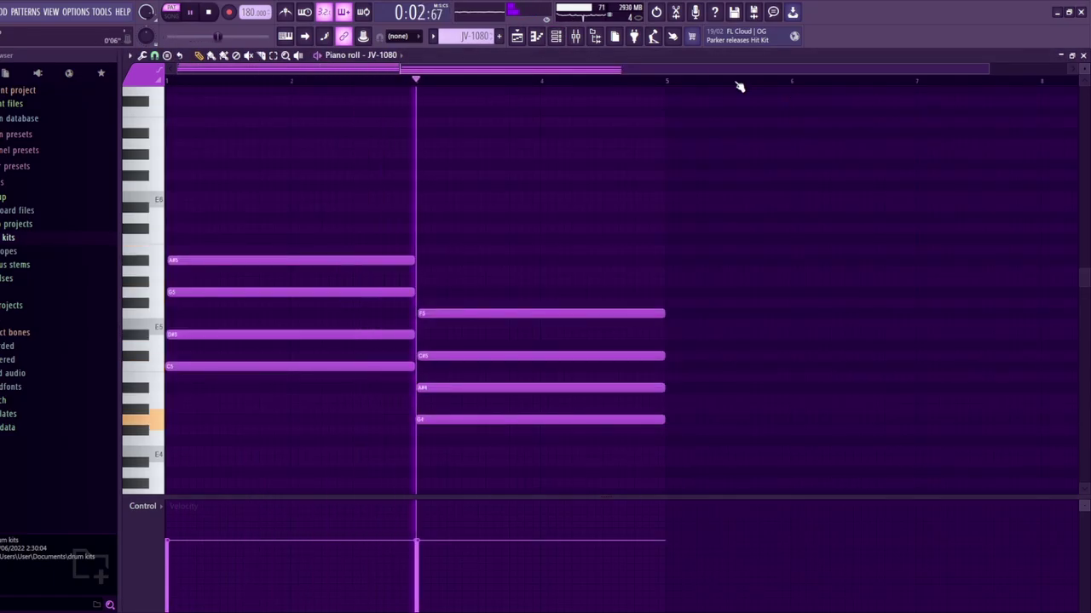
click(575, 36)
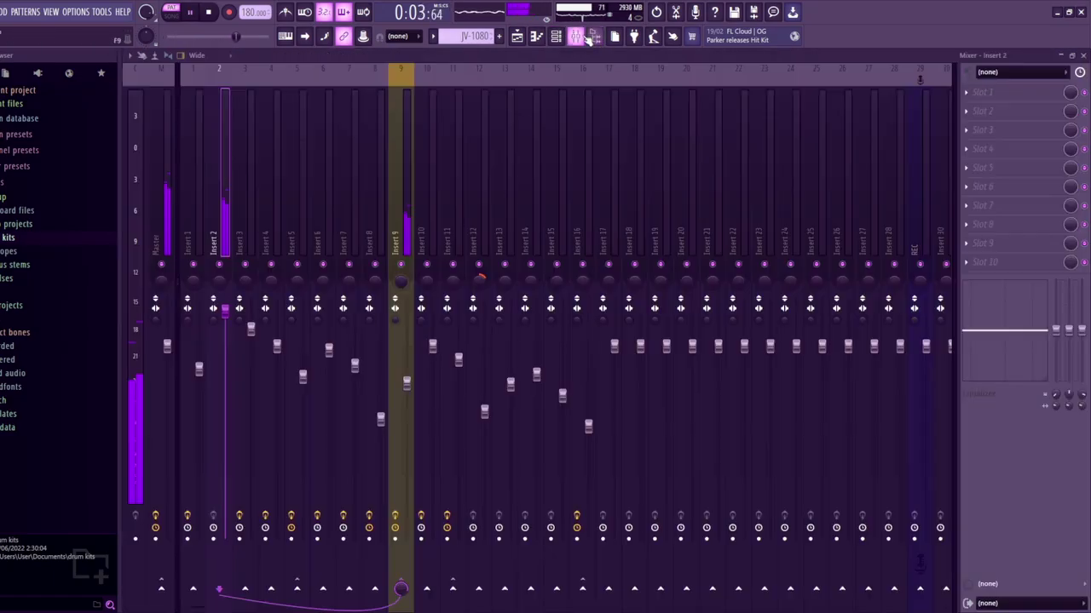
click(536, 38)
key(space)
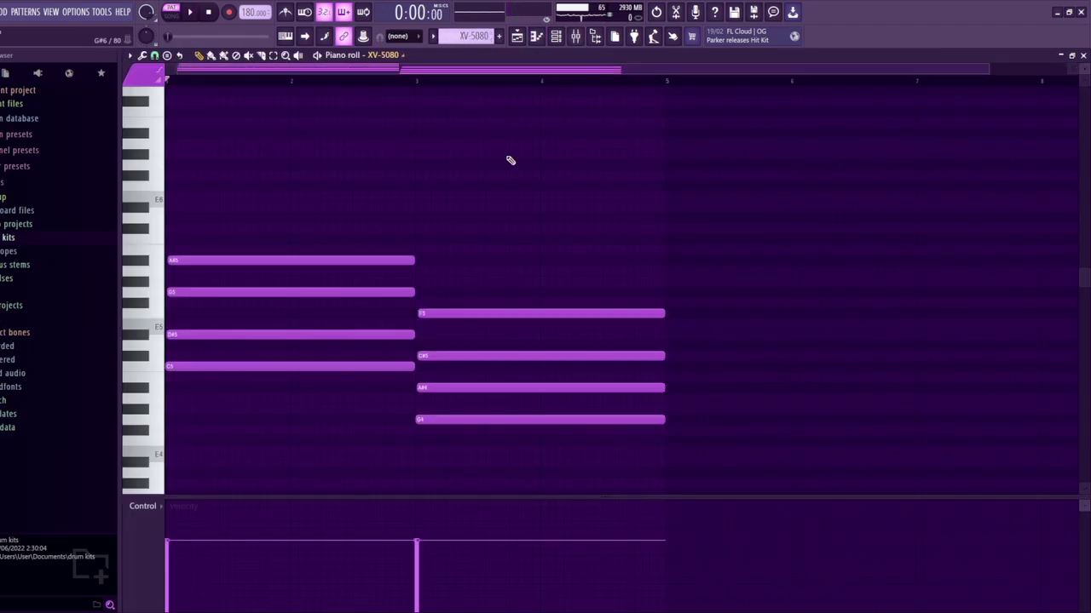
Play the XV-5080 pattern while viewing its Roland instrument patch and the effects on its mixer insert
key(F6)
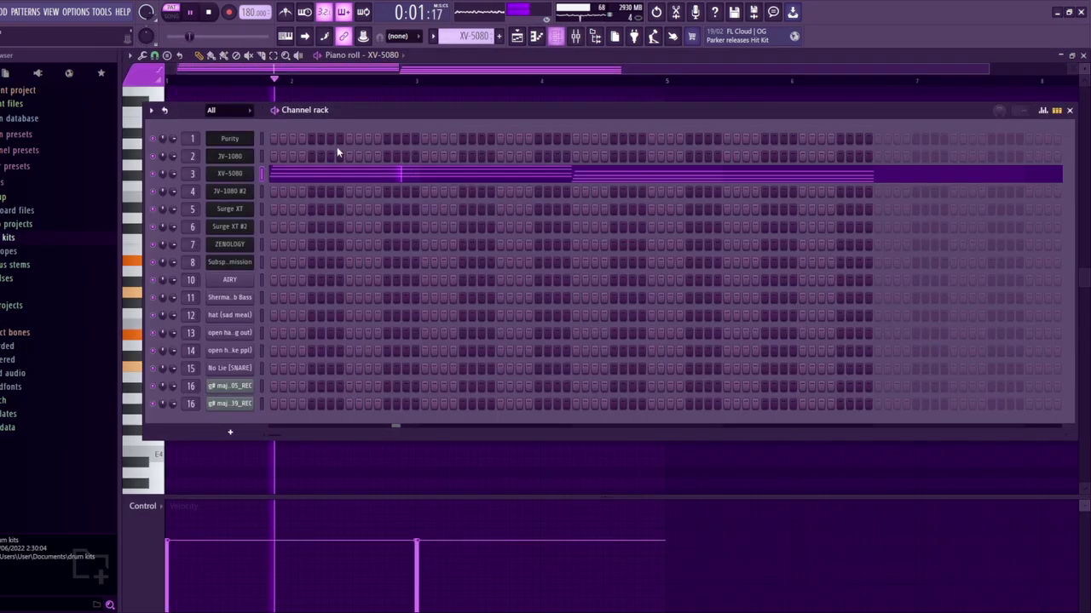
click(229, 174)
key(space)
click(193, 12)
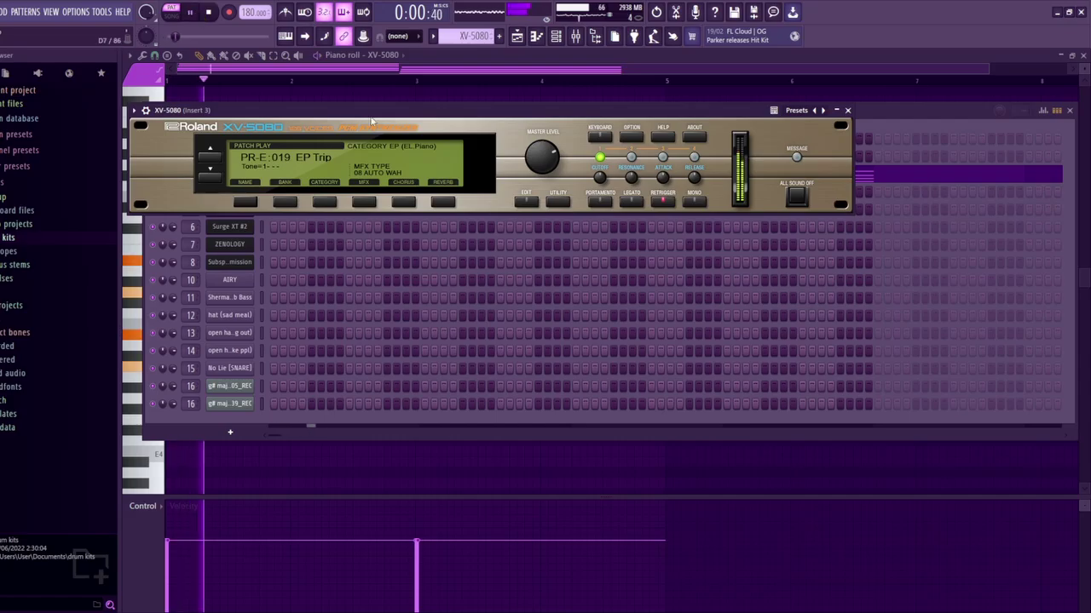
click(402, 80)
click(577, 38)
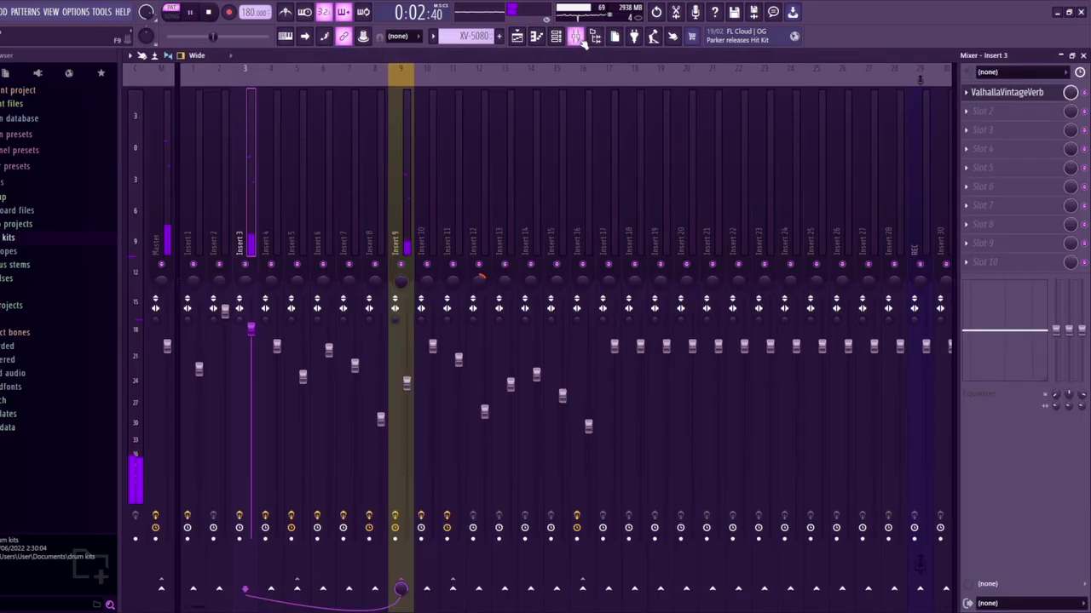
Stop the XV-5080 pattern back in the piano roll, and play through the JV-1080 #2 pattern's notes
click(594, 38)
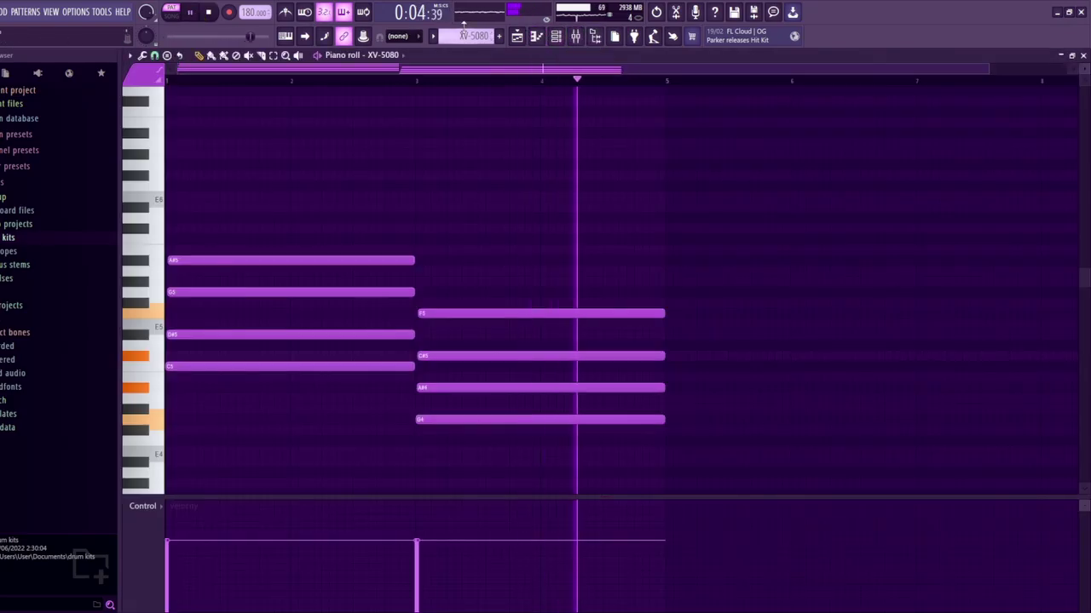
key(space)
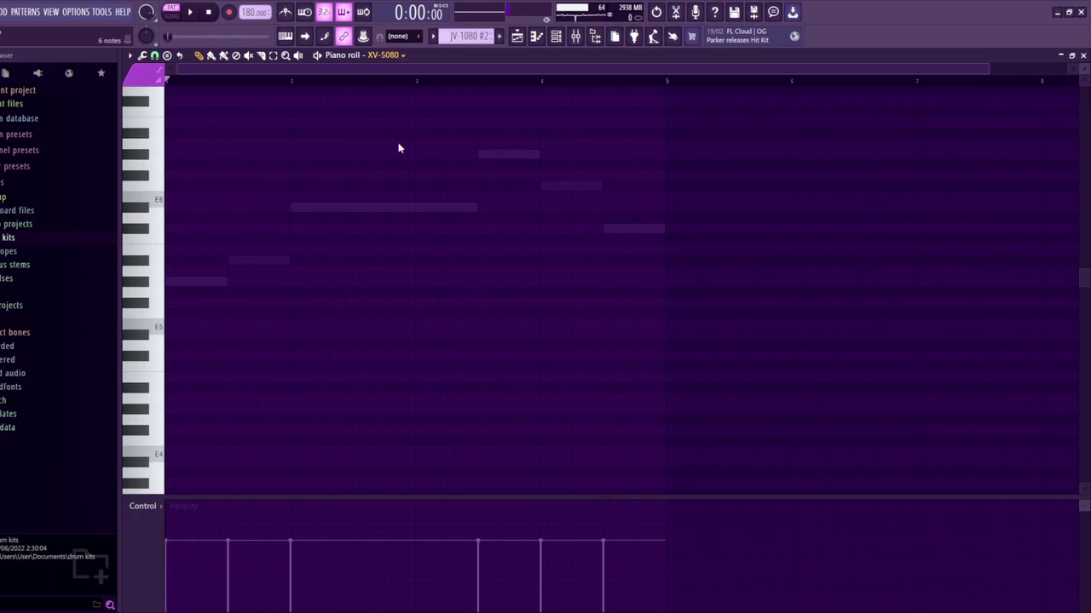
key(space)
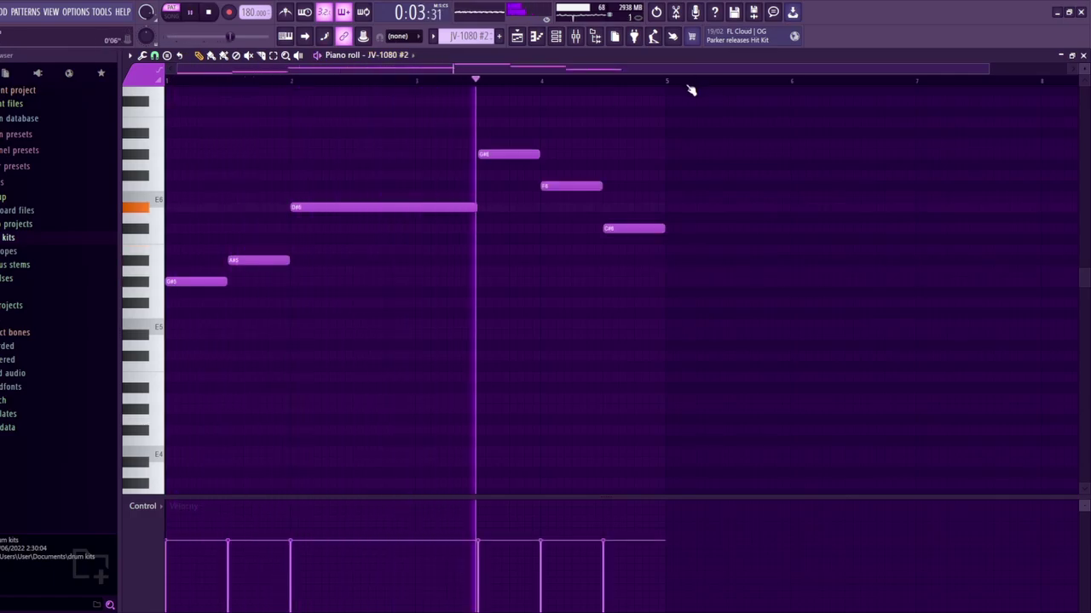
key(space)
View the JV-1080 #2 instrument patch from the channel rack and return to the piano roll
click(556, 35)
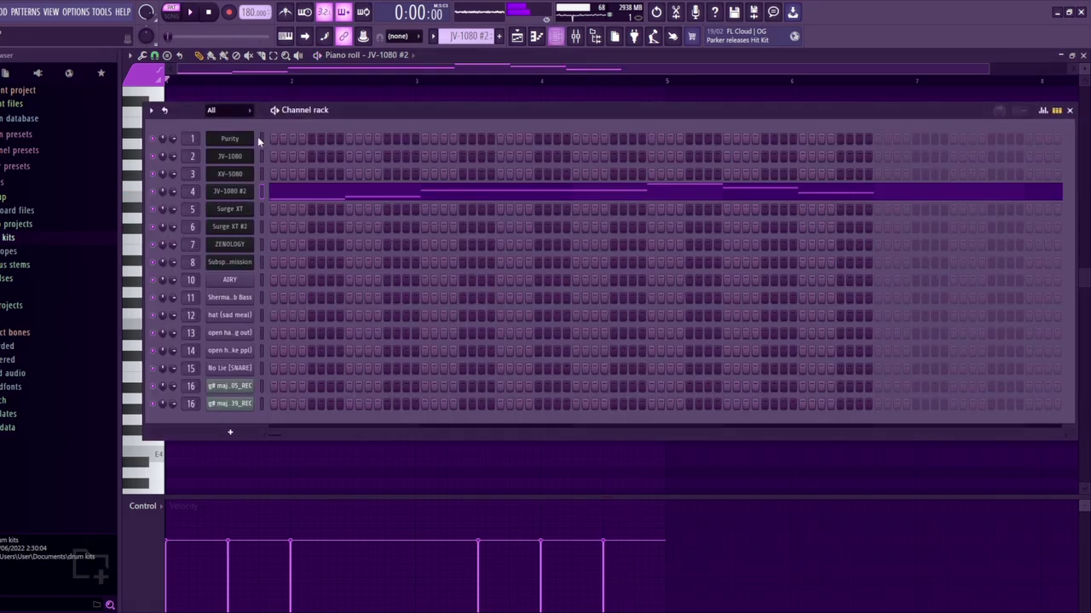
click(240, 194)
click(556, 36)
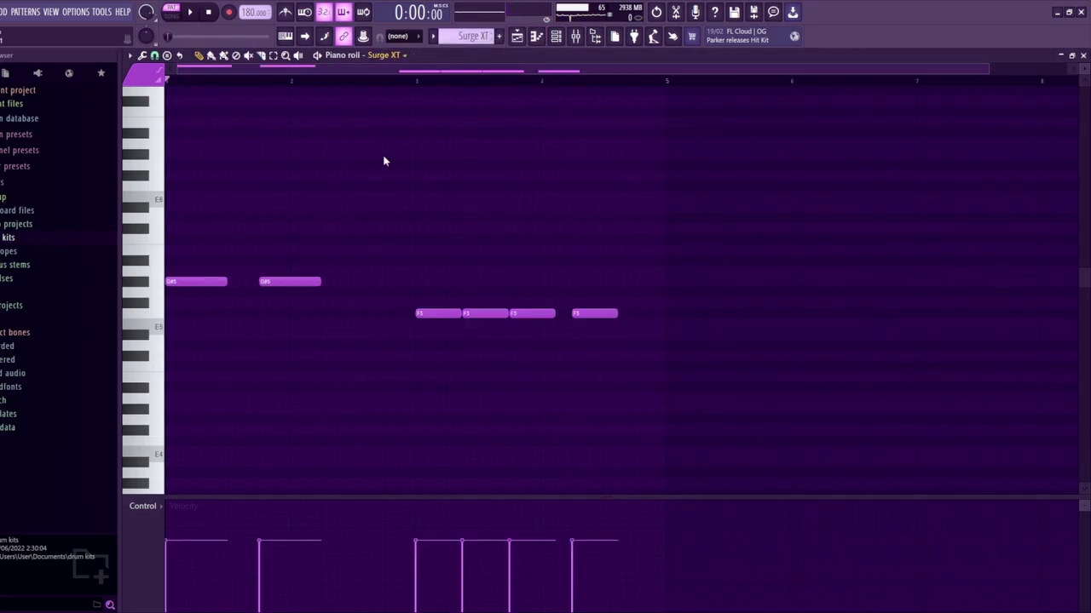
Play the Surge XT pattern briefly and view the preset loaded in its Surge XT instrument
key(space)
key(space)
key(F6)
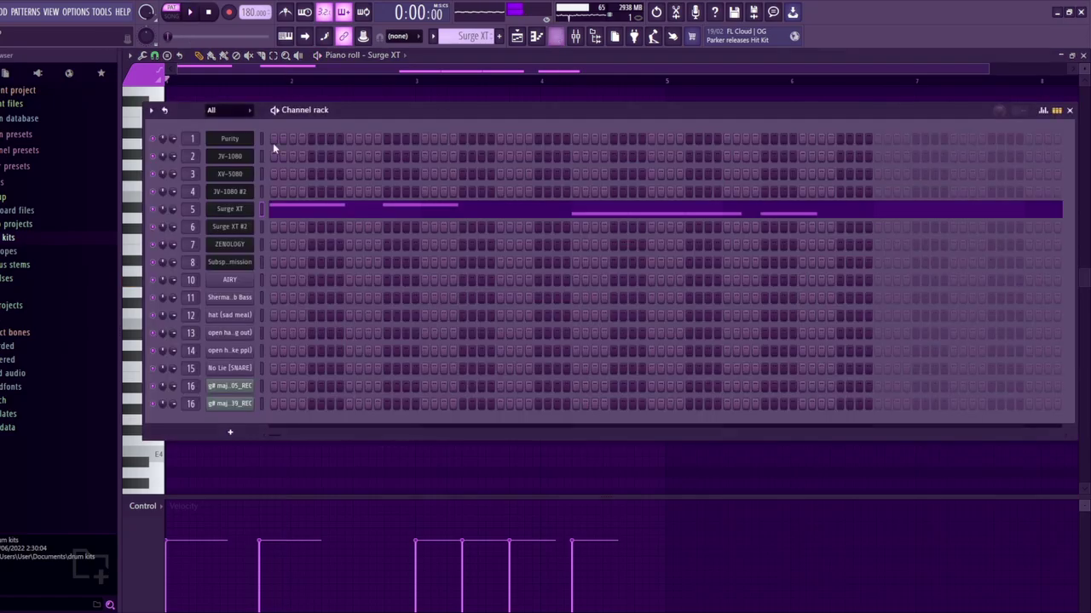
click(229, 209)
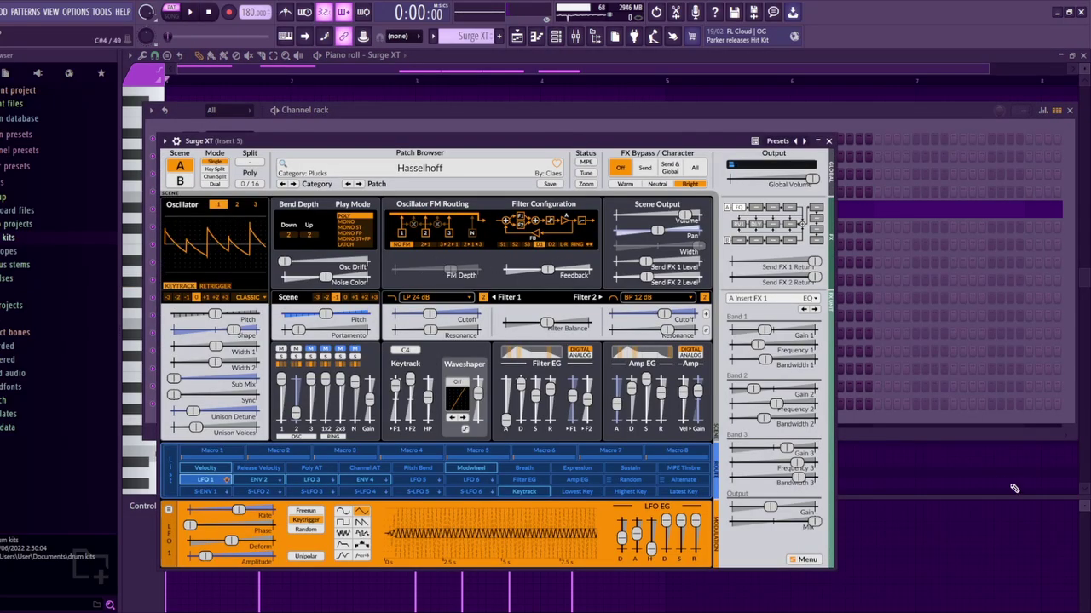
key(F7)
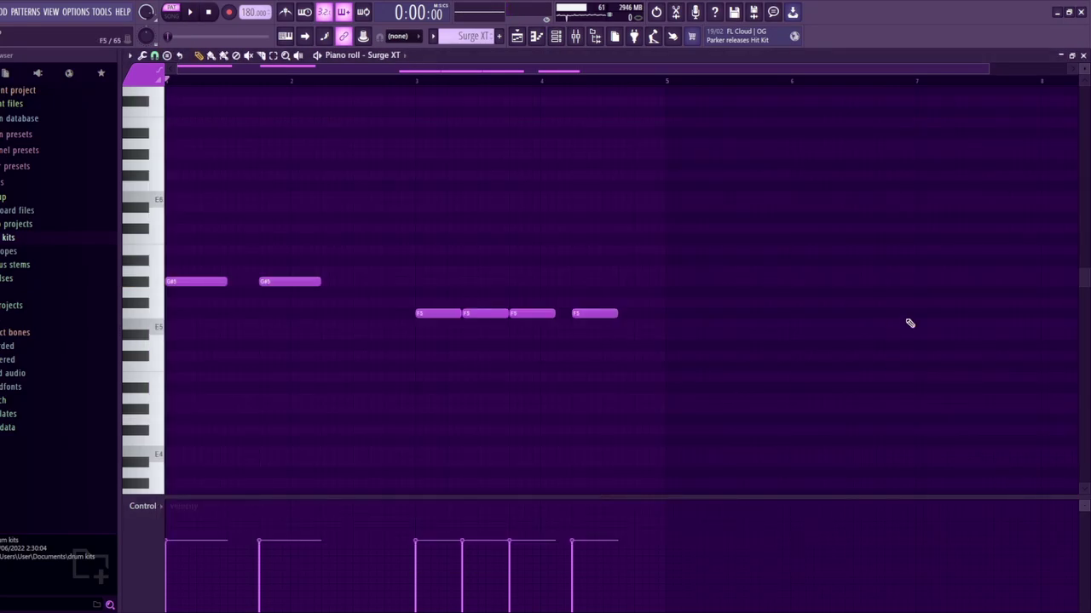
Play the Surge XT pattern's notes in the piano roll and check the effects on its mixer insert
key(space)
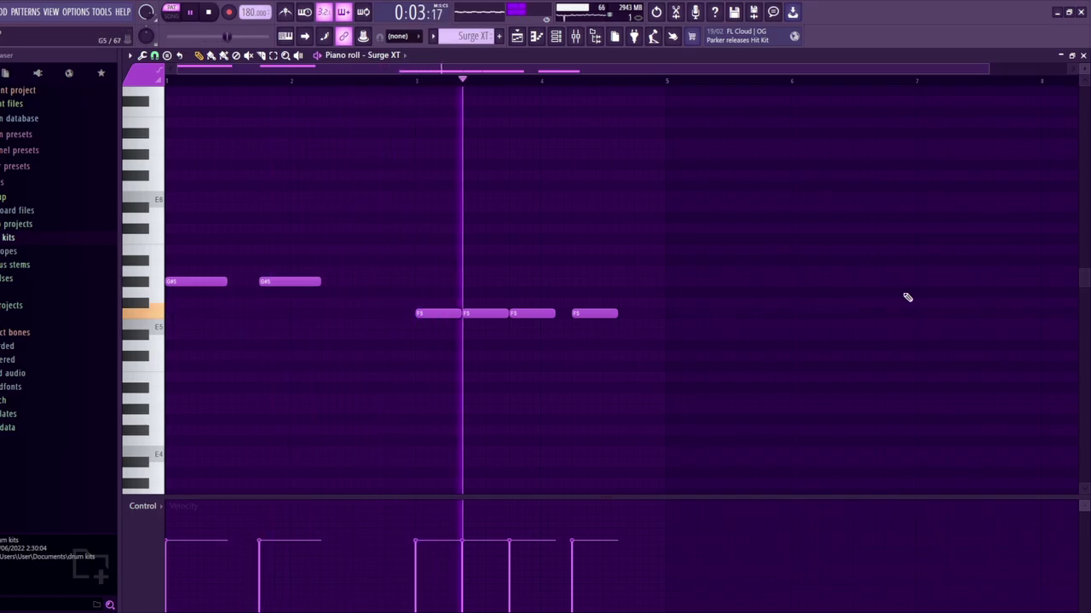
key(space)
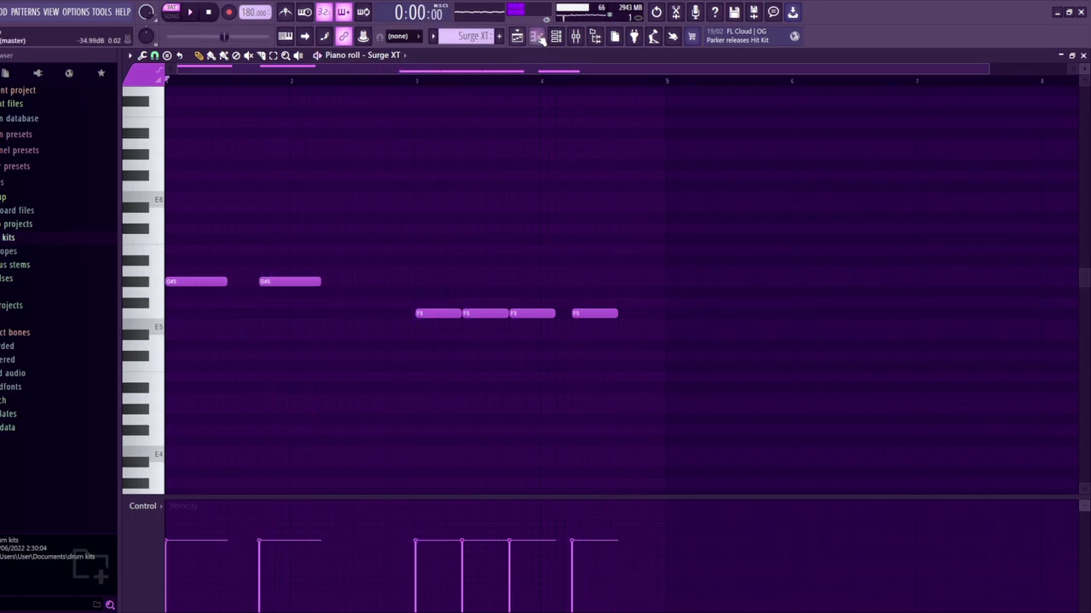
key(F9)
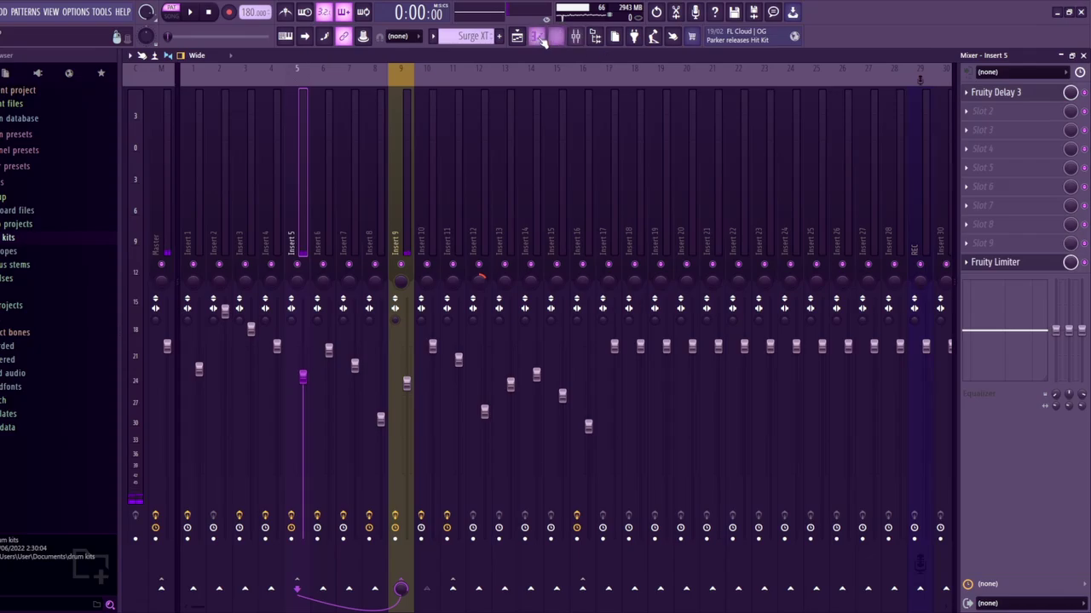
click(537, 36)
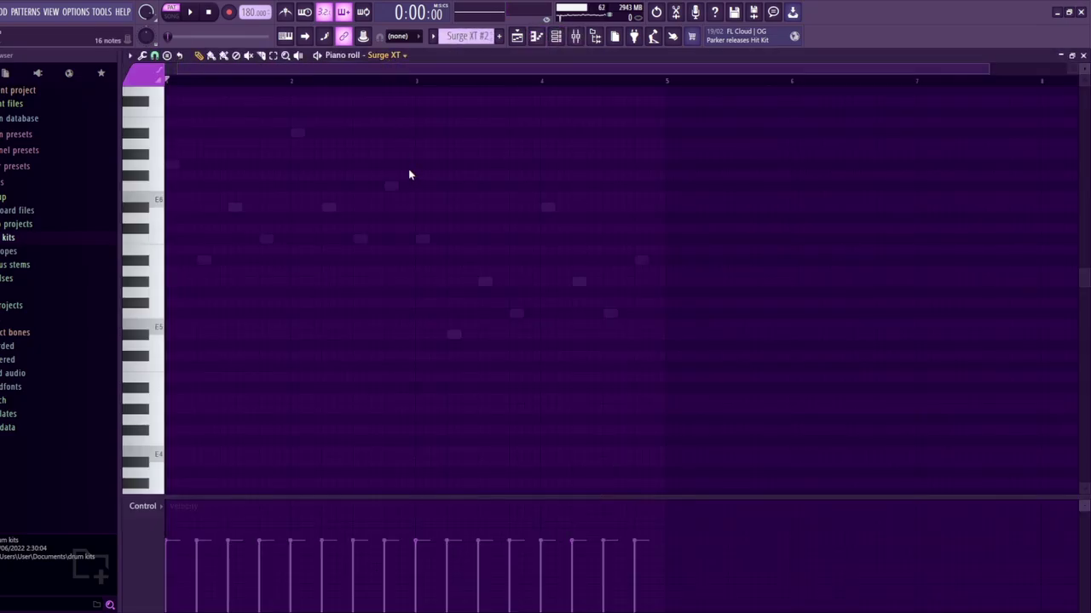
Play the Surge XT #2 pattern while viewing its instrument preset, notes and mixer insert effects, ending in the piano roll
key(ctrl+v)
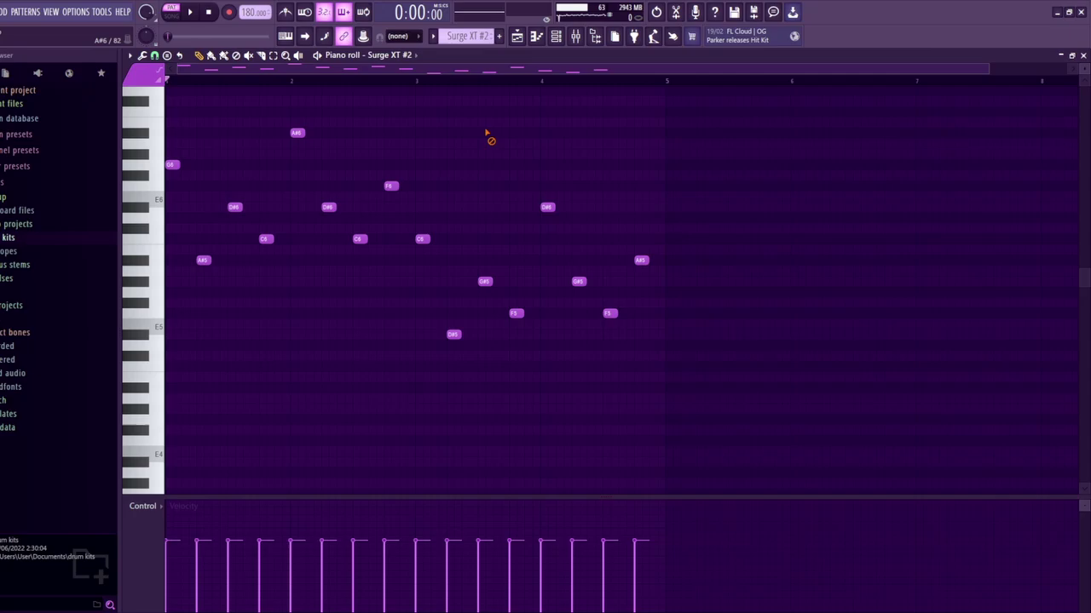
click(555, 36)
click(241, 238)
key(F7)
key(space)
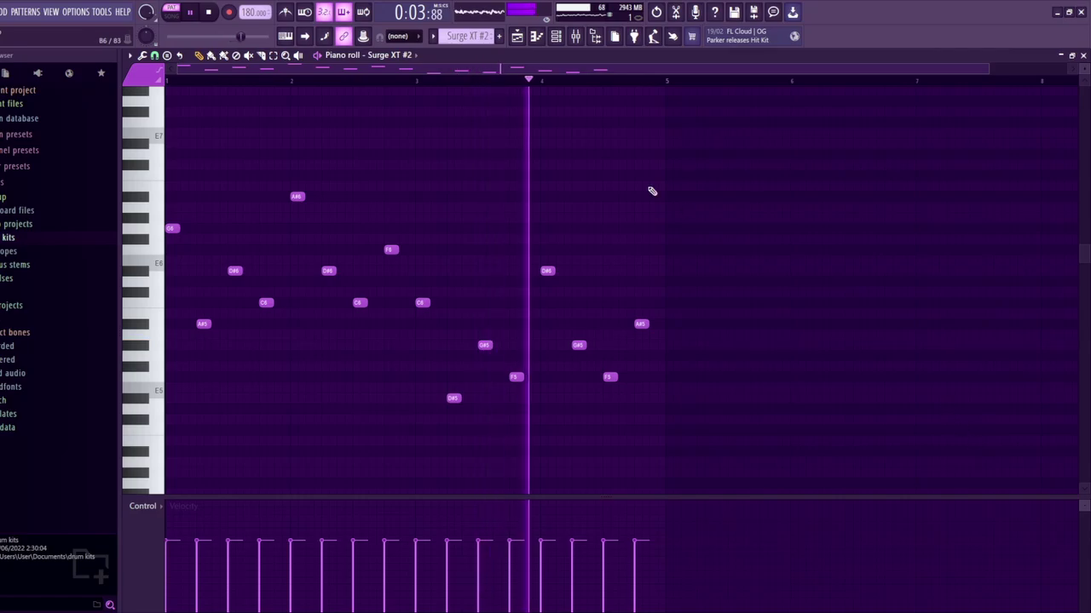
key(space)
click(576, 36)
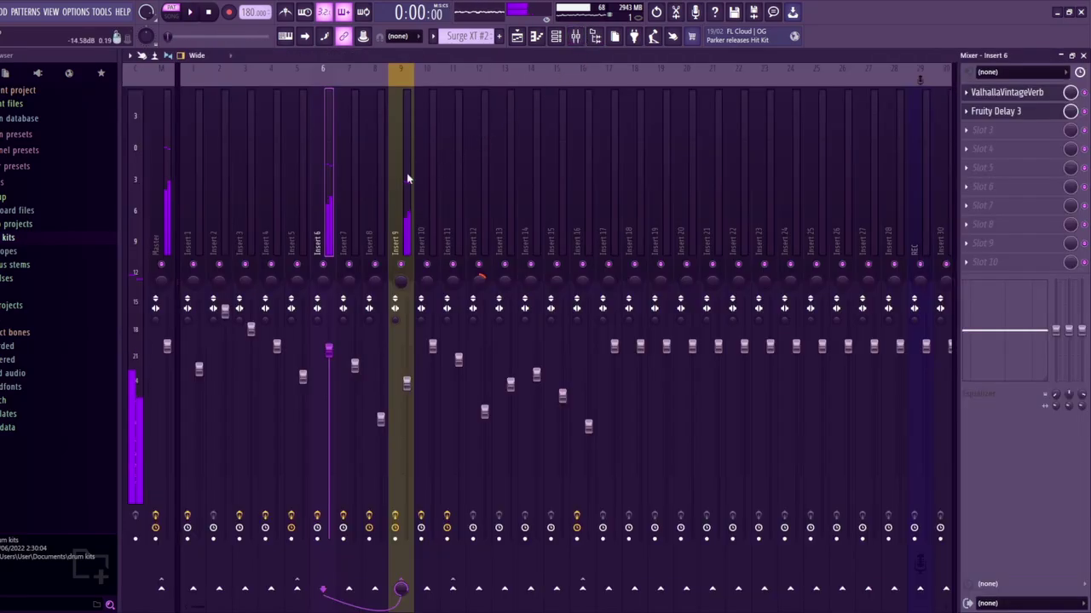
click(537, 37)
Play the ZENOLOGY pattern in the piano roll and view its ZENOLOGY instrument patch
click(418, 55)
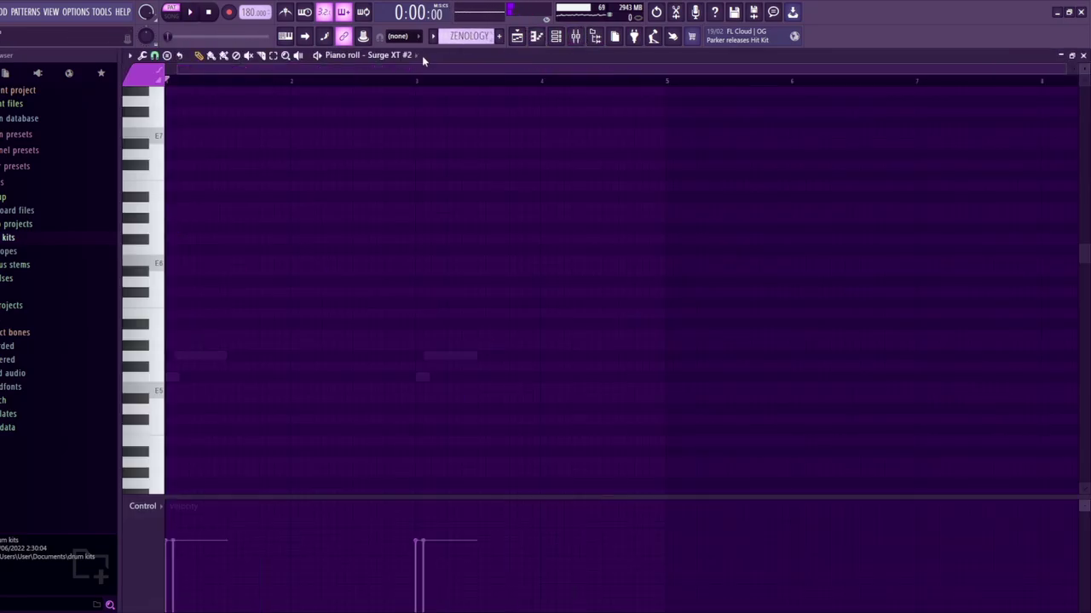
key(space)
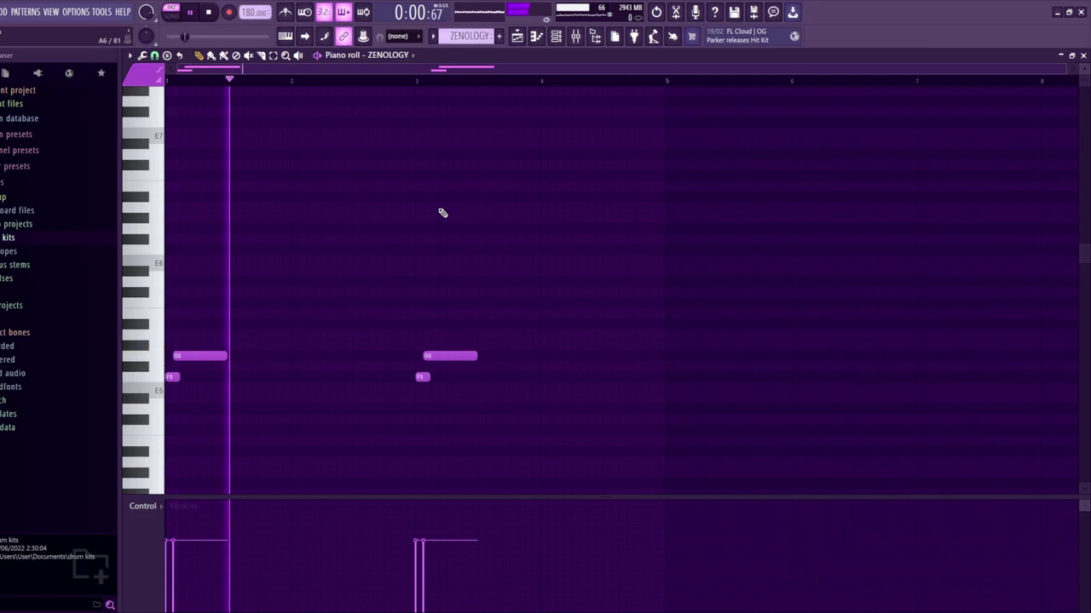
key(space)
click(559, 37)
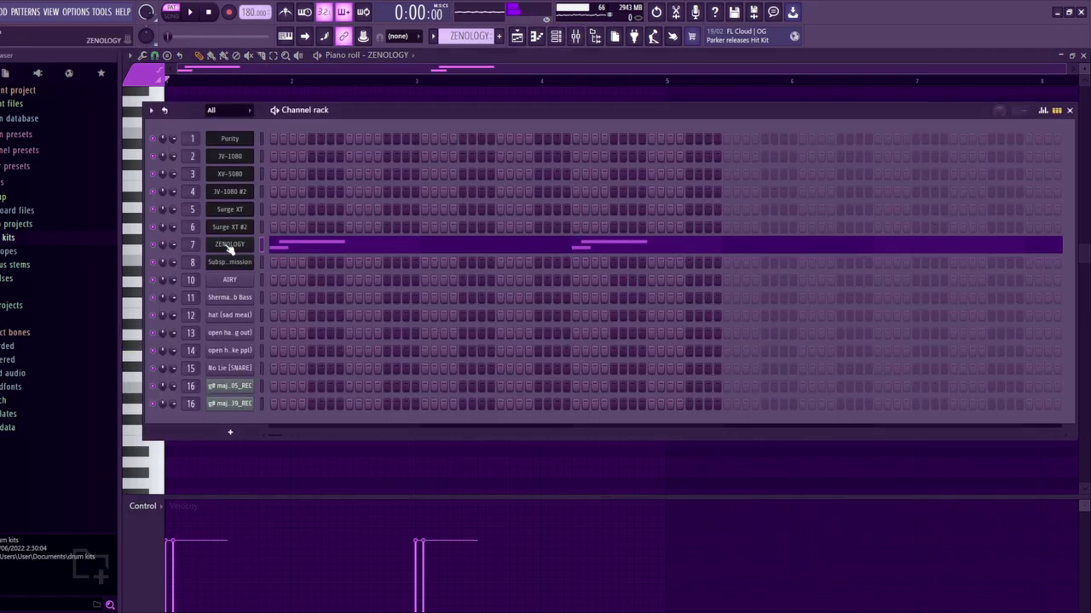
click(228, 246)
key(F7)
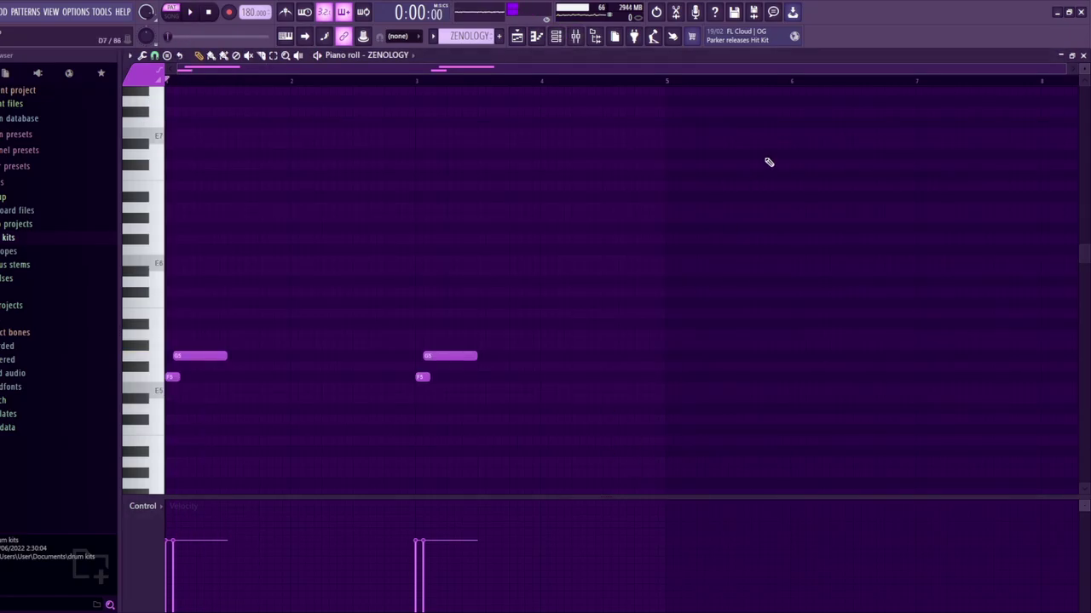
Inspect the Fruity Delay 3 settings on the ZENOLOGY mixer insert
click(559, 37)
click(575, 36)
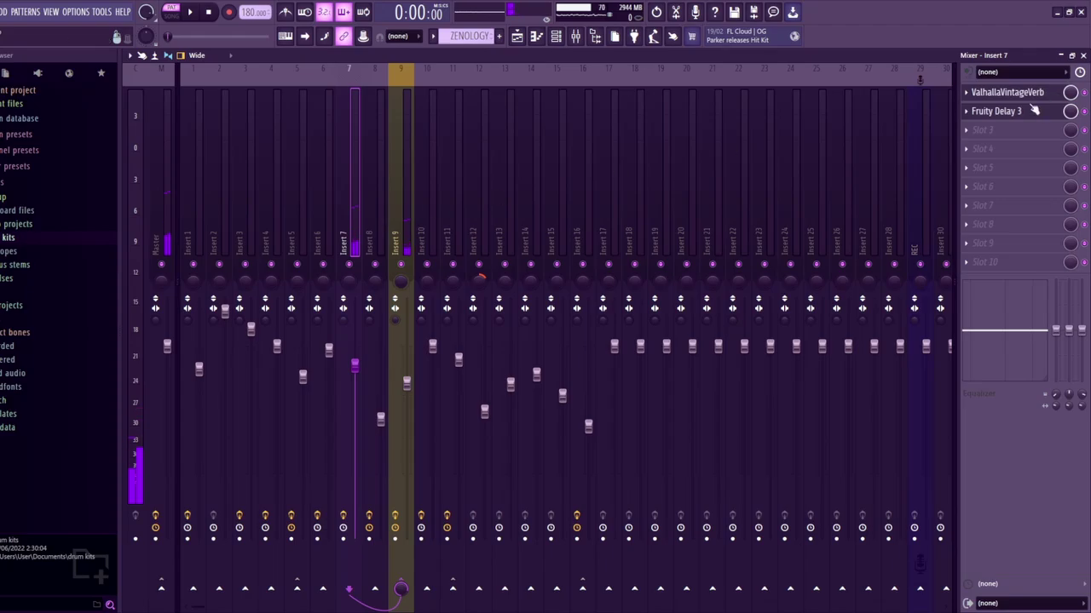
click(988, 109)
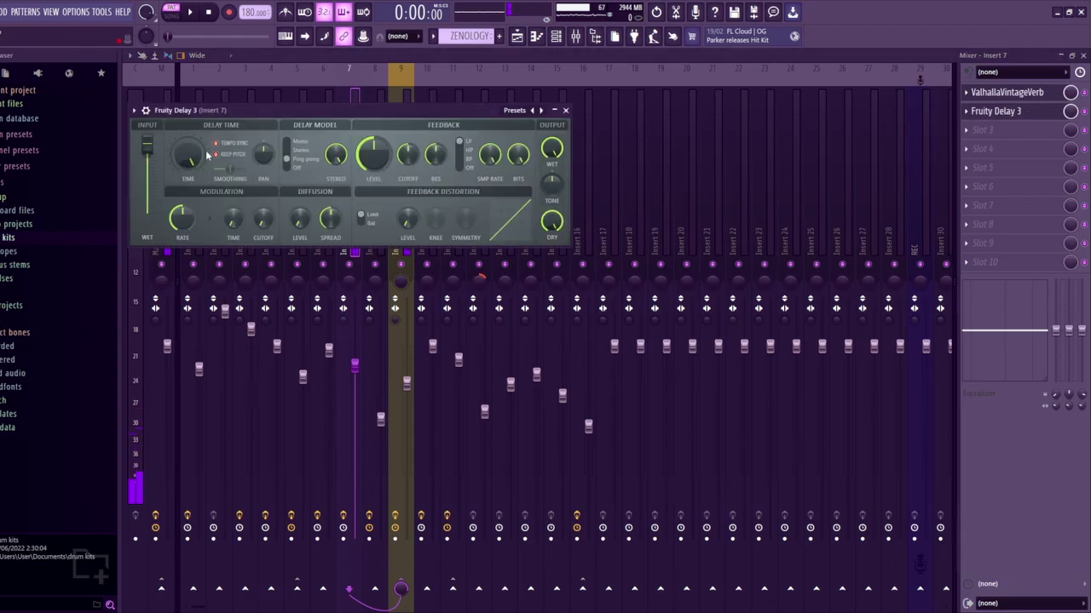
click(515, 37)
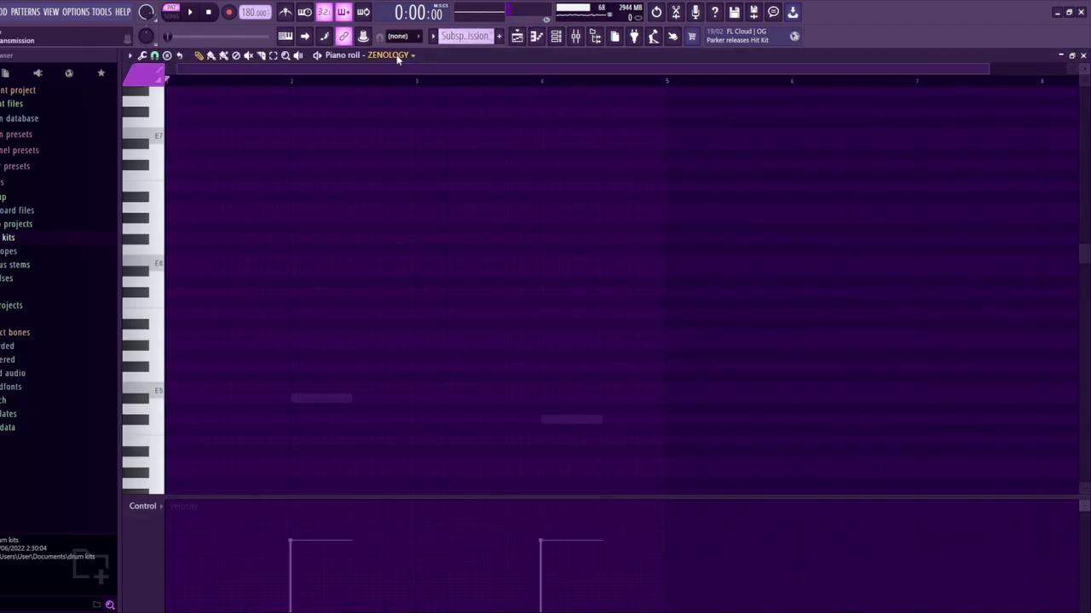
View the Subspace Transmission preset in FLEX, and play its pattern while checking its mixer insert
click(555, 36)
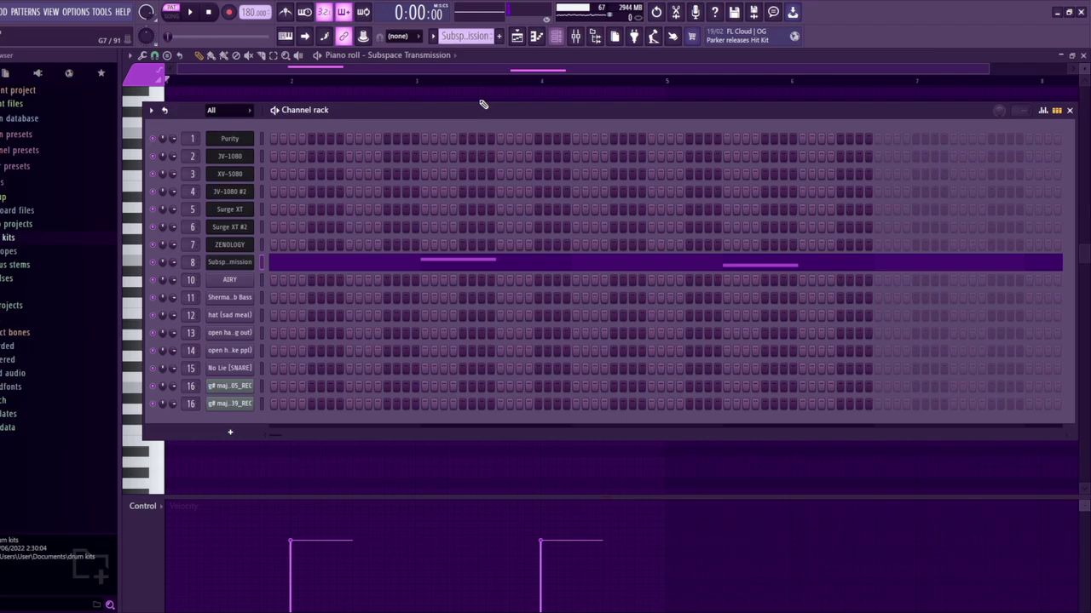
click(243, 265)
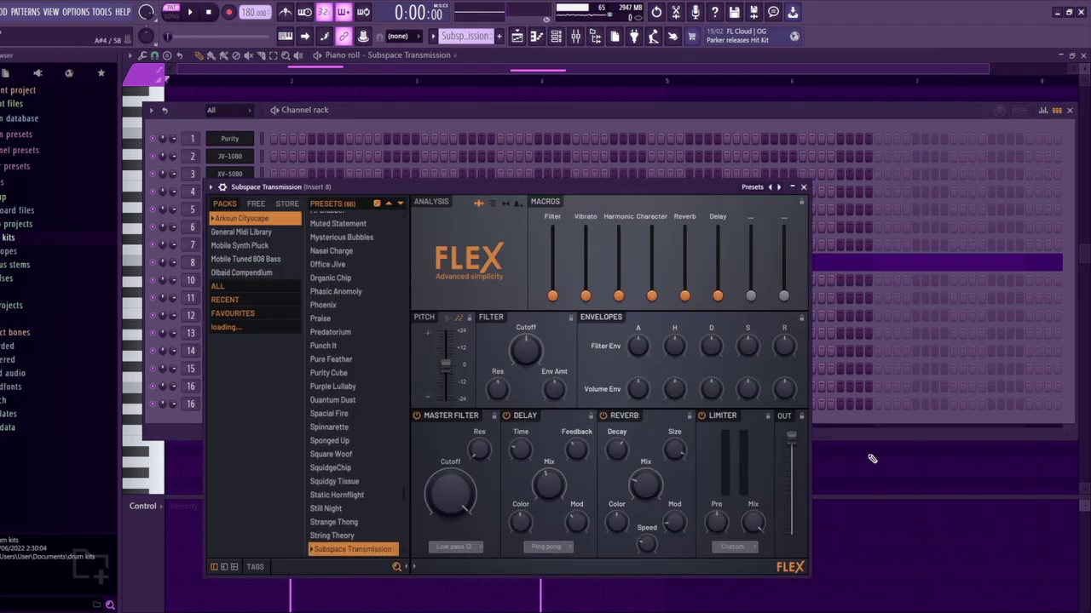
key(F7)
key(space)
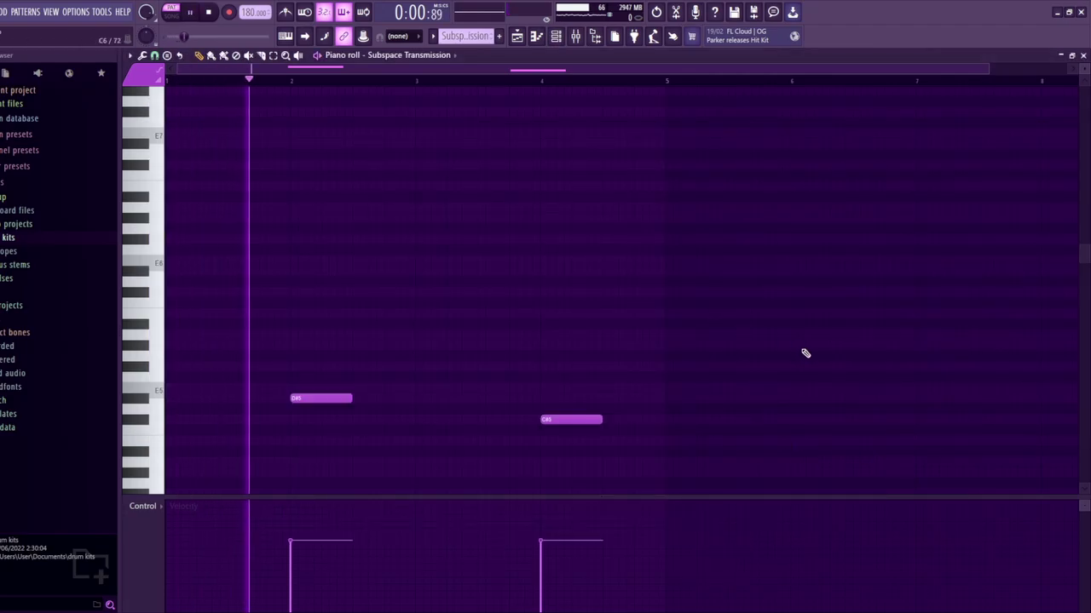
click(576, 37)
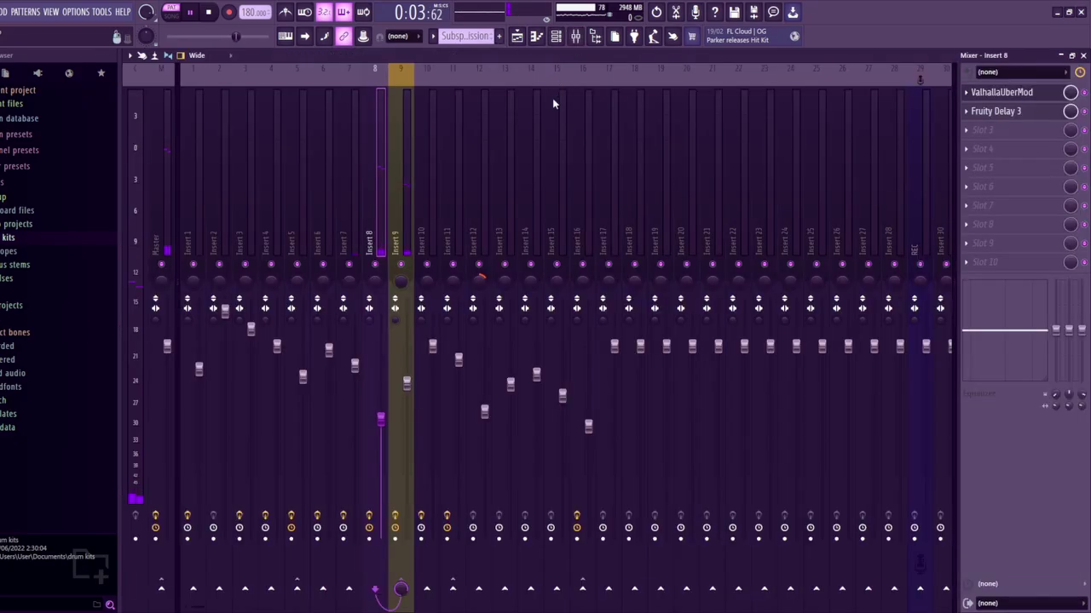
Inspect the ValhallaUberMod and Fruity Delay 3 effects on the Subspace Transmission insert, and return to the piano roll
click(1028, 96)
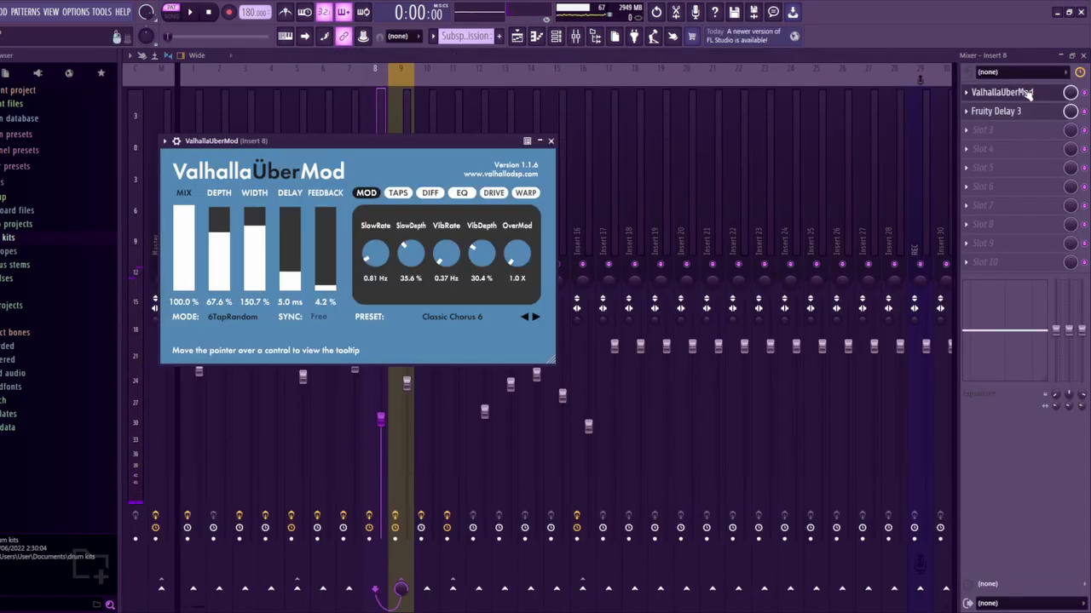
key(Escape)
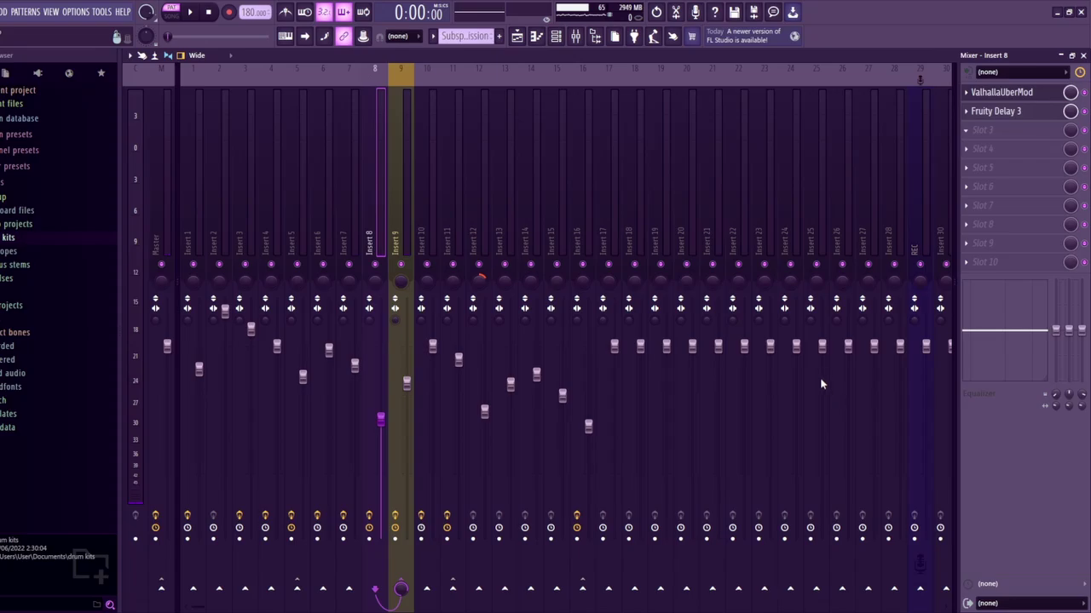
click(1010, 113)
click(535, 36)
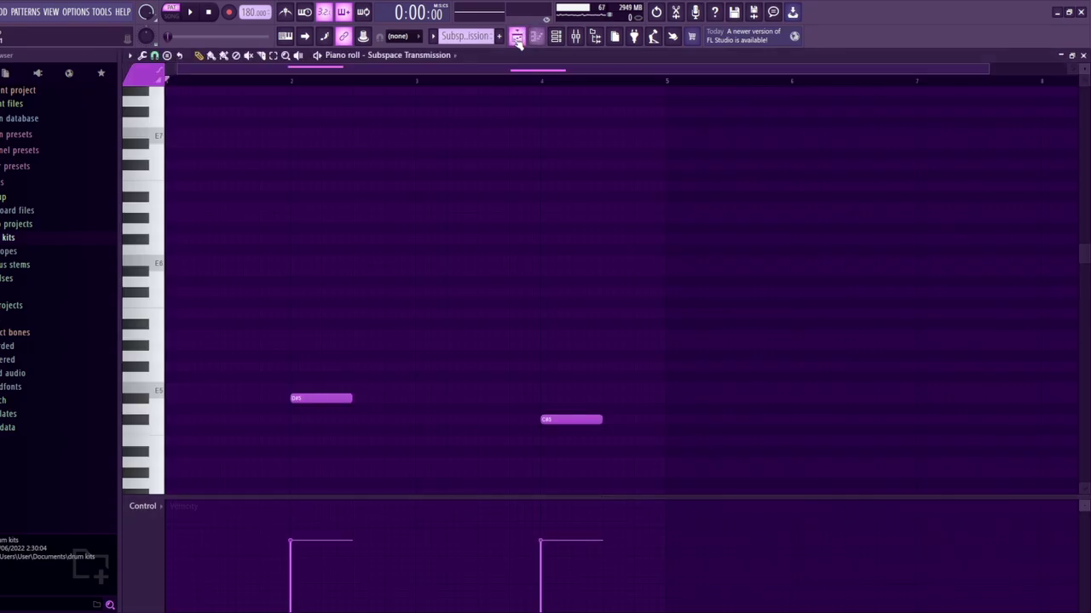
Isolate Tracks 1 to 8 in the playlist and play the melodies together from bar 18
click(516, 36)
right_click(271, 344)
ctrl+click(271, 313)
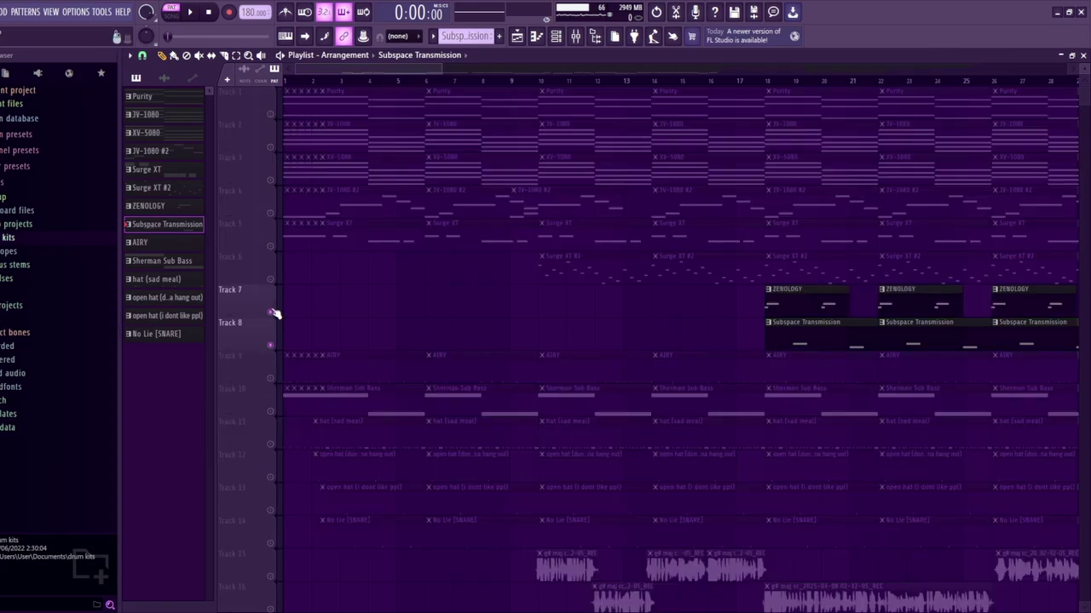
drag(271, 280, 270, 114)
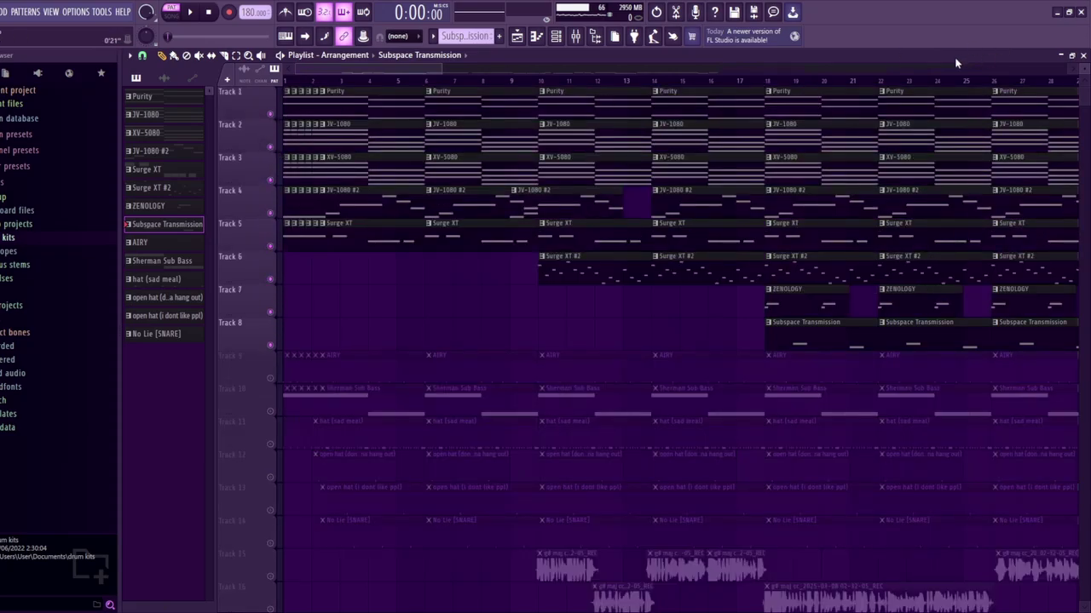
click(774, 81)
key(space)
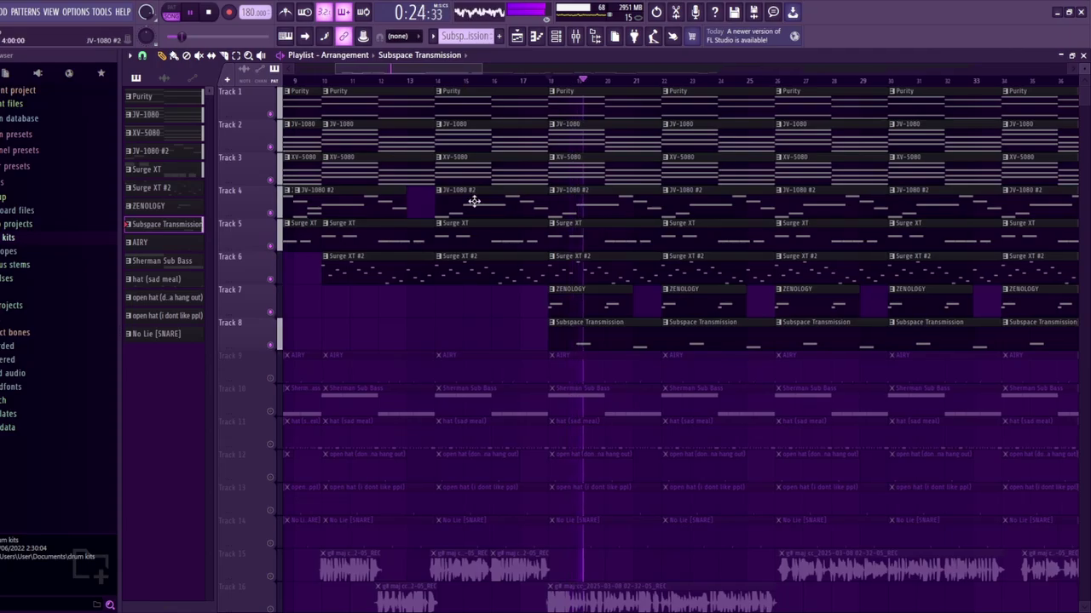
scroll(319, 281, down, 8)
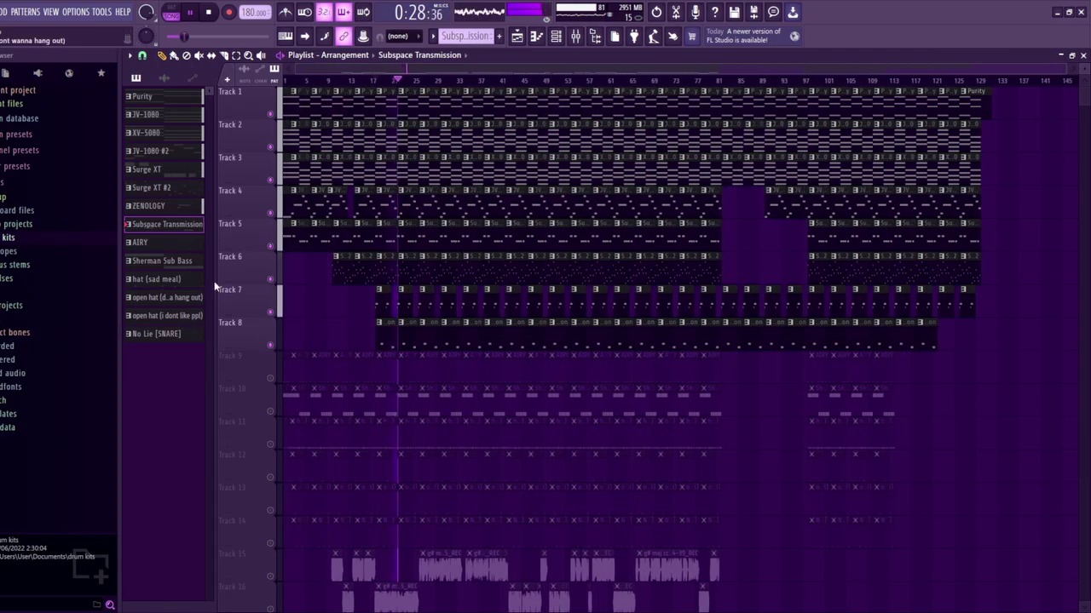
Solo Track 5 briefly, and isolate the bass and drum patterns on Tracks 9 to 14 for playback
right_click(273, 246)
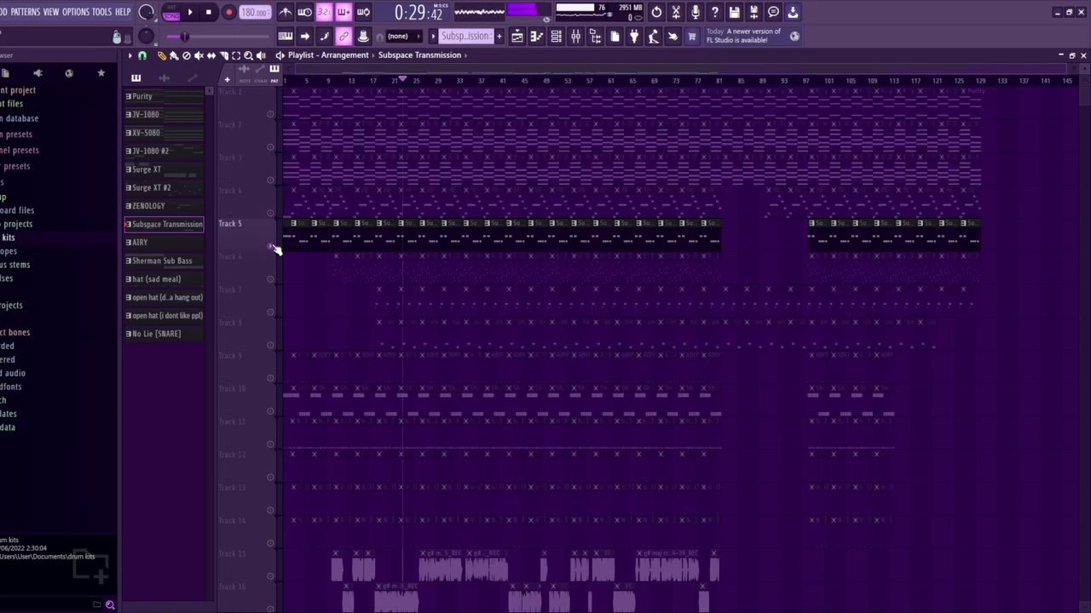
right_click(273, 246)
right_click(271, 378)
drag(273, 411, 271, 550)
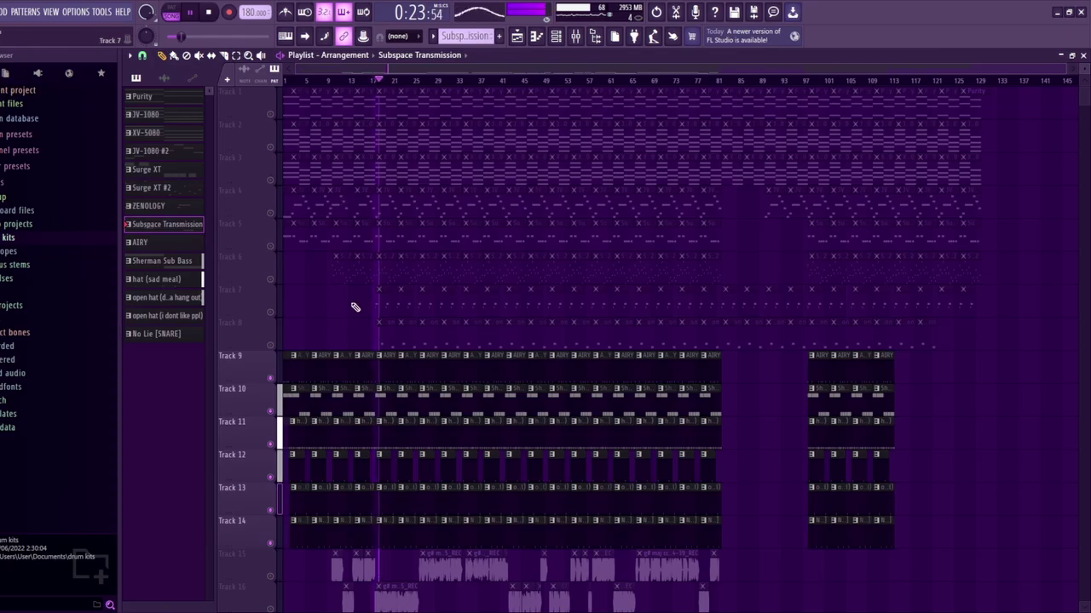
Play the isolated bass and drum tracks in a closer view, and re-enable all playlist tracks
scroll(388, 383, up, 1)
scroll(388, 383, up, 3)
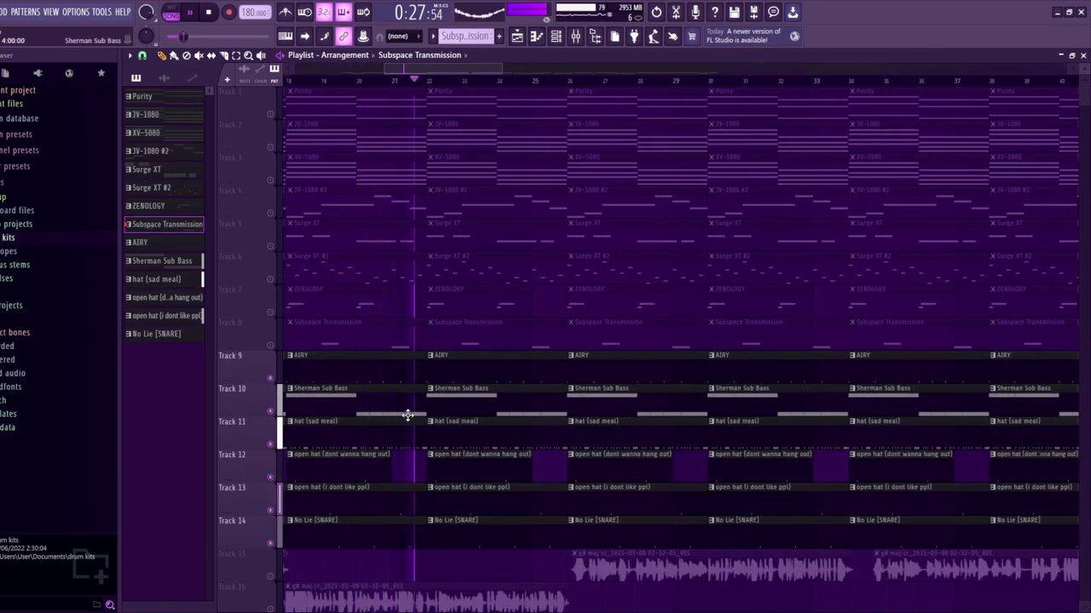
right_click(277, 382)
right_click(278, 381)
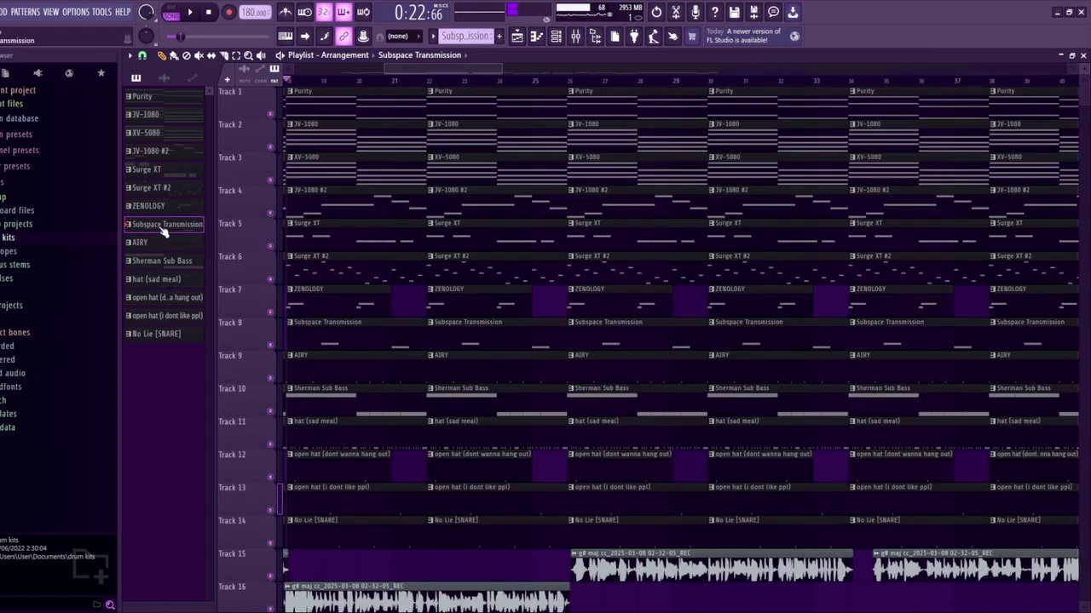
Play the AIRY and Sherman Sub Bass patterns one after the other in the piano roll to review their notes
click(541, 37)
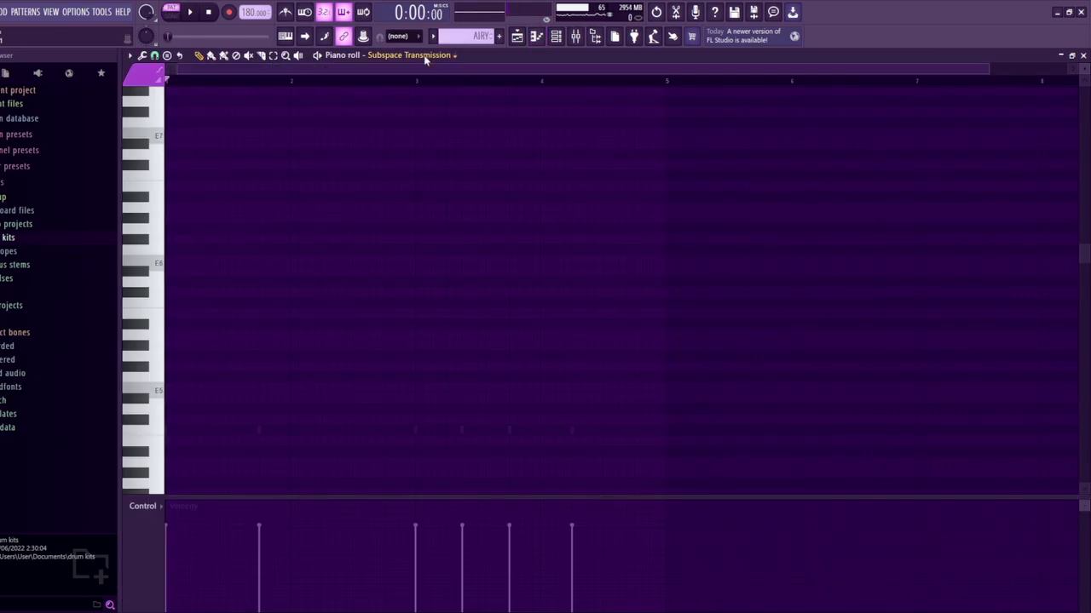
key(space)
scroll(469, 281, down, 3)
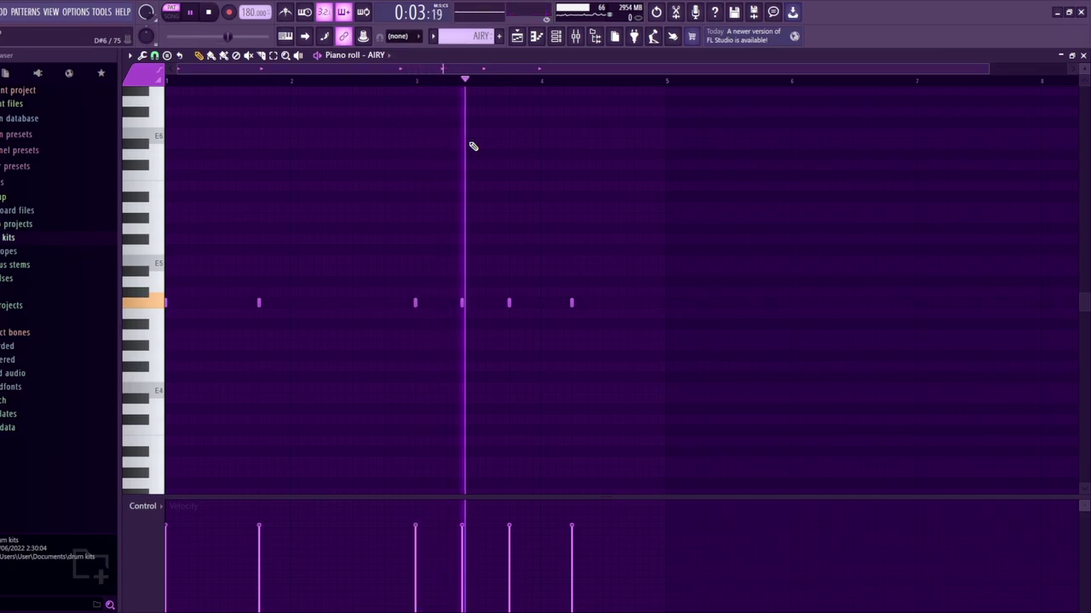
key(space)
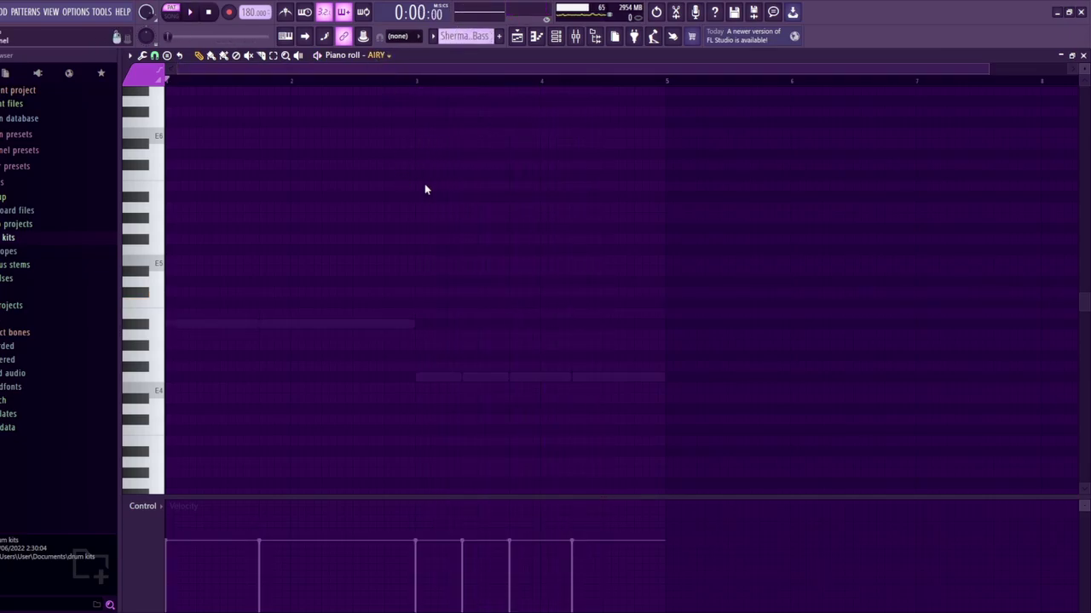
key(space)
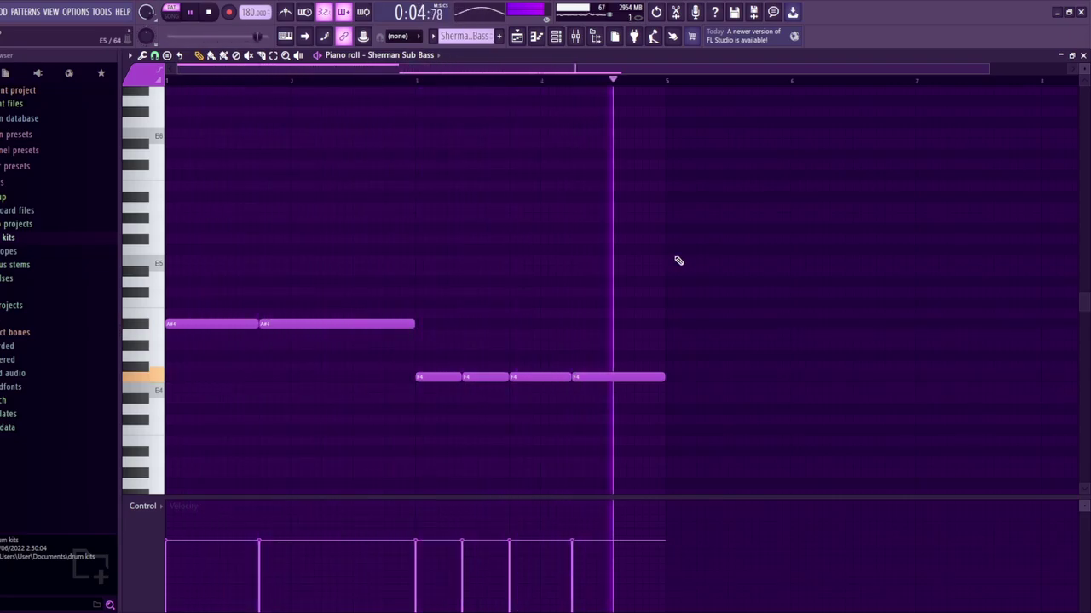
key(space)
Play the hat (sad meal) and open hat (dont wanna hang out) patterns in the piano roll
key(Up)
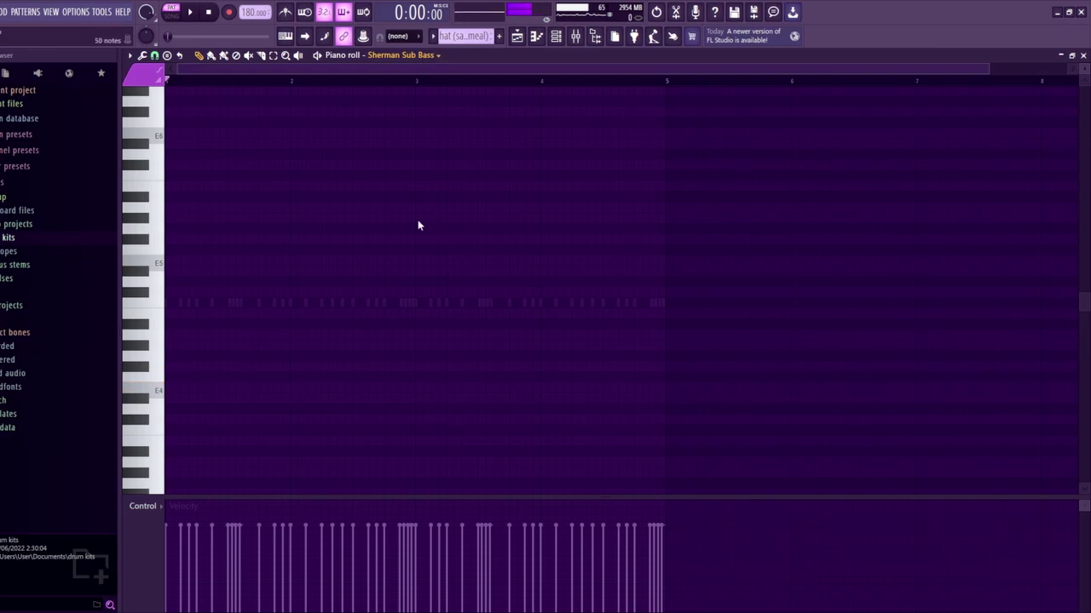
key(Up)
key(space)
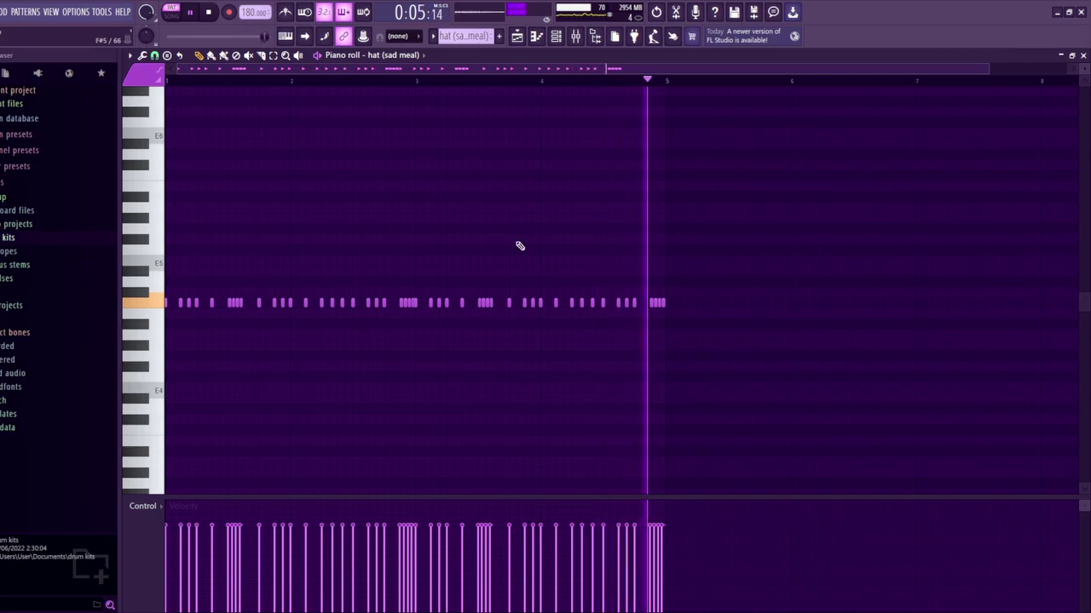
key(space)
scroll(463, 39, down, 1)
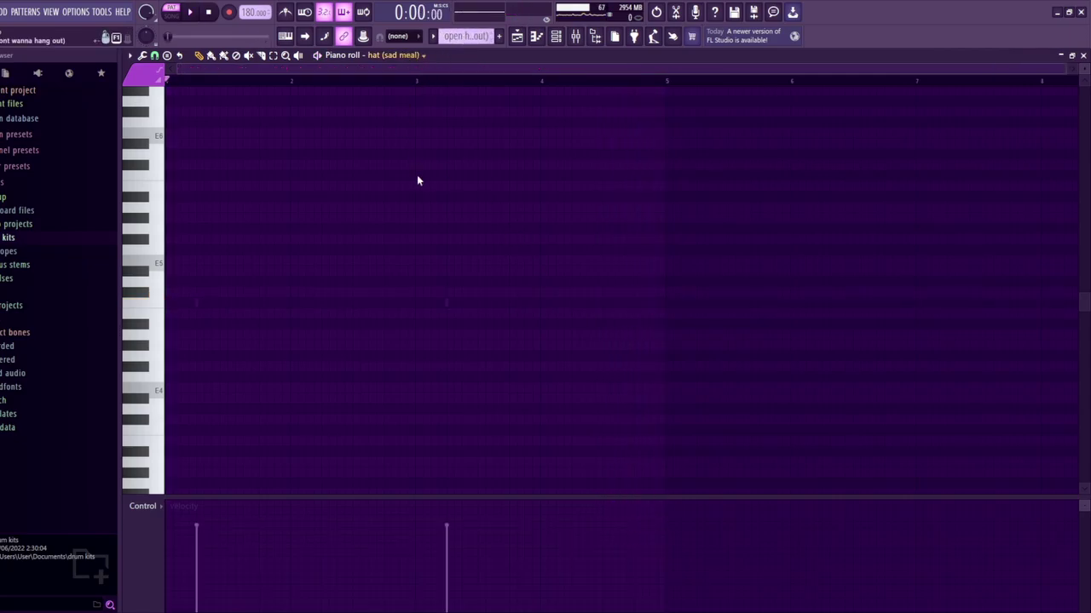
key(space)
key(space)
Play the open hat (i dont like ppl) and No Lie [SNARE] patterns in the piano roll
scroll(463, 36, down, 1)
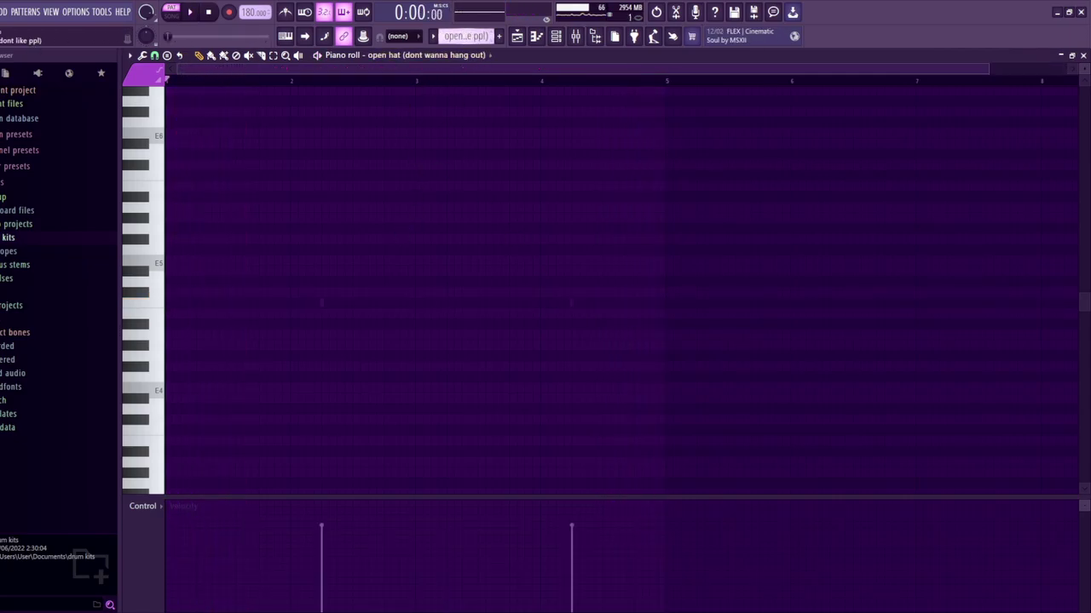
key(space)
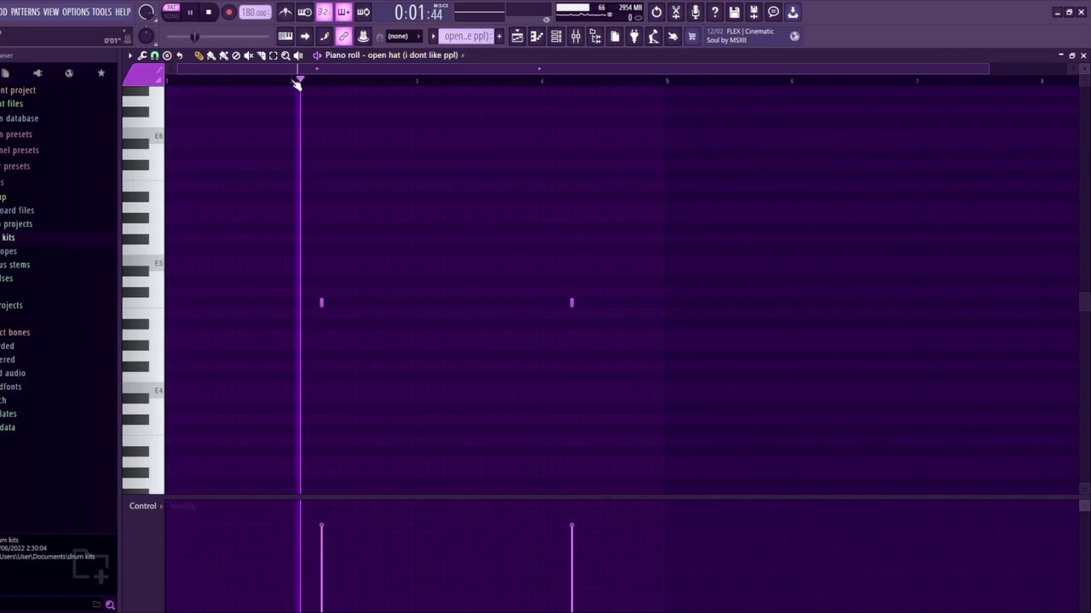
key(space)
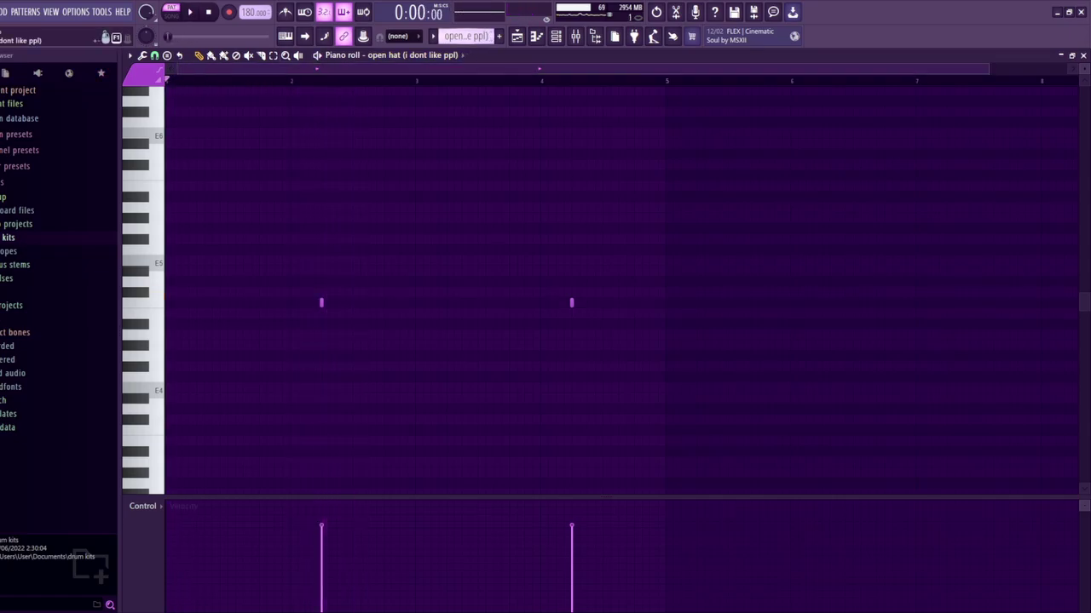
key(KP_Add)
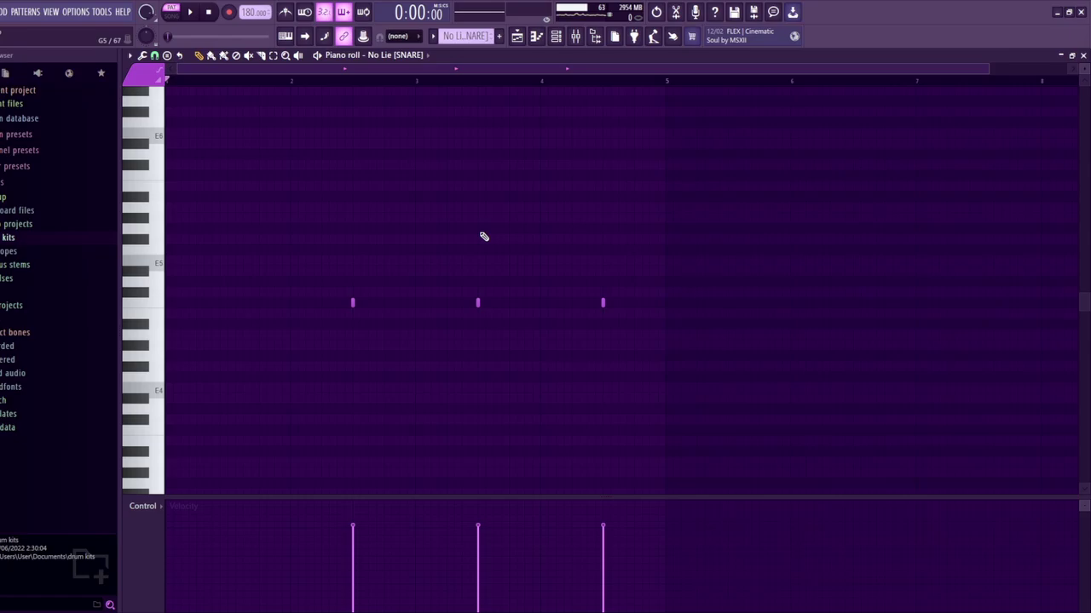
right_click(234, 303)
key(space)
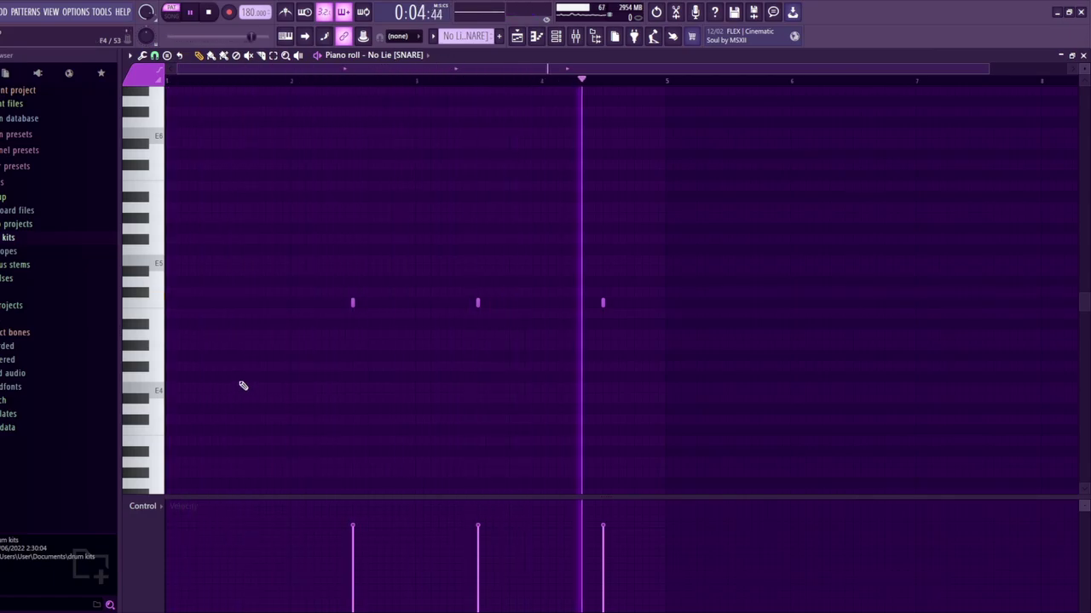
key(space)
Mute the vocal recordings on Tracks 15 and 16 in the playlist, and play the full instrumental from bar 18
click(516, 36)
scroll(468, 392, down, 2)
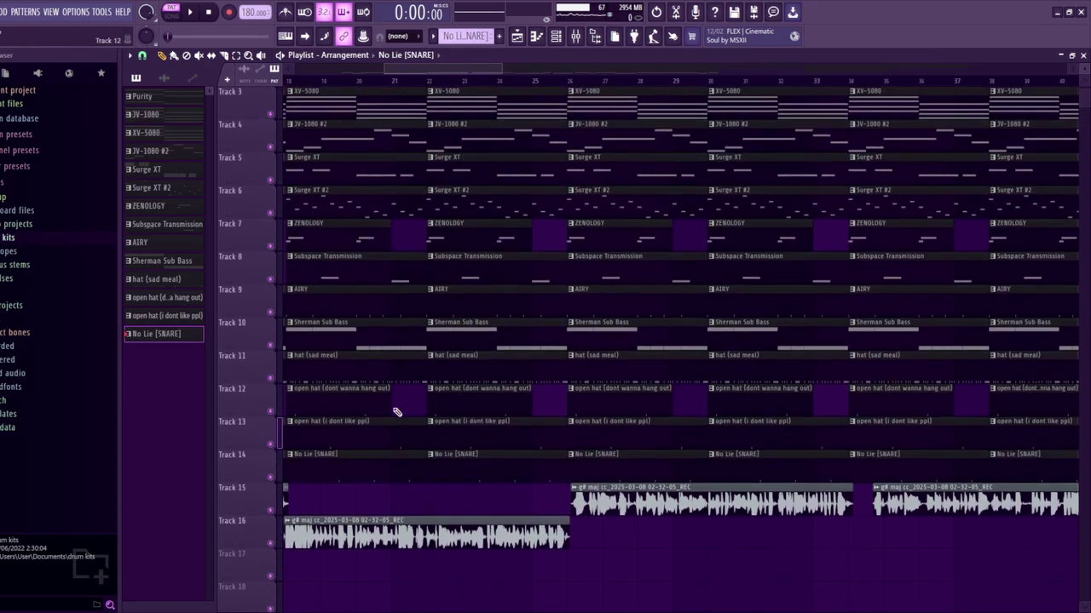
click(271, 510)
scroll(277, 520, down, 5)
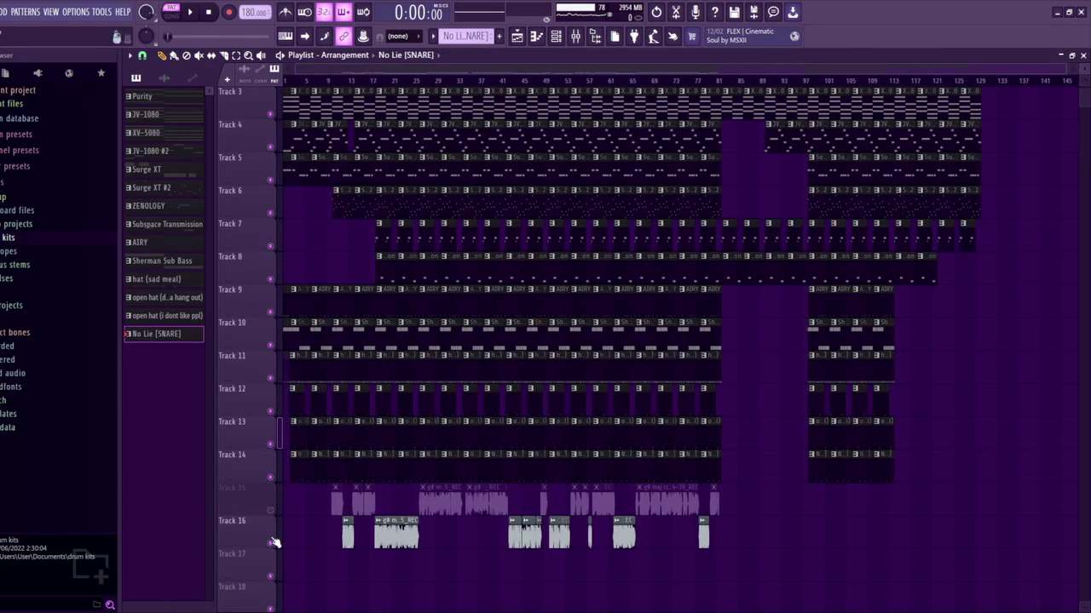
click(271, 542)
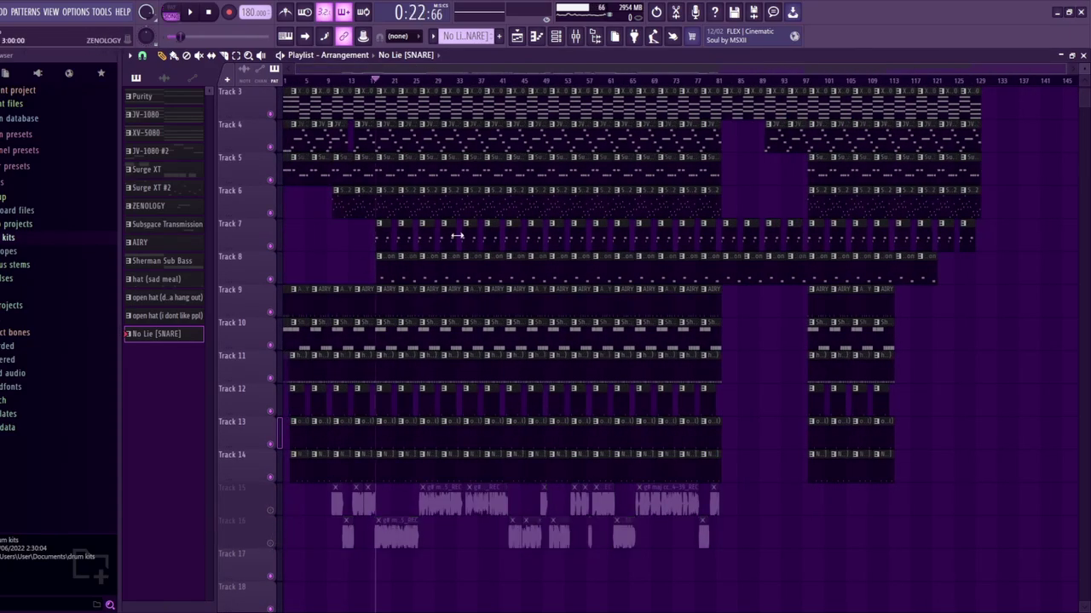
scroll(758, 376, up, 2)
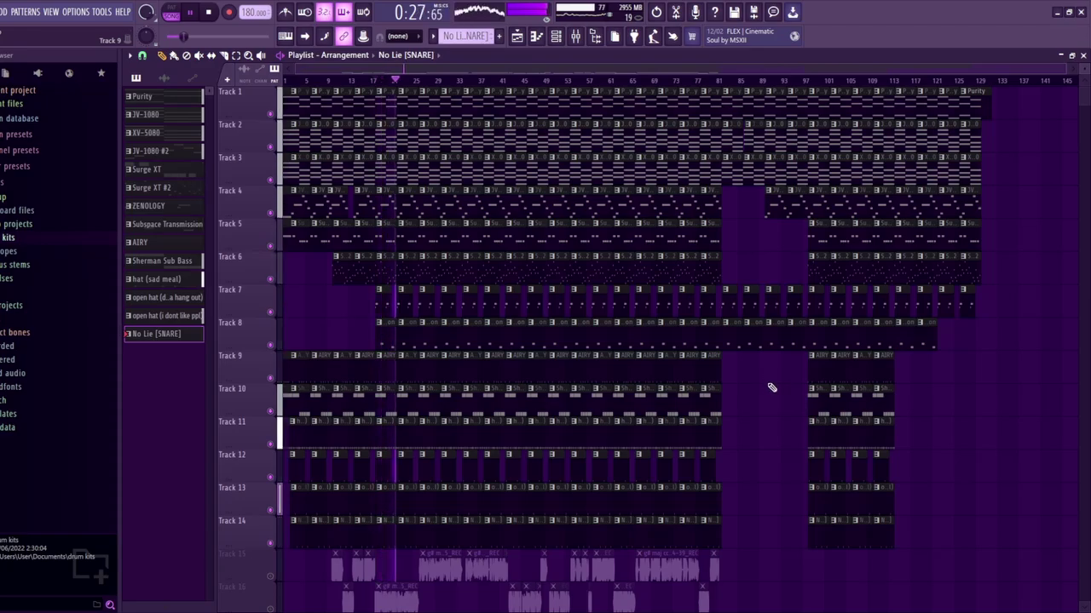
key(space)
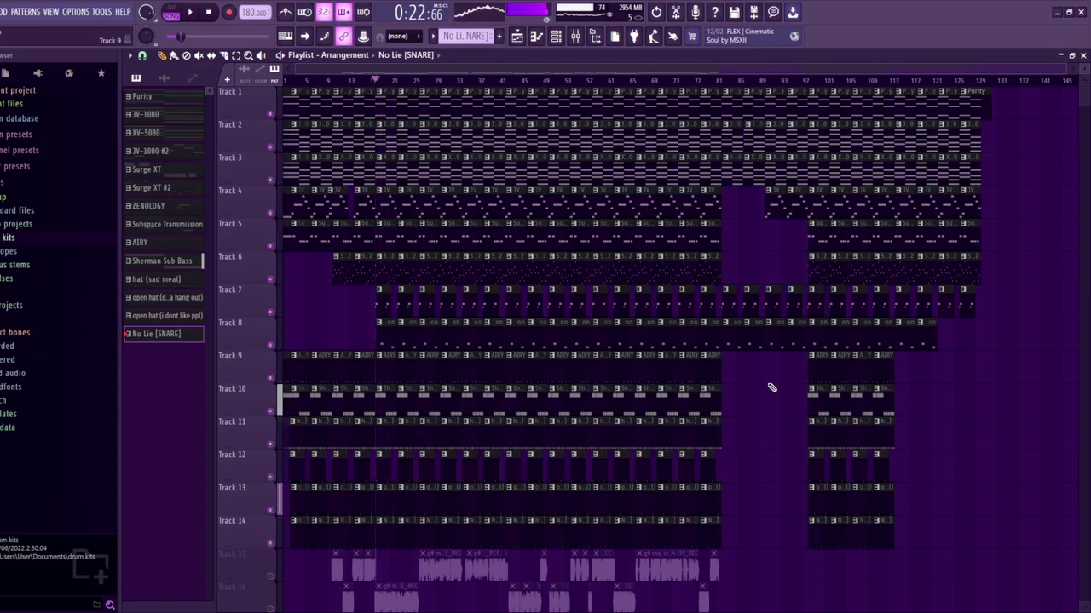
Play the drumless break from about bars 82 and 90, and the returning drums from about bar 98
scroll(686, 69, right, 5)
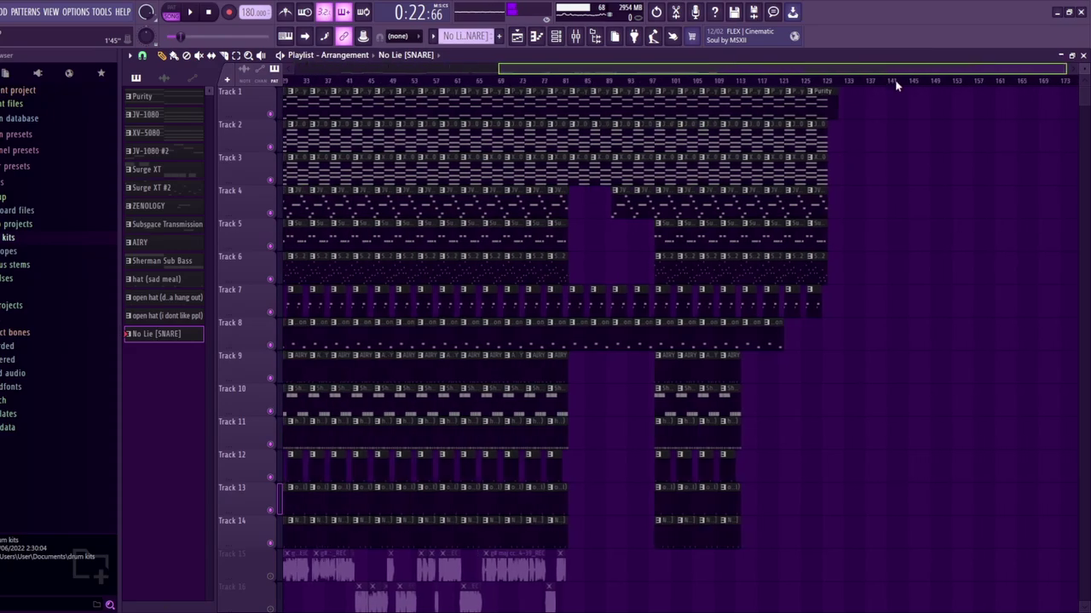
click(472, 80)
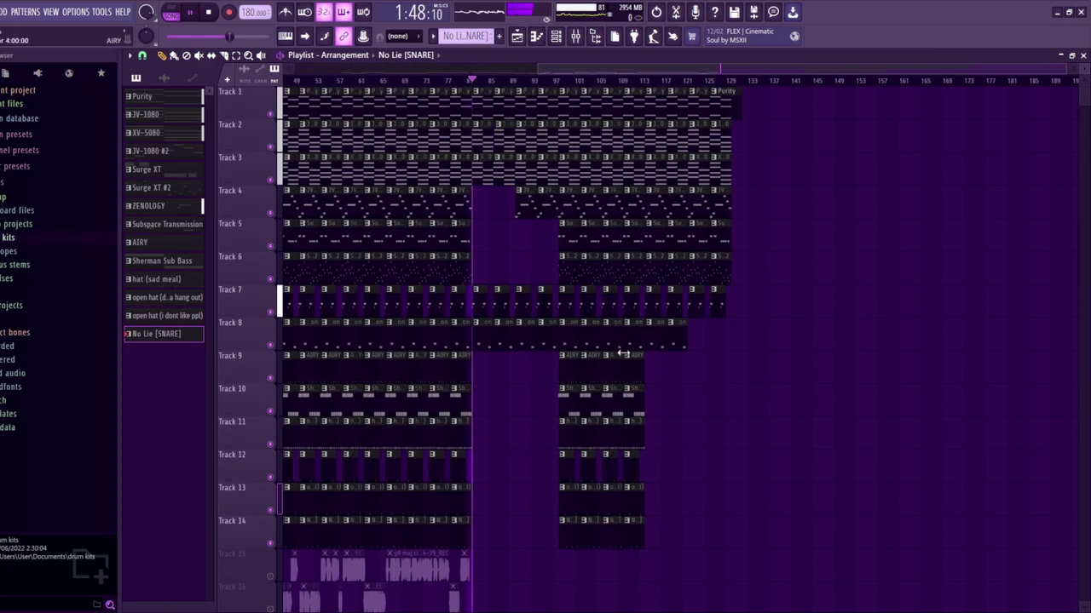
click(515, 83)
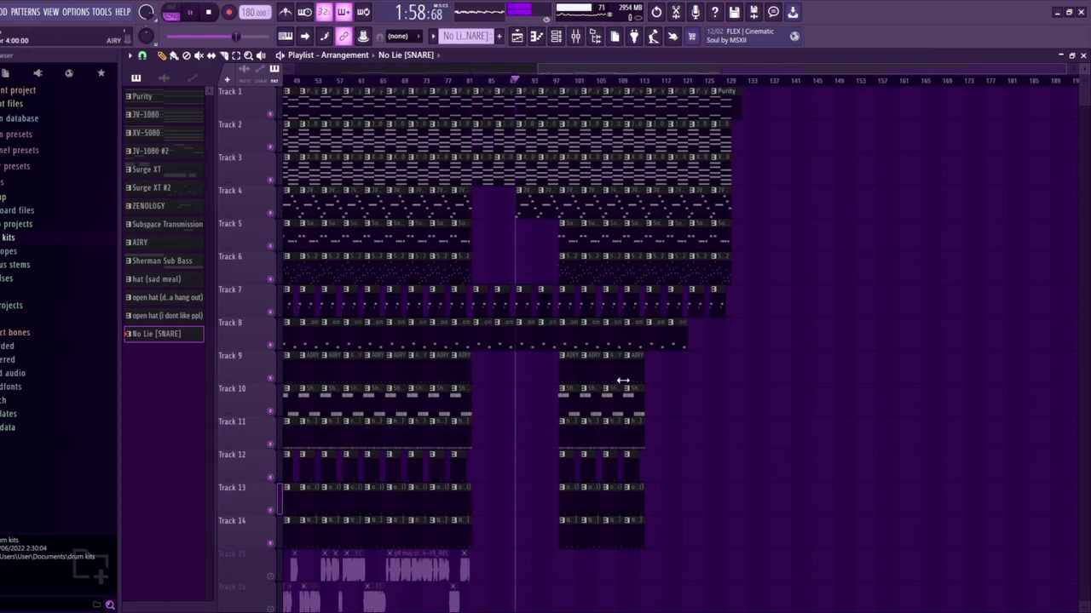
key(space)
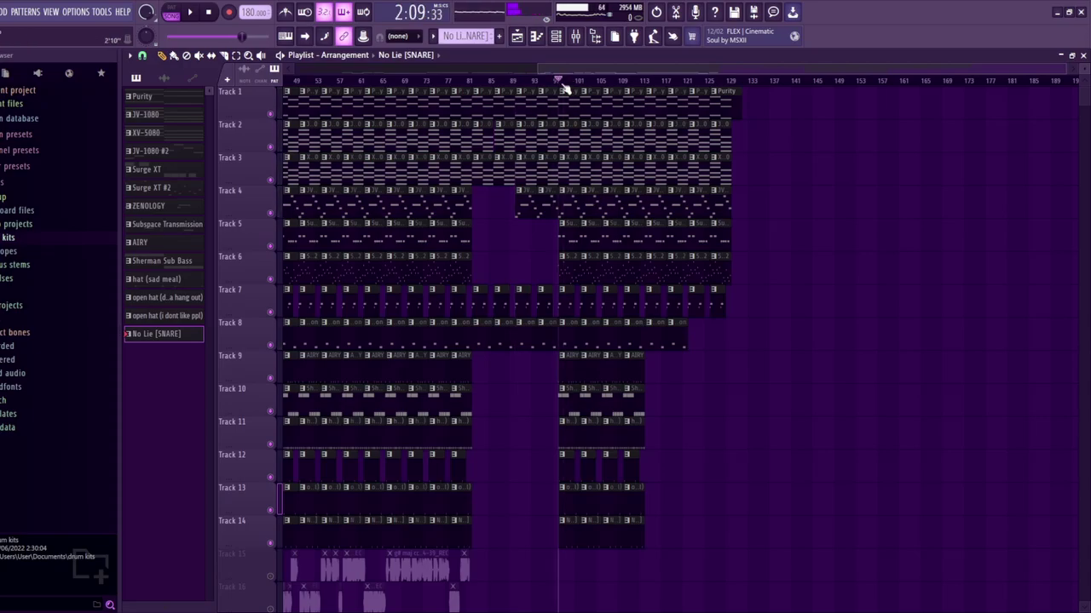
key(space)
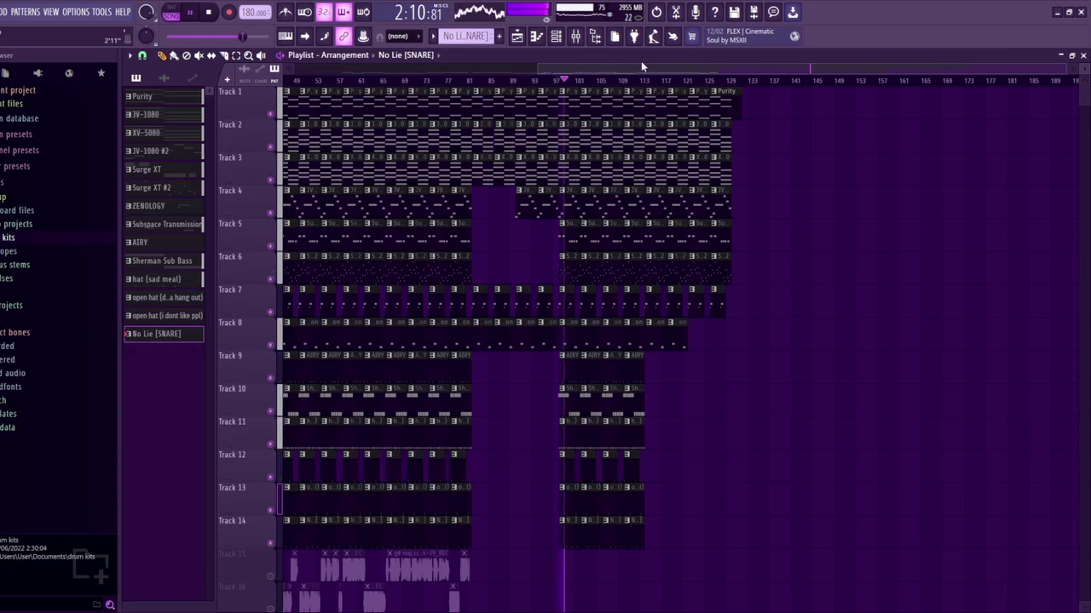
key(space)
Play the outro from where the final drum section ends, and play the song's last bars
click(650, 80)
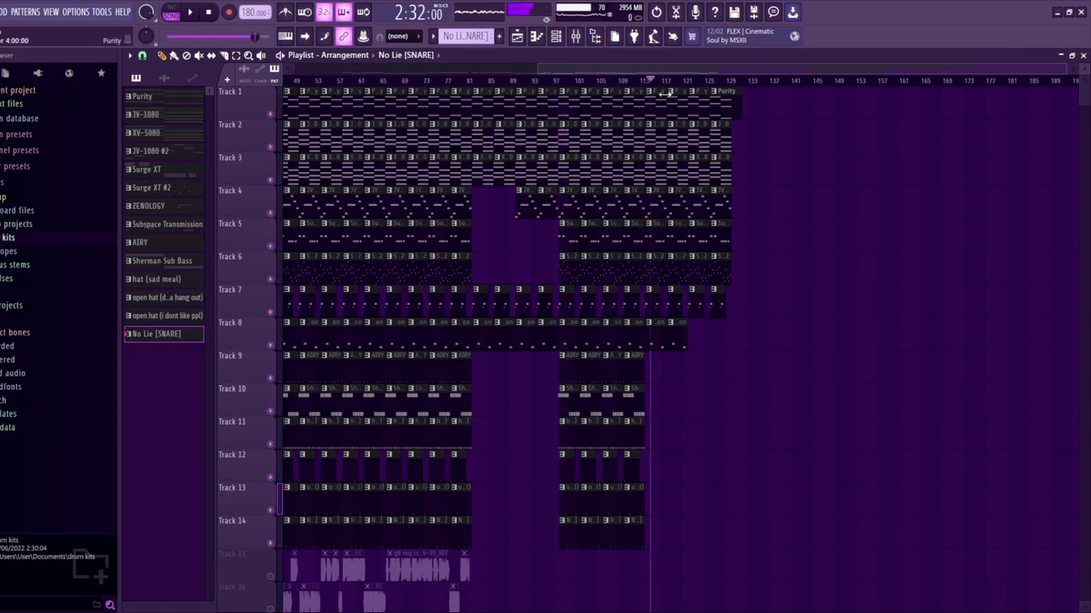
key(space)
click(719, 83)
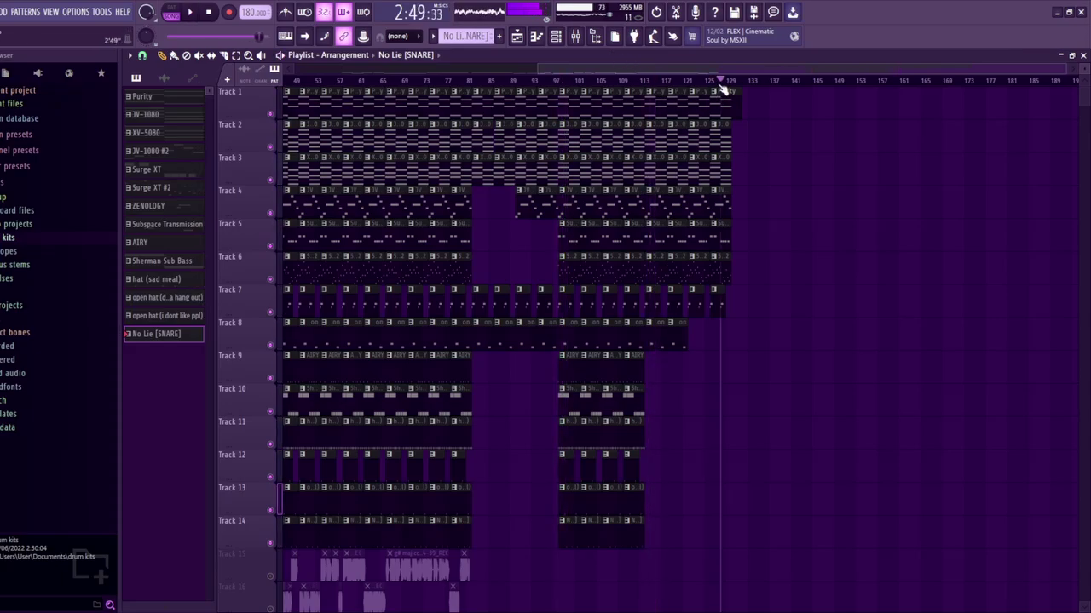
key(space)
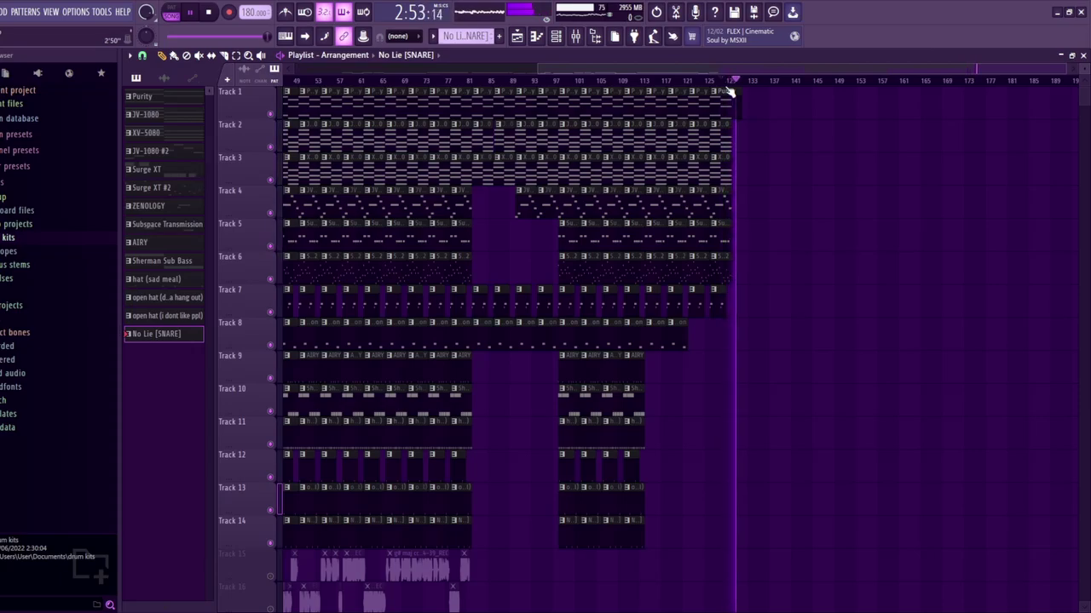
key(space)
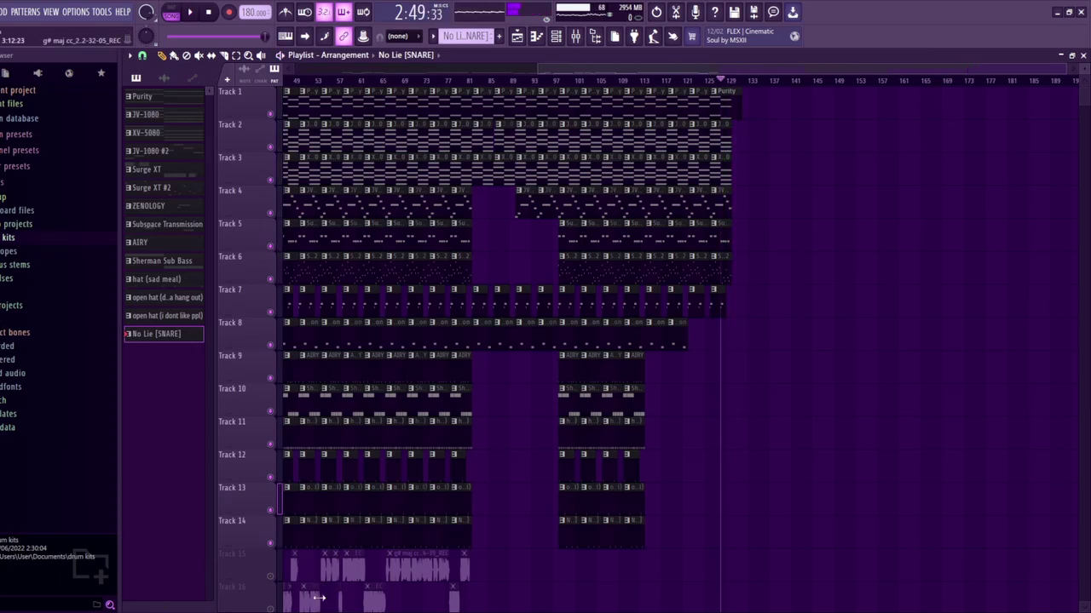